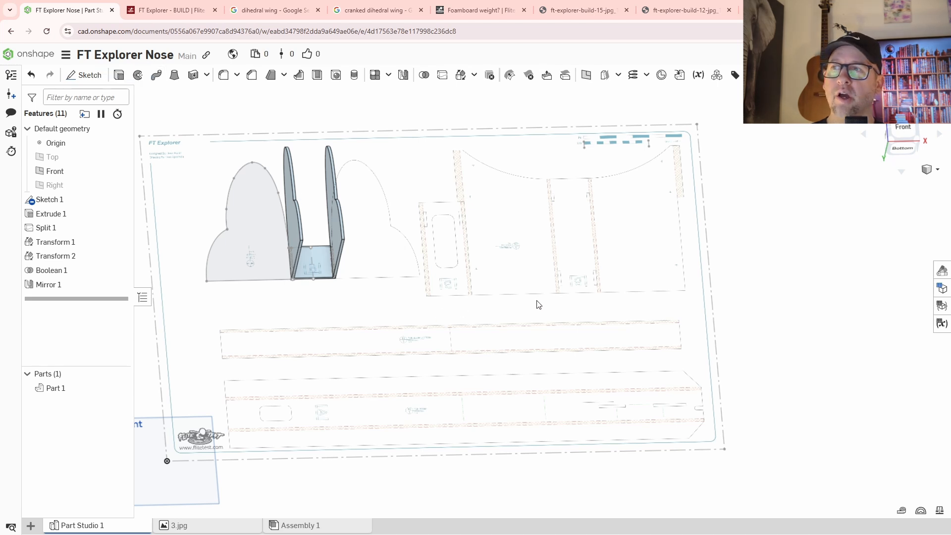
Step: Examine the fuselage panel on the plan image, including its curved upper edge, fold lines and slots
middle_click_drag(598, 302, 545, 325)
scroll(482, 289, "up", 3)
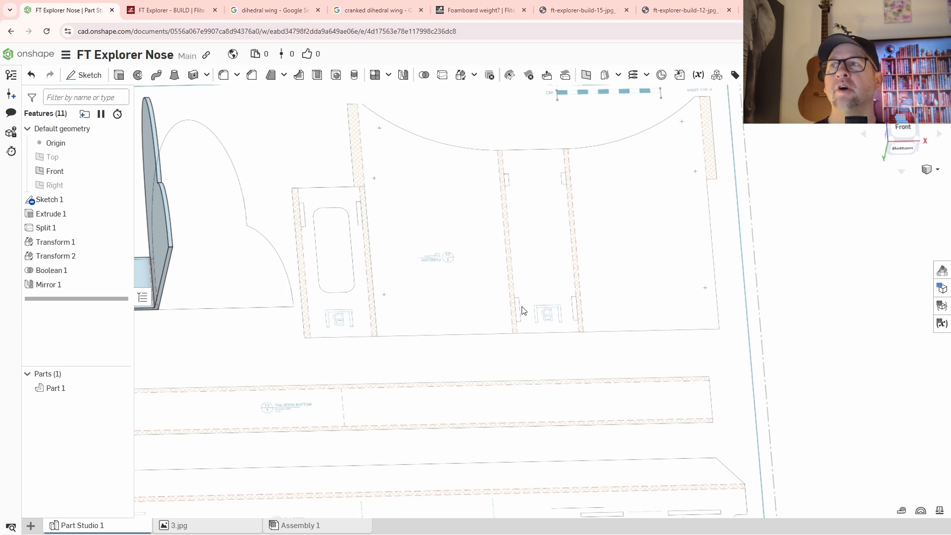
scroll(525, 311, "down", 3)
middle_click_drag(589, 345, 547, 371)
scroll(521, 325, "up", 3)
scroll(548, 367, "down", 2)
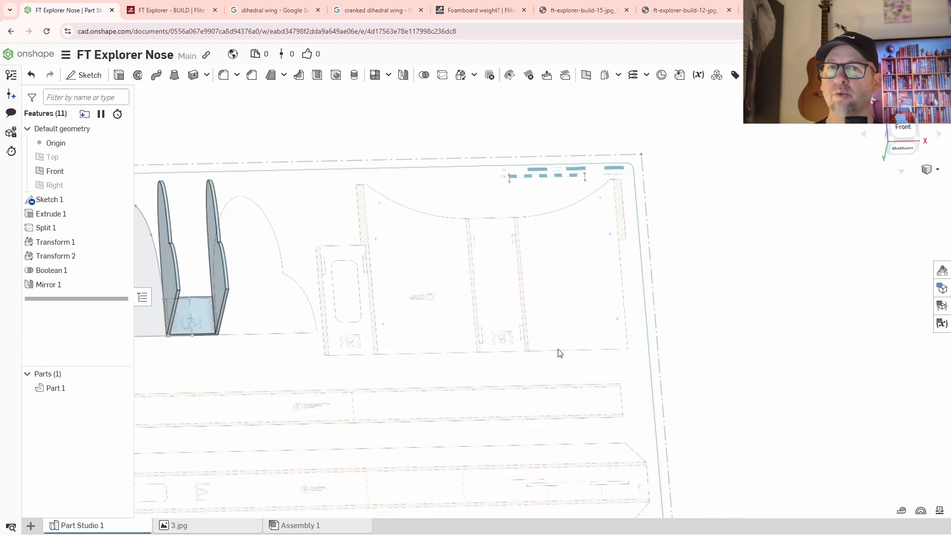
scroll(543, 323, "up", 2)
right_click_drag(544, 323, 586, 313)
middle_click_drag(517, 237, 583, 247)
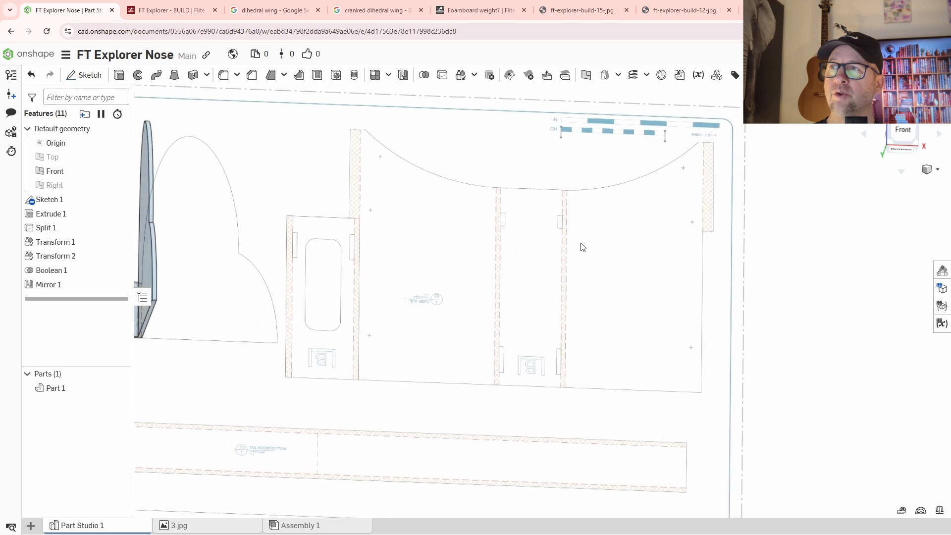
mouse_move(587, 296)
right_mouse_down()
mouse_move(604, 308)
mouse_move(588, 293)
right_mouse_up()
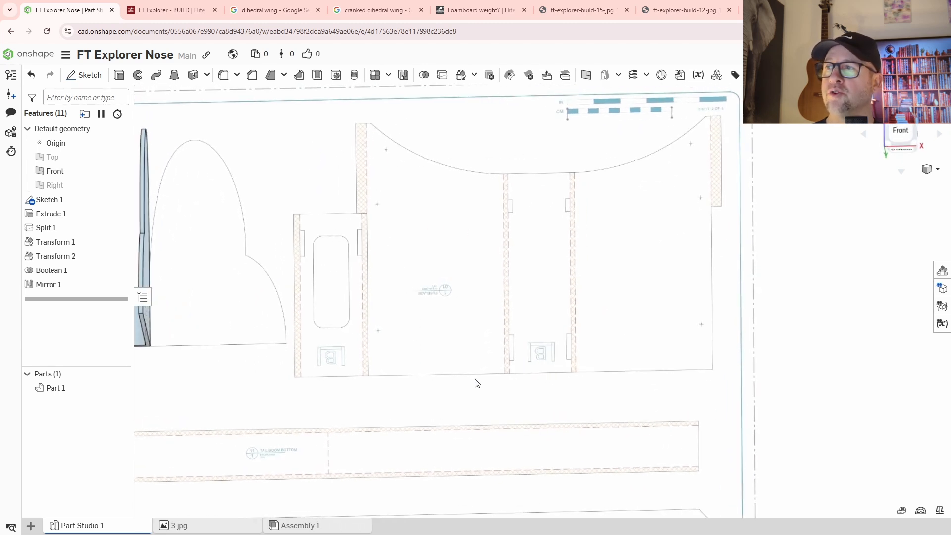
right_click_drag(658, 291, 672, 277)
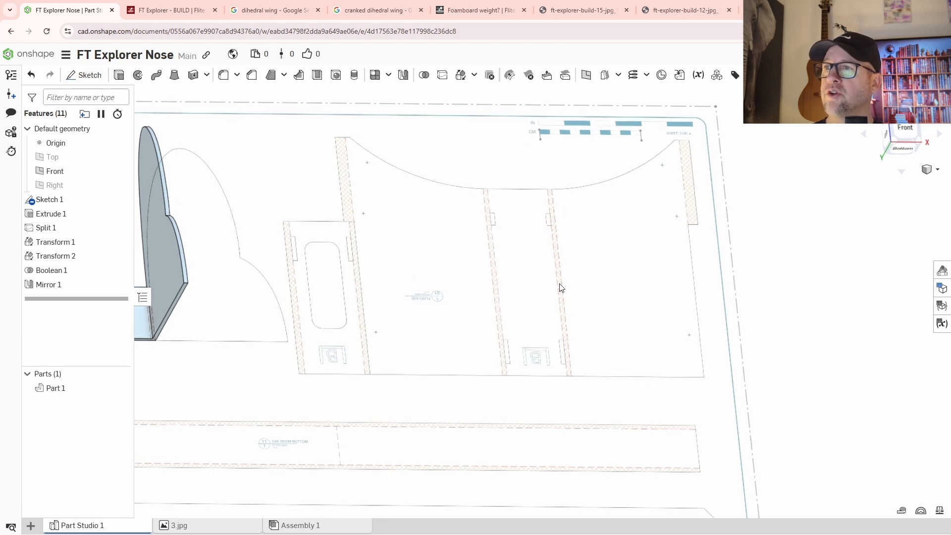
scroll(561, 287, "down", 3)
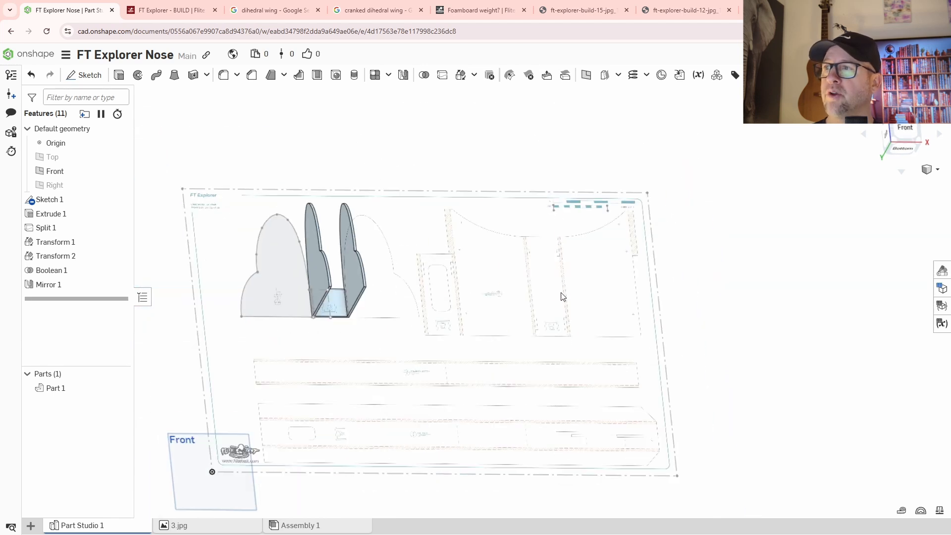
Step: Start a new sketch on the Front plane and face it straight on from the front
left_click(79, 76)
scroll(545, 289, "down", 3)
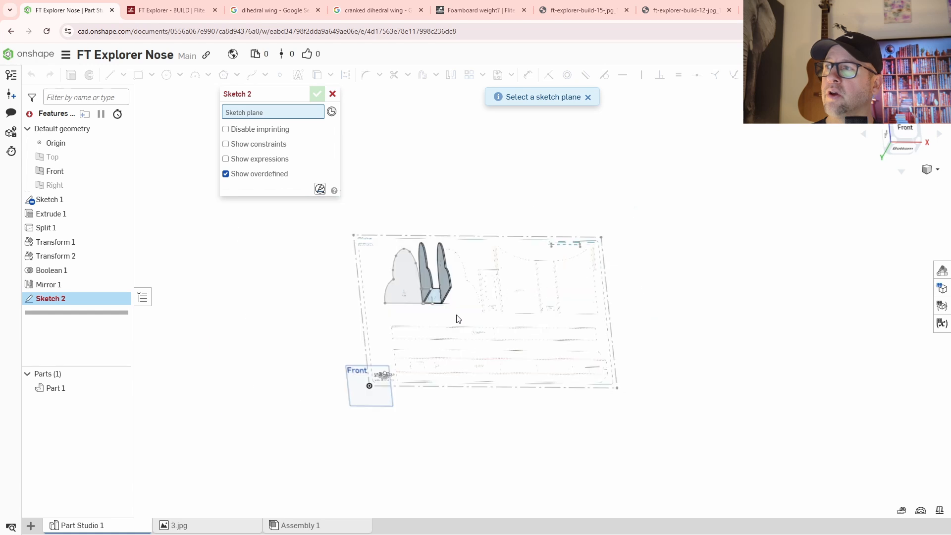
left_click(350, 397)
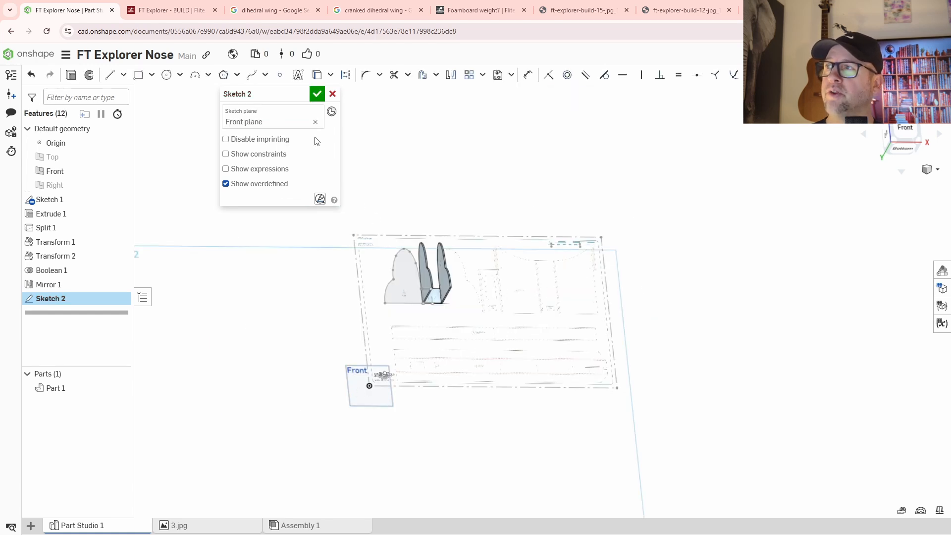
mouse_move(268, 96)
left_mouse_down()
mouse_move(132, 99)
mouse_move(161, 163)
mouse_move(178, 108)
left_mouse_up()
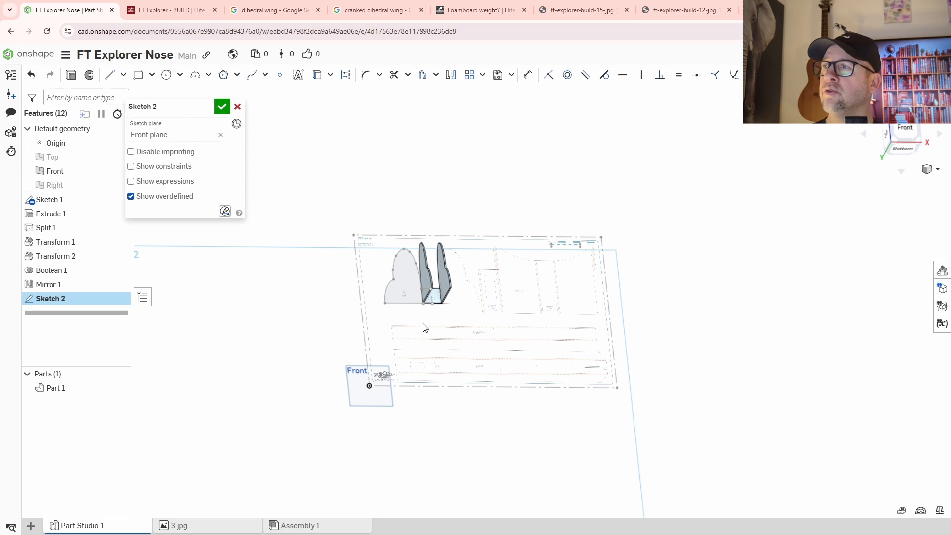
scroll(586, 320, "up", 6)
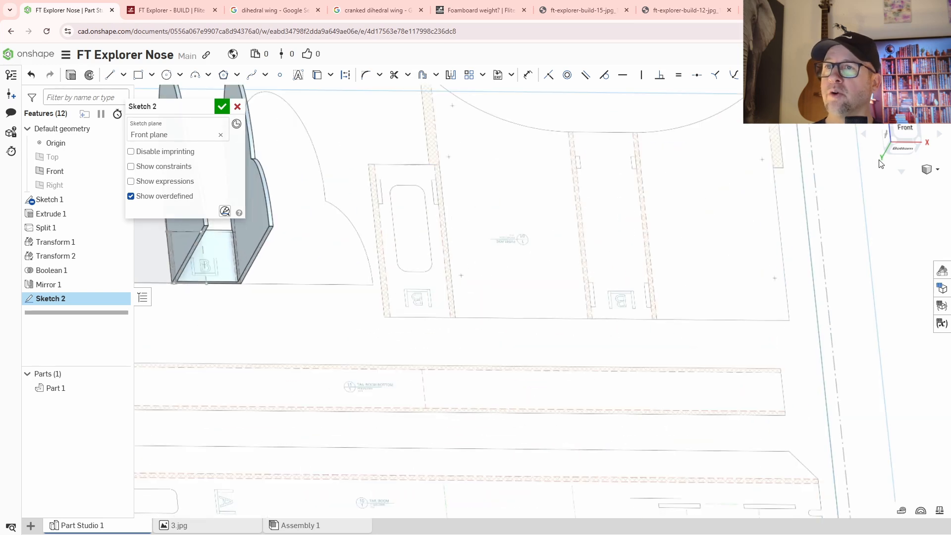
left_click(902, 126)
scroll(594, 272, "up", 5)
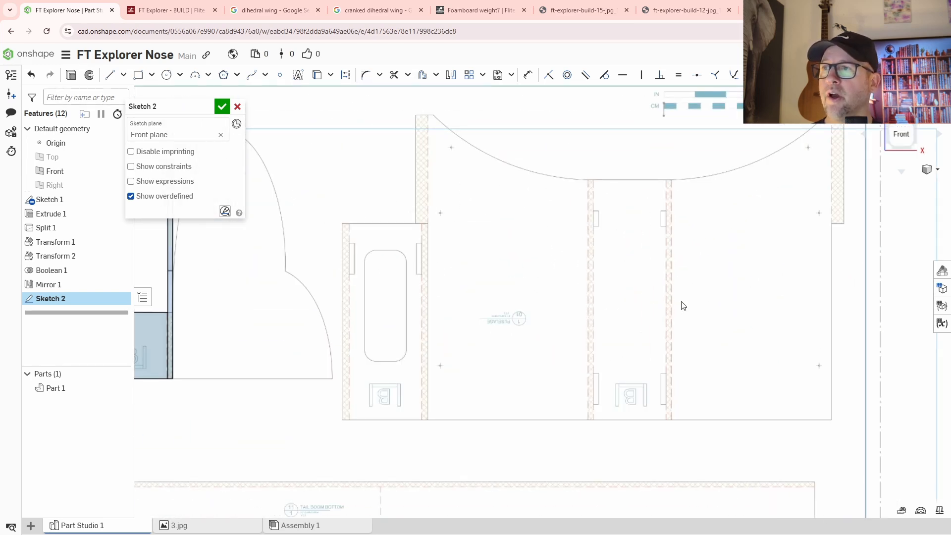
Step: Sketch a horizontal line about 68 mm long across the fuselage panel's upper edge, between the outer sides of the two central fold strips
middle_click_drag(682, 304, 594, 316)
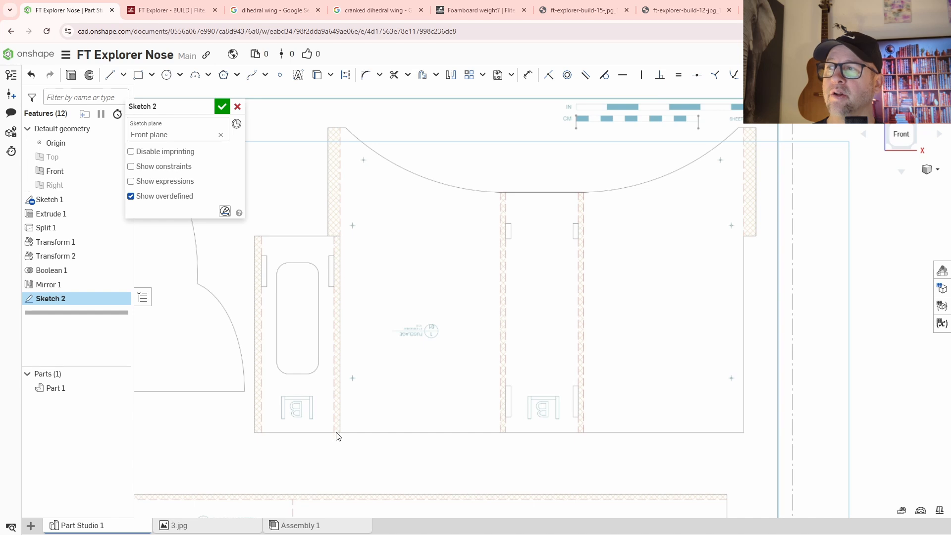
middle_click_drag(467, 374, 446, 385)
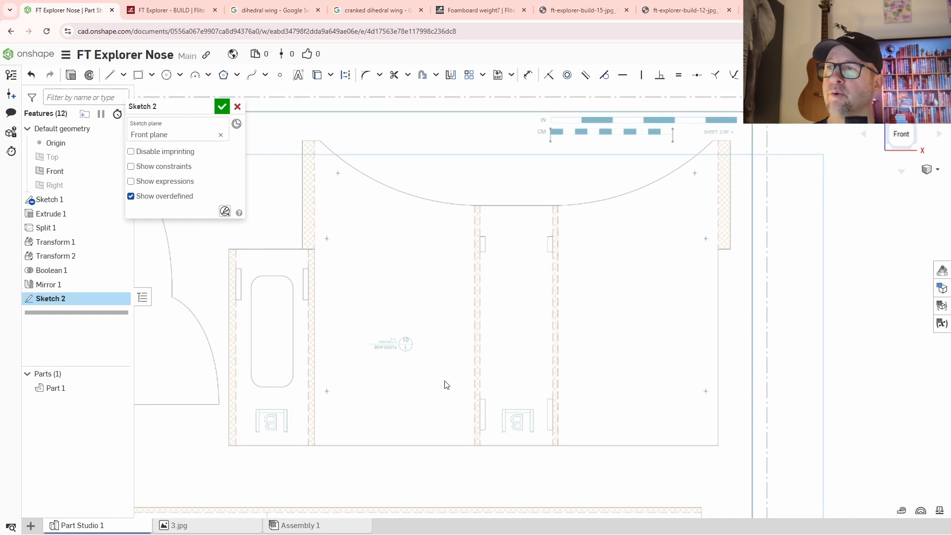
middle_click_drag(568, 287, 545, 296)
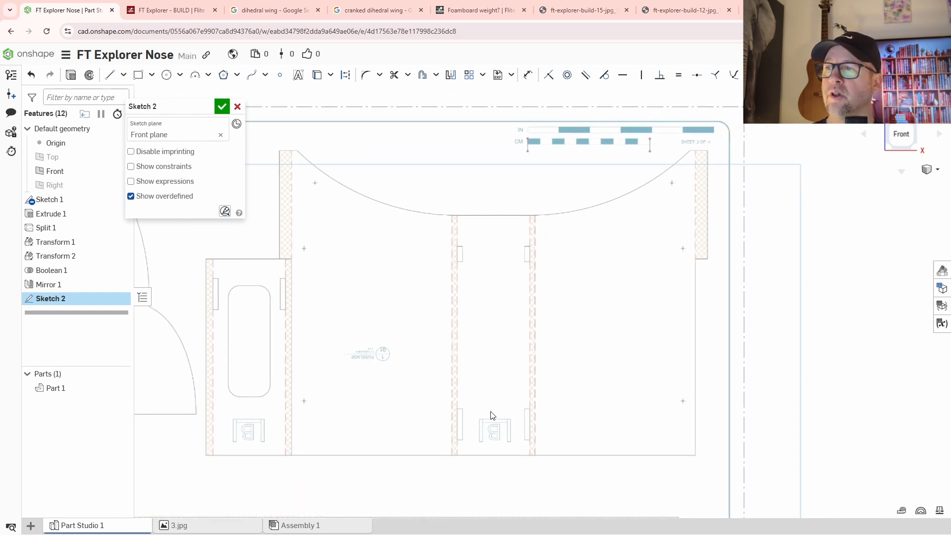
middle_click_drag(502, 468, 508, 418)
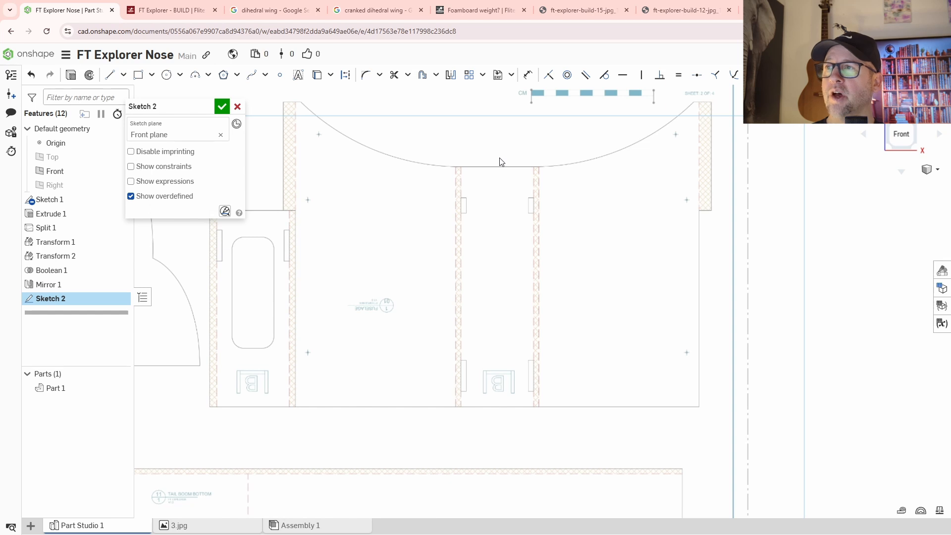
left_click(110, 75)
scroll(467, 157, "up", 2)
scroll(461, 168, "up", 4)
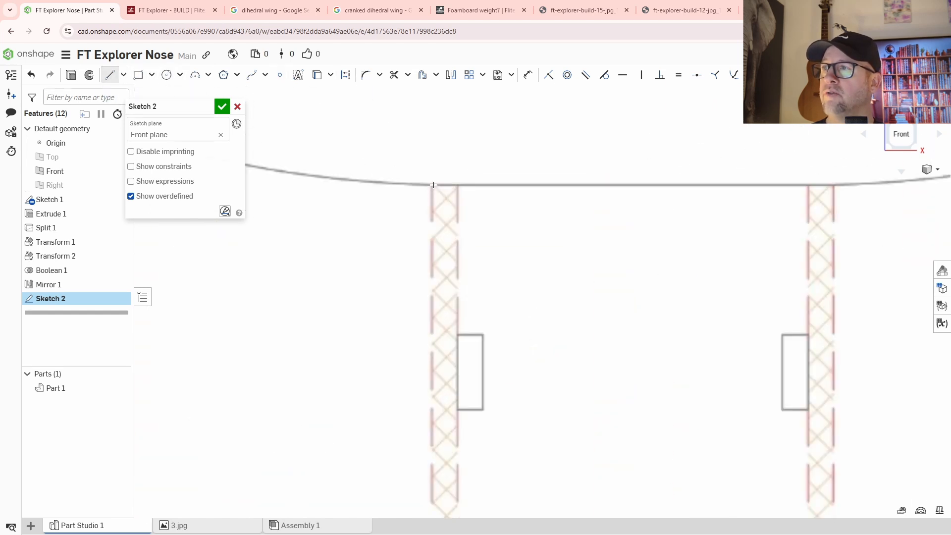
left_click(834, 185)
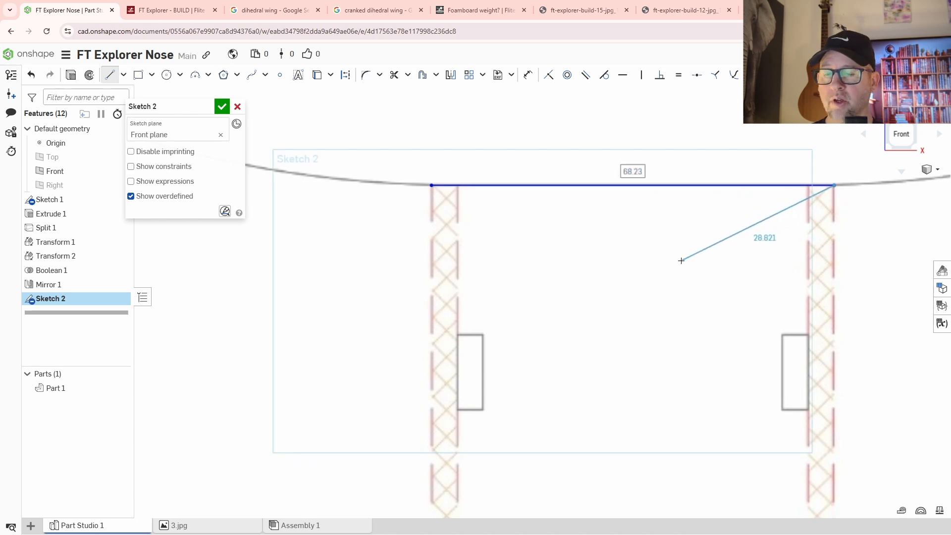
key("Escape")
Step: Draw a line about 212 mm long from the midpoint of the upper line down past the fuselage panel's lower edge
key("l")
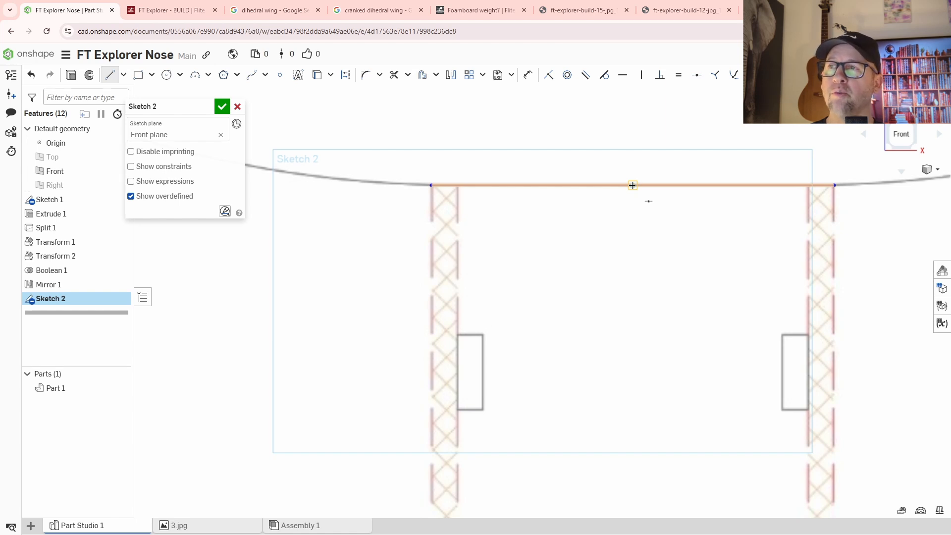
left_click(632, 185)
middle_click_drag(669, 397, 557, 202)
scroll(549, 260, "down", 3)
middle_click_drag(553, 386, 509, 263)
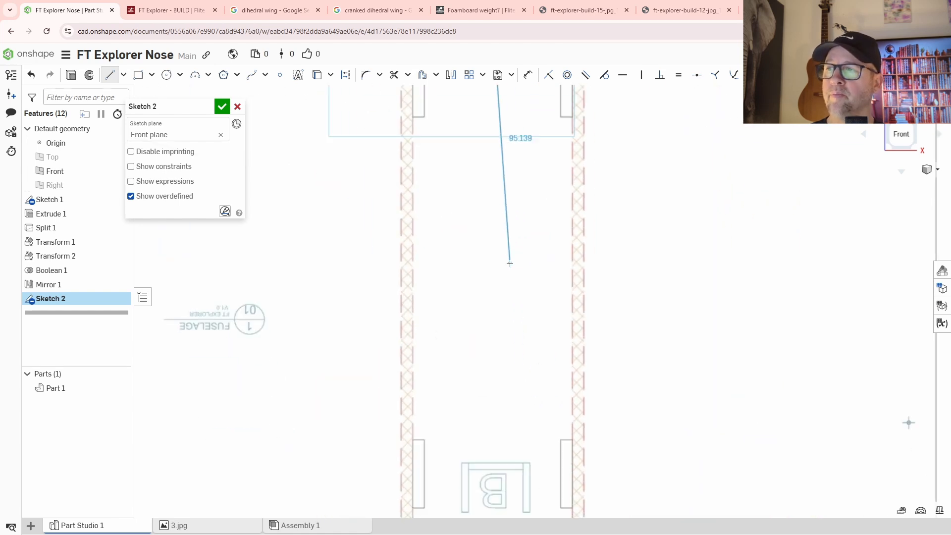
scroll(509, 263, "down", 3)
left_click(506, 439)
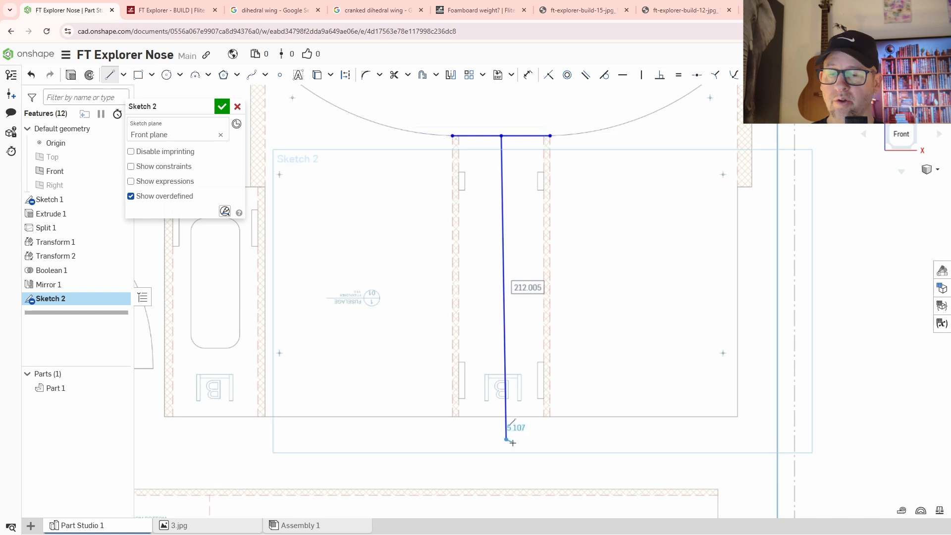
key("Escape")
Step: Apply a vertical constraint to the fuselage centre line
scroll(490, 269, "up", 3)
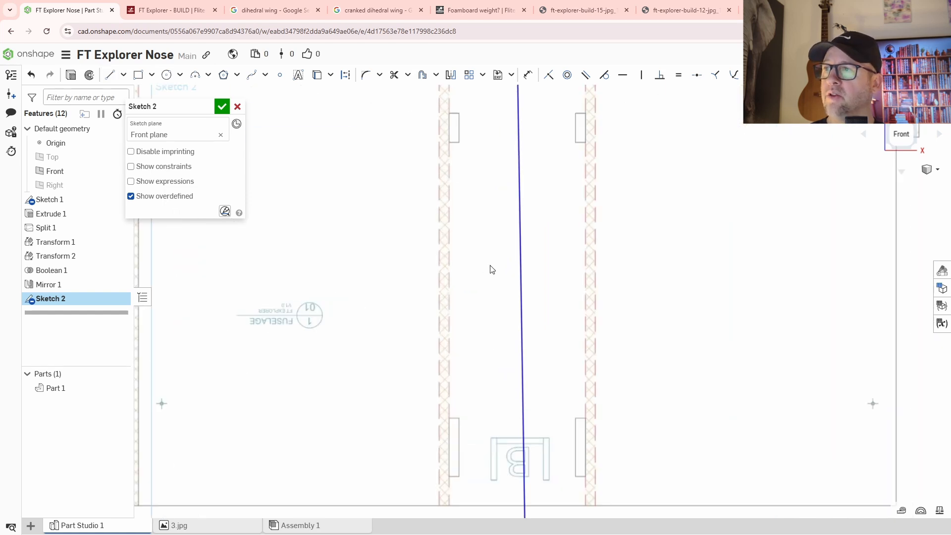
scroll(511, 284, "down", 4)
left_click(511, 281)
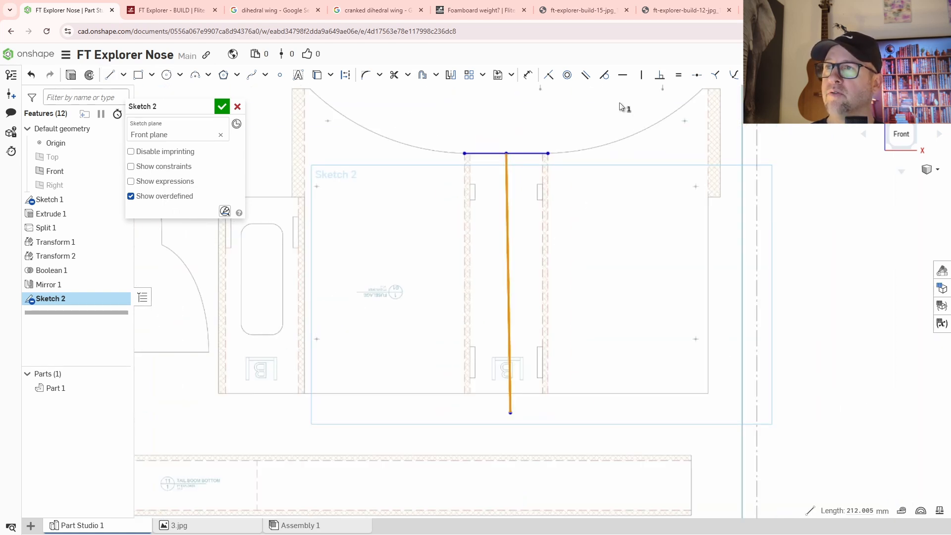
left_click(641, 76)
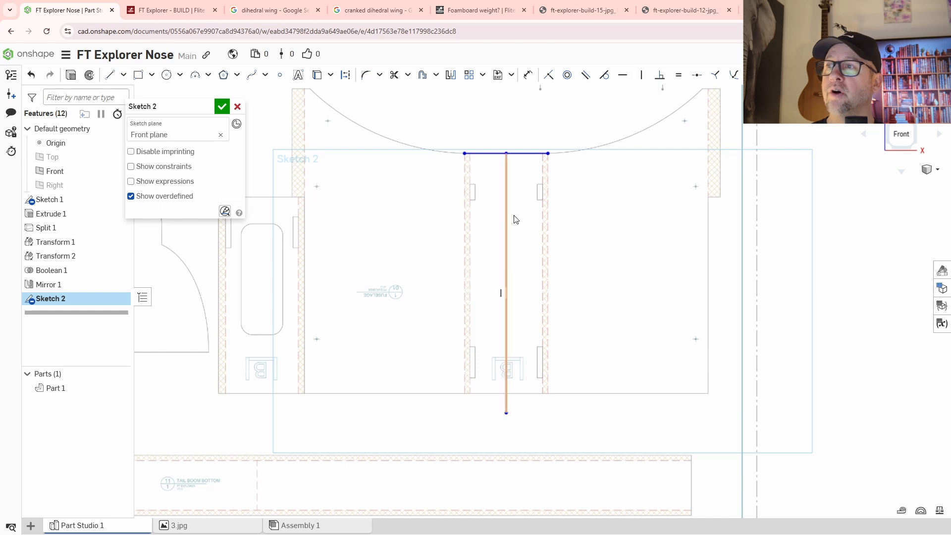
Step: Draw a line along the fuselage panel's lower edge, from the left central fold strip's outer side to the panel's lower right corner
middle_click_drag(575, 341, 520, 290)
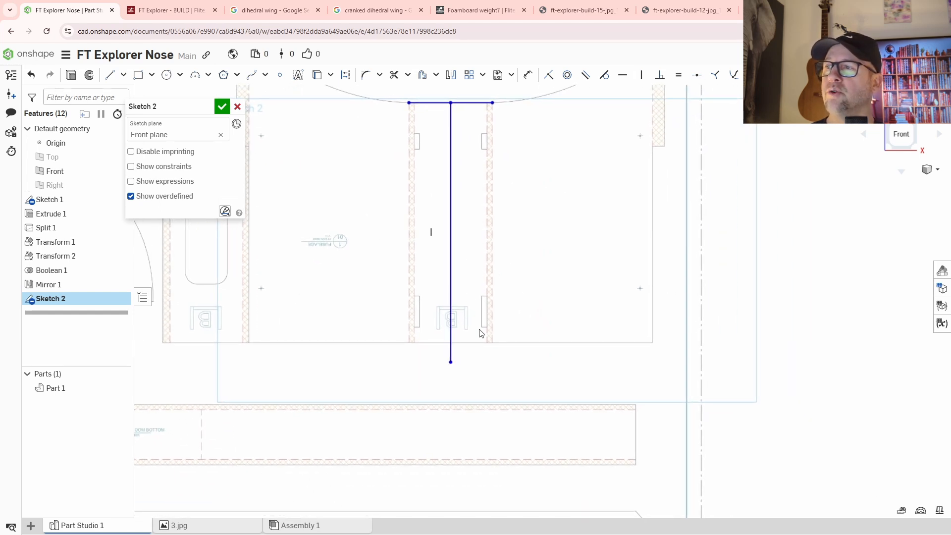
middle_click_drag(529, 372, 560, 409)
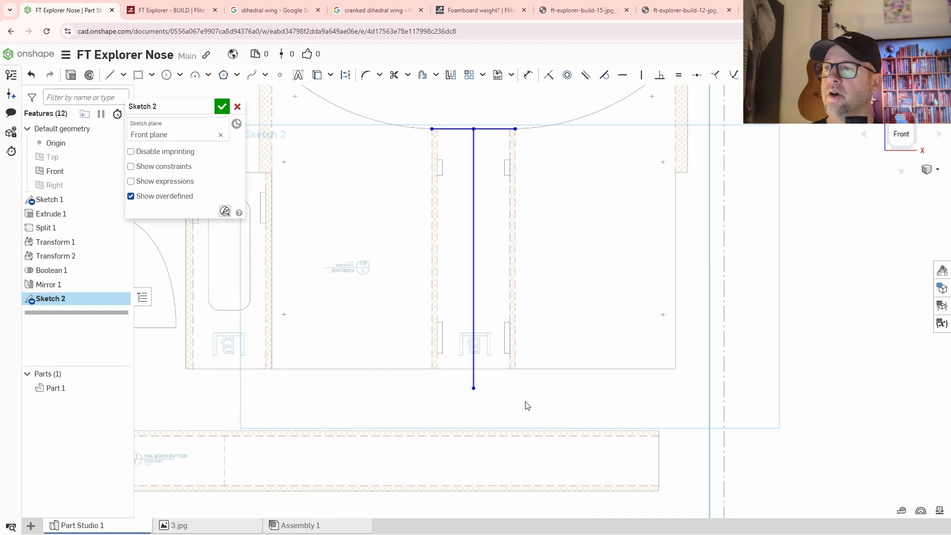
key("l")
scroll(434, 371, "up", 5)
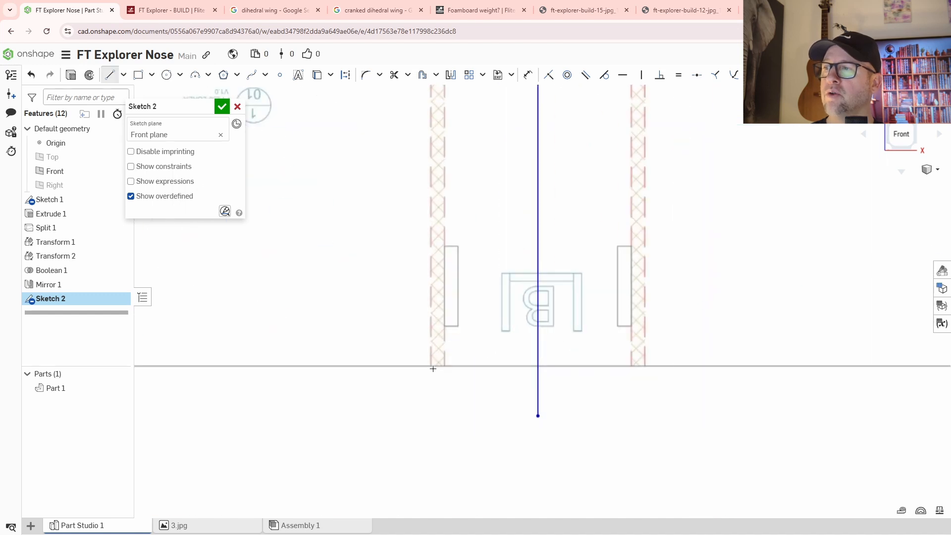
left_click(430, 365)
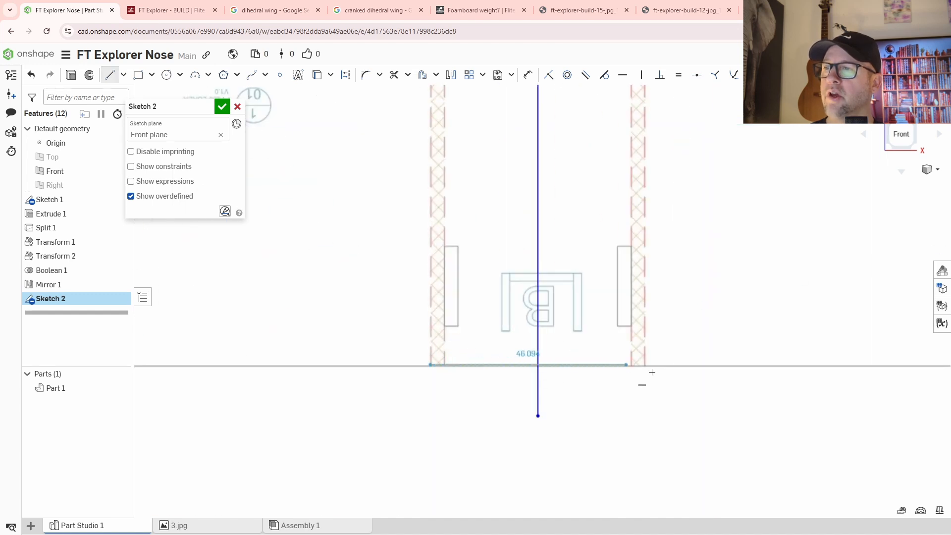
scroll(425, 371, "up", 5)
scroll(489, 352, "down", 7)
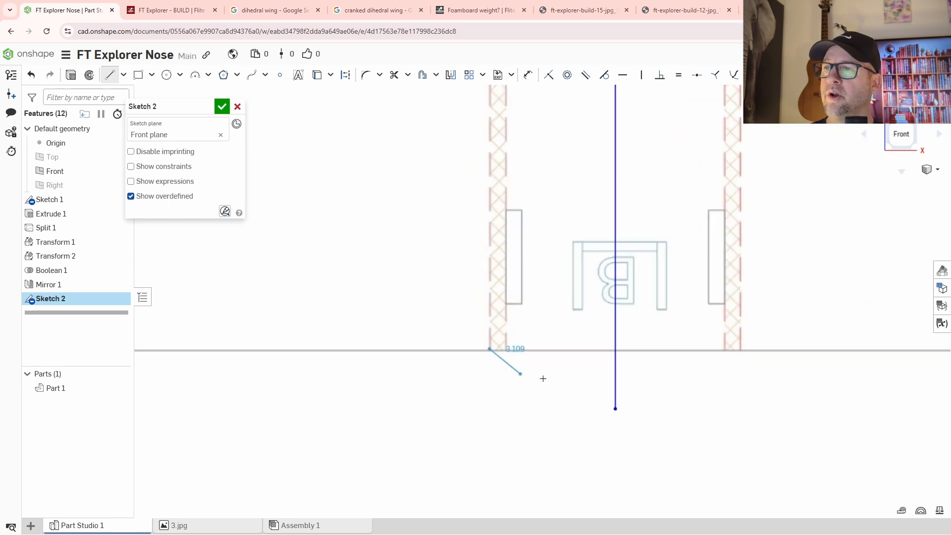
middle_click_drag(677, 385, 402, 328)
scroll(488, 333, "down", 3)
scroll(733, 319, "up", 8)
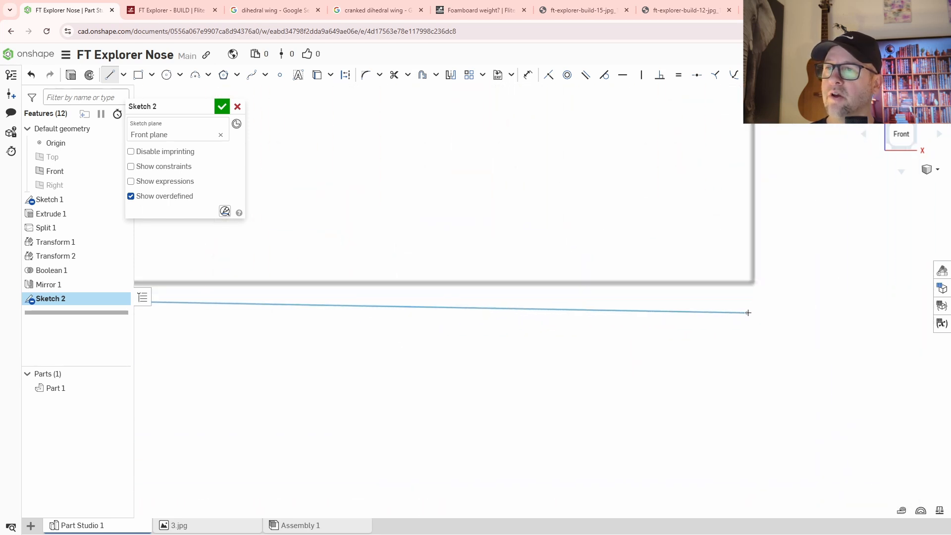
left_click(760, 254)
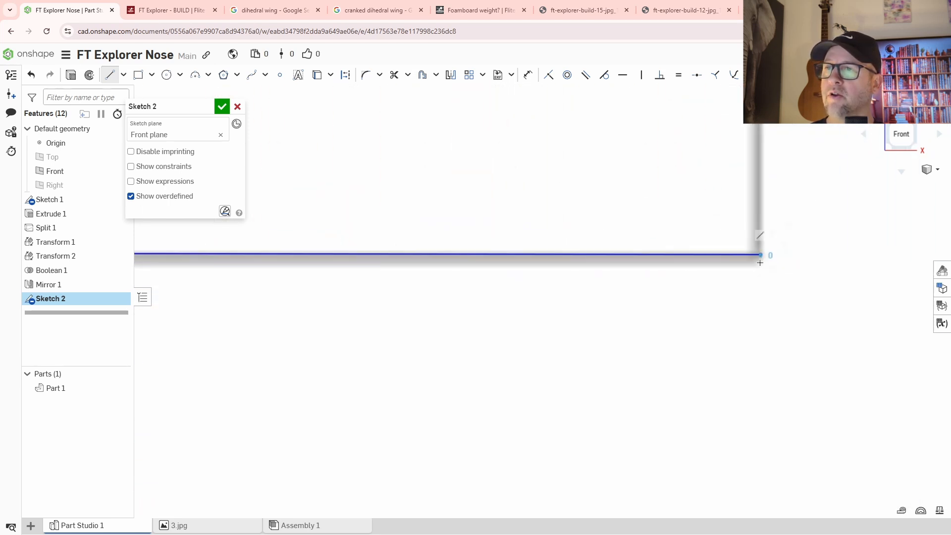
key("Escape")
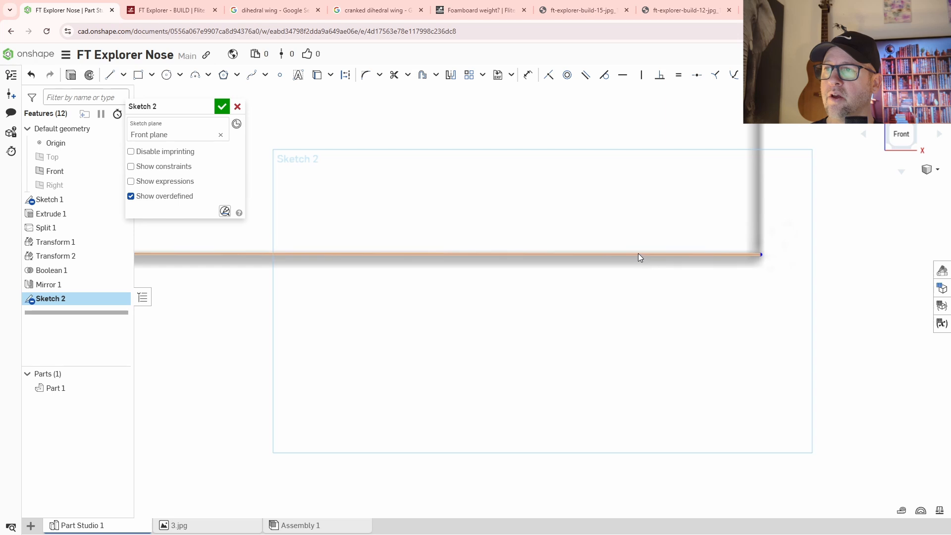
Step: Draw a vertical line about 249 mm long along the fuselage panel's right edge, from the hatched strip's upper inner corner to the lower right corner
scroll(634, 270, "down", 4)
scroll(629, 284, "down", 8)
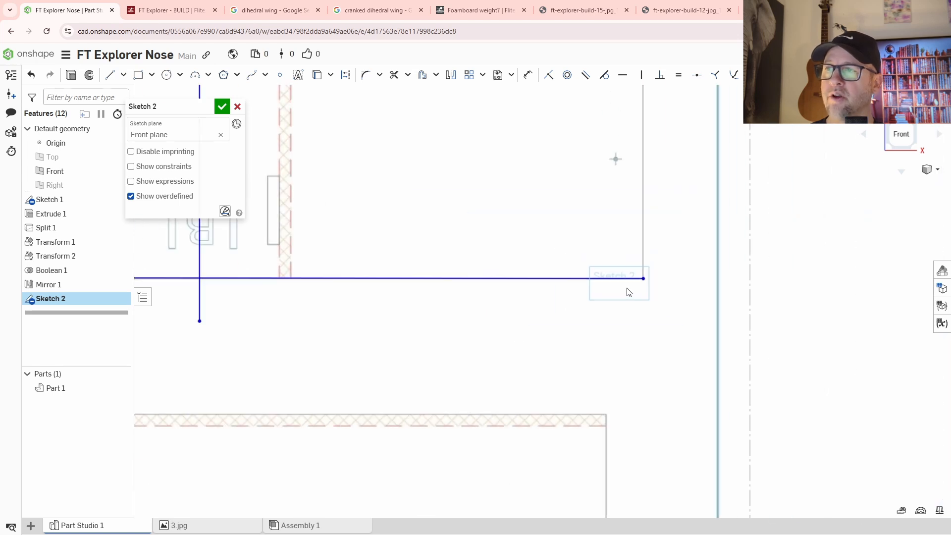
middle_click_drag(543, 204, 573, 281)
scroll(573, 280, "down", 3)
middle_click_drag(586, 237, 517, 322)
scroll(519, 325, "down", 3)
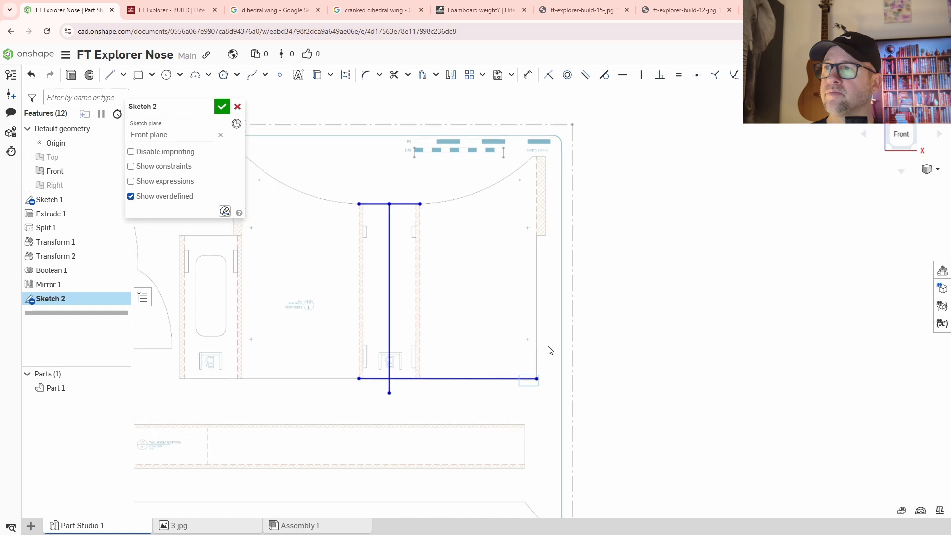
key("l")
scroll(527, 208, "up", 5)
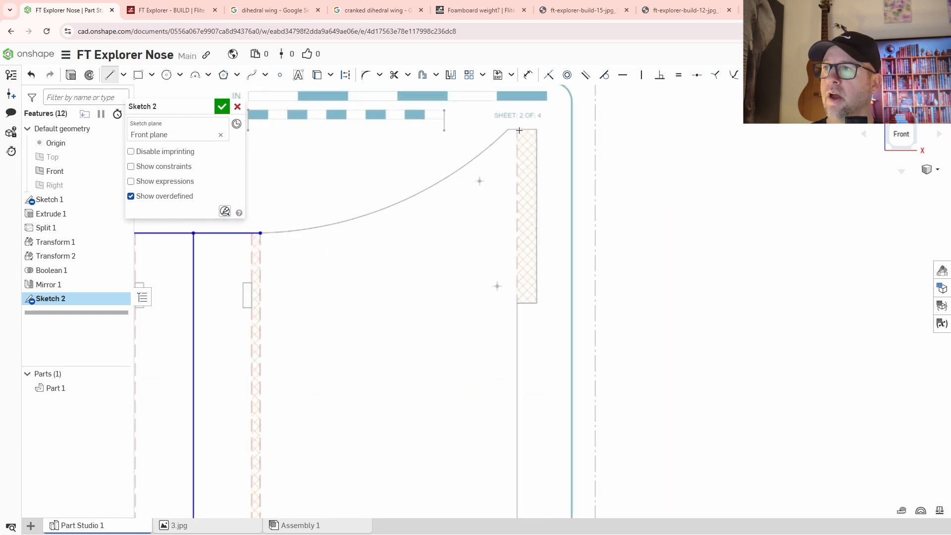
left_click(517, 129)
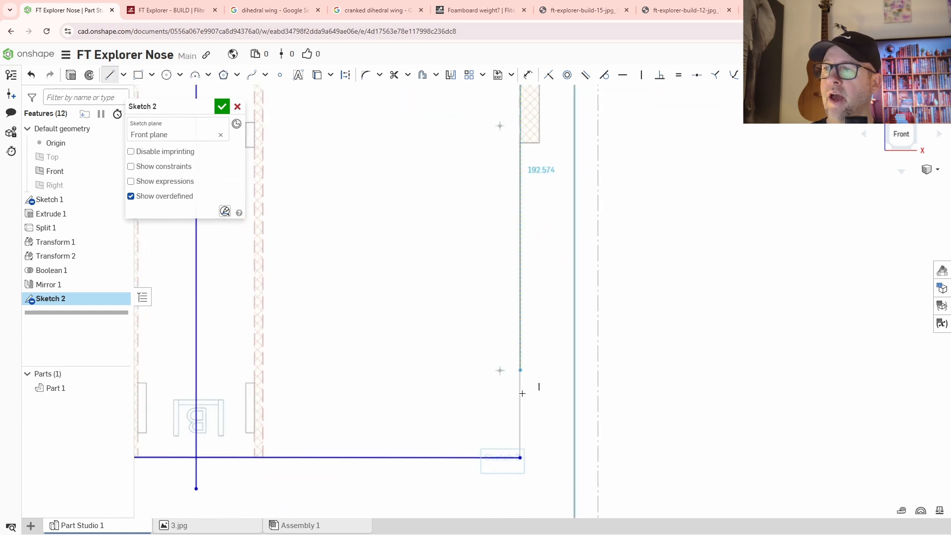
left_click(519, 457)
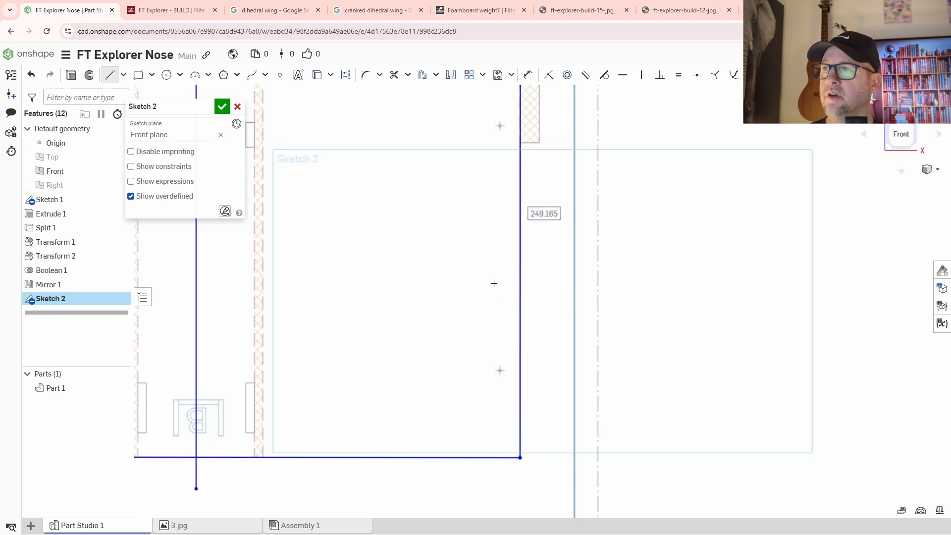
middle_click_drag(492, 207, 495, 403)
scroll(526, 259, "up", 3)
scroll(535, 227, "down", 2)
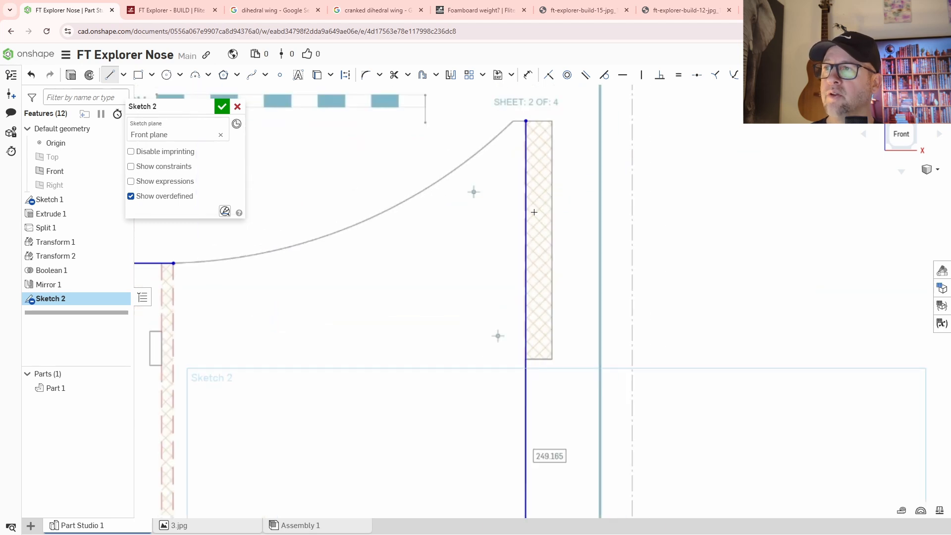
key("Escape")
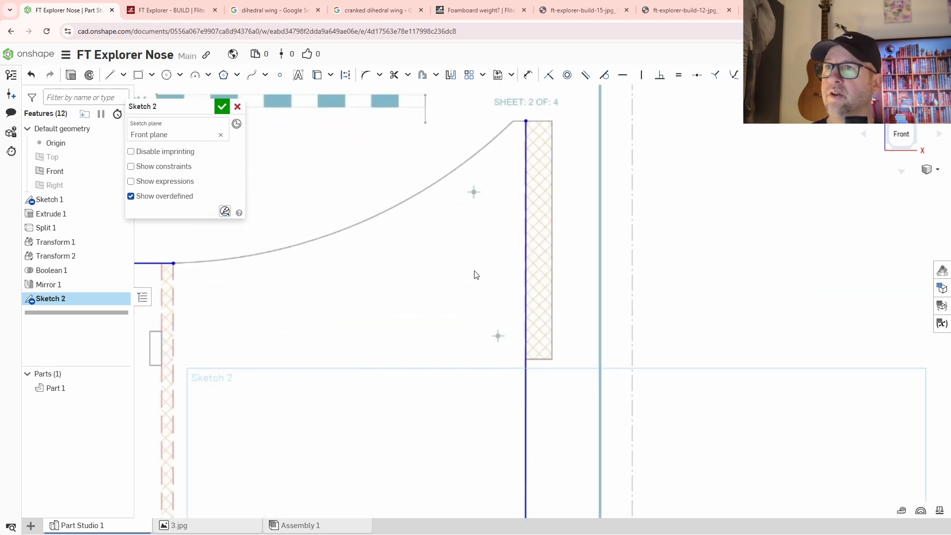
Step: Switch to the full-size plan in Foxit PDF Reader and examine the fold types and line types in the drawing key
key("alt+Tab")
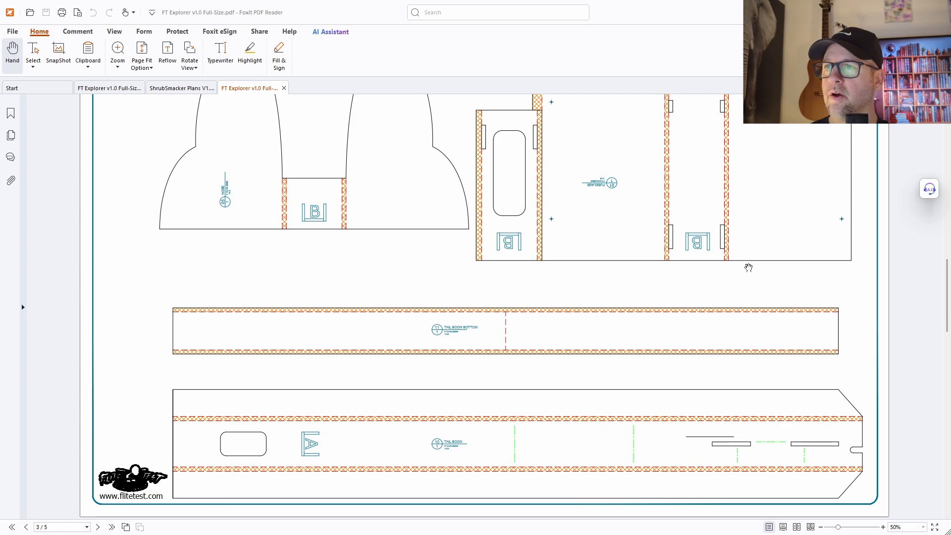
scroll(749, 267, "up", 3)
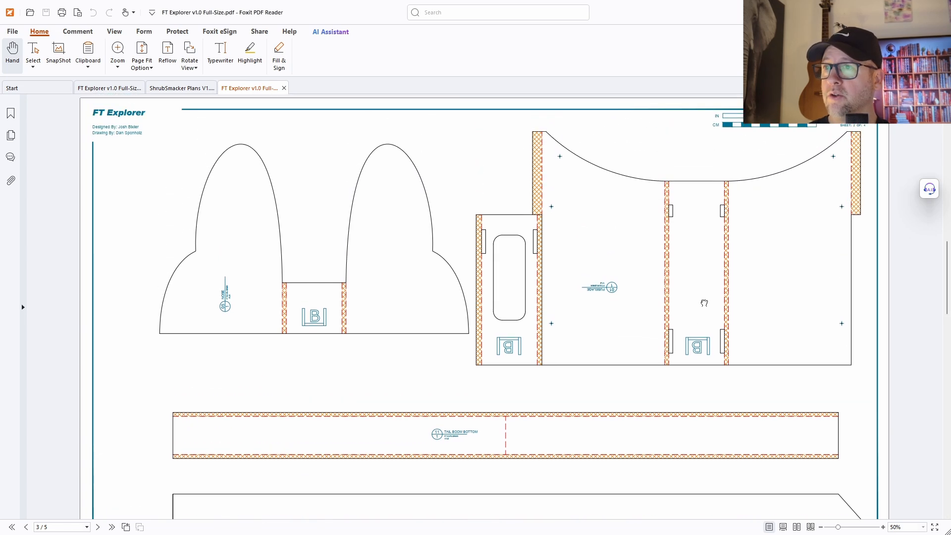
scroll(704, 302, "up", 15)
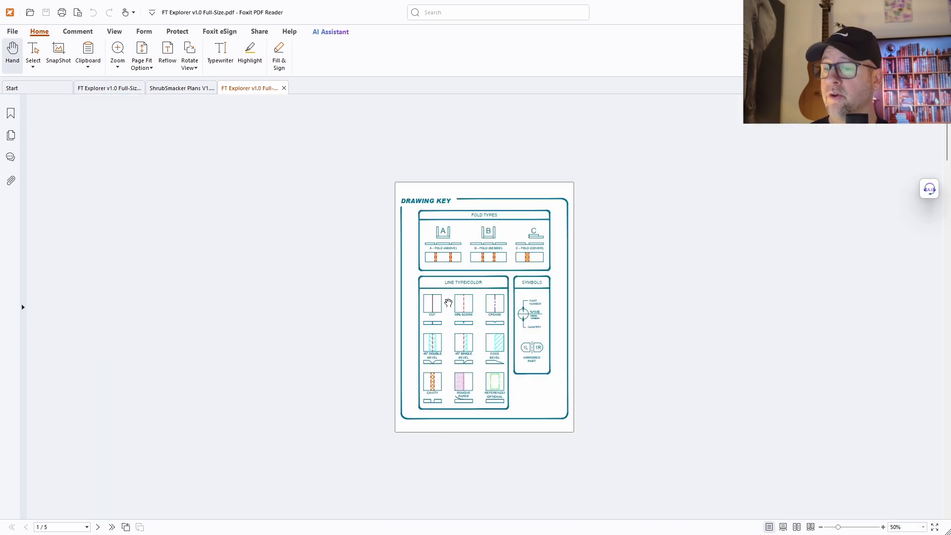
scroll(432, 296, "up", 4, "ctrl")
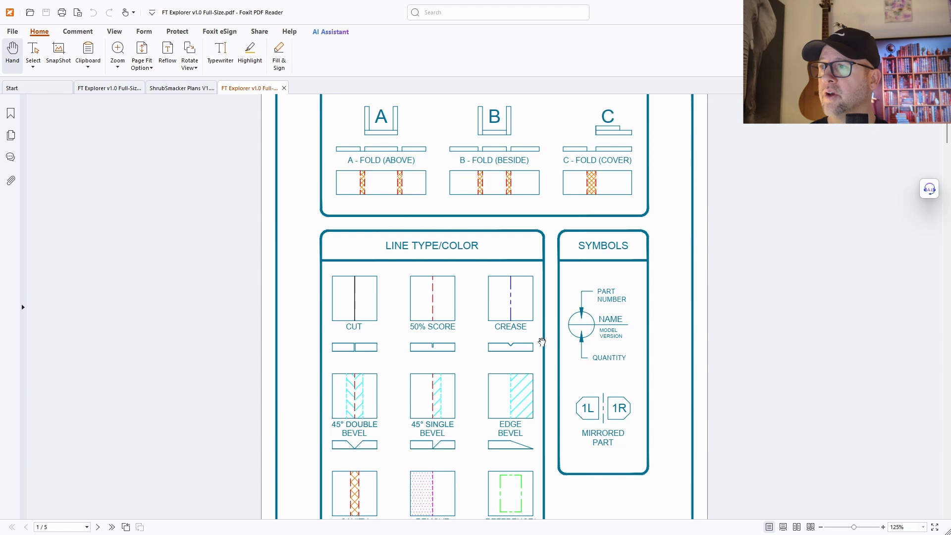
scroll(542, 342, "down", 3)
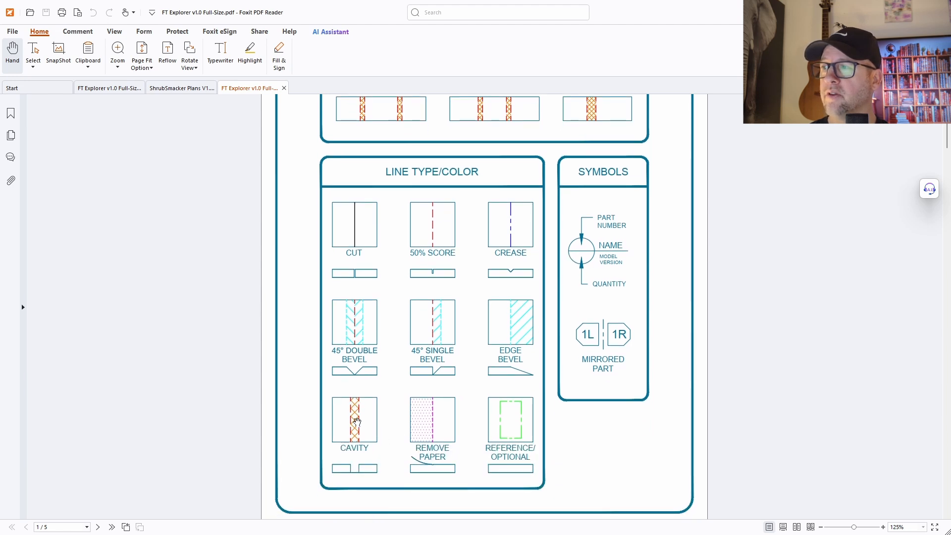
scroll(392, 341, "up", 4)
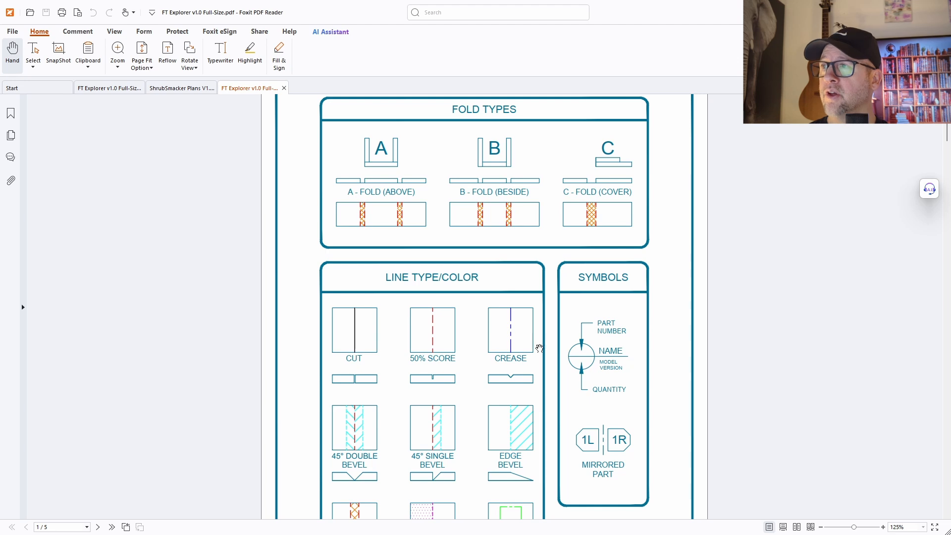
scroll(539, 348, "down", 5)
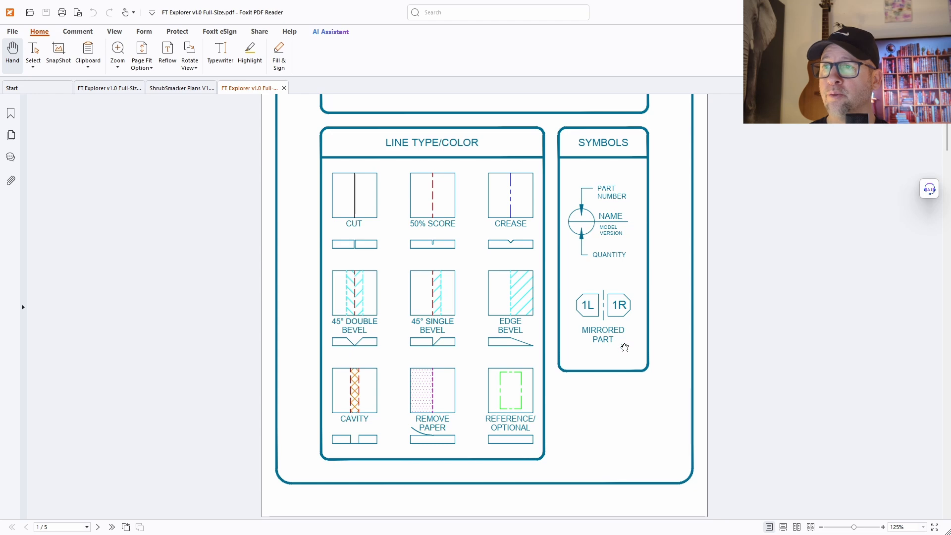
Step: Examine the fuselage panel and its cavity strips on plan sheet 2 of 4, and switch back to Onshape
scroll(625, 347, "down", 5)
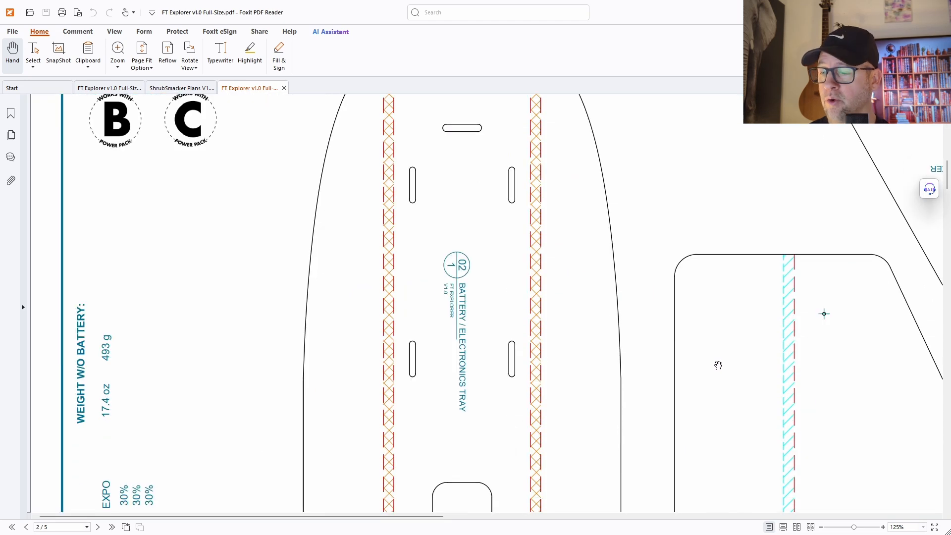
scroll(718, 365, "down", 2, "ctrl")
scroll(711, 362, "down", 5)
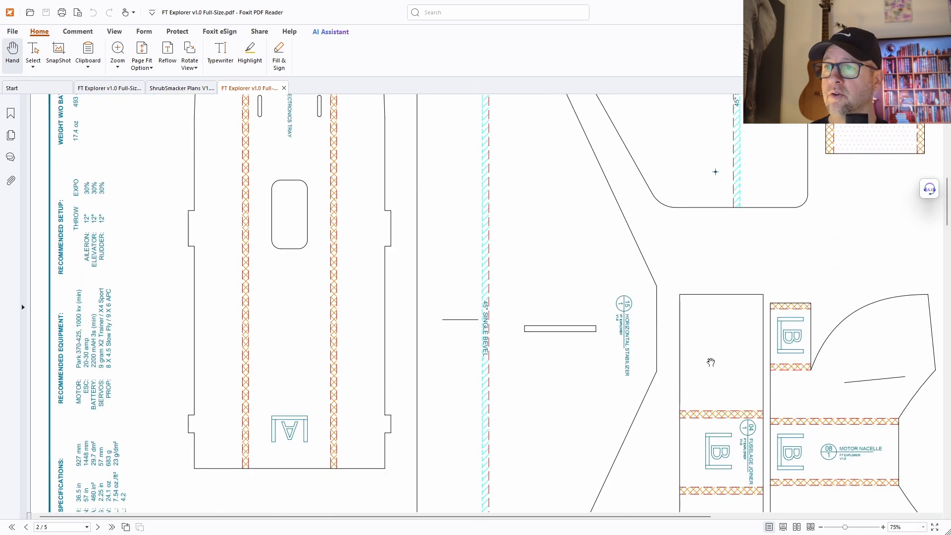
scroll(711, 362, "down", 8)
scroll(711, 366, "right", 5)
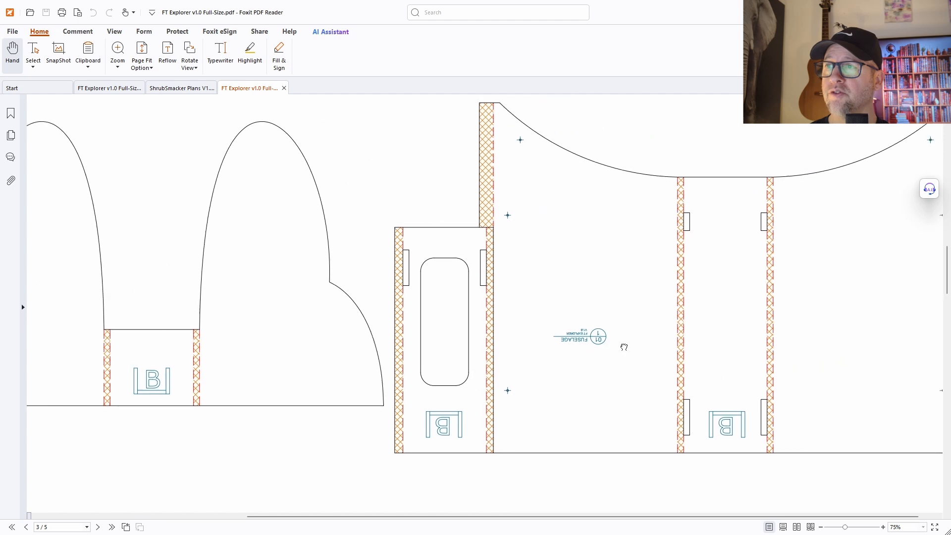
scroll(624, 347, "up", 1)
scroll(624, 347, "right", 2)
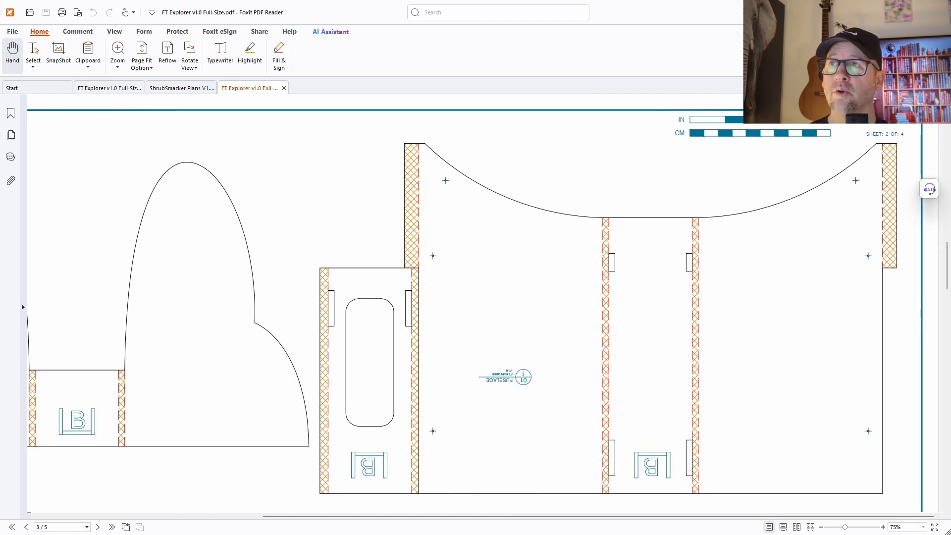
left_click(885, 12)
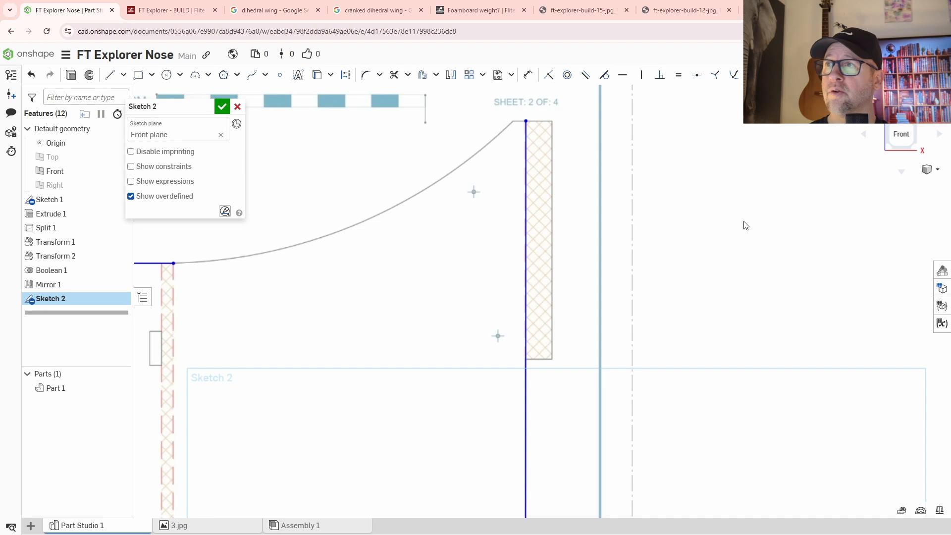
Step: Accept the sketch and rename the document to FT Explorer Fuselage1
middle_click_drag(682, 229, 758, 251)
scroll(757, 255, "down", 4)
scroll(574, 297, "up", 1)
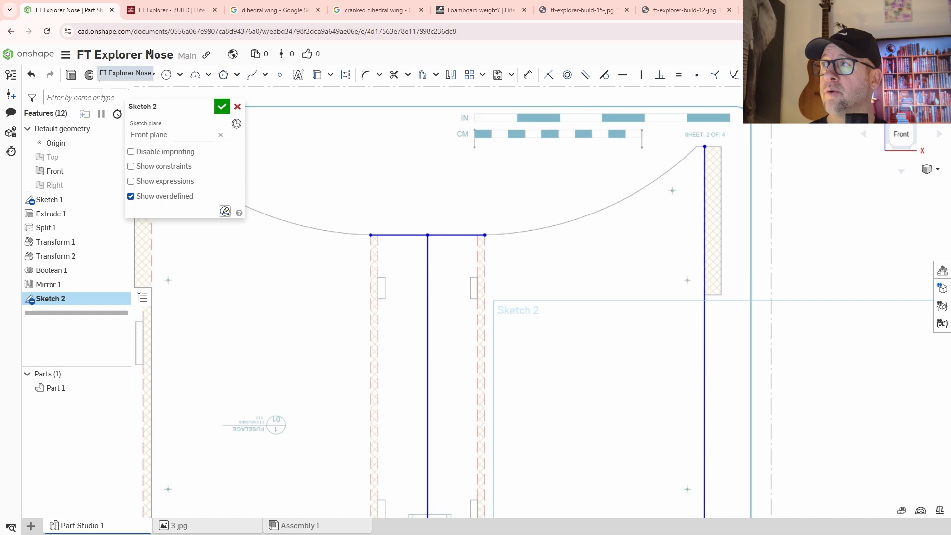
left_click(222, 108)
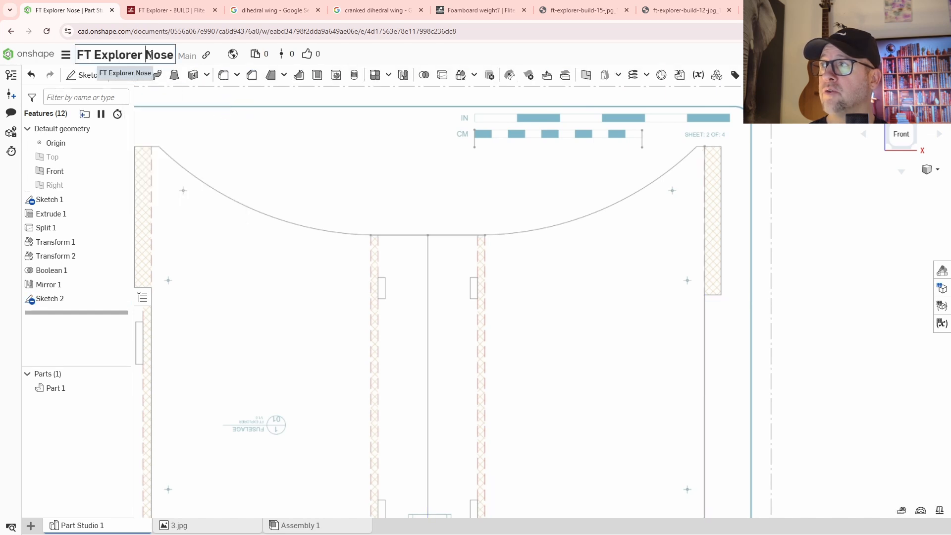
left_click_drag(154, 55, 175, 51)
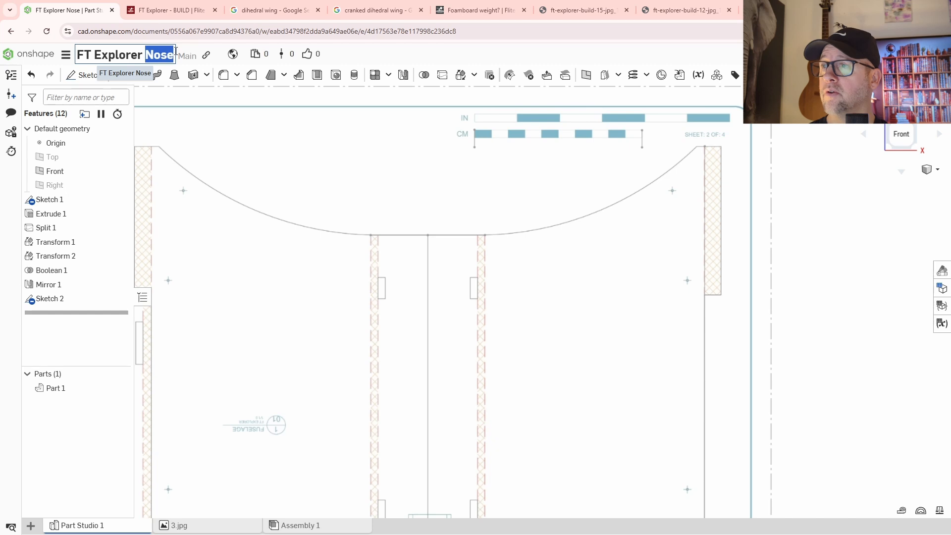
type("Fu")
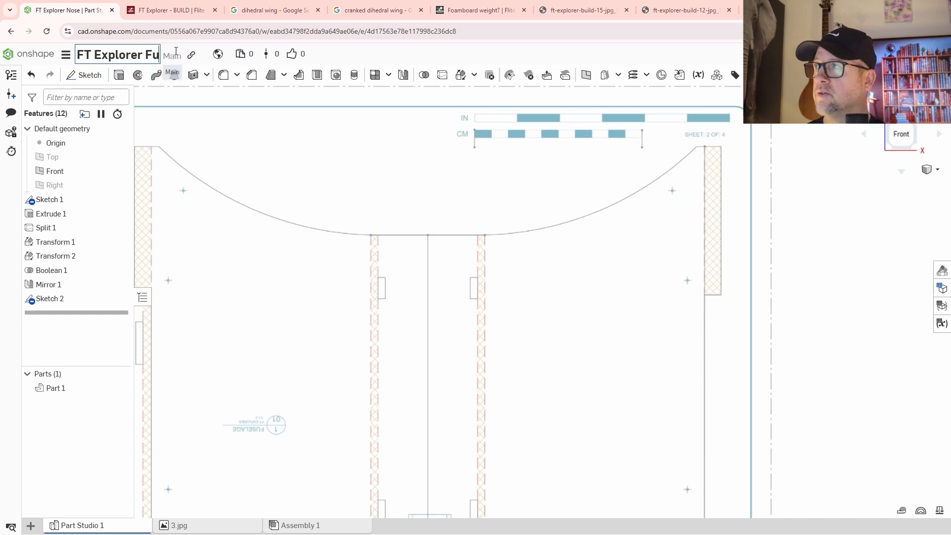
type("selage")
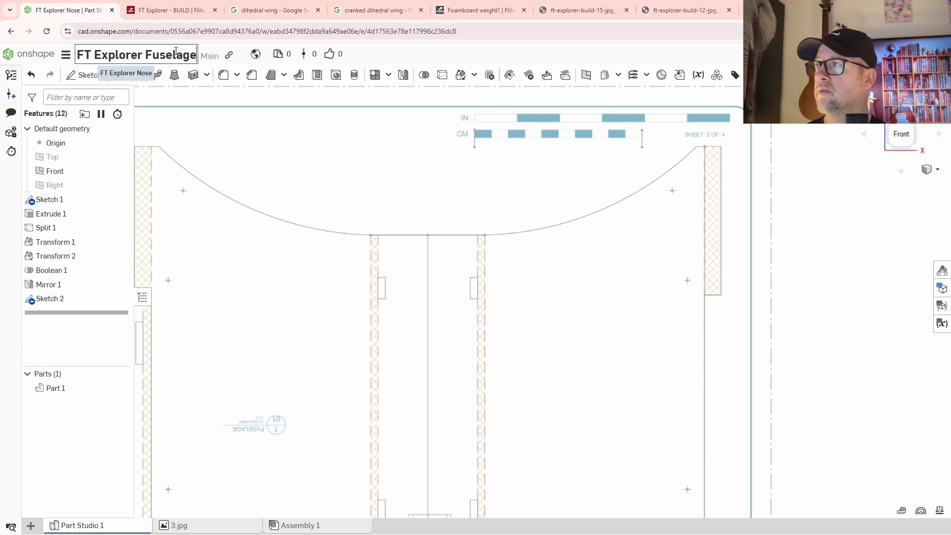
type("1")
key("Return")
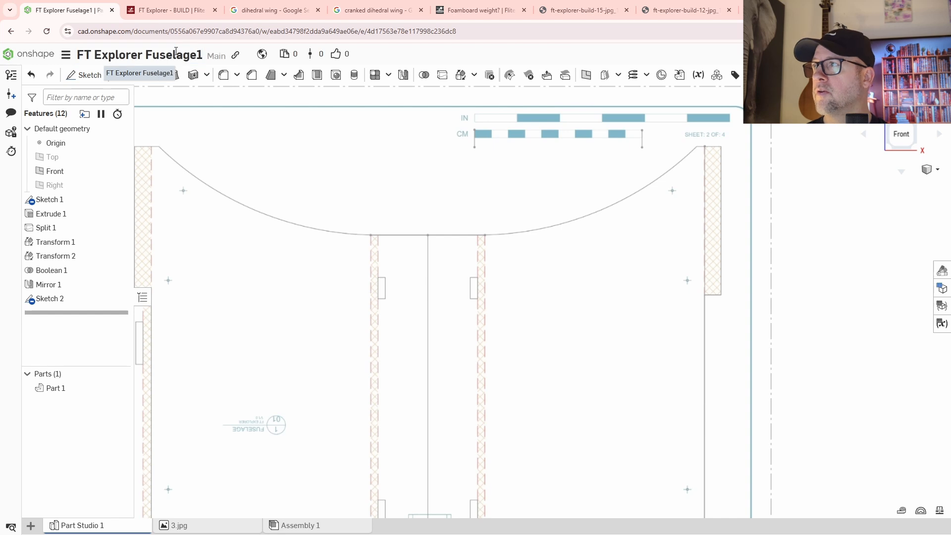
Step: Reopen Sketch 2 and draw a short line from the right edge line's upper end to the outer end of the panel's curved edge
middle_click_drag(598, 227, 536, 232)
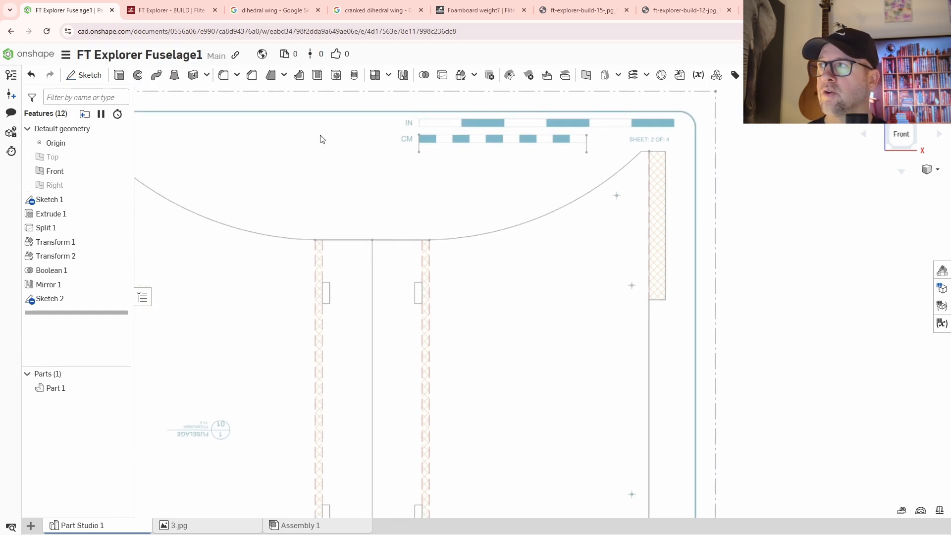
double_click(49, 299)
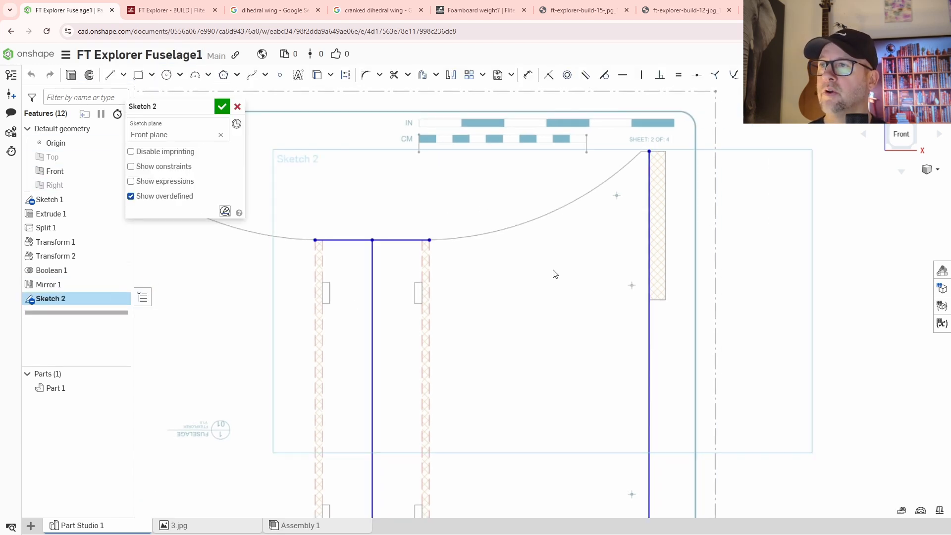
scroll(629, 185, "up", 5)
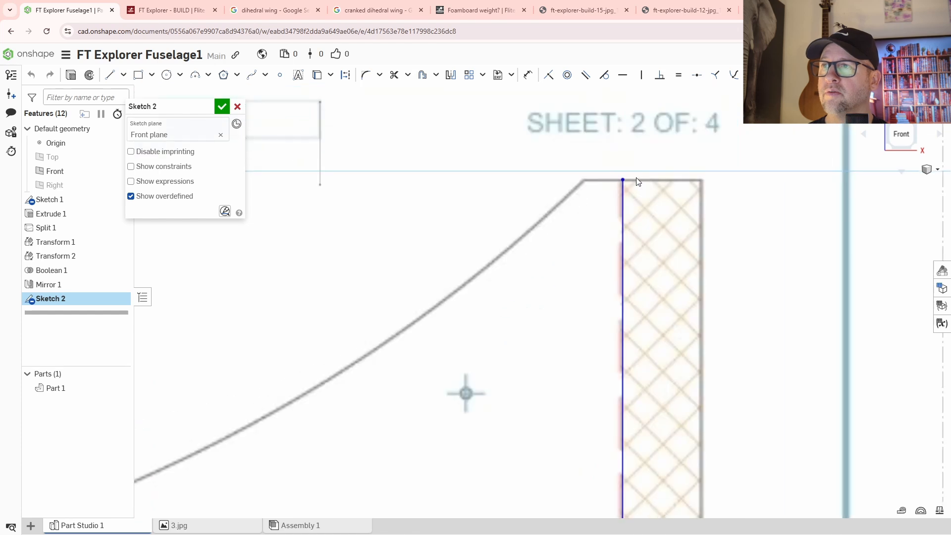
key("l")
left_click(623, 180)
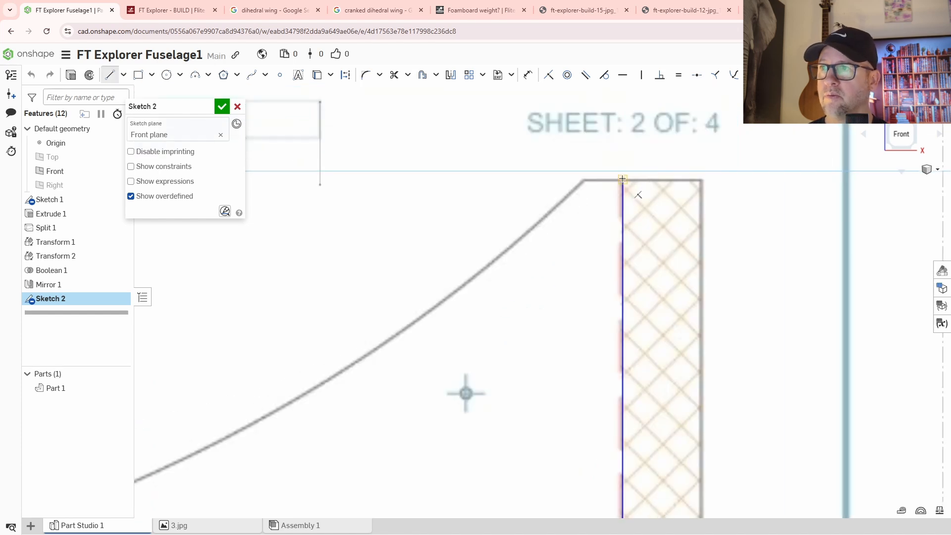
left_click(581, 177)
key("Escape")
Step: Draw a Bezier curve along the panel's curved edge, from the short line's outer end through three control points to the straight upper edge line's end
scroll(688, 216, "down", 3)
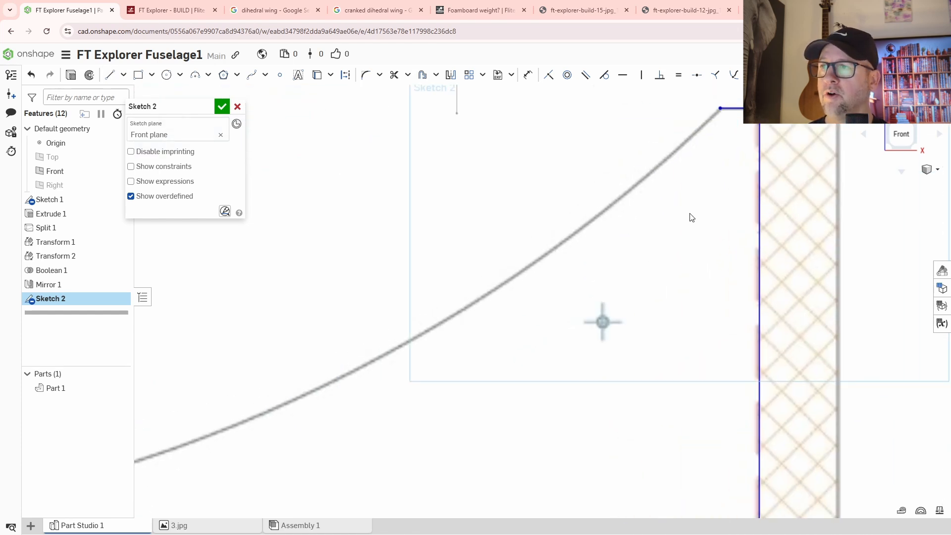
middle_click_drag(607, 300, 726, 210)
scroll(415, 295, "down", 2)
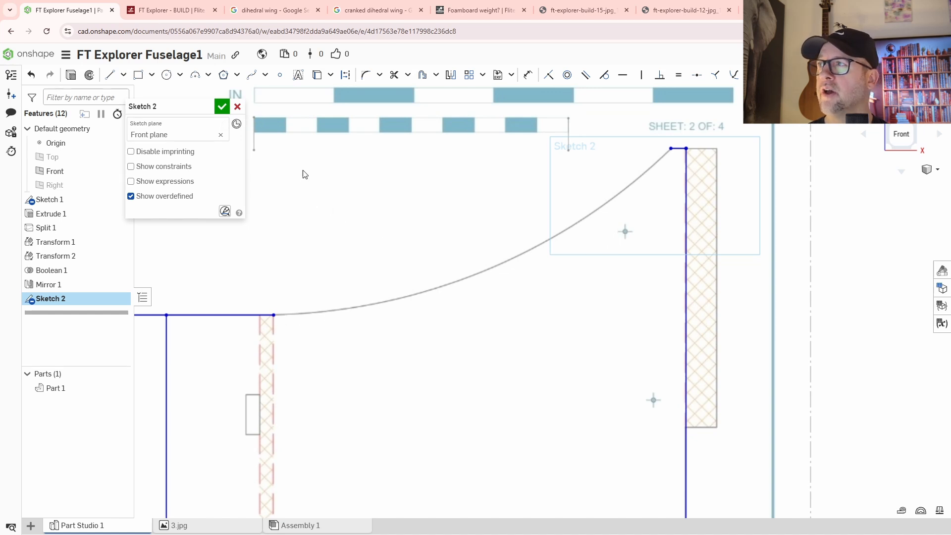
left_click(265, 75)
left_click(267, 110)
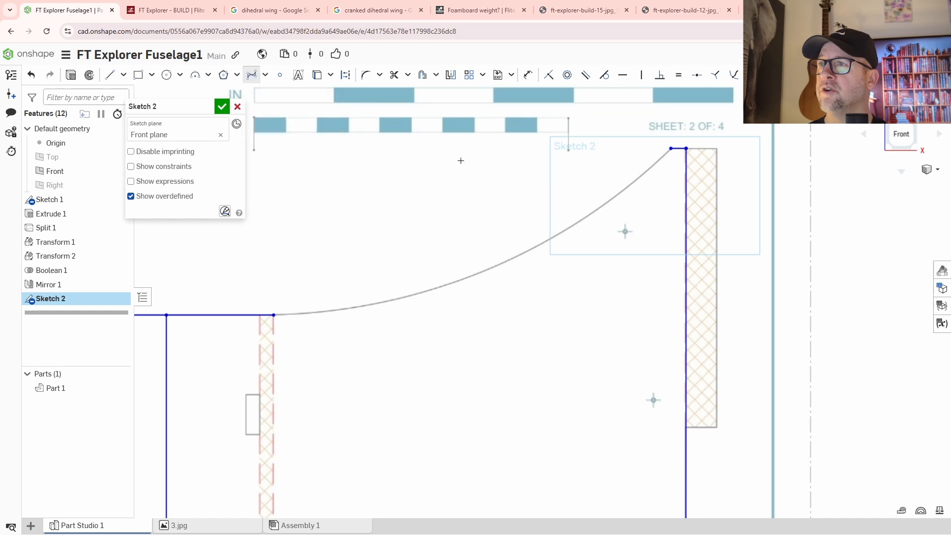
scroll(684, 166, "up", 3)
left_click(671, 148)
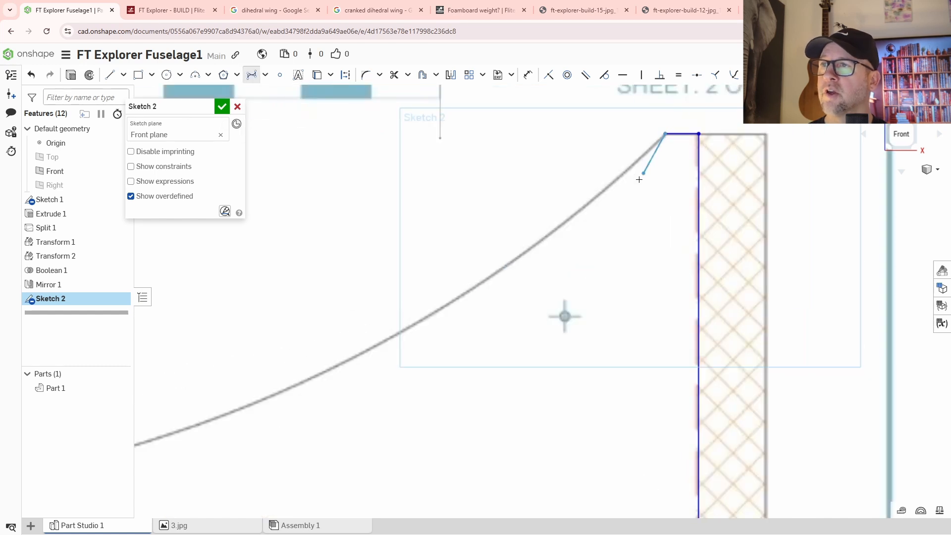
left_click(535, 271)
middle_click_drag(422, 382, 719, 201)
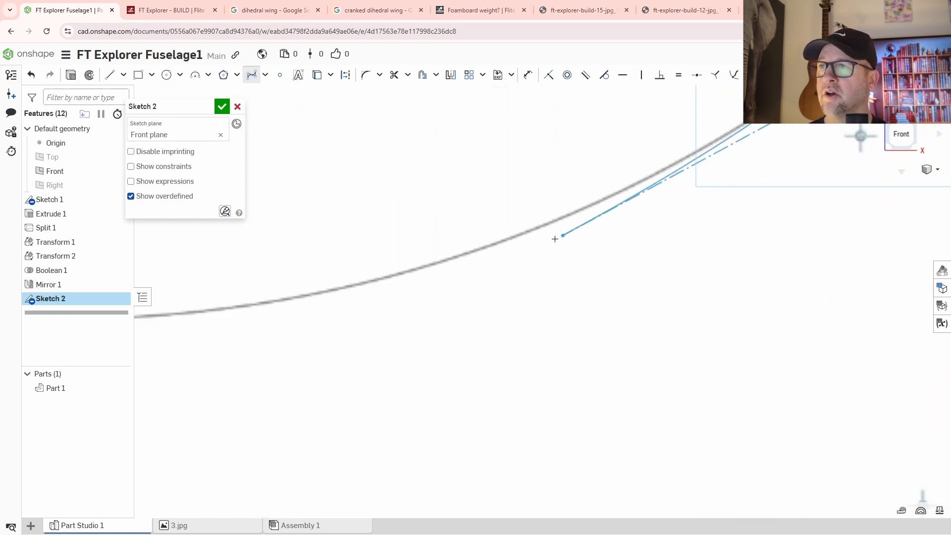
left_click(541, 248)
middle_click_drag(419, 291, 727, 239)
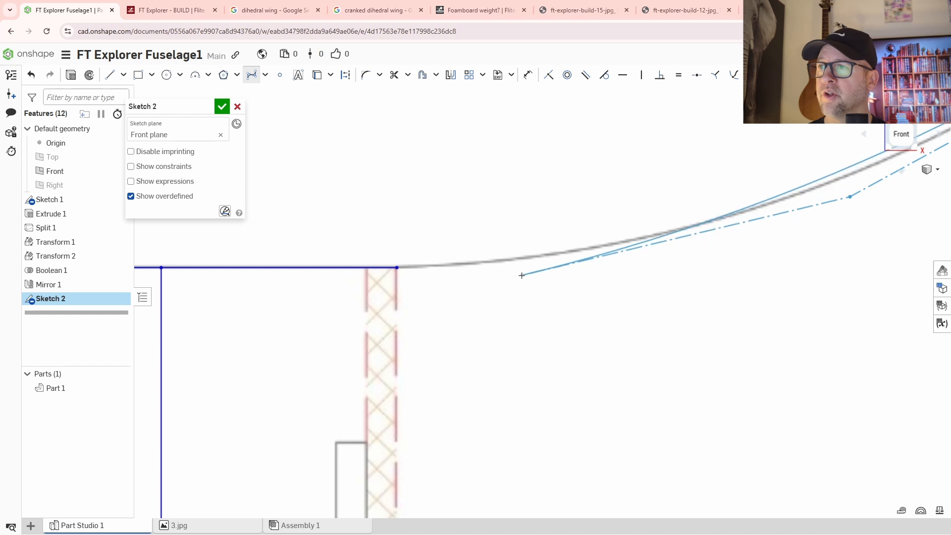
left_click(522, 274)
left_click(396, 268)
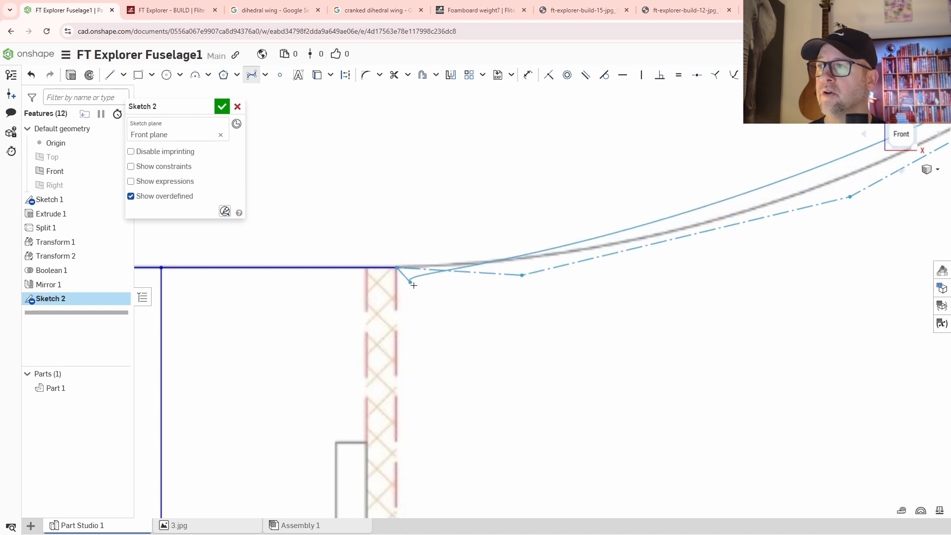
key("Escape")
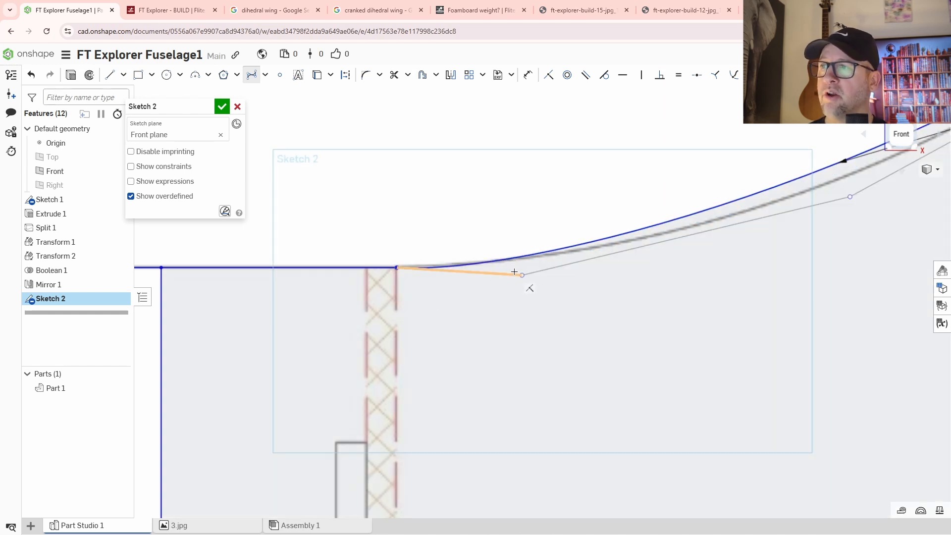
Step: Move the Bezier's two lower control points so the curve follows the panel's curved edge in the plan image
middle_click_drag(639, 268, 479, 323)
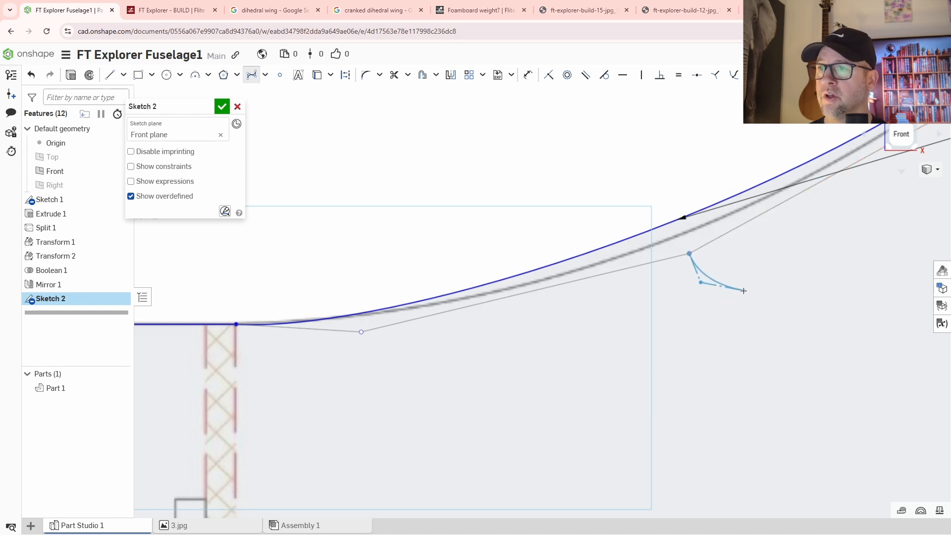
right_click(749, 290)
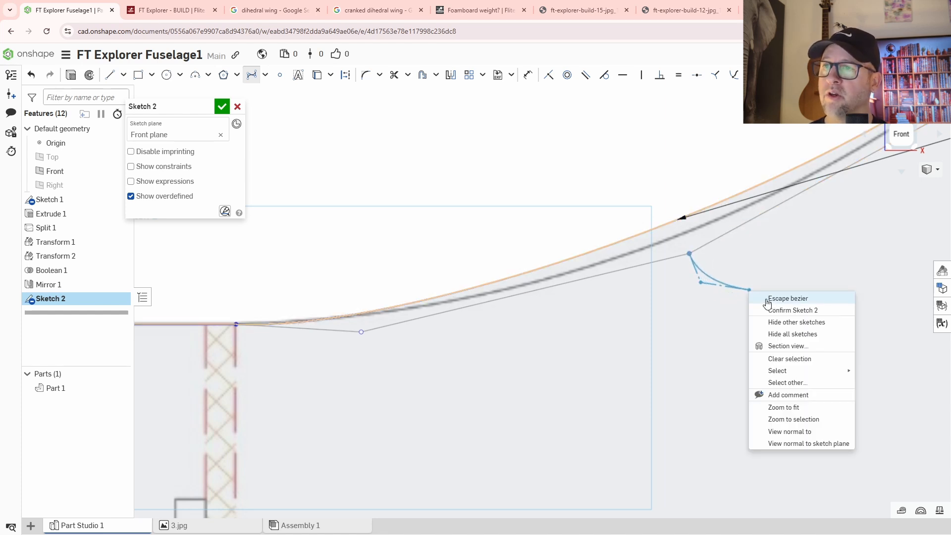
left_click(766, 301)
left_click_drag(689, 255, 705, 289)
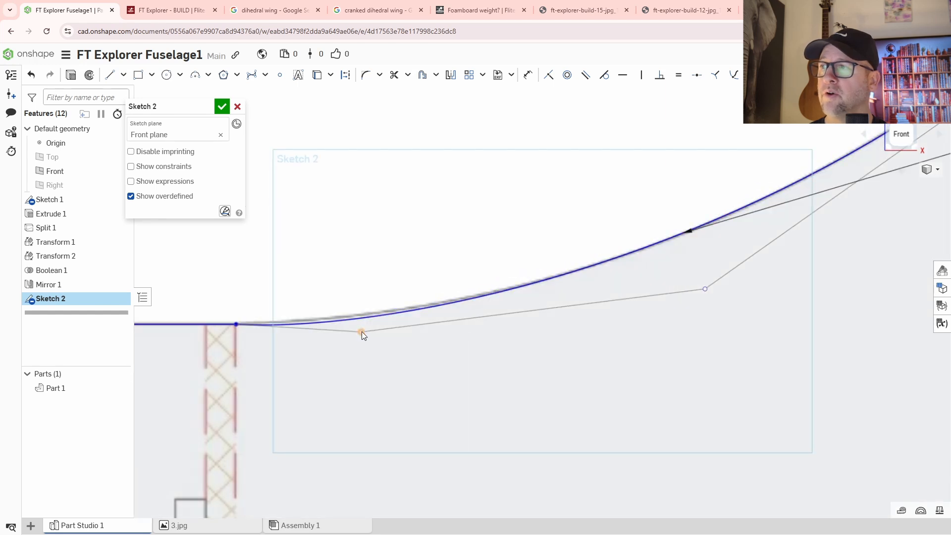
left_click_drag(362, 331, 365, 320)
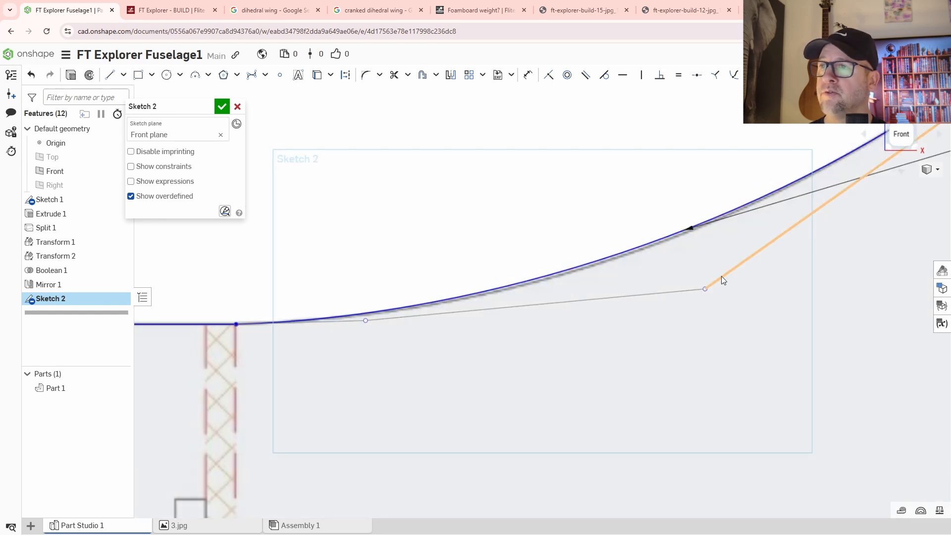
left_click_drag(705, 289, 703, 299)
middle_click_drag(769, 294, 503, 363)
scroll(679, 288, "down", 2)
scroll(705, 203, "up", 4)
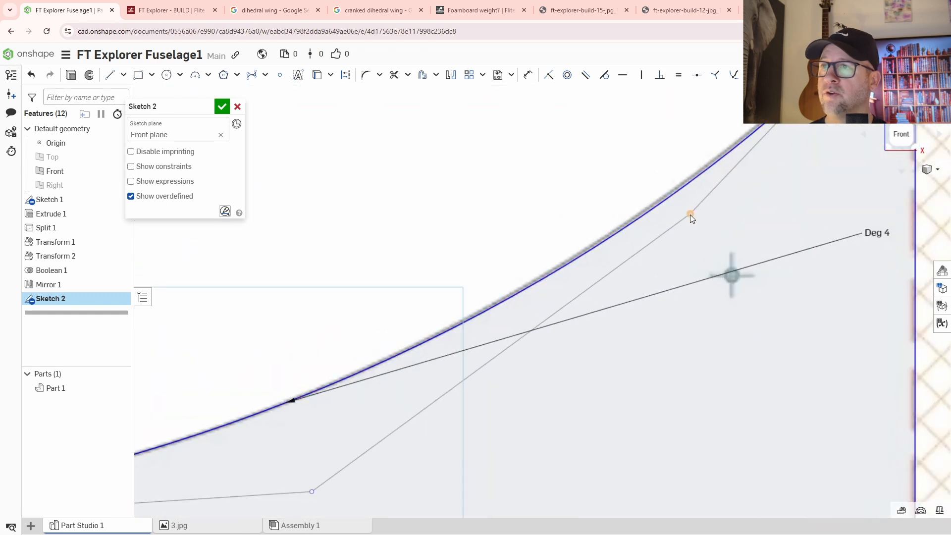
scroll(688, 213, "down", 5)
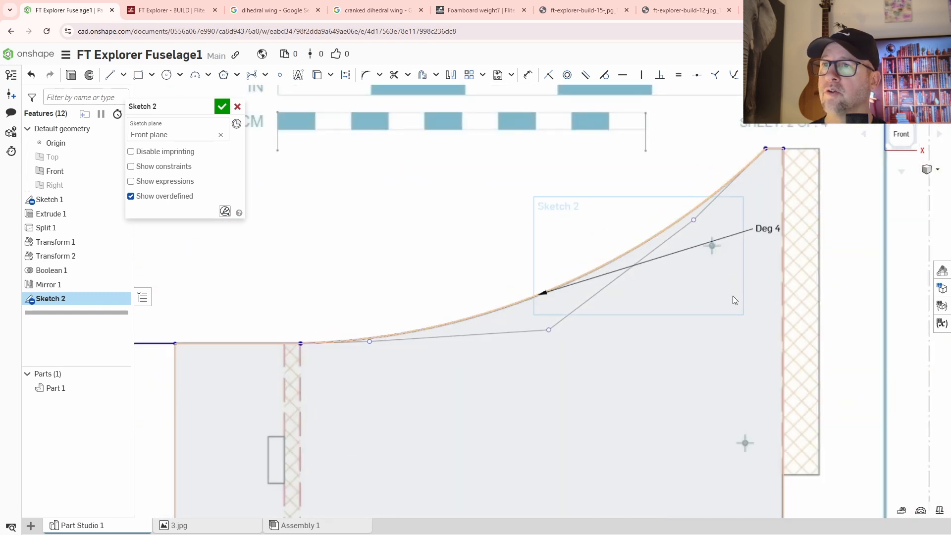
Step: Examine the traced half panel against the plan image, including the centre line, fold strips and lower edge
middle_click_drag(586, 375, 703, 273)
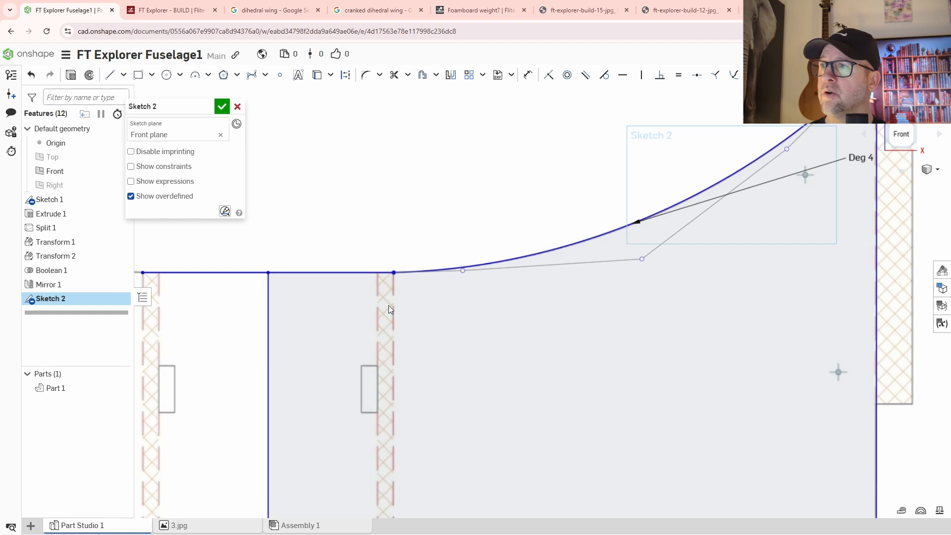
middle_click_drag(451, 370, 597, 311)
scroll(597, 311, "down", 3)
middle_click_drag(631, 359, 619, 302)
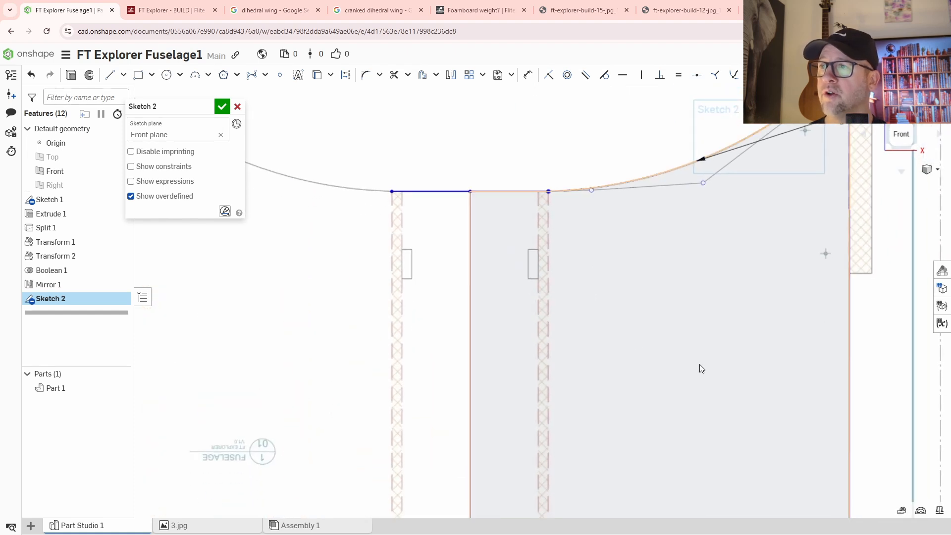
middle_click_drag(662, 376, 630, 323)
scroll(631, 323, "down", 3)
middle_click_drag(645, 376, 593, 326)
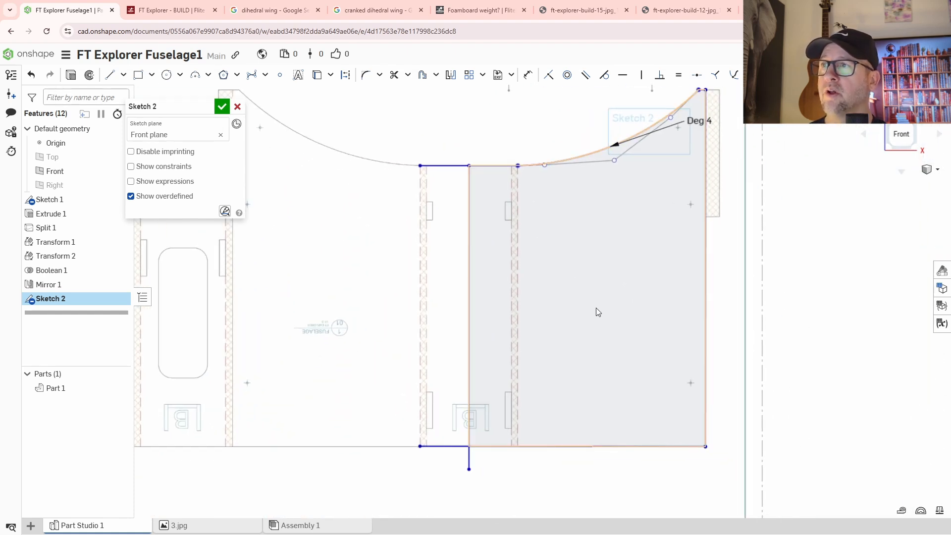
middle_click_drag(597, 285, 595, 305)
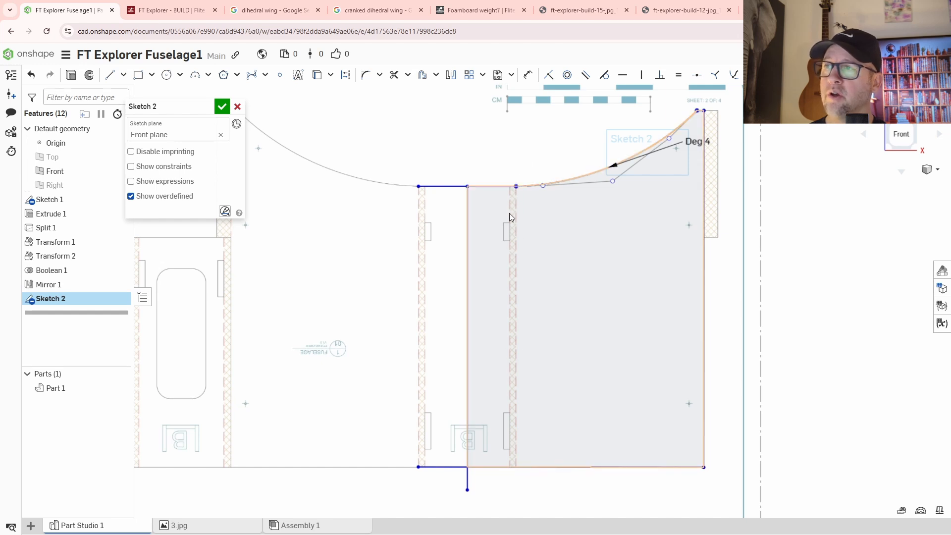
scroll(518, 193, "up", 5)
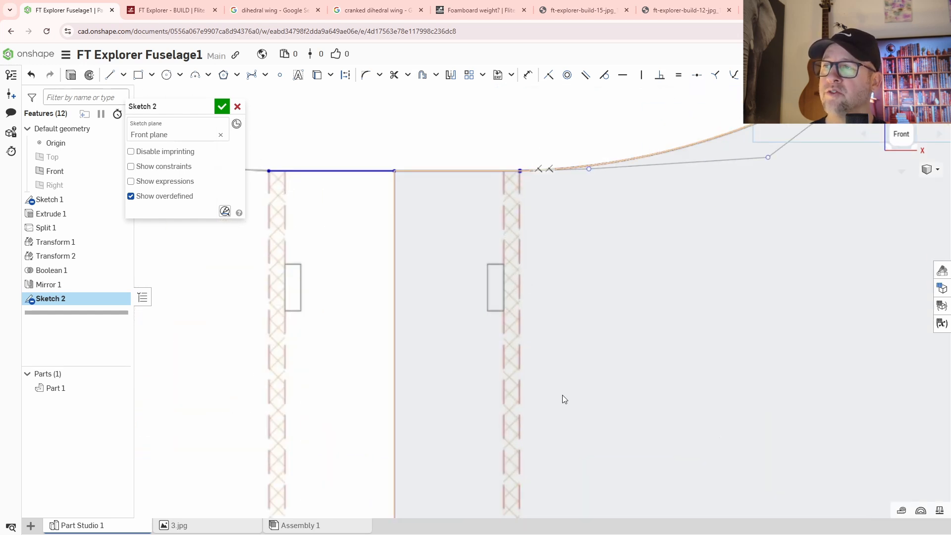
scroll(559, 366, "down", 3)
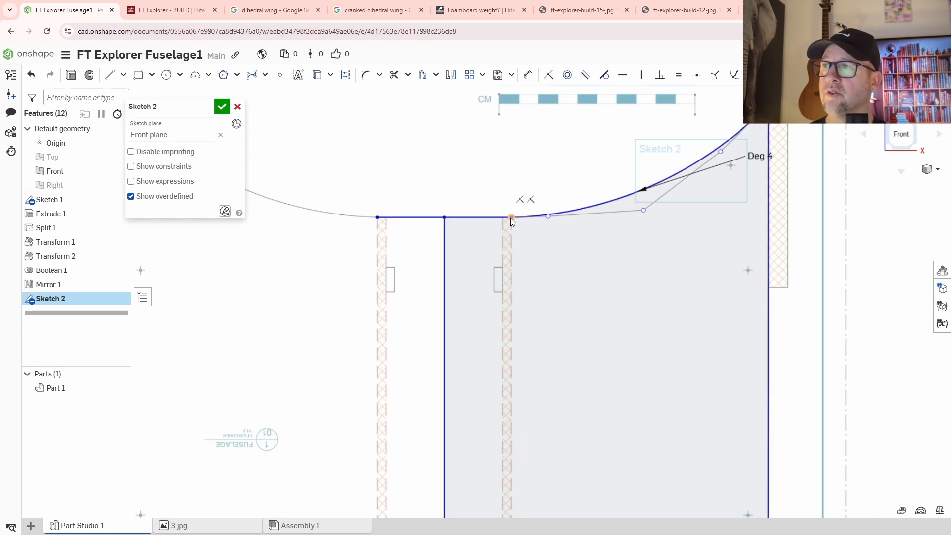
middle_click_drag(513, 392, 490, 290)
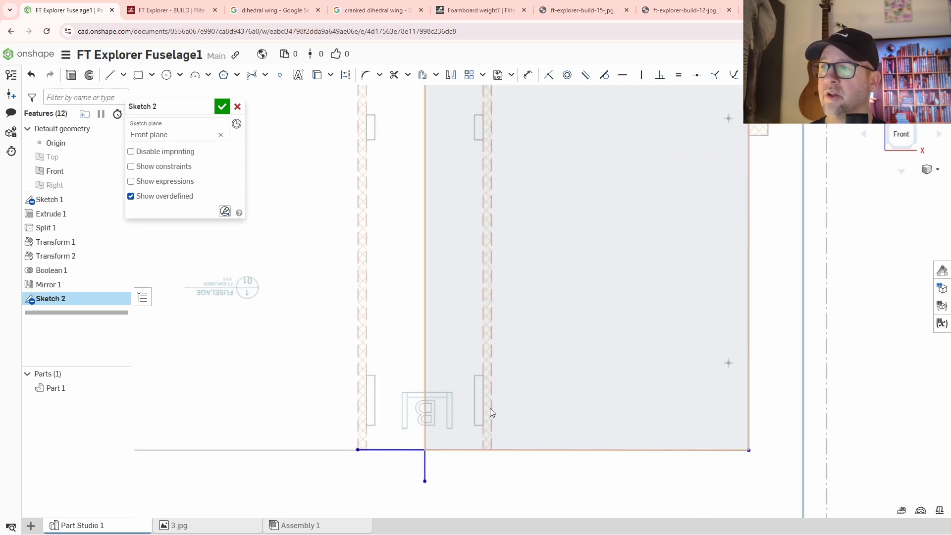
scroll(479, 422, "down", 3)
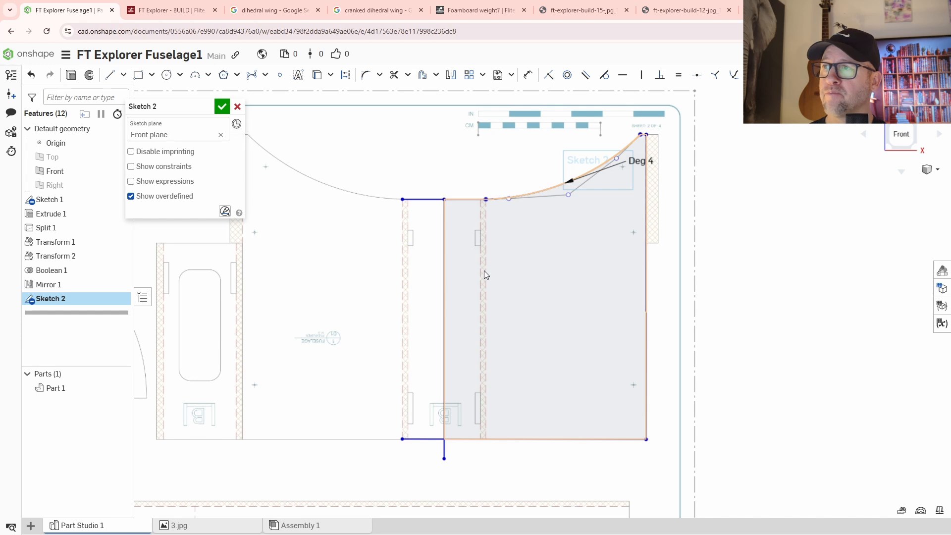
middle_click_drag(484, 251, 546, 290)
scroll(516, 265, "up", 3)
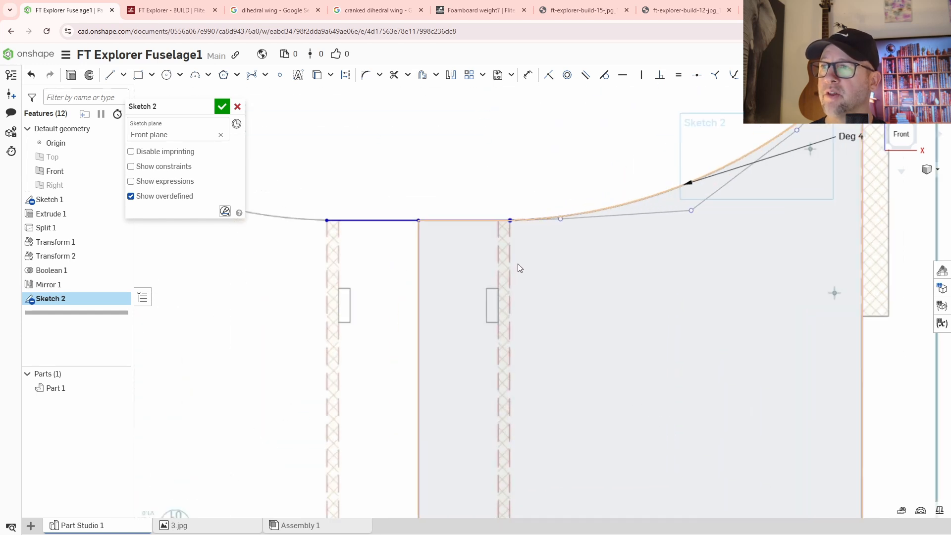
scroll(588, 314, "down", 3)
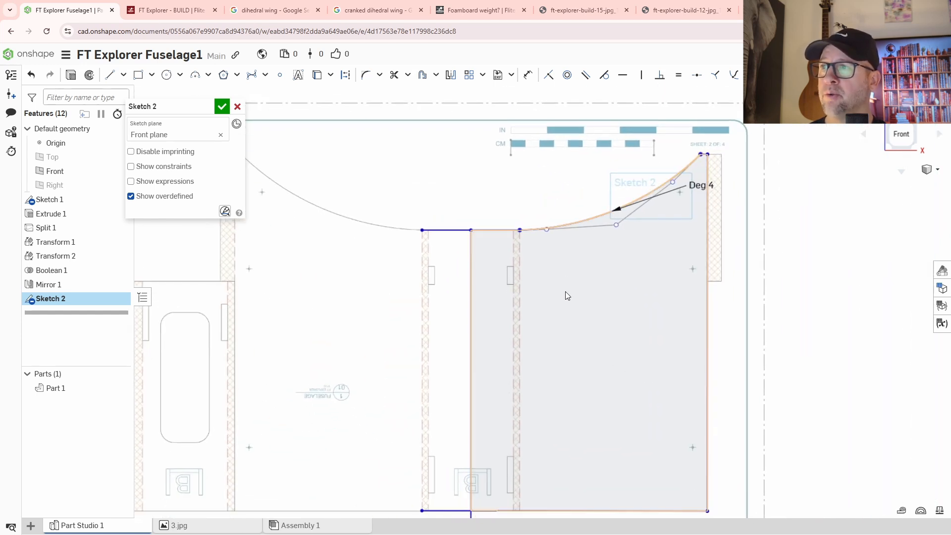
mouse_move(556, 301)
middle_mouse_down()
mouse_move(581, 272)
mouse_move(612, 282)
middle_mouse_up()
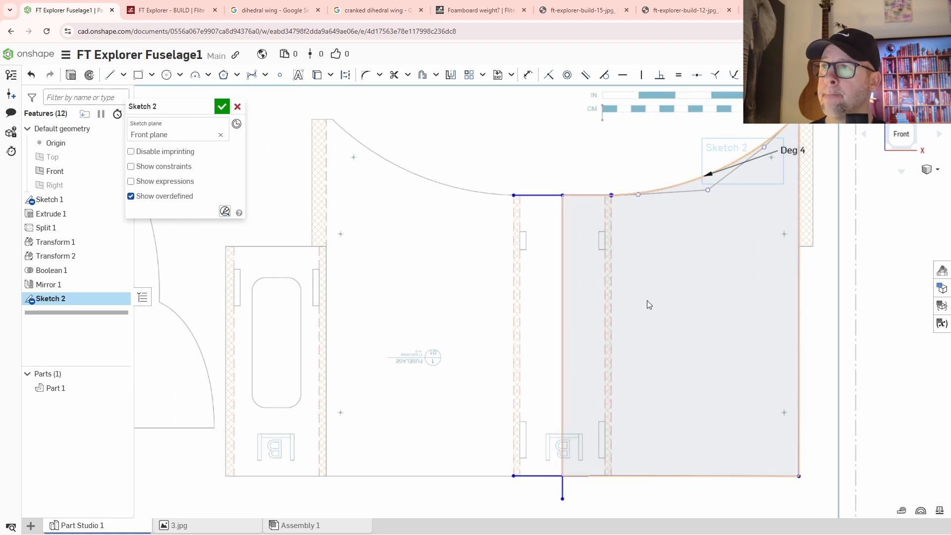
scroll(654, 308, "down", 4)
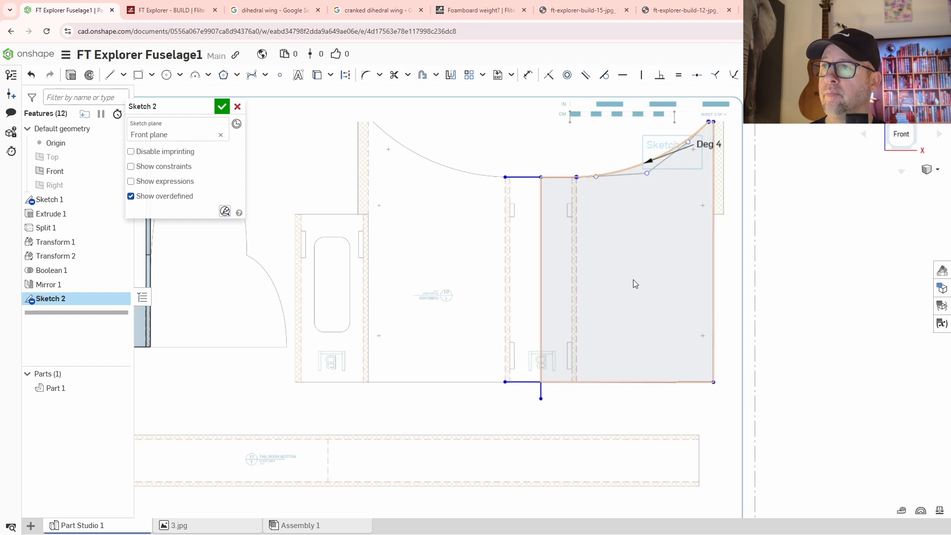
middle_click_drag(590, 246, 541, 274)
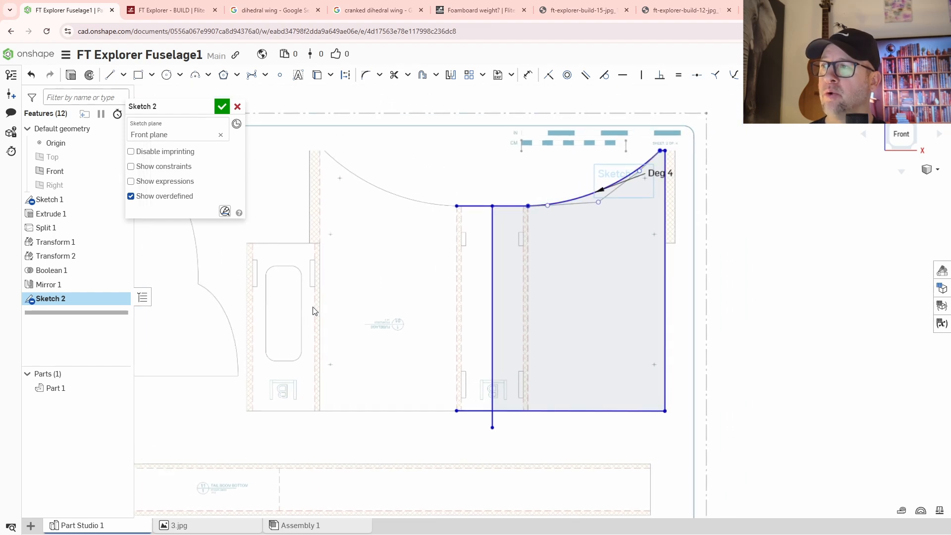
middle_click_drag(293, 332, 311, 314)
middle_click_drag(494, 291, 479, 307)
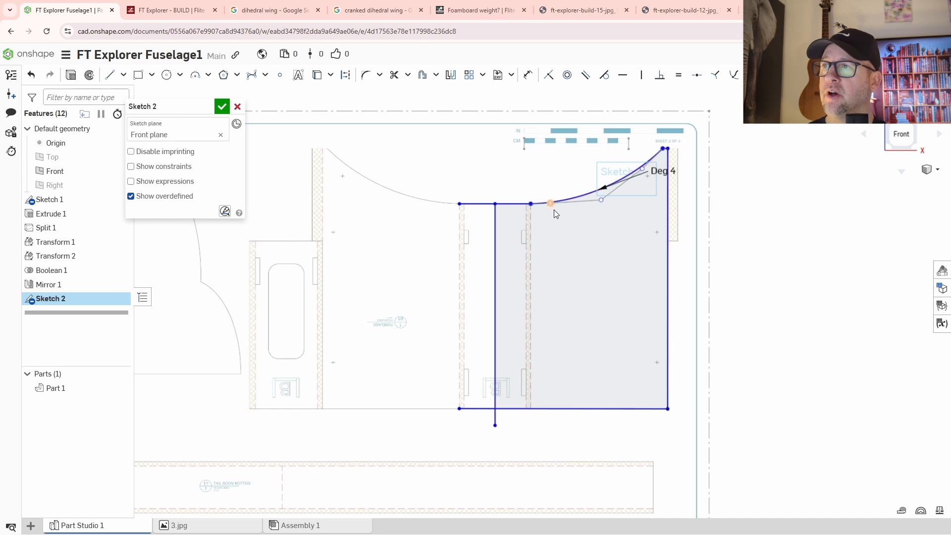
Step: Convert the vertical centre line to construction geometry and trim the upper edge line to the left of it
left_click(495, 240)
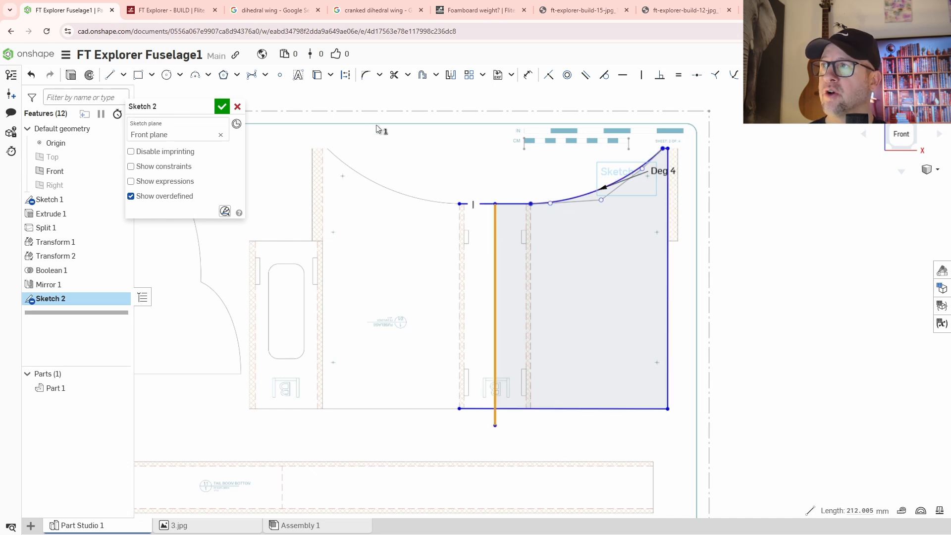
left_click(345, 75)
scroll(483, 202, "up", 5)
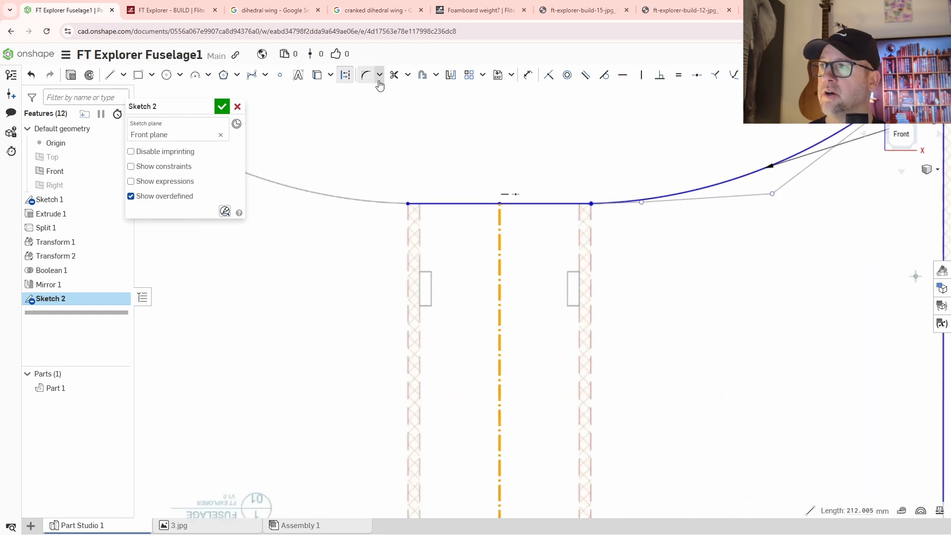
left_click(394, 76)
left_click(465, 203)
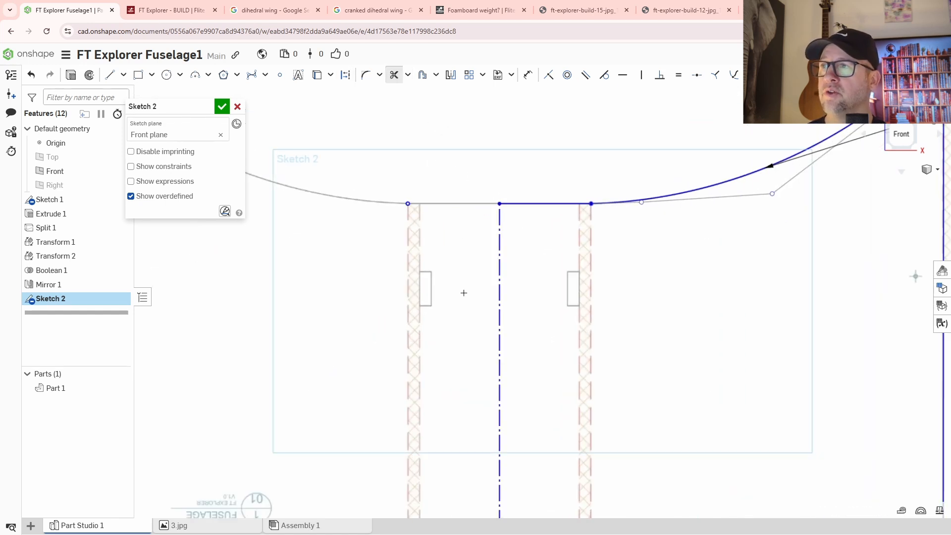
scroll(405, 196, "up", 4)
left_click_drag(420, 203, 404, 225)
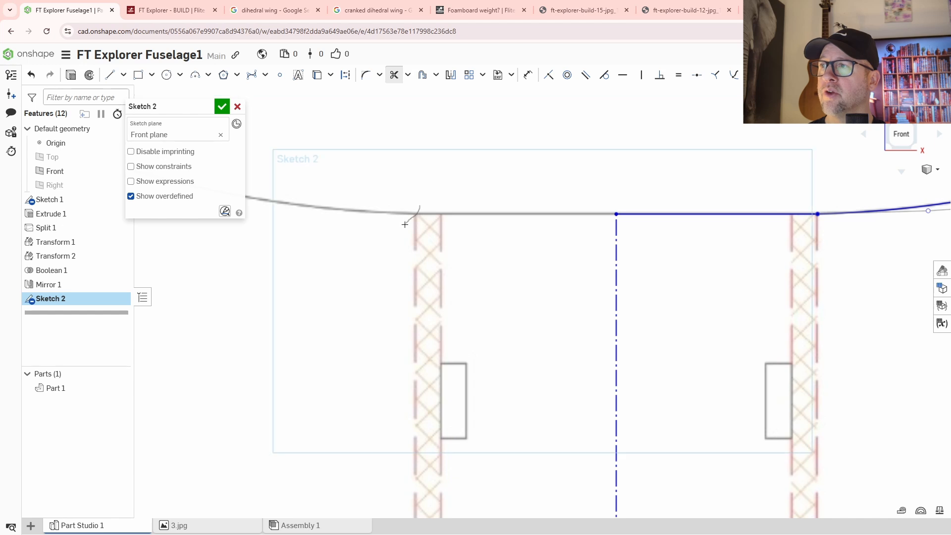
Step: Trim the lower edge line left of the centre line and the centre line's overhang below the panel
scroll(519, 332, "down", 4)
middle_click_drag(559, 366, 505, 266)
scroll(550, 406, "up", 1)
middle_click_drag(550, 406, 541, 238)
scroll(542, 238, "down", 3)
middle_click_drag(489, 382, 508, 304)
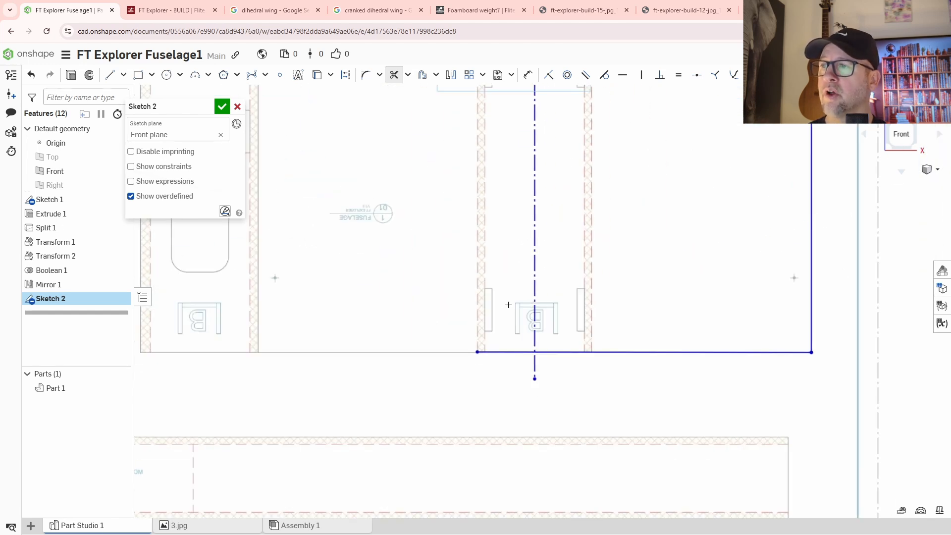
scroll(485, 367, "up", 4)
left_click_drag(543, 378, 602, 399)
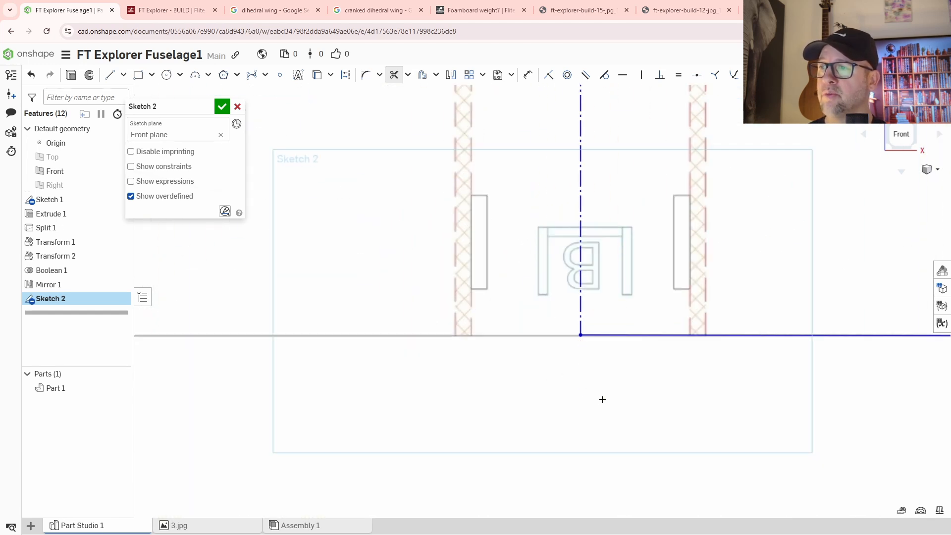
scroll(569, 288, "down", 5)
middle_click_drag(506, 188, 460, 314)
scroll(460, 314, "up", 1)
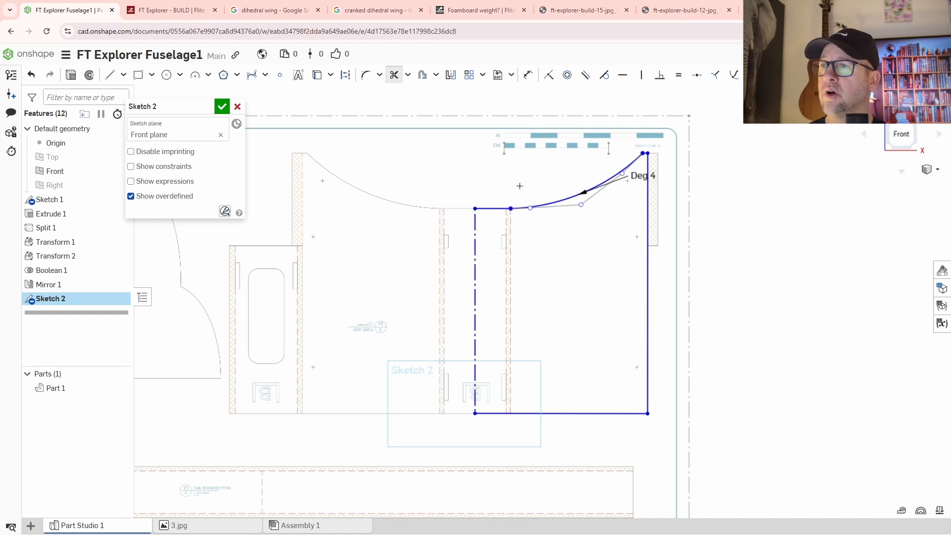
Step: Mirror the half panel's upper line, curved edge, side and lower edge lines about the vertical construction centre line
left_click(394, 74)
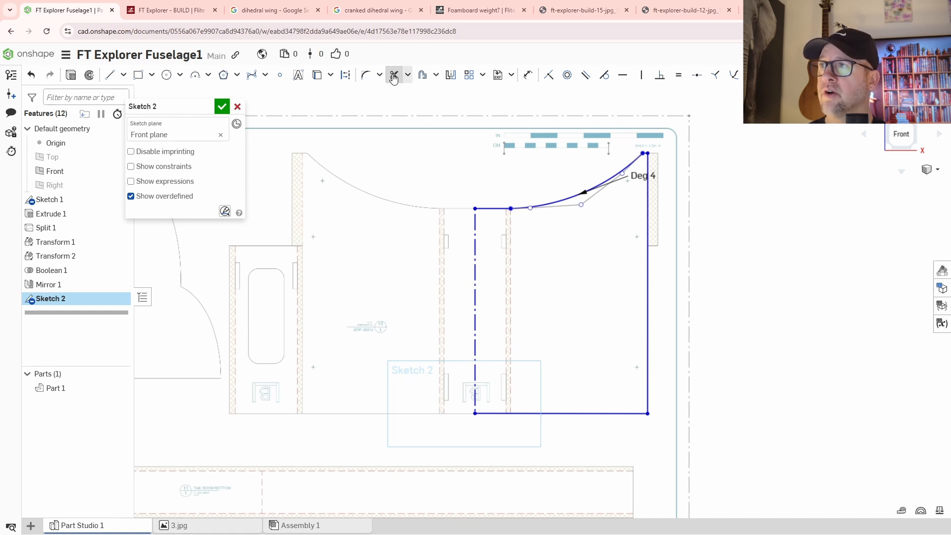
left_click(453, 76)
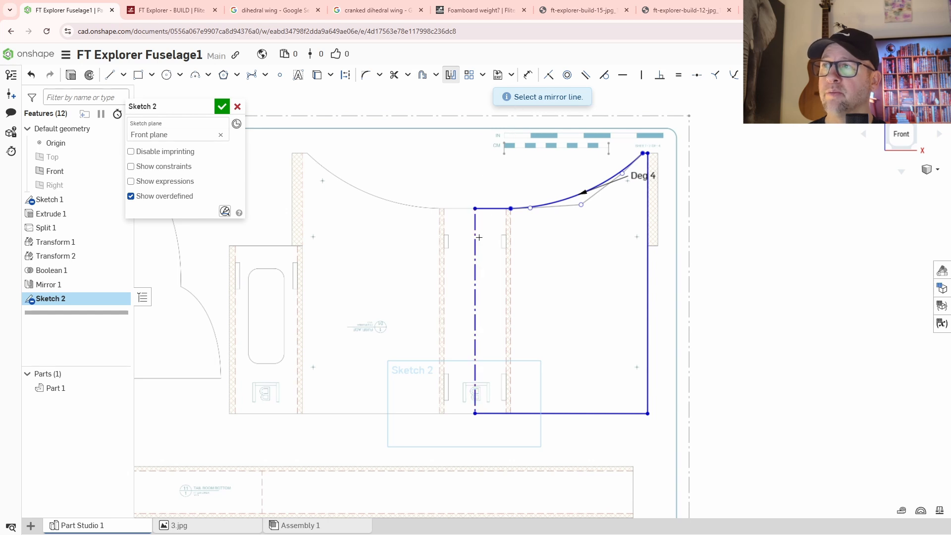
left_click(477, 238)
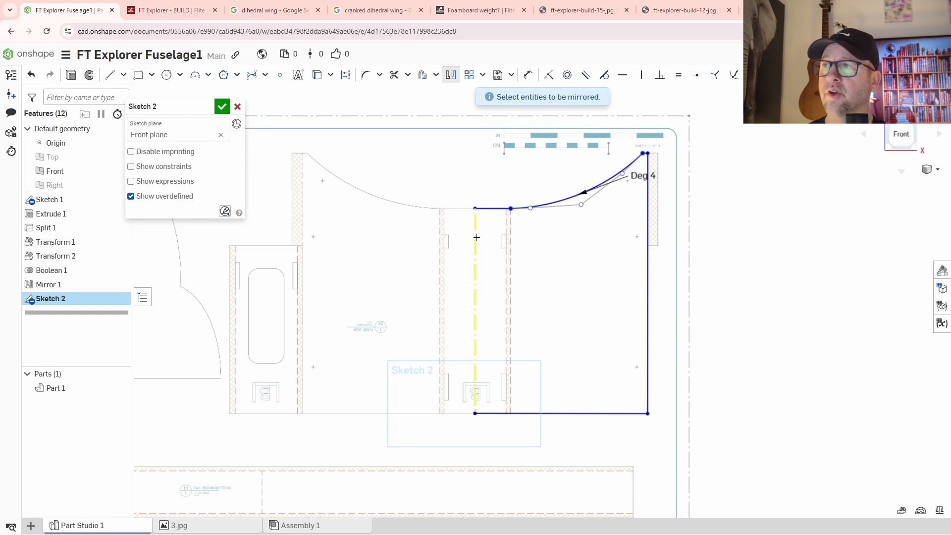
left_click(573, 191)
left_click(492, 208)
scroll(641, 150, "up", 3)
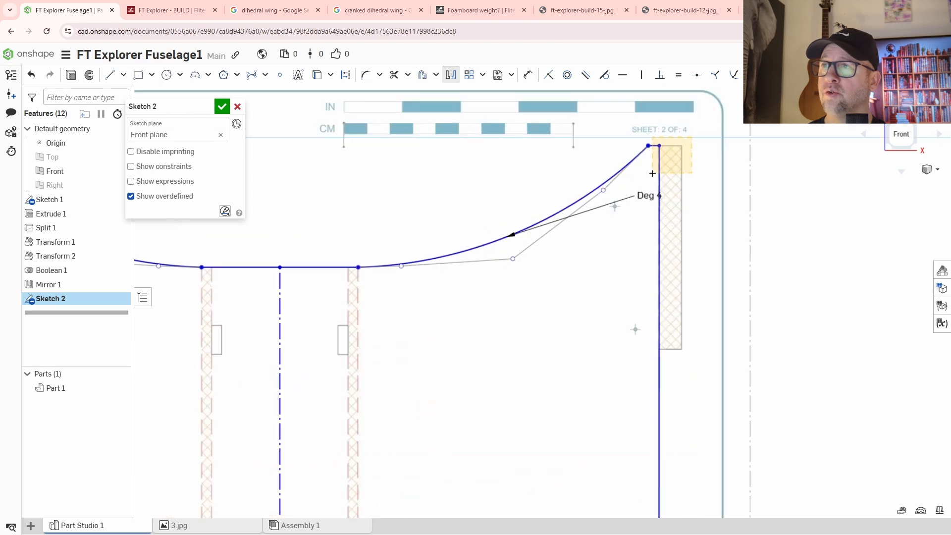
scroll(527, 406, "down", 3)
mouse_move(526, 405)
middle_mouse_down()
mouse_move(603, 374)
mouse_move(645, 403)
mouse_move(600, 338)
mouse_move(709, 355)
middle_mouse_up()
left_click(570, 475)
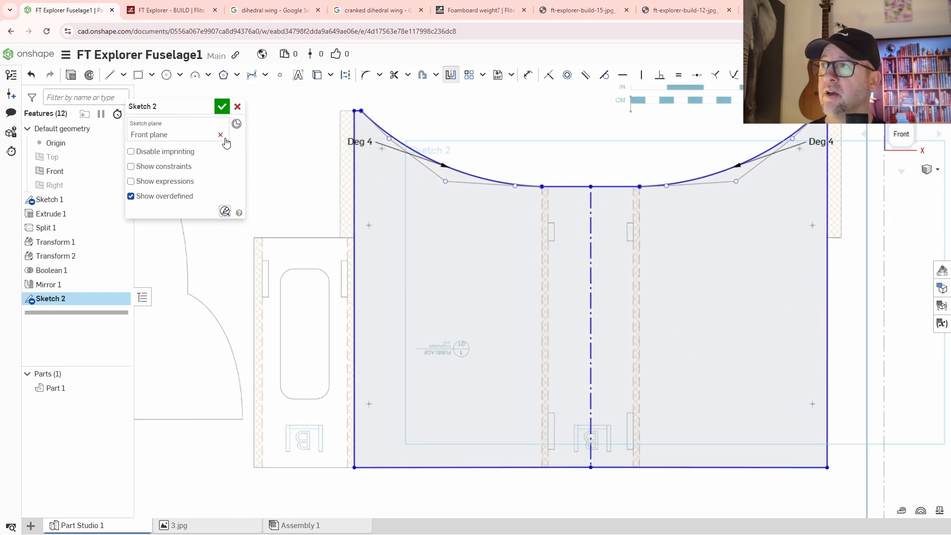
left_click(451, 74)
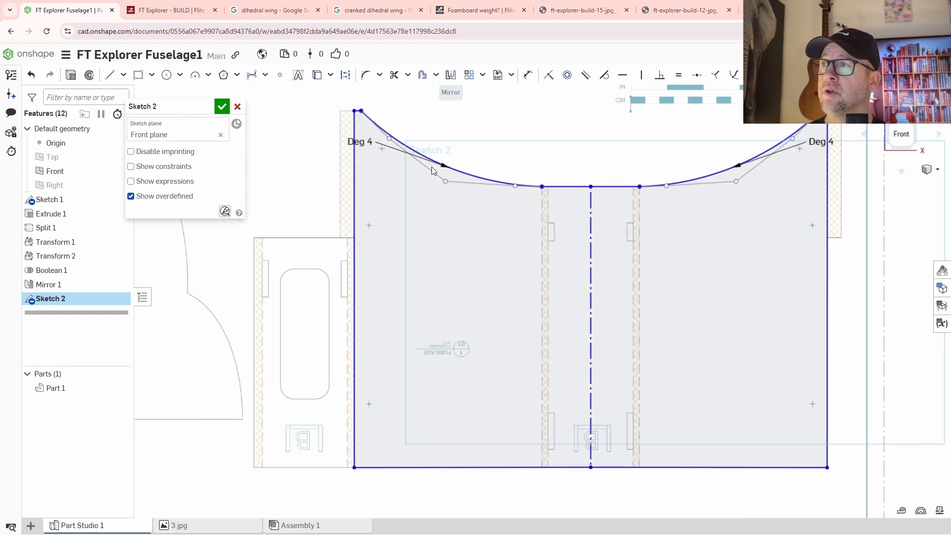
Step: Draw a corner rectangle about 161 mm tall over the narrow side strip, from the panel's left edge to the strip's outer fold line
middle_click_drag(458, 350, 576, 332)
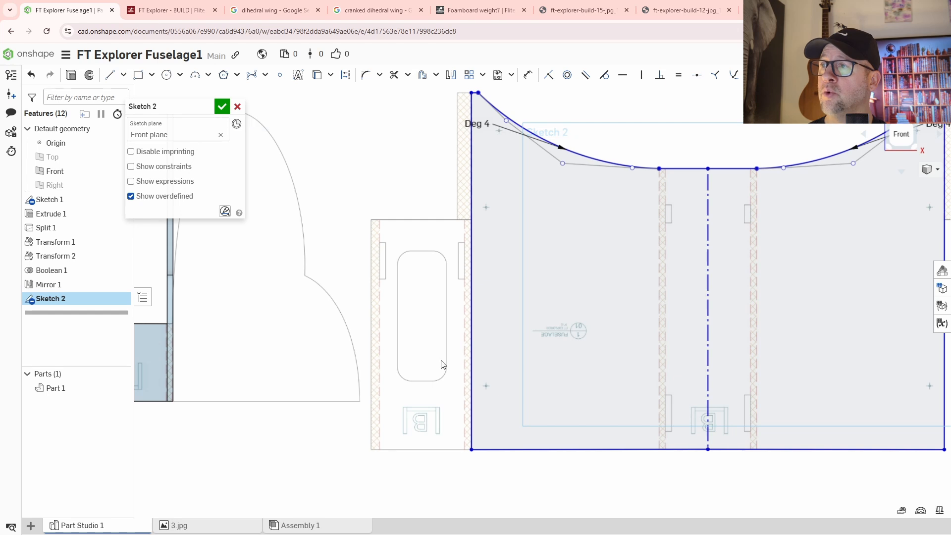
middle_click_drag(473, 225, 510, 215)
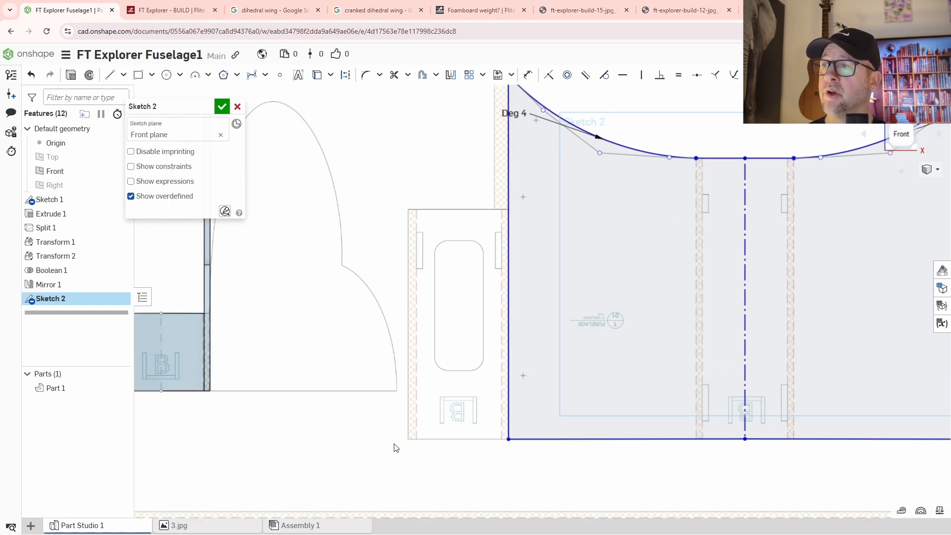
middle_click_drag(394, 445, 386, 455)
scroll(414, 238, "up", 4)
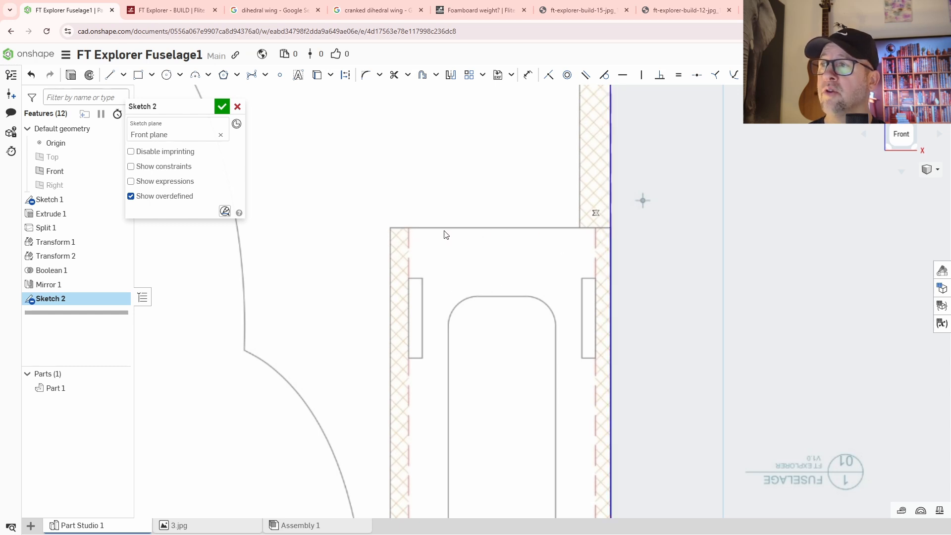
middle_click_drag(564, 240, 469, 184)
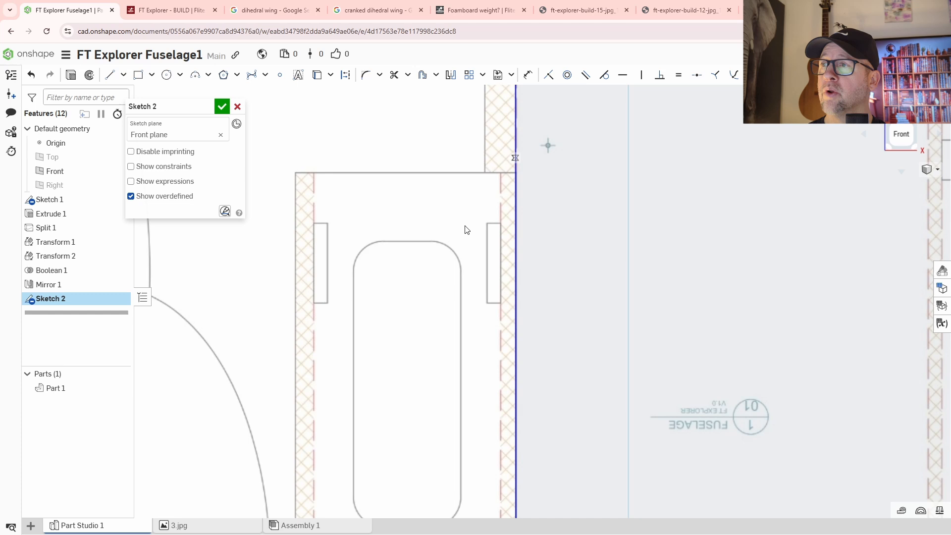
left_click(138, 74)
left_click(514, 172)
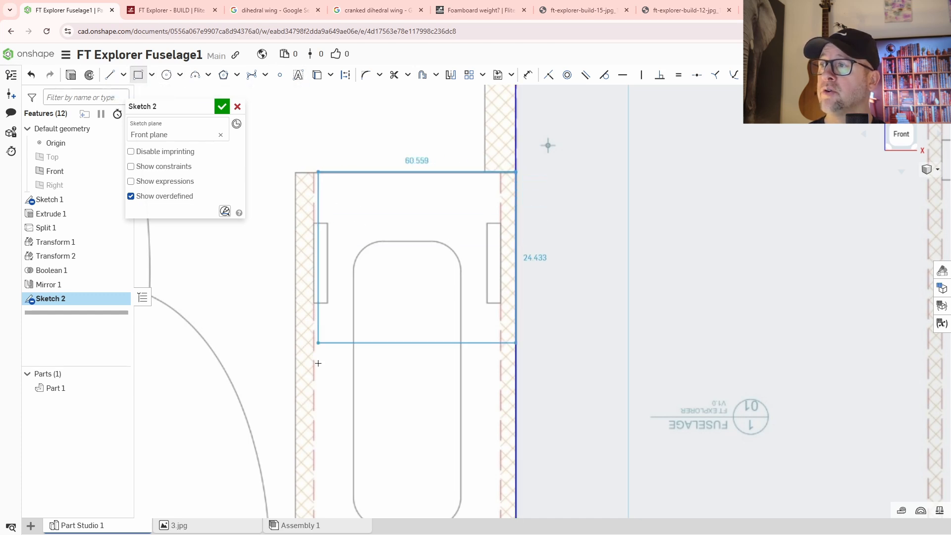
middle_click_drag(349, 428, 414, 251)
scroll(422, 280, "down", 3)
scroll(404, 395, "up", 4)
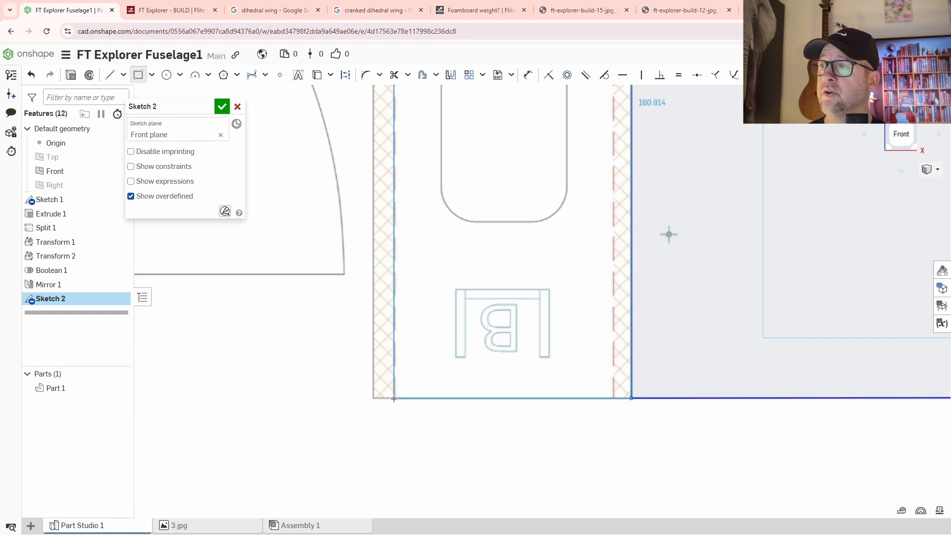
left_click(394, 398)
right_click(487, 442)
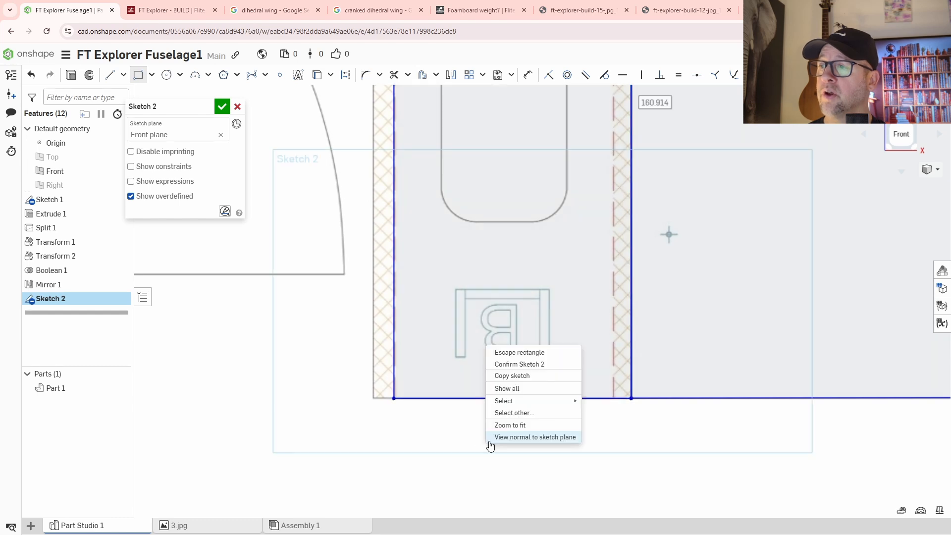
left_click(526, 355)
Step: Draw a corner rectangle around the rounded slot inside the narrow side strip
scroll(515, 388, "down", 3)
middle_click_drag(597, 320, 576, 392)
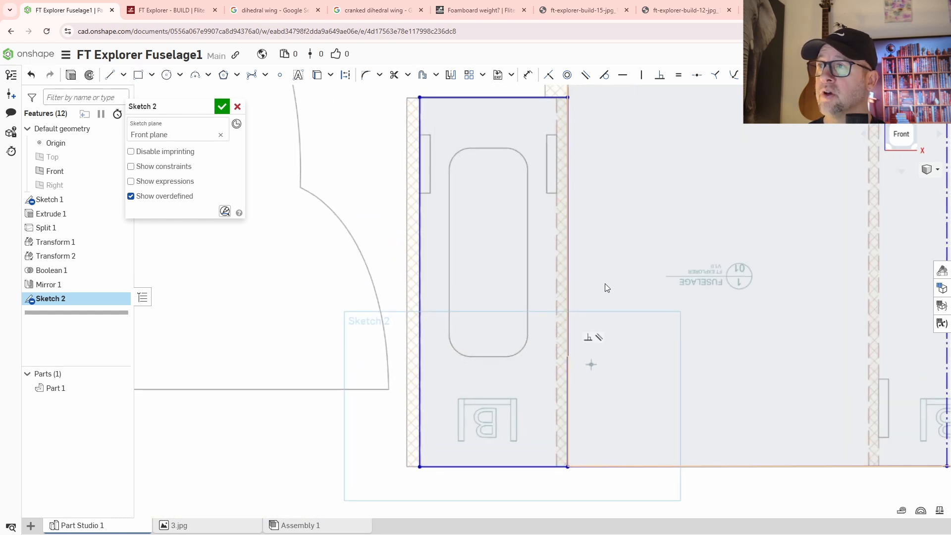
scroll(506, 352, "down", 3)
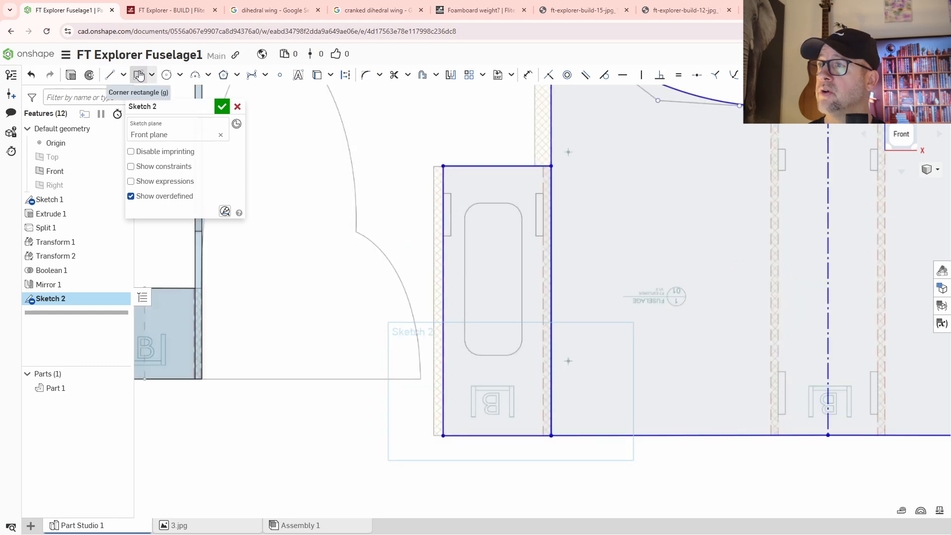
left_click(180, 74)
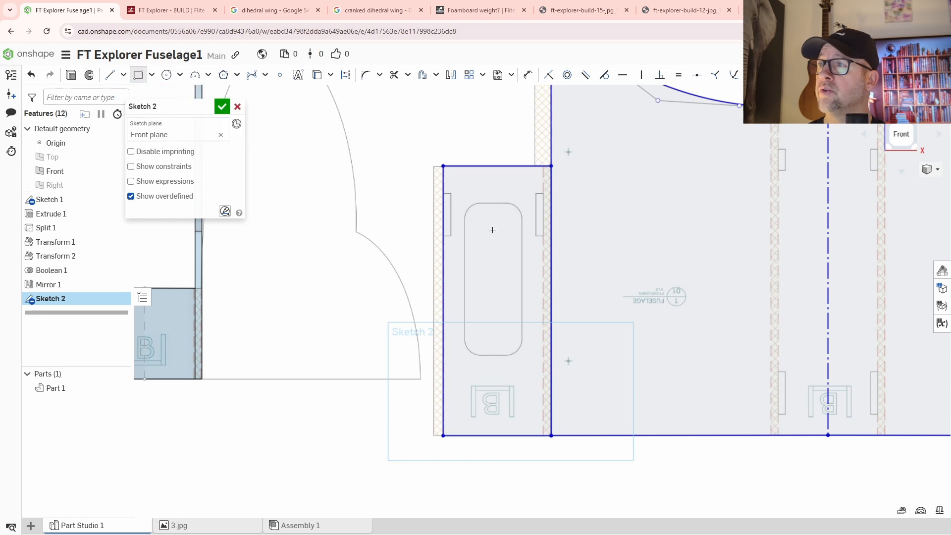
scroll(490, 229, "up", 5)
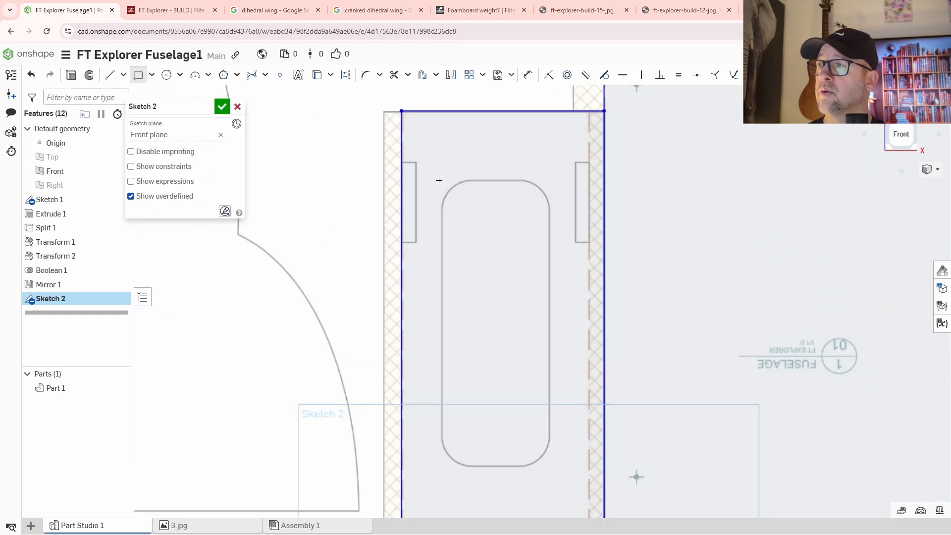
left_click(439, 180)
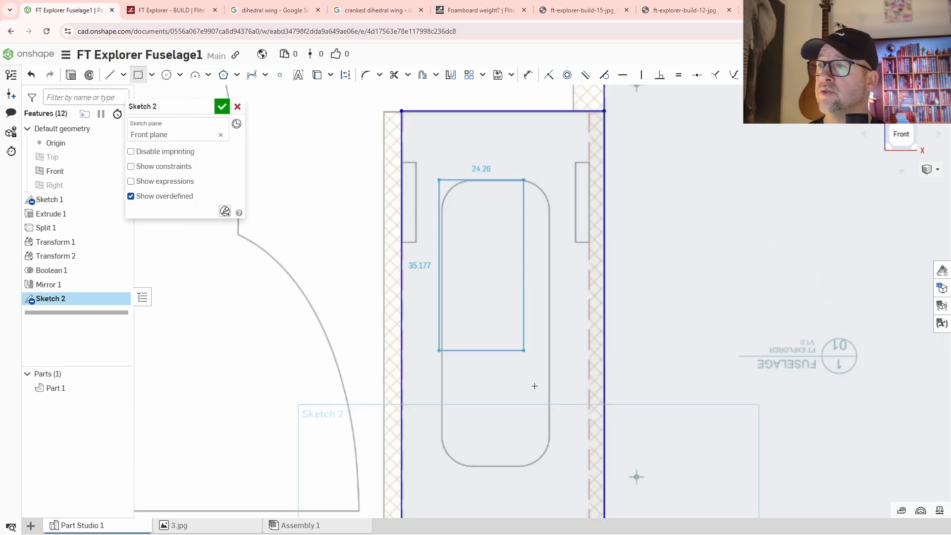
left_click(550, 467)
scroll(461, 445, "up", 3)
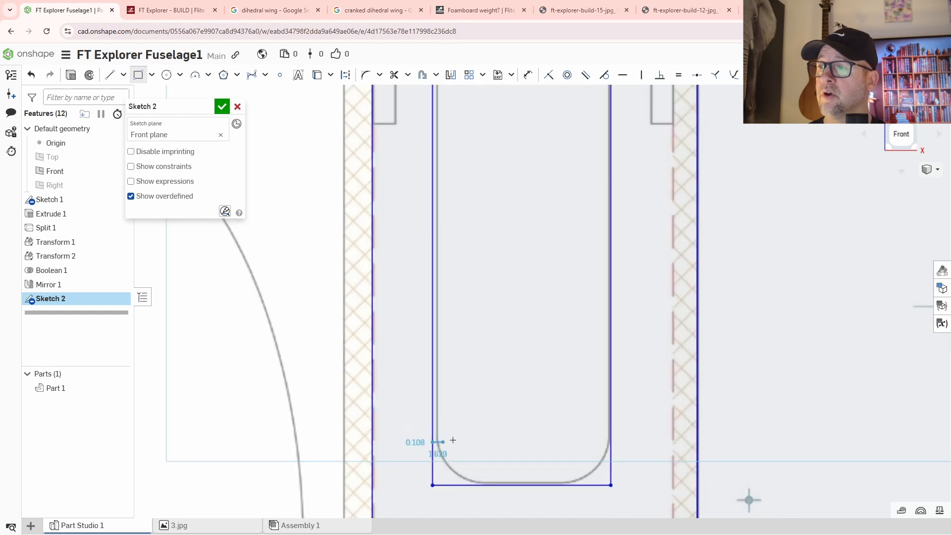
right_click(473, 440)
Step: Move the slot rectangle's lower and upper edges onto the slot outline in the plan image
key("Escape")
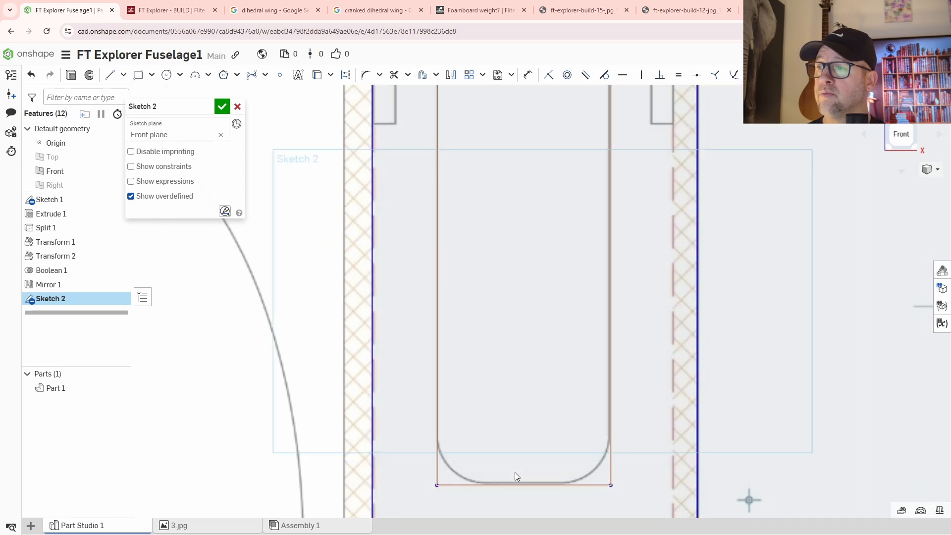
left_click_drag(525, 485, 523, 481)
middle_click_drag(521, 177, 517, 352)
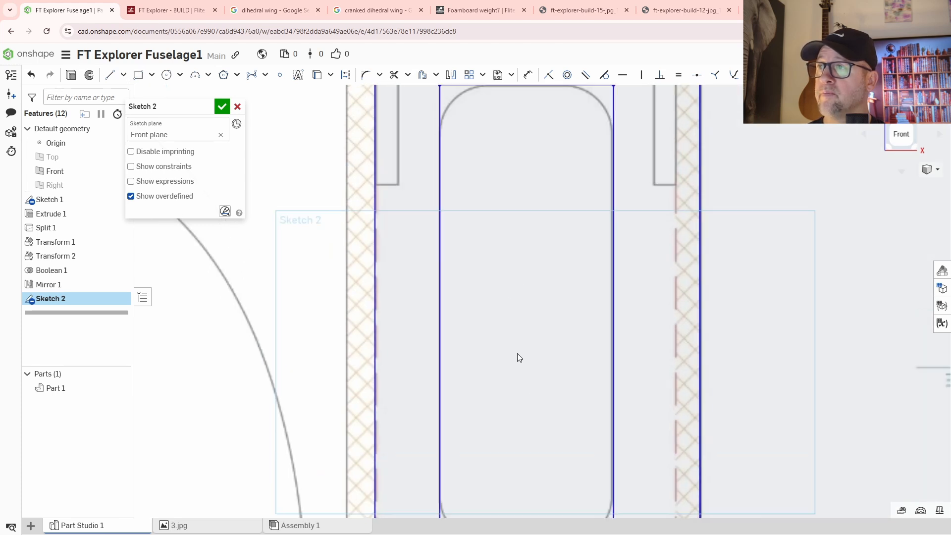
scroll(520, 214, "up", 3)
left_click_drag(506, 186, 505, 190)
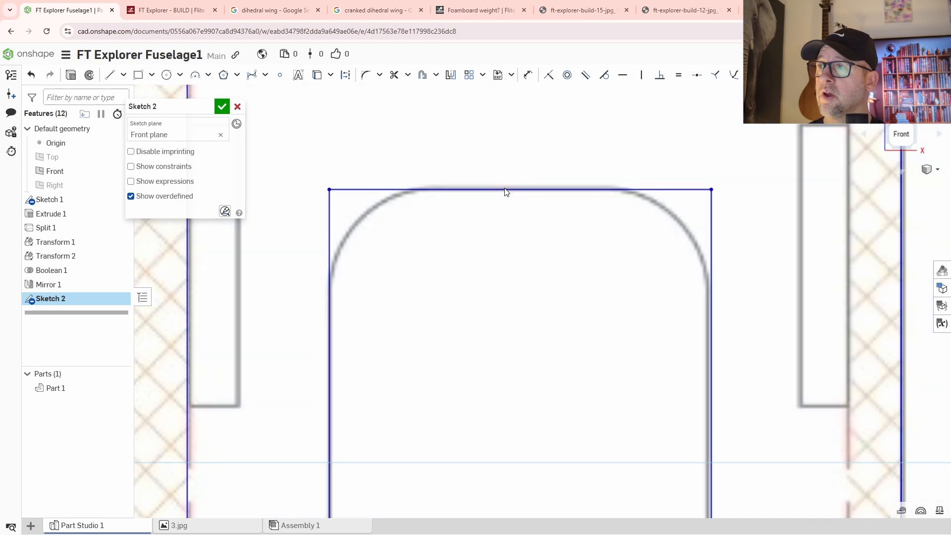
Step: Fillet the slot rectangle's upper left corner with an 8 mm radius
left_click(366, 77)
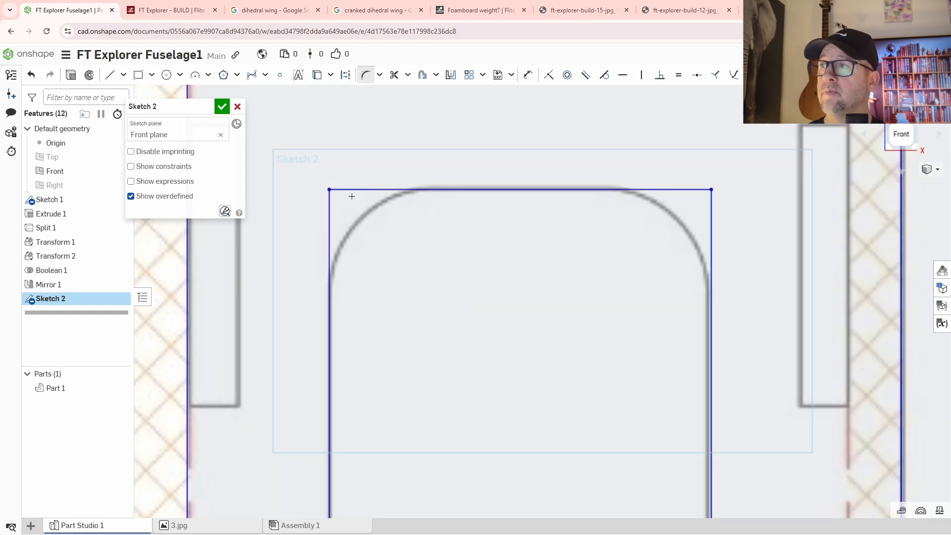
left_click(349, 190)
left_click(330, 207)
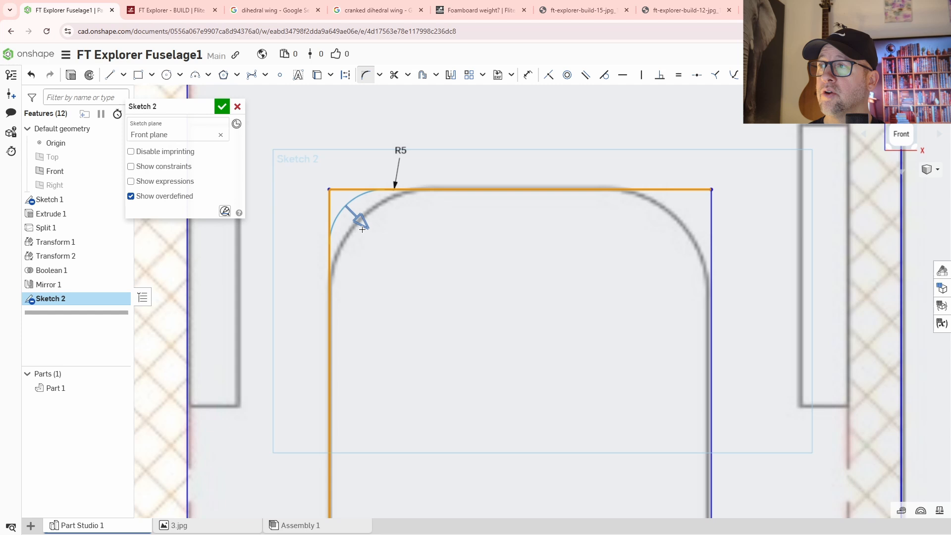
left_click(398, 259)
type("8")
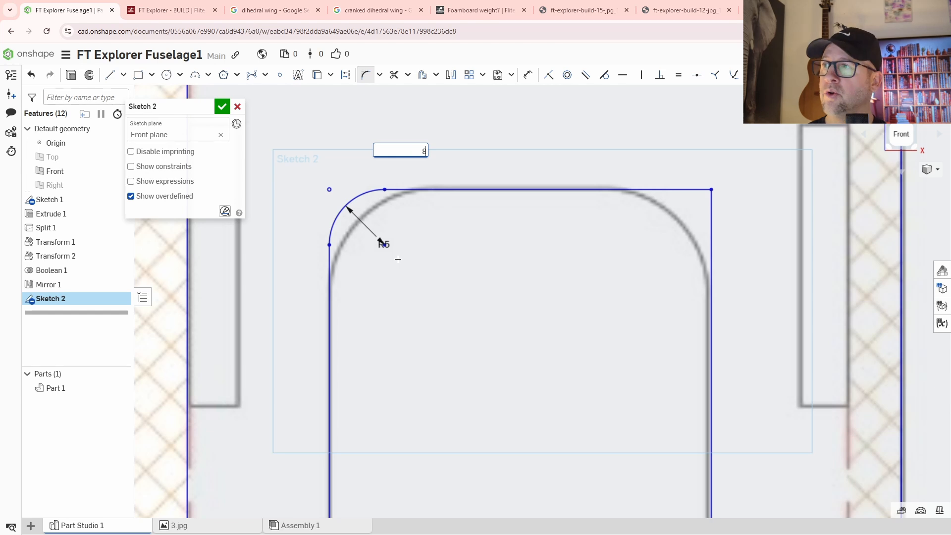
key("Return")
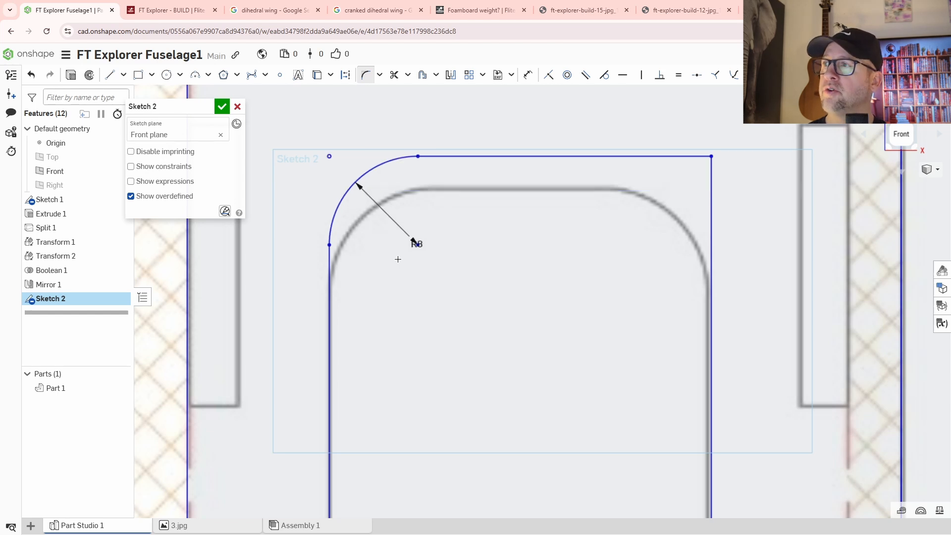
Step: Move the slot rectangle's upper edge back down onto the slot outline in the plan image
left_click(502, 156)
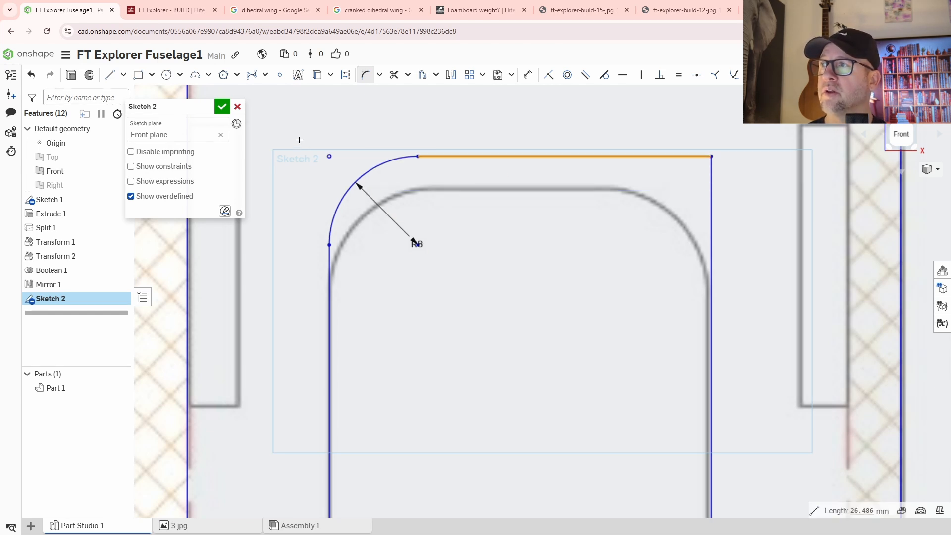
key("Escape")
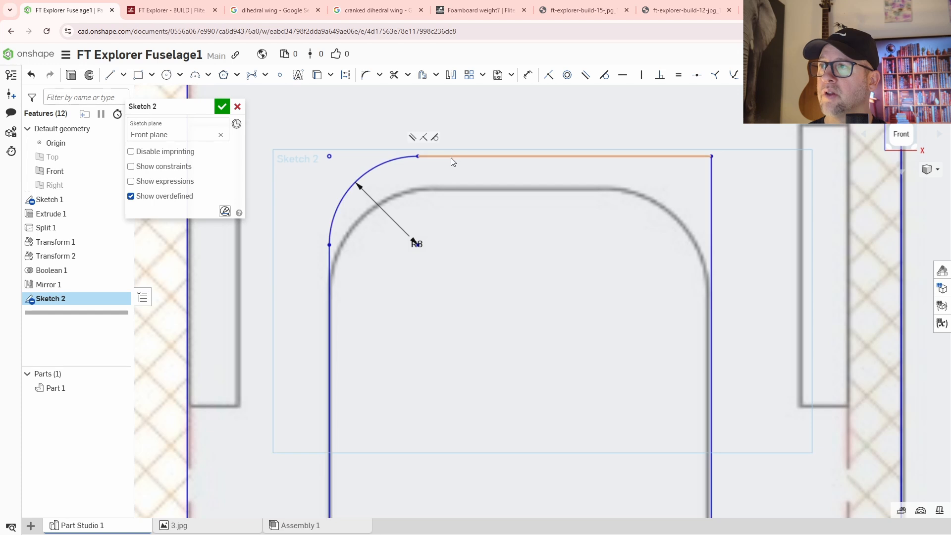
left_click_drag(451, 158, 456, 192)
scroll(485, 262, "down", 5)
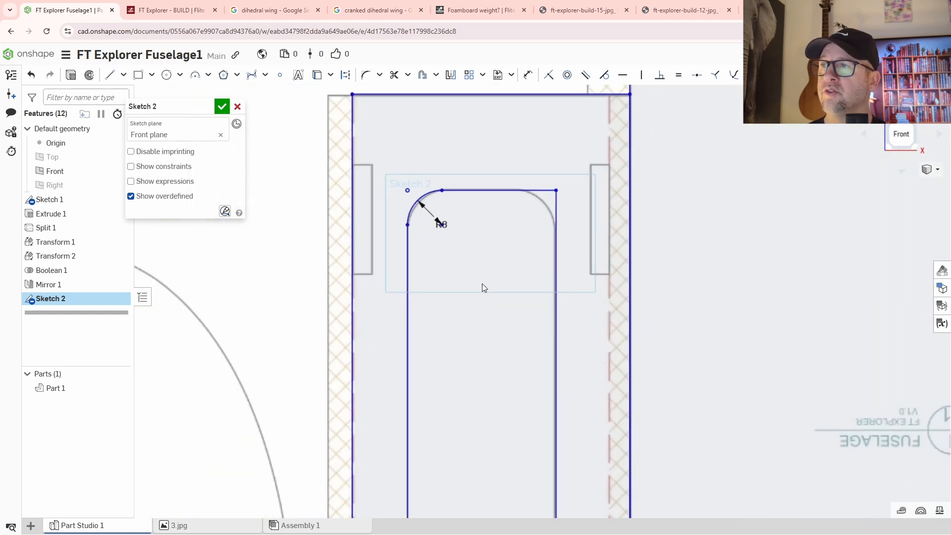
scroll(483, 208, "up", 5)
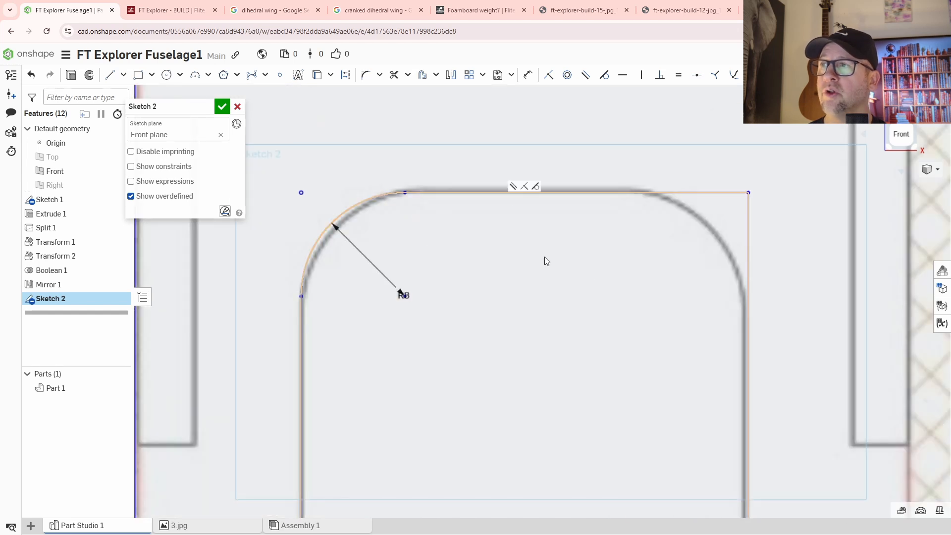
middle_click_drag(597, 287, 468, 315)
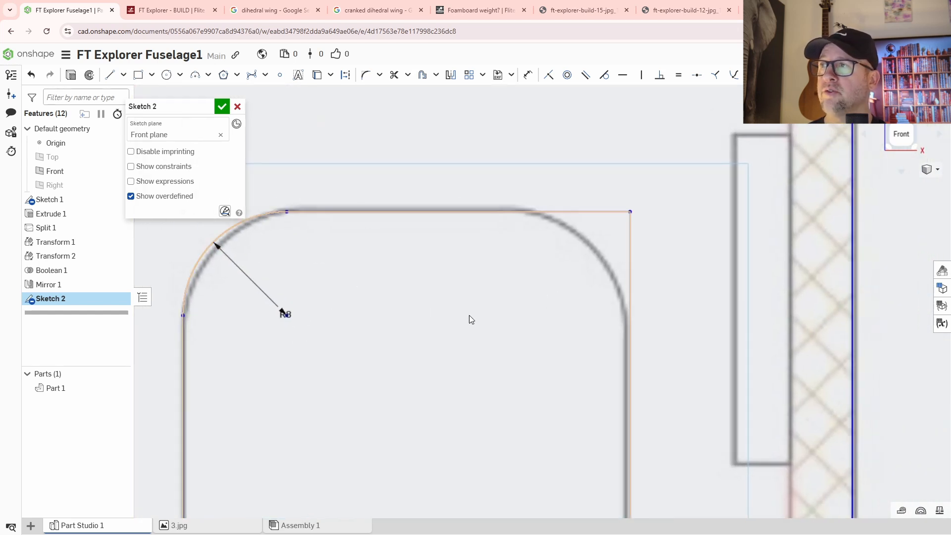
left_click(365, 75)
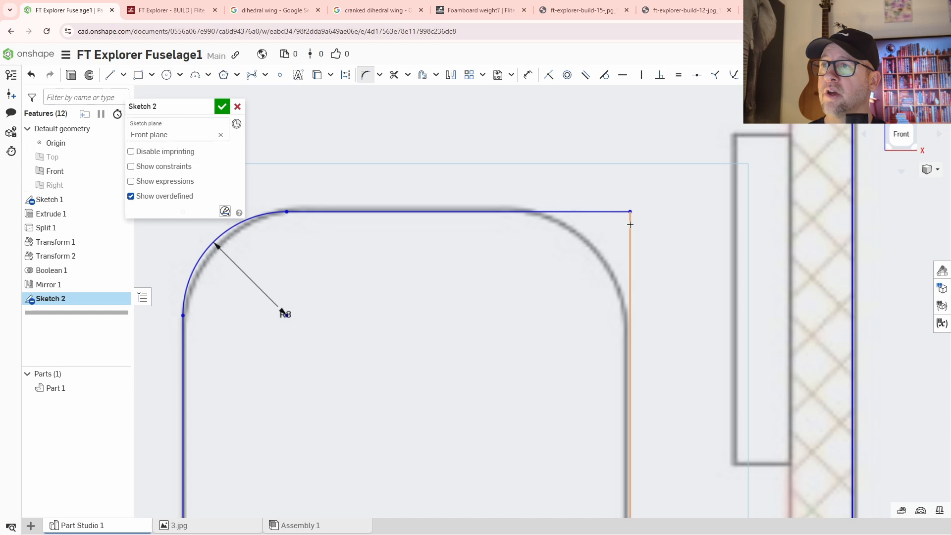
left_click(617, 215)
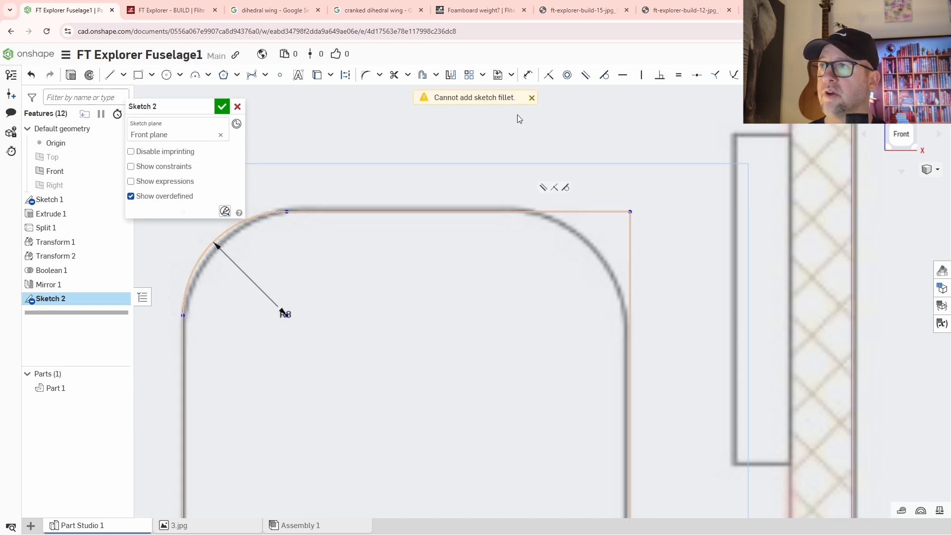
left_click(532, 98)
Step: Fillet the slot rectangle's upper right corner with an 8 mm radius
left_click(366, 76)
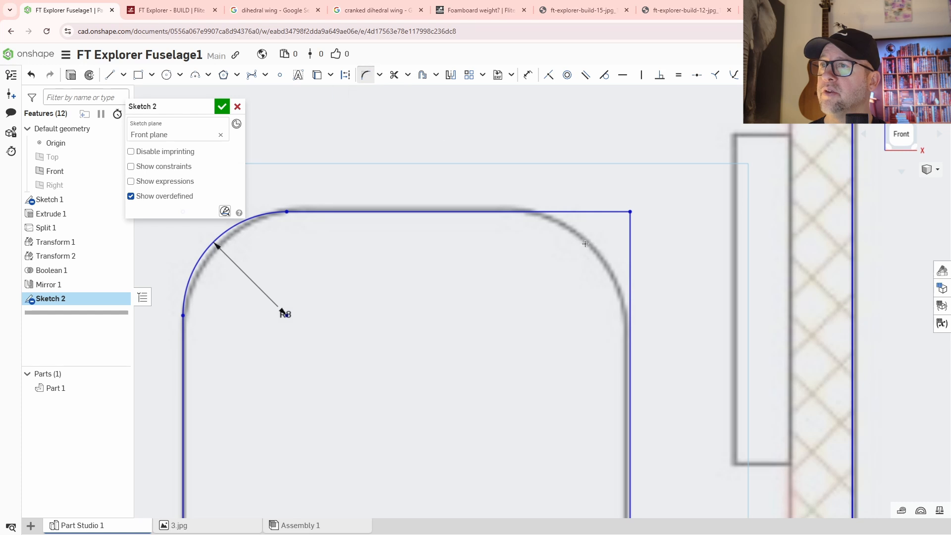
left_click(558, 269)
scroll(549, 364, "down", 3)
scroll(590, 301, "up", 3)
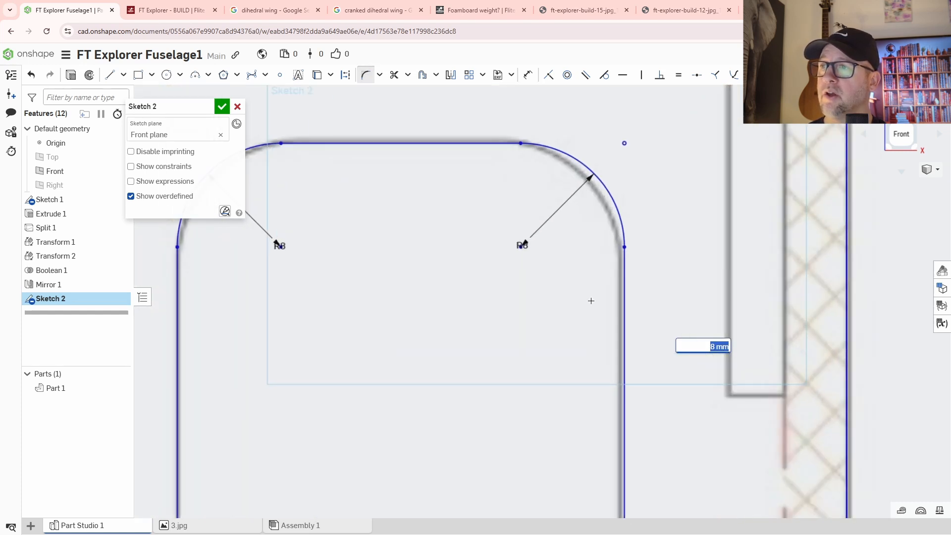
key("Return")
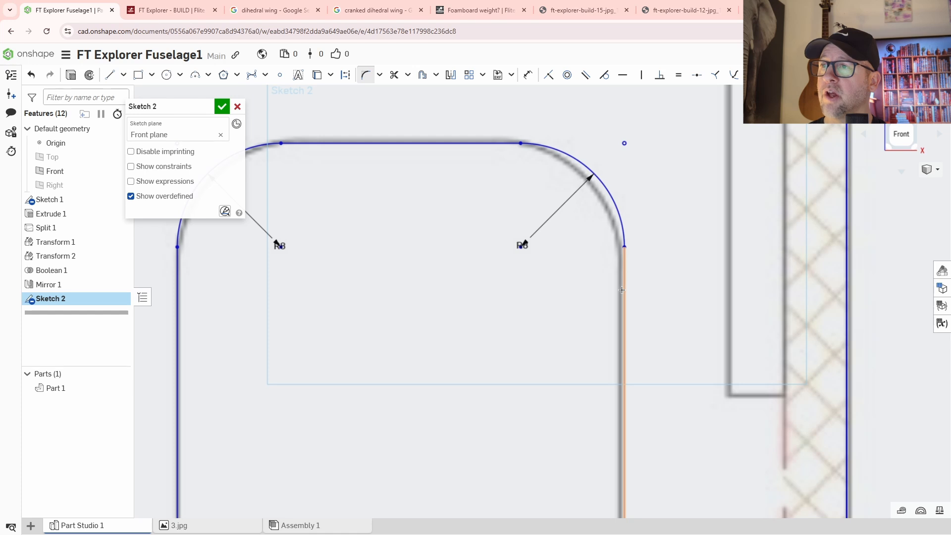
Step: Move the slot rectangle's right edge slightly inward onto the slot outline in the plan image
left_click(622, 290)
key("Escape")
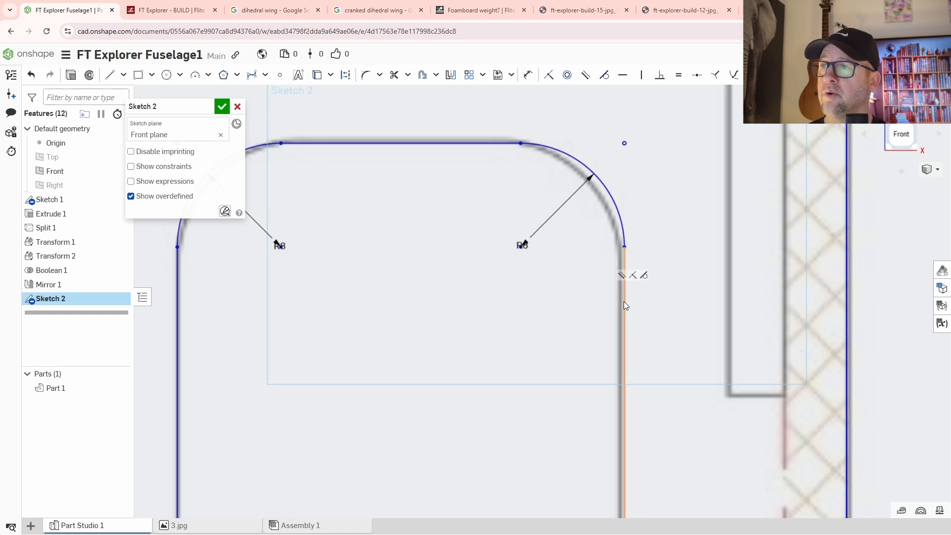
left_click_drag(623, 301, 619, 301)
Step: Fillet the slot rectangle's lower left corner with an 8 mm radius
middle_click_drag(525, 387, 581, 316)
scroll(579, 321, "down", 2)
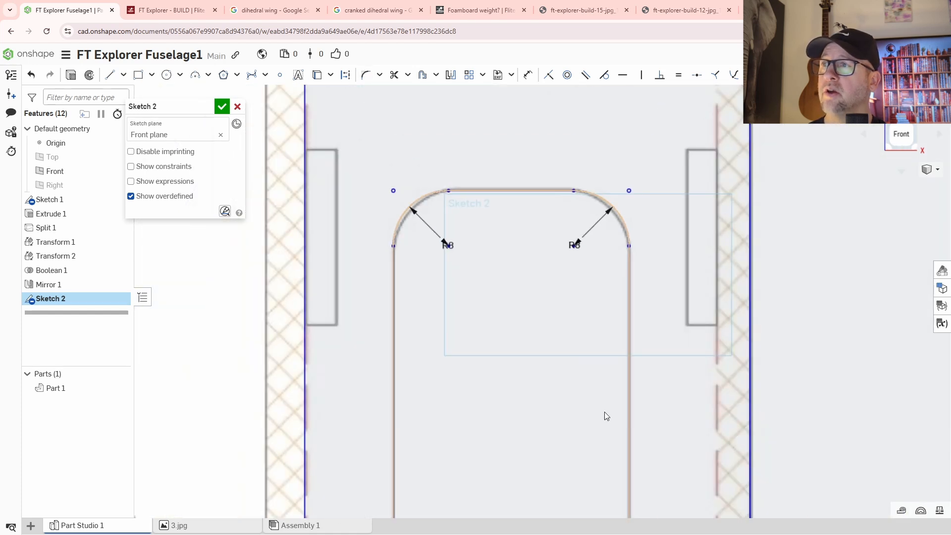
middle_click_drag(563, 499, 518, 361)
middle_click_drag(451, 483, 499, 288)
scroll(500, 289, "up", 1)
middle_click_drag(489, 495, 499, 217)
scroll(445, 248, "up", 3)
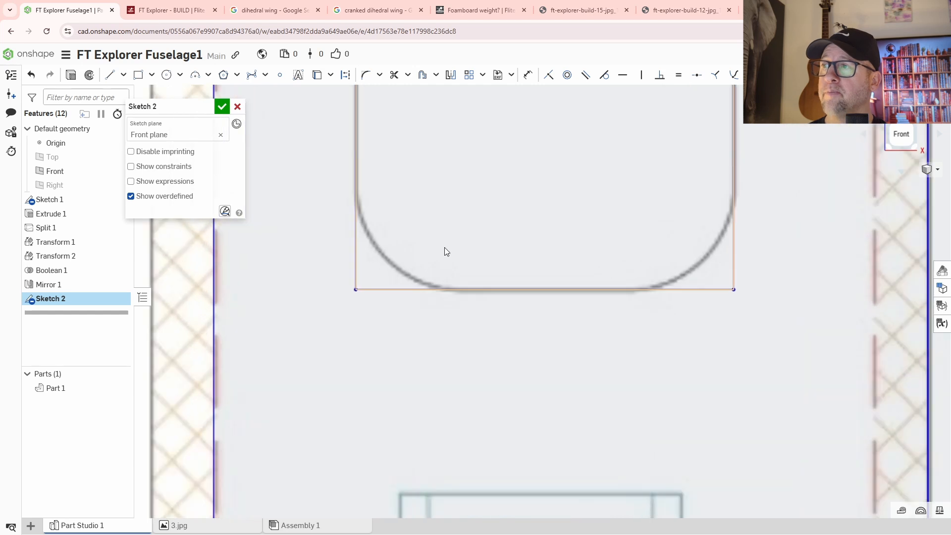
middle_click_drag(408, 153, 484, 238)
left_click(366, 75)
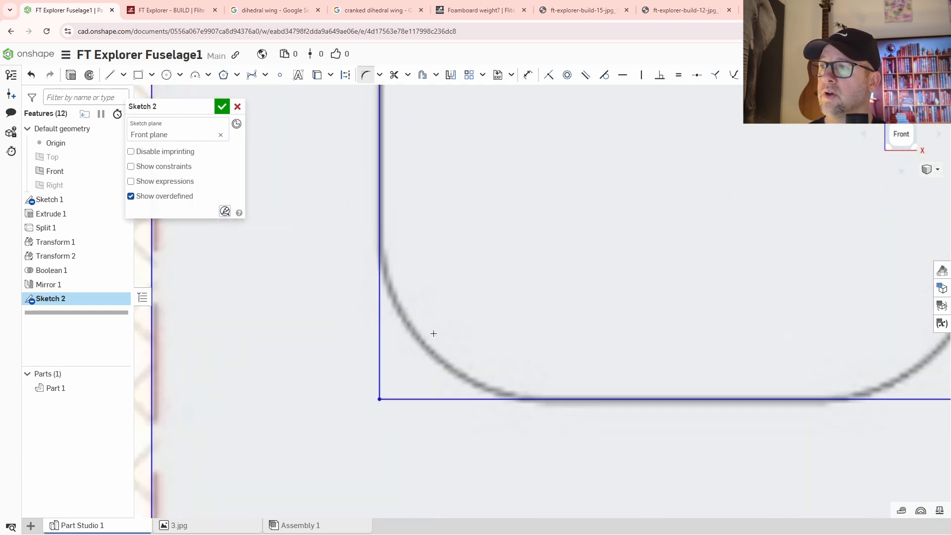
left_click(382, 385)
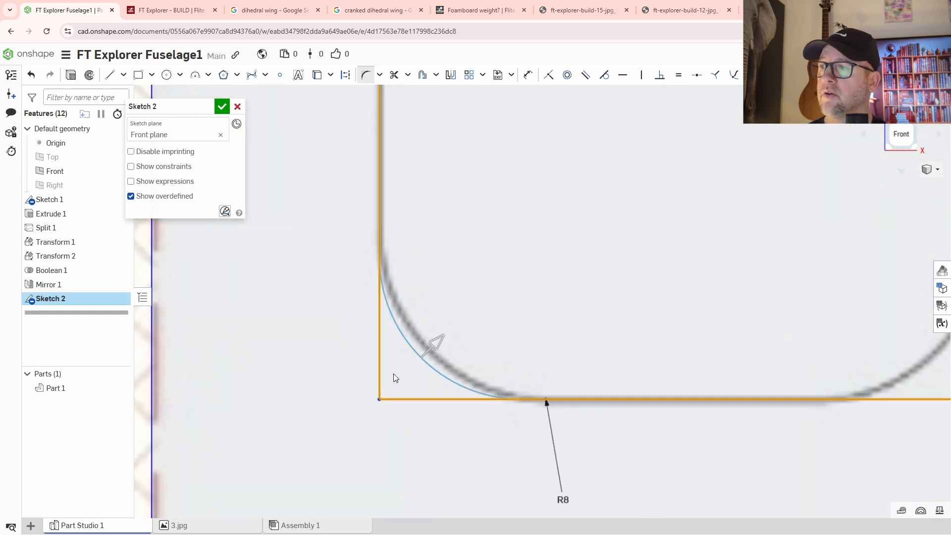
left_click(502, 323)
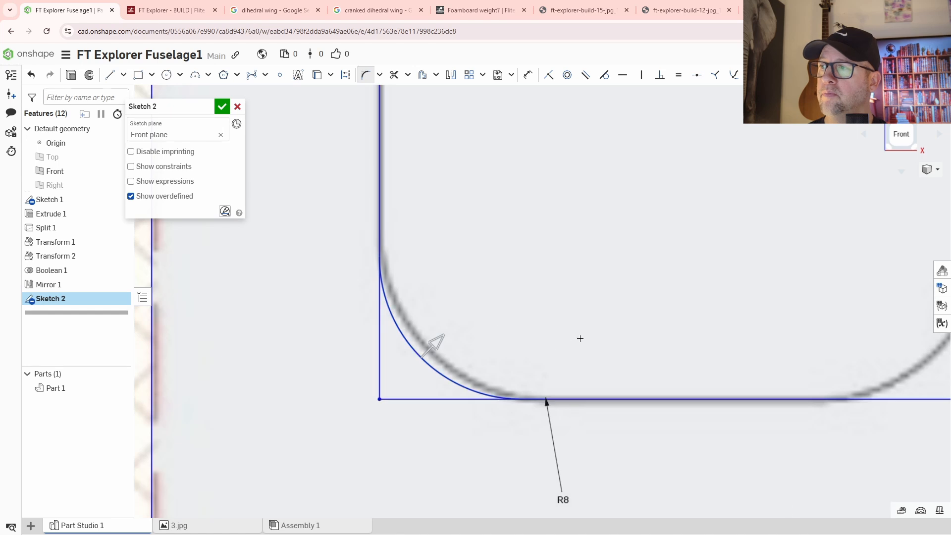
Step: Fillet the slot rectangle's lower right corner with an 8 mm radius
middle_click_drag(931, 332, 661, 333)
scroll(694, 332, "up", 2)
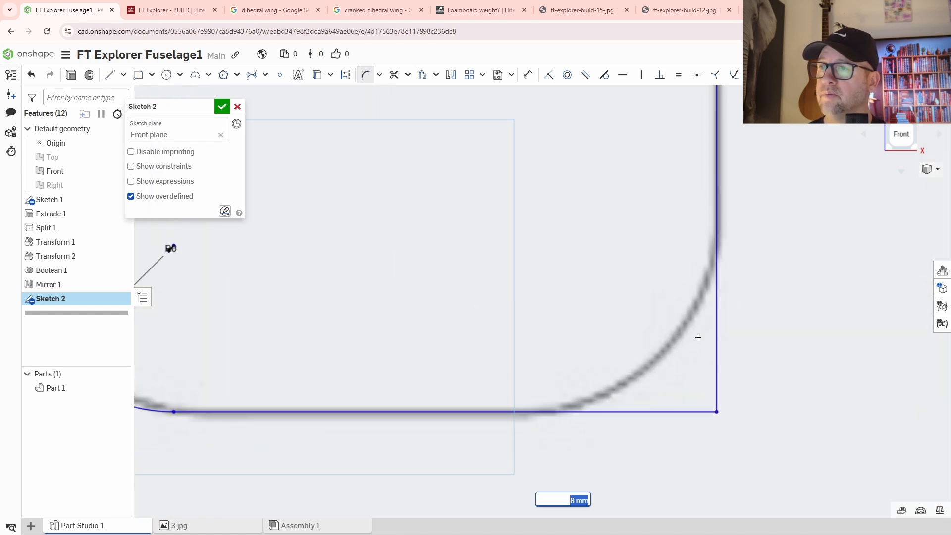
left_click(721, 406)
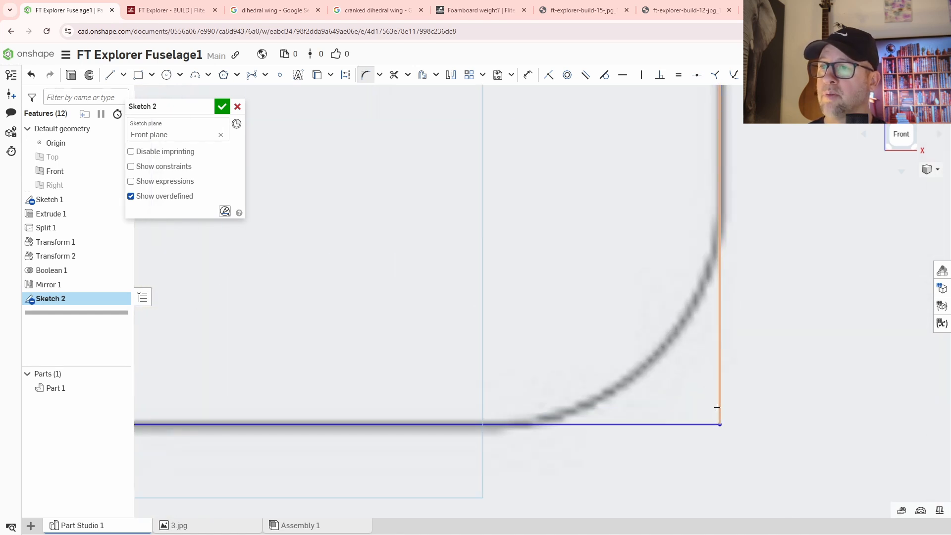
left_click(699, 422)
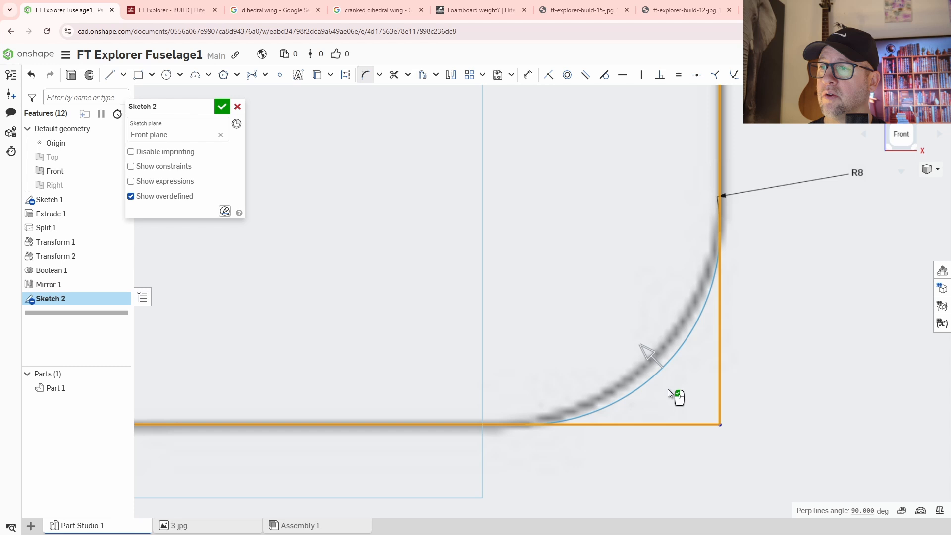
left_click(584, 305)
scroll(569, 308, "down", 4)
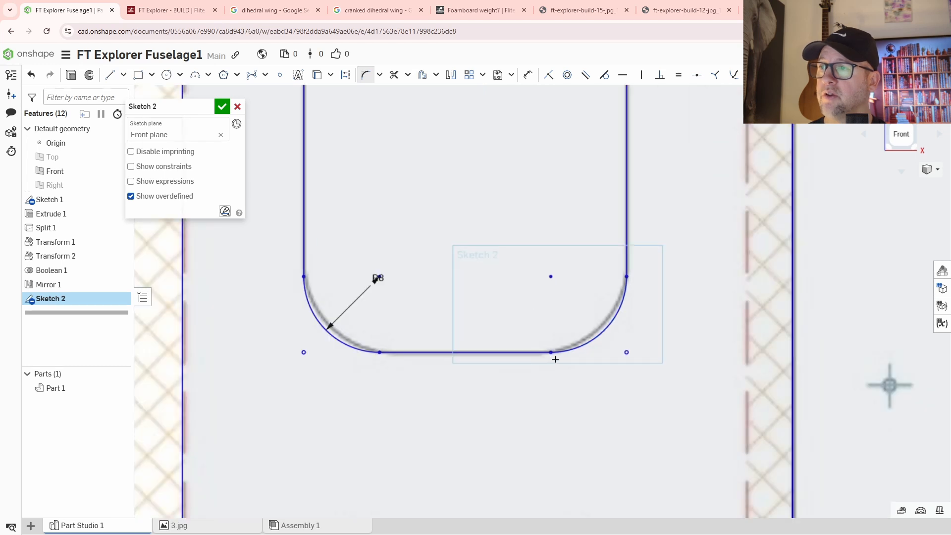
Step: Compare the slot's rounded lower corners, the side strip and the whole traced panel with the plan image
scroll(549, 359, "up", 3)
middle_click_drag(444, 260, 587, 321)
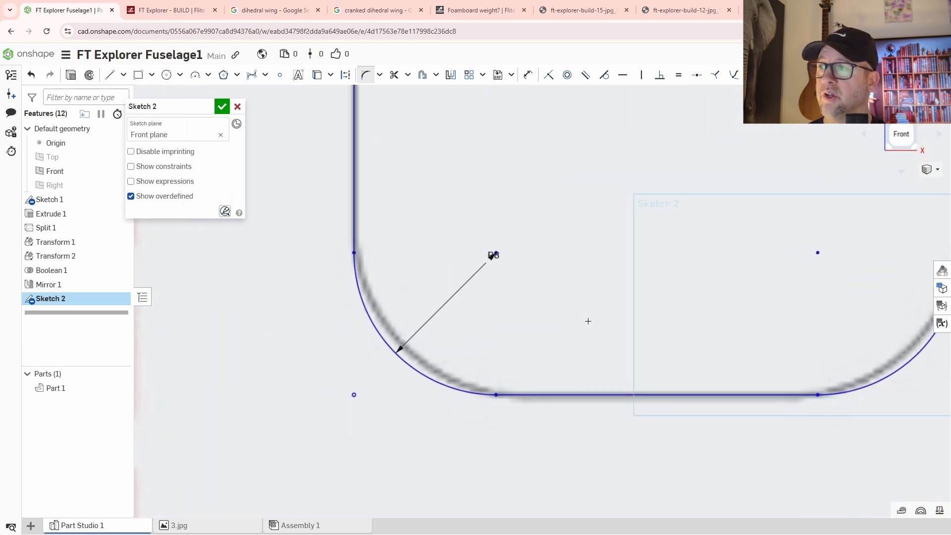
scroll(592, 287, "down", 6)
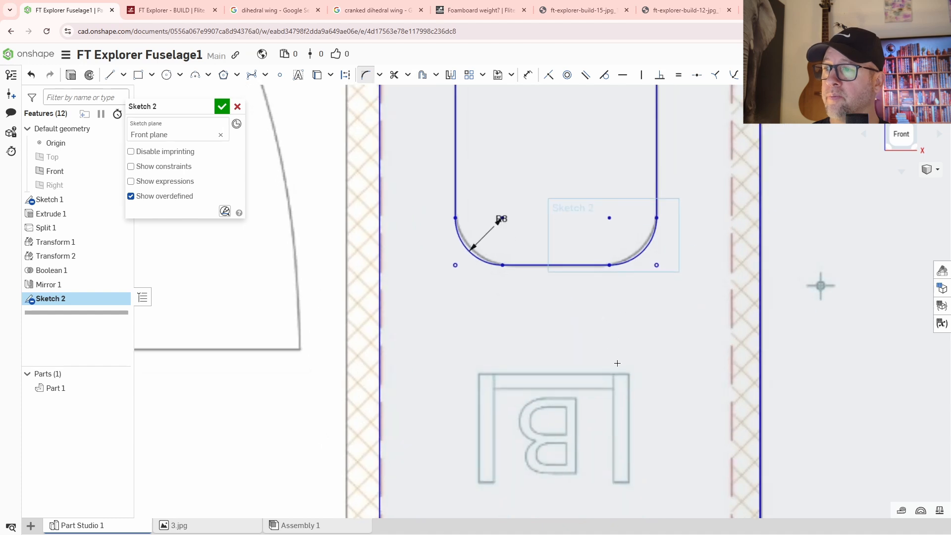
middle_click_drag(649, 400, 599, 316)
scroll(568, 327, "up", 3)
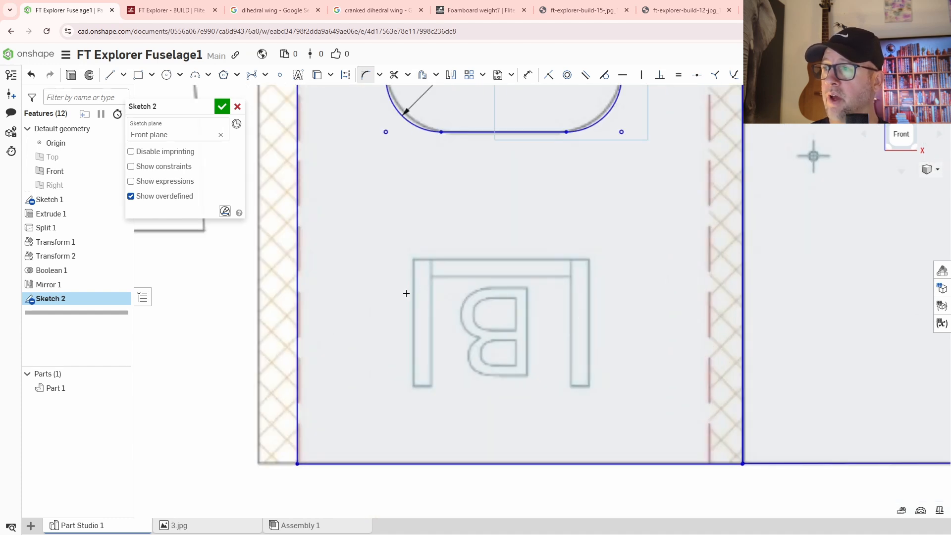
scroll(529, 322, "down", 2)
scroll(545, 287, "down", 6)
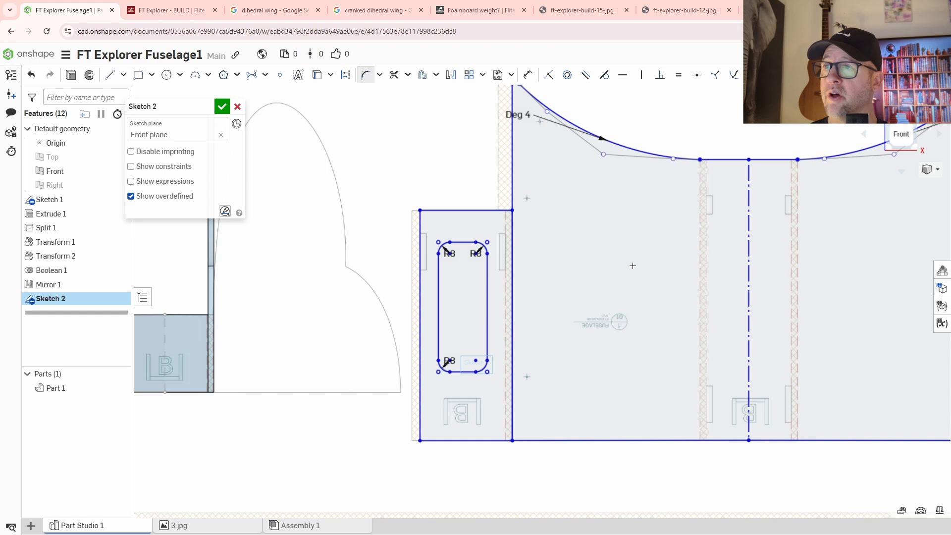
middle_click_drag(633, 265, 550, 321)
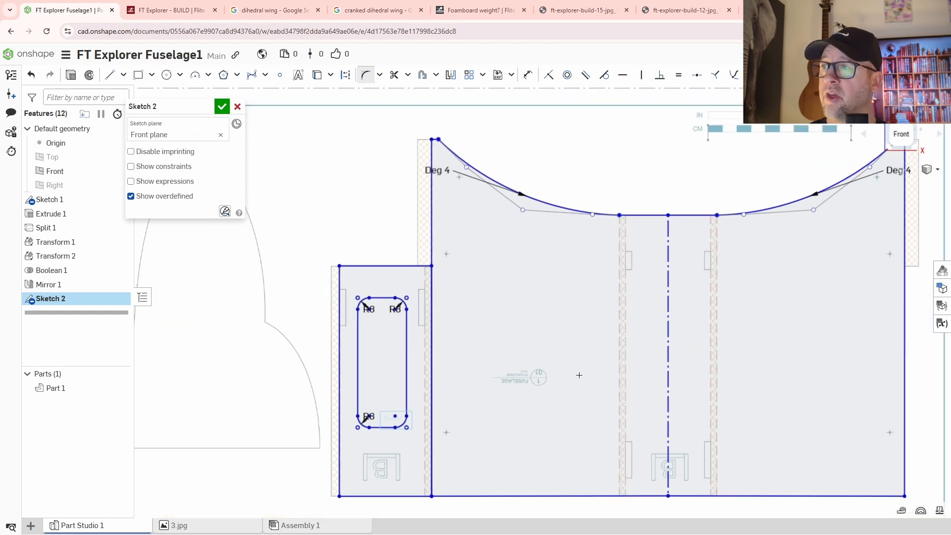
middle_click_drag(473, 321, 480, 255)
scroll(443, 211, "up", 3)
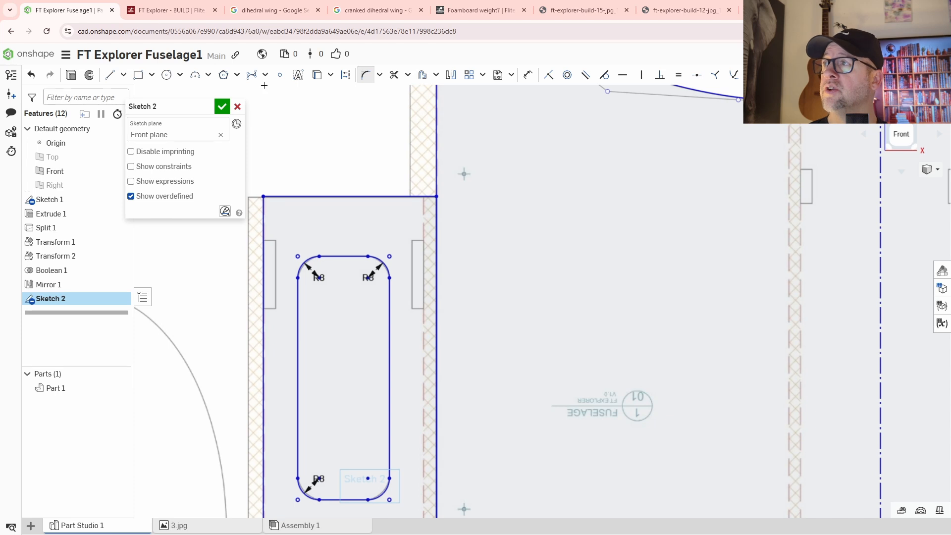
Step: Trim away the shared line between the side strip and the main fuselage panel
left_click(394, 74)
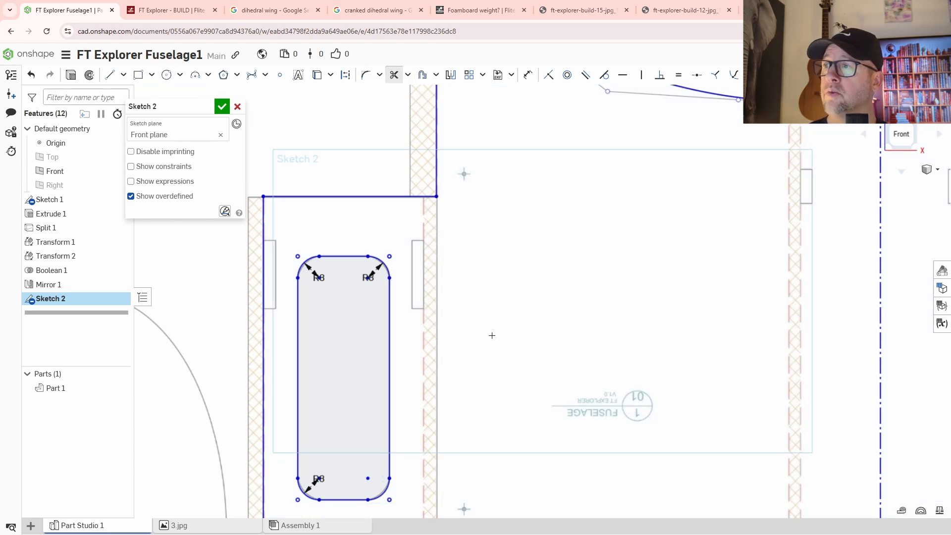
middle_click_drag(485, 305, 563, 266)
scroll(597, 299, "down", 2)
scroll(433, 174, "up", 1)
scroll(434, 174, "up", 2)
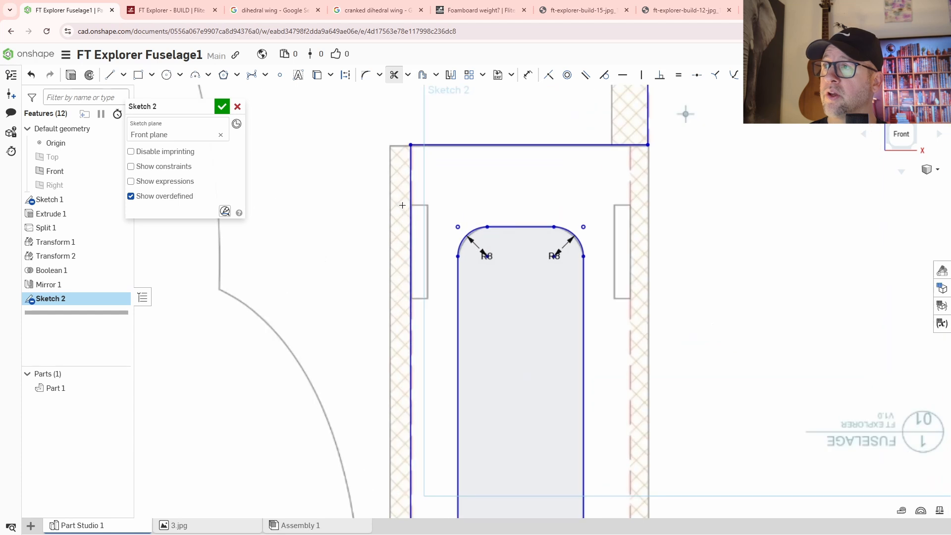
Step: Examine the joined panel outline and the small tab cutouts beside the rounded slot in the plan image
scroll(421, 317, "down", 5)
scroll(432, 337, "up", 1)
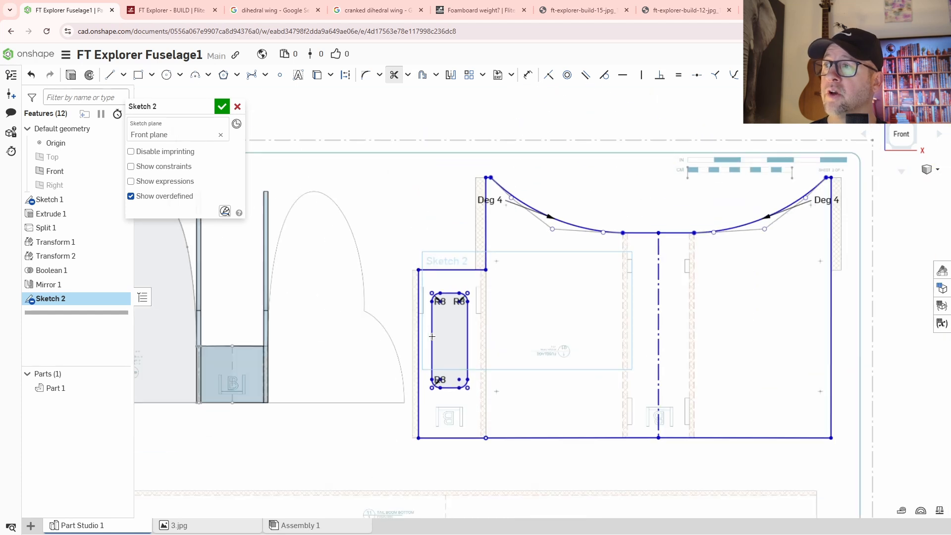
mouse_move(413, 355)
middle_mouse_down()
mouse_move(517, 321)
mouse_move(464, 317)
mouse_move(425, 327)
middle_mouse_up()
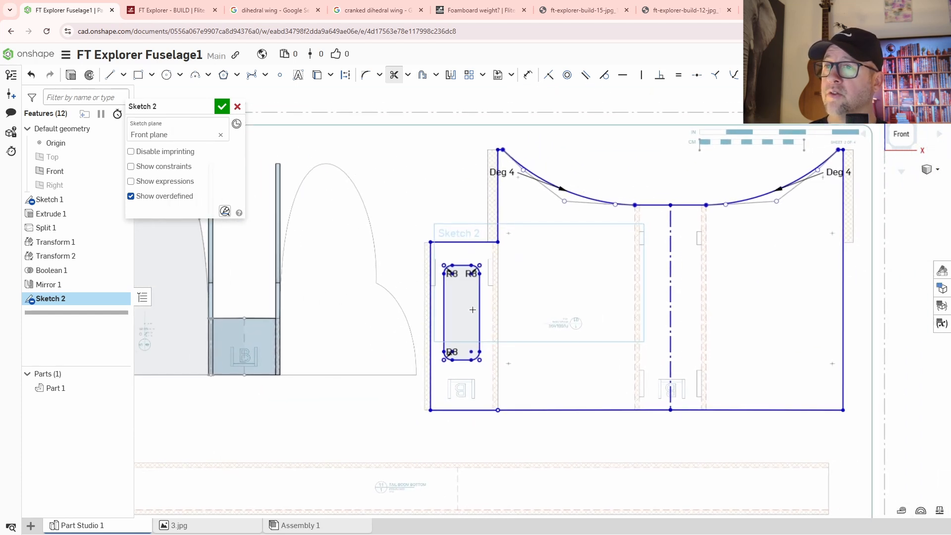
scroll(451, 263, "up", 3)
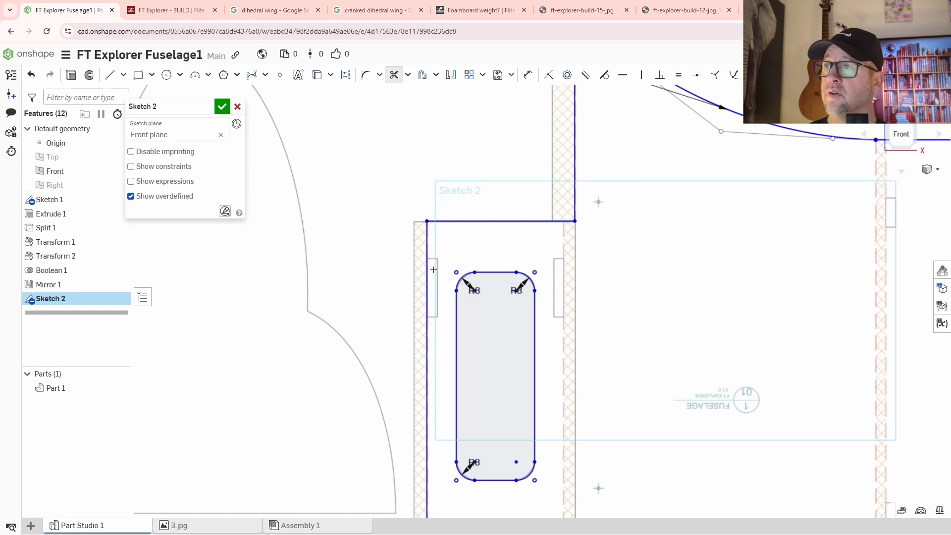
scroll(425, 272, "up", 3)
middle_click_drag(732, 348, 616, 245)
scroll(617, 245, "down", 3)
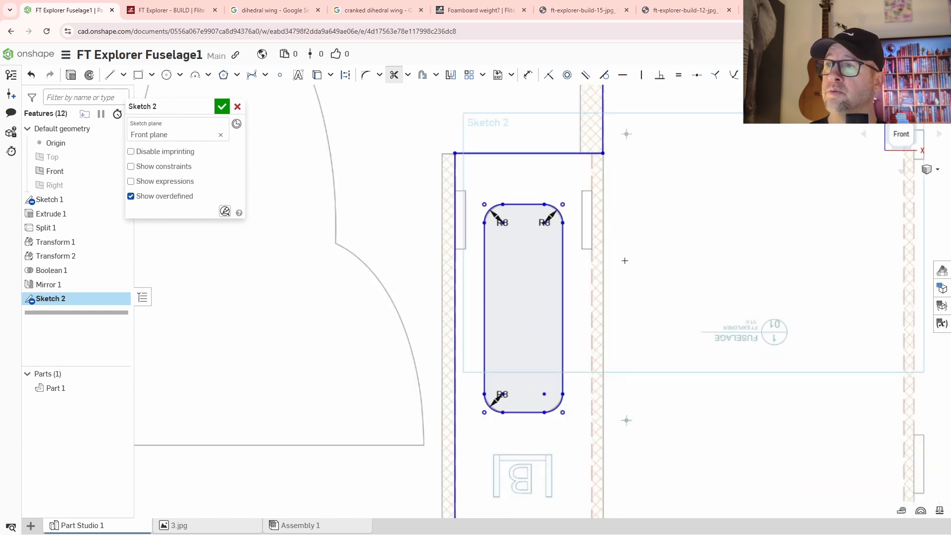
mouse_move(730, 340)
middle_mouse_down()
mouse_move(676, 322)
mouse_move(634, 248)
middle_mouse_up()
scroll(570, 282, "down", 3)
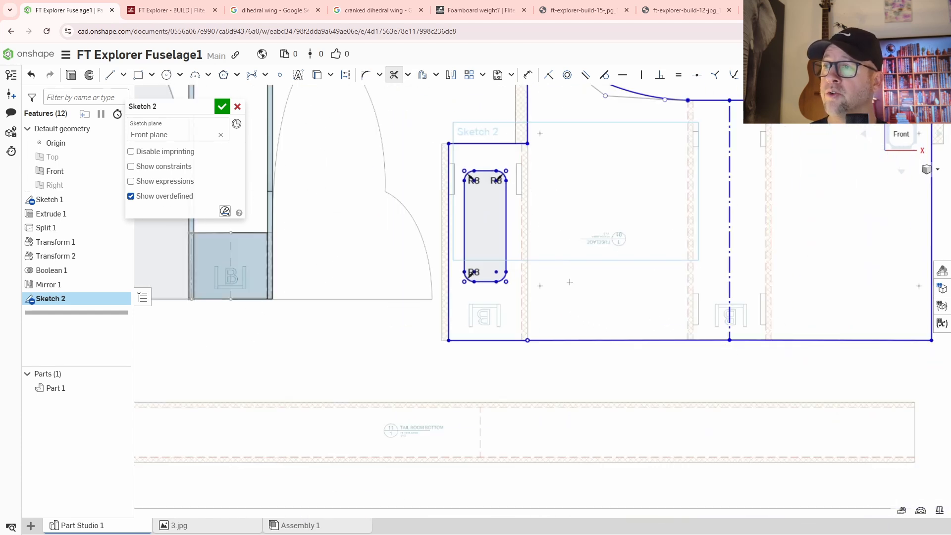
middle_click_drag(568, 211, 619, 306)
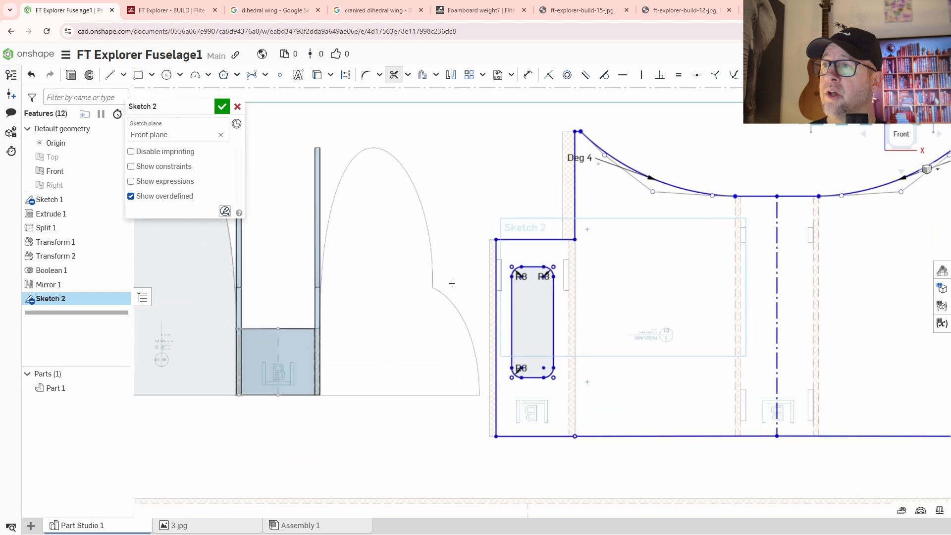
Step: Draw a corner rectangle of about 4.6 by 25.3 mm over the tab cutout on the side strip's left edge
scroll(450, 282, "up", 3)
middle_click_drag(785, 132, 714, 165)
scroll(484, 248, "up", 2)
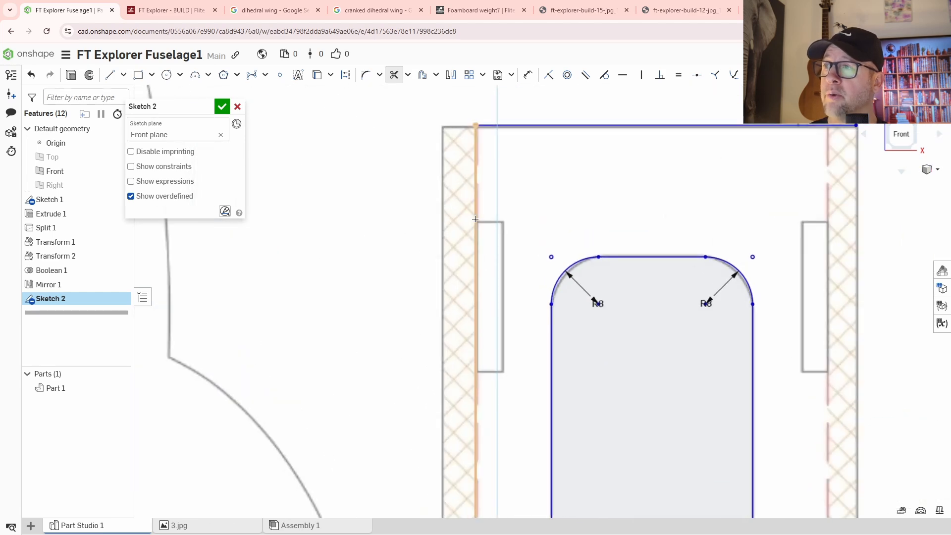
left_click(138, 75)
left_click(475, 222)
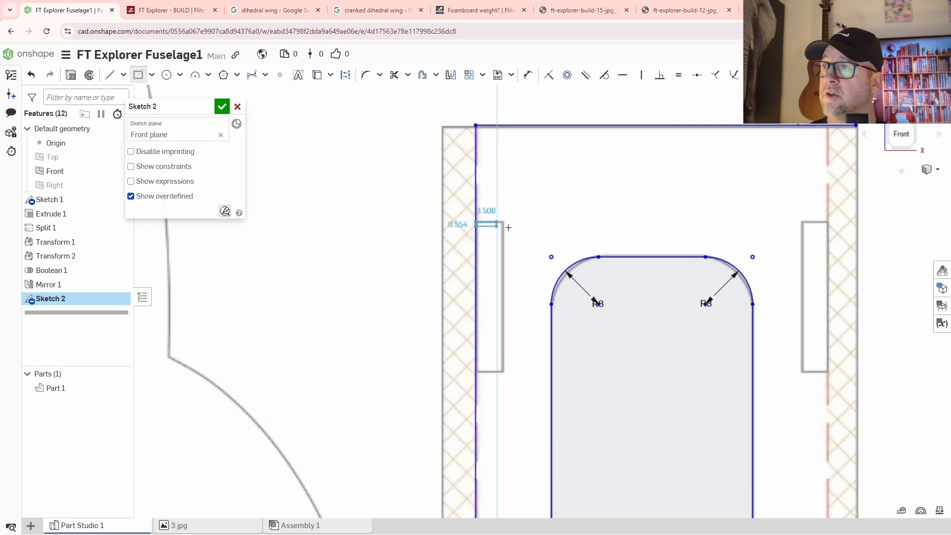
left_click(501, 373)
Step: Draw a corner rectangle of about 4.3 by 25.3 mm over the tab cutout to the right of the rounded slot
mouse_move(566, 408)
middle_mouse_down()
mouse_move(556, 401)
mouse_move(595, 338)
middle_mouse_up()
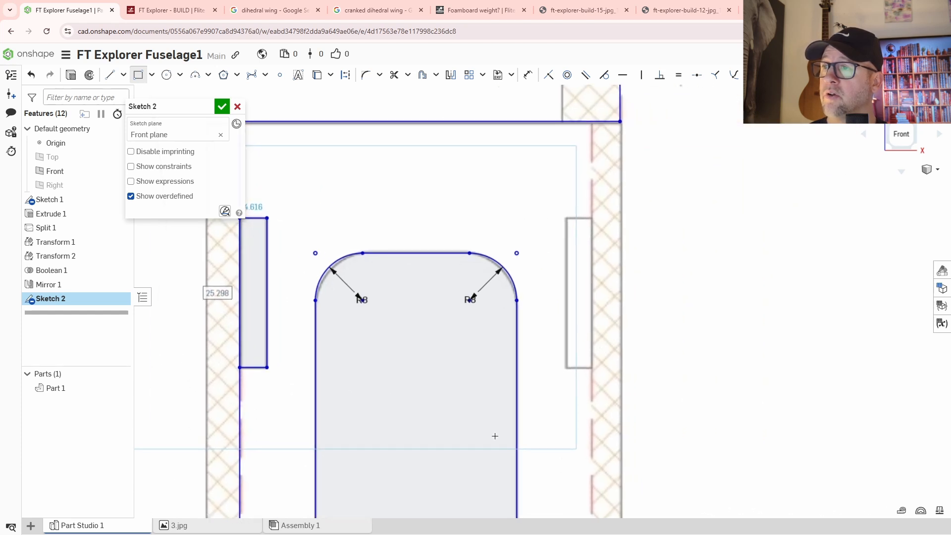
middle_click_drag(471, 442, 602, 319)
middle_click_drag(642, 184, 455, 327)
scroll(547, 247, "up", 3)
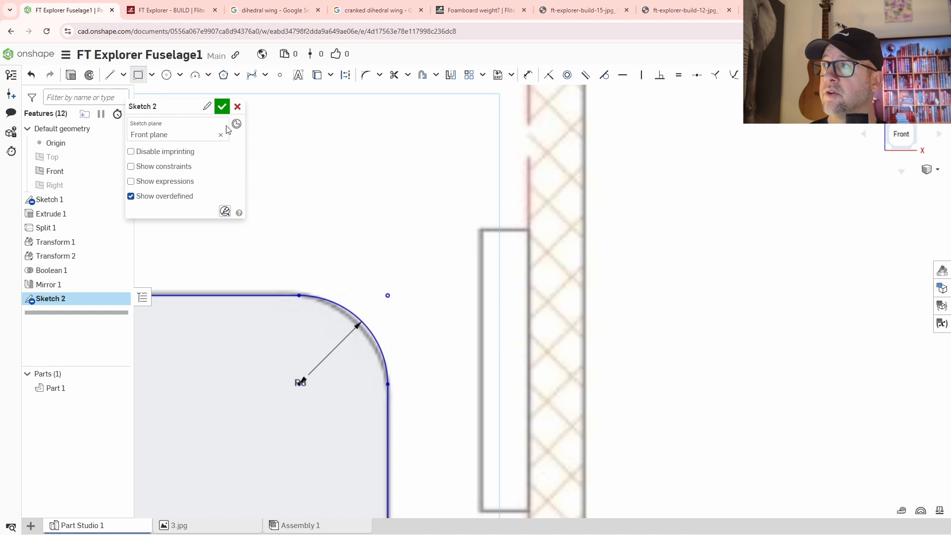
left_click(528, 229)
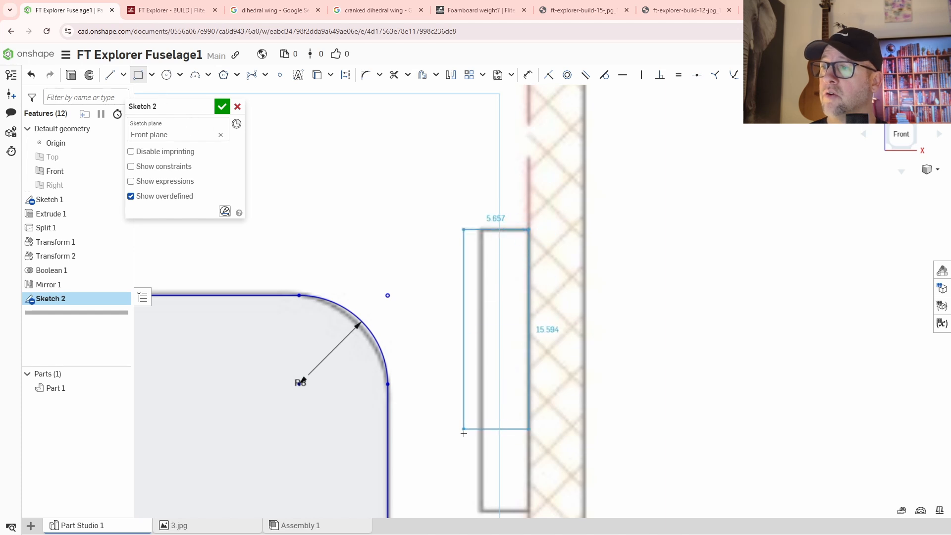
middle_click_drag(480, 507, 452, 418)
left_click(446, 409)
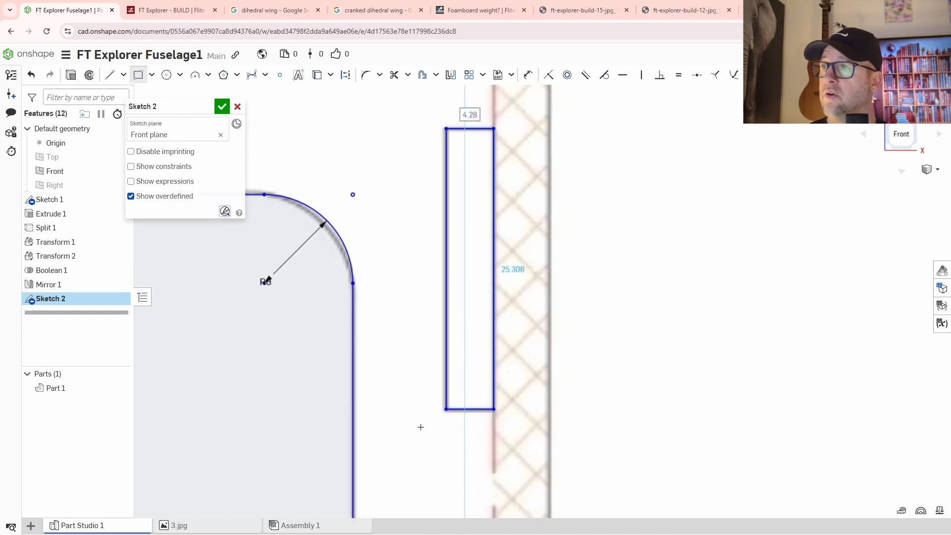
scroll(420, 436, "down", 3)
middle_click_drag(420, 446, 541, 369)
scroll(550, 403, "down", 2)
middle_click_drag(550, 402, 557, 204)
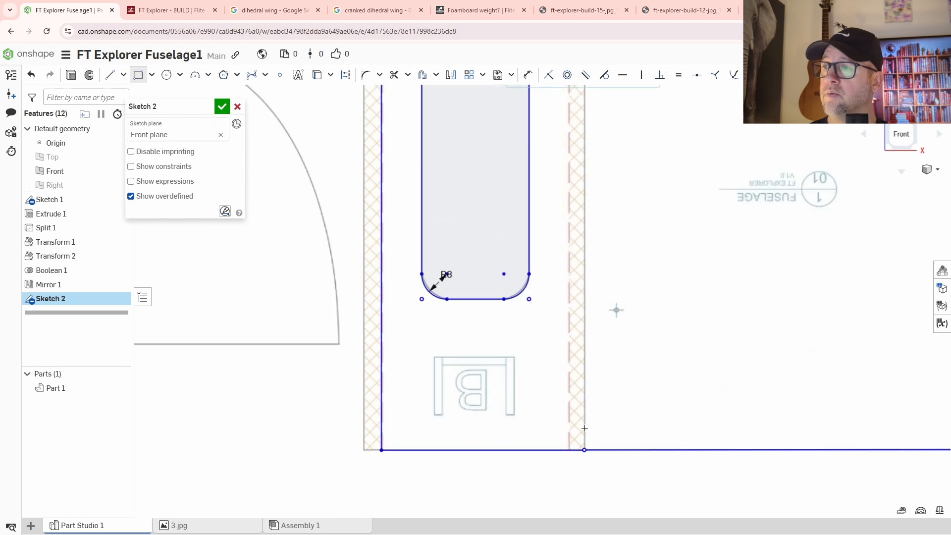
scroll(503, 325, "down", 2)
middle_click_drag(633, 274, 499, 373)
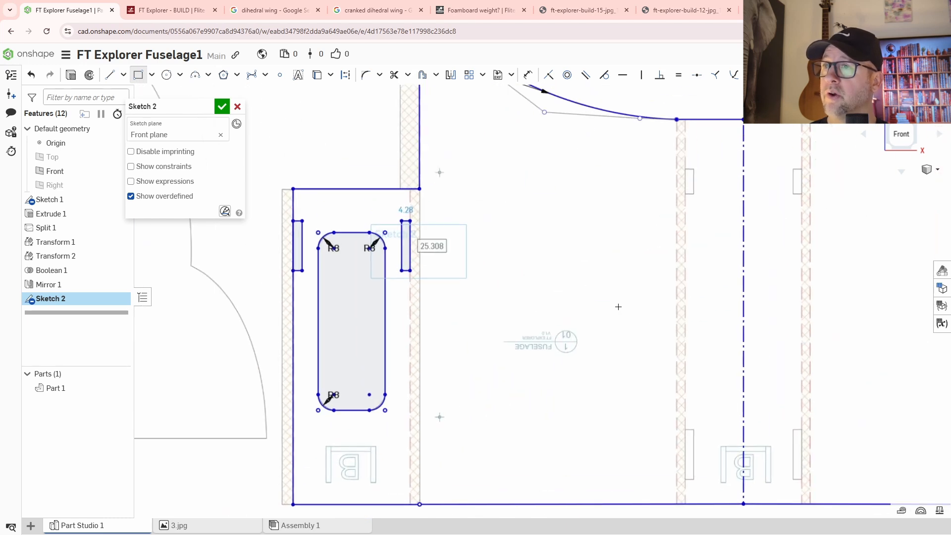
Step: Draw a corner rectangle of about 4.6 by 12.9 mm over the upper tab cutout right of the centre line
middle_click_drag(709, 170, 552, 209)
scroll(552, 209, "up", 4)
scroll(664, 251, "down", 1)
middle_click_drag(664, 250, 534, 299)
scroll(613, 285, "up", 4)
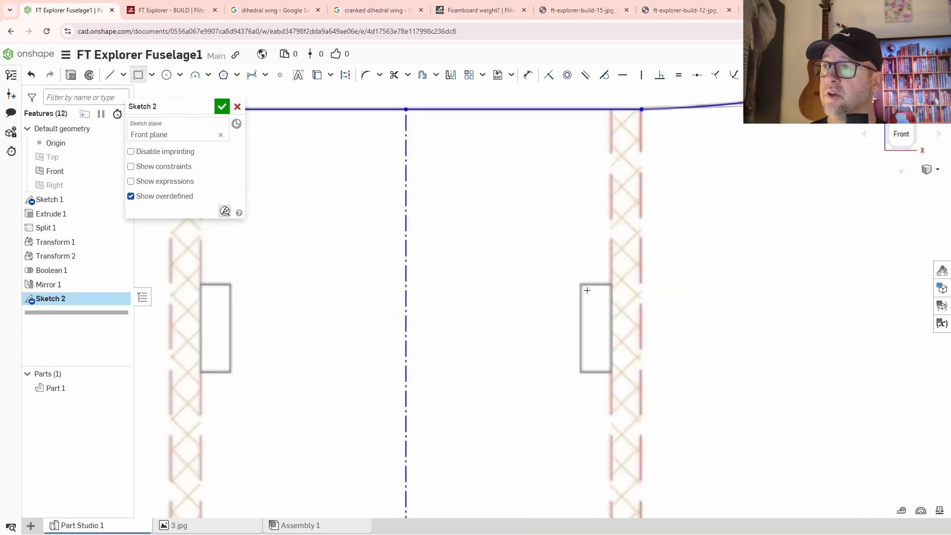
left_click(580, 386)
middle_click_drag(556, 422, 490, 278)
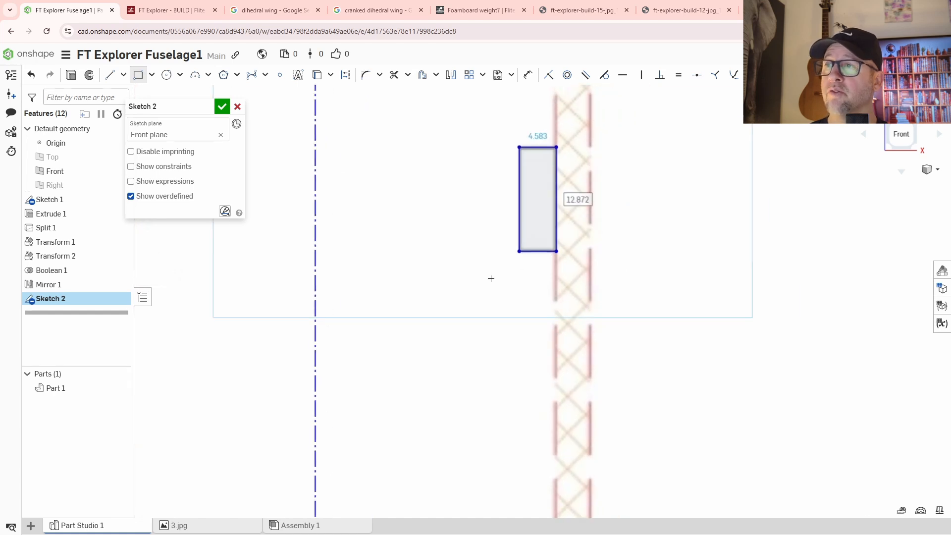
Step: Draw a corner rectangle of about 4.6 by 25.5 mm over the lower tab cutout right of the centre line
scroll(490, 278, "down", 3)
scroll(484, 416, "down", 1)
middle_click_drag(484, 416, 494, 327)
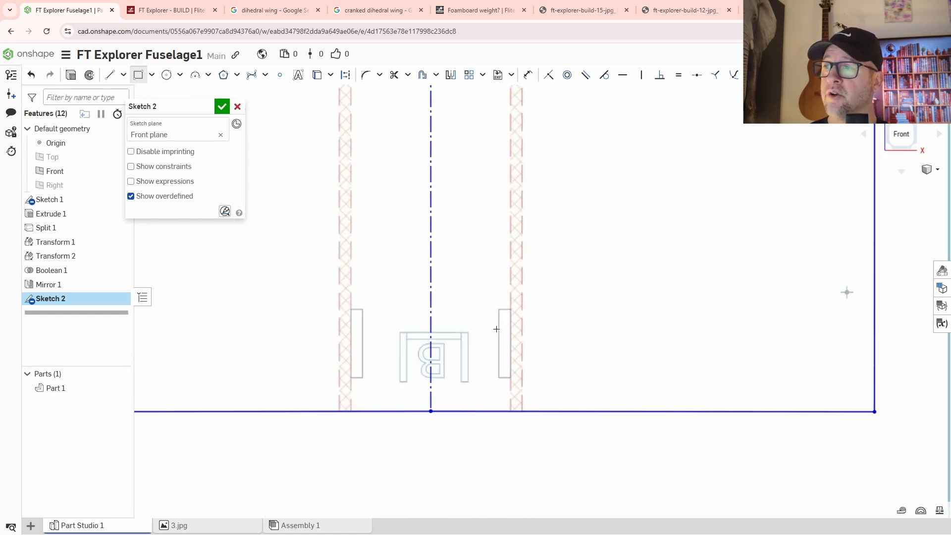
scroll(521, 293, "up", 5)
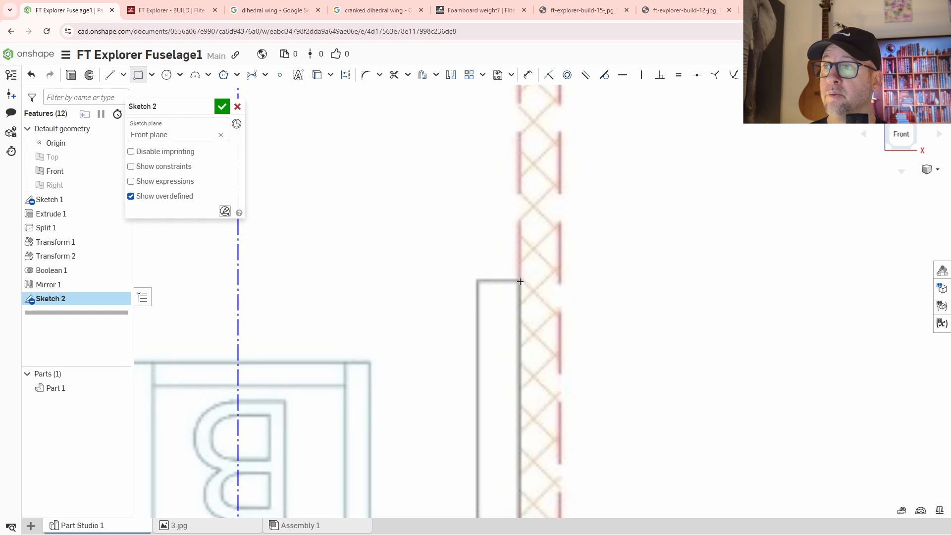
left_click(520, 281)
mouse_move(451, 473)
middle_mouse_down()
mouse_move(455, 335)
mouse_move(620, 355)
middle_mouse_up()
left_click(480, 384)
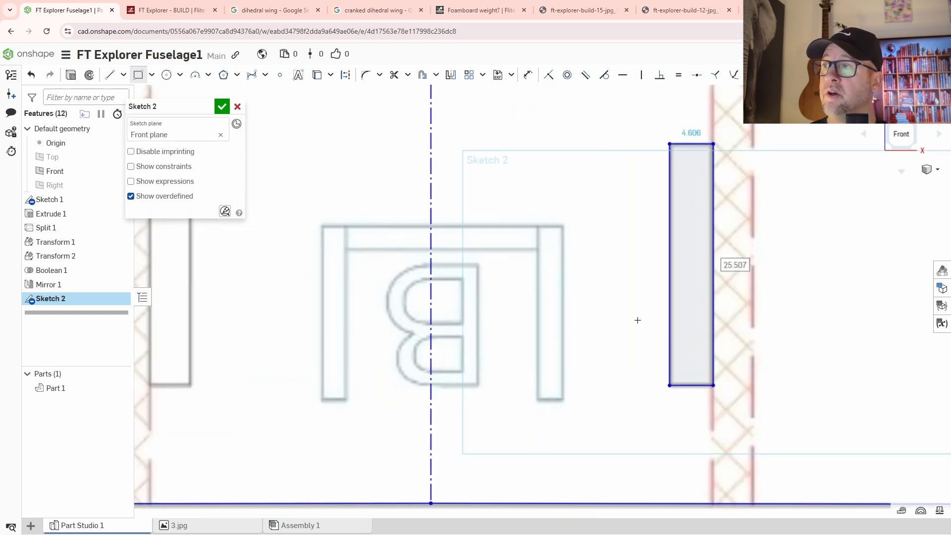
Step: Draw a corner rectangle of about 4.4 by 25.7 mm over the lower tab cutout left of the centre line
scroll(501, 312, "down", 2)
middle_click_drag(502, 311, 662, 329)
scroll(431, 235, "up", 2)
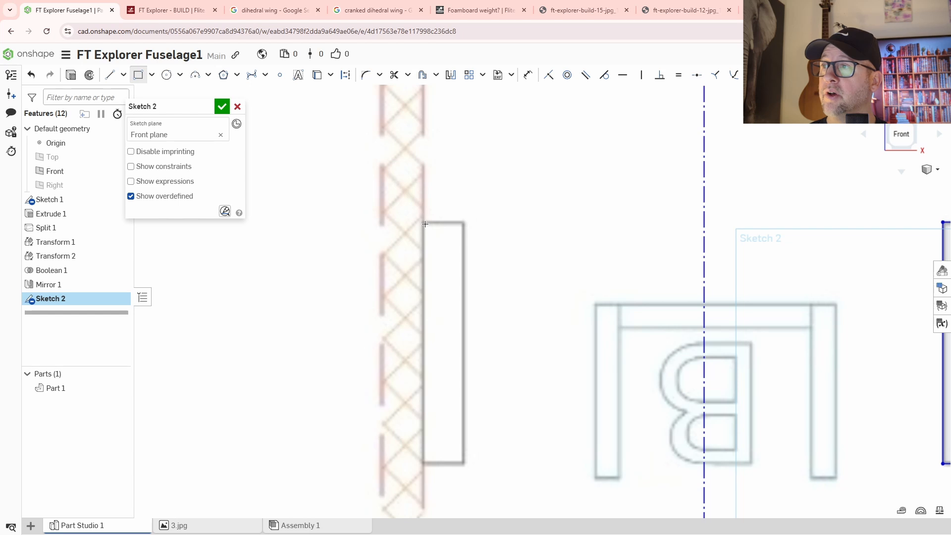
left_click(422, 223)
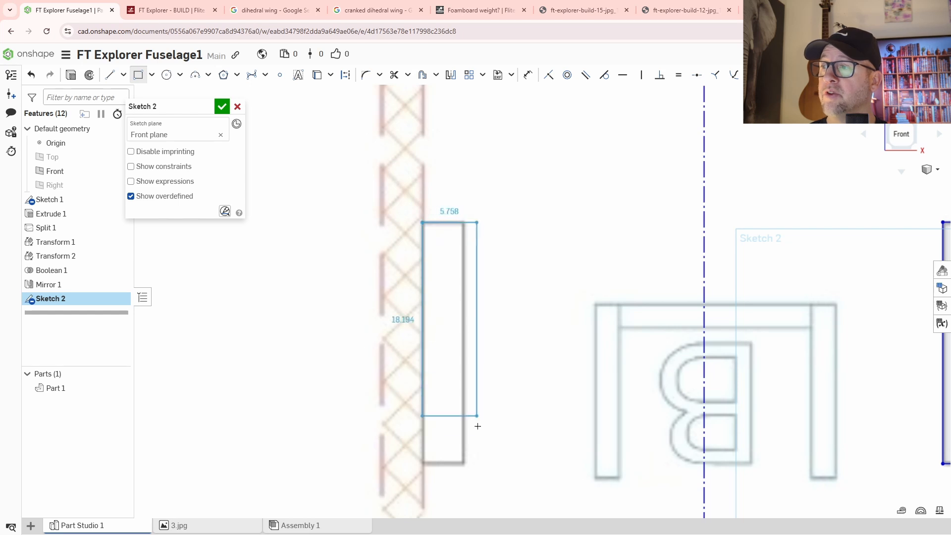
left_click(463, 464)
Step: Draw a corner rectangle of about 4.3 by 12.9 mm over the upper tab cutout left of the centre line and finish the sketch
middle_click_drag(528, 182, 563, 369)
scroll(541, 231, "down", 2)
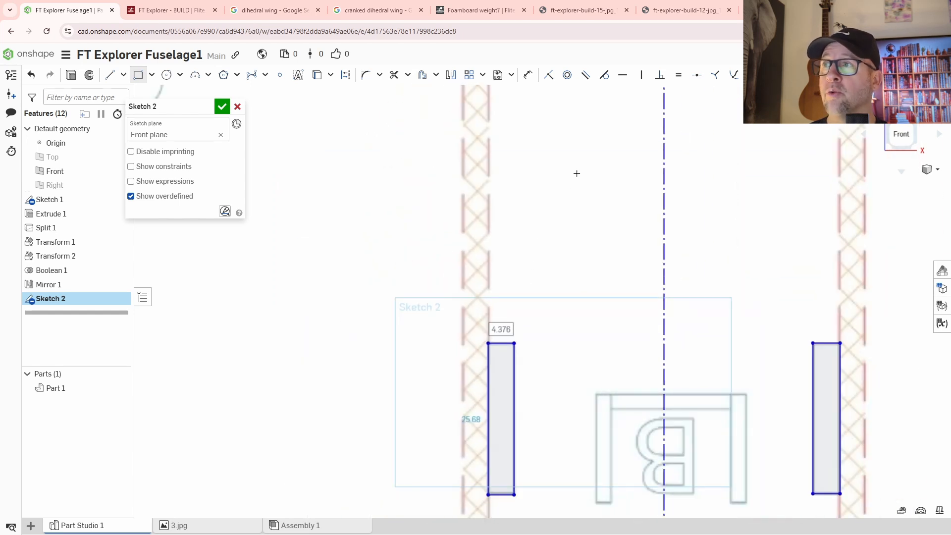
middle_click_drag(575, 172, 571, 372)
middle_click_drag(561, 211, 568, 372)
middle_click_drag(571, 143, 540, 420)
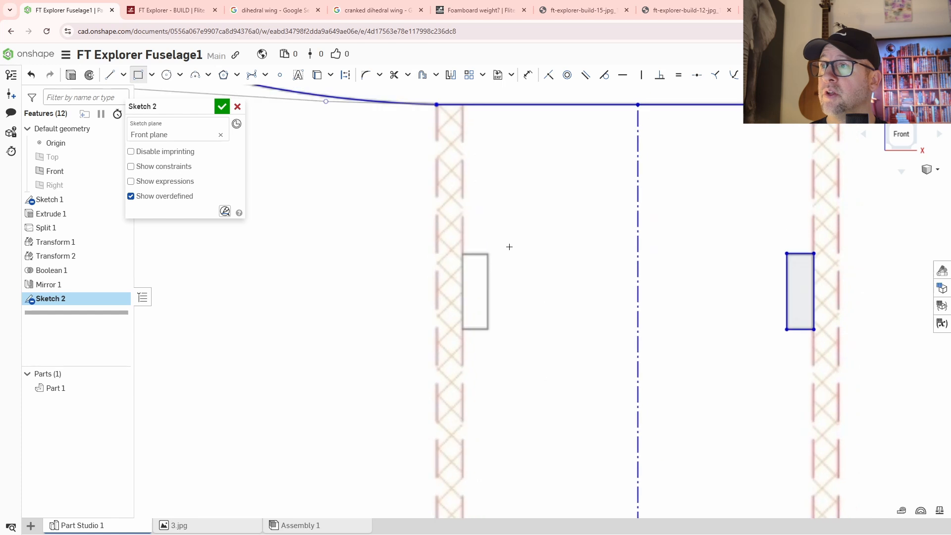
scroll(468, 254, "up", 2)
scroll(468, 254, "up", 2)
left_click(455, 253)
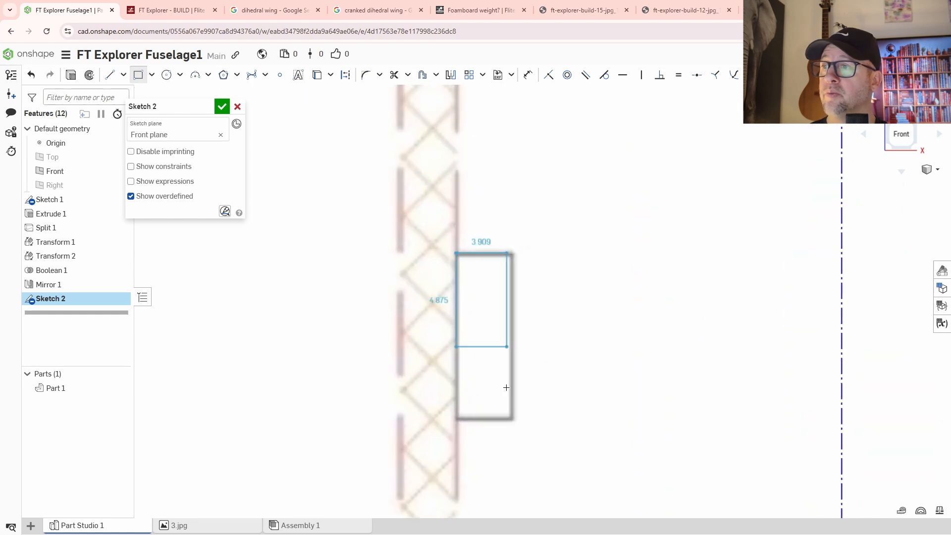
left_click(513, 418)
scroll(628, 389, "down", 3)
scroll(628, 389, "down", 5)
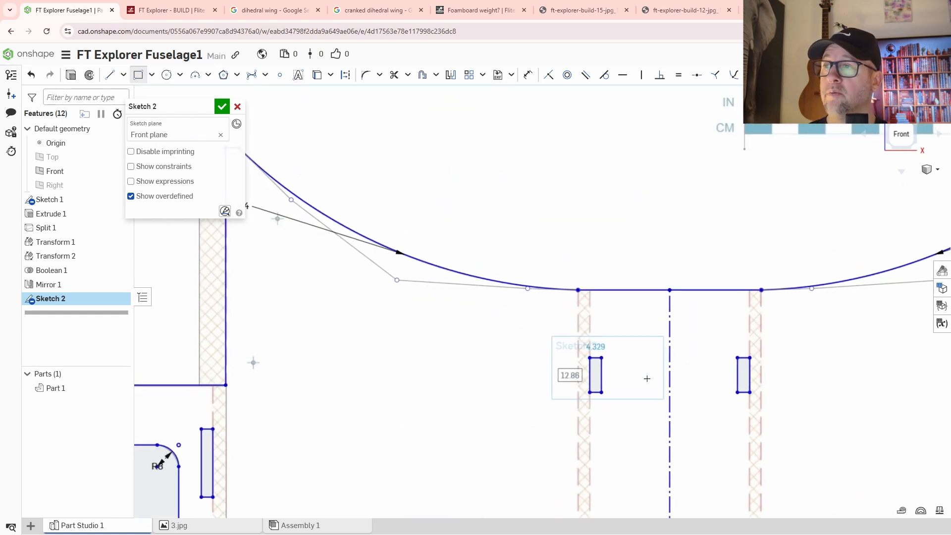
left_click(222, 108)
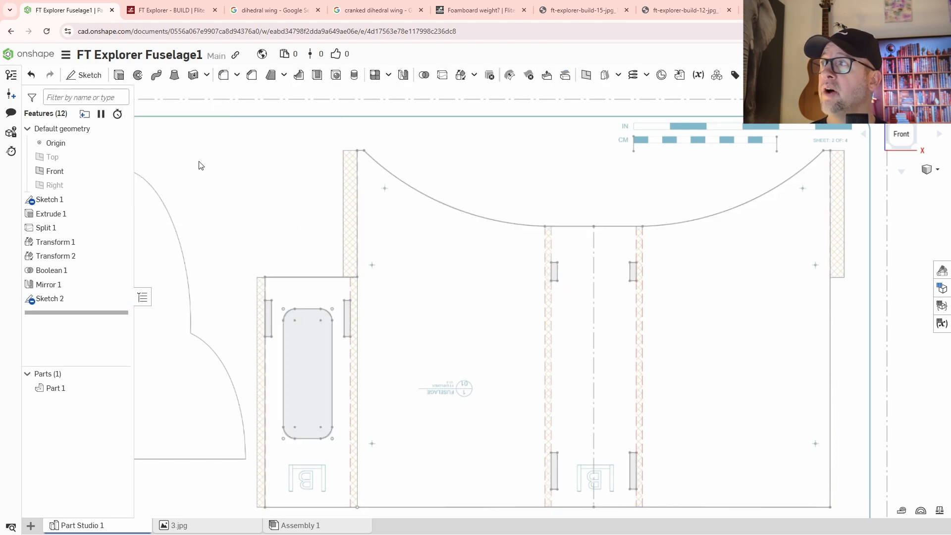
Step: Extrude the faces of Sketch 2 as new solids, blind to a depth of 4 mm in the opposite direction
left_click(119, 75)
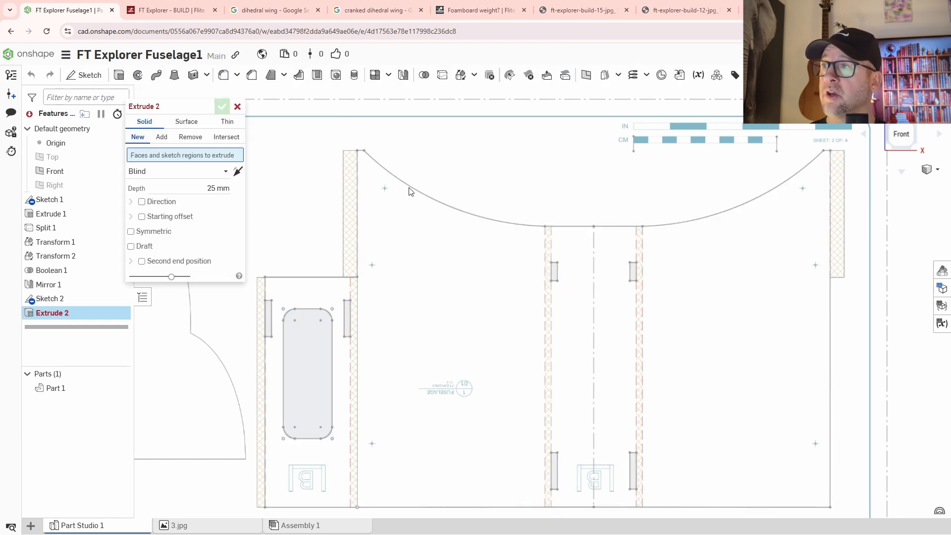
left_click(55, 300)
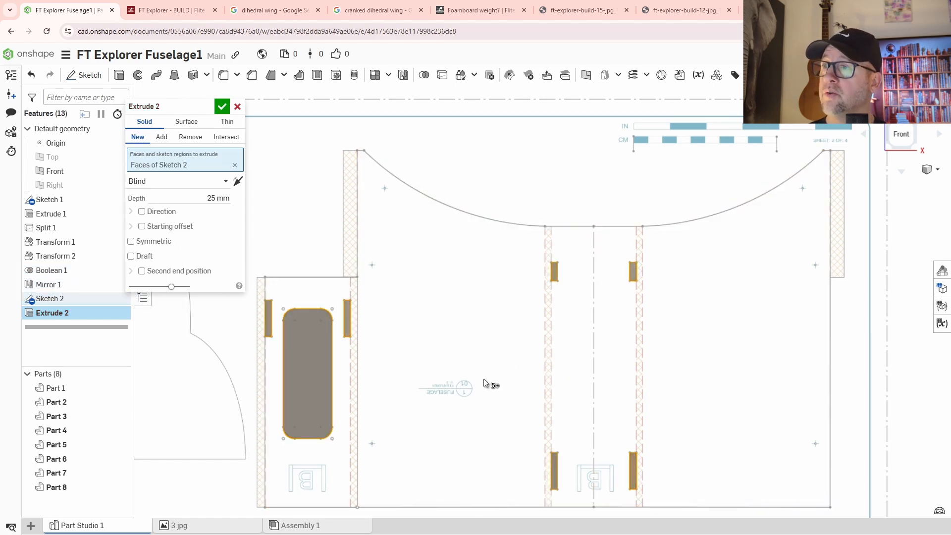
middle_click_drag(484, 384, 505, 310)
scroll(505, 310, "down", 3)
mouse_move(505, 310)
right_mouse_down()
mouse_move(514, 317)
mouse_move(505, 297)
right_mouse_up()
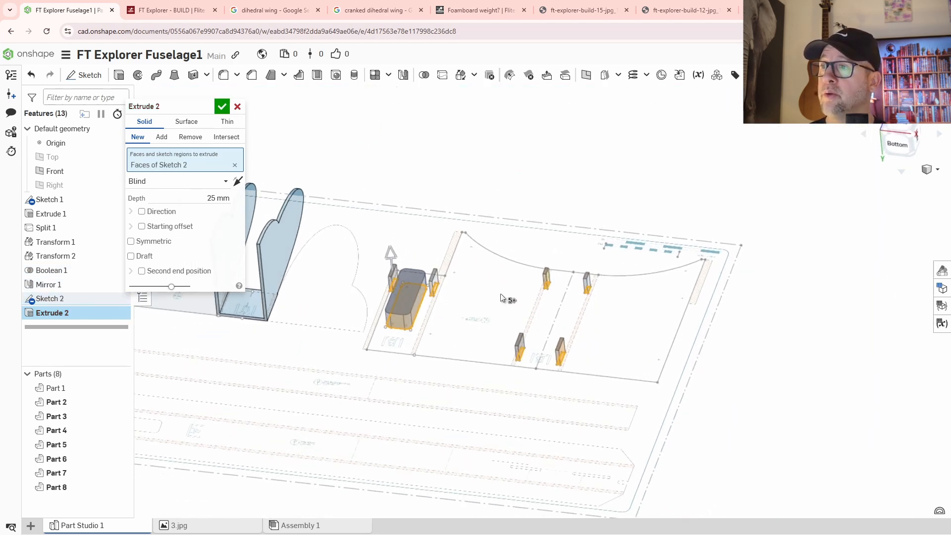
left_click(204, 198)
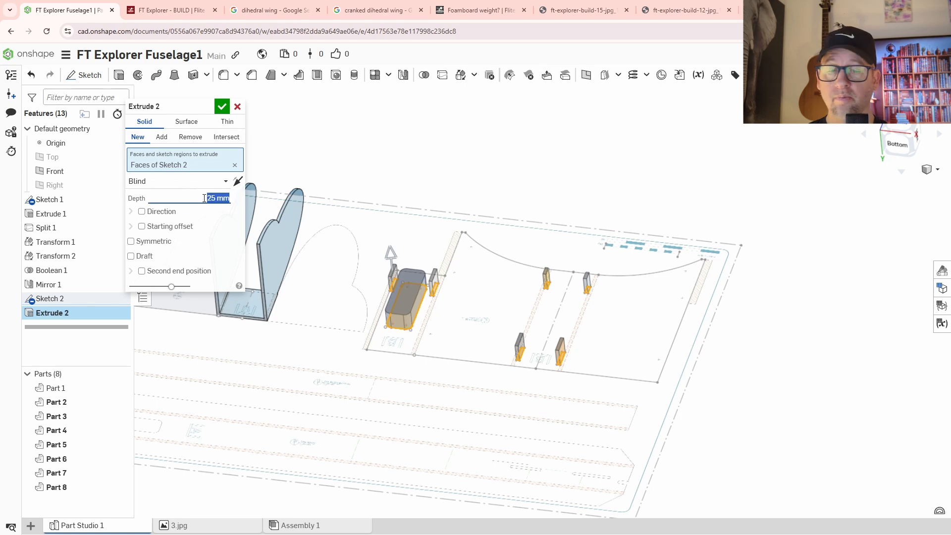
type("4")
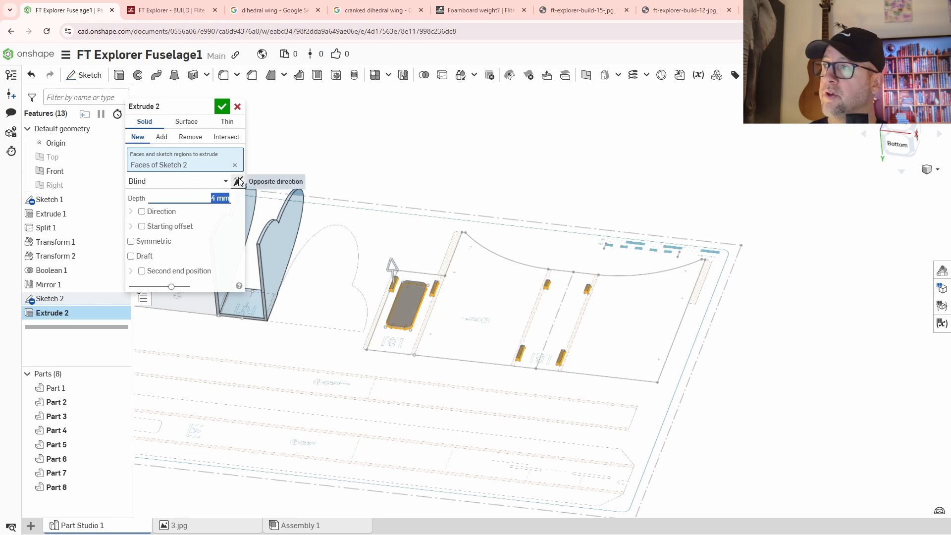
scroll(446, 374, "up", 3)
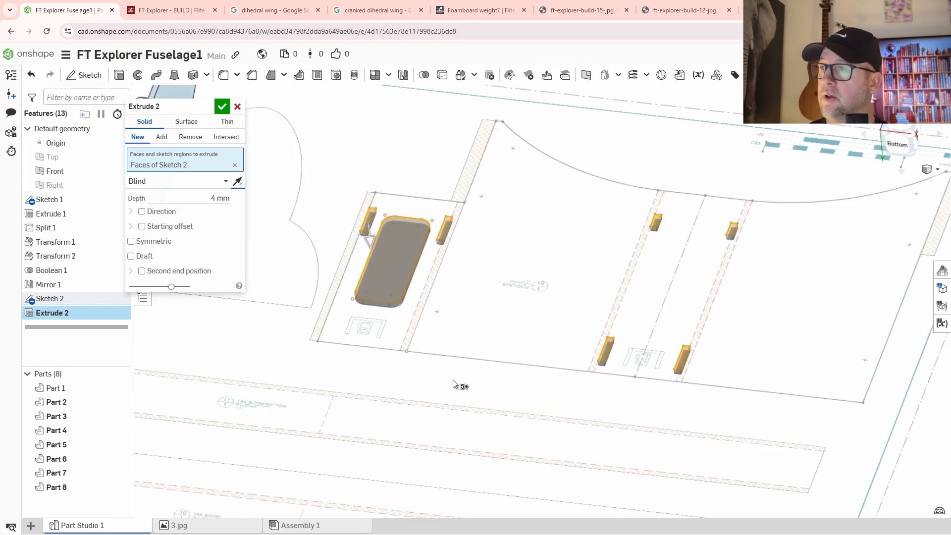
mouse_move(485, 387)
right_mouse_down()
mouse_move(513, 392)
mouse_move(482, 393)
mouse_move(481, 383)
right_mouse_up()
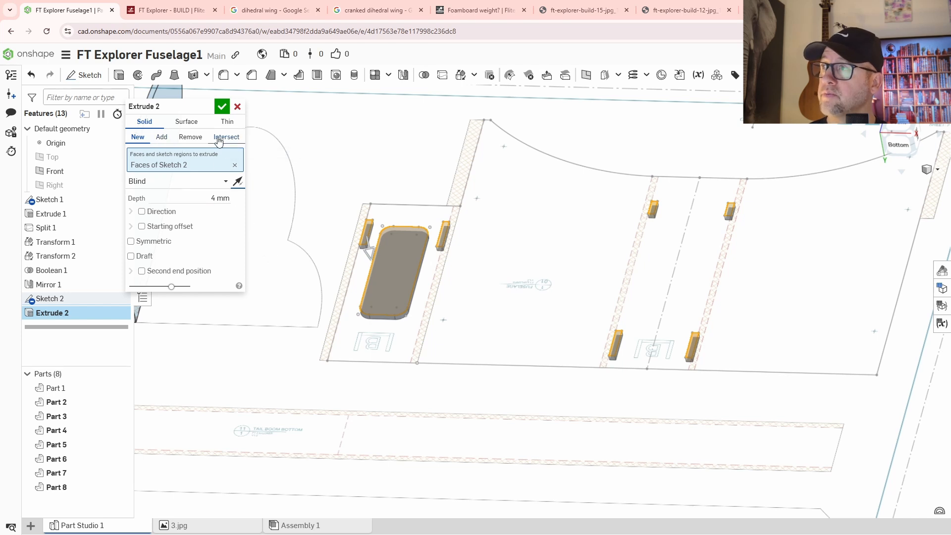
left_click(221, 106)
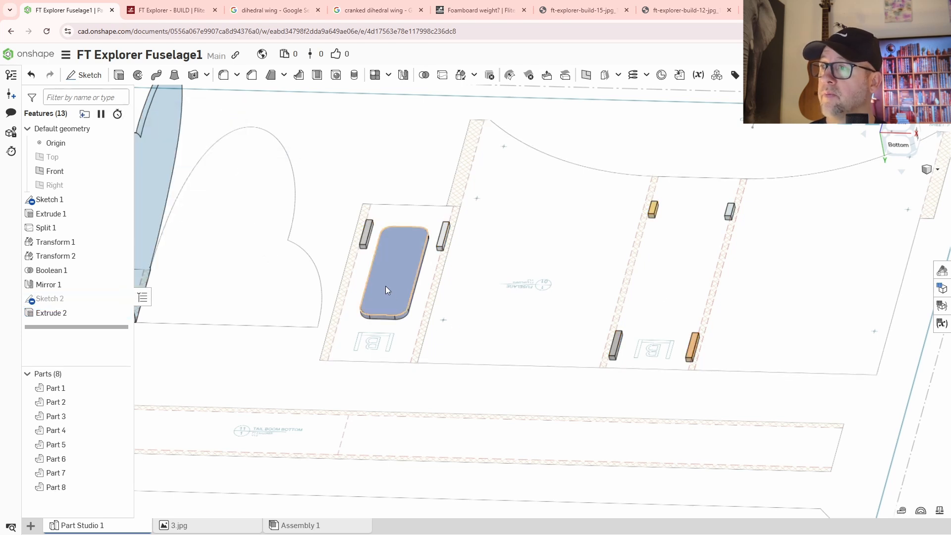
Step: Reopen Extrude 2 to inspect which Sketch 2 regions it extrudes, and close it without changes
left_click(50, 315)
double_click(50, 315)
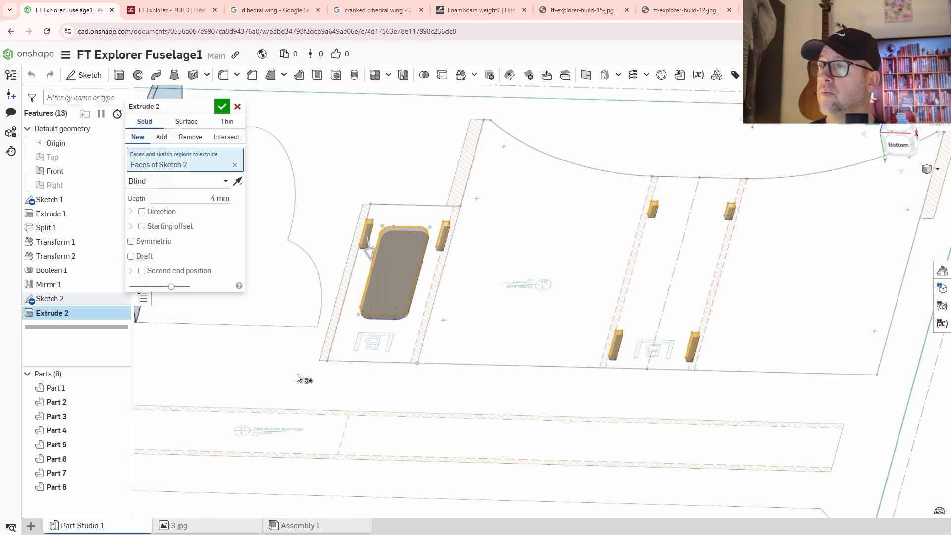
scroll(356, 382, "up", 5)
scroll(362, 381, "down", 4)
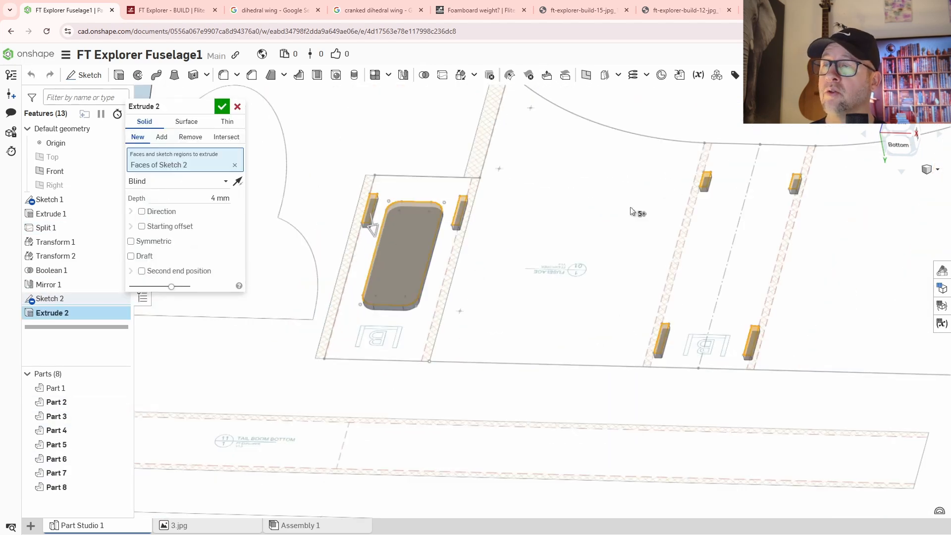
left_click(237, 106)
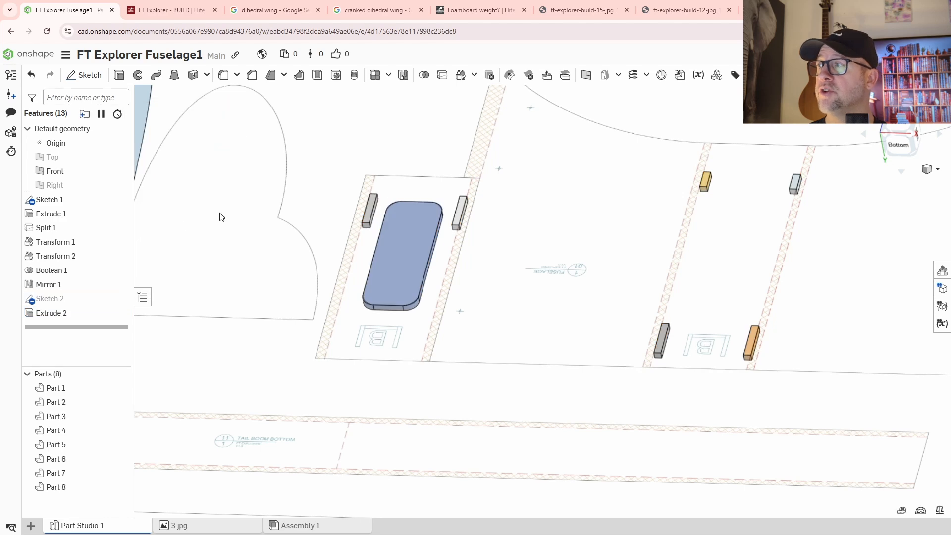
Step: Edit Sketch 2 and trim away the side strip's outer edge where it runs along the left tab cutout
double_click(60, 301)
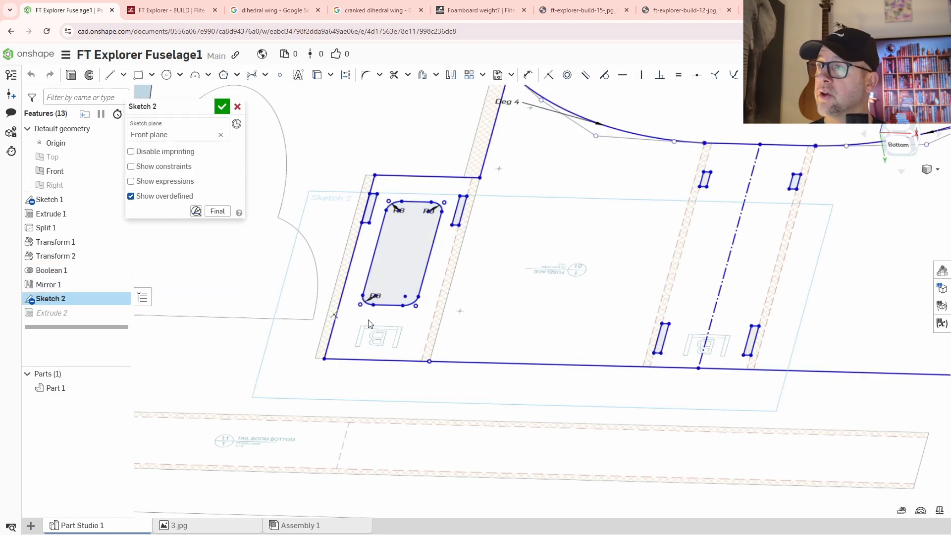
middle_click_drag(458, 246, 536, 307)
scroll(430, 272, "up", 5)
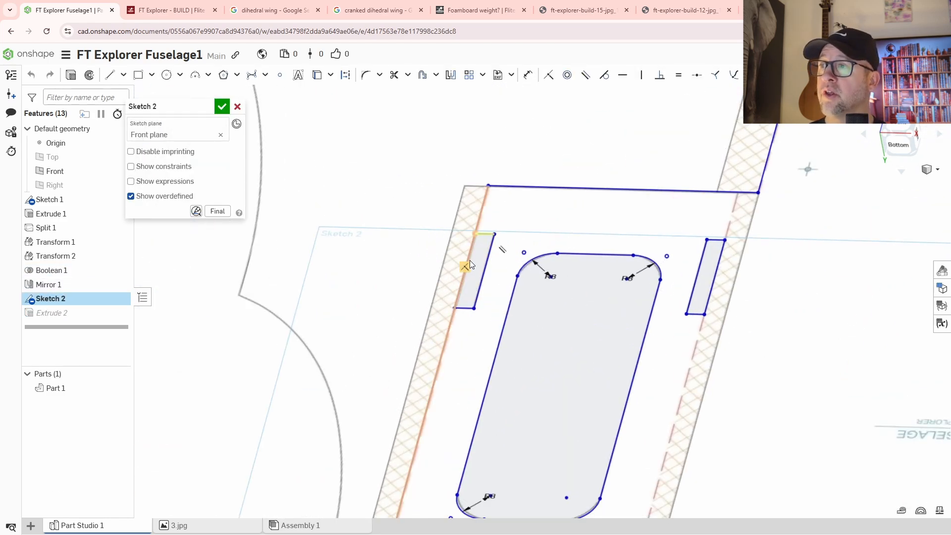
scroll(470, 260, "up", 2)
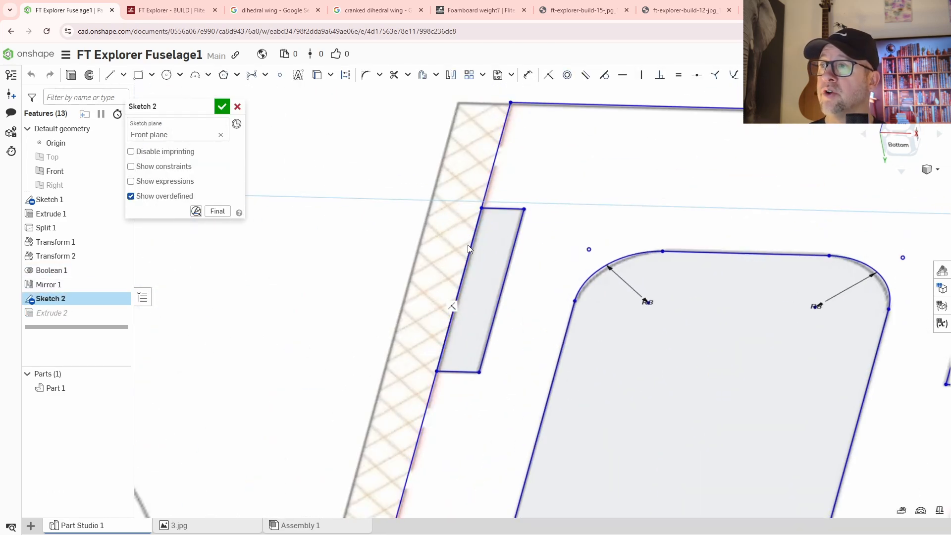
left_click(394, 75)
left_click_drag(482, 249, 436, 272)
scroll(452, 290, "down", 3)
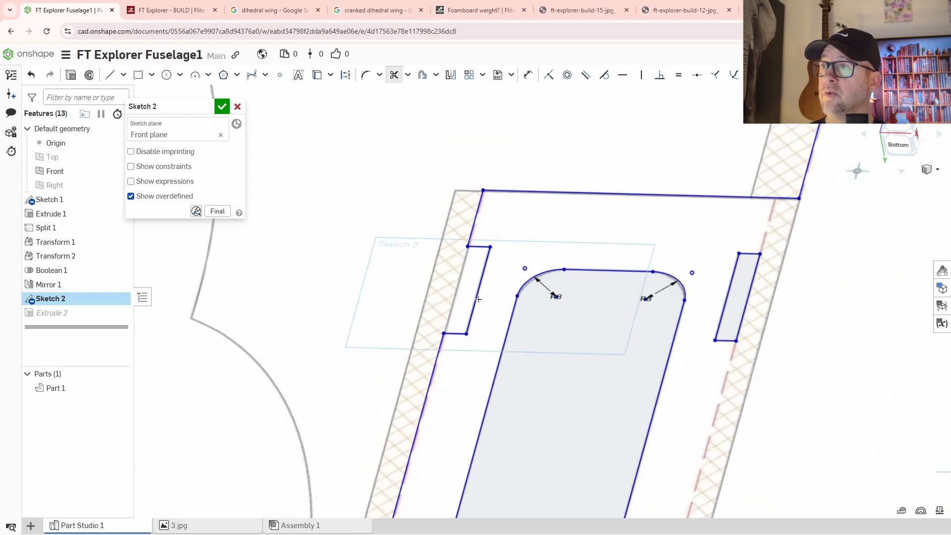
Step: Examine the rest of the panel outline and the tab cutouts along the centre section, and finish the sketch
middle_click_drag(825, 371, 788, 228)
scroll(722, 423, "down", 2)
middle_click_drag(703, 416, 706, 287)
middle_click_drag(846, 217, 488, 343)
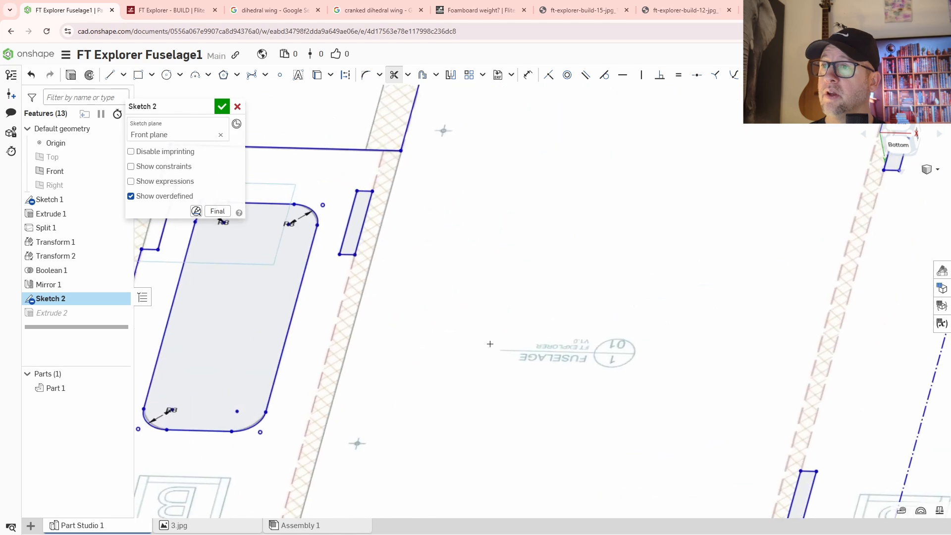
scroll(493, 341, "down", 3)
middle_click_drag(572, 274, 516, 314)
scroll(556, 341, "down", 3)
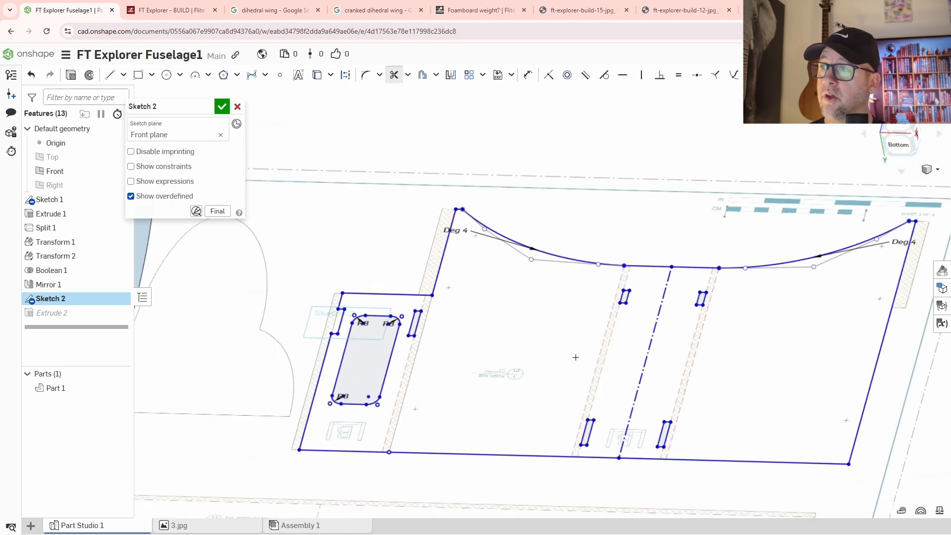
mouse_move(583, 365)
middle_mouse_down()
mouse_move(486, 335)
mouse_move(607, 359)
mouse_move(524, 310)
middle_mouse_up()
scroll(573, 407, "up", 3)
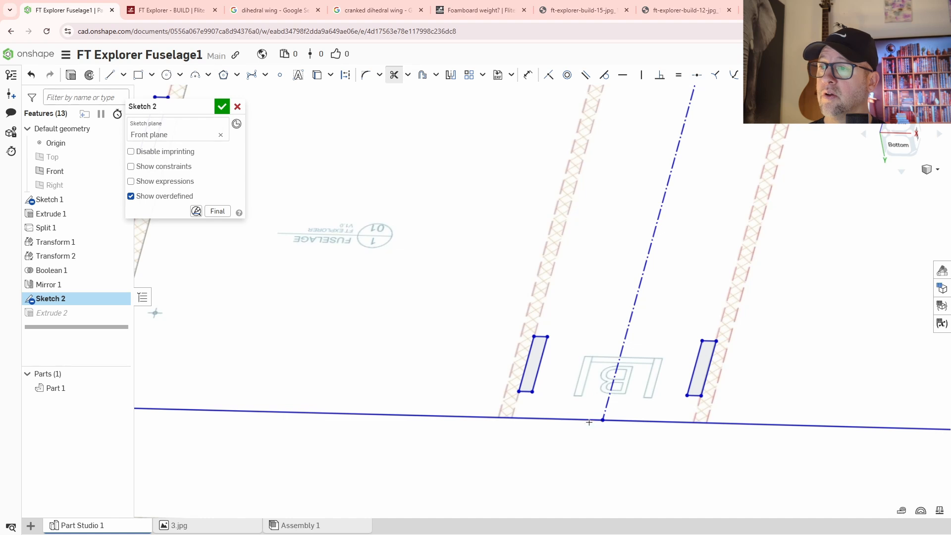
scroll(567, 395, "down", 3)
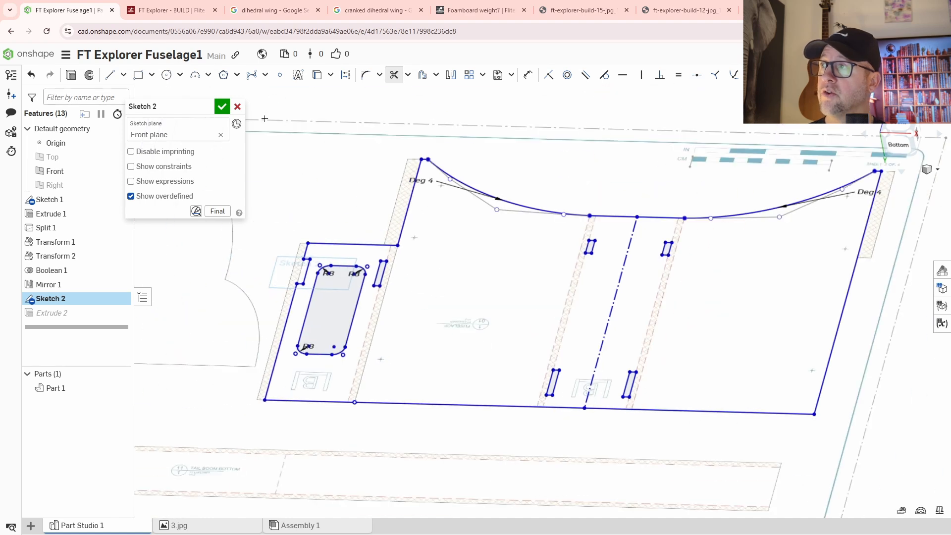
left_click(222, 106)
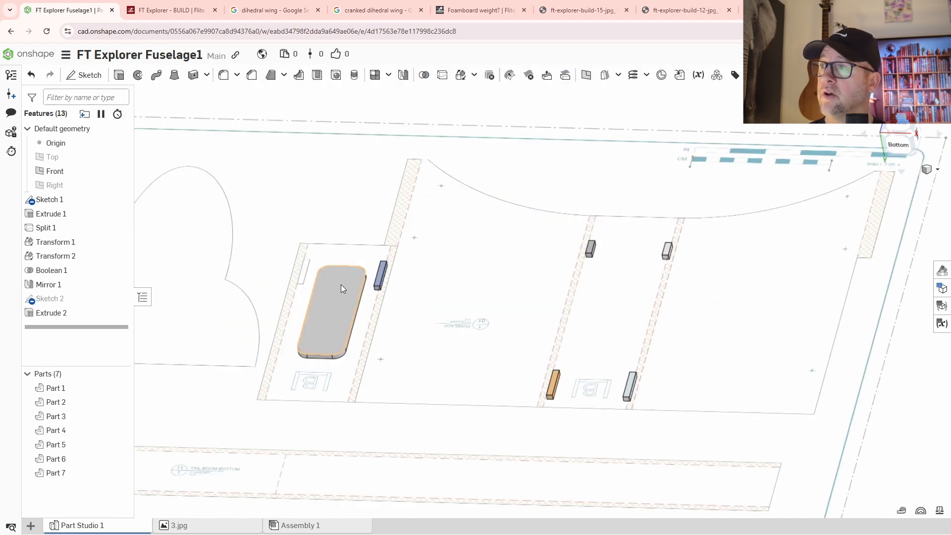
Step: Try clearing the Sketch 2 faces from the selection of Extrude 2
double_click(45, 317)
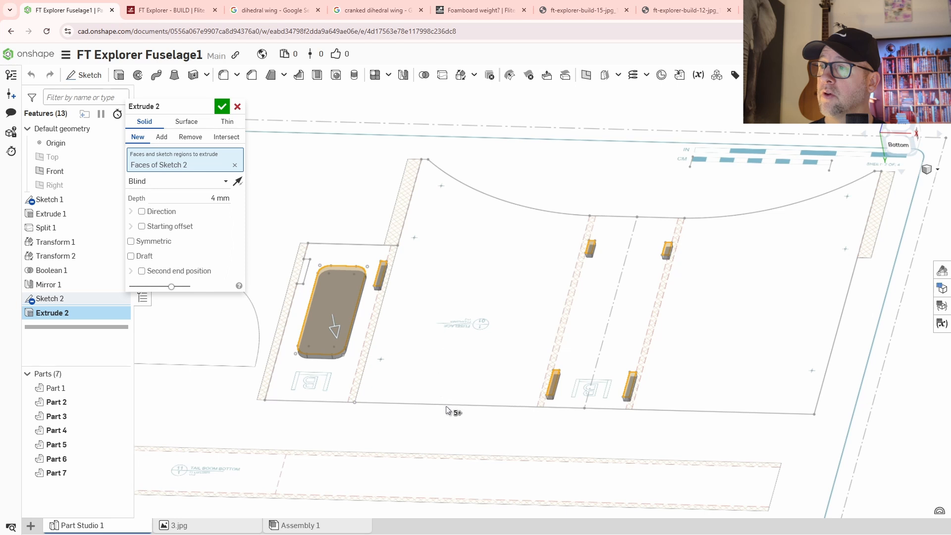
left_click(235, 165)
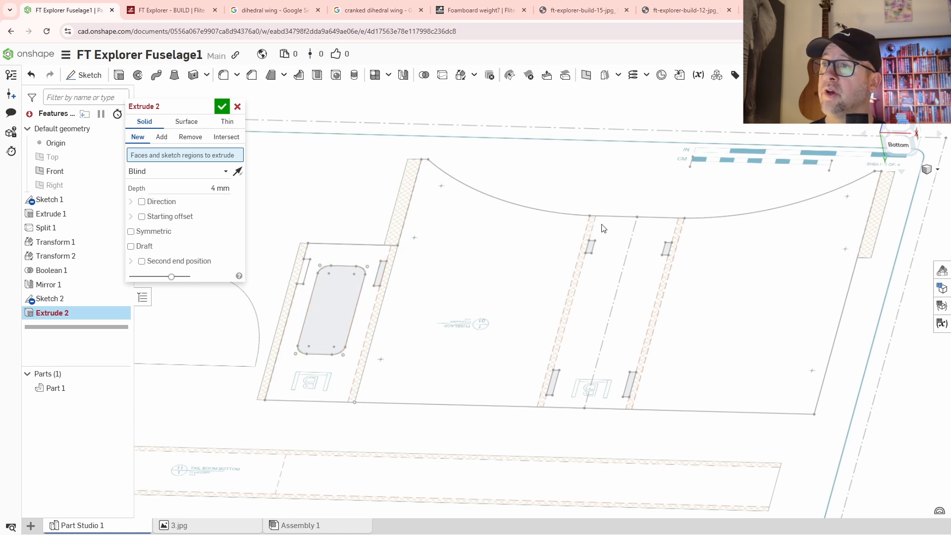
left_click(238, 107)
Step: Reopen Sketch 2 and examine the outline along the curved top edge, side strip, slot, tab cutouts and bottom edge for gaps
double_click(44, 300)
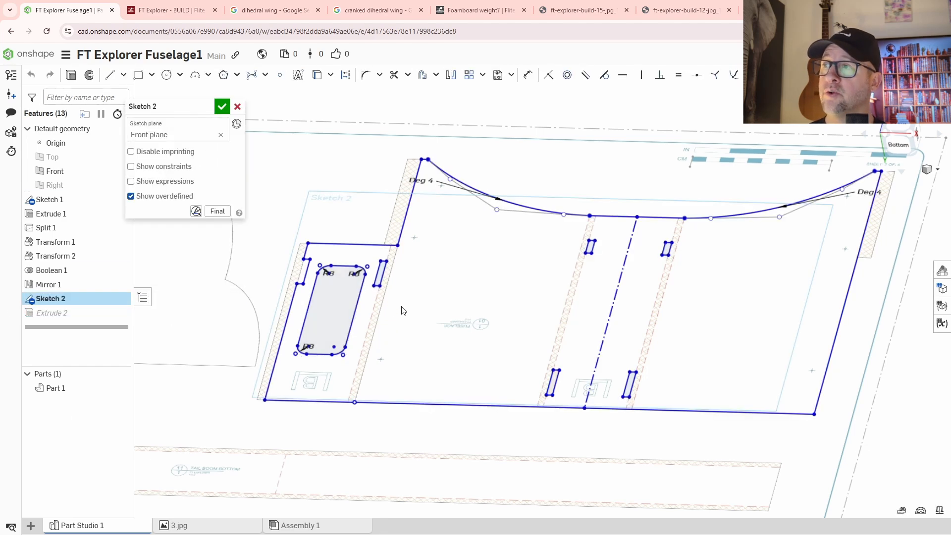
middle_click_drag(432, 243, 581, 273)
scroll(589, 227, "up", 4)
middle_click_drag(548, 119, 556, 253)
scroll(569, 282, "up", 8)
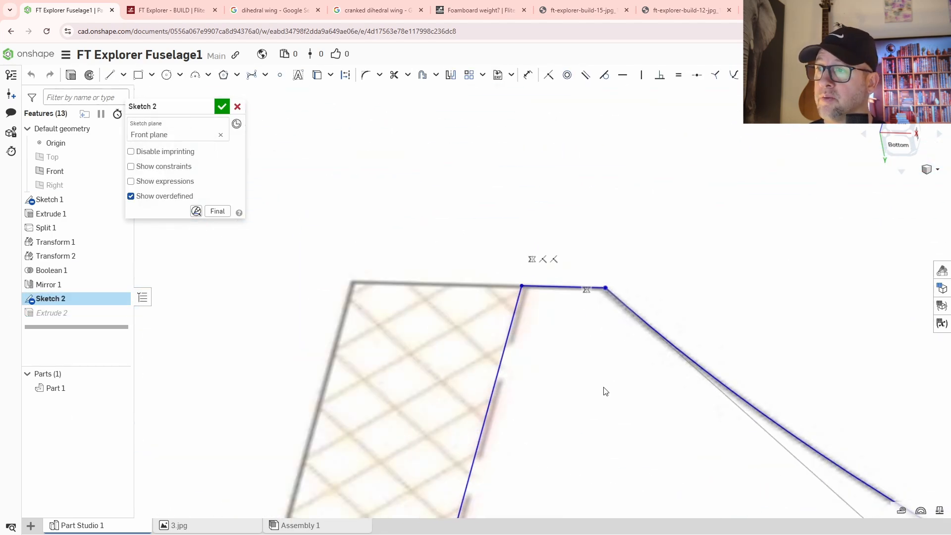
scroll(595, 384, "down", 10)
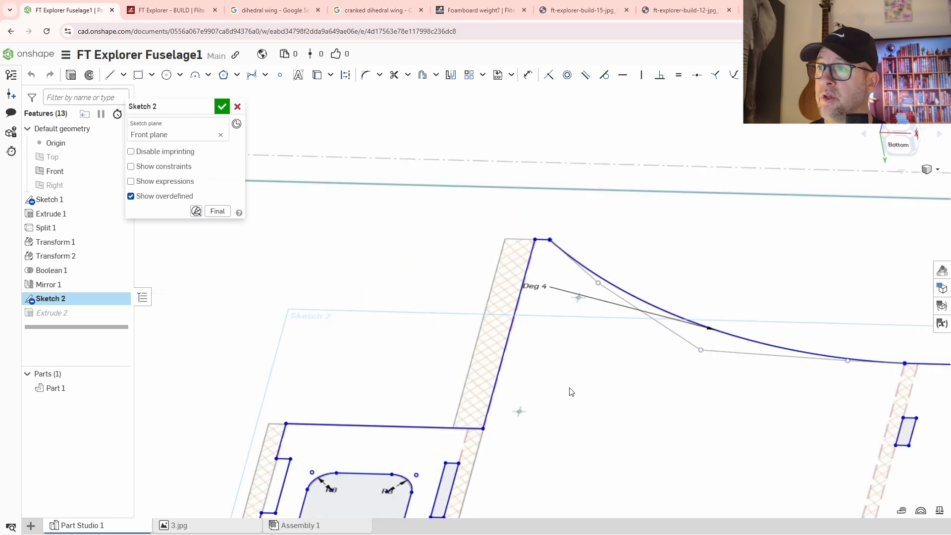
mouse_move(712, 276)
middle_mouse_down()
mouse_move(664, 297)
mouse_move(771, 270)
mouse_move(842, 266)
middle_mouse_up()
scroll(595, 253, "up", 4)
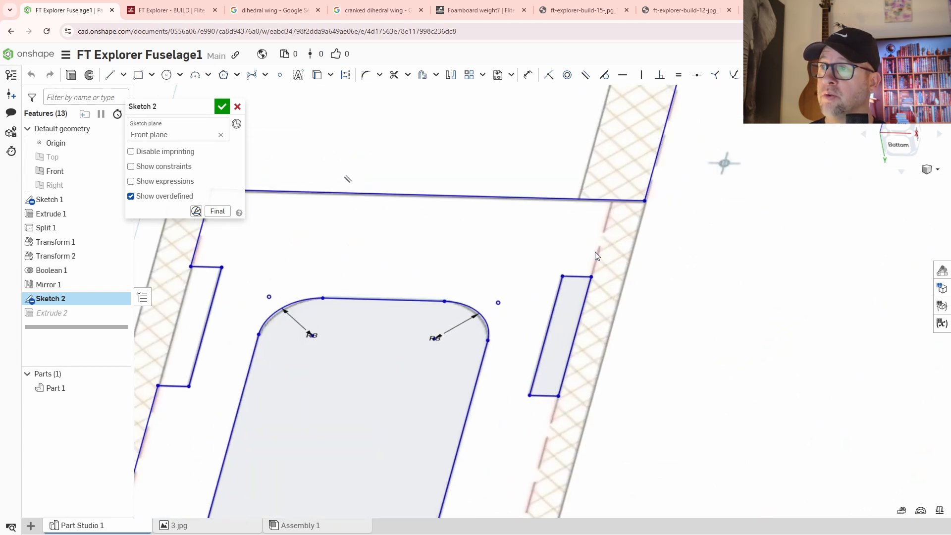
middle_click_drag(531, 364, 739, 227)
scroll(704, 243, "down", 2)
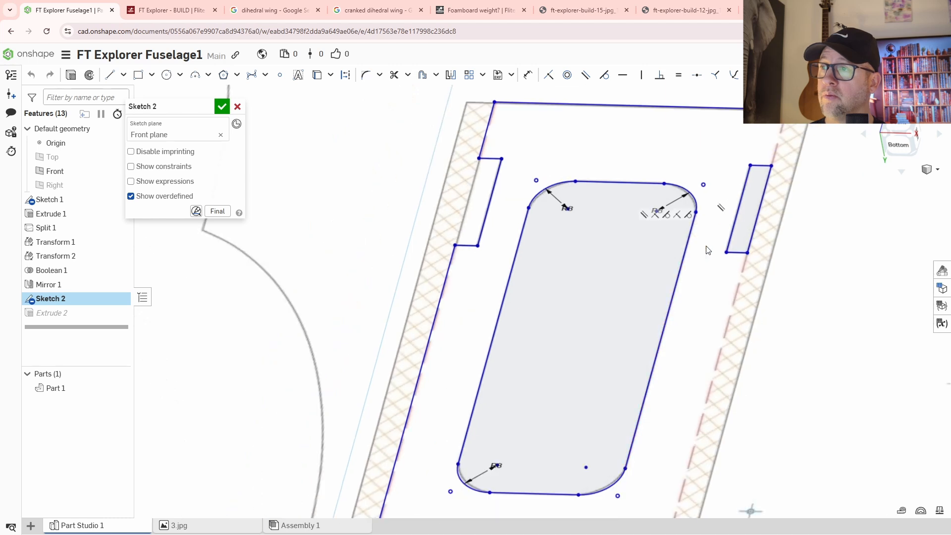
scroll(597, 220, "up", 1)
middle_click_drag(473, 295, 595, 216)
middle_click_drag(576, 377, 568, 177)
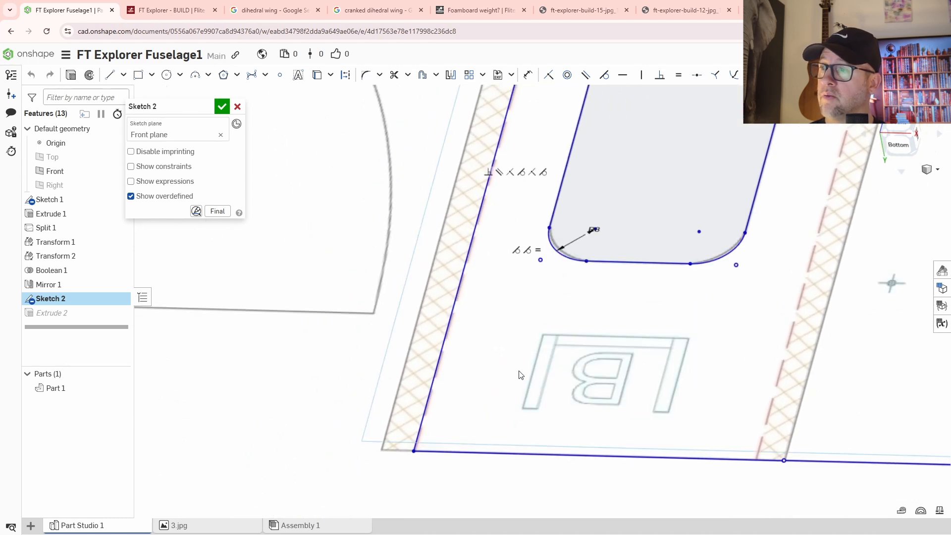
scroll(427, 444, "up", 5)
scroll(427, 456, "up", 1)
middle_click_drag(449, 429, 522, 294)
scroll(480, 340, "up", 4)
scroll(478, 340, "down", 8)
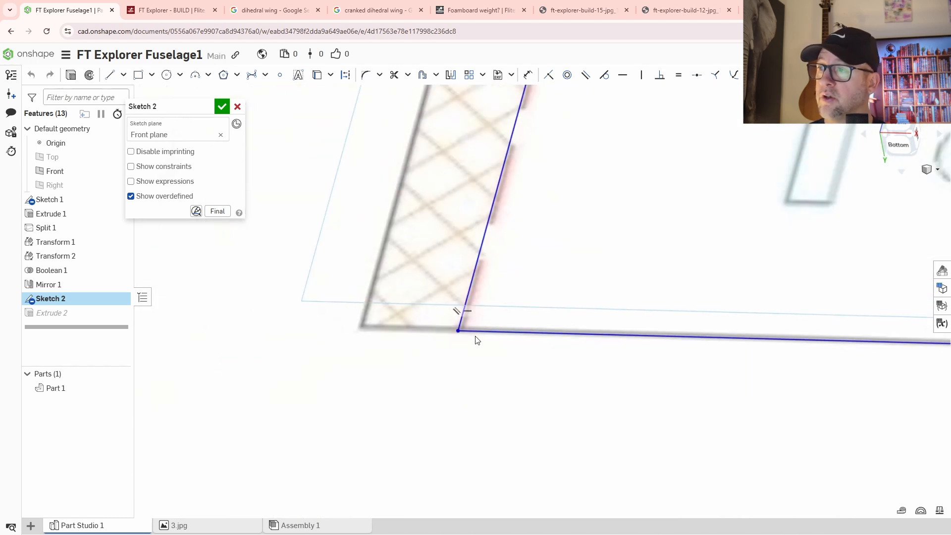
middle_click_drag(667, 333, 397, 297)
scroll(610, 314, "down", 7)
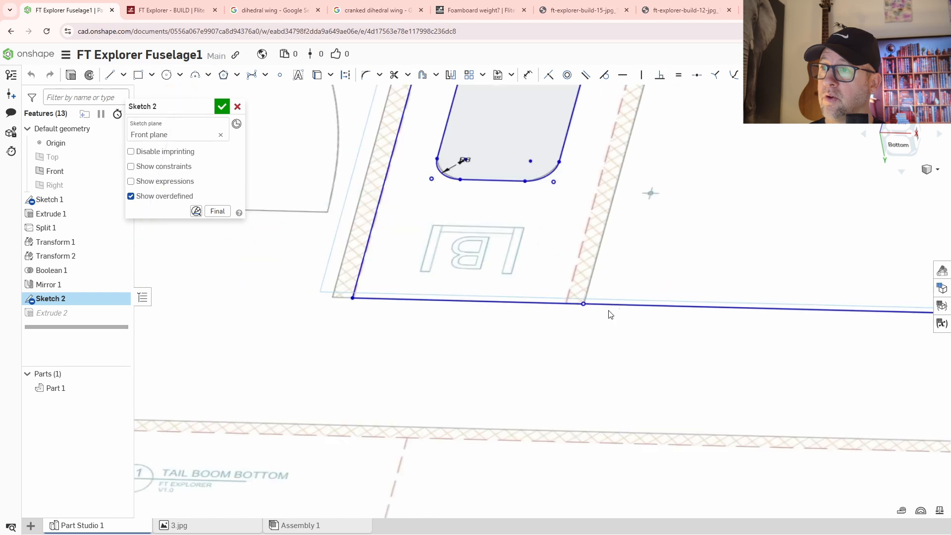
middle_click_drag(686, 340, 498, 339)
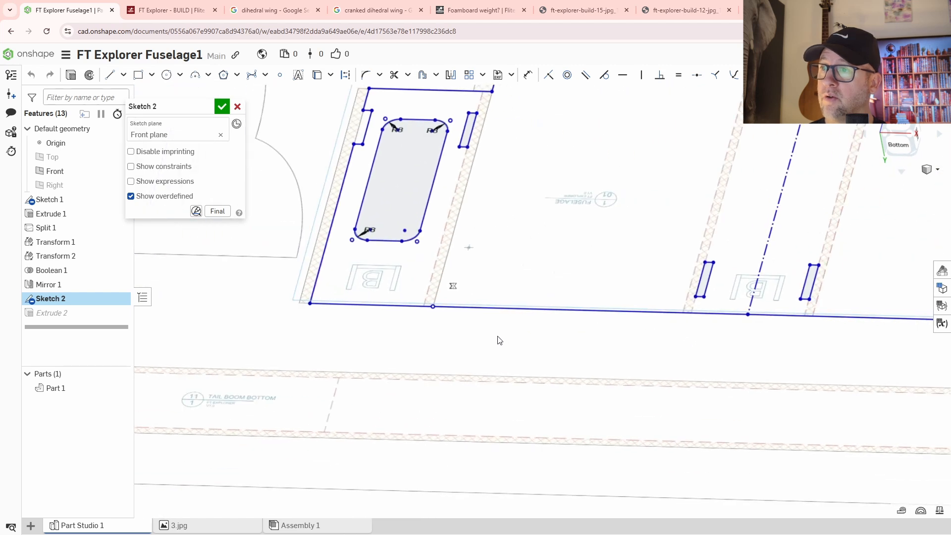
Step: Delete the separate line segments that form the panel's bottom edge, from the side strip's outer corner to the opposite corner
left_click(417, 307)
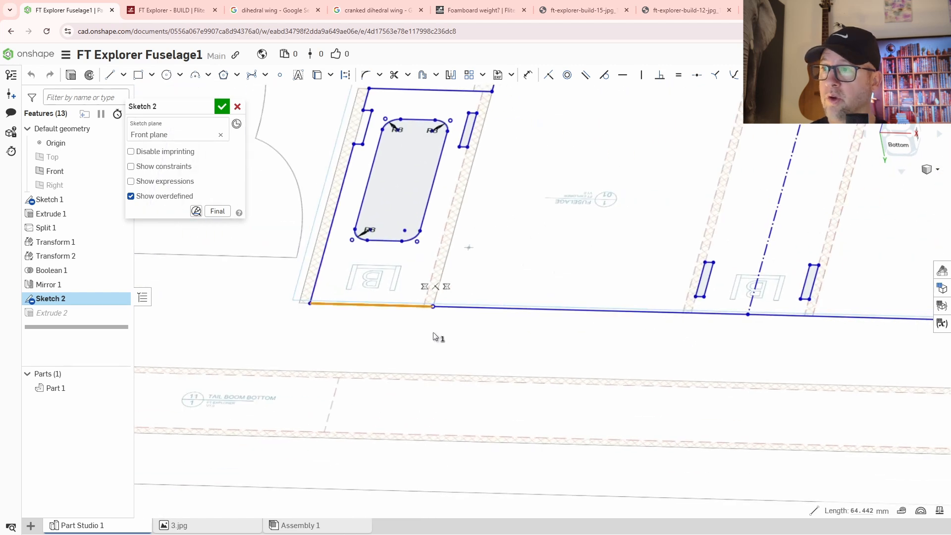
key("Delete")
left_click(475, 308)
key("Delete")
middle_click_drag(728, 356, 504, 334)
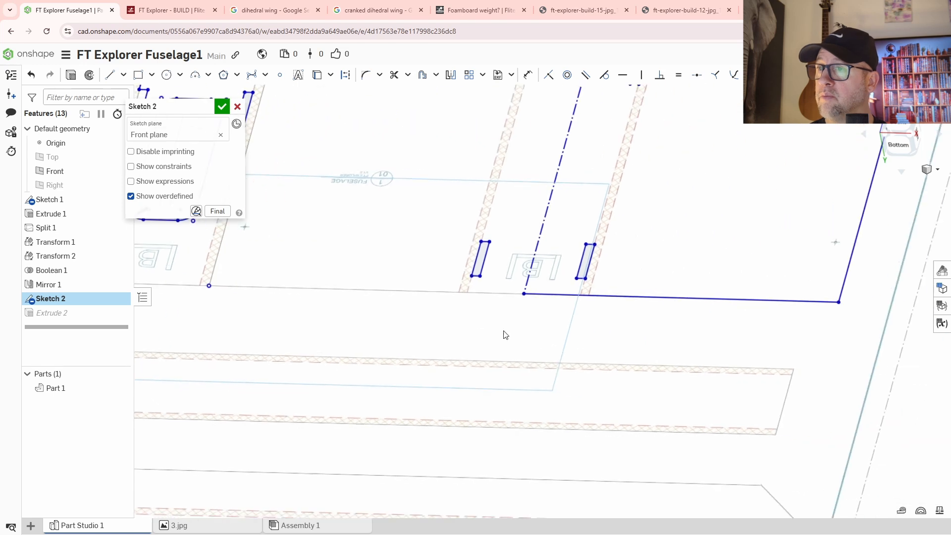
left_click(594, 296)
key("Delete")
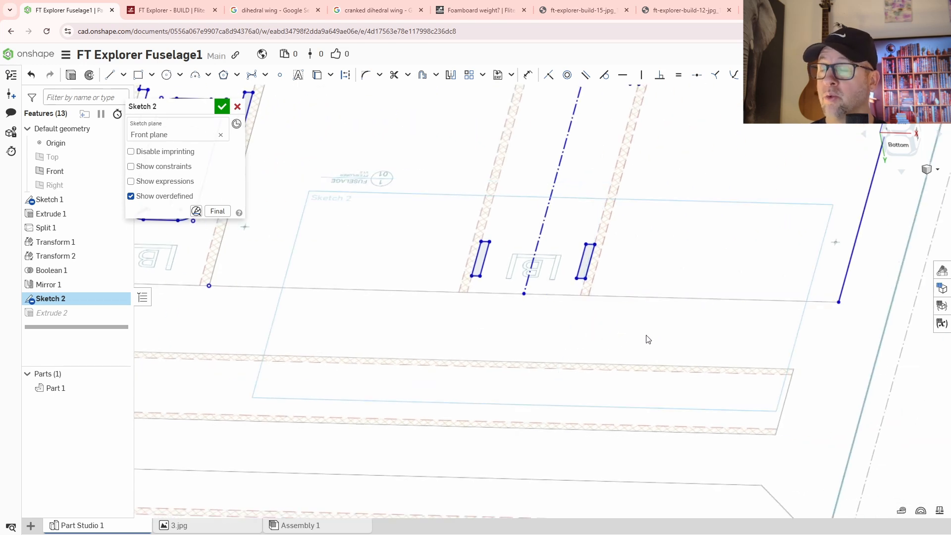
scroll(613, 335, "down", 2)
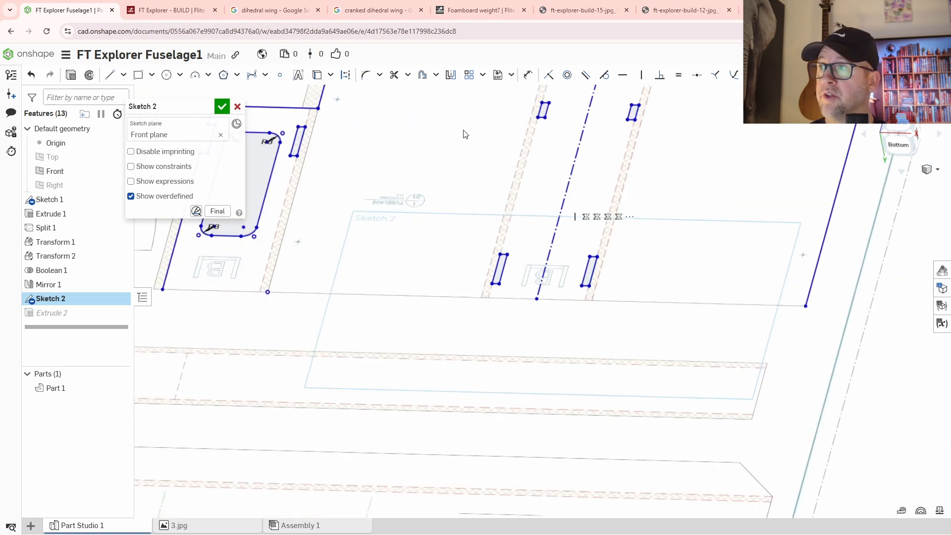
Step: Draw one continuous line along the panel's bottom edge between its two outer corners, and finish the sketch
left_click(110, 75)
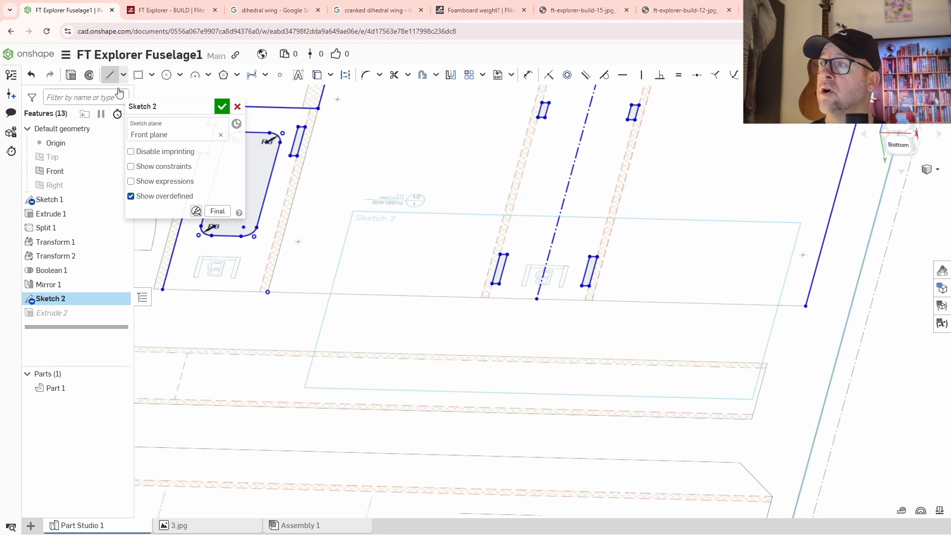
left_click_drag(162, 289, 805, 305)
right_click(666, 337)
left_click(679, 344)
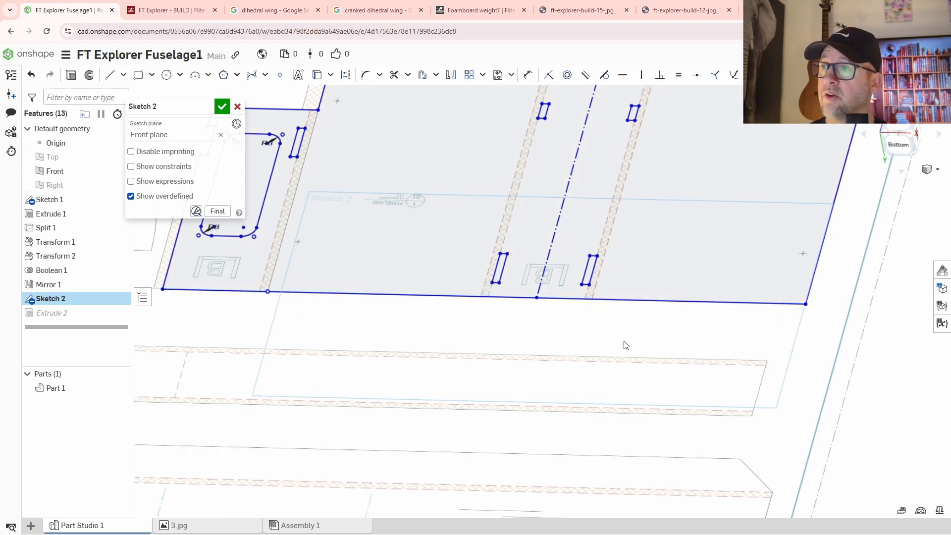
scroll(637, 390, "down", 5)
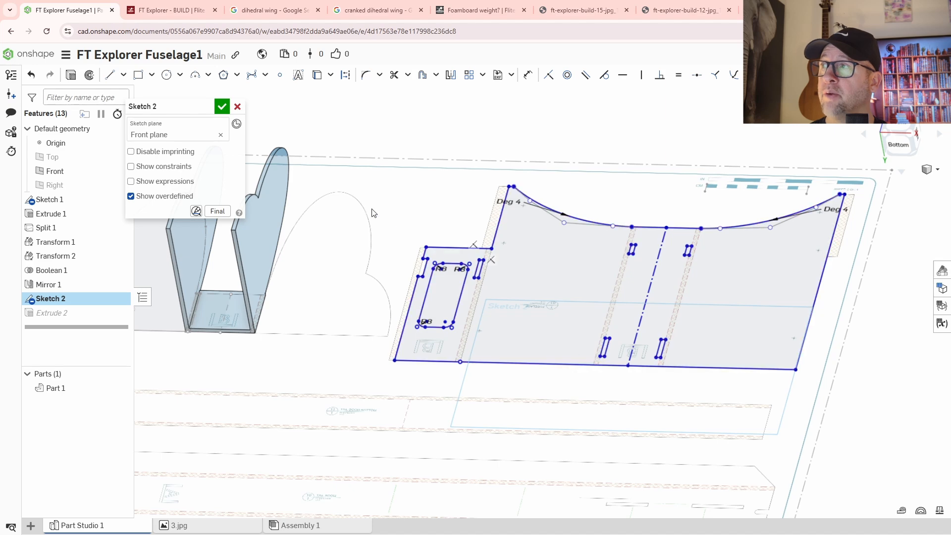
left_click(221, 108)
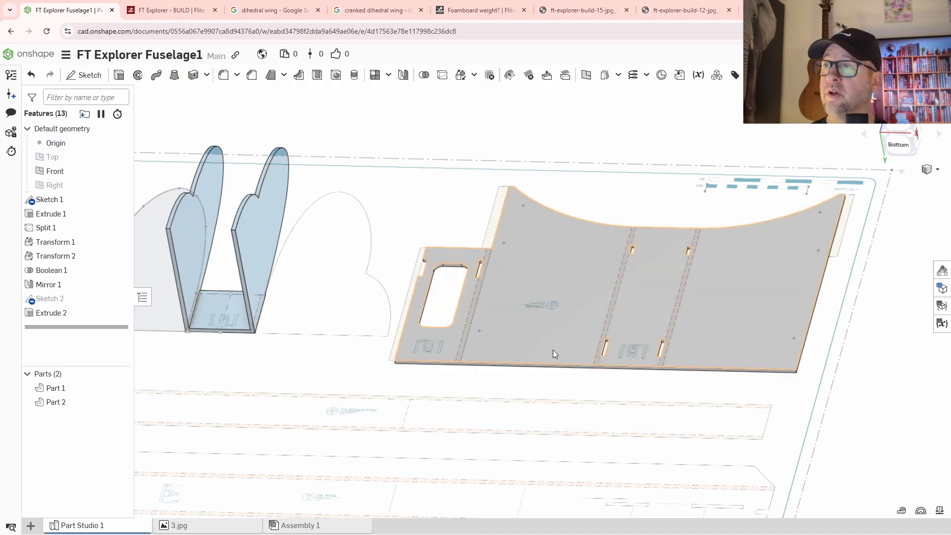
Step: Reopen Extrude 2 to inspect its faces and direction, and close it without changes
right_click_drag(583, 391, 571, 335)
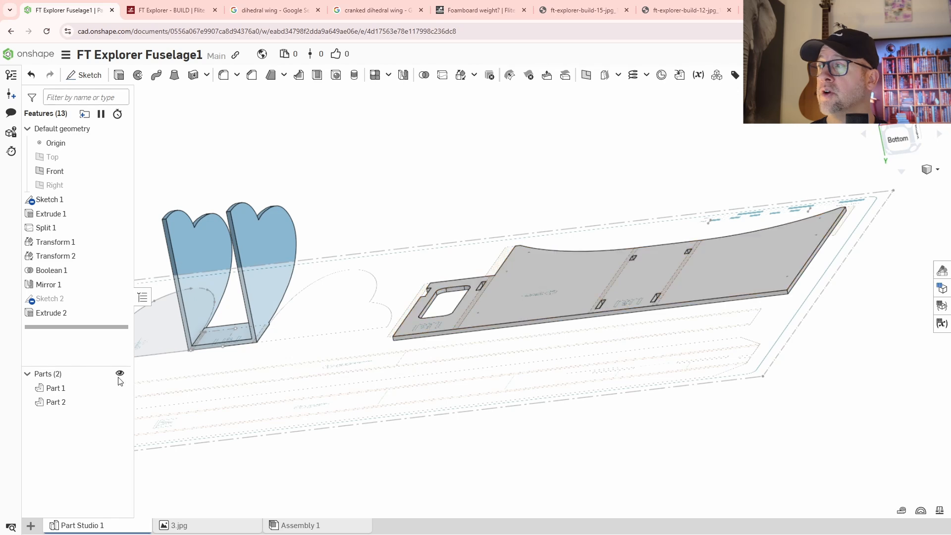
double_click(52, 313)
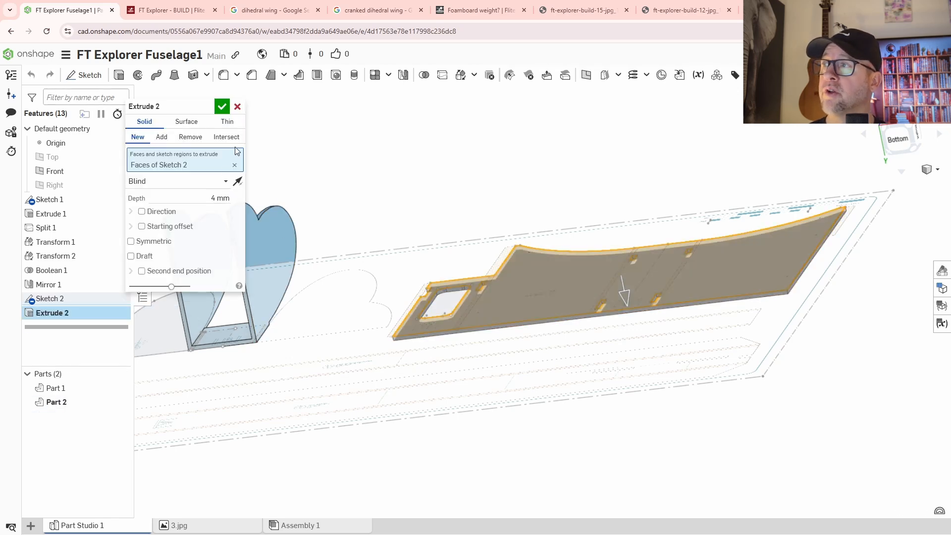
left_click(238, 108)
Step: Examine the extruded panel from several angles, checking the side strip, slot, tab cutouts and the fold strips around the centre section
mouse_move(613, 357)
right_mouse_down()
mouse_move(601, 372)
mouse_move(614, 376)
right_mouse_up()
mouse_move(677, 387)
right_mouse_down()
mouse_move(695, 404)
mouse_move(675, 406)
mouse_move(682, 399)
right_mouse_up()
scroll(466, 311, "up", 1)
scroll(465, 311, "up", 3)
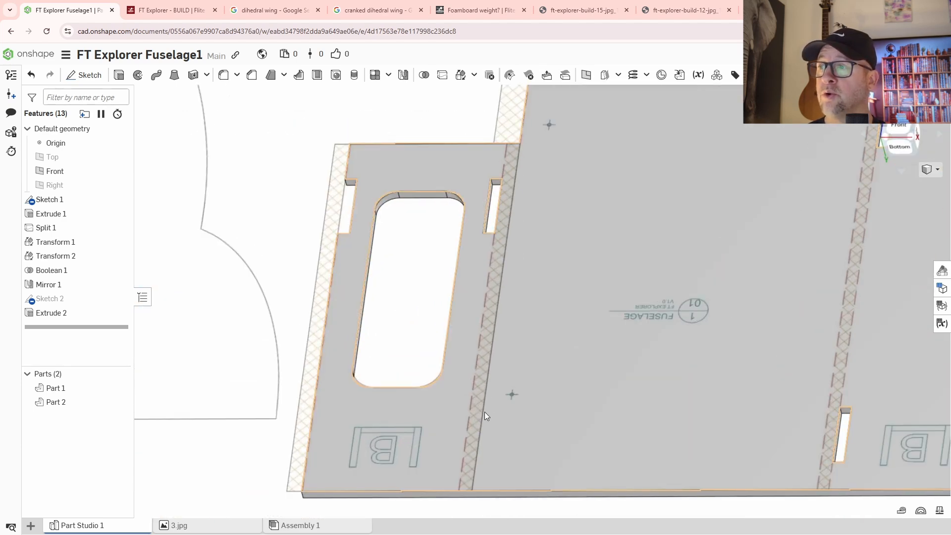
right_click_drag(484, 411, 513, 388)
middle_click_drag(712, 393, 471, 367)
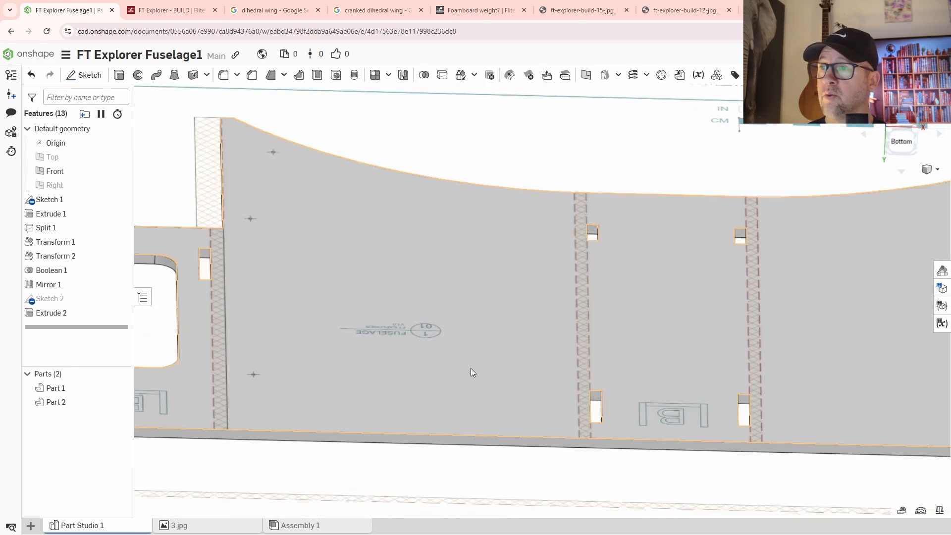
scroll(471, 368, "down", 3)
scroll(545, 307, "up", 5)
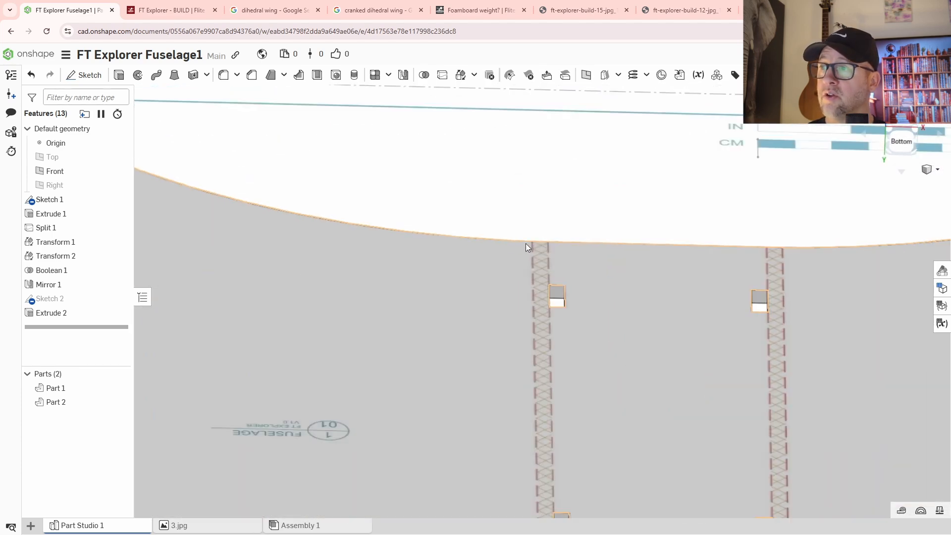
scroll(593, 365, "down", 3)
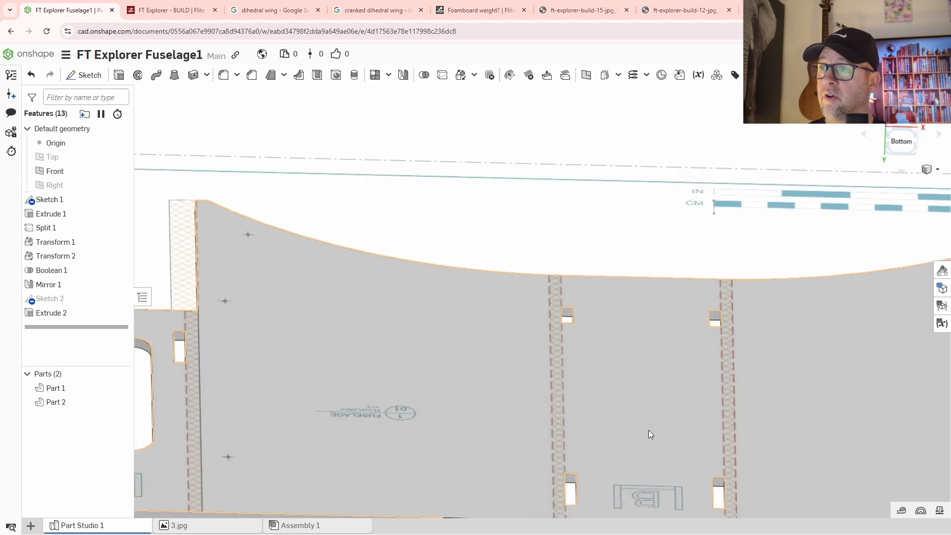
middle_click_drag(649, 433, 560, 338)
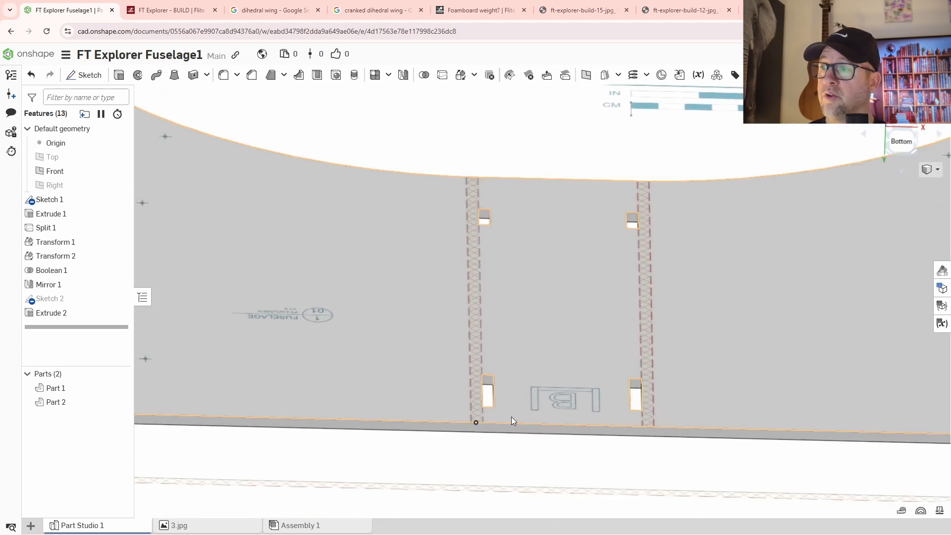
middle_click_drag(511, 417, 516, 376)
right_click_drag(560, 359, 518, 355)
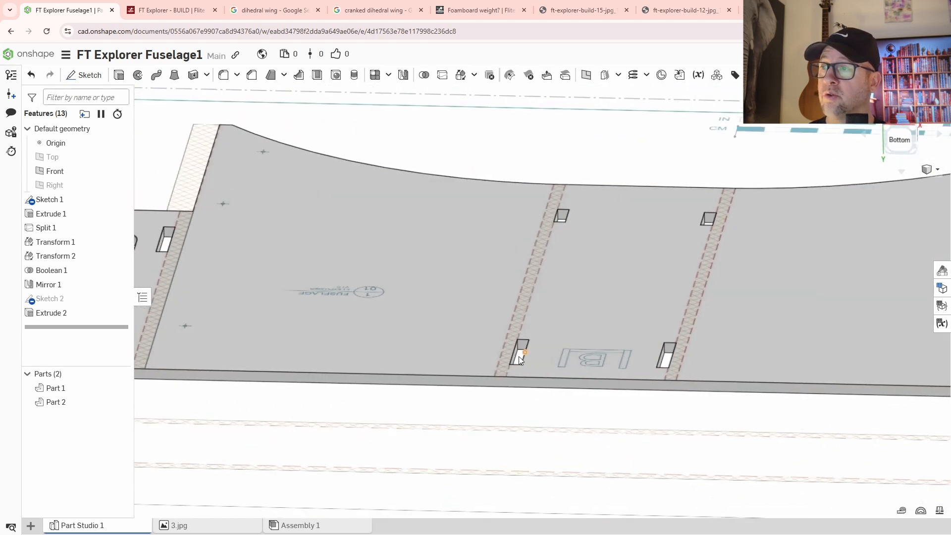
scroll(514, 349, "up", 3)
middle_click_drag(655, 379, 450, 357)
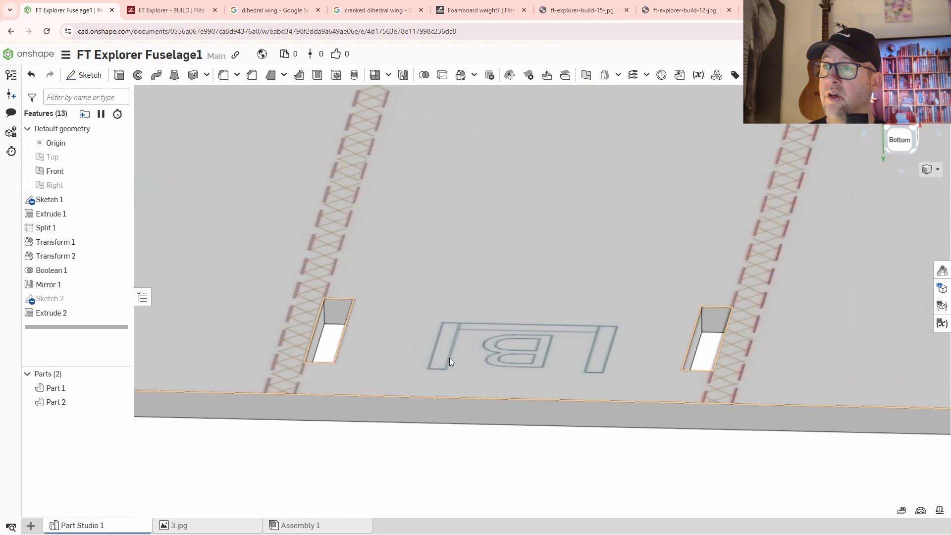
scroll(450, 357, "down", 1)
right_click_drag(641, 367, 652, 358)
scroll(611, 364, "down", 3)
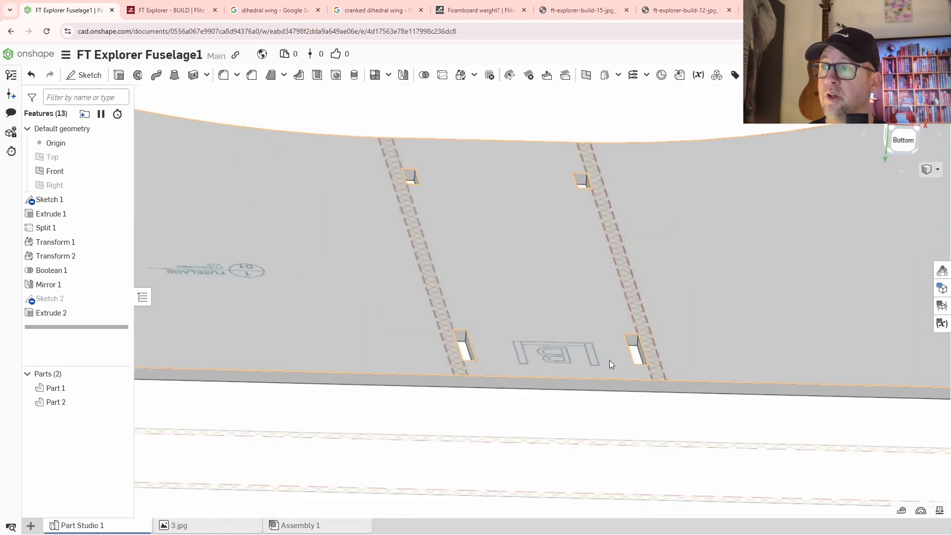
middle_click_drag(556, 378, 601, 376)
right_click_drag(607, 376, 599, 389)
scroll(592, 387, "down", 2)
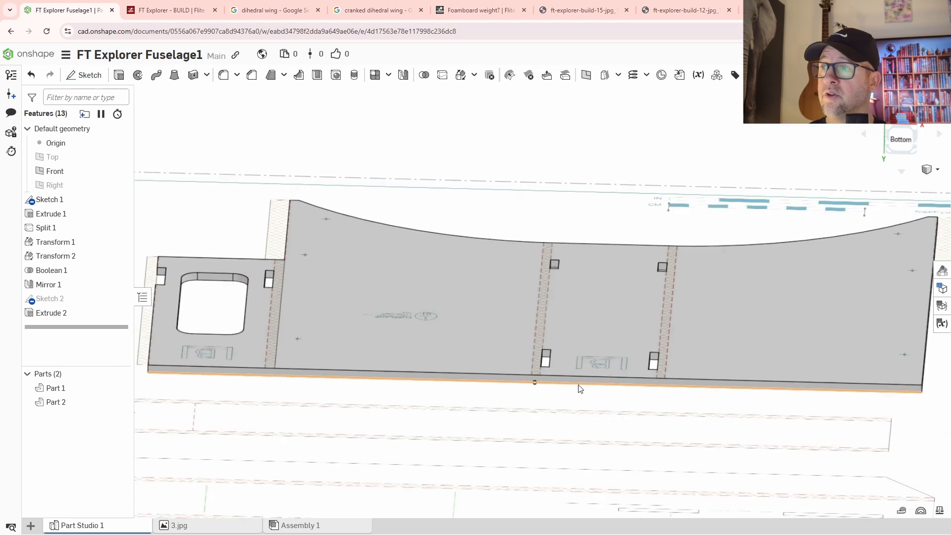
scroll(547, 385, "up", 3)
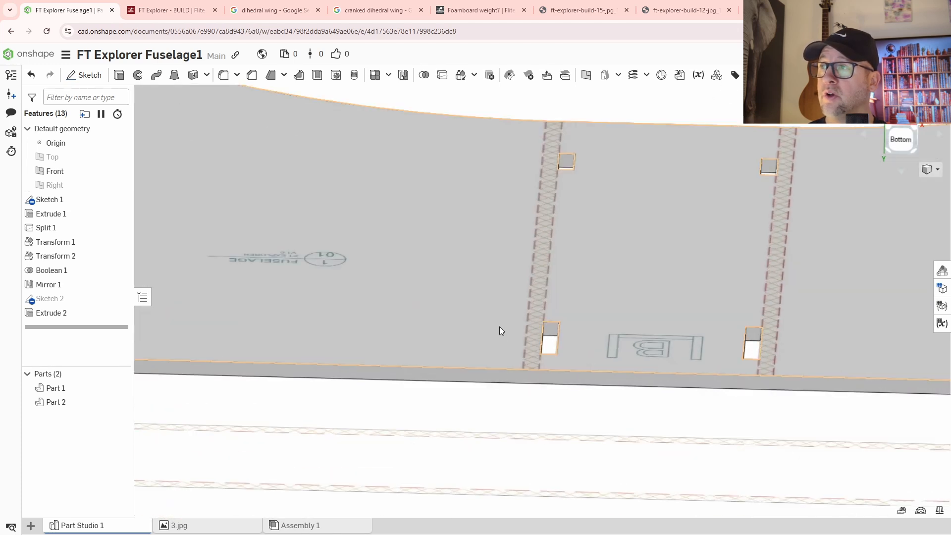
scroll(462, 258, "down", 2)
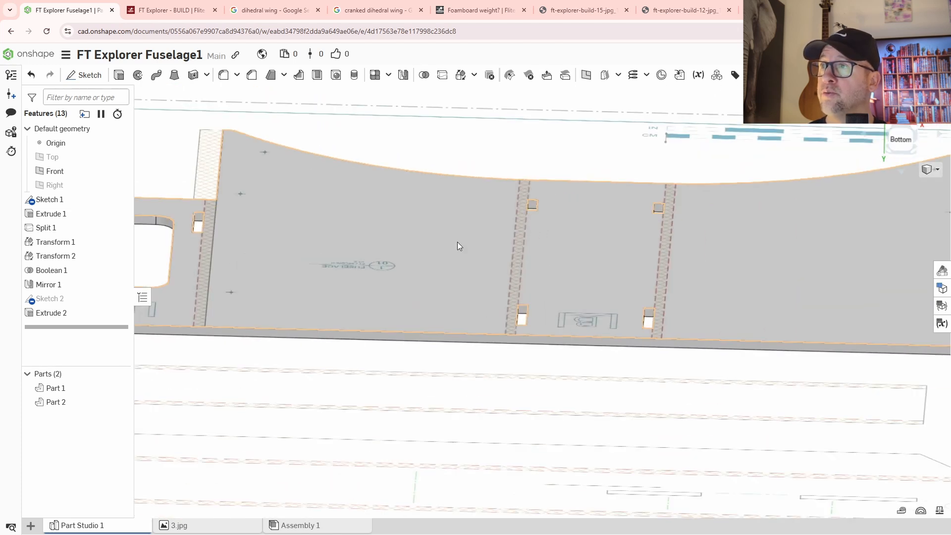
Step: Split Part 2 with the side wall of the centre section's lower-left tab cutout that lies along the fold strip, keeping both sides
left_click(442, 75)
left_click(450, 216)
scroll(580, 285, "up", 2)
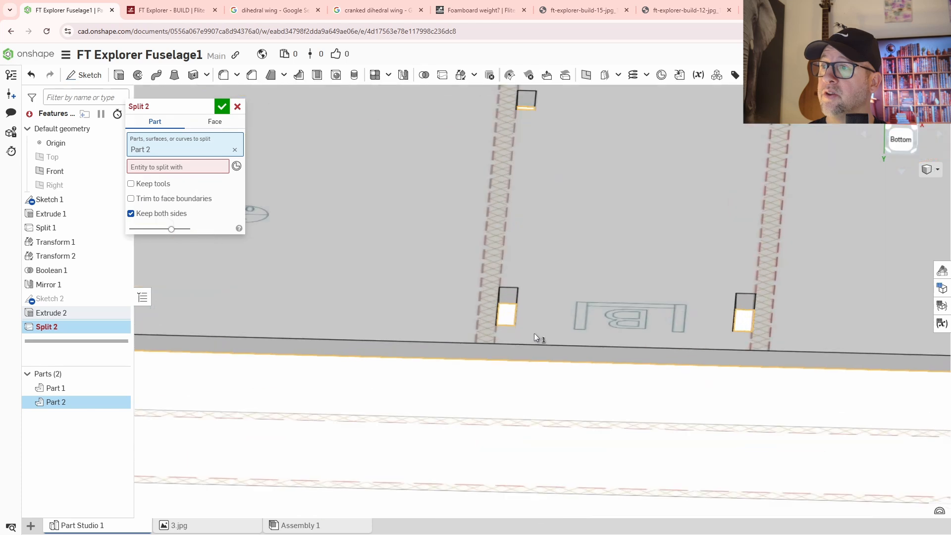
right_click_drag(540, 335, 526, 329)
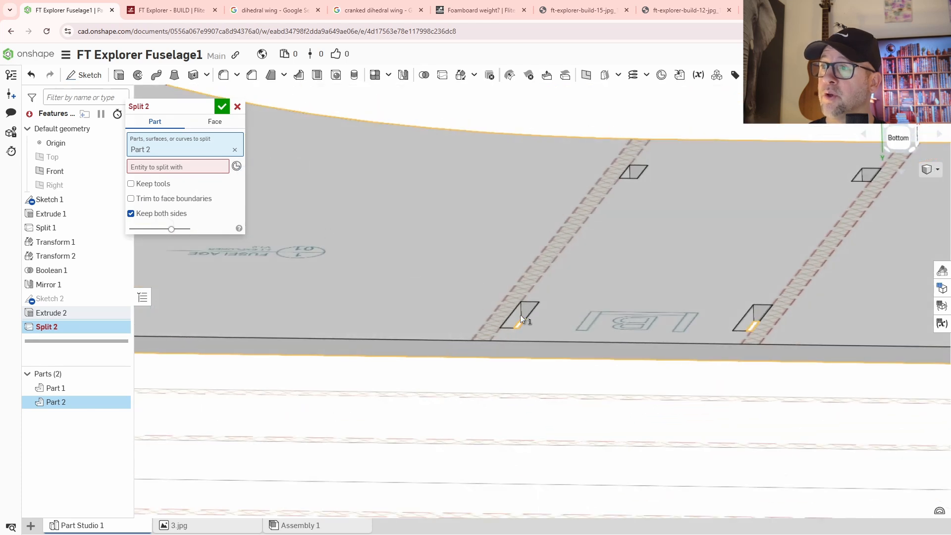
left_click(158, 167)
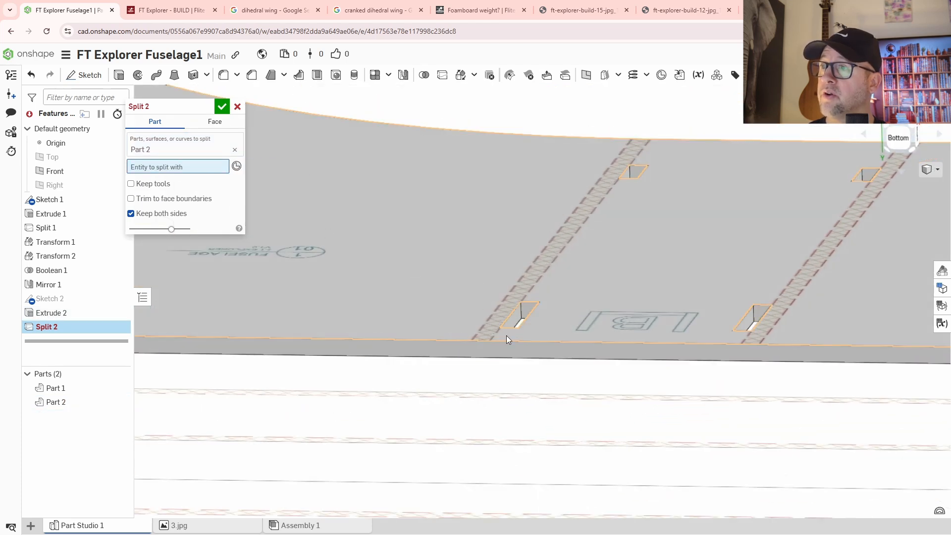
left_click(510, 318)
scroll(507, 358, "down", 3)
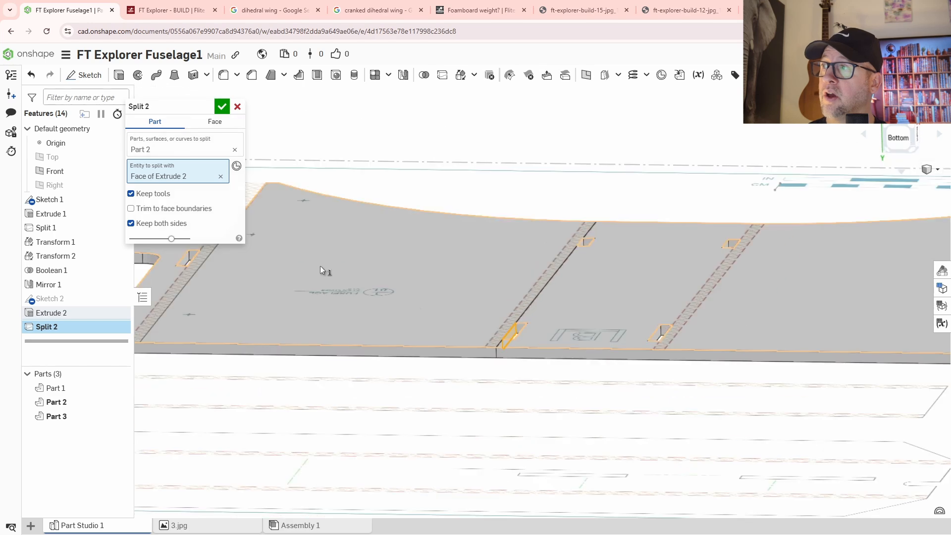
left_click(222, 110)
right_click_drag(531, 361, 550, 364)
left_click(554, 306)
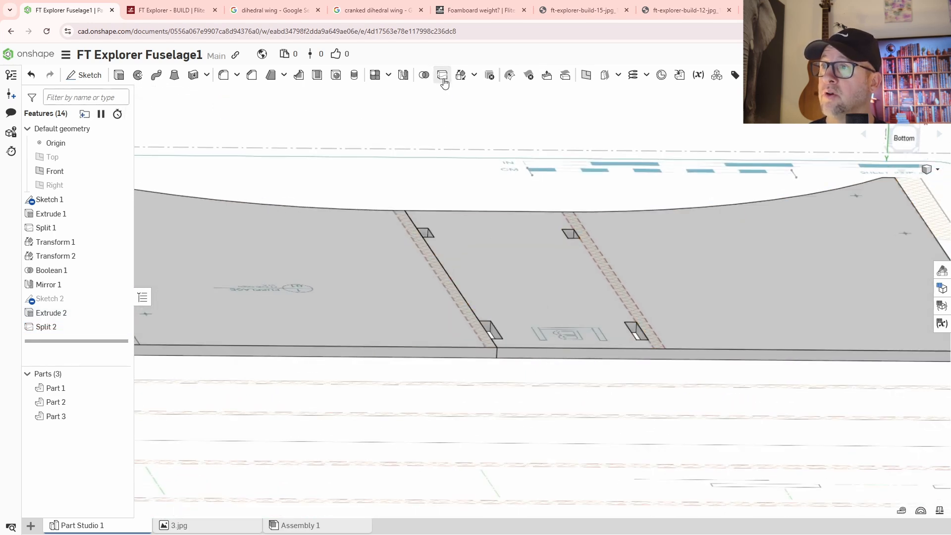
Step: Split Part 2 again with the side wall of the centre section's lower-right tab cutout that lies along the fold strip, keeping both sides
left_click(442, 75)
left_click(226, 171)
scroll(642, 346, "up", 5)
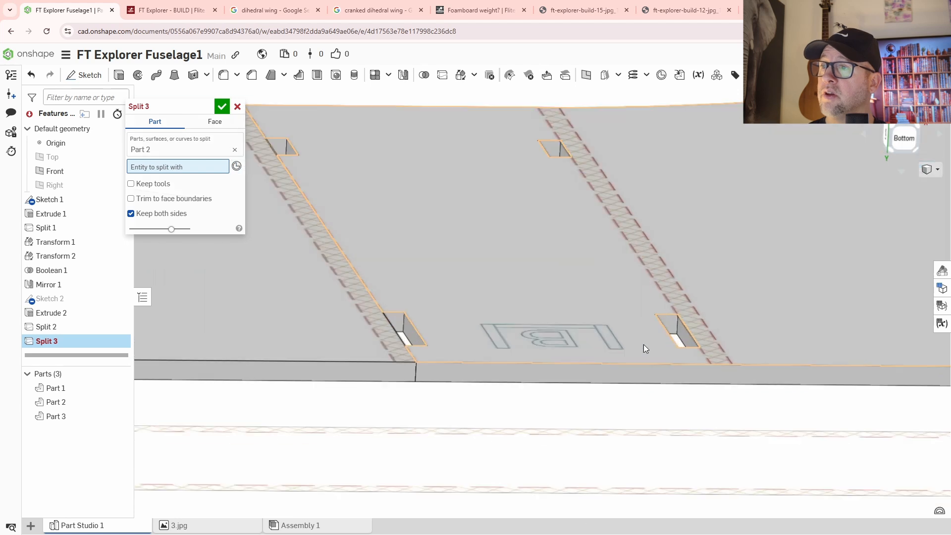
left_click(694, 337)
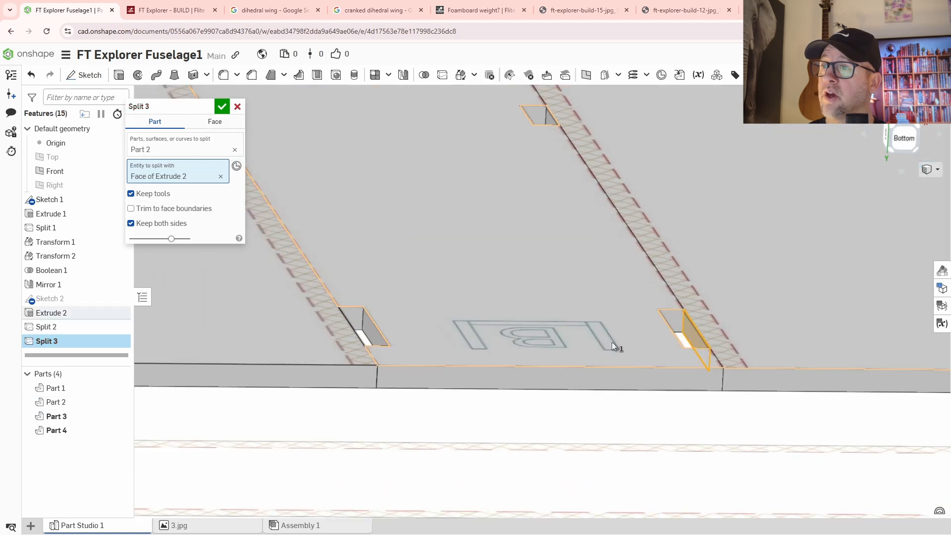
left_click(221, 107)
scroll(395, 284, "down", 5)
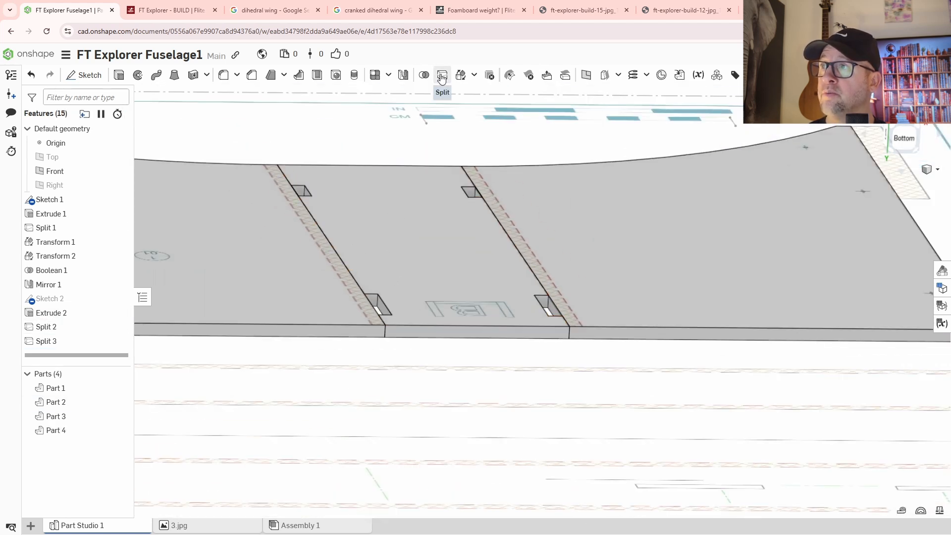
Step: Rotate the left side section, Part 2, by -90 degrees about its split edge along the centre section
left_click(460, 75)
left_click(275, 246)
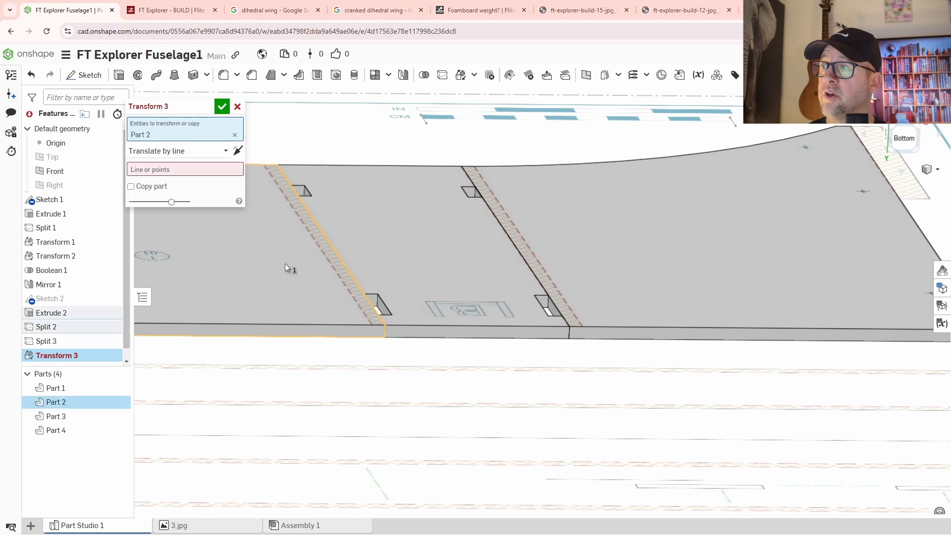
right_click_drag(400, 352, 397, 340)
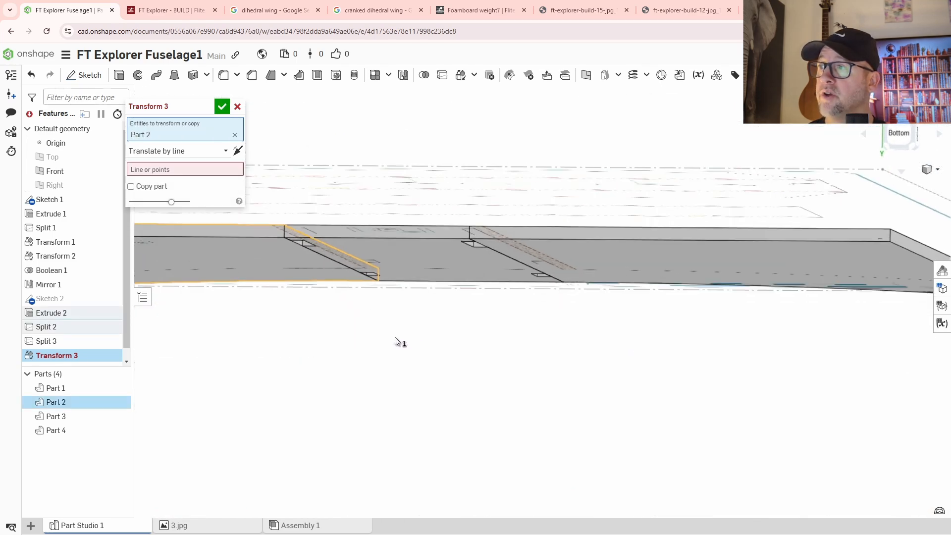
left_click(155, 151)
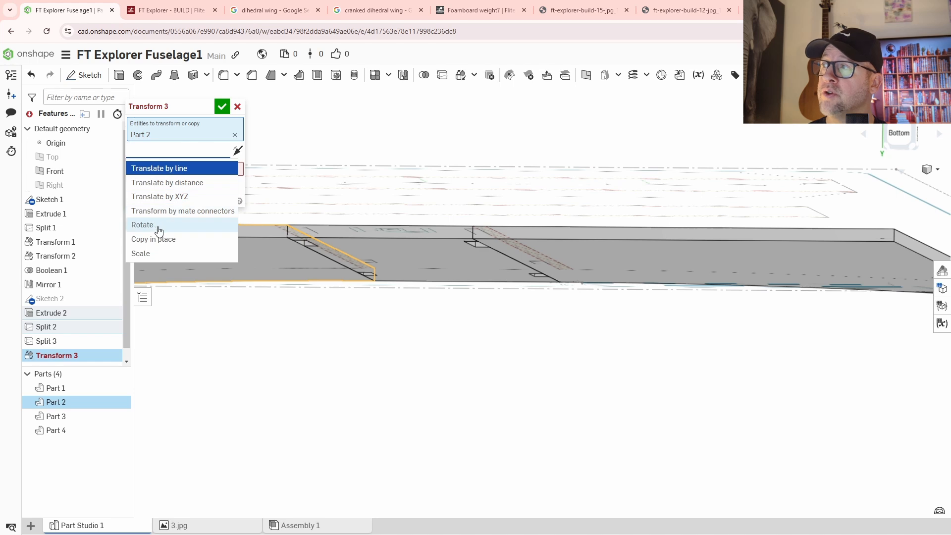
left_click(158, 231)
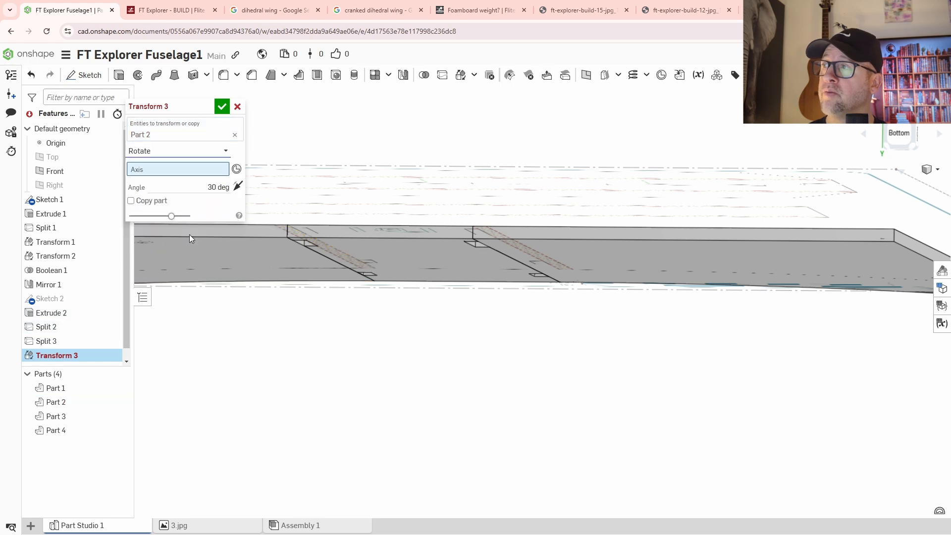
left_click(334, 262)
left_click(202, 198)
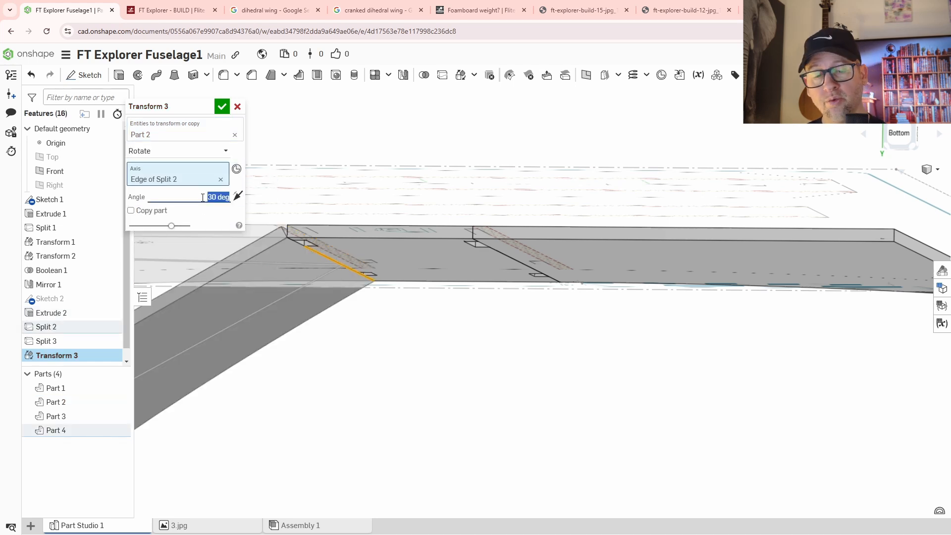
key("Return")
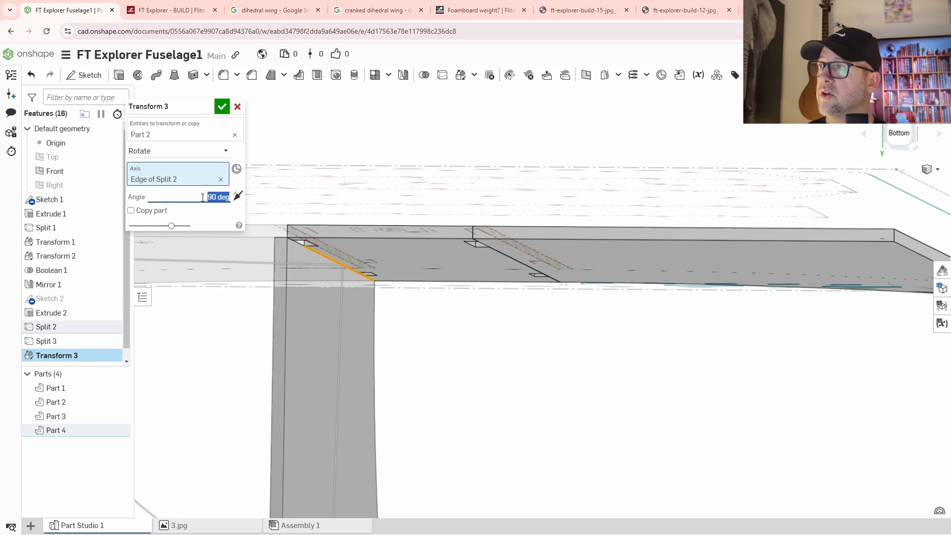
key("Return")
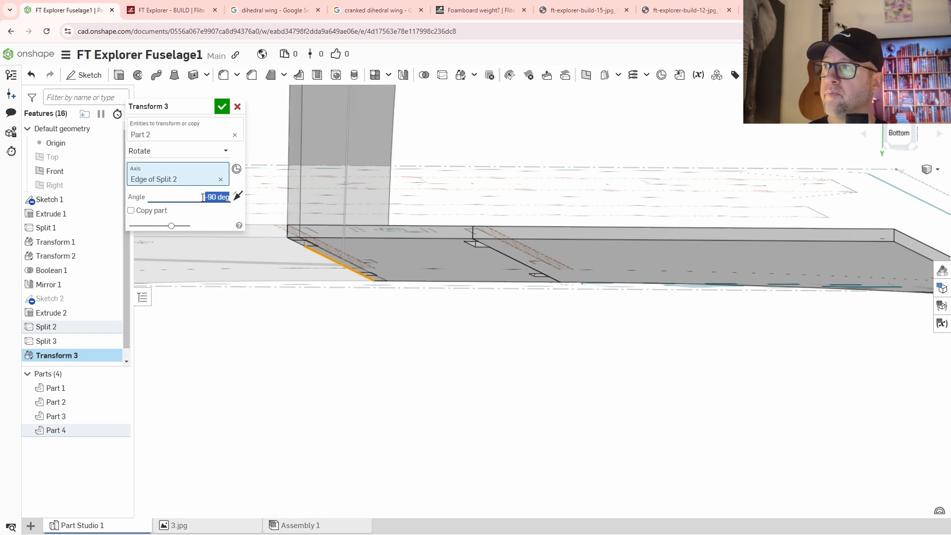
left_click(222, 107)
Step: Rotate the right side section, Part 3, by 90 degrees about the split edge it shares with the centre section
right_click_drag(353, 318, 355, 330)
scroll(355, 333, "up", 5)
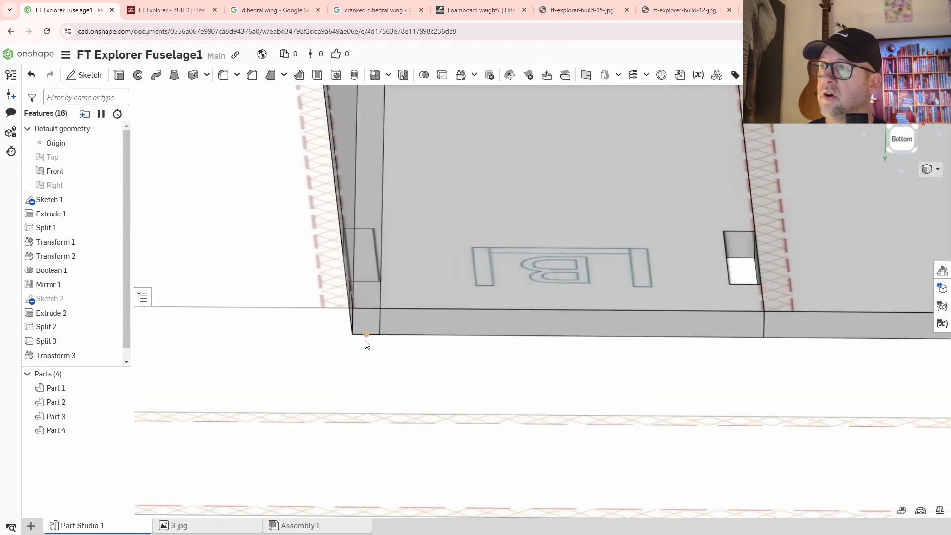
mouse_move(366, 344)
right_mouse_down()
mouse_move(373, 334)
mouse_move(369, 341)
right_mouse_up()
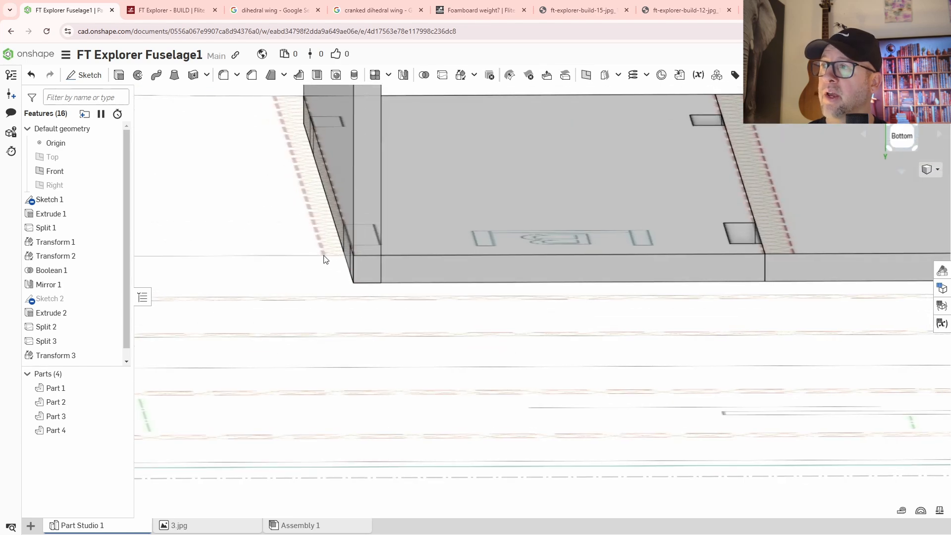
right_click_drag(423, 315, 573, 331)
middle_click_drag(573, 331, 460, 335)
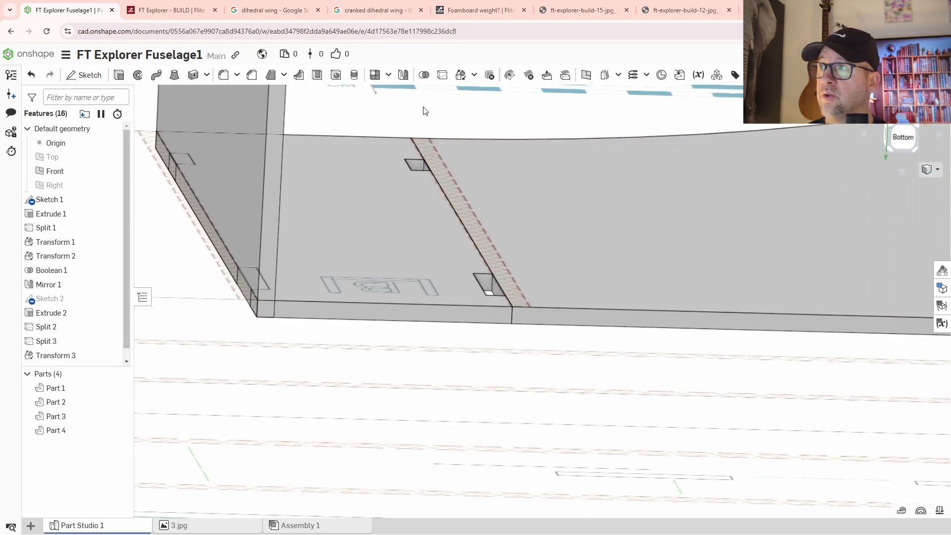
left_click(460, 75)
left_click(542, 232)
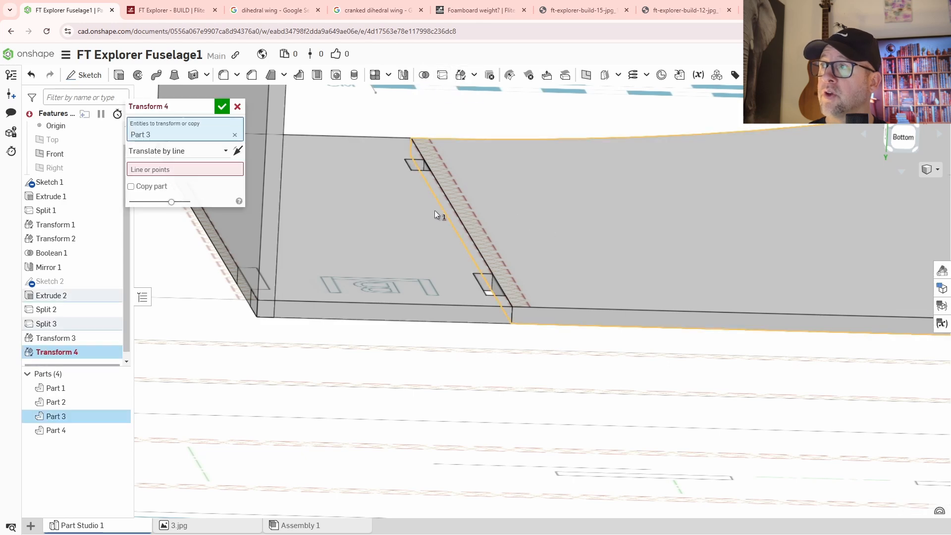
left_click(184, 157)
left_click(174, 225)
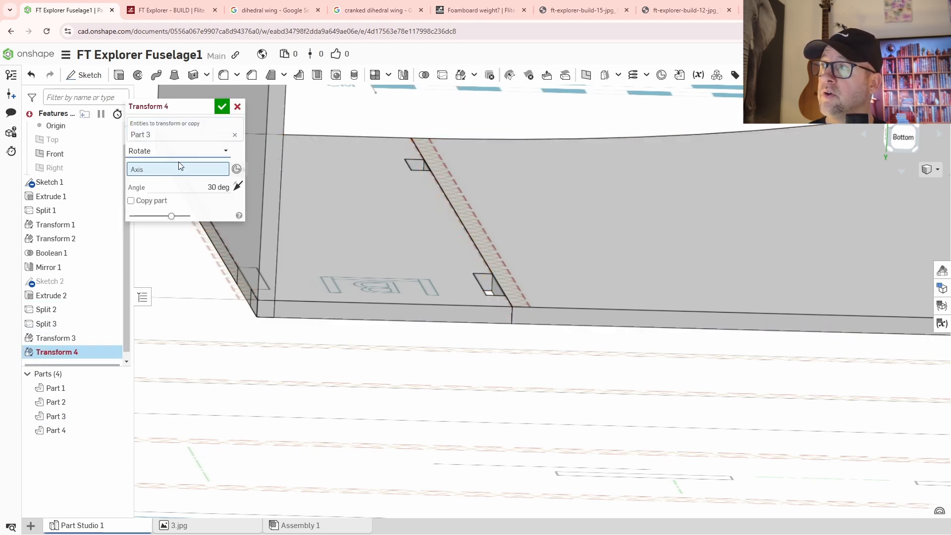
right_click_drag(372, 270, 468, 300)
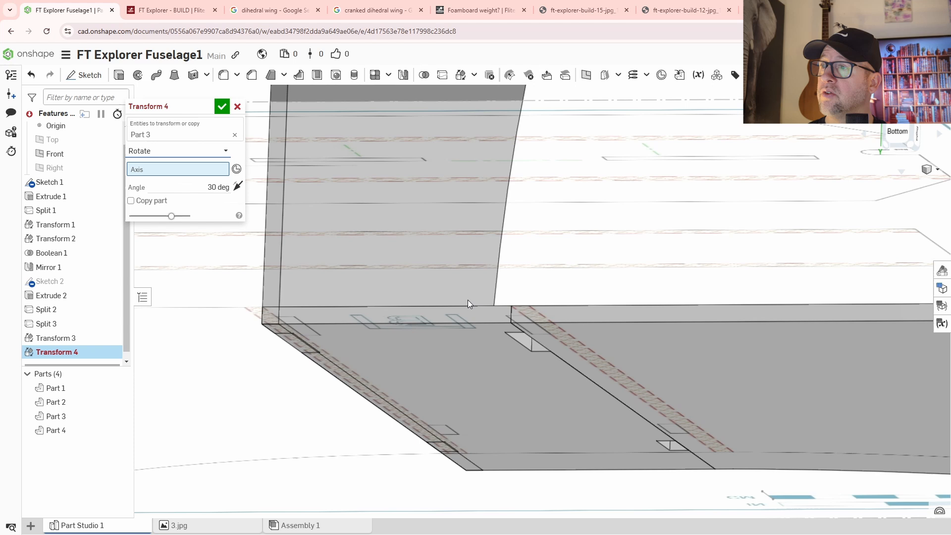
left_click(569, 361)
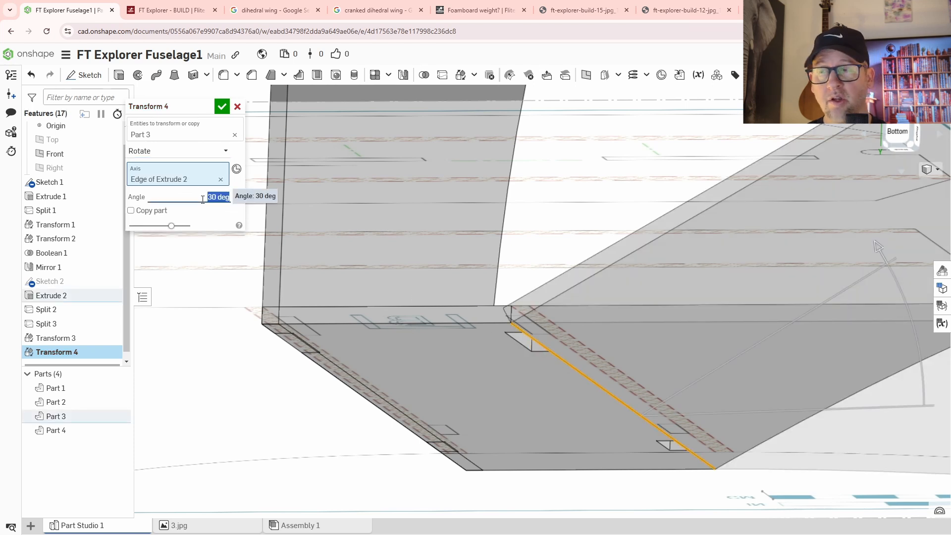
type("90")
key("Return")
scroll(373, 250, "down", 4)
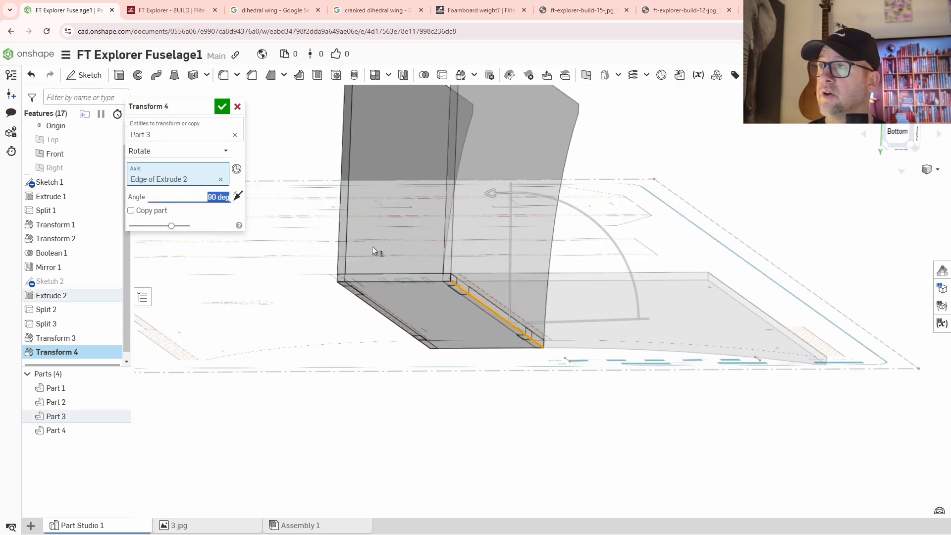
left_click(222, 107)
Step: Measure the large outer face of the upright left side section
right_click_drag(424, 309, 466, 350)
scroll(466, 351, "up", 6)
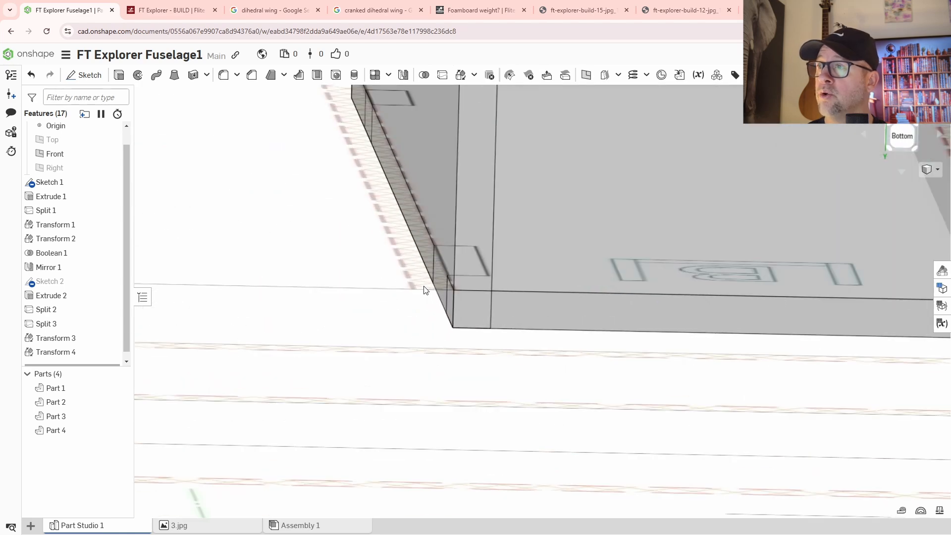
left_click(901, 510)
left_click(448, 225)
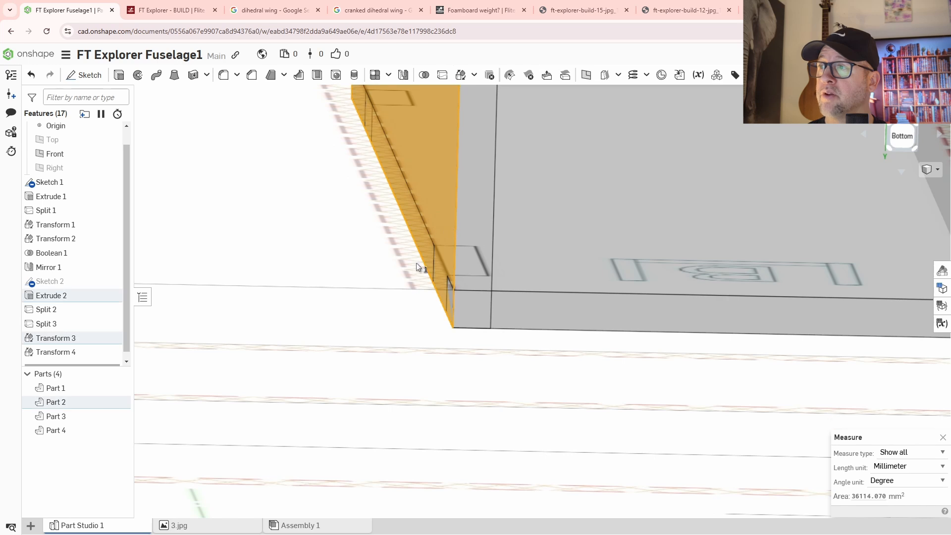
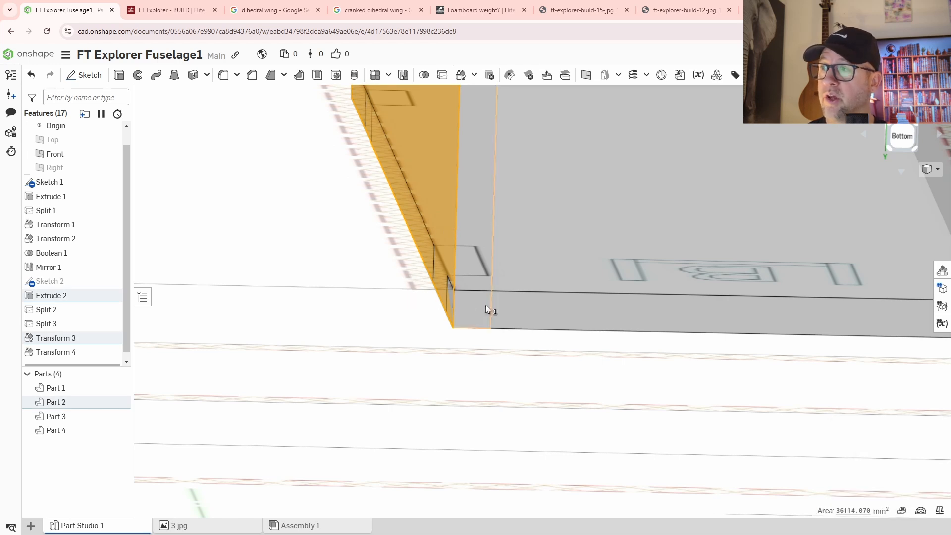
Step: Examine the folded left corner where the upright side meets the centre section, comparing it with the fold strip and tab cutouts
middle_click_drag(557, 327, 596, 345)
scroll(597, 345, "down", 2)
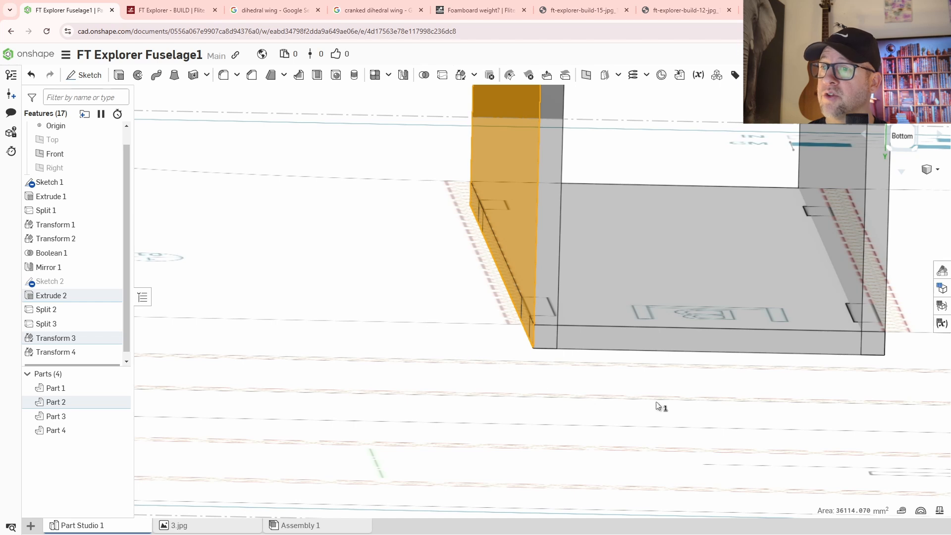
right_click(510, 362)
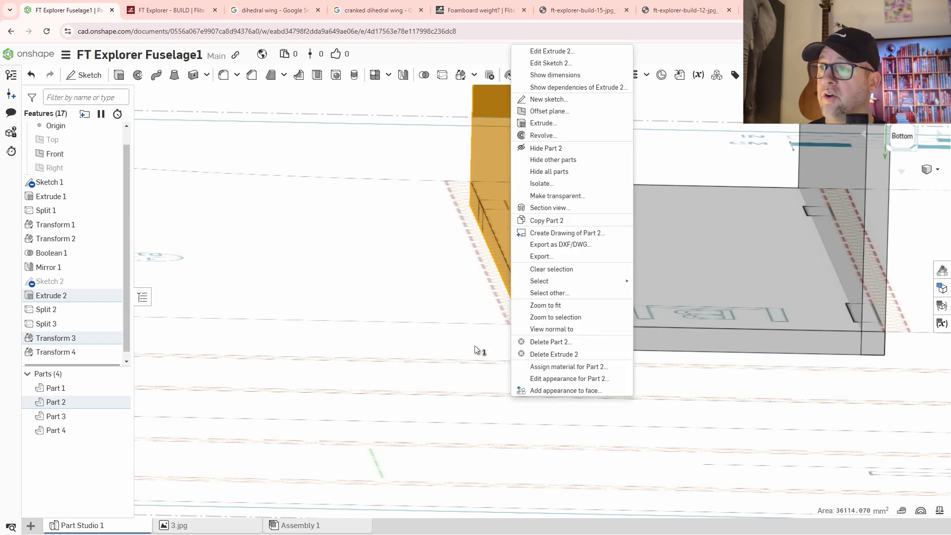
left_click(478, 347)
right_click(475, 344)
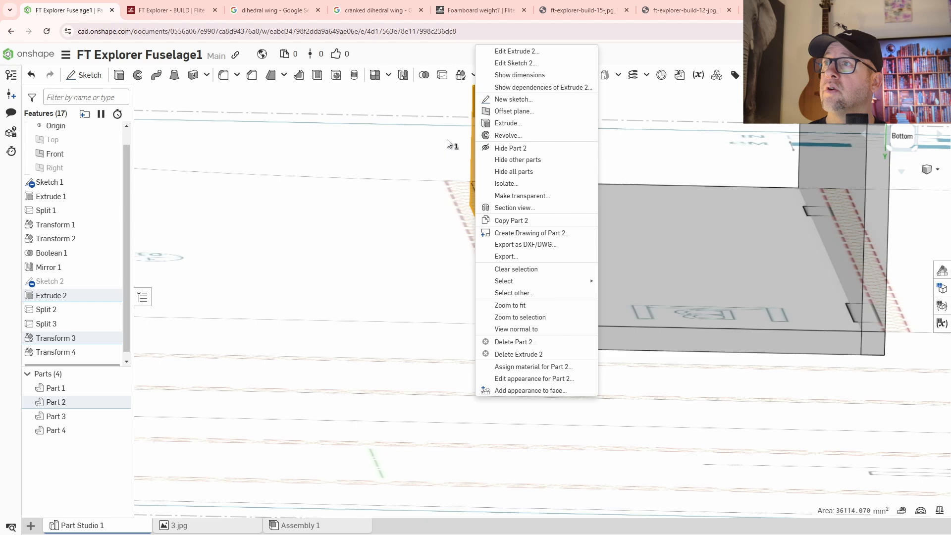
left_click(443, 201)
scroll(510, 305, "down", 3)
middle_click_drag(560, 224, 558, 247)
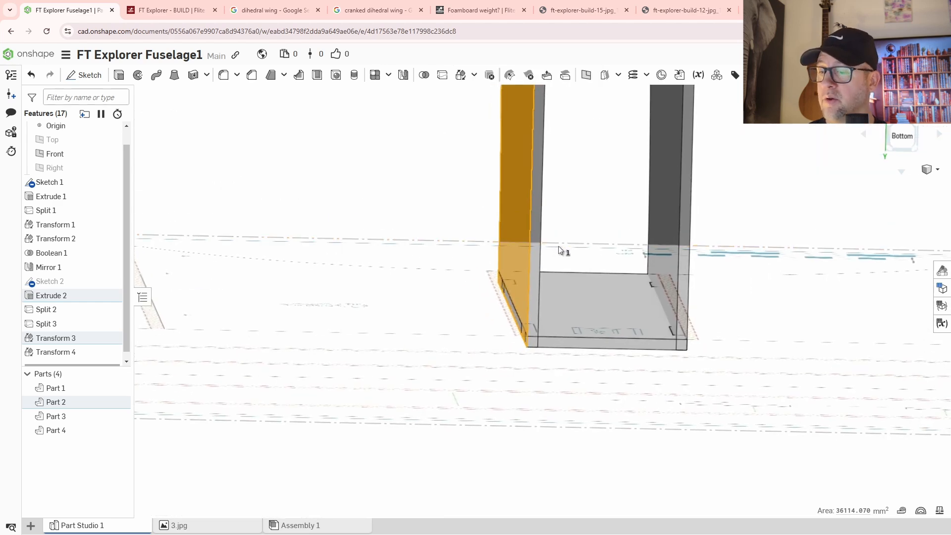
left_click(474, 312)
scroll(519, 344, "up", 5)
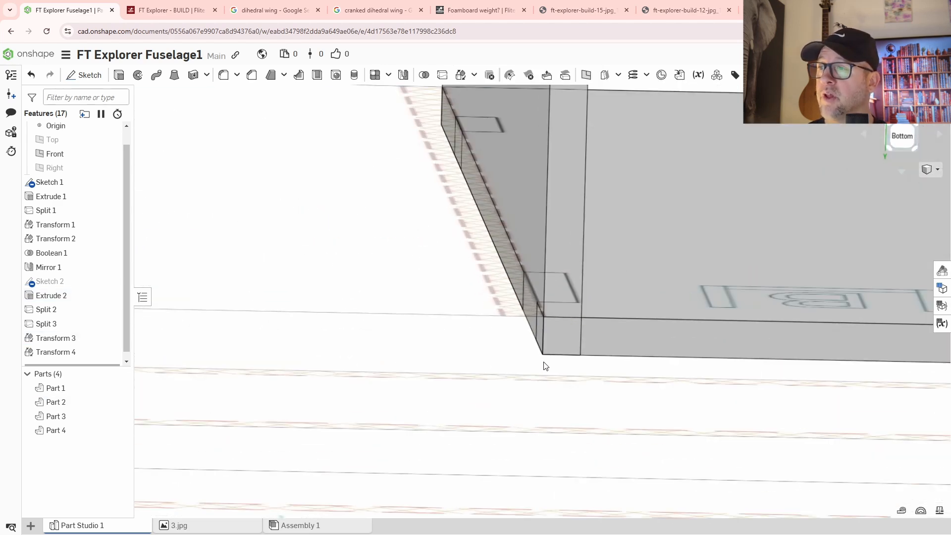
scroll(494, 296, "down", 4)
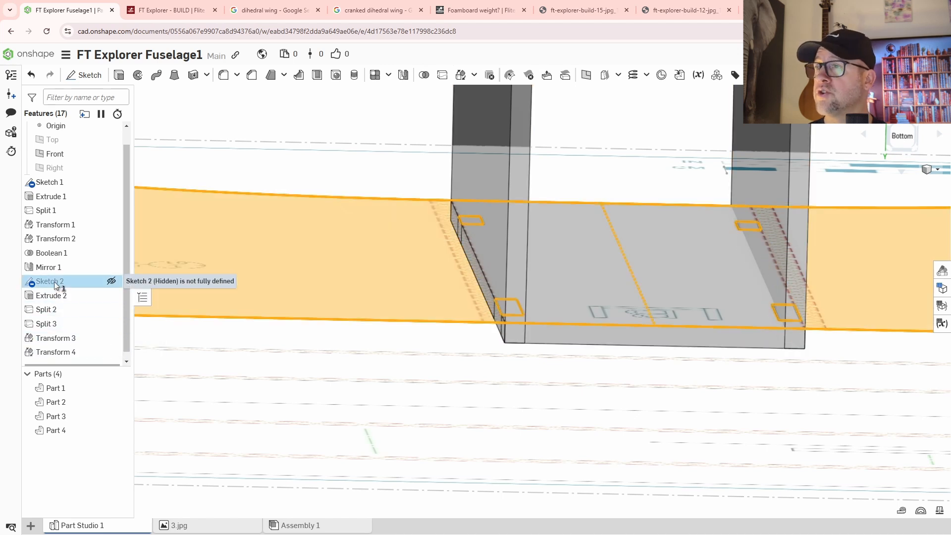
Step: Reopen Sketch 2 and add a construction line about 196 mm long along the left fold strip's outer edge, between the panel's top and bottom edges
double_click(55, 282)
right_click_drag(403, 280, 415, 284)
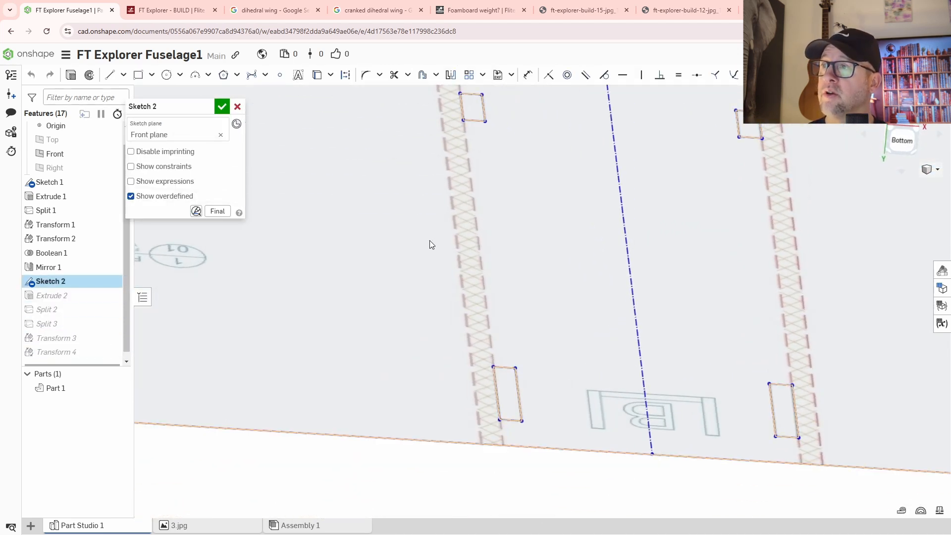
mouse_move(429, 240)
middle_mouse_down()
mouse_move(389, 324)
mouse_move(407, 236)
mouse_move(406, 328)
middle_mouse_up()
key("ctrl+a")
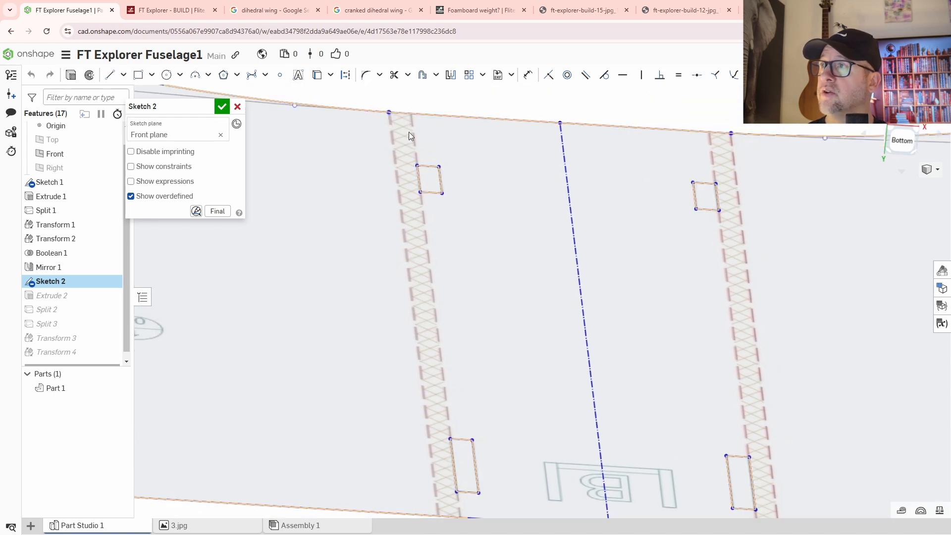
left_click(114, 76)
left_click(390, 115)
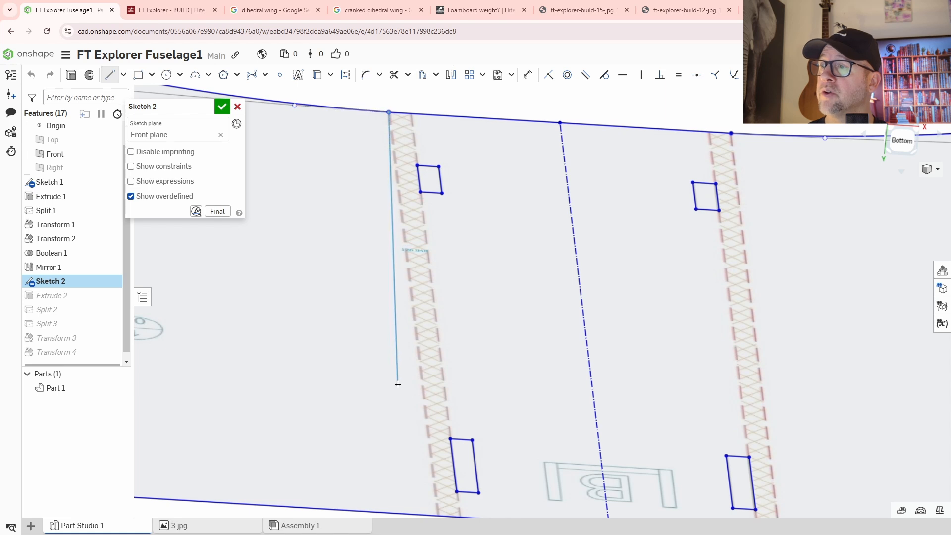
scroll(430, 391, "up", 4)
left_click(434, 401)
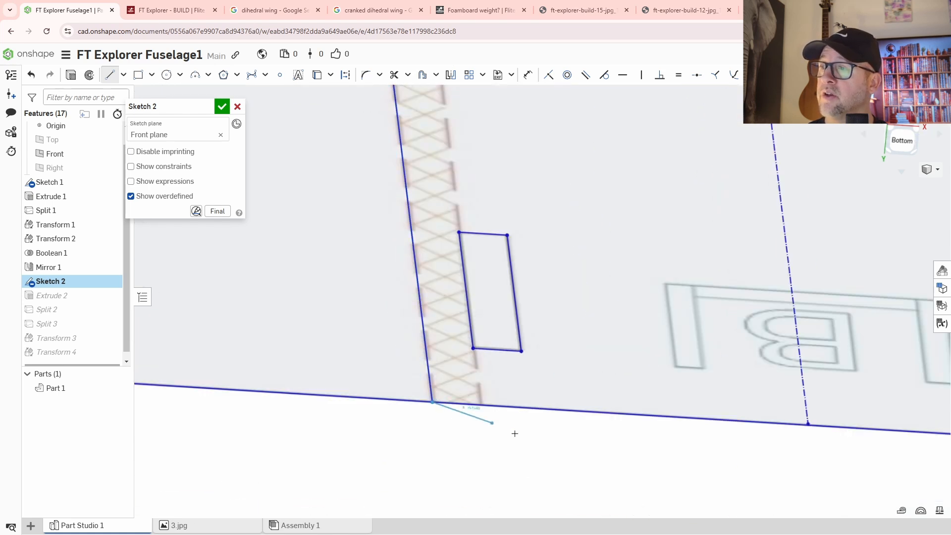
right_click(498, 435)
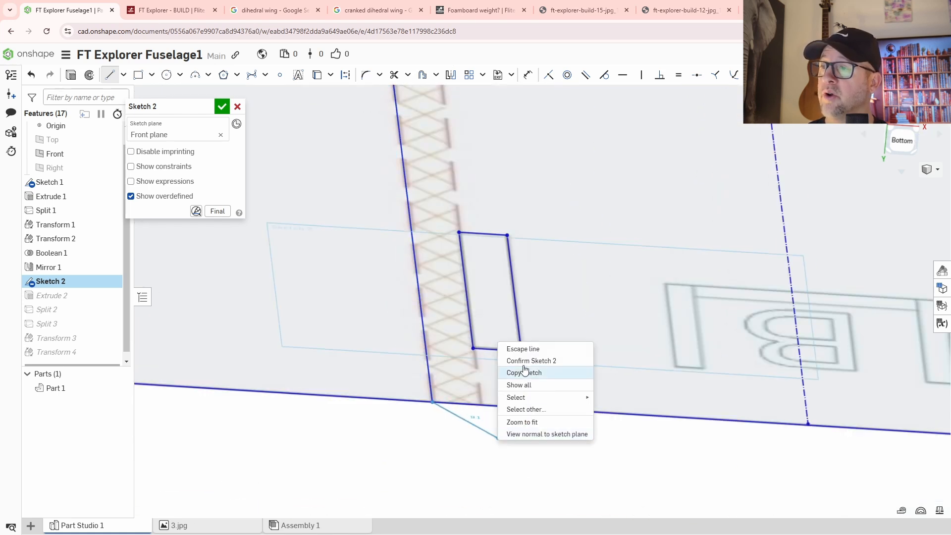
left_click(510, 347)
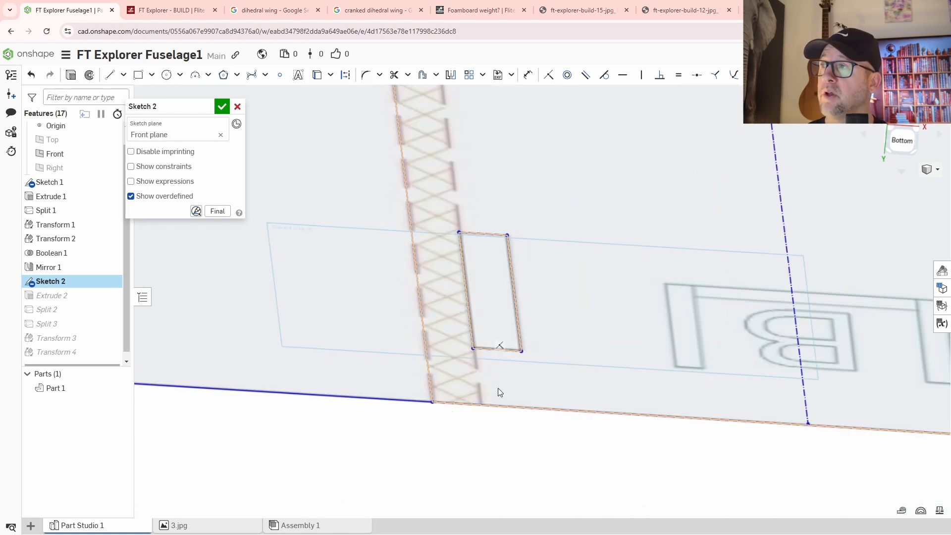
left_click(408, 207)
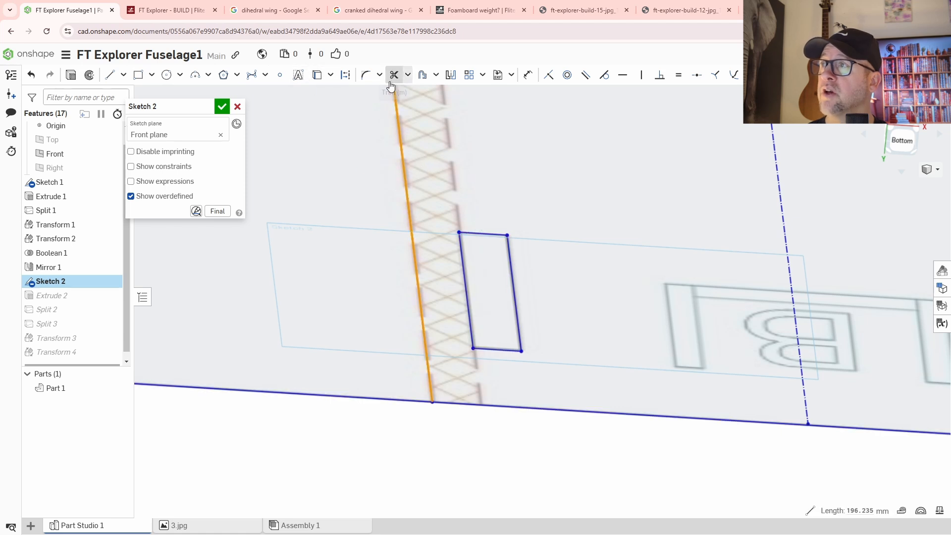
left_click(345, 74)
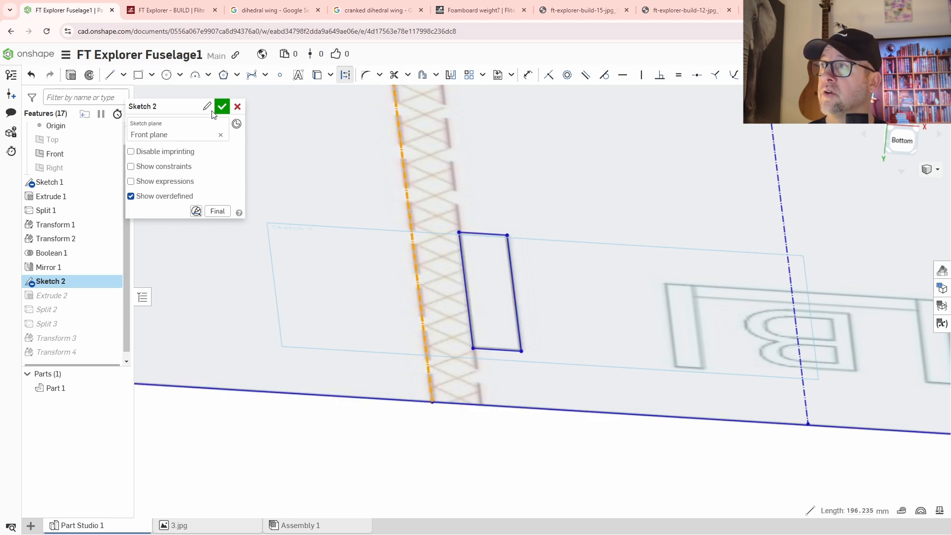
Step: Accept the Sketch 2 changes and measure the distance from the new construction line to the large face of the upright left side
left_click(222, 106)
scroll(351, 293, "down", 3)
scroll(393, 365, "up", 1)
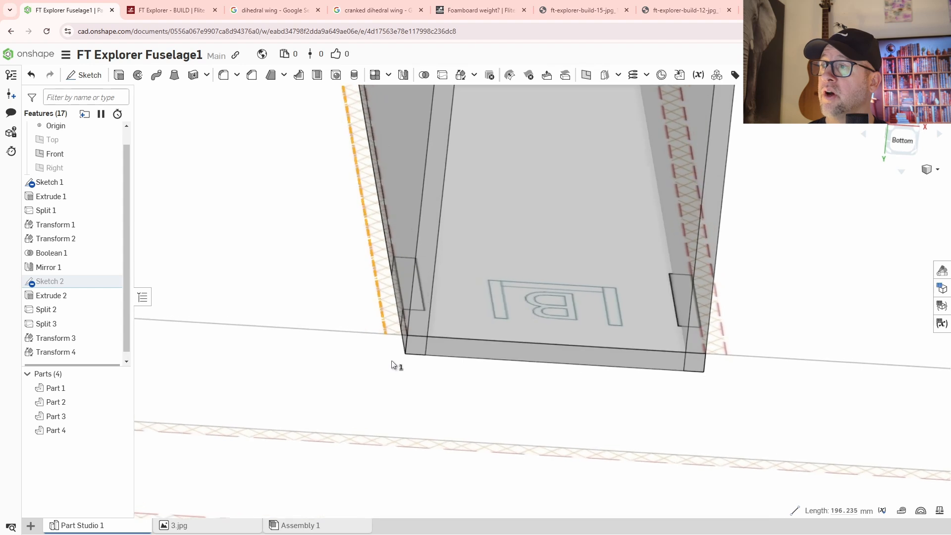
left_click(832, 510)
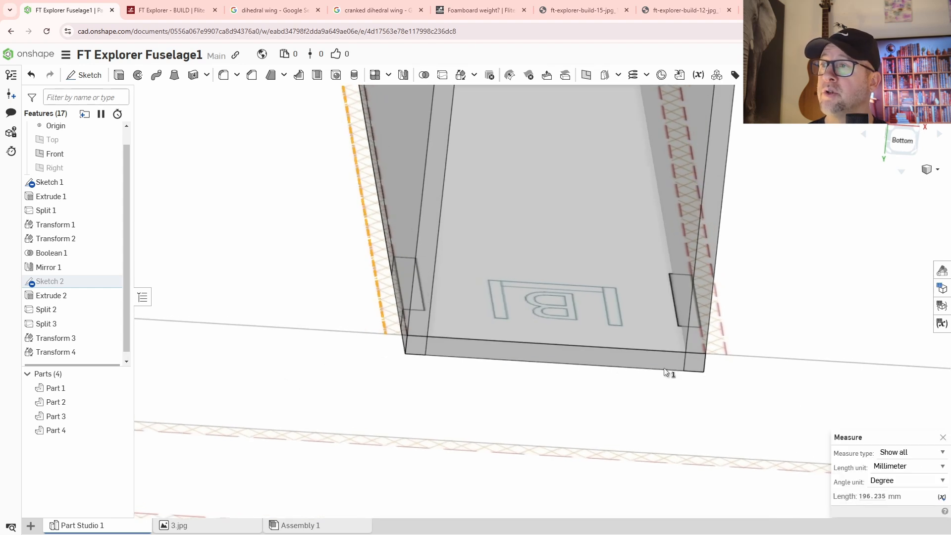
left_click(390, 195)
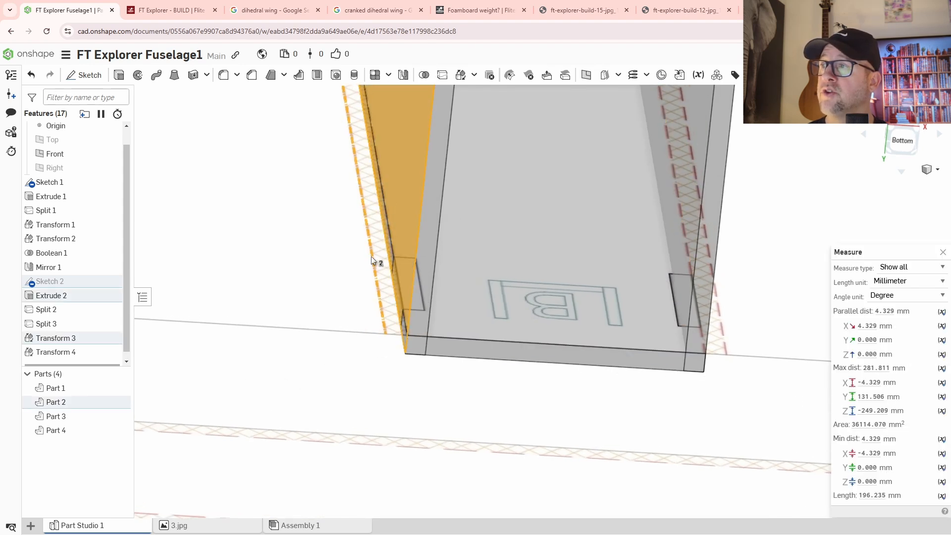
left_click(370, 257)
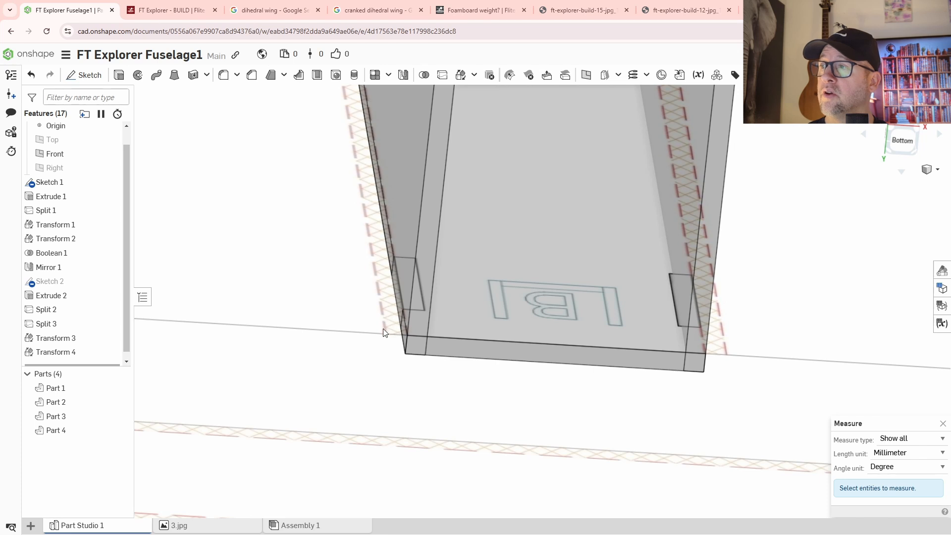
key("Escape")
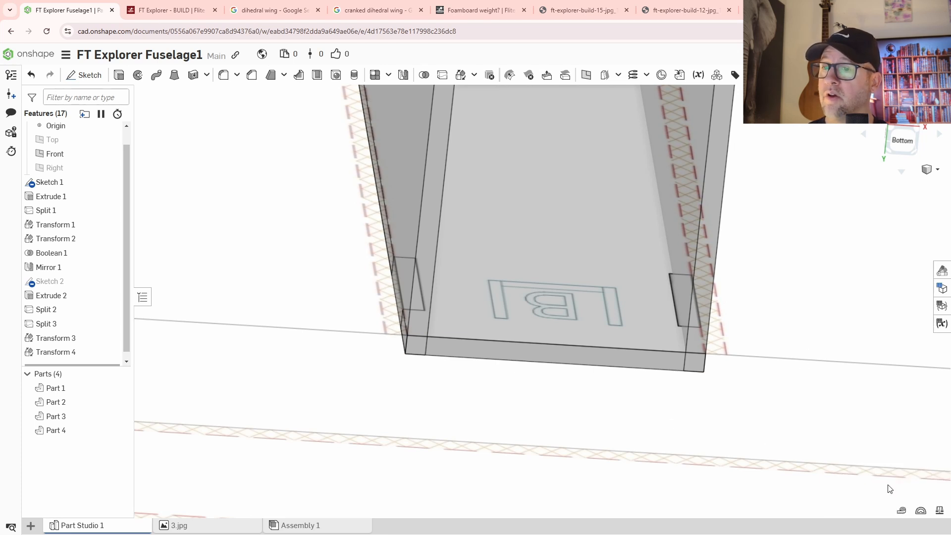
Step: Show Sketch 2, remeasure from the left construction line to the upright left side's large face, and copy the X distance
left_click(901, 510)
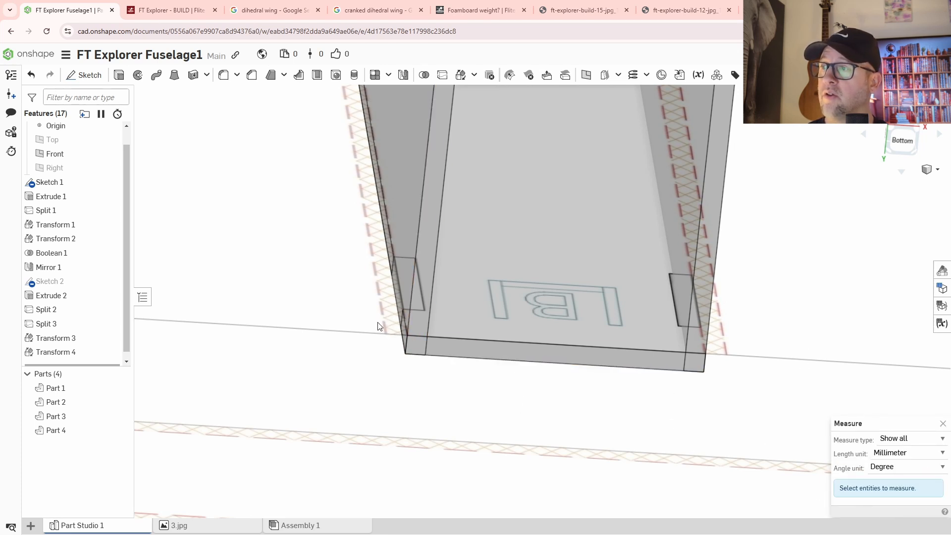
middle_click_drag(376, 319, 424, 349)
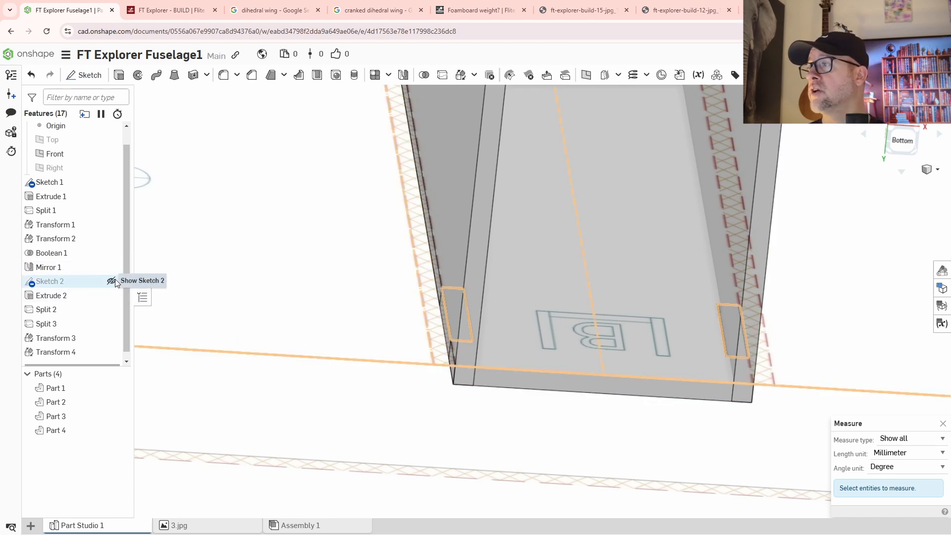
left_click(111, 282)
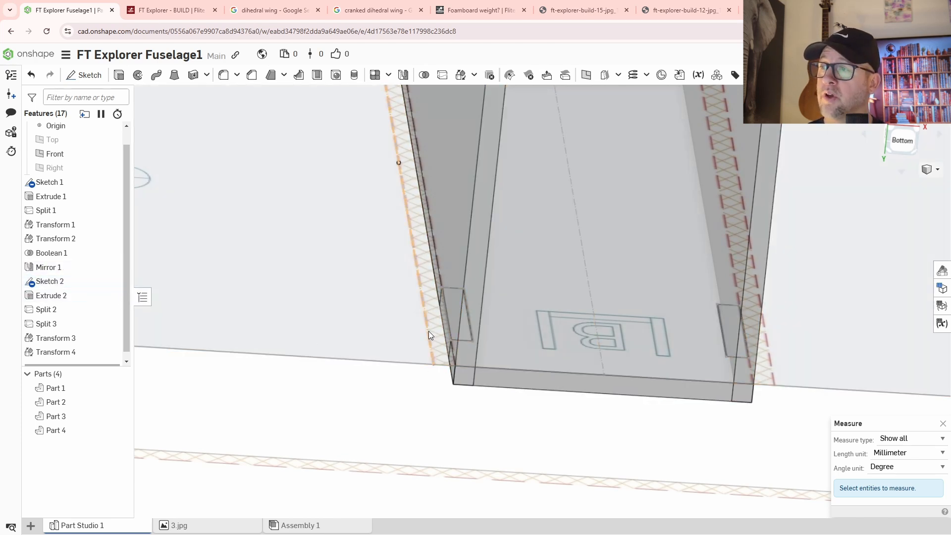
left_click(457, 237)
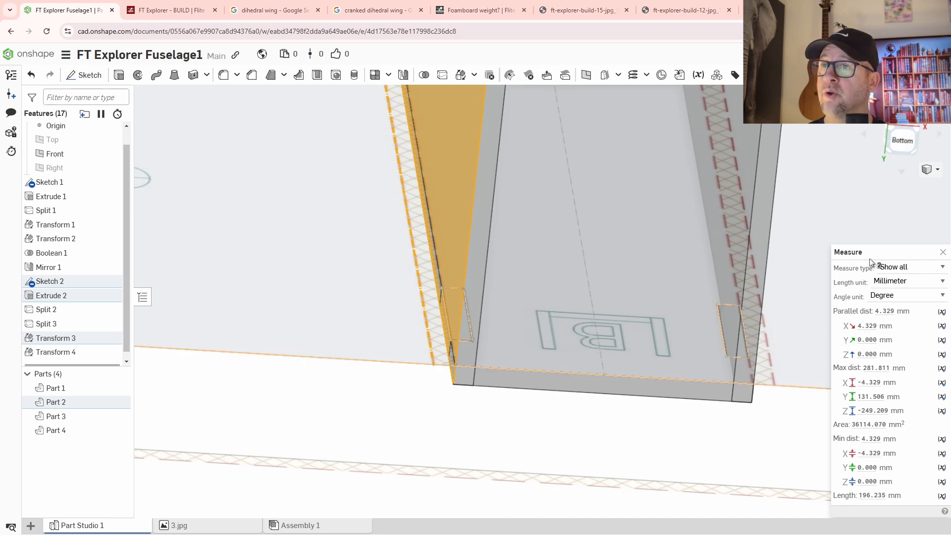
right_click(870, 323)
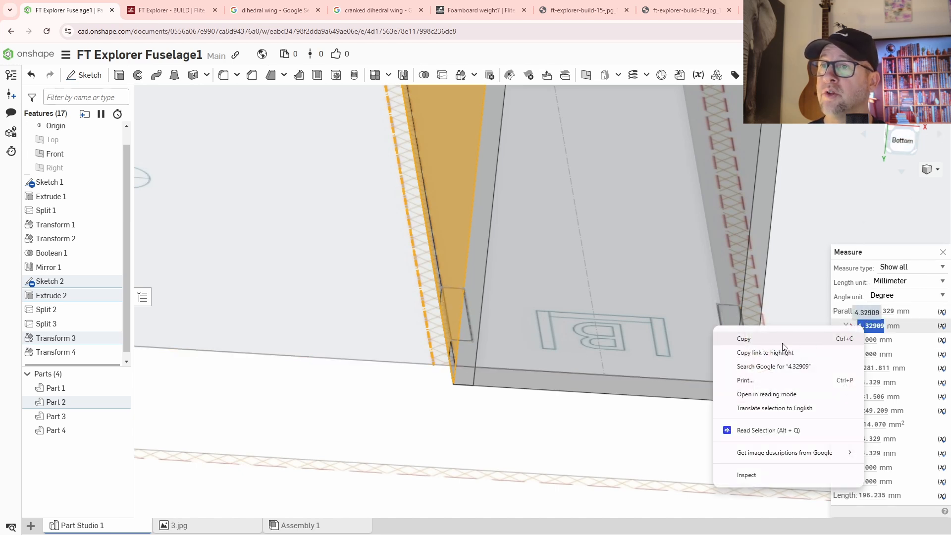
left_click(746, 340)
left_click(702, 425)
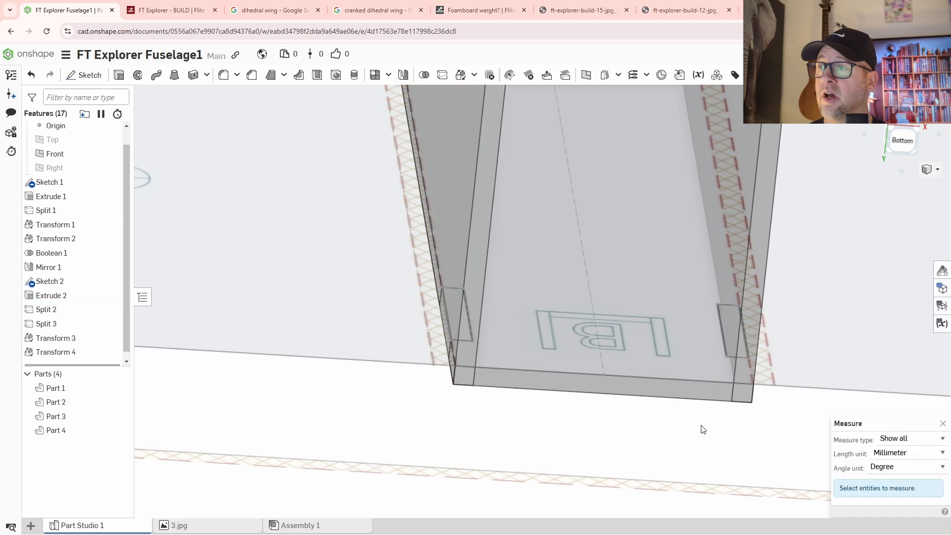
Step: Translate the upright left side section, Part 2, by XYZ with an X offset of 4.32909 mm
scroll(637, 442, "down", 2)
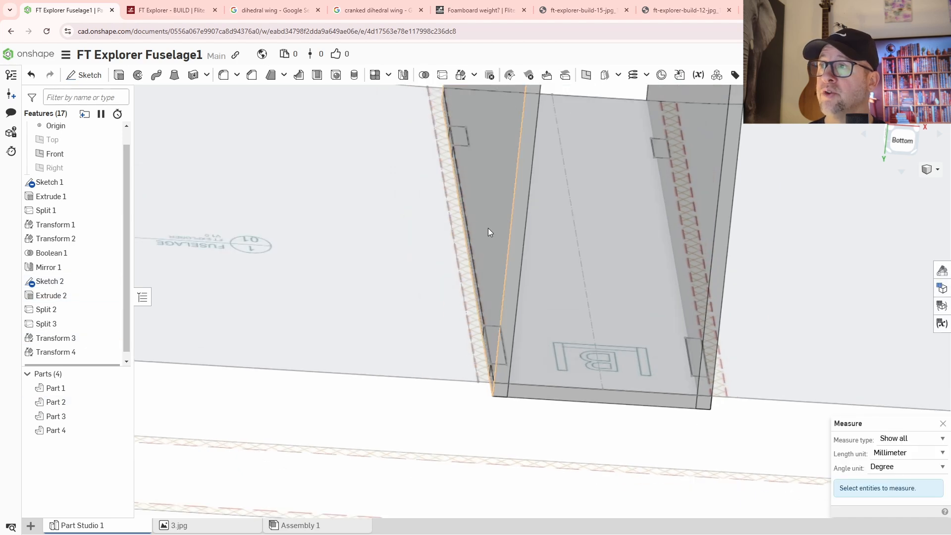
scroll(489, 231, "down", 5)
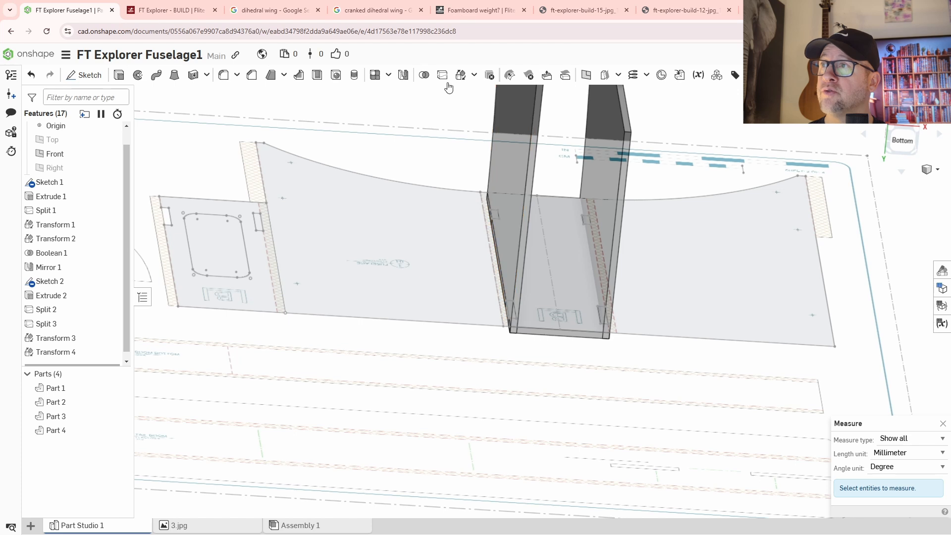
left_click(461, 77)
left_click(513, 165)
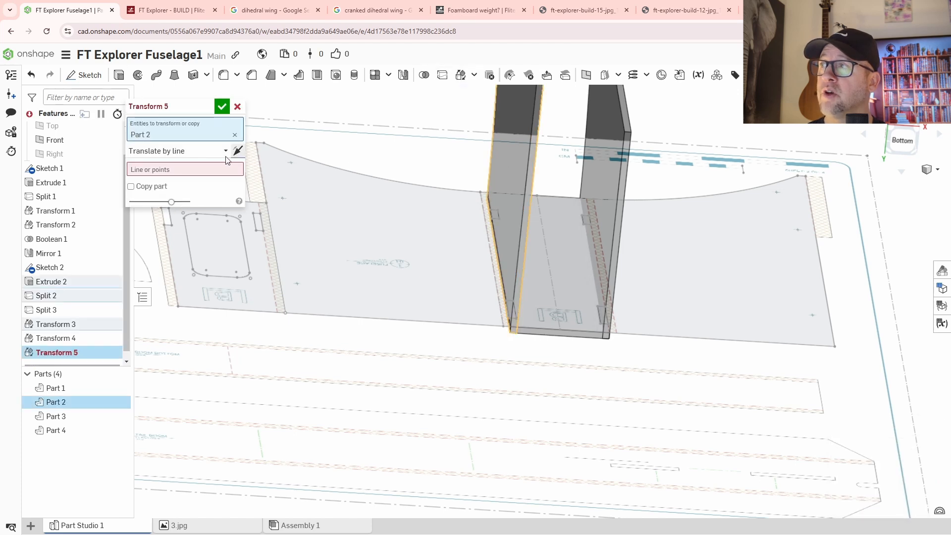
left_click(177, 151)
left_click(168, 197)
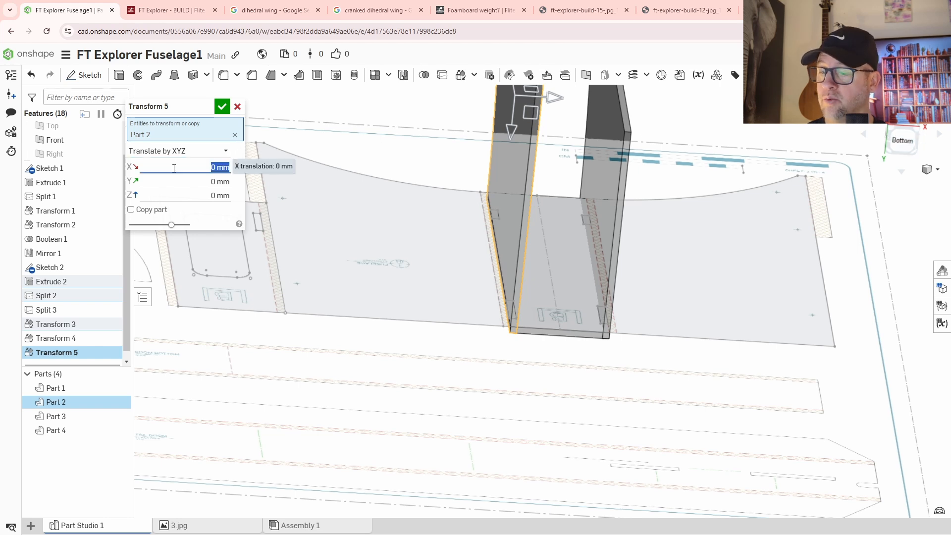
key("ctrl+v")
left_click(222, 109)
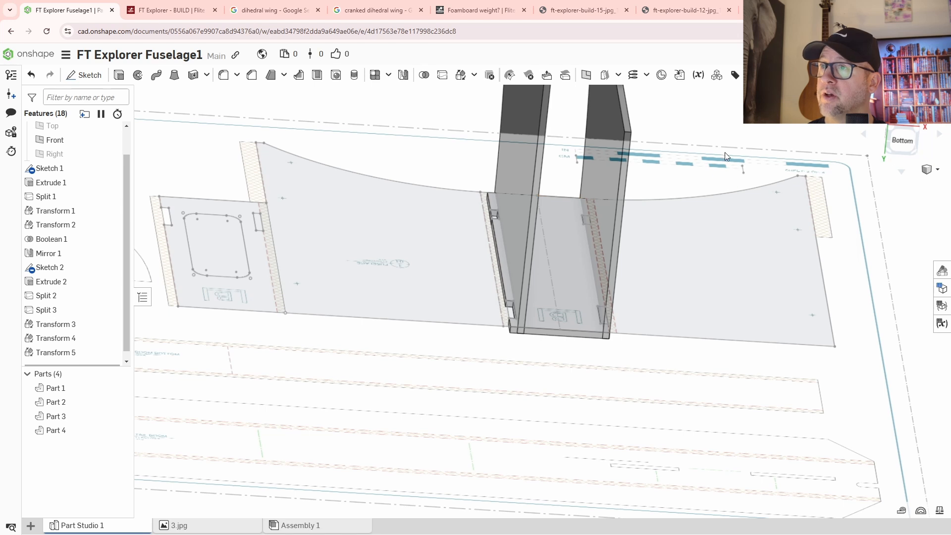
Step: Reverse the direction of Transform 5 by setting Part 2's X translation to -4.329 mm
double_click(94, 353)
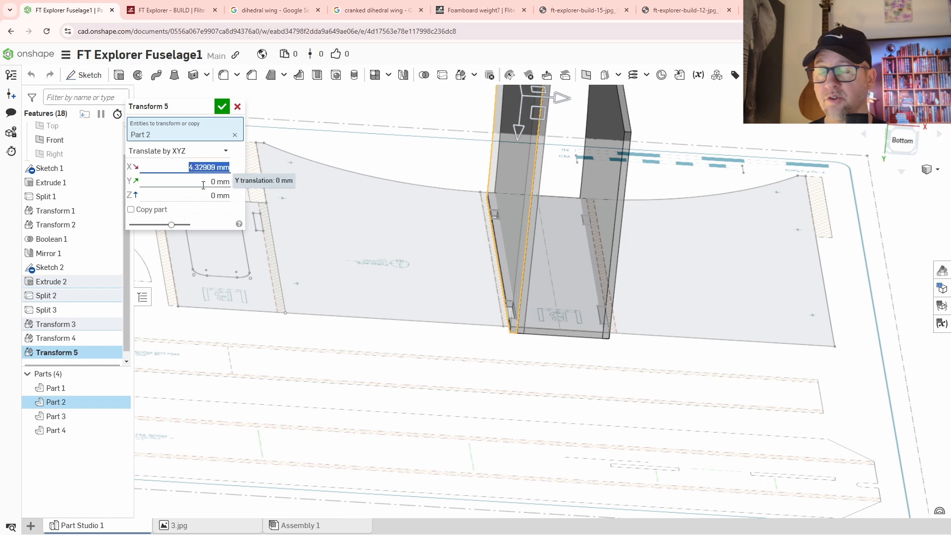
key("Right")
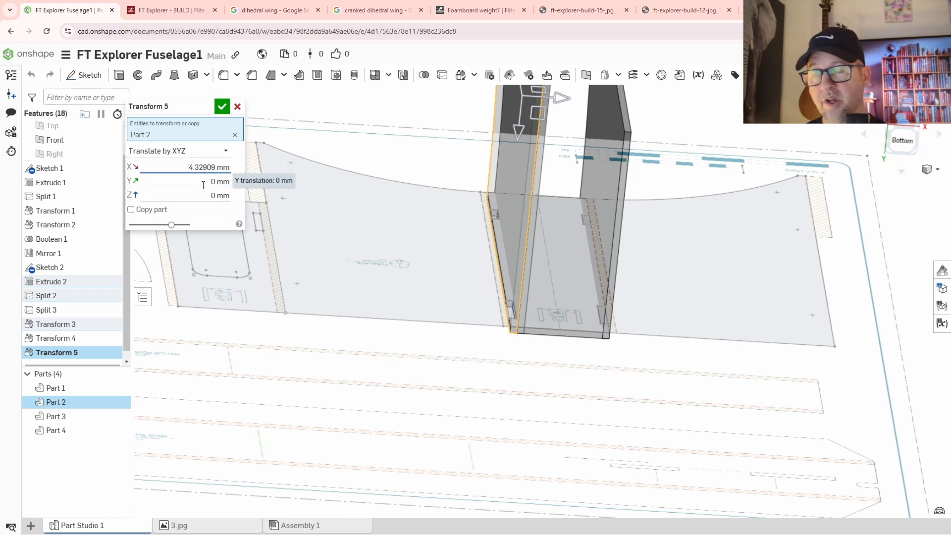
type("-")
key("Return")
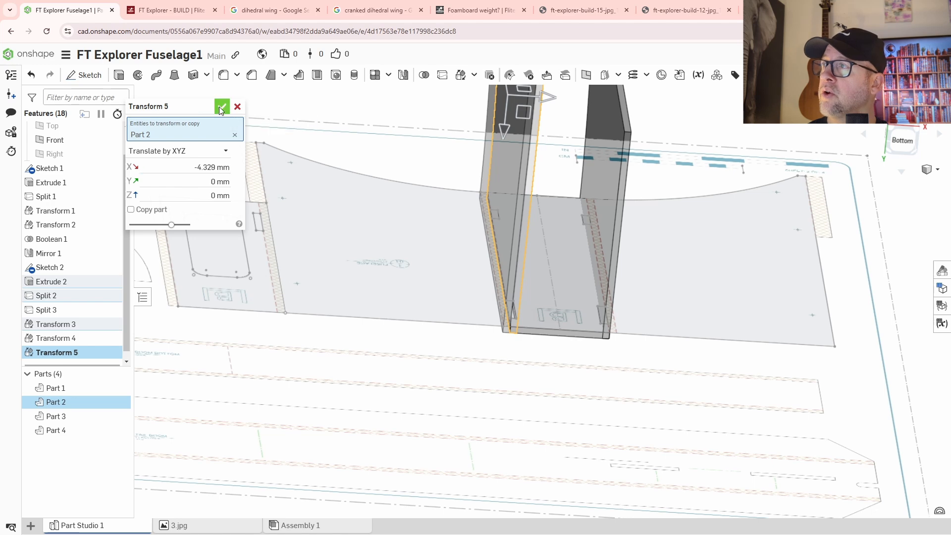
left_click(221, 107)
Step: Translate the upright right side section, Part 3, by XYZ with an X offset of 4.32909 mm
right_click_drag(586, 367, 573, 366)
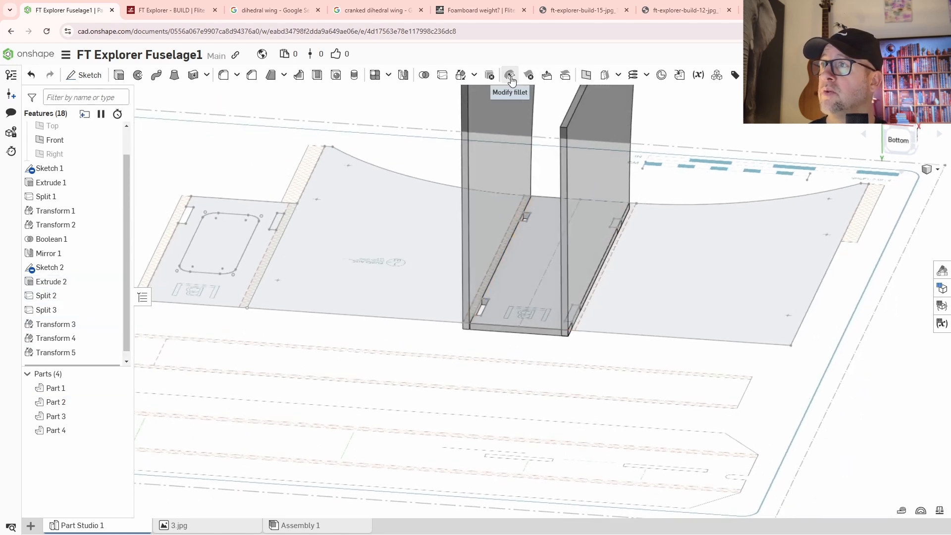
left_click(456, 79)
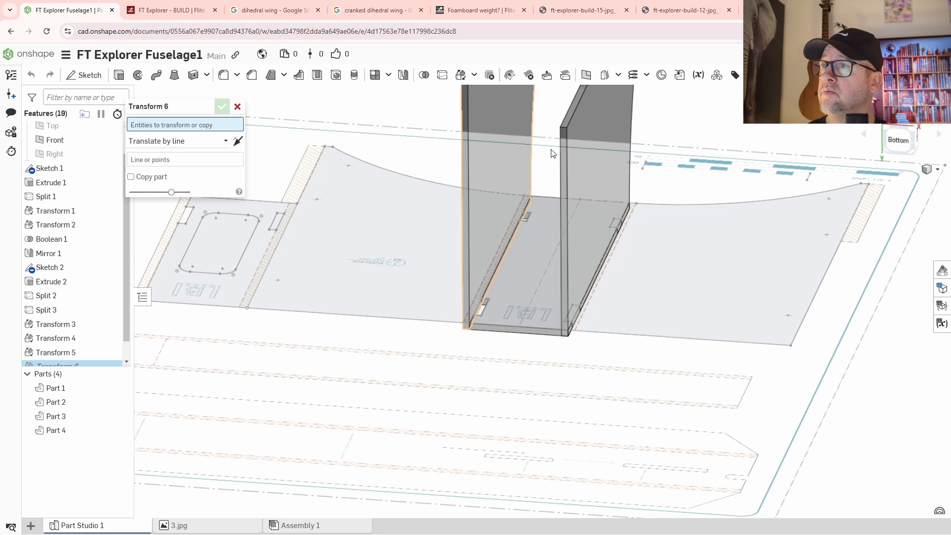
left_click(603, 147)
left_click(175, 152)
left_click(175, 196)
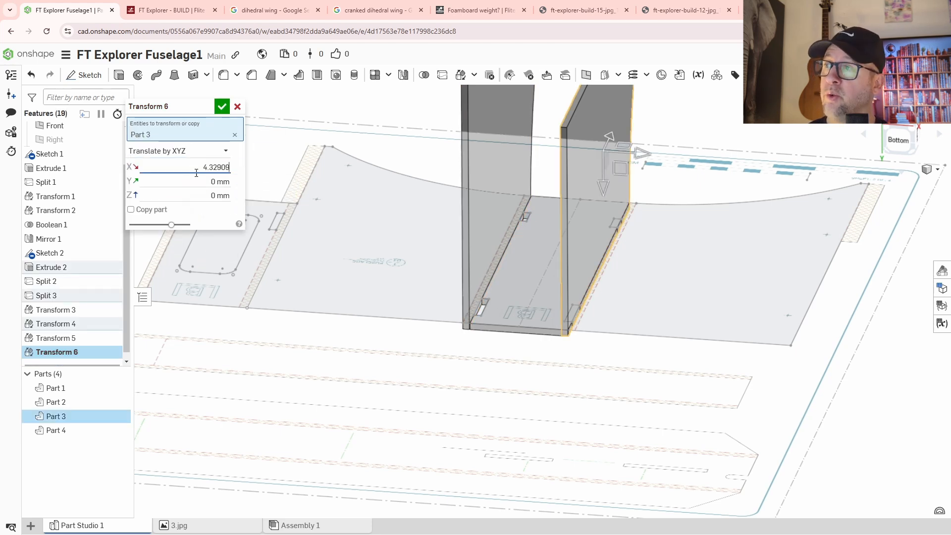
key("Return")
Step: Try to unite Part 2, Part 4 and Part 3 into one body with a Boolean union
right_click_drag(515, 296, 595, 317)
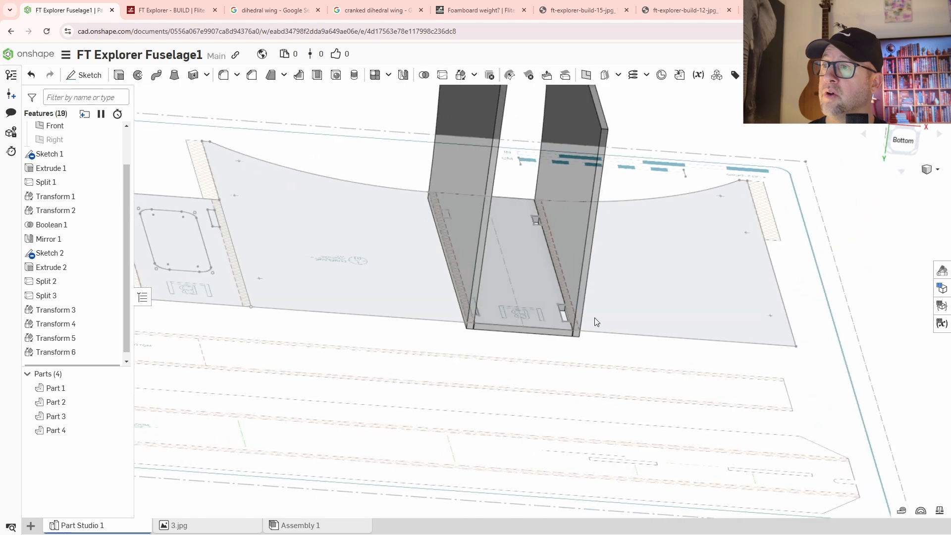
left_click(423, 74)
left_click(450, 192)
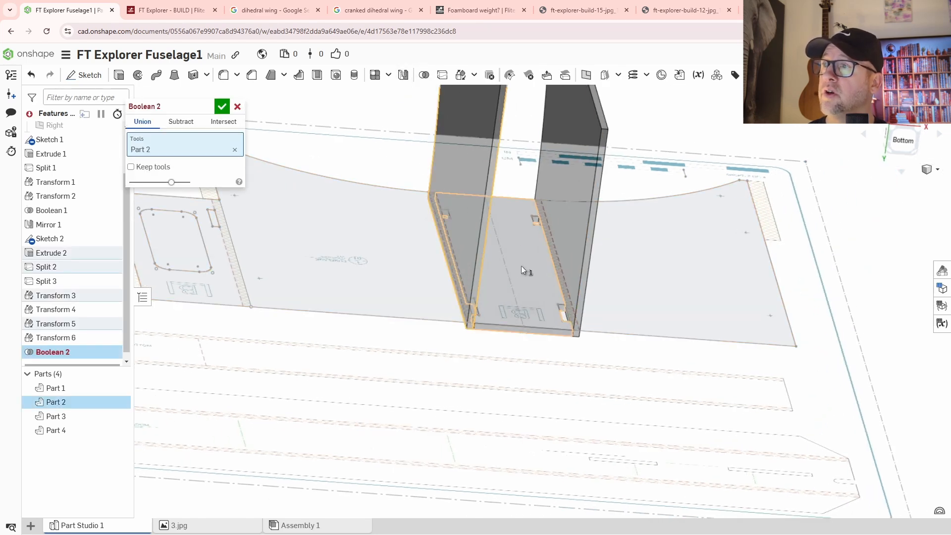
left_click(521, 265)
left_click(567, 241)
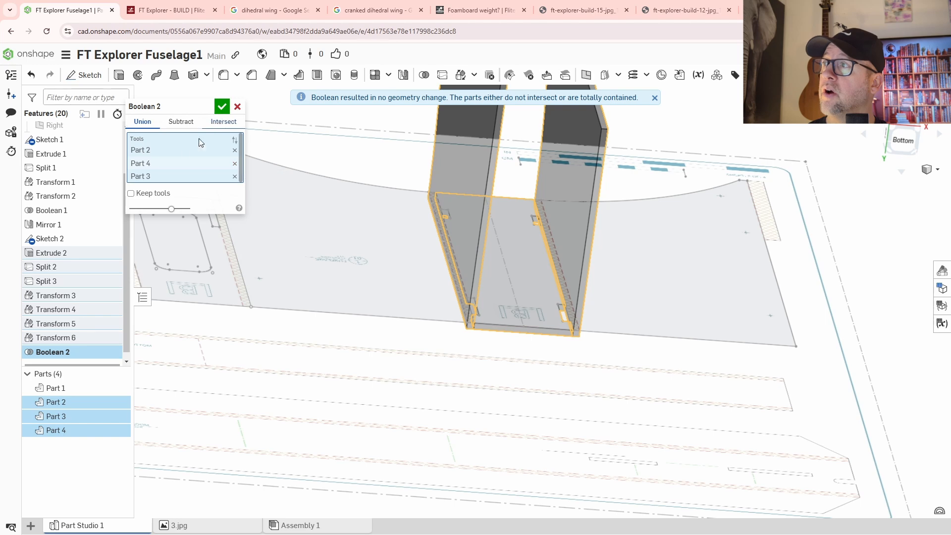
left_click(221, 110)
Step: Check whether the parts were merged by briefly hiding Part 4 and Part 3, and review the tools chosen in Boolean 2
right_click_drag(570, 312, 552, 312)
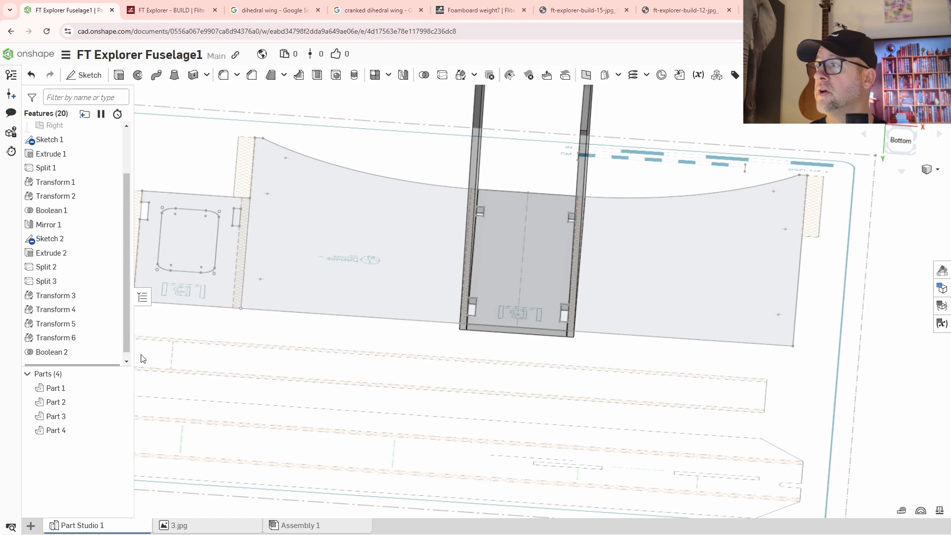
left_click(120, 430)
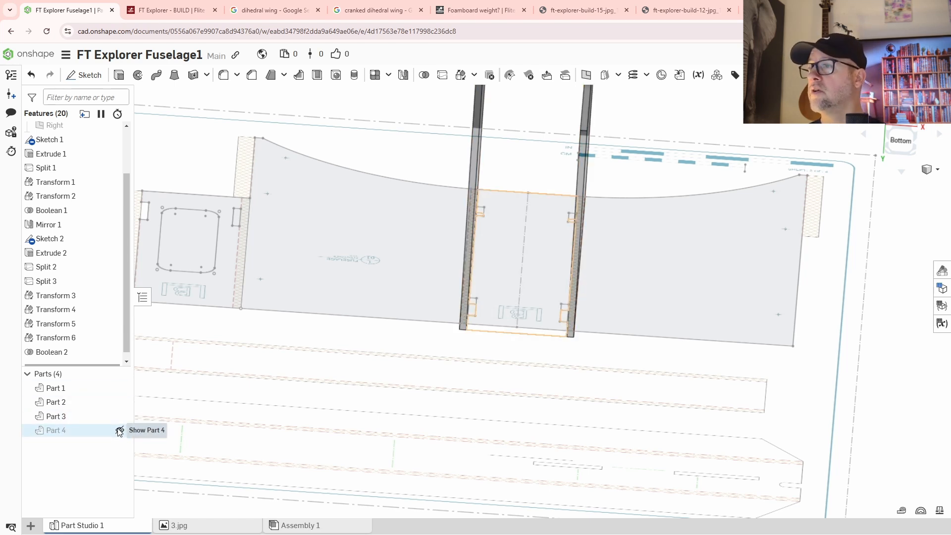
left_click(119, 431)
left_click(119, 416)
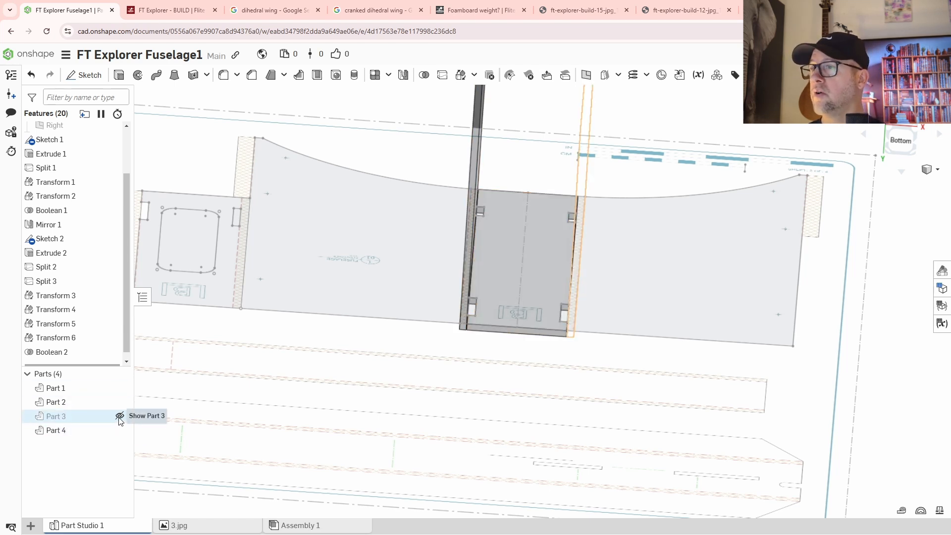
left_click(120, 417)
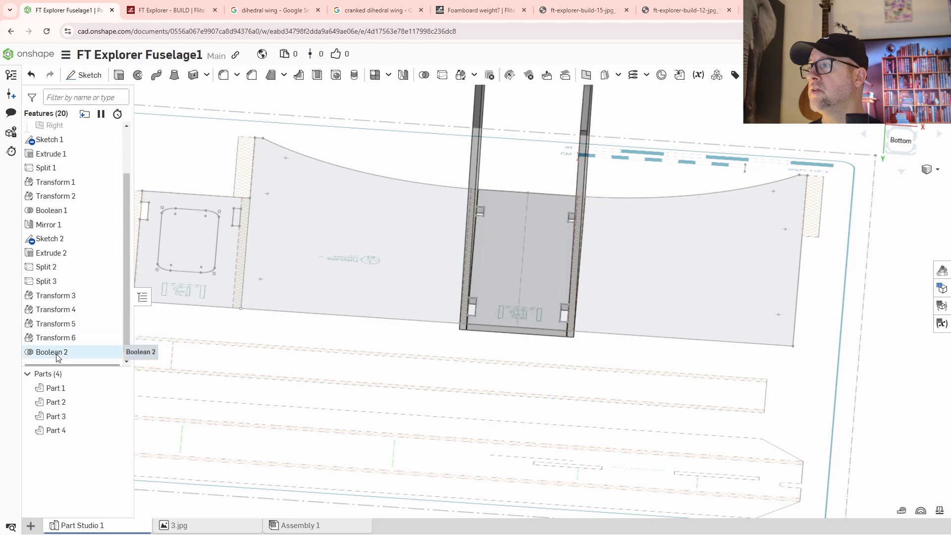
double_click(118, 352)
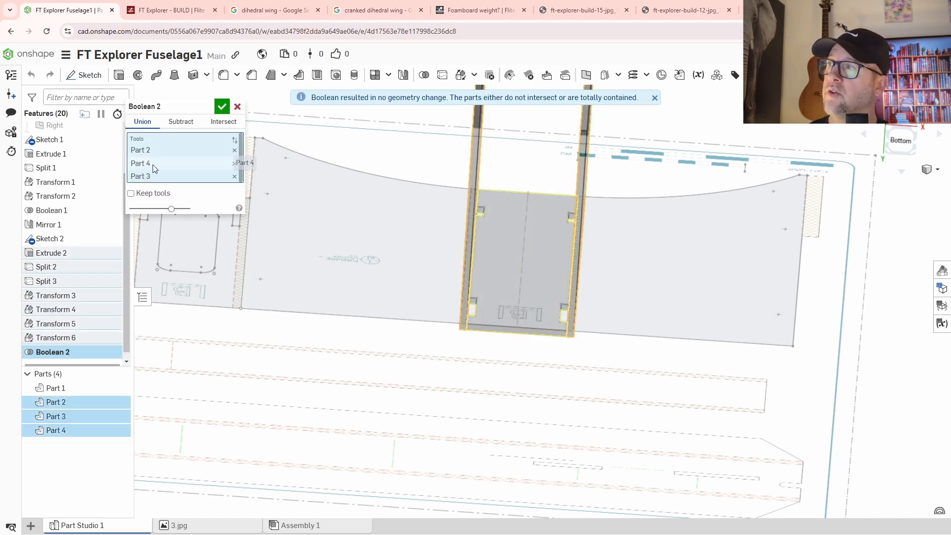
left_click(222, 106)
Step: Inspect the lower left corner where the upright side meets the centre section, and delete Boolean 2
right_click_drag(375, 251, 458, 314)
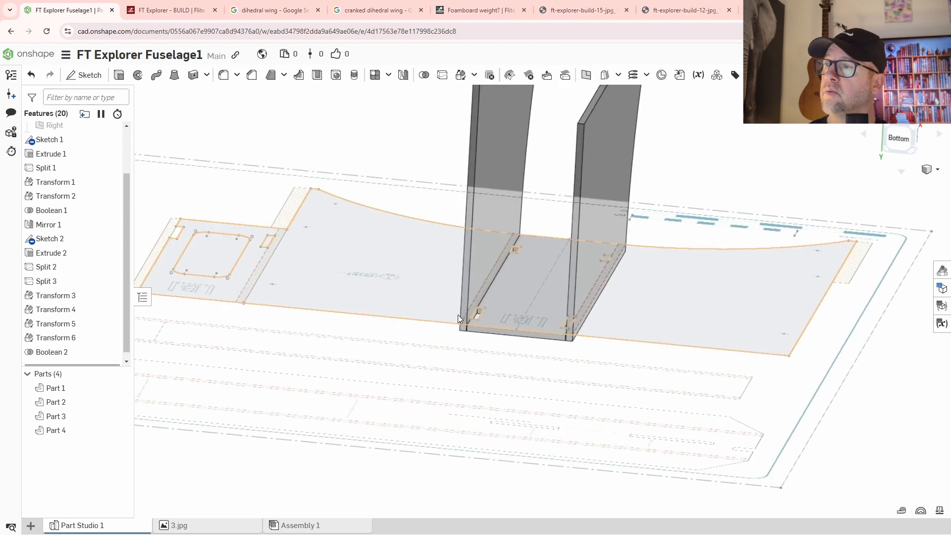
scroll(457, 314, "up", 10)
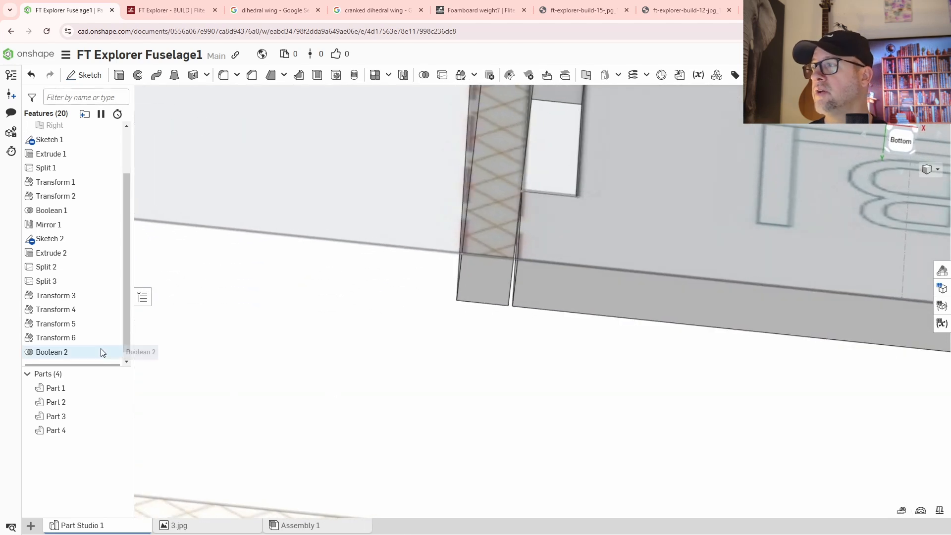
right_click(61, 355)
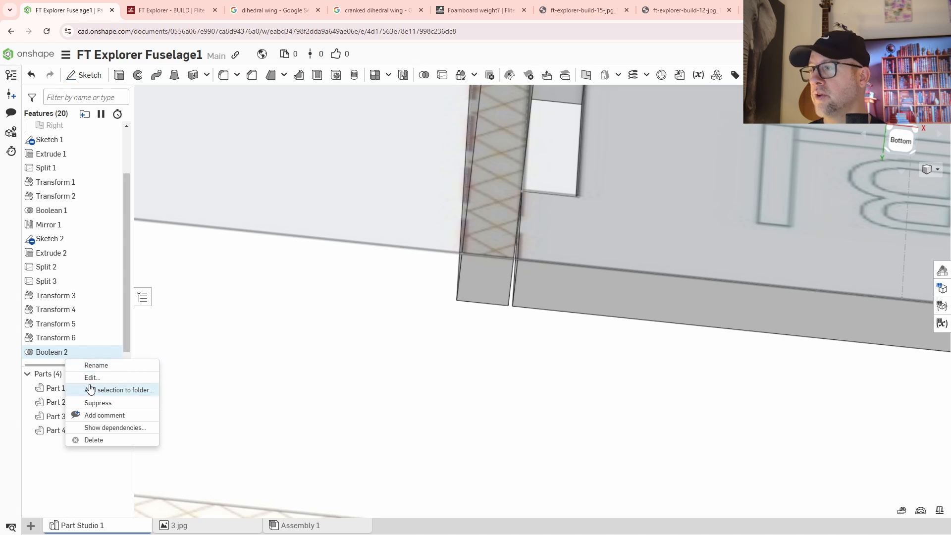
left_click(94, 440)
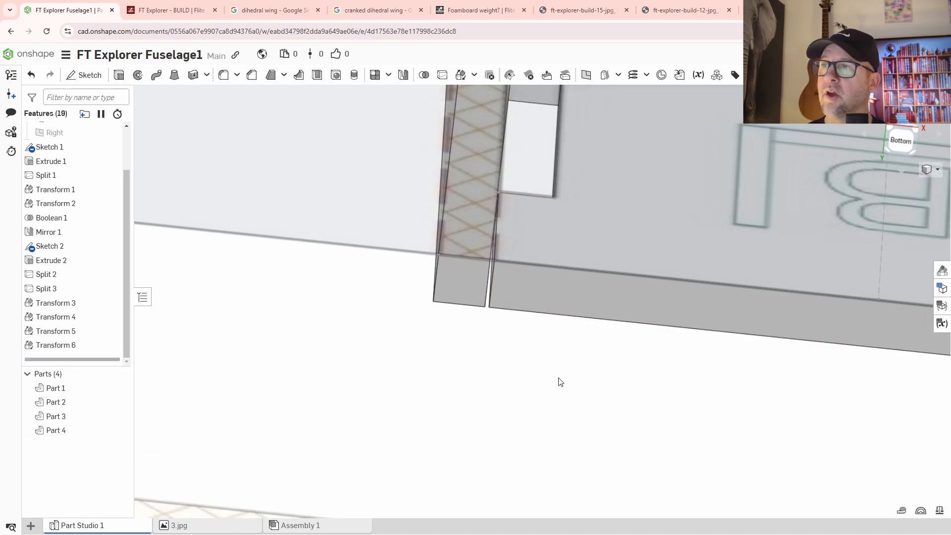
Step: Examine the corner where the upright side Part 2 meets the centre section for a gap between the two
middle_click_drag(559, 382, 423, 388)
right_click_drag(422, 385, 422, 394)
scroll(375, 324, "up", 3)
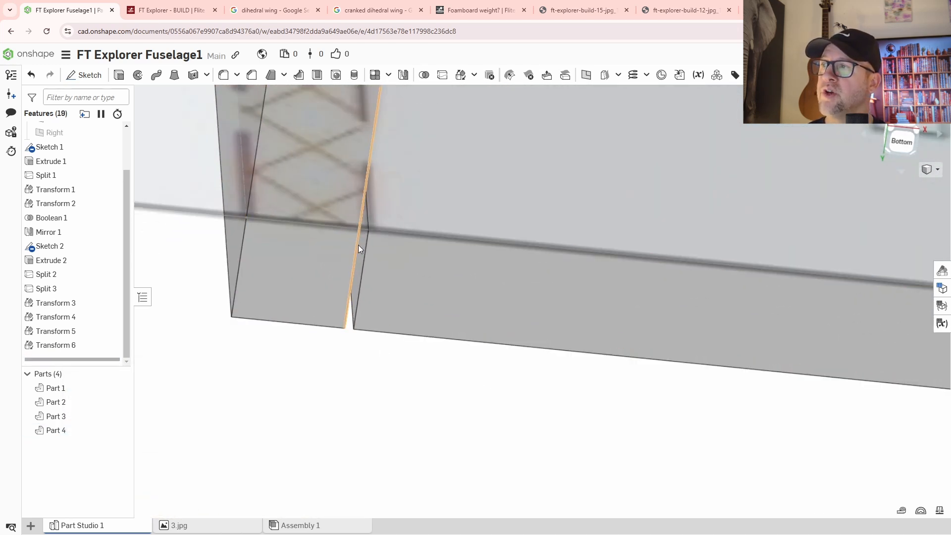
scroll(359, 245, "down", 3)
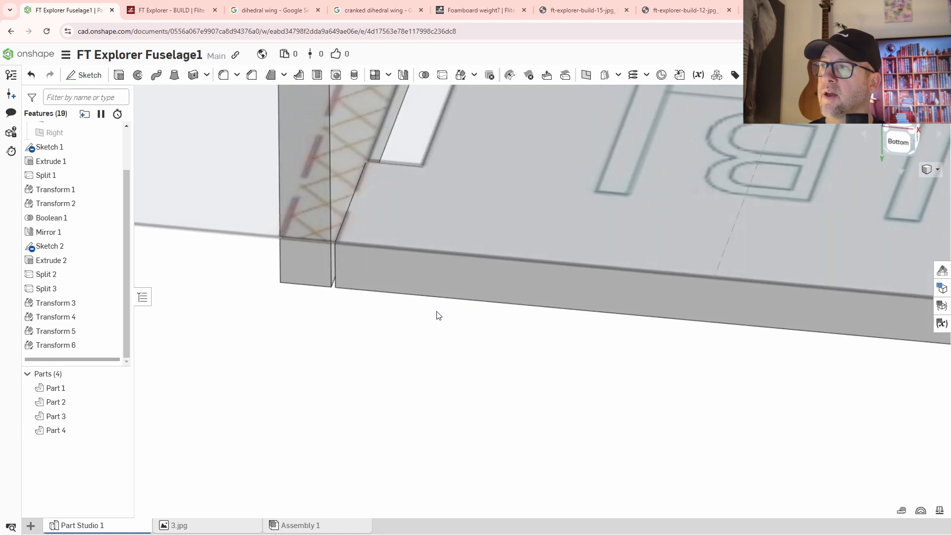
right_click_drag(437, 311, 451, 308)
scroll(396, 247, "up", 3)
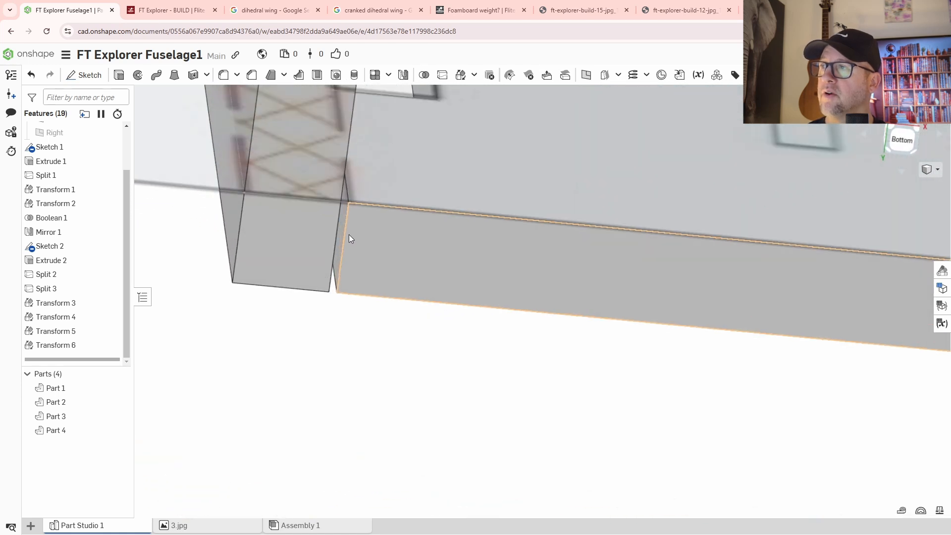
scroll(347, 241, "down", 3)
scroll(346, 222, "up", 3)
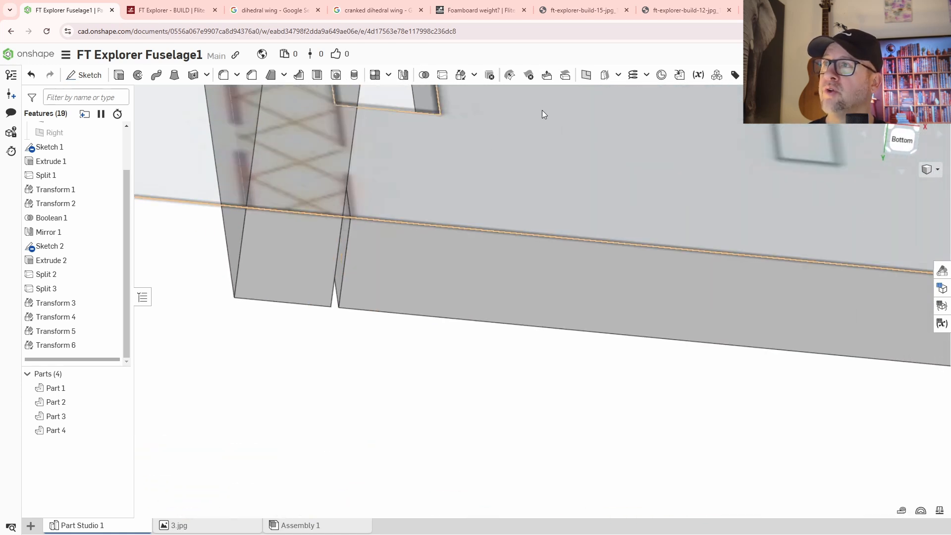
Step: Start an offset Move Face on the centre section's two edge faces next to upright Part 2, before and after the larger slot
left_click(547, 76)
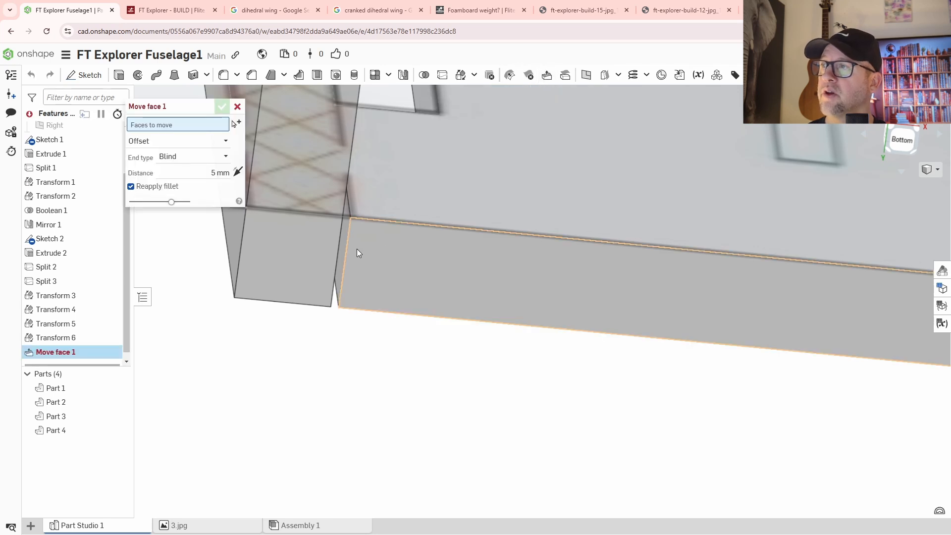
scroll(356, 295, "down", 5)
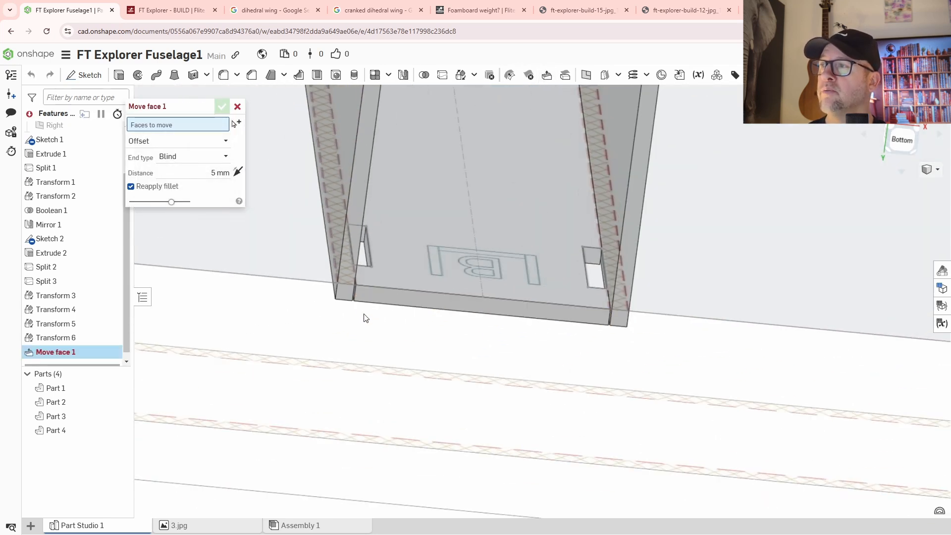
right_click_drag(363, 317, 375, 248)
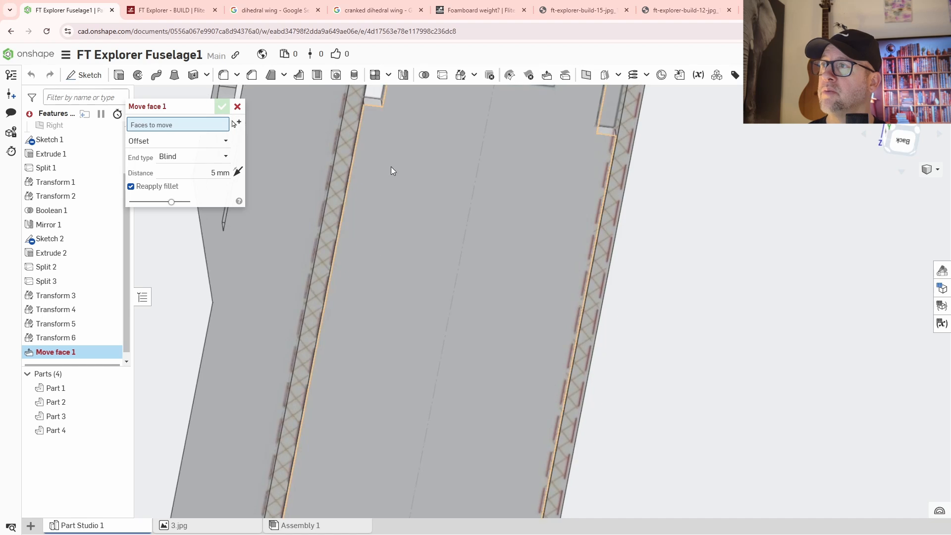
middle_click_drag(394, 174, 420, 277)
scroll(385, 97, "up", 6)
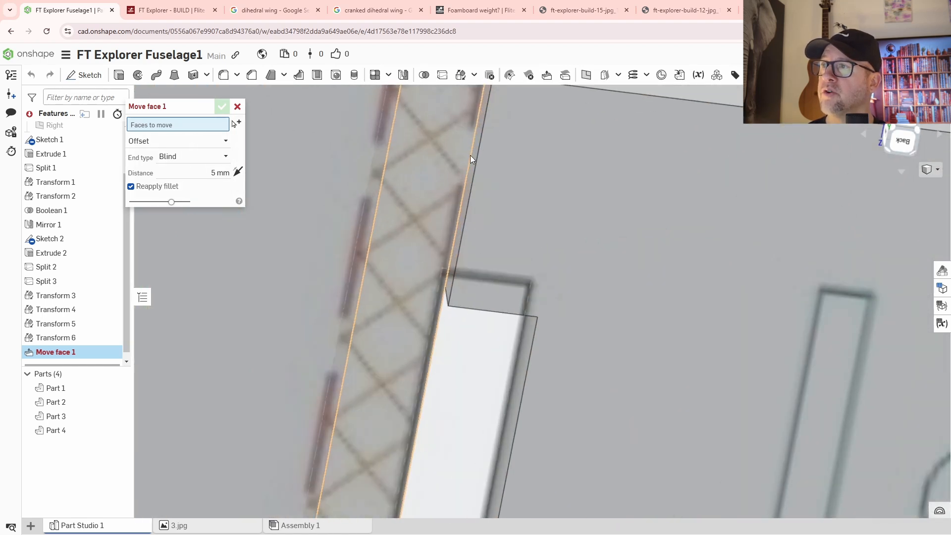
left_click(480, 124)
right_click_drag(466, 404, 505, 261)
scroll(495, 296, "up", 5)
left_click(500, 298)
scroll(516, 329, "down", 8)
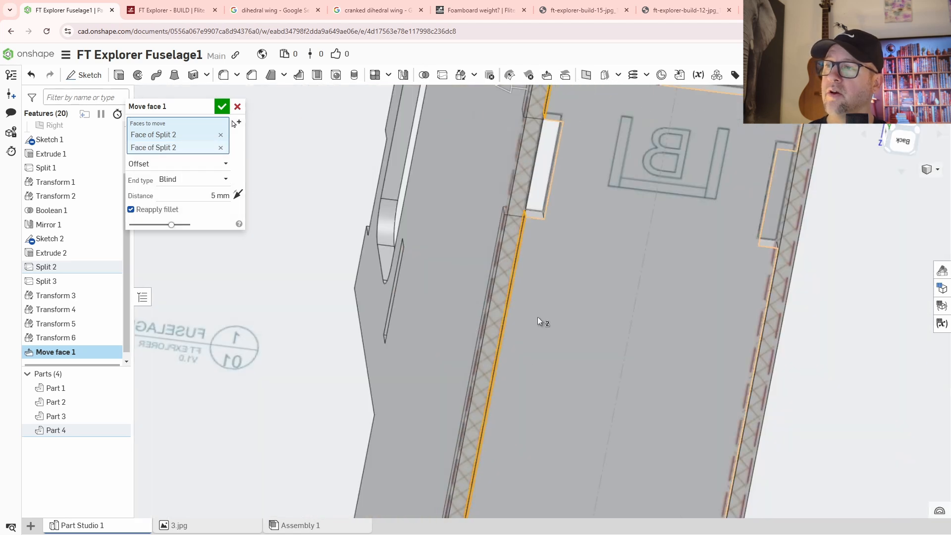
Step: Offset the selected edge faces by 1 mm towards upright Part 2
scroll(537, 178, "up", 4)
middle_click_drag(566, 271, 591, 67)
scroll(462, 349, "up", 5)
right_click_drag(527, 307, 552, 288)
scroll(550, 293, "down", 8)
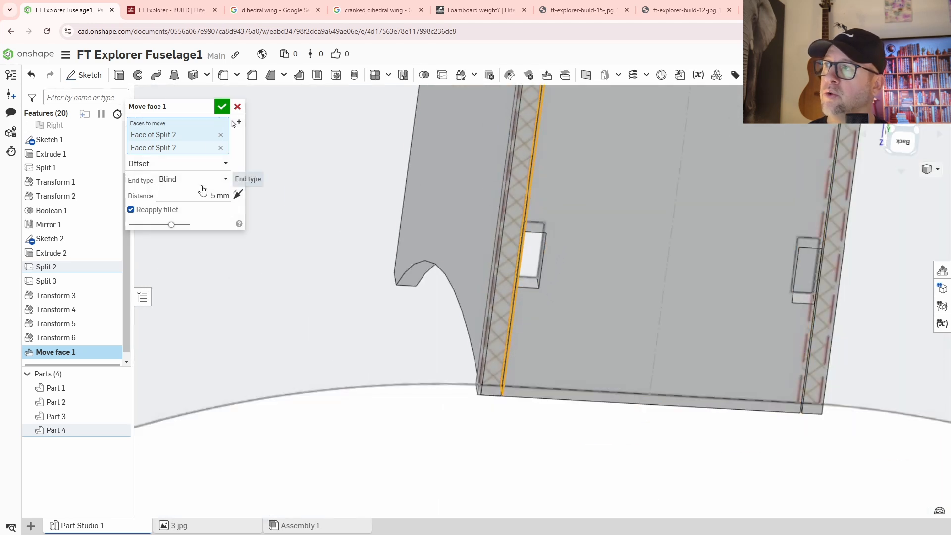
left_click(220, 196)
type("1")
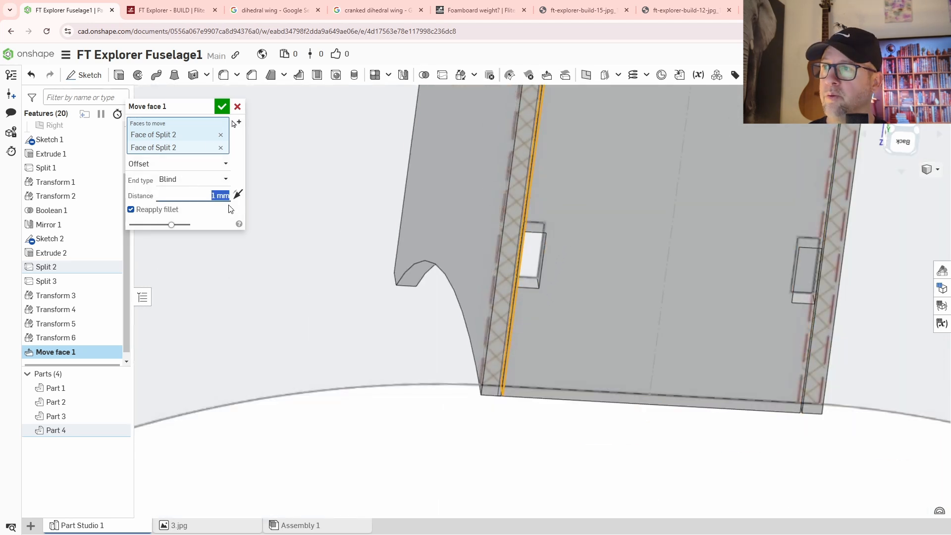
scroll(416, 183, "down", 5)
scroll(471, 200, "up", 5)
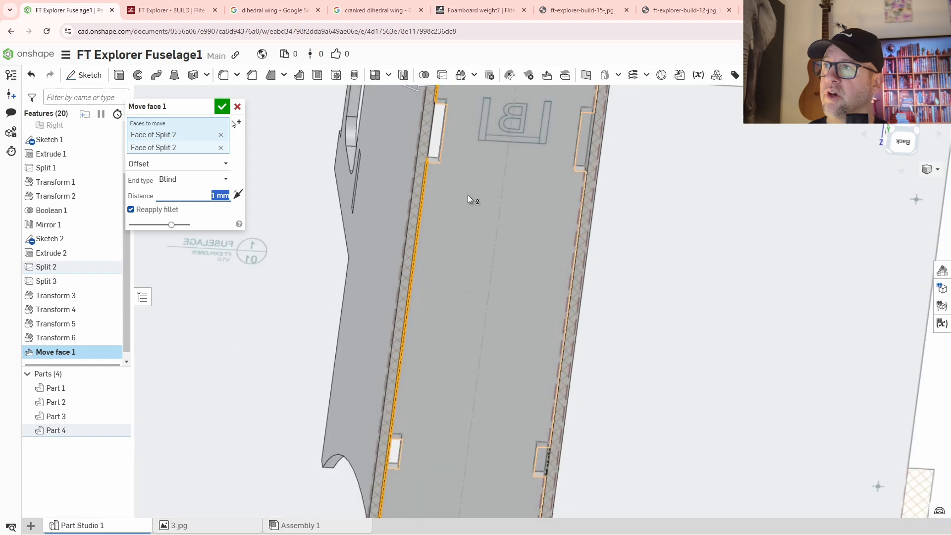
scroll(483, 216, "up", 5)
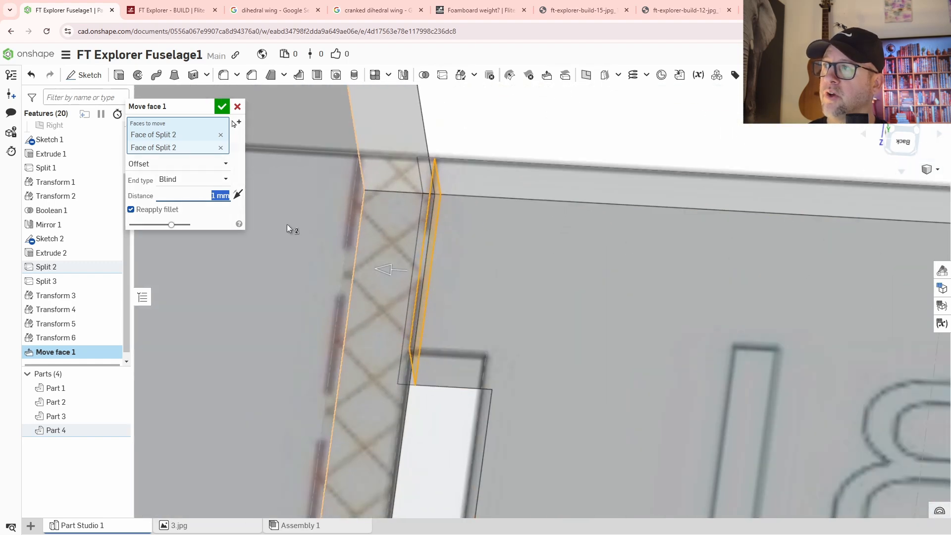
left_click(222, 106)
Step: Start a second offset Move Face on the centre section's two opposite edge faces, next to upright Part 3
scroll(493, 266, "down", 5)
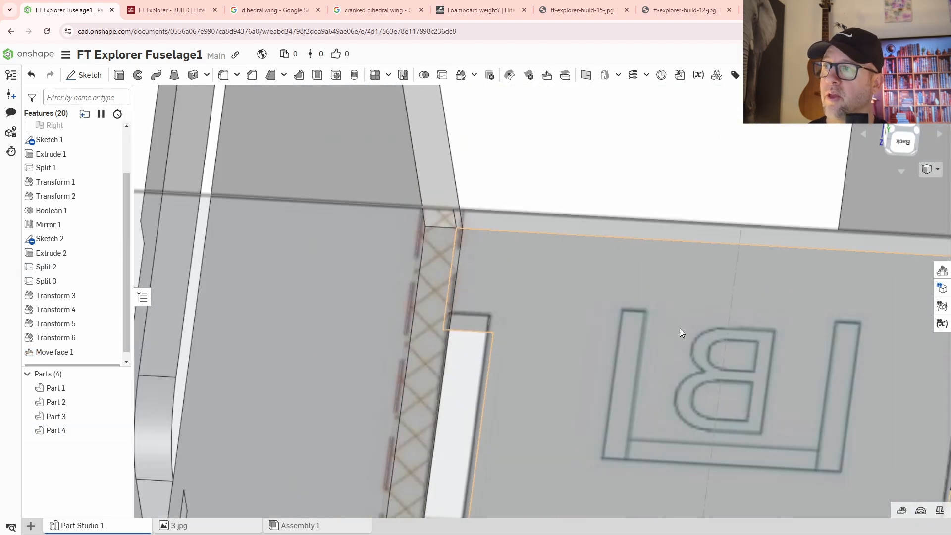
scroll(679, 328, "up", 5)
middle_click_drag(688, 331, 299, 308)
middle_click_drag(649, 417, 566, 337)
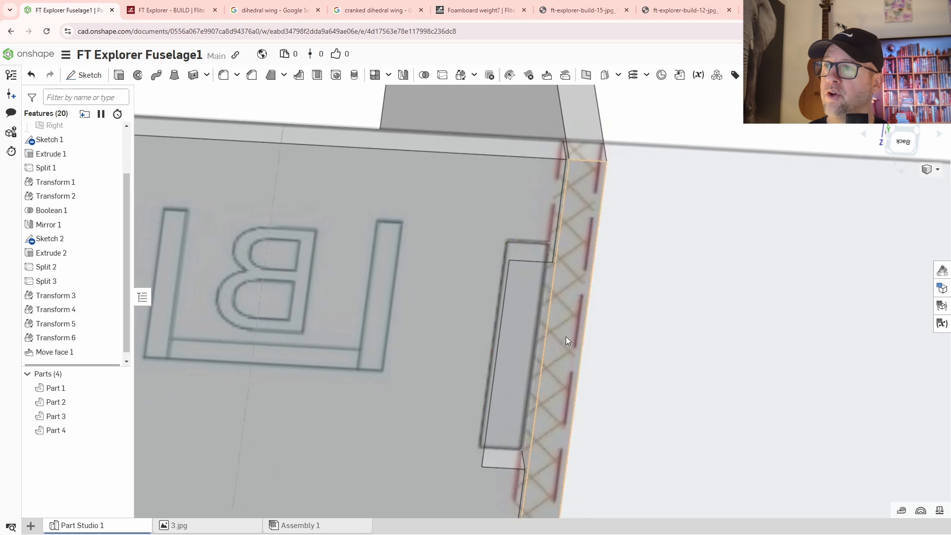
right_click_drag(565, 336, 543, 293)
scroll(561, 200, "up", 3)
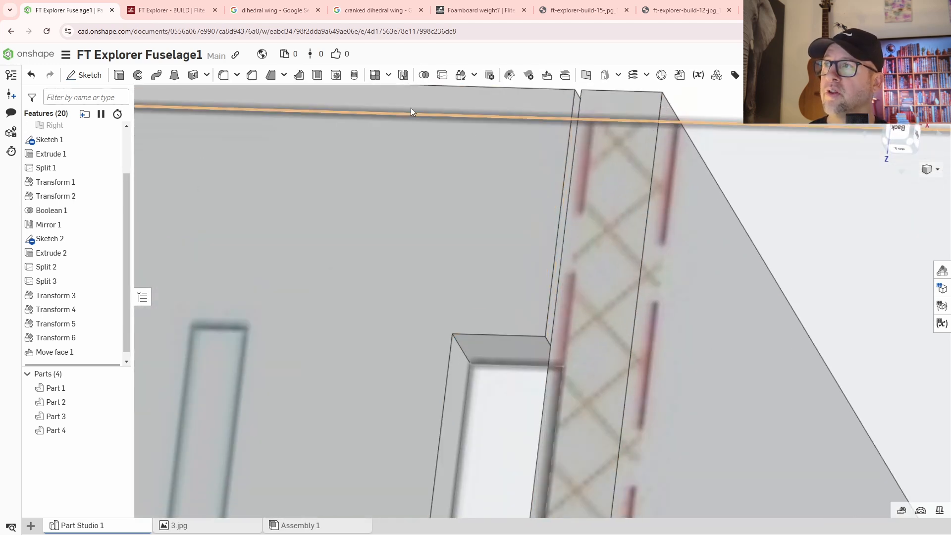
left_click(547, 75)
scroll(587, 189, "up", 3)
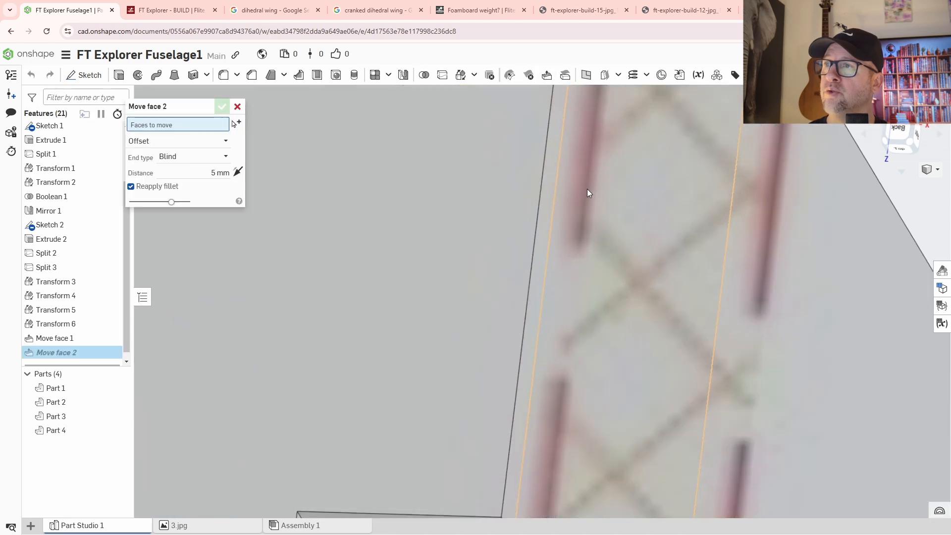
left_click(548, 199)
scroll(548, 231, "down", 5)
scroll(530, 454, "up", 3)
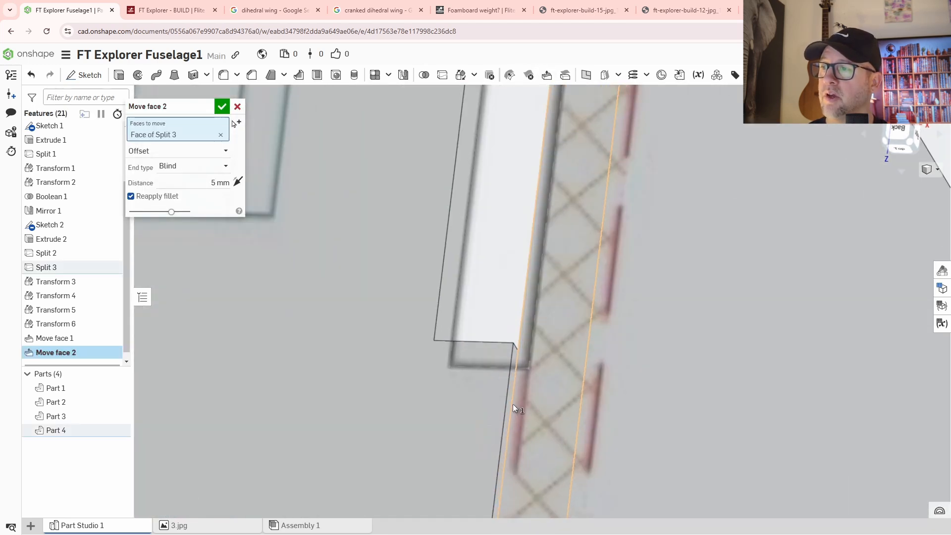
left_click(509, 402)
scroll(509, 404, "down", 3)
scroll(587, 300, "down", 5)
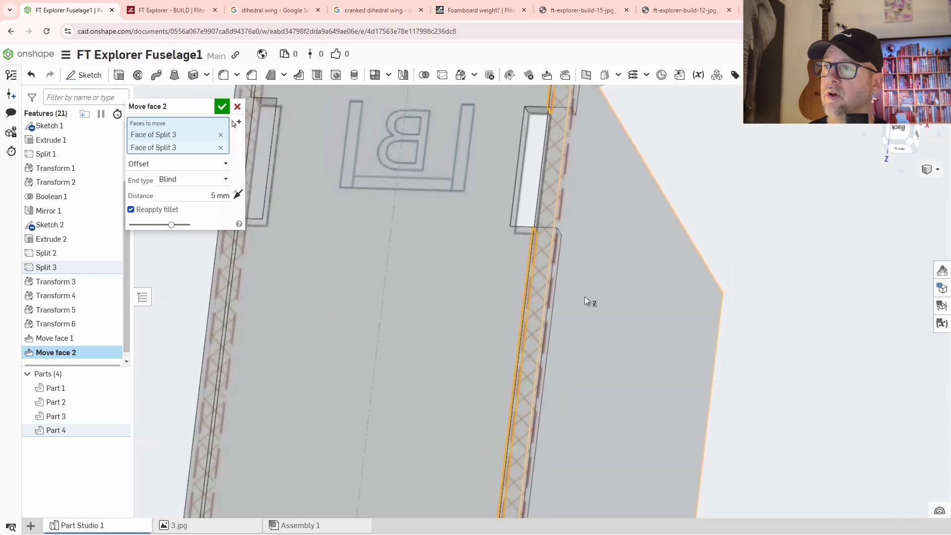
Step: Offset the two faces next to upright Part 3 by 1 mm and check the resulting corner
scroll(569, 362, "up", 4)
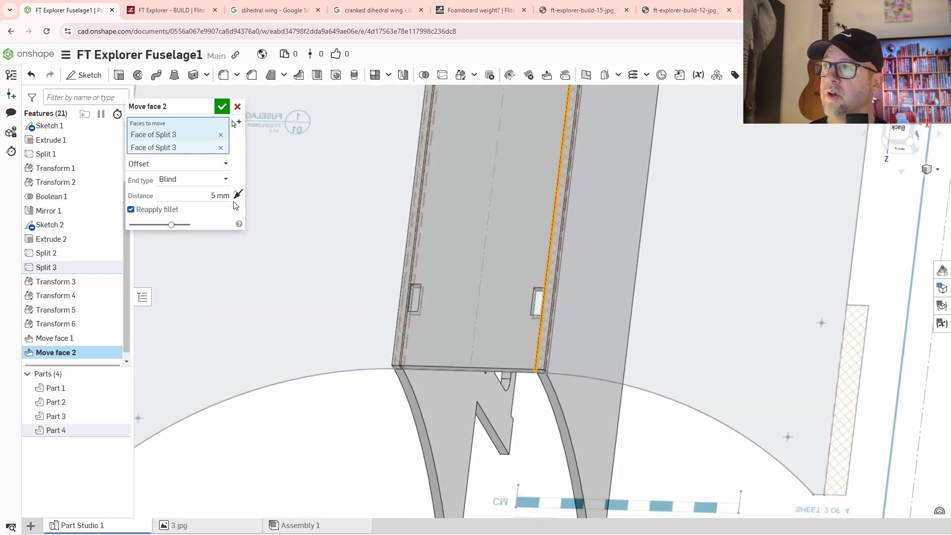
type("1")
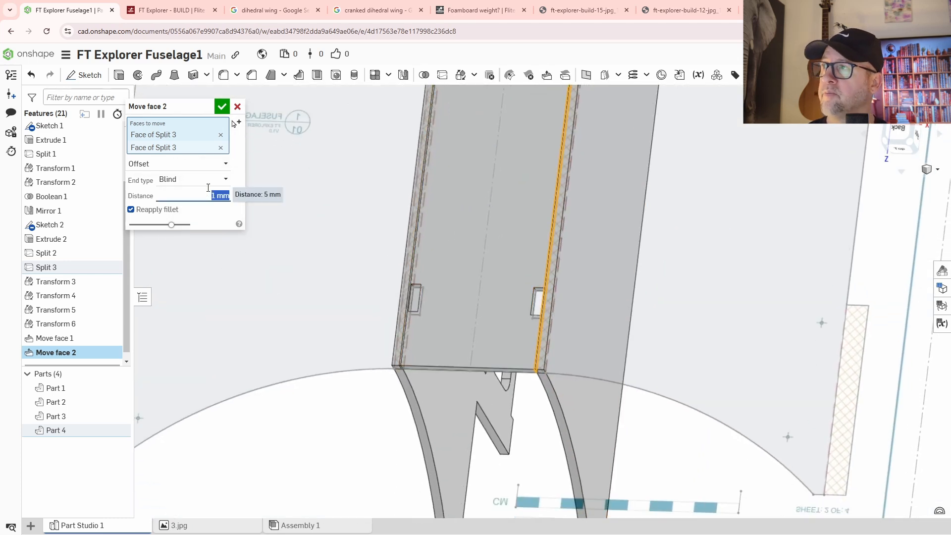
left_click(223, 106)
scroll(571, 378, "up", 5)
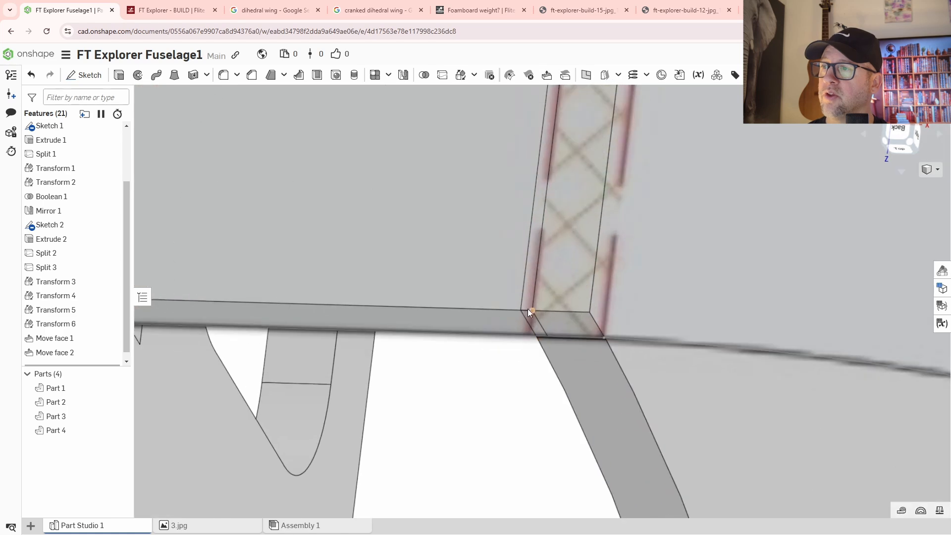
scroll(531, 316, "down", 8)
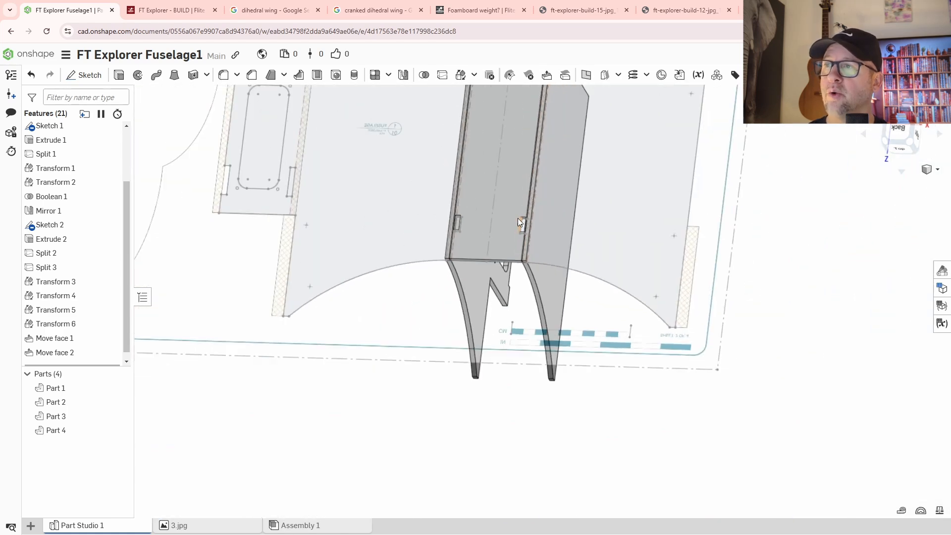
Step: Unite Part 2, Part 4 and Part 3 into one fuselage body with a Boolean union
right_click_drag(504, 169, 502, 251)
scroll(502, 252, "up", 5)
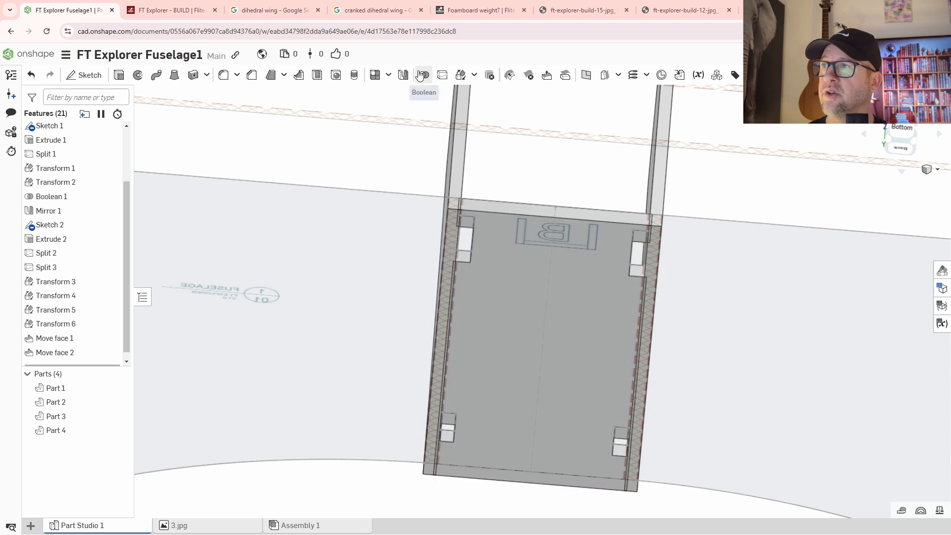
left_click(424, 75)
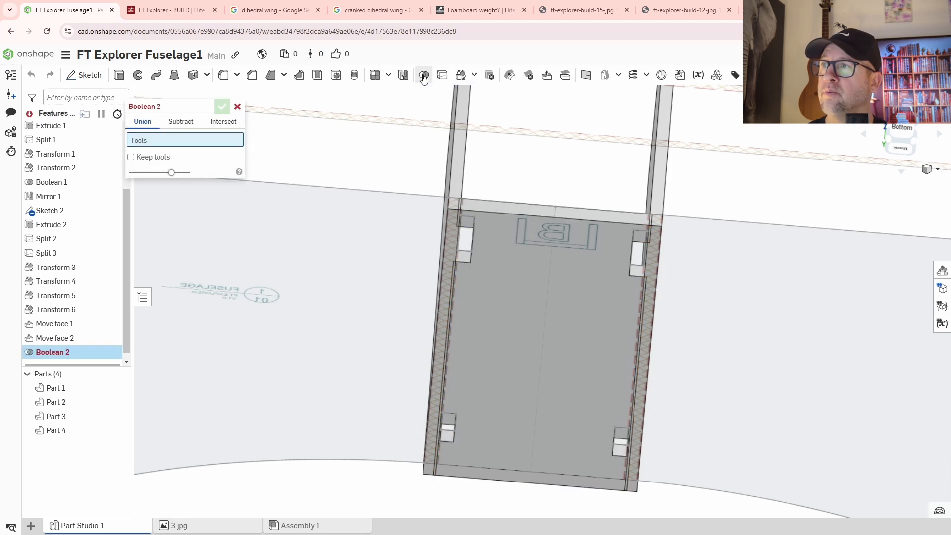
left_click(458, 164)
left_click(502, 238)
left_click(661, 200)
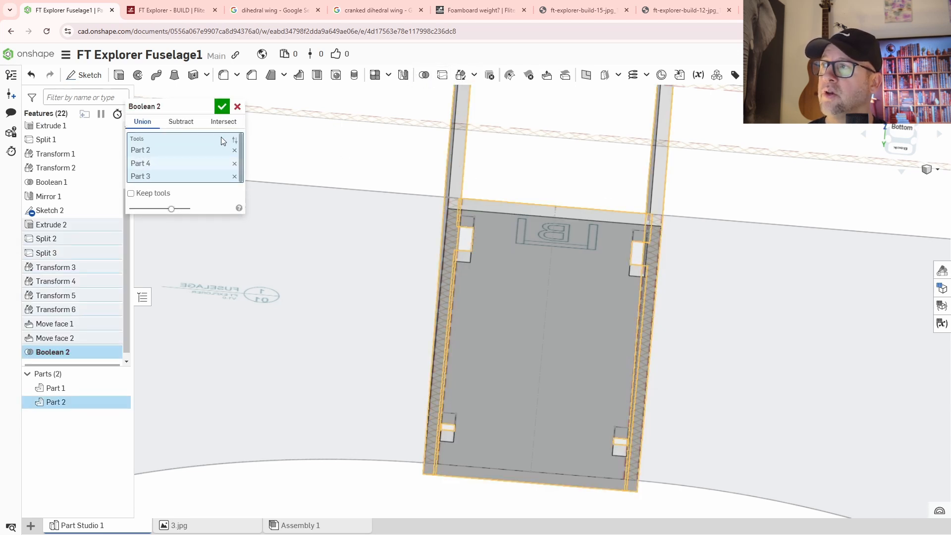
left_click(221, 109)
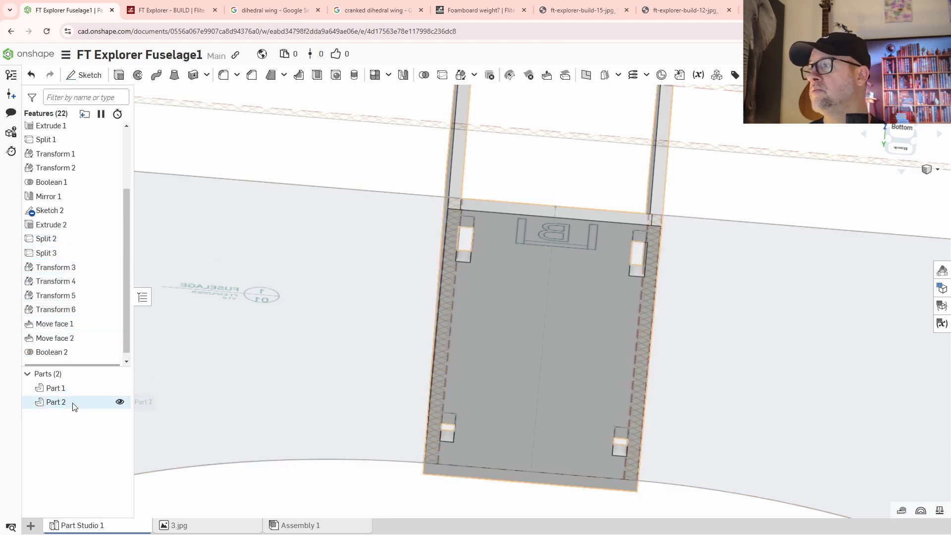
Step: Examine the joined fuselage body at its bottom corners and along the tops of both upright sides
right_click_drag(327, 299, 399, 303)
scroll(450, 269, "up", 5)
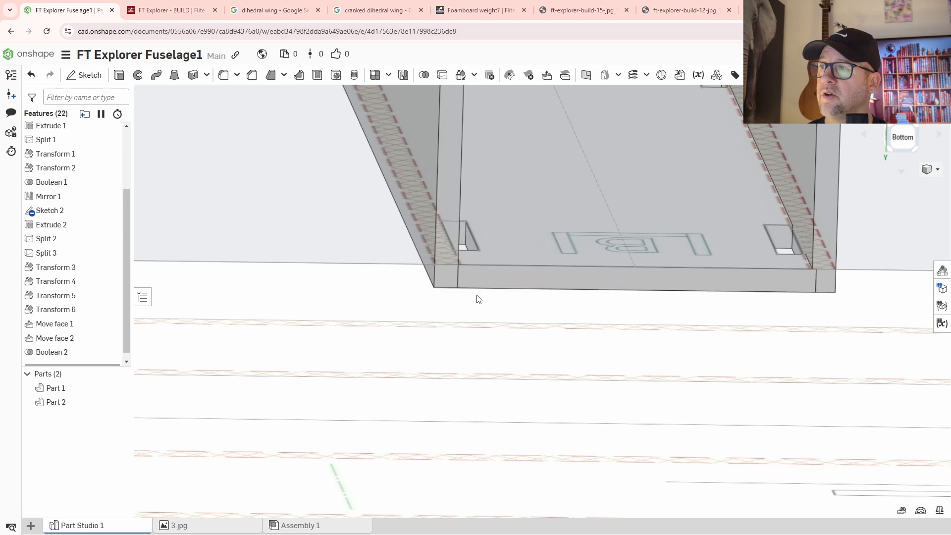
scroll(373, 319, "up", 5)
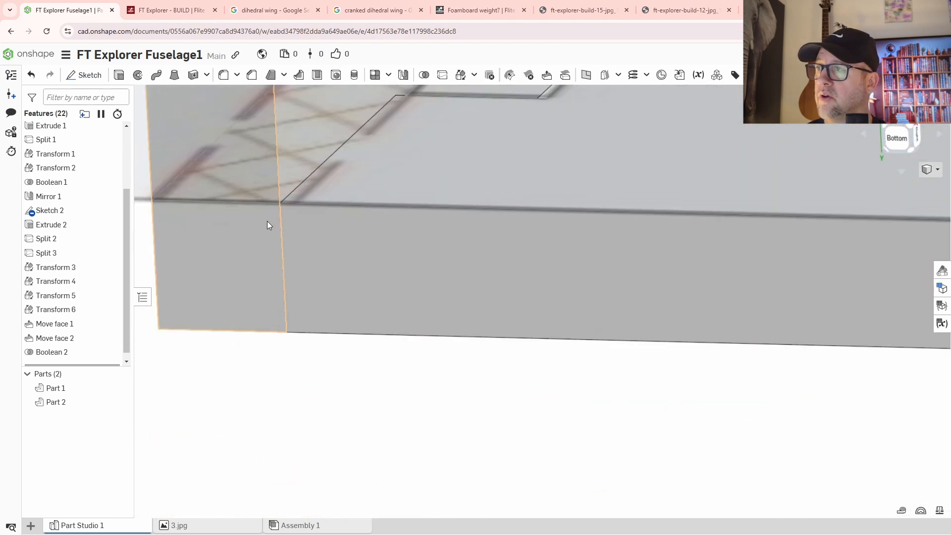
scroll(346, 293, "down", 4)
scroll(403, 317, "down", 8)
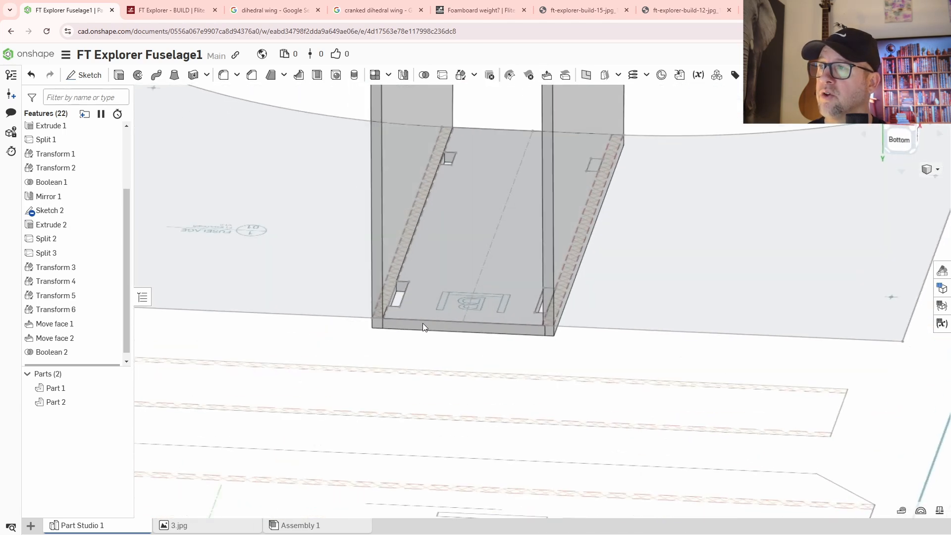
scroll(414, 210, "up", 3)
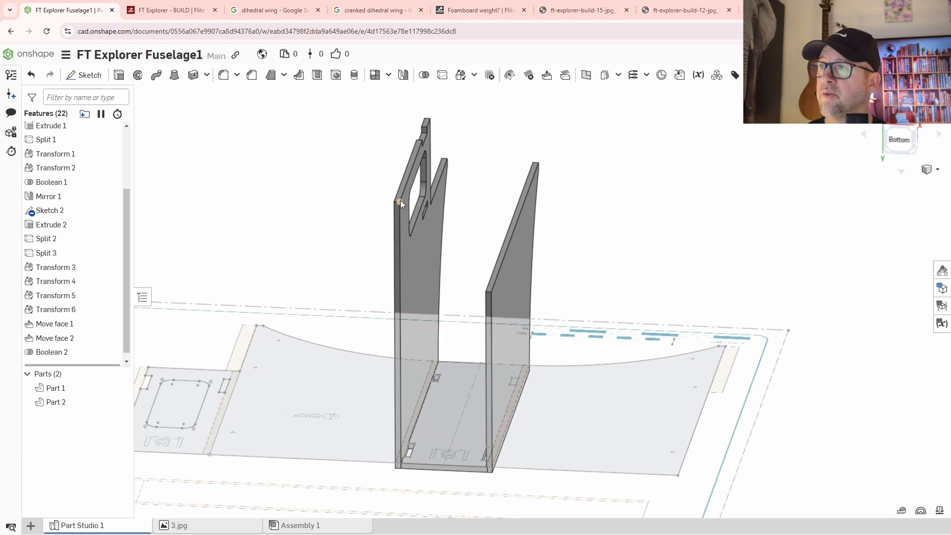
mouse_move(438, 254)
right_mouse_down()
mouse_move(461, 255)
mouse_move(431, 249)
mouse_move(406, 205)
mouse_move(482, 229)
mouse_move(547, 227)
mouse_move(432, 277)
right_mouse_up()
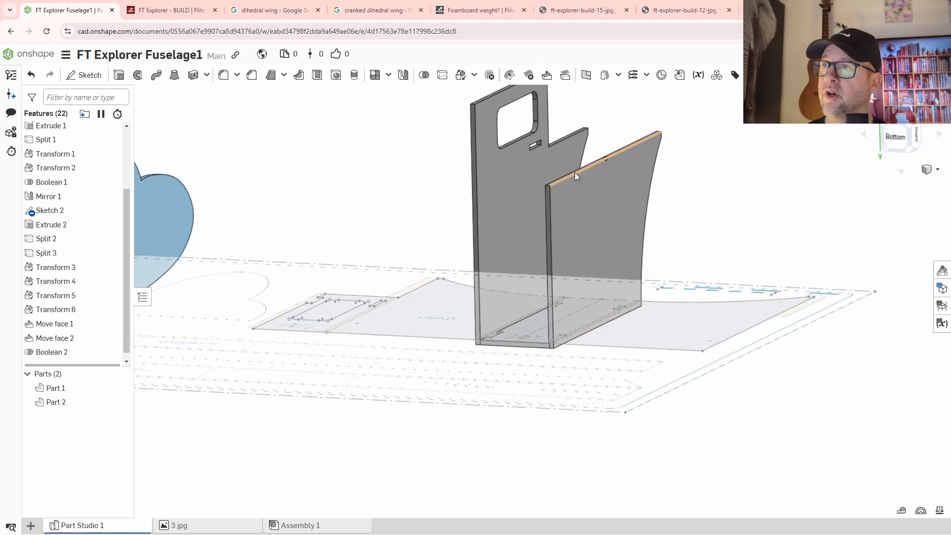
right_click_drag(534, 200, 525, 166)
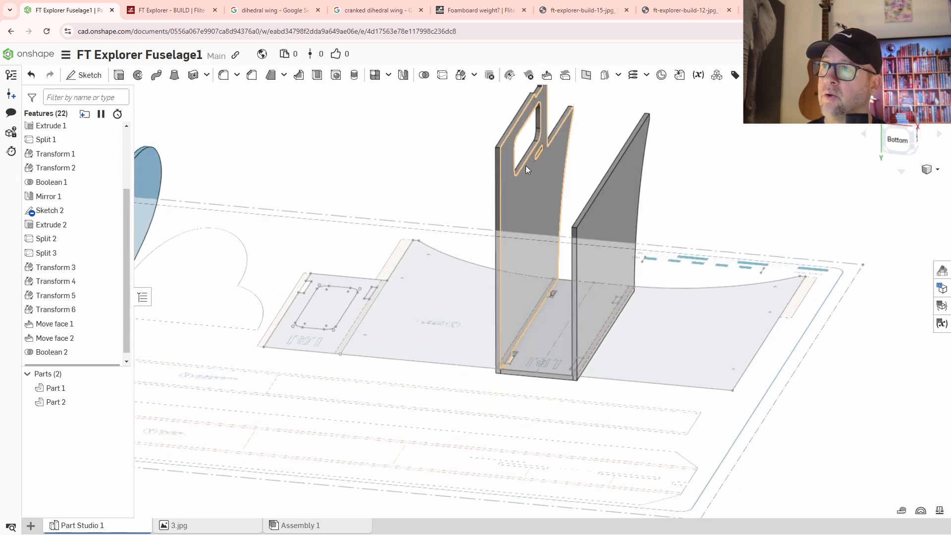
scroll(576, 166, "up", 5)
right_click_drag(590, 175, 557, 140)
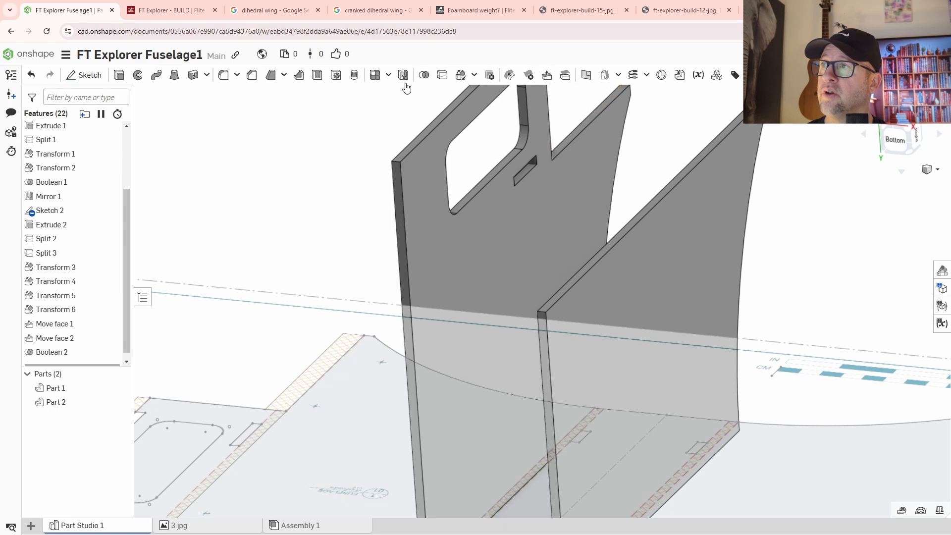
Step: Split the joined fuselage body with the stepped top edge face beside the cutout panel, keeping both sides
left_click(443, 75)
left_click(571, 170)
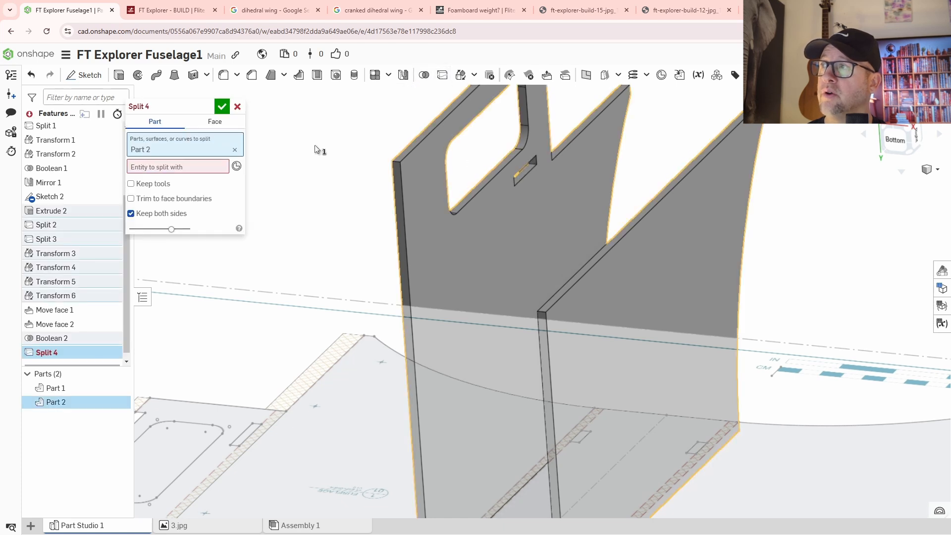
scroll(545, 154, "up", 3)
left_click(558, 146)
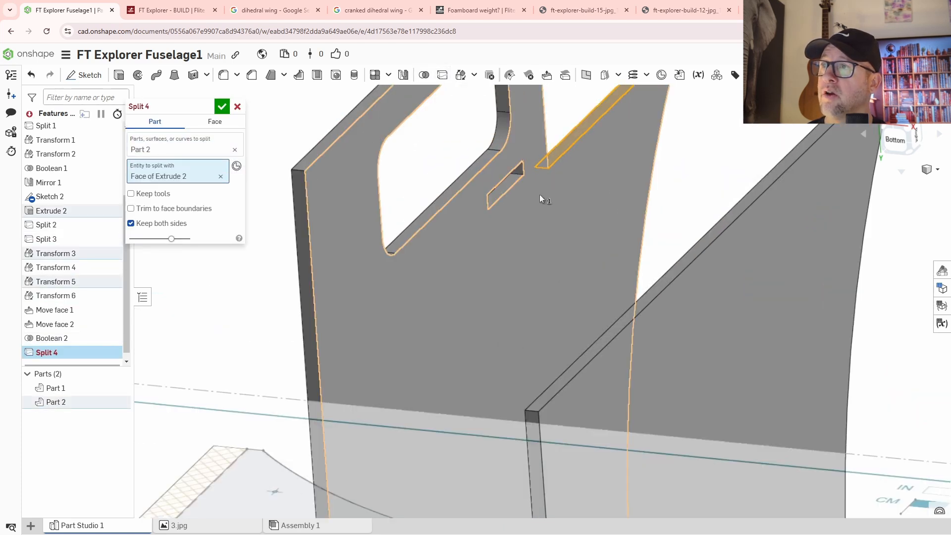
left_click(222, 107)
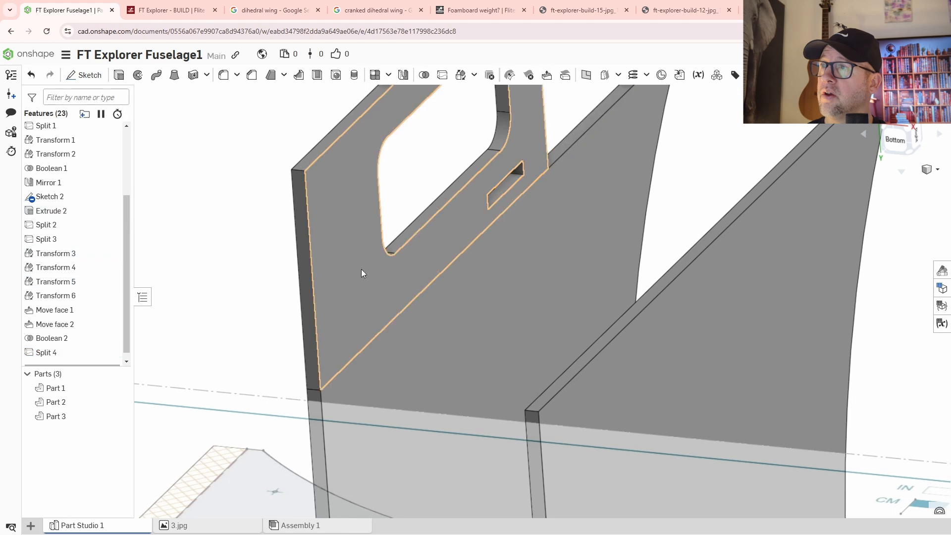
Step: Start a Rotate transform on the split-off cutout panel, Part 3, using the inner fold edge as the axis
scroll(391, 287, "down", 3)
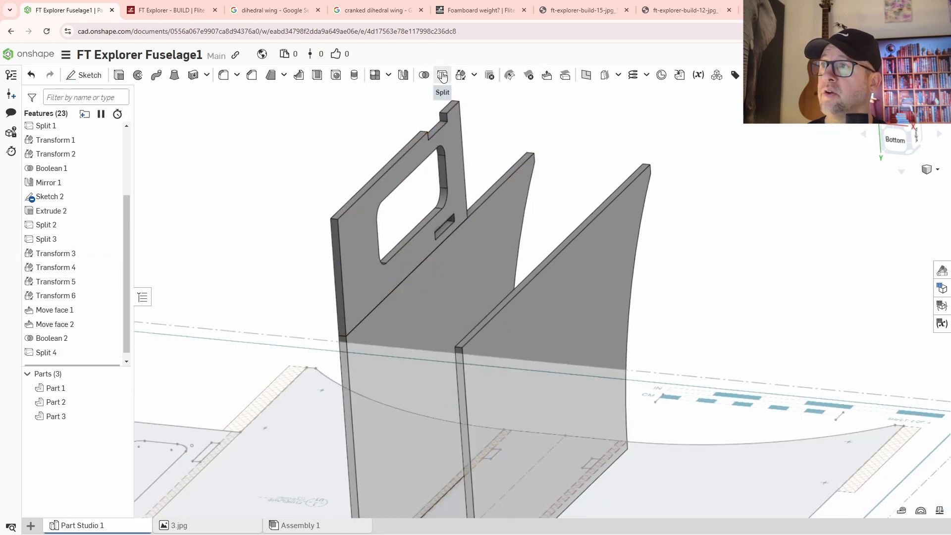
left_click(460, 75)
left_click(402, 163)
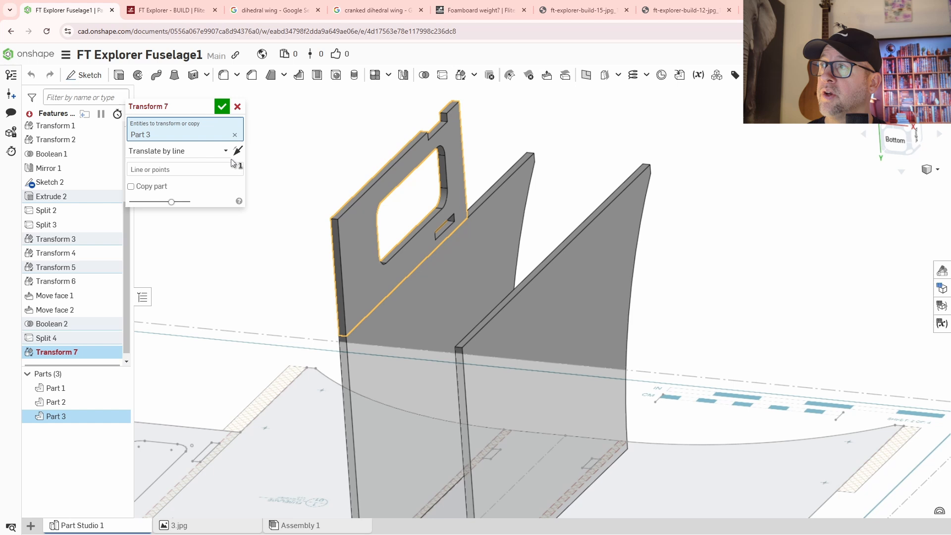
left_click(159, 151)
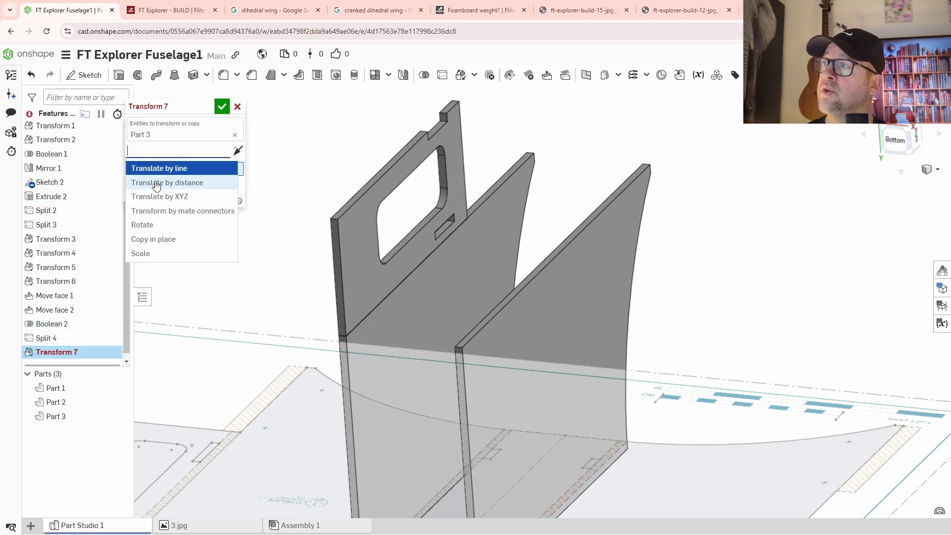
left_click(157, 224)
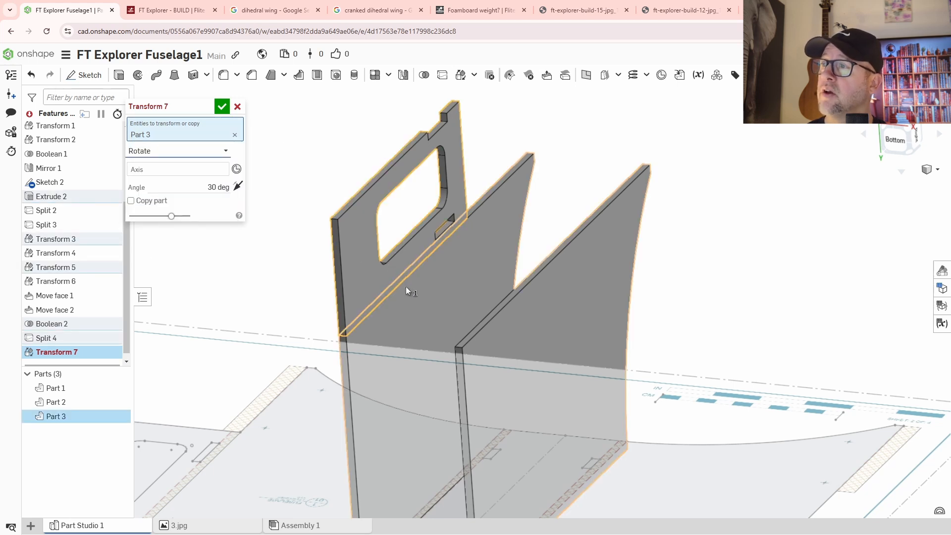
scroll(406, 290, "down", 3)
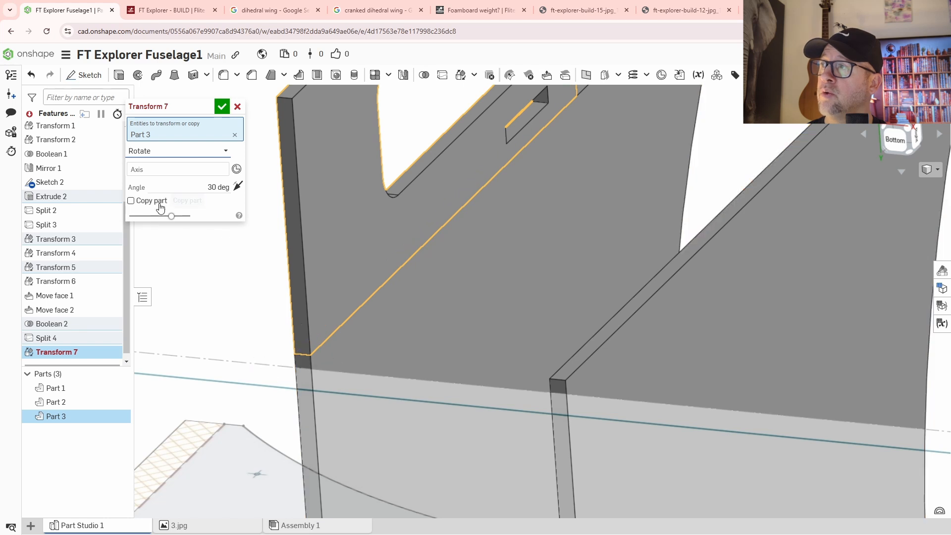
left_click(174, 171)
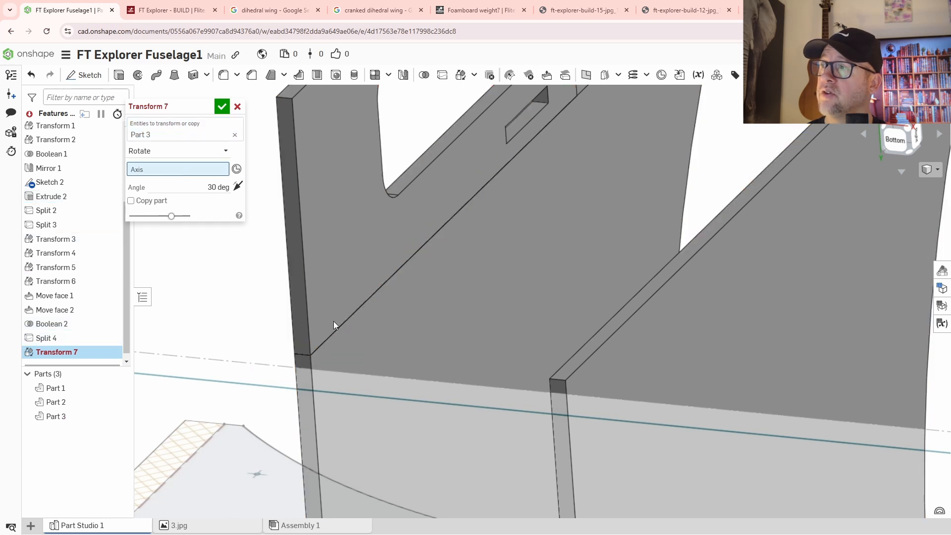
left_click(339, 325)
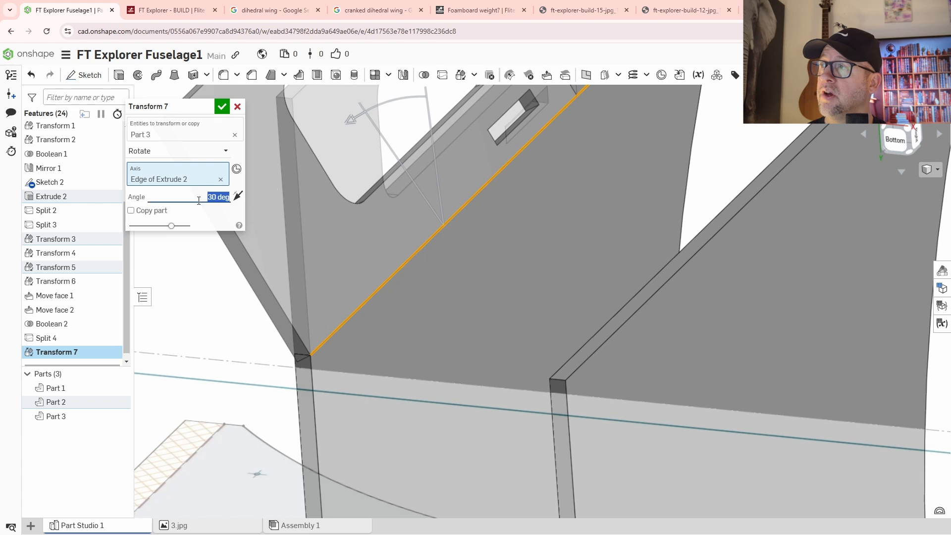
Step: Rotate the cutout panel by -90 degrees with the direction flipped so it folds across to the opposite upright side
key("Return")
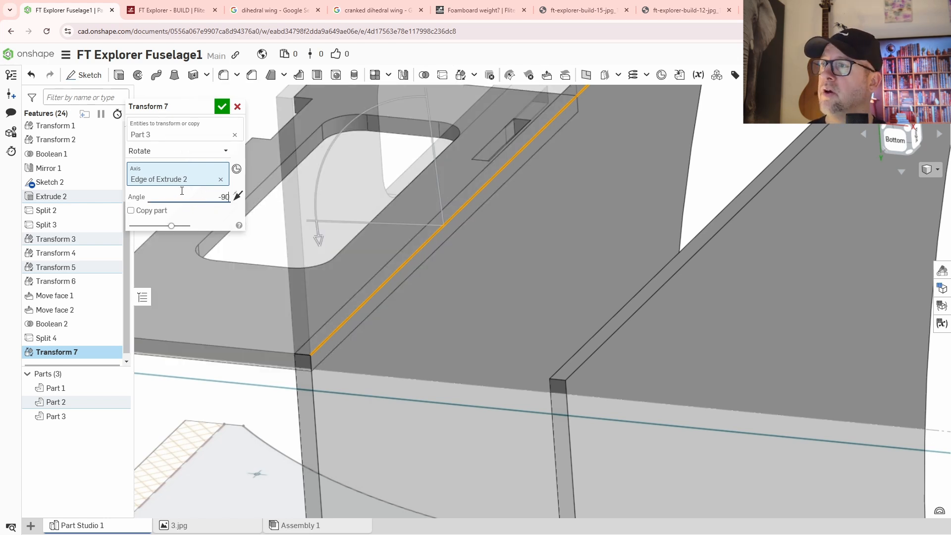
type("-90")
key("Return")
left_click(238, 197)
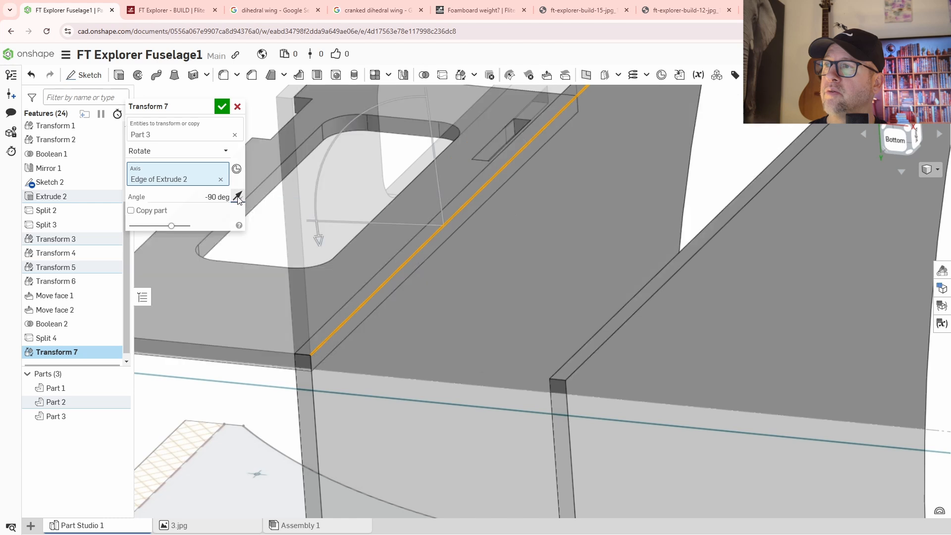
left_click(238, 197)
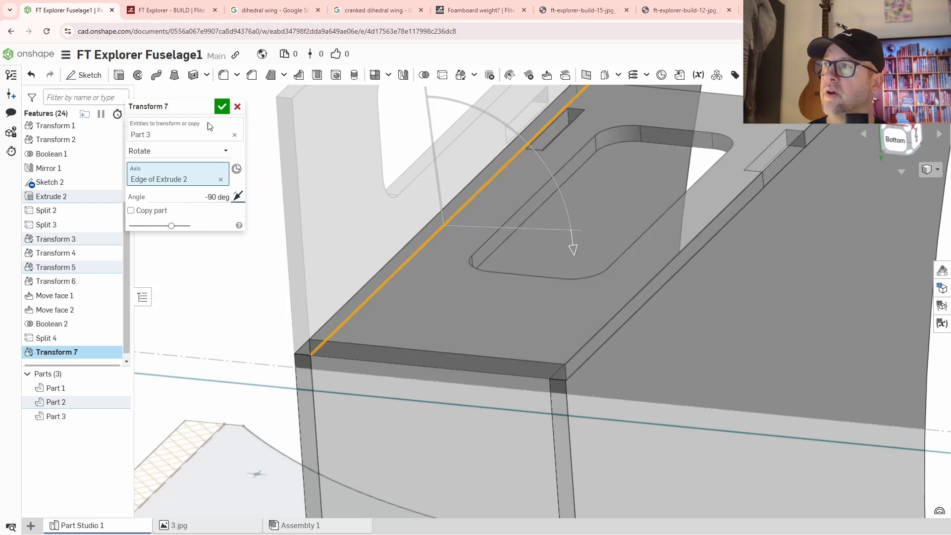
left_click(221, 108)
Step: Inspect the folded panel's corner and measure the distance between its free edge face and the upright side's outer face
right_click_drag(470, 341, 603, 346)
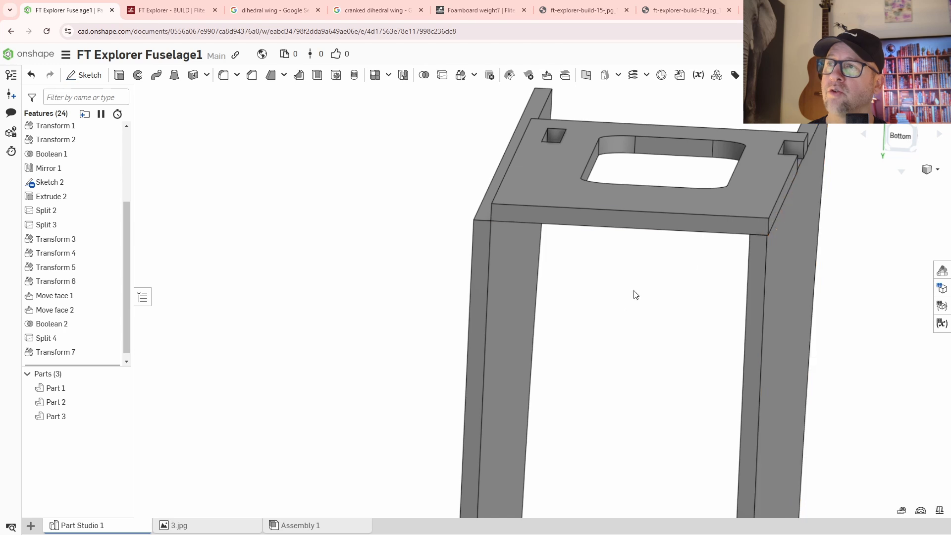
right_click_drag(625, 302, 584, 244)
scroll(617, 266, "up", 5)
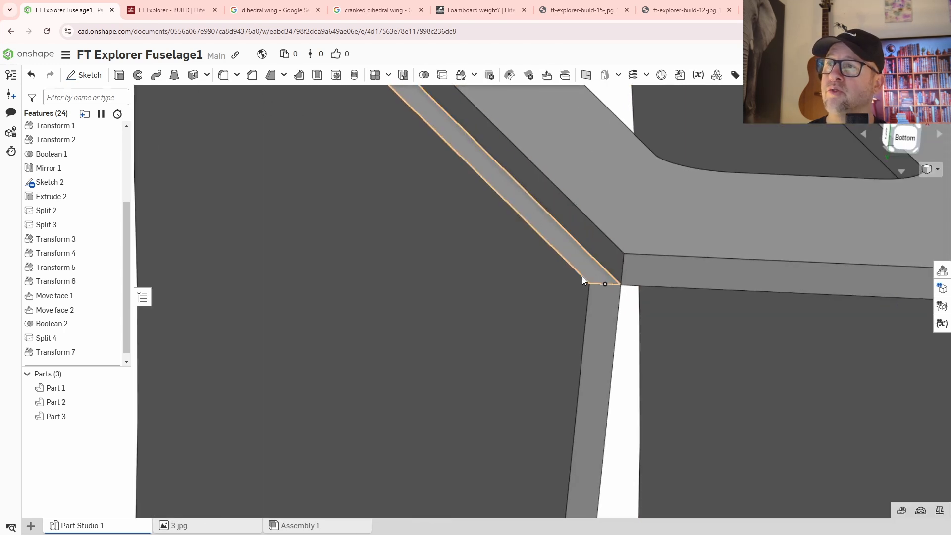
scroll(538, 377, "down", 5)
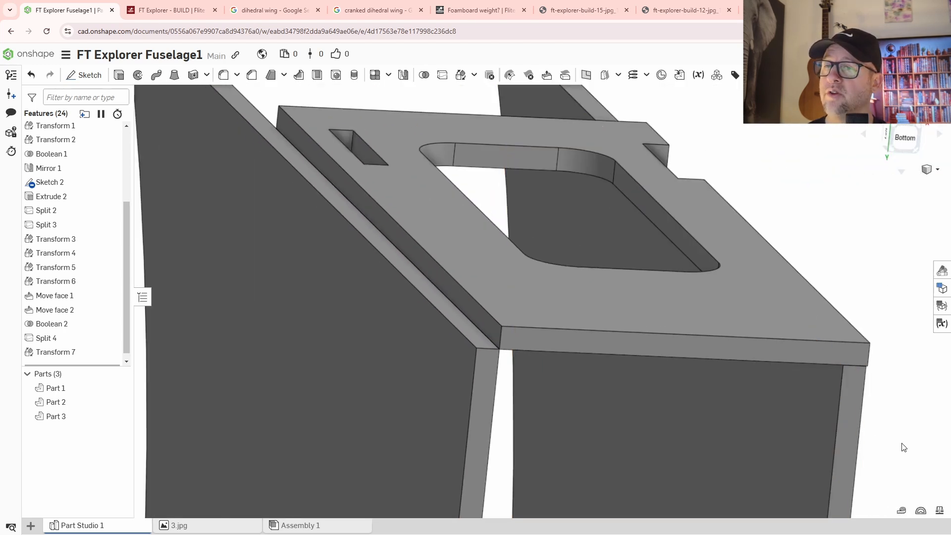
left_click(901, 509)
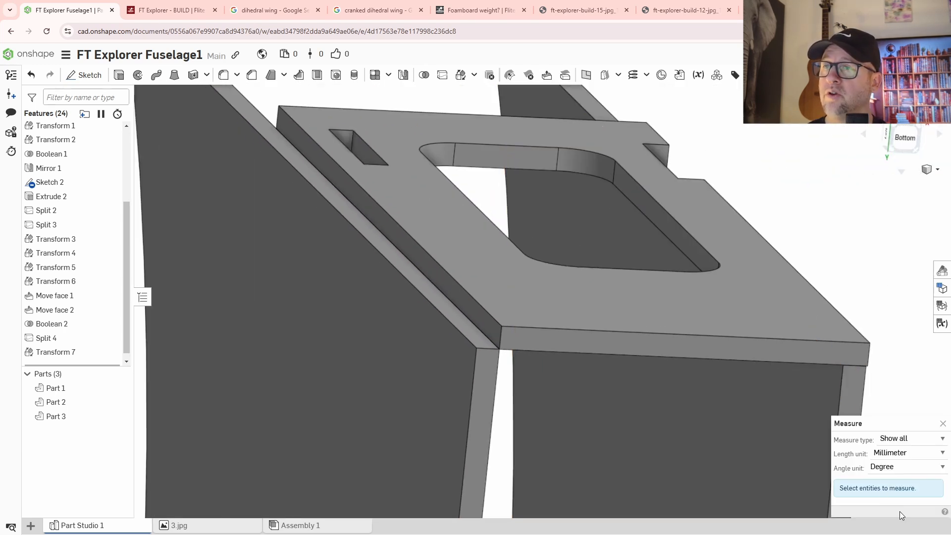
left_click(486, 324)
left_click(444, 341)
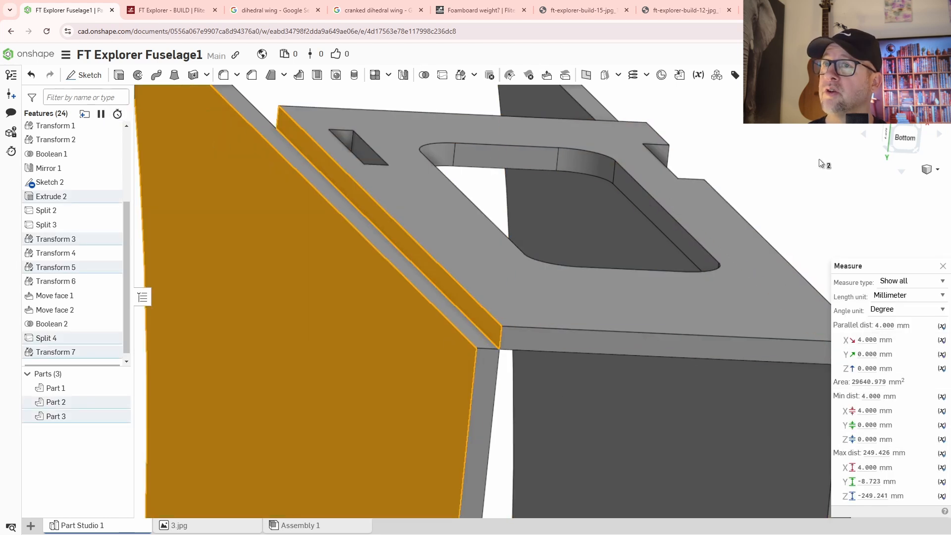
left_click(942, 266)
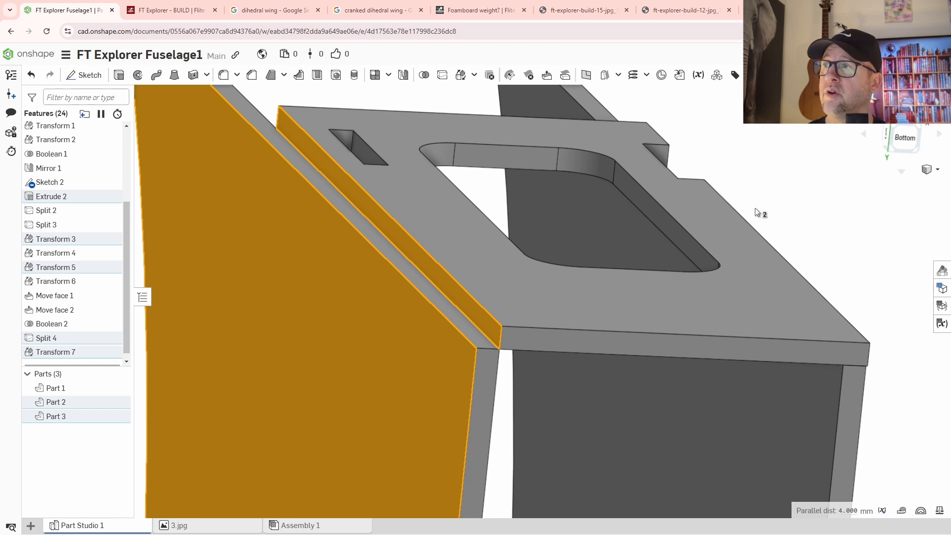
Step: Offset the folded panel's free edge face outward by 4 mm with Move Face, over the top of the upright side
middle_click_drag(637, 257, 645, 300)
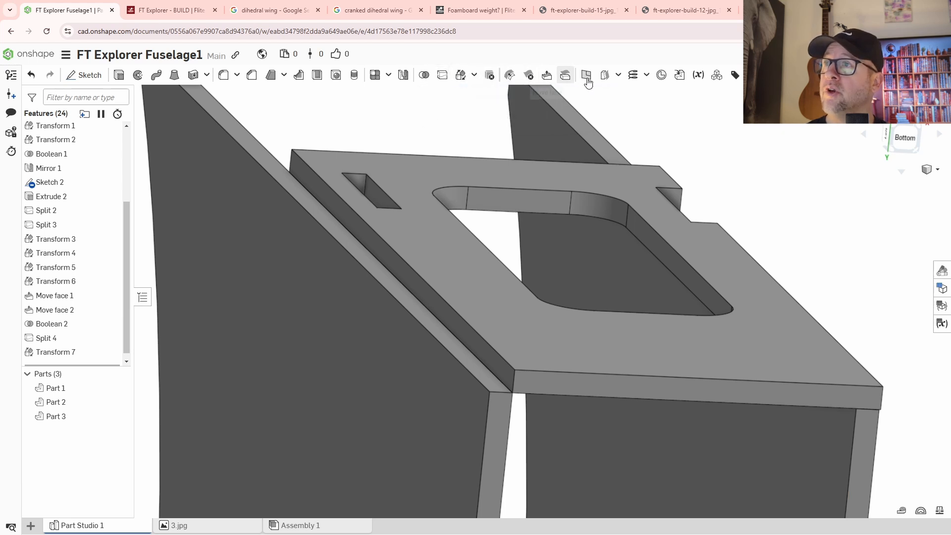
left_click(546, 75)
left_click(409, 284)
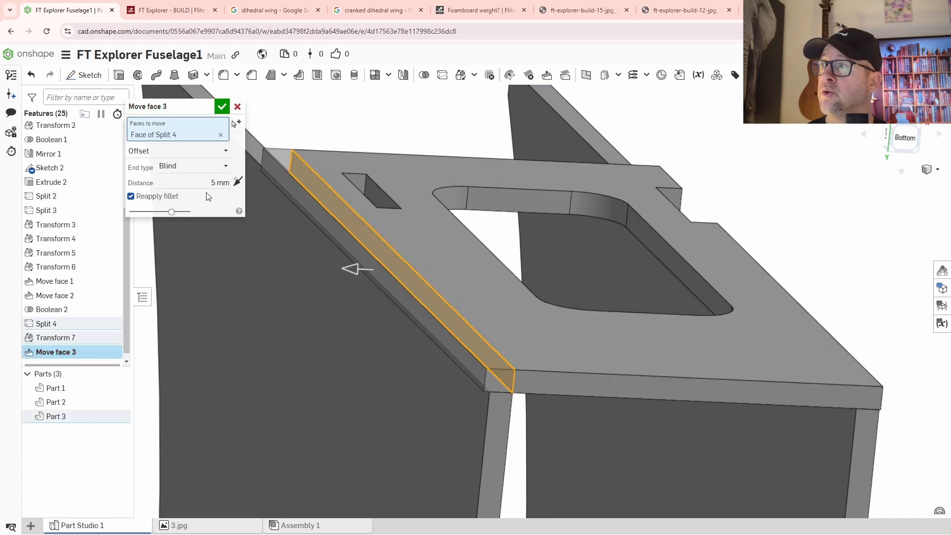
key("Down")
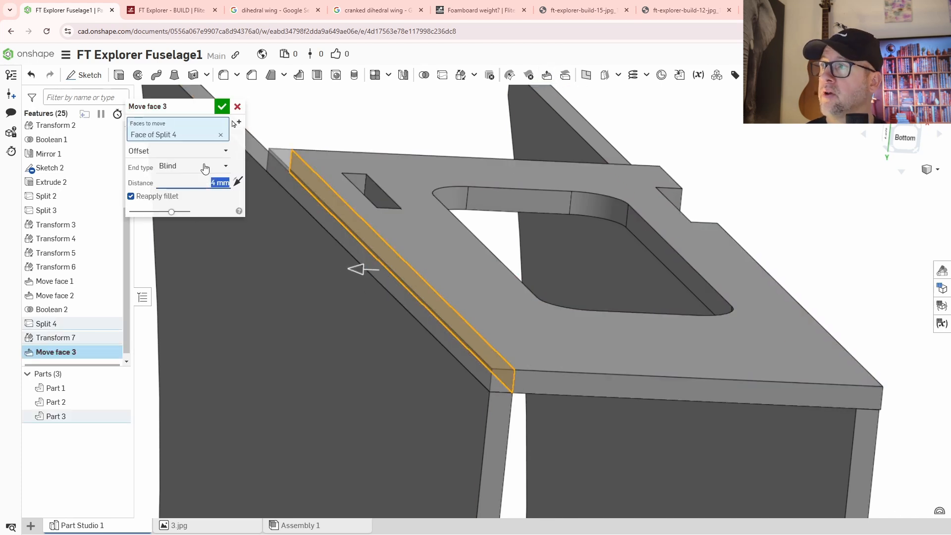
left_click(219, 109)
Step: Examine the extended top panel's fit on both upright sides and the overall shape of the folded fuselage
scroll(317, 257, "down", 3)
right_click_drag(462, 374, 461, 394)
middle_click_drag(461, 394, 555, 223)
scroll(553, 233, "down", 2)
right_click_drag(538, 272, 600, 236)
scroll(600, 236, "up", 4)
scroll(501, 316, "down", 2)
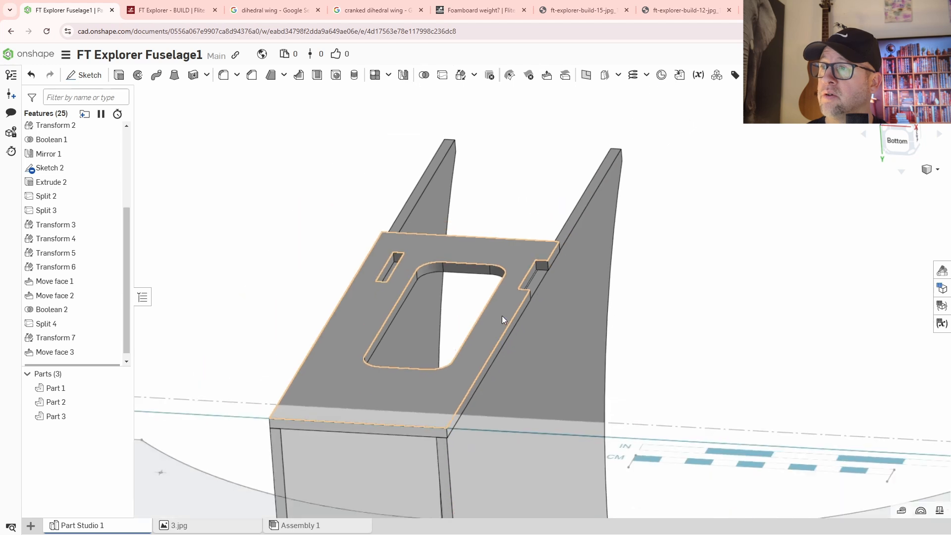
mouse_move(502, 316)
right_mouse_down()
mouse_move(516, 340)
mouse_move(512, 305)
right_mouse_up()
scroll(531, 302, "down", 5)
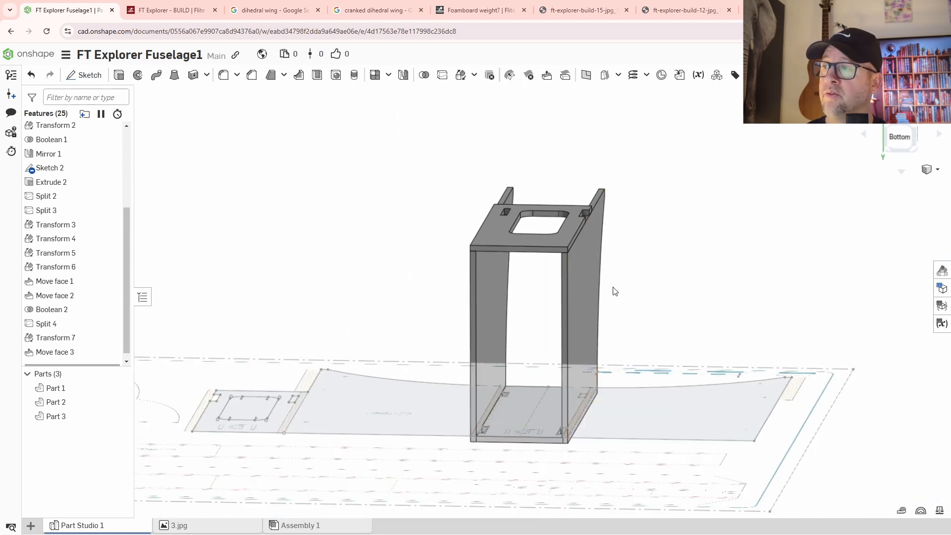
middle_click_drag(640, 244, 626, 253)
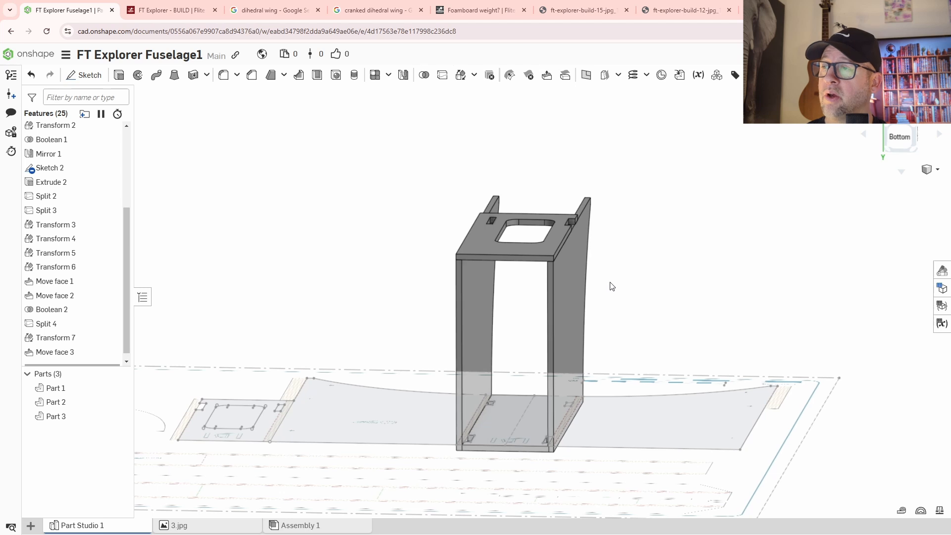
scroll(565, 233, "up", 3)
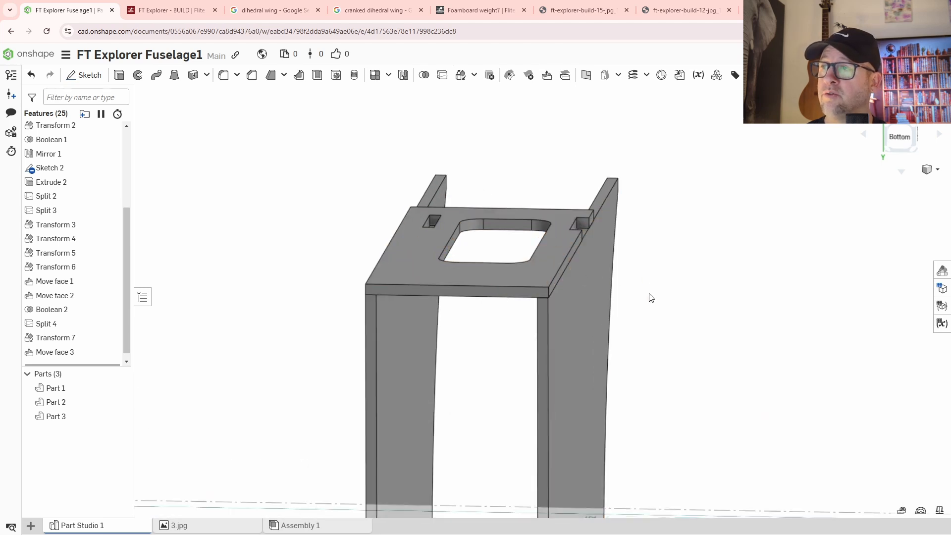
scroll(654, 299, "down", 2)
middle_click_drag(665, 302, 657, 241)
scroll(658, 241, "down", 1)
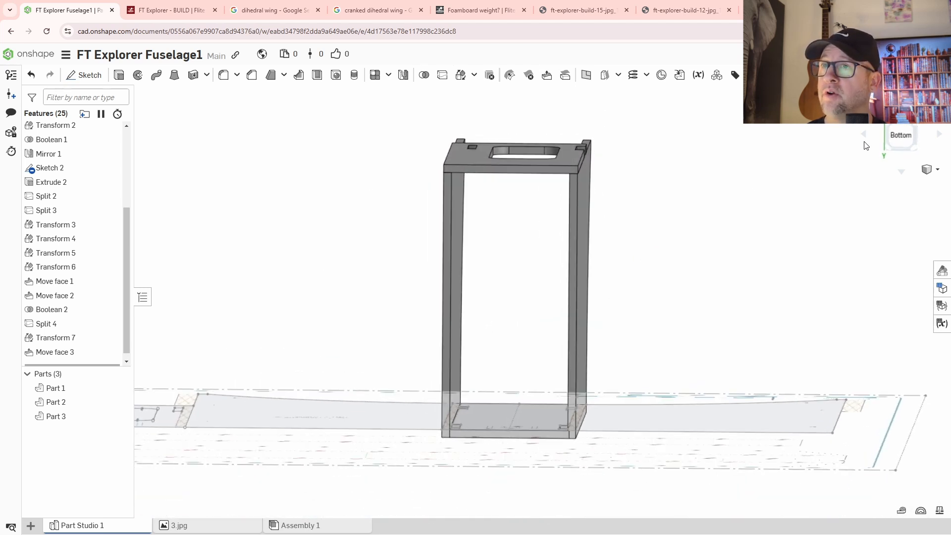
Step: Check the box section of the folded fuselage and its corners in a straight-on end view
left_click(891, 134)
middle_click_drag(732, 251, 674, 246)
scroll(705, 237, "up", 4)
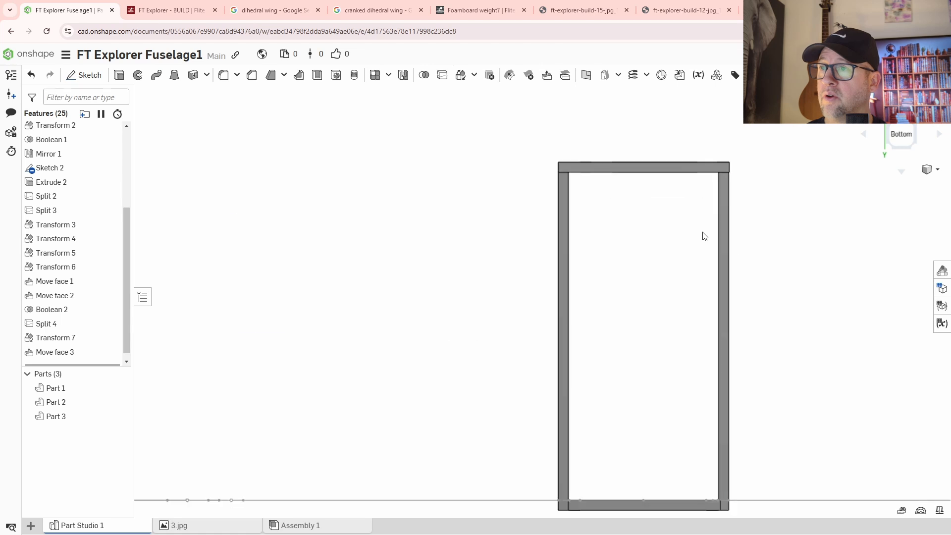
Step: Union the fuselage side-wall body (Part 2) with the panel that has the rounded opening (Part 3)
scroll(741, 246, "down", 3)
middle_click_drag(778, 221, 644, 210)
mouse_move(644, 210)
right_mouse_down()
mouse_move(623, 225)
mouse_move(679, 202)
right_mouse_up()
middle_click_drag(679, 202, 620, 247)
scroll(620, 246, "up", 3)
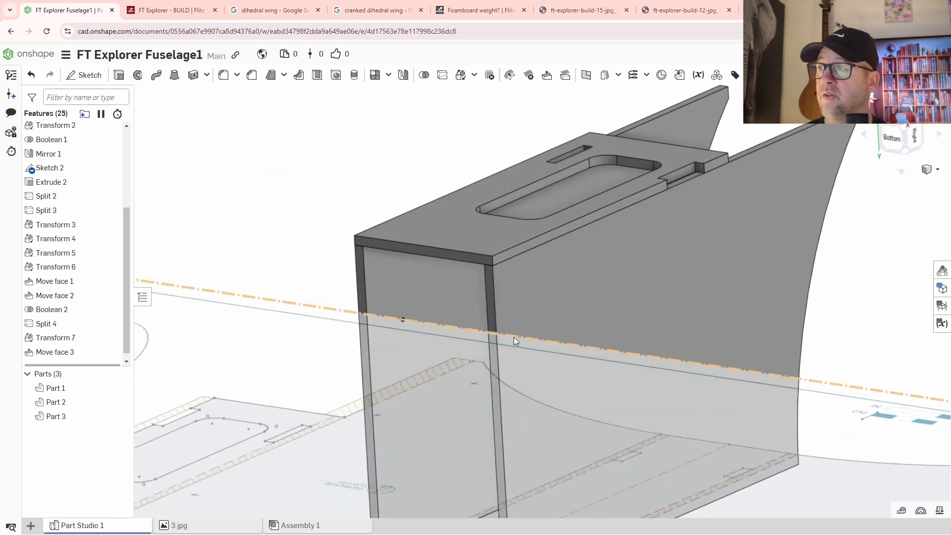
left_click(422, 78)
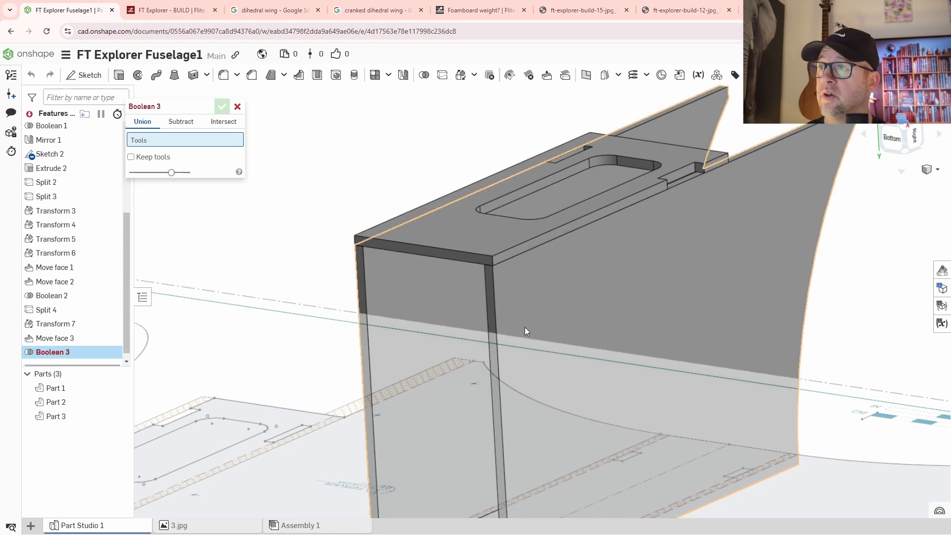
left_click(543, 310)
left_click(410, 192)
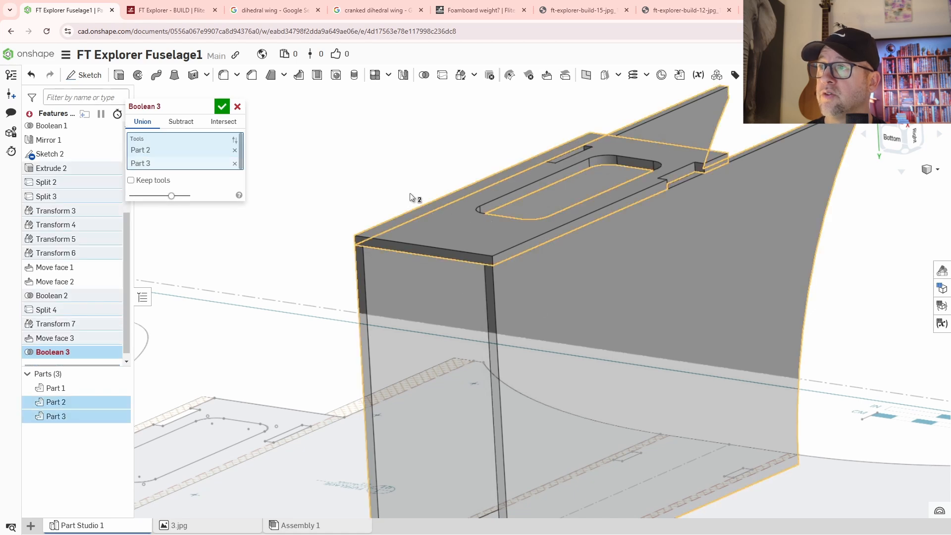
left_click(222, 107)
scroll(492, 303, "down", 3)
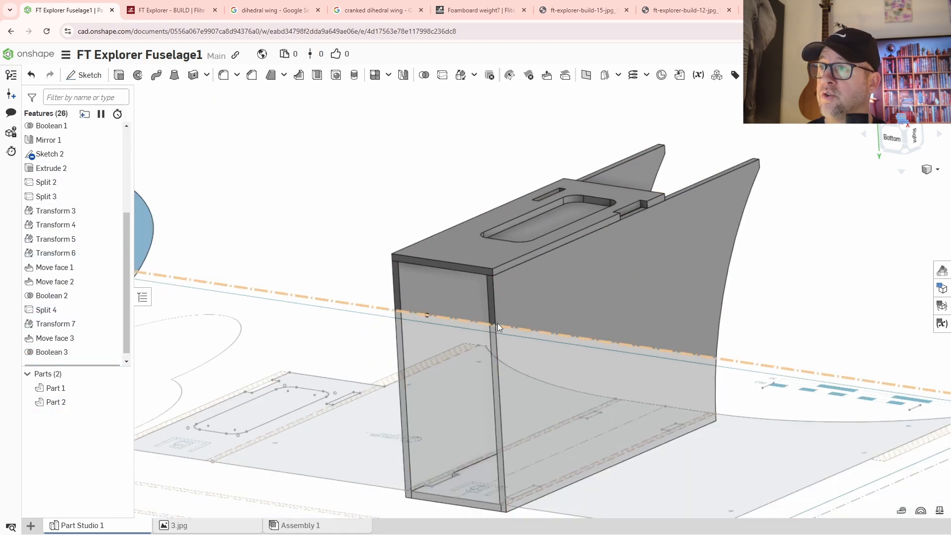
Step: Examine the corner joints between the fuselage side walls and the slotted panel for misalignment, and compare them with the plan
right_click_drag(497, 323, 535, 323)
scroll(372, 246, "up", 3)
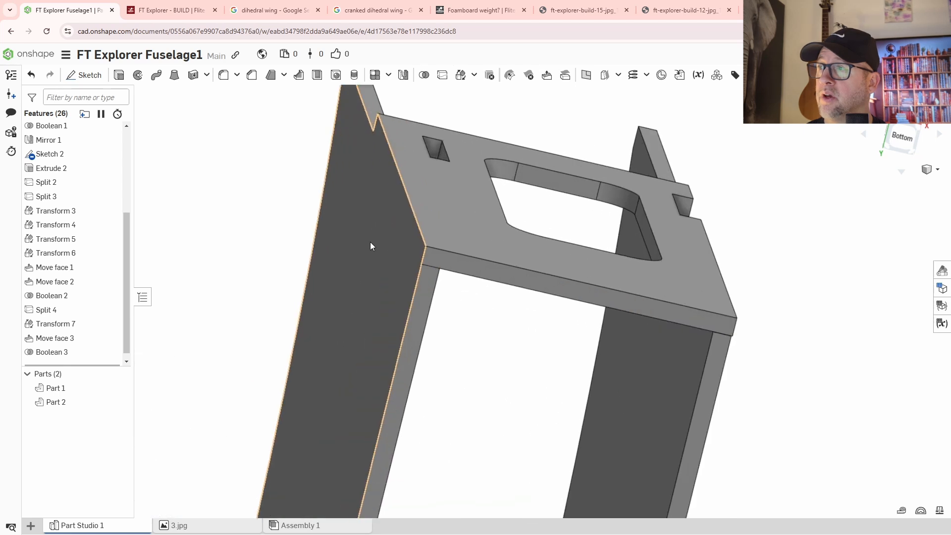
scroll(424, 258, "up", 5)
scroll(459, 284, "down", 7)
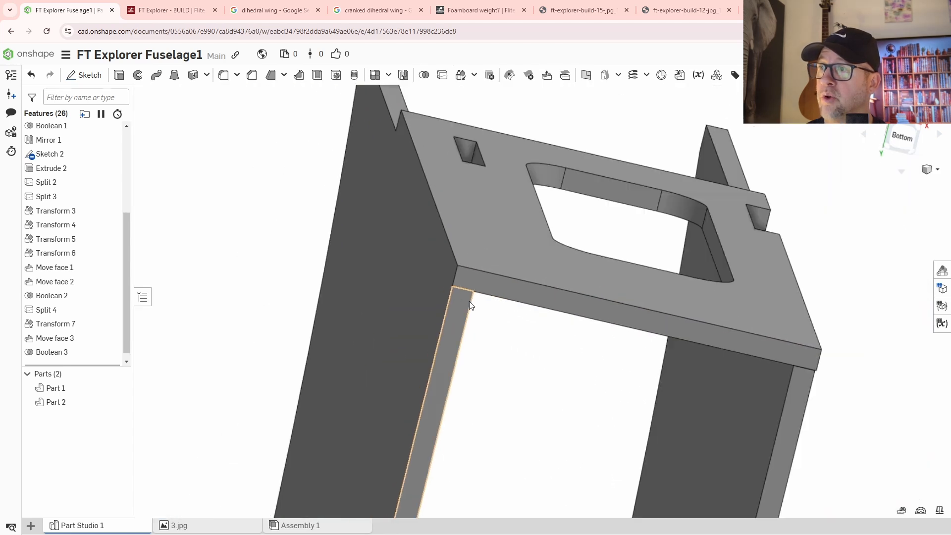
mouse_move(545, 355)
right_mouse_down()
mouse_move(524, 355)
mouse_move(576, 346)
mouse_move(581, 321)
right_mouse_up()
scroll(556, 373, "up", 8)
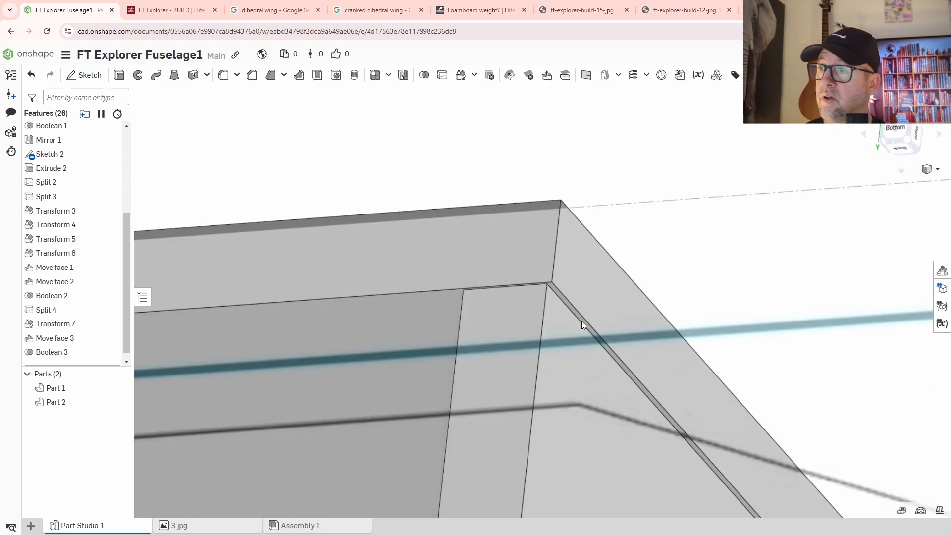
scroll(568, 315, "down", 6)
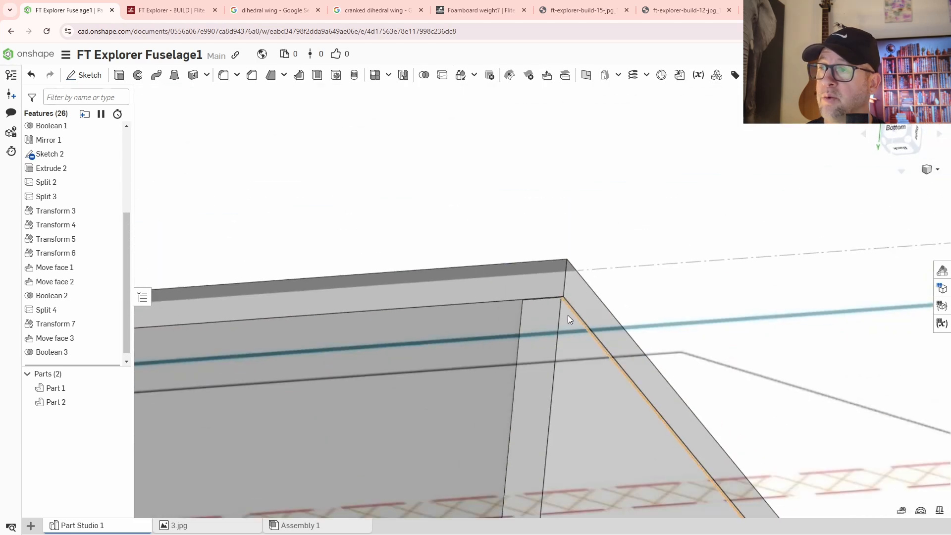
mouse_move(505, 372)
right_mouse_down()
mouse_move(505, 274)
mouse_move(477, 214)
right_mouse_up()
scroll(430, 288, "down", 6)
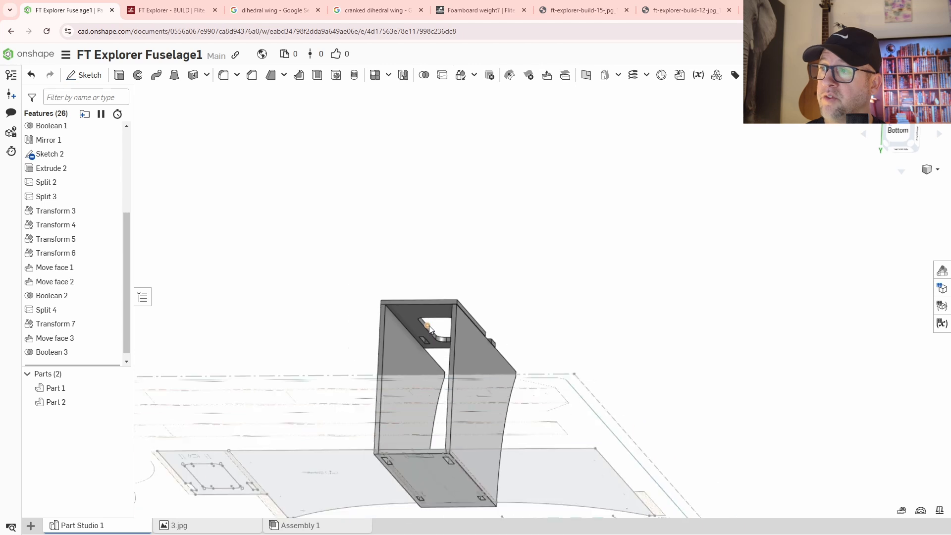
right_click_drag(429, 325, 433, 369)
middle_click_drag(409, 416, 476, 315)
scroll(417, 418, "up", 5)
scroll(359, 406, "down", 3)
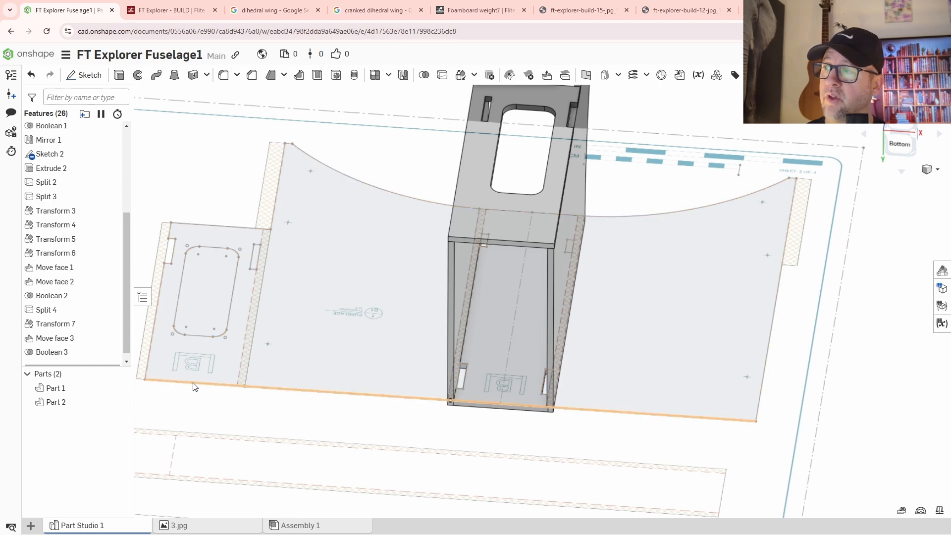
Step: Replace the slotted panel's two side edge faces, before and after the notch, with the adjacent side wall's outer face at 0 mm offset
middle_click_drag(506, 312, 495, 349)
right_click_drag(496, 348, 448, 317)
scroll(434, 129, "up", 5)
right_click_drag(477, 201, 424, 287)
right_click_drag(575, 276, 456, 352)
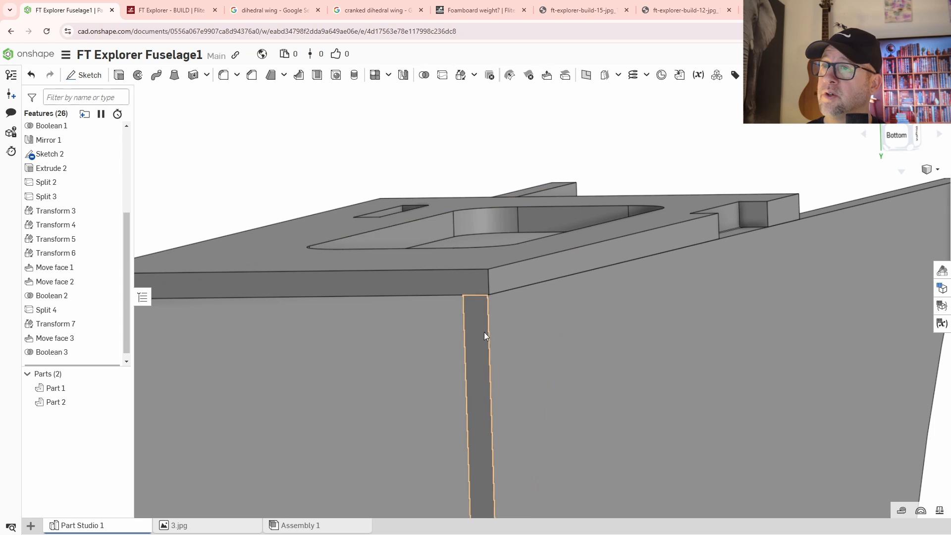
left_click(564, 77)
left_click(563, 260)
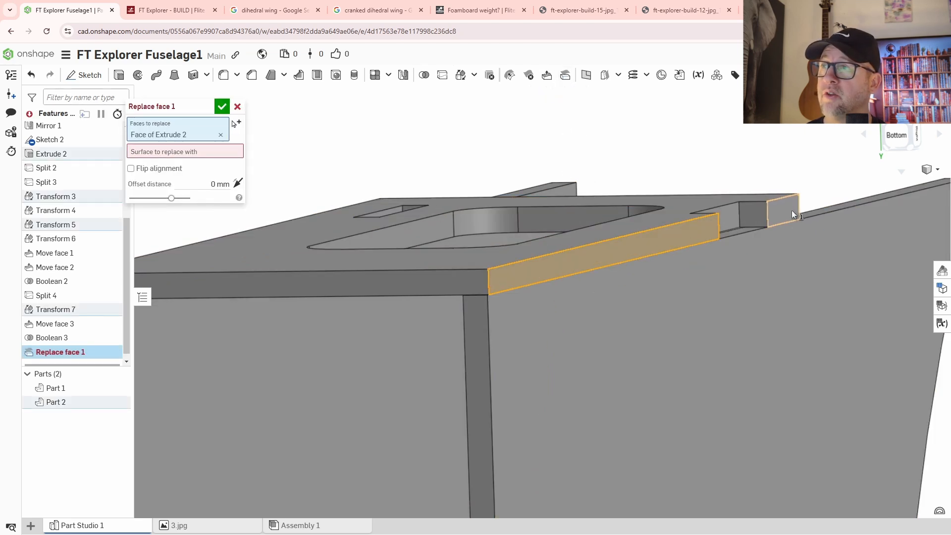
left_click(789, 212)
left_click(177, 172)
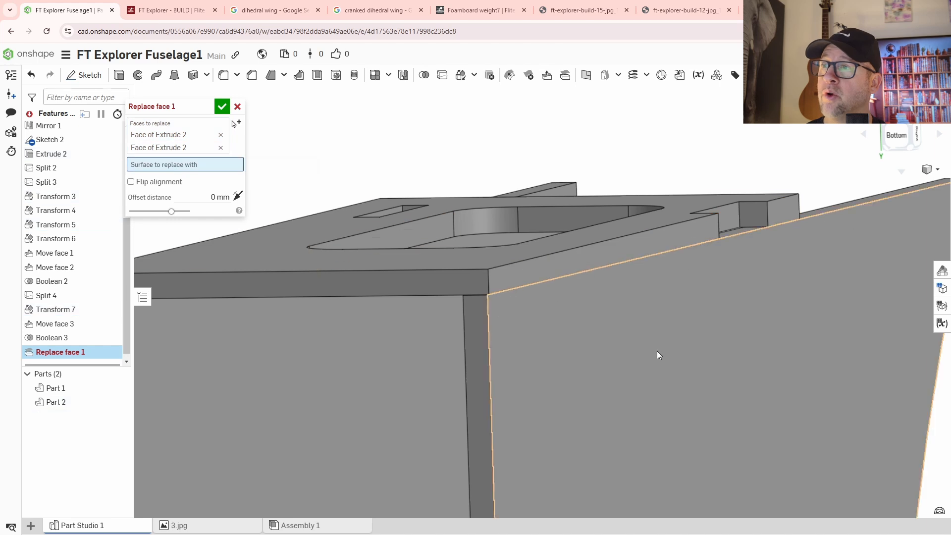
left_click(658, 355)
left_click(221, 107)
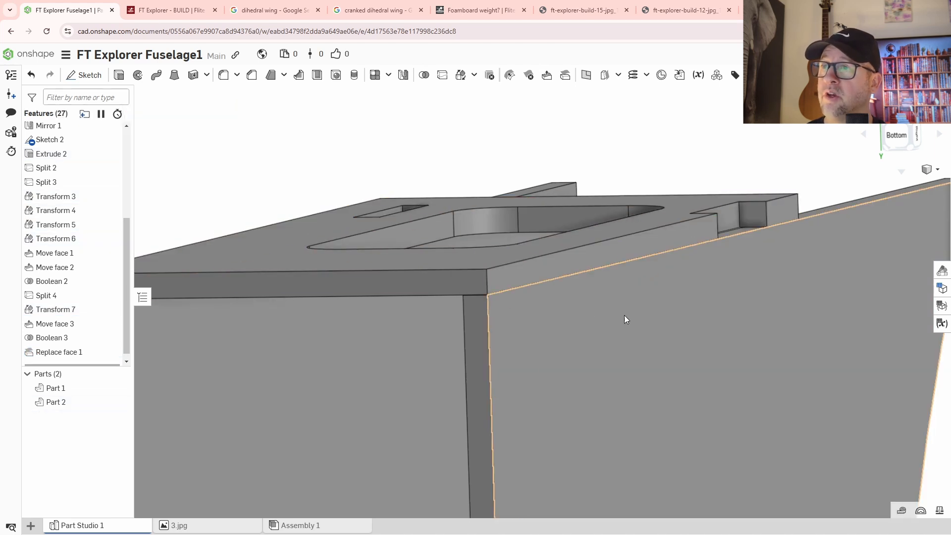
Step: Replace the side wall's narrow end face at the corner gap with the inner face of the slotted panel at 0 mm offset
right_click_drag(471, 260, 490, 248)
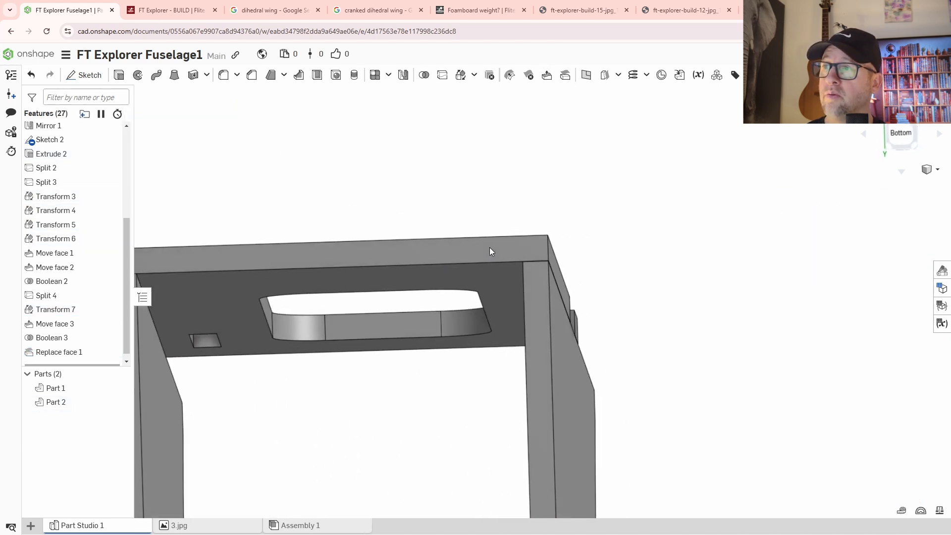
scroll(541, 283, "up", 5)
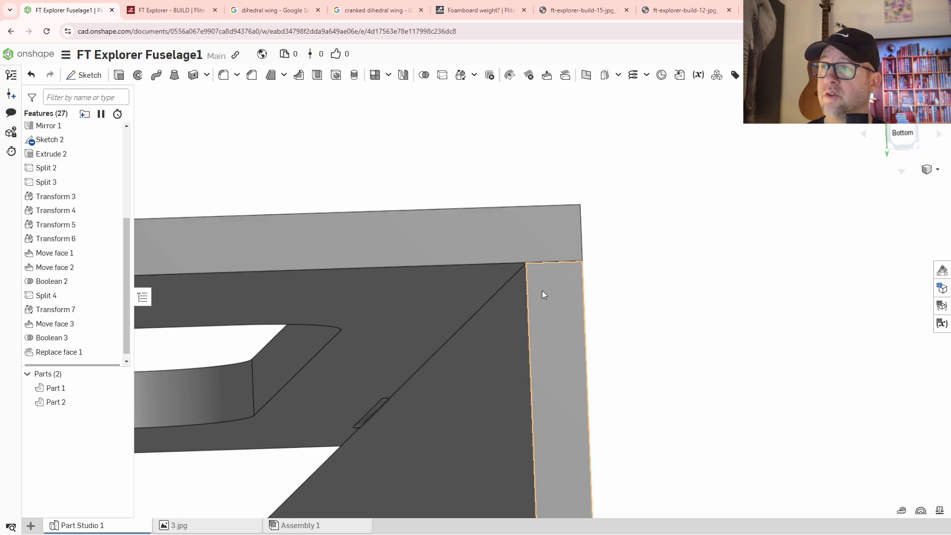
right_click_drag(516, 269, 515, 277)
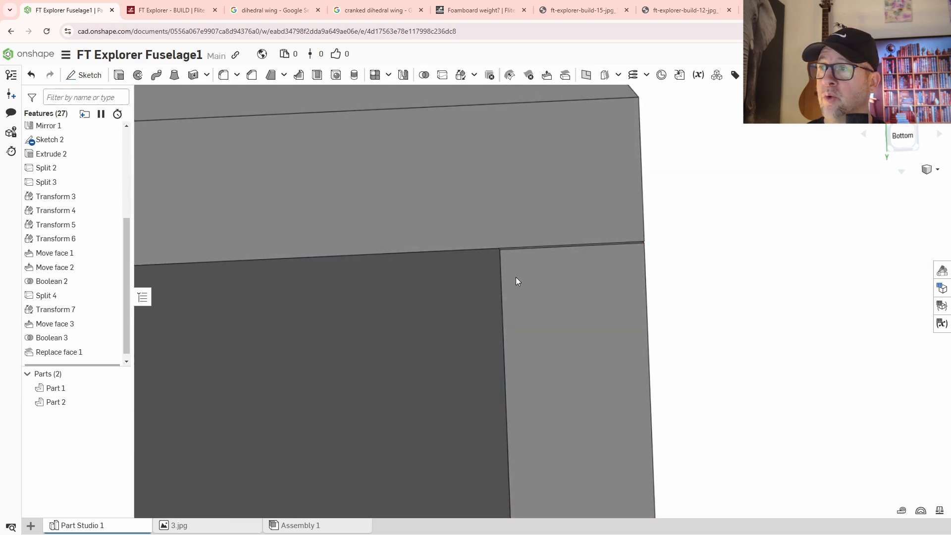
scroll(515, 253, "up", 3)
scroll(513, 256, "up", 2)
scroll(478, 244, "up", 3)
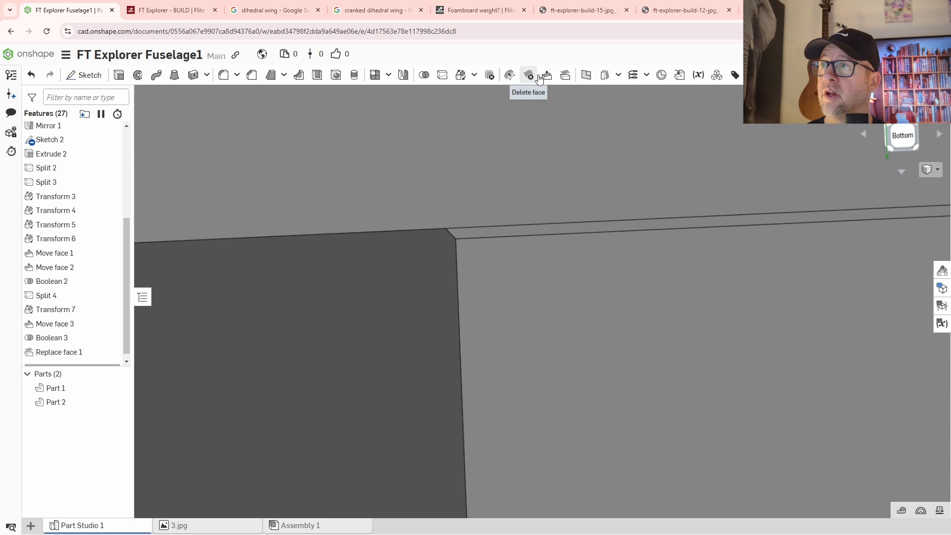
left_click(566, 75)
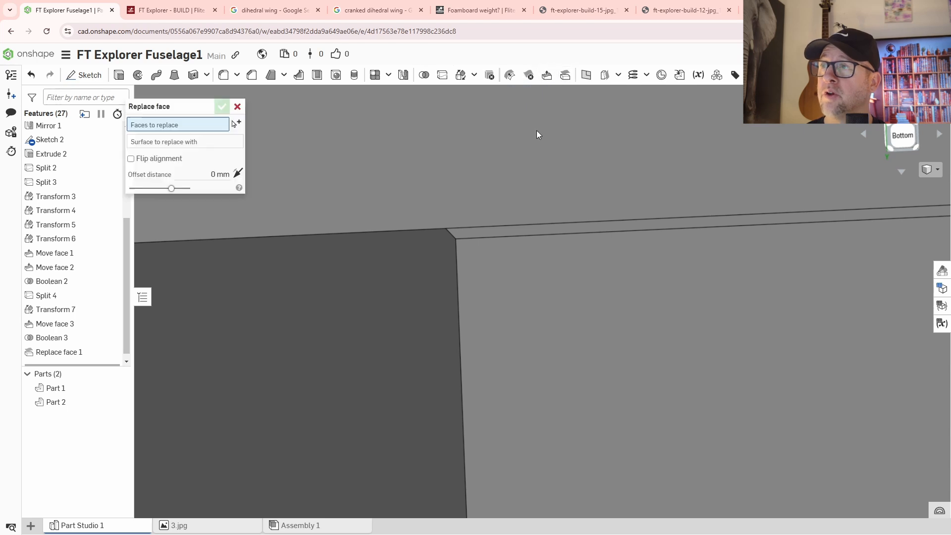
left_click(499, 230)
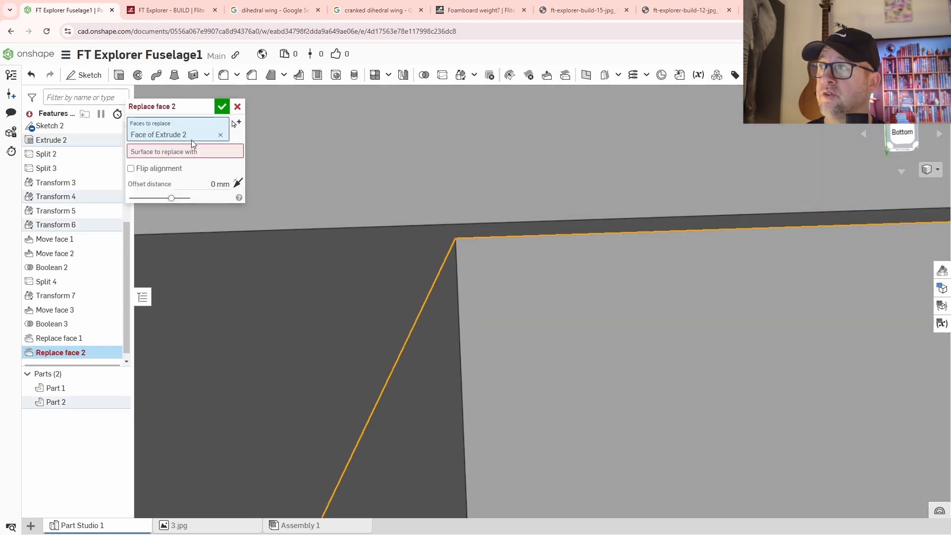
left_click(193, 149)
left_click(420, 234)
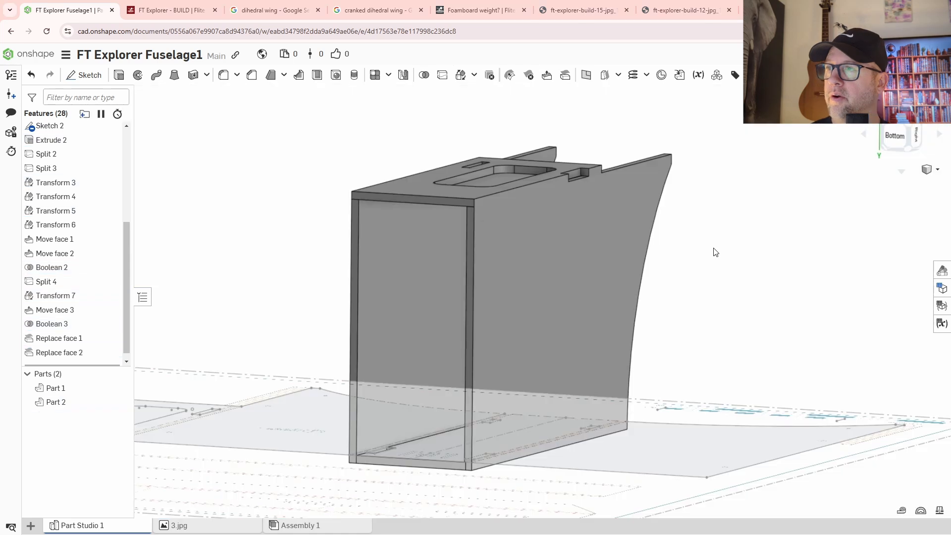
Step: Examine the corner joint between the slotted panel and the side wall from the outside and inside
right_click_drag(715, 253, 758, 255)
scroll(416, 254, "up", 5)
right_click_drag(546, 214, 627, 234)
scroll(600, 232, "up", 5)
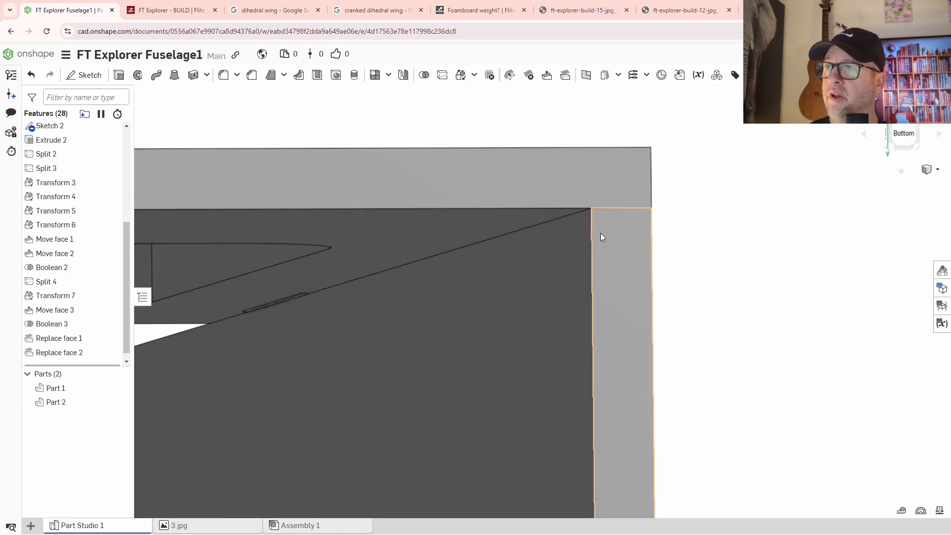
scroll(602, 234, "down", 2)
right_click_drag(656, 259, 622, 281)
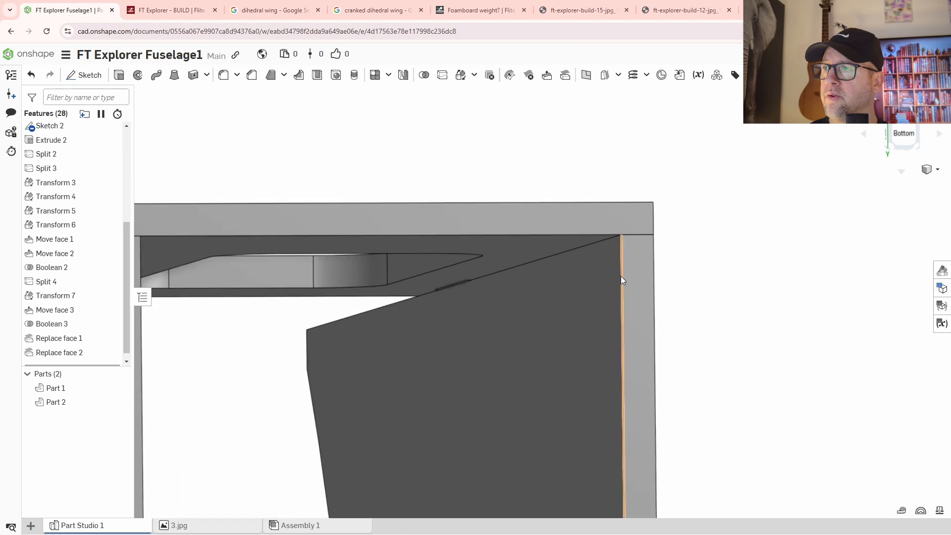
right_click_drag(688, 292, 569, 213)
middle_click_drag(490, 144, 632, 290)
scroll(569, 156, "up", 7)
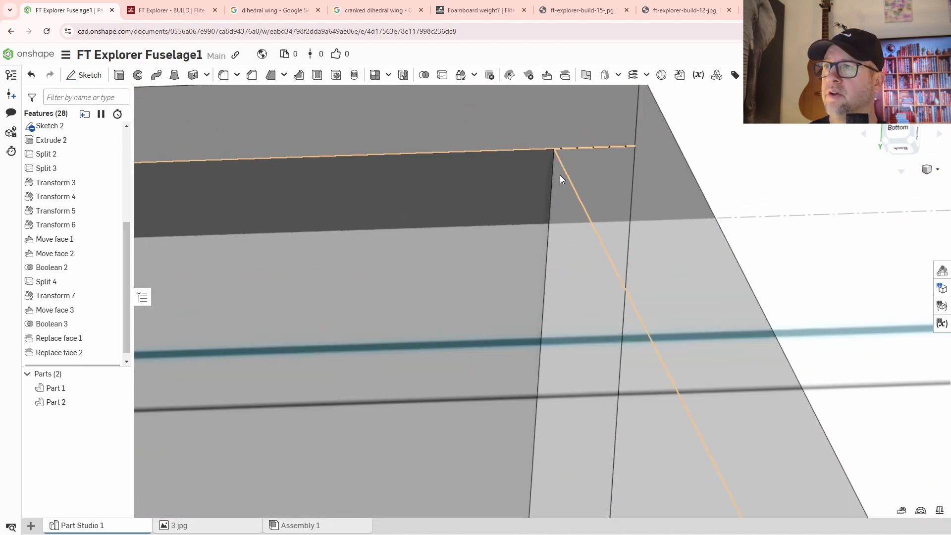
scroll(587, 183, "down", 10)
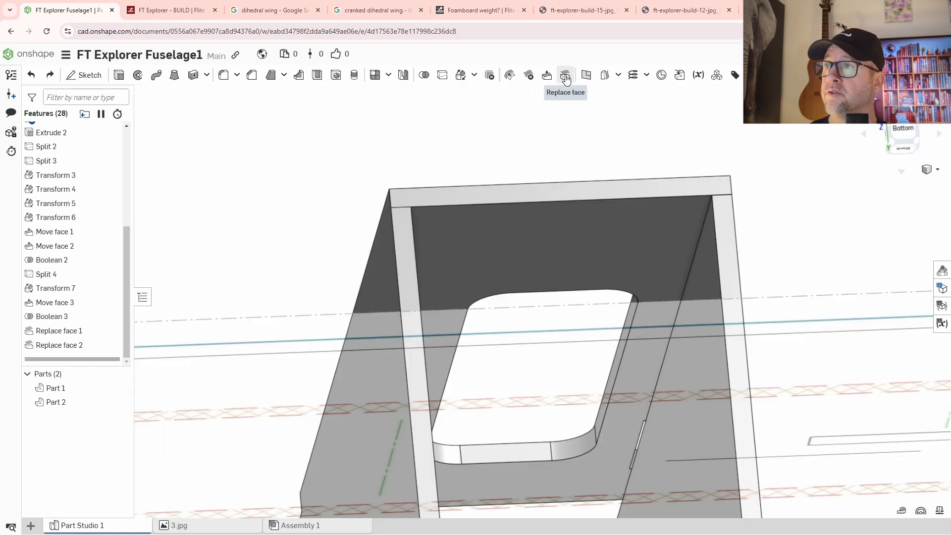
Step: Replace the front edge faces of both side walls with the front edge face of the slotted panel at 0 mm offset
left_click(565, 77)
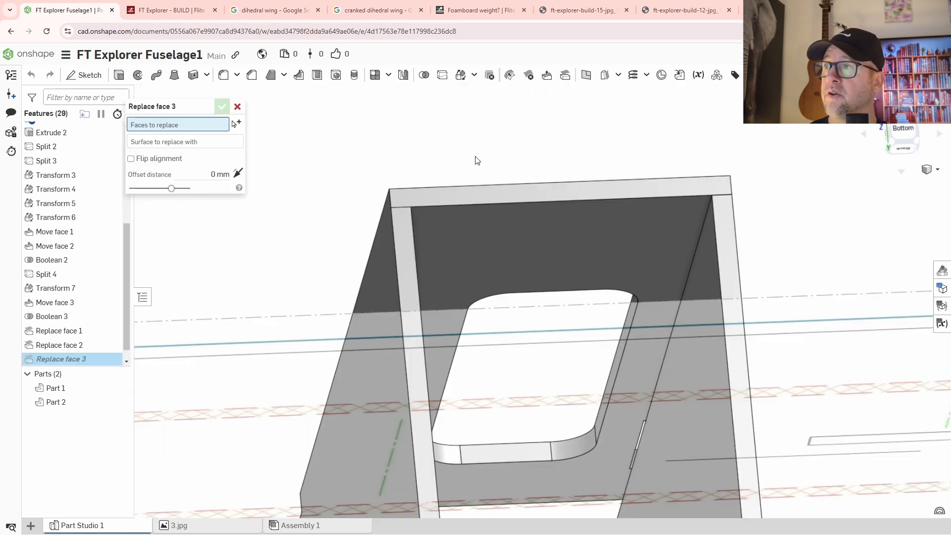
left_click(397, 230)
left_click(717, 247)
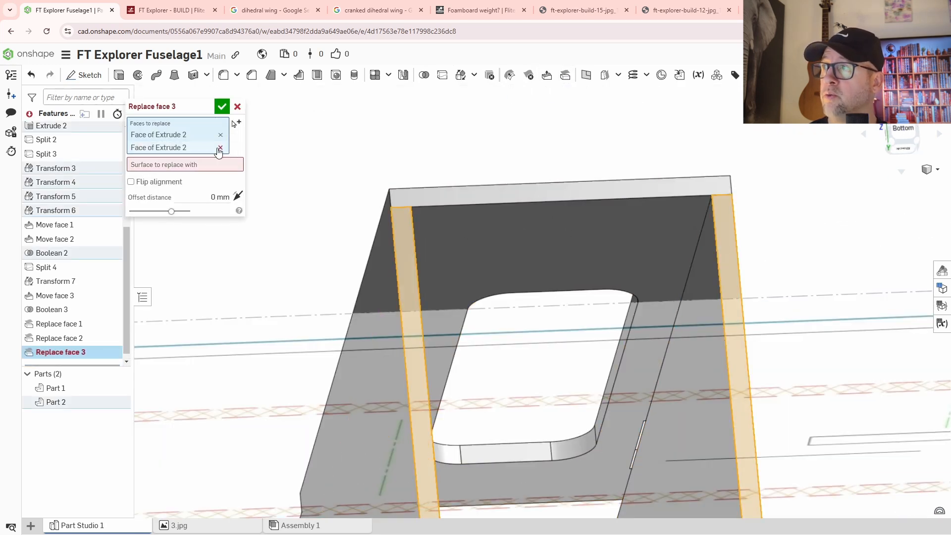
left_click(198, 164)
left_click(465, 198)
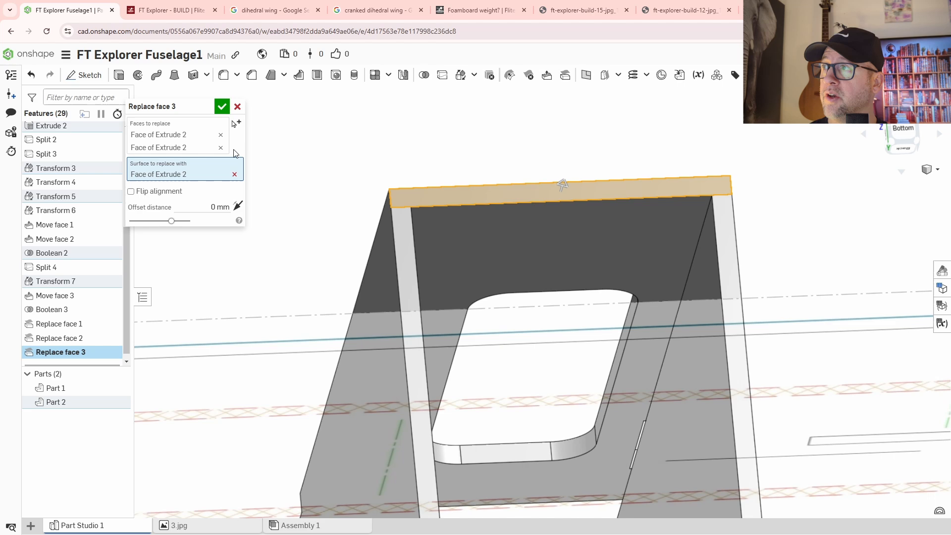
left_click(223, 107)
scroll(516, 227, "down", 3)
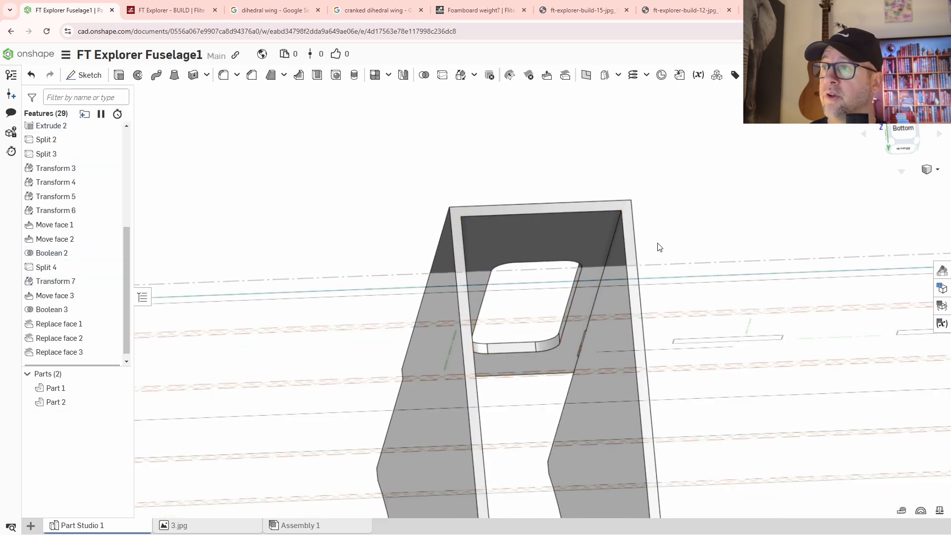
right_click_drag(660, 247, 626, 270)
middle_click_drag(626, 270, 584, 170)
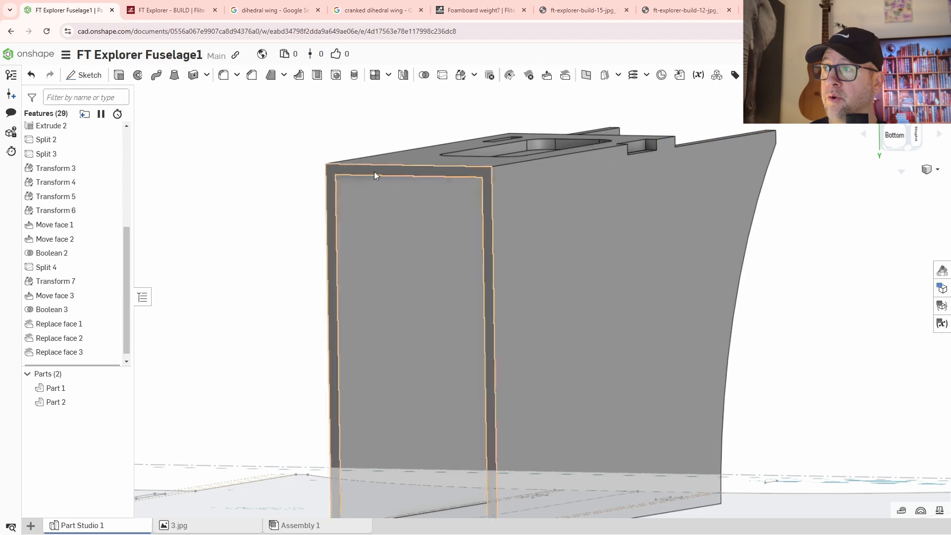
Step: Examine the fuselage box and the Tail Boom, Tail Boom Bottom and Fuselage outlines on the plan
right_click_drag(373, 172, 403, 189)
scroll(403, 189, "down", 3)
right_click_drag(572, 245, 608, 360)
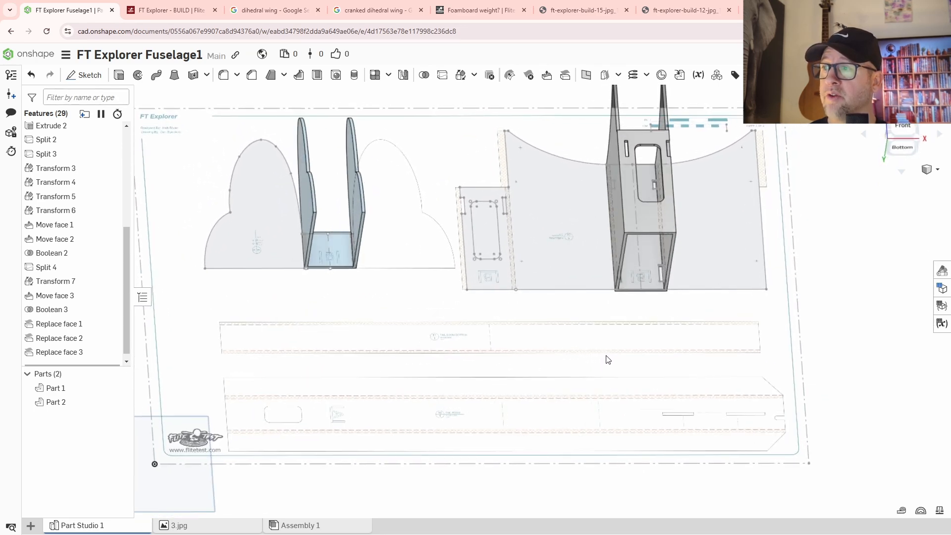
middle_click_drag(606, 356, 682, 275)
scroll(483, 276, "up", 4)
middle_click_drag(468, 287, 505, 245)
scroll(515, 244, "down", 3)
middle_click_drag(750, 275, 568, 303)
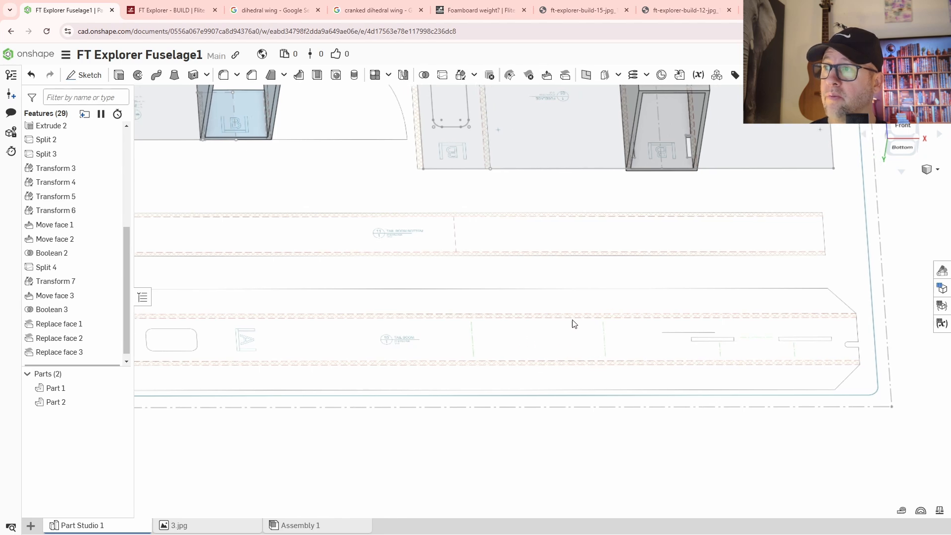
scroll(387, 228, "up", 5)
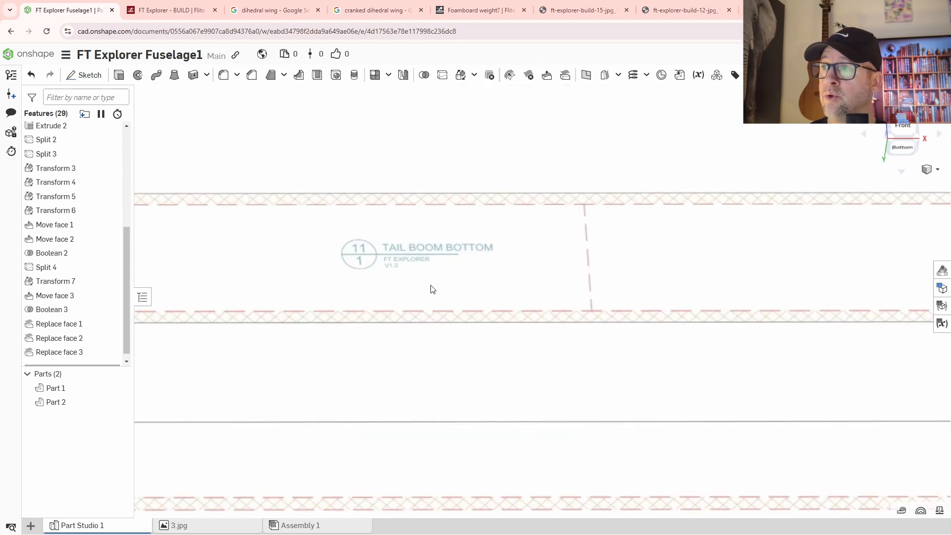
scroll(431, 290, "down", 4)
scroll(475, 329, "up", 5)
scroll(491, 351, "down", 3)
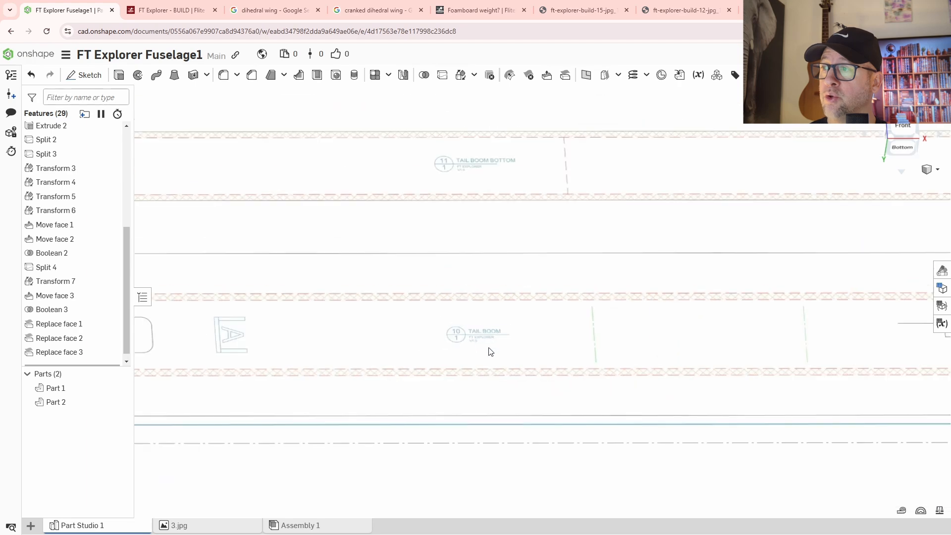
scroll(502, 351, "down", 3)
middle_click_drag(643, 304, 594, 318)
right_click_drag(594, 318, 598, 324)
scroll(588, 130, "up", 5)
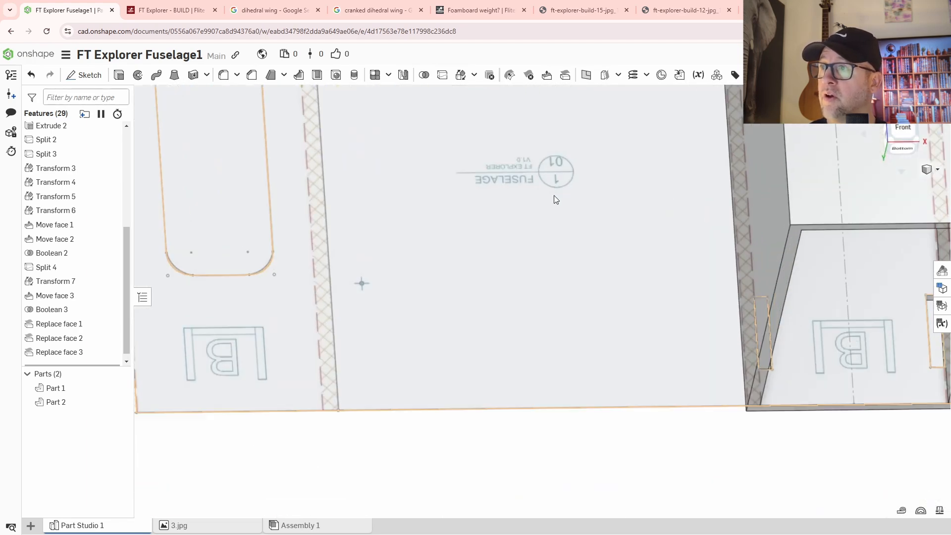
Step: Examine the end corner and edge strips of the Tail Boom Bottom outline on the plan
scroll(552, 203, "down", 7)
middle_click_drag(558, 278, 595, 224)
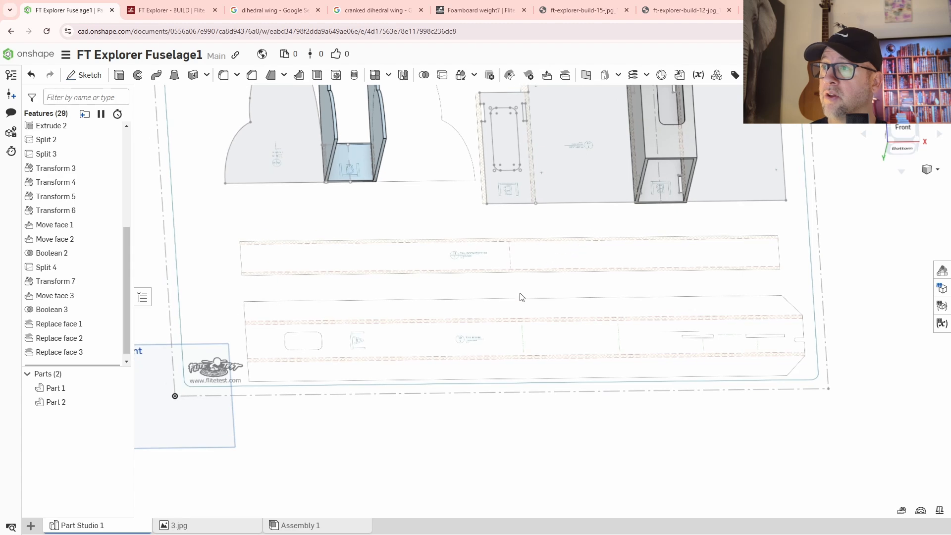
right_click_drag(561, 306, 518, 297)
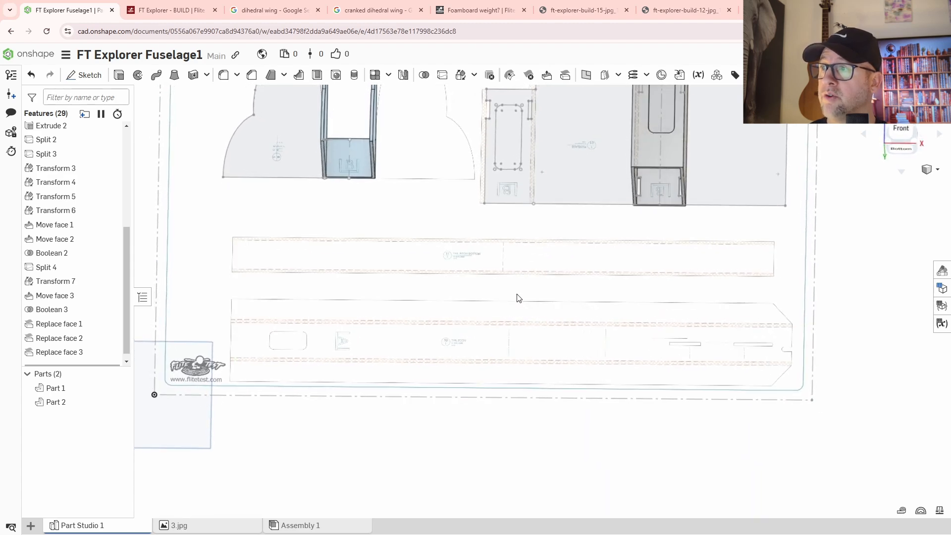
scroll(367, 289, "up", 5)
middle_click_drag(367, 289, 488, 302)
scroll(310, 218, "up", 3)
middle_click_drag(310, 218, 416, 240)
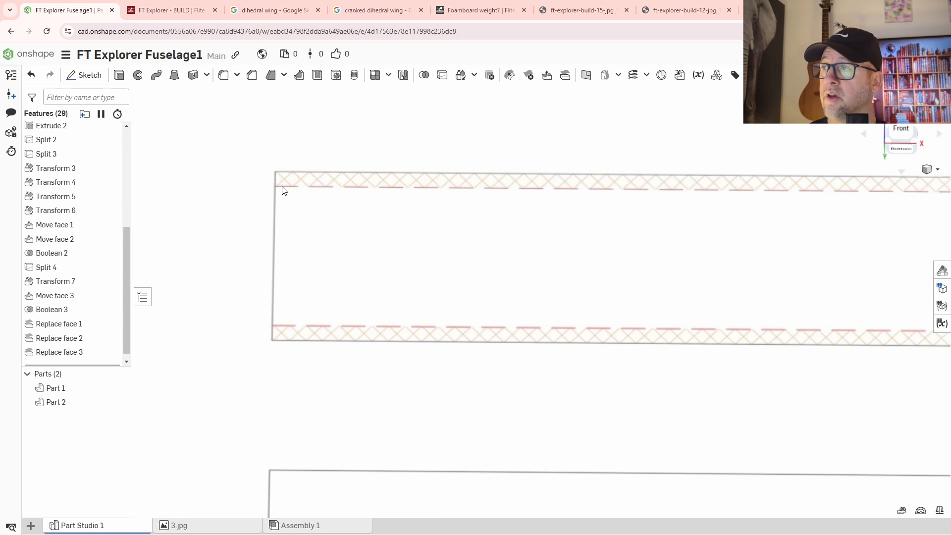
scroll(393, 257, "down", 3)
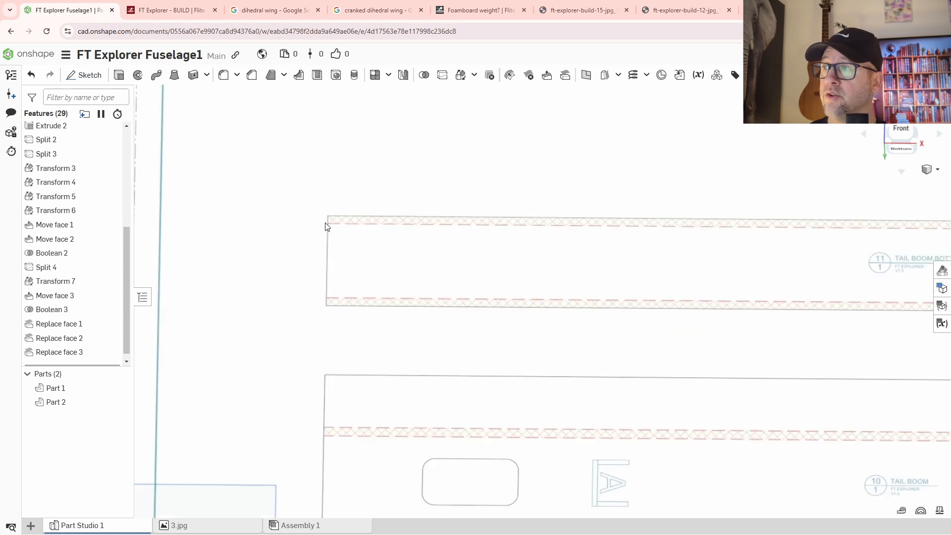
Step: Compare the Tail Boom outline, with its fold strips and cutouts, against the Tail Boom Bottom outline on the plan
middle_click_drag(488, 348, 391, 236)
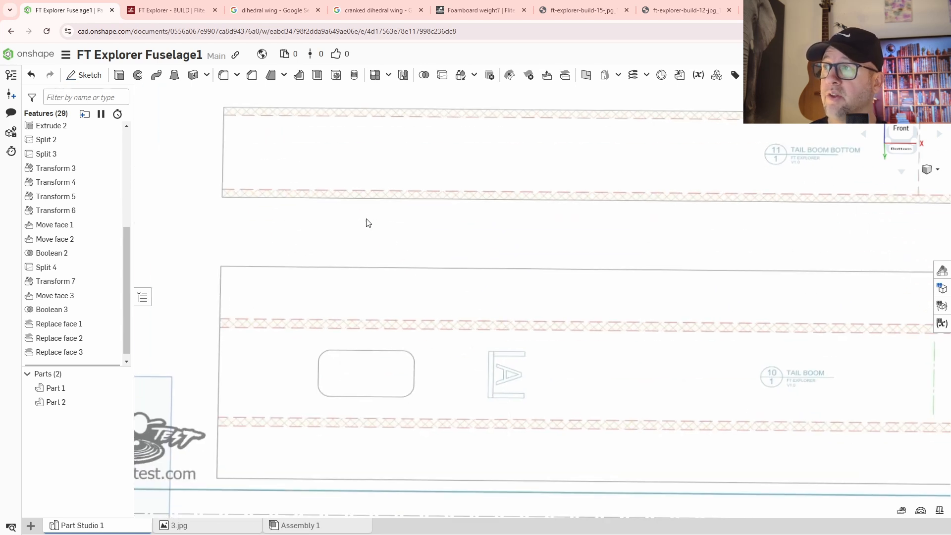
middle_click_drag(470, 375, 420, 237)
middle_click_drag(242, 205, 341, 285)
scroll(373, 269, "down", 3)
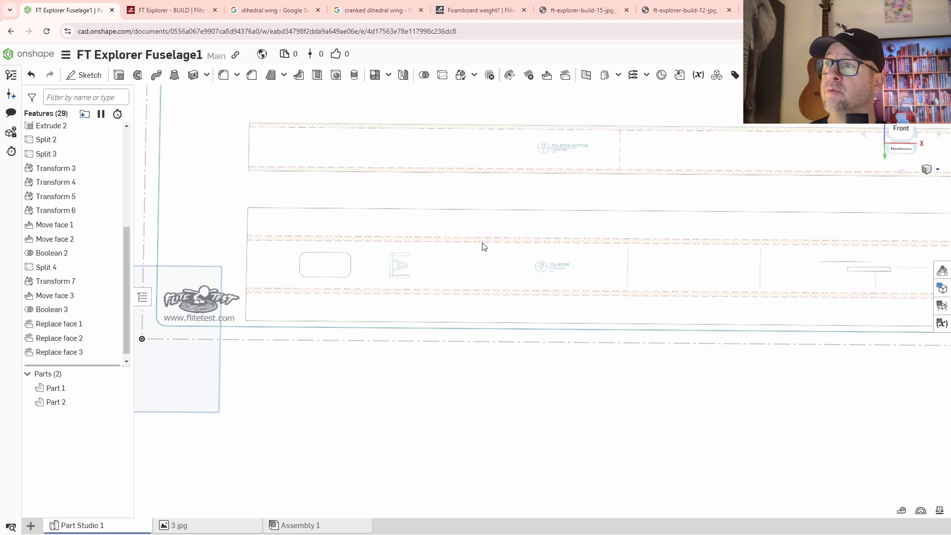
scroll(426, 269, "down", 5)
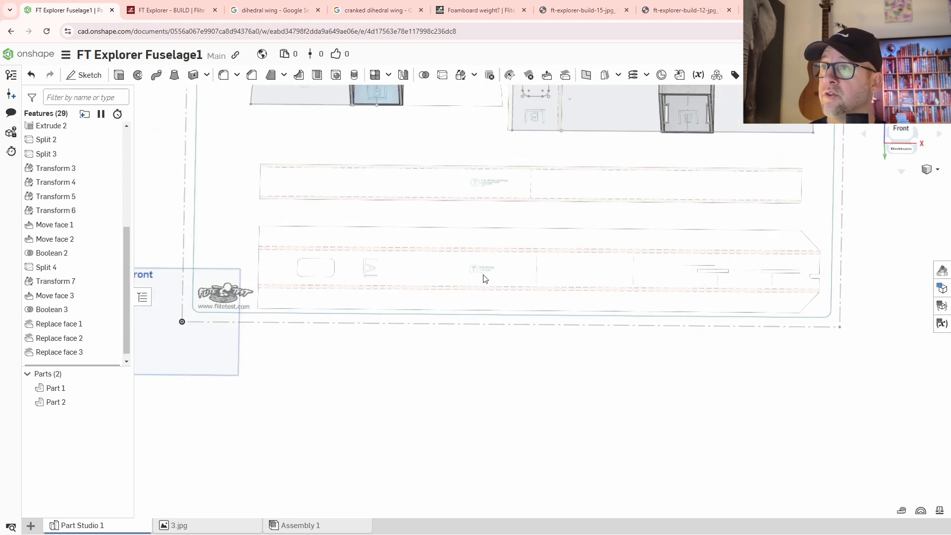
scroll(329, 237, "up", 5)
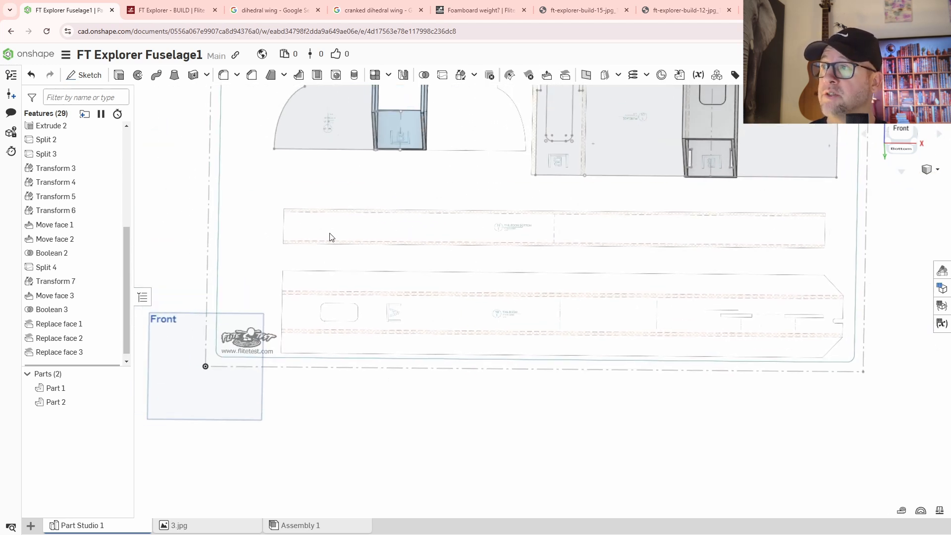
middle_click_drag(512, 377, 506, 301)
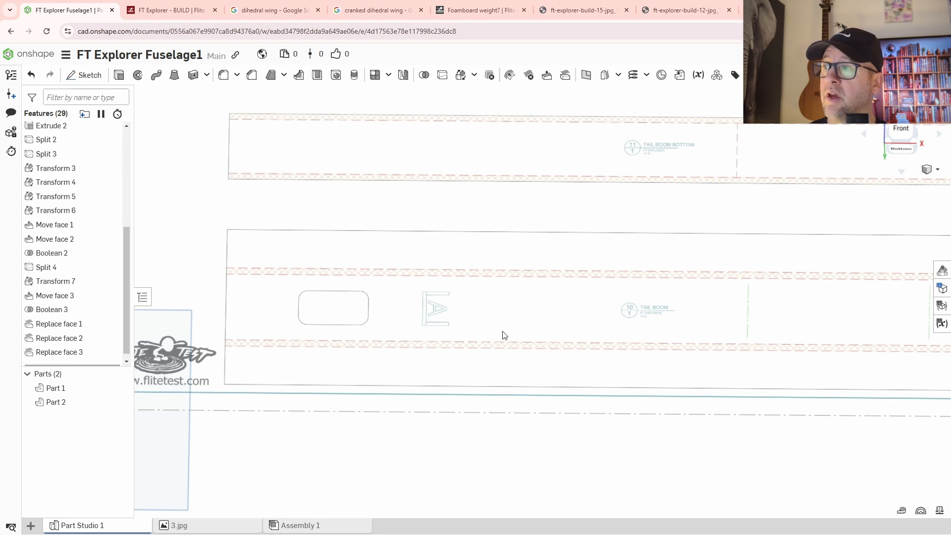
middle_click_drag(504, 335, 407, 331)
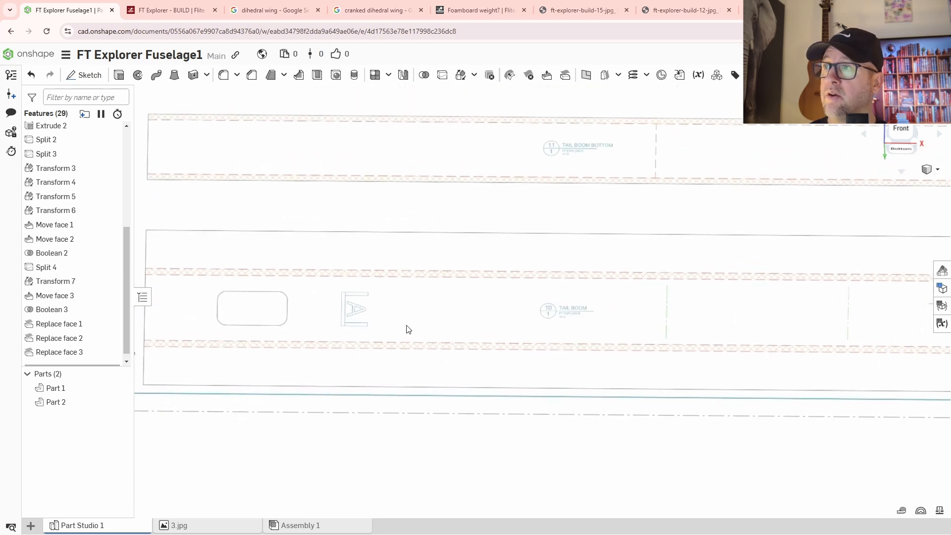
middle_click_drag(442, 274, 512, 248)
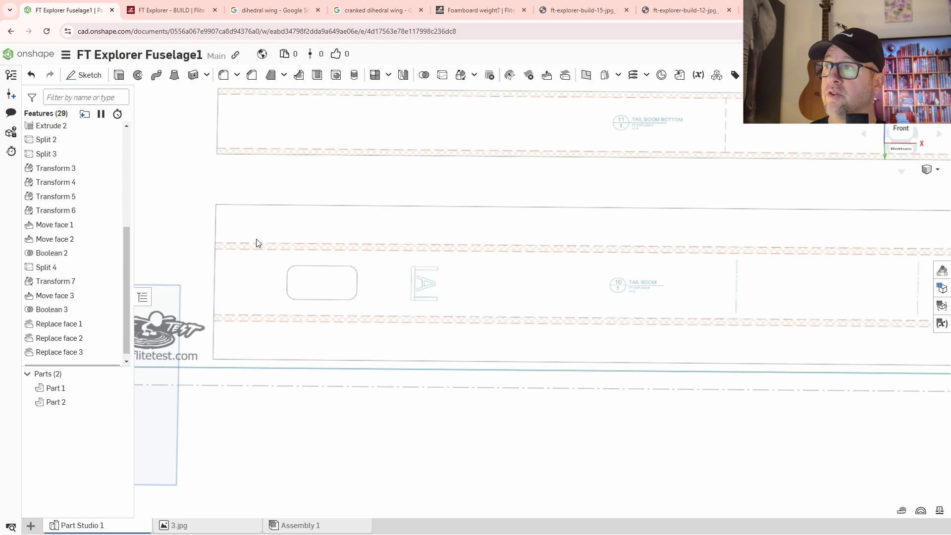
middle_click_drag(268, 250, 376, 271)
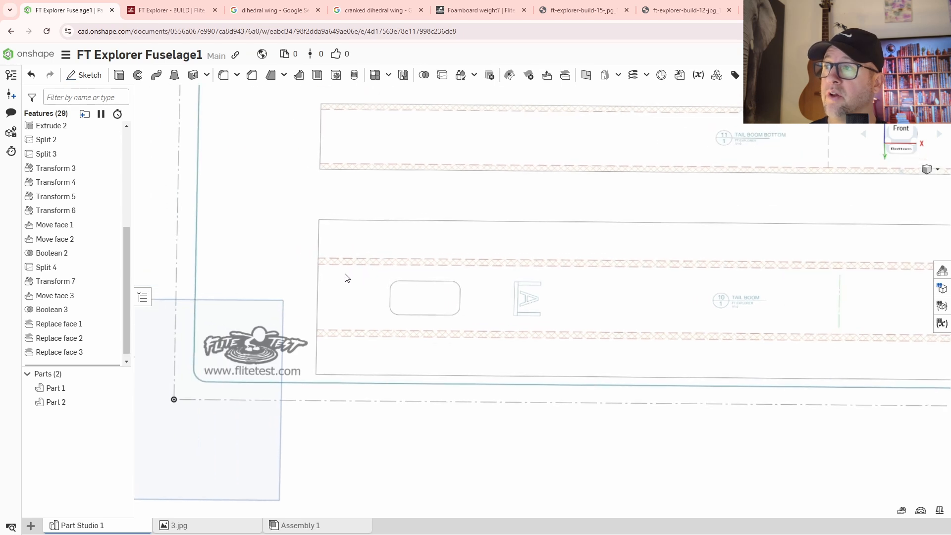
middle_click_drag(382, 300, 347, 278)
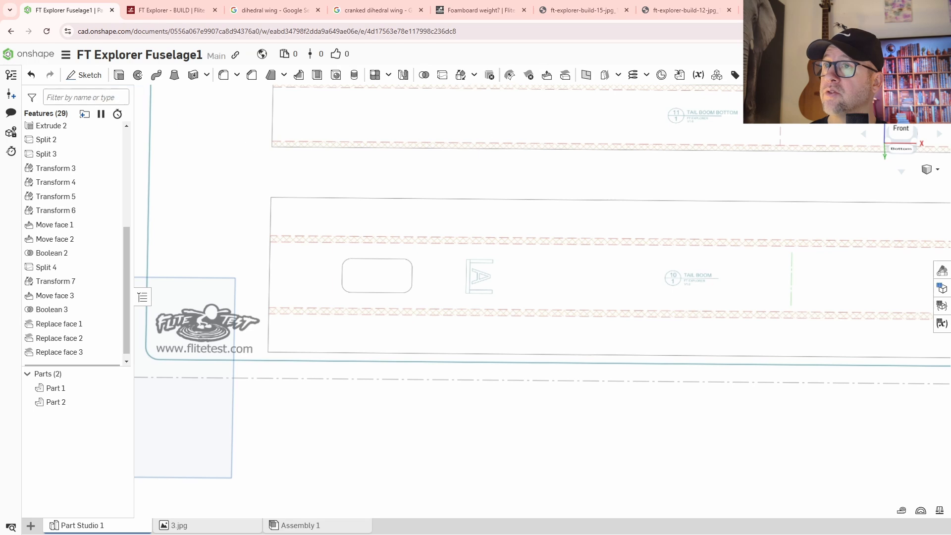
Step: Face the plan squarely from the front and start a new sketch on the Front plane
left_click(908, 130)
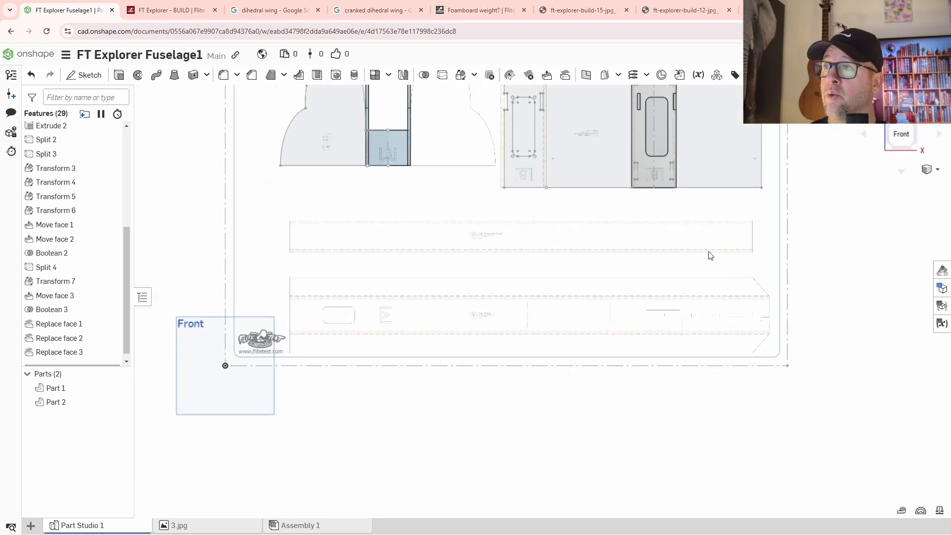
scroll(479, 332, "up", 2)
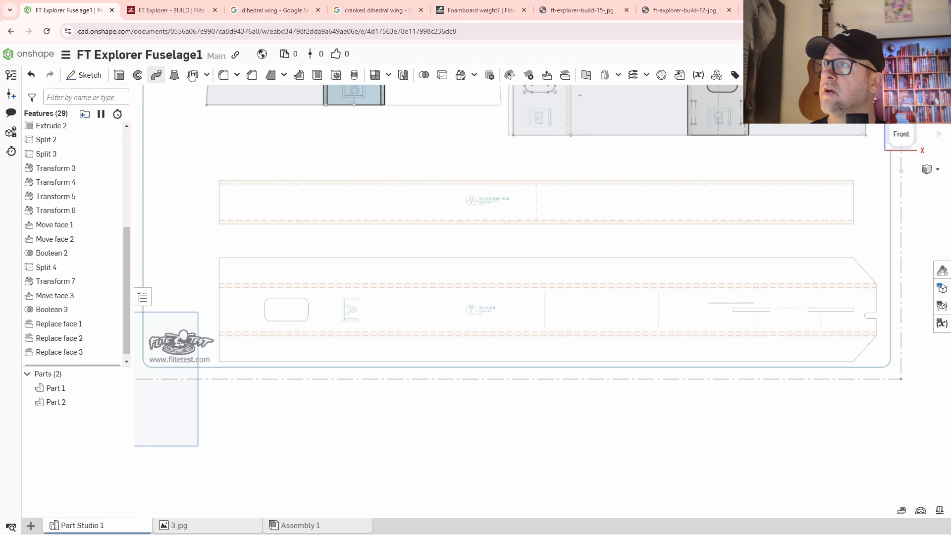
left_click(83, 74)
scroll(261, 333, "down", 3)
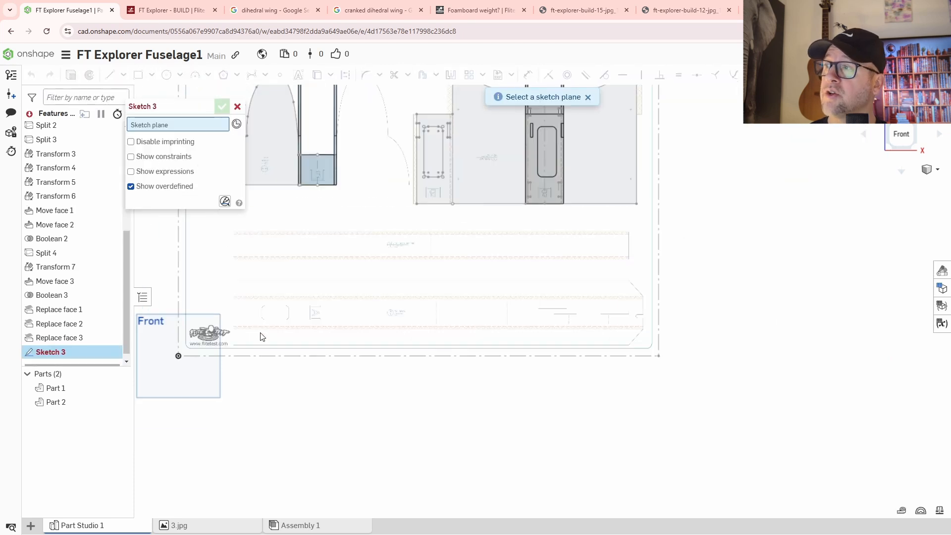
left_click(220, 374)
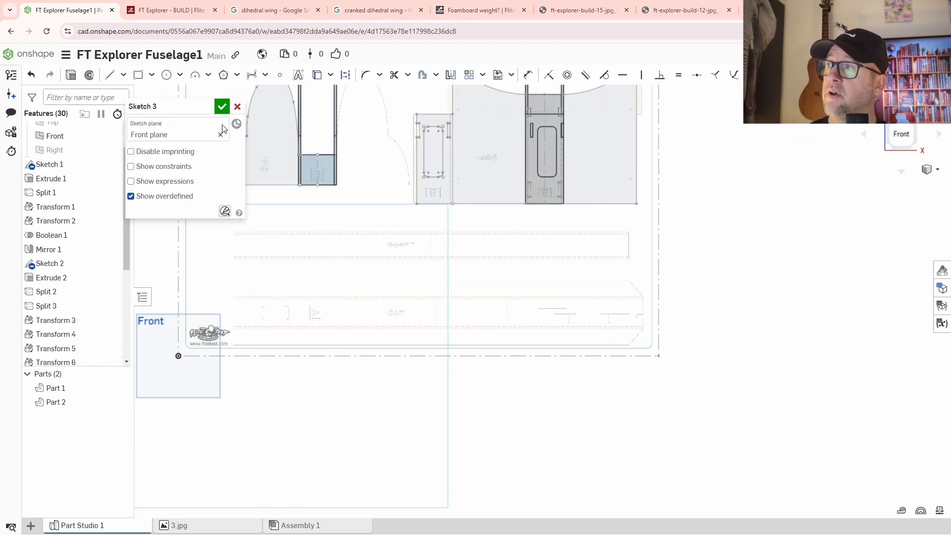
middle_click_drag(418, 287, 585, 255)
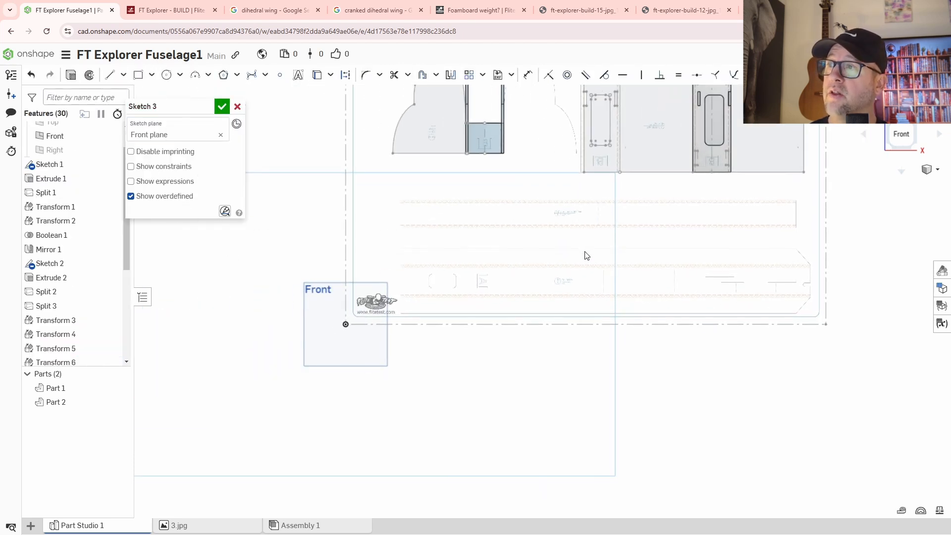
Step: Sketch a corner rectangle enclosing the full Tail Boom outline, ignoring the chamfers at its notched end
left_click(138, 75)
scroll(391, 208, "up", 5)
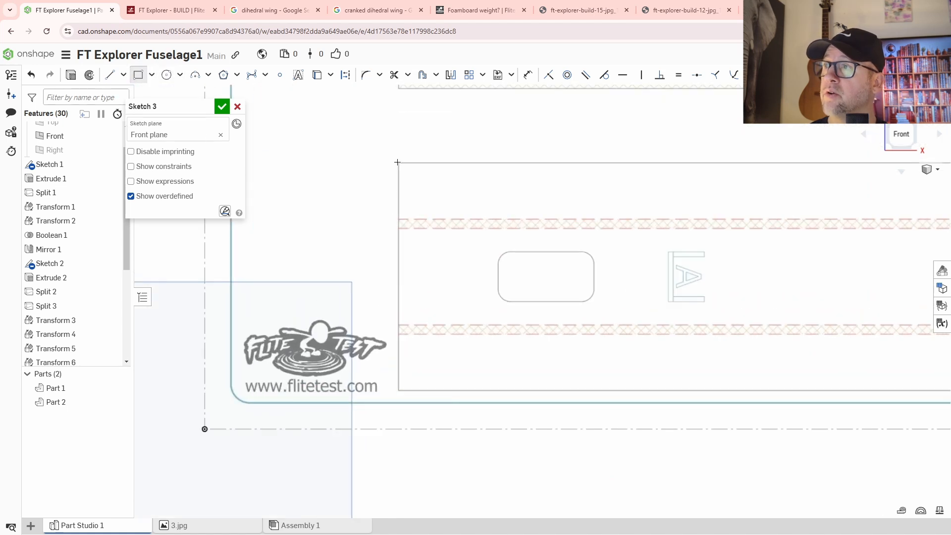
scroll(398, 163, "up", 5)
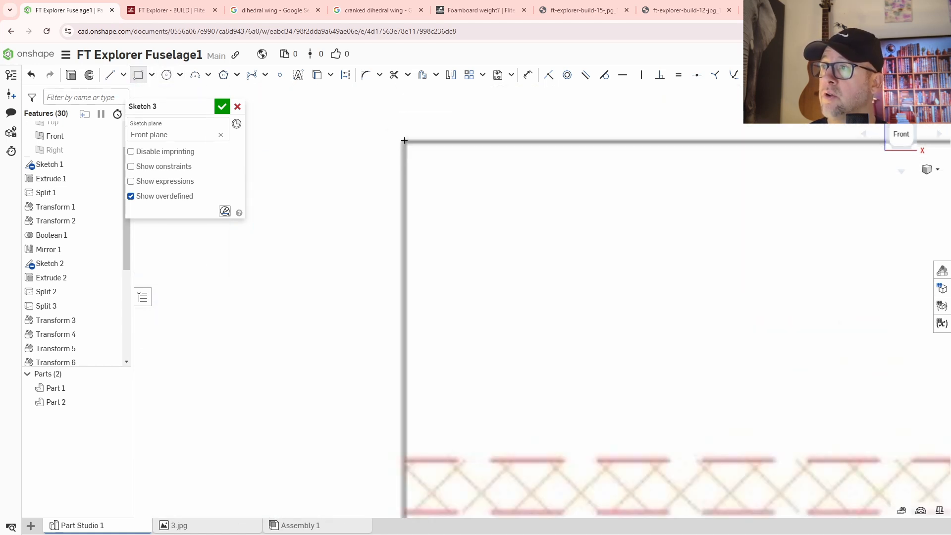
scroll(445, 264, "down", 3)
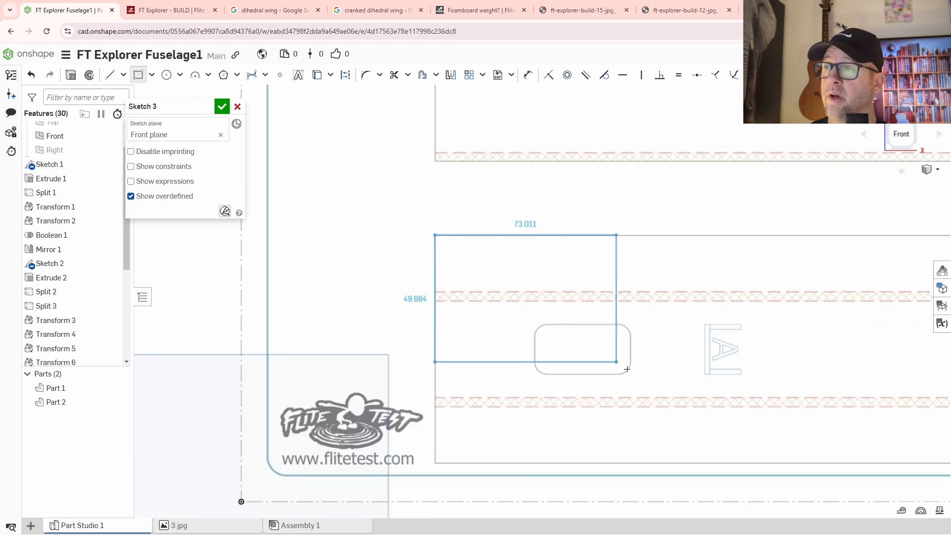
middle_click_drag(665, 381, 493, 268)
scroll(510, 280, "down", 3)
middle_click_drag(796, 326, 469, 315)
scroll(548, 321, "up", 5)
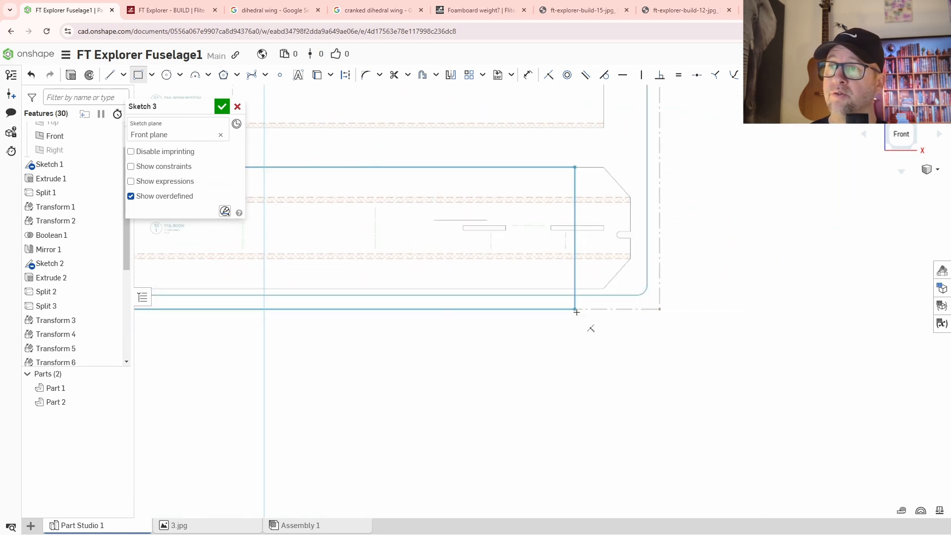
scroll(620, 297, "up", 3)
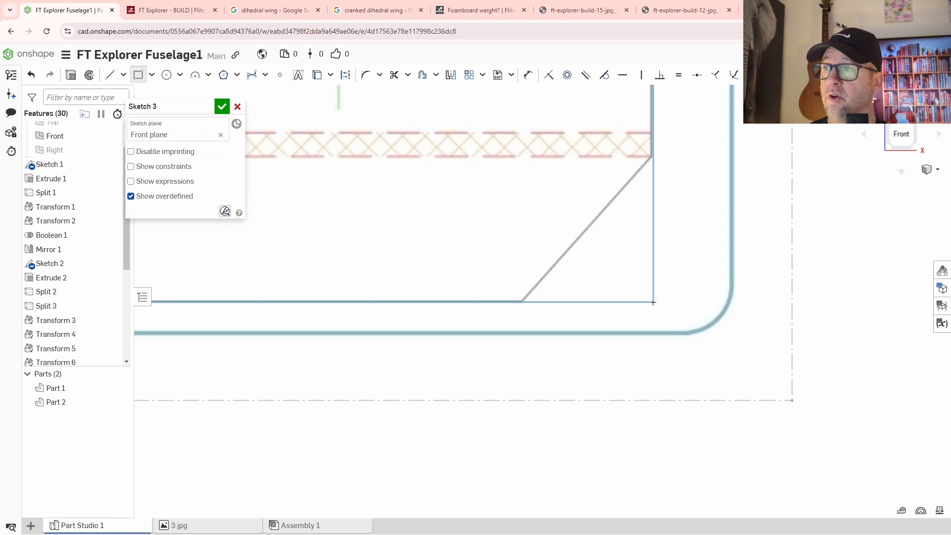
scroll(652, 302, "up", 3)
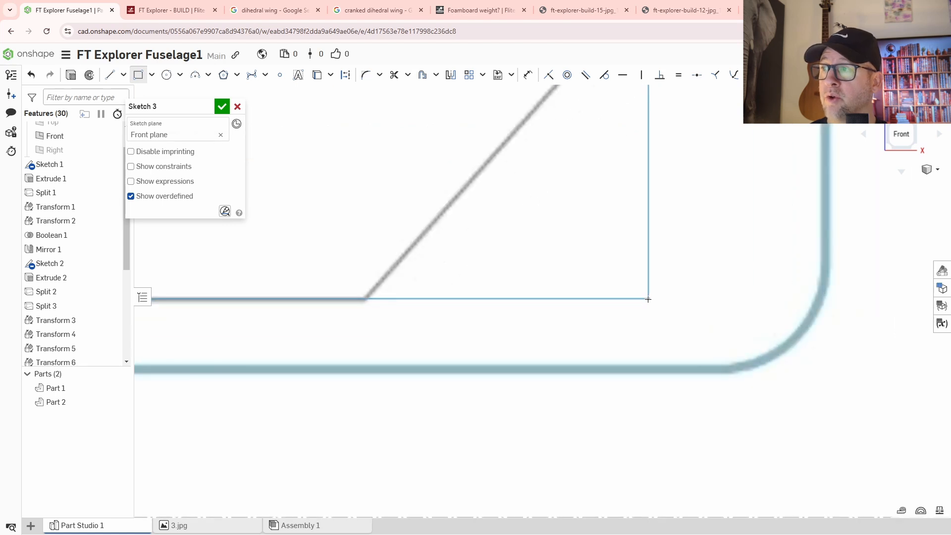
left_click(648, 300)
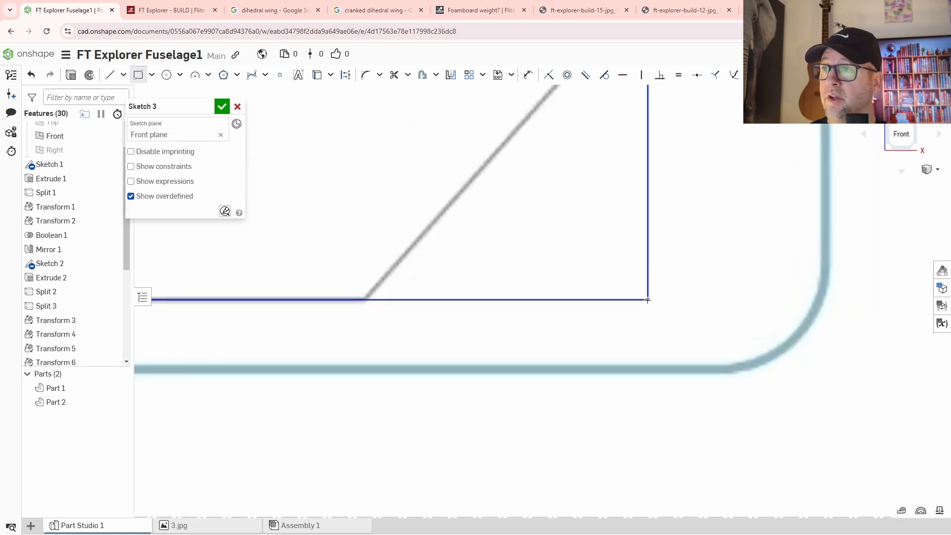
Step: Align the rectangle's edge at the notched end with the end line of the Tail Boom outline
middle_click_drag(692, 254, 688, 288)
scroll(688, 287, "down", 3)
middle_click_drag(666, 149, 564, 287)
scroll(563, 285, "up", 3)
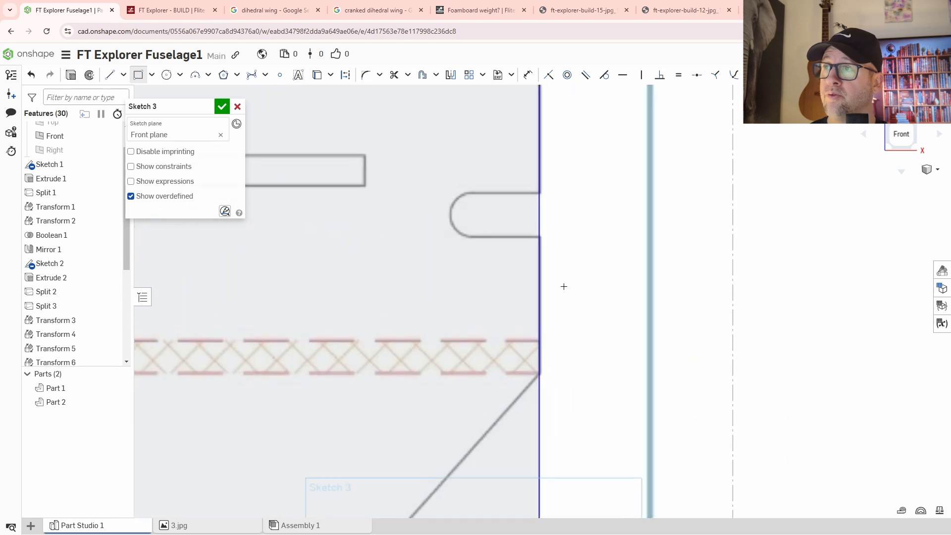
middle_click_drag(547, 177, 552, 243)
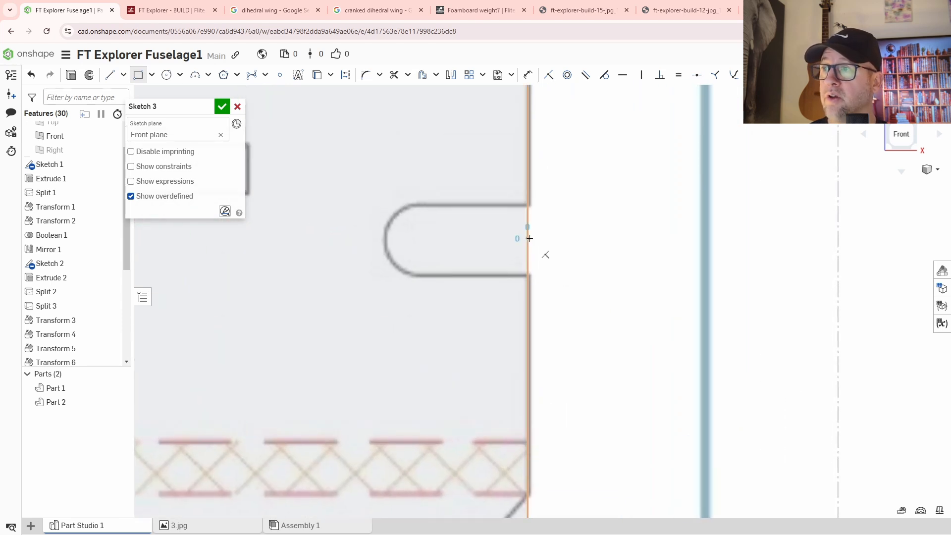
left_click(529, 238)
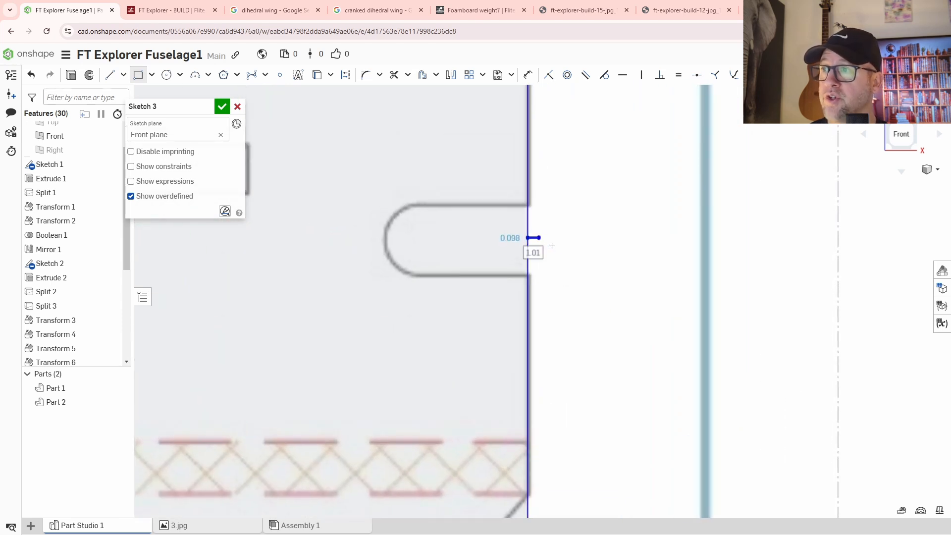
right_click(571, 244)
left_click(582, 250)
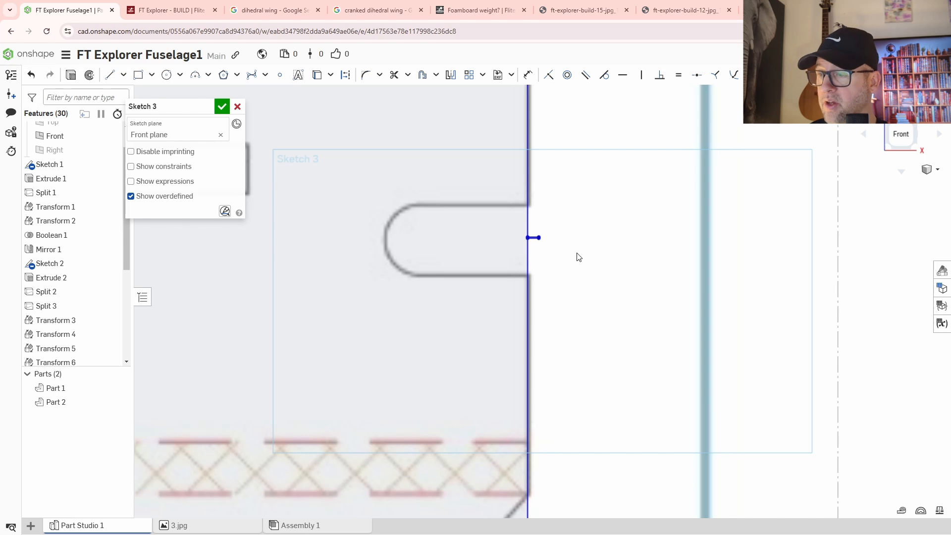
left_click_drag(527, 244, 529, 243)
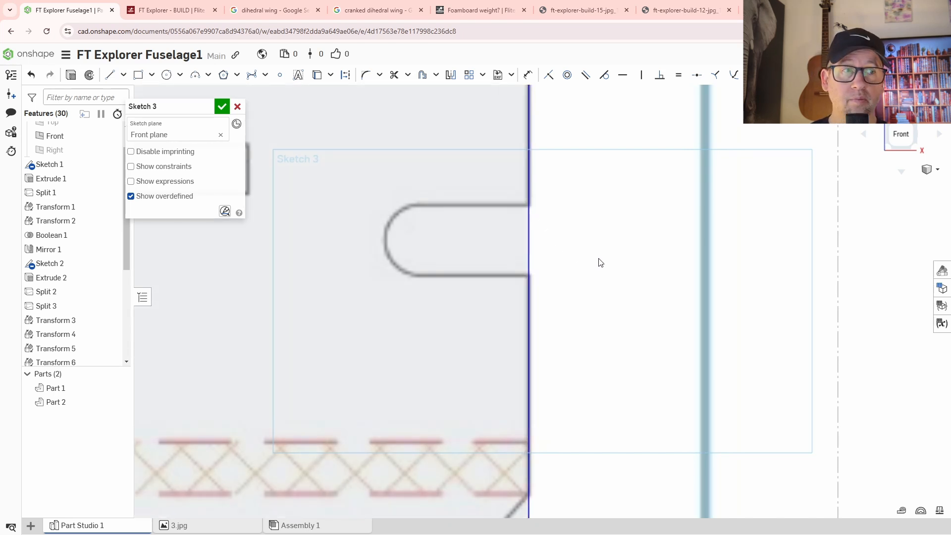
Step: Sketch a line along the upper chamfer of the Tail Boom's notched end, extending past both rectangle edges
scroll(601, 262, "down", 6)
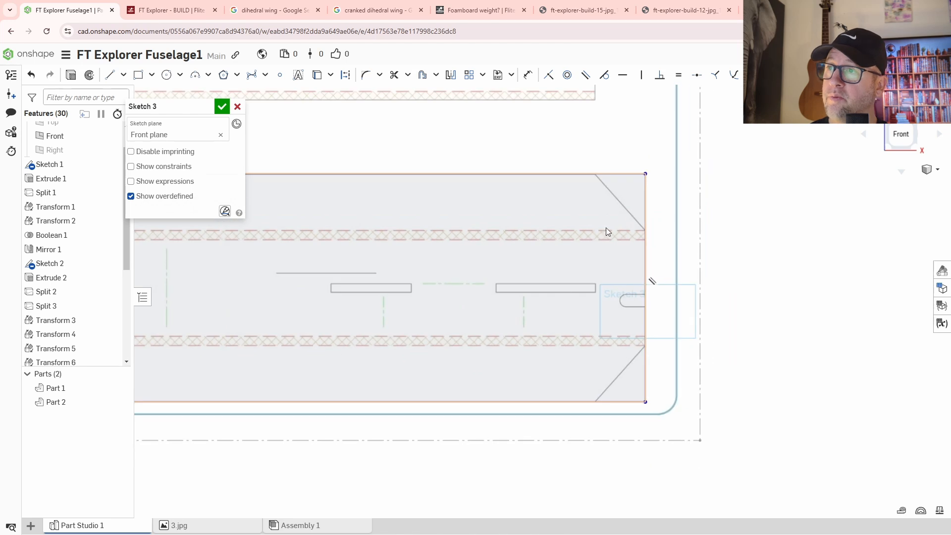
scroll(679, 242, "up", 4)
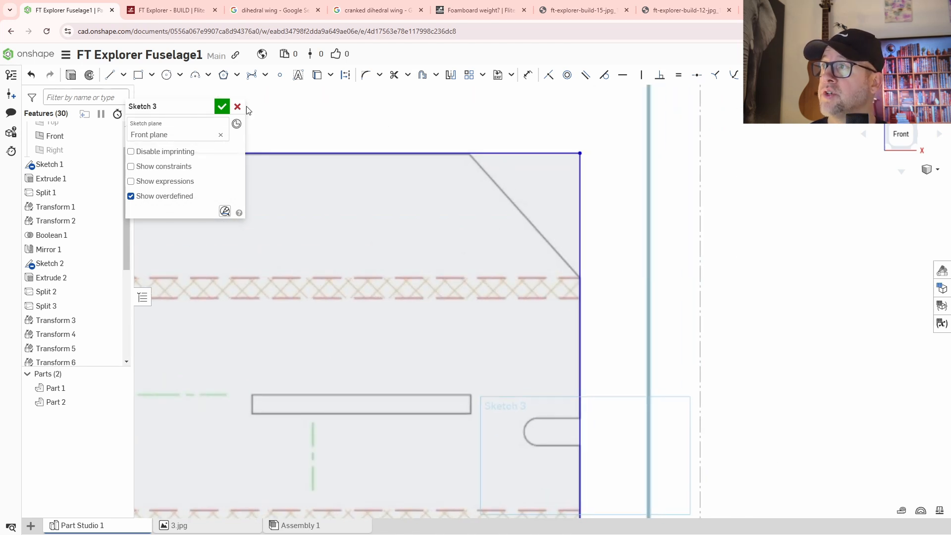
left_click(109, 75)
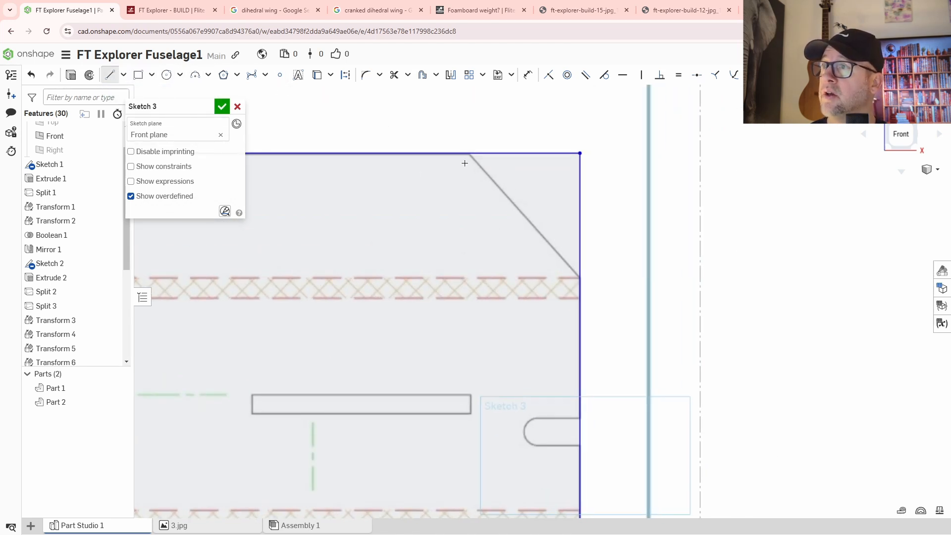
left_click(457, 137)
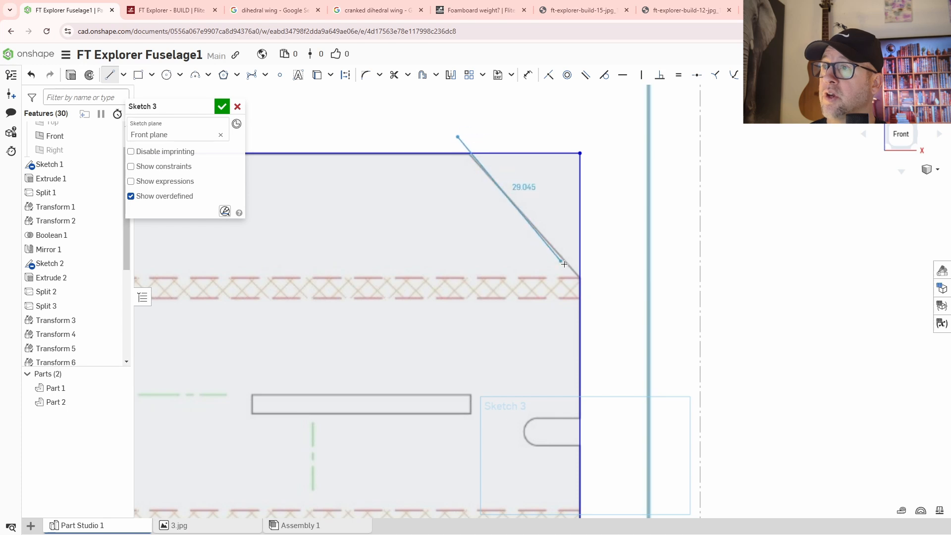
left_click(588, 289)
scroll(510, 206, "up", 5)
right_click(514, 210)
left_click(525, 218)
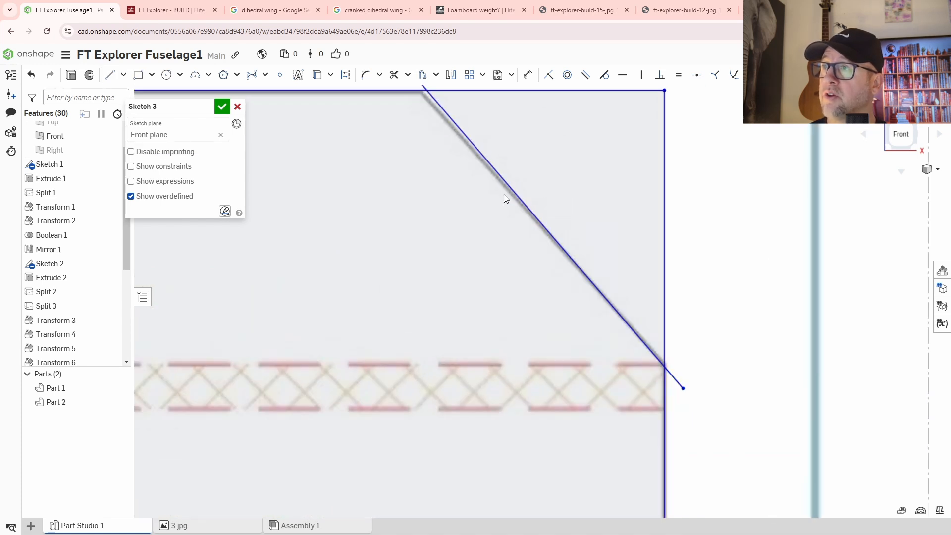
Step: Adjust the outer end of the upper chamfer line so it follows the plan's chamfer at the Tail Boom's notched end
middle_click_drag(503, 194, 489, 270)
left_click_drag(420, 138, 413, 139)
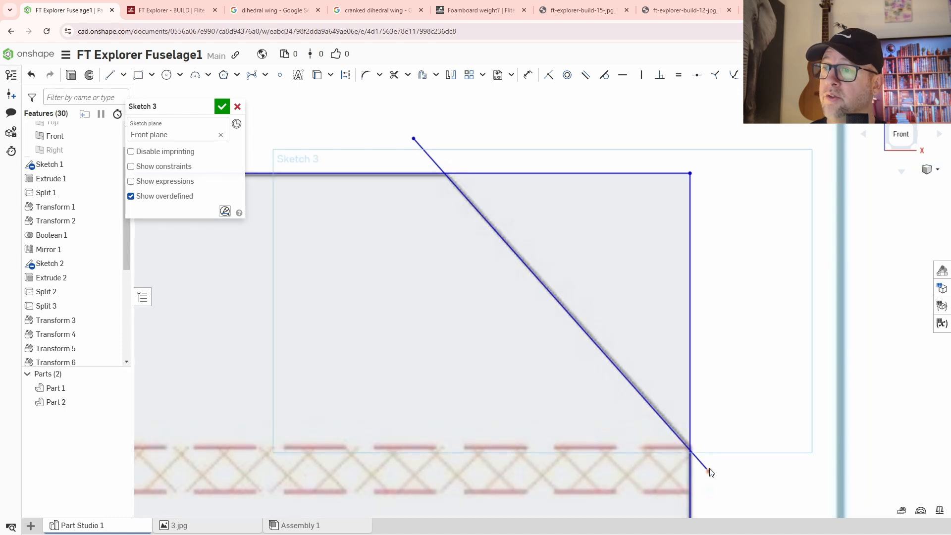
scroll(711, 472, "down", 5)
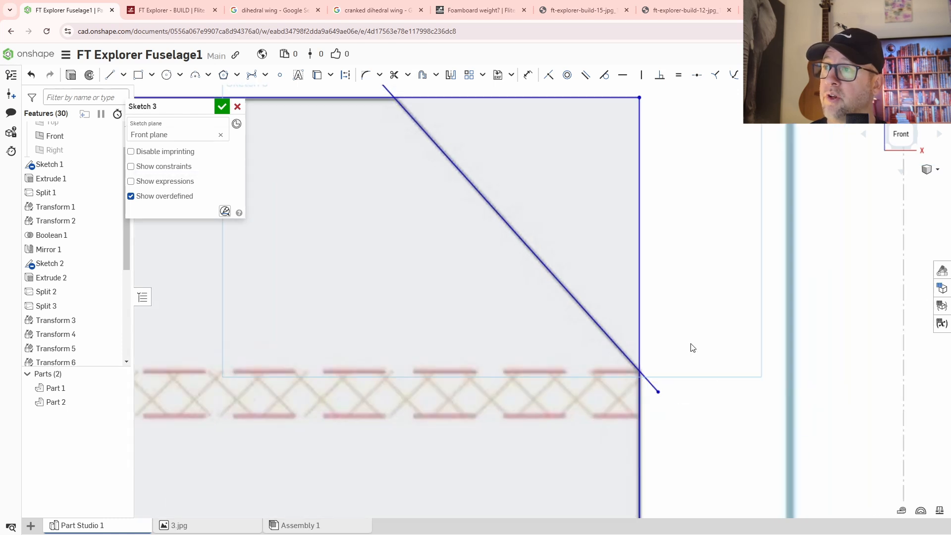
mouse_move(599, 394)
middle_mouse_down()
mouse_move(587, 339)
mouse_move(559, 289)
mouse_move(569, 339)
middle_mouse_up()
Step: Sketch a horizontal line about 53 mm long inward from the midpoint of the Tail Boom's notched end edge
scroll(569, 339, "down", 2)
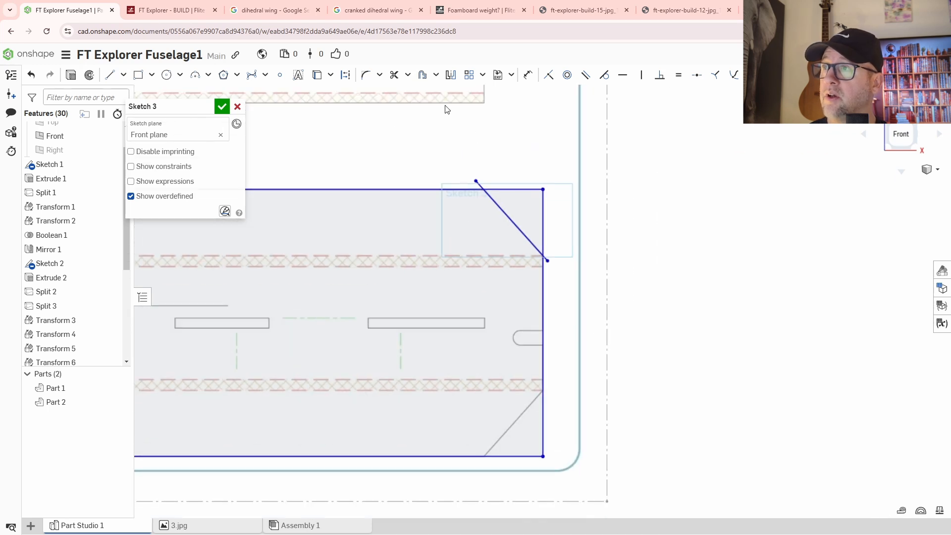
left_click(110, 75)
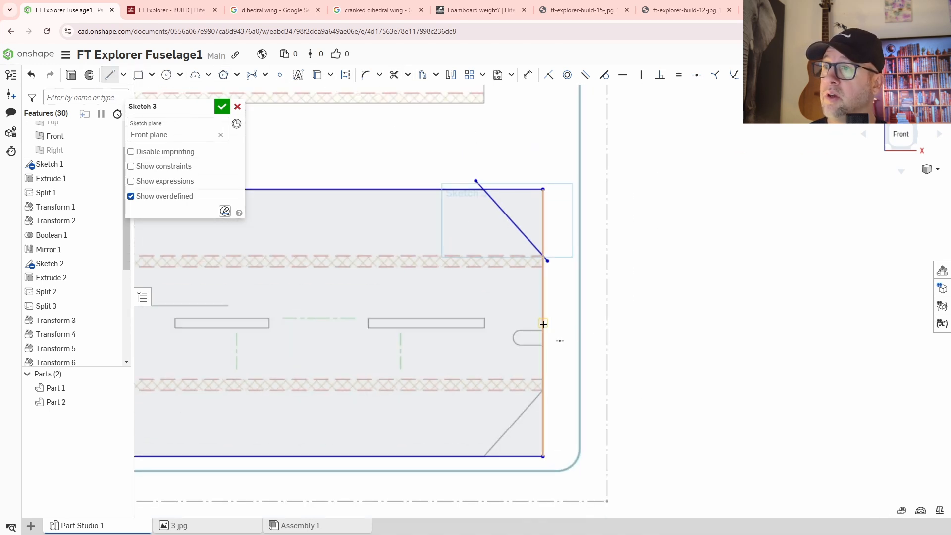
left_click(542, 323)
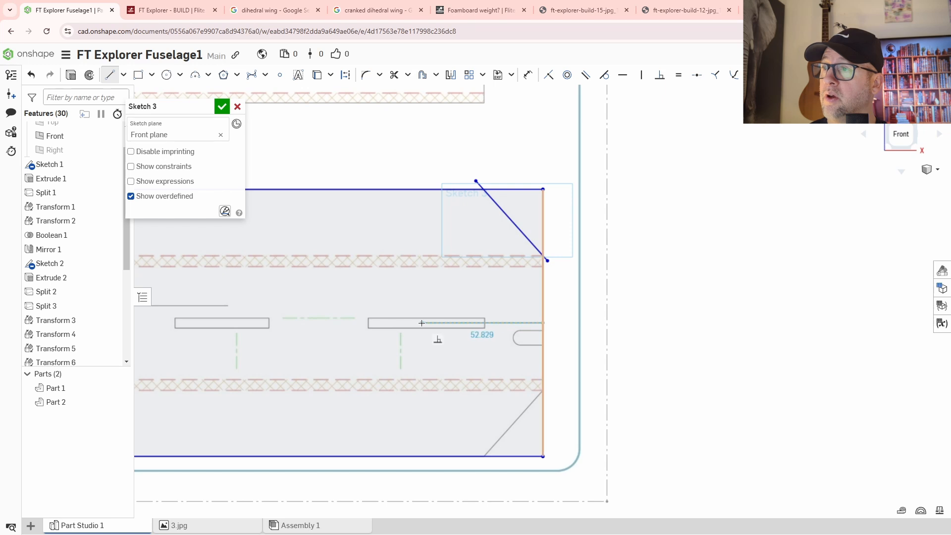
left_click(421, 323)
right_click(429, 333)
left_click(437, 342)
Step: Convert the horizontal midline at the Tail Boom's notched end to construction geometry
left_click(458, 323)
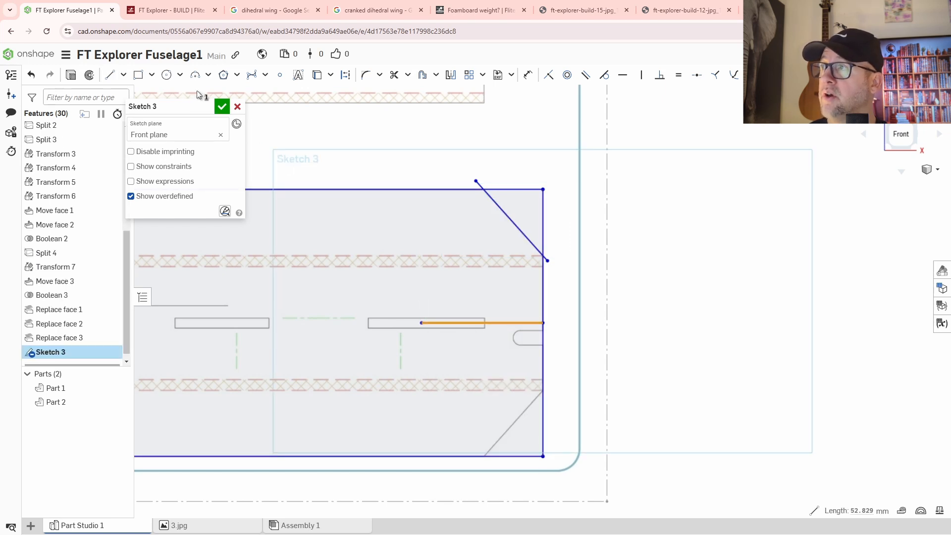
middle_click_drag(425, 354, 598, 337)
scroll(526, 352, "down", 2)
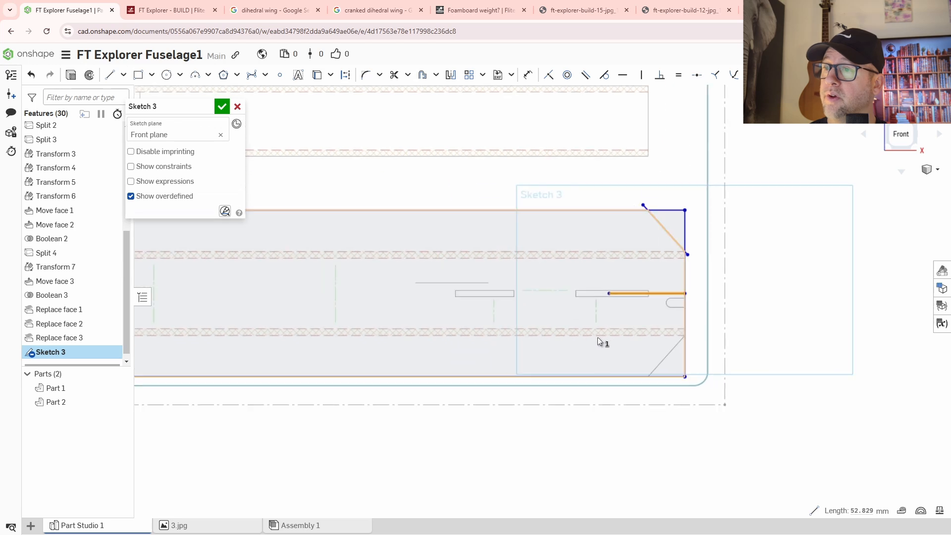
scroll(635, 308, "up", 4)
scroll(609, 330, "down", 2)
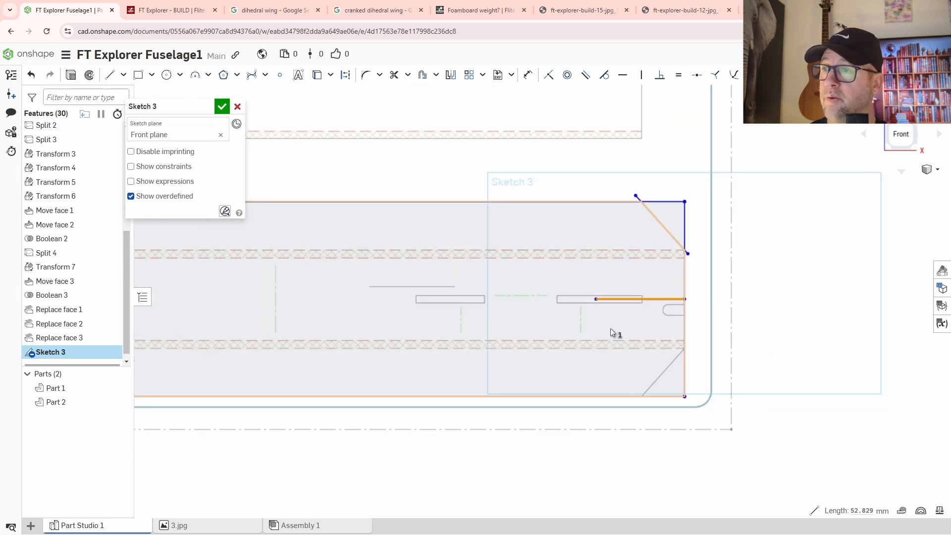
mouse_move(501, 333)
middle_mouse_down()
mouse_move(753, 304)
mouse_move(494, 310)
middle_mouse_up()
scroll(659, 315, "down", 5)
scroll(716, 313, "up", 4)
scroll(544, 313, "up", 3)
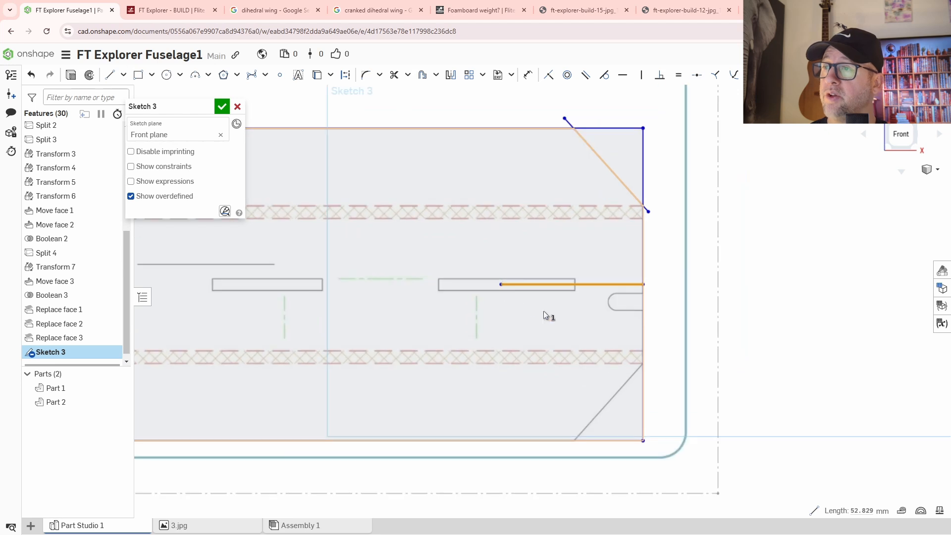
middle_click_drag(595, 320, 431, 281)
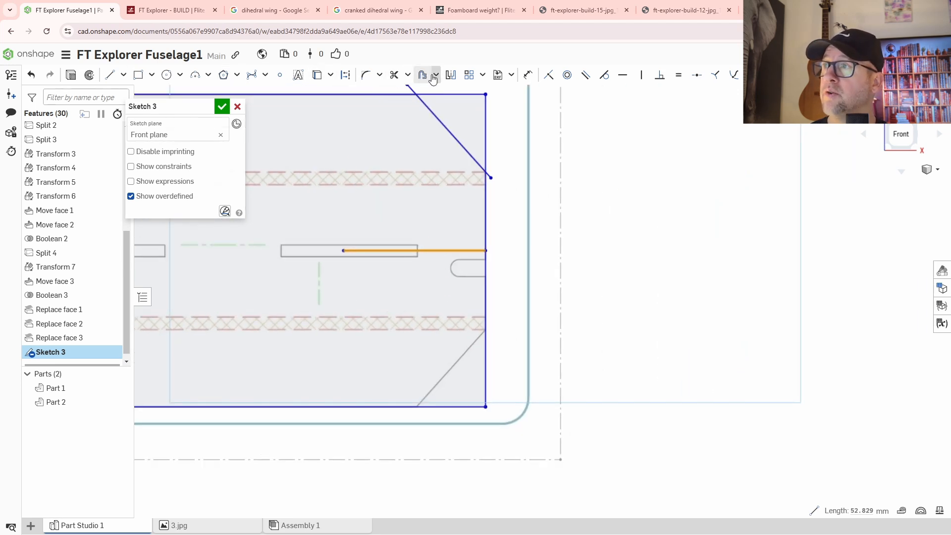
left_click(346, 74)
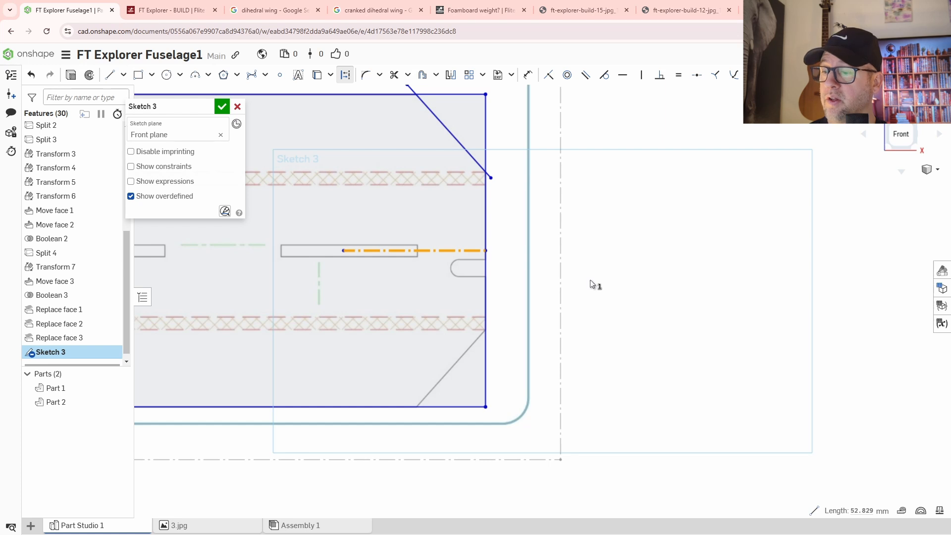
left_click(583, 304)
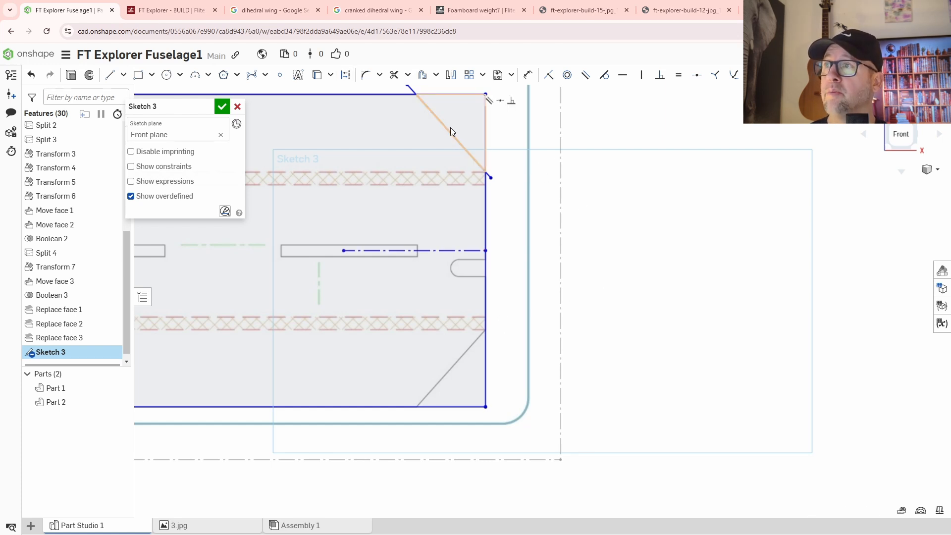
Step: Mirror the upper chamfer line about the horizontal construction line to form the lower chamfer
scroll(422, 161, "up", 3)
scroll(495, 248, "down", 3)
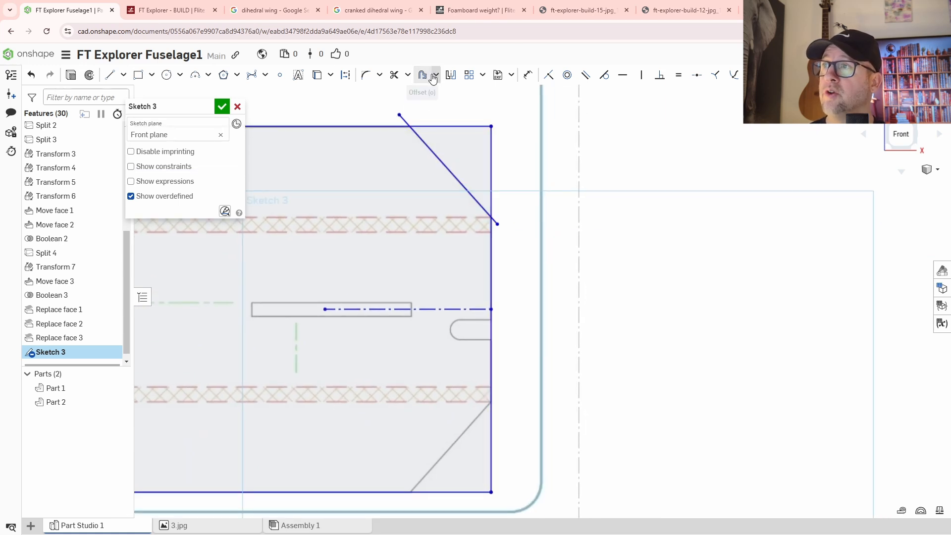
left_click(451, 75)
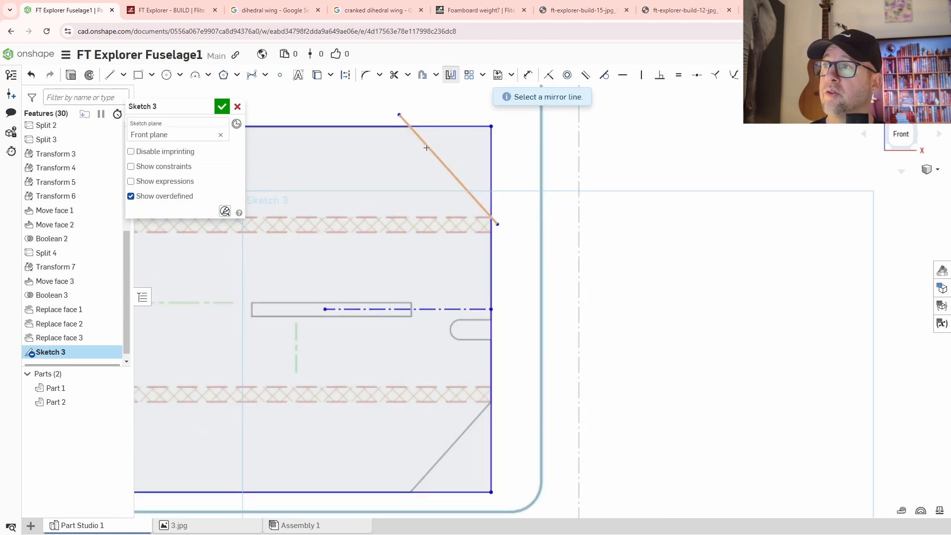
left_click(448, 309)
left_click(476, 200)
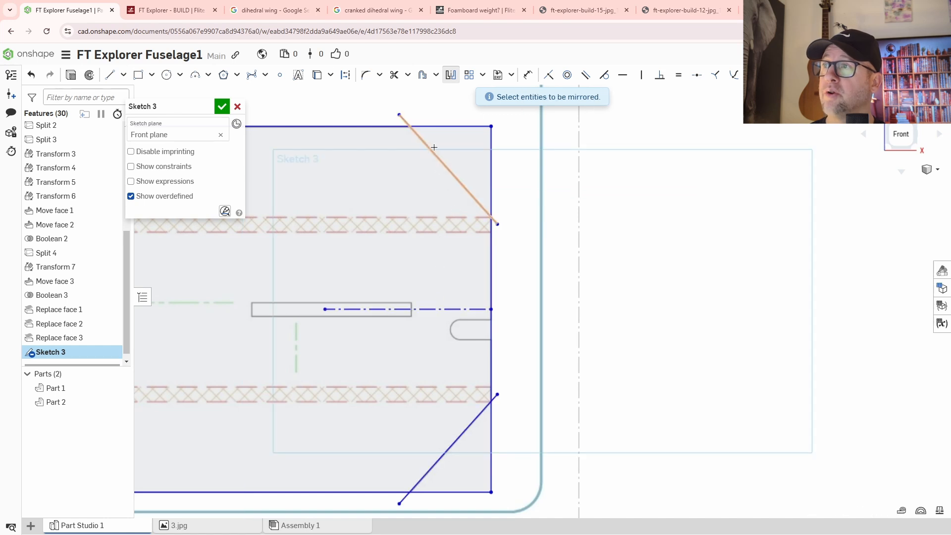
key("Escape")
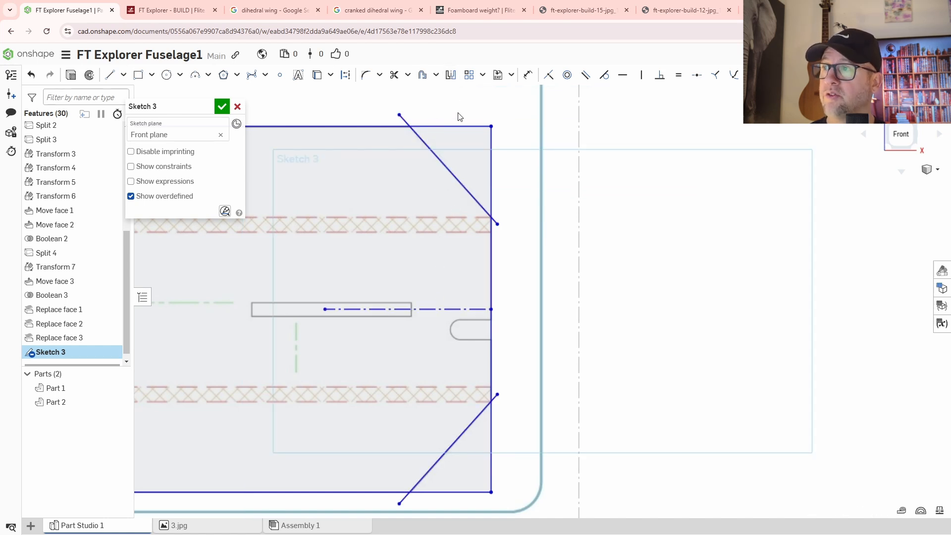
Step: Trim the overshooting ends of the upper chamfer line and the rectangle corner outside it
left_click(404, 76)
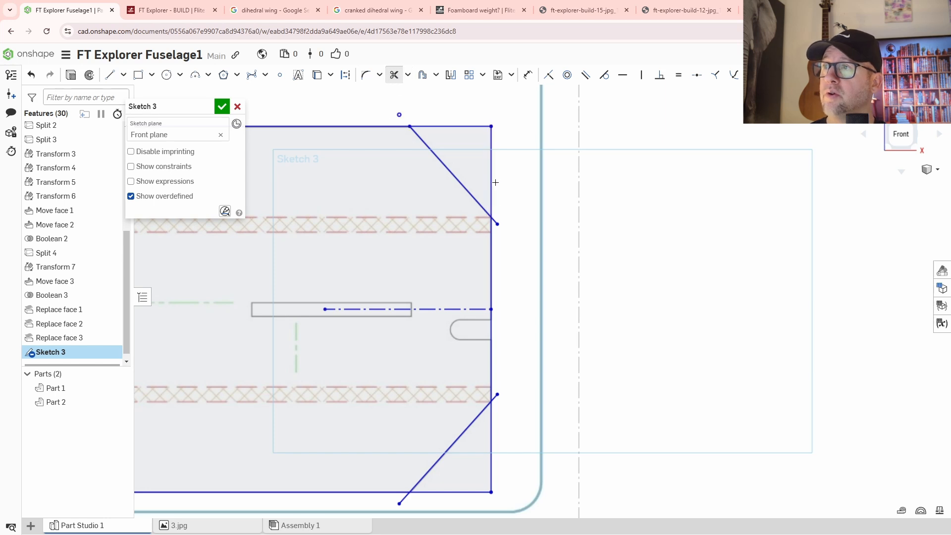
left_click_drag(496, 183, 412, 111)
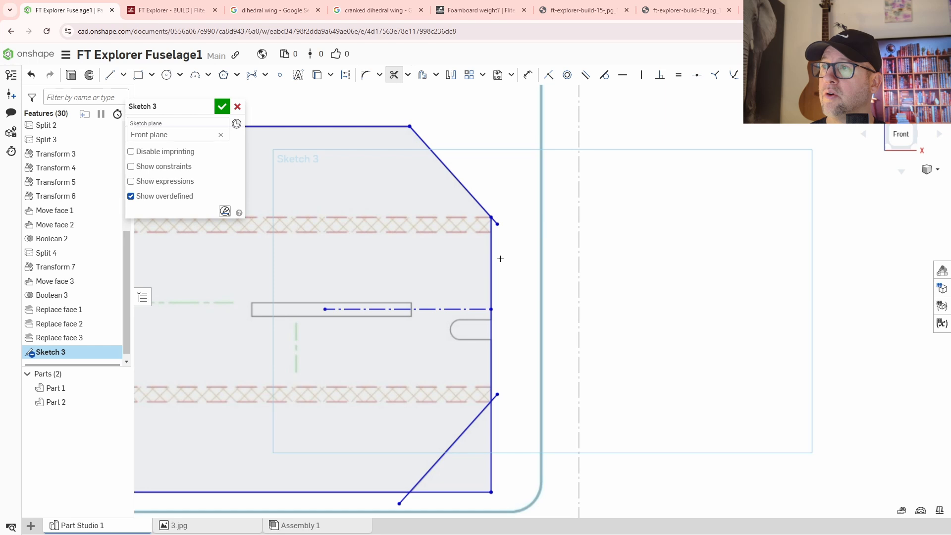
scroll(502, 237, "up", 5)
left_click(490, 193)
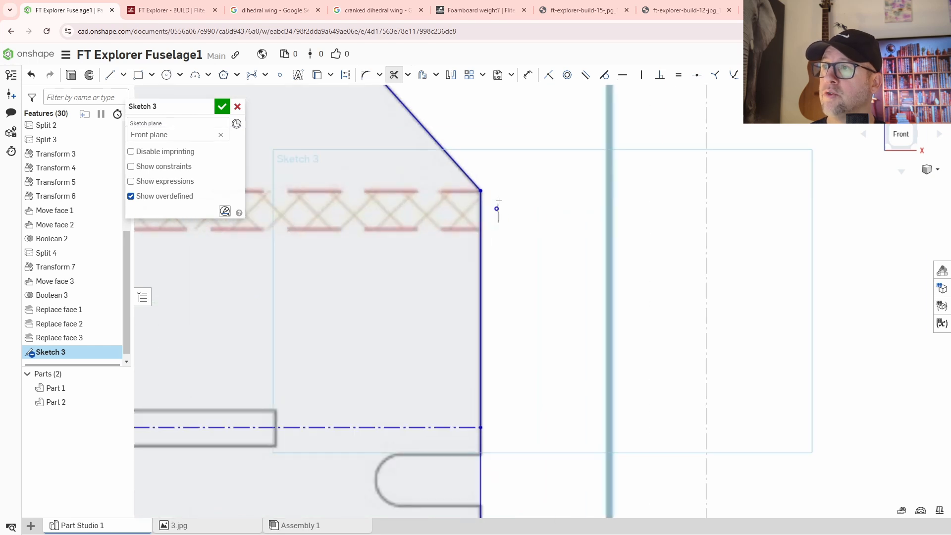
Step: Trim the overshooting ends of the lower chamfer line and the rectangle corner outside it
scroll(508, 303, "down", 3)
middle_click_drag(531, 396, 510, 136)
scroll(482, 330, "up", 3)
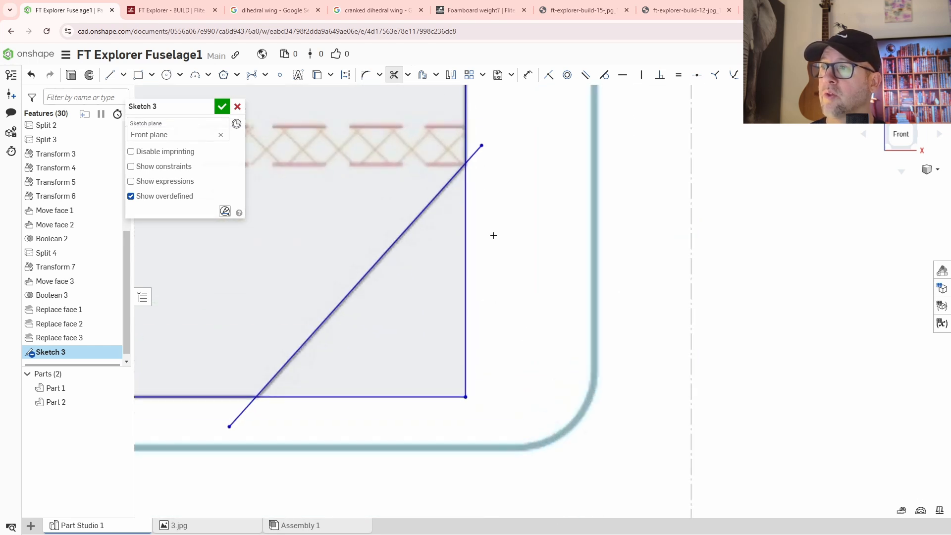
left_click(478, 151)
middle_click_drag(232, 463, 362, 340)
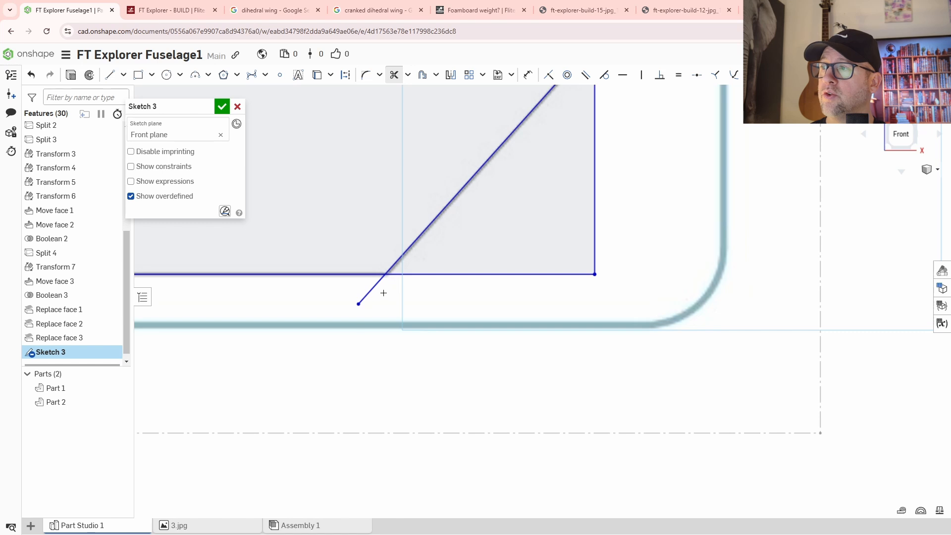
left_click(365, 297)
scroll(446, 282, "down", 3)
left_click_drag(493, 246, 527, 255)
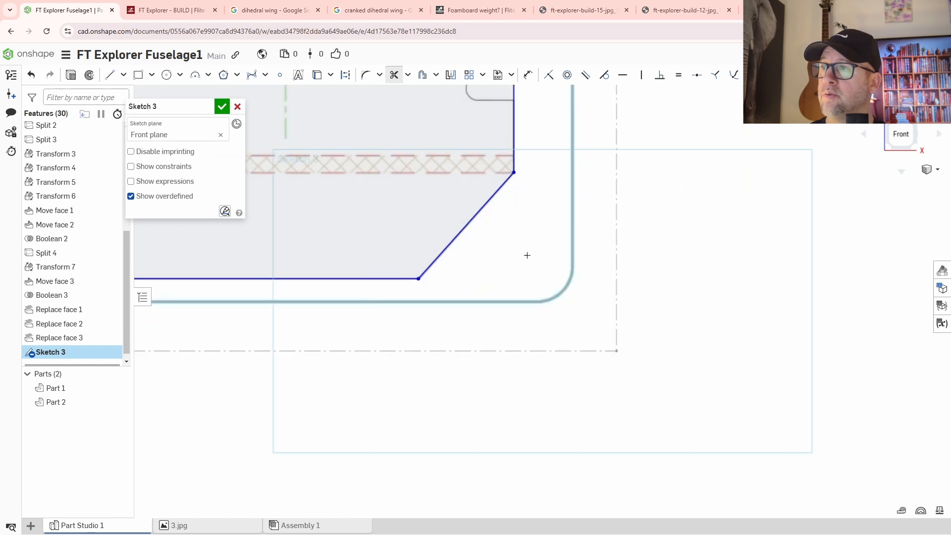
Step: Sketch a corner rectangle about 6.7 mm high over the rounded slot, starting on the Tail Boom's end edge
middle_click_drag(543, 178, 504, 269)
scroll(487, 216, "up", 4)
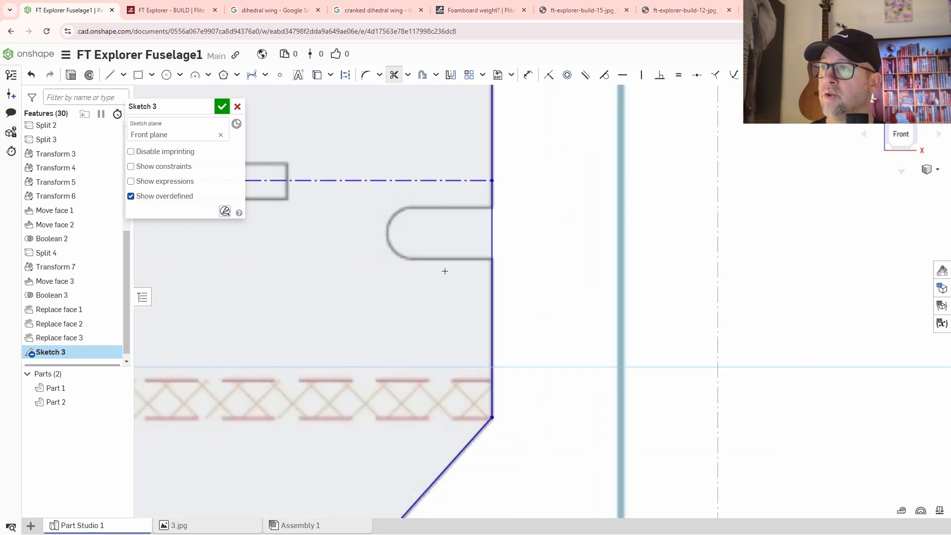
middle_click_drag(445, 271, 461, 308)
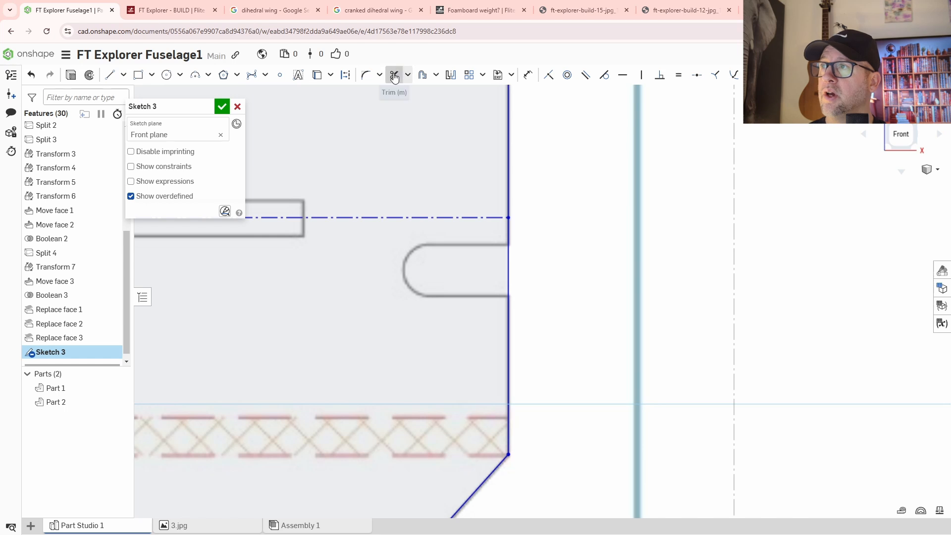
left_click(138, 74)
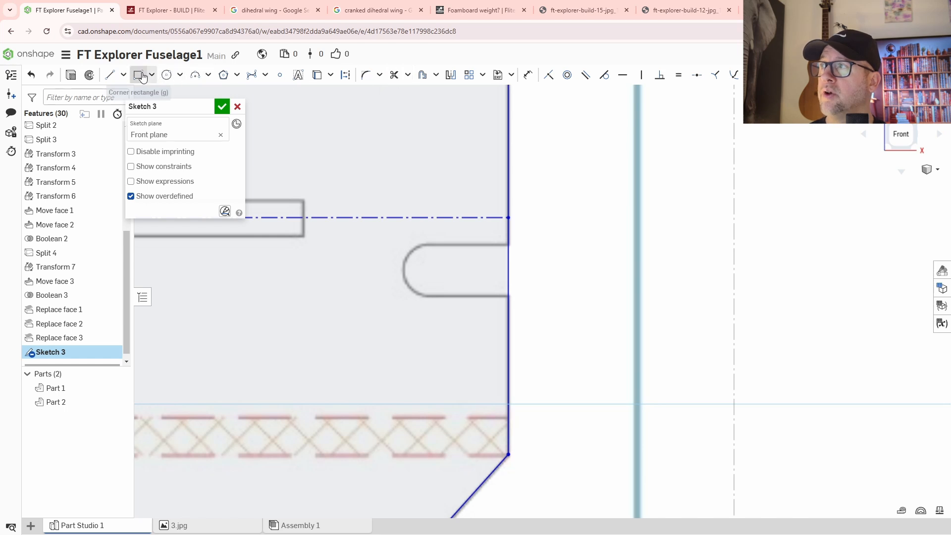
left_click(507, 245)
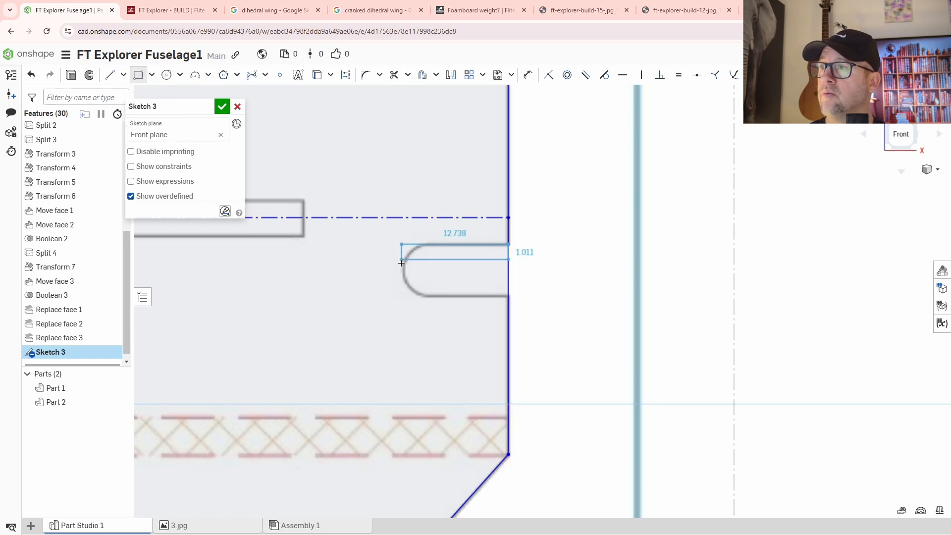
left_click(404, 298)
right_click(549, 288)
left_click(557, 297)
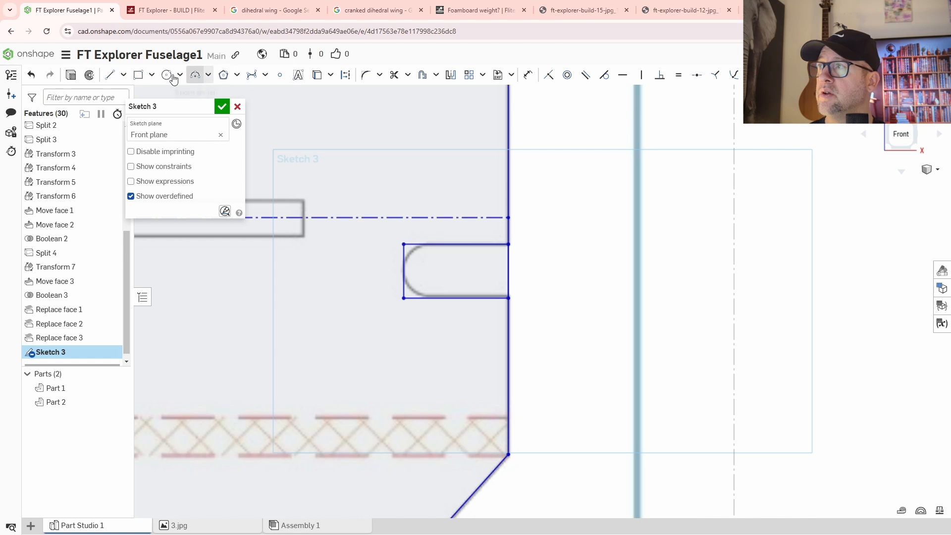
Step: Dimension the distance between the two horizontal edges of the slot rectangle
left_click(528, 74)
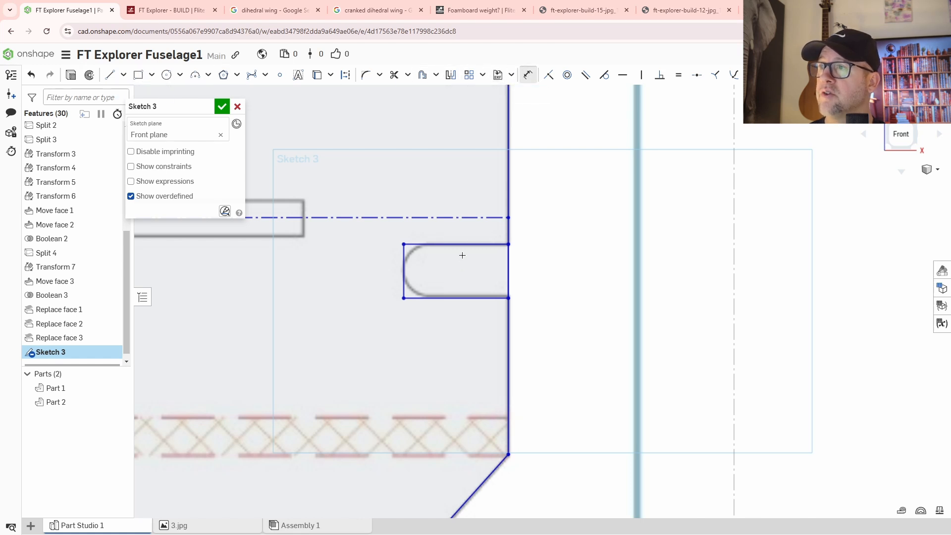
left_click(458, 245)
left_click(461, 297)
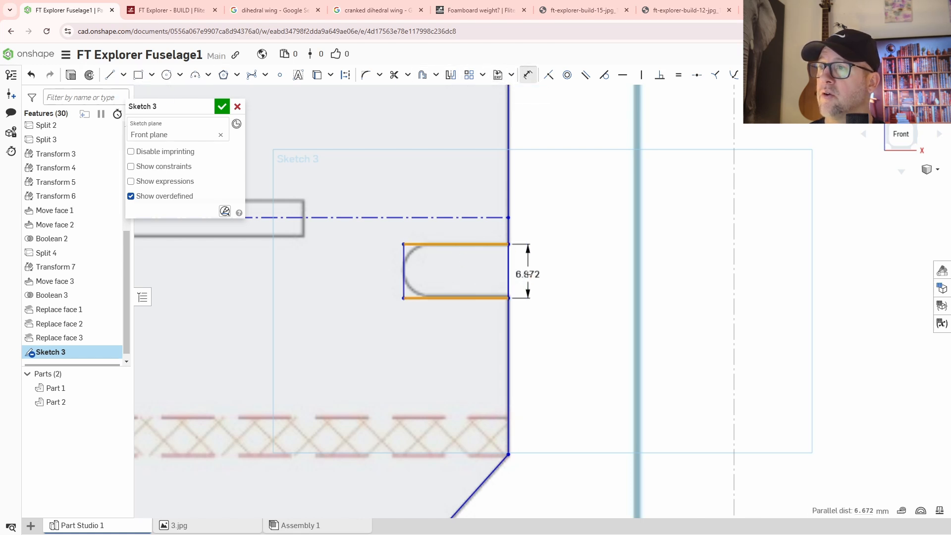
left_click(528, 274)
Step: Try a height of 6.6 mm for the slot rectangle and undo the dimension change
type("6.6")
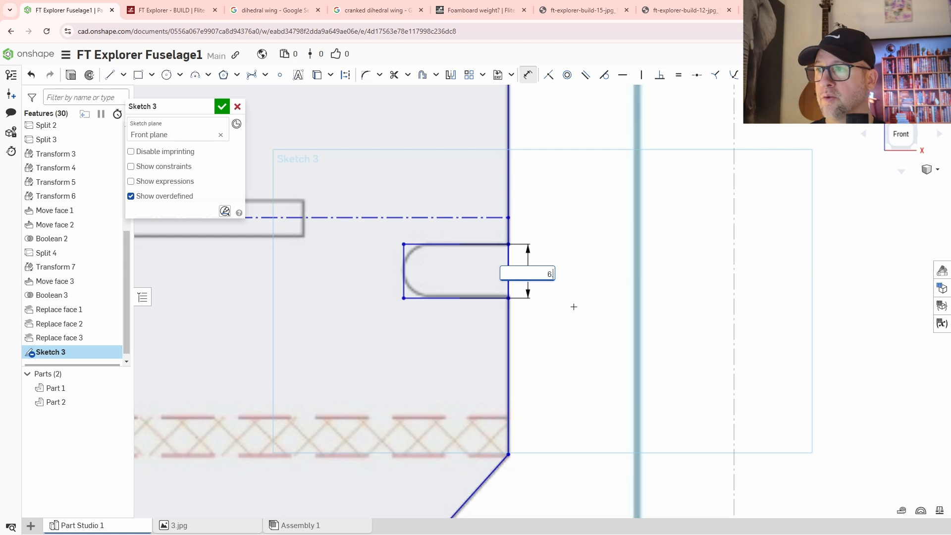
key("Return")
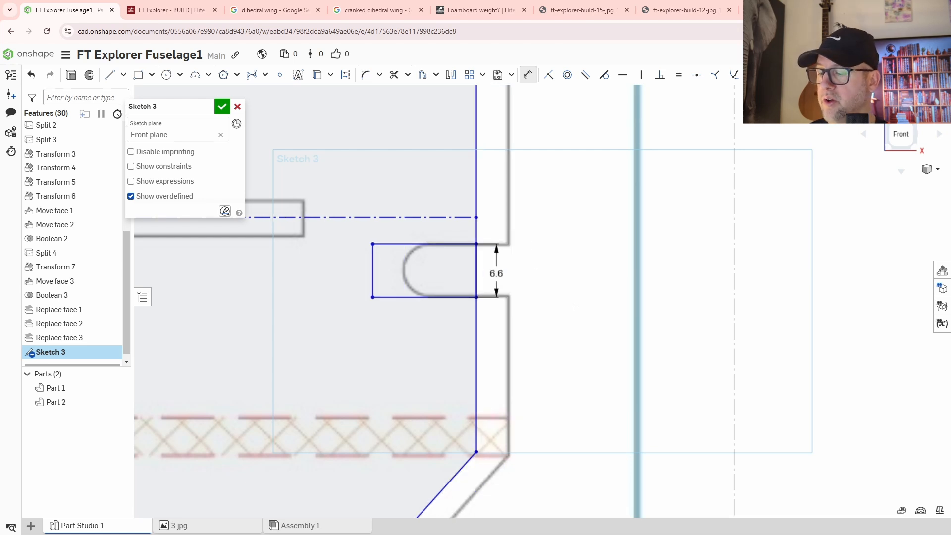
key("ctrl+z")
Step: Trim the end edge across the slot rectangle's mouth so the slot is open
middle_click_drag(563, 280, 517, 329)
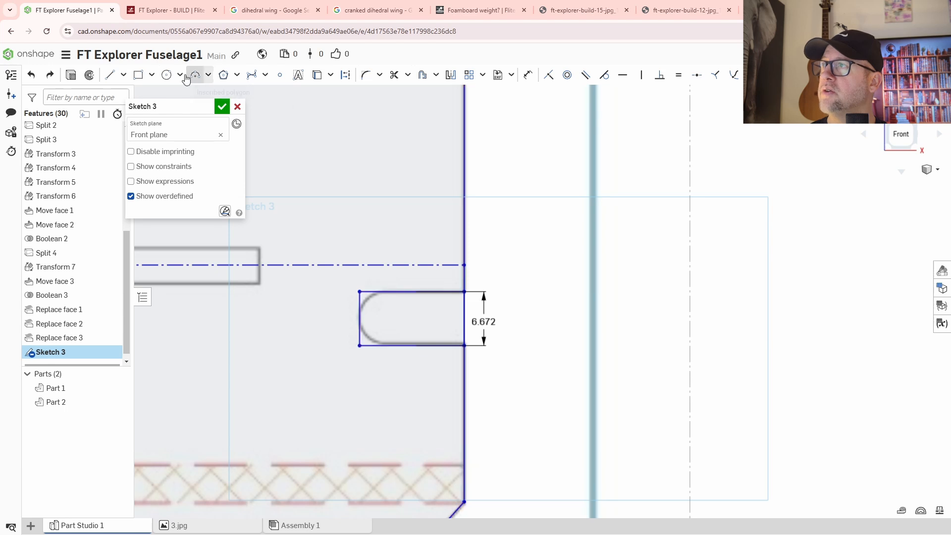
left_click(394, 74)
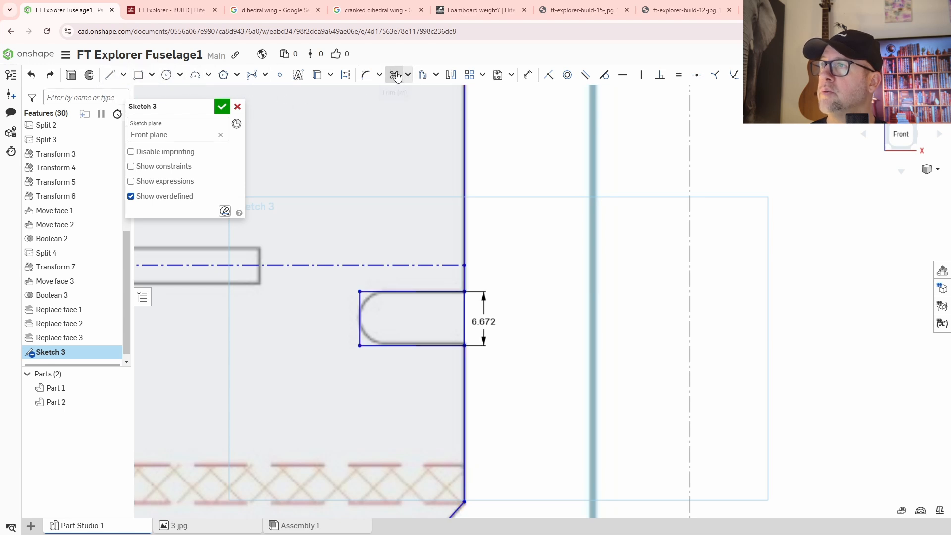
left_click(463, 314)
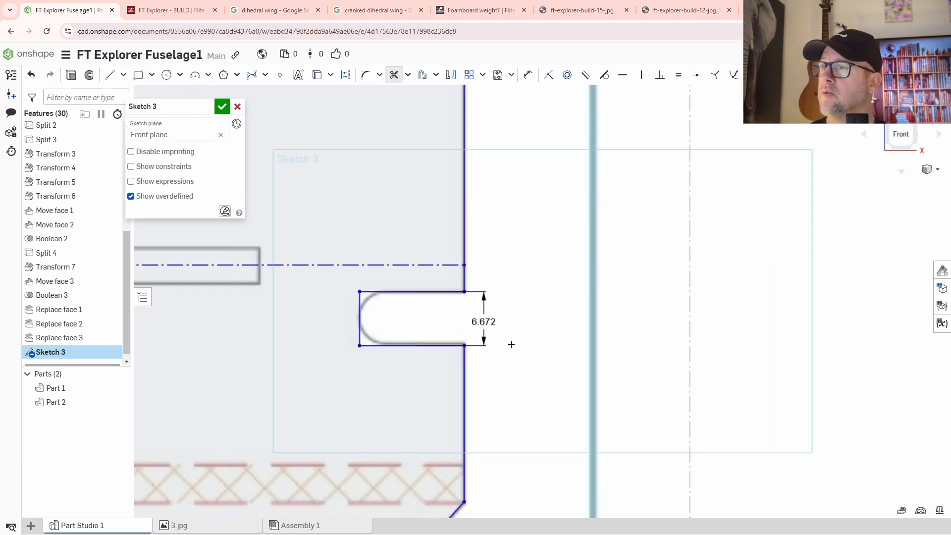
Step: Set the height dimension of the open slot to 6.65 mm
double_click(483, 328)
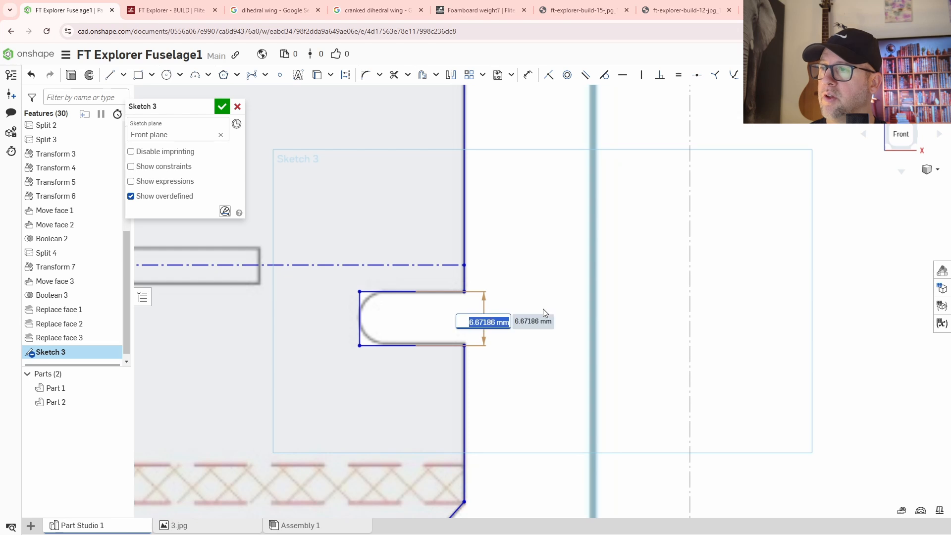
type("6")
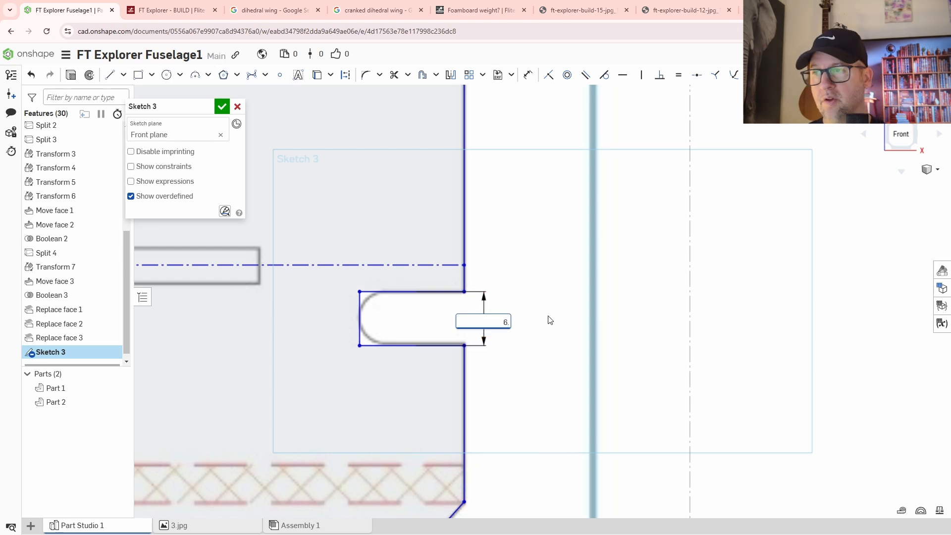
type(".65")
key("Return")
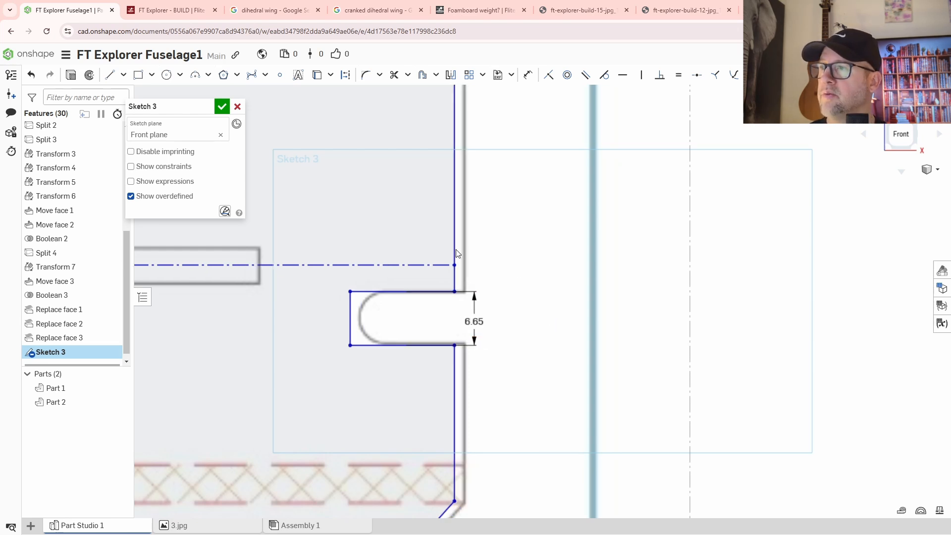
Step: Move the Tail Boom's slotted end edge and the slot's inner edge back onto the plan lines
left_click_drag(454, 245, 463, 241)
middle_click_drag(513, 363, 535, 209)
middle_click_drag(476, 381, 535, 305)
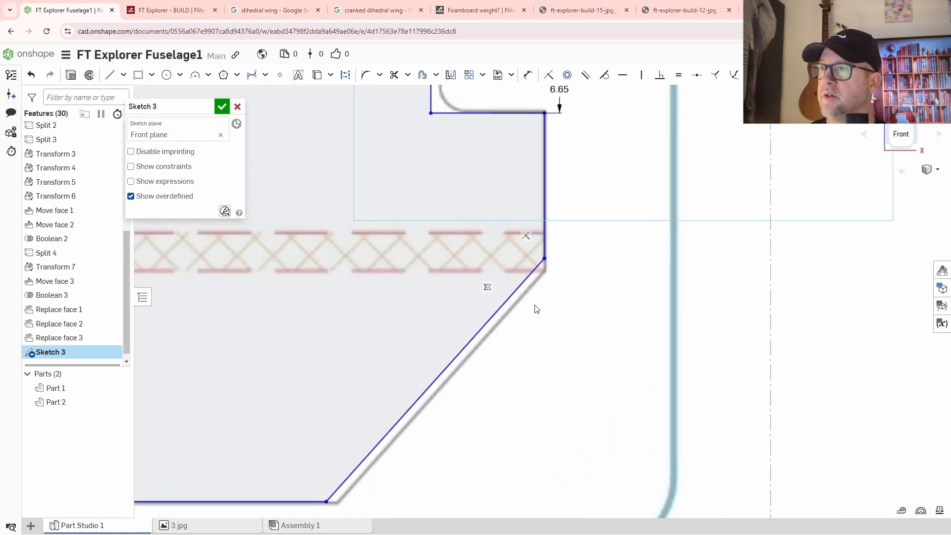
scroll(503, 331, "down", 2)
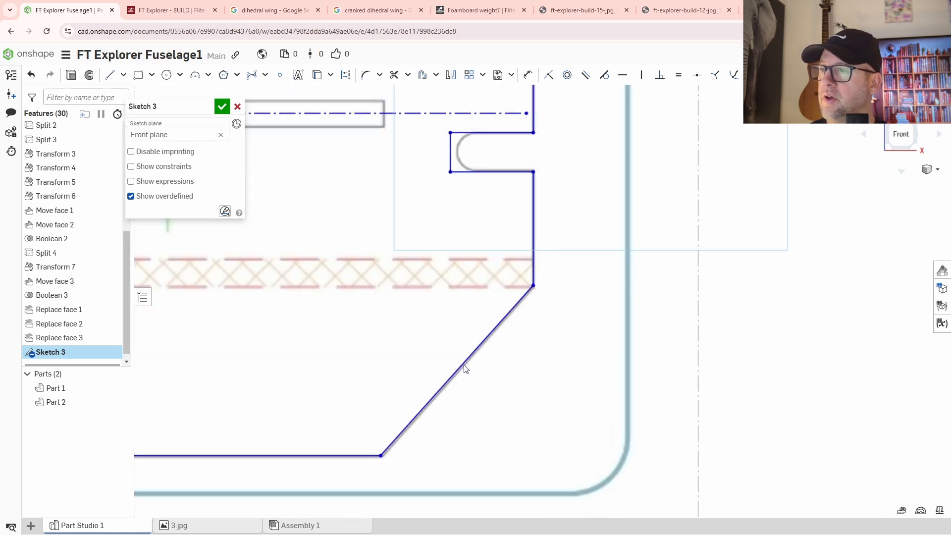
middle_click_drag(569, 194, 511, 412)
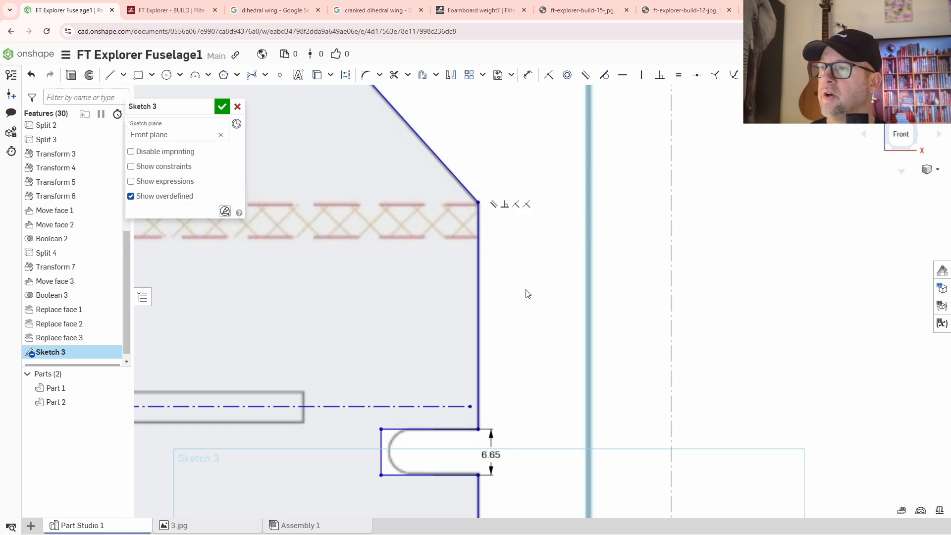
middle_click_drag(389, 462, 475, 399)
scroll(456, 418, "up", 3)
left_click_drag(473, 393, 489, 396)
middle_click_drag(513, 342, 463, 327)
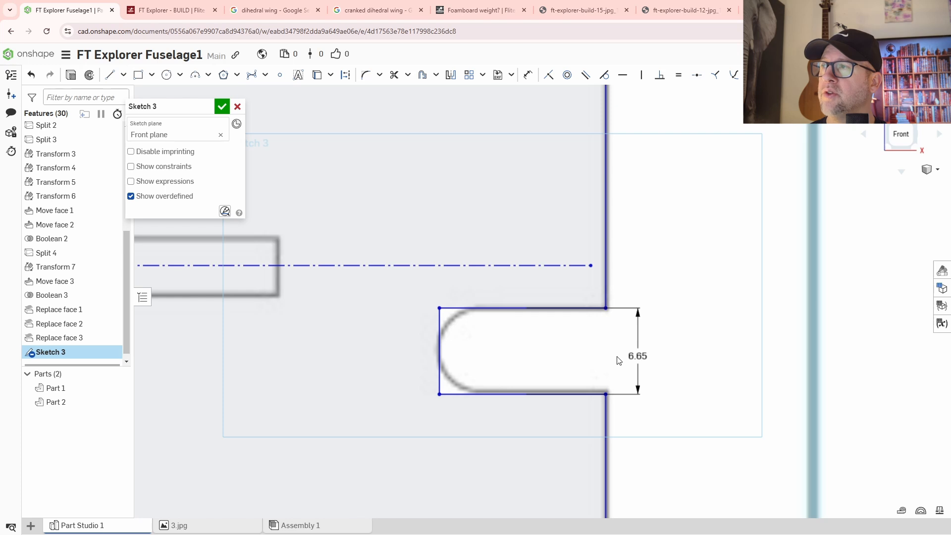
Step: Try to fillet the slot's upper inner corner with an 8 mm radius
left_click(365, 75)
scroll(447, 303, "up", 3)
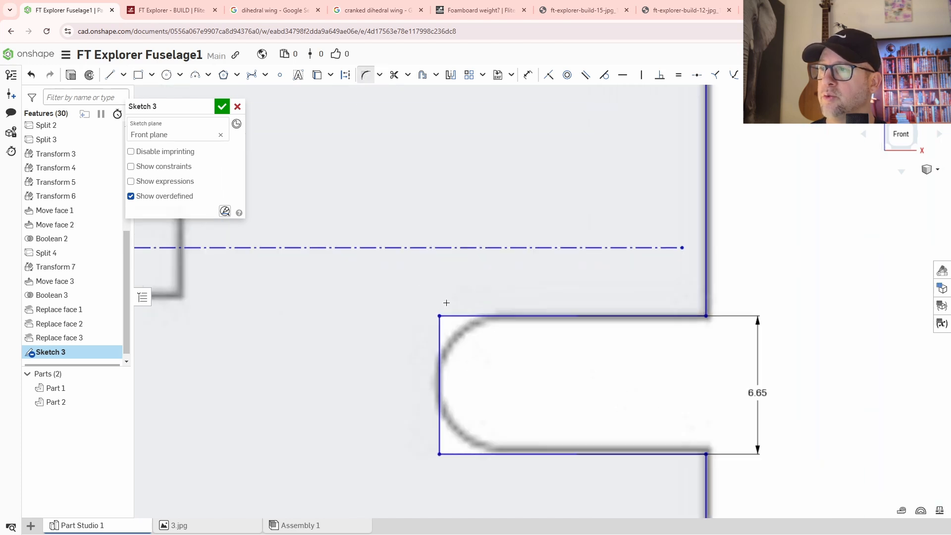
left_click(455, 317)
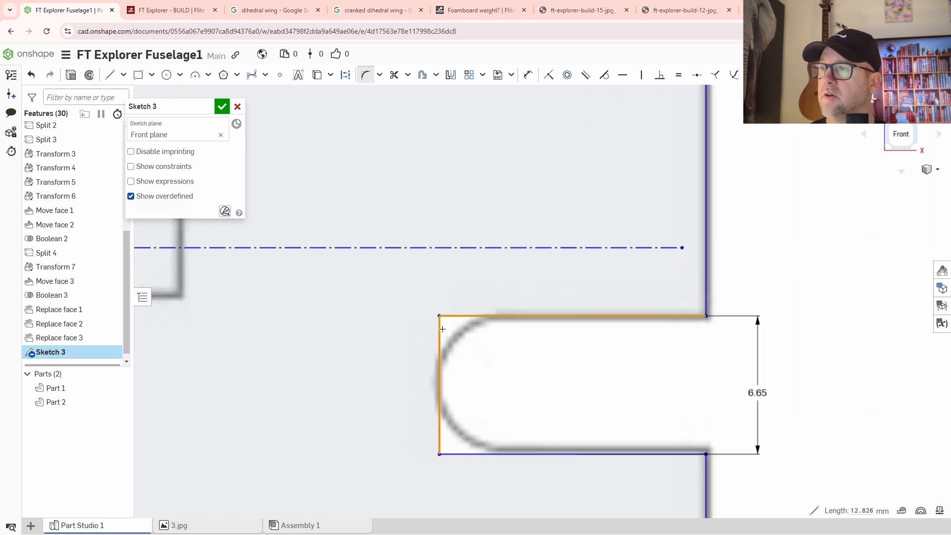
left_click(440, 340)
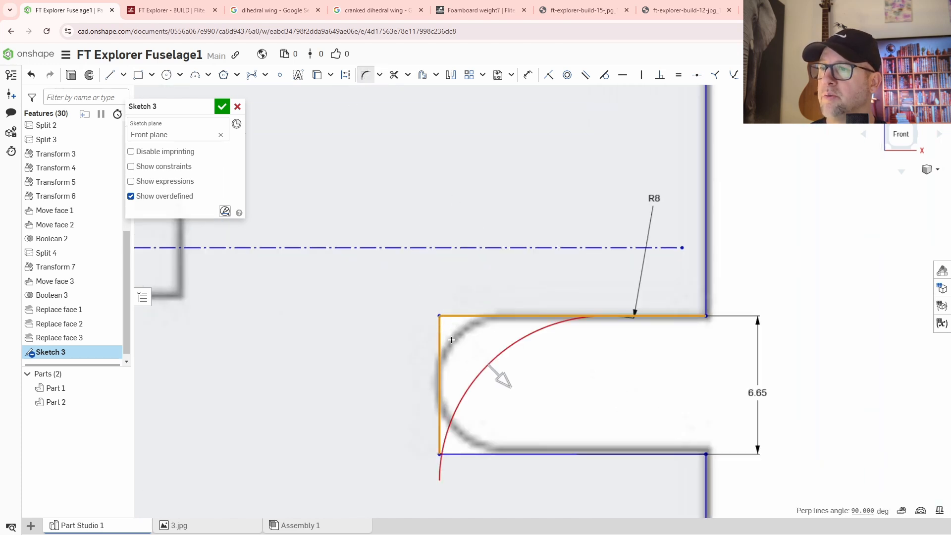
left_click(595, 404)
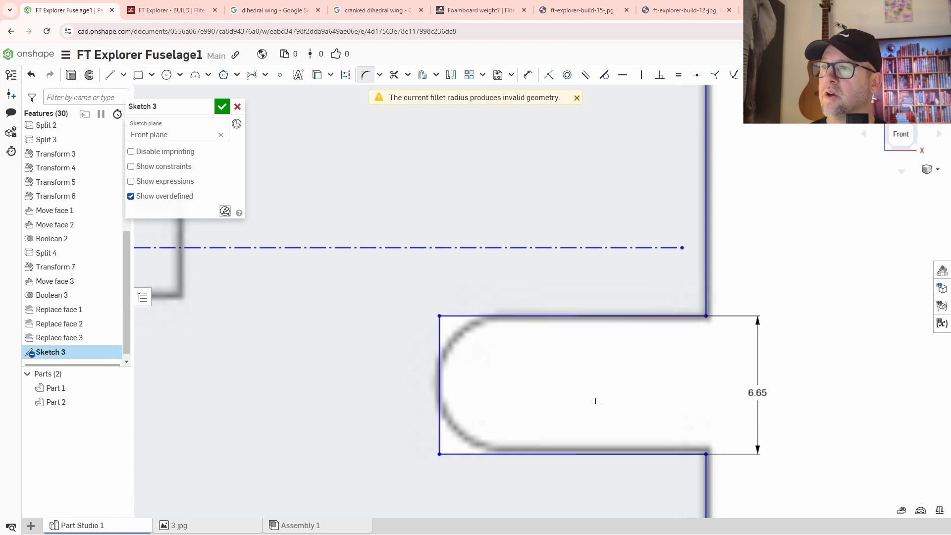
left_click(577, 98)
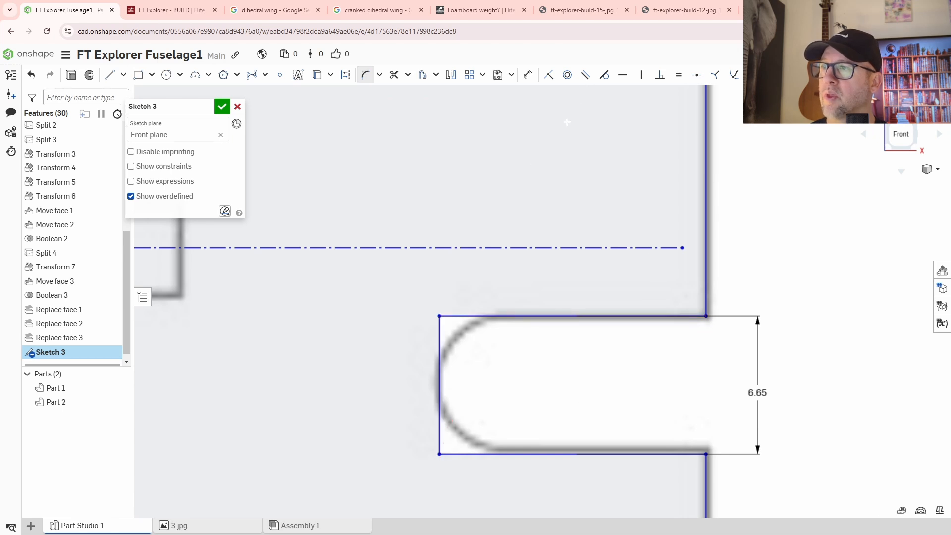
Step: Fillet both inner corners of the slot with a 3.325 mm radius to form a rounded end
left_click(455, 317)
left_click(441, 332)
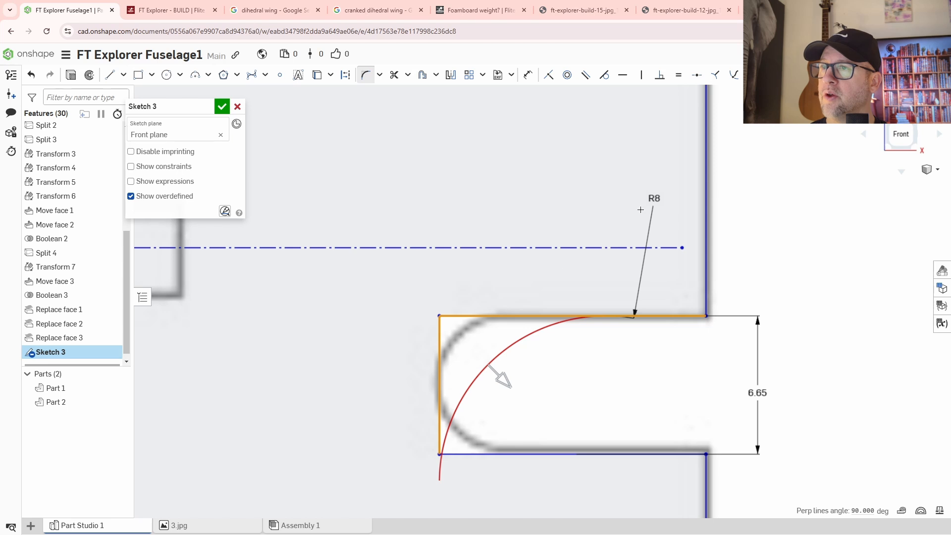
double_click(653, 198)
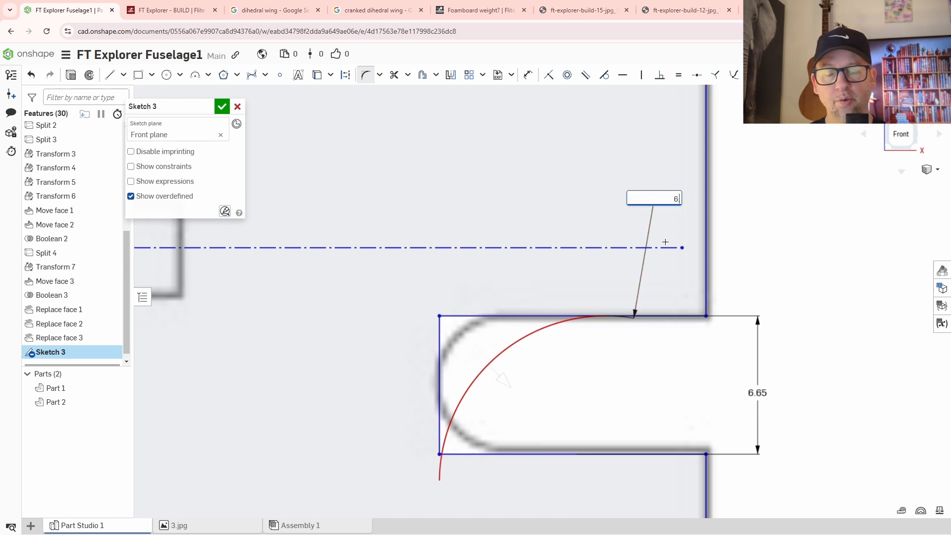
key("Return")
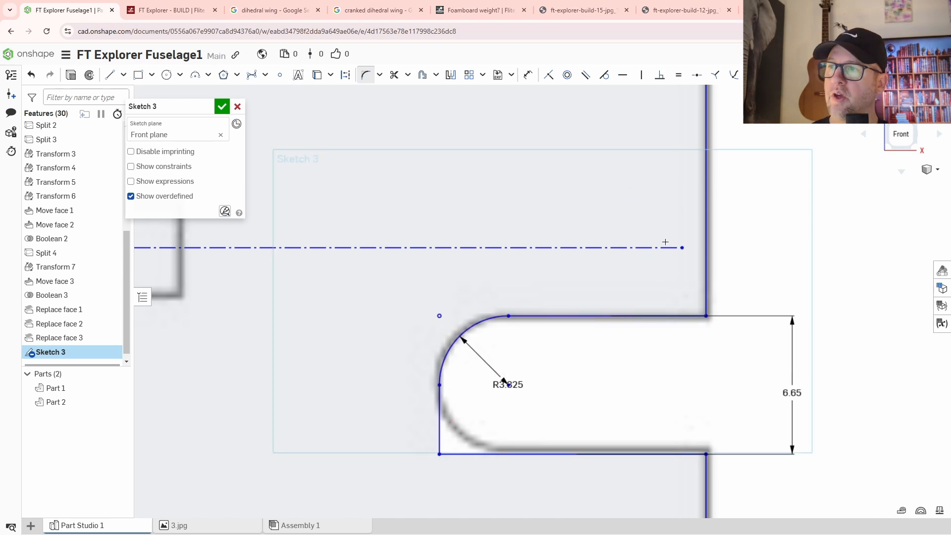
left_click(445, 448)
left_click(473, 418)
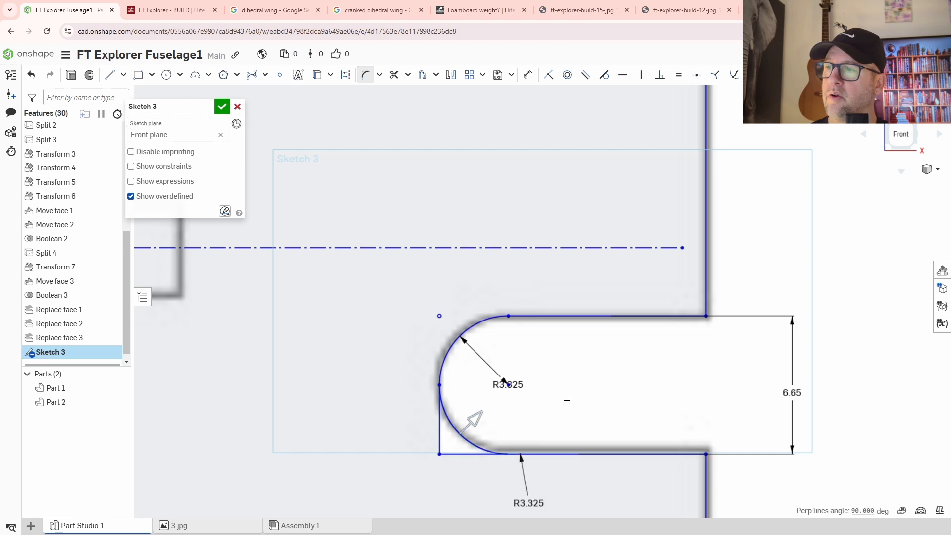
Step: Move the end edge opposite the slot outward onto the Tail Boom's plan line
scroll(574, 403, "down", 3)
scroll(674, 422, "down", 5)
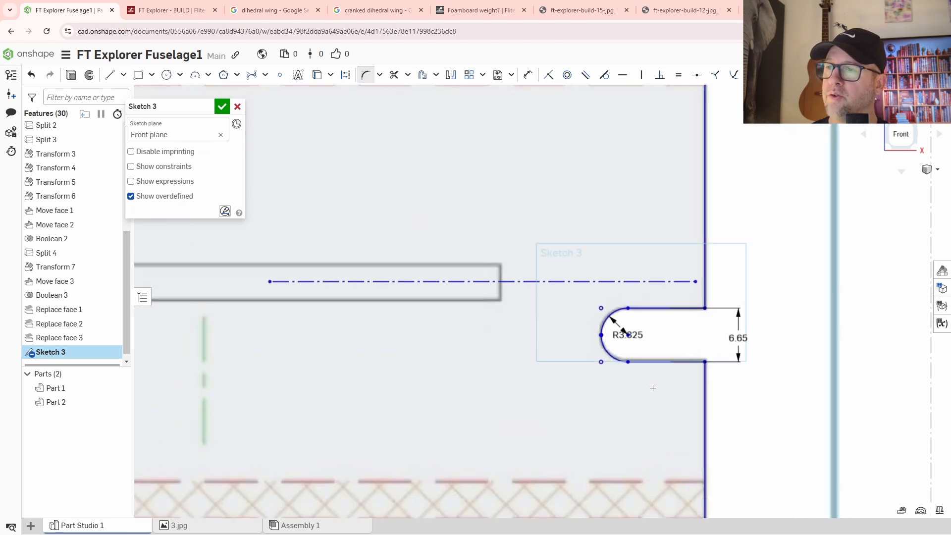
scroll(659, 362, "down", 5)
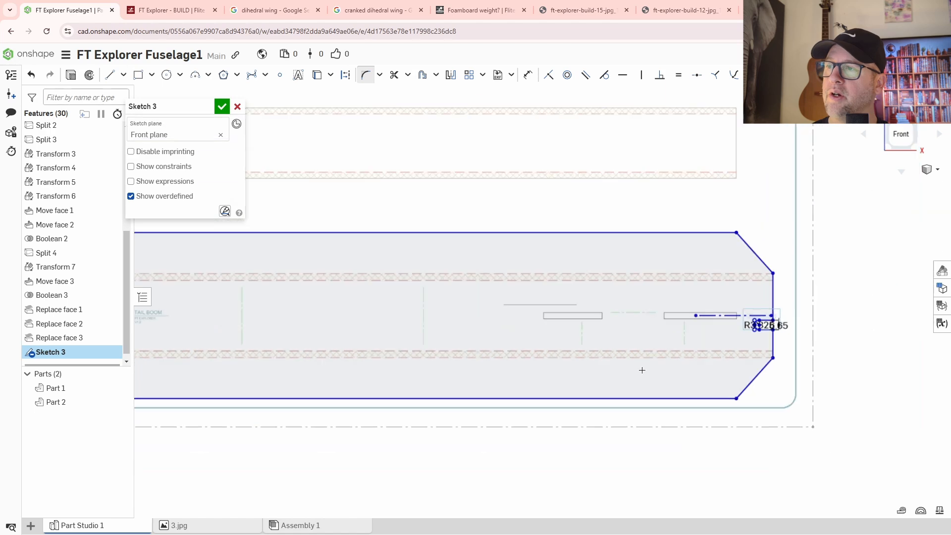
scroll(726, 299, "up", 6)
scroll(491, 310, "down", 2)
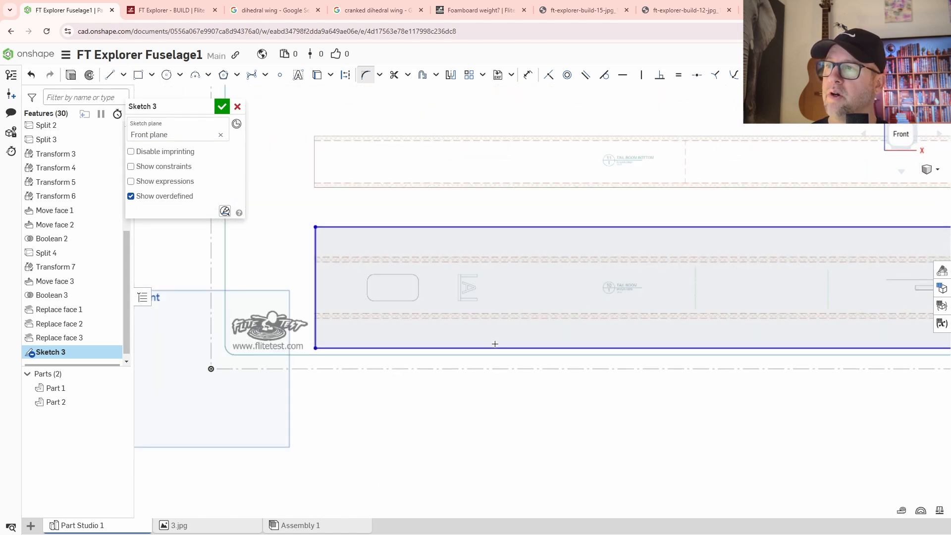
scroll(252, 260, "up", 4)
scroll(408, 193, "up", 3)
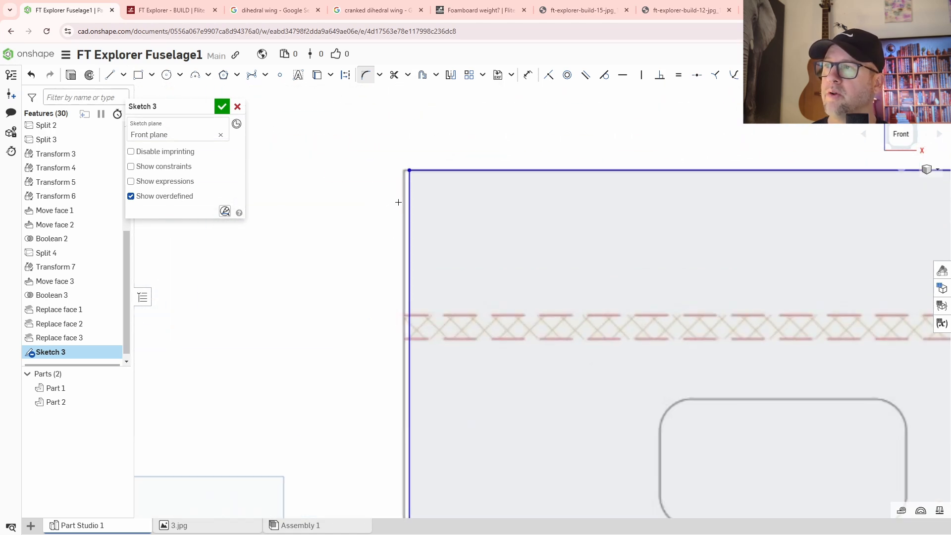
left_click(410, 191)
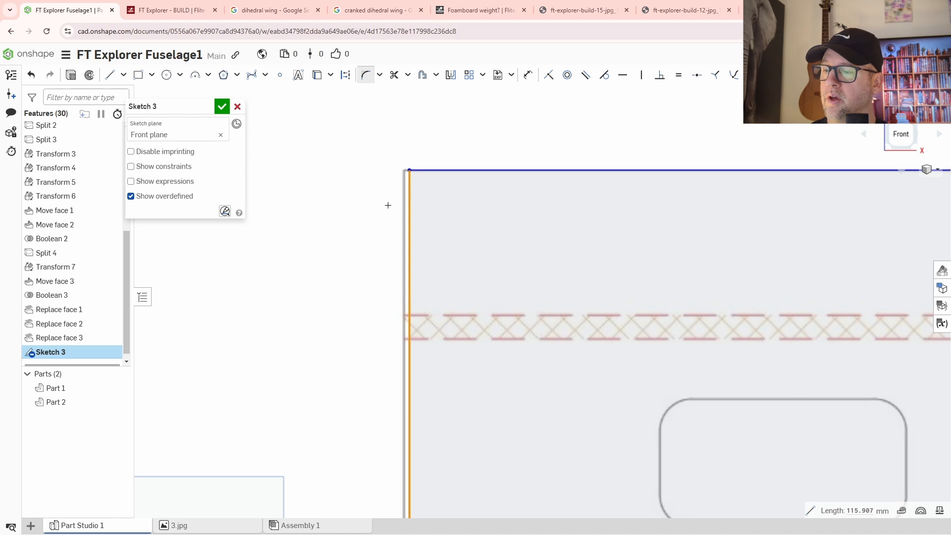
left_click(389, 208)
left_click_drag(409, 206, 405, 210)
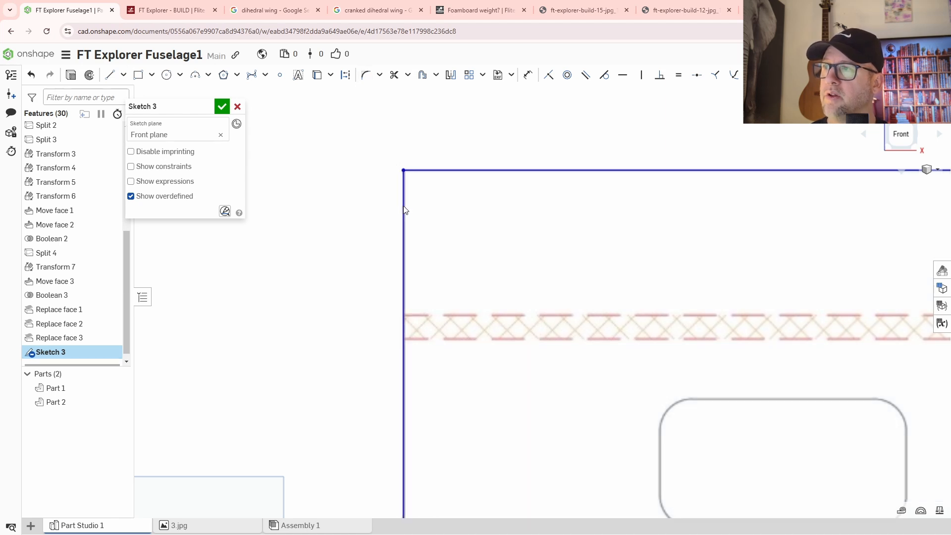
Step: Sketch a horizontal line along the inner edge of the upper fold strip, from the plain end edge to just past the slotted end edge
scroll(526, 266, "down", 3)
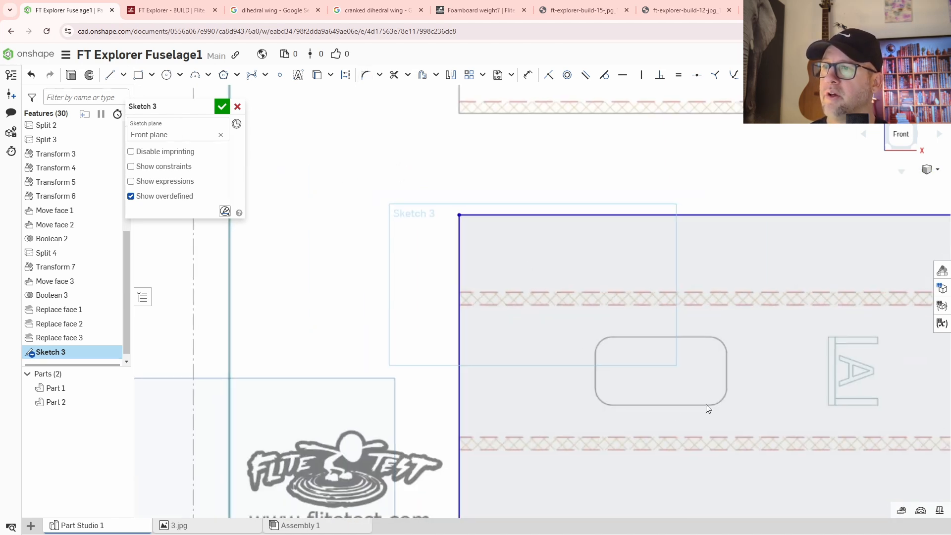
middle_click_drag(707, 408, 451, 306)
scroll(450, 305, "down", 2)
scroll(520, 341, "up", 2)
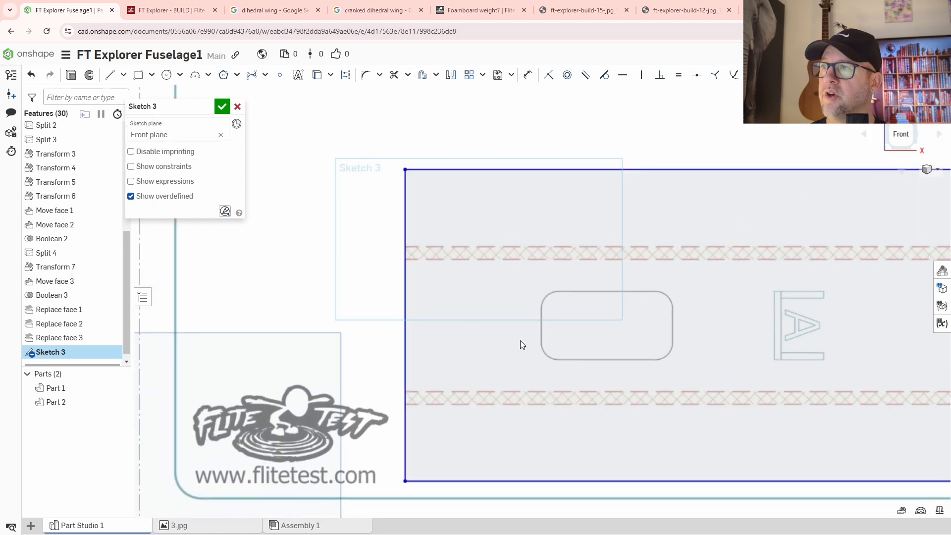
scroll(419, 276, "up", 3)
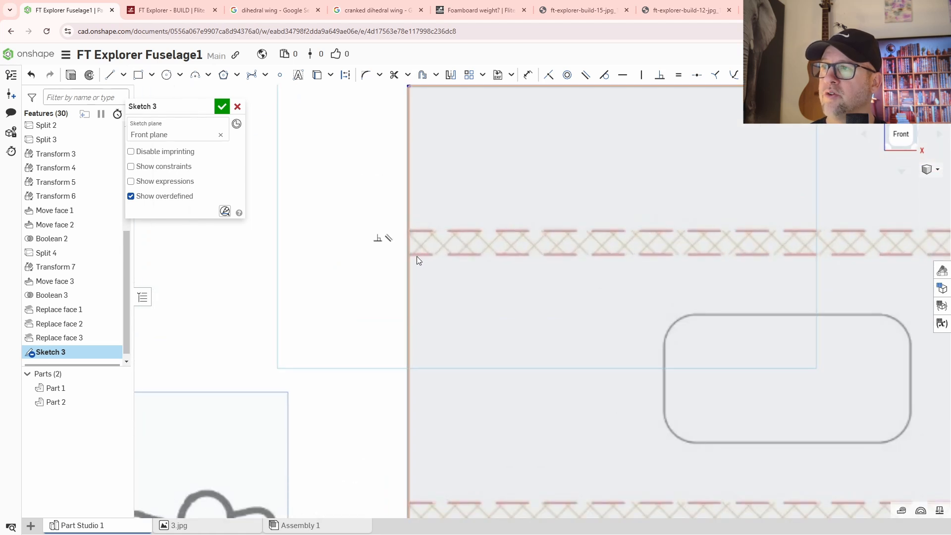
middle_click_drag(542, 300, 356, 322)
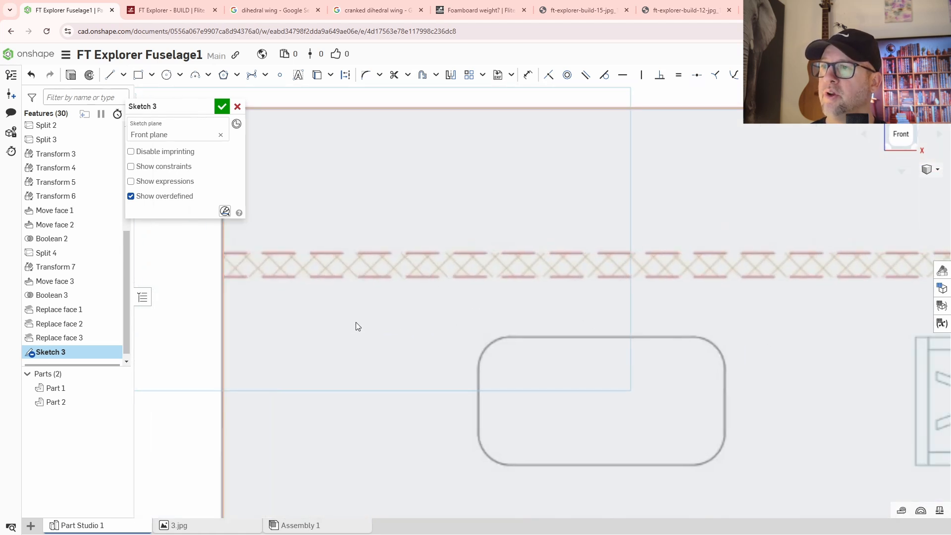
scroll(427, 324, "down", 2)
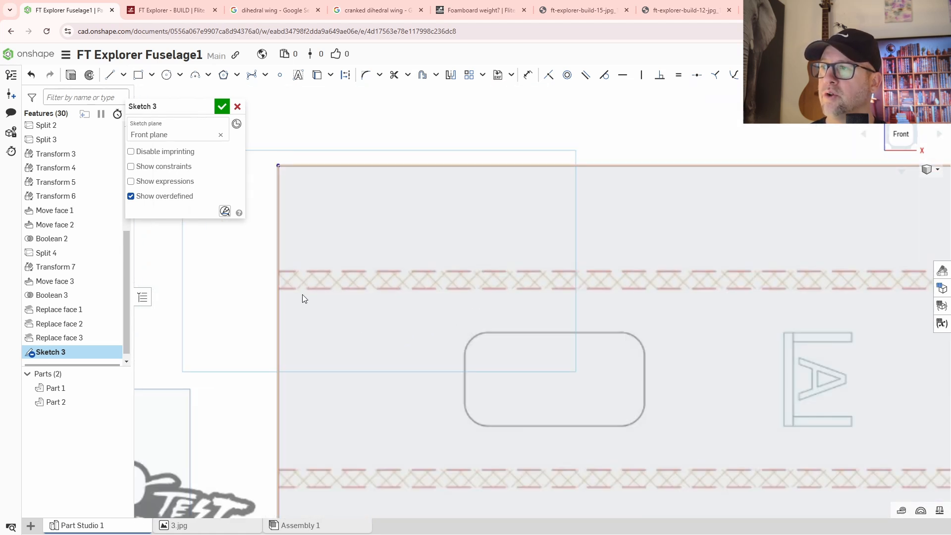
left_click(109, 75)
scroll(297, 289, "up", 4)
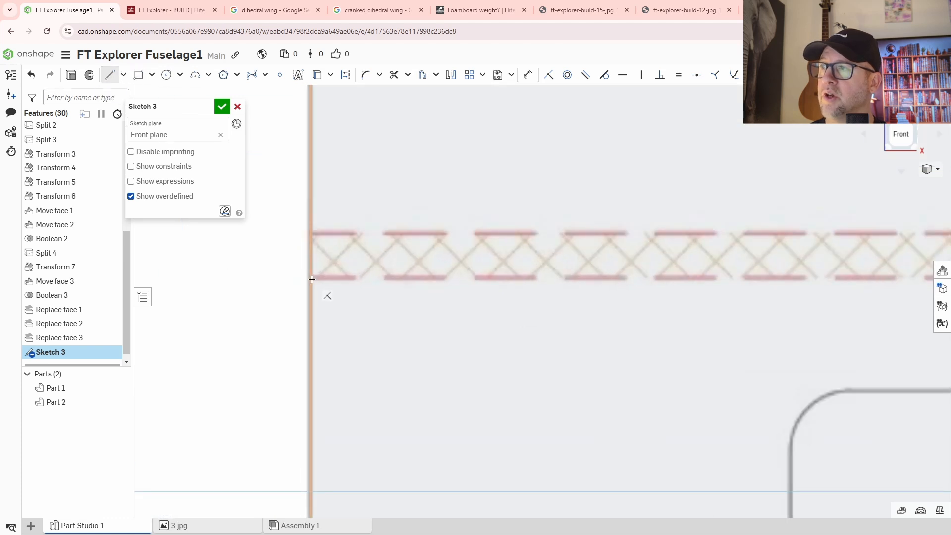
left_click(311, 278)
scroll(542, 301, "down", 4)
middle_click_drag(792, 332, 431, 326)
middle_click_drag(777, 342, 396, 327)
middle_click_drag(772, 317, 250, 308)
scroll(431, 310, "down", 2)
middle_click_drag(799, 300, 515, 292)
scroll(516, 292, "down", 1)
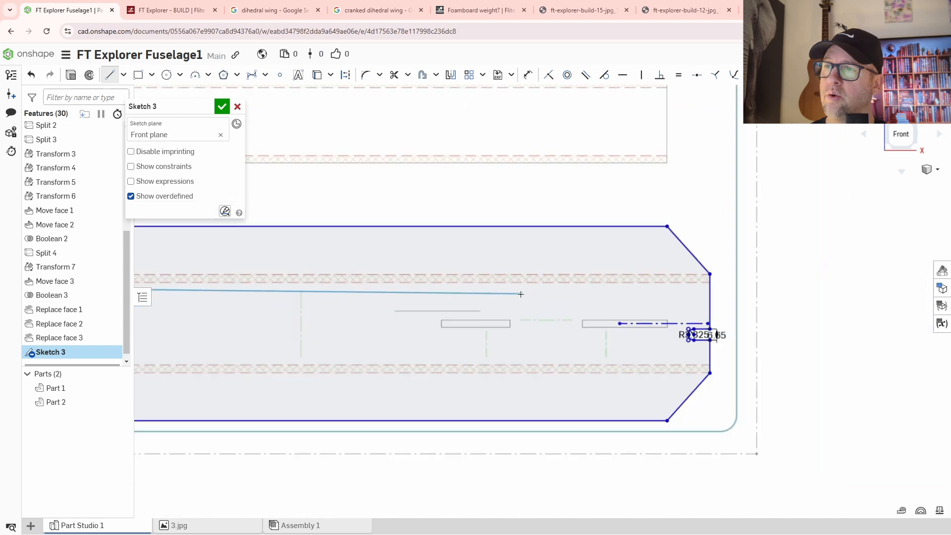
scroll(769, 280, "up", 3)
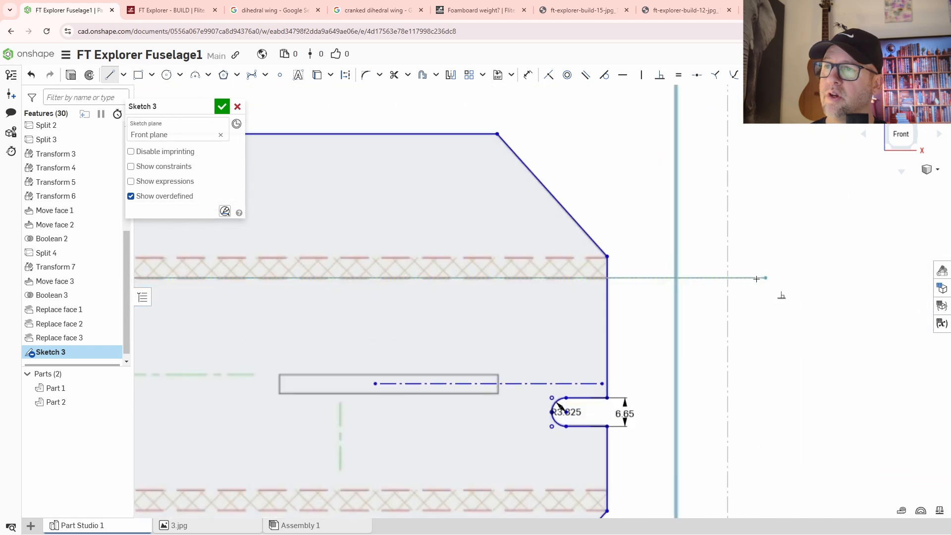
left_click(626, 279)
Step: Trim the fold line's overhang beyond the slotted end edge
scroll(637, 302, "up", 3)
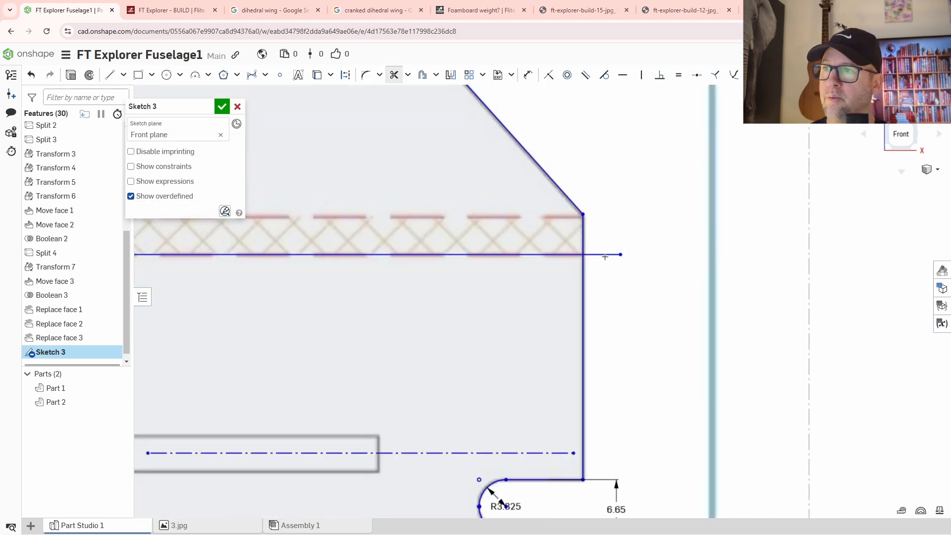
left_click(603, 254)
scroll(561, 309, "up", 2)
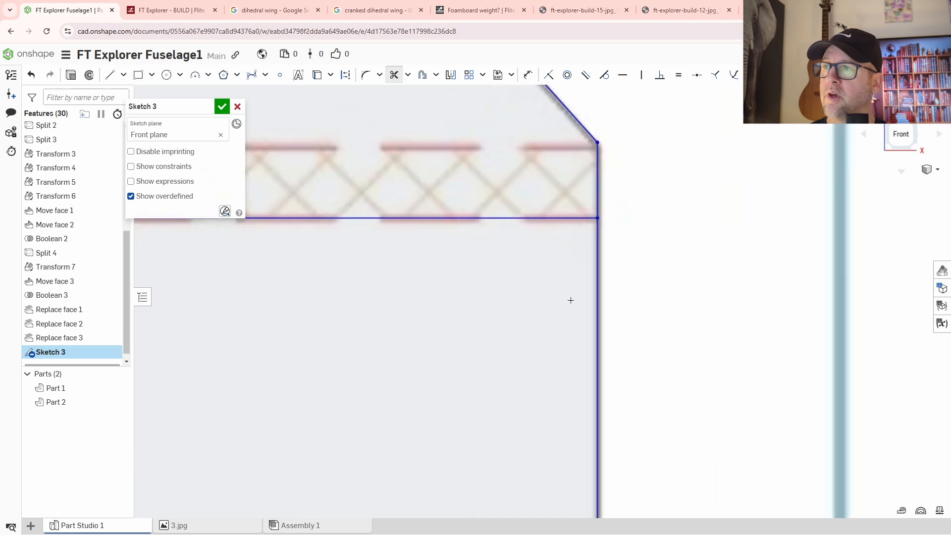
Step: Sketch a horizontal line along the inner edge of the lower fold strip, from just past the slotted end edge to beyond the plain end edge
middle_click_drag(532, 275, 630, 356)
scroll(619, 342, "down", 3)
mouse_move(554, 378)
middle_mouse_down()
mouse_move(670, 325)
mouse_move(604, 202)
middle_mouse_up()
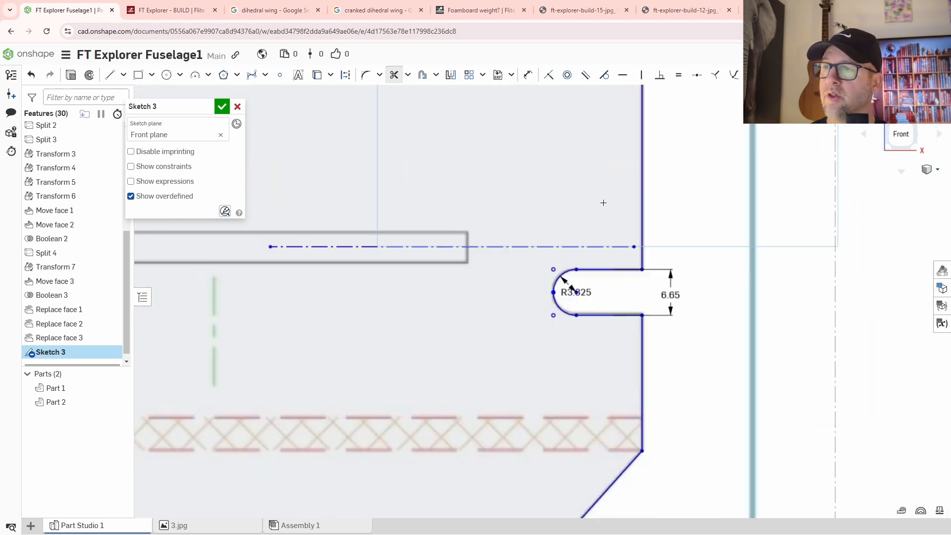
scroll(586, 262, "down", 3)
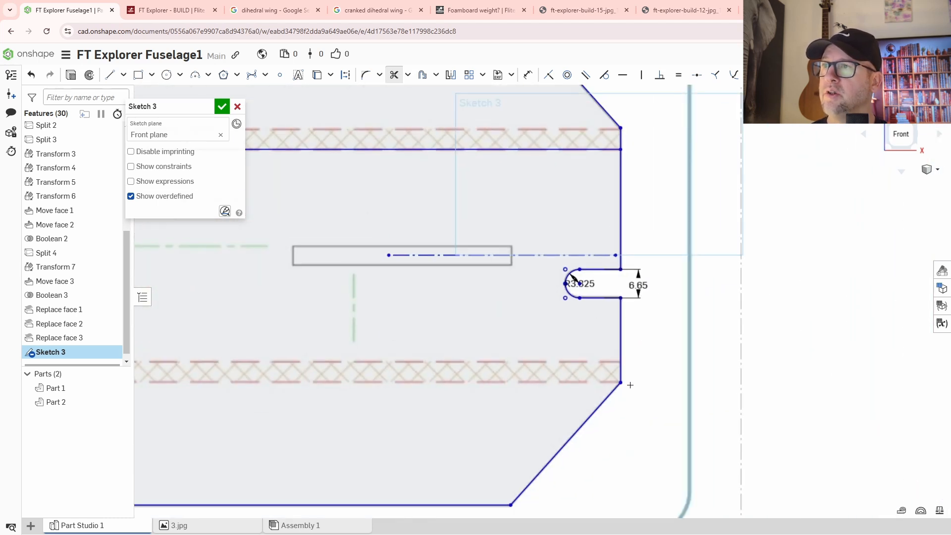
scroll(622, 360, "up", 4)
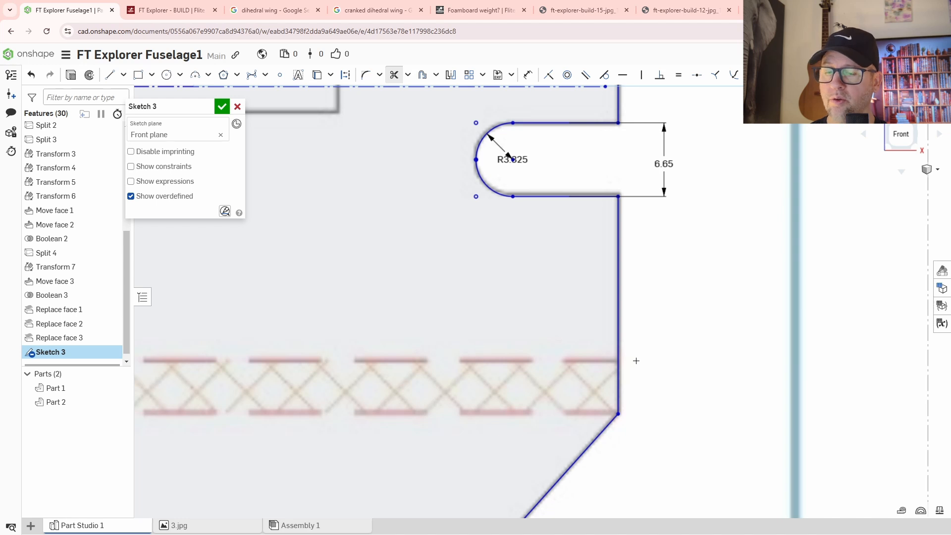
scroll(627, 364, "up", 3)
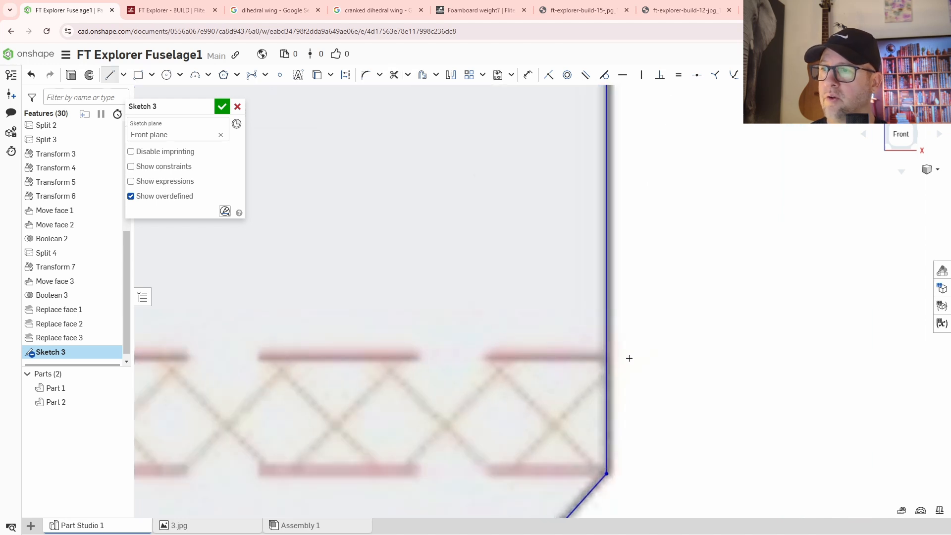
left_click(629, 353)
scroll(488, 349, "down", 11)
middle_click_drag(367, 354, 743, 335)
scroll(545, 347, "down", 3)
middle_click_drag(382, 331, 792, 329)
scroll(439, 329, "up", 4)
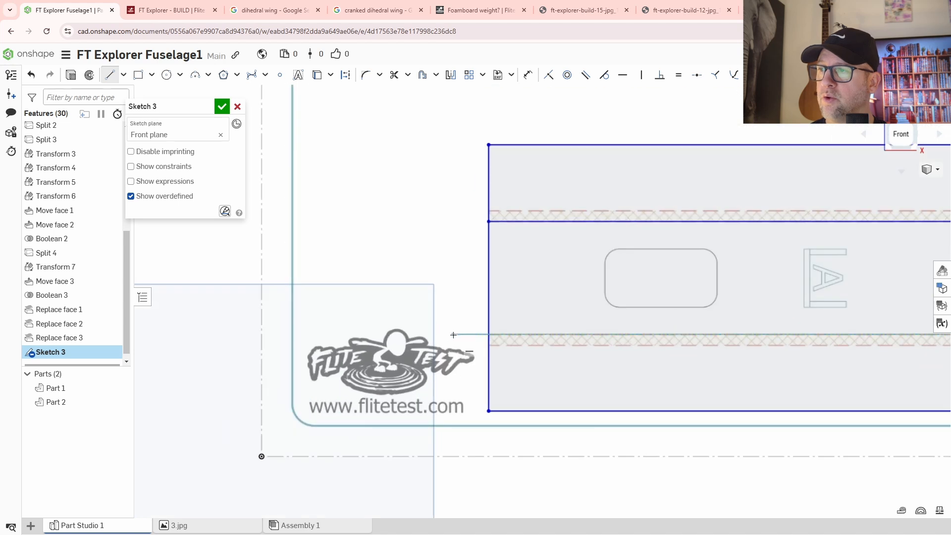
left_click(463, 337)
Step: Trim the lower fold line's overhangs beyond both end edges of the Tail Boom
key("m")
scroll(474, 345, "up", 3)
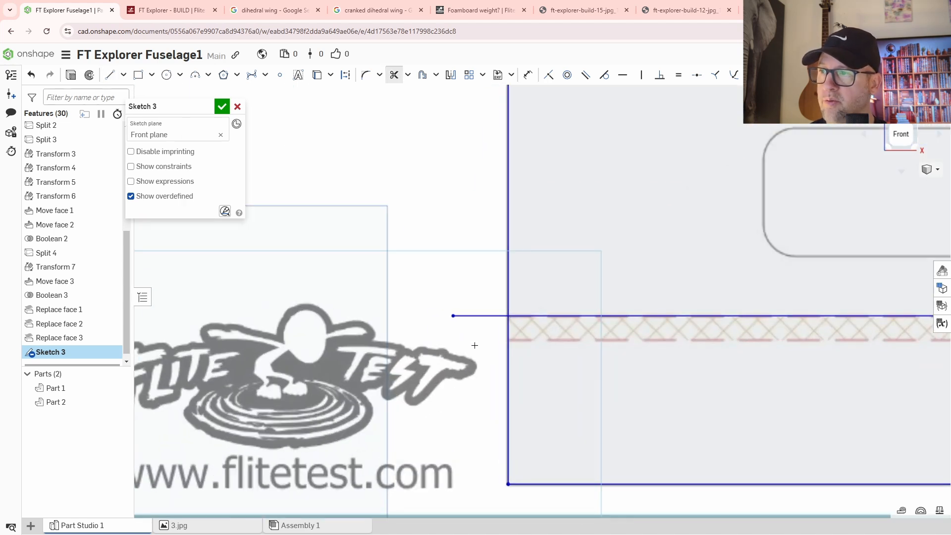
left_click(478, 317)
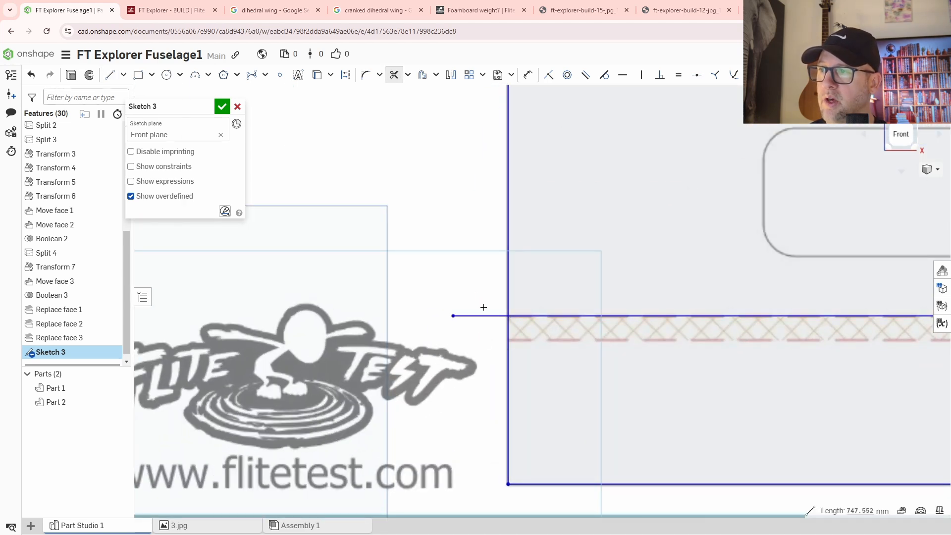
scroll(567, 350, "down", 3)
middle_click_drag(775, 309, 325, 337)
middle_click_drag(644, 316, 251, 266)
middle_click_drag(743, 282, 545, 284)
scroll(724, 327, "up", 4)
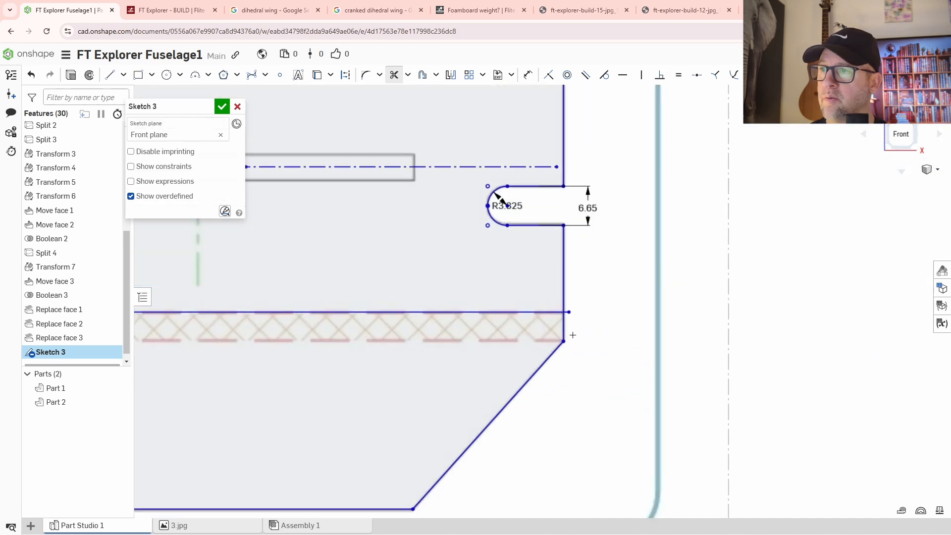
scroll(572, 333, "up", 3)
scroll(569, 313, "up", 3)
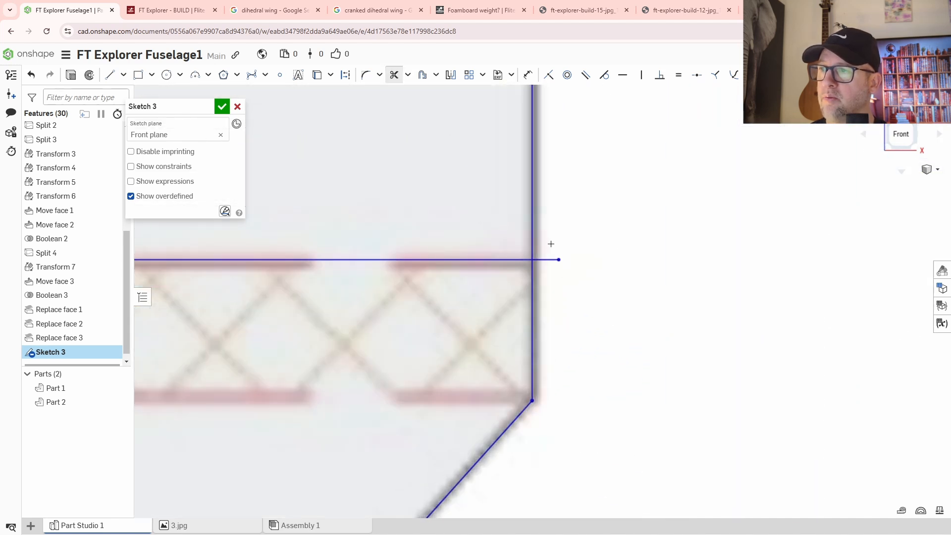
scroll(565, 321, "down", 3)
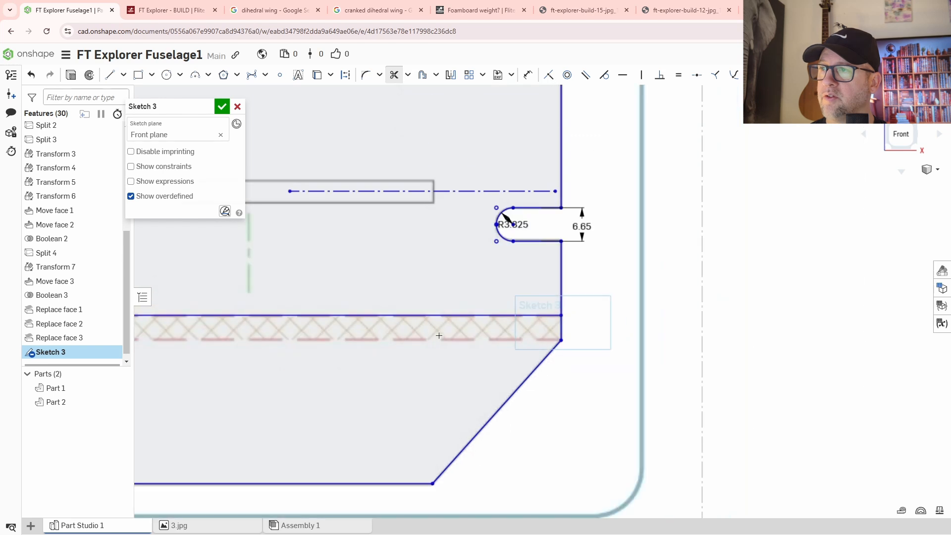
Step: Convert both horizontal fold lines to construction geometry and finish Sketch 3
middle_click_drag(447, 331, 493, 375)
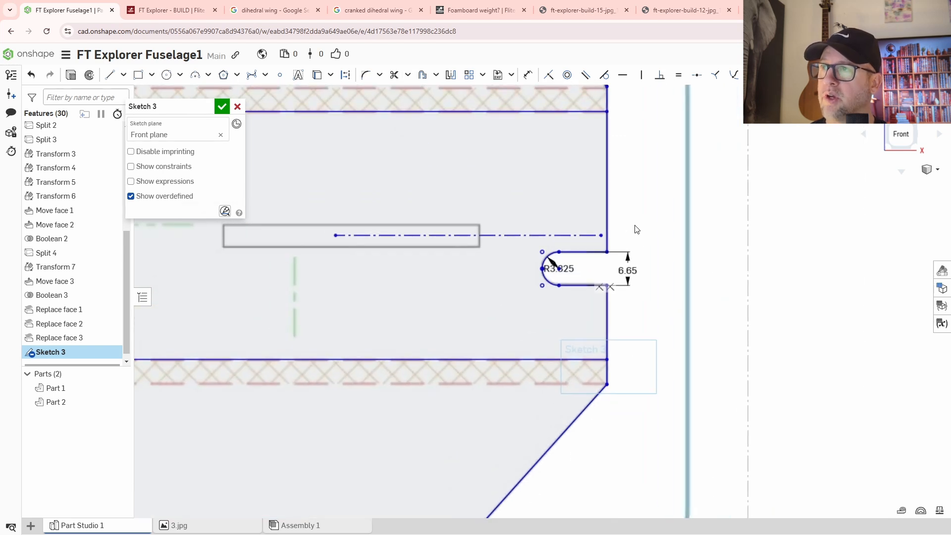
left_click(510, 359)
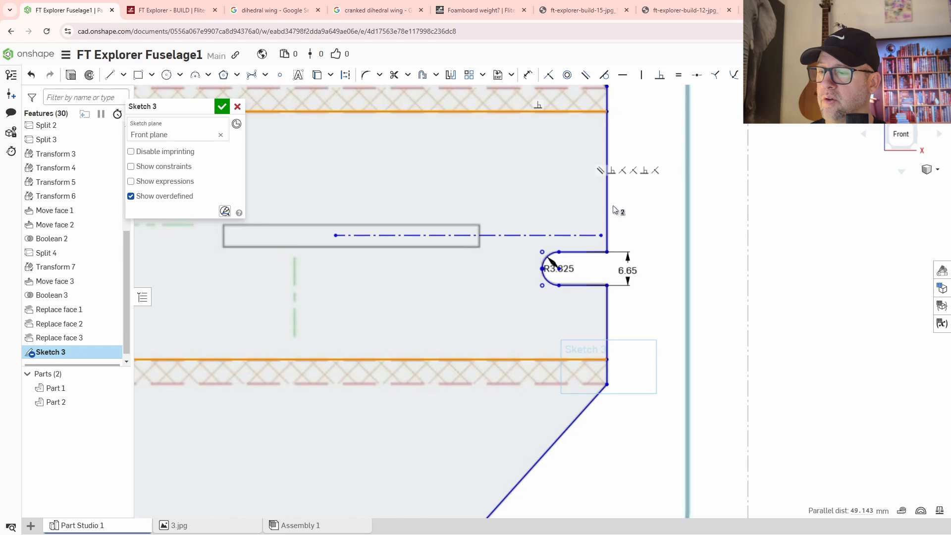
left_click(613, 225)
middle_click_drag(580, 154, 607, 198)
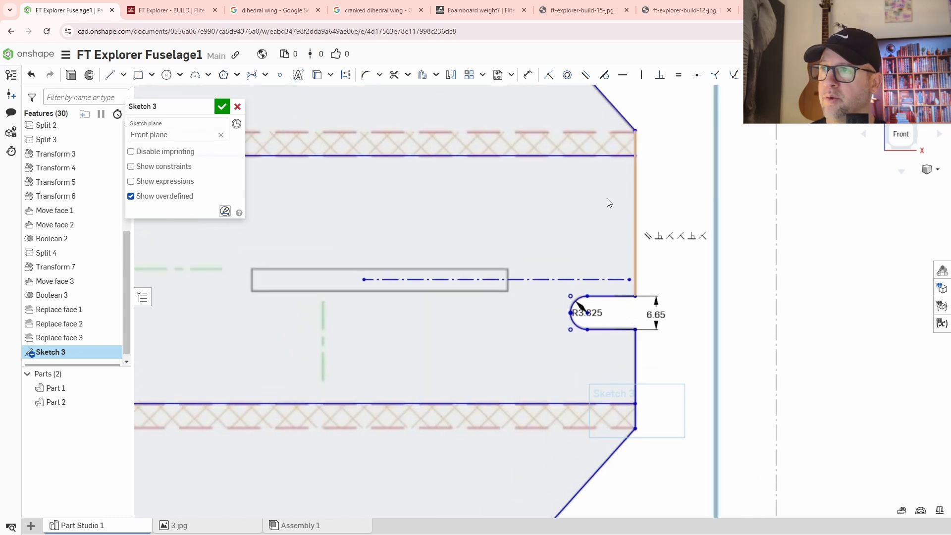
left_click(563, 156)
left_click(539, 405)
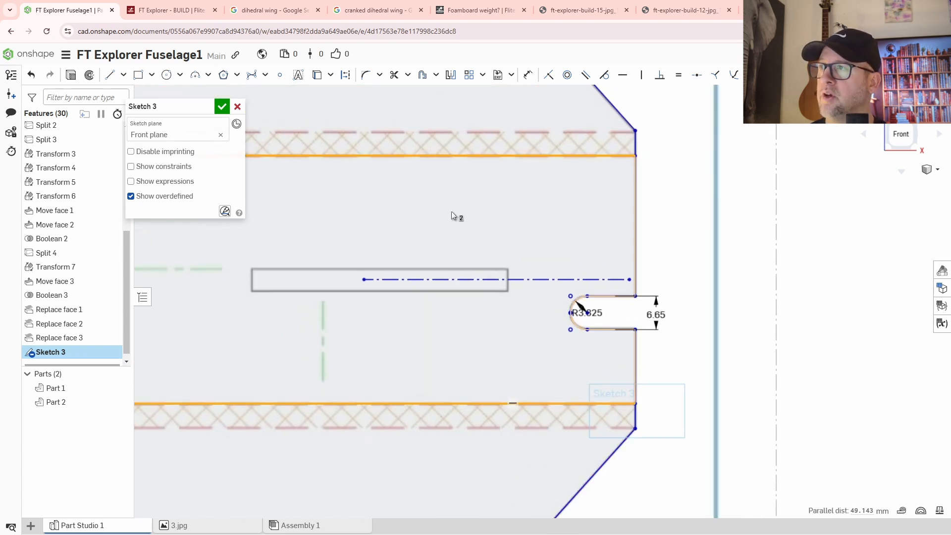
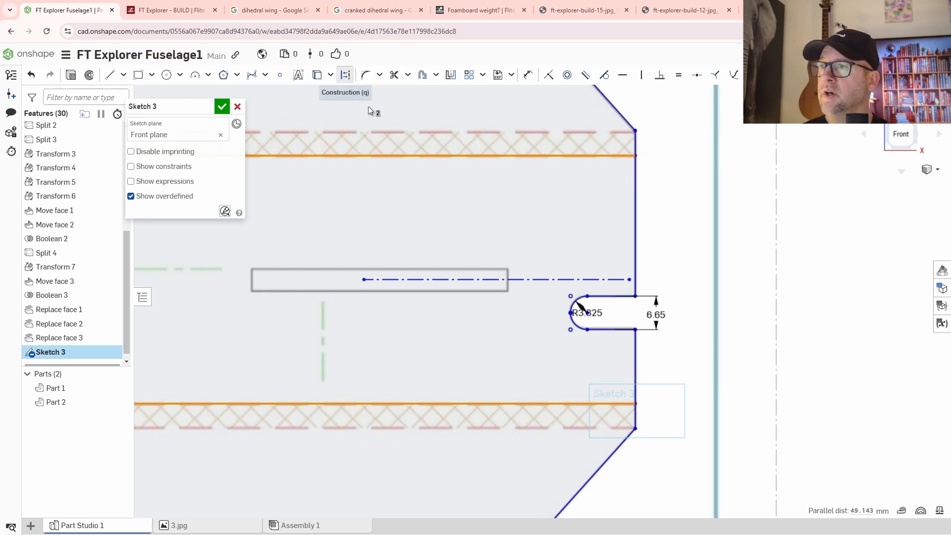
left_click(346, 75)
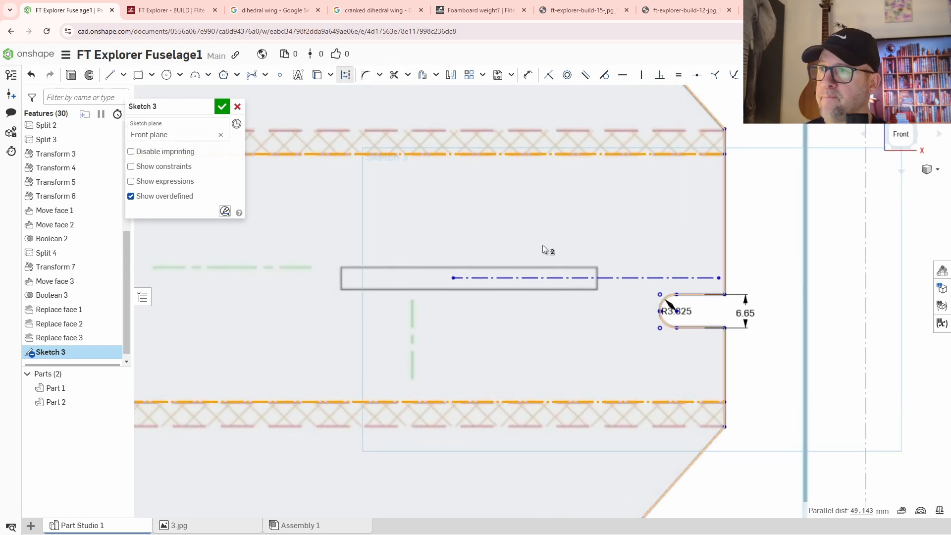
scroll(658, 278, "down", 5)
left_click(686, 357)
middle_click_drag(527, 353, 640, 375)
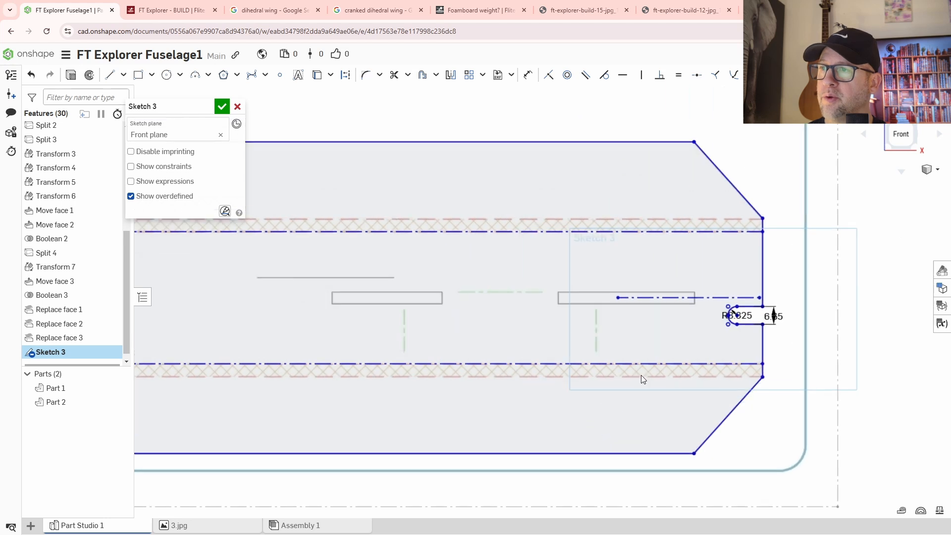
scroll(641, 375, "down", 3)
middle_click_drag(546, 388, 726, 299)
scroll(607, 296, "down", 3)
middle_click_drag(486, 308, 631, 329)
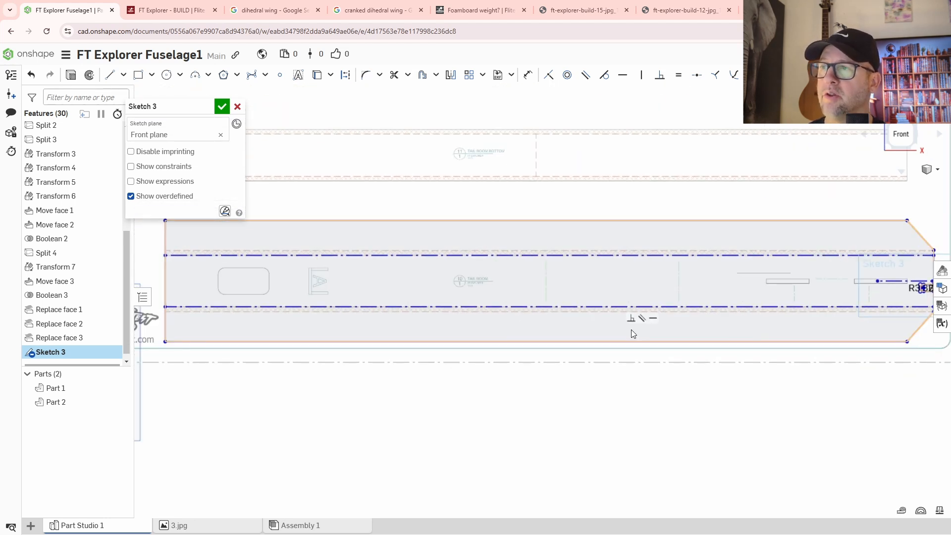
scroll(629, 328, "down", 3)
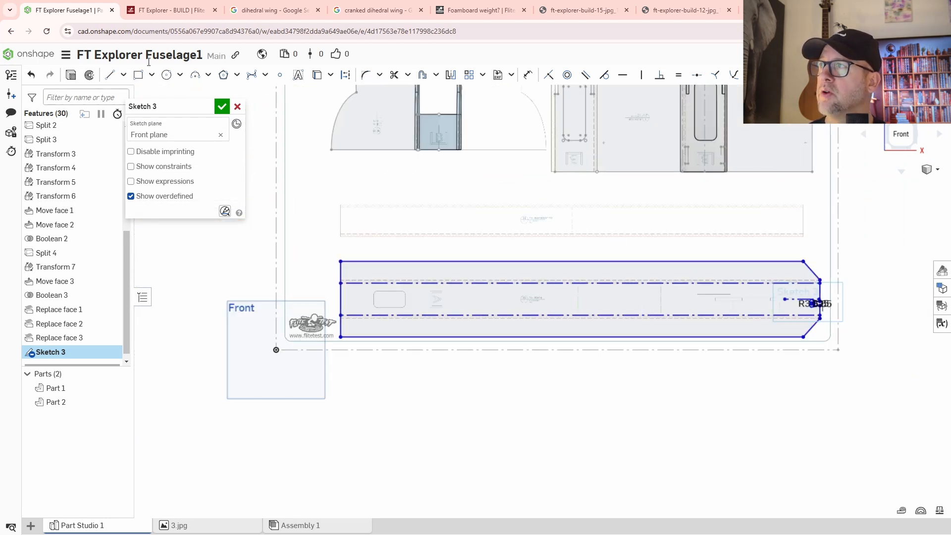
left_click(221, 108)
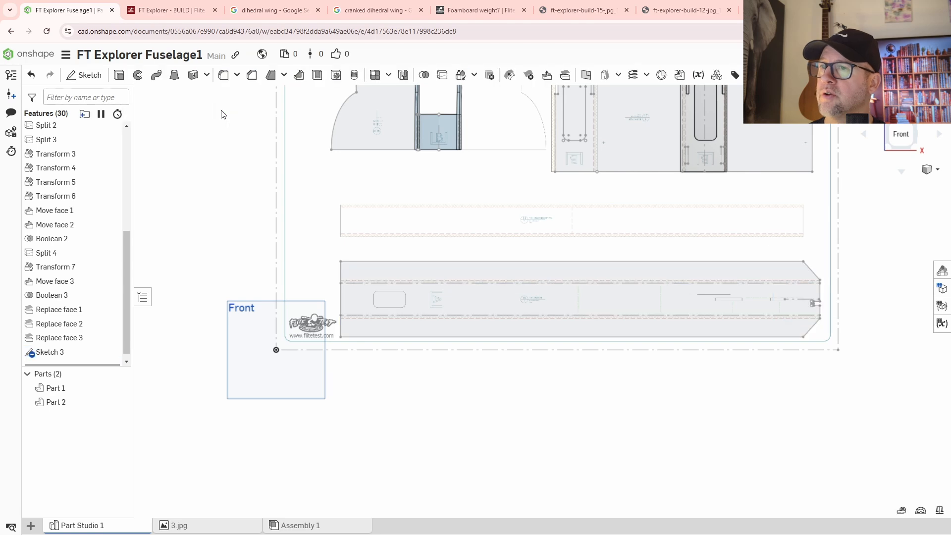
Step: Extrude the whole Tail Boom face of Sketch 3 as a new 4 mm thick solid
left_click(119, 75)
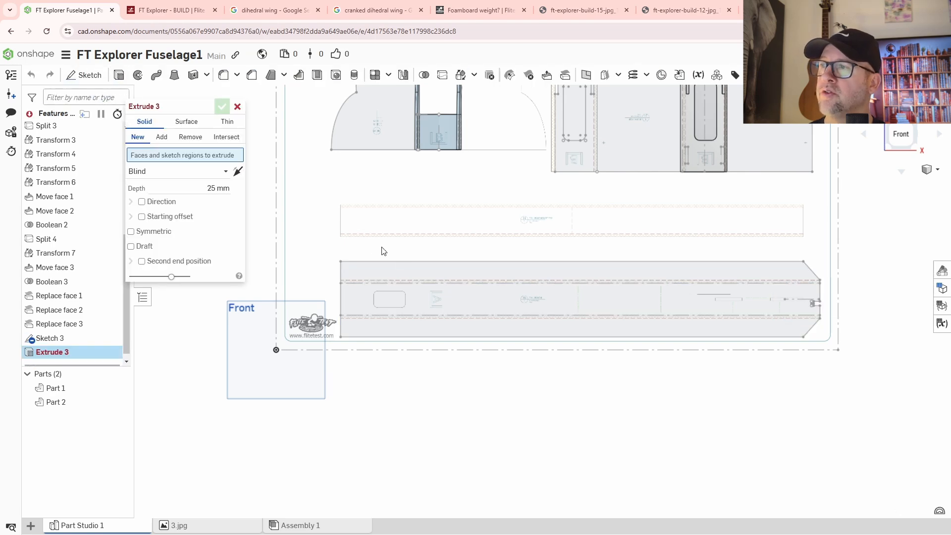
left_click(403, 263)
mouse_move(514, 393)
right_mouse_down()
mouse_move(548, 376)
mouse_move(506, 327)
right_mouse_up()
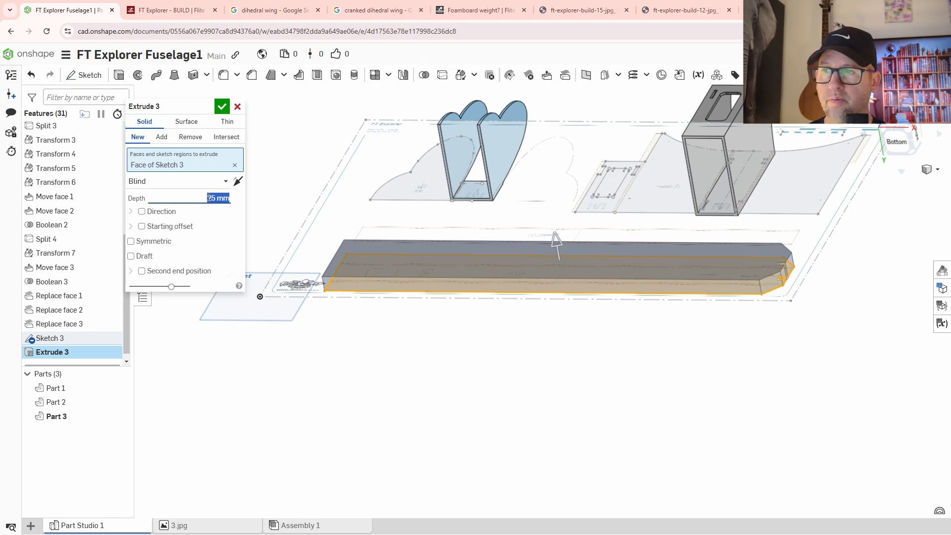
type("4")
key("Return")
left_click(222, 106)
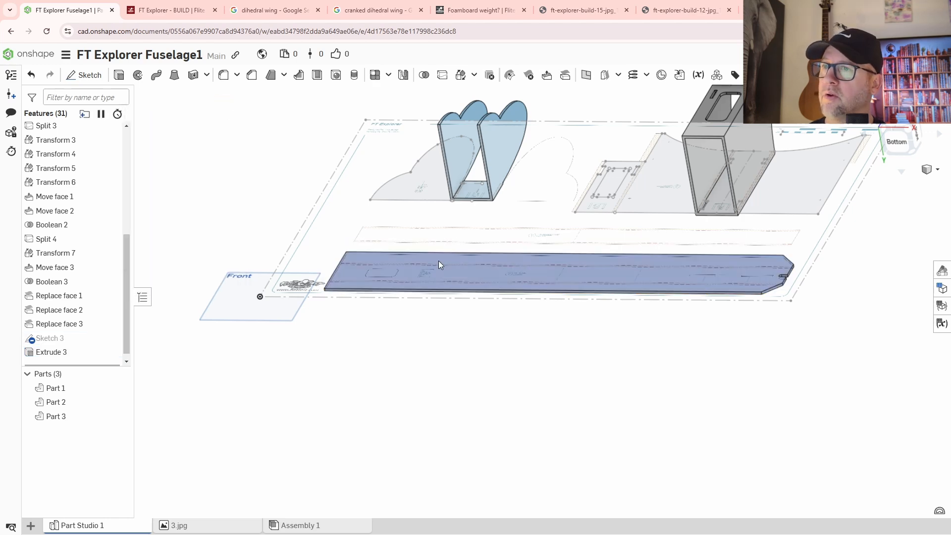
Step: Examine the extruded Tail Boom's plain end and where the plan's fold strips lie on its two faces
middle_click_drag(716, 343, 660, 345)
scroll(694, 275, "up", 4)
scroll(590, 360, "down", 3)
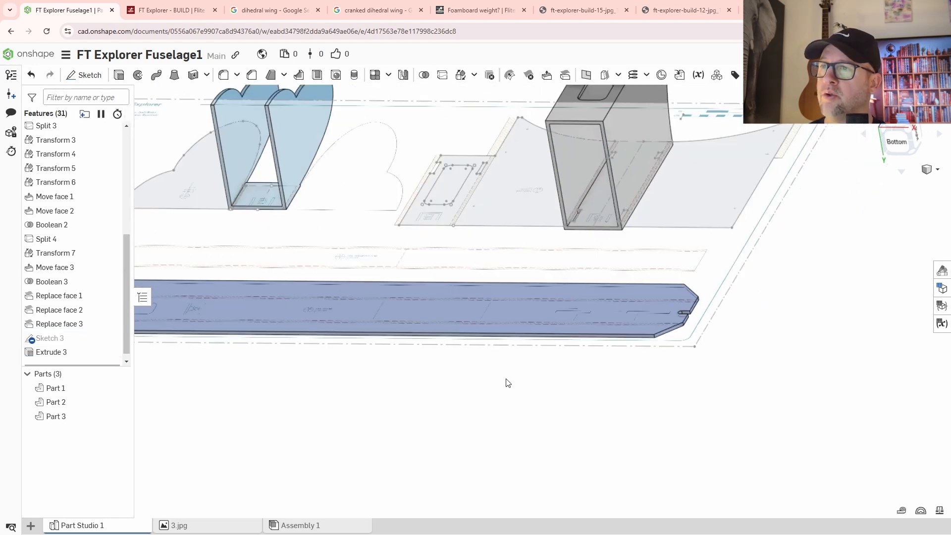
right_click_drag(506, 378, 554, 377)
scroll(537, 389, "up", 2)
scroll(679, 344, "up", 2)
scroll(388, 346, "up", 2)
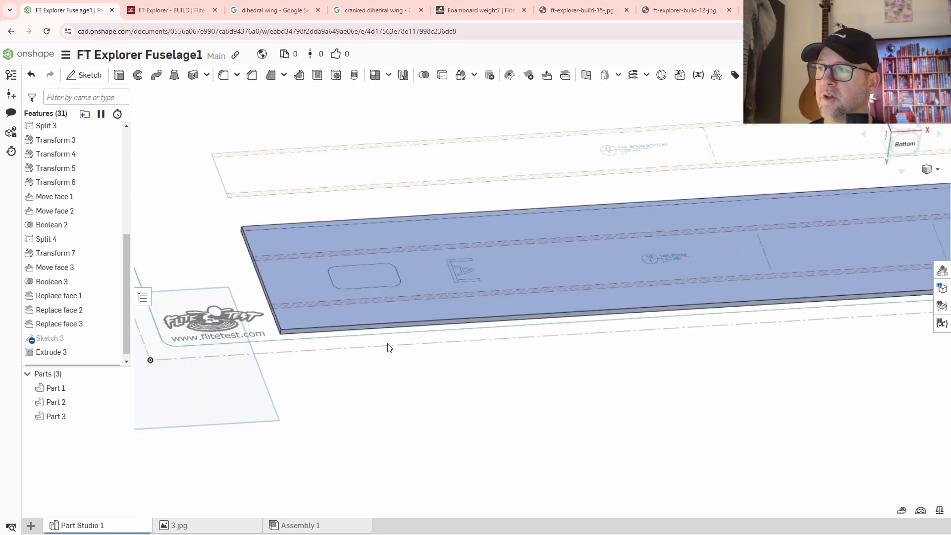
scroll(285, 309, "up", 2)
scroll(408, 311, "up", 5)
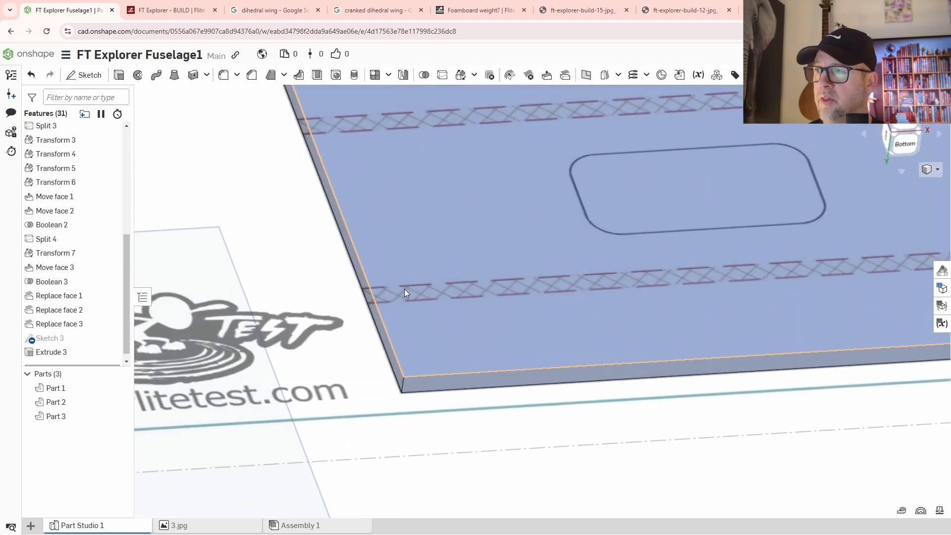
scroll(404, 289, "down", 5)
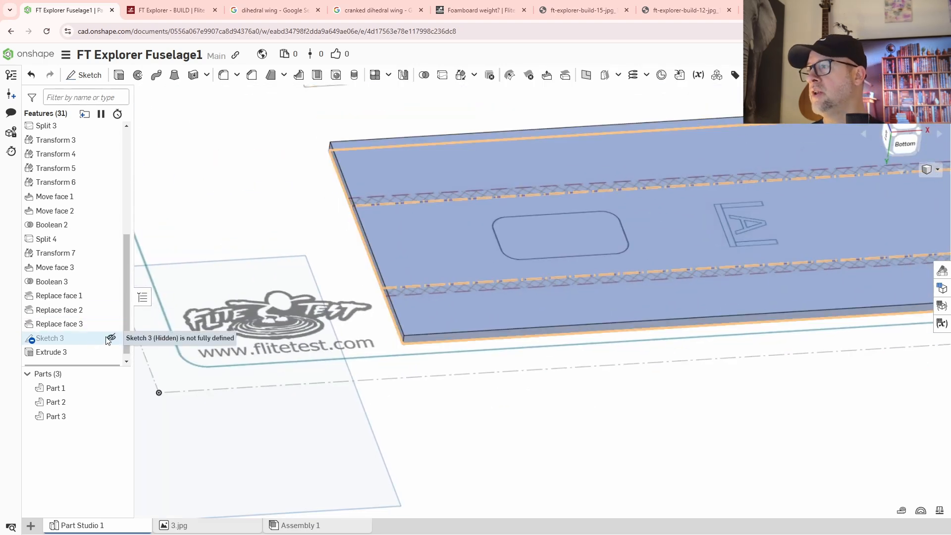
mouse_move(659, 365)
right_mouse_down()
mouse_move(595, 395)
mouse_move(592, 337)
right_mouse_up()
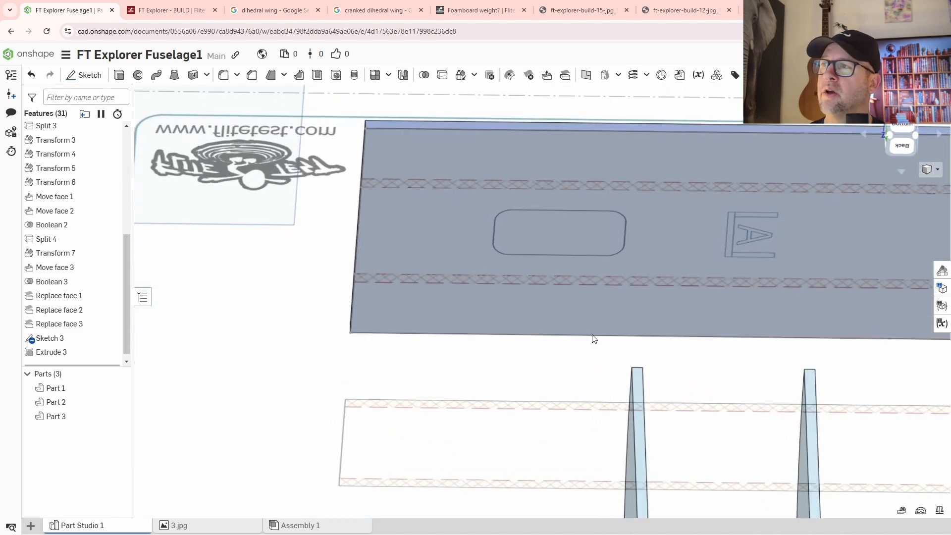
Step: Toggle Sketch 3's visibility off and on, leaving it shown, and compare its plane with the Tail Boom's faces
left_click(111, 339)
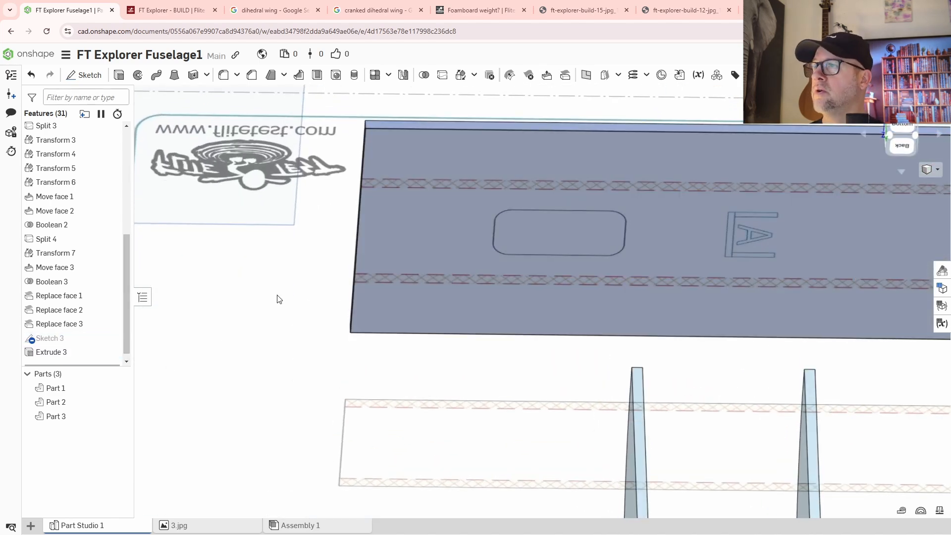
mouse_move(290, 307)
right_mouse_down()
mouse_move(285, 350)
mouse_move(295, 364)
right_mouse_up()
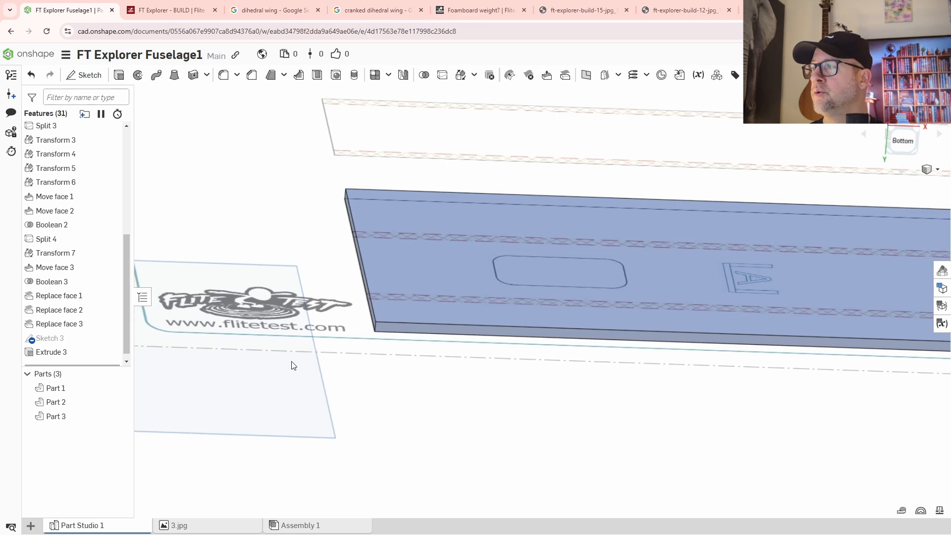
left_click(111, 339)
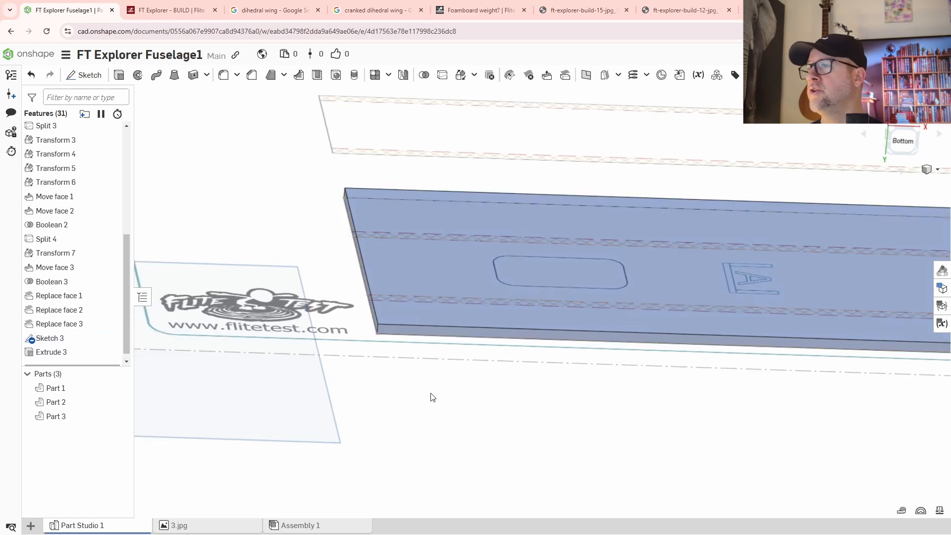
mouse_move(431, 395)
right_mouse_down()
mouse_move(465, 367)
mouse_move(471, 403)
mouse_move(543, 420)
right_mouse_up()
middle_click_drag(553, 415, 467, 420)
scroll(409, 412, "up", 3)
right_click_drag(390, 410, 401, 440)
scroll(402, 439, "down", 3)
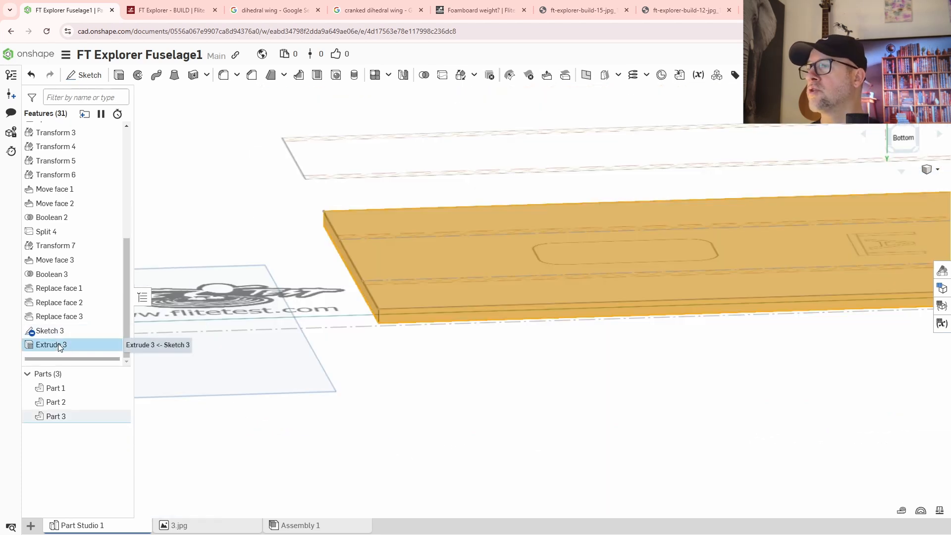
Step: Edit Extrude 3 to add a blind starting offset of 4 mm
double_click(49, 344)
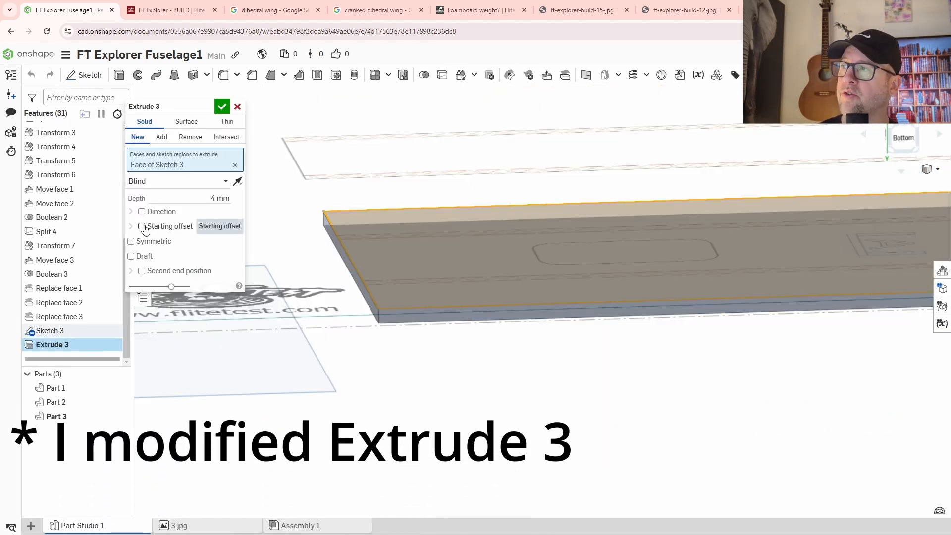
left_click(169, 226)
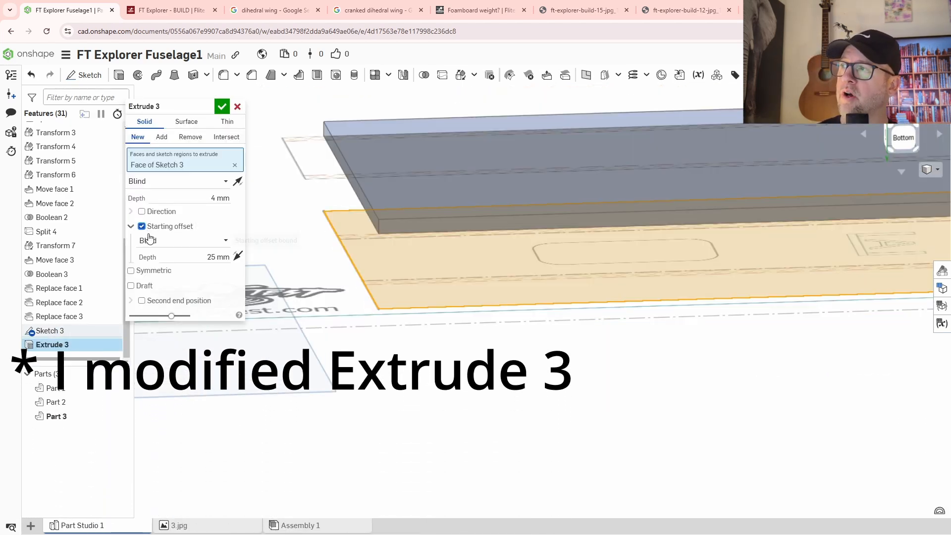
left_click(204, 256)
type("4")
key("Return")
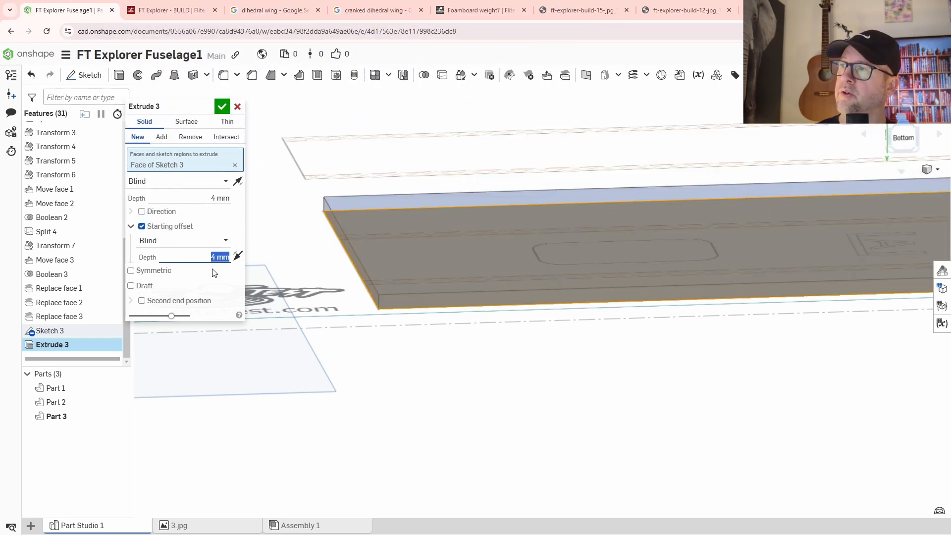
Step: Reverse the extrusion direction of Extrude 3, accept the edit, and hide Sketch 3
left_click(238, 182)
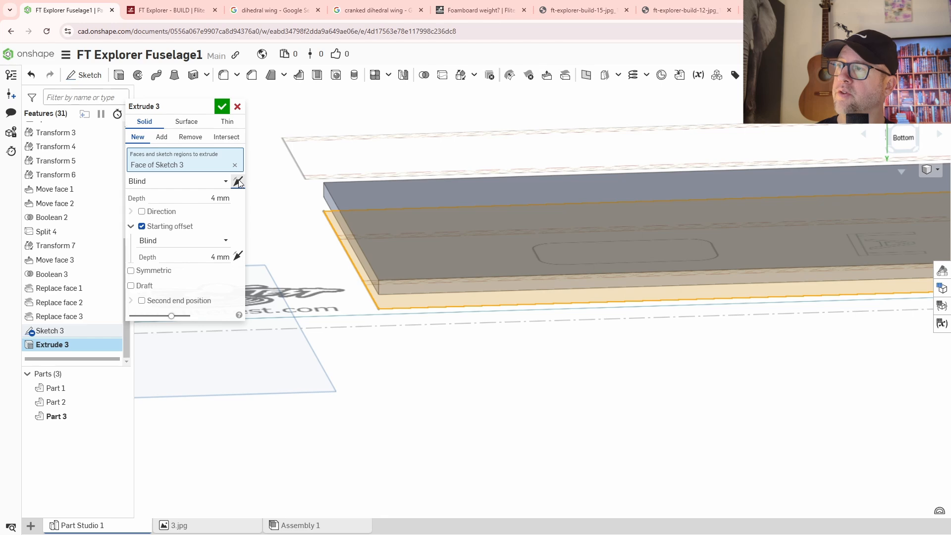
left_click(222, 108)
mouse_move(403, 319)
right_mouse_down()
mouse_move(454, 304)
mouse_move(464, 345)
mouse_move(465, 310)
right_mouse_up()
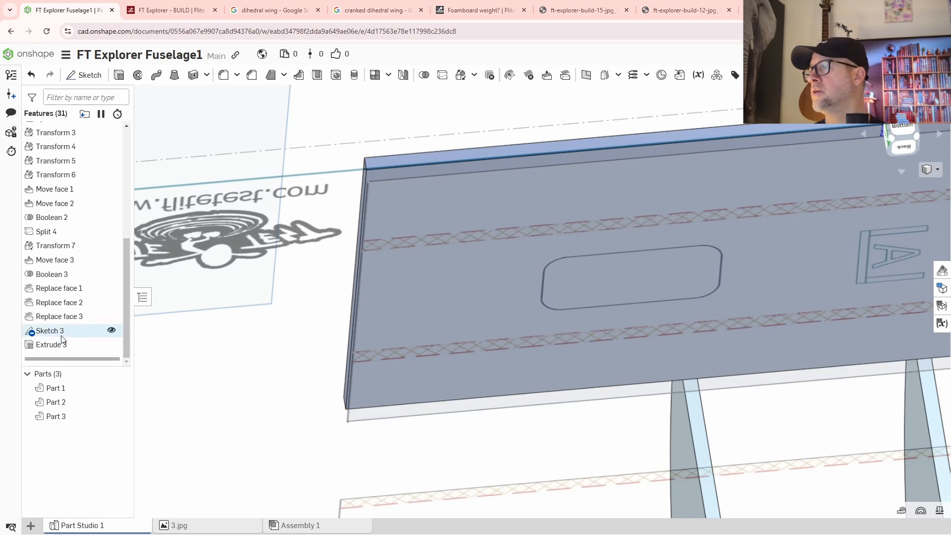
left_click(112, 330)
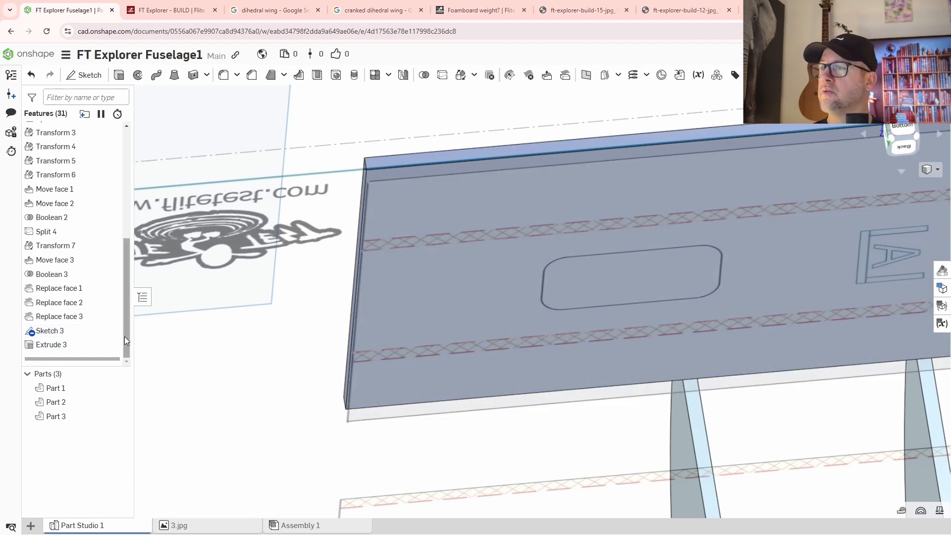
right_click_drag(257, 334, 265, 311)
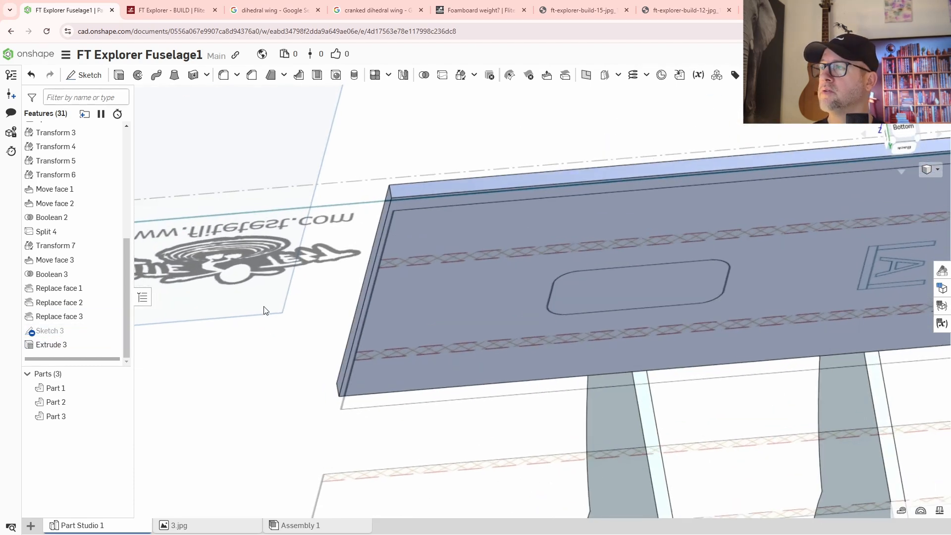
Step: Split the Tail Boom sheet with a mate connector at the end of the inner dashed line of the fold strip nearest the logo, keeping both sides
left_click(442, 75)
left_click(417, 196)
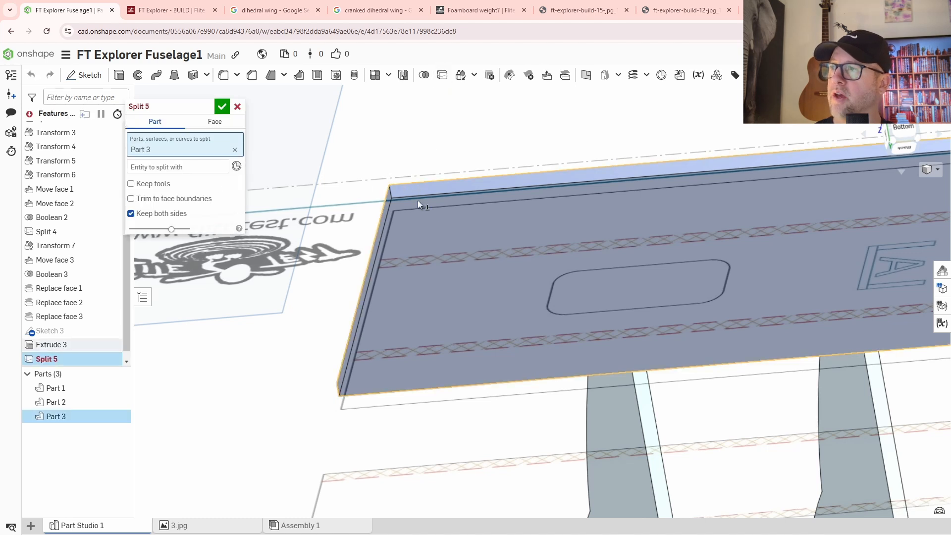
left_click(165, 168)
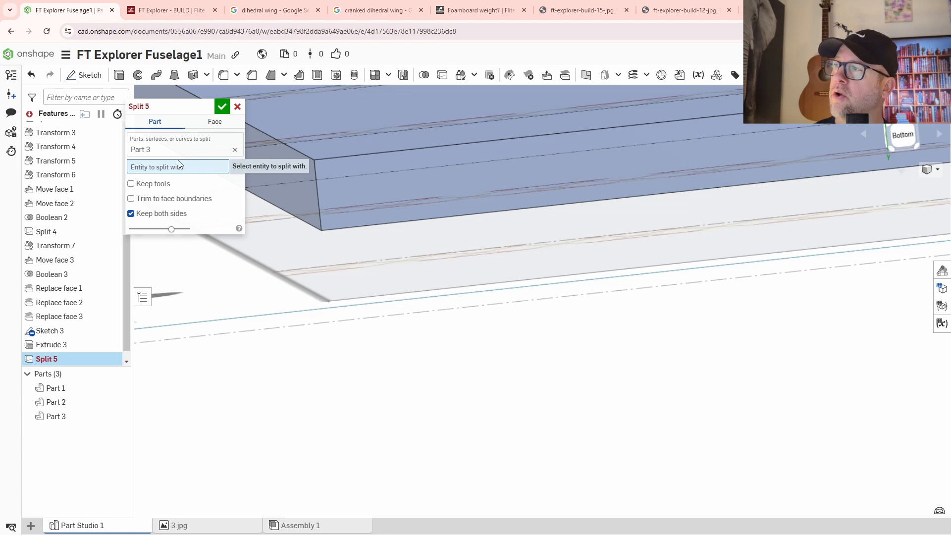
left_click(236, 166)
mouse_move(338, 287)
right_mouse_down()
mouse_move(361, 289)
mouse_move(347, 285)
right_mouse_up()
scroll(566, 331, "down", 3)
scroll(383, 323, "up", 5)
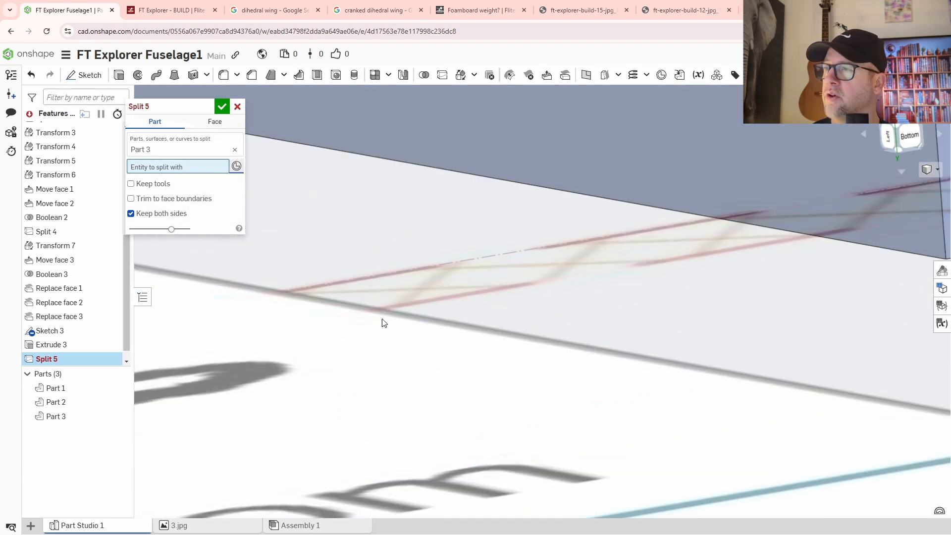
left_click(283, 293)
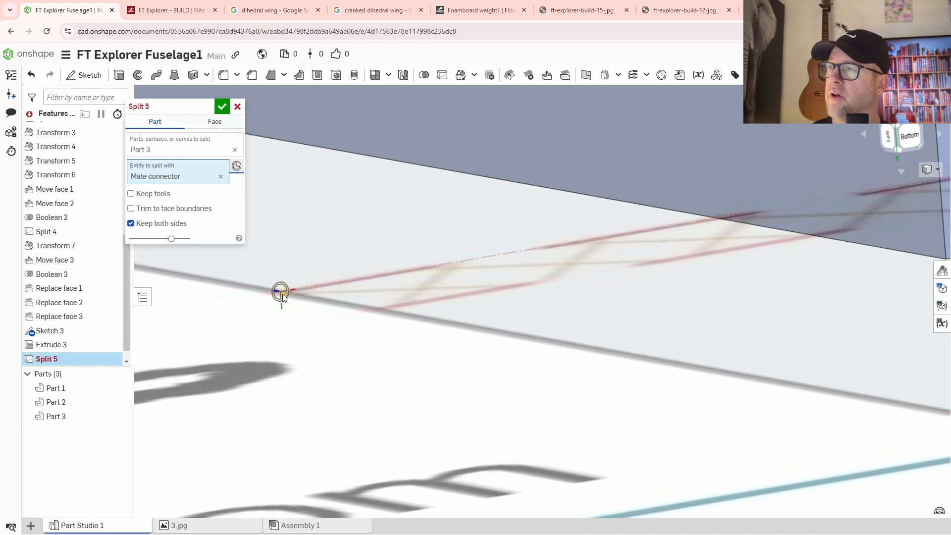
left_click(221, 106)
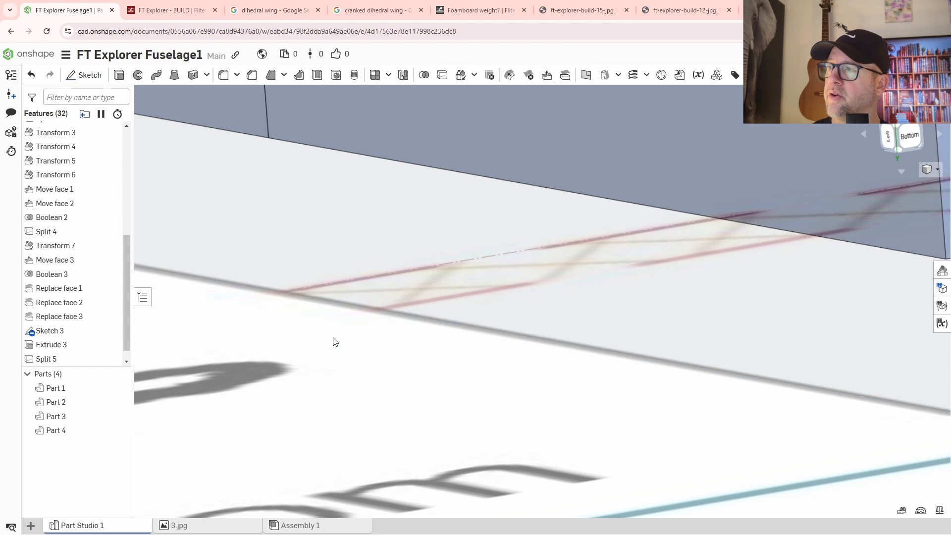
Step: Split the wider remaining Tail Boom part with a mate connector on the inner dashed line of the other fold strip, keeping both sides
scroll(332, 340, "up", 3)
middle_click_drag(353, 342, 448, 357)
right_click_drag(448, 357, 506, 363)
scroll(416, 368, "up", 4)
middle_click_drag(325, 361, 616, 353)
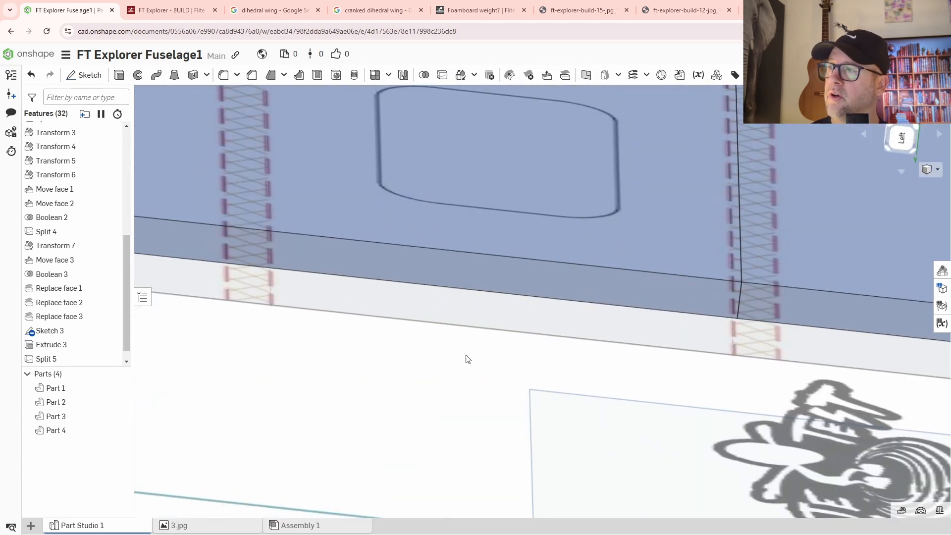
middle_click_drag(466, 359, 619, 370)
right_click_drag(581, 387, 573, 377)
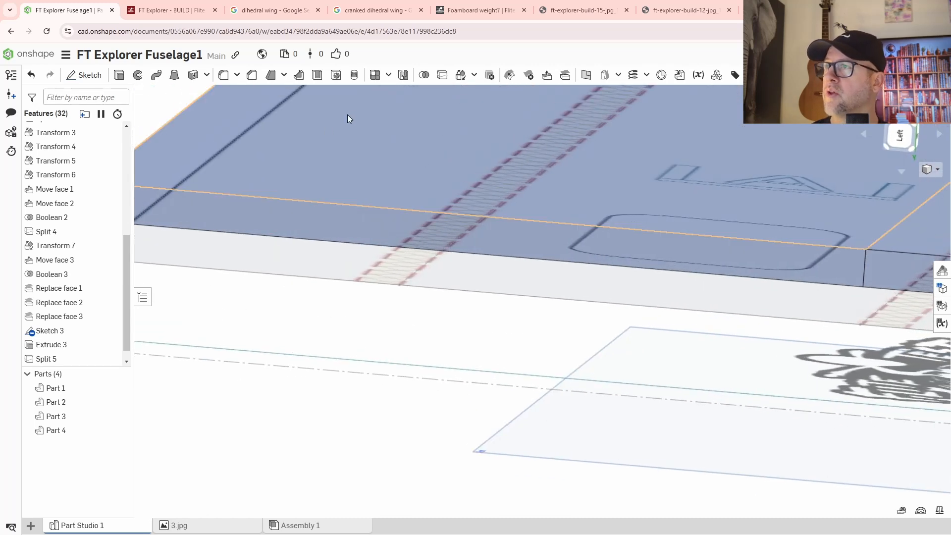
left_click(443, 76)
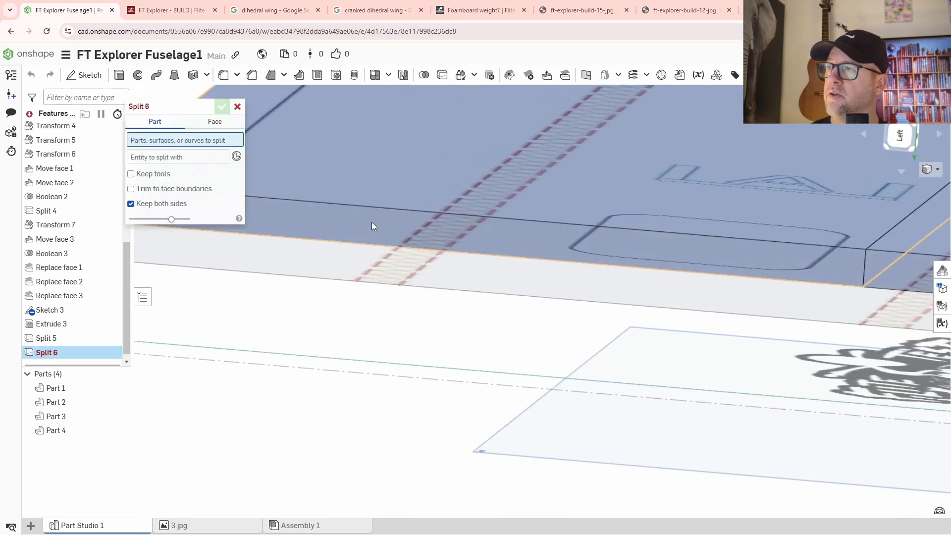
scroll(380, 230, "down", 3)
scroll(379, 283, "up", 3)
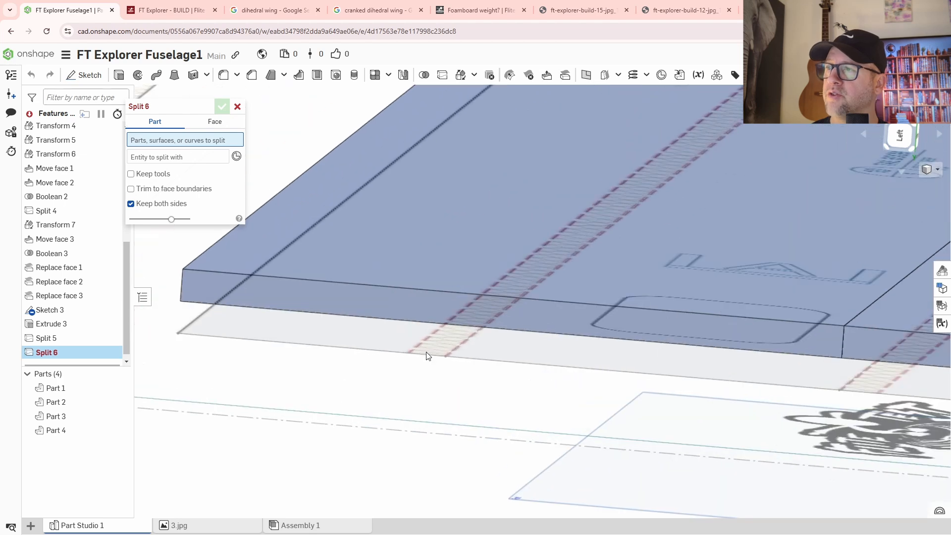
left_click(414, 255)
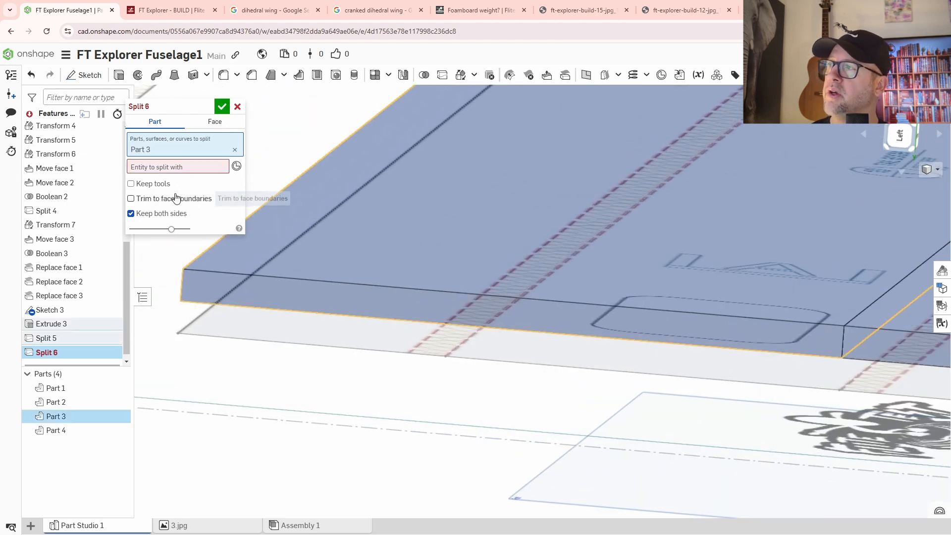
left_click(166, 167)
scroll(436, 374, "up", 3)
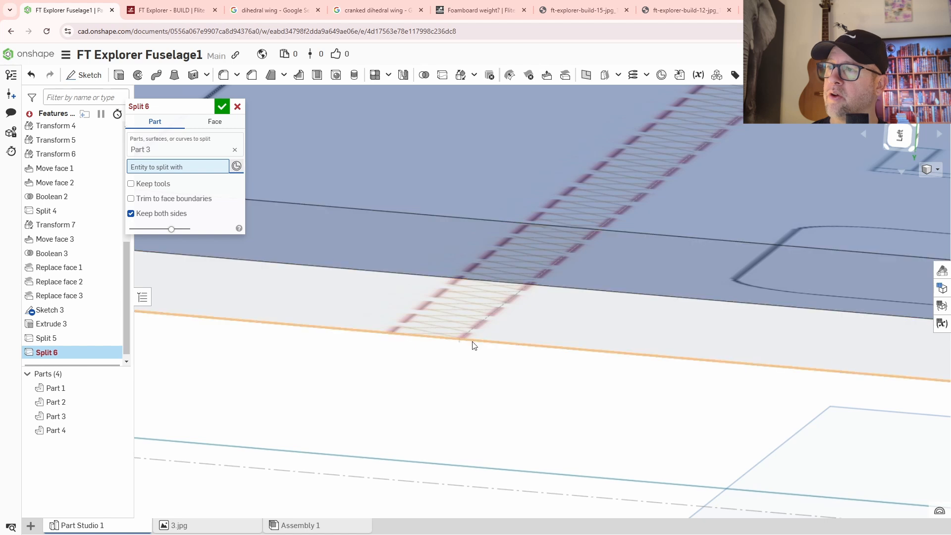
scroll(462, 335, "up", 3)
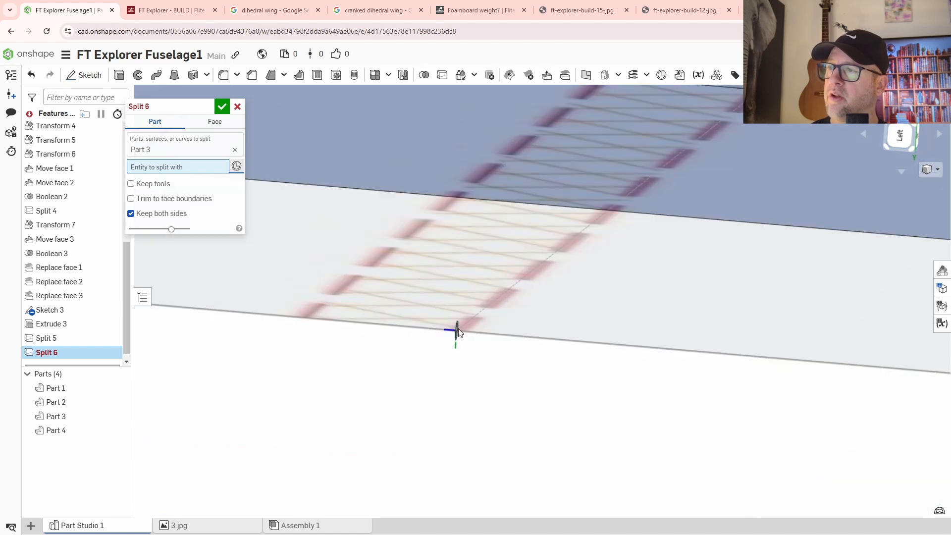
left_click(458, 330)
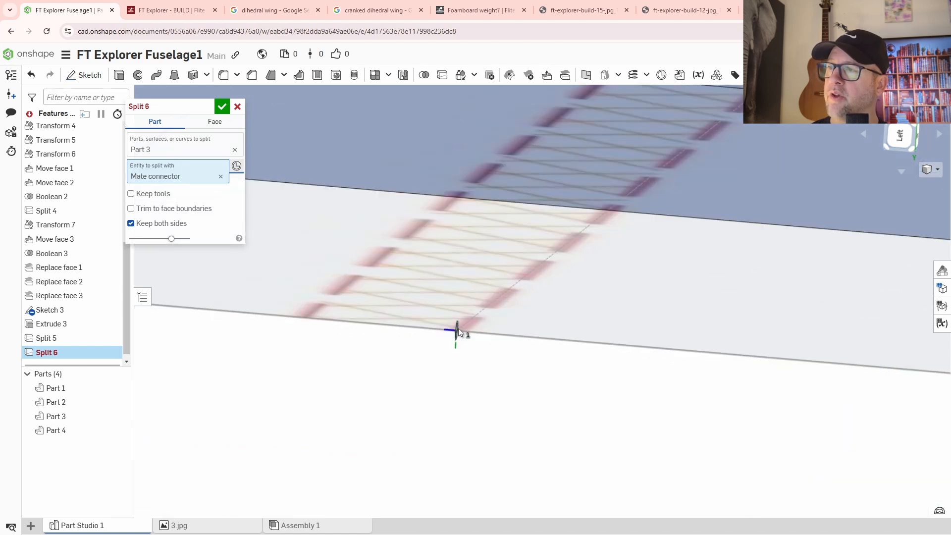
left_click(222, 107)
Step: Examine where the two Tail Boom split lines lie against the plan's fold strips, from the front and at the plain end
scroll(382, 397, "down", 5)
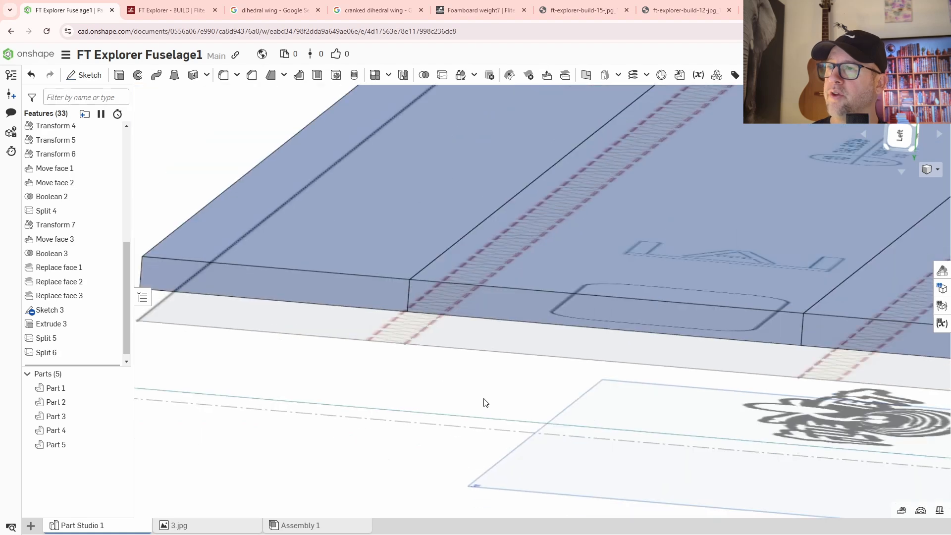
right_click_drag(402, 393, 471, 414)
scroll(470, 414, "down", 3)
middle_click_drag(615, 434, 680, 403)
scroll(680, 403, "down", 1)
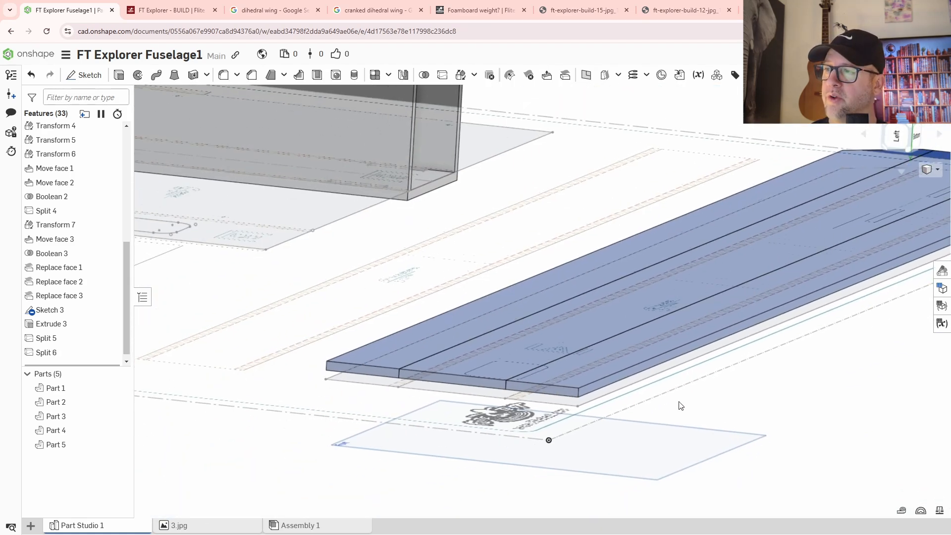
scroll(570, 412, "up", 3)
mouse_move(855, 129)
right_mouse_down()
mouse_move(807, 174)
mouse_move(899, 123)
right_mouse_up()
left_click(904, 125)
scroll(394, 391, "up", 6)
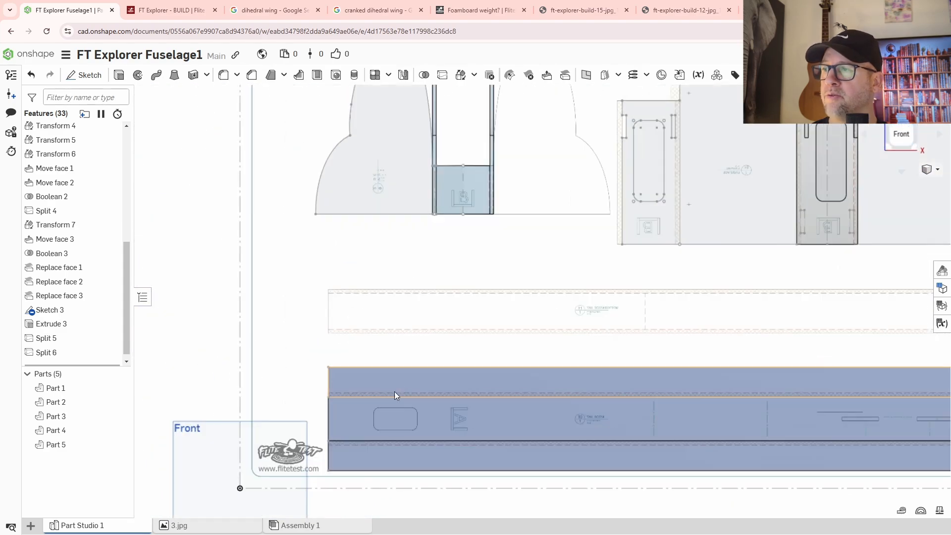
scroll(411, 313, "up", 3)
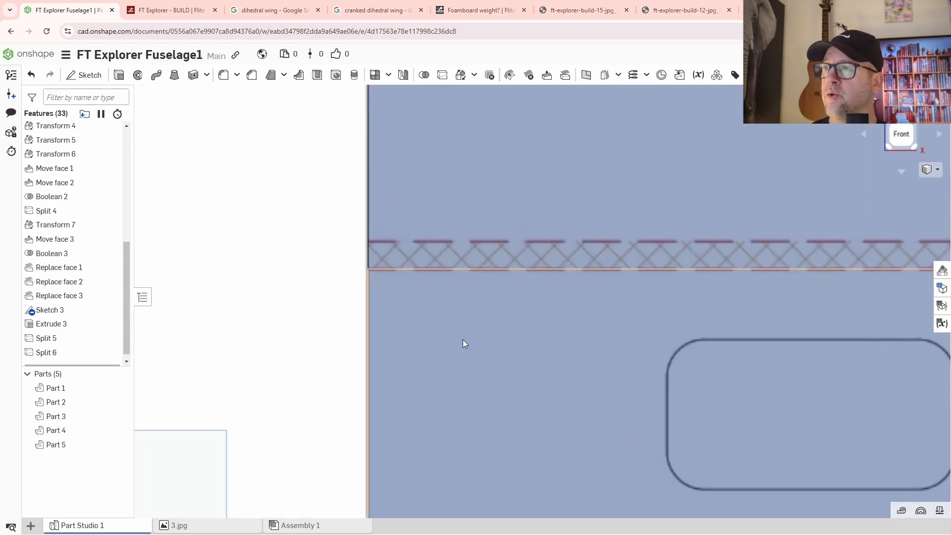
scroll(476, 351, "down", 3)
right_click_drag(497, 369, 554, 341)
scroll(554, 341, "up", 4)
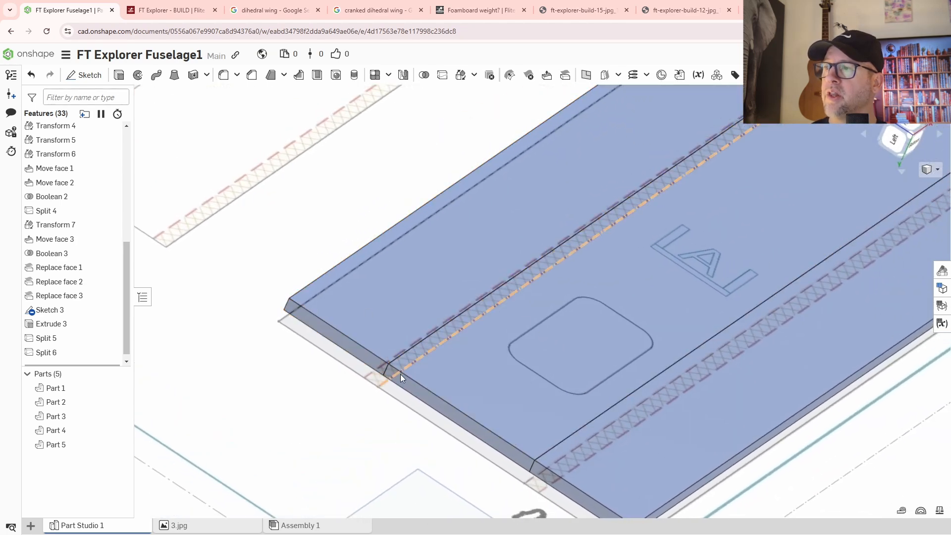
Step: Rotate the Tail Boom side strip farthest from the logo by -90 degrees about its Split 6 edge nearest the sketch plane
left_click(461, 75)
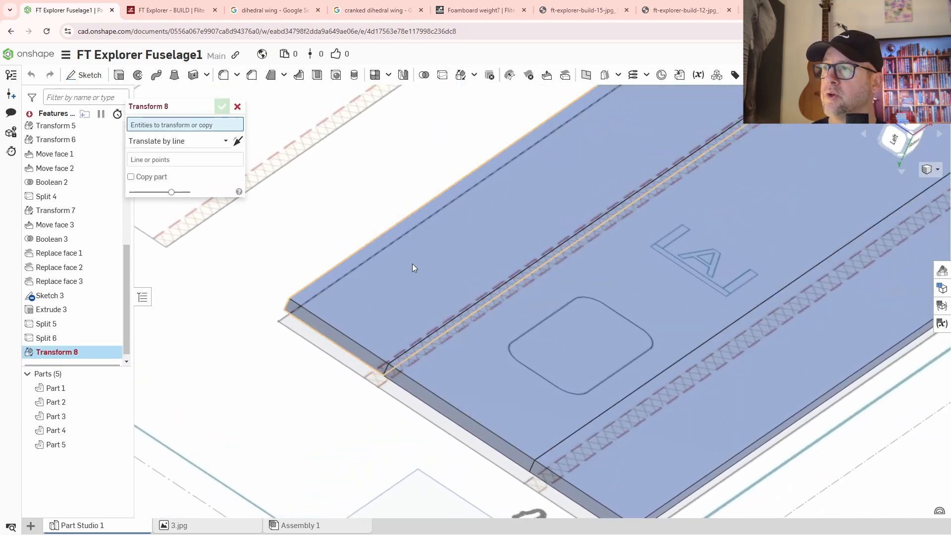
left_click(412, 264)
left_click(151, 155)
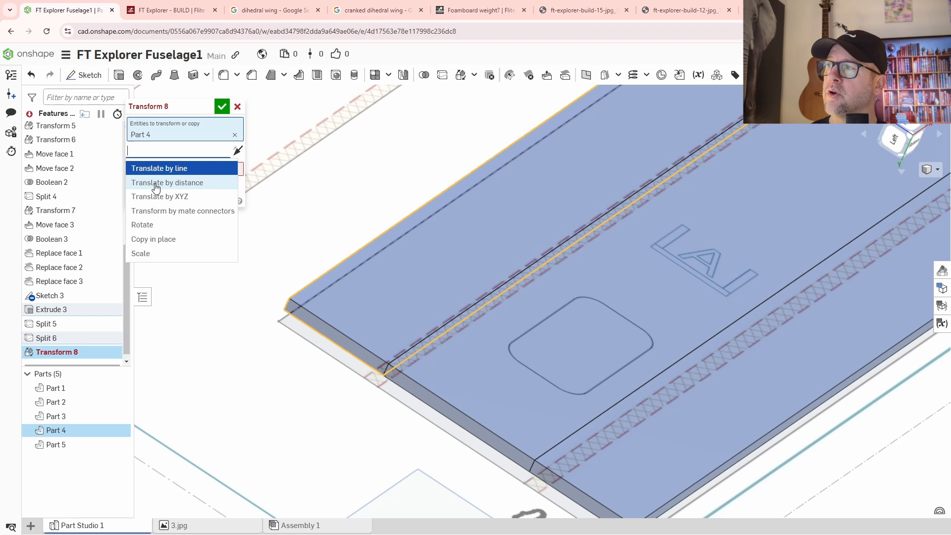
left_click(165, 226)
mouse_move(409, 357)
right_mouse_down()
mouse_move(453, 335)
mouse_move(409, 355)
right_mouse_up()
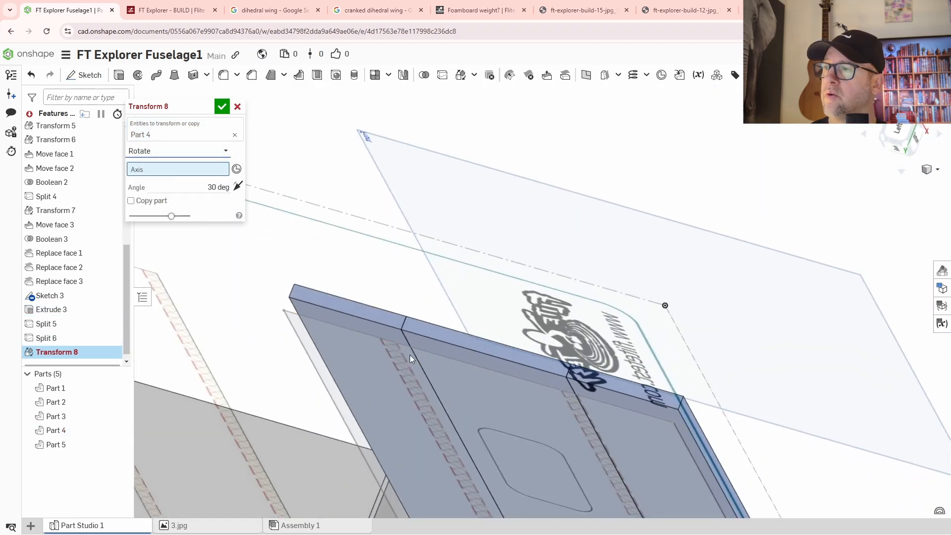
left_click(414, 355)
left_click(195, 197)
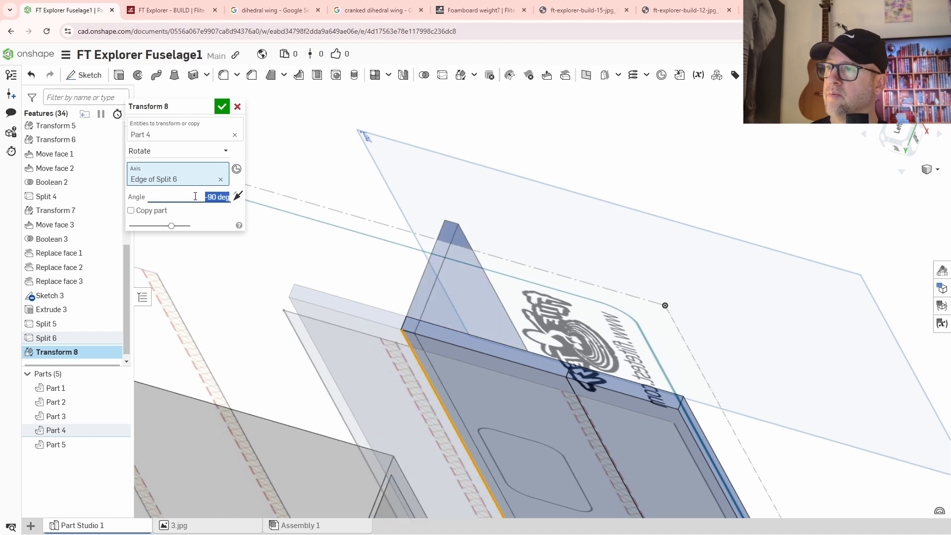
left_click(227, 111)
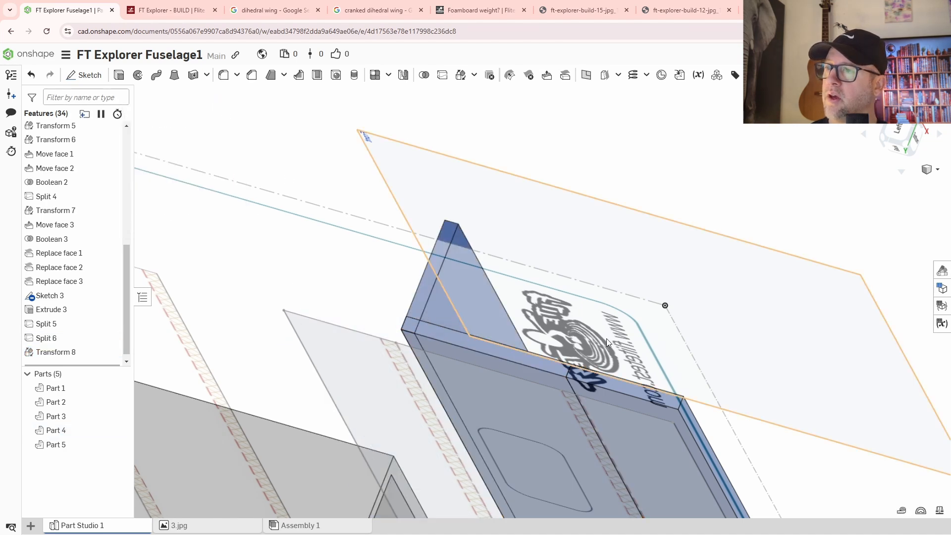
right_click_drag(663, 329, 589, 394)
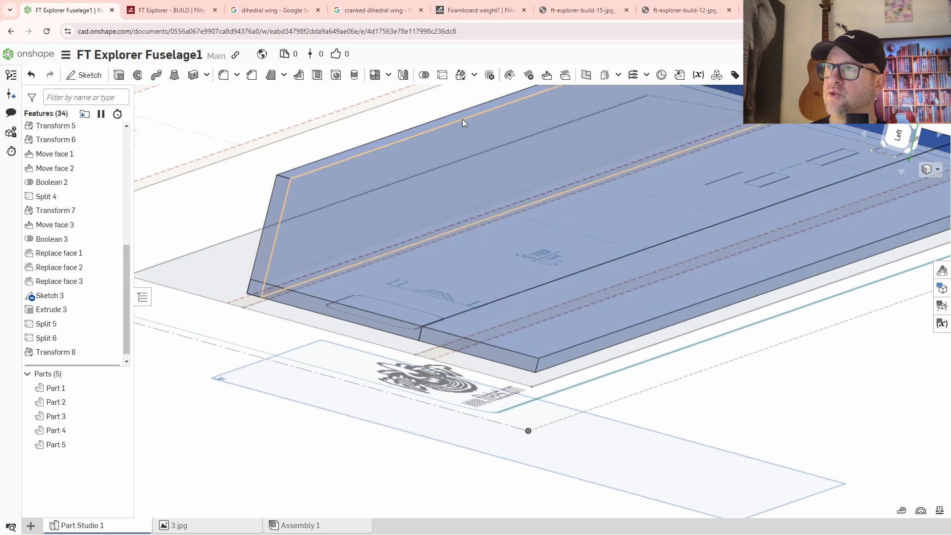
Step: Rotate the other Tail Boom side strip by 90 degrees about its Split 5 edge nearest the sketch plane
left_click(460, 74)
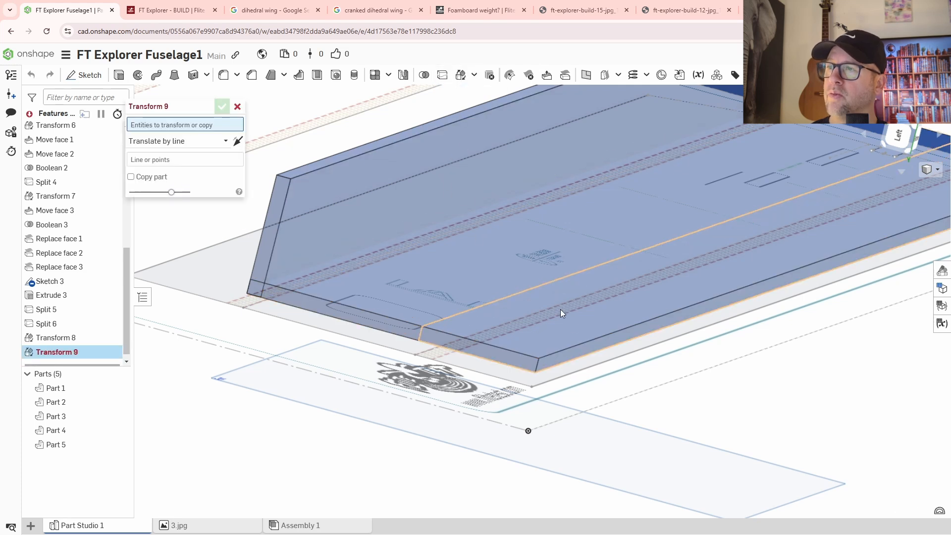
left_click(568, 322)
left_click(194, 151)
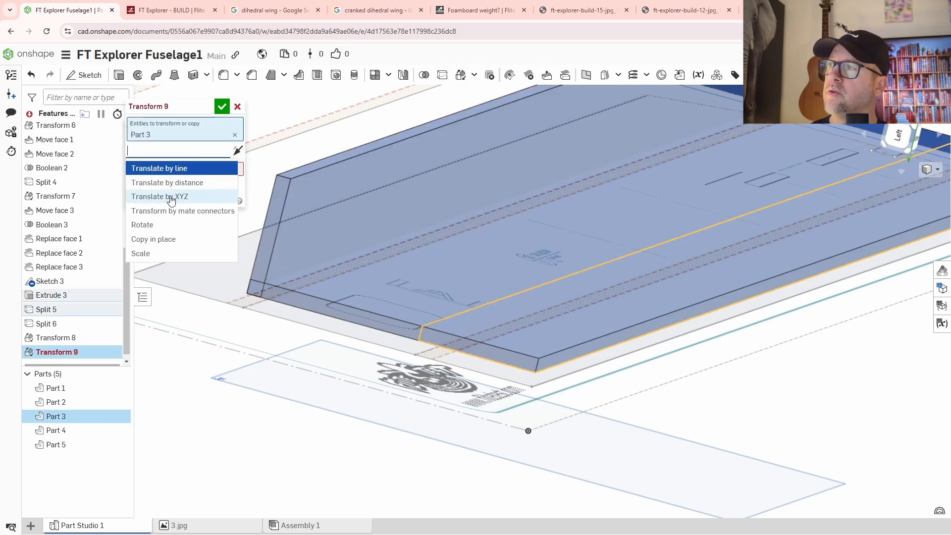
left_click(161, 224)
right_click_drag(447, 377, 459, 329)
scroll(515, 258, "up", 3)
left_click(608, 212)
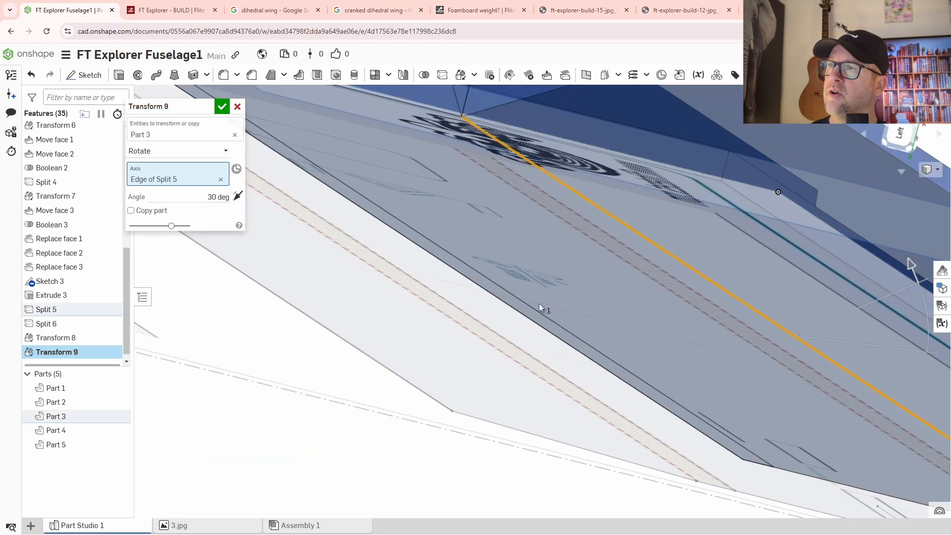
scroll(539, 303, "down", 3)
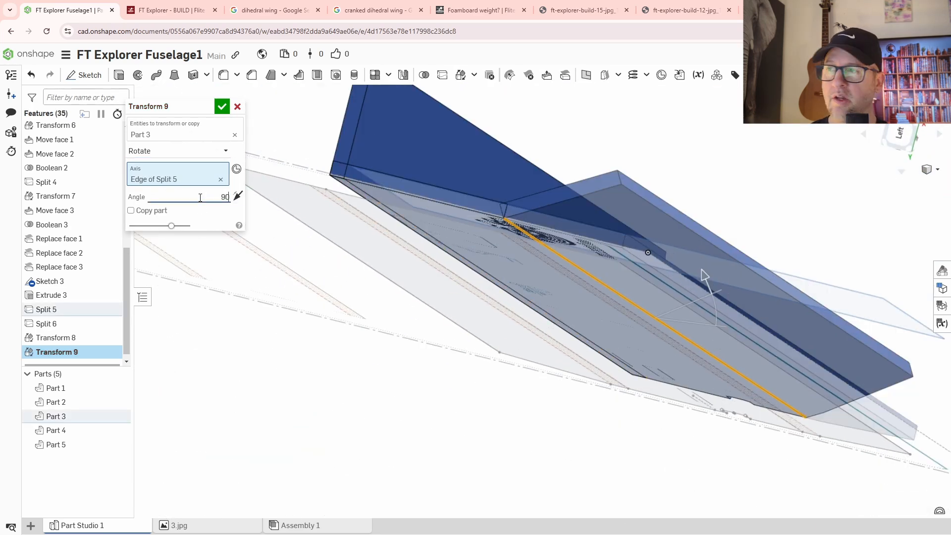
key("Return")
left_click(220, 109)
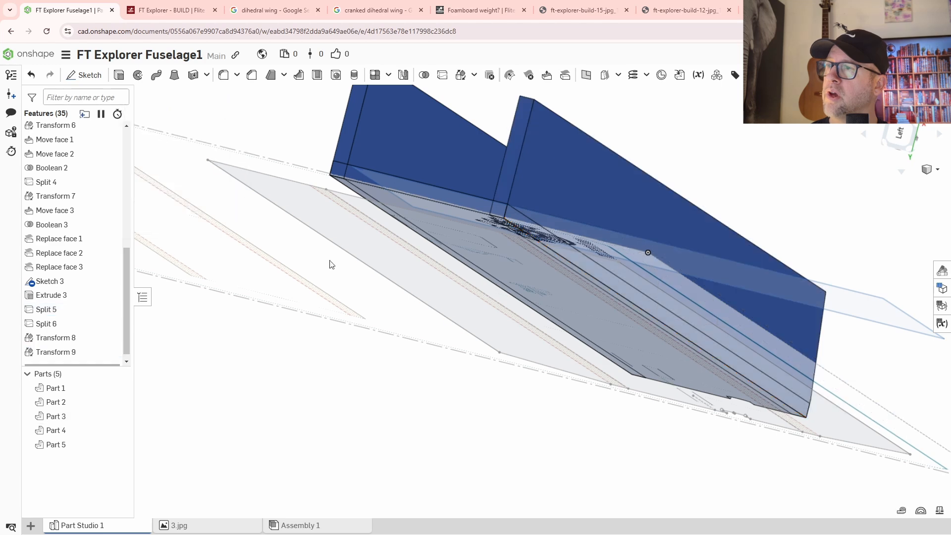
right_click_drag(331, 263, 462, 343)
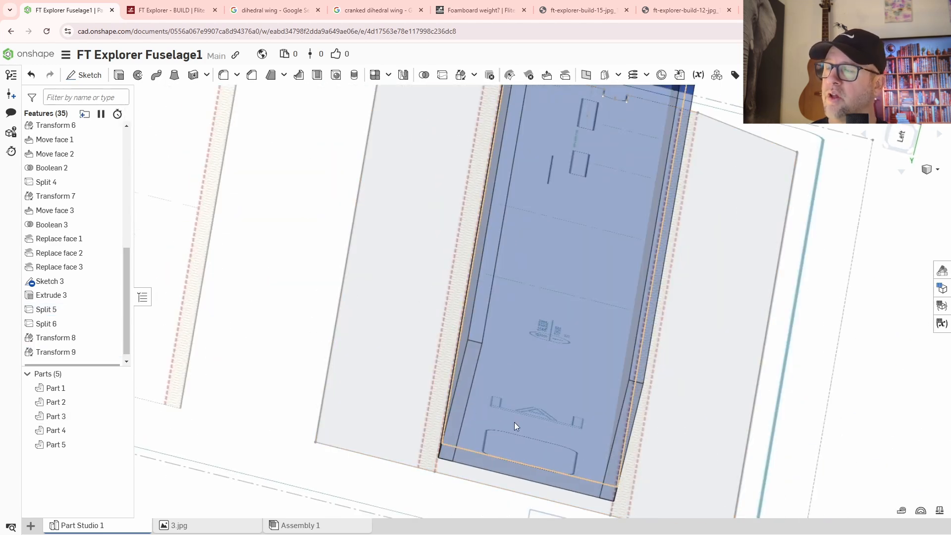
right_click_drag(817, 171, 900, 126)
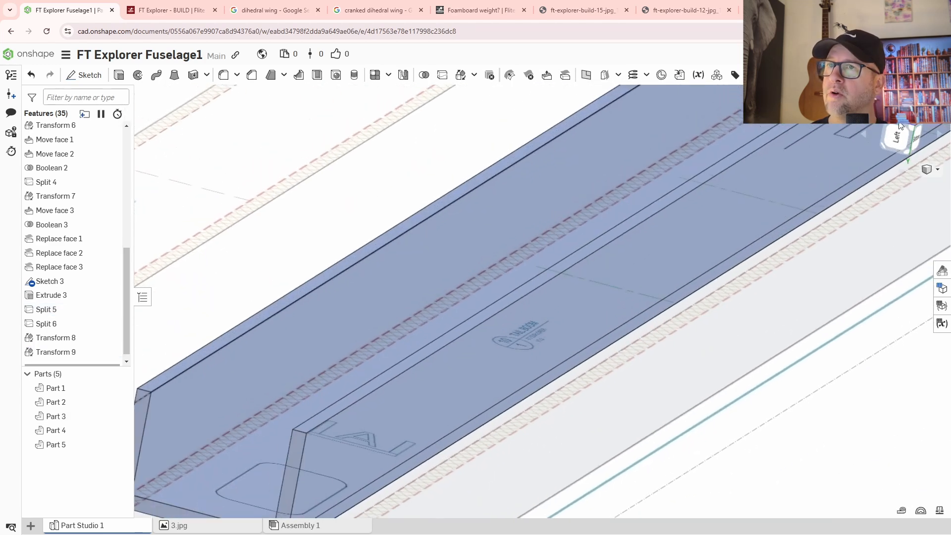
Step: Translate the Tail Boom side strip farthest from the logo by 4 mm in Z, away from the base
left_click(905, 124)
middle_click_drag(385, 394, 445, 357)
scroll(399, 339, "up", 3)
scroll(439, 313, "up", 8)
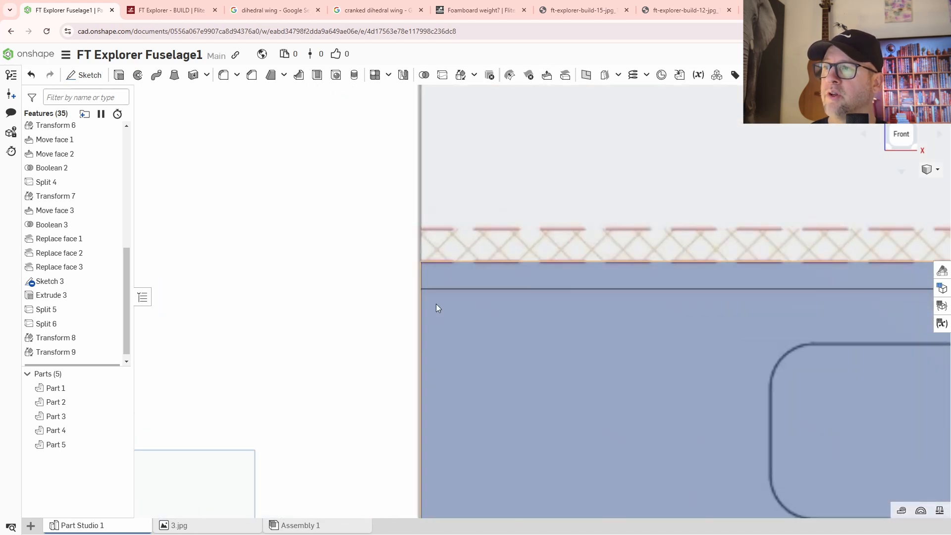
right_click_drag(453, 317, 470, 318)
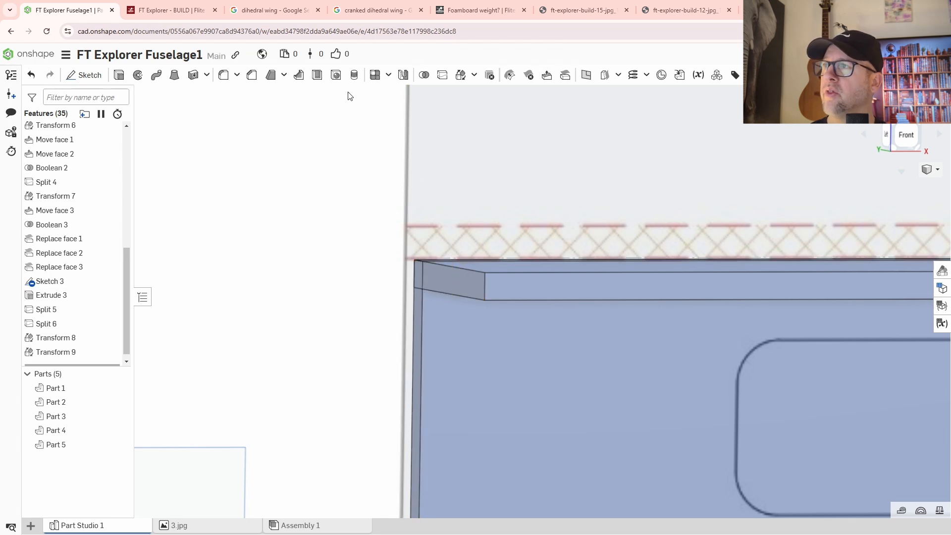
left_click(460, 75)
left_click(490, 289)
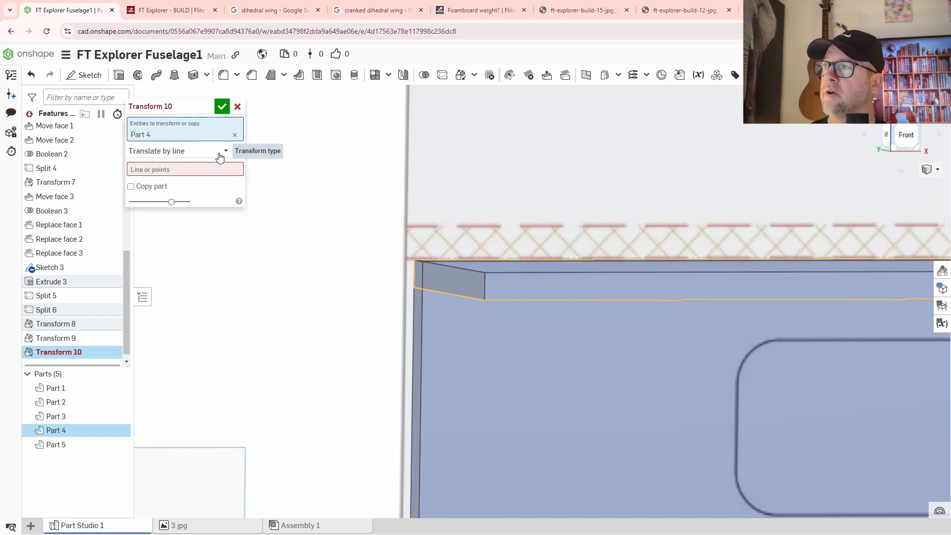
left_click(221, 152)
left_click(191, 195)
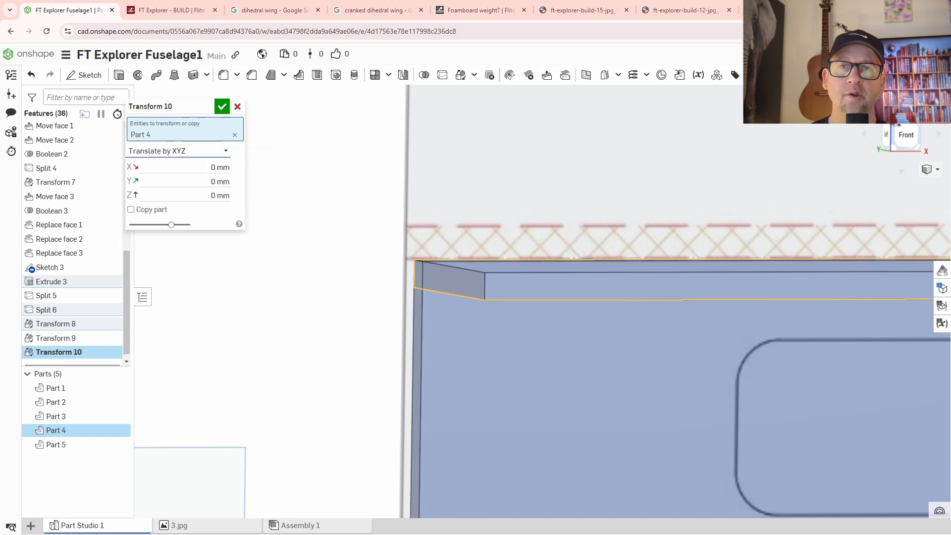
left_click(194, 189)
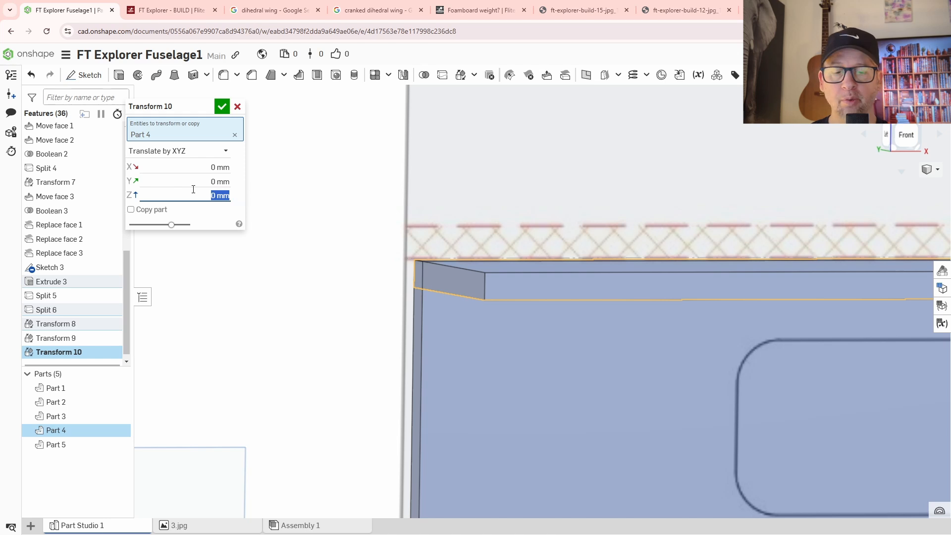
type("4")
key("Return")
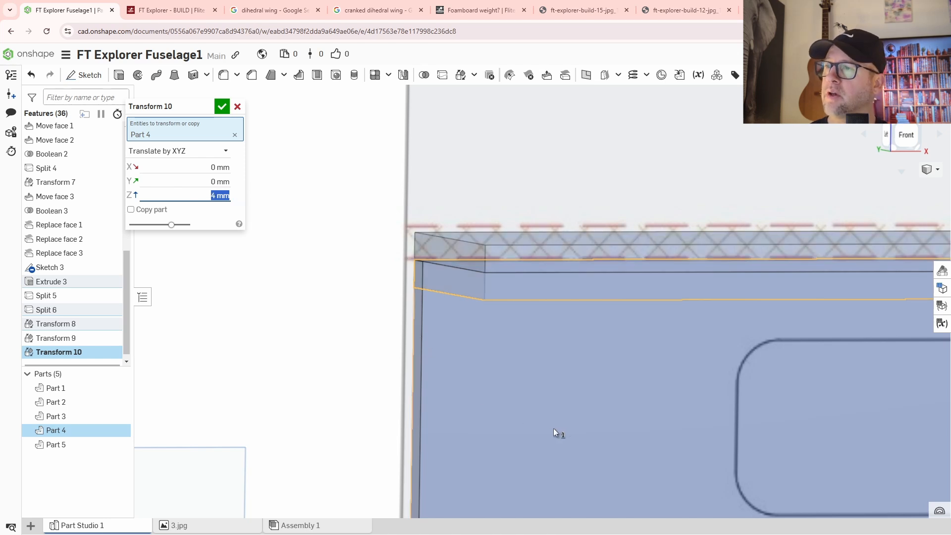
middle_click_drag(554, 428, 554, 359)
left_click(221, 108)
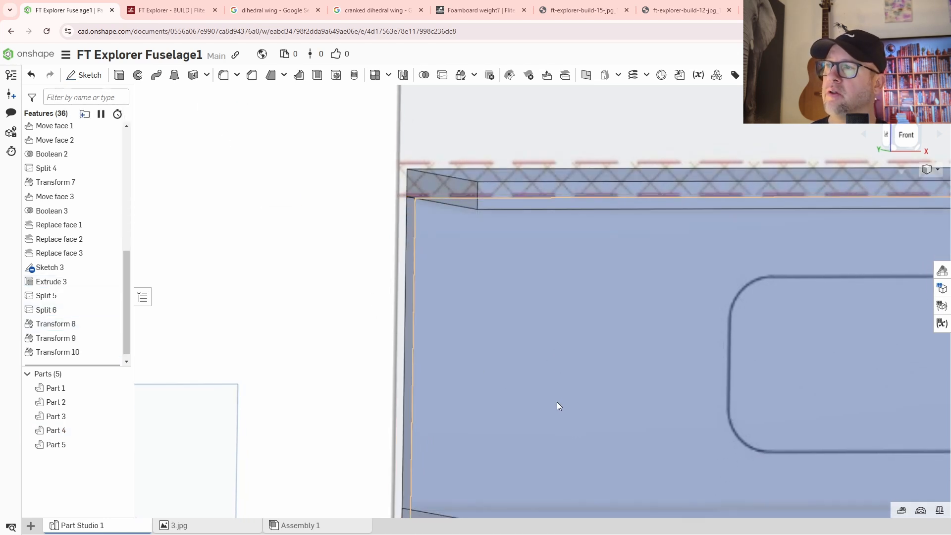
Step: Translate the Tail Boom side strip nearest the logo by -4 mm in Z, away from the base
middle_click_drag(556, 402, 462, 314)
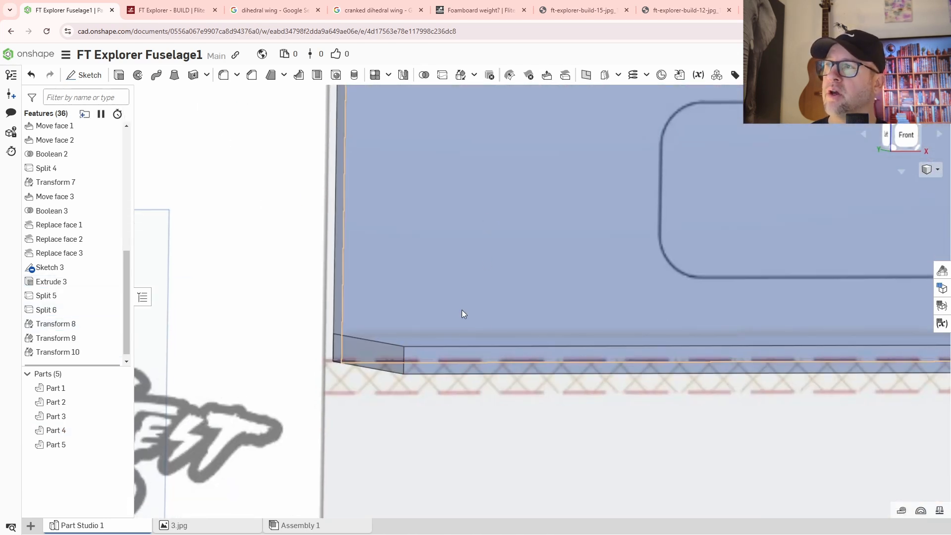
left_click(461, 75)
left_click(405, 367)
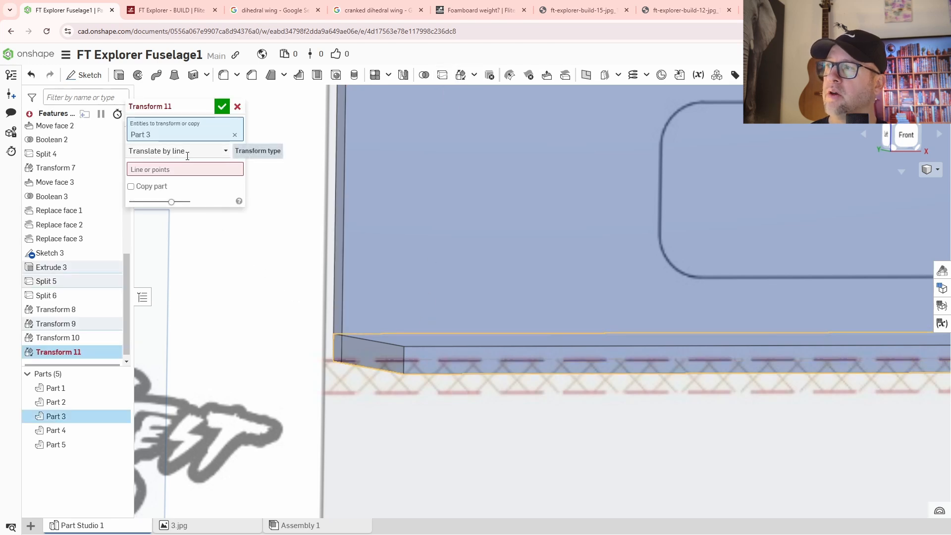
left_click(180, 150)
left_click(183, 195)
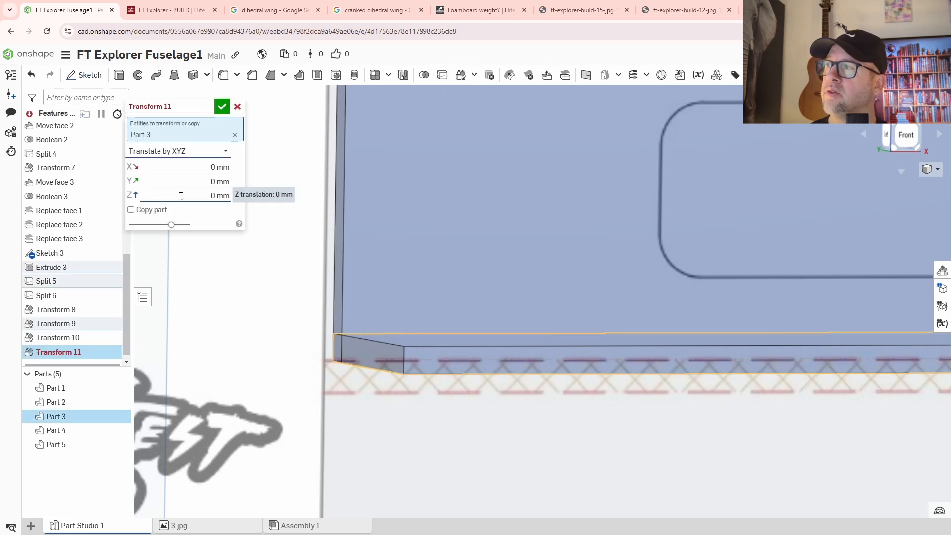
left_click(207, 195)
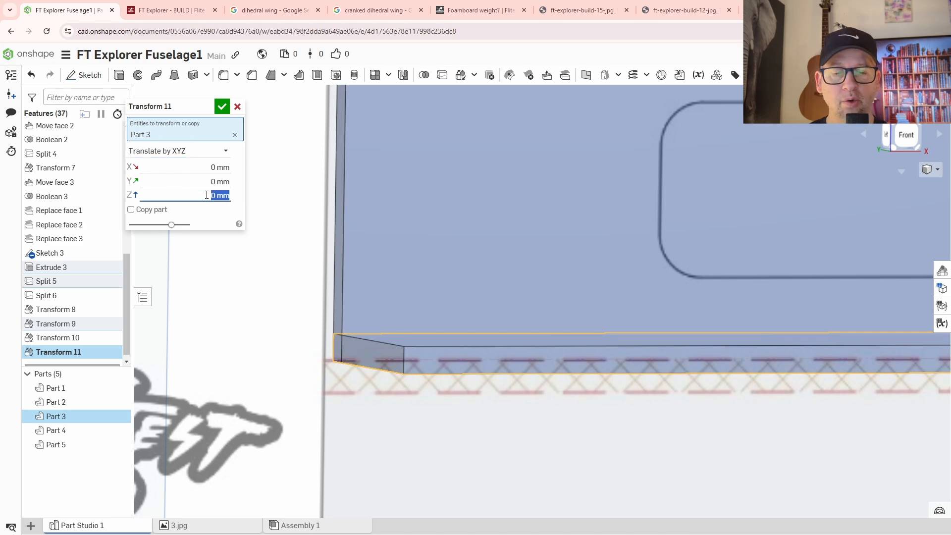
key("Return")
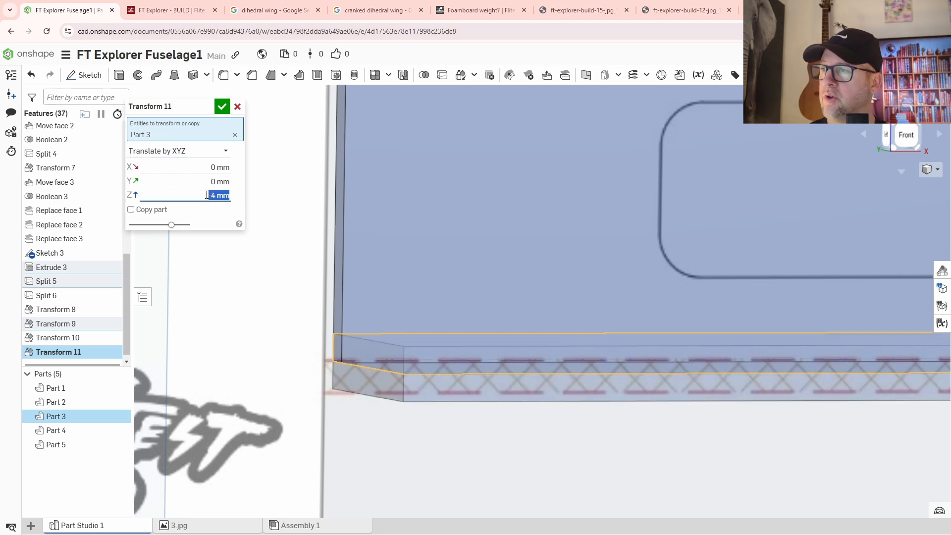
left_click(222, 106)
Step: Examine from several angles how the shifted Tail Boom side strips meet the base at the plain end
right_click_drag(360, 375, 392, 359)
middle_click_drag(322, 387, 581, 324)
scroll(278, 351, "up", 2)
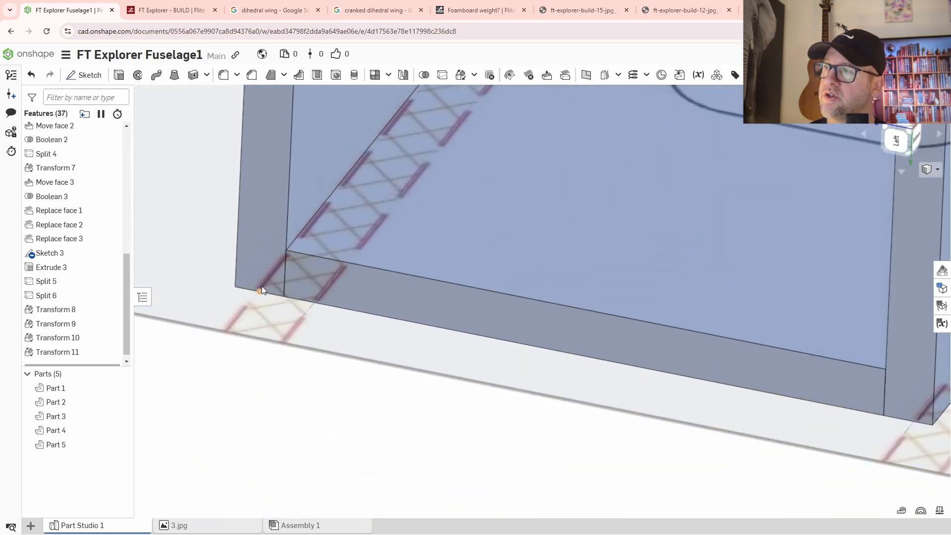
scroll(272, 275, "down", 2)
scroll(384, 319, "down", 2)
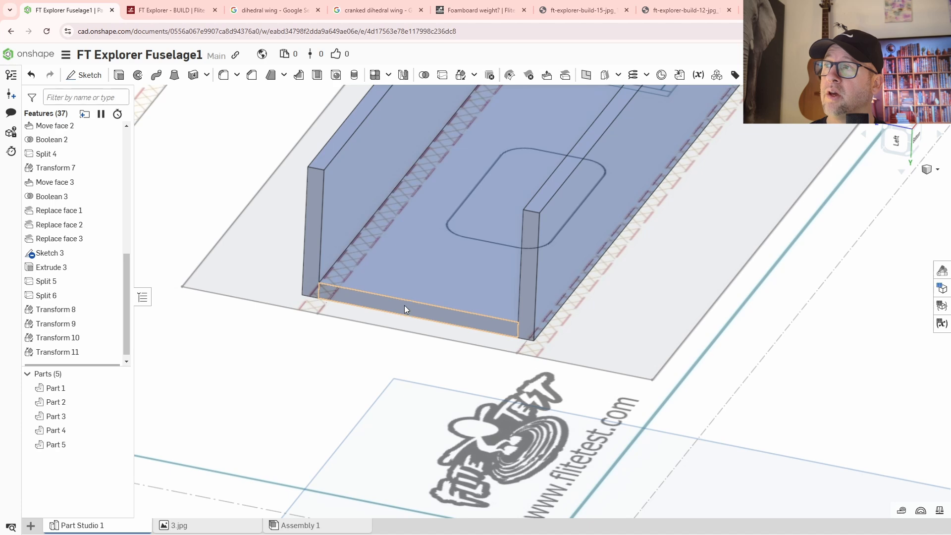
middle_click_drag(424, 310, 414, 394)
right_click_drag(414, 391, 446, 384)
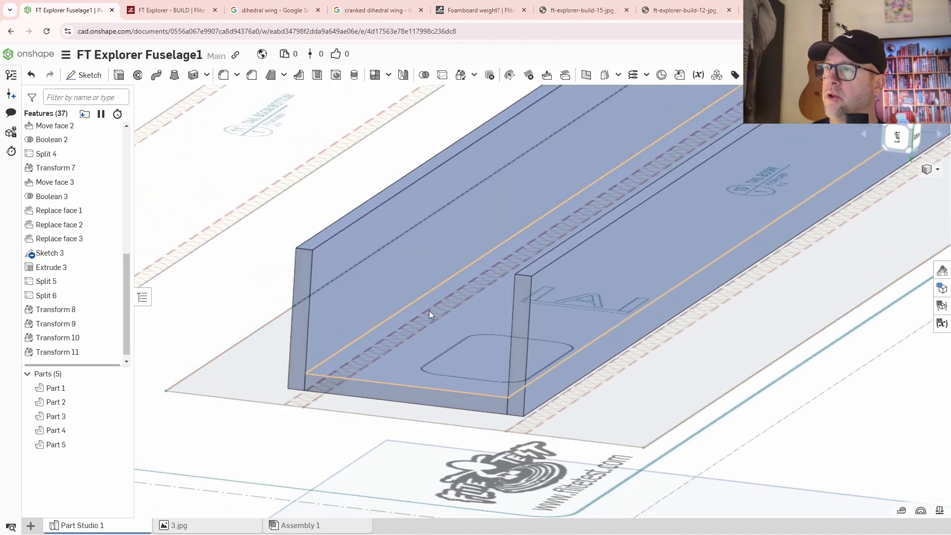
right_click_drag(429, 310, 511, 368)
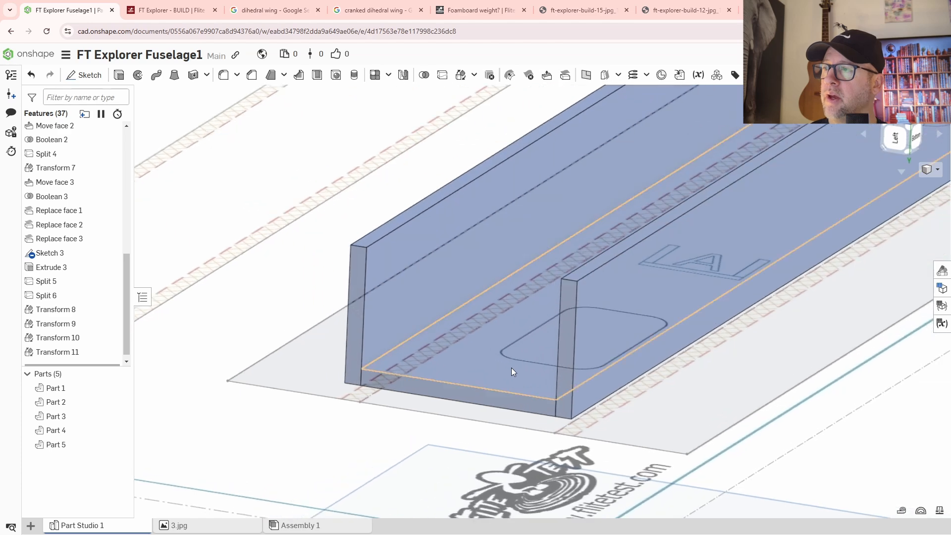
right_click_drag(412, 415, 412, 390)
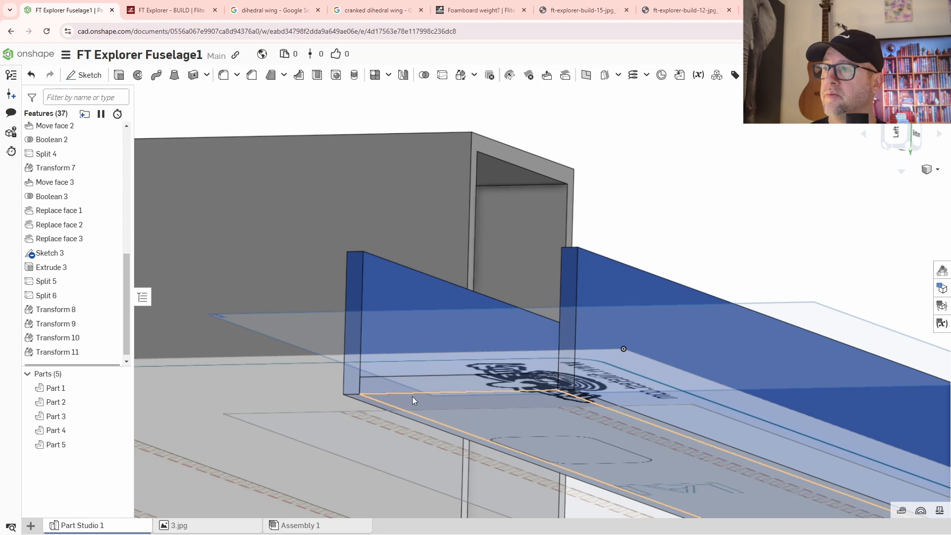
right_click_drag(413, 396, 414, 397)
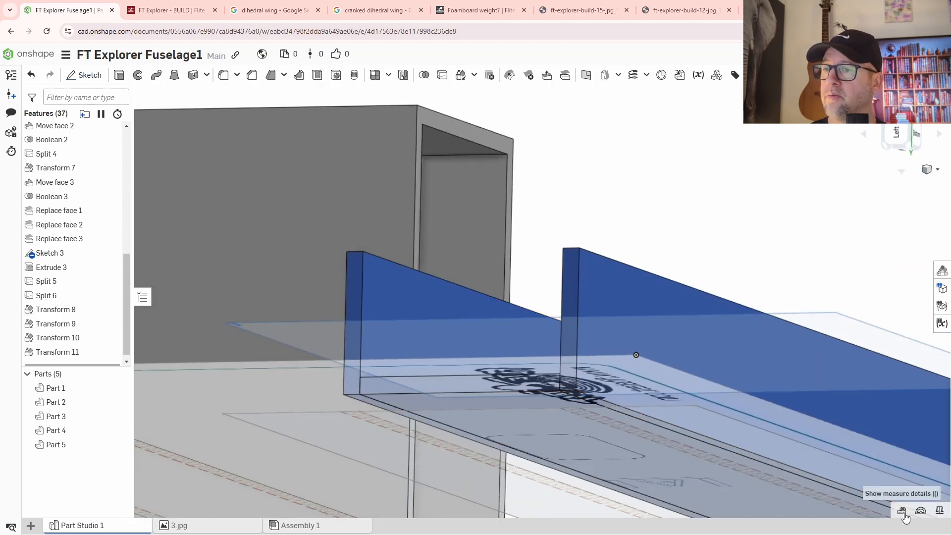
Step: Measure from the base's sketch-plane face to the top face of the side strip farthest from the logo, and copy the Y distance
left_click(902, 512)
left_click(398, 400)
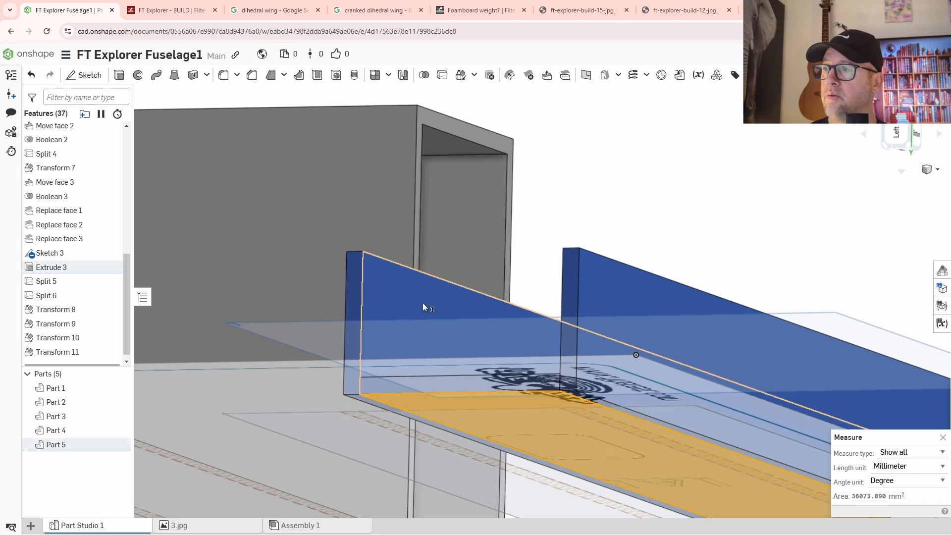
right_click_drag(424, 303, 426, 319)
left_click(376, 304)
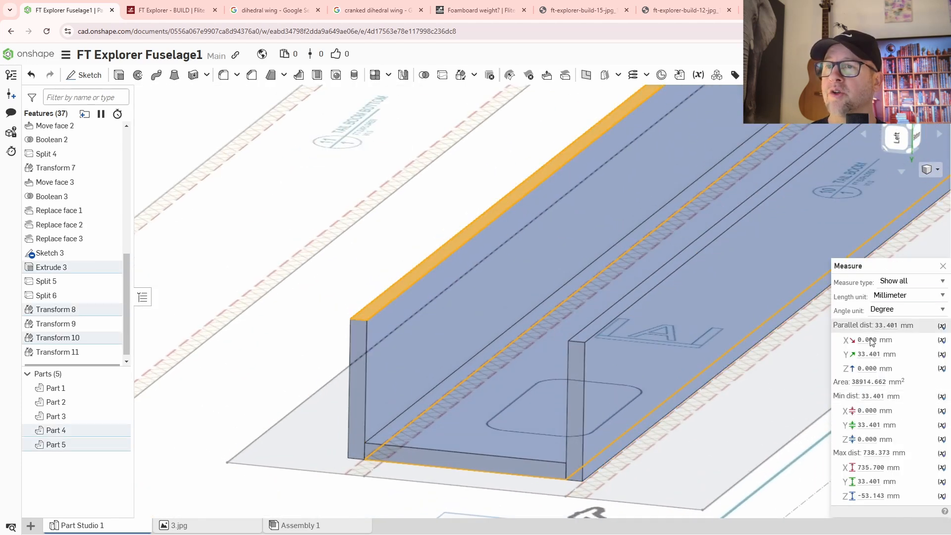
right_click(869, 355)
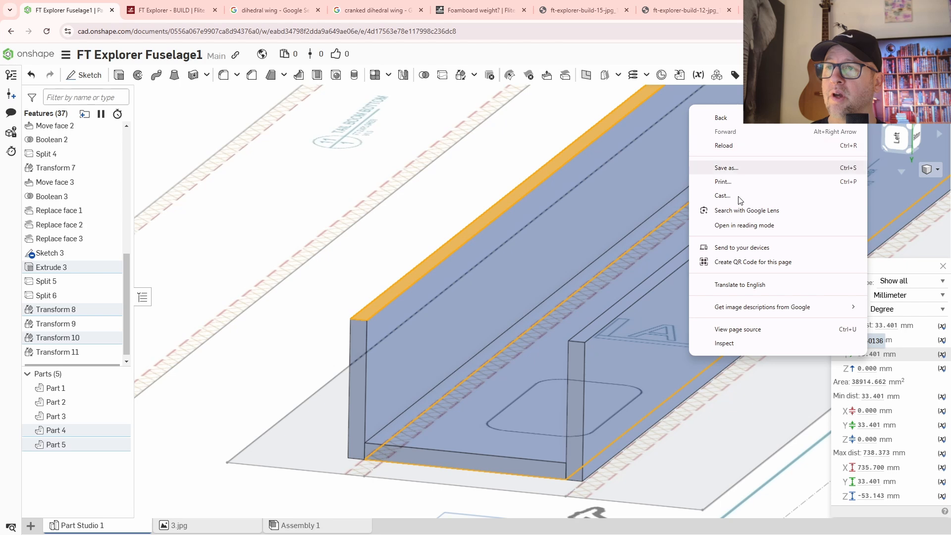
left_click(881, 345)
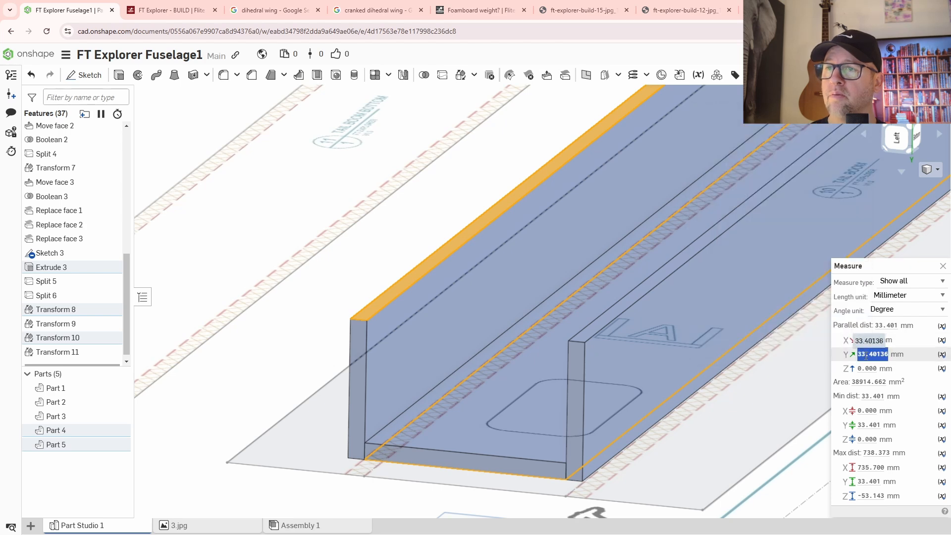
right_click(866, 355)
left_click(785, 369)
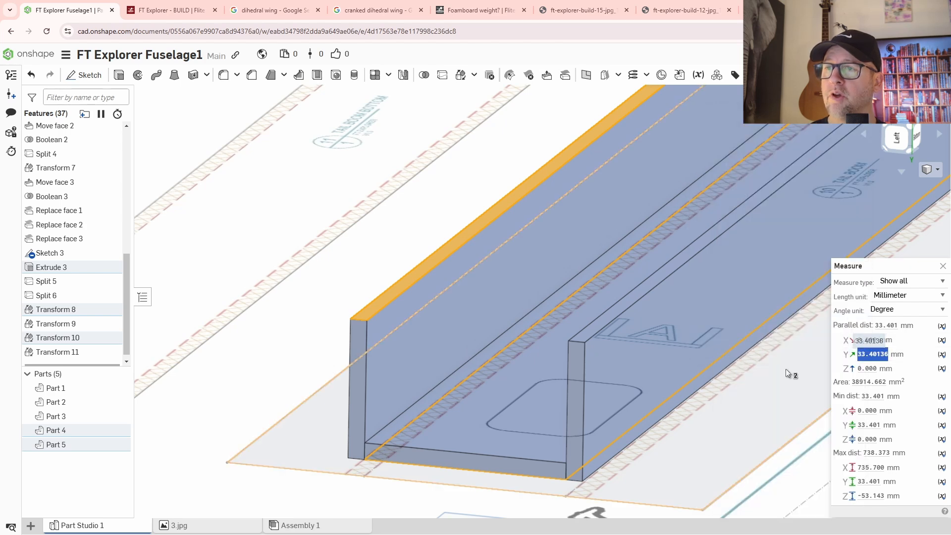
left_click(348, 238)
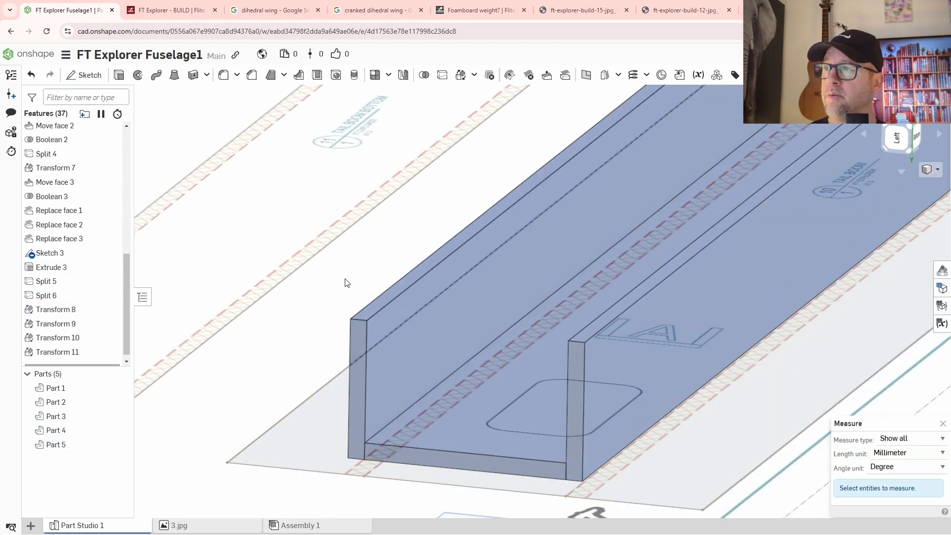
Step: Create a copy of the Tail Boom base translated by 33.40136 mm in Y
left_click(461, 75)
left_click(486, 414)
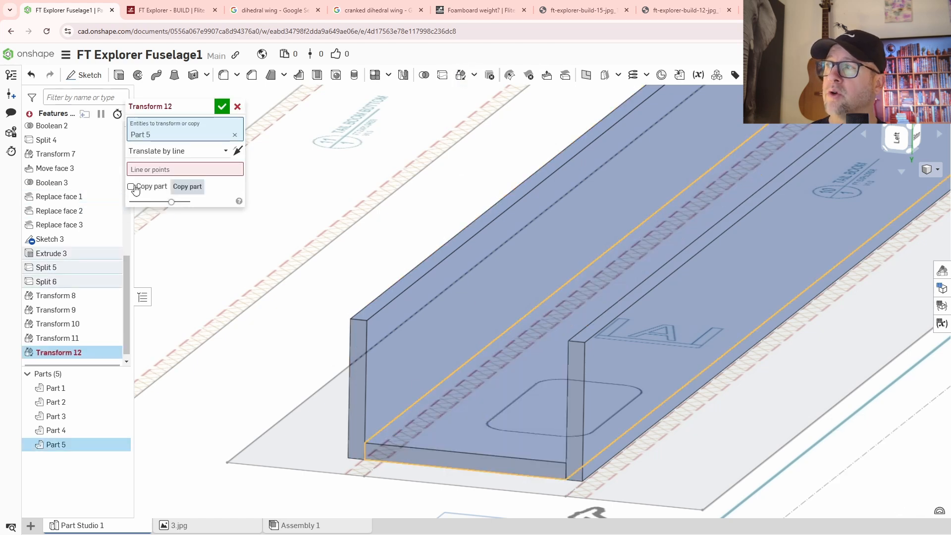
left_click(163, 170)
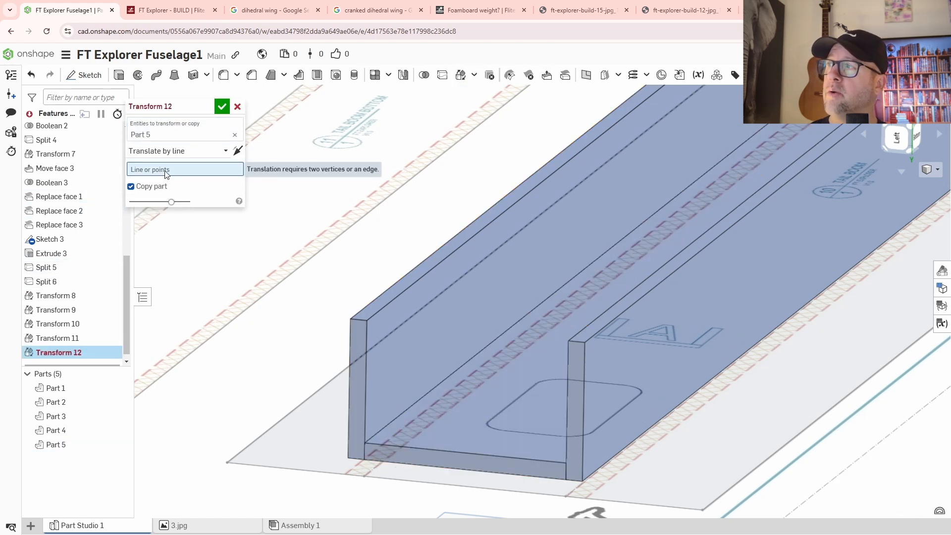
left_click(177, 152)
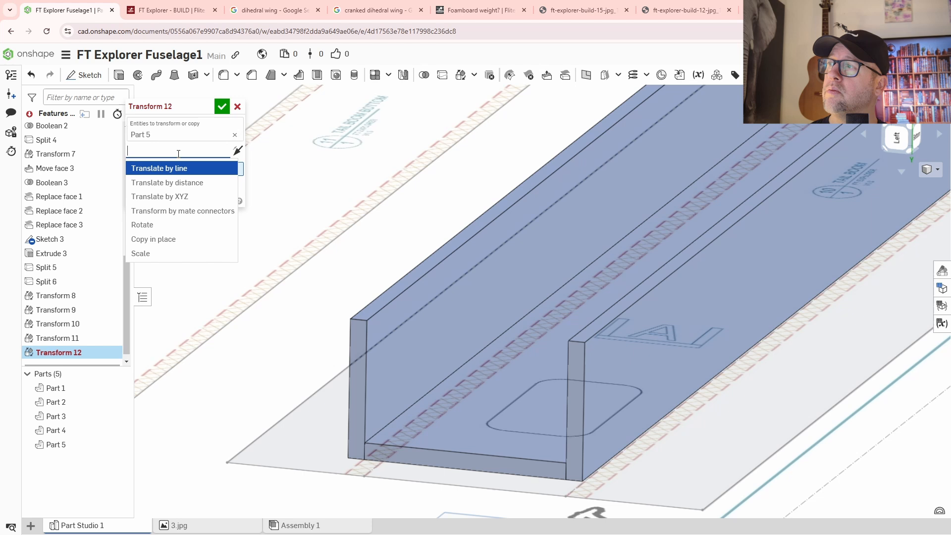
left_click(168, 198)
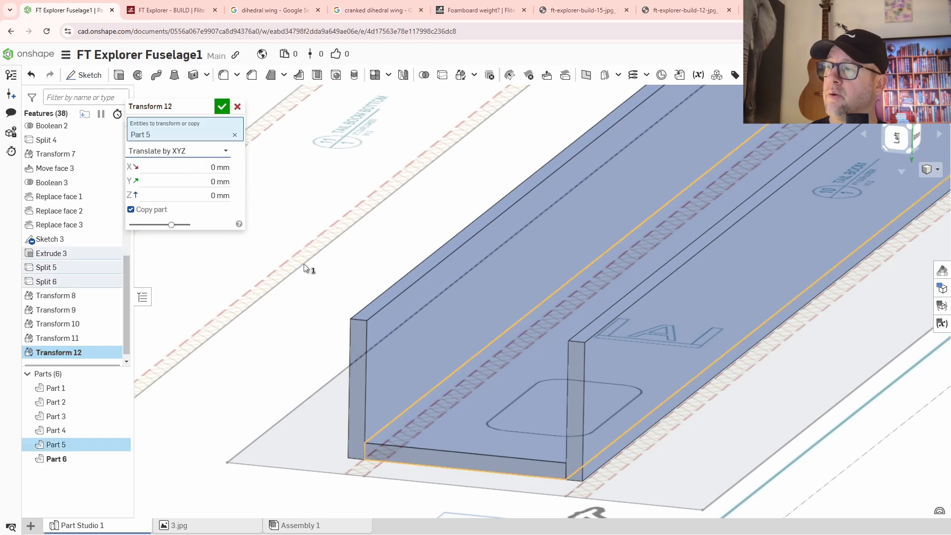
left_click(204, 183)
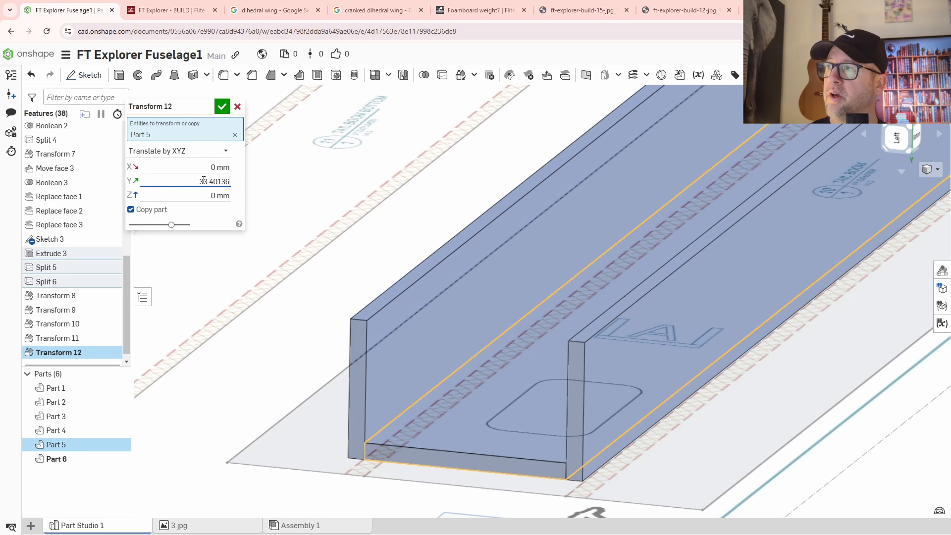
left_click(222, 106)
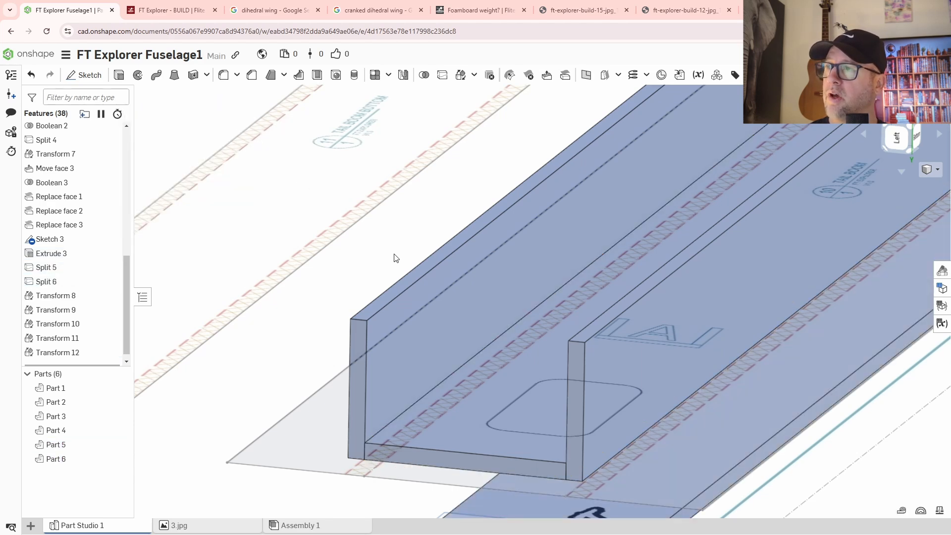
Step: Change the Tail Boom base copy's Y translation to -33.40136 mm, so the copy lies on the opposite side of the base
middle_click_drag(528, 315, 478, 213)
scroll(478, 213, "down", 2)
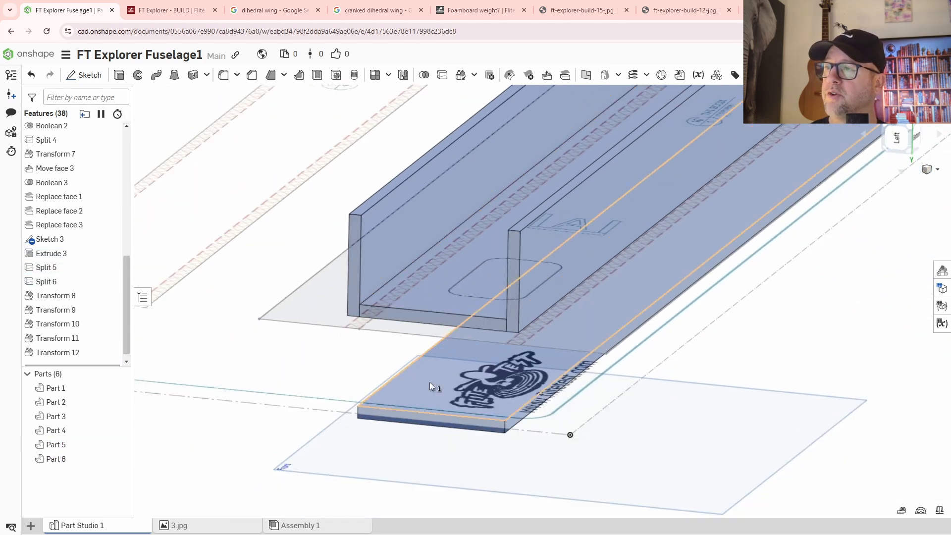
scroll(62, 327, "down", 1)
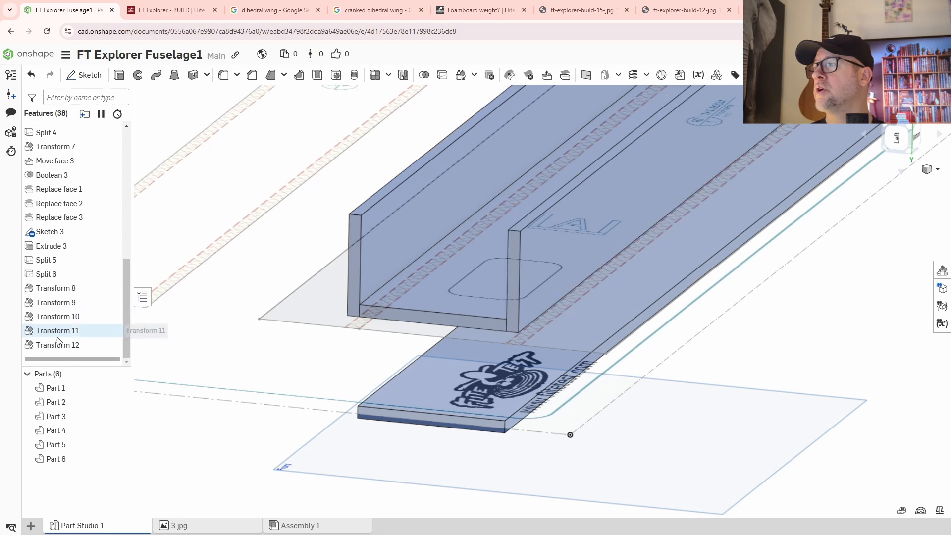
double_click(59, 344)
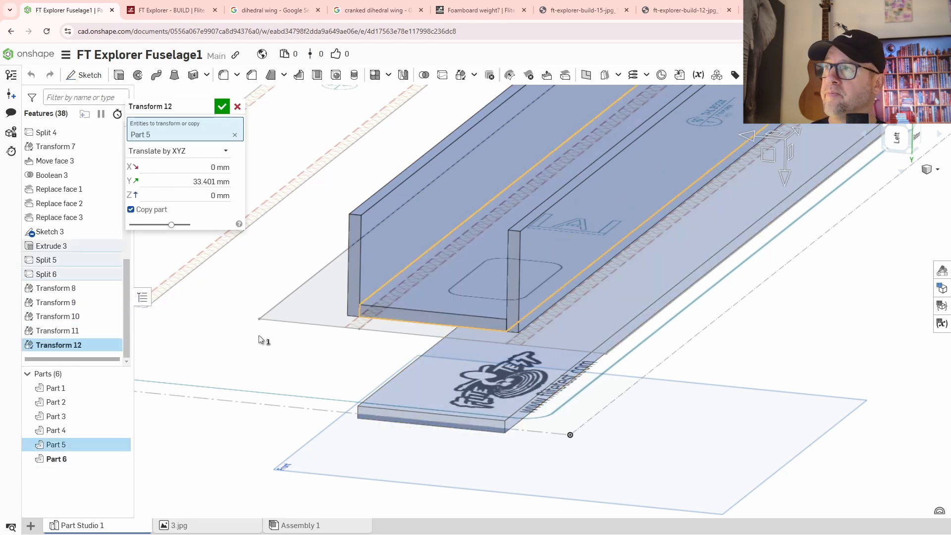
left_click(188, 181)
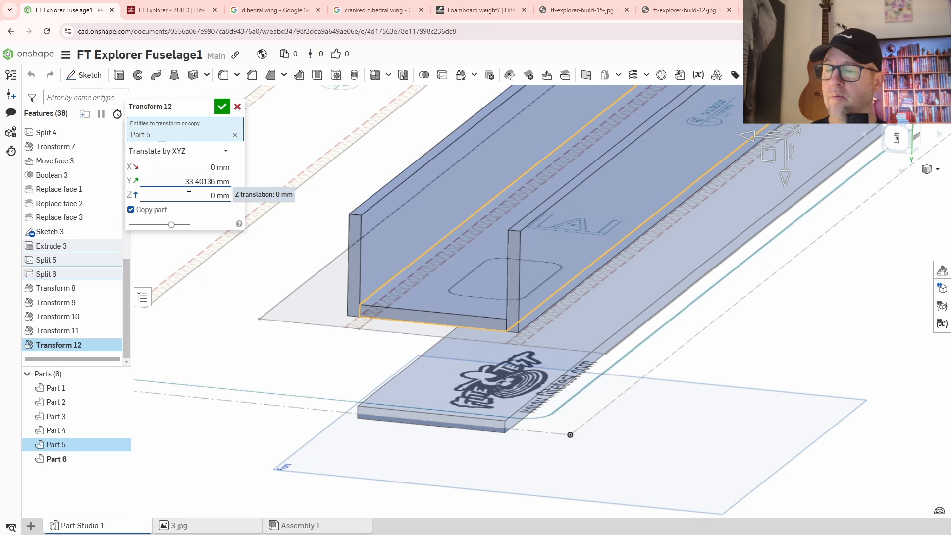
key("Return")
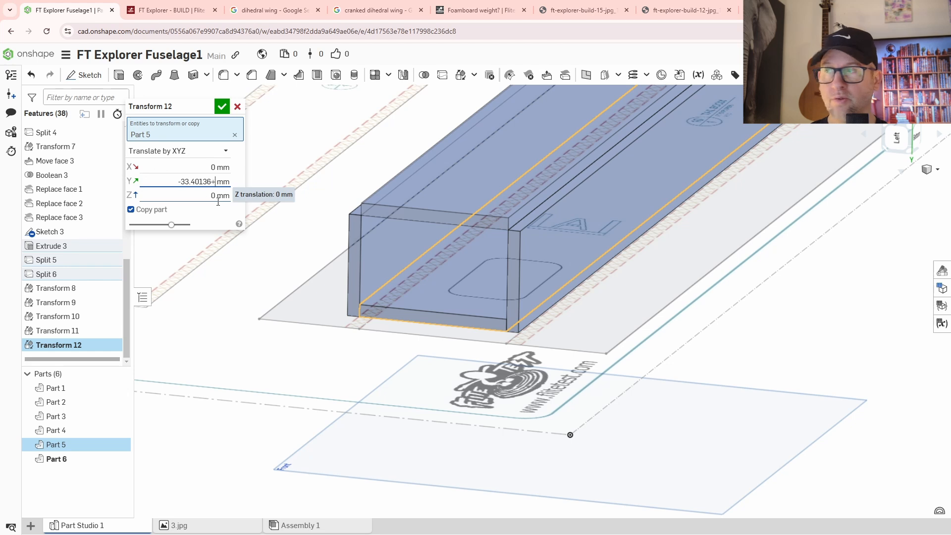
key("Return")
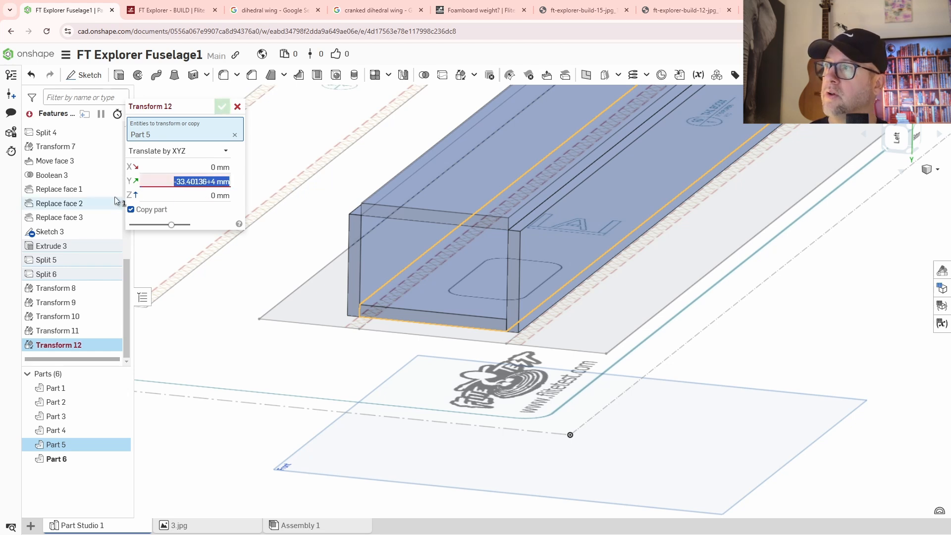
left_click(223, 106)
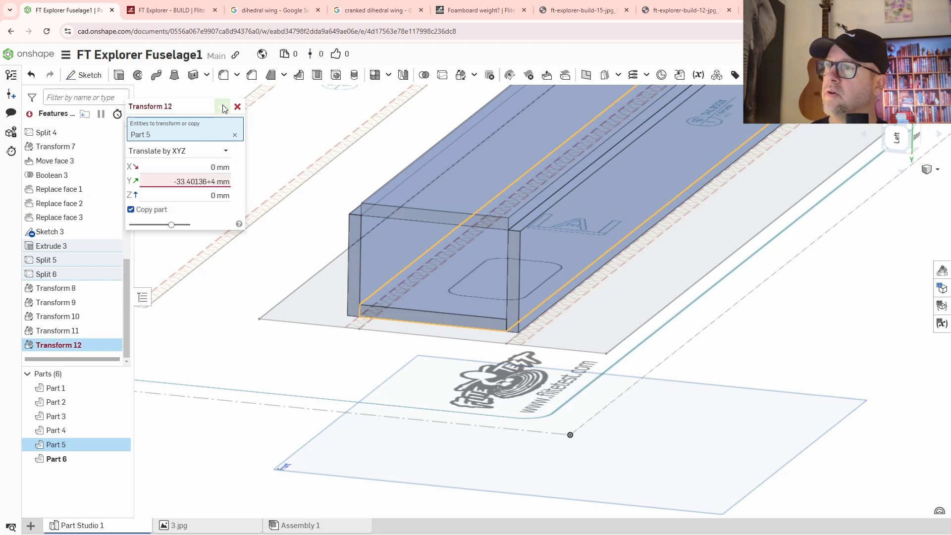
left_click(213, 182)
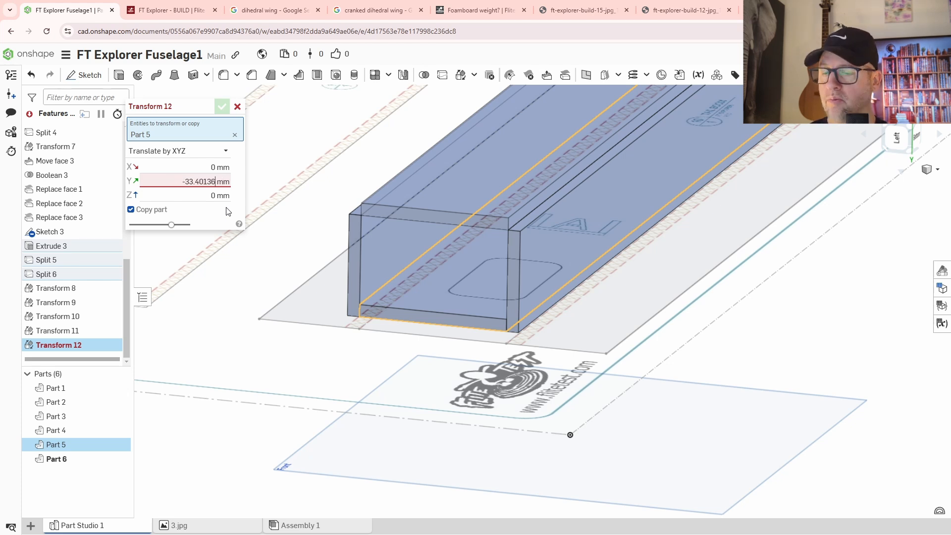
key("Return")
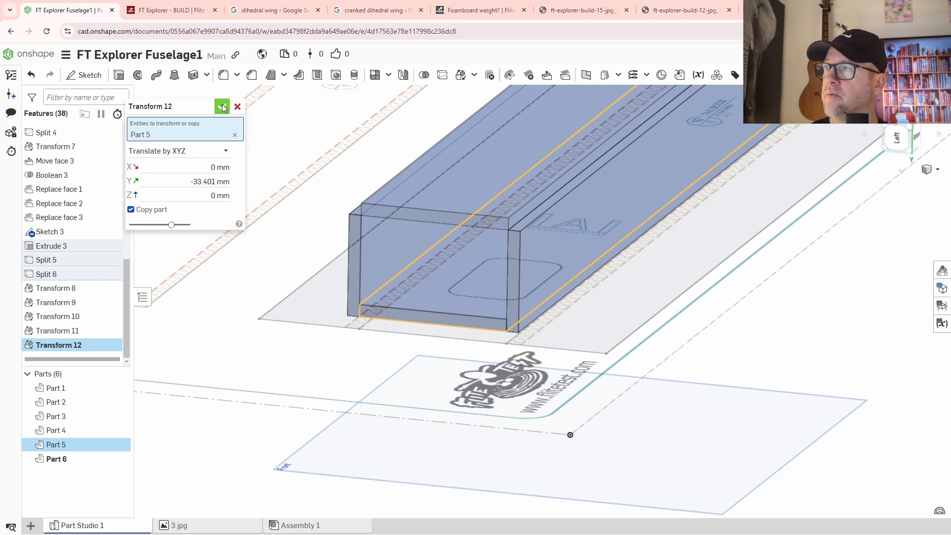
left_click(222, 107)
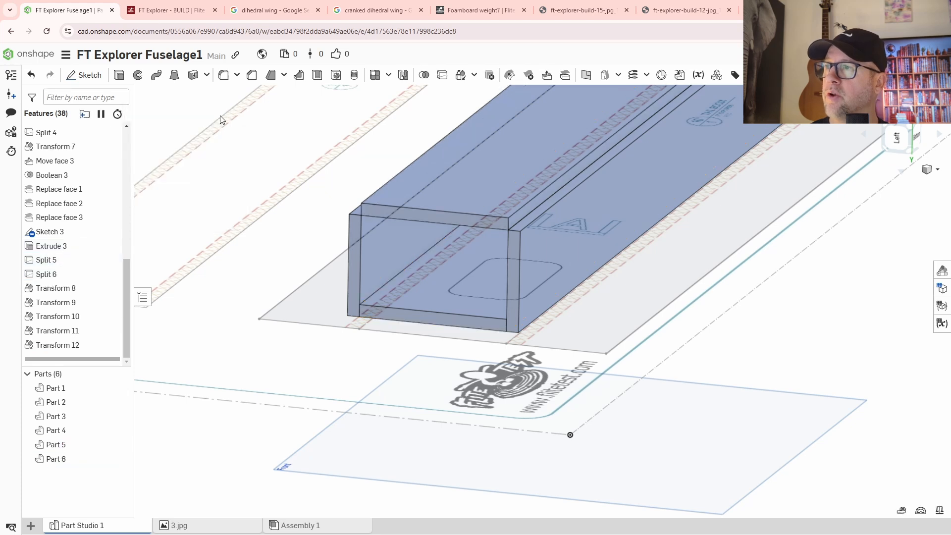
Step: Translate the copied Tail Boom base in Y toward the original base, making it flush with the side strips' free edges
left_click(461, 75)
left_click(460, 179)
left_click(180, 171)
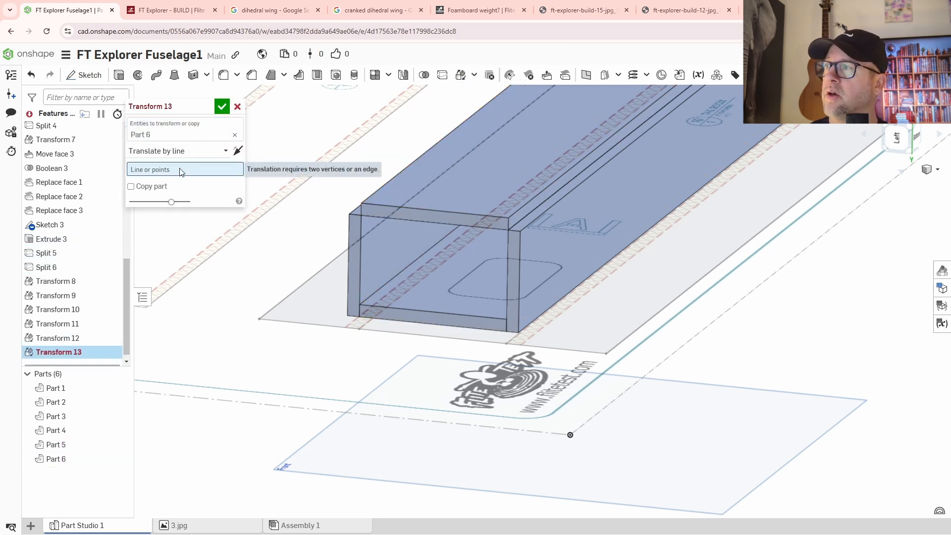
left_click(179, 151)
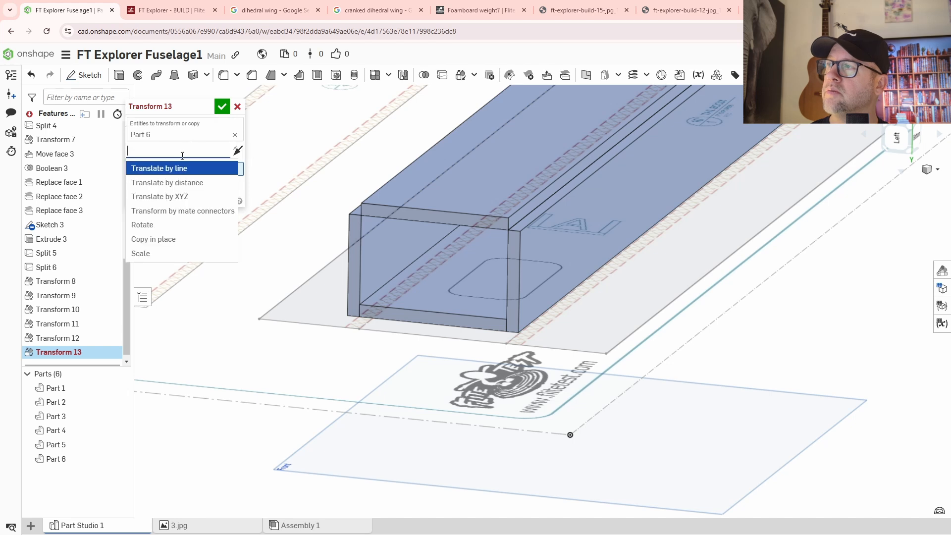
left_click(181, 197)
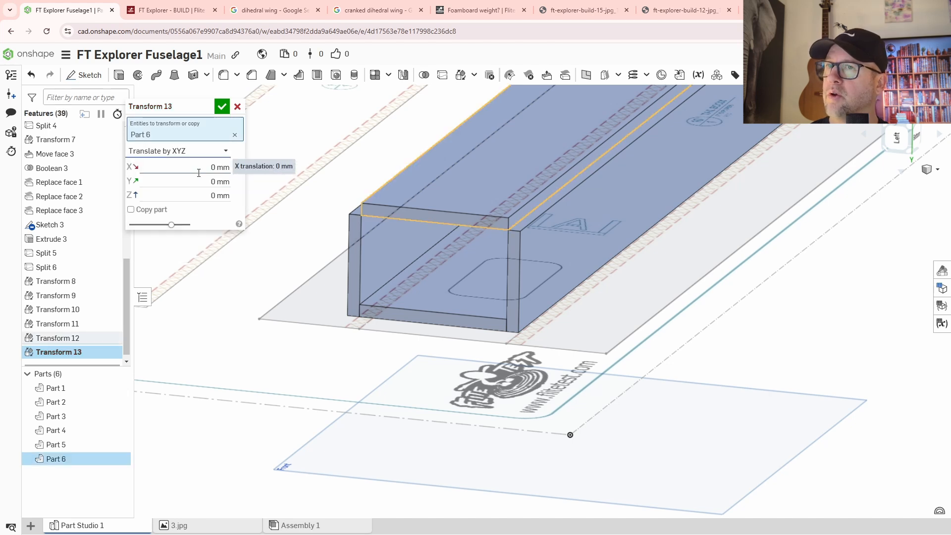
left_click(203, 181)
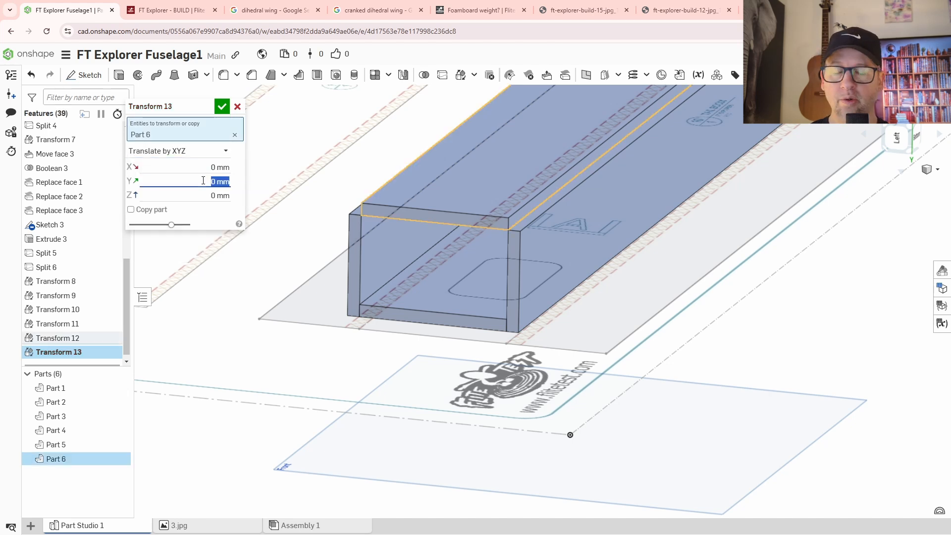
left_click(221, 106)
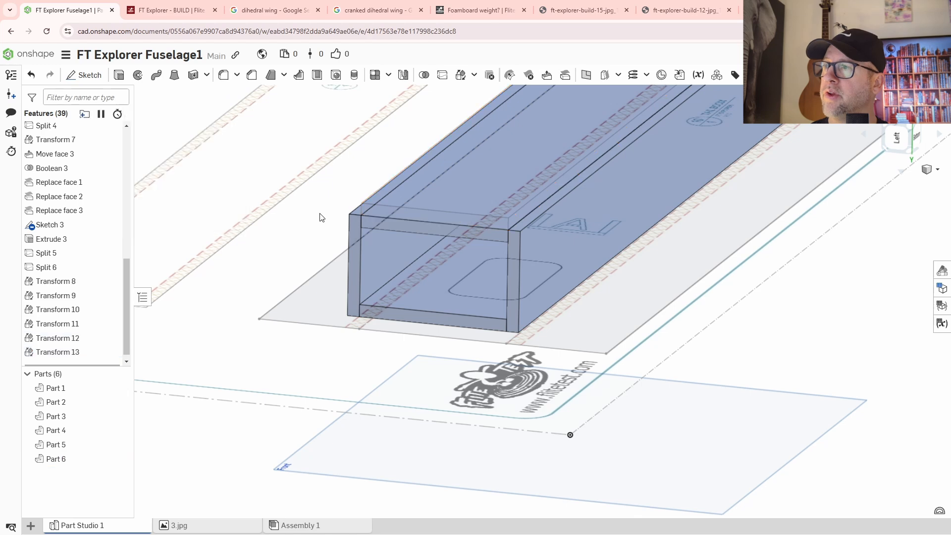
Step: Examine in the front view how the plain end of the Tail Boom box lines up with the plan
mouse_move(536, 307)
right_mouse_down()
mouse_move(554, 298)
mouse_move(534, 304)
mouse_move(543, 313)
right_mouse_up()
right_click_drag(758, 198, 934, 125)
left_click(909, 125)
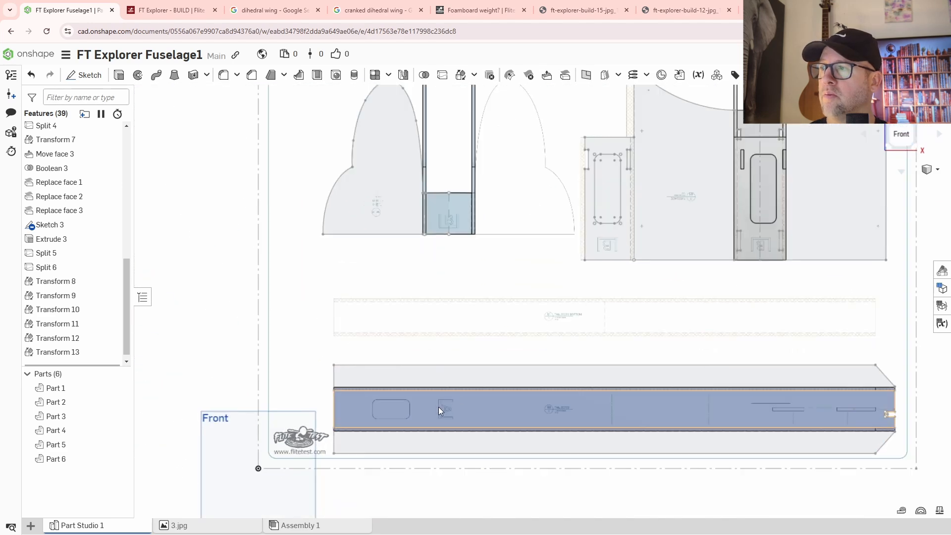
scroll(396, 409, "up", 5)
middle_click_drag(319, 415, 440, 348)
scroll(364, 316, "up", 3)
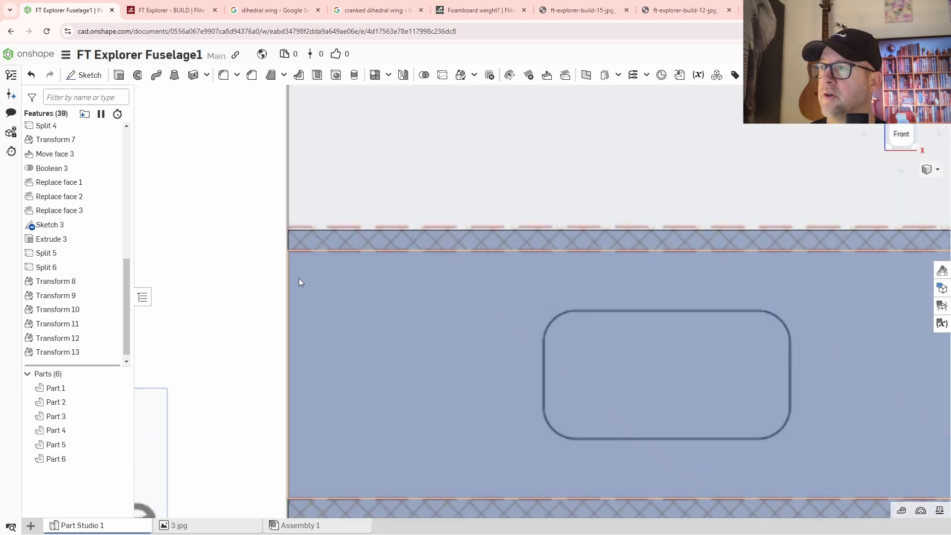
right_click_drag(298, 278, 310, 283)
scroll(259, 248, "up", 3)
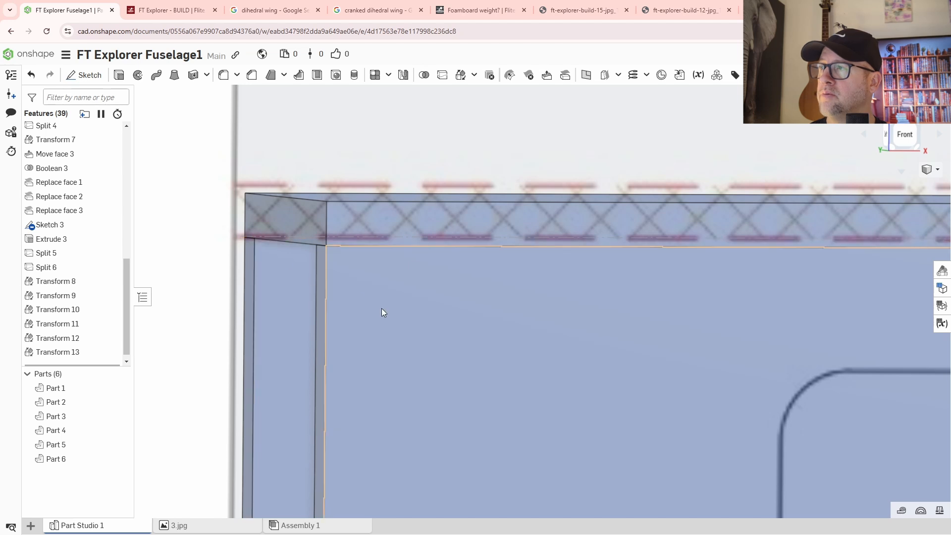
middle_click_drag(382, 308, 460, 300)
scroll(311, 225, "up", 3)
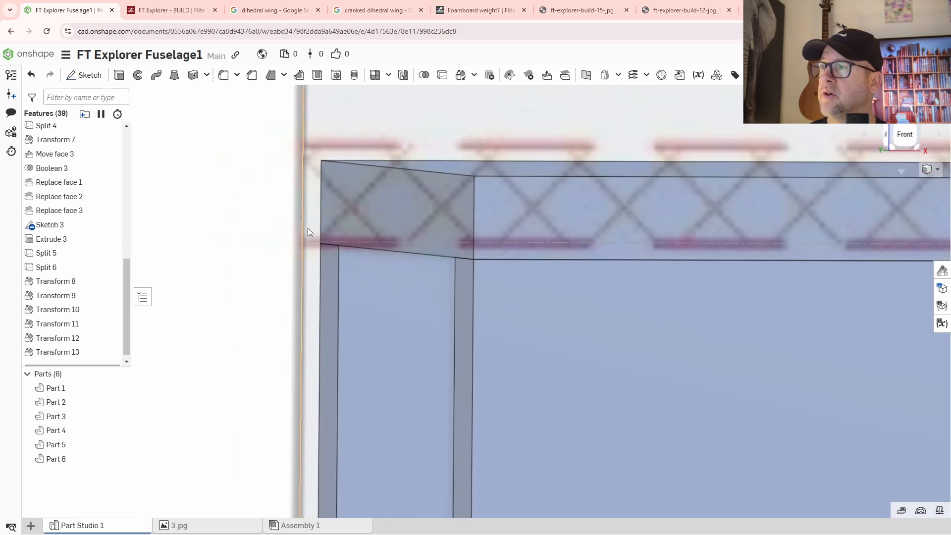
scroll(311, 148, "down", 3)
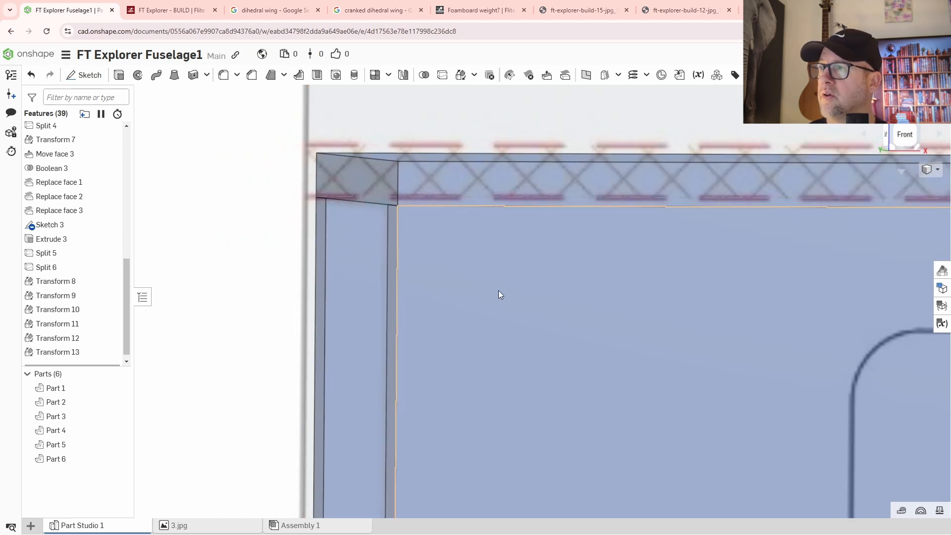
scroll(499, 295, "down", 3)
middle_click_drag(567, 343, 498, 254)
scroll(554, 300, "down", 3)
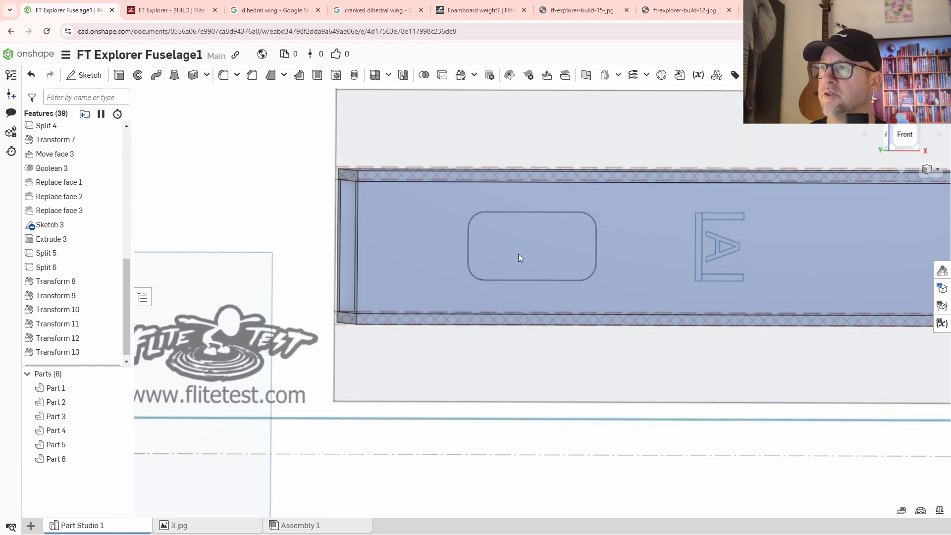
Step: Examine the closed Tail Boom box along its length, from the plain end to the notched end of the copied base
right_click_drag(518, 261, 533, 228)
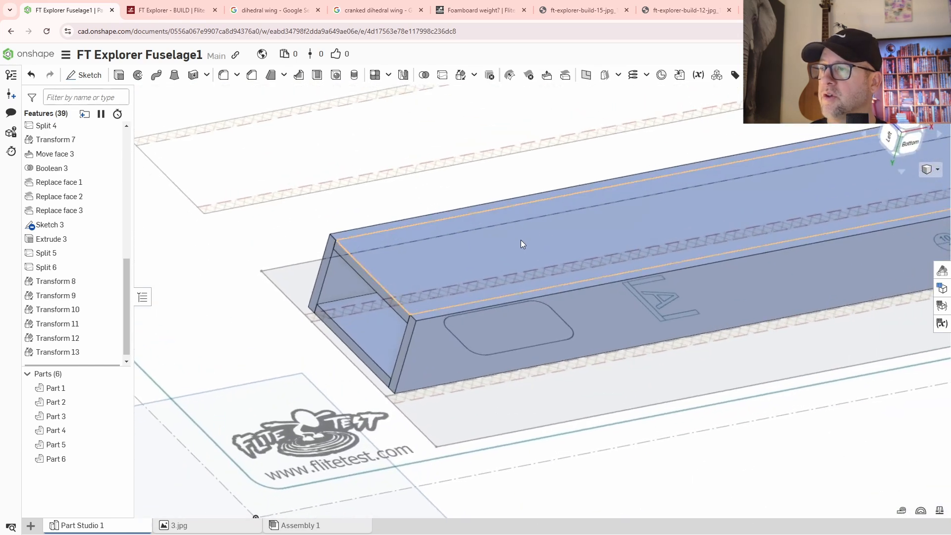
middle_click_drag(484, 333, 448, 297)
scroll(447, 297, "down", 2)
middle_click_drag(537, 323, 498, 319)
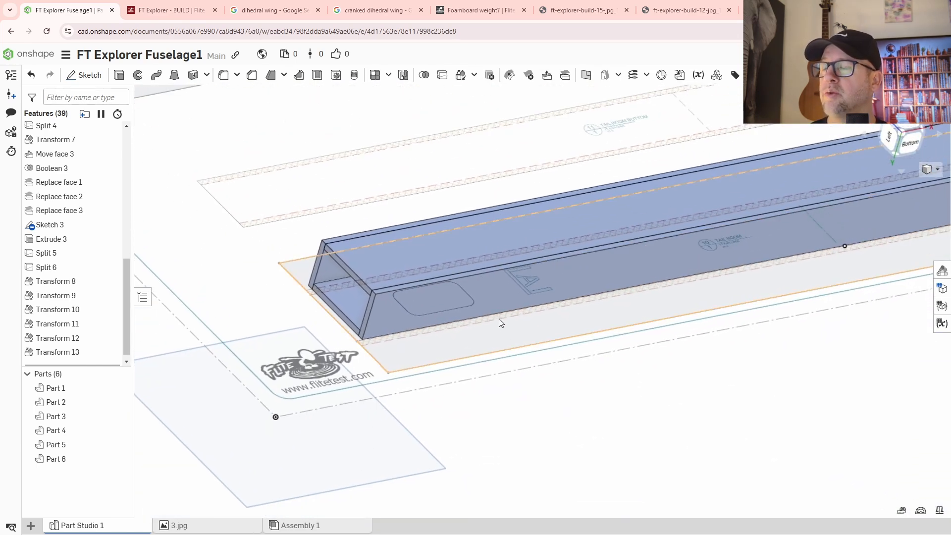
scroll(467, 352, "down", 3)
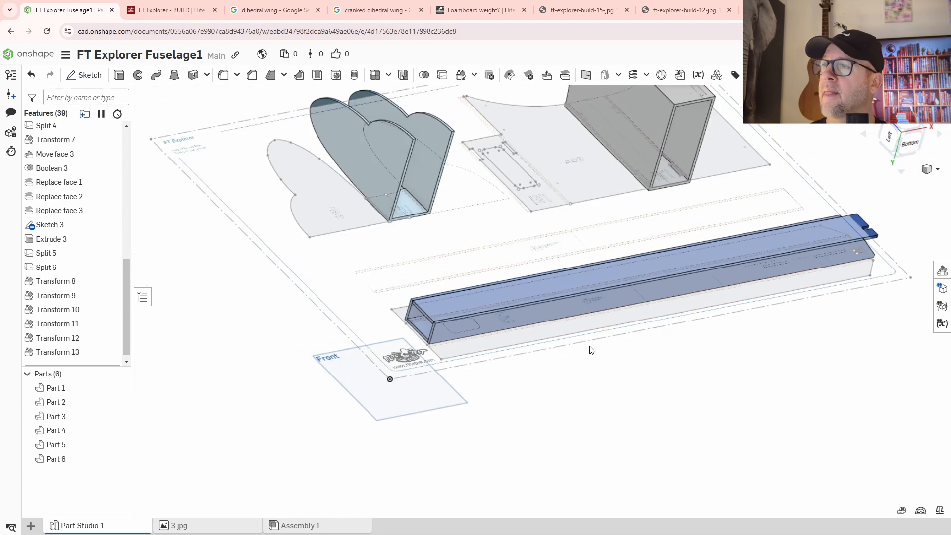
middle_click_drag(590, 349, 562, 329)
right_click_drag(562, 329, 513, 334)
scroll(716, 212, "up", 4)
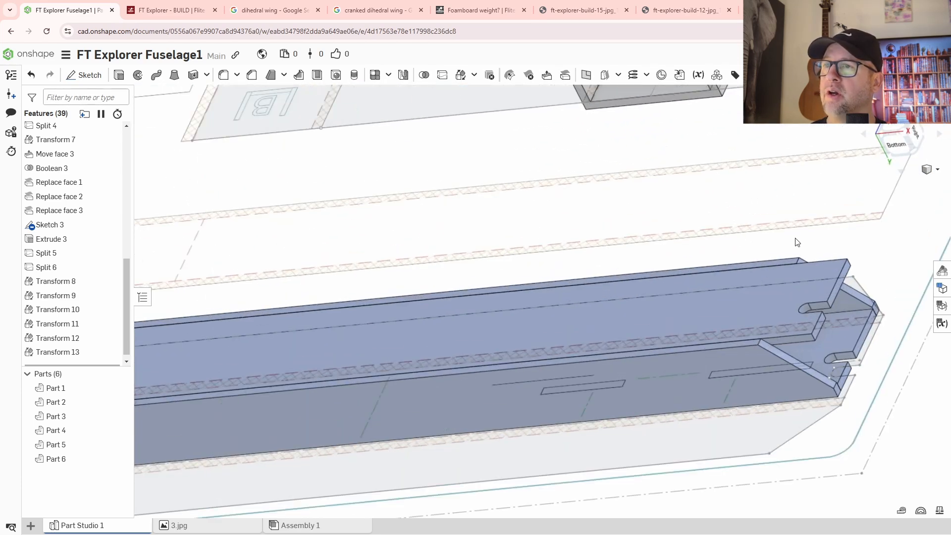
middle_click_drag(761, 291, 610, 231)
right_click_drag(609, 231, 648, 257)
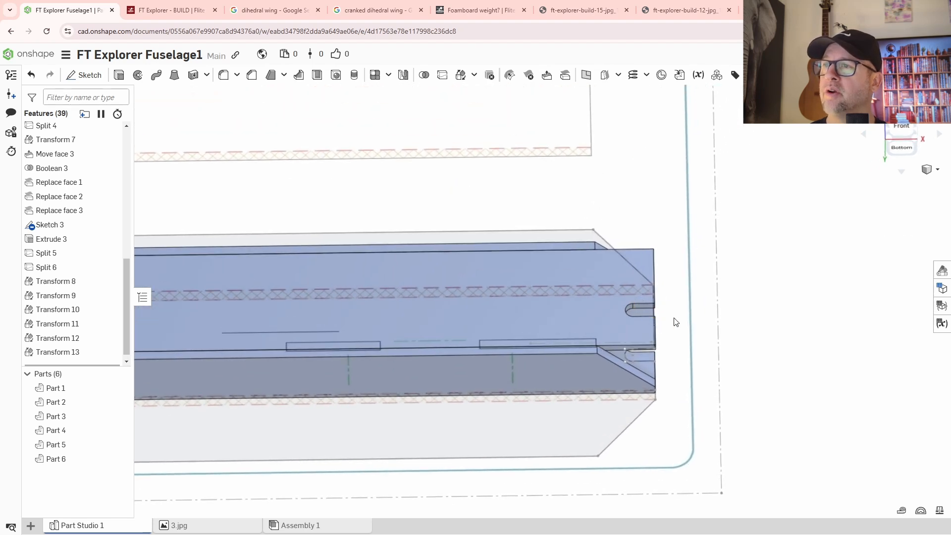
right_click_drag(675, 323, 654, 304)
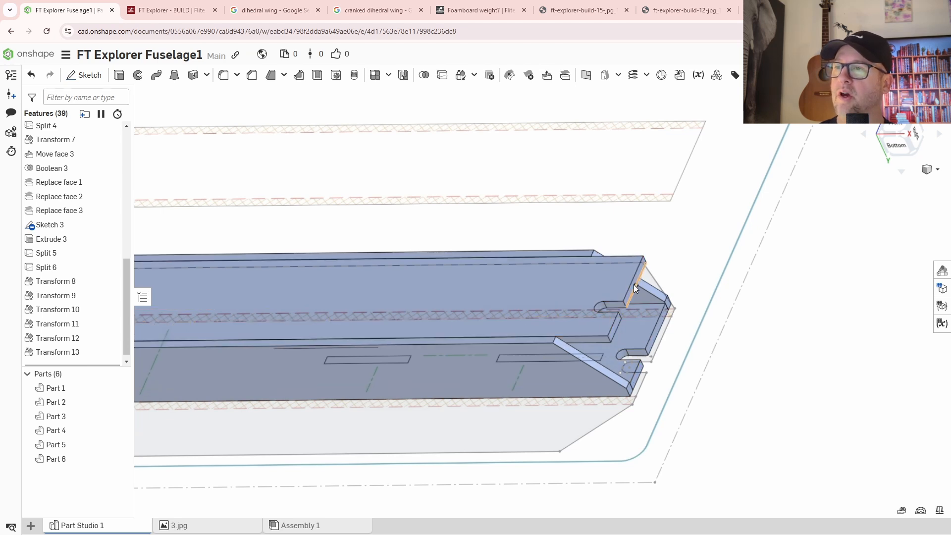
Step: Replace the copied base's two end faces beside the notch with the slanted end face of the adjacent side strip
left_click(565, 75)
scroll(605, 330, "up", 3)
left_click(614, 330)
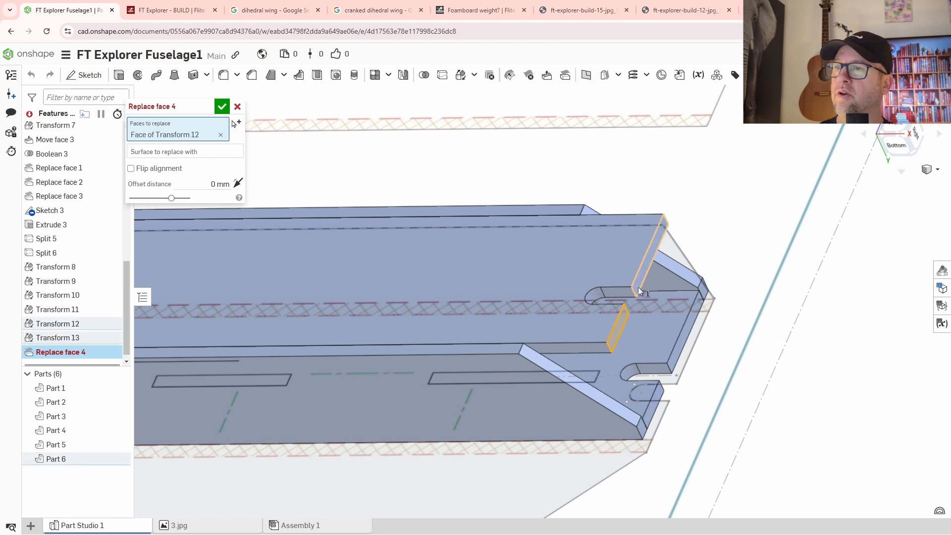
left_click(638, 278)
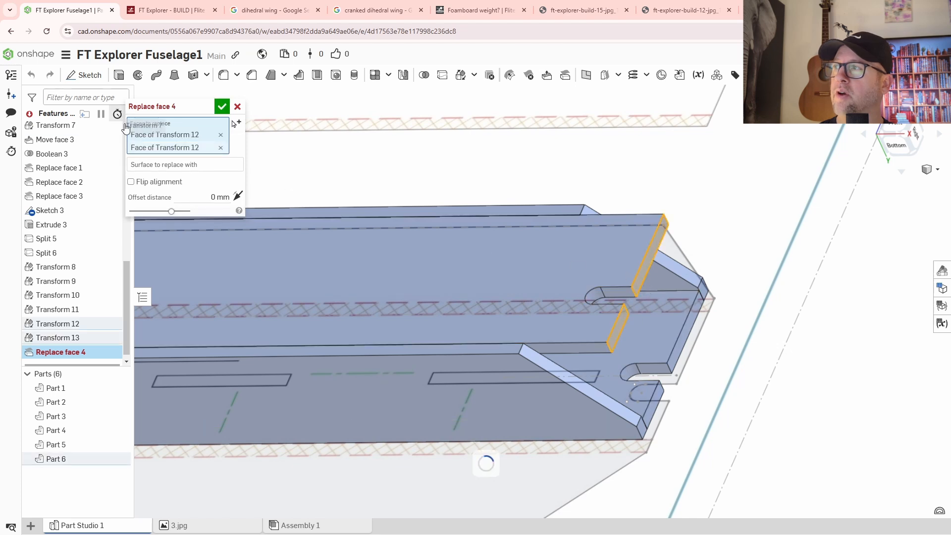
left_click(168, 165)
left_click(547, 365)
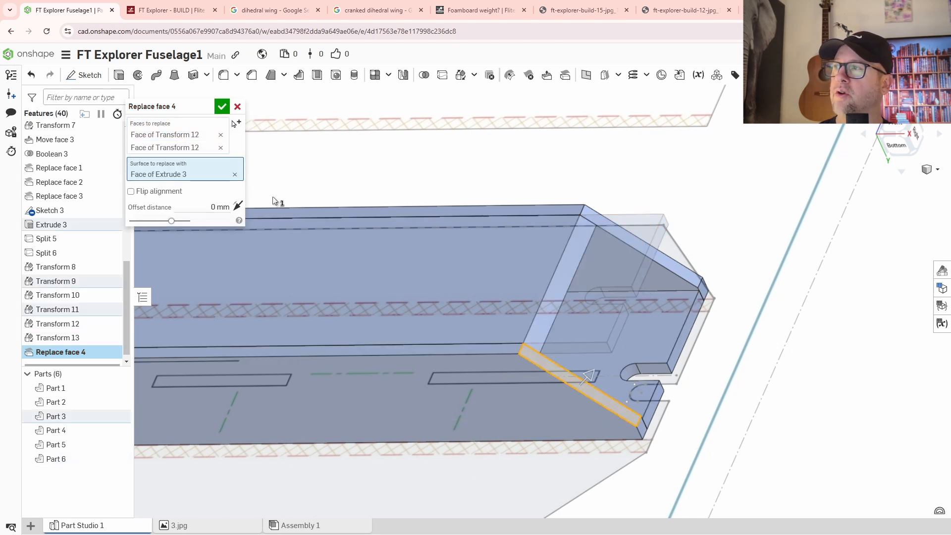
left_click(222, 106)
scroll(387, 385, "down", 2)
scroll(410, 371, "up", 2)
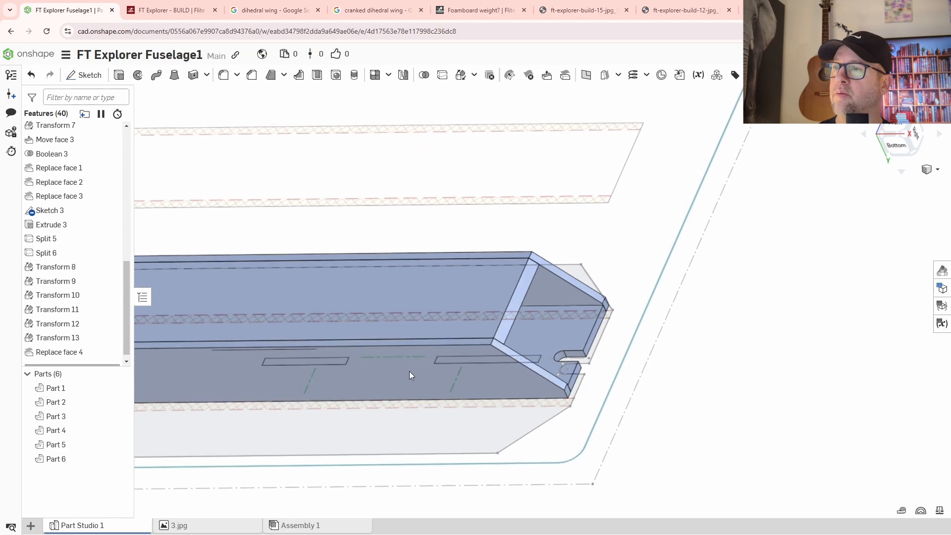
Step: Unite the Tail Boom base, both side strips and the copied base into one part with a Boolean union
right_click_drag(507, 362, 526, 334)
scroll(526, 335, "down", 5)
right_click_drag(491, 368, 422, 323)
middle_click_drag(332, 333, 361, 334)
right_click_drag(402, 338, 357, 321)
scroll(377, 312, "up", 5)
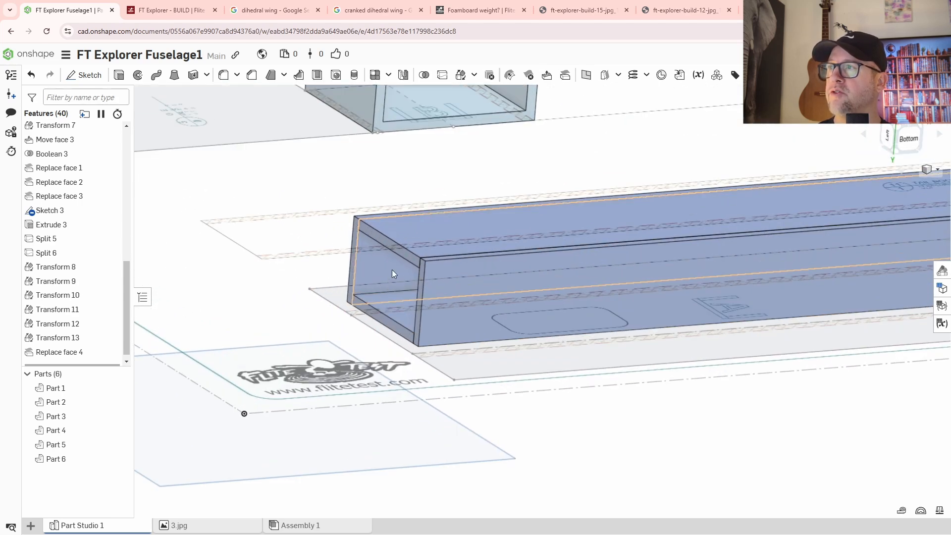
left_click(425, 75)
left_click(368, 276)
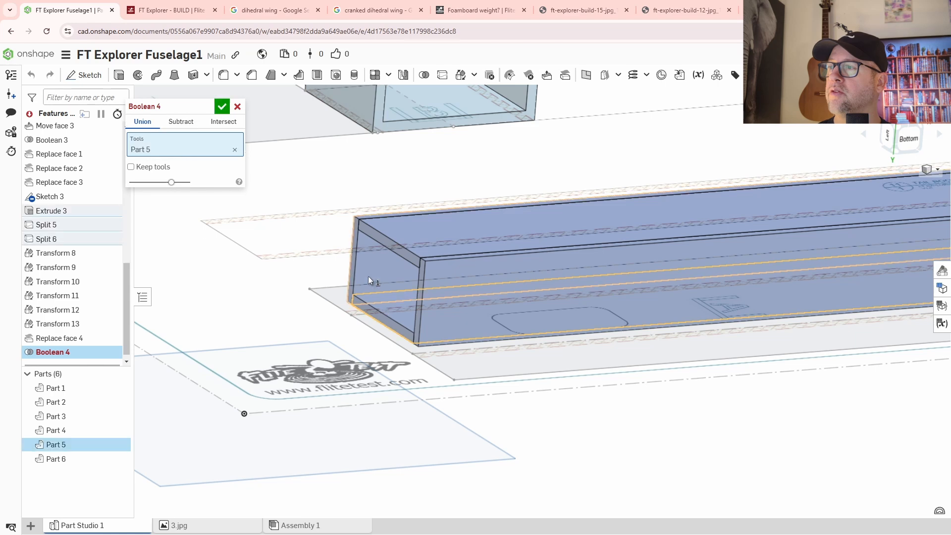
left_click(450, 317)
left_click(425, 246)
left_click(426, 336)
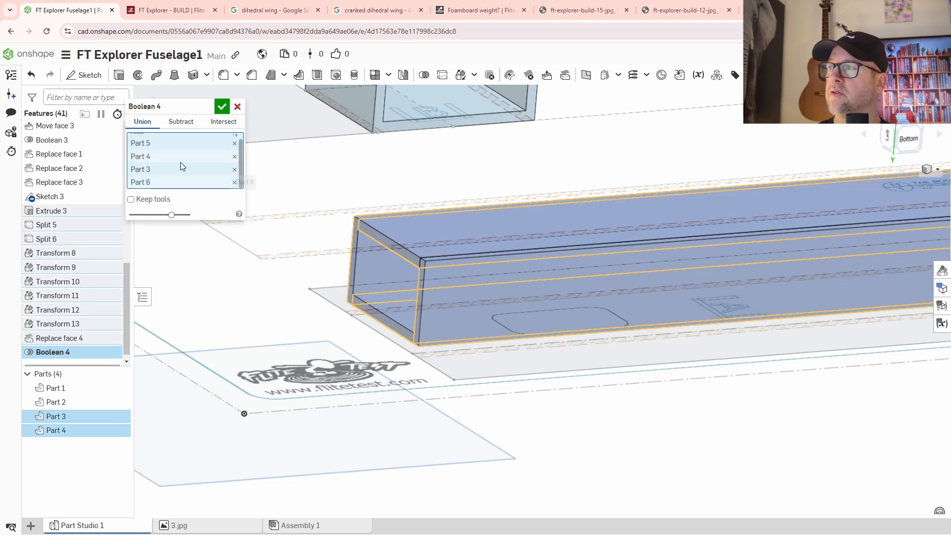
left_click(222, 107)
scroll(367, 254, "up", 4)
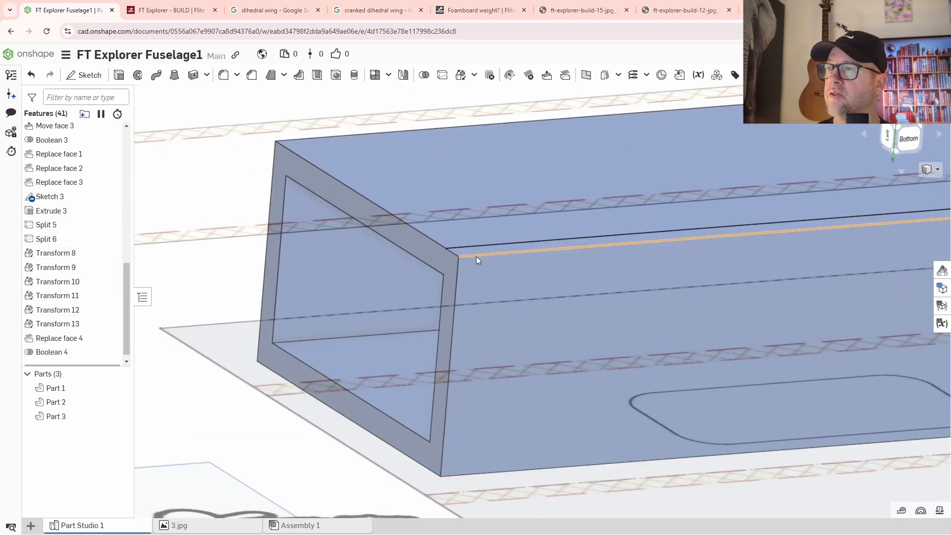
Step: Replace the narrow strip face along the Tail Boom box's long corner with the wide outer face beside it
right_click_drag(484, 297, 511, 296)
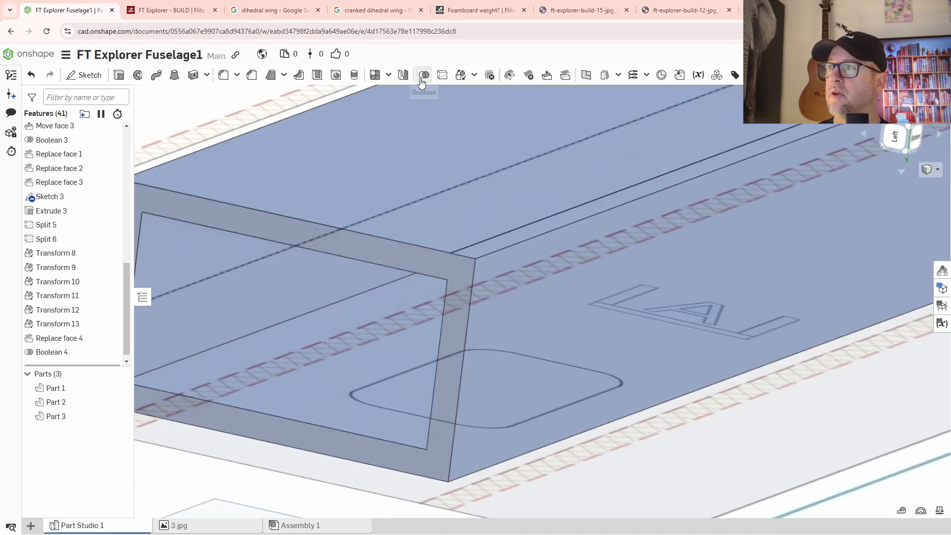
left_click(547, 74)
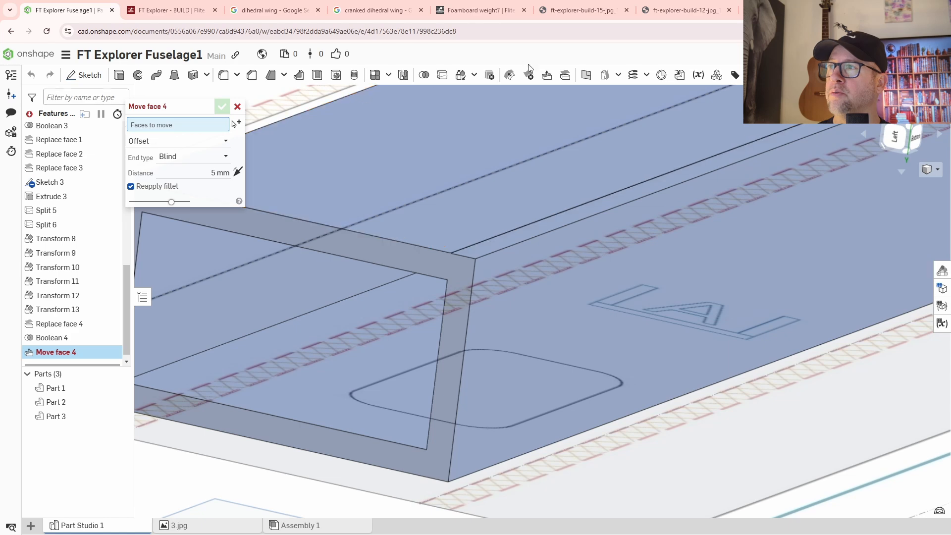
left_click(565, 75)
left_click(475, 245)
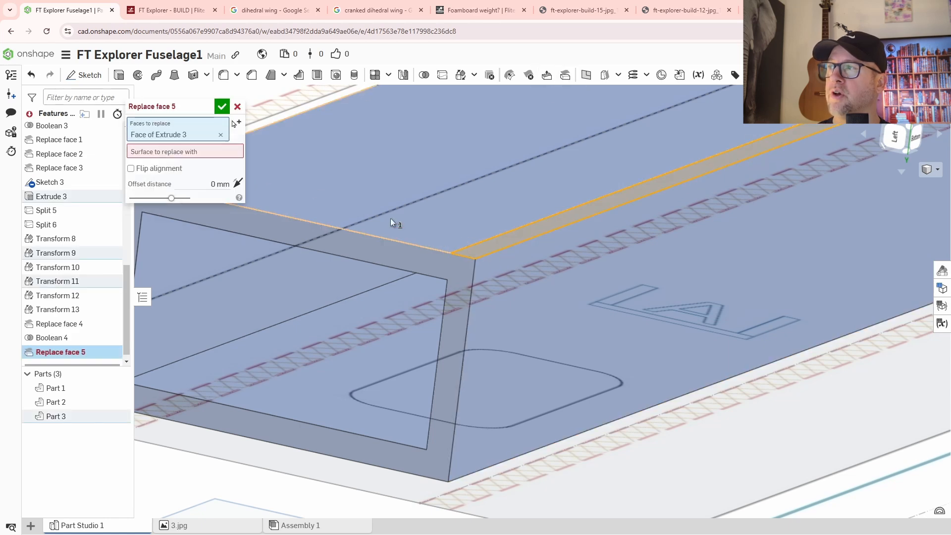
left_click(418, 212)
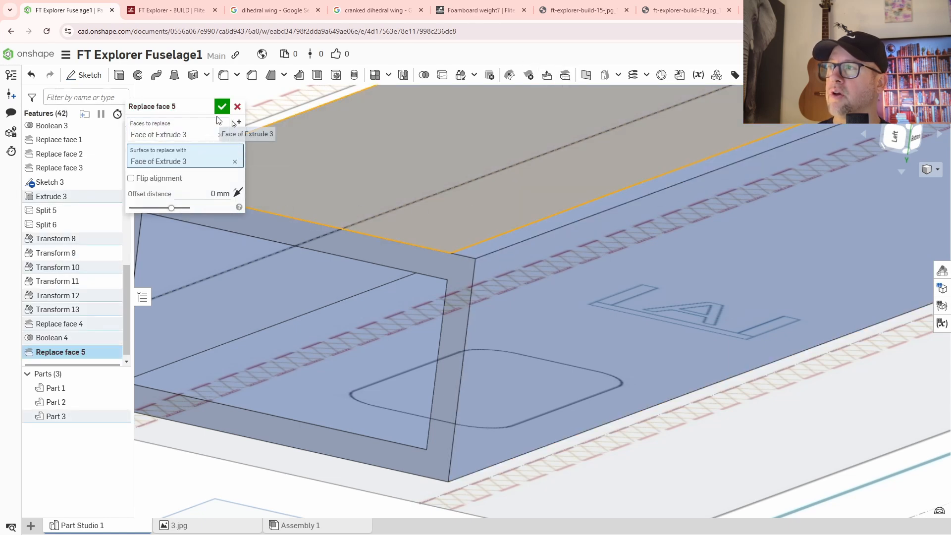
left_click(222, 106)
Step: Examine the closed Tail Boom box along its length and beside the other two fuselage parts on the plan
scroll(413, 348, "down", 3)
right_click_drag(413, 348, 435, 339)
scroll(437, 340, "down", 3)
middle_click_drag(604, 341, 444, 301)
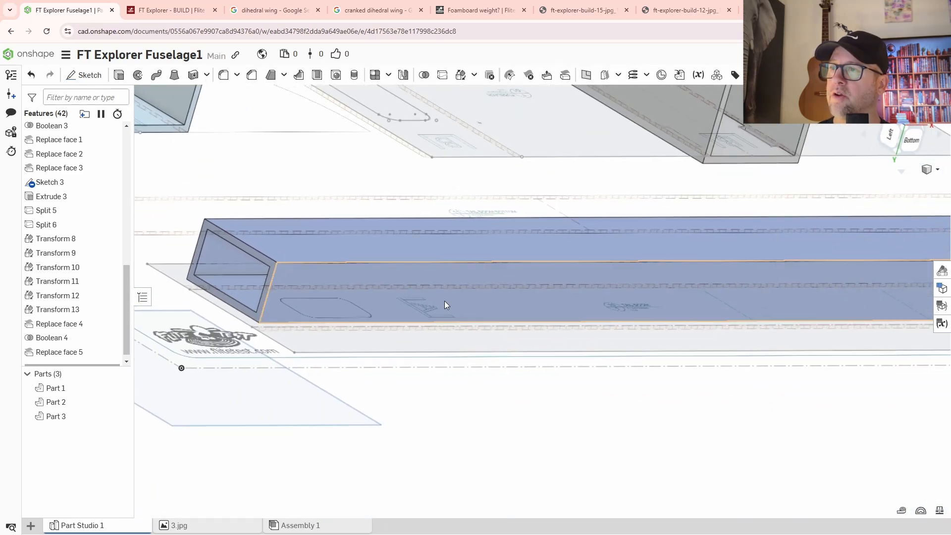
scroll(468, 321, "down", 3)
mouse_move(615, 340)
right_mouse_down()
mouse_move(597, 339)
mouse_move(608, 384)
mouse_move(608, 373)
right_mouse_up()
scroll(588, 346, "down", 5)
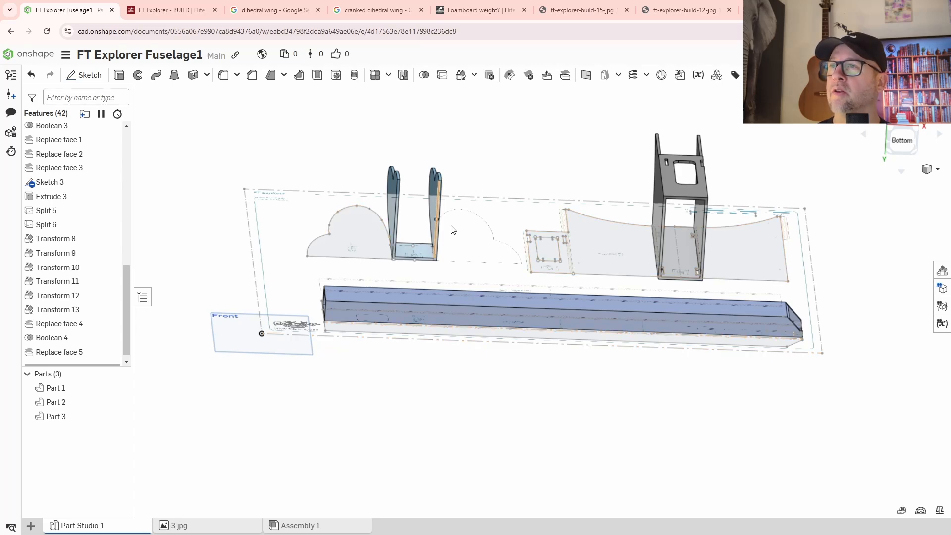
mouse_move(534, 251)
right_mouse_down()
mouse_move(552, 277)
mouse_move(582, 273)
mouse_move(503, 282)
mouse_move(545, 274)
mouse_move(543, 265)
right_mouse_up()
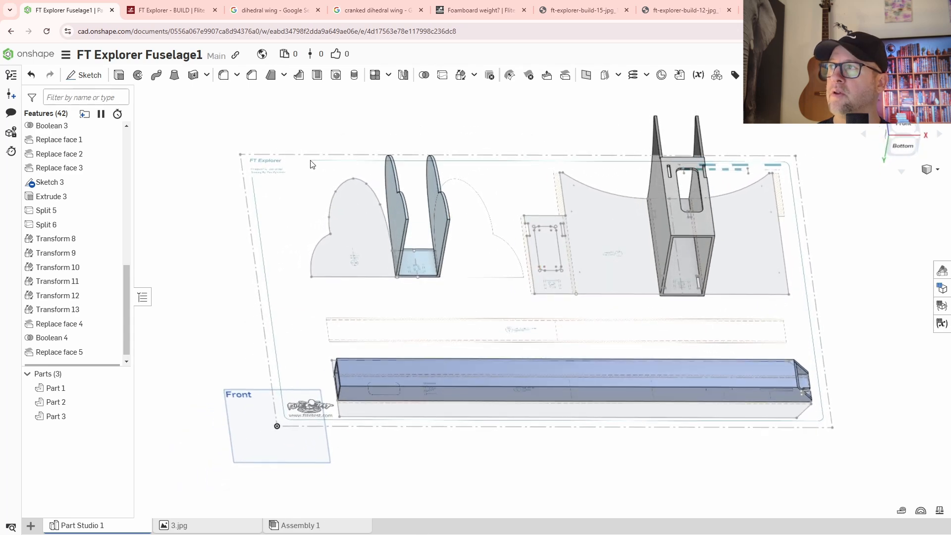
middle_click_drag(607, 303, 500, 321)
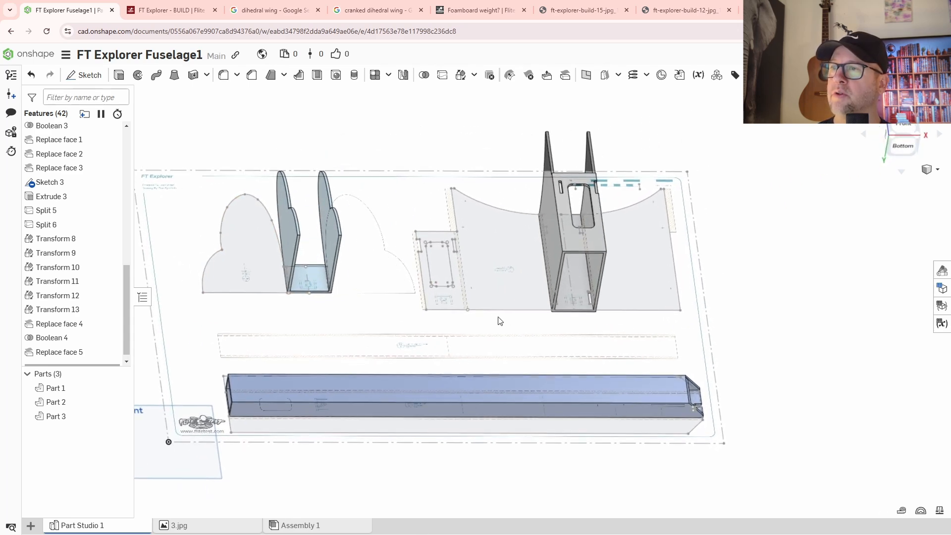
Step: Consult the FT Explorer build article's photos of how the Tail Boom fits into the fuselage core
key("ctrl+Tab")
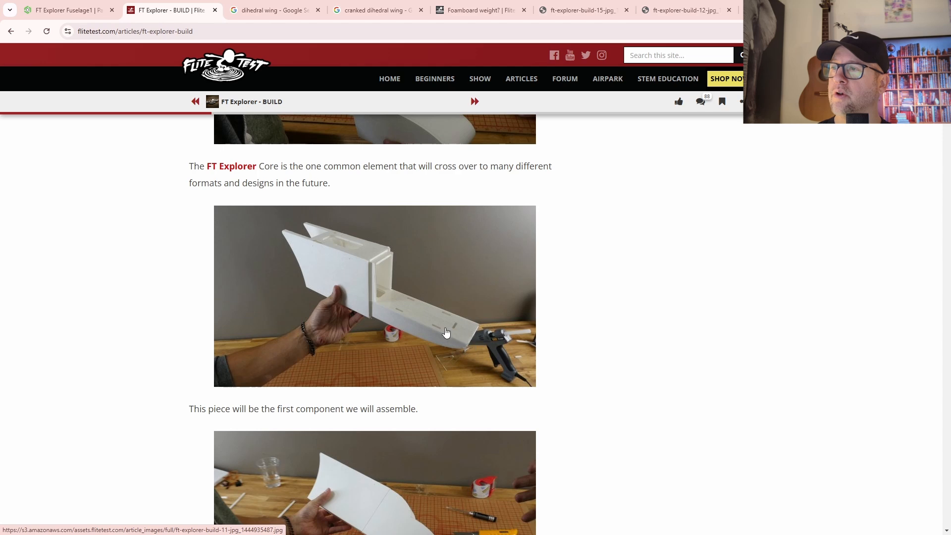
scroll(446, 333, "down", 4)
scroll(478, 377, "up", 4)
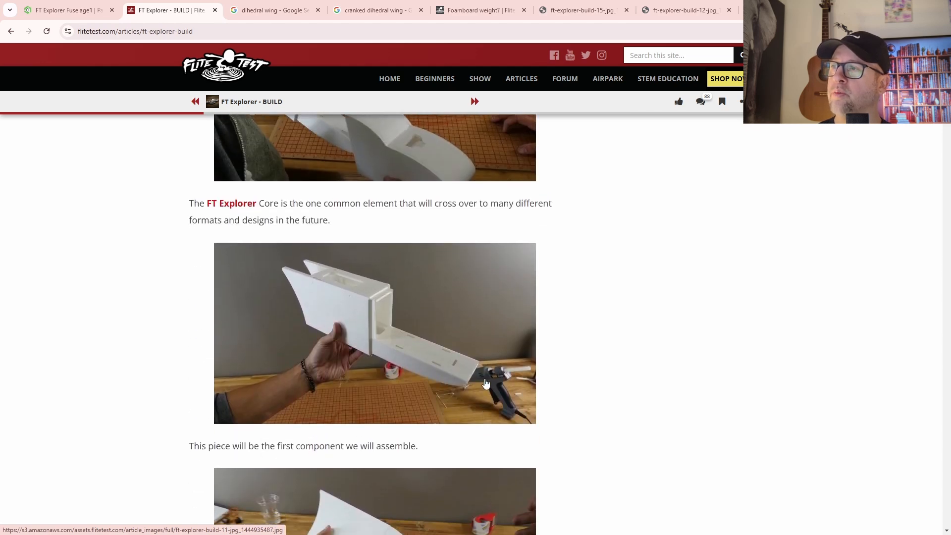
scroll(446, 362, "down", 2)
scroll(386, 349, "up", 3)
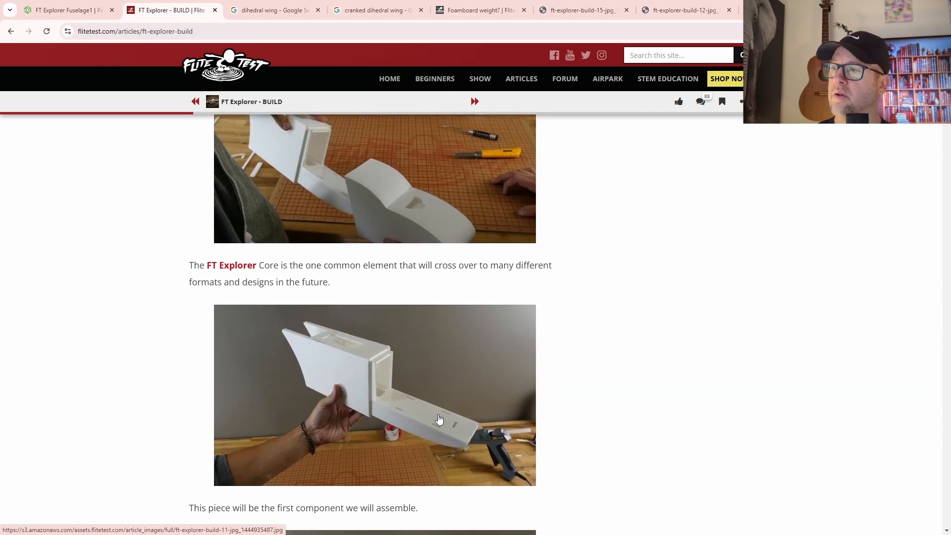
scroll(382, 220, "up", 2)
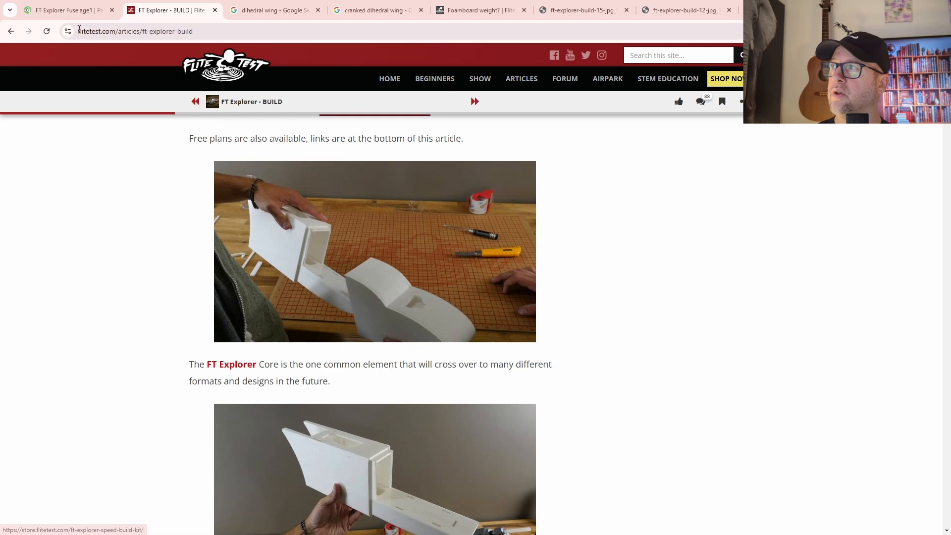
left_click(79, 11)
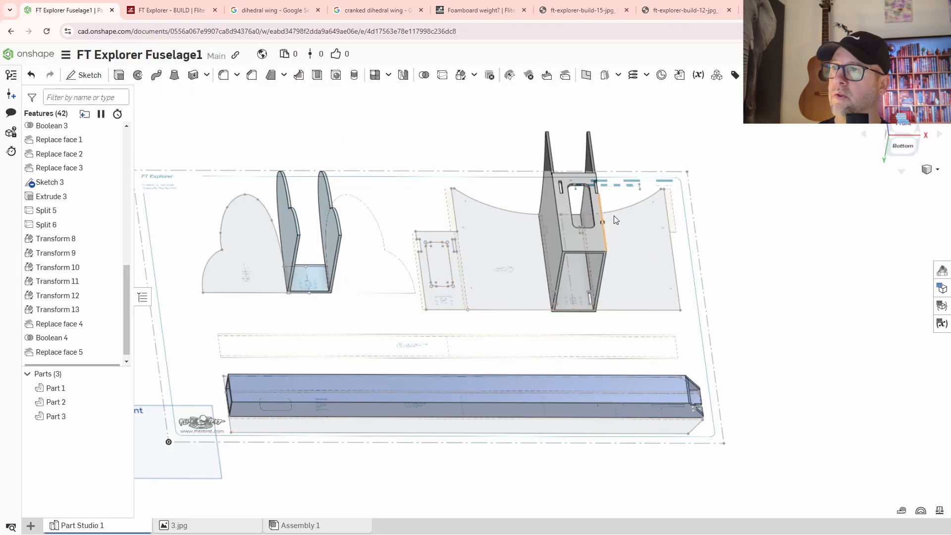
Step: Measure the distance between the inner faces of the fuselage box's two side walls
right_click_drag(682, 271, 640, 270)
scroll(573, 265, "up", 4)
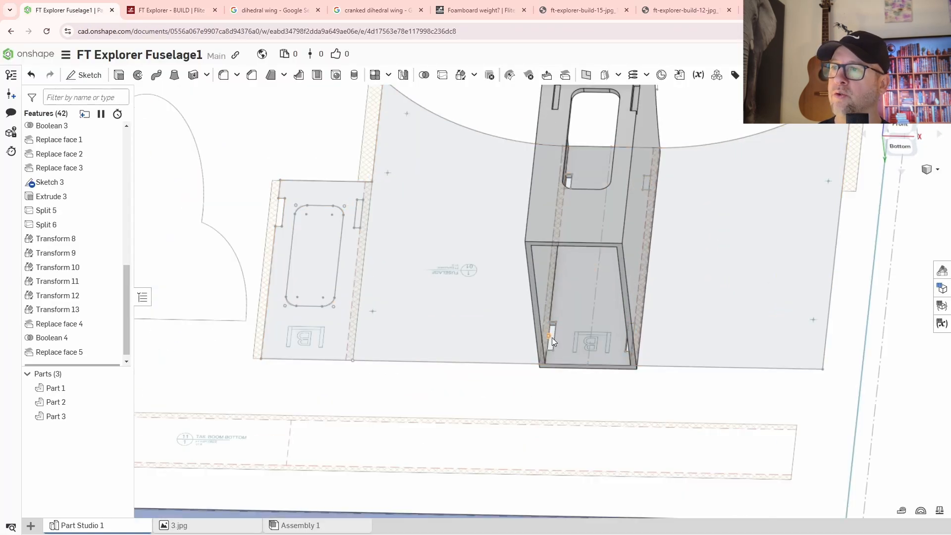
right_click_drag(553, 337, 681, 305)
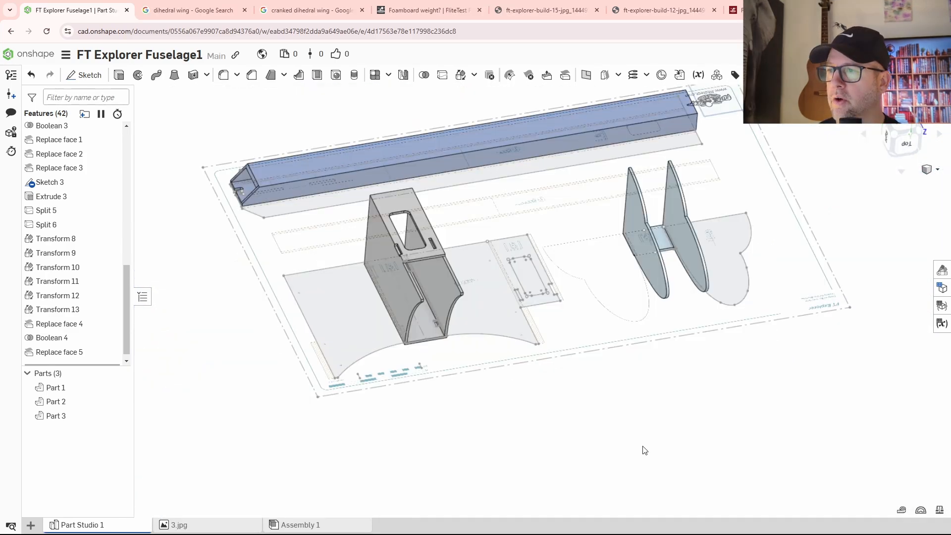
right_click_drag(656, 440, 666, 408)
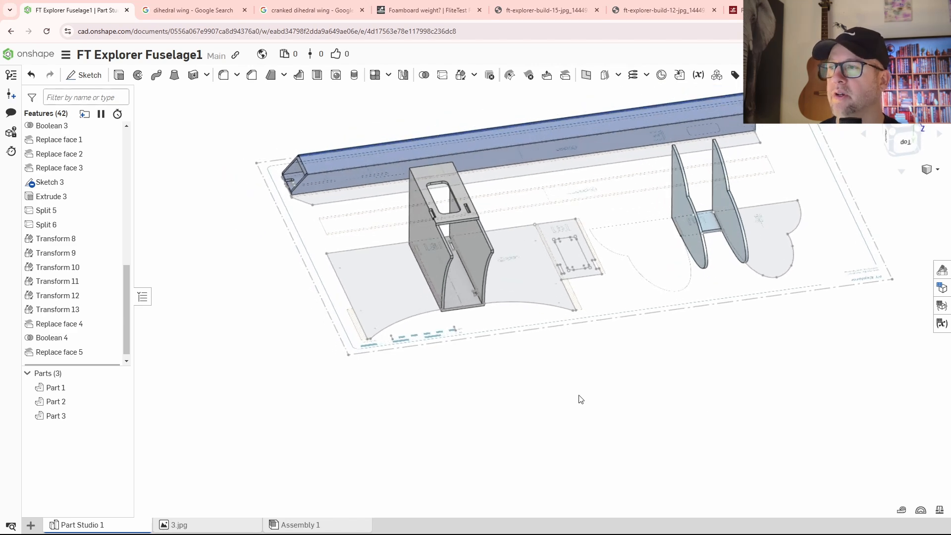
left_click(902, 510)
scroll(436, 289, "up", 3)
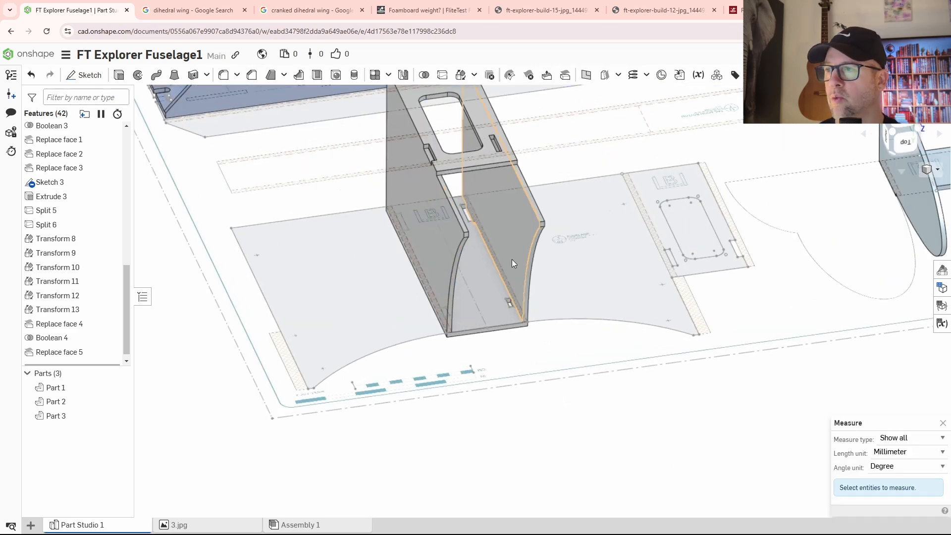
left_click(509, 300)
right_click_drag(509, 301, 536, 373)
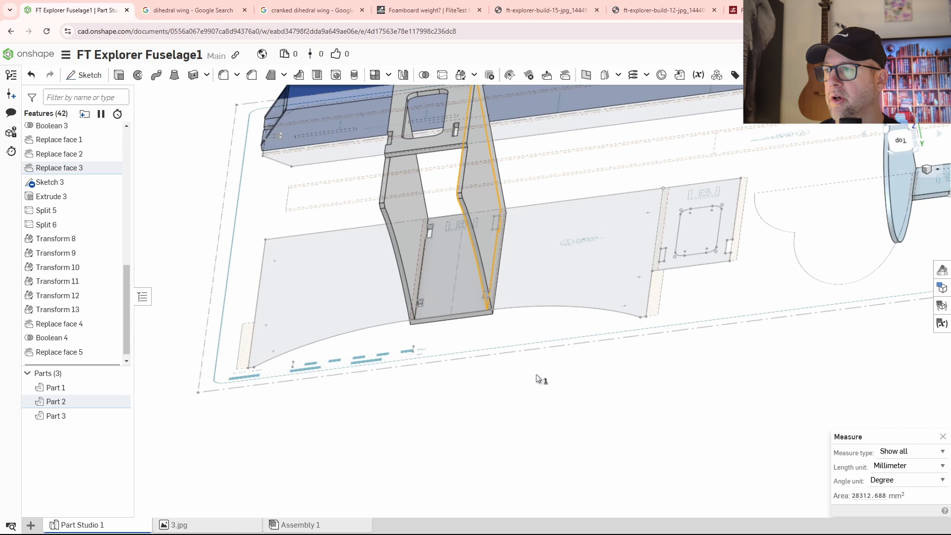
left_click(415, 256)
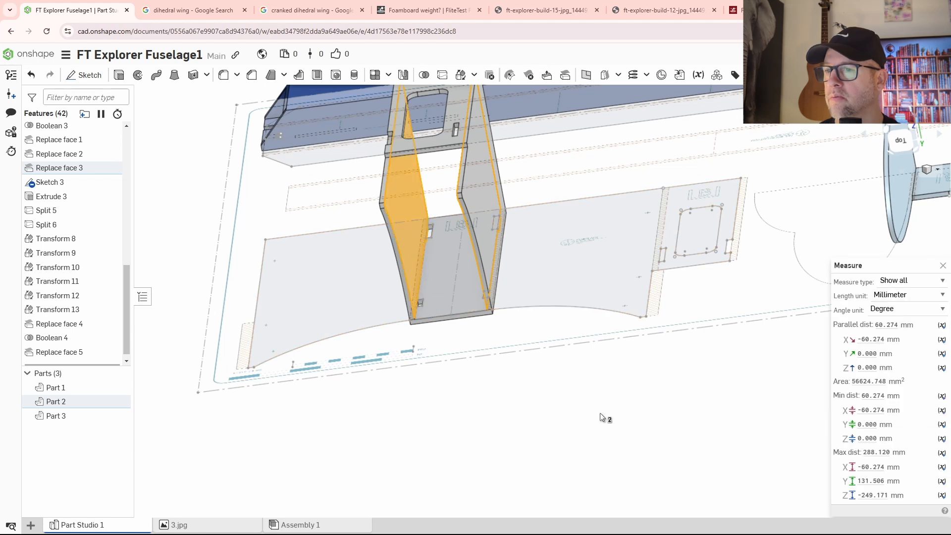
right_click(870, 340)
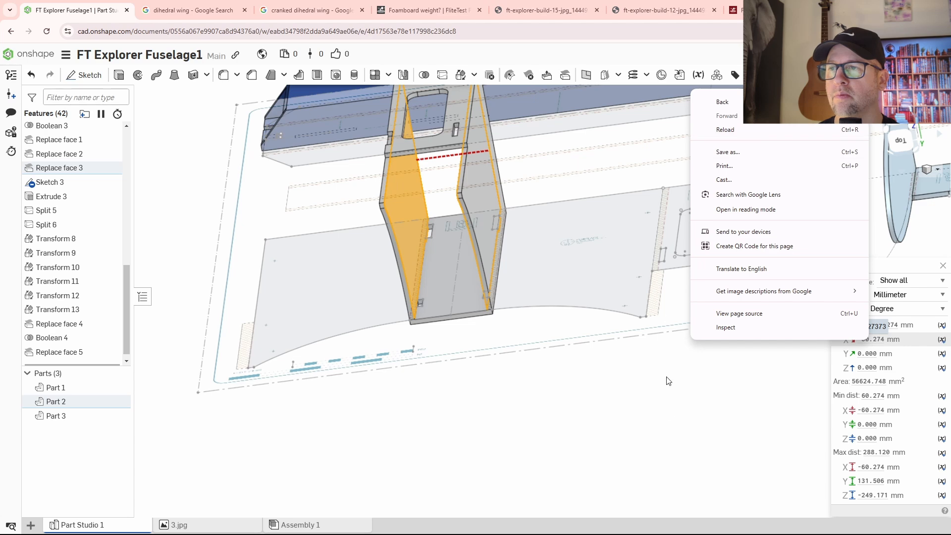
left_click(671, 414)
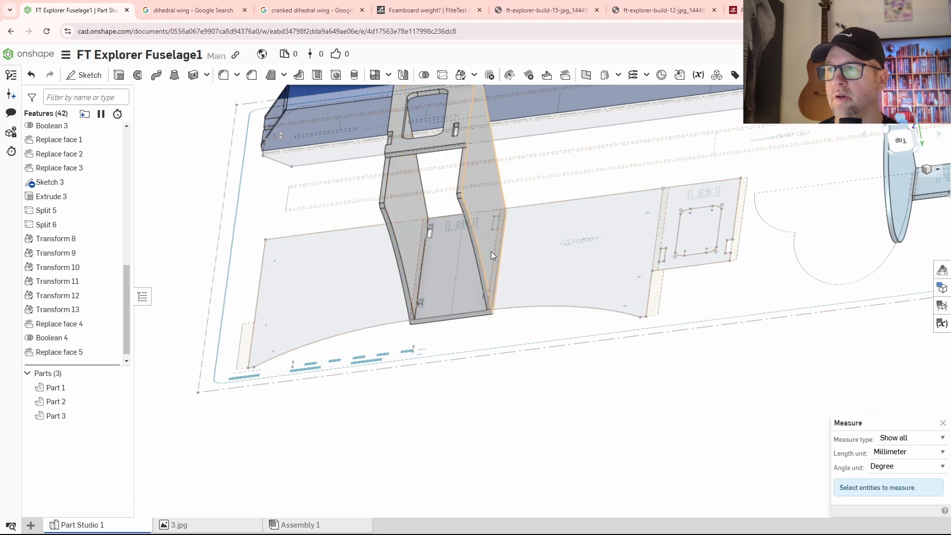
Step: Measure the fuselage box's inner side-wall distance again and copy the parallel distance value
right_click_drag(525, 407, 475, 292)
left_click(531, 225)
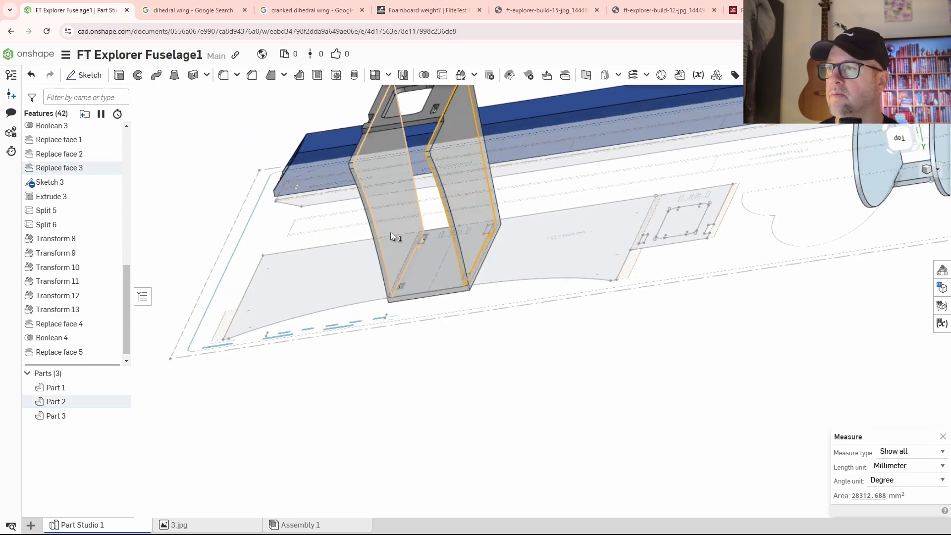
left_click(391, 231)
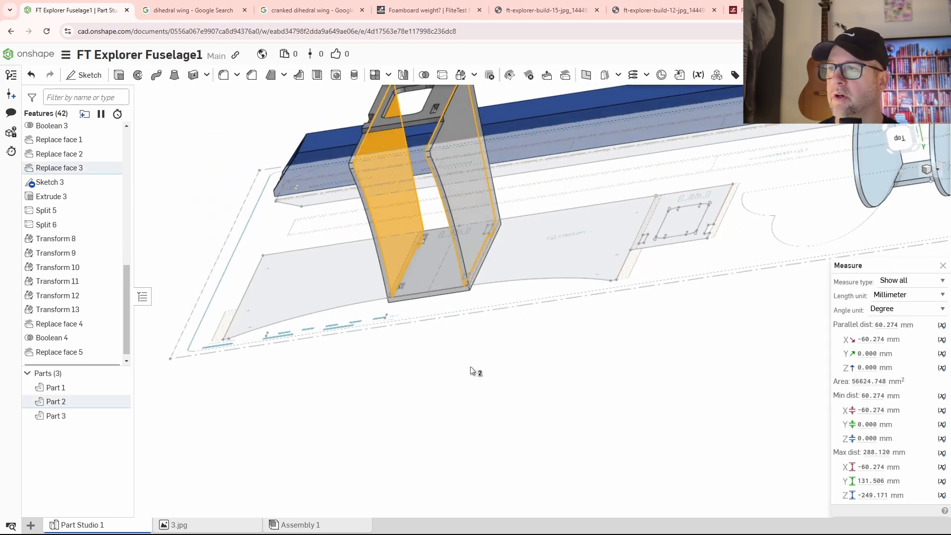
right_click(869, 339)
key("Escape")
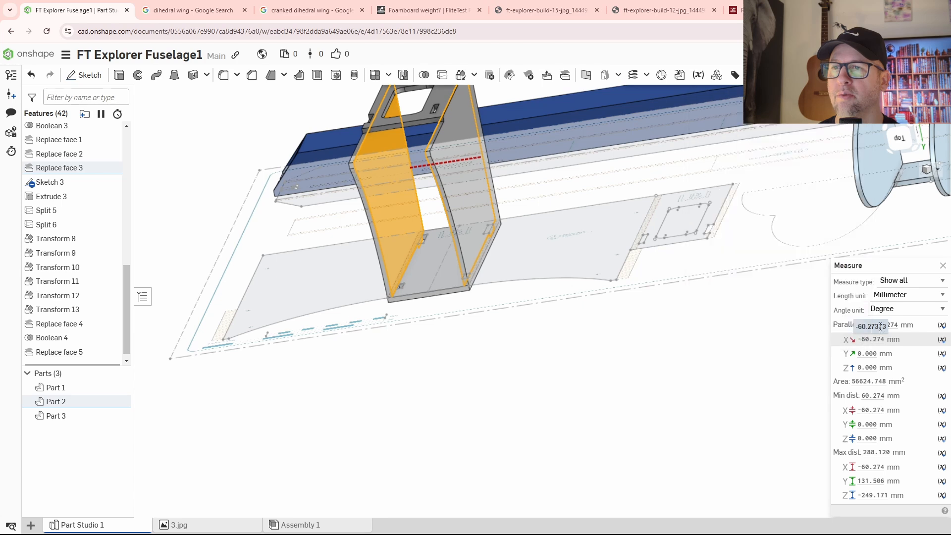
double_click(890, 325)
right_click(866, 333)
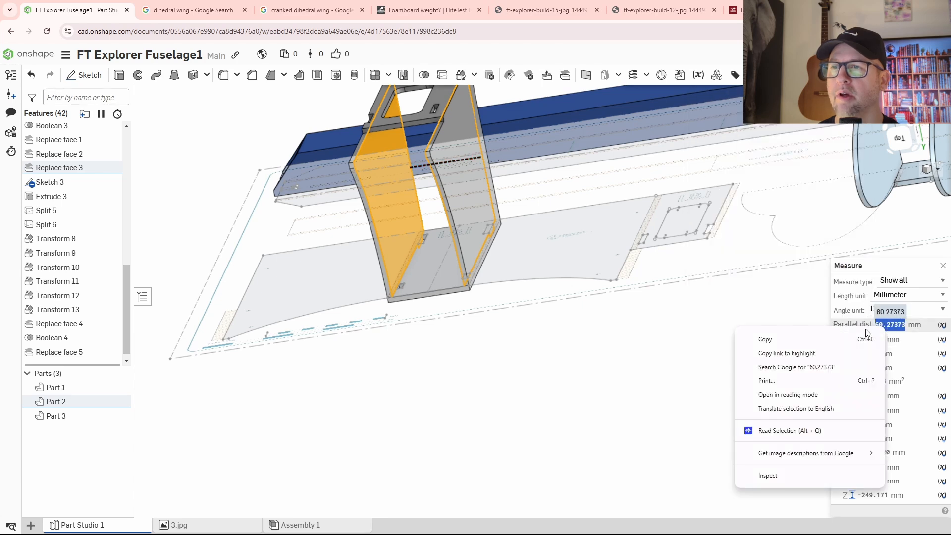
left_click(783, 340)
left_click(773, 375)
Step: Measure the parallel distance between the two long outer side faces of the Tail Boom box
scroll(638, 395, "up", 2)
scroll(638, 394, "down", 3)
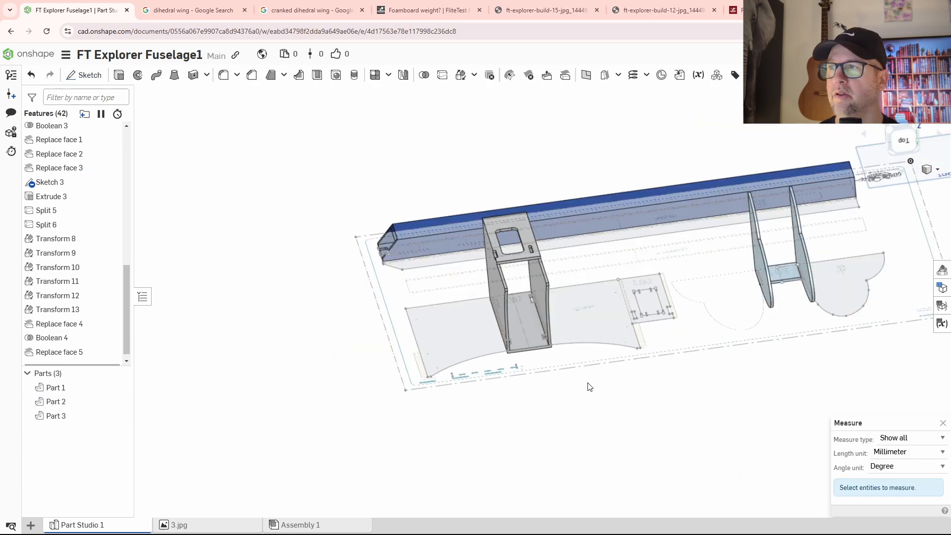
right_click_drag(588, 385, 411, 295)
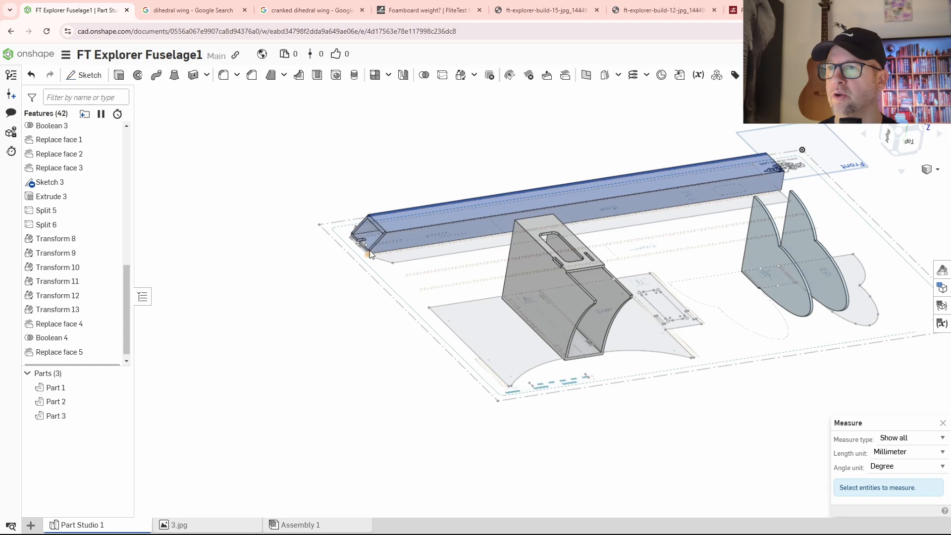
scroll(370, 251, "up", 5)
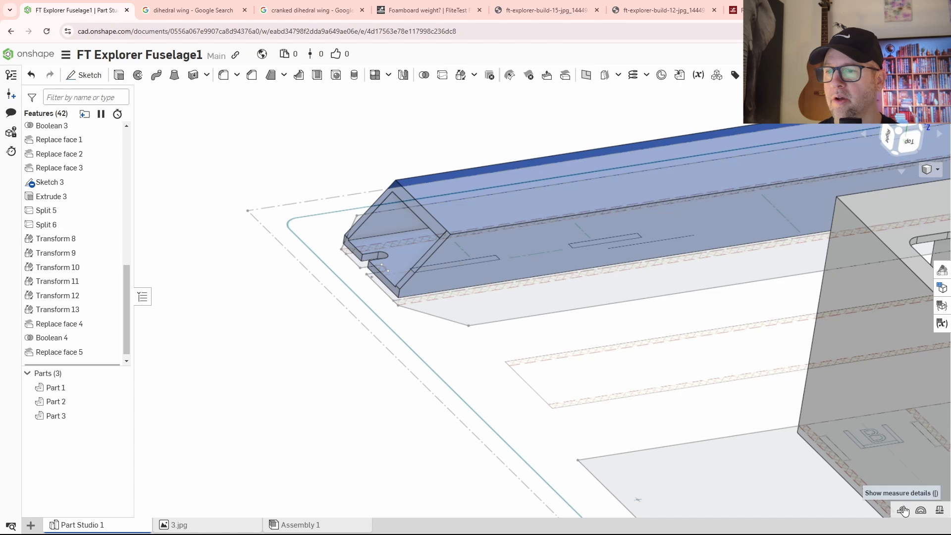
left_click(499, 266)
right_click_drag(499, 266, 471, 319)
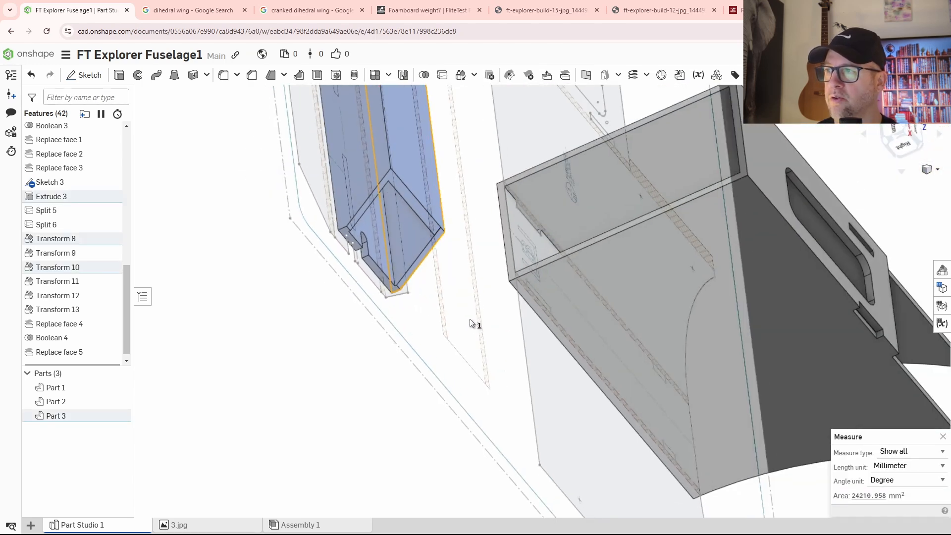
left_click(355, 179)
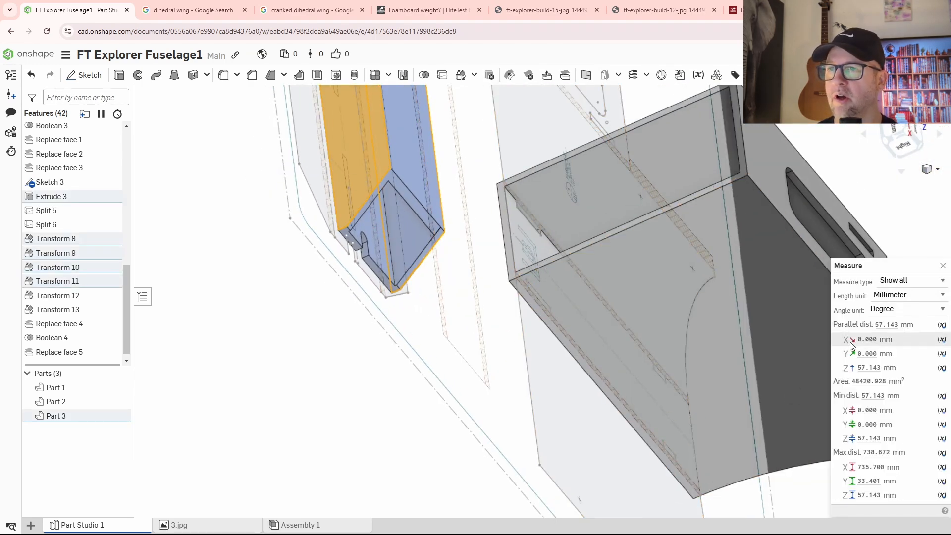
Step: Examine the Tail Boom, the fuselage box and the rounded nose part from several sides after closing the measurement
scroll(583, 411, "up", 5)
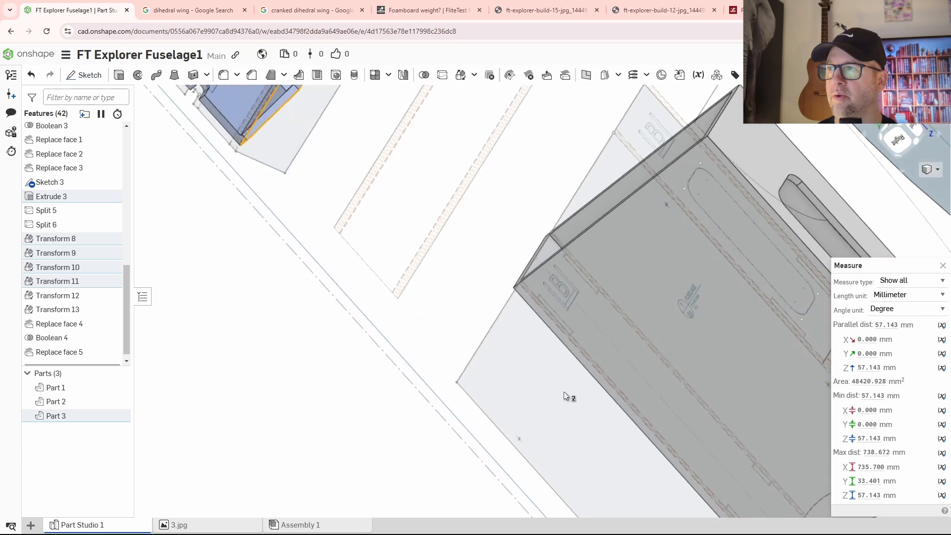
mouse_move(530, 373)
right_mouse_down()
mouse_move(524, 355)
mouse_move(526, 396)
mouse_move(510, 379)
mouse_move(528, 388)
right_mouse_up()
scroll(525, 355, "down", 3)
middle_click_drag(667, 405, 590, 392)
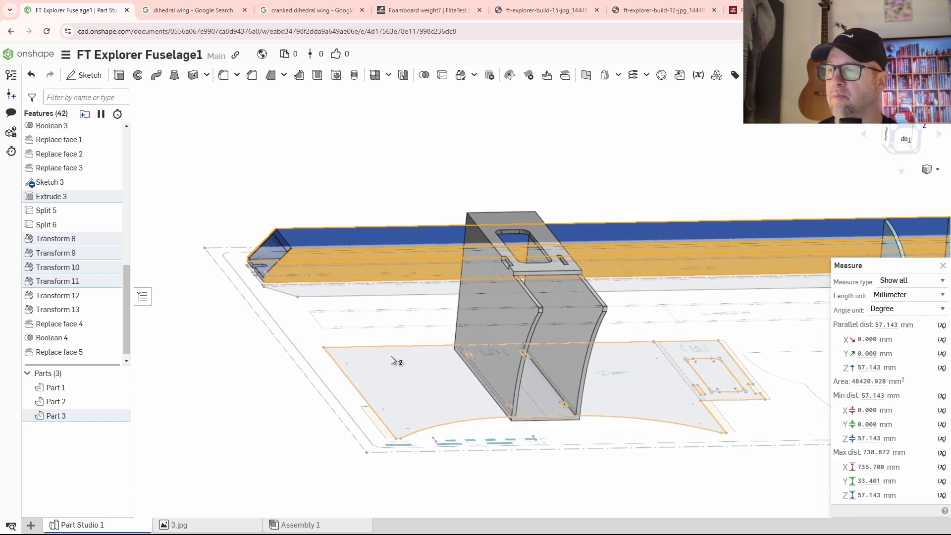
mouse_move(391, 356)
right_mouse_down()
mouse_move(370, 338)
mouse_move(402, 347)
mouse_move(369, 329)
mouse_move(396, 350)
right_mouse_up()
left_click(371, 469)
mouse_move(573, 471)
right_mouse_down()
mouse_move(596, 471)
mouse_move(568, 440)
mouse_move(424, 418)
right_mouse_up()
key("Escape")
right_click_drag(641, 448, 496, 258)
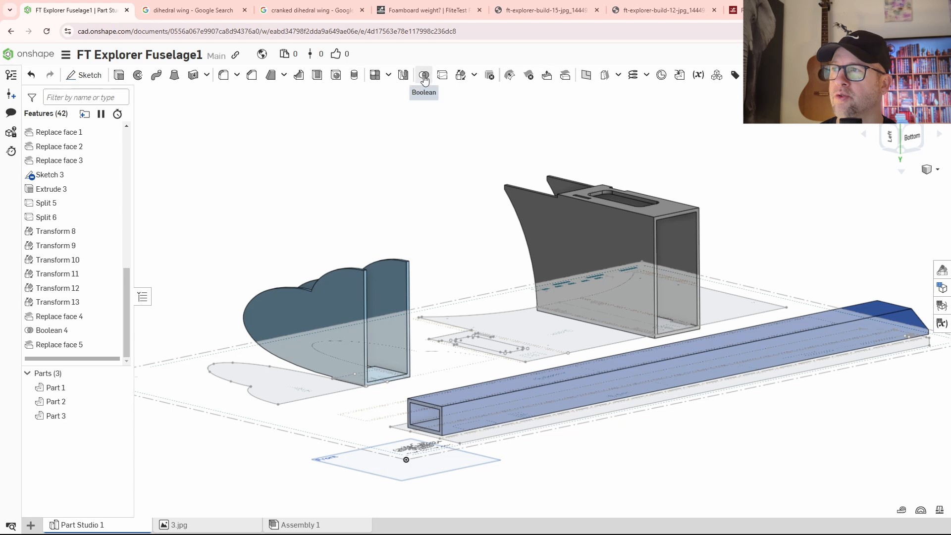
Step: Rotate the rounded nose part 180 degrees about the vertical edge of its straight open end with a Transform
left_click(460, 75)
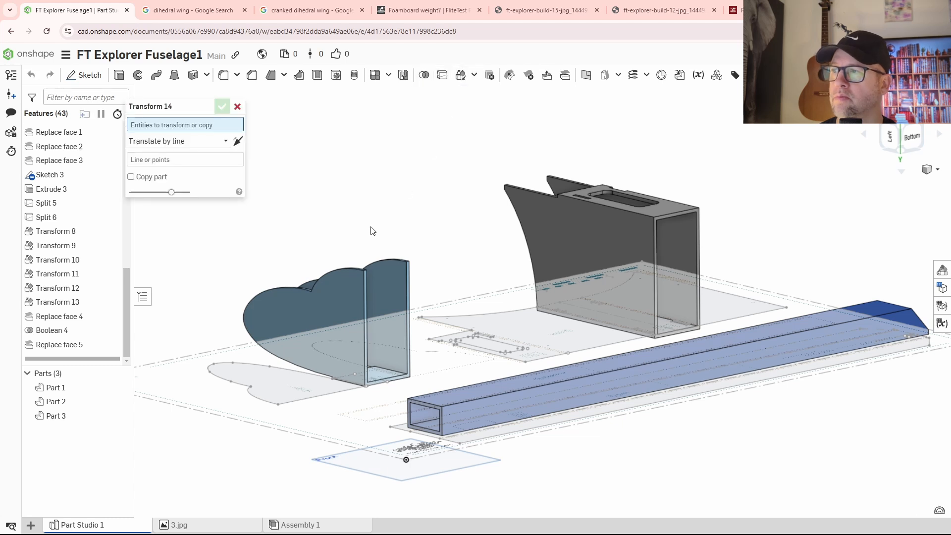
left_click(350, 288)
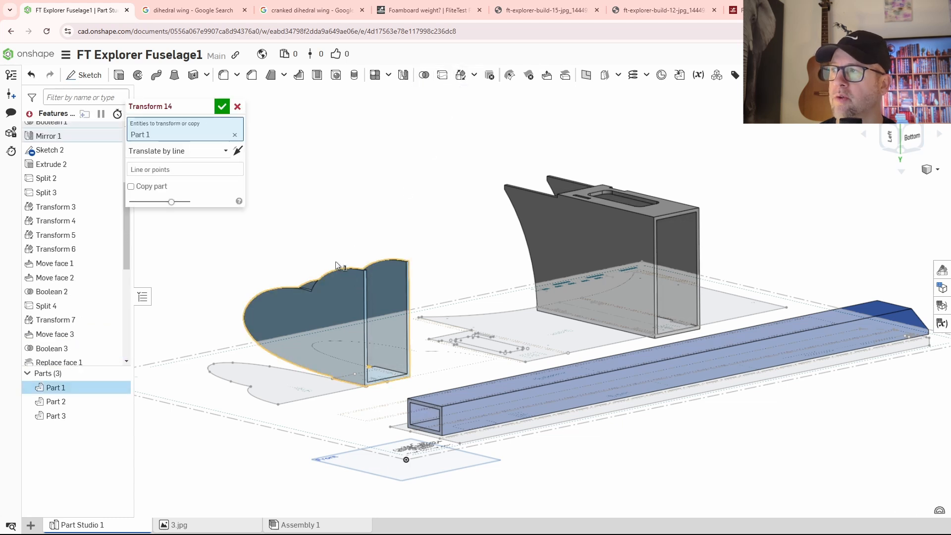
left_click(164, 152)
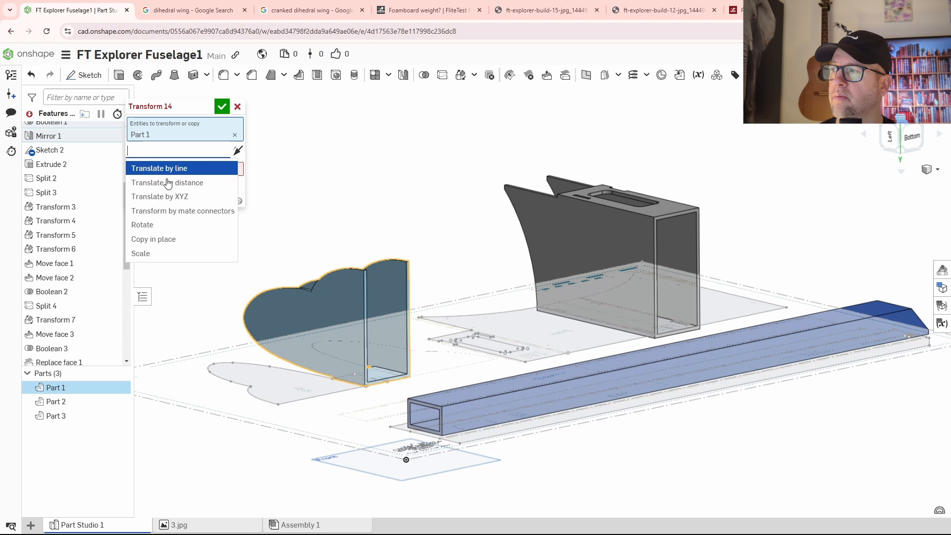
left_click(161, 225)
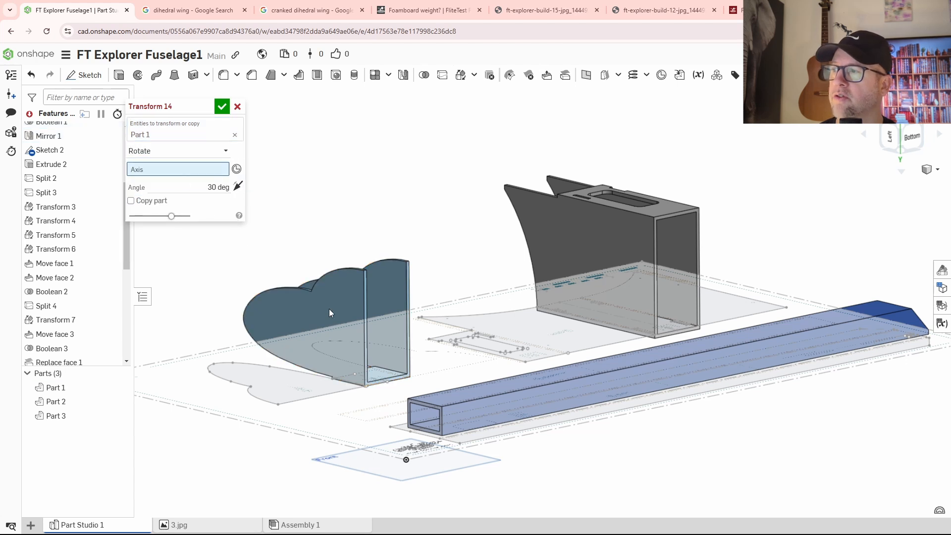
left_click(410, 298)
left_click(185, 196)
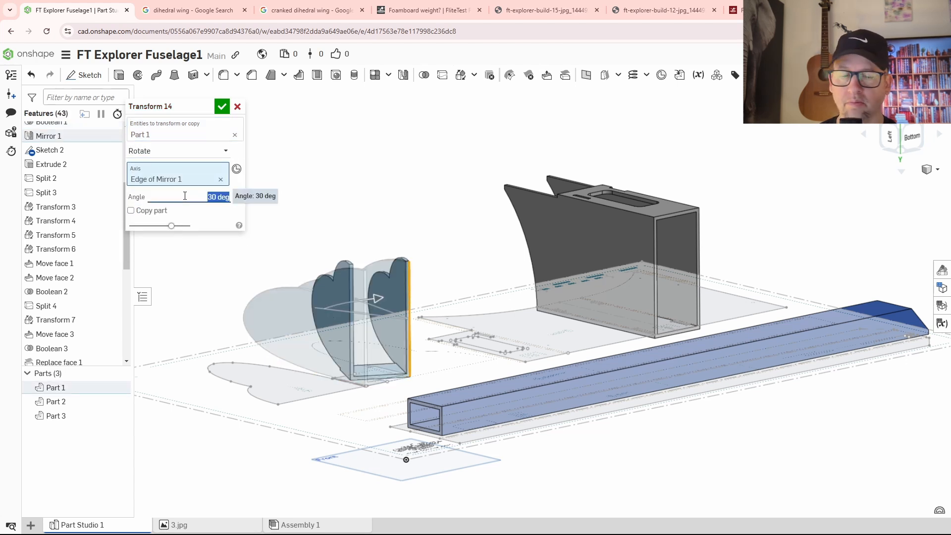
type("90")
key("Return")
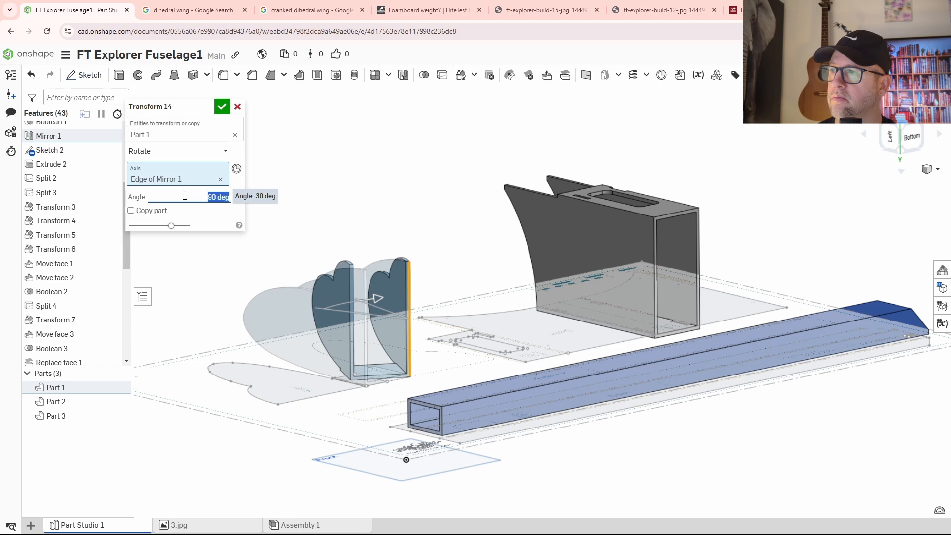
type("180")
key("Return")
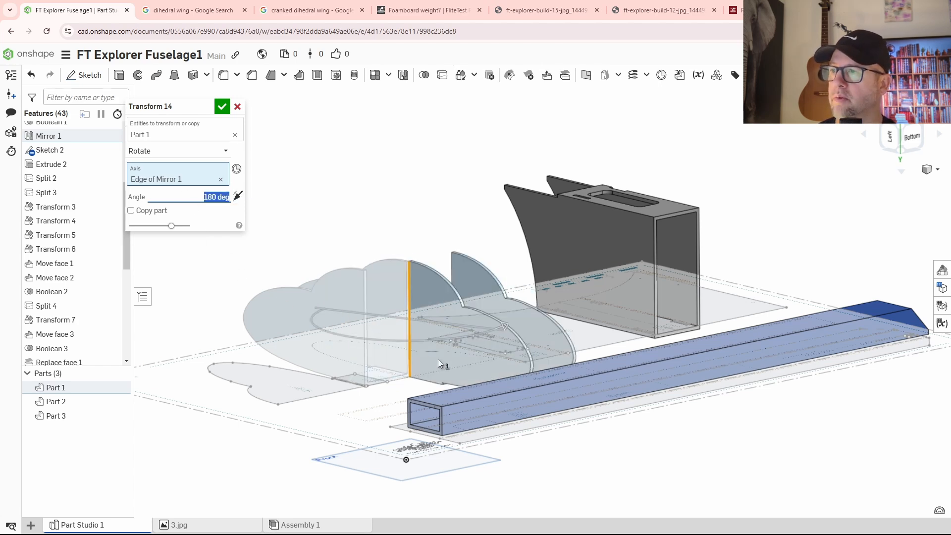
right_click_drag(438, 359, 477, 357)
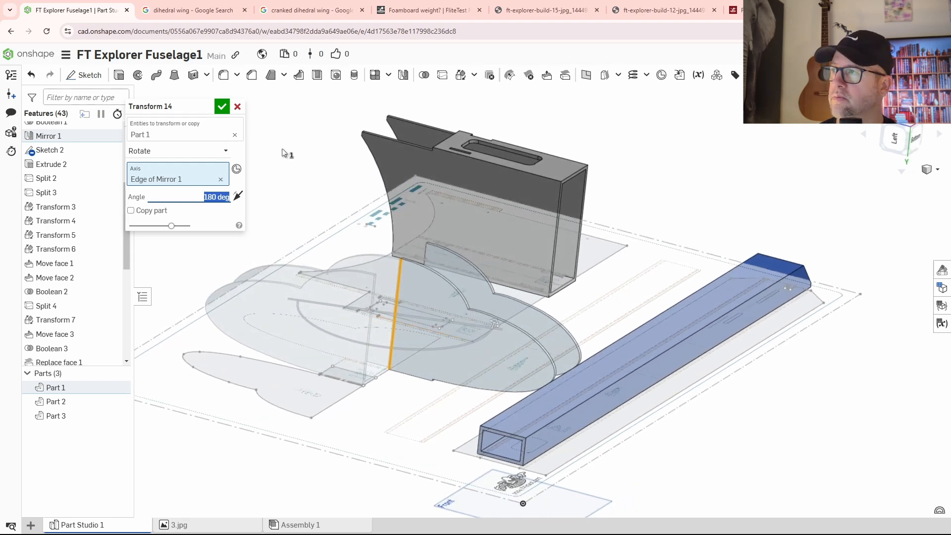
scroll(412, 264, "up", 4)
scroll(437, 313, "down", 3)
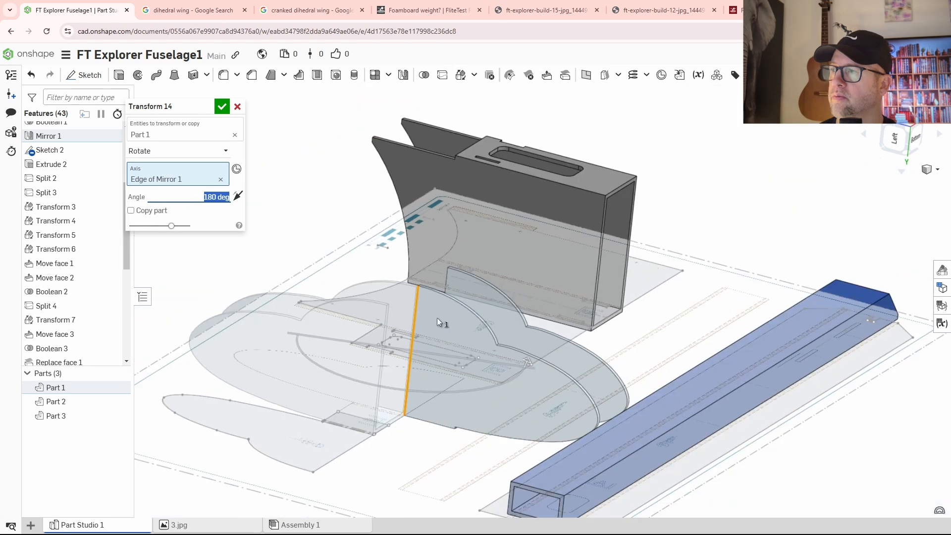
left_click(222, 106)
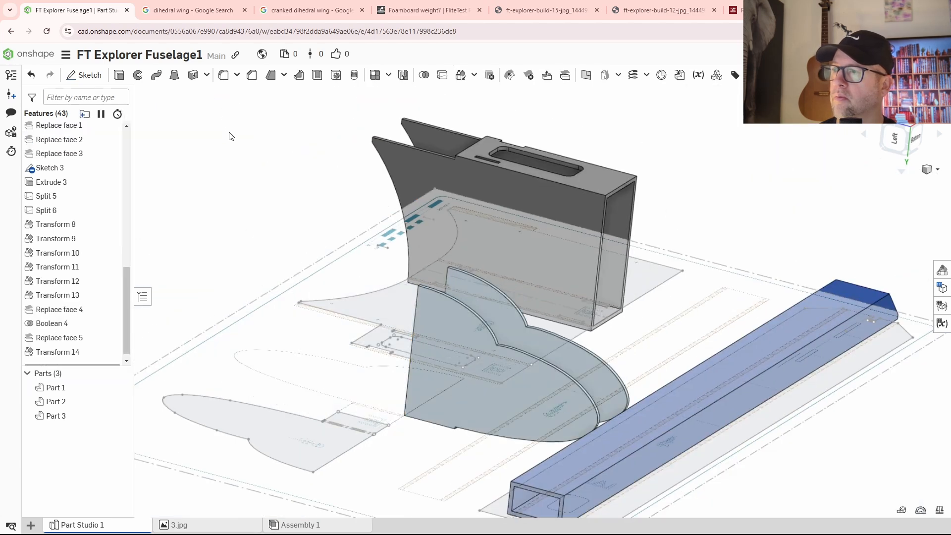
Step: Transform the nose part by mate connectors, from its upper outer rear corner to the matching corner of the fuselage box's open end
scroll(476, 332, "up", 3)
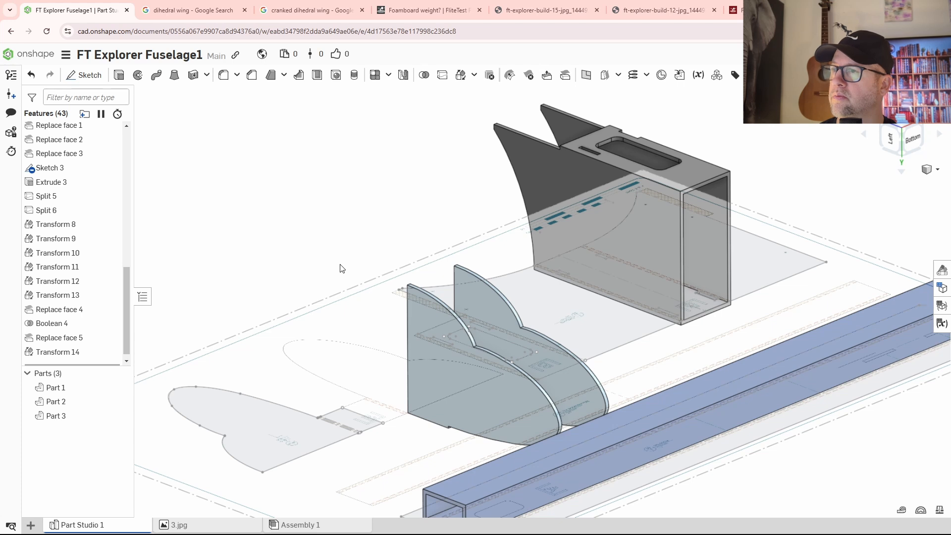
left_click(461, 75)
left_click(424, 313)
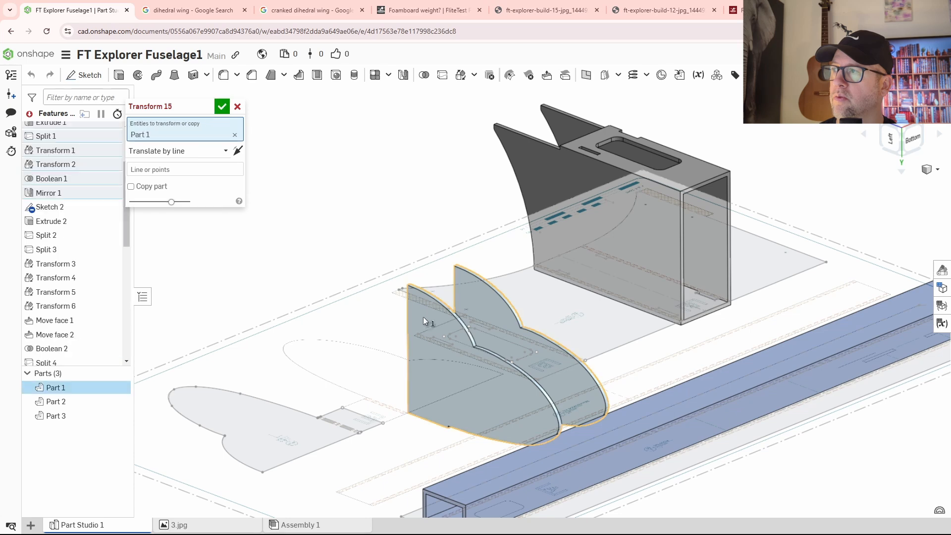
left_click(176, 151)
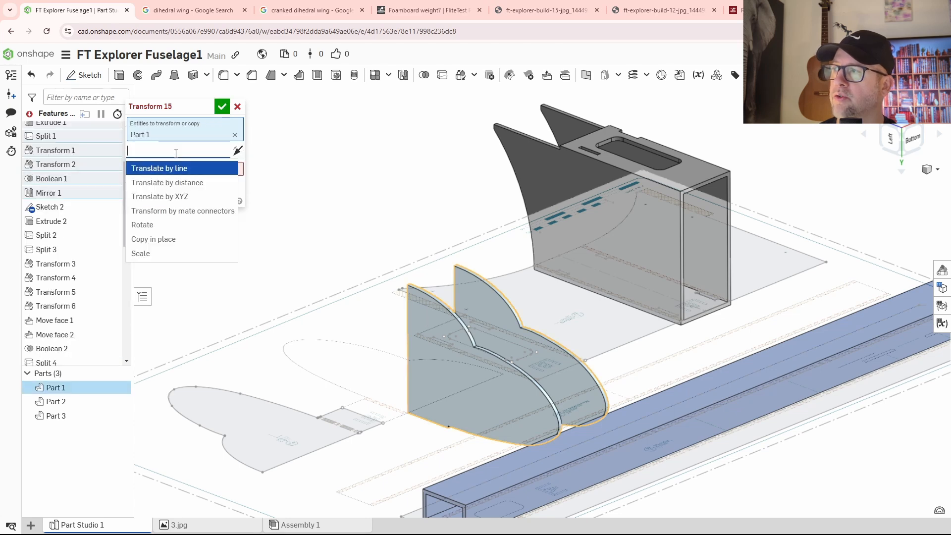
left_click(176, 211)
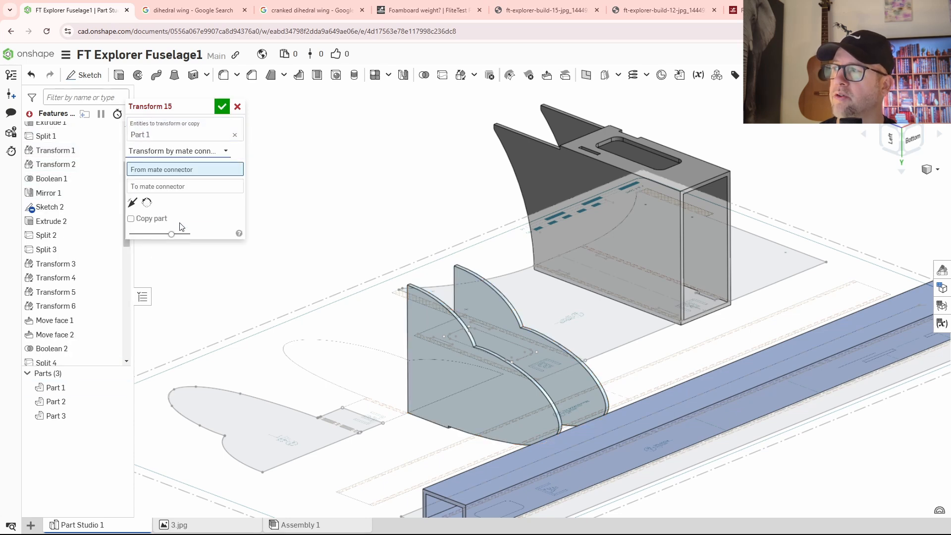
scroll(436, 337, "up", 10)
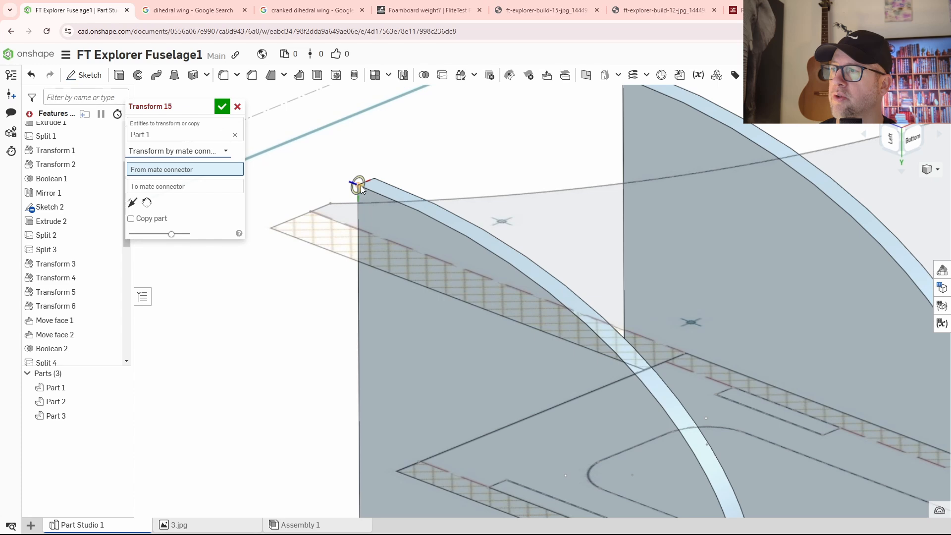
left_click(358, 187)
scroll(380, 207, "down", 6)
scroll(736, 125, "up", 5)
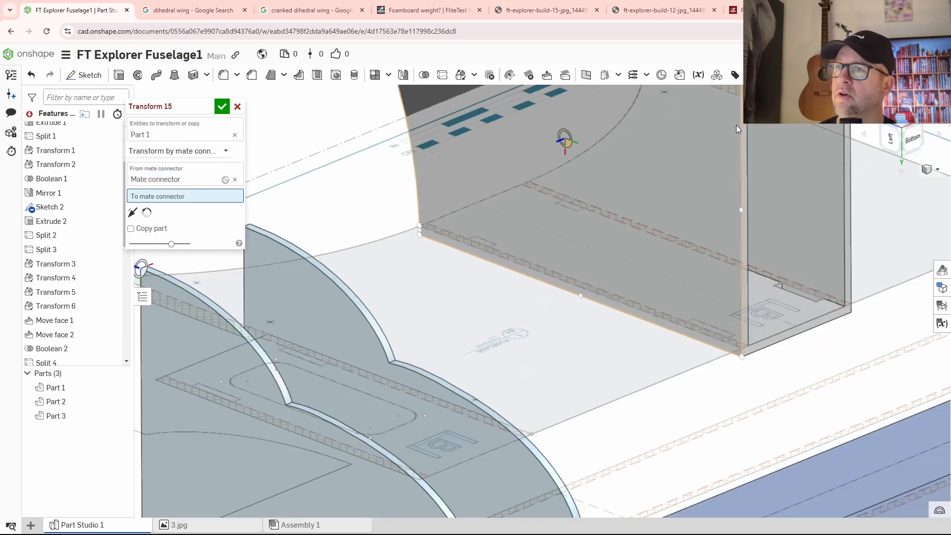
scroll(740, 126, "down", 5)
scroll(577, 213, "up", 8)
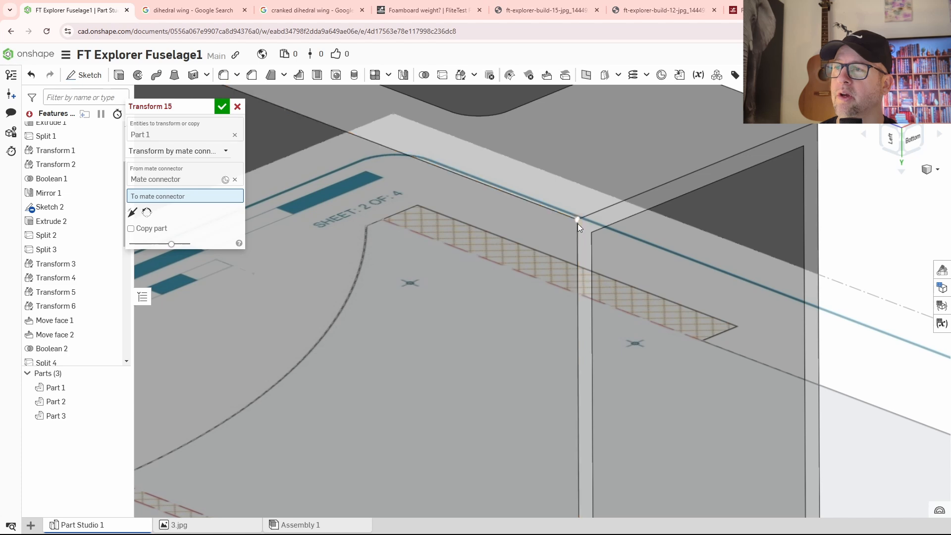
left_click(578, 224)
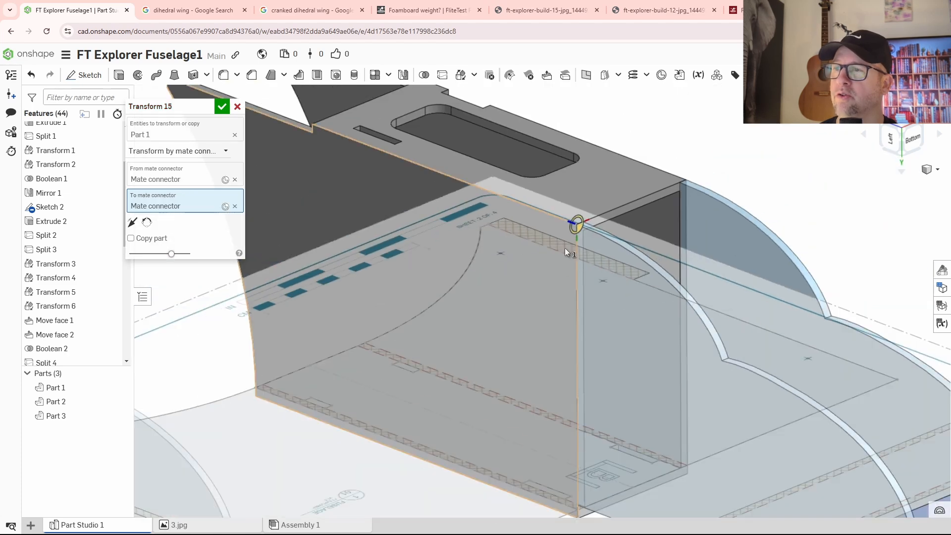
left_click(221, 106)
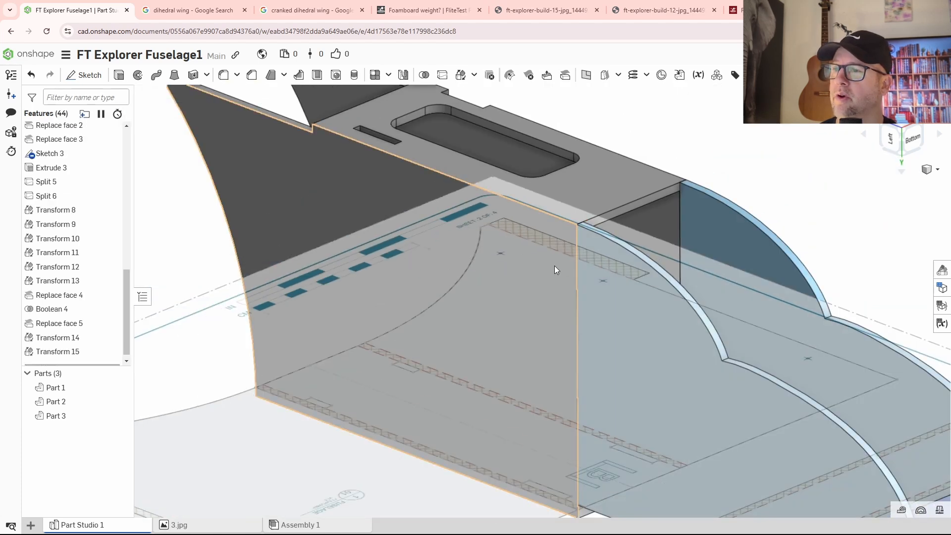
Step: Examine the joint between the nose part and the fuselage box from several sides, including their lower edges
scroll(579, 282, "down", 3)
right_click_drag(604, 297, 580, 282)
scroll(624, 233, "up", 3)
right_click_drag(691, 304, 609, 409)
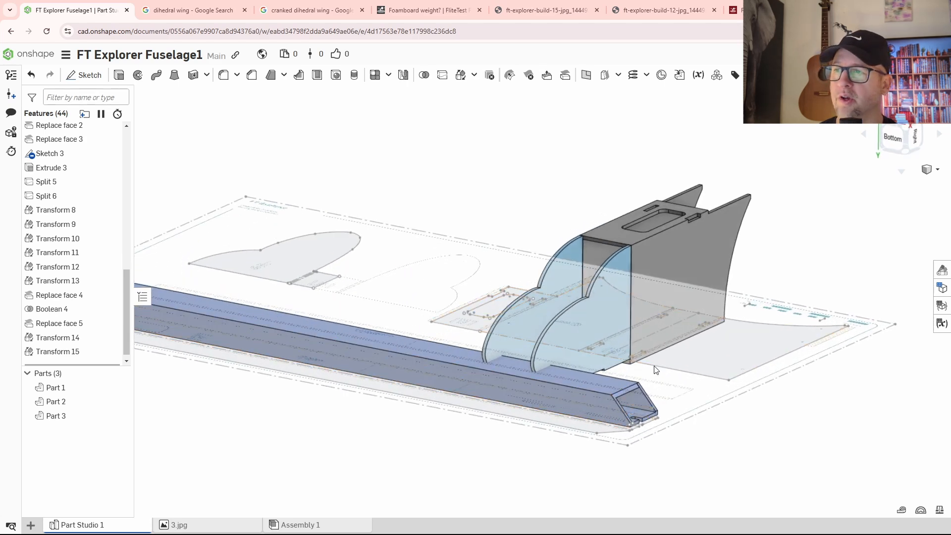
right_click_drag(651, 365, 649, 341)
scroll(649, 340, "up", 5)
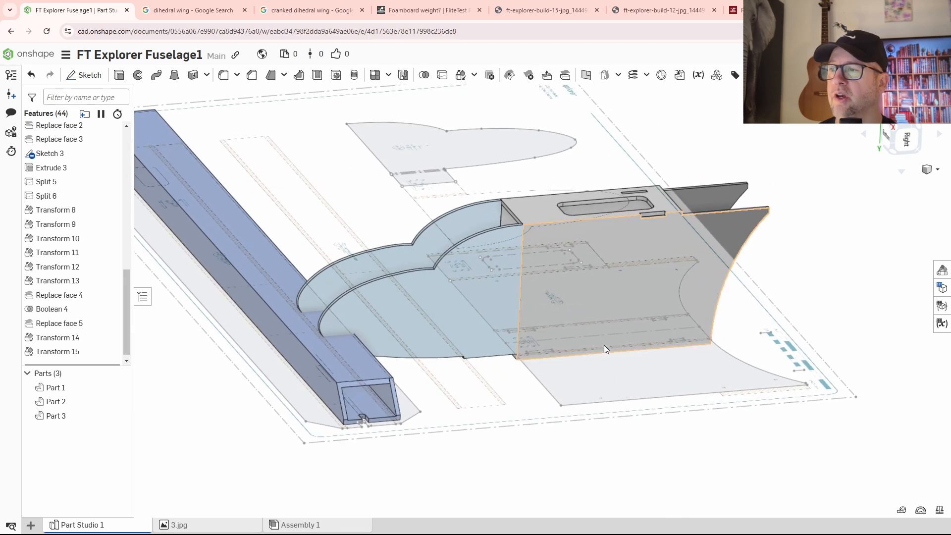
scroll(607, 345, "down", 5)
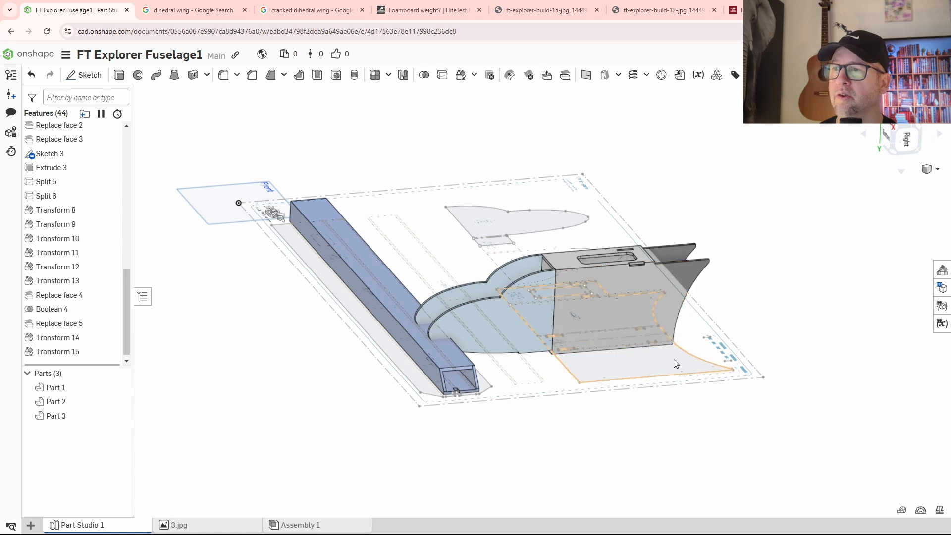
right_click_drag(674, 359, 573, 343)
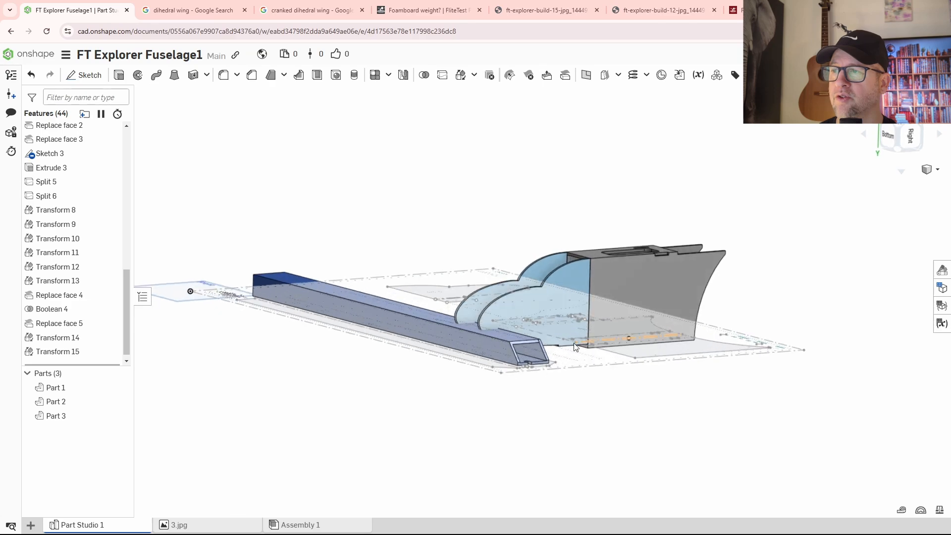
scroll(533, 364, "up", 3)
right_click_drag(531, 374, 649, 255)
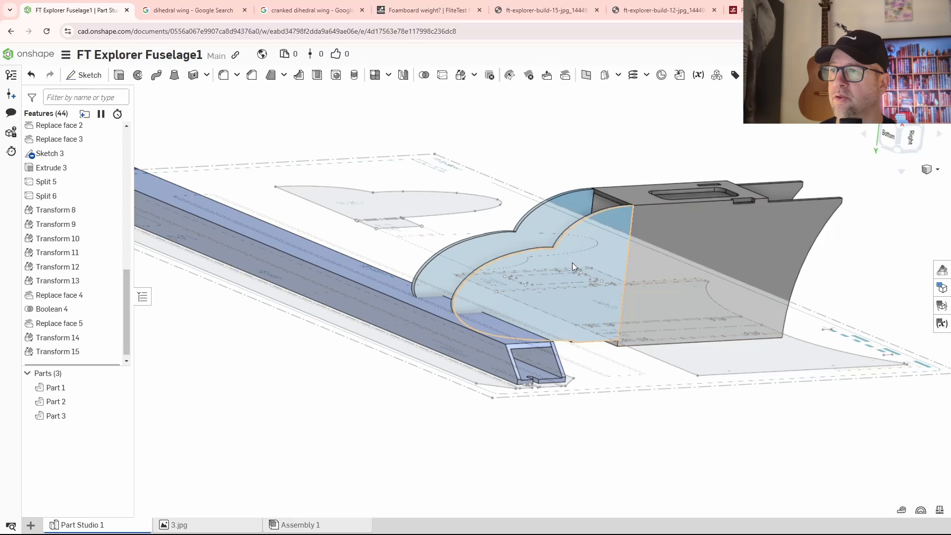
right_click_drag(572, 263, 650, 274)
scroll(569, 243, "up", 5)
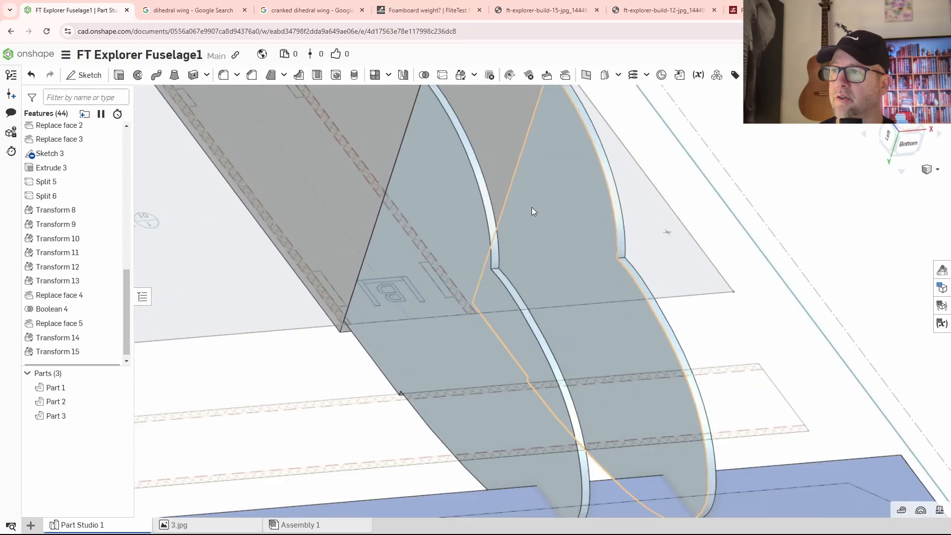
right_click_drag(586, 423, 595, 171)
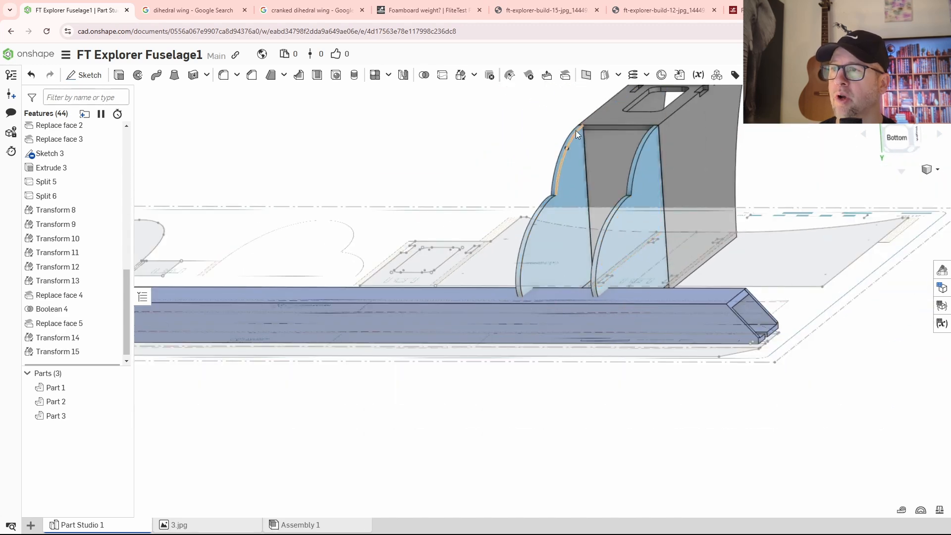
right_click_drag(659, 214, 584, 227)
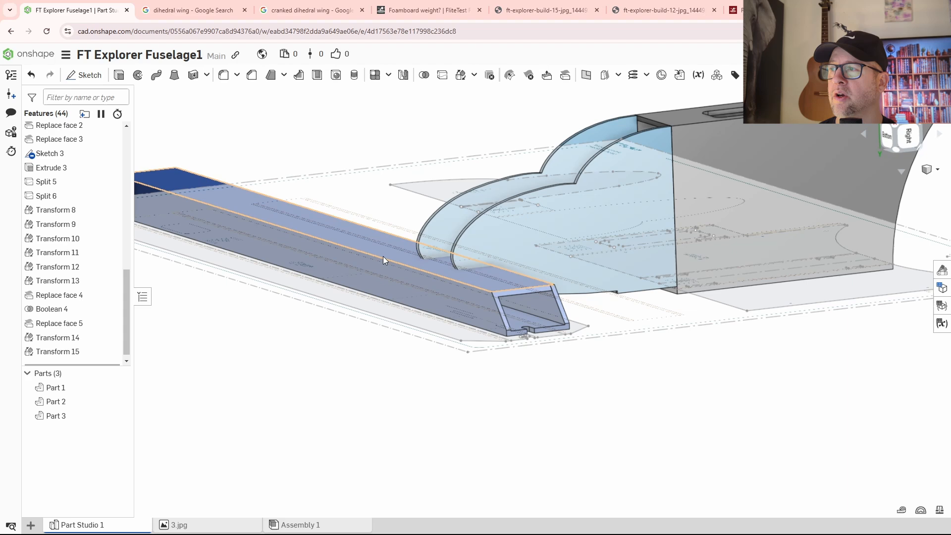
Step: Hide the Tail Boom part
left_click(347, 261)
right_click(346, 260)
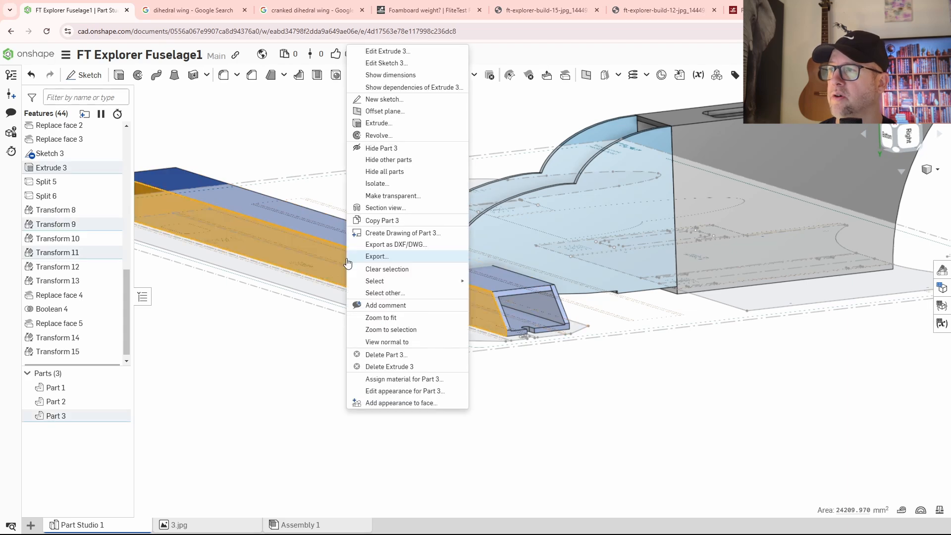
left_click(383, 154)
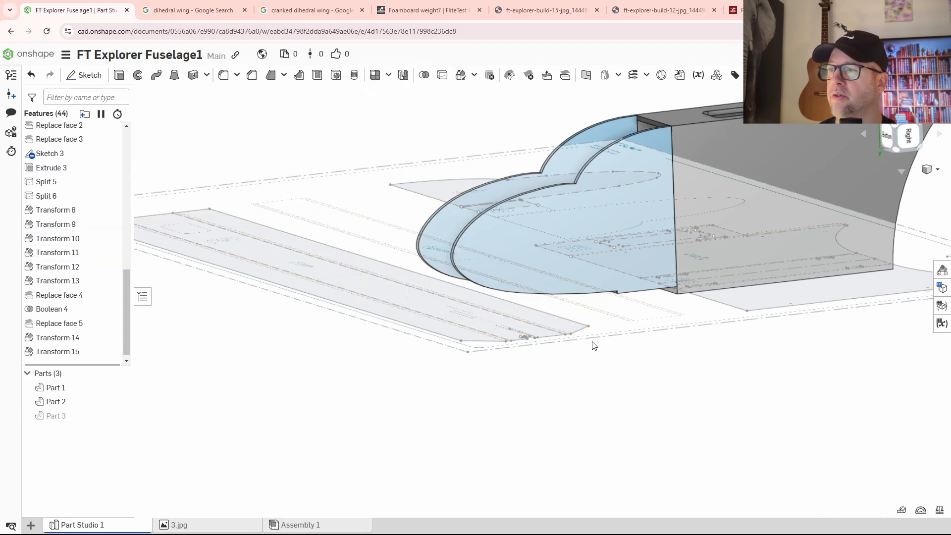
Step: Inspect the nose part's cheeks and floor where they meet the fuselage box's side walls
right_click_drag(594, 345, 643, 297)
scroll(643, 297, "up", 5)
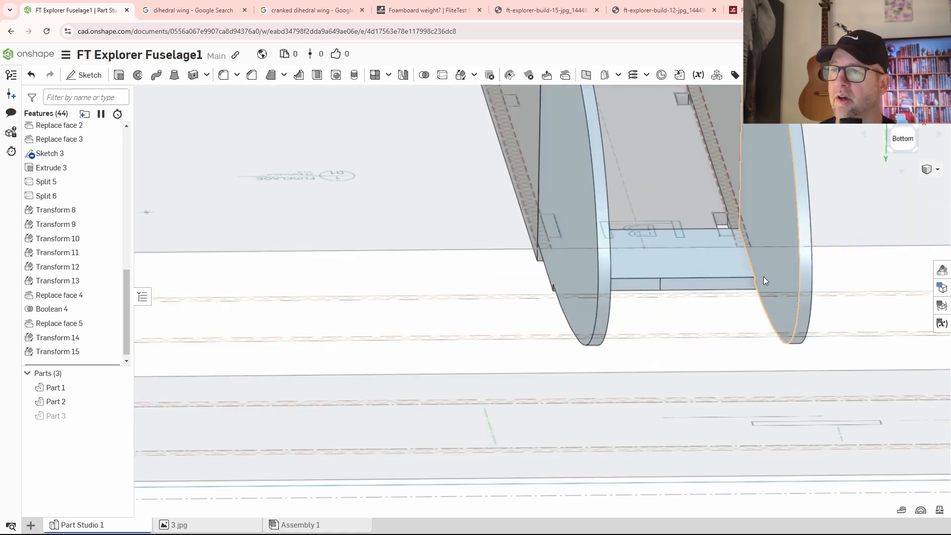
middle_click_drag(735, 316, 592, 378)
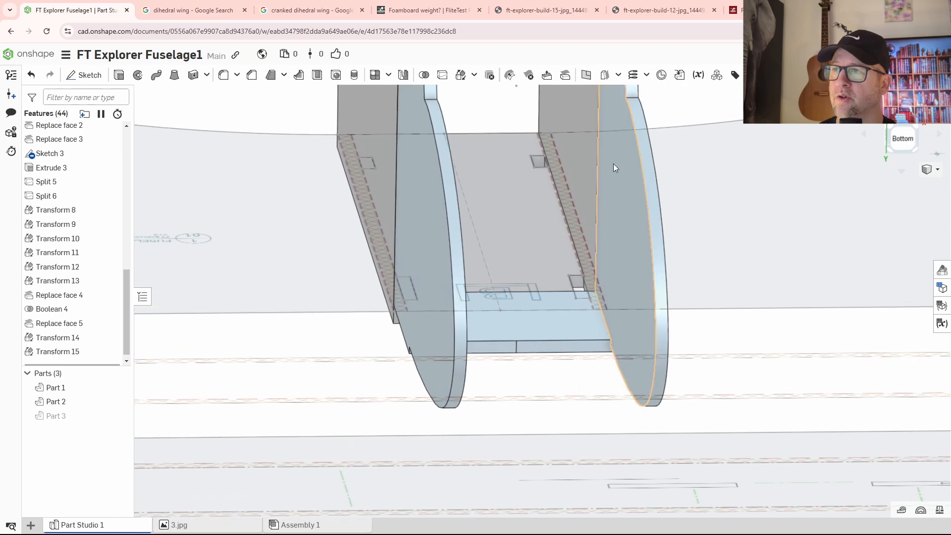
scroll(623, 165, "down", 3)
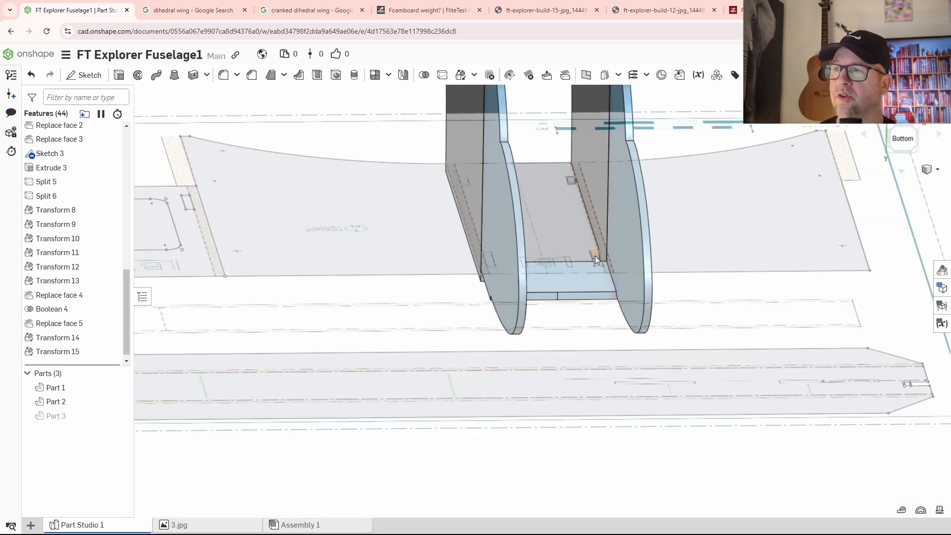
scroll(588, 288, "up", 3)
right_click_drag(580, 291, 580, 284)
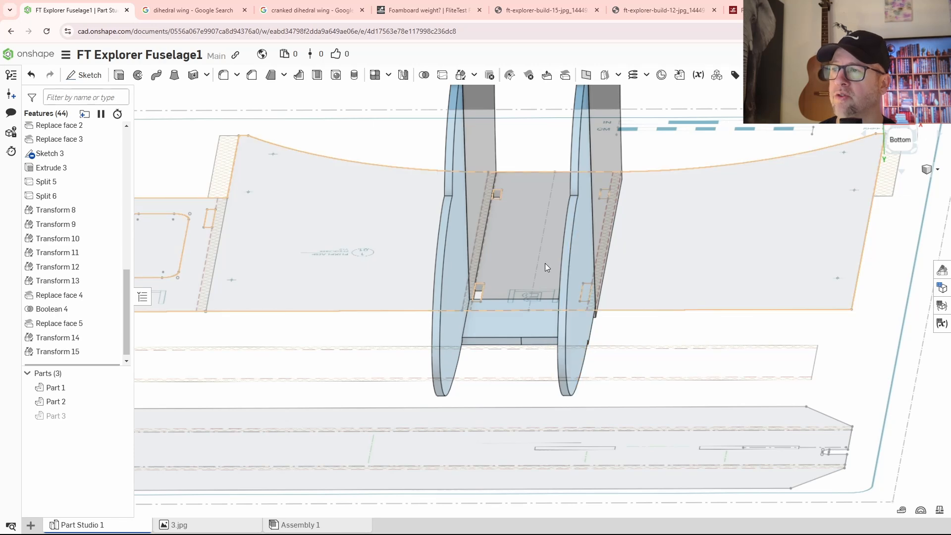
right_click_drag(545, 267, 578, 283)
scroll(675, 301, "down", 2)
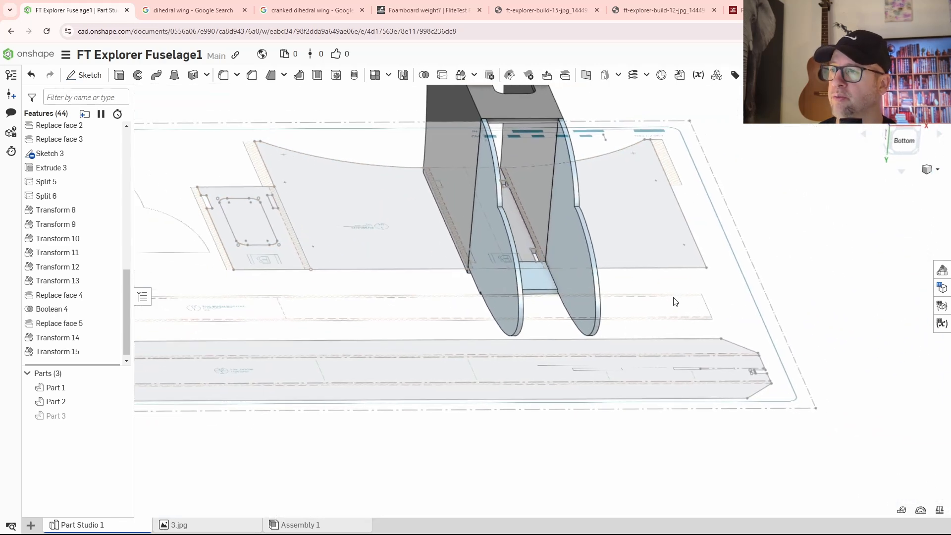
right_click_drag(675, 301, 625, 290)
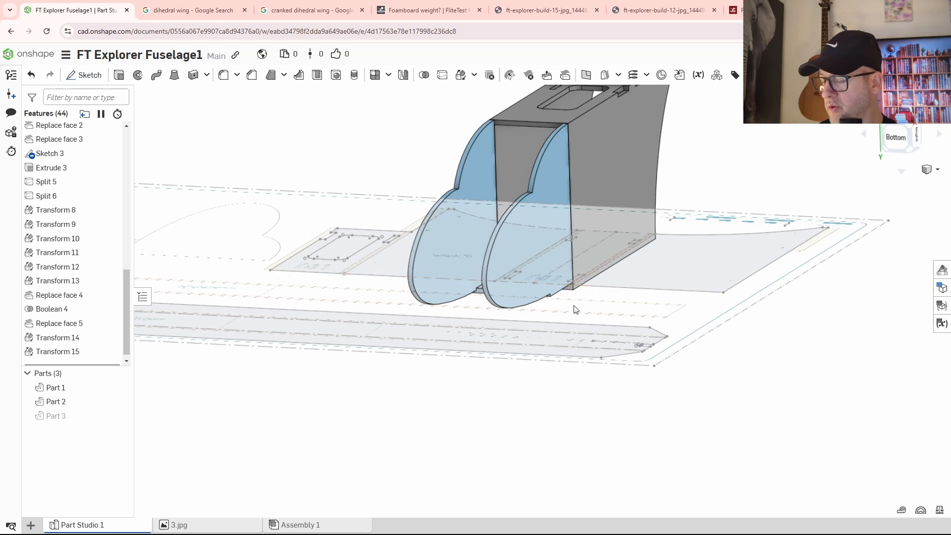
Step: Undo the hiding of the Tail Boom part
scroll(563, 329, "down", 3)
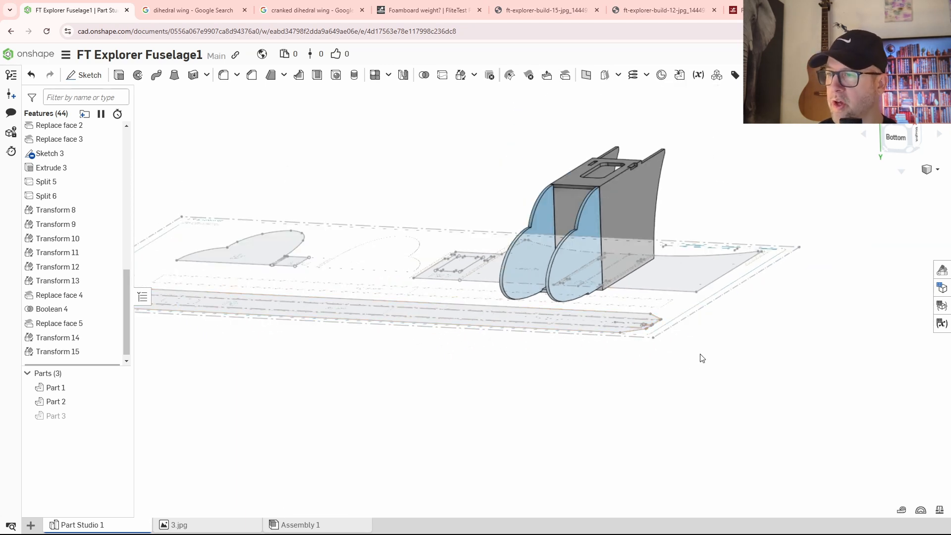
key("ctrl+z")
right_click_drag(646, 397, 666, 421)
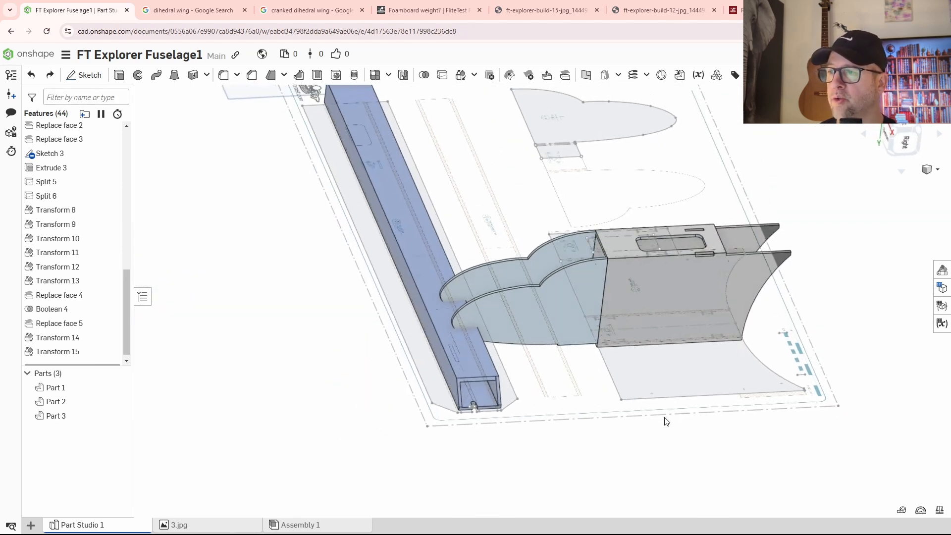
middle_click_drag(668, 411, 628, 440)
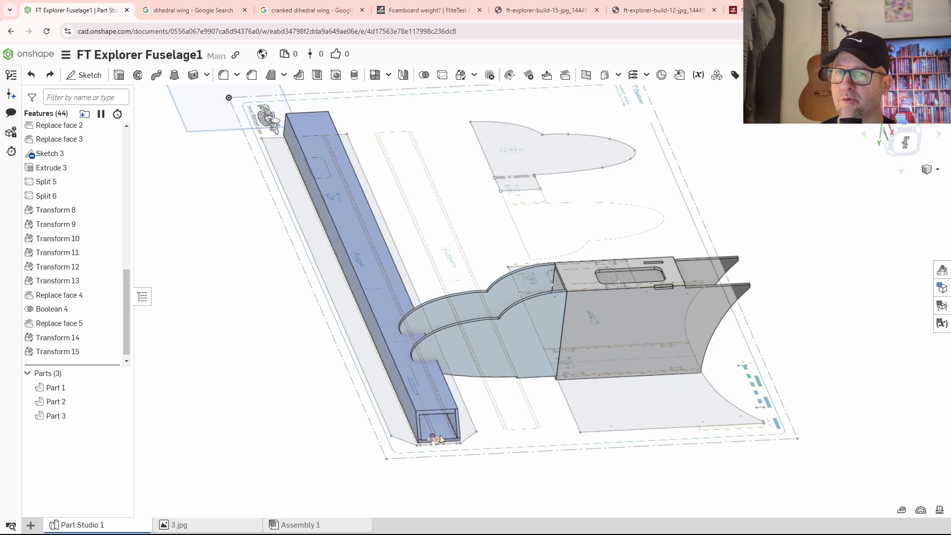
middle_click_drag(549, 460, 482, 445)
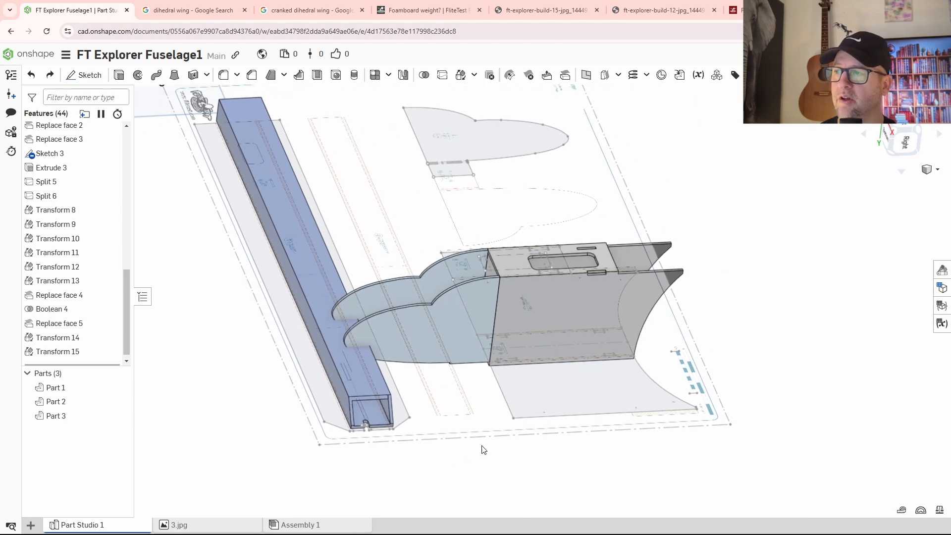
scroll(438, 318, "down", 5)
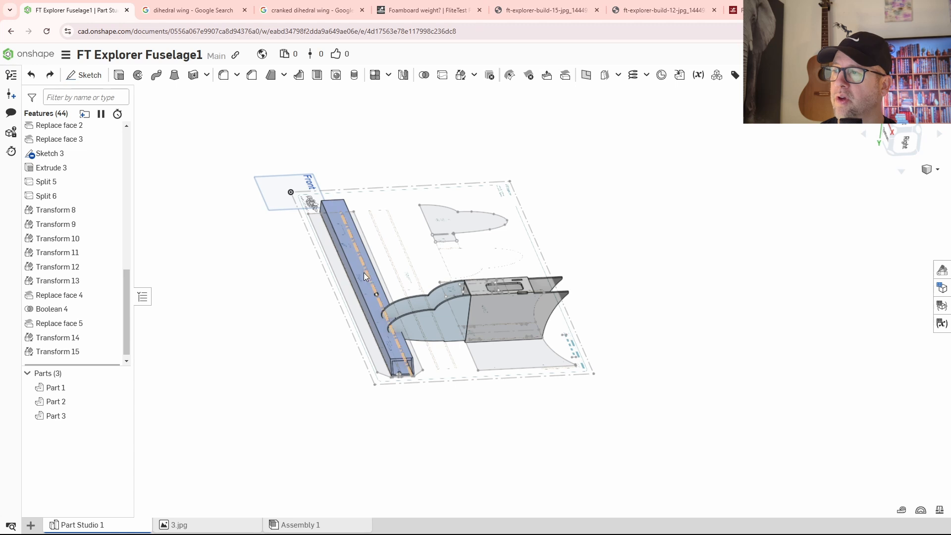
middle_click_drag(365, 276, 359, 309)
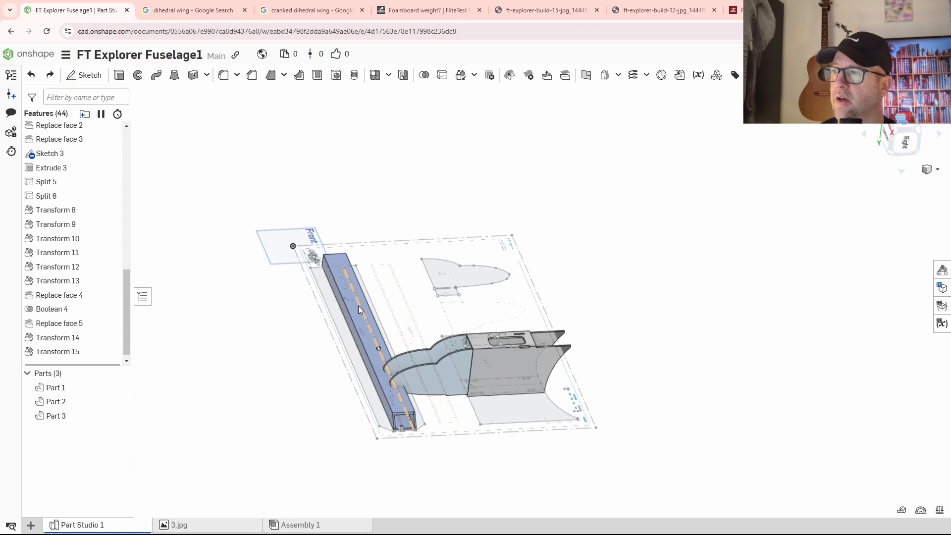
Step: Set up a Rotate transform of the Tail Boom about the fuselage box's upright side-wall edge next to the nose
left_click(566, 77)
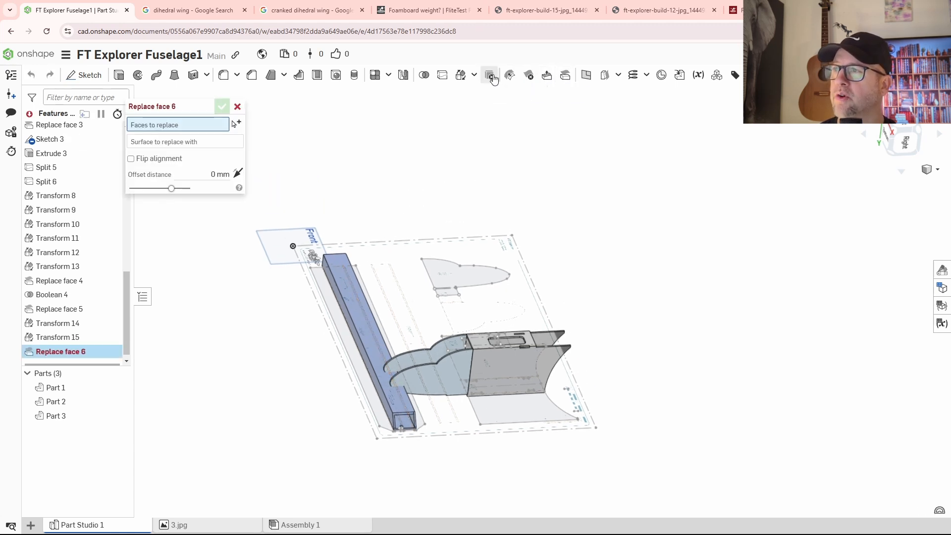
left_click(460, 80)
left_click(332, 264)
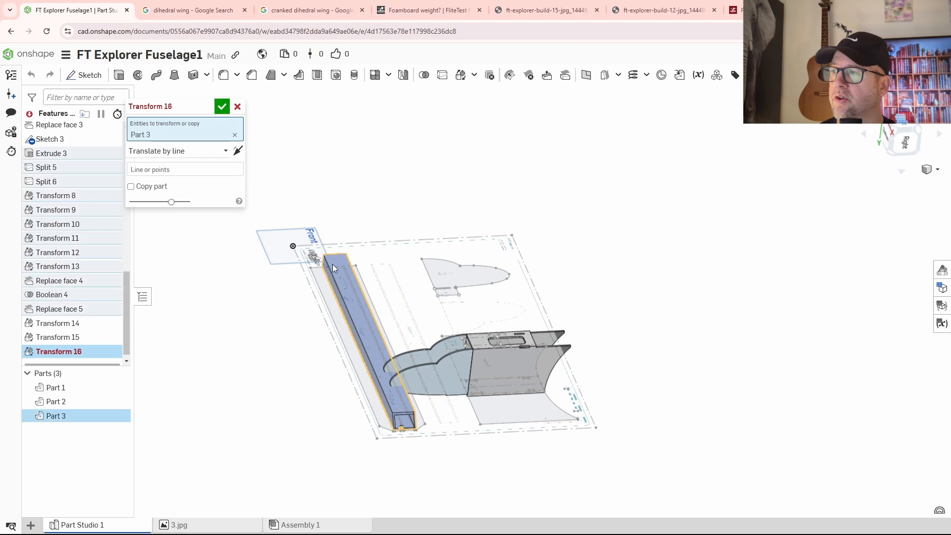
left_click(158, 171)
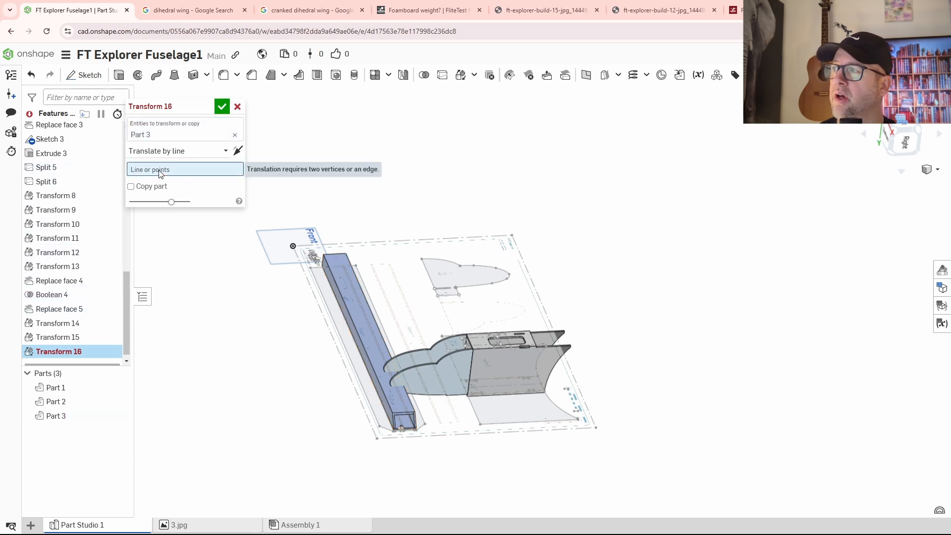
left_click(167, 151)
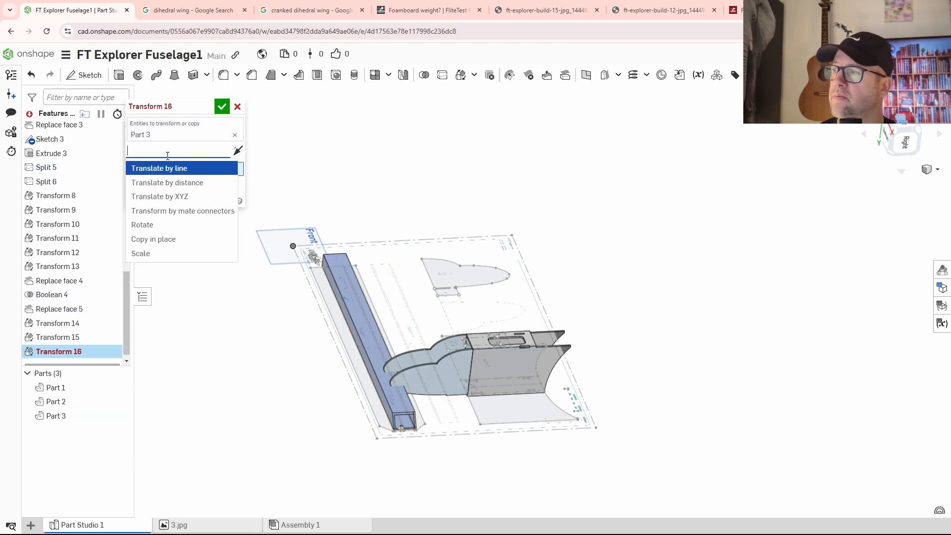
left_click(161, 224)
left_click(152, 172)
scroll(381, 403, "up", 5)
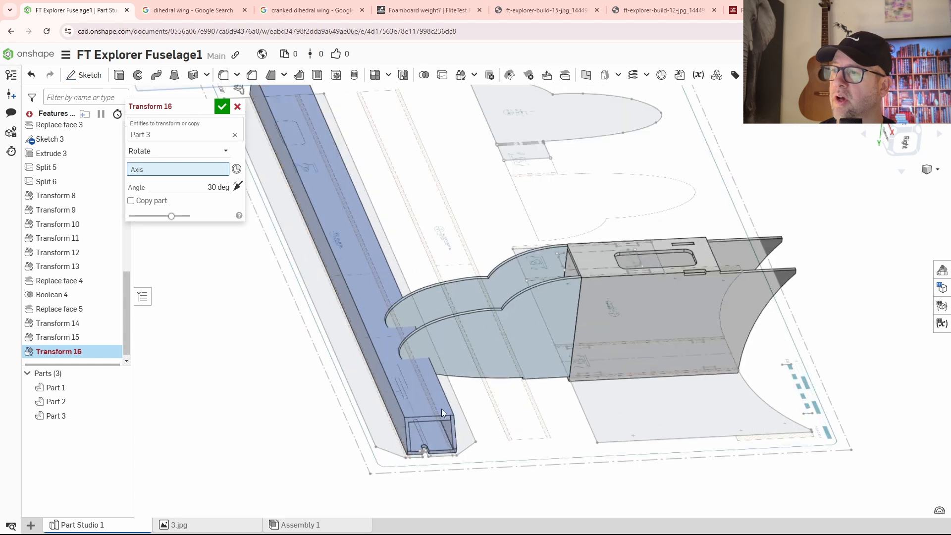
left_click(579, 315)
scroll(572, 364, "down", 5)
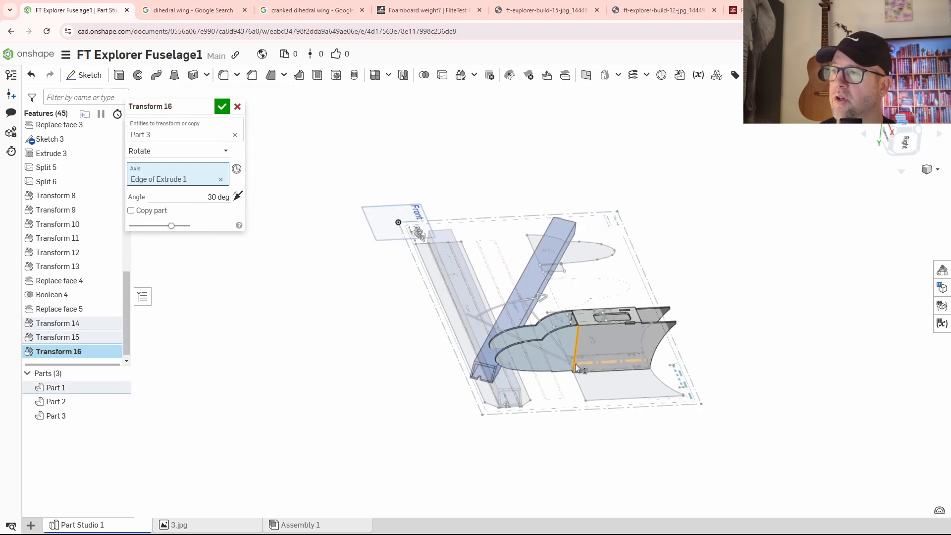
Step: Try rotation angles of 90 and 180 degrees for the Tail Boom
left_click(197, 194)
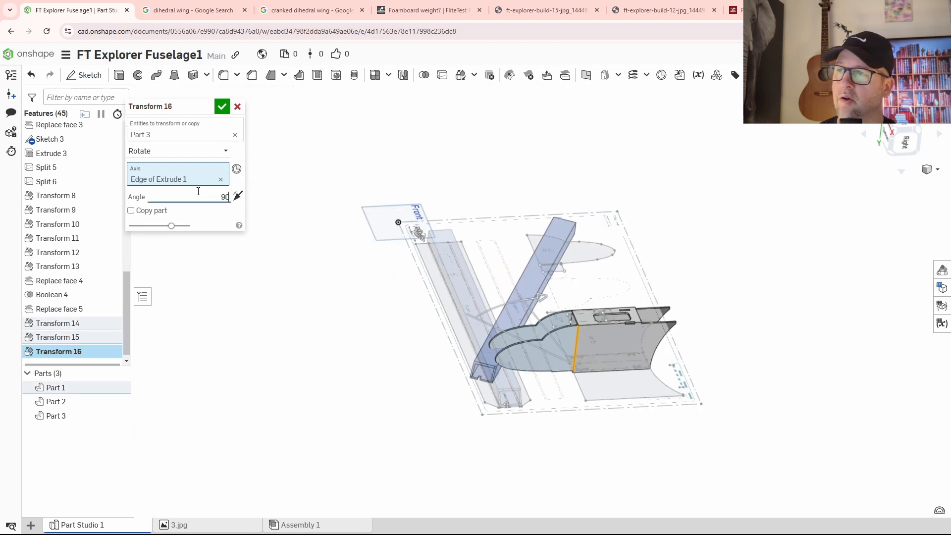
key("Return")
middle_click_drag(656, 381, 581, 397)
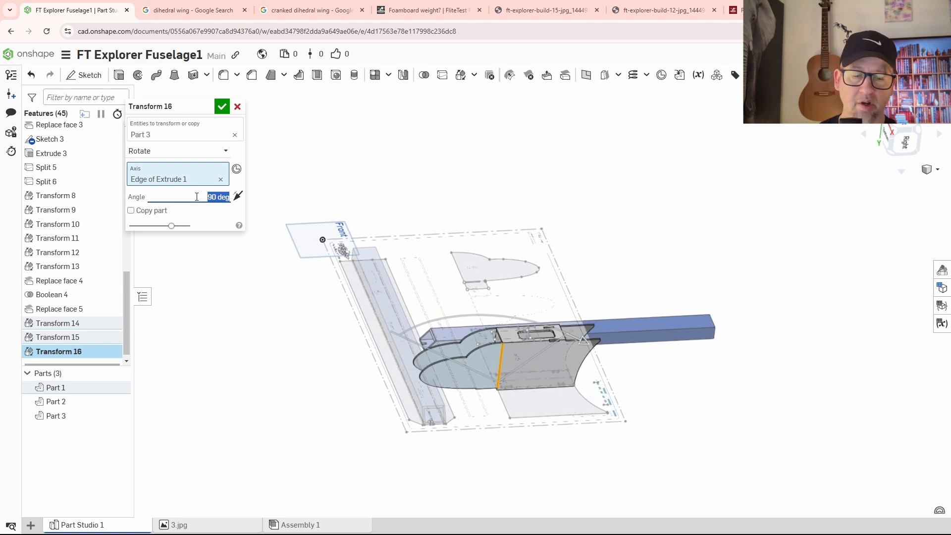
type("180")
key("Return")
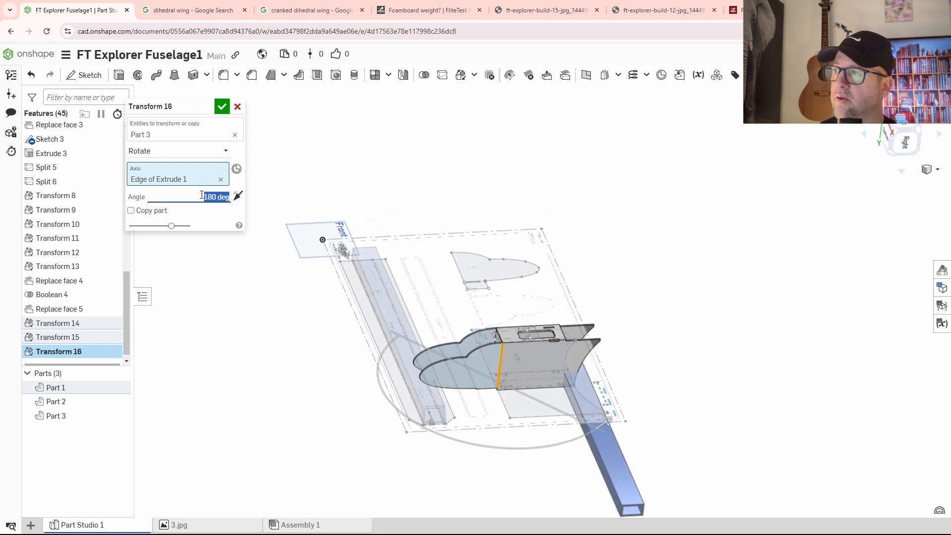
Step: Set the Tail Boom's rotation angle to 270 degrees and apply the transform
type("270")
key("Return")
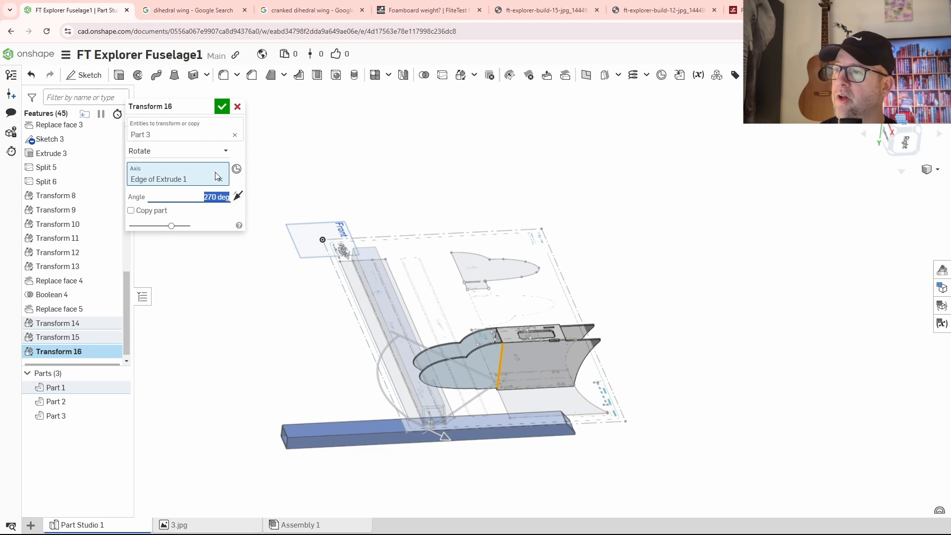
left_click(224, 108)
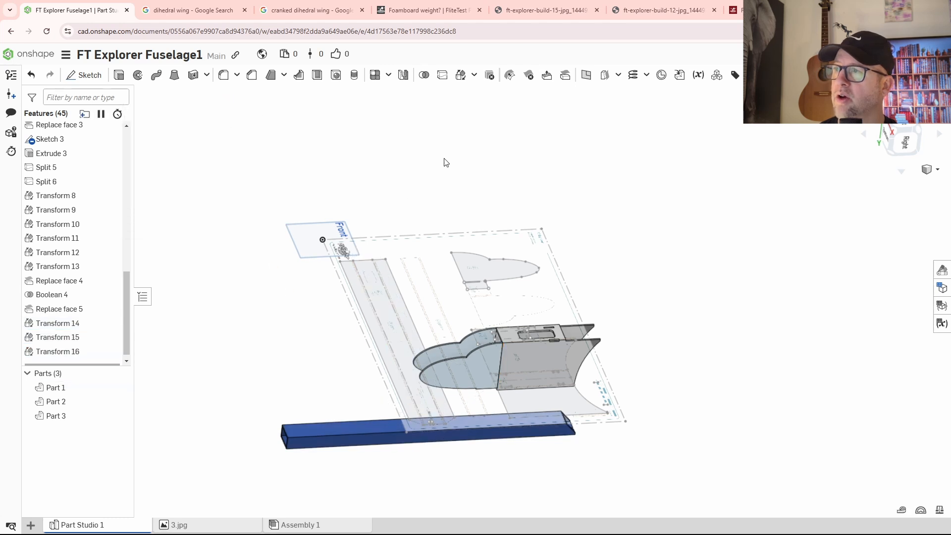
Step: Translate the Tail Boom by XYZ towards the fuselage box's rear, about -173 mm in Y and 724 mm in Z
left_click(461, 79)
left_click(379, 433)
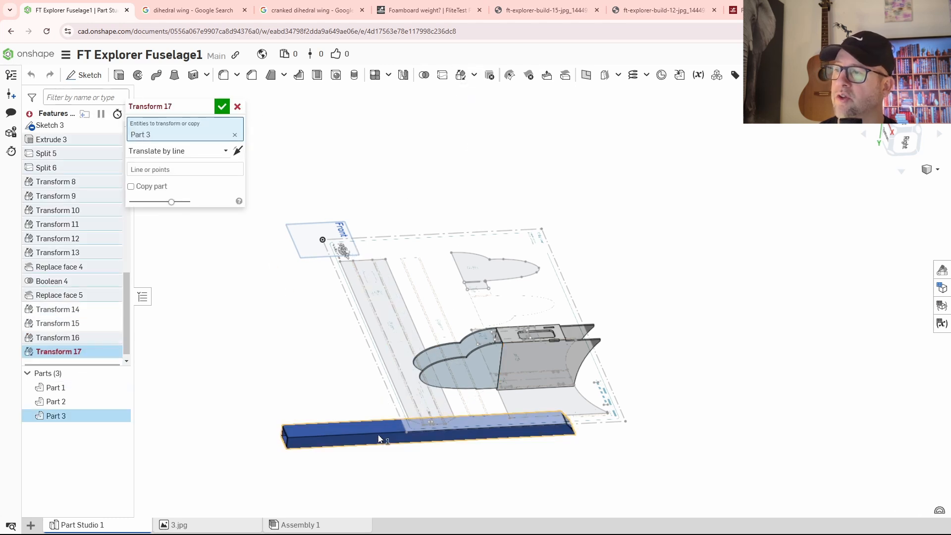
left_click(172, 154)
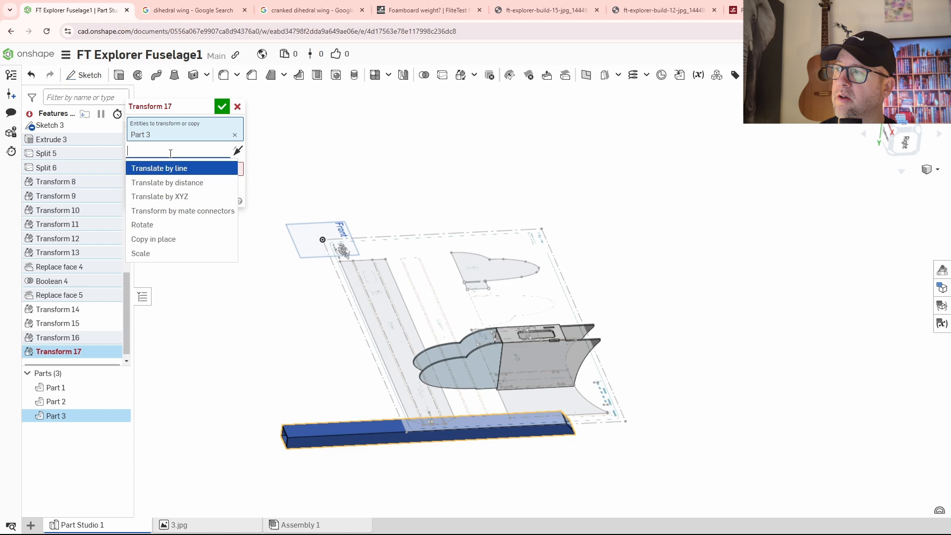
left_click(166, 183)
left_click(176, 151)
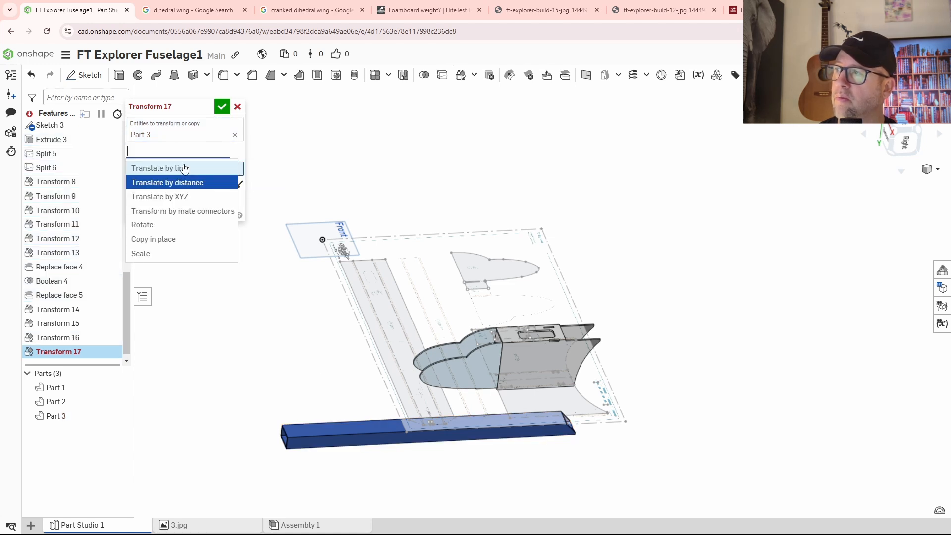
left_click(178, 198)
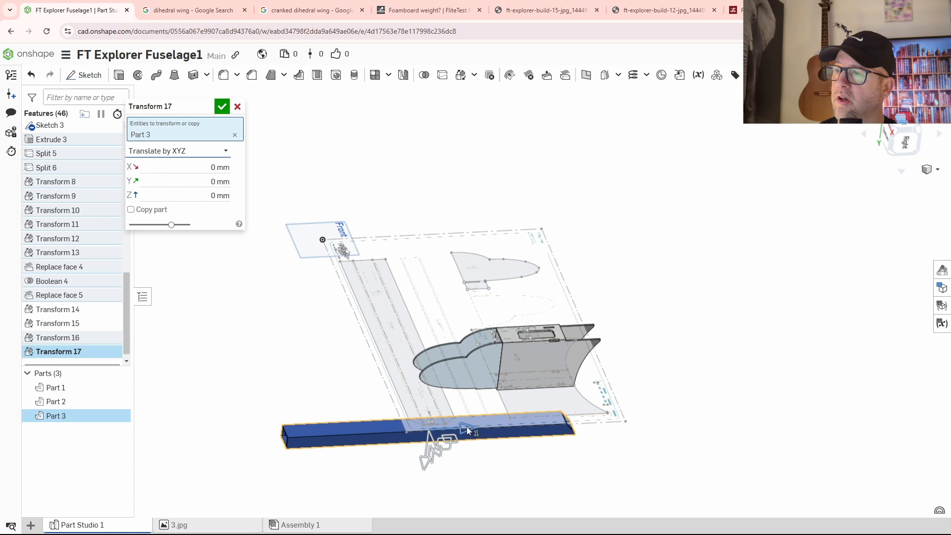
left_click_drag(468, 430, 715, 426)
right_click_drag(715, 427, 603, 422)
scroll(483, 394, "up", 5)
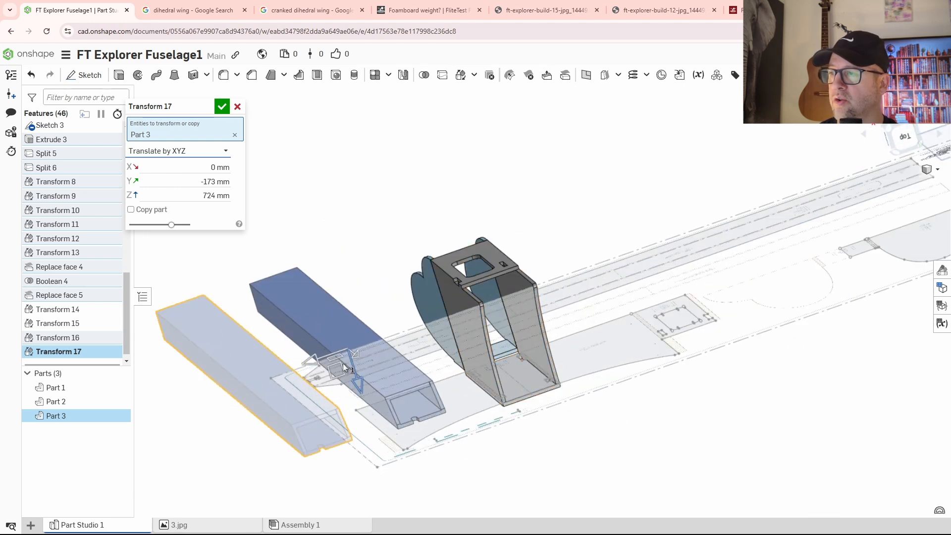
Step: Shift the Tail Boom sideways about -203 mm in X towards the fuselage box and apply the translation
left_click_drag(312, 361, 525, 398)
right_click_drag(525, 398, 670, 376)
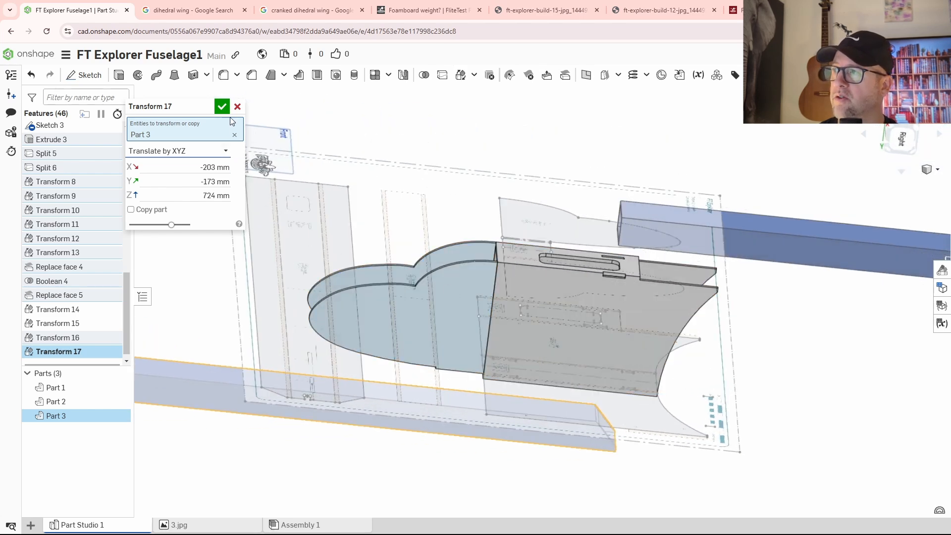
left_click(222, 106)
right_click_drag(534, 237, 466, 159)
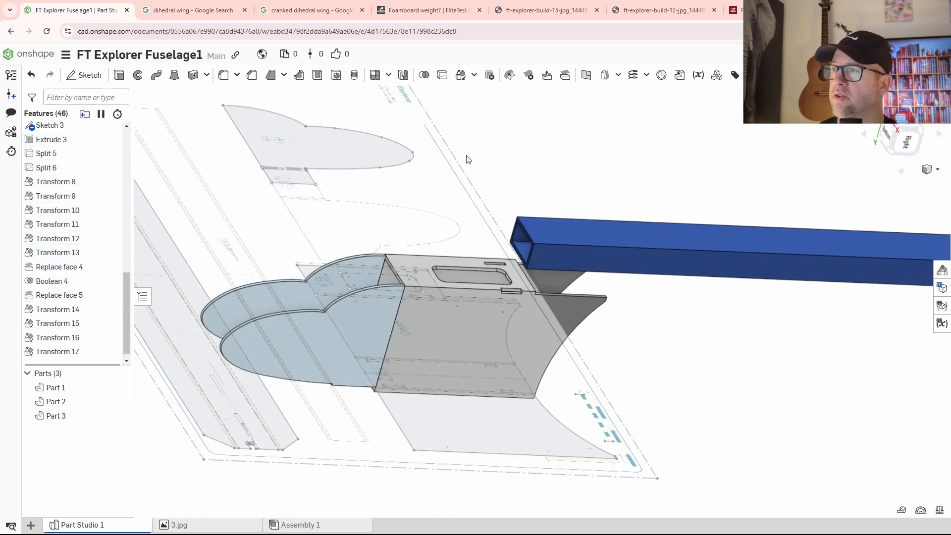
Step: Set up a transform by mate connectors for the blue boom, using the lower corner of its front end as the origin
left_click(462, 77)
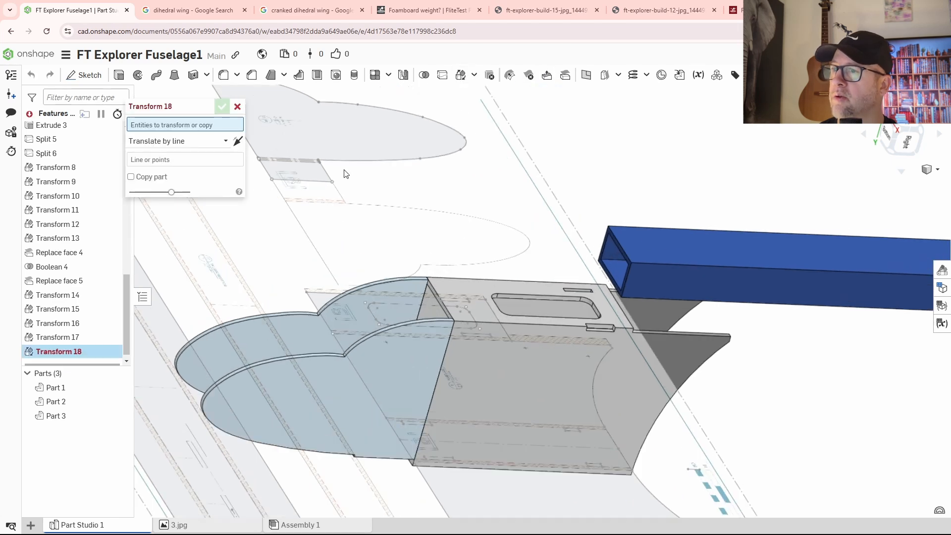
left_click(722, 248)
left_click(213, 152)
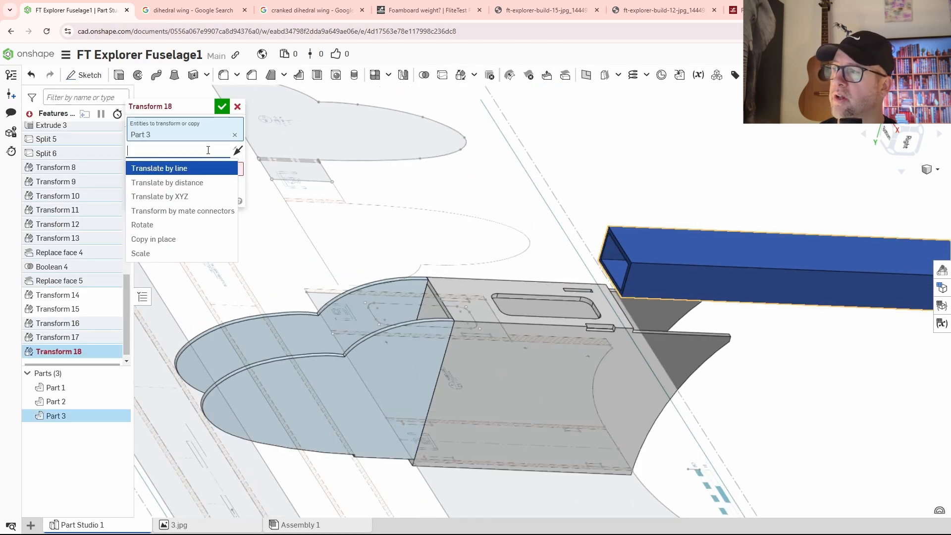
left_click(179, 210)
scroll(667, 312, "up", 5)
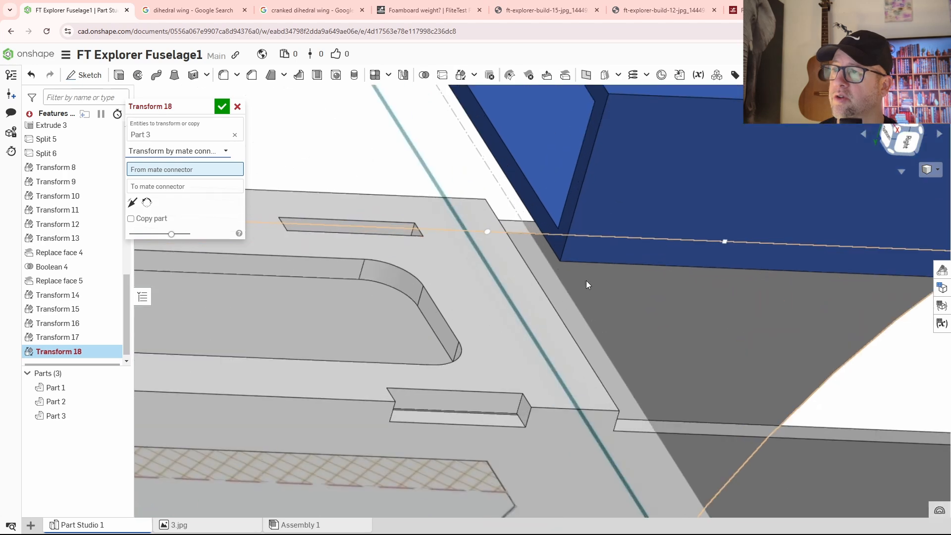
left_click(557, 229)
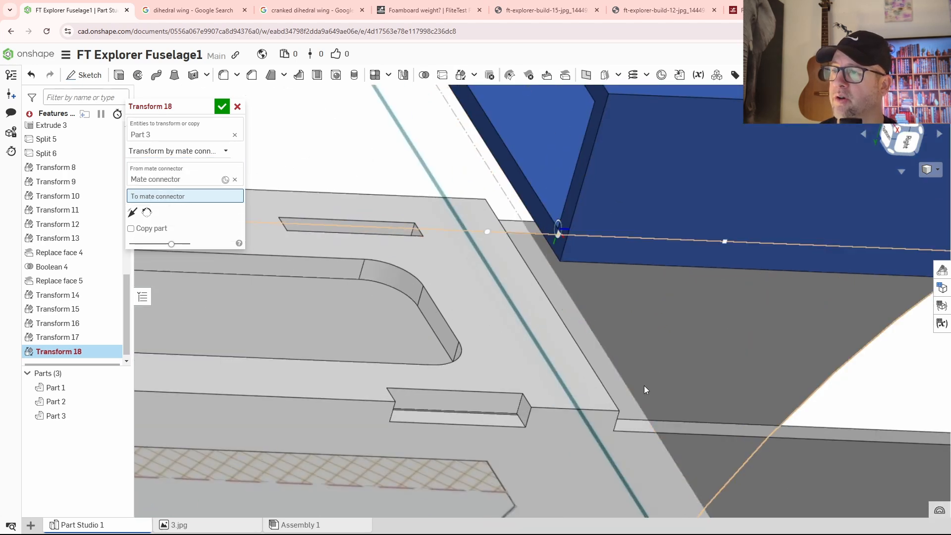
Step: Move the boom onto the inner corner at the rear edge of the fuselage floor and apply the transform
scroll(644, 385, "down", 4)
right_click_drag(691, 431, 583, 322)
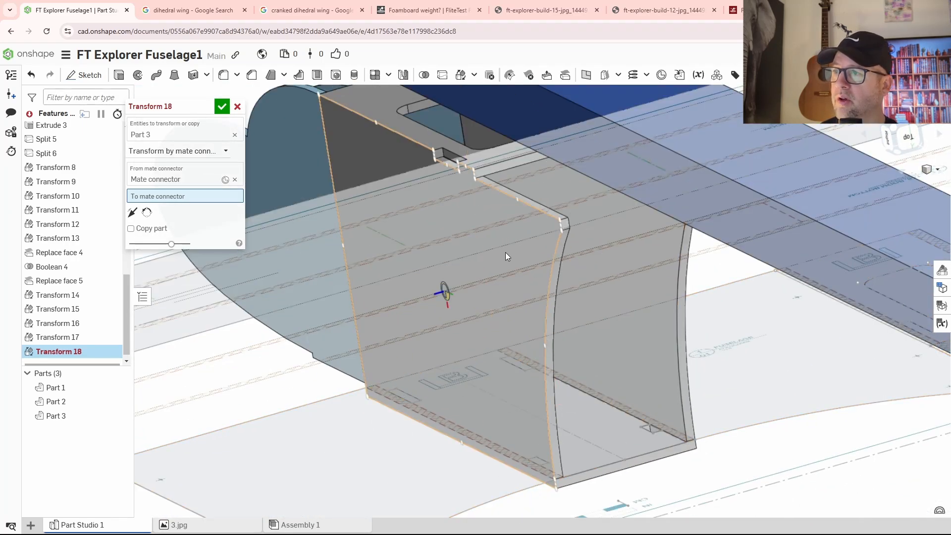
right_click_drag(505, 252, 433, 434)
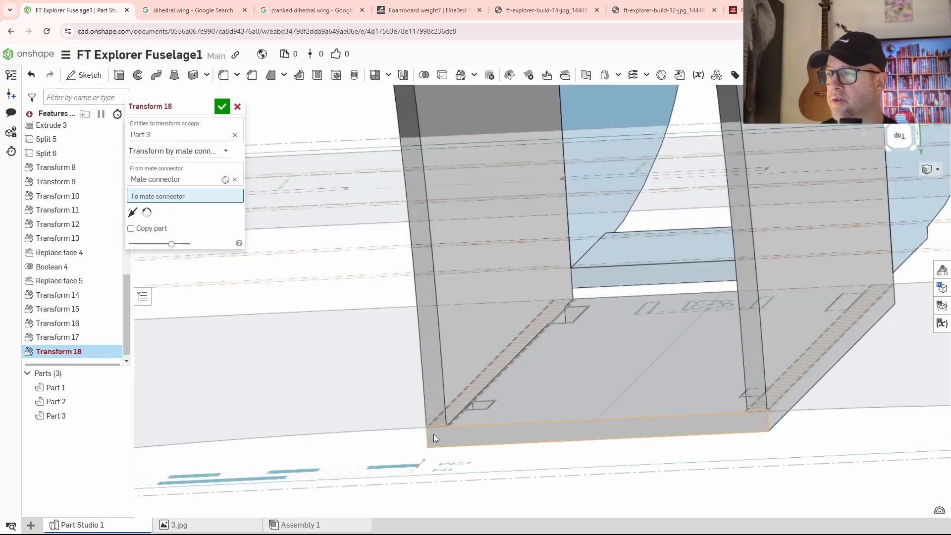
scroll(435, 434, "up", 10)
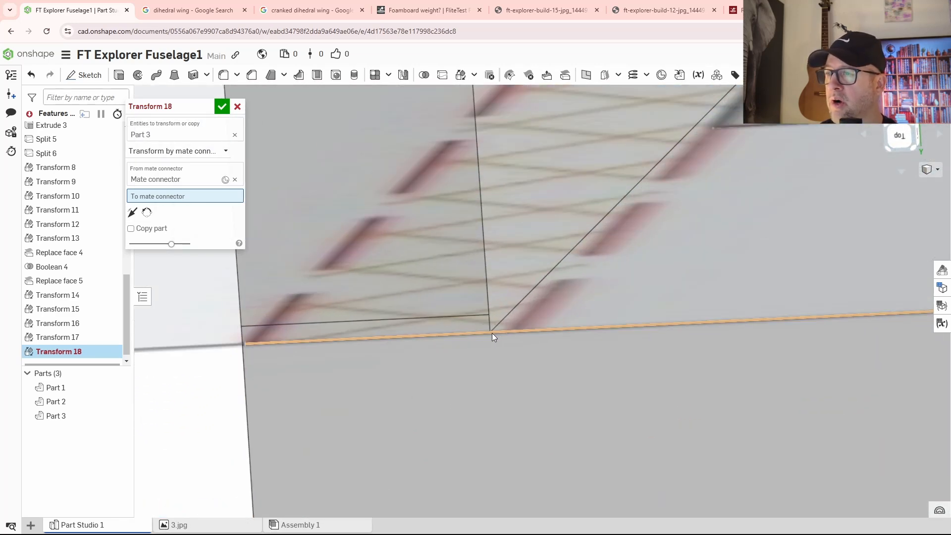
left_click(492, 336)
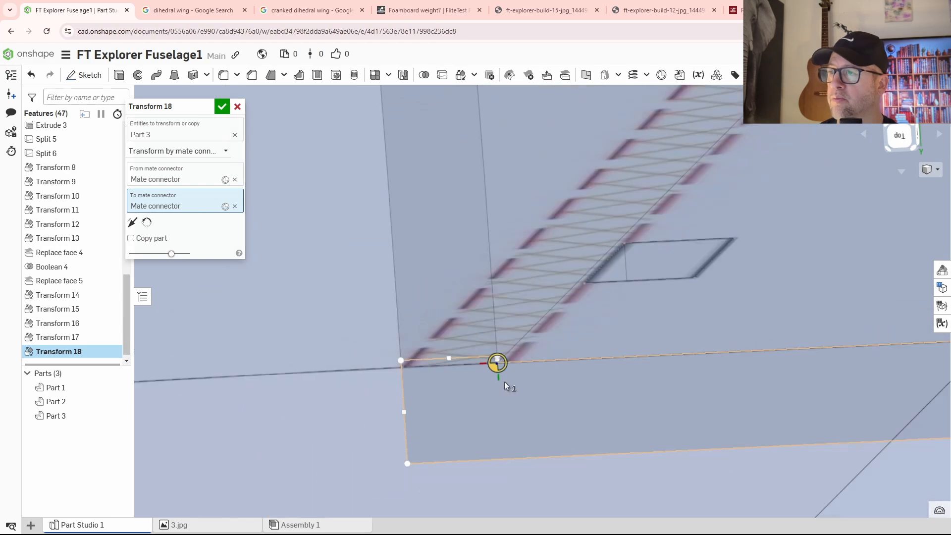
scroll(505, 381, "down", 8)
mouse_move(550, 403)
right_mouse_down()
mouse_move(567, 409)
mouse_move(473, 391)
mouse_move(521, 350)
mouse_move(498, 384)
mouse_move(518, 397)
mouse_move(473, 399)
mouse_move(485, 393)
right_mouse_up()
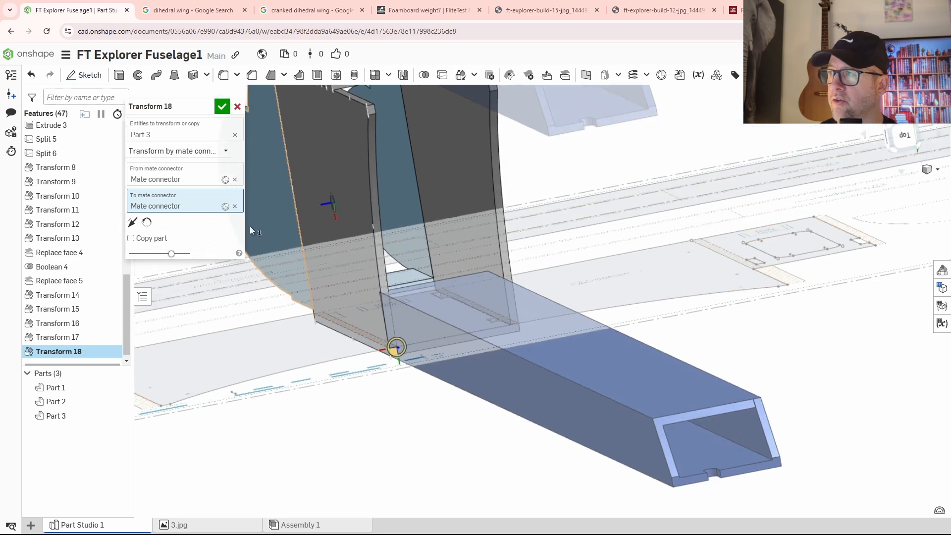
left_click(221, 106)
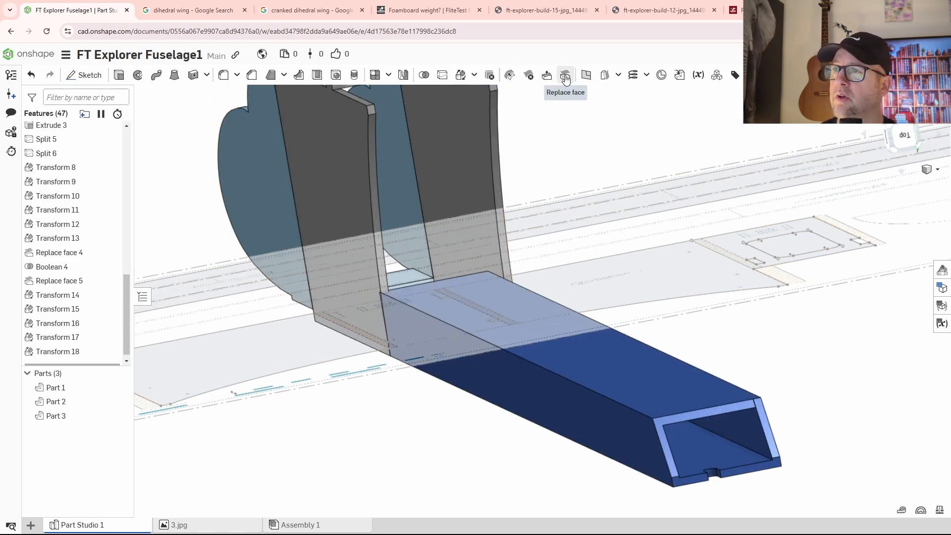
Step: Translate the blue boom by XYZ to fine-tune its position between the two fuselage sides, and apply the transform
left_click(461, 76)
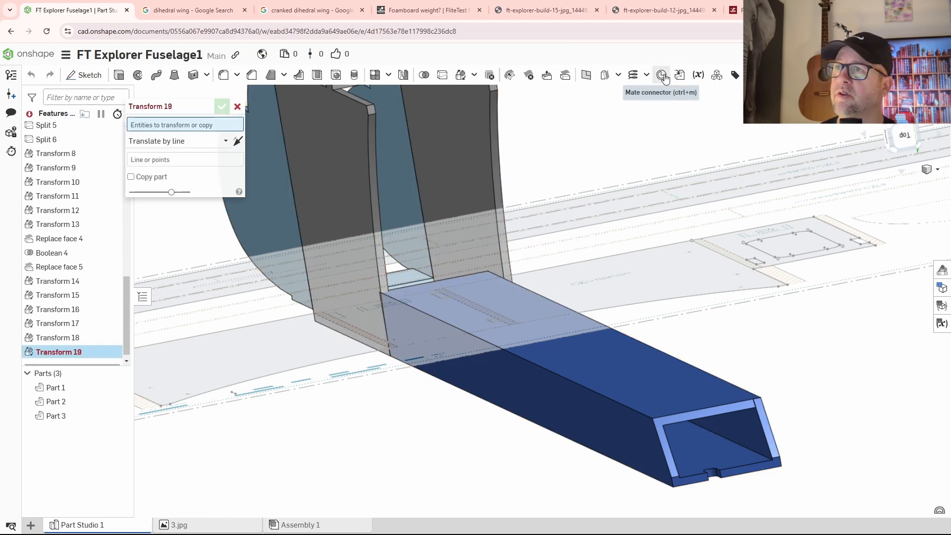
mouse_move(773, 320)
right_mouse_down()
mouse_move(759, 314)
mouse_move(759, 325)
mouse_move(788, 325)
right_mouse_up()
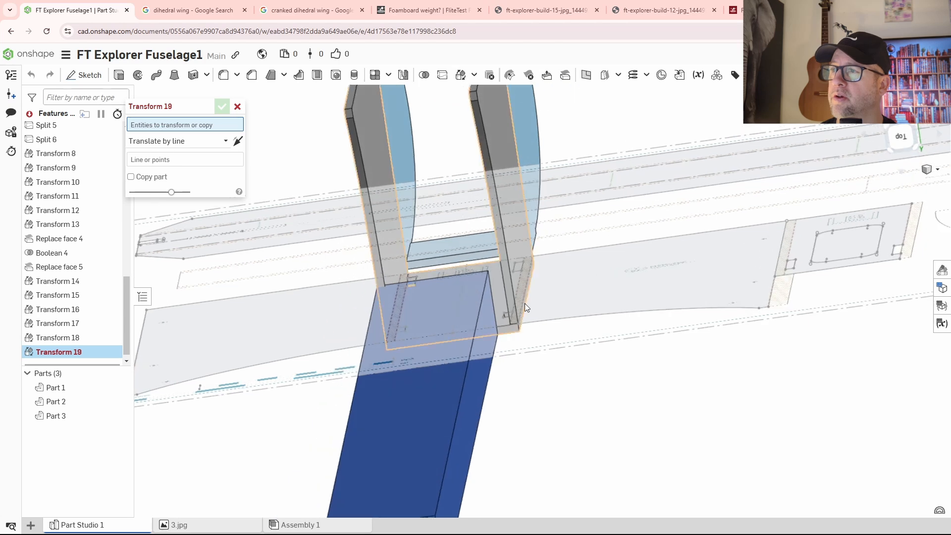
right_click_drag(524, 303, 605, 362)
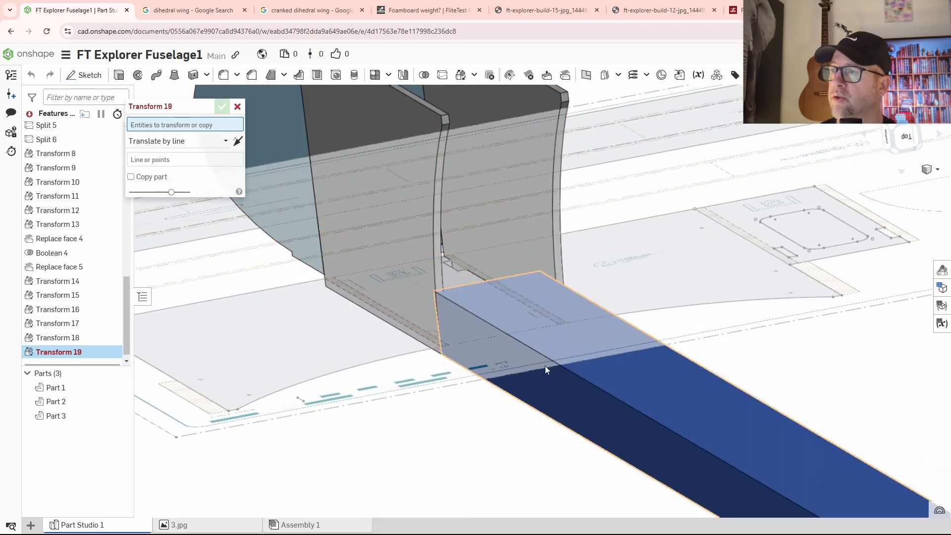
left_click(607, 401)
left_click_drag(381, 377, 377, 374)
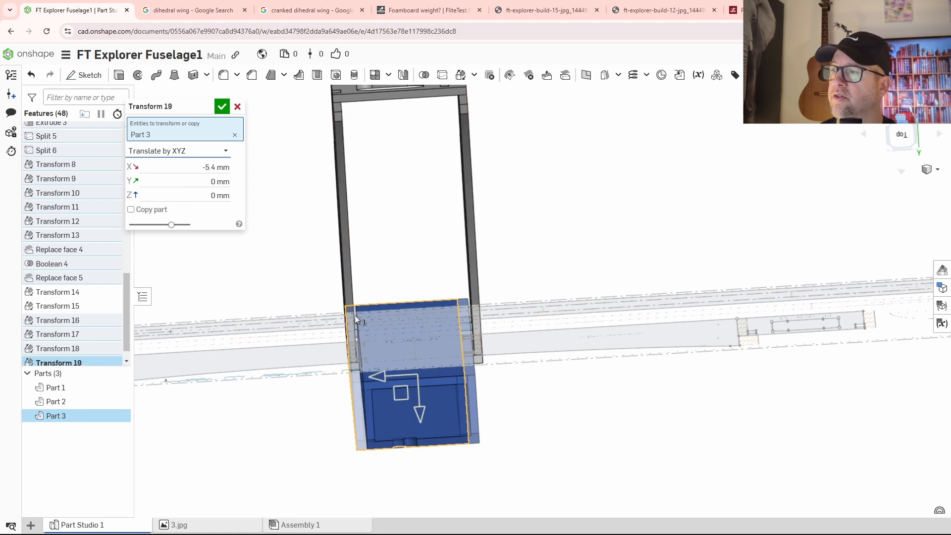
right_click_drag(529, 381, 454, 385)
mouse_move(421, 375)
left_mouse_down()
mouse_move(424, 358)
mouse_move(426, 367)
left_mouse_up()
right_click_drag(446, 399, 433, 356)
left_click(221, 106)
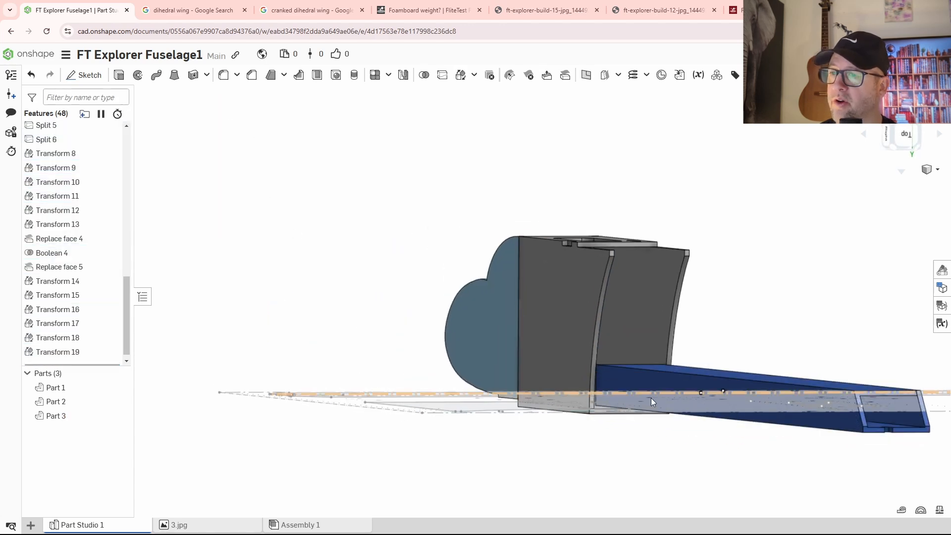
Step: Examine from several angles how the boom fits into the rear of the fuselage
scroll(506, 284, "up", 10)
mouse_move(577, 300)
right_mouse_down()
mouse_move(548, 310)
mouse_move(560, 300)
right_mouse_up()
scroll(559, 301, "down", 4)
middle_click_drag(550, 341, 572, 365)
right_click_drag(573, 369, 587, 391)
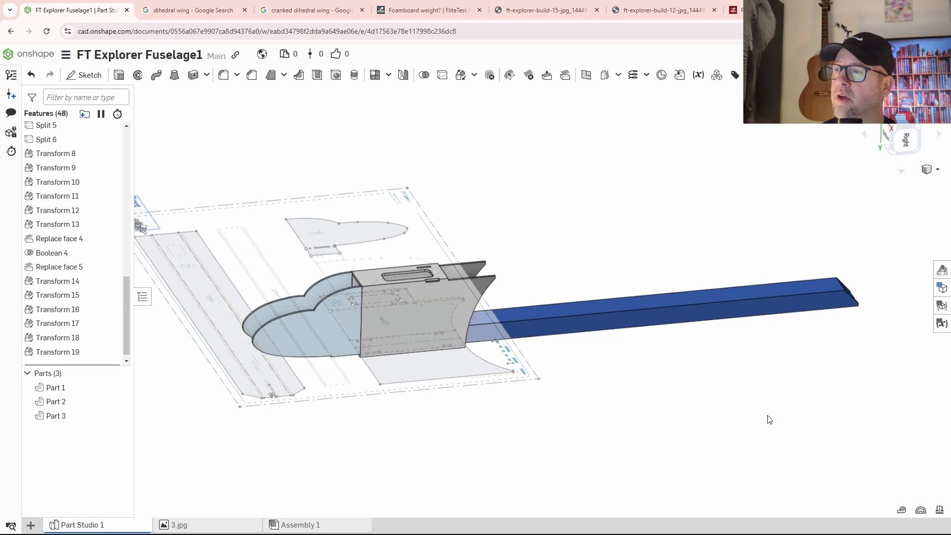
middle_click_drag(682, 420, 732, 401)
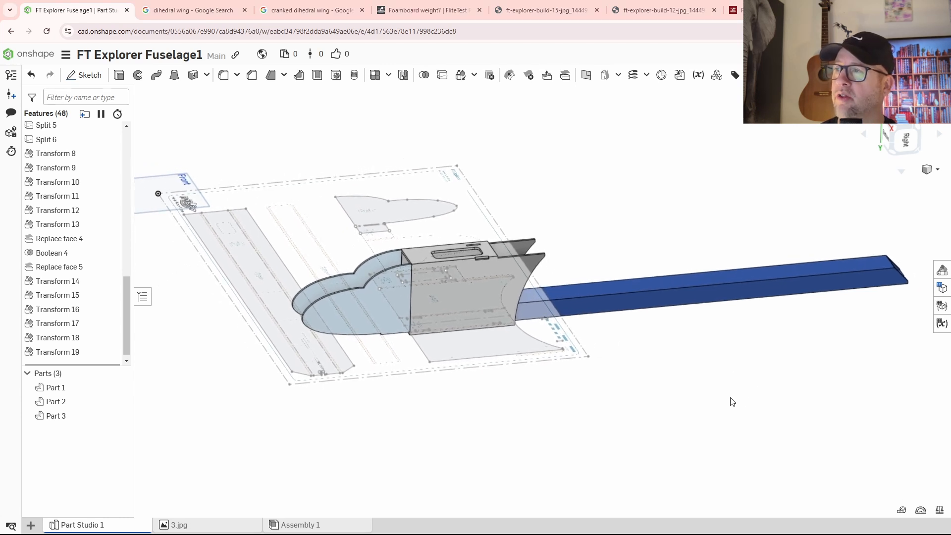
scroll(732, 400, "down", 2)
scroll(706, 421, "up", 1)
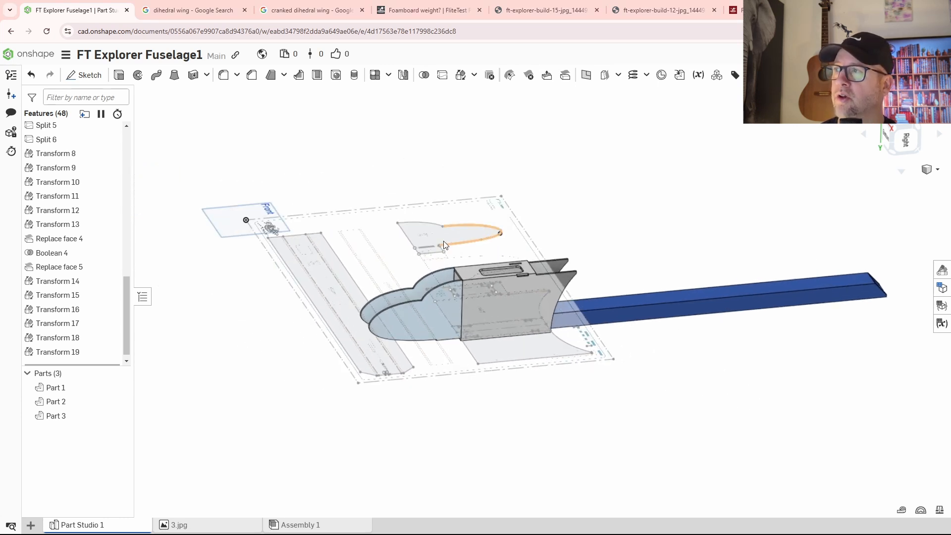
scroll(723, 424, "up", 4)
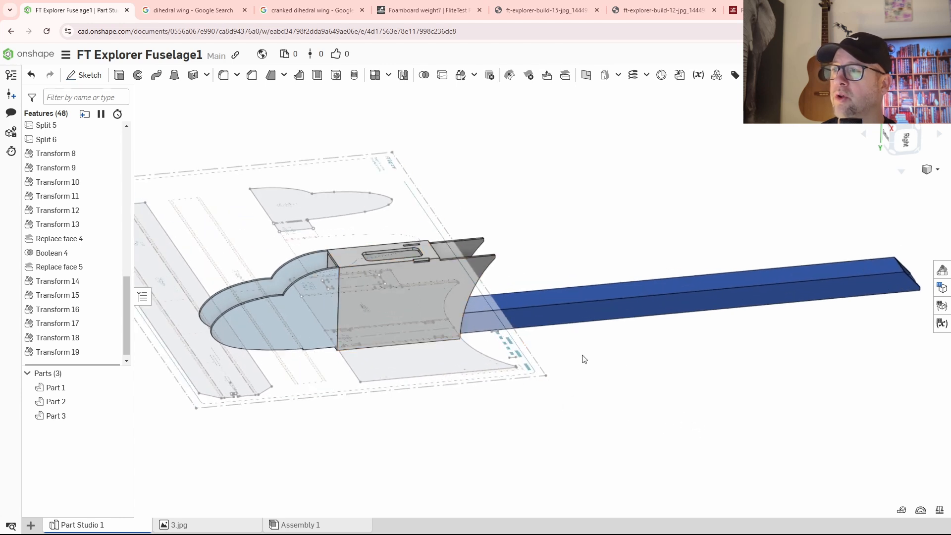
mouse_move(629, 354)
right_mouse_down()
mouse_move(613, 345)
mouse_move(632, 350)
right_mouse_up()
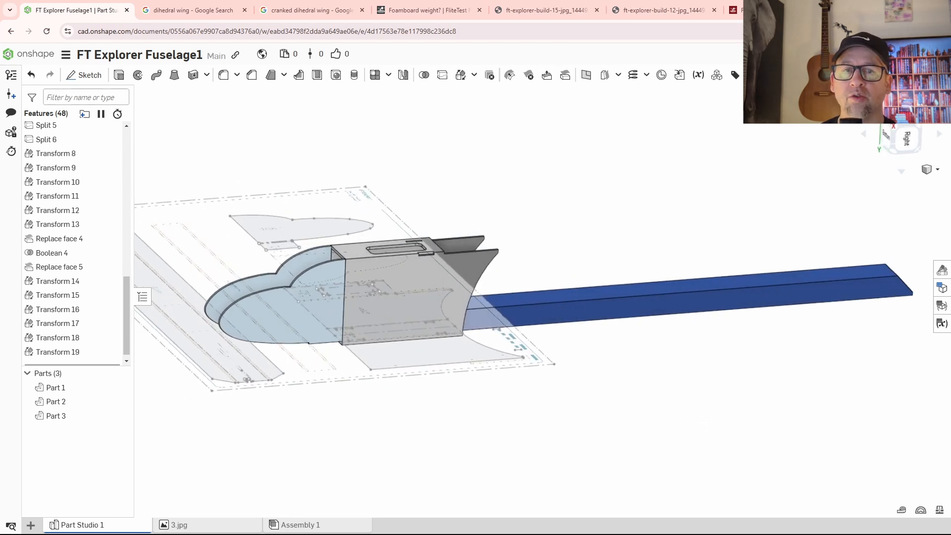
Step: Switch to the Flite Test FT Explorer build article and compare its core and nose photos with the fuselage model in Onshape
key("alt+Tab")
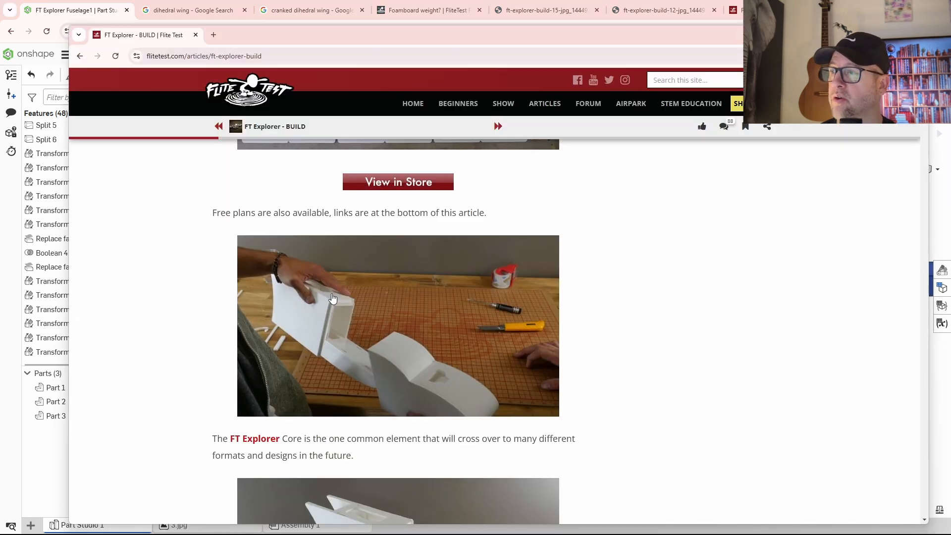
left_click_drag(486, 42, 838, 48)
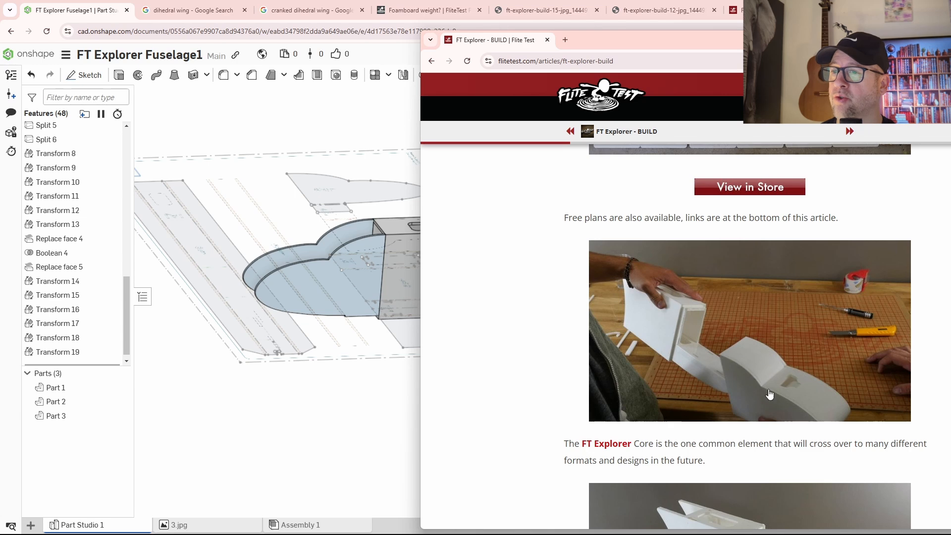
scroll(774, 409, "down", 5)
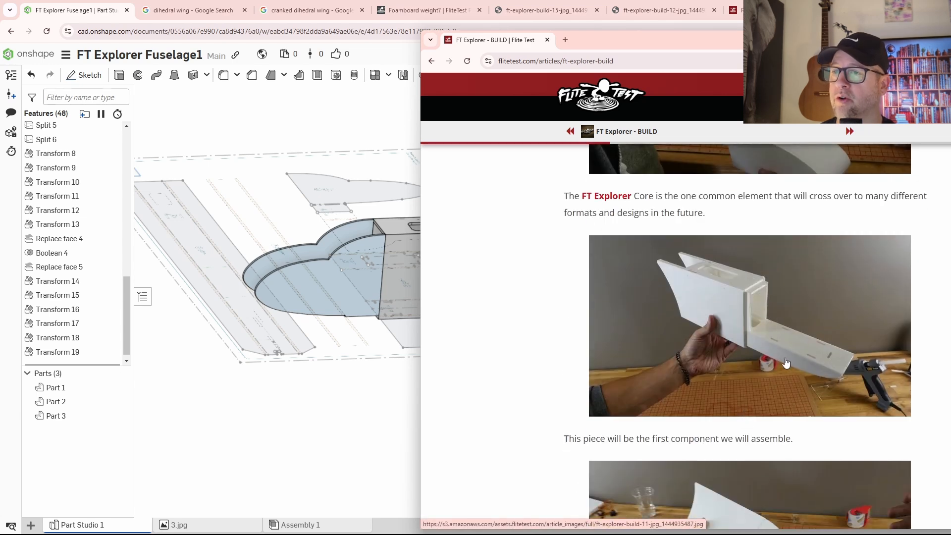
scroll(775, 355, "down", 4)
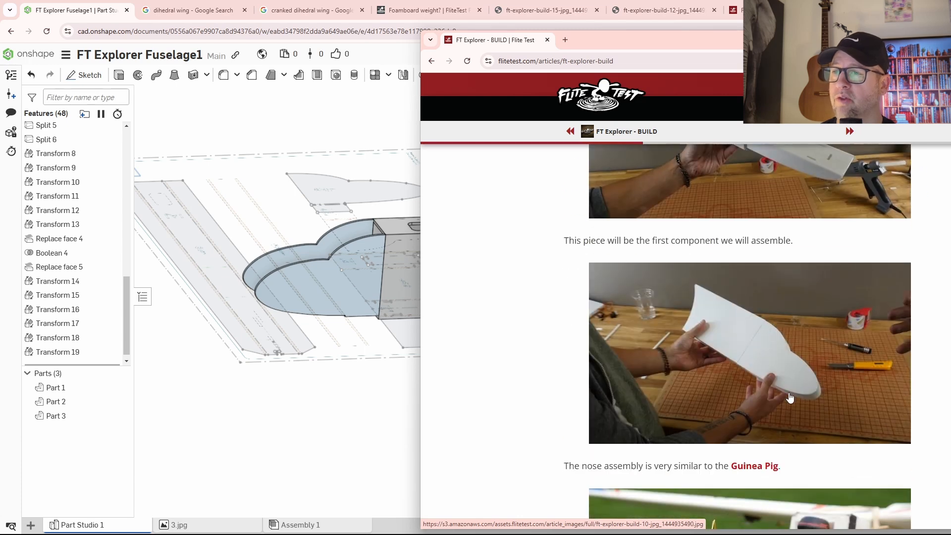
left_click(370, 307)
right_click_drag(353, 317, 647, 311)
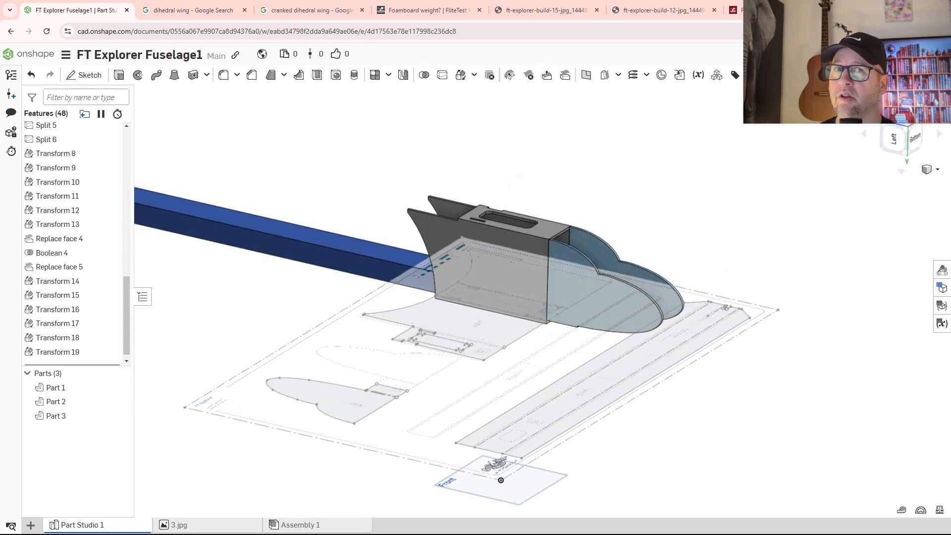
Step: Return to the FT Explorer build article and look back through its core photos, plan sheets and build video
key("alt+Tab")
scroll(613, 298, "up", 6)
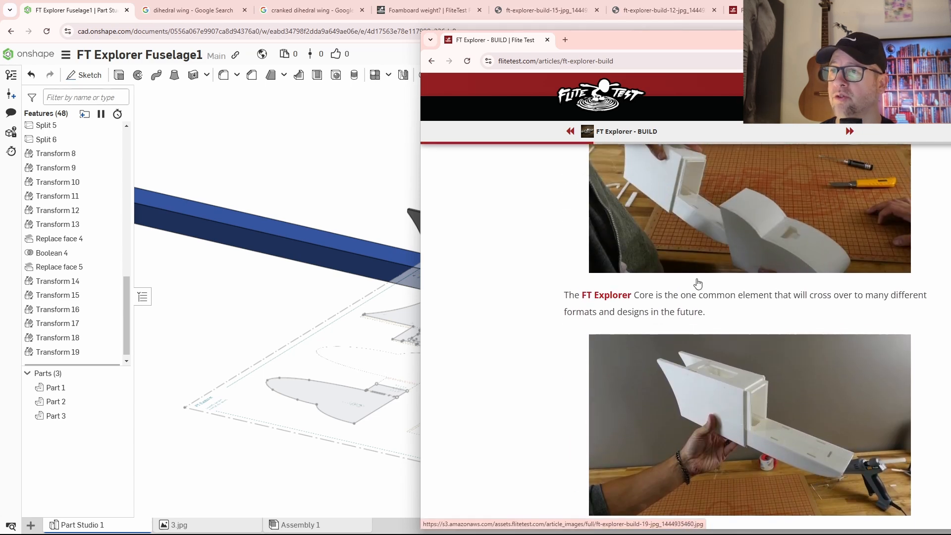
scroll(792, 367, "up", 11)
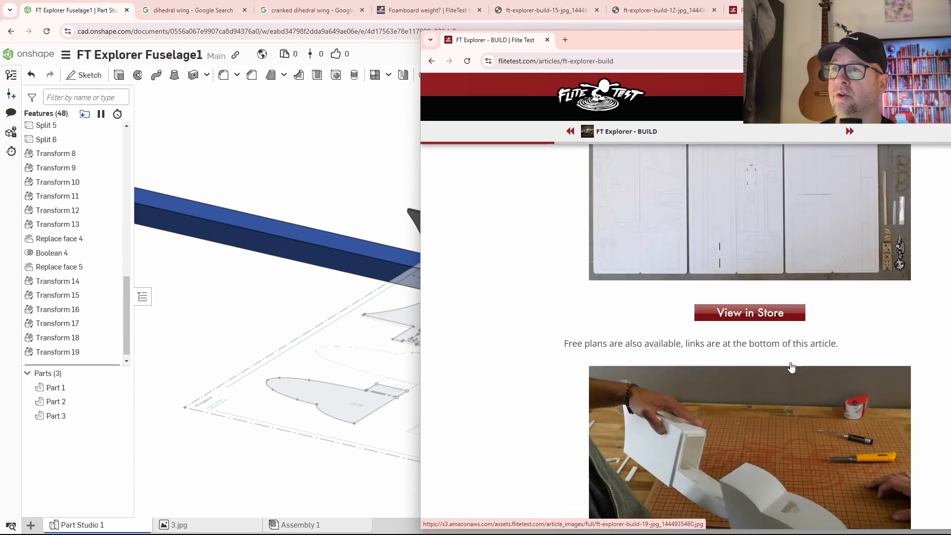
scroll(790, 366, "up", 5)
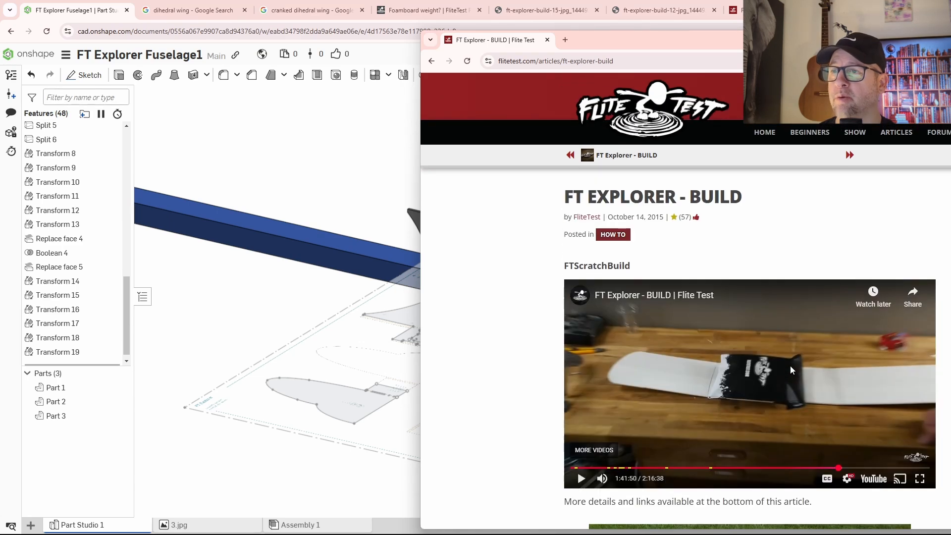
scroll(789, 366, "down", 5)
Step: Switch back to Onshape and add a new part studio to the document
left_click(301, 169)
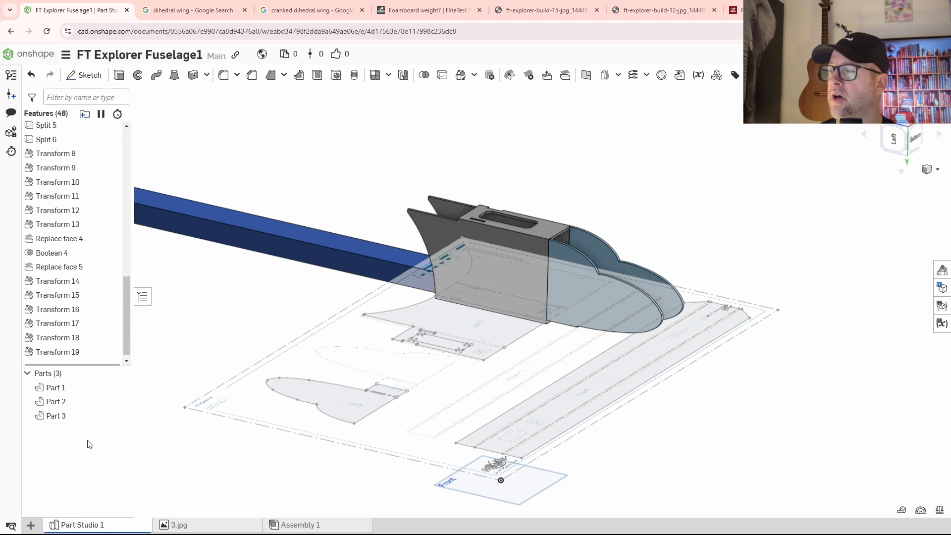
left_click(31, 525)
left_click(49, 436)
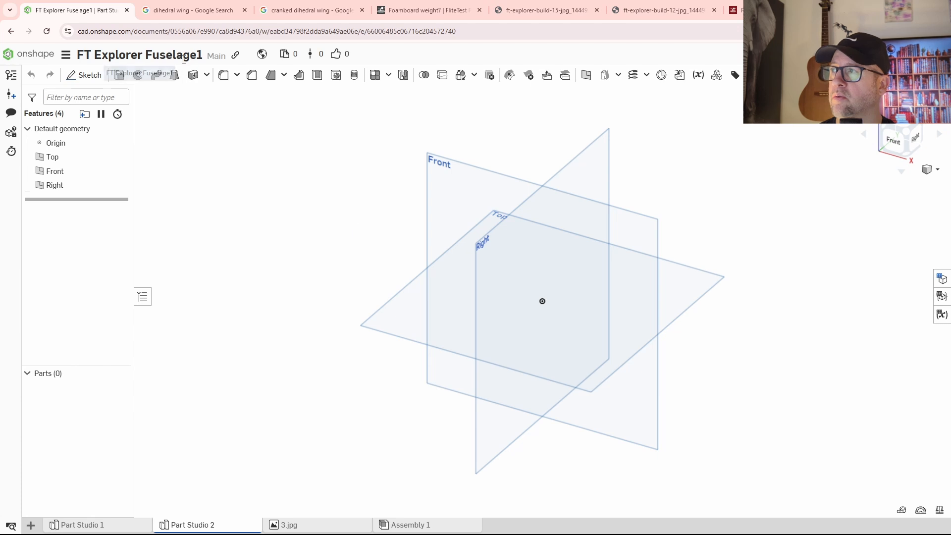
Step: Rename the document as FT Explorer Fuselage2
left_click(199, 55)
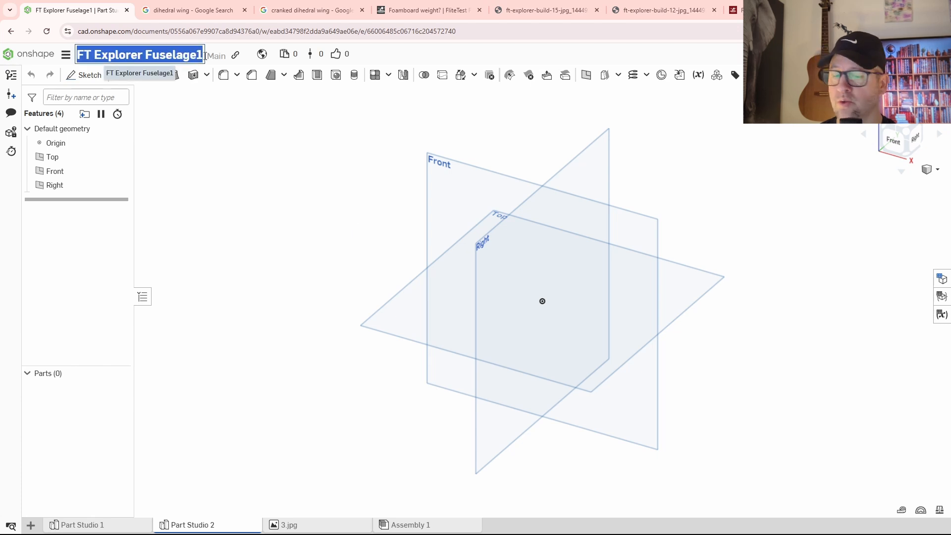
left_click(205, 56)
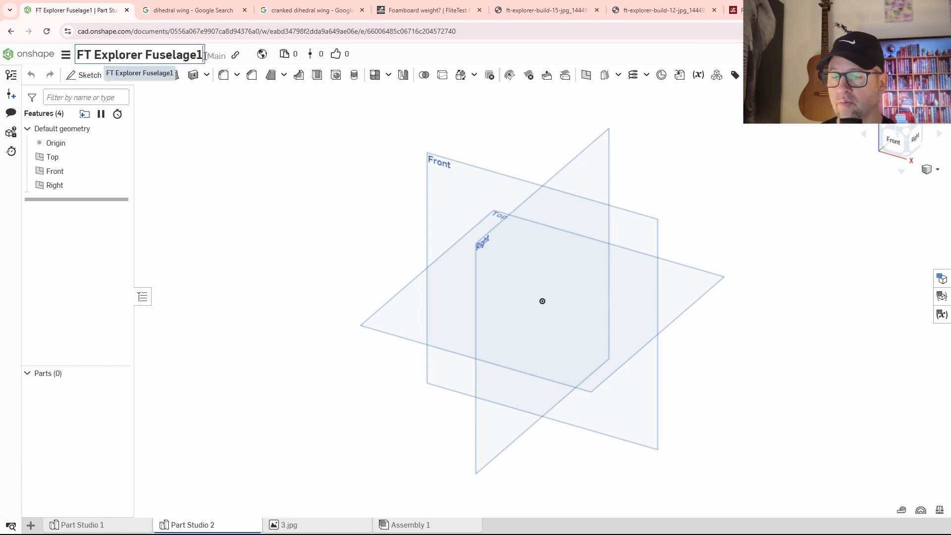
key("BackSpace")
type("2")
key("Return")
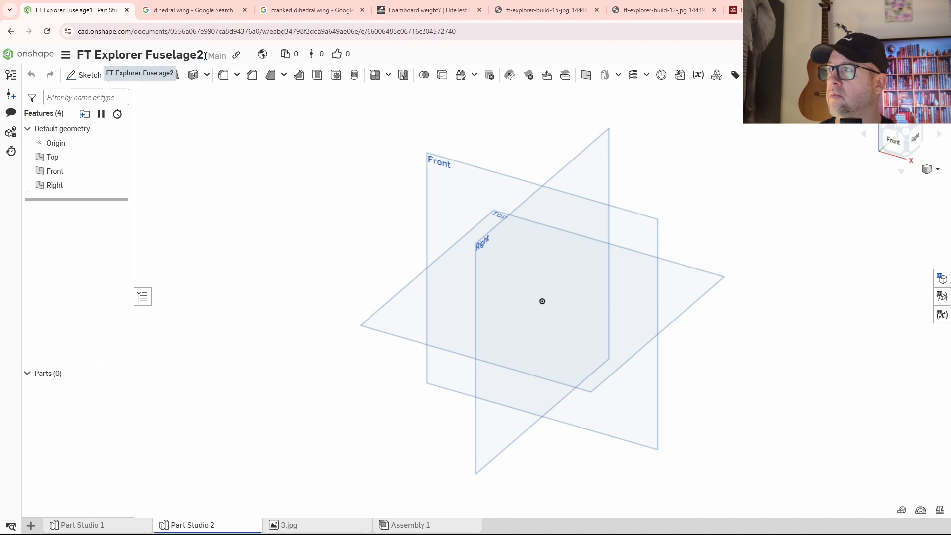
Step: Hide the Top and Right planes and face the Front plane straight on
right_click(399, 301)
left_click(414, 328)
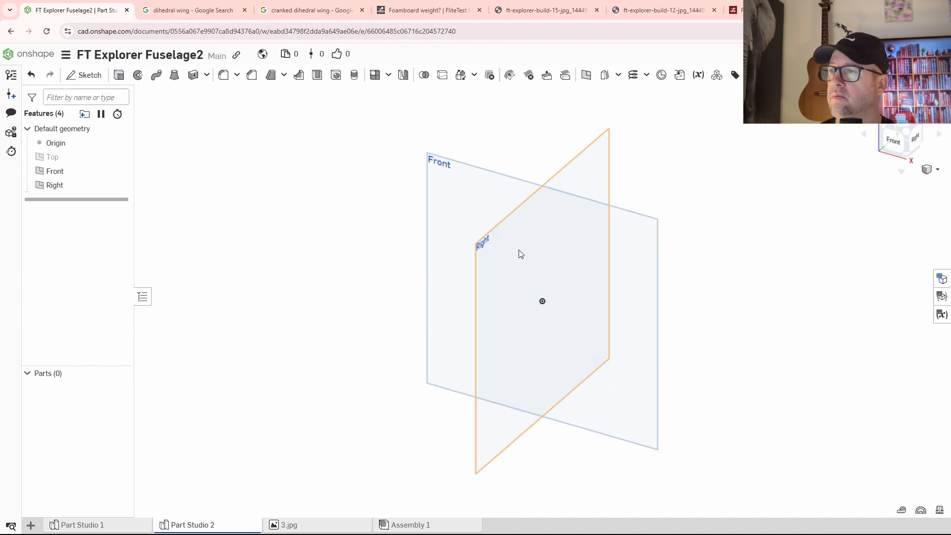
right_click(592, 143)
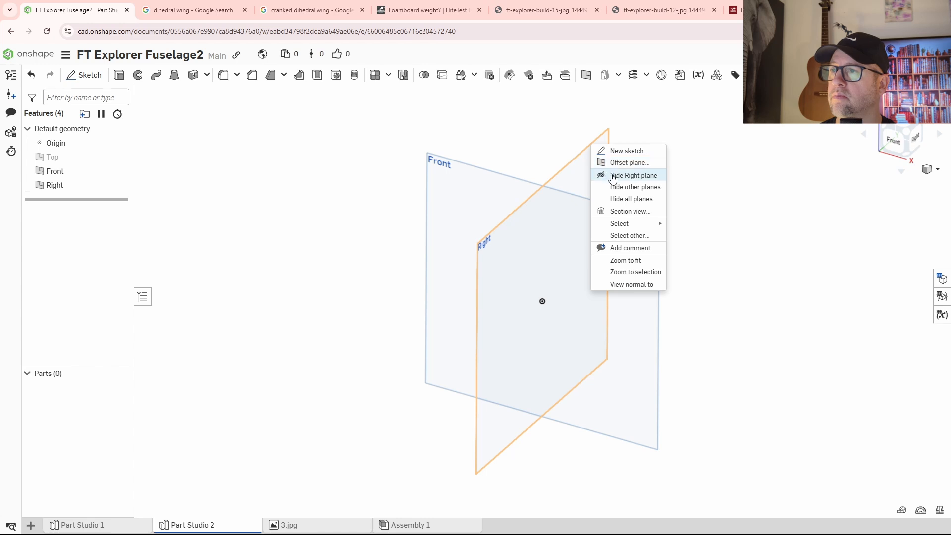
left_click(612, 174)
left_click(900, 133)
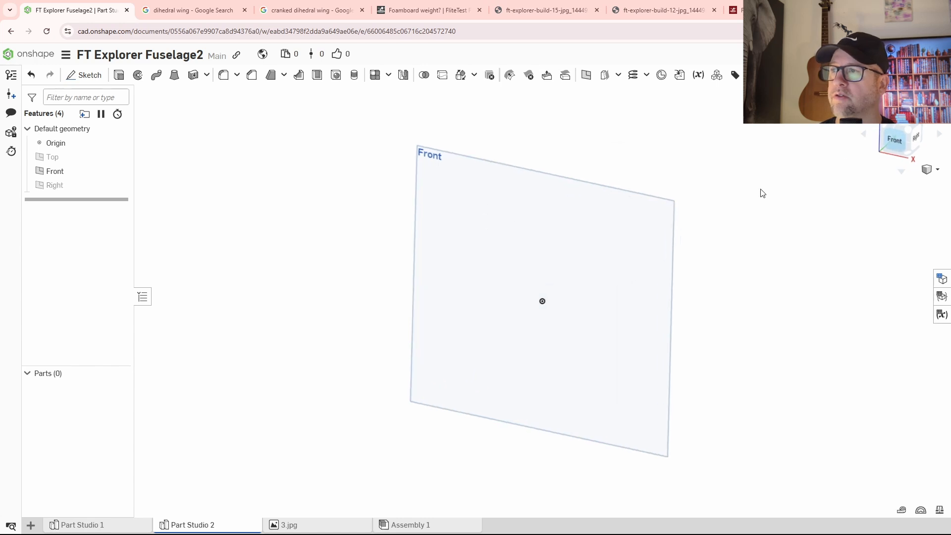
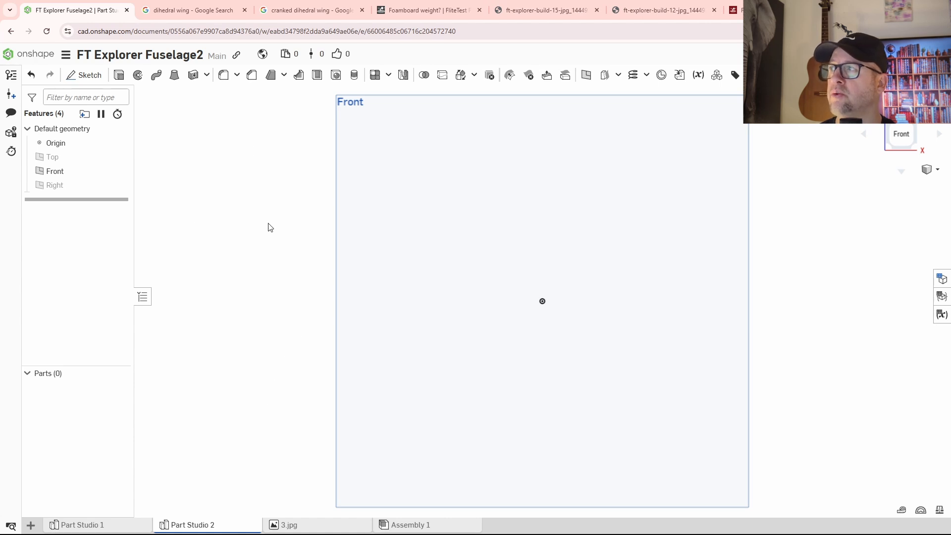
Step: Start a sketch on the Front plane and import the plan image 2.jpg from the Downloads folder for insertion
left_click(83, 76)
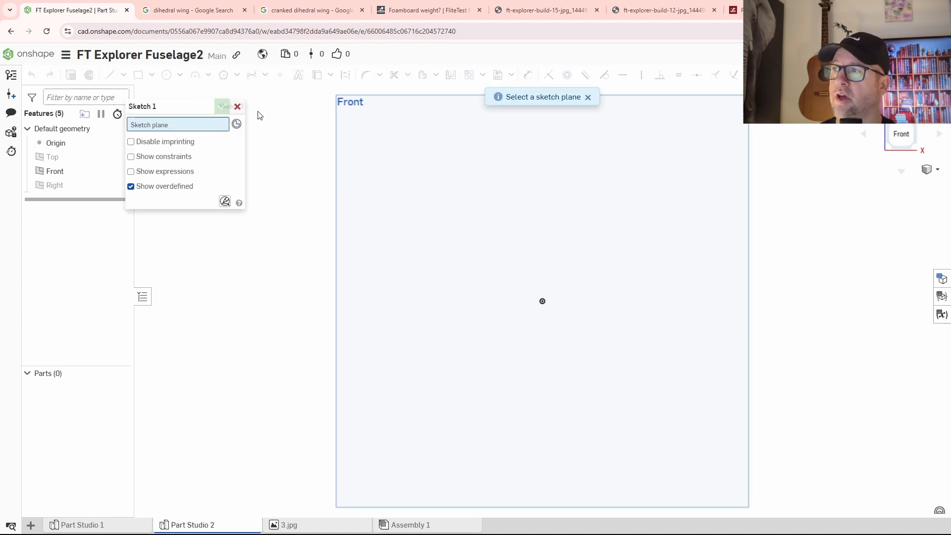
left_click(341, 189)
left_click(512, 75)
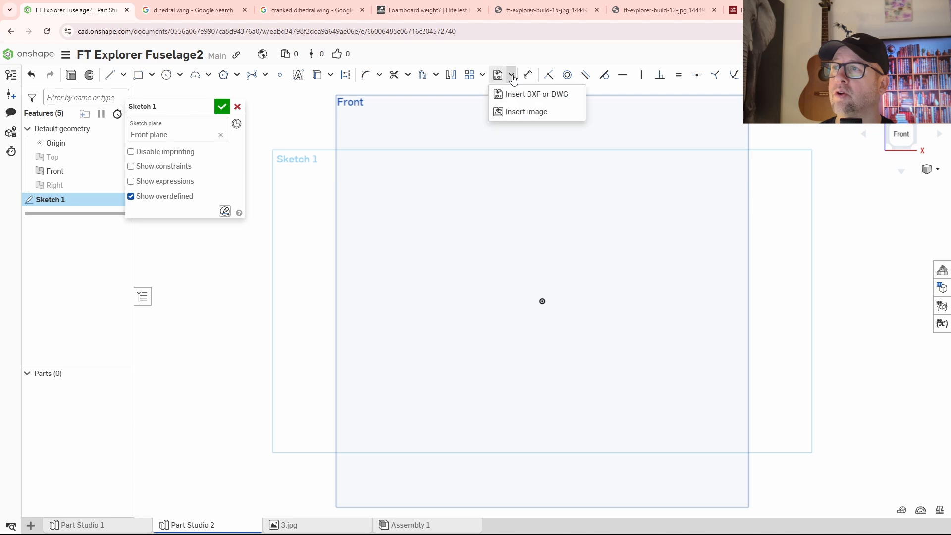
left_click(514, 110)
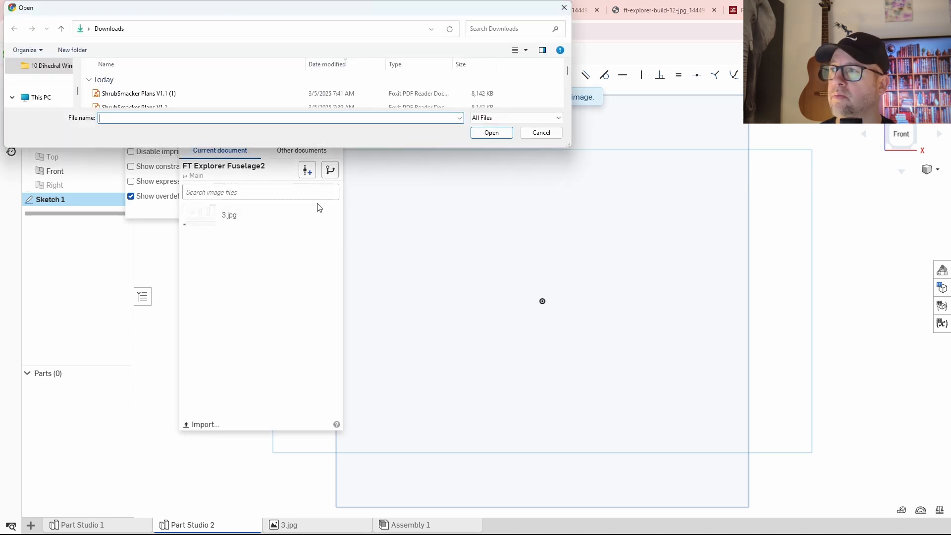
scroll(164, 98, "down", 2)
scroll(167, 102, "down", 3)
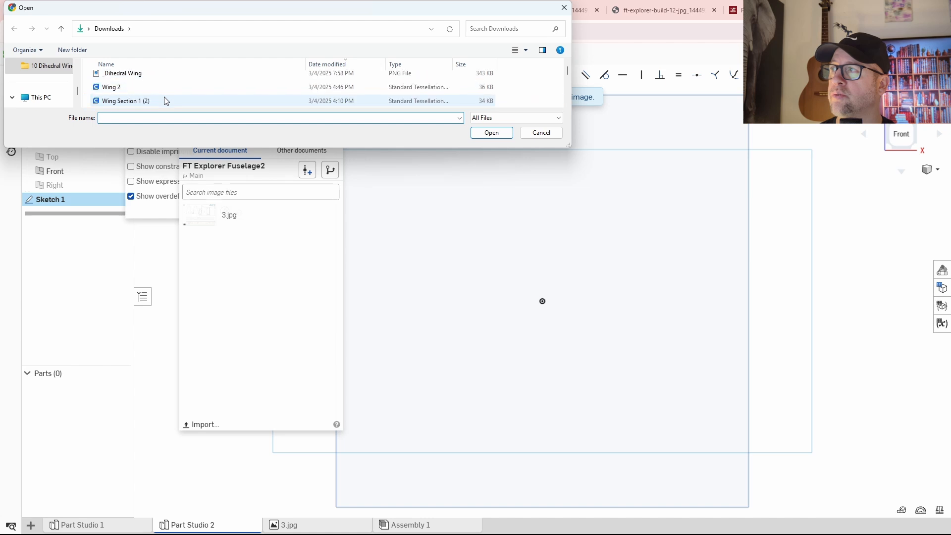
scroll(170, 101, "down", 3)
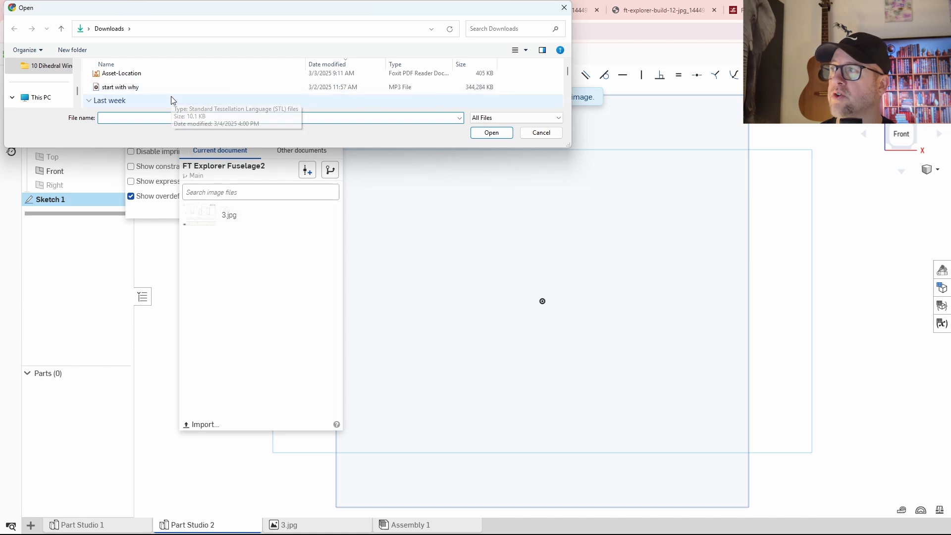
scroll(172, 100, "down", 4)
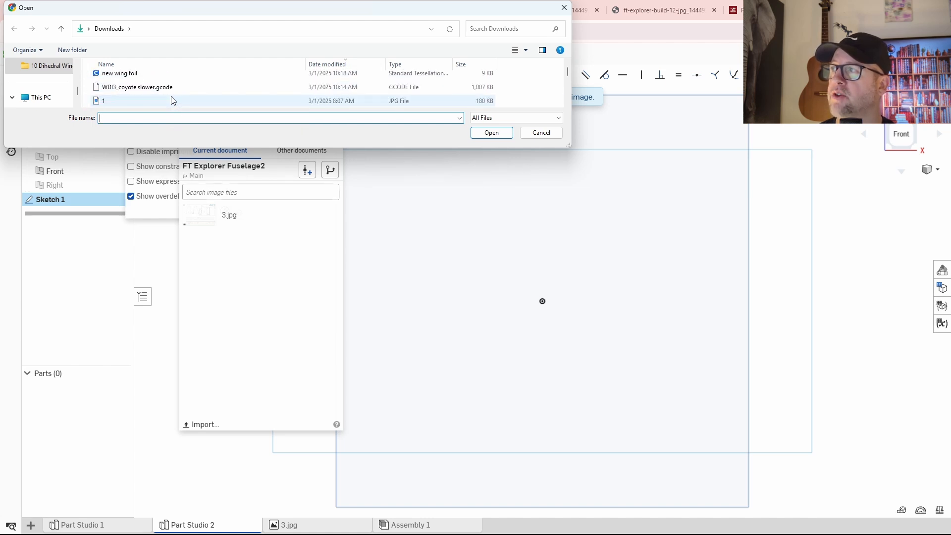
scroll(110, 93, "down", 2)
left_click(106, 79)
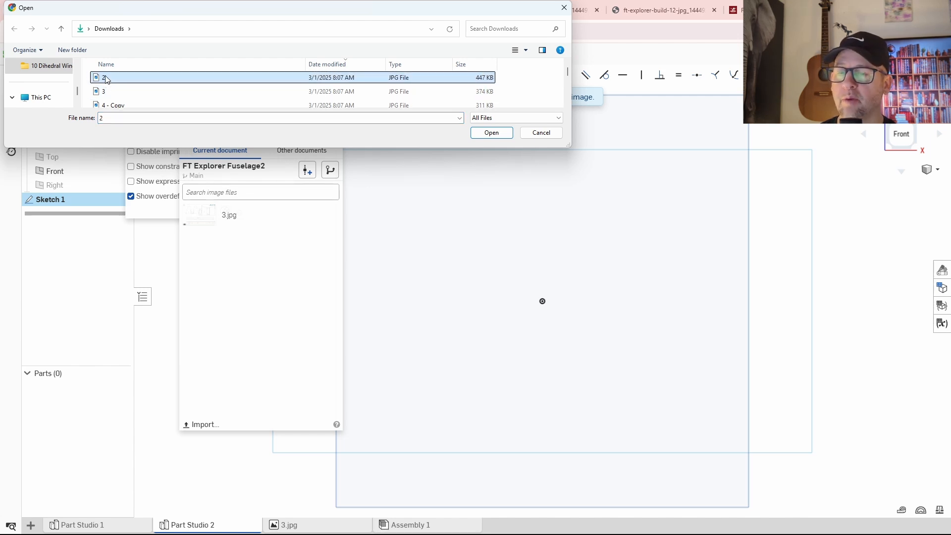
left_click(491, 133)
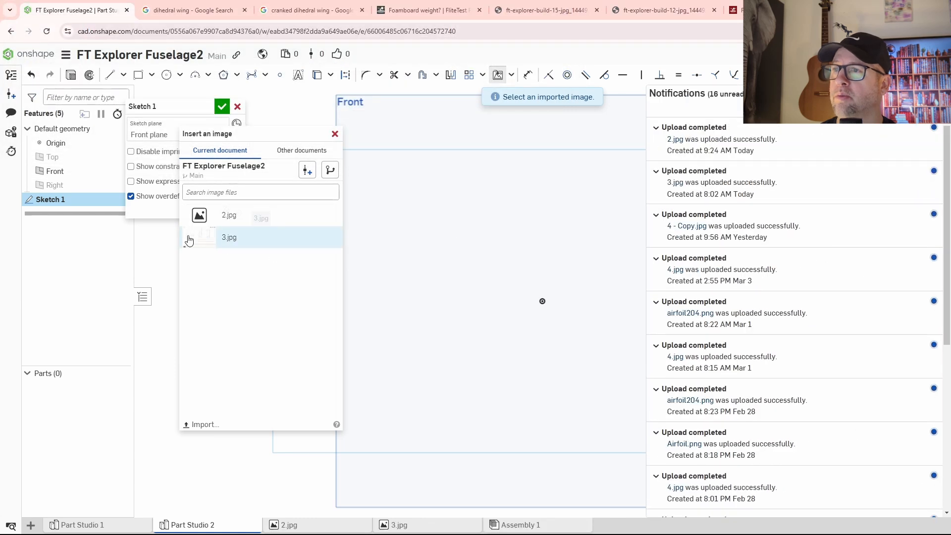
Step: Insert 2.jpg into the sketch with its lower-left corner on the origin
left_click(200, 216)
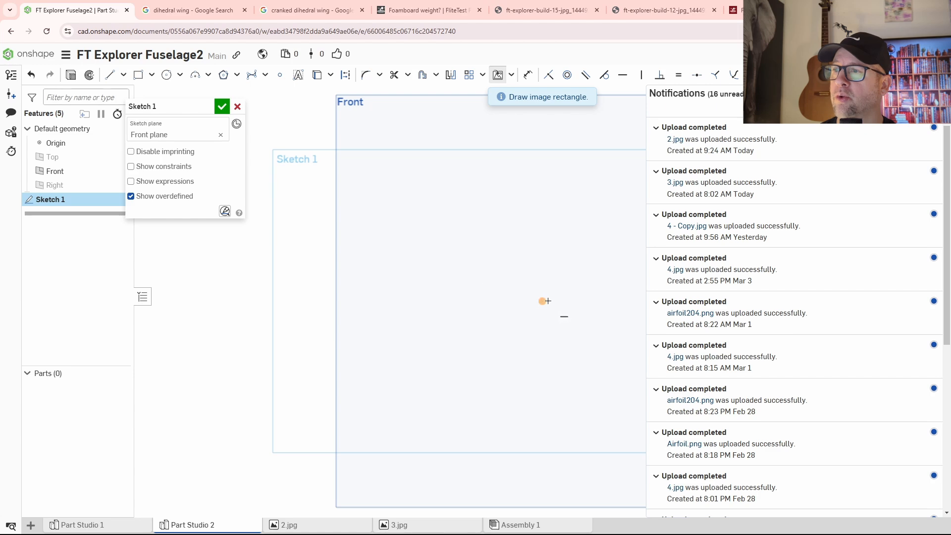
left_click(542, 301)
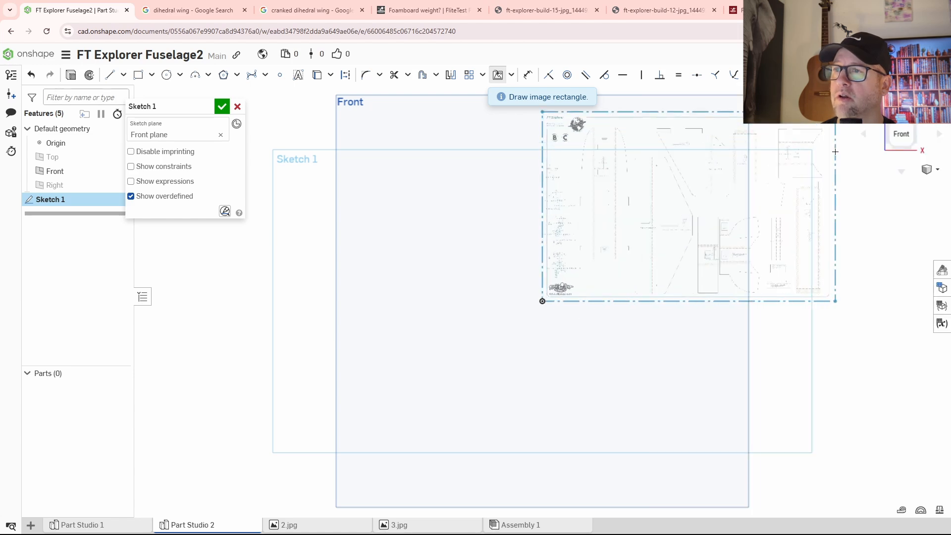
left_click(836, 152)
Step: Examine the inserted plan sheet, checking its scale bars and the battery/electronics tray part up close
scroll(684, 382, "up", 5)
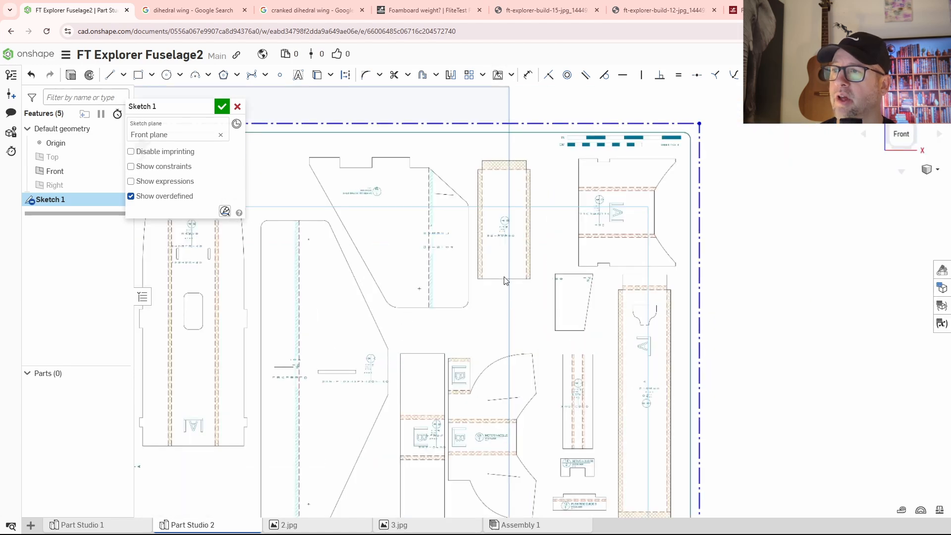
scroll(644, 154, "up", 5)
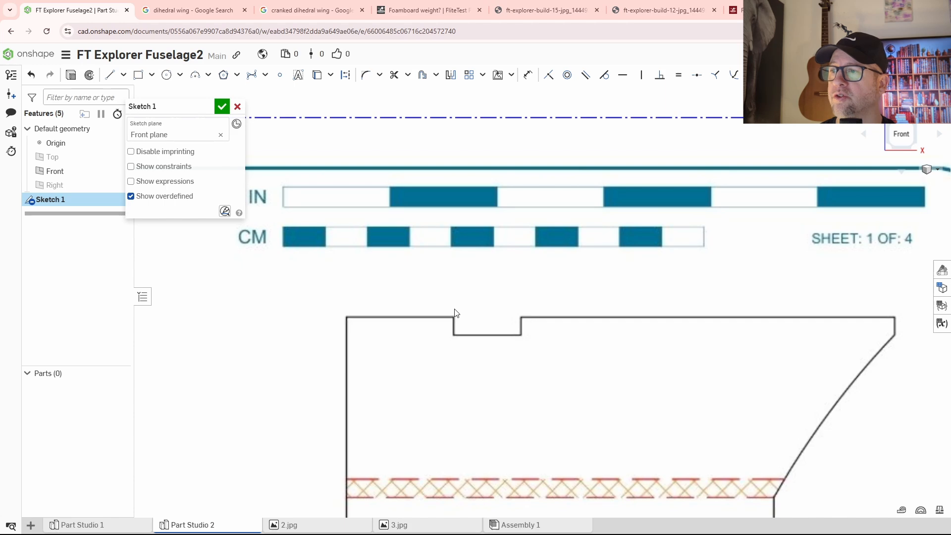
scroll(456, 312, "down", 10)
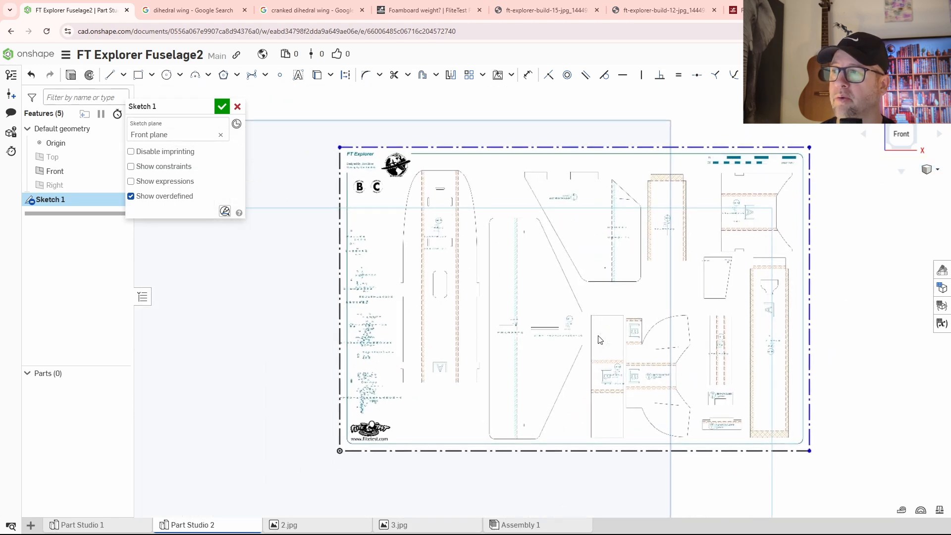
scroll(437, 183, "up", 5)
scroll(396, 284, "up", 4)
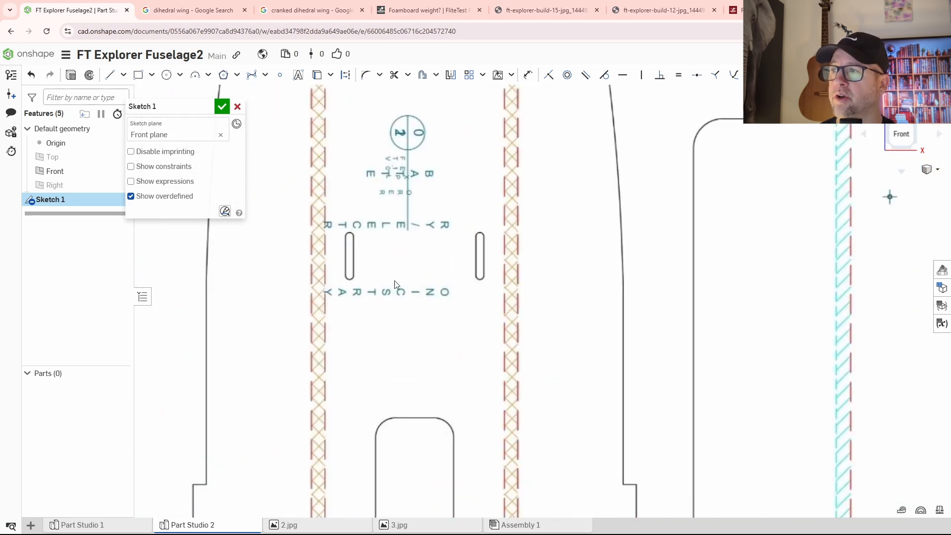
scroll(446, 337, "up", 1)
scroll(500, 331, "up", 2)
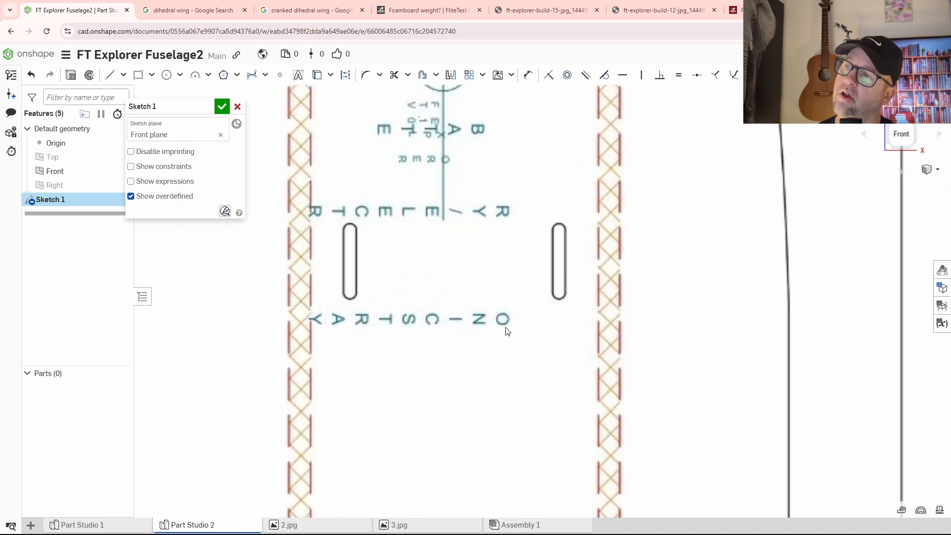
middle_click_drag(514, 291, 498, 395)
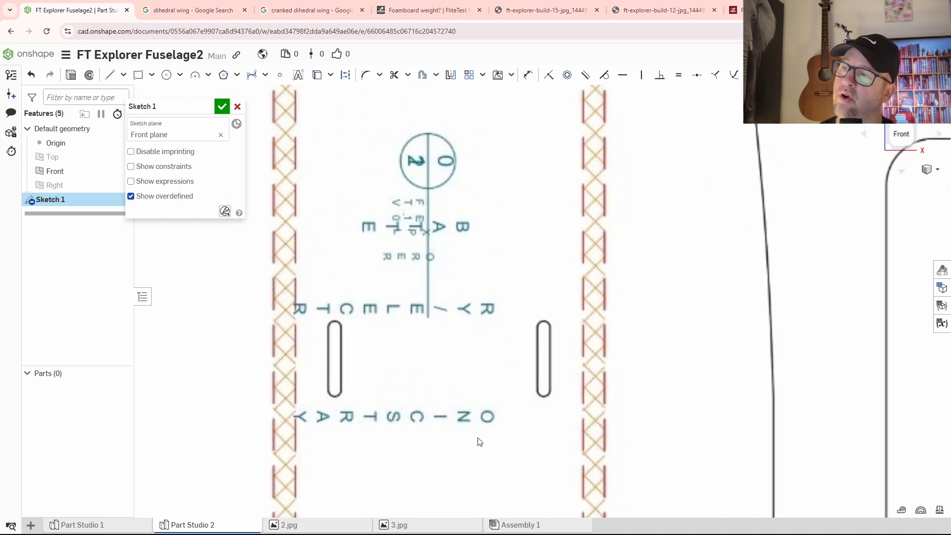
scroll(512, 423, "down", 3)
scroll(544, 310, "down", 1)
scroll(584, 365, "down", 2)
scroll(493, 310, "down", 2)
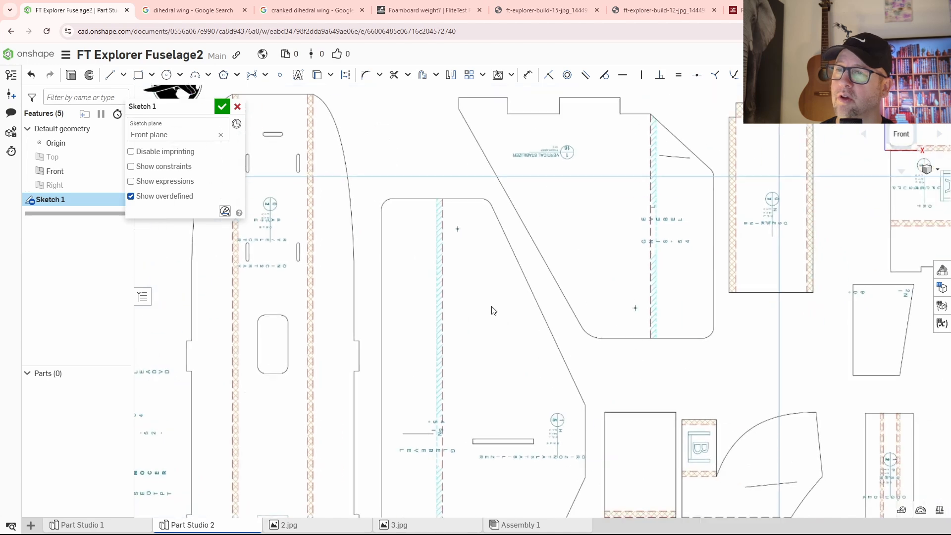
Step: Draw a vertical reference line down from the start of the plan's CM scale bar
middle_click_drag(569, 272, 298, 375)
scroll(612, 267, "up", 3)
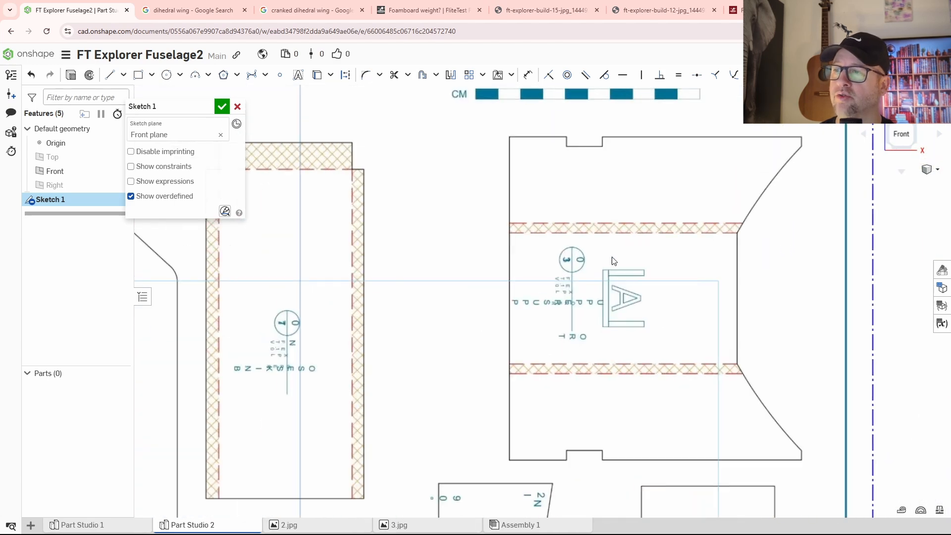
middle_click_drag(613, 261, 460, 392)
scroll(356, 240, "up", 4)
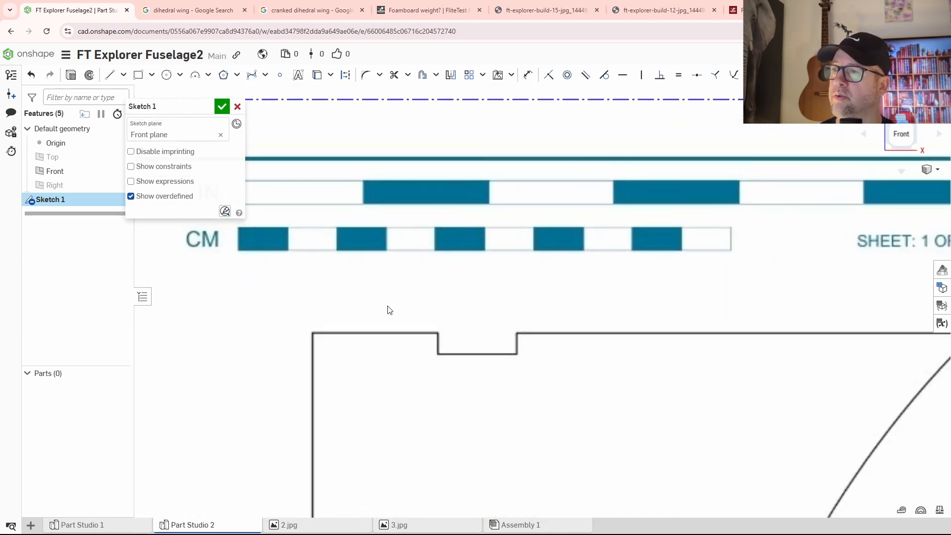
middle_click_drag(388, 310, 406, 371)
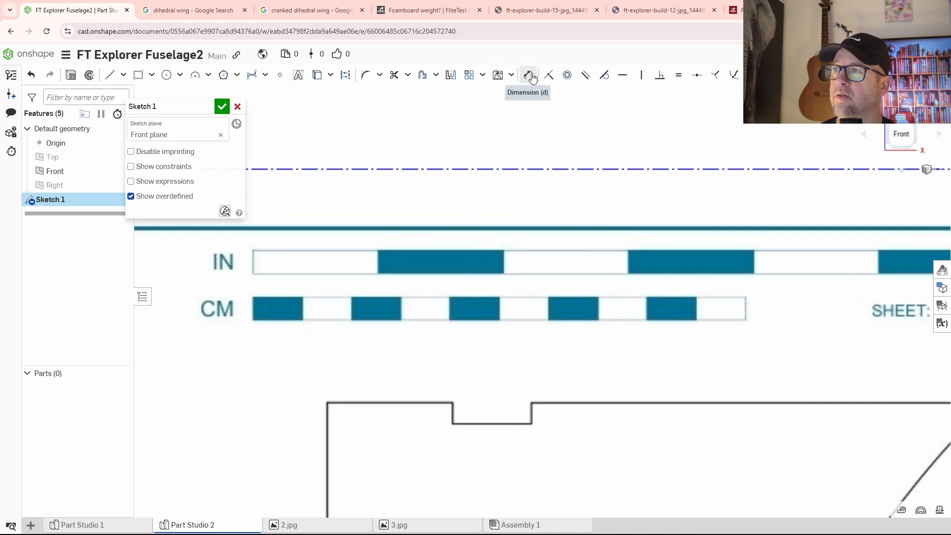
scroll(448, 252, "down", 3)
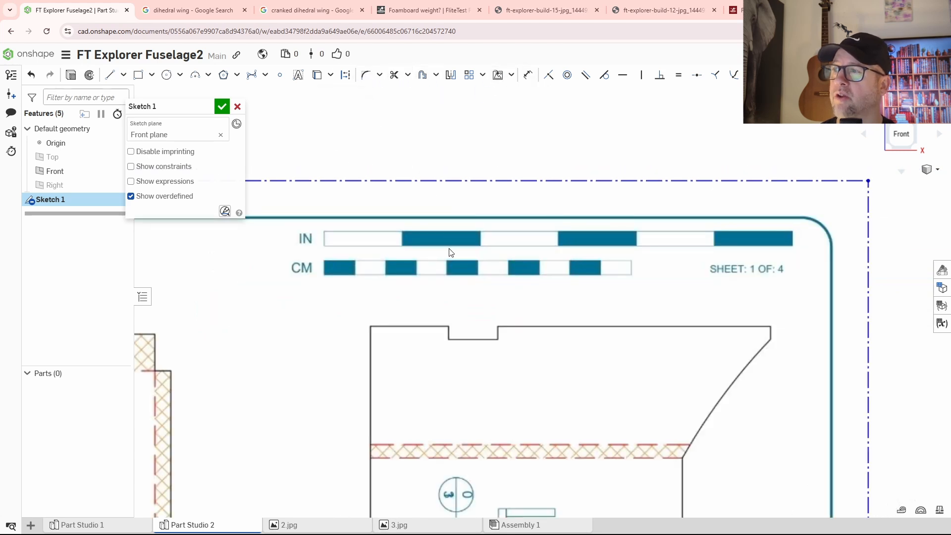
scroll(438, 262, "up", 3)
middle_click_drag(446, 250, 513, 296)
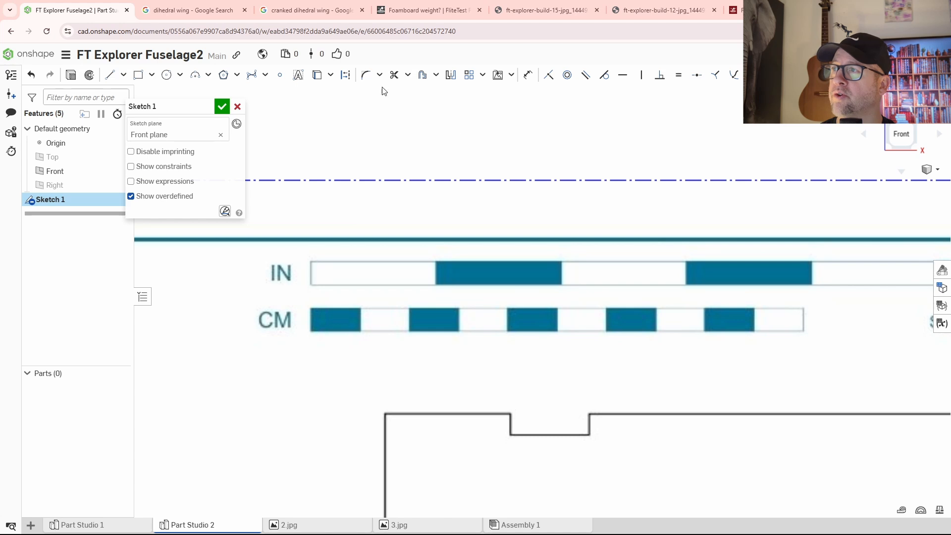
left_click(110, 75)
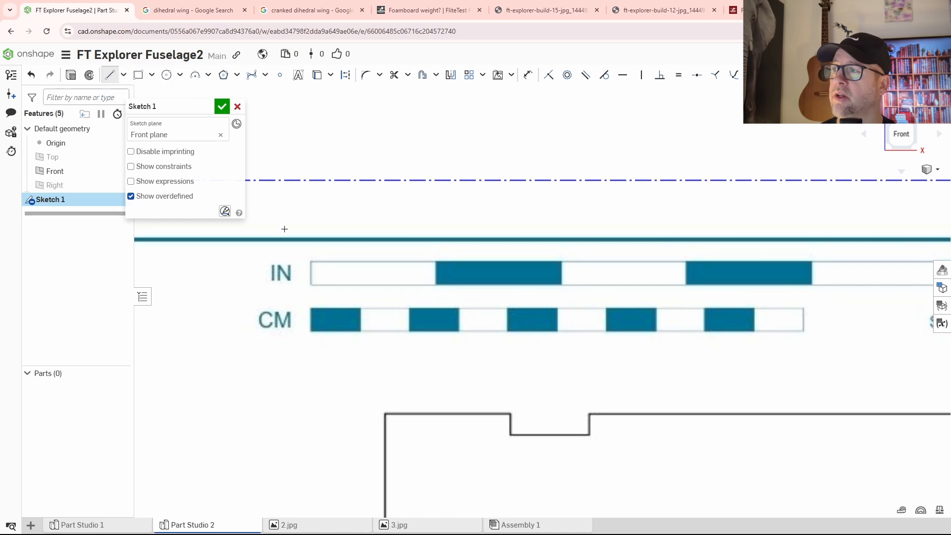
scroll(310, 333, "up", 3)
left_click(305, 240)
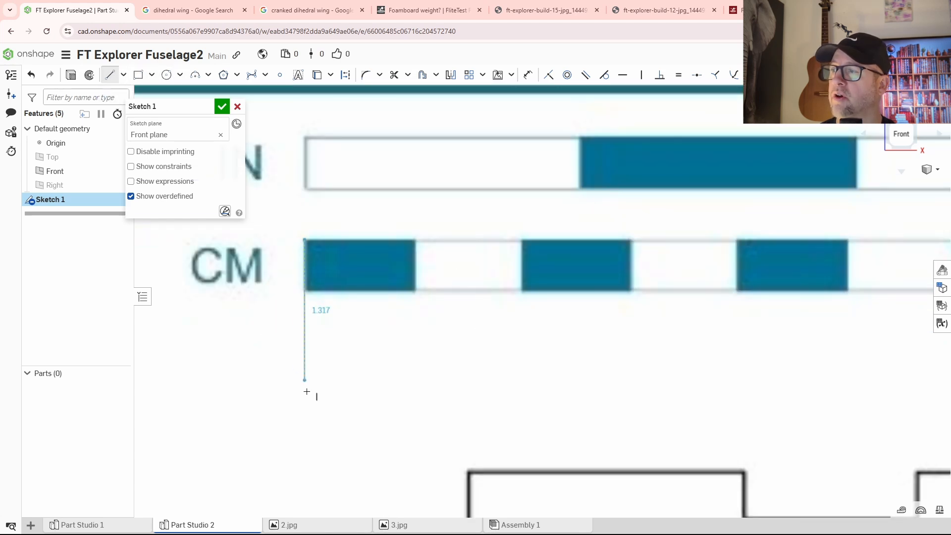
left_click(305, 396)
key("Escape")
Step: Draw a vertical reference line about 1.5 mm long down from the far end of the CM scale bar
middle_click_drag(605, 351, 277, 369)
middle_click_drag(715, 350, 279, 284)
key("l")
left_click(622, 198)
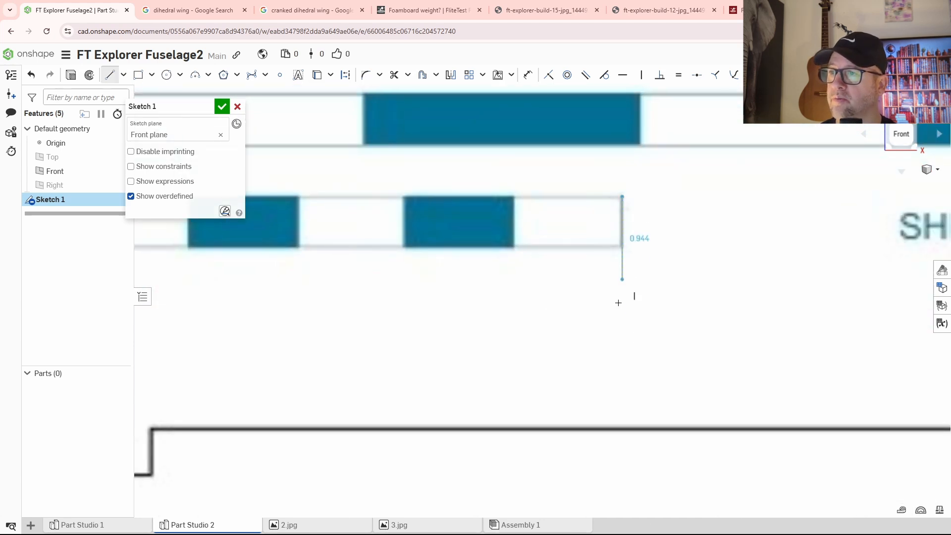
left_click(622, 328)
key("Escape")
Step: Dimension the distance between the two reference lines on the CM scale bar to 100 mm, scaling the plan image
middle_click_drag(433, 340, 707, 306)
scroll(616, 300, "down", 3)
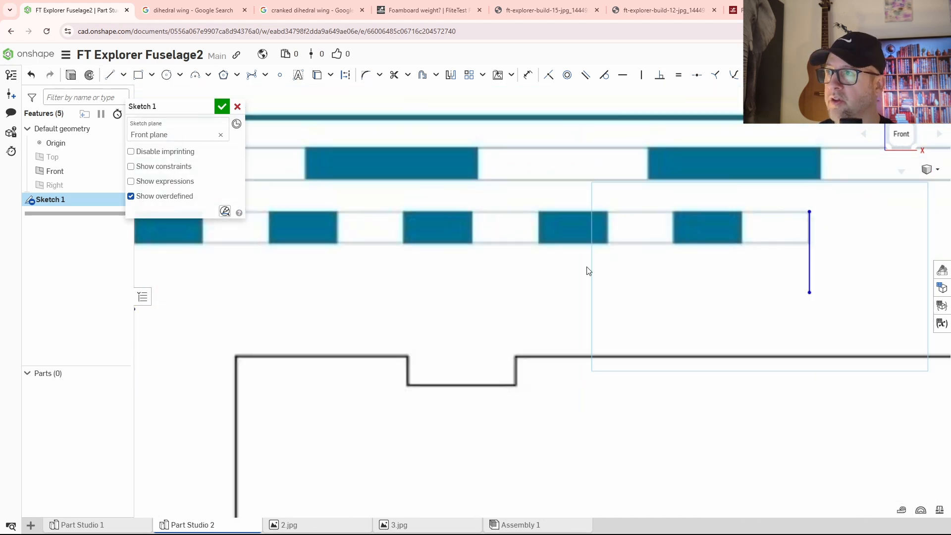
left_click(528, 77)
left_click(812, 261)
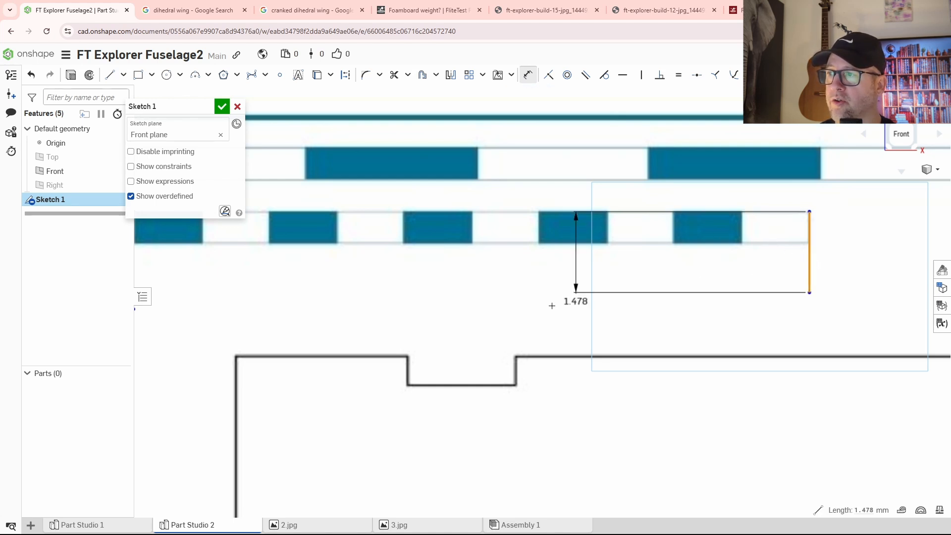
middle_click_drag(384, 296, 688, 308)
left_click(439, 298)
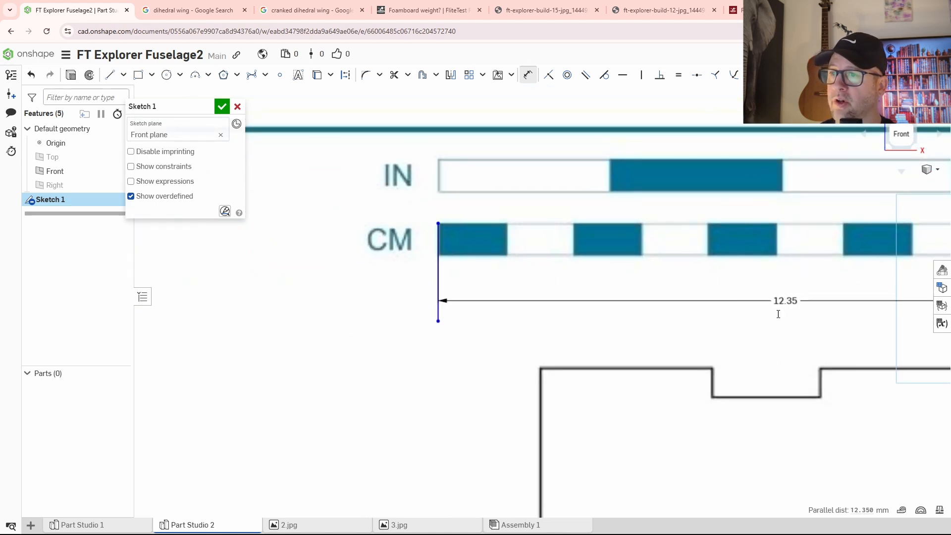
left_click(787, 301)
type("100")
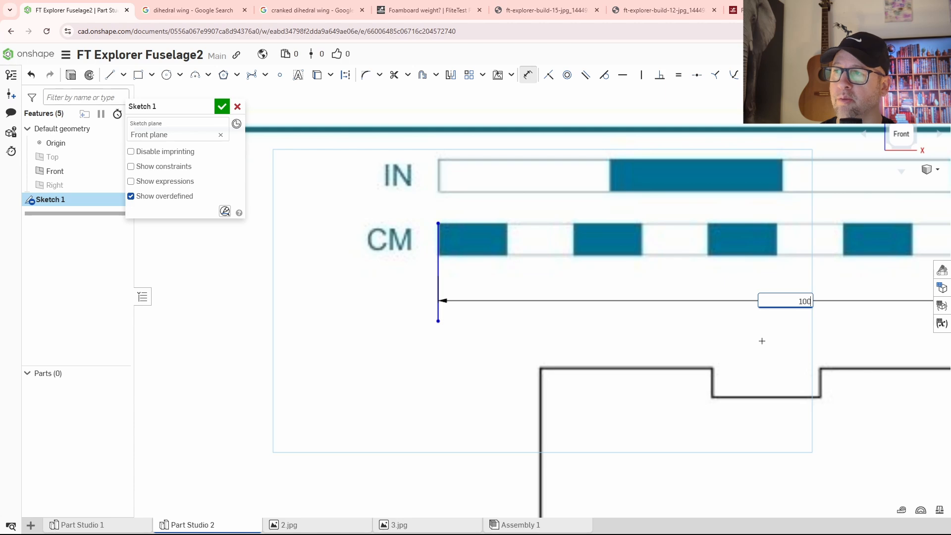
key("Return")
scroll(704, 342, "down", 5)
scroll(696, 329, "up", 8)
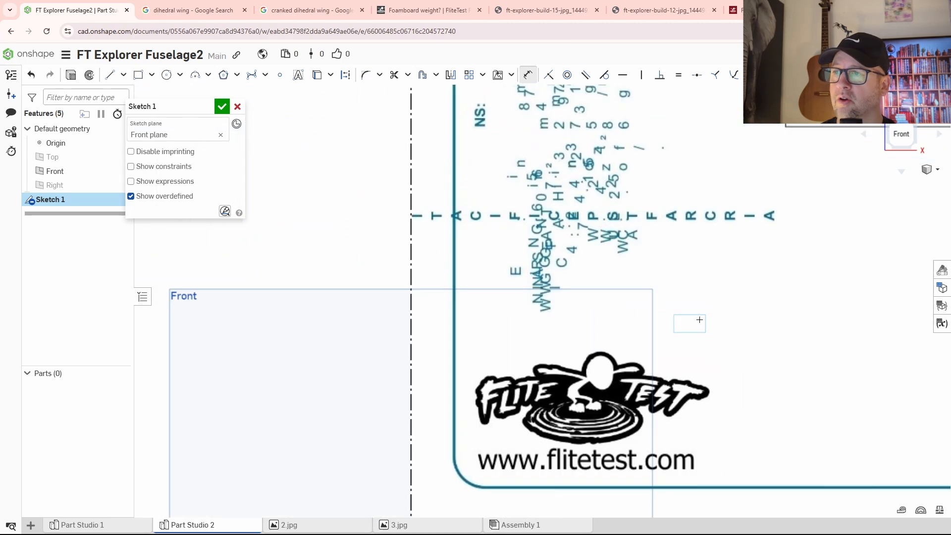
scroll(544, 340, "down", 4)
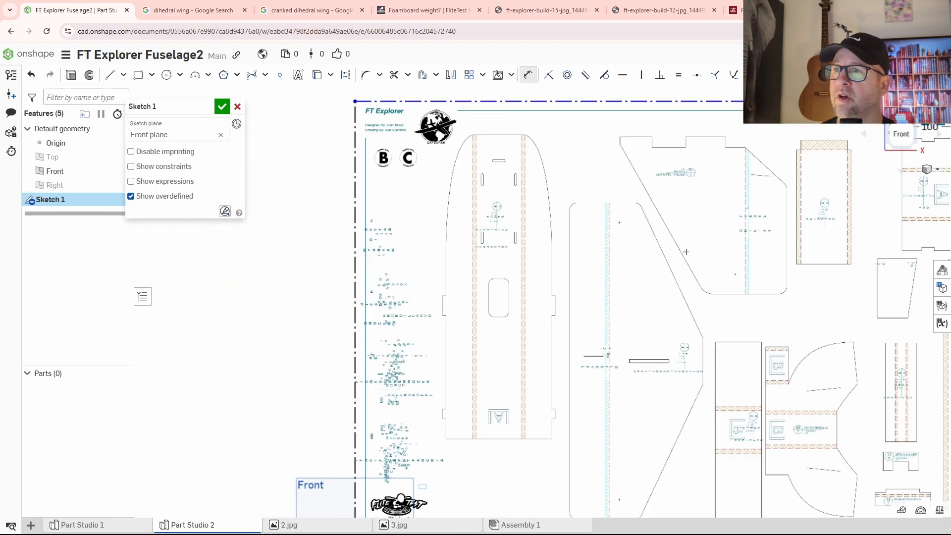
Step: Examine the scaled plan image in the sketch, from the CM scale bar to the battery/electronics tray
scroll(455, 294, "up", 5)
scroll(455, 294, "up", 6)
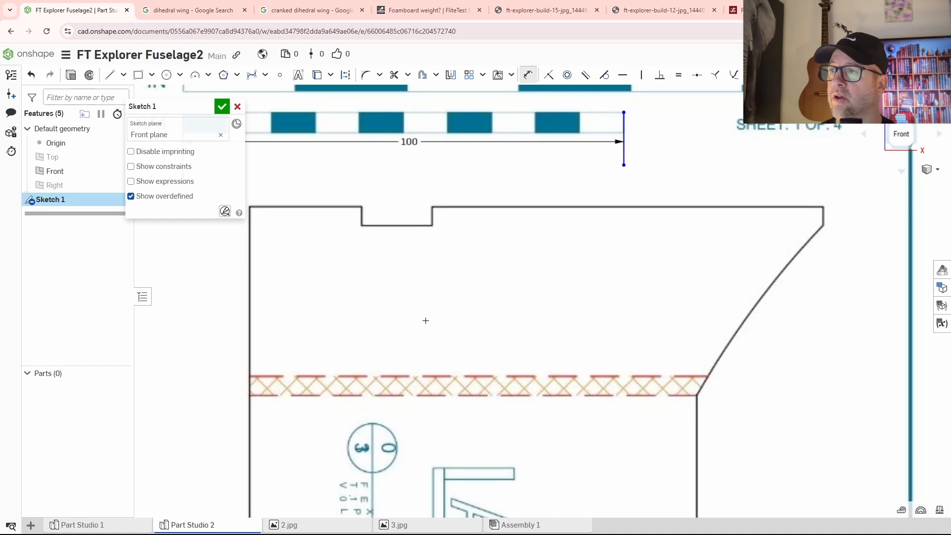
scroll(545, 322, "down", 6)
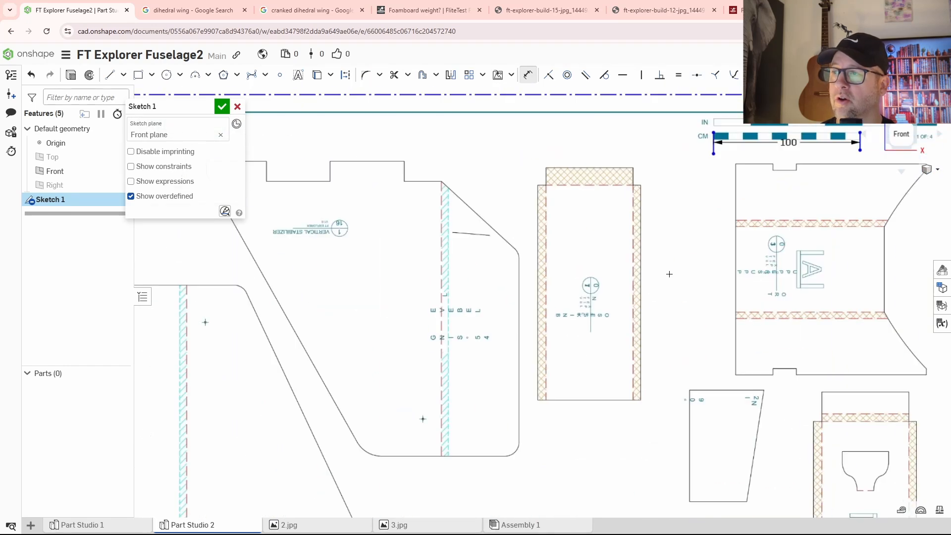
middle_click_drag(581, 349, 692, 271)
scroll(534, 315, "down", 3)
middle_click_drag(502, 355, 670, 263)
middle_click_drag(527, 260, 572, 322)
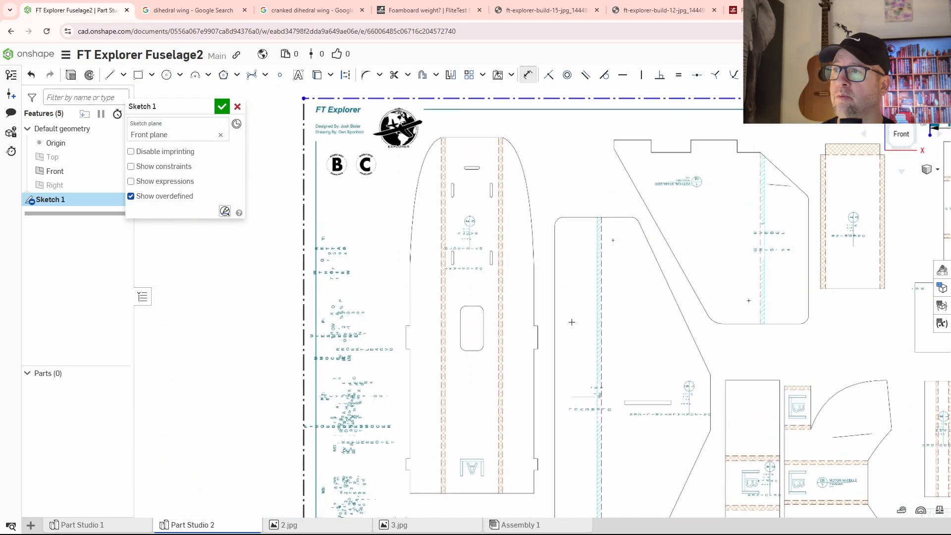
scroll(466, 237, "up", 2)
middle_click_drag(466, 237, 616, 243)
scroll(616, 240, "up", 3)
scroll(679, 282, "down", 3)
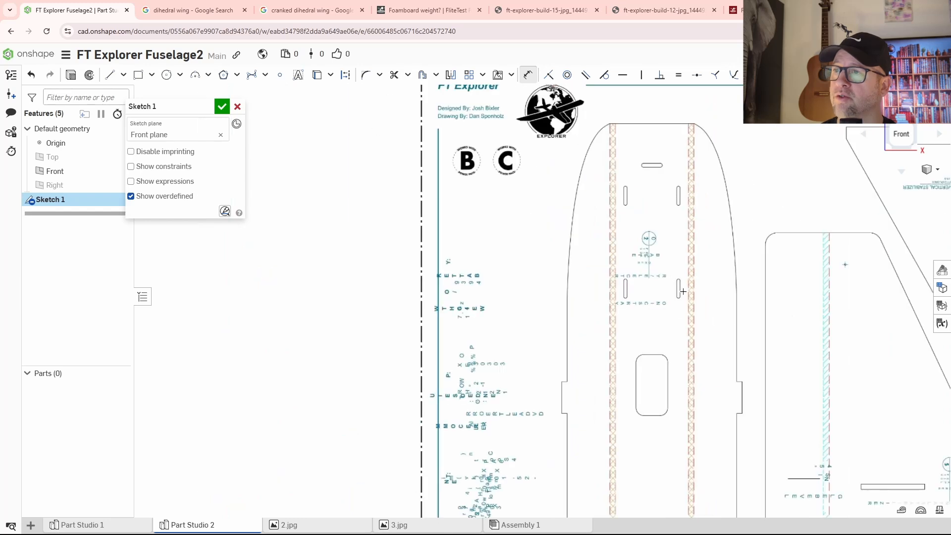
middle_click_drag(683, 292, 533, 297)
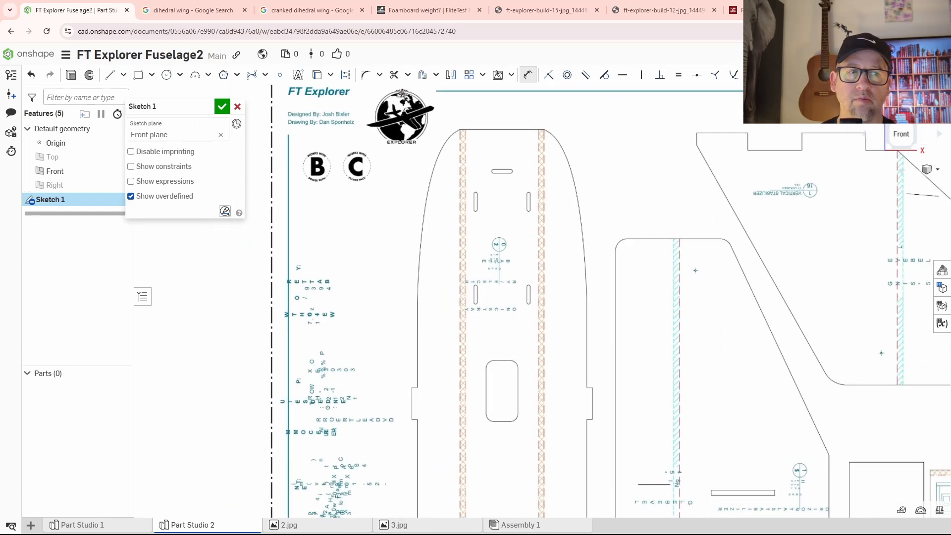
Step: Switch to the full-size plans in Foxit PDF Reader and find the battery/electronics tray on sheet 1 of 4
key("alt+Tab")
scroll(421, 227, "down", 15)
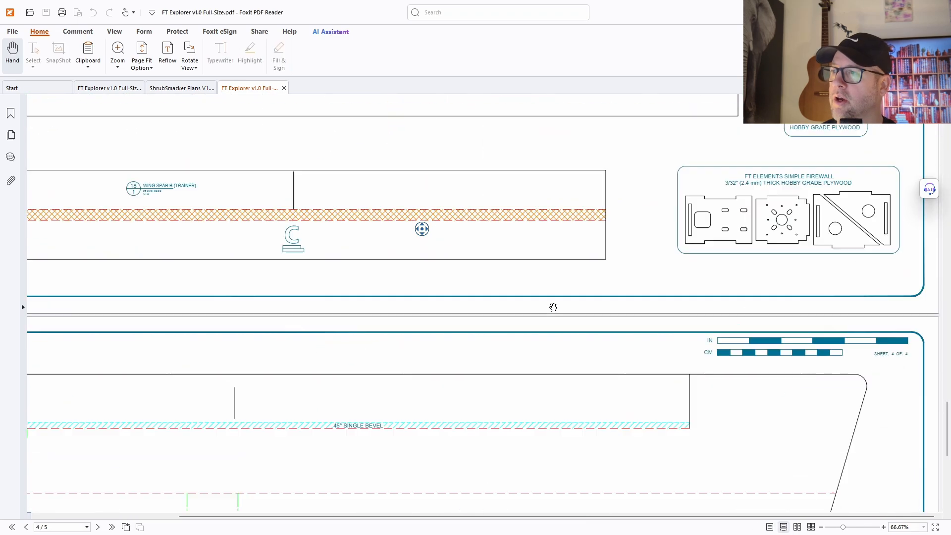
scroll(517, 287, "up", 4)
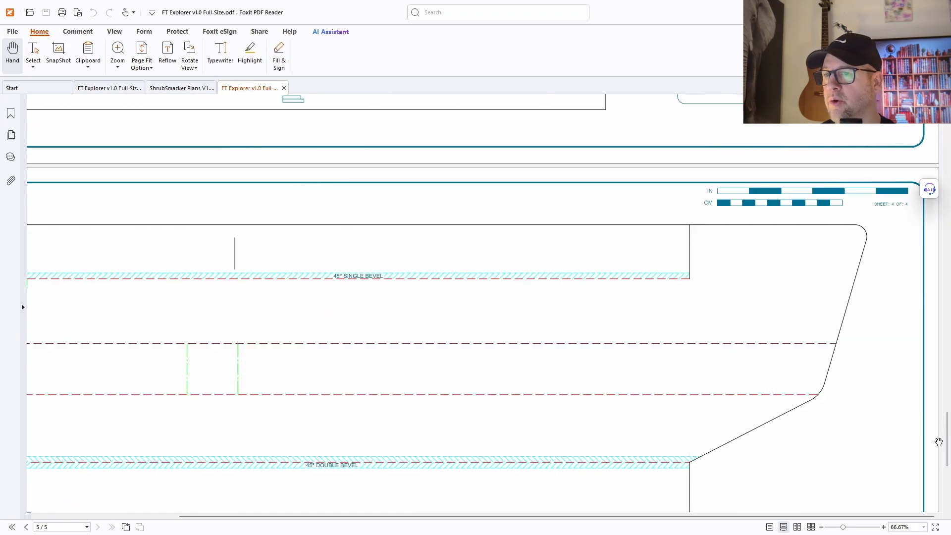
left_click_drag(948, 442, 944, 151)
scroll(575, 439, "down", 6)
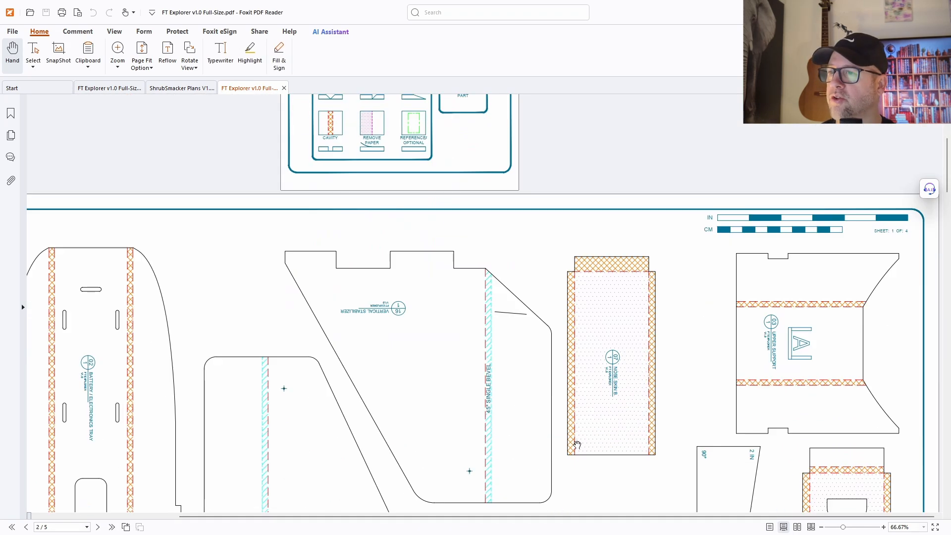
left_click_drag(328, 350, 313, 351)
scroll(374, 348, "left", 2)
scroll(374, 349, "up", 3)
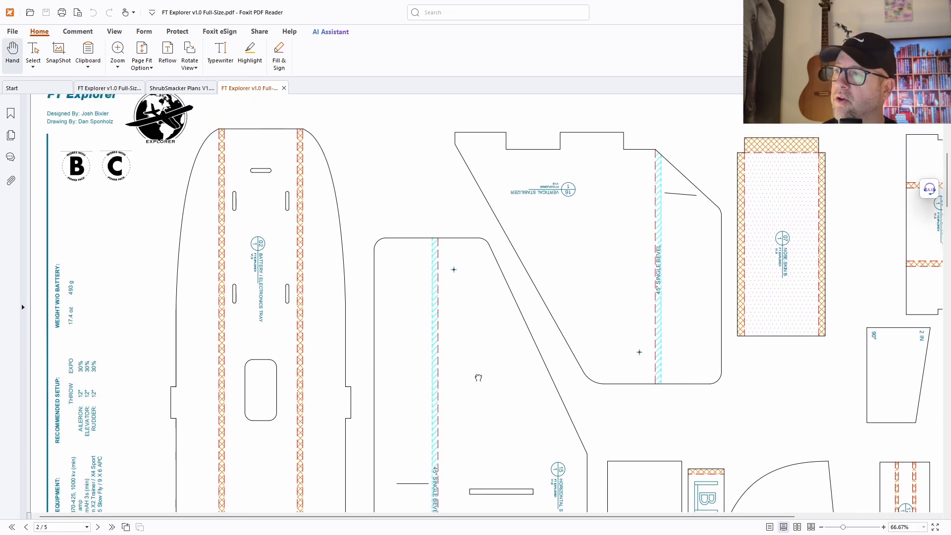
Step: Examine the battery/electronics tray on the PDF plan, from the curved nose and slots to the tabs at the rear
scroll(274, 322, "up", 4, "ctrl")
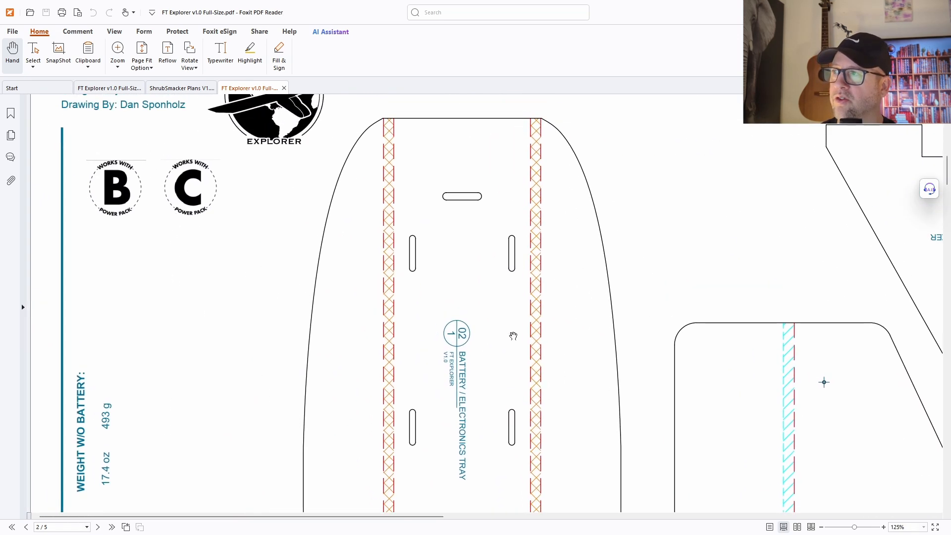
left_click_drag(554, 404, 542, 332)
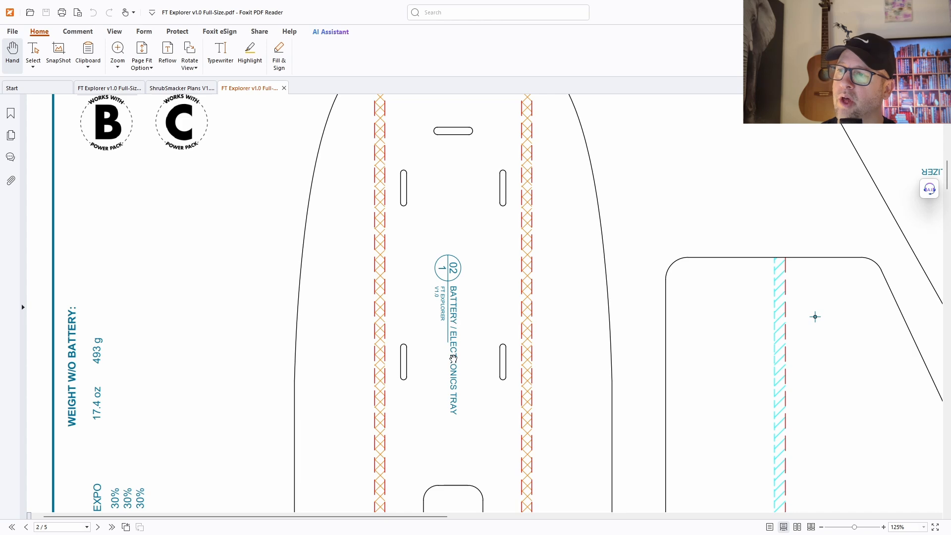
left_click_drag(486, 269, 437, 350)
scroll(444, 348, "down", 2, "ctrl")
left_click_drag(468, 400, 567, 294)
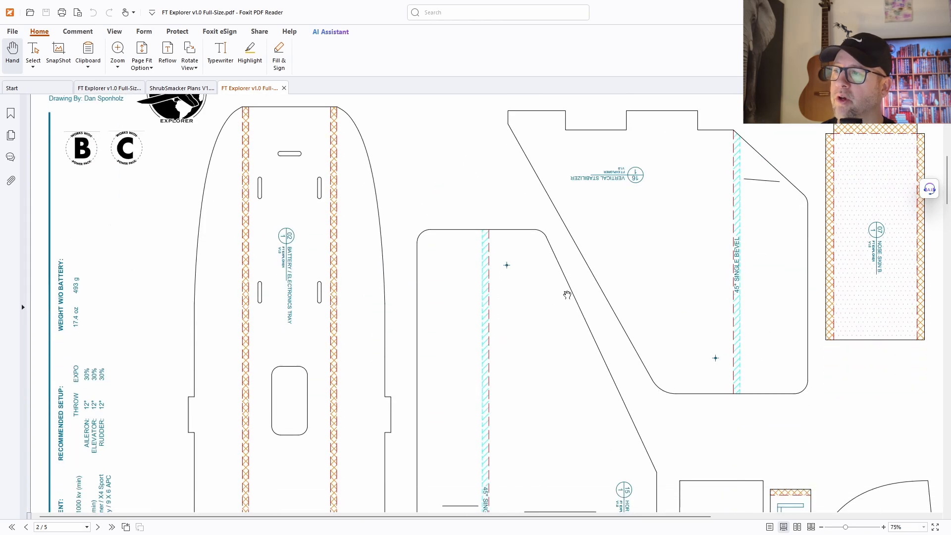
left_click_drag(366, 426, 431, 300)
scroll(393, 259, "down", 4)
scroll(406, 251, "up", 7)
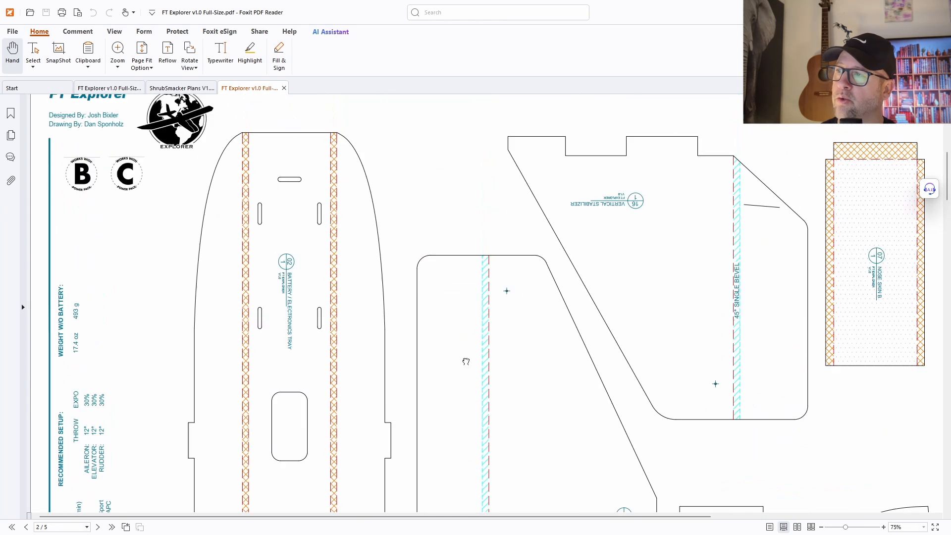
scroll(332, 229, "up", 4, "ctrl")
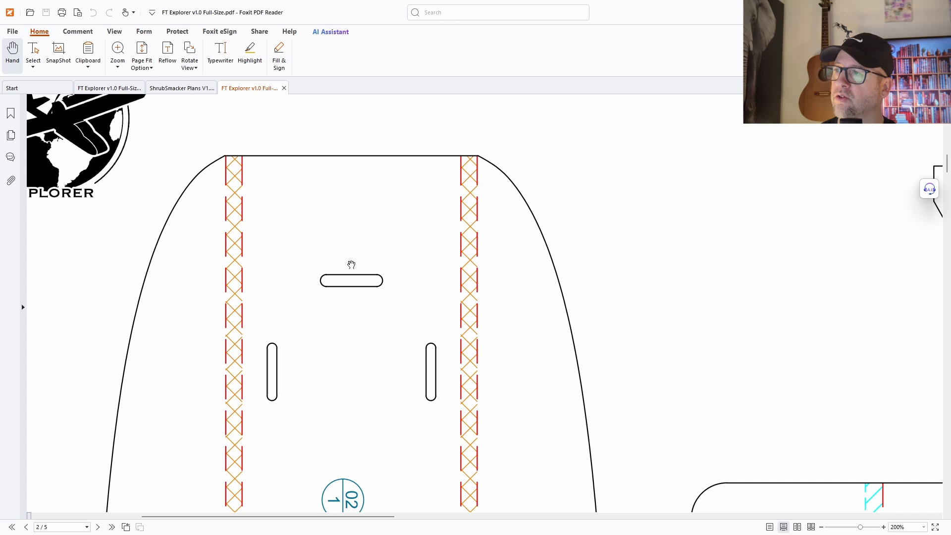
left_click_drag(352, 265, 453, 255)
scroll(570, 297, "down", 4)
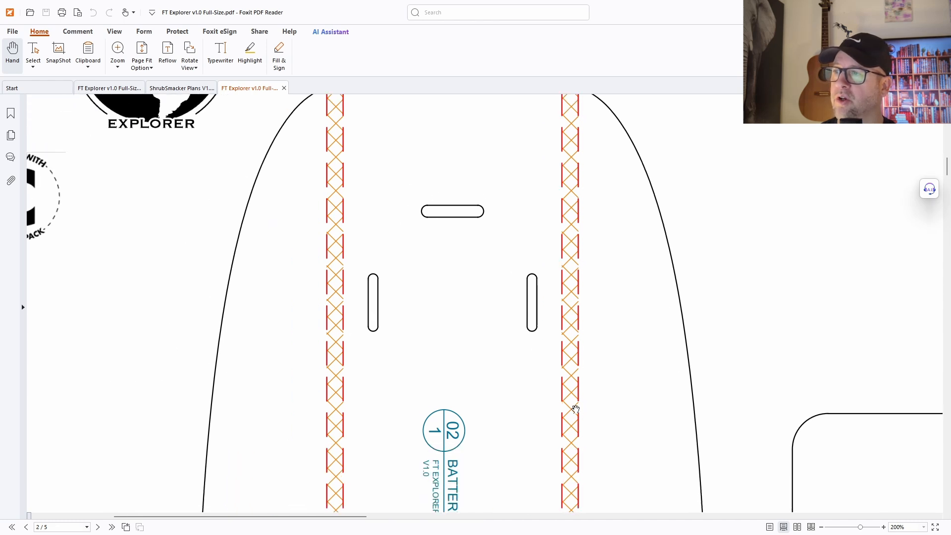
scroll(496, 198, "down", 2, "ctrl")
scroll(495, 223, "down", 1)
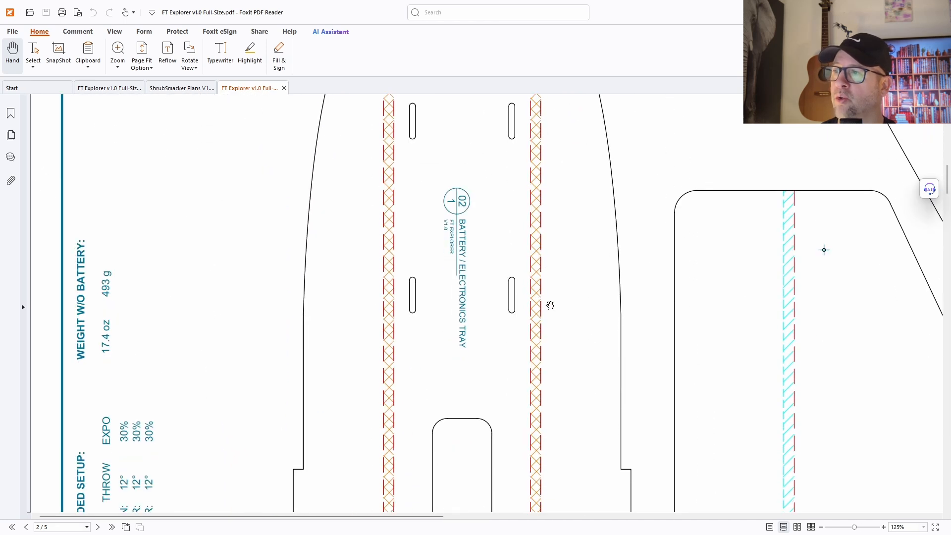
scroll(548, 303, "down", 2, "ctrl")
scroll(551, 346, "down", 5)
scroll(438, 330, "down", 2)
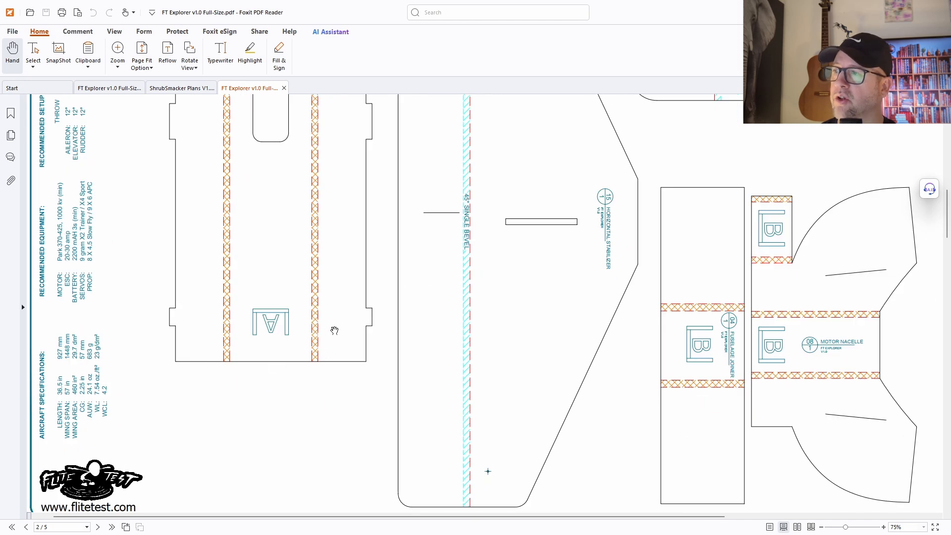
Step: Examine the other parts on plan sheet 1, including the fuselage joiner, motor nacelle, nose skins and upper support
middle_click_drag(326, 291, 516, 407)
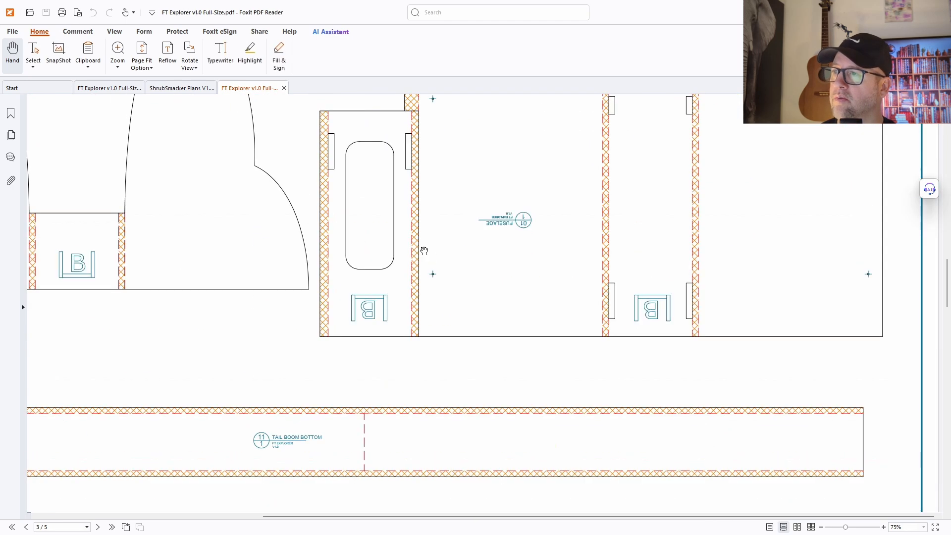
left_click_drag(323, 157, 629, 399)
left_click_drag(639, 102, 660, 340)
left_click_drag(660, 191, 682, 380)
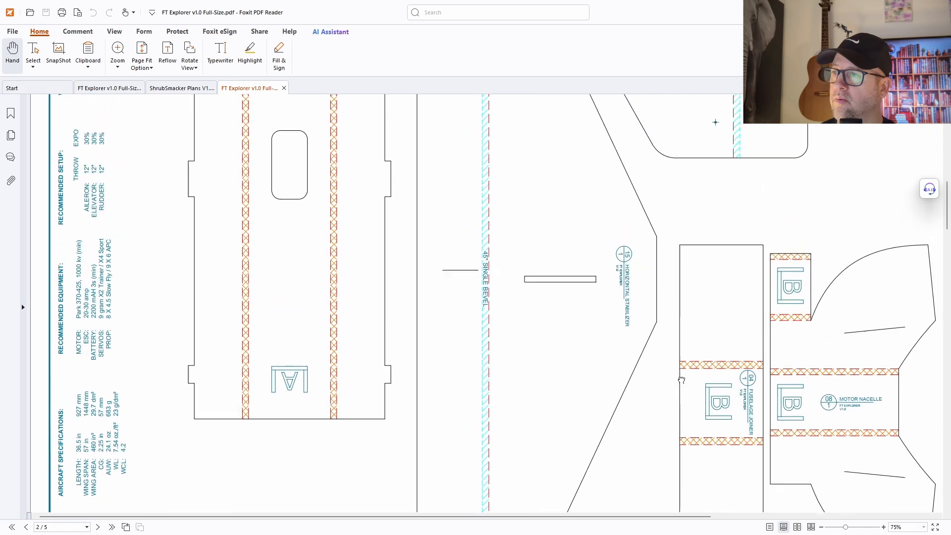
left_click_drag(708, 288, 357, 238)
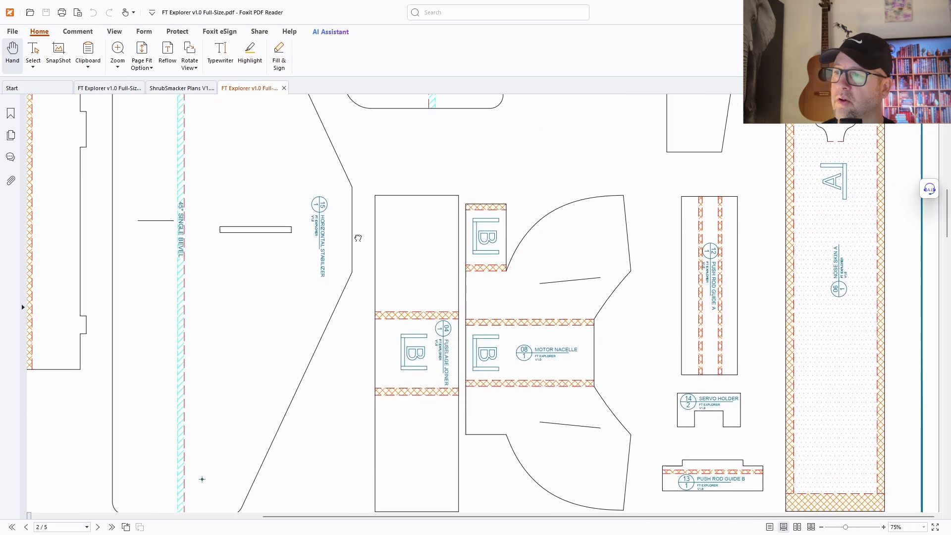
scroll(612, 325, "up", 3)
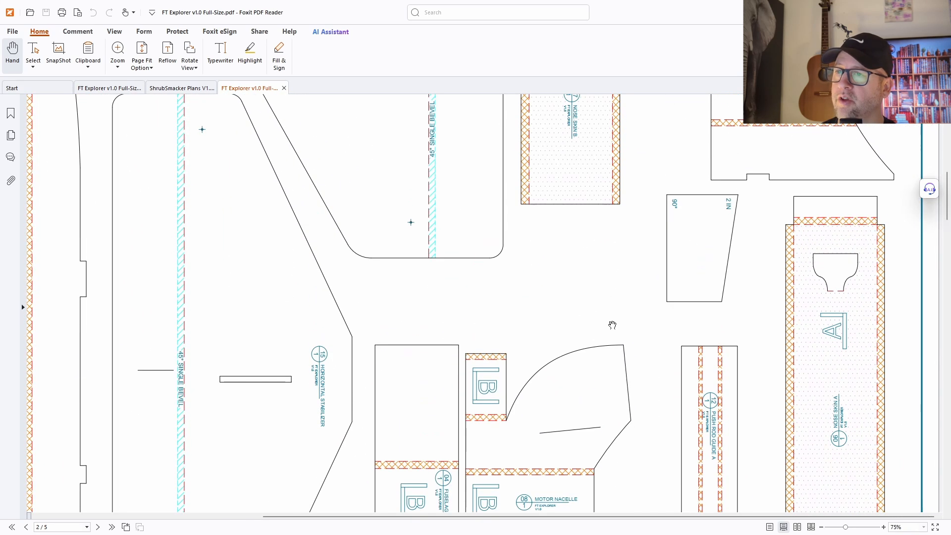
scroll(712, 294, "down", 2)
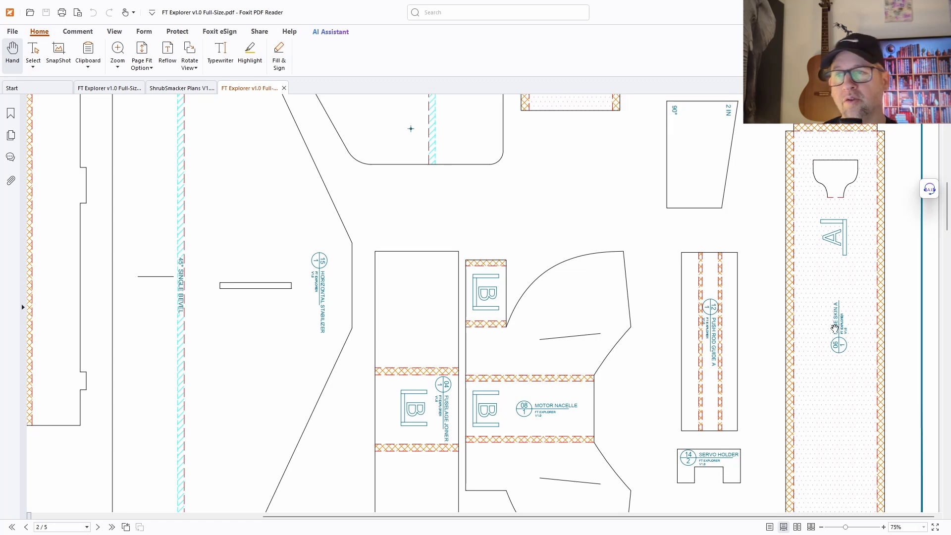
scroll(811, 207, "up", 5)
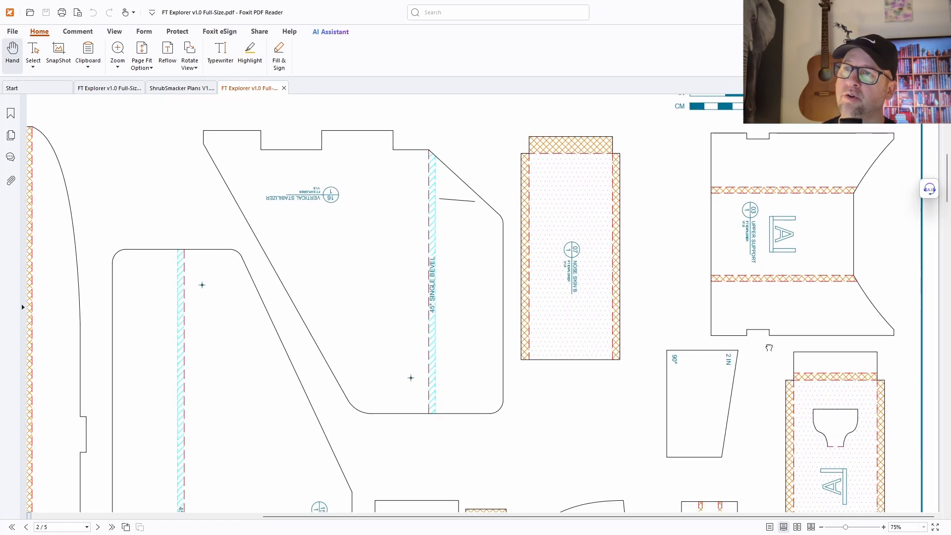
left_click_drag(566, 394, 683, 386)
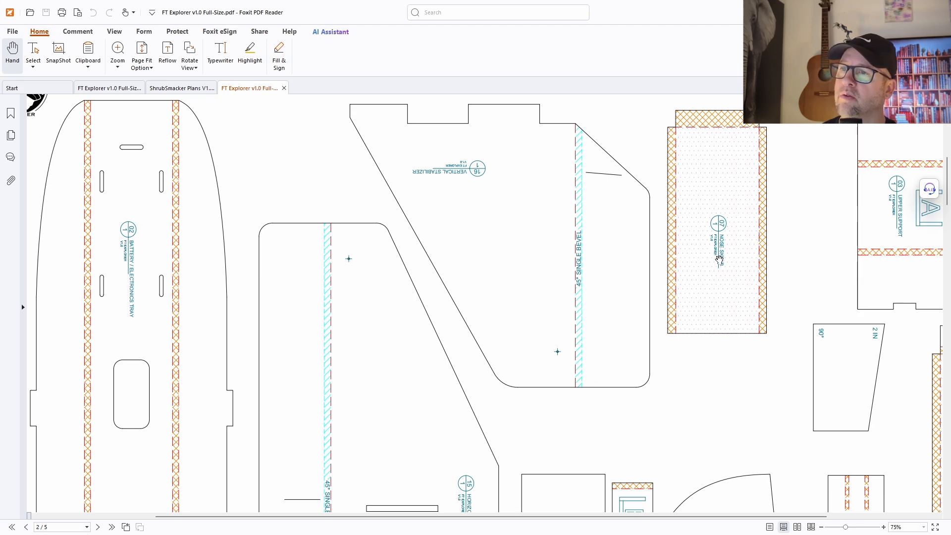
left_click_drag(413, 342, 683, 311)
scroll(620, 311, "up", 2)
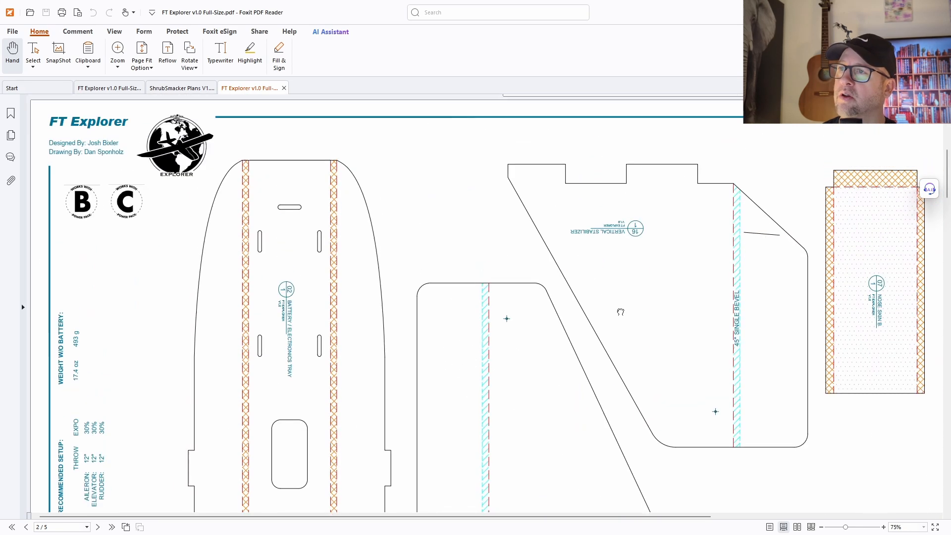
Step: Switch back to Onshape and trace the battery/electronics tray's straight front edge with a horizontal line about 68 mm long
double_click(700, 11)
key("alt+Tab")
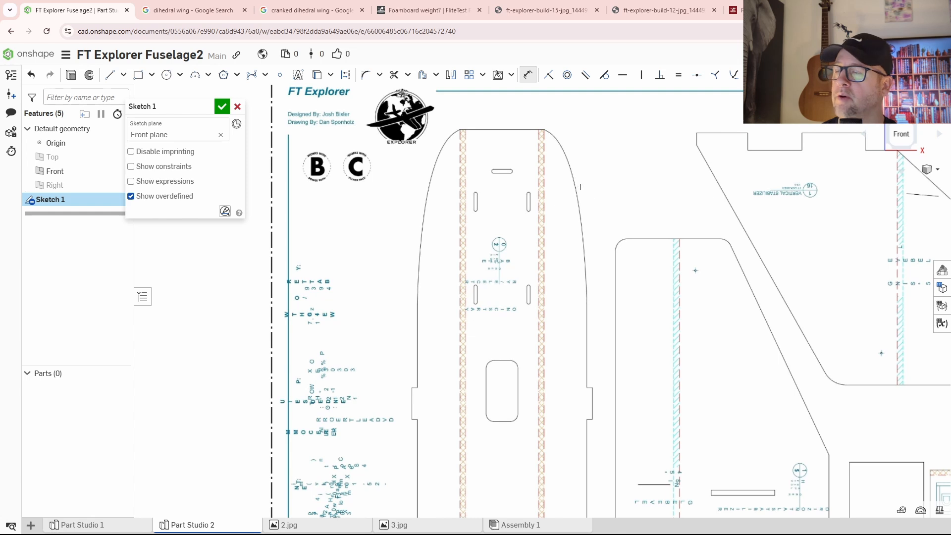
scroll(500, 196, "up", 3)
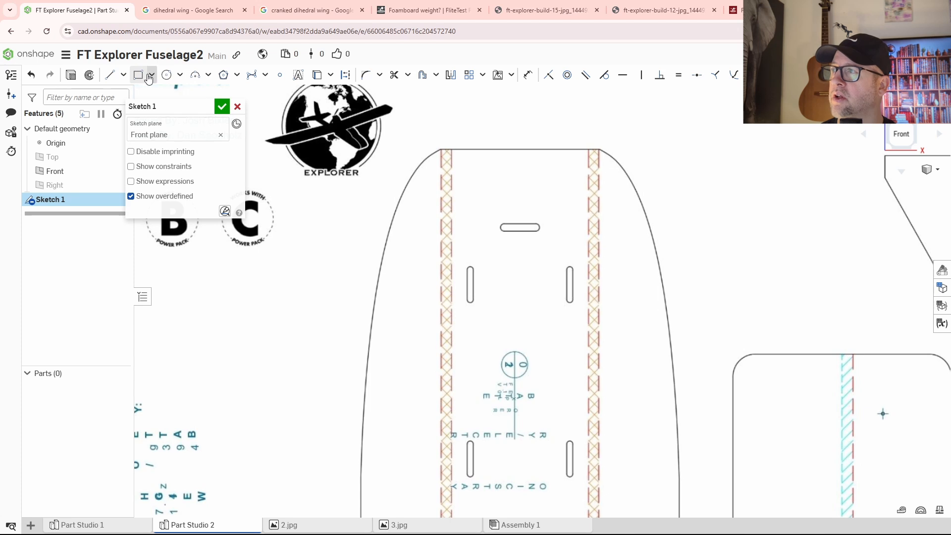
left_click(110, 76)
scroll(445, 159, "up", 6)
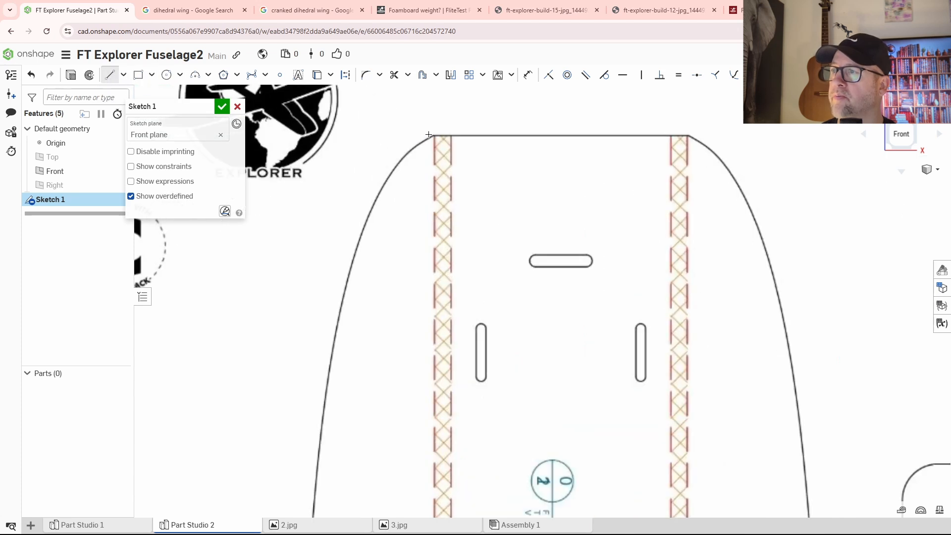
scroll(498, 140, "up", 3)
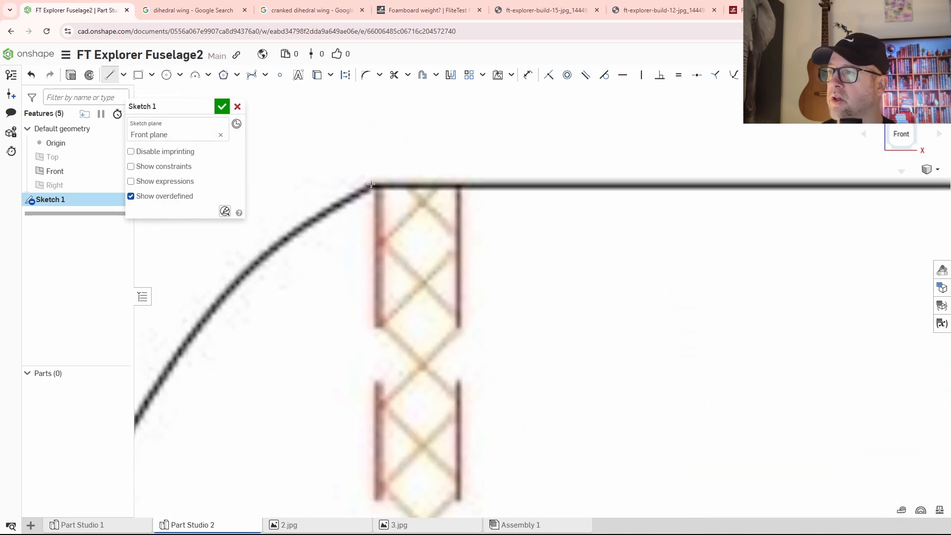
scroll(489, 230, "down", 4)
middle_click_drag(842, 245, 480, 259)
scroll(488, 256, "up", 3)
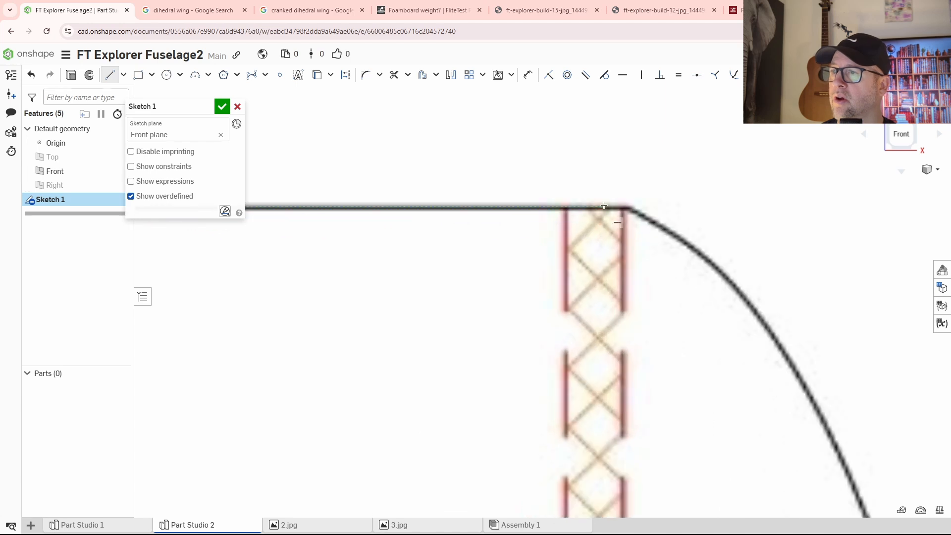
left_click(631, 206)
scroll(496, 303, "down", 4)
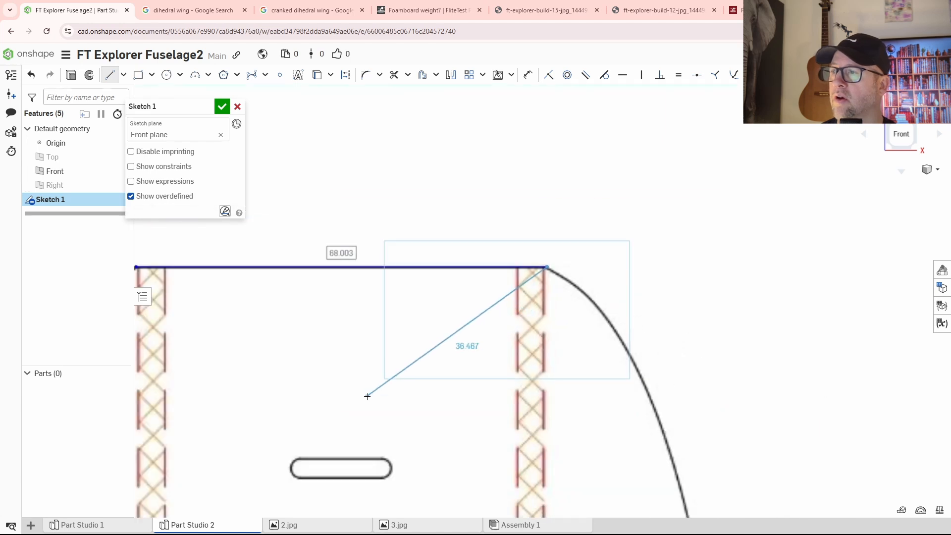
middle_click_drag(365, 394, 747, 208)
key("Escape")
middle_click_drag(649, 267, 605, 320)
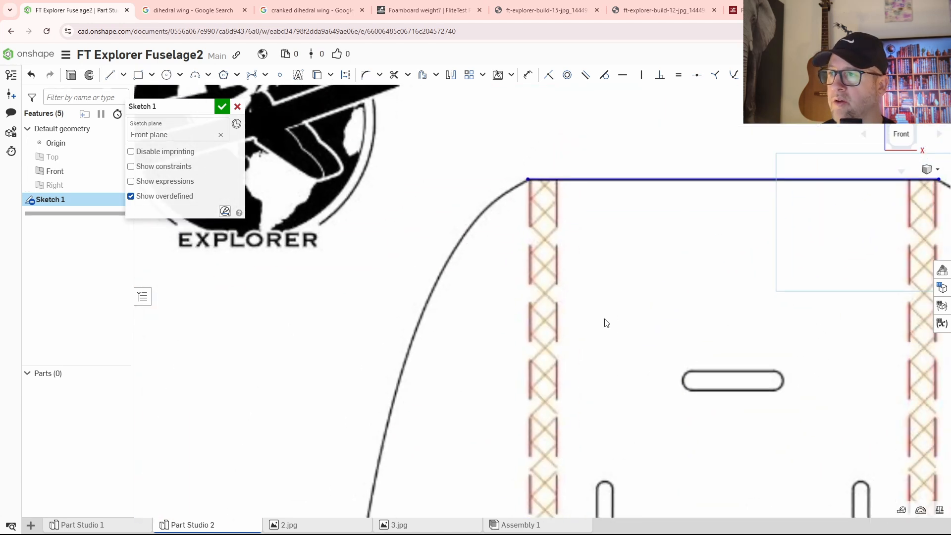
Step: Trace the tray's upper left side tab on the plan with a corner rectangle
scroll(589, 312, "down", 5)
middle_click_drag(597, 421, 592, 264)
scroll(594, 268, "down", 3)
middle_click_drag(533, 385, 513, 325)
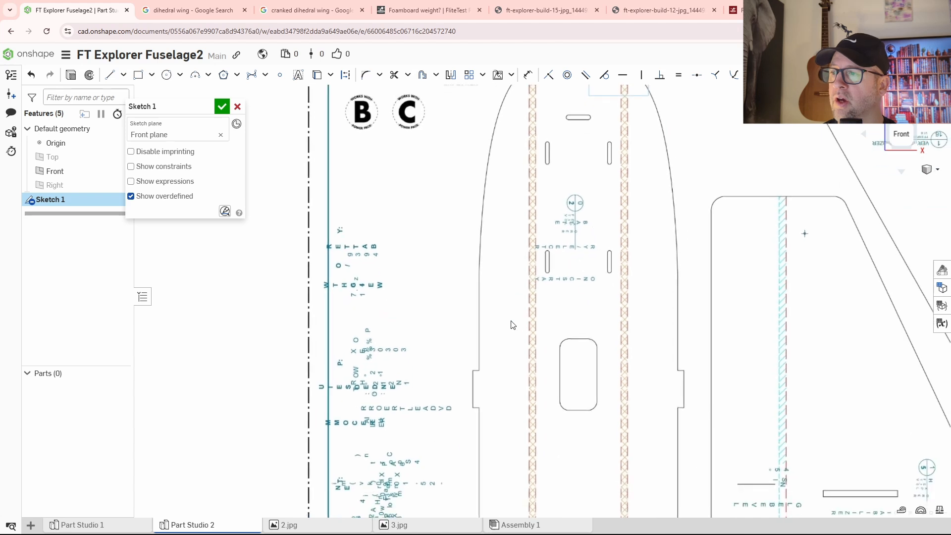
scroll(476, 372, "up", 5)
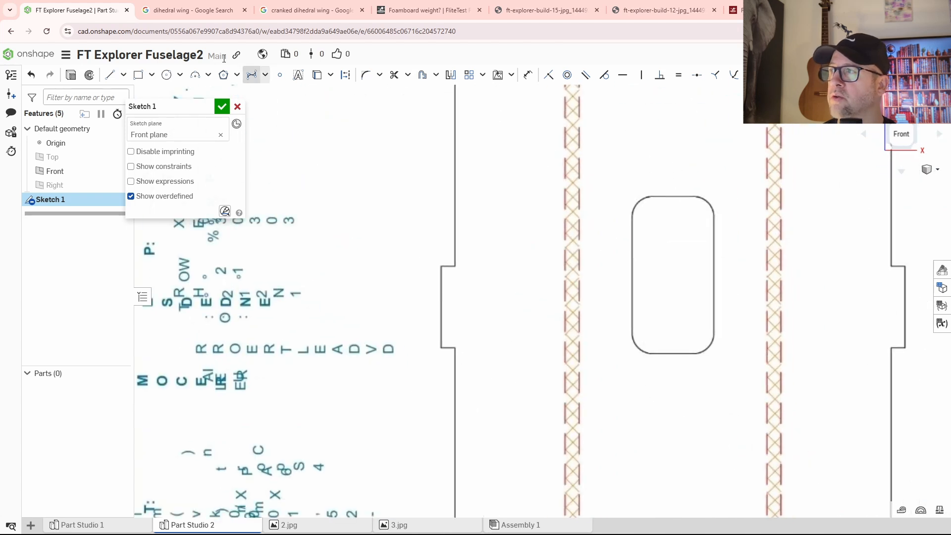
left_click(138, 77)
scroll(461, 275, "up", 2)
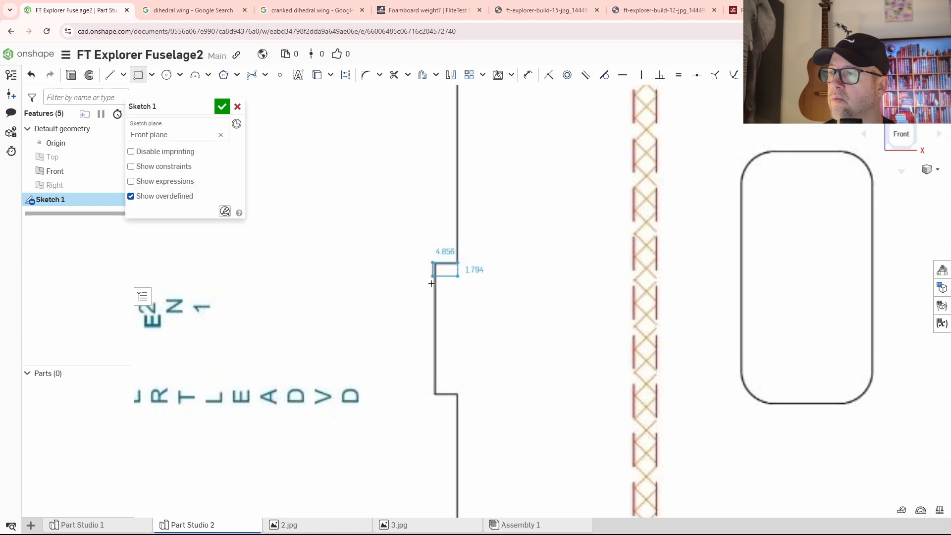
left_click(434, 394)
Step: Trace the rounded cutout in the middle of the tray with a corner rectangle about 26 by 49 mm
middle_click_drag(653, 301, 406, 338)
scroll(504, 203, "up", 2)
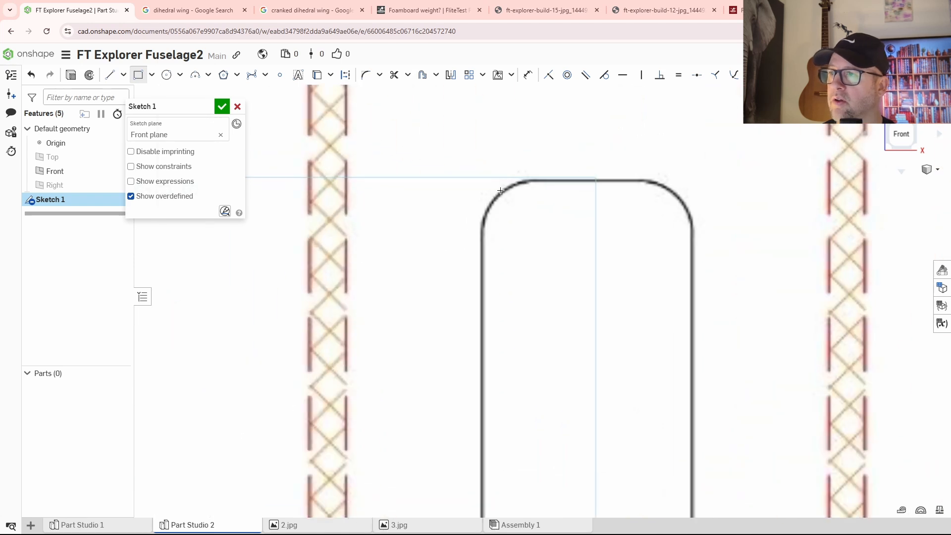
middle_click_drag(633, 397, 596, 365)
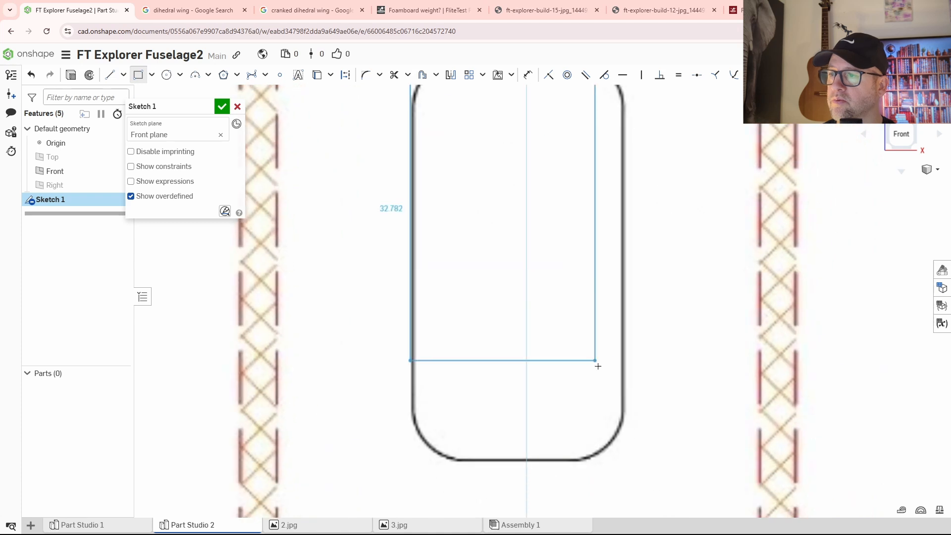
left_click(623, 460)
Step: Fillet the upper left corner of the cutout rectangle with a 7 mm radius
middle_click_drag(535, 221, 558, 392)
scroll(423, 231, "up", 3)
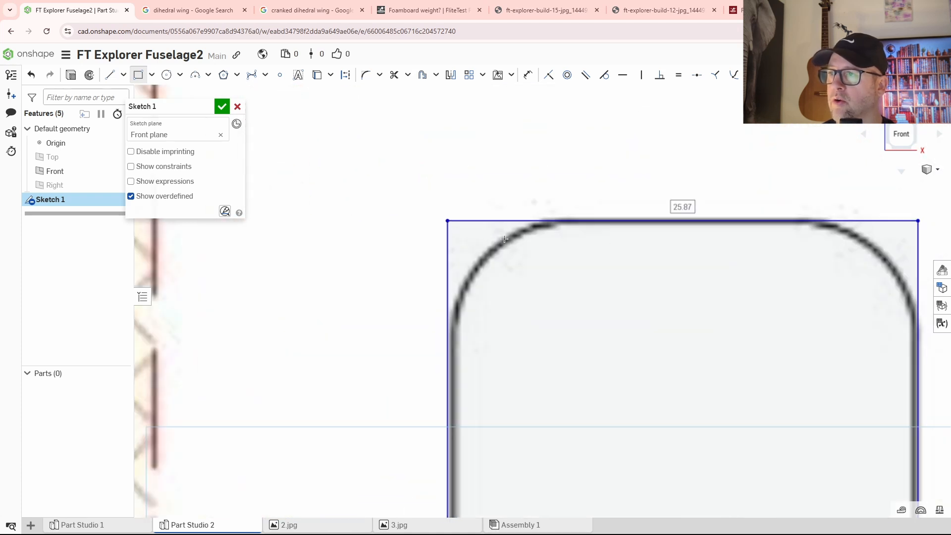
left_click(365, 75)
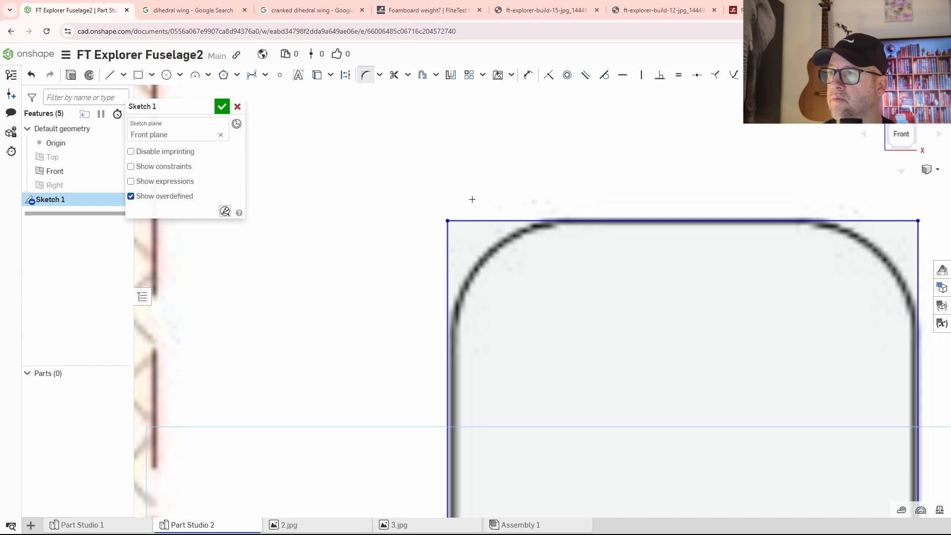
left_click(465, 221)
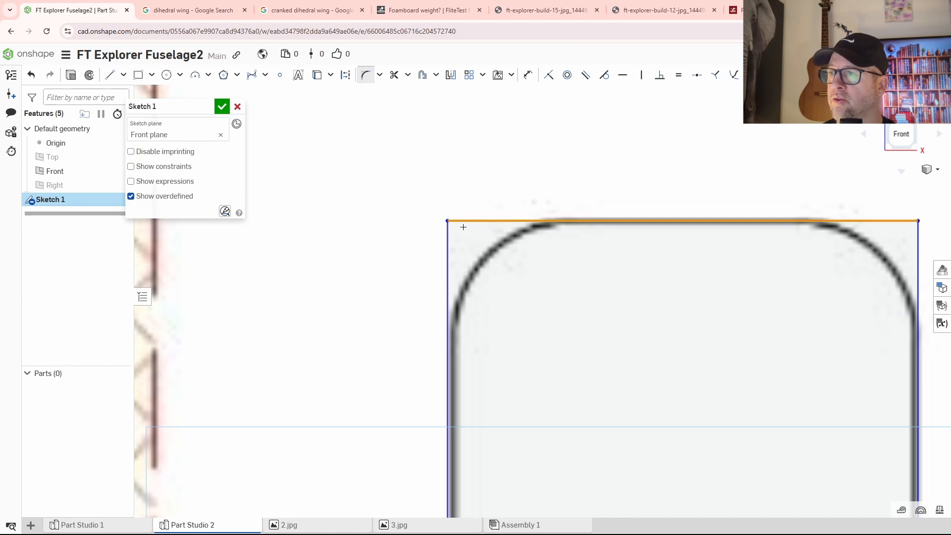
left_click(448, 238)
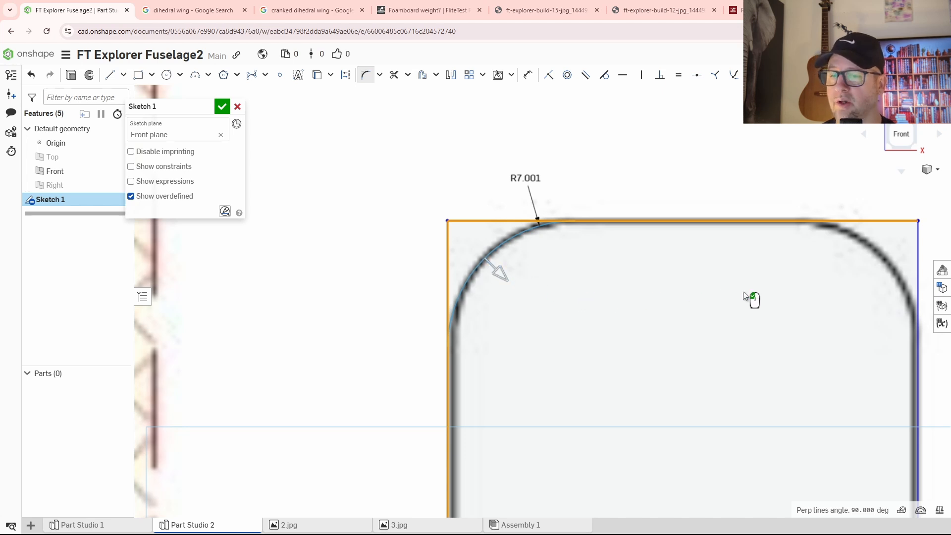
left_click(816, 289)
middle_click_drag(811, 358, 591, 341)
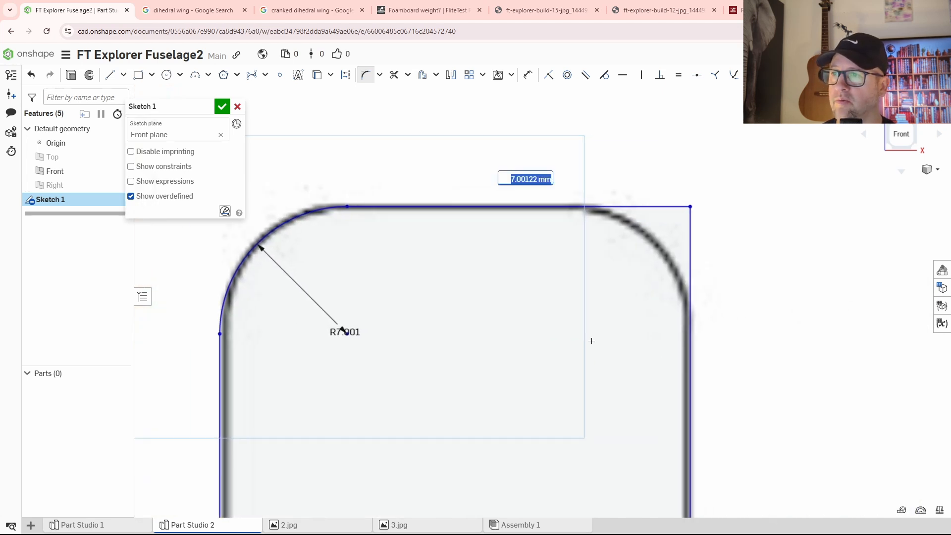
type("7")
key("Return")
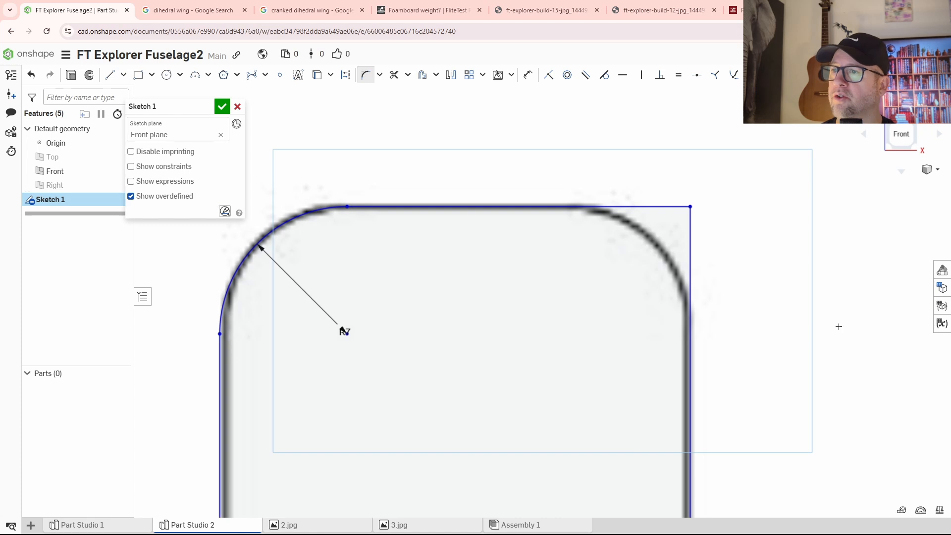
left_click(688, 231)
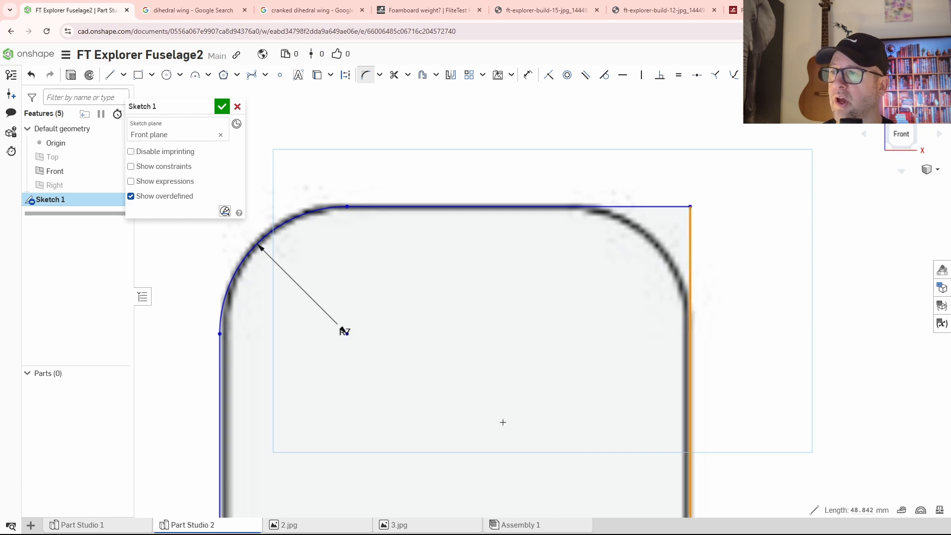
middle_click_drag(627, 291, 745, 144)
scroll(738, 169, "down", 3)
middle_click_drag(585, 475, 572, 253)
scroll(565, 347, "down", 1)
scroll(501, 398, "up", 2)
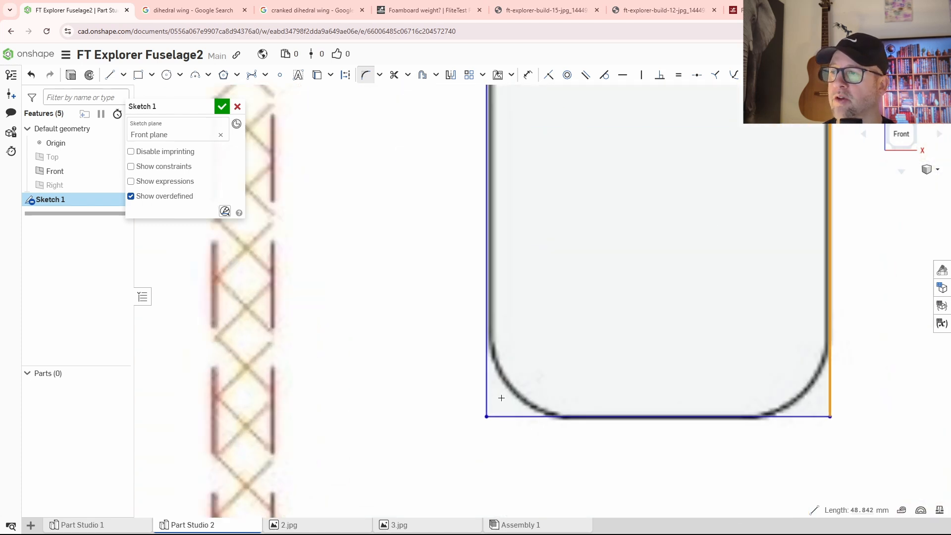
scroll(501, 398, "up", 2)
left_click(490, 423)
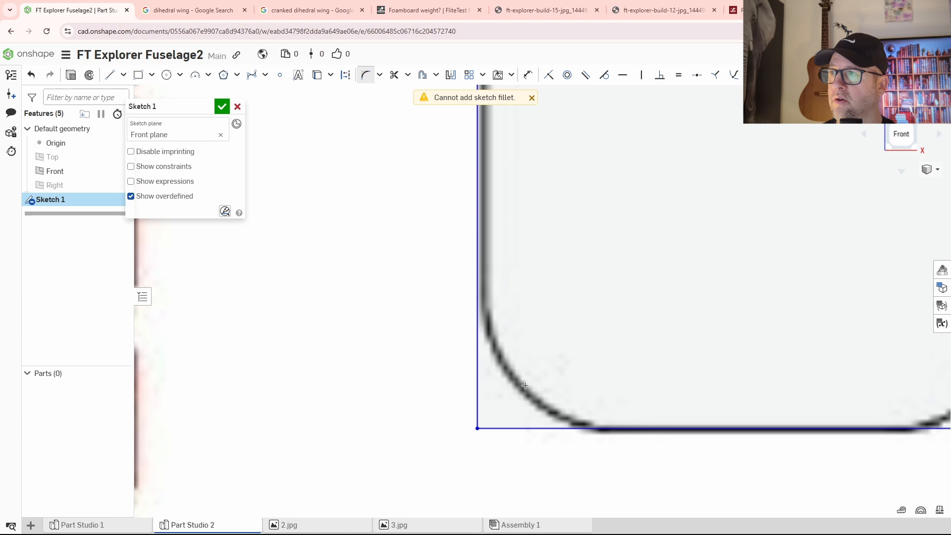
left_click(531, 98)
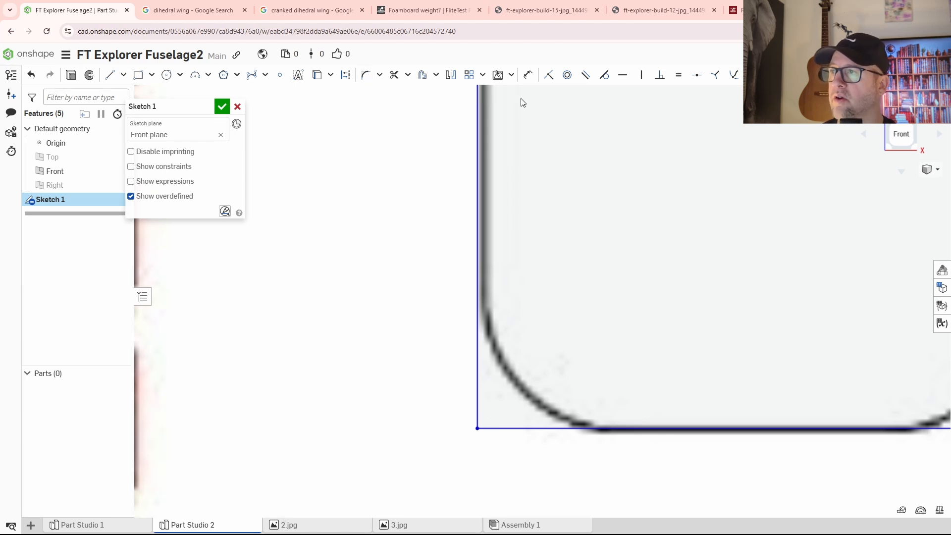
Step: Fillet the lower left corner of the cutout rectangle with a 7 mm radius
left_click(366, 75)
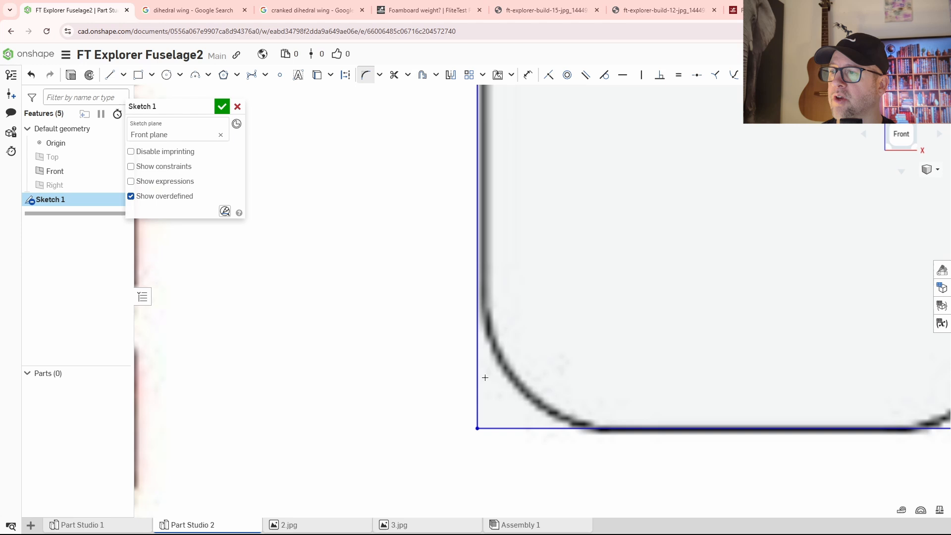
left_click(479, 408)
left_click(497, 428)
left_click(632, 348)
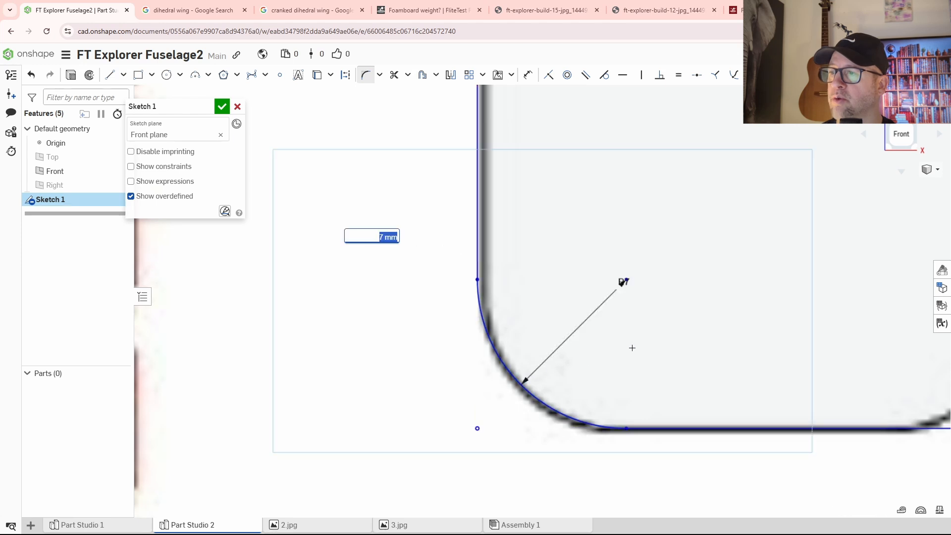
scroll(632, 348, "down", 3)
key("Return")
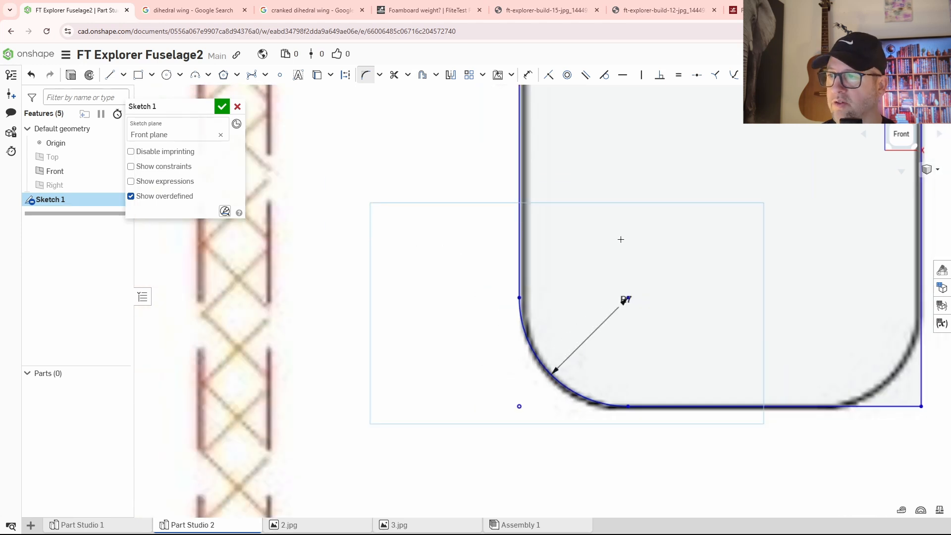
Step: Nudge the cutout's left edge slightly inward to line up with the printed outline
left_click(523, 252)
key("Escape")
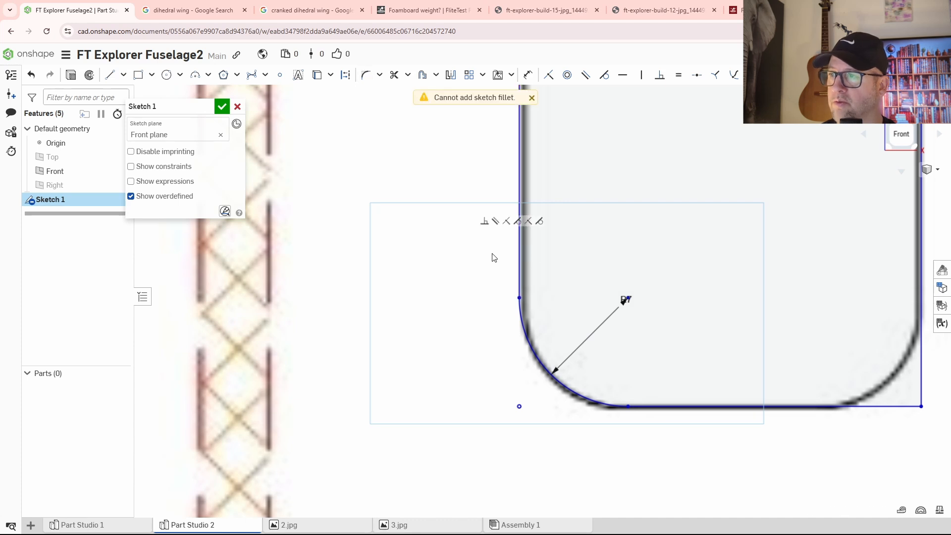
left_click(533, 98)
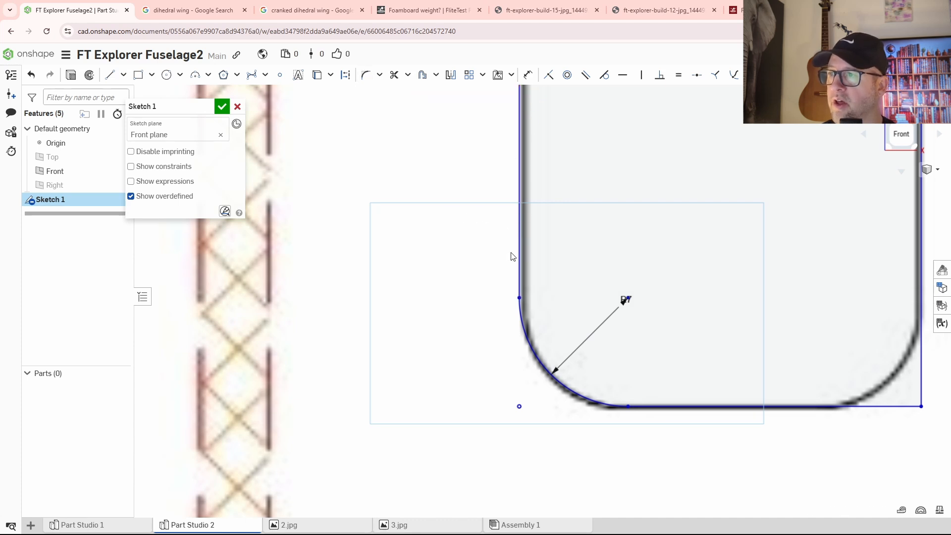
left_click_drag(521, 260, 521, 263)
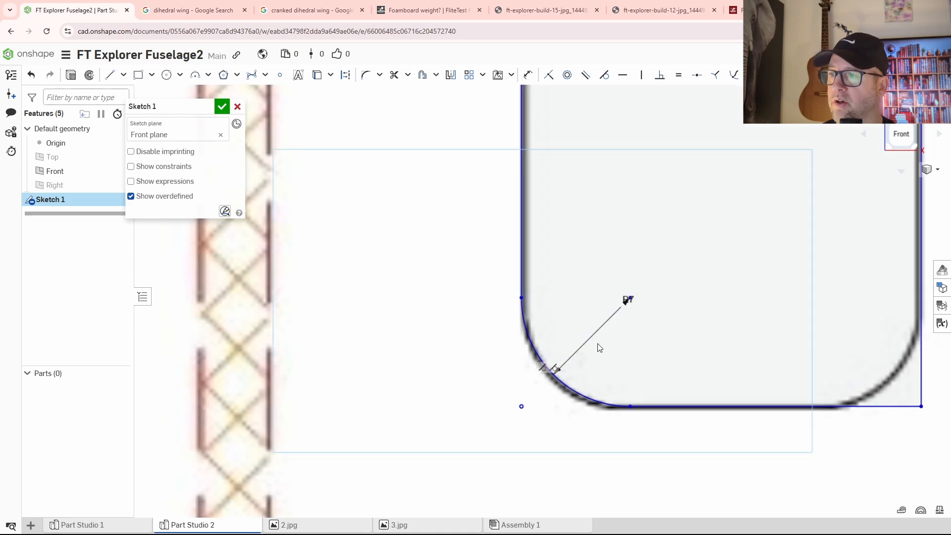
left_click_drag(628, 303, 626, 303)
Step: Trace the tray's rear left side tab with a corner rectangle about 4.5 mm wide and 12.6 mm high
scroll(667, 264, "down", 5)
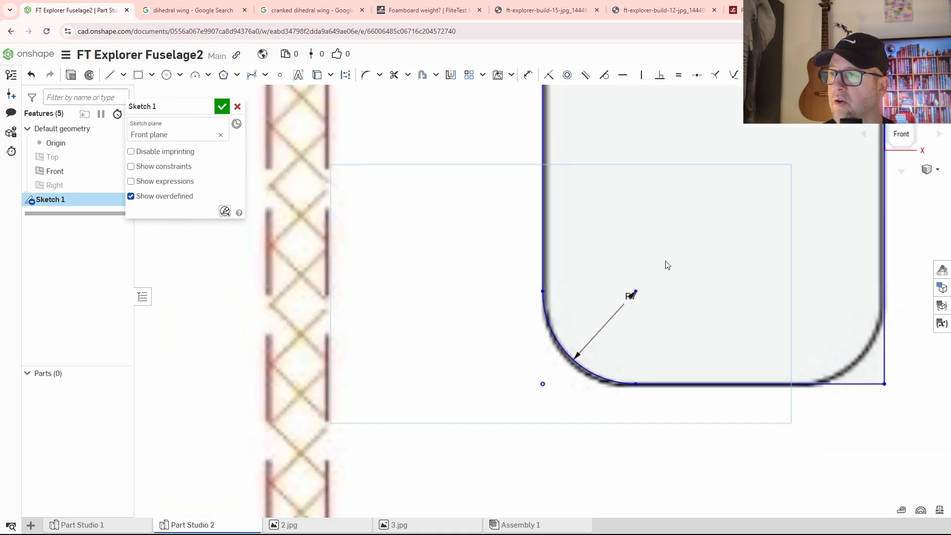
middle_click_drag(652, 214, 603, 412)
scroll(604, 317, "down", 6)
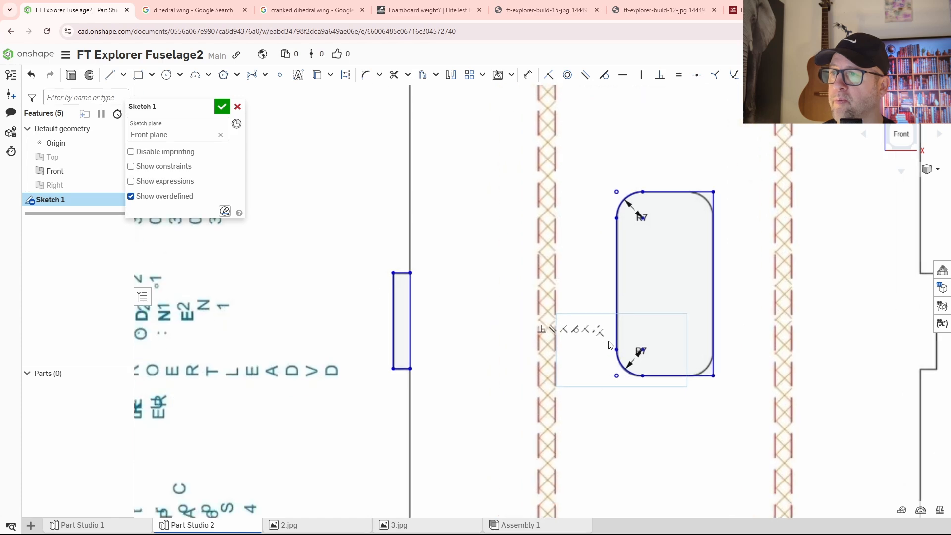
scroll(545, 362, "down", 3)
middle_click_drag(563, 446, 542, 270)
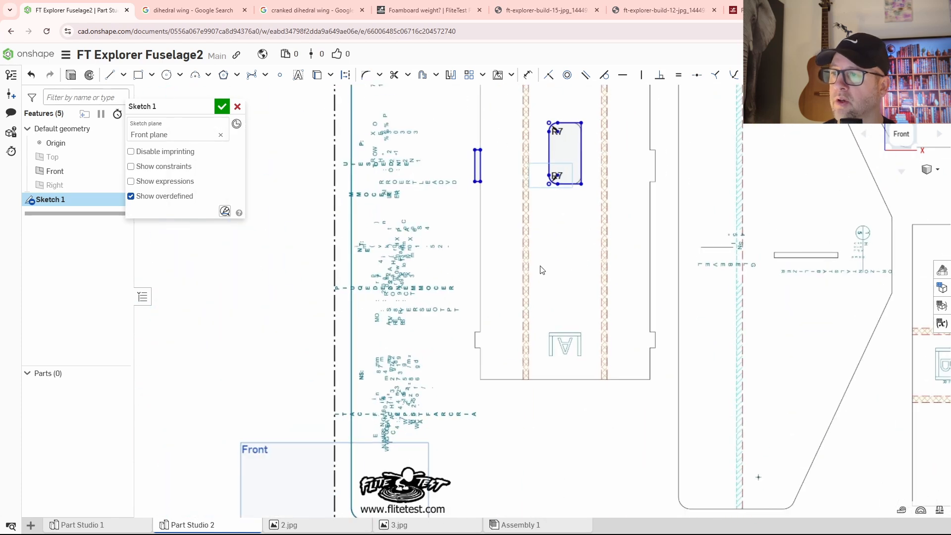
scroll(510, 364, "up", 5)
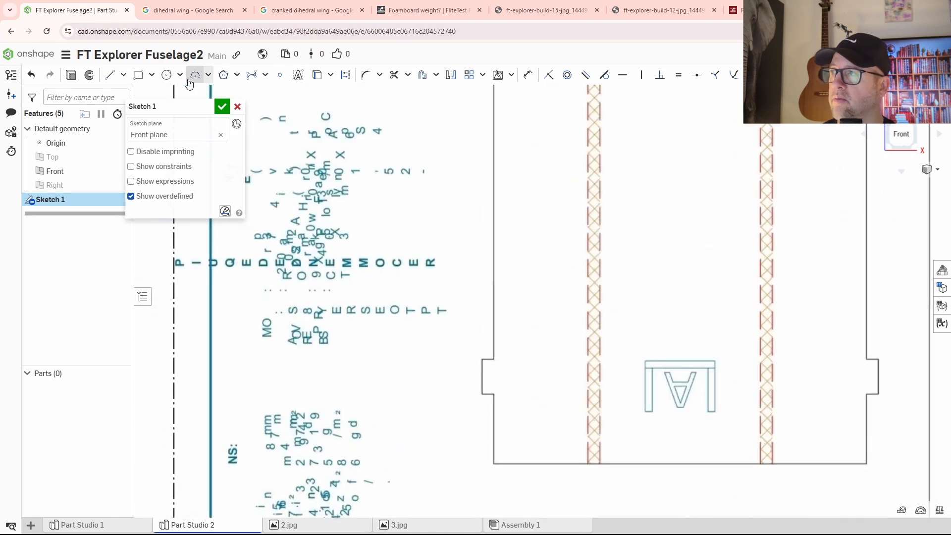
left_click(138, 76)
scroll(467, 432, "up", 4)
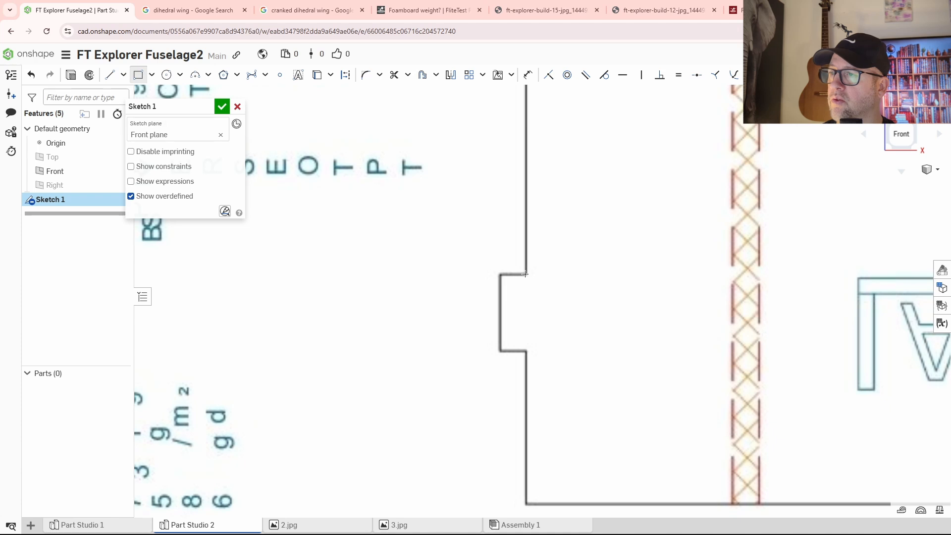
left_click(526, 274)
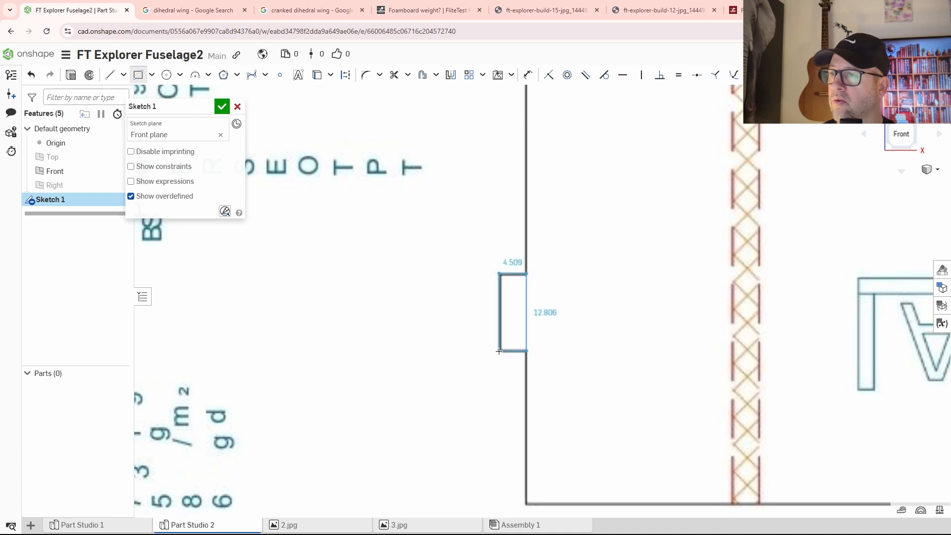
left_click(500, 350)
Step: Trace the left edge from the rear tab's lower inner corner to the tray's rear corner with a vertical line about 26 mm long
scroll(504, 360, "down", 5)
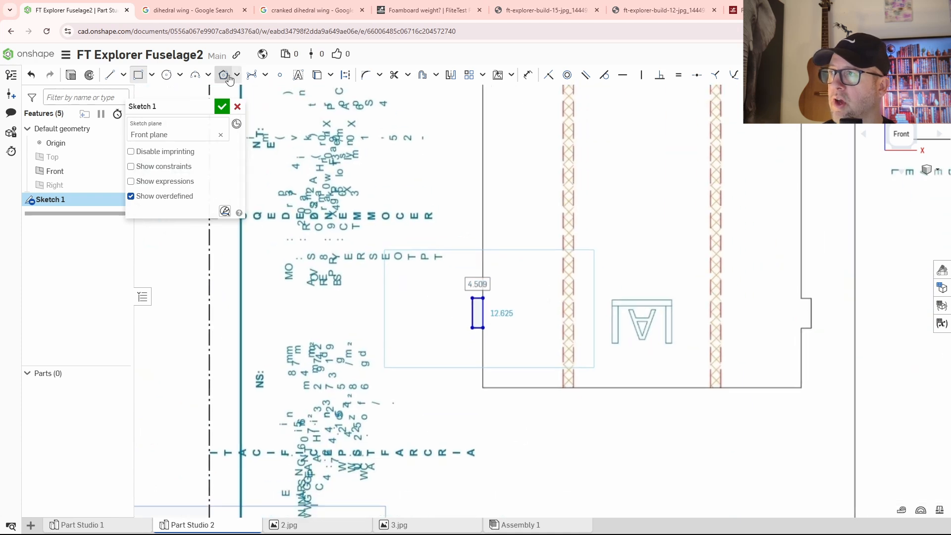
left_click(110, 75)
scroll(431, 361, "up", 5)
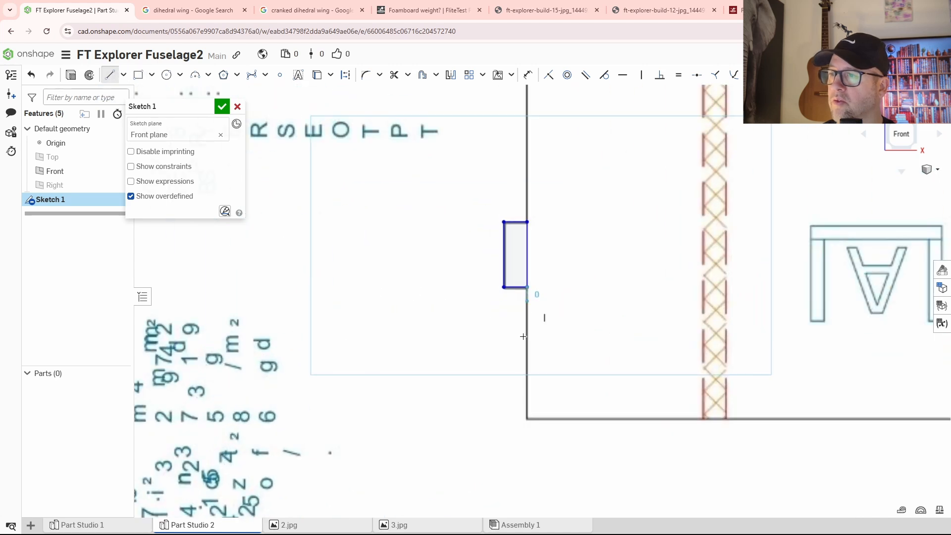
scroll(526, 429, "up", 5)
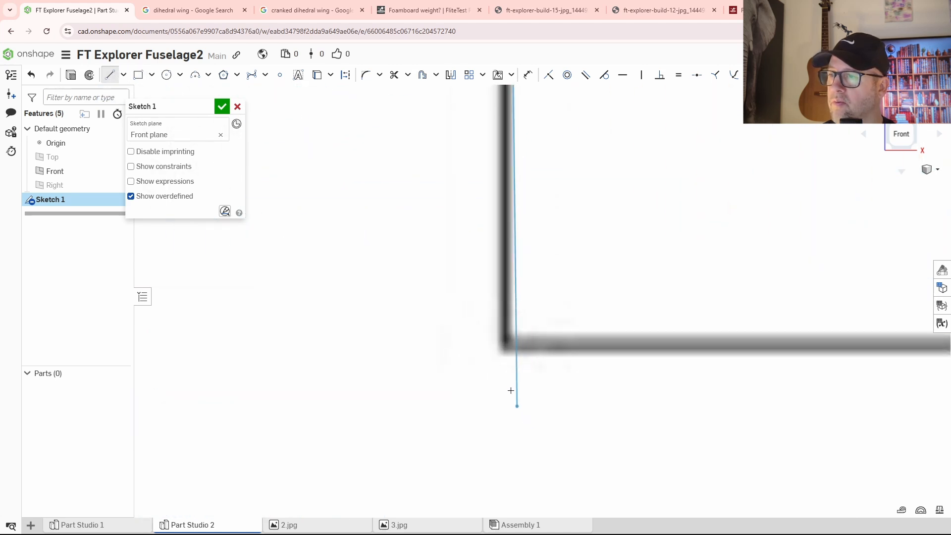
left_click(526, 418)
Step: Trace the tray's rear edge to its right corner with a horizontal line about 135 mm long and end the line
scroll(516, 395, "down", 5)
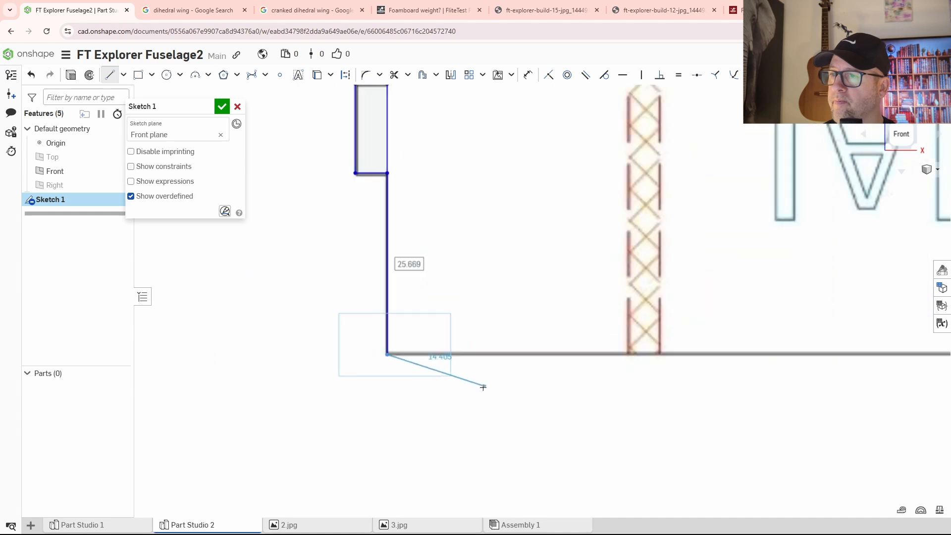
scroll(642, 382, "down", 3)
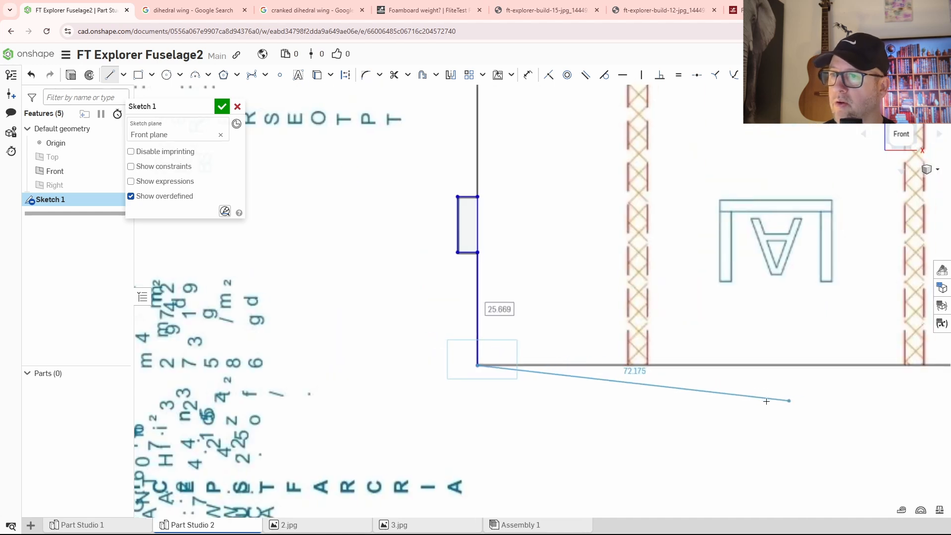
middle_click_drag(790, 401, 427, 396)
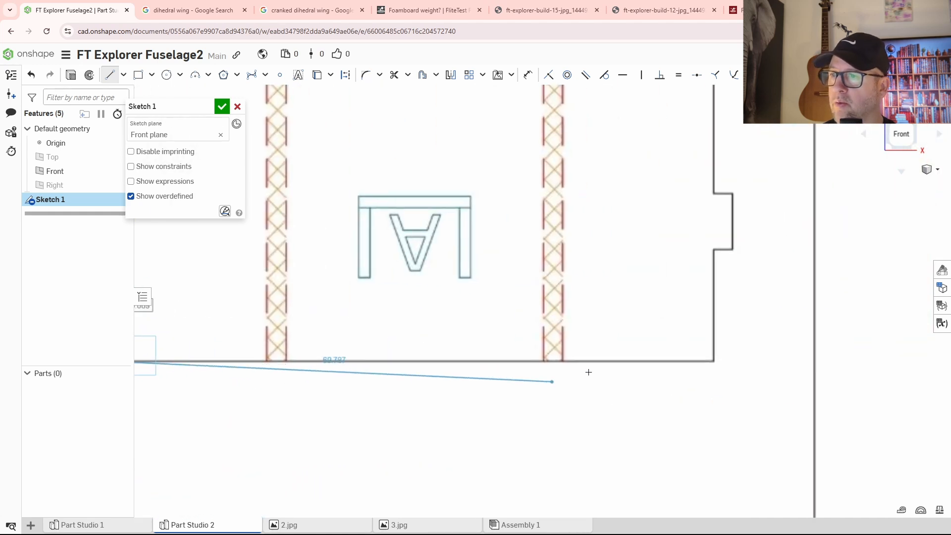
left_click(713, 361)
right_click(519, 413)
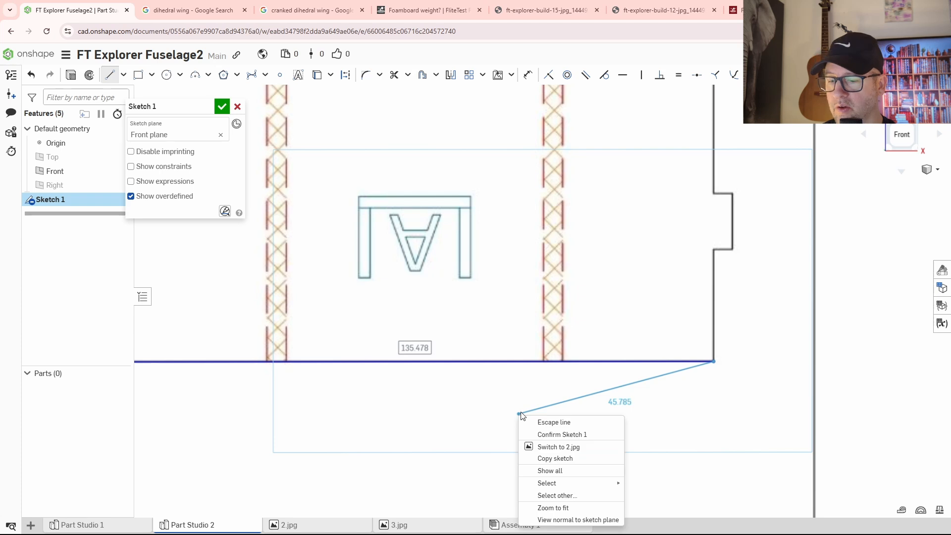
left_click(540, 422)
middle_click_drag(467, 319, 590, 421)
scroll(577, 319, "down", 3)
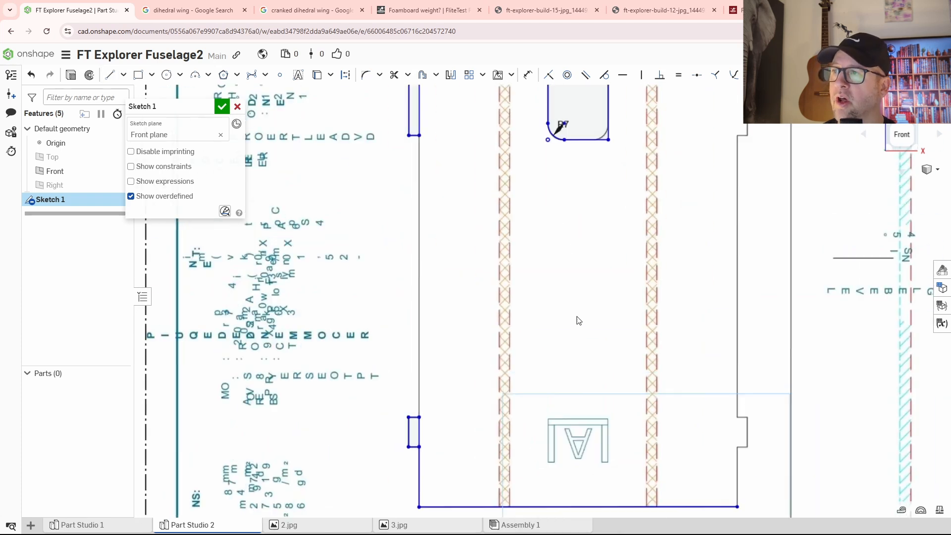
Step: Trace the tray's left edge between the two side tabs with a vertical line joining the tabs' facing inner corners
key("l")
scroll(503, 398, "up", 3)
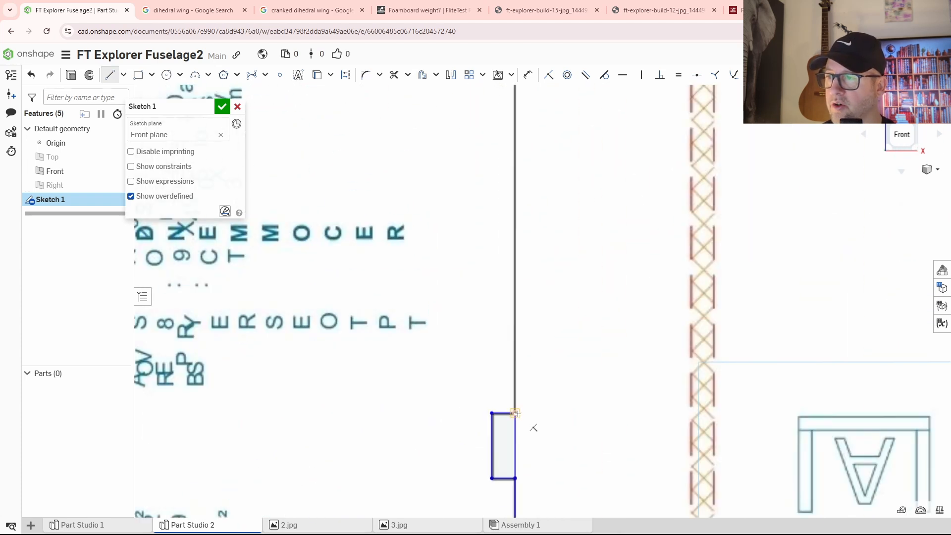
left_click(516, 414)
middle_click_drag(569, 157, 552, 403)
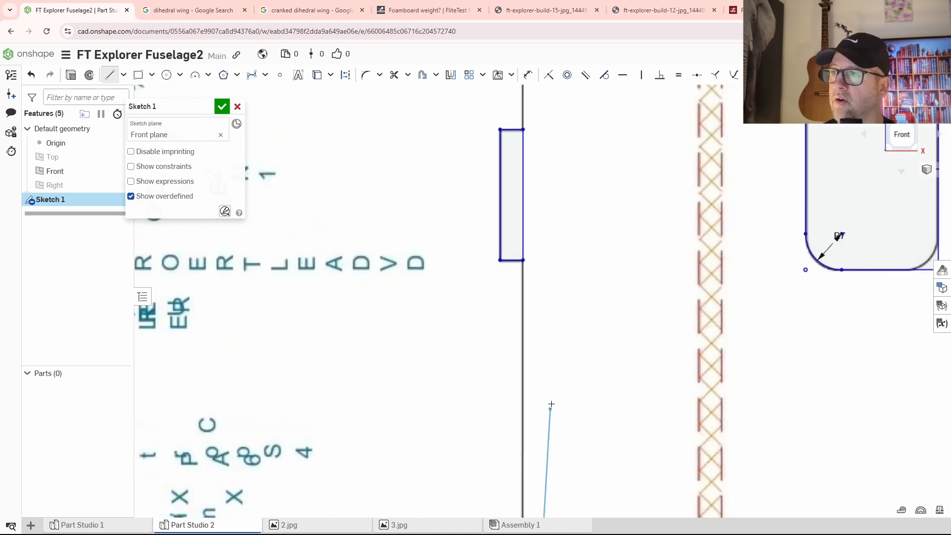
scroll(540, 371, "up", 3)
left_click(511, 163)
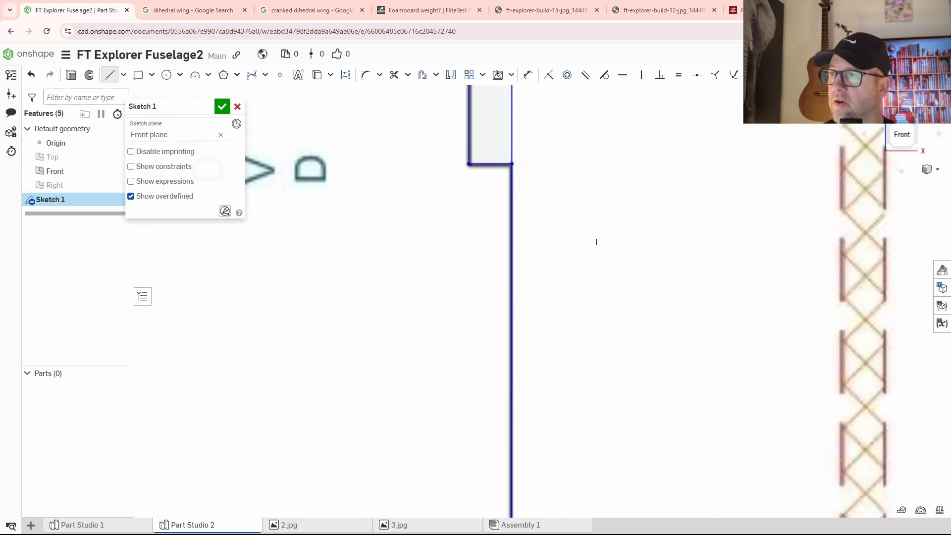
Step: Trace the left edge with a vertical line from the front tab's upper inner corner to where the nose curve begins, and end the line
scroll(596, 242, "down", 5)
middle_click_drag(588, 251, 538, 382)
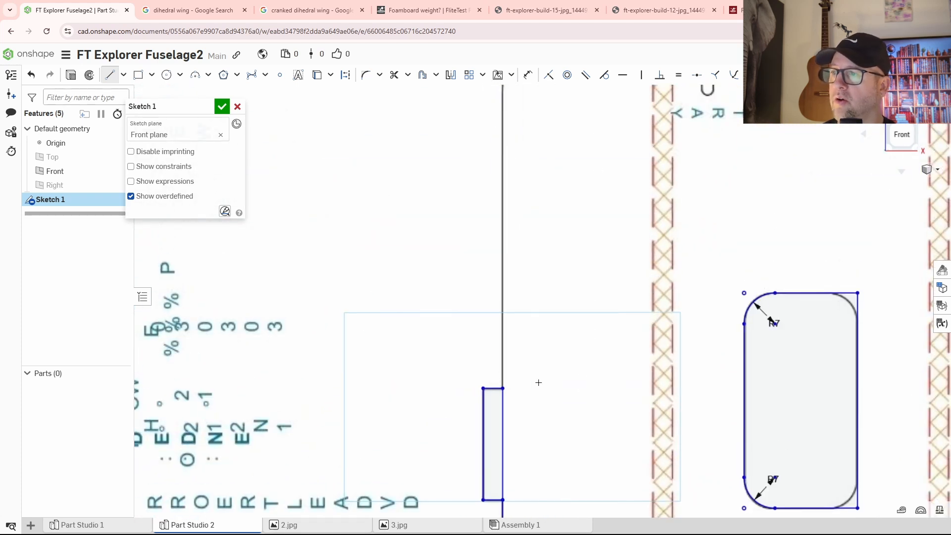
scroll(538, 382, "up", 3)
left_click(515, 368)
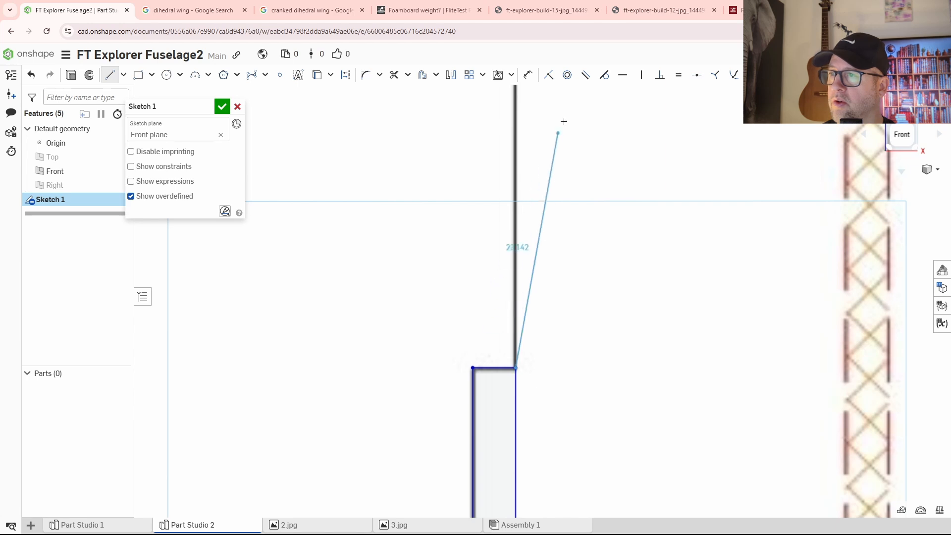
middle_click_drag(559, 132, 563, 472)
scroll(582, 273, "down", 3)
middle_click_drag(582, 272, 565, 356)
scroll(565, 356, "down", 1)
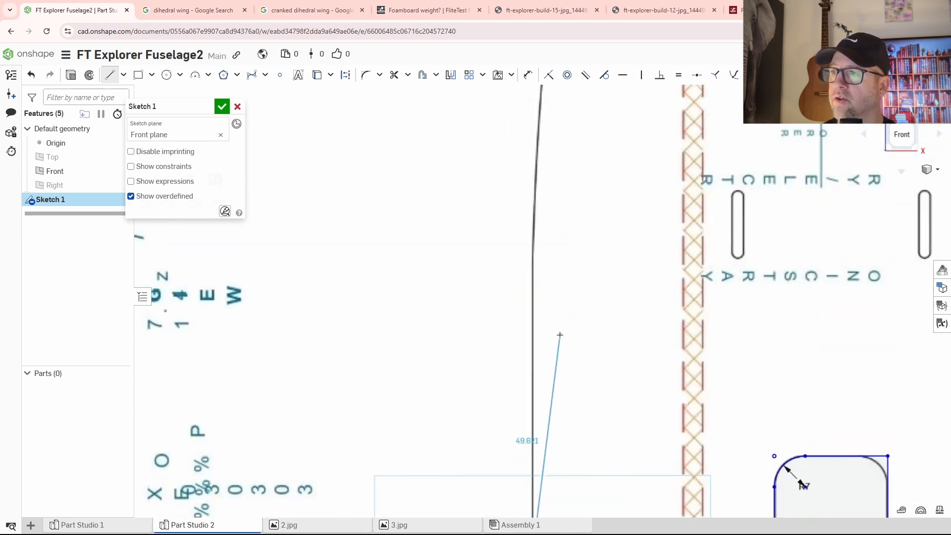
scroll(542, 235, "up", 3)
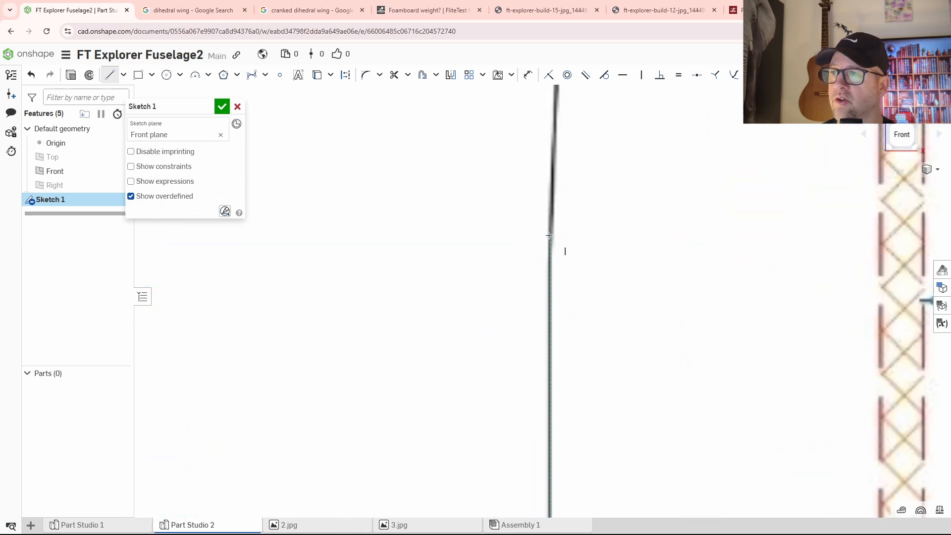
left_click(549, 235)
right_click(582, 244)
left_click(594, 252)
mouse_move(635, 244)
middle_mouse_down()
mouse_move(624, 264)
mouse_move(504, 327)
middle_mouse_up()
scroll(503, 327, "down", 4)
middle_click_drag(501, 223, 454, 340)
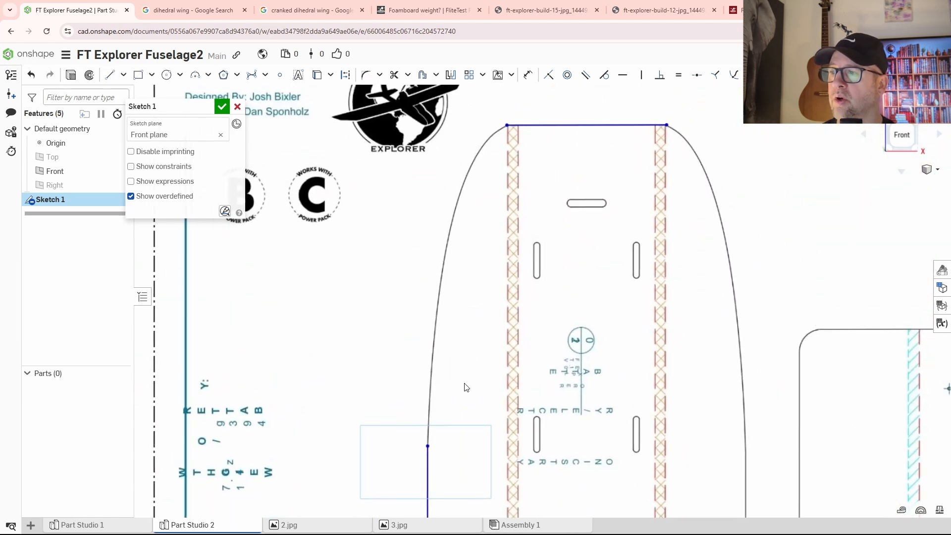
middle_click_drag(464, 387, 458, 378)
left_click(251, 74)
scroll(426, 443, "up", 5)
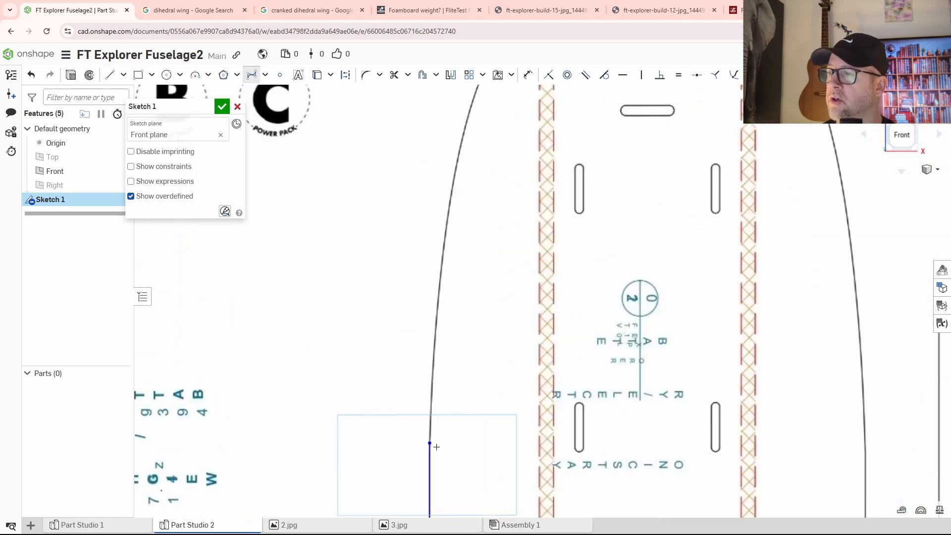
left_click(426, 436)
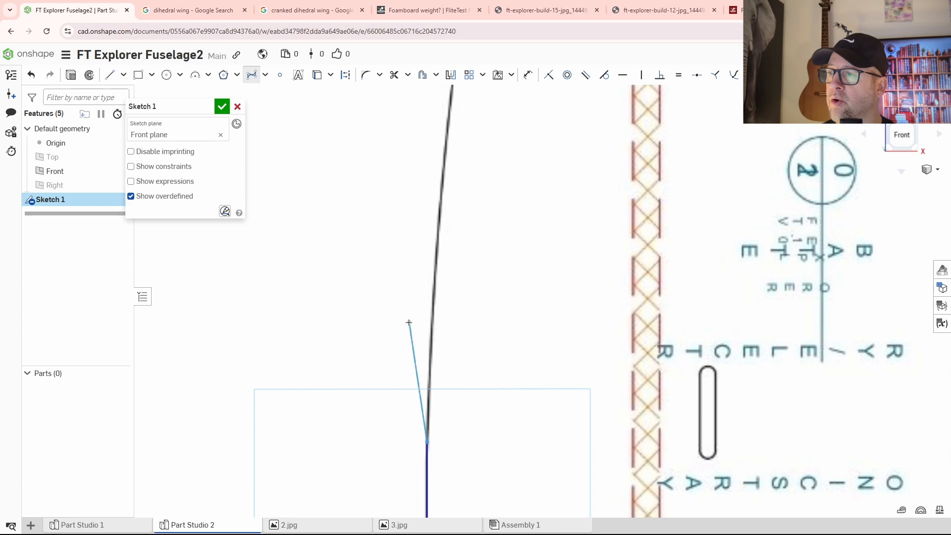
left_click(409, 322)
left_click(420, 144)
scroll(403, 389, "down", 3)
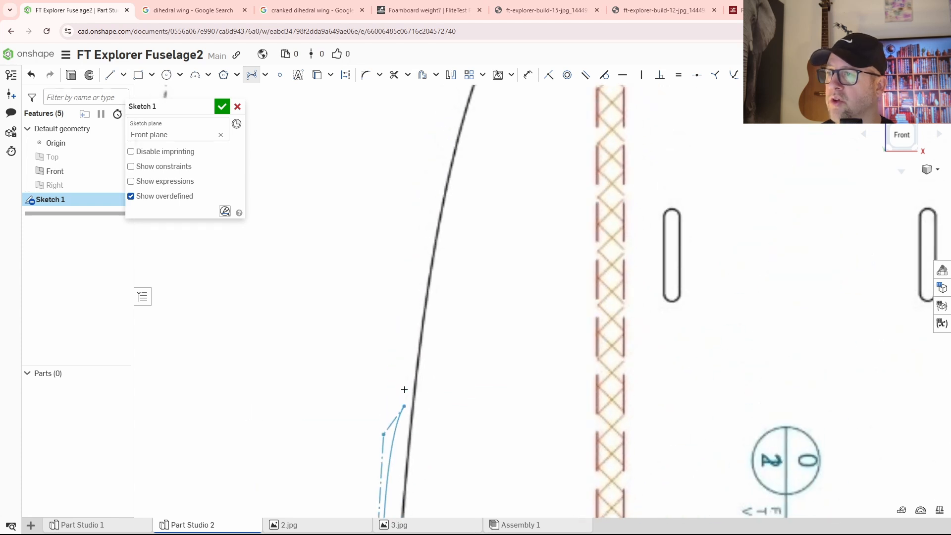
scroll(397, 384, "up", 3)
middle_click_drag(397, 384, 392, 405)
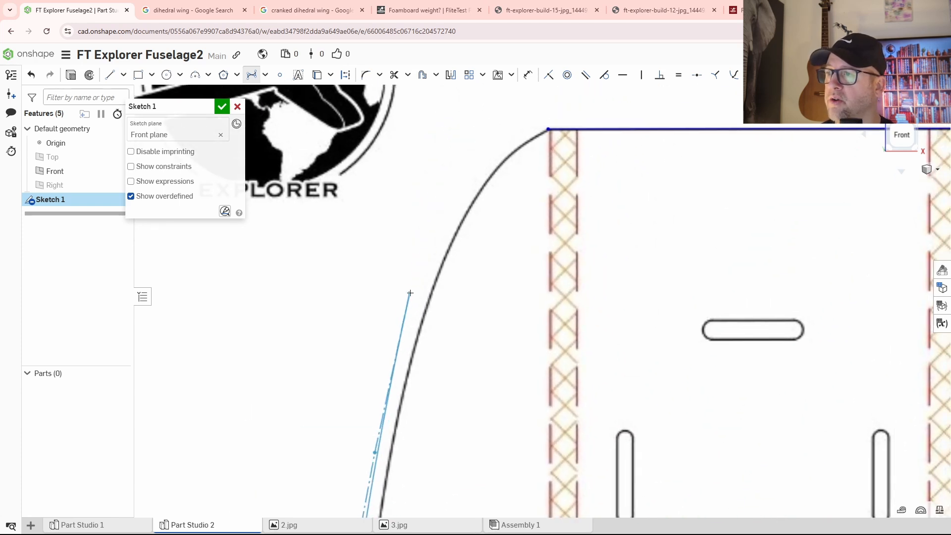
left_click(420, 284)
left_click(473, 167)
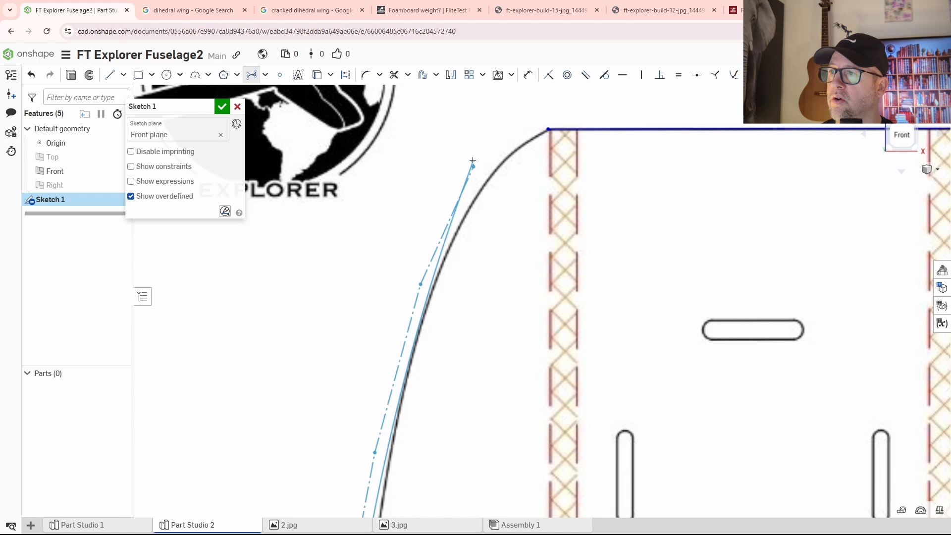
left_click(515, 139)
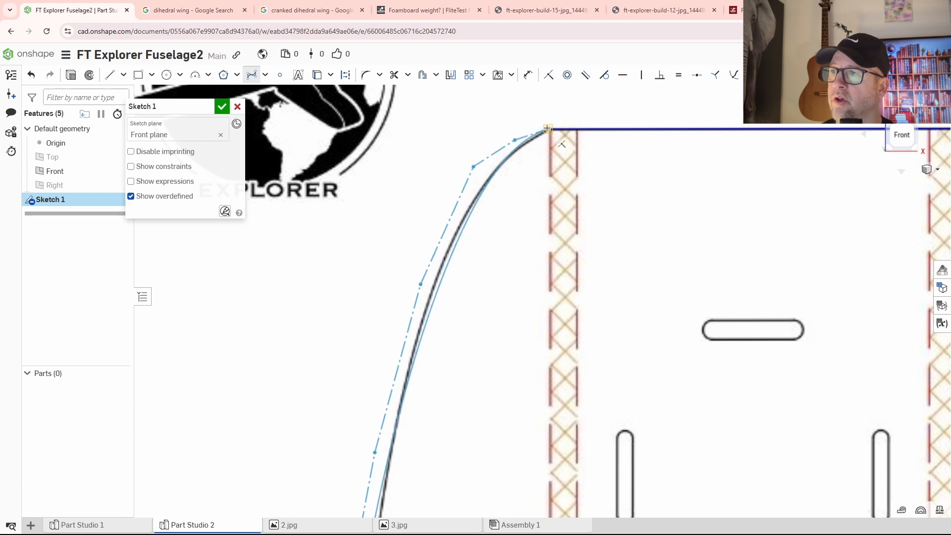
right_click(539, 176)
left_click(549, 188)
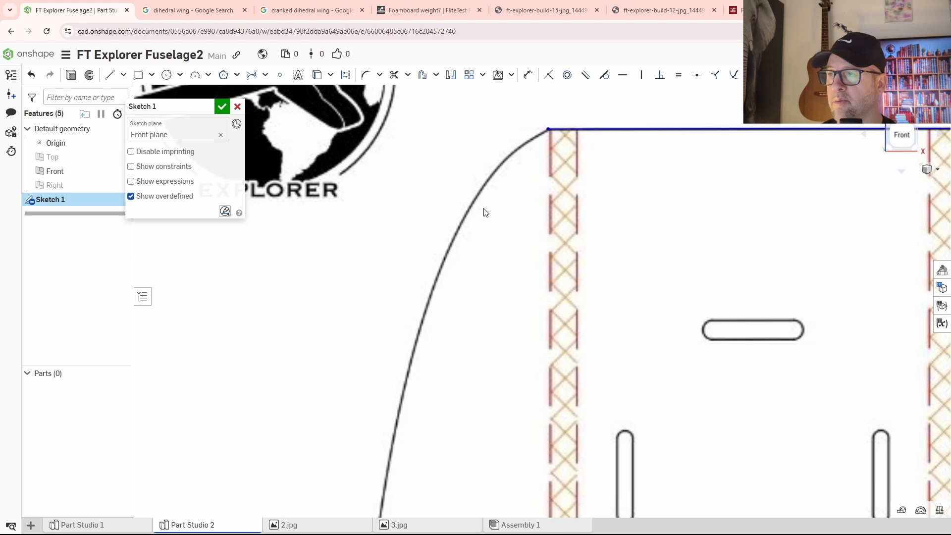
Step: Trace the tray's left nose curve with a Bezier from the side line's upper end to the front edge's left corner
middle_click_drag(484, 434, 503, 278)
scroll(497, 373, "down", 1)
scroll(497, 373, "down", 3)
middle_click_drag(508, 445, 576, 241)
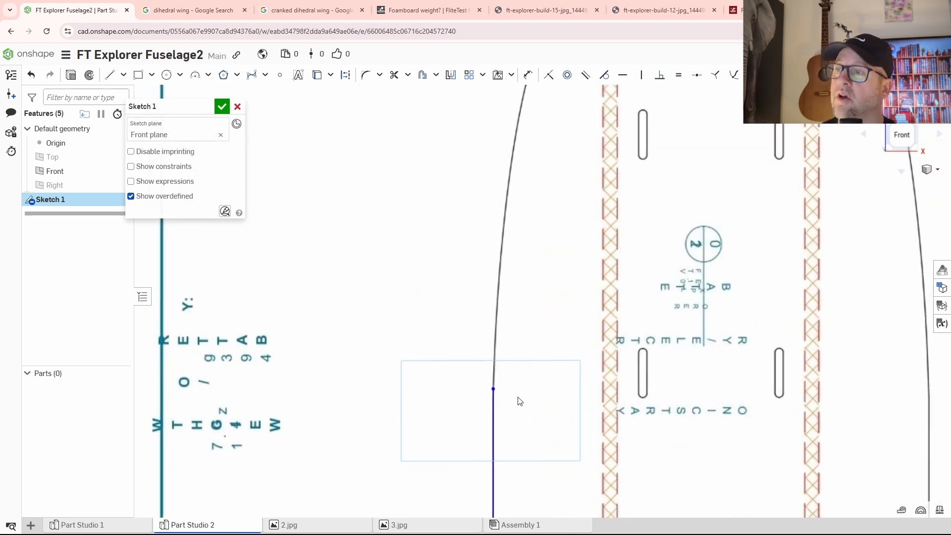
scroll(507, 381, "up", 2)
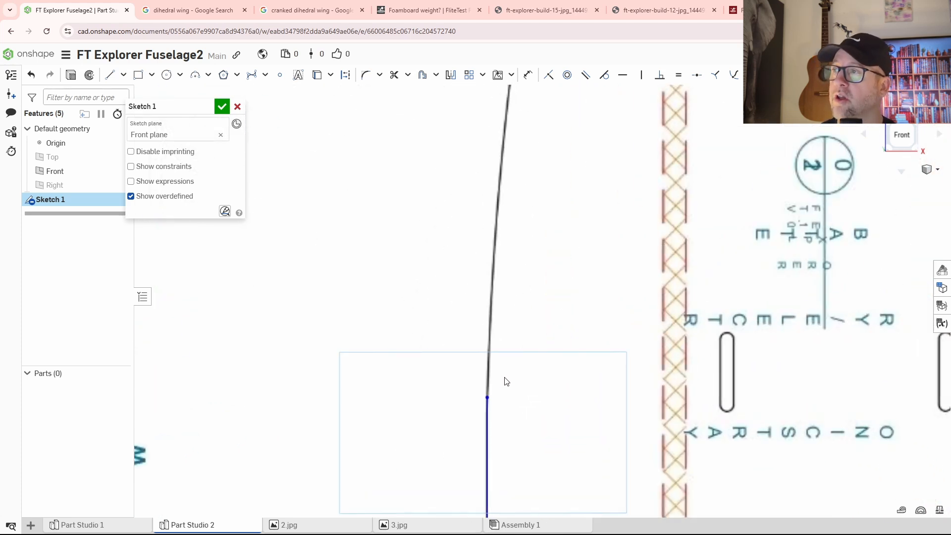
left_click(251, 74)
scroll(502, 411, "up", 3)
left_click(454, 380)
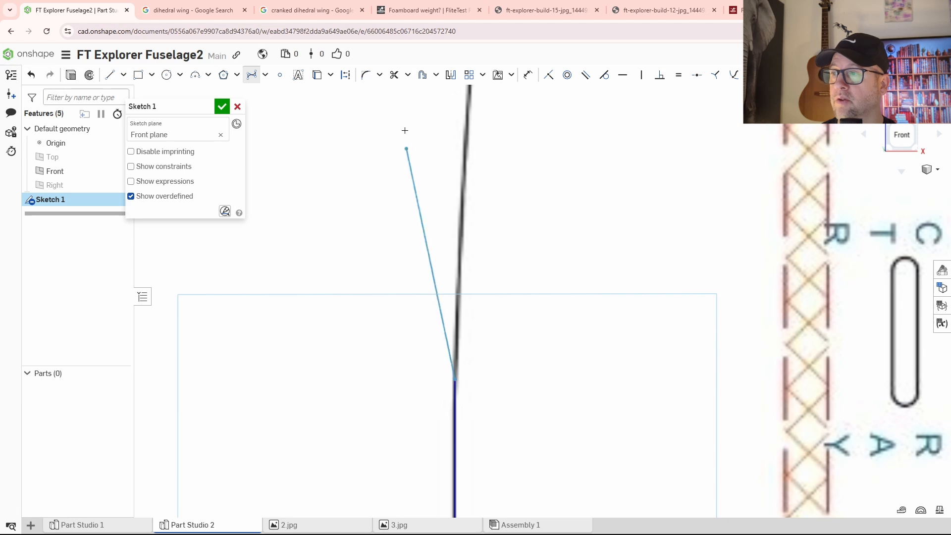
left_click(436, 183)
middle_click_drag(460, 105, 422, 365)
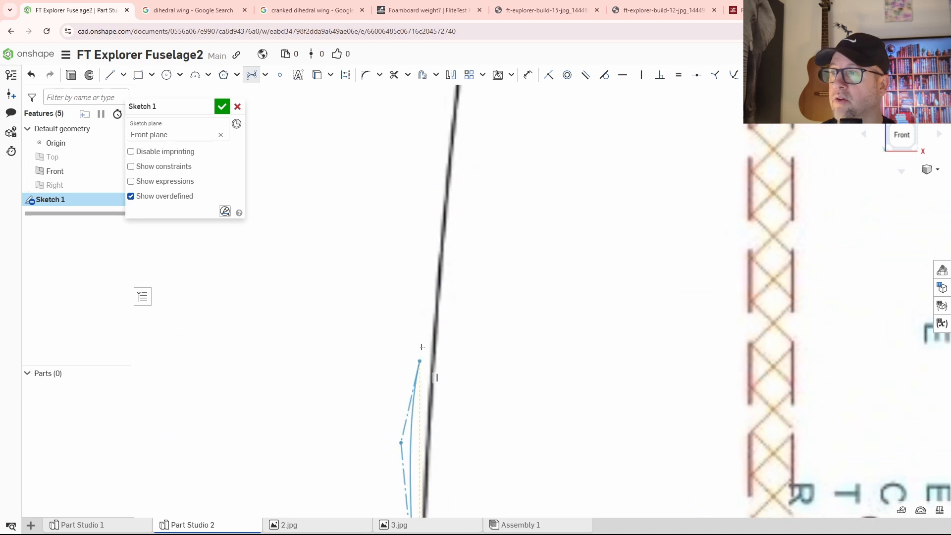
left_click(429, 165)
middle_click_drag(437, 112, 391, 422)
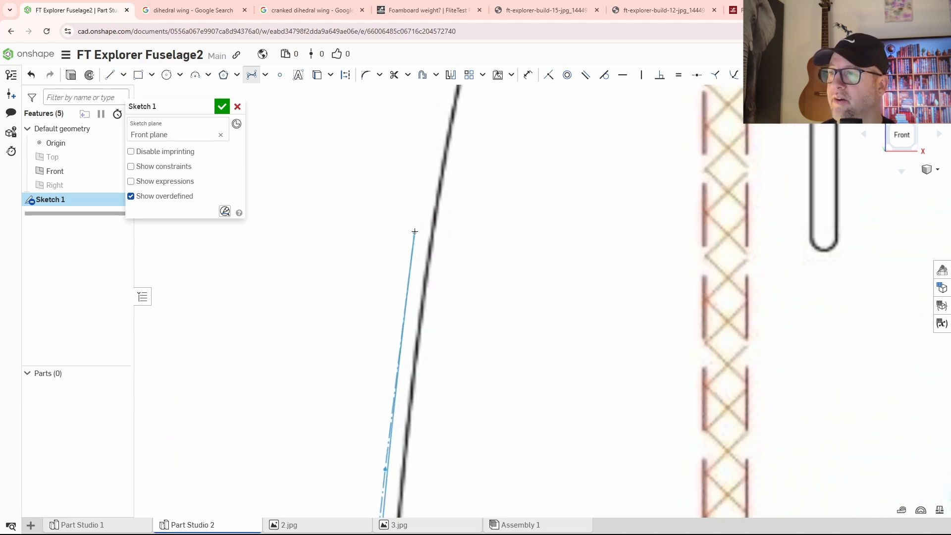
middle_click_drag(421, 161, 338, 470)
left_click(398, 228)
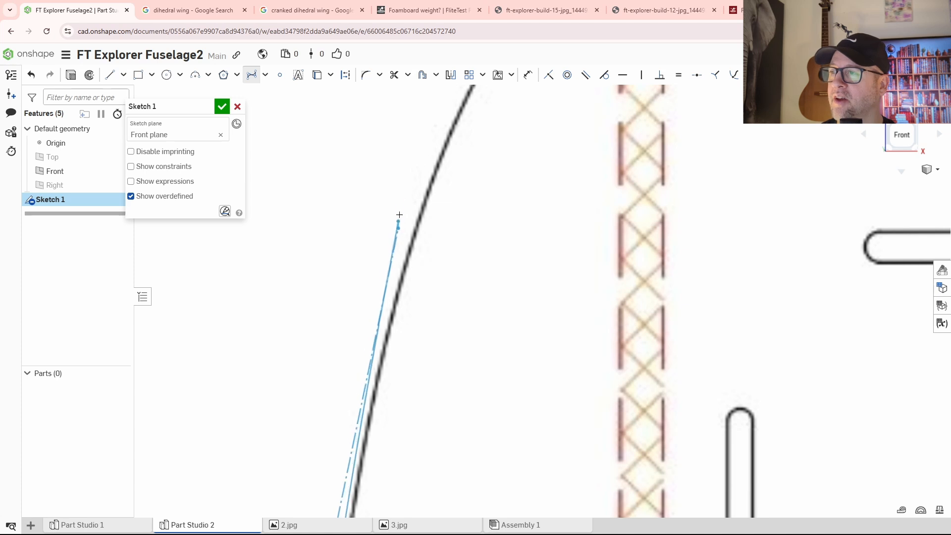
middle_click_drag(418, 134, 365, 340)
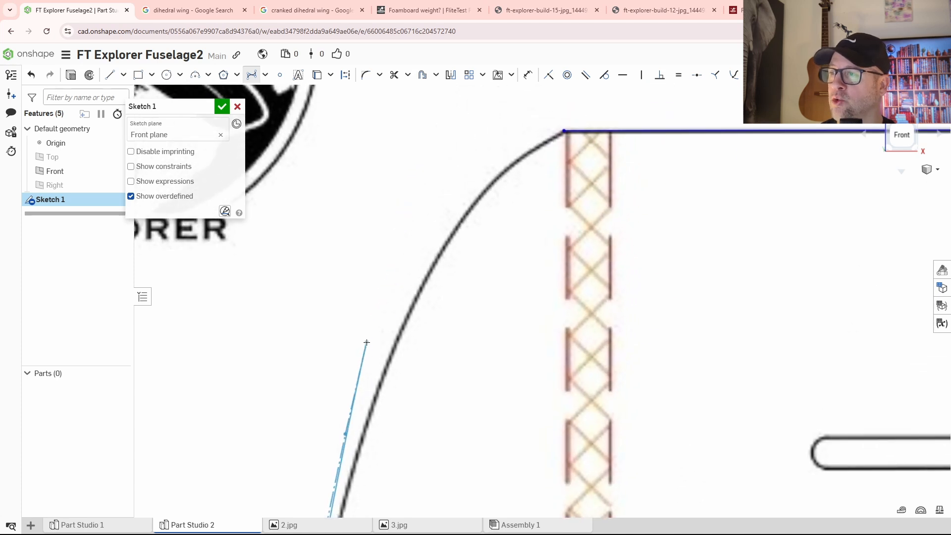
left_click(419, 262)
left_click(498, 152)
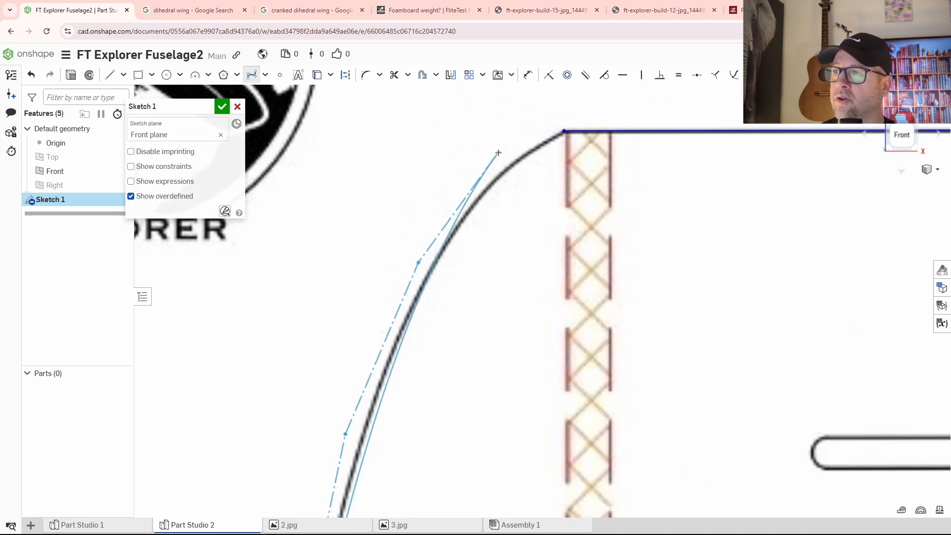
left_click(555, 142)
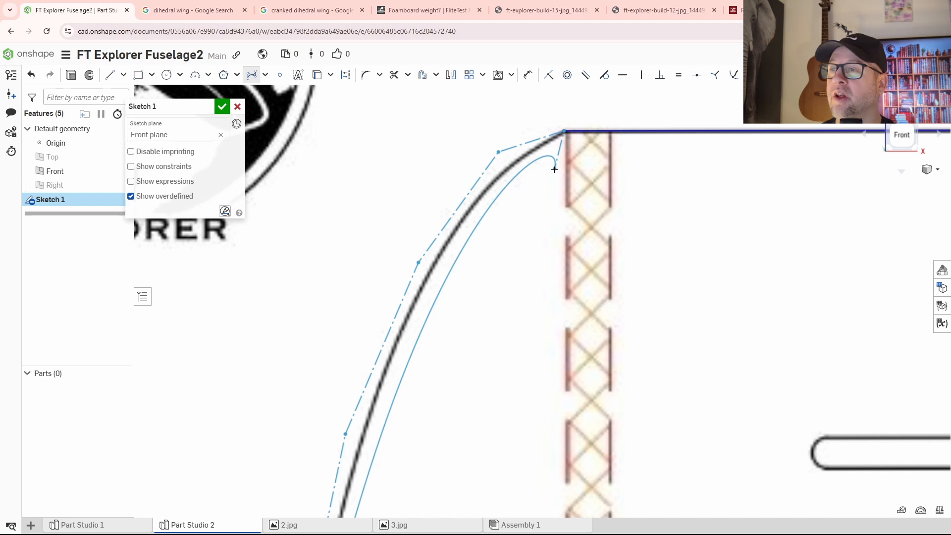
key("Escape")
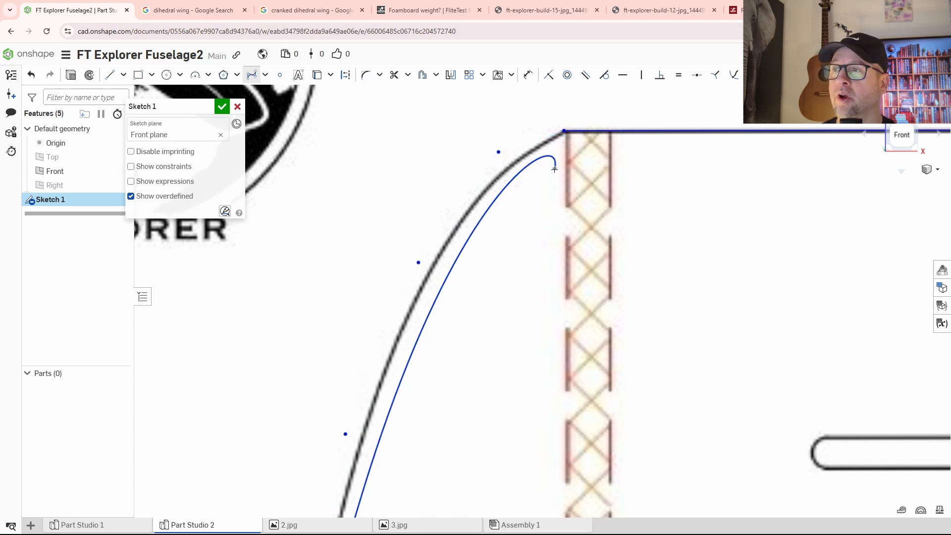
Step: End the Bezier command and shift the curve's first control point above the side line inward to follow the printed outline
middle_click_drag(516, 365, 555, 316)
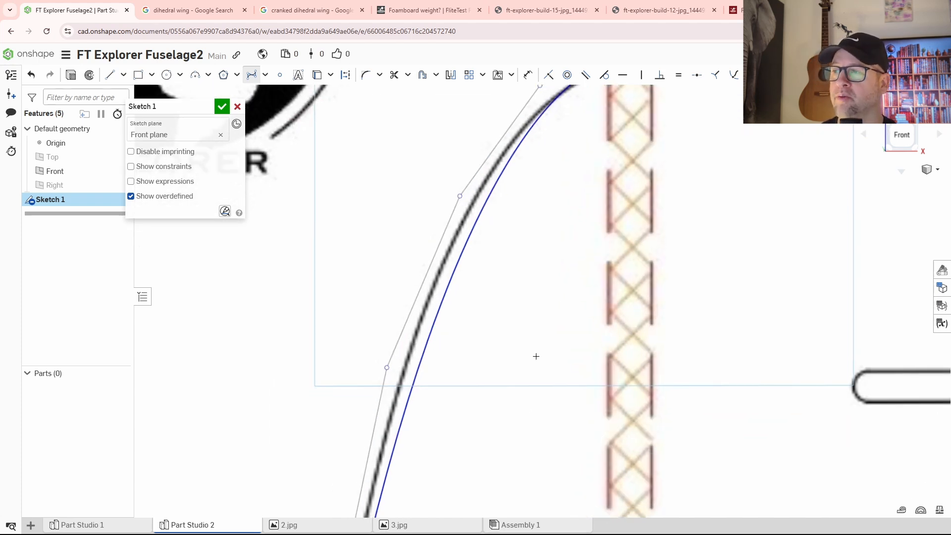
middle_click_drag(532, 416, 594, 198)
mouse_move(547, 317)
middle_mouse_down()
mouse_move(544, 282)
mouse_move(566, 177)
middle_mouse_up()
scroll(554, 361, "down", 3)
middle_click_drag(548, 433, 559, 194)
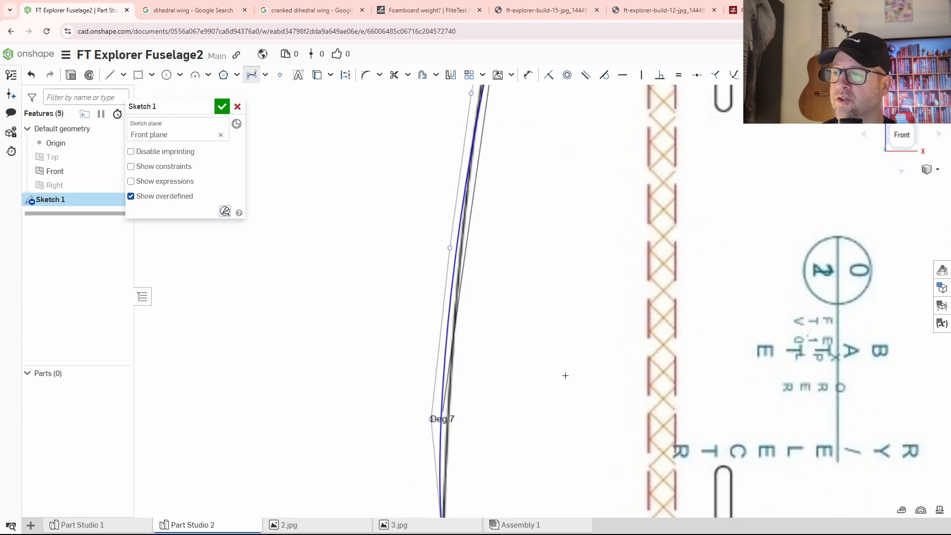
middle_click_drag(565, 376, 539, 158)
mouse_move(472, 304)
middle_mouse_down()
mouse_move(491, 223)
mouse_move(515, 363)
middle_mouse_up()
scroll(499, 276, "up", 5)
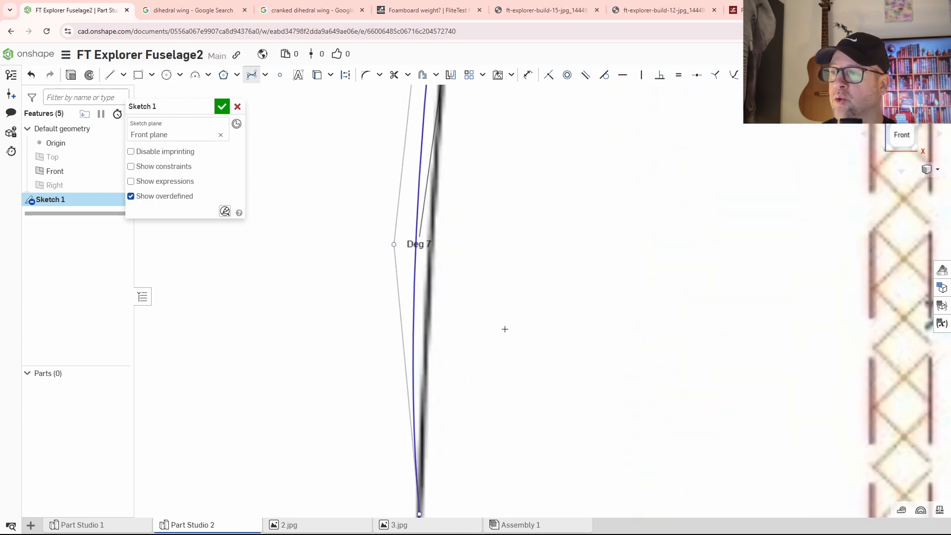
middle_click_drag(504, 329, 535, 280)
right_click(540, 281)
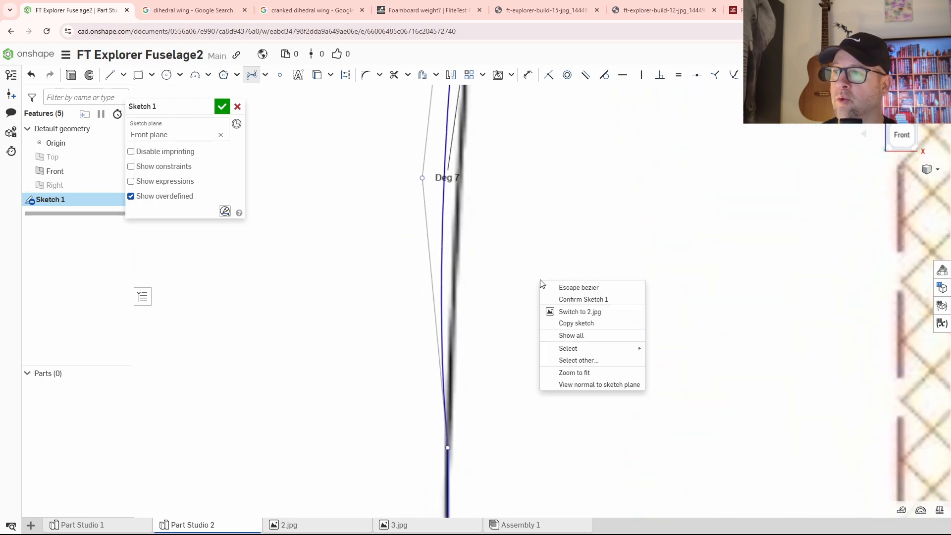
left_click(564, 293)
middle_click_drag(563, 220, 545, 291)
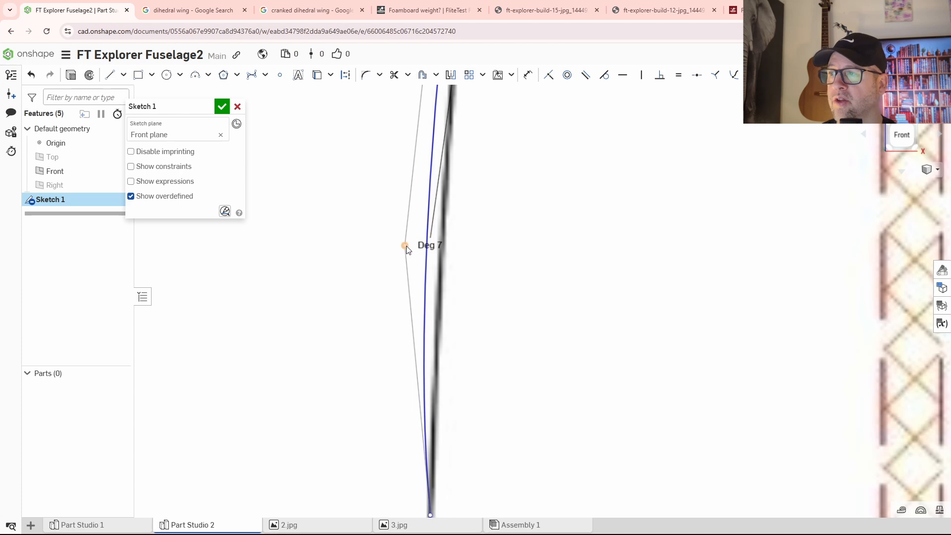
left_click_drag(407, 246, 434, 252)
Step: Shift the nose curve's third control point slightly outward and its second slightly inward to match the printed outline
middle_click_drag(514, 173, 515, 429)
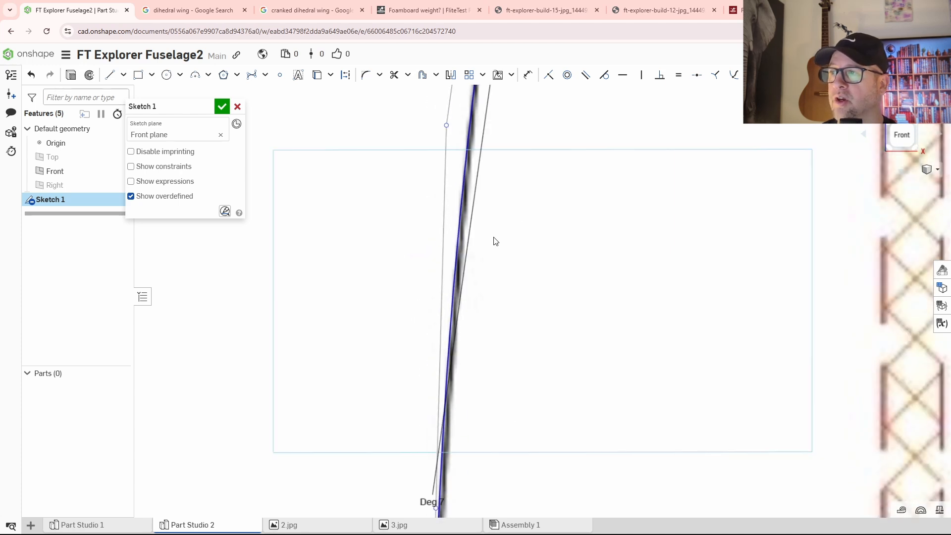
middle_click_drag(505, 137, 532, 311)
middle_click_drag(559, 115, 513, 287)
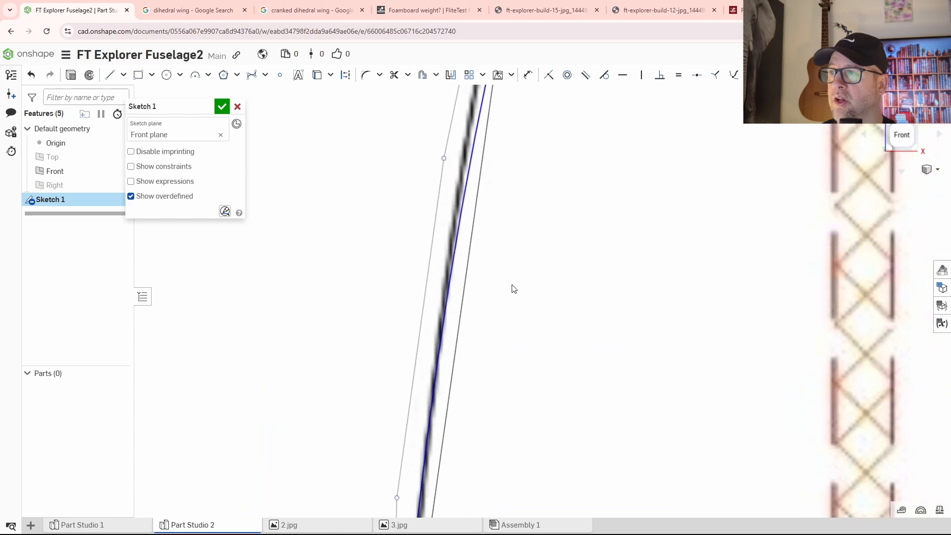
scroll(515, 266, "down", 3)
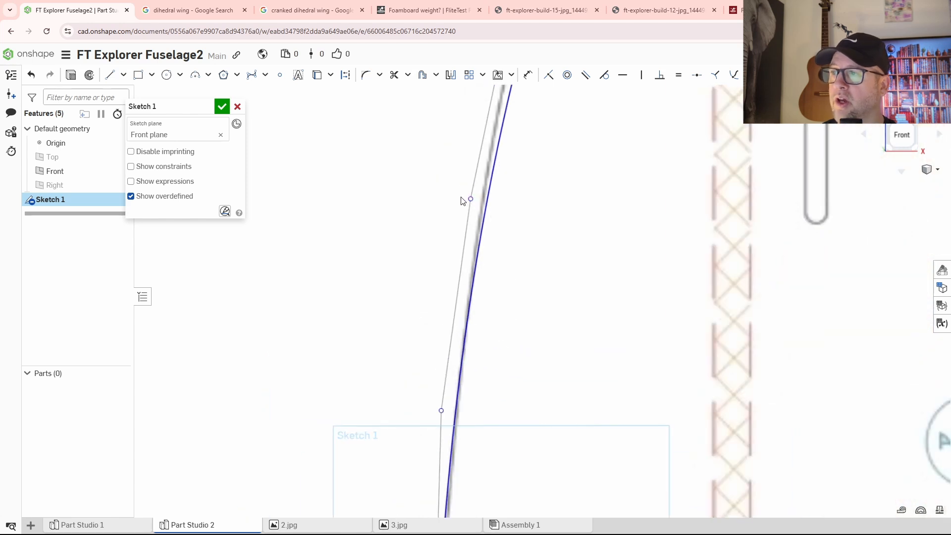
left_click_drag(470, 198, 459, 196)
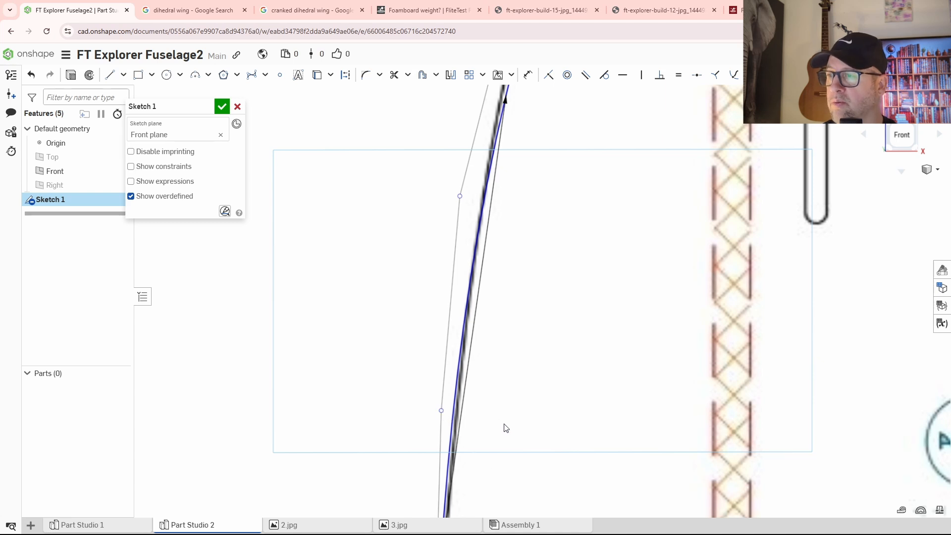
middle_click_drag(503, 424, 507, 353)
left_click_drag(444, 340, 449, 342)
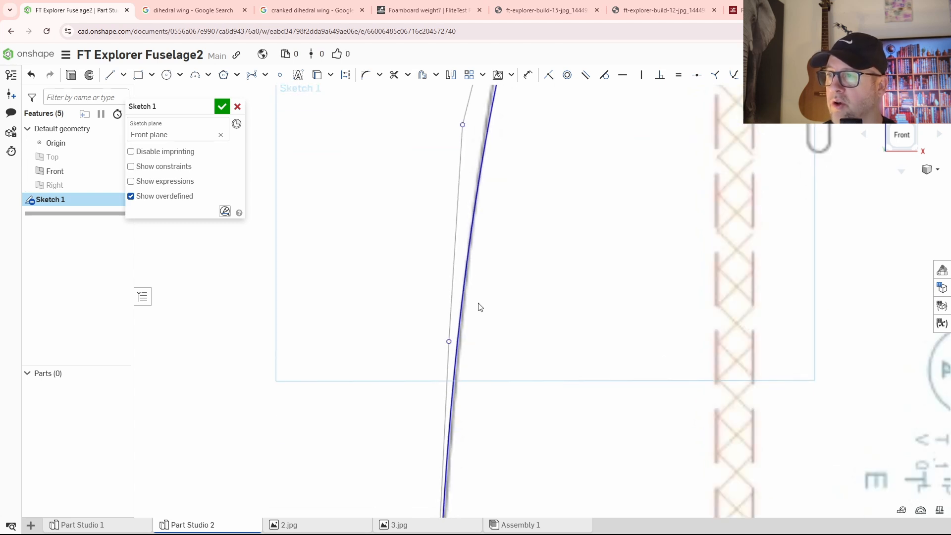
Step: Shift the nose curve's middle control points to follow the printed outline: the third and fourth outward, the second inward
middle_click_drag(553, 133, 479, 455)
left_click_drag(449, 194, 424, 184)
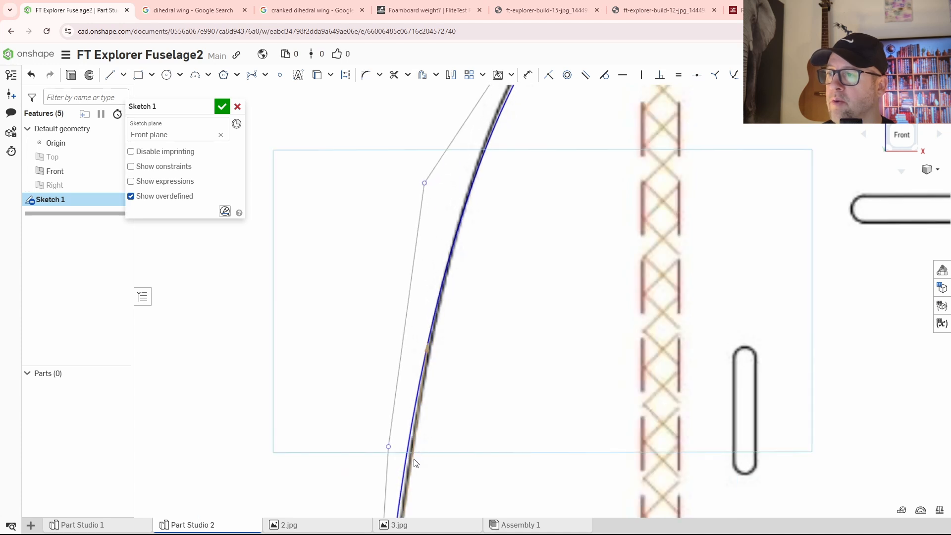
left_click_drag(388, 446, 397, 448)
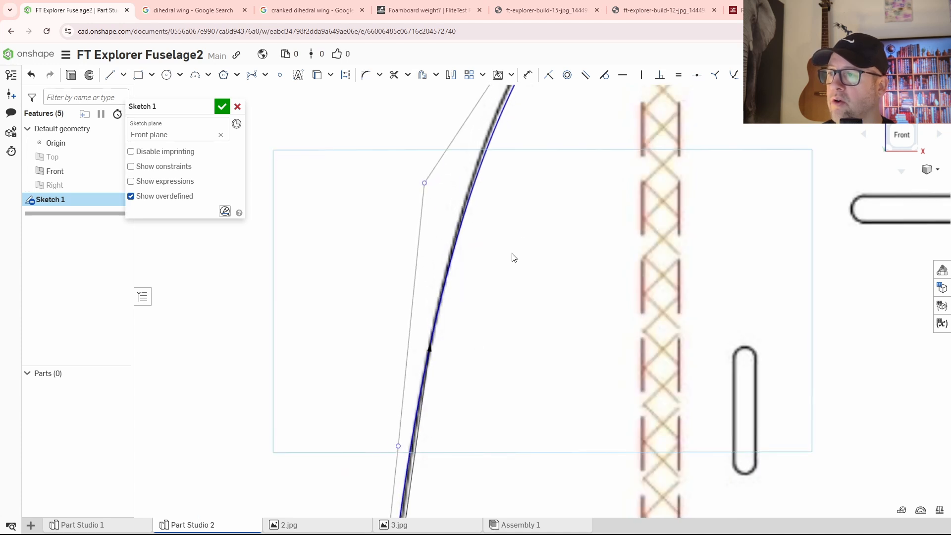
middle_click_drag(536, 209, 441, 516)
left_click_drag(420, 355, 404, 345)
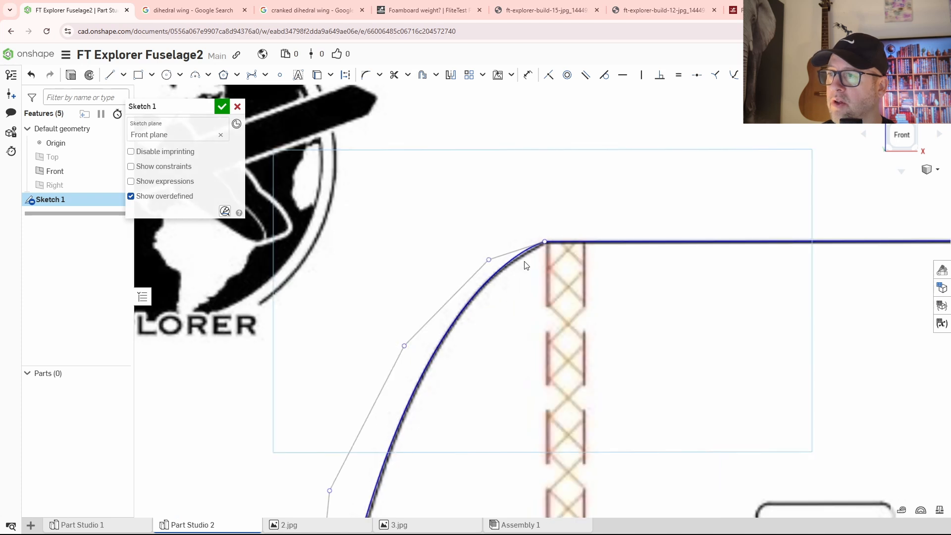
Step: Shift the nose curve's control point next to the front edge closer to the front edge's left corner
middle_click_drag(526, 266, 477, 376)
scroll(478, 375, "up", 4)
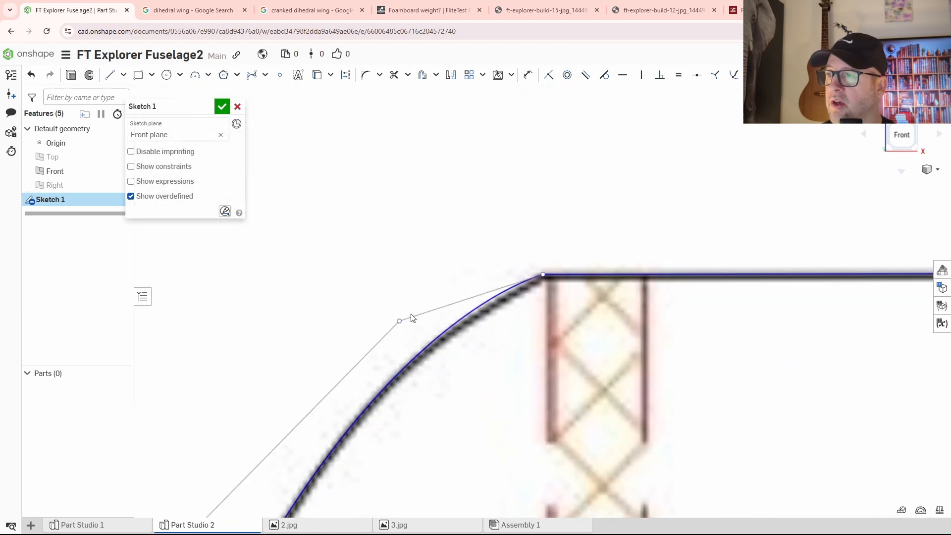
left_click_drag(399, 321, 421, 312)
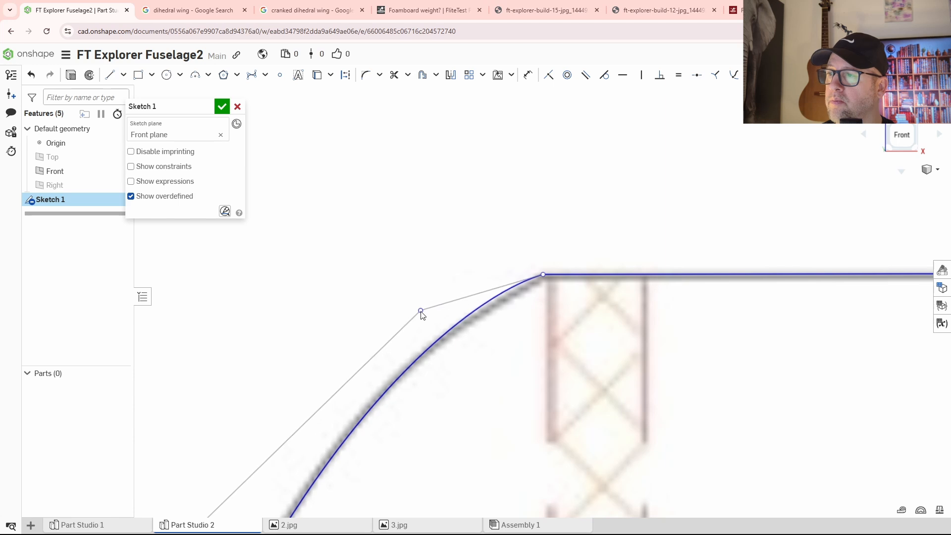
Step: Compare the nose curve with the printed outline from the front edge down to the side line
middle_click_drag(503, 394, 464, 211)
scroll(502, 203, "down", 5)
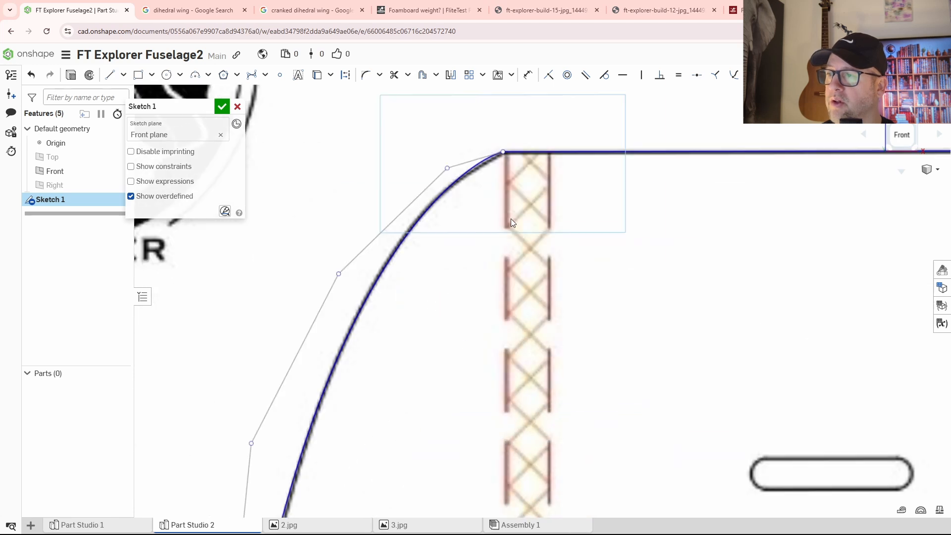
middle_click_drag(403, 458, 537, 244)
middle_click_drag(491, 424, 506, 212)
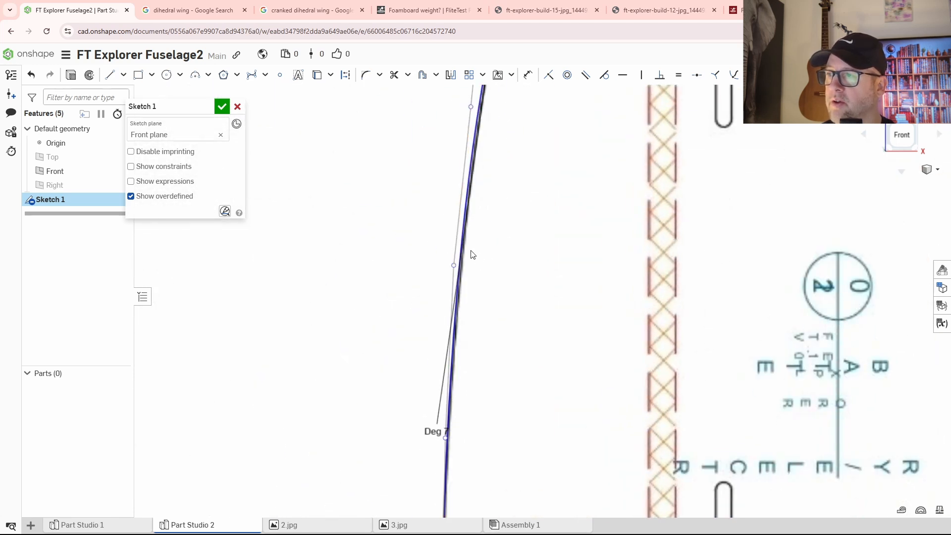
mouse_move(472, 254)
middle_mouse_down()
mouse_move(452, 289)
mouse_move(472, 227)
middle_mouse_up()
middle_click_drag(575, 337, 516, 192)
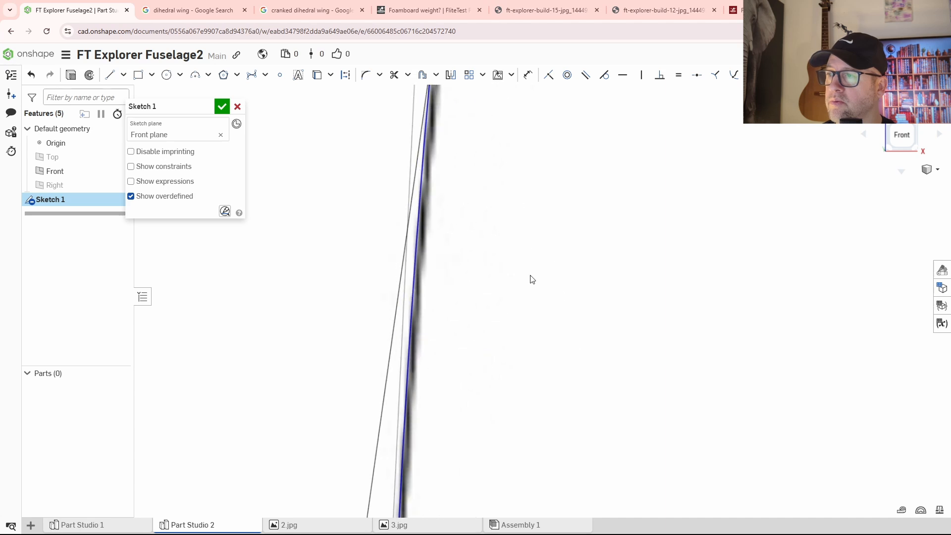
middle_click_drag(543, 379, 496, 248)
scroll(499, 251, "down", 3)
middle_click_drag(594, 177, 411, 323)
scroll(414, 326, "down", 5)
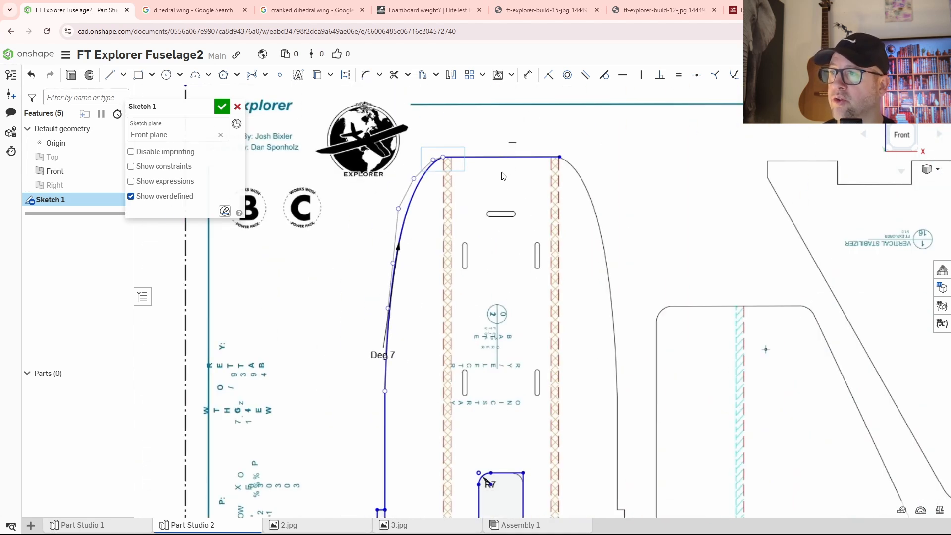
Step: Draw a vertical line from the front edge's midpoint down past the tray's rear edge, and end the line
middle_click_drag(515, 301, 494, 254)
left_click(110, 75)
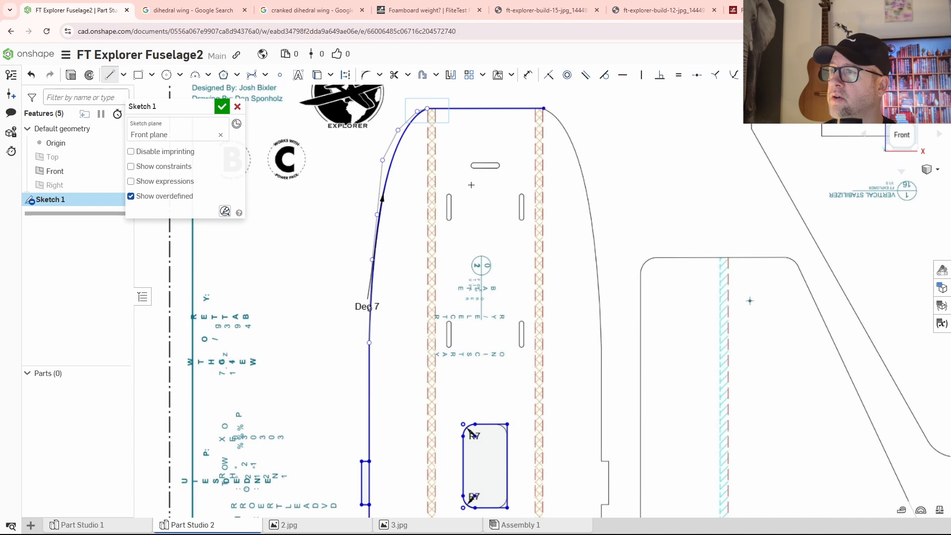
scroll(476, 103, "up", 3)
scroll(477, 103, "up", 1)
middle_click_drag(476, 103, 488, 192)
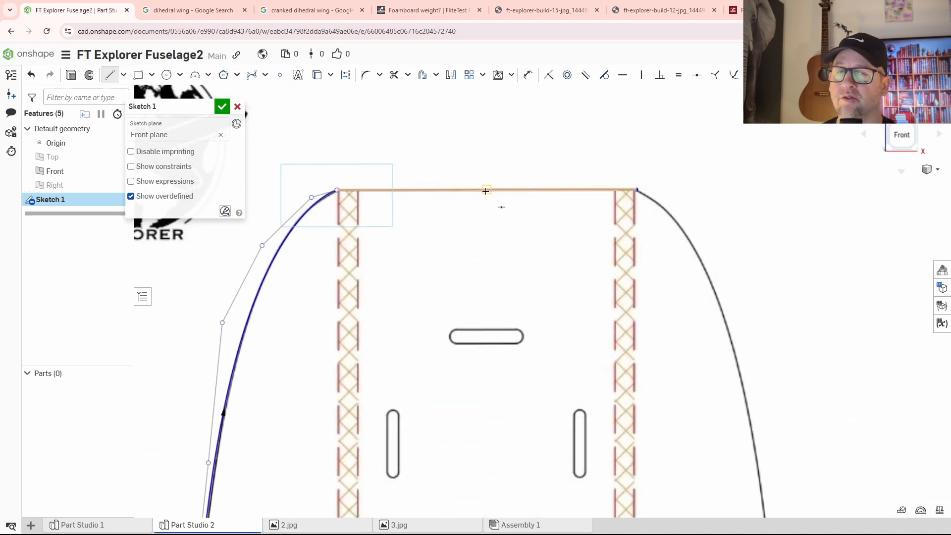
left_click(486, 190)
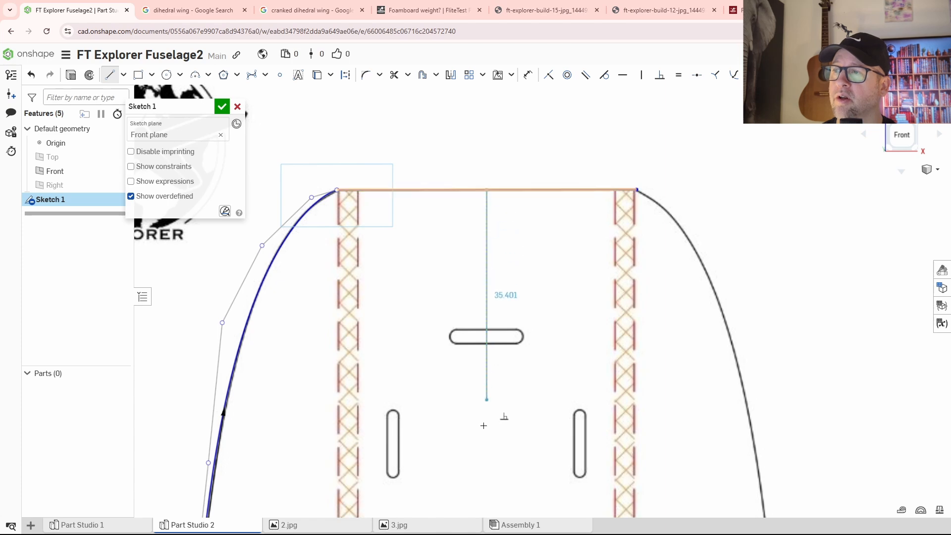
middle_click_drag(503, 416, 492, 249)
scroll(489, 372, "down", 2)
middle_click_drag(489, 372, 464, 196)
scroll(464, 196, "down", 3)
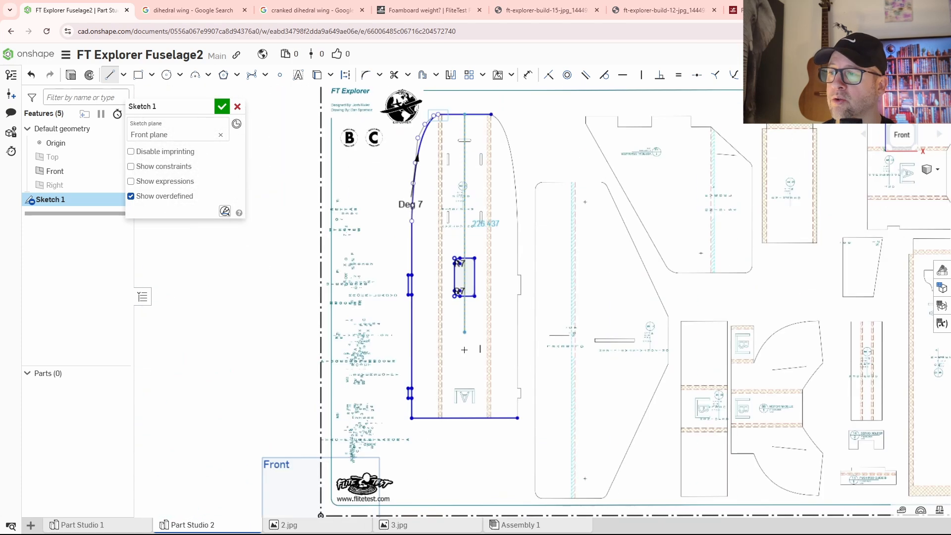
left_click(465, 444)
key("Escape")
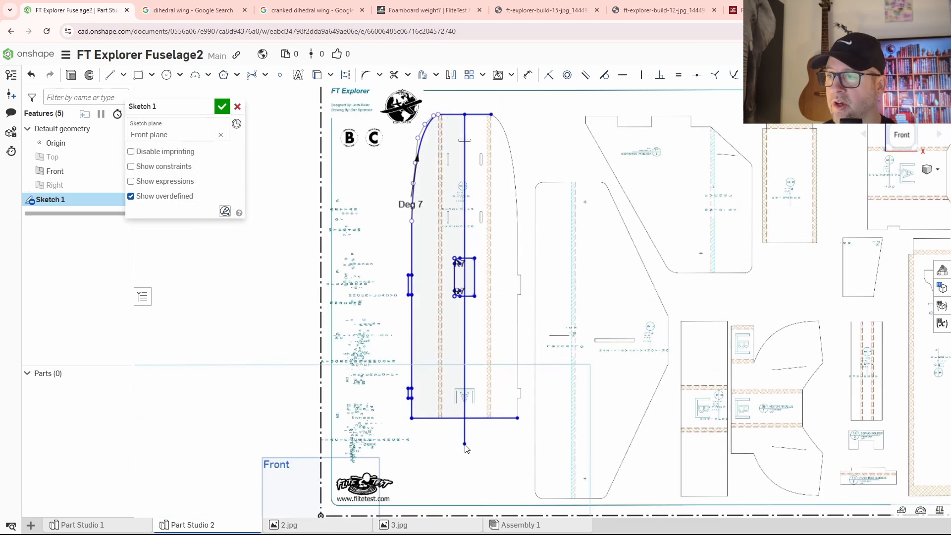
Step: Trim the centre line's overhang below the rear edge and the right half of the rear edge
scroll(479, 450, "up", 3)
middle_click_drag(480, 450, 470, 338)
key("m")
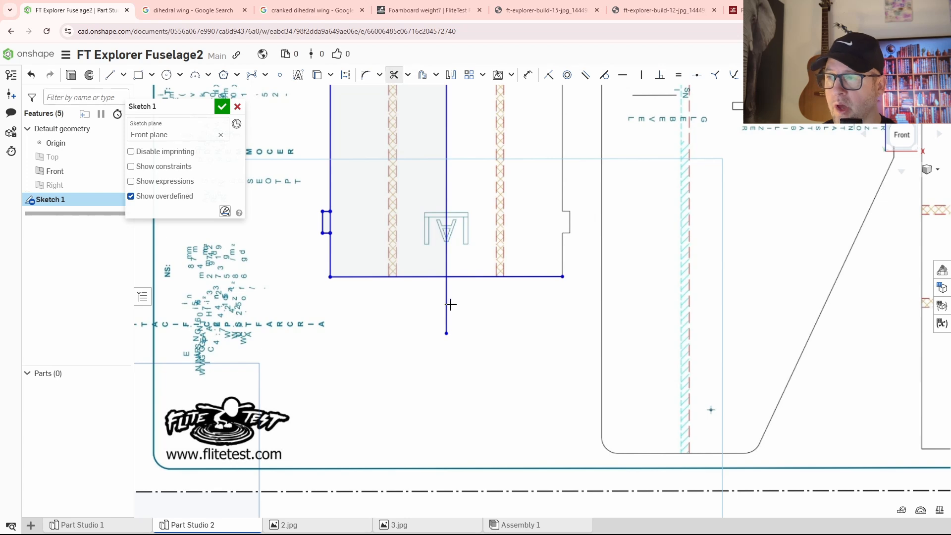
left_click_drag(429, 308, 502, 258)
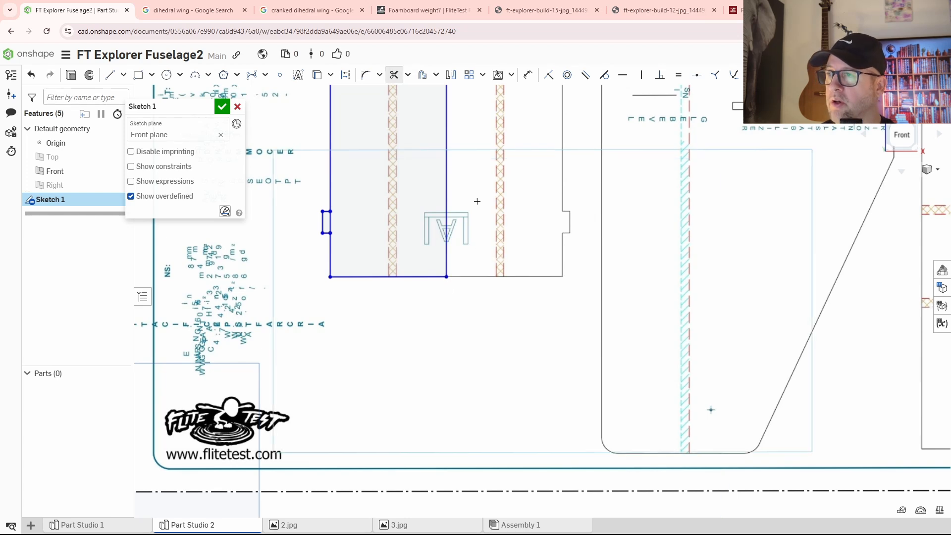
Step: Trim away the part of the rounded rectangular cutout lying right of the centre line
middle_click_drag(471, 124, 477, 357)
scroll(472, 265, "up", 3)
left_click_drag(471, 251, 492, 138)
middle_click_drag(494, 173, 483, 371)
left_click_drag(473, 285, 437, 209)
Step: Trim the right half of the front edge, including its leftover piece at the corner, and end trimming
middle_click_drag(480, 148, 502, 453)
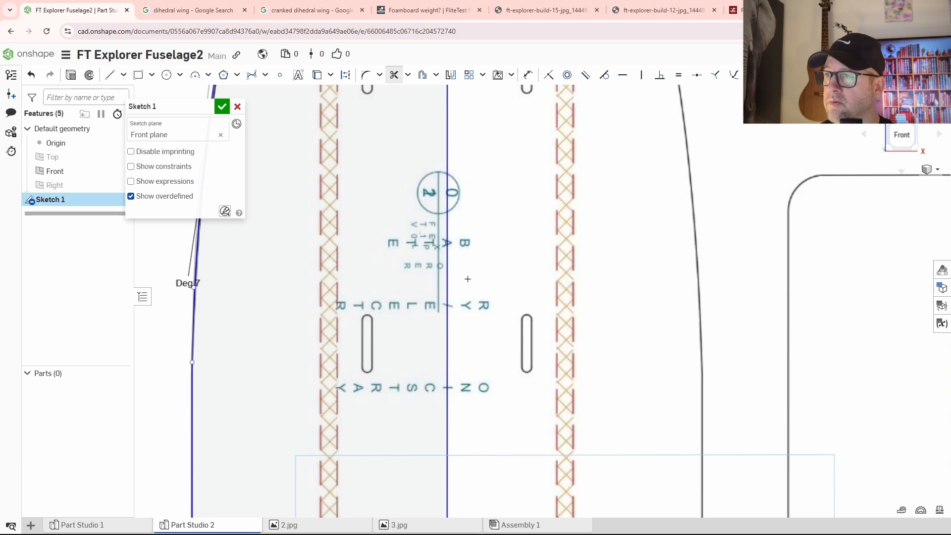
middle_click_drag(467, 278, 468, 370)
middle_click_drag(491, 192, 484, 379)
scroll(482, 278, "up", 5)
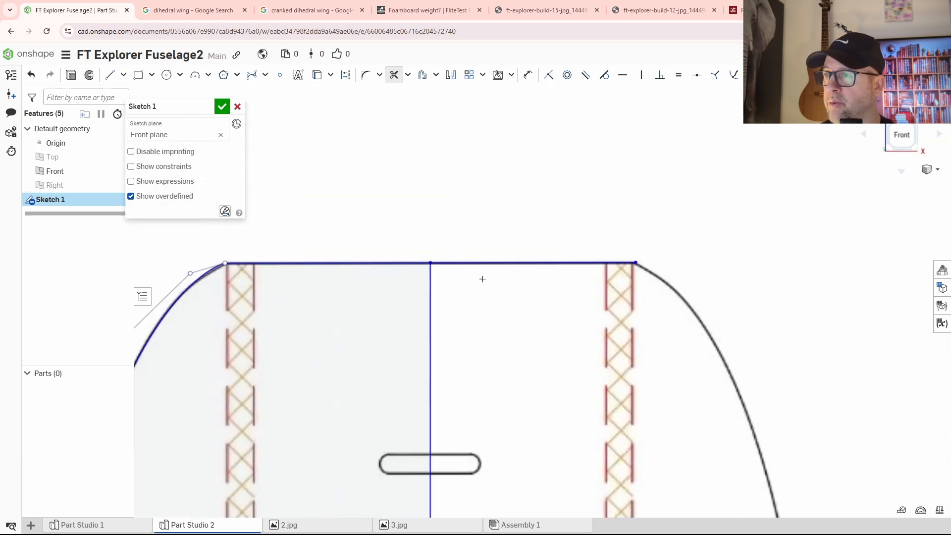
scroll(652, 286, "up", 5)
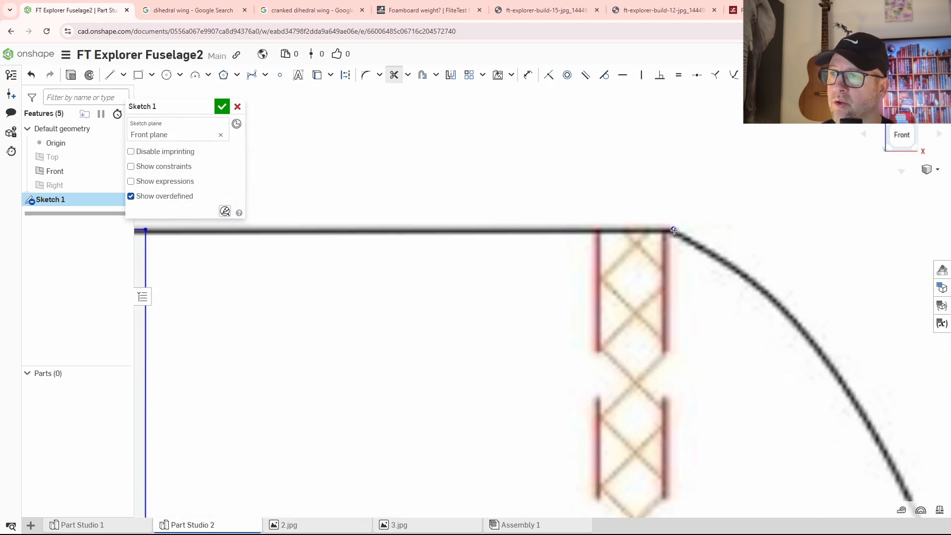
scroll(605, 287, "down", 8)
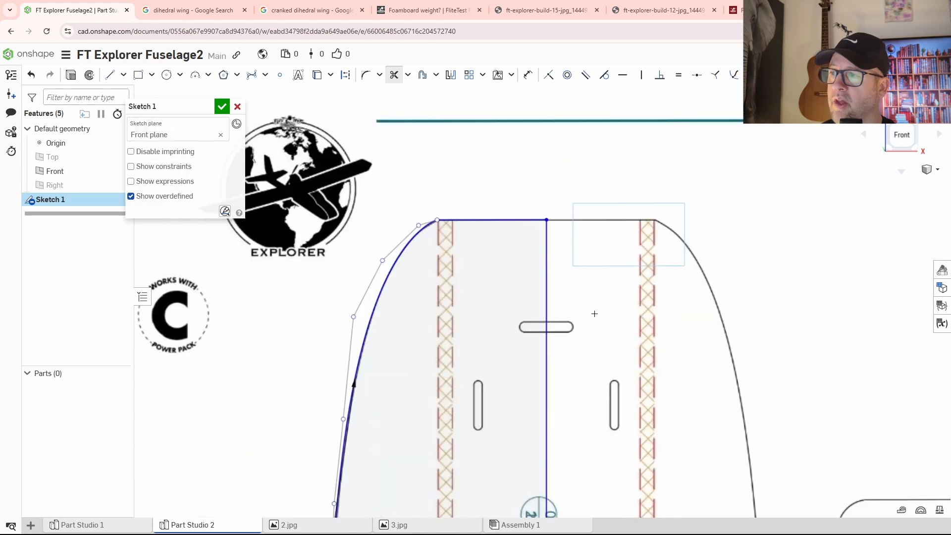
key("Escape")
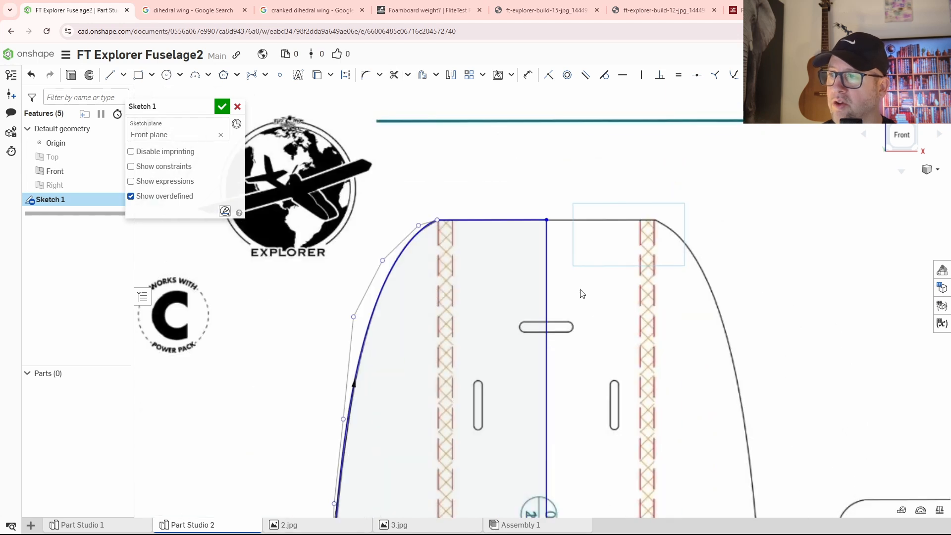
Step: Convert the vertical centre line to construction geometry and deselect it
left_click(549, 295)
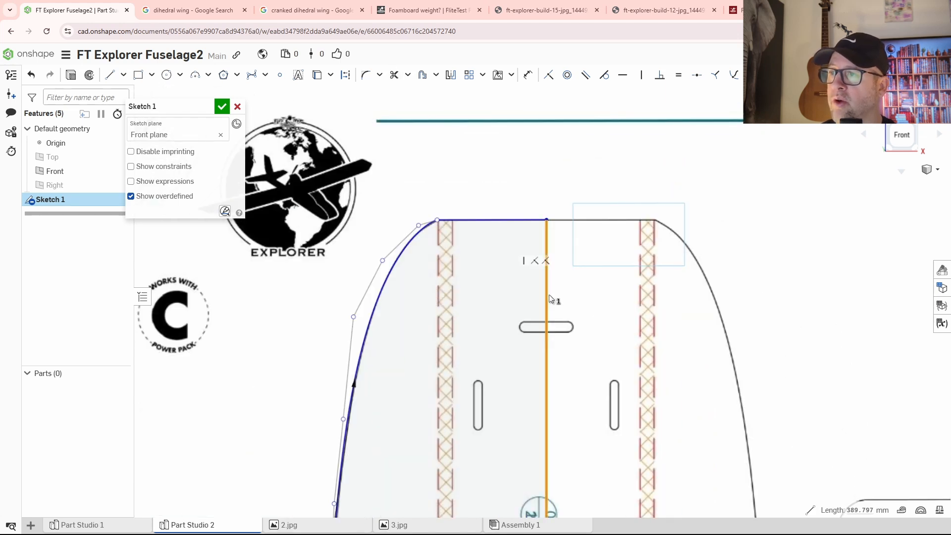
left_click(345, 75)
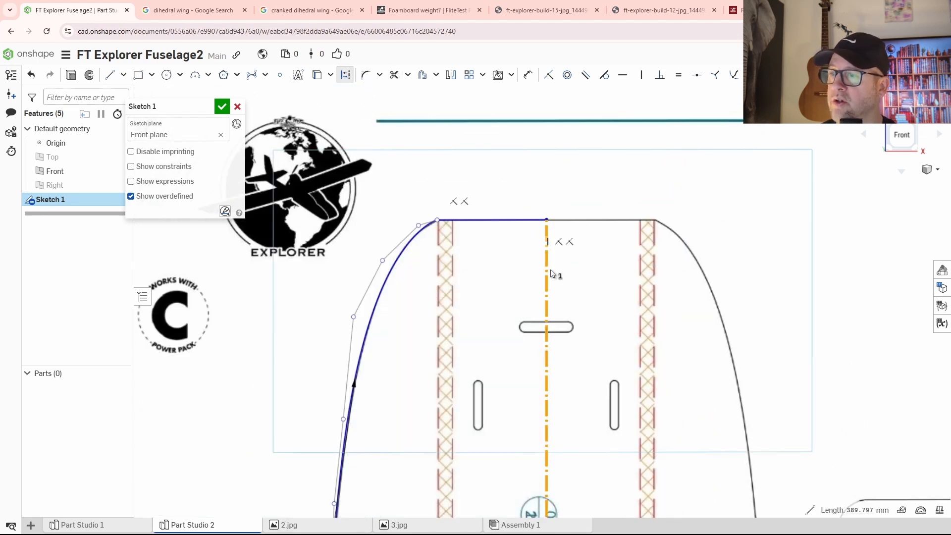
left_click(569, 311)
Step: Trim the side line's segments across the bases of both left tabs so the tabs join the outline
scroll(625, 382, "down", 4)
scroll(625, 383, "up", 8)
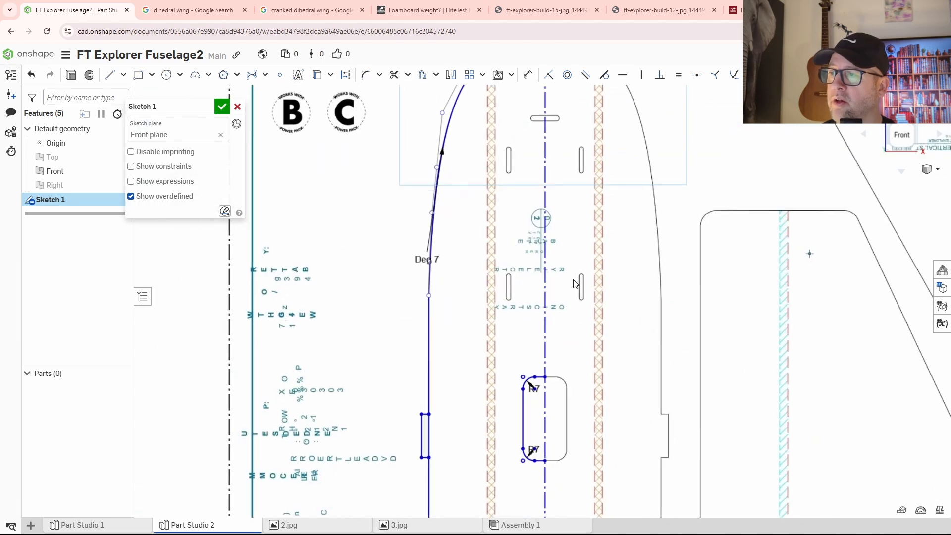
scroll(391, 302, "up", 3)
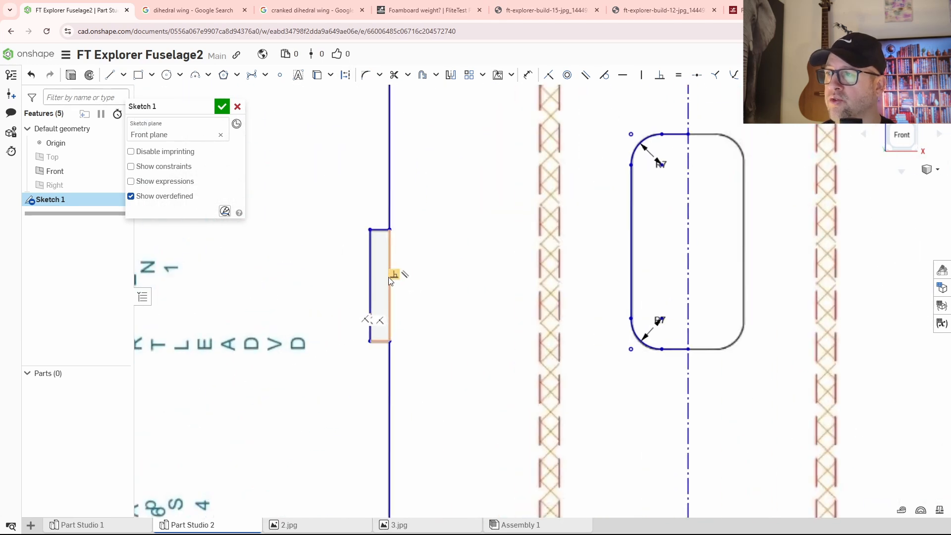
key("m")
left_click_drag(418, 248, 380, 268)
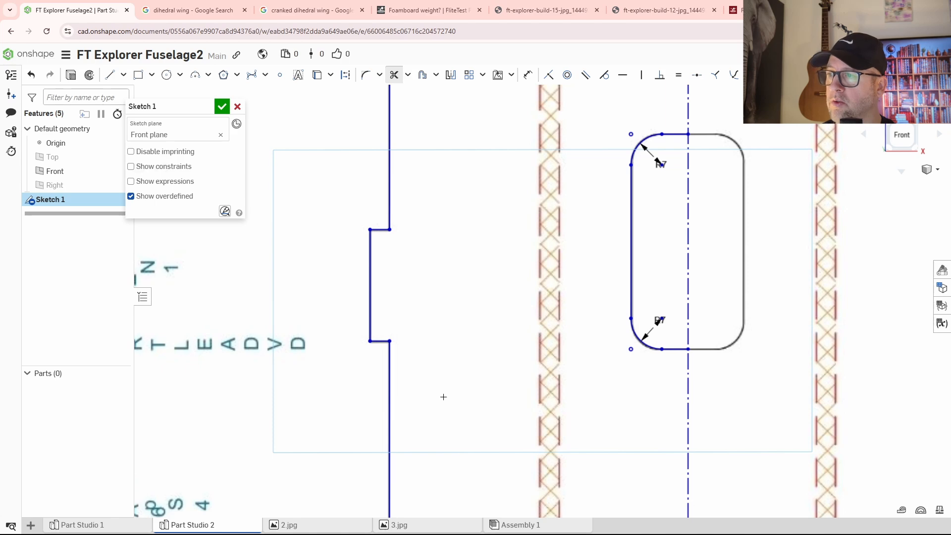
scroll(443, 397, "down", 4)
scroll(421, 329, "up", 3)
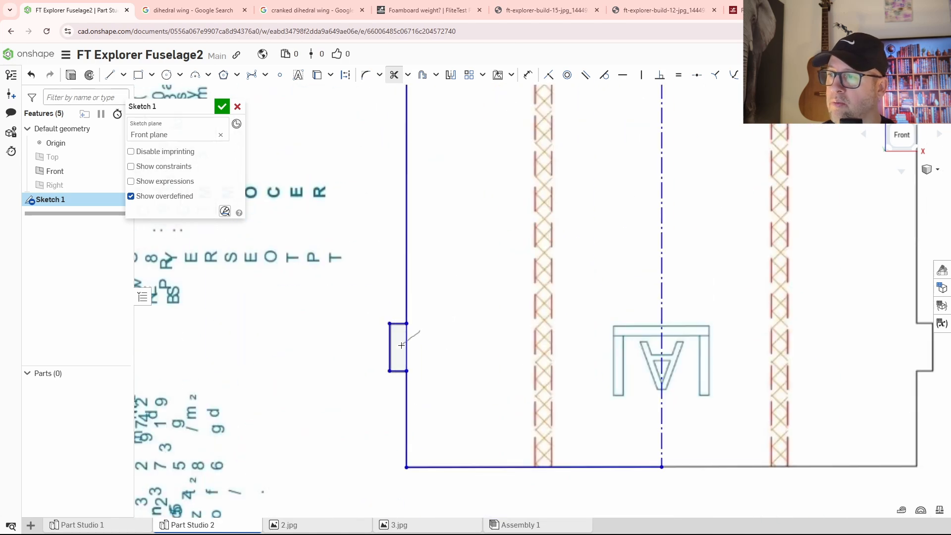
left_click_drag(401, 345, 402, 345)
Step: Draw a corner rectangle about 2.8 by 15.8 mm around the printed front vertical slot left of the centre line
scroll(431, 349, "down", 3)
middle_click_drag(458, 151, 440, 285)
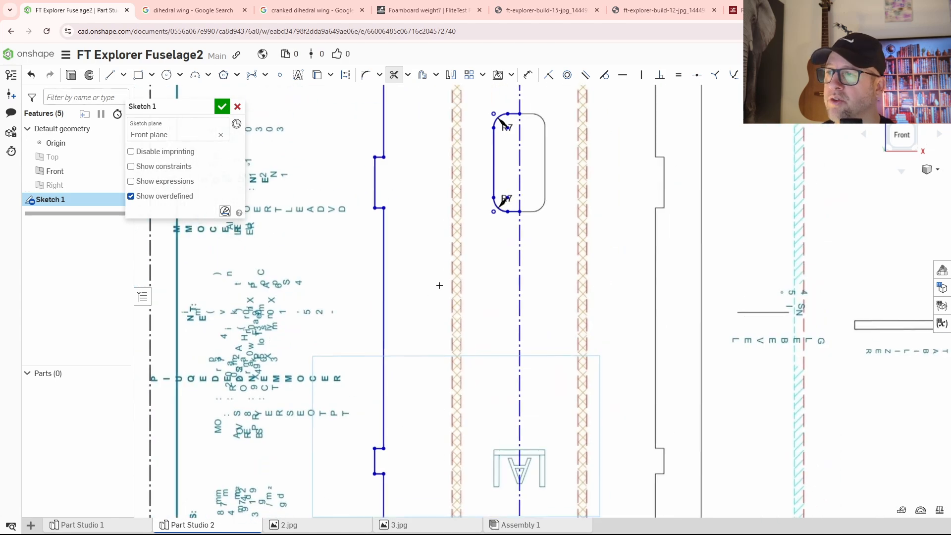
middle_click_drag(457, 249, 437, 287)
scroll(468, 282, "down", 2)
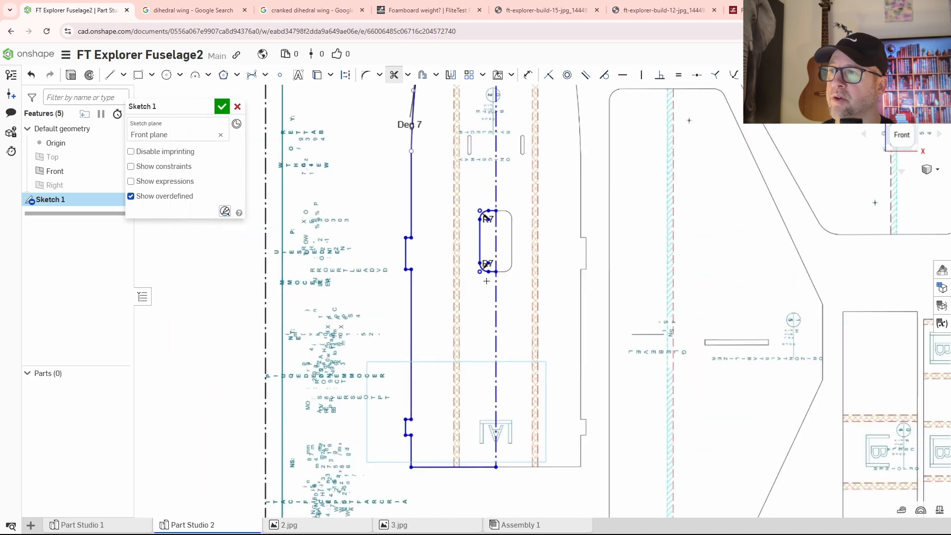
middle_click_drag(552, 163, 568, 380)
scroll(488, 262, "up", 6)
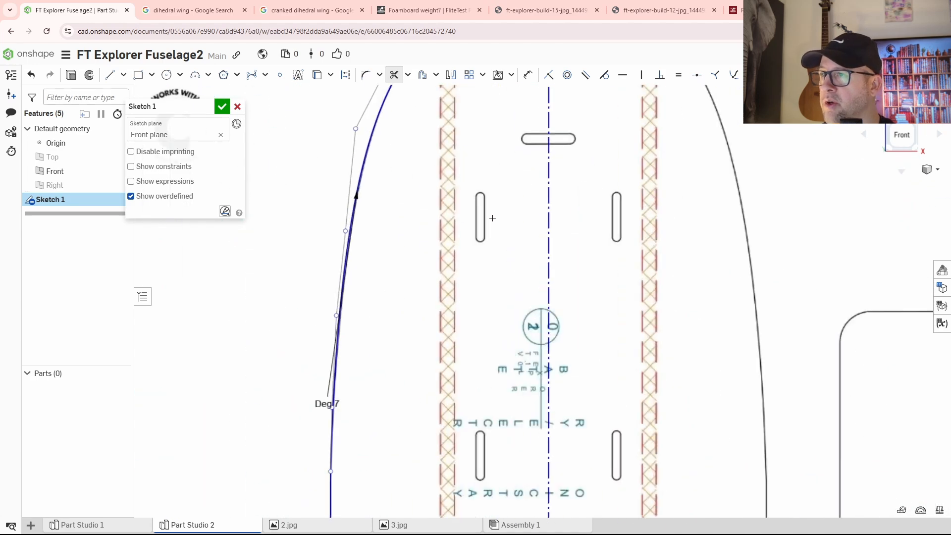
scroll(558, 241, "up", 1)
middle_click_drag(558, 240, 531, 270)
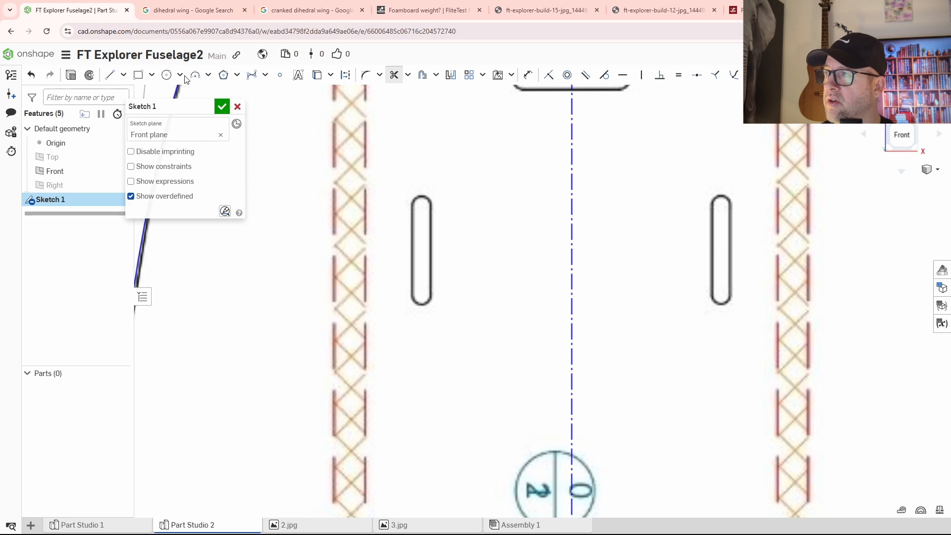
left_click(138, 75)
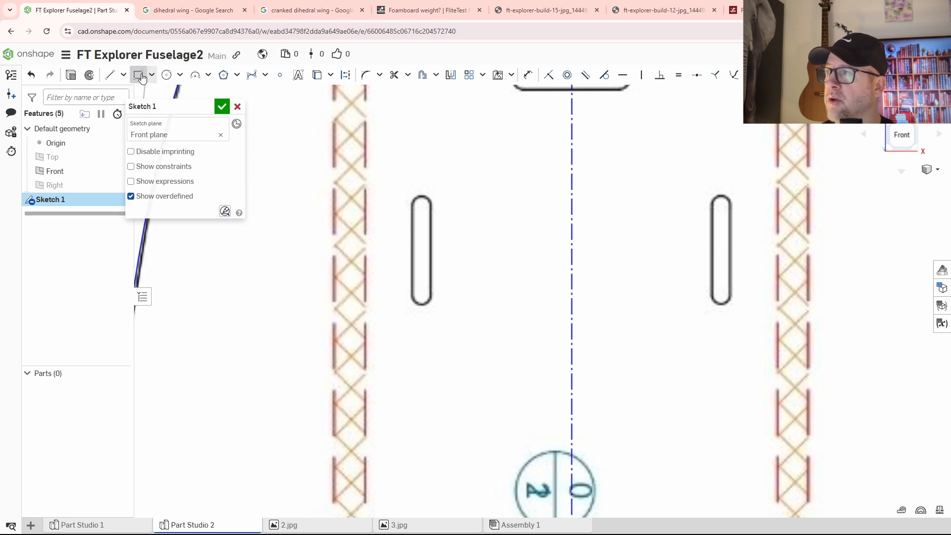
scroll(426, 235, "up", 4)
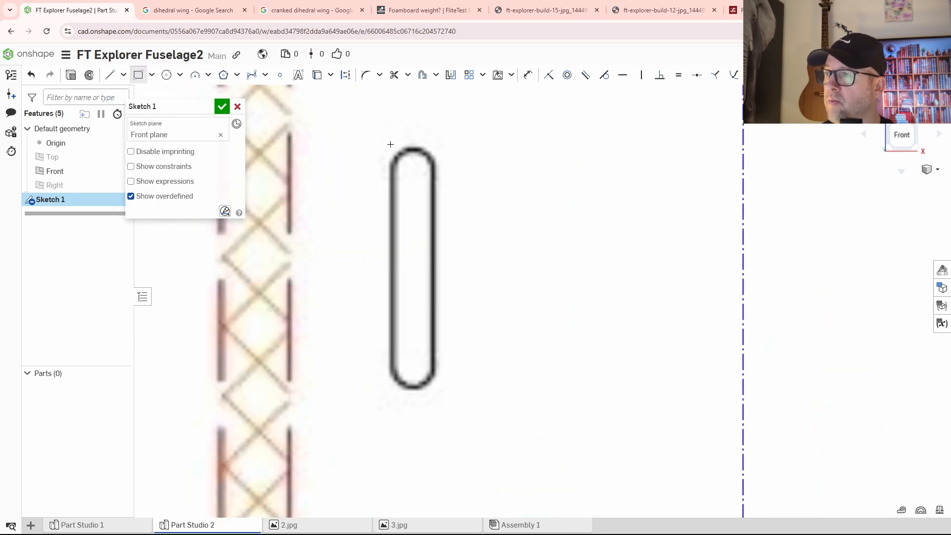
left_click(391, 145)
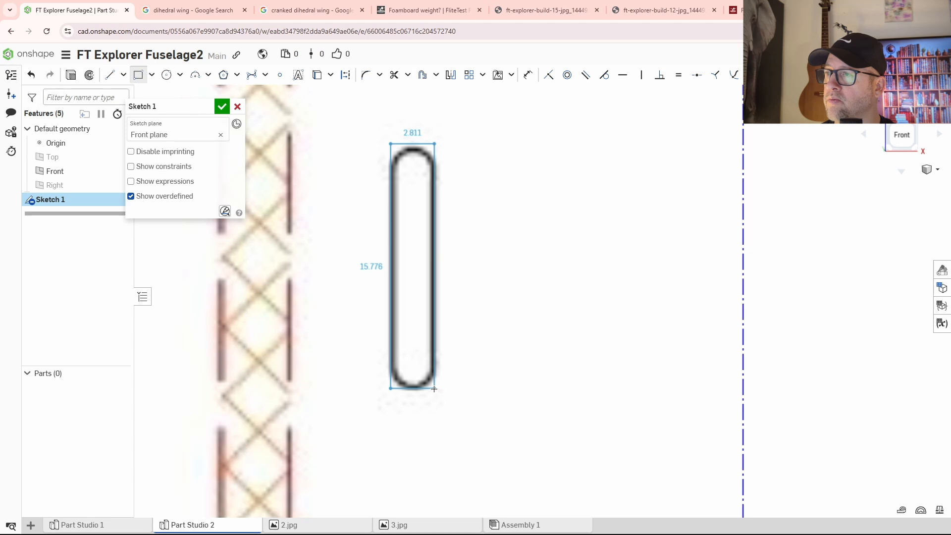
left_click(434, 389)
key("Escape")
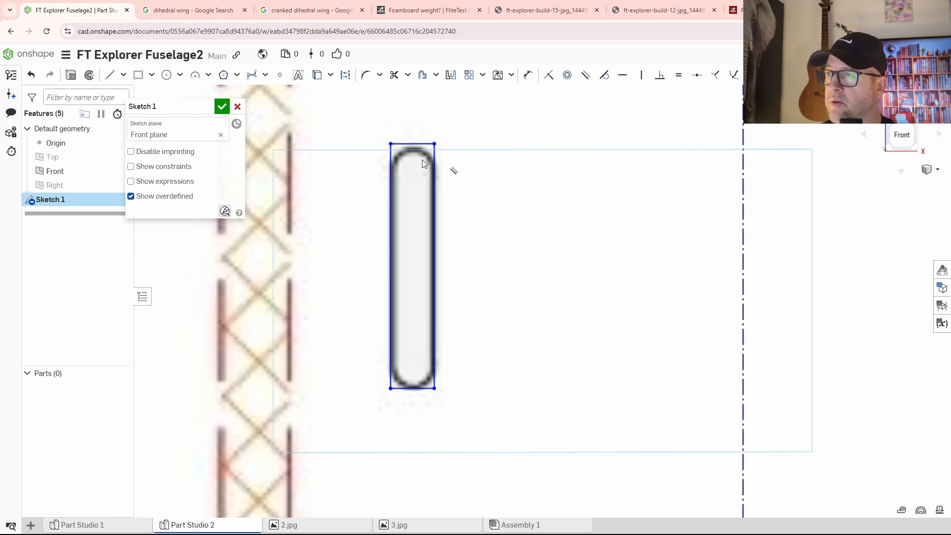
Step: Fillet both upper corners of the front slot rectangle with a 1.2 mm radius
middle_click_drag(475, 205, 479, 254)
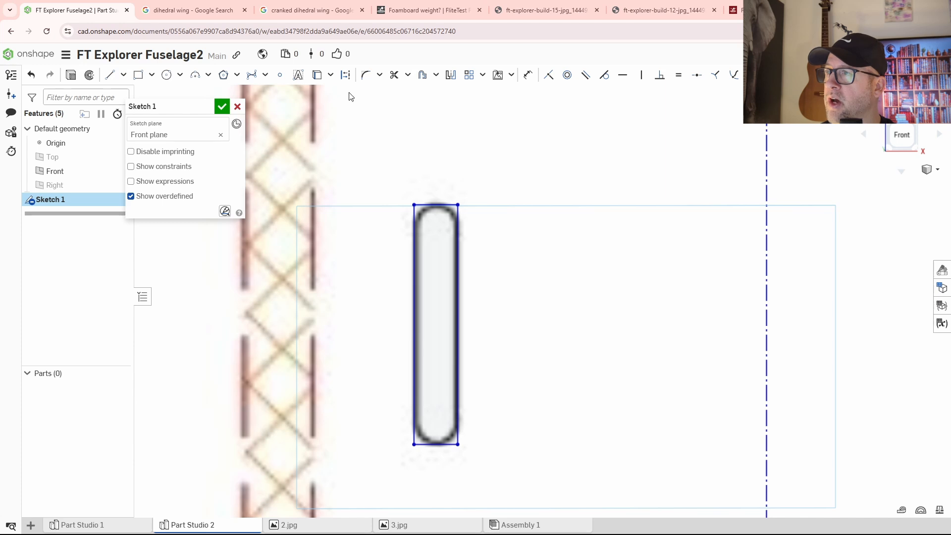
left_click(366, 75)
left_click_drag(425, 207, 432, 230)
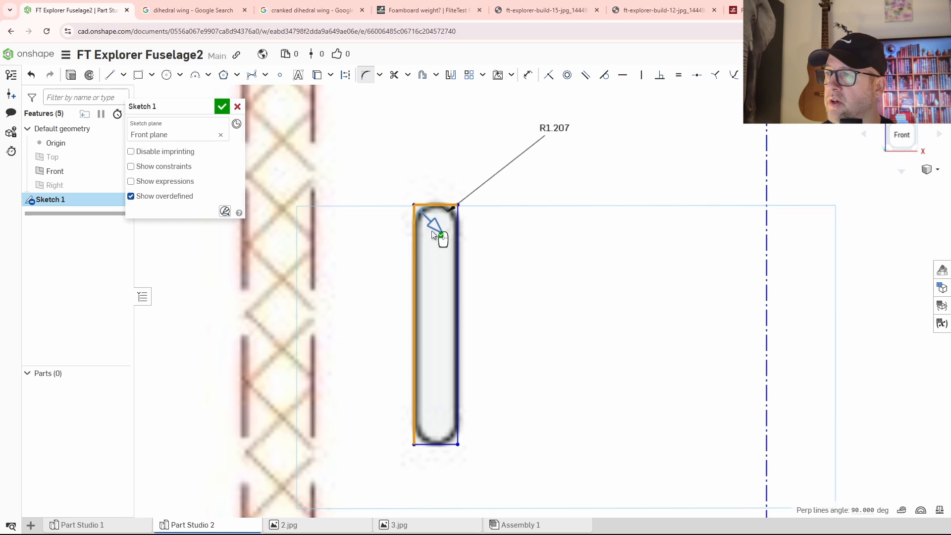
scroll(438, 205, "up", 5)
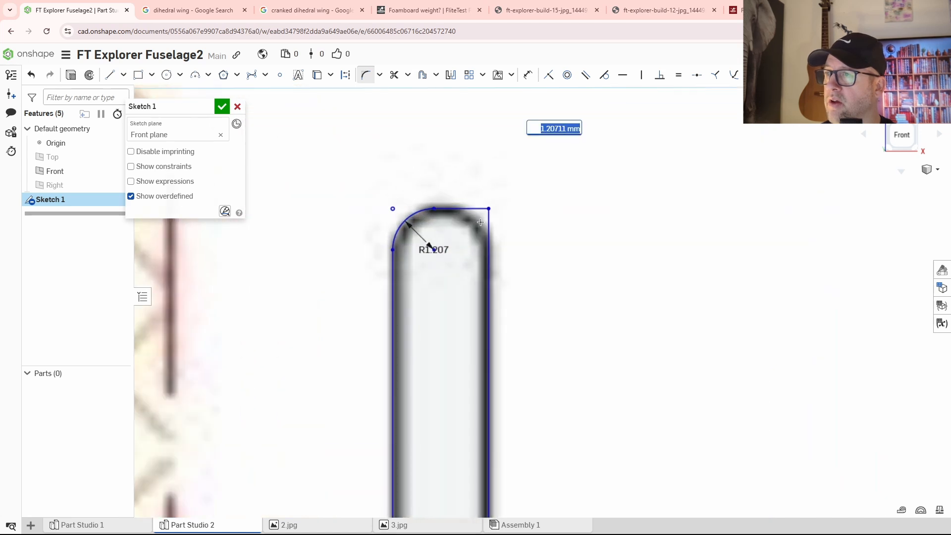
type("1.2")
key("Return")
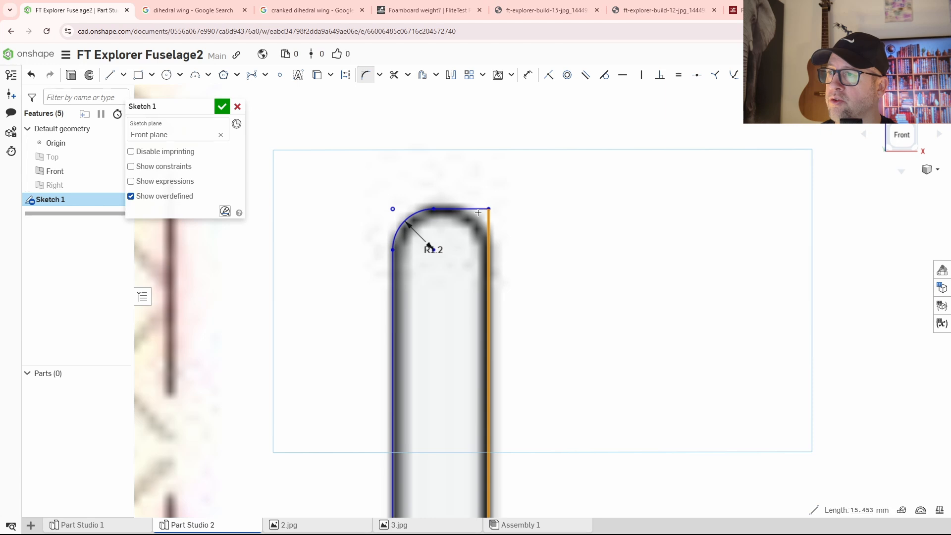
left_click(477, 211)
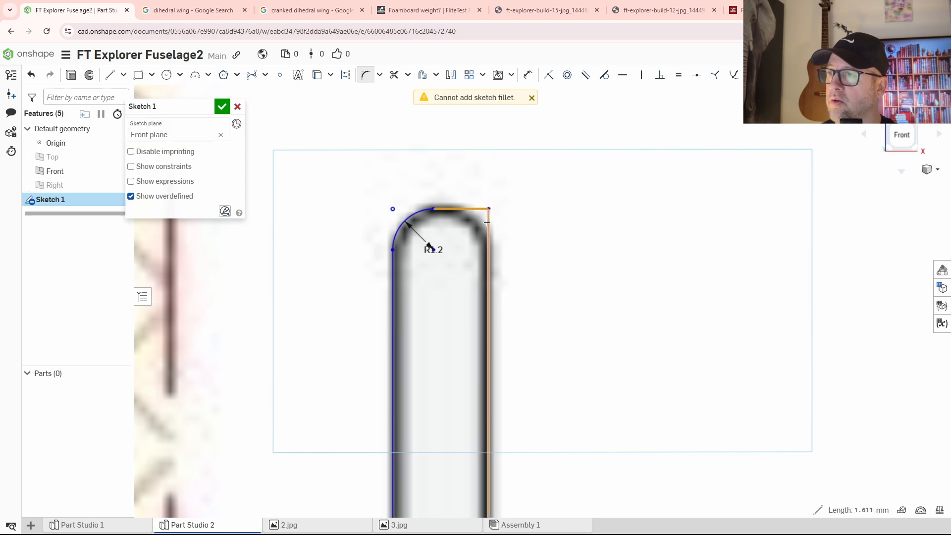
left_click(477, 250)
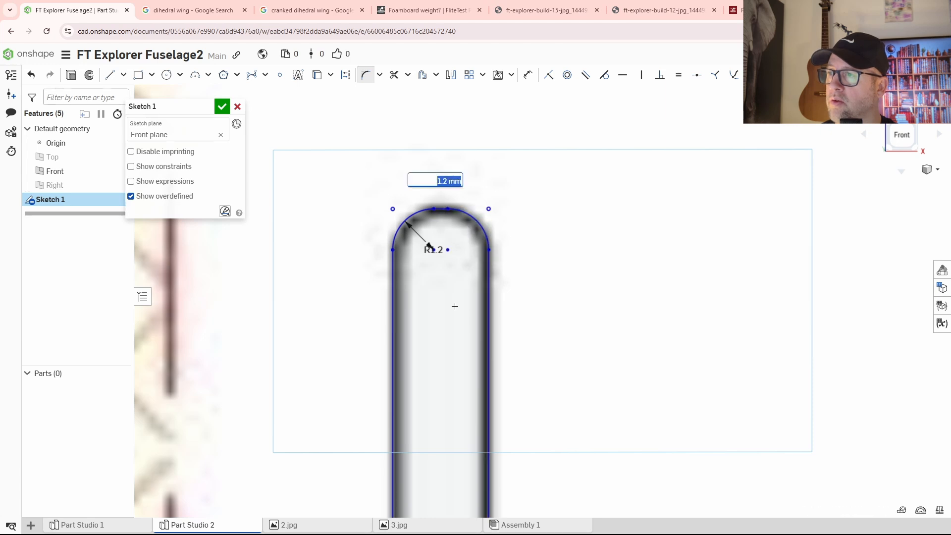
scroll(452, 306, "down", 3)
scroll(451, 390, "up", 4)
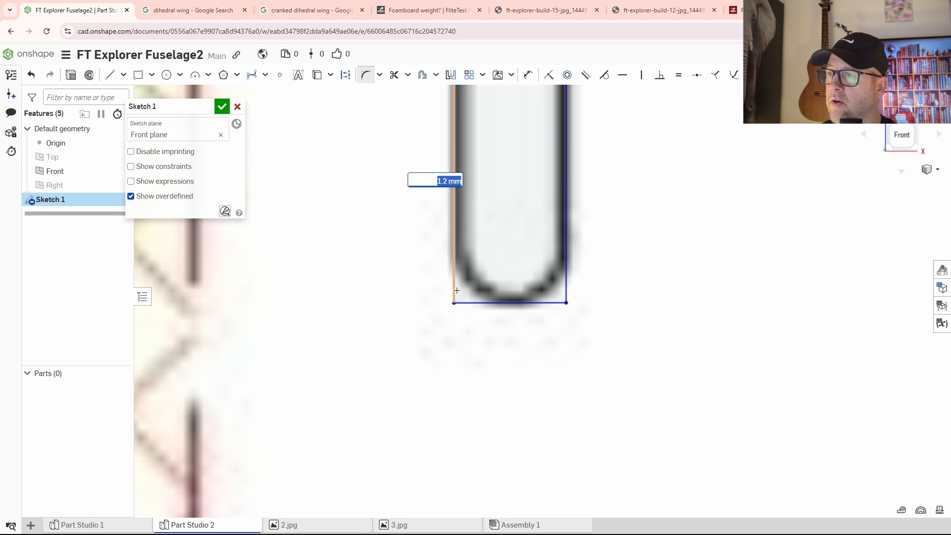
key("Return")
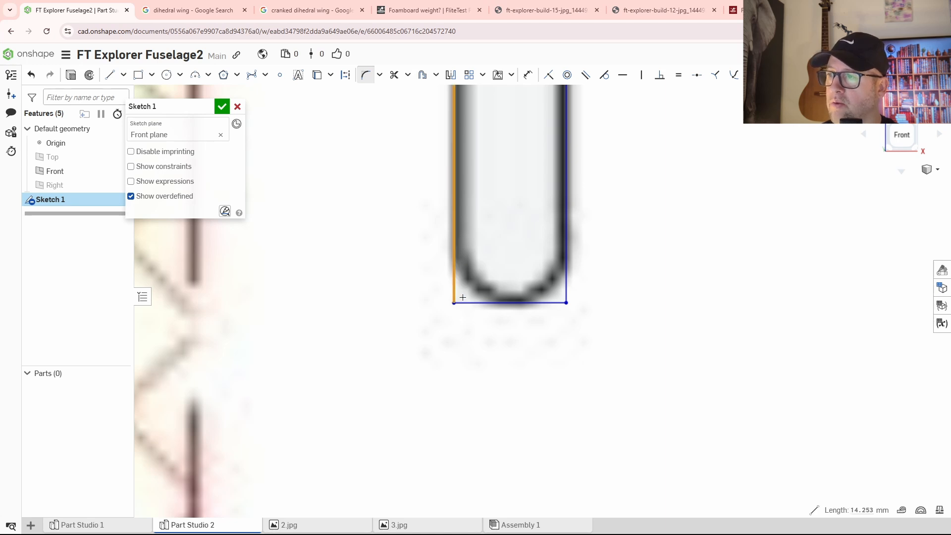
Step: Try to fillet the lower-left corner of the front slot rectangle
left_click(463, 300)
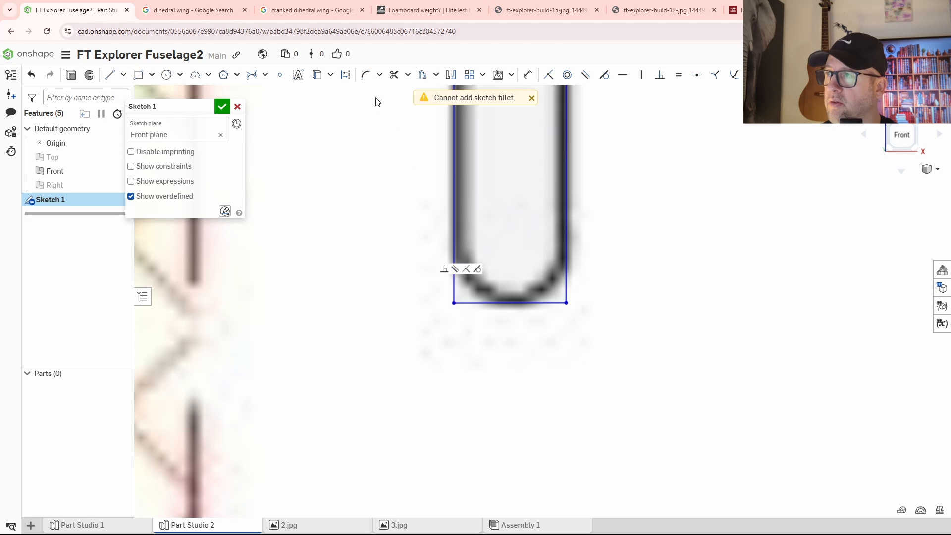
left_click(531, 98)
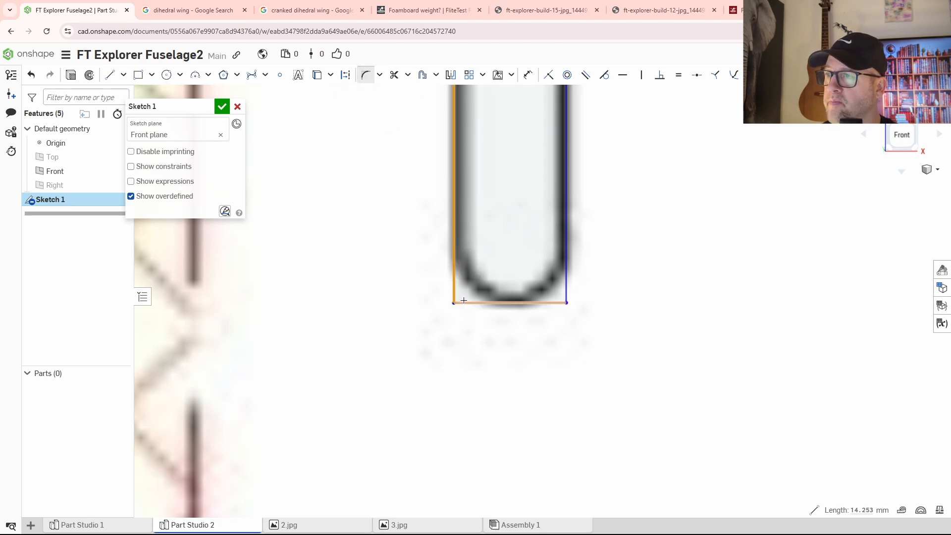
left_click(510, 302)
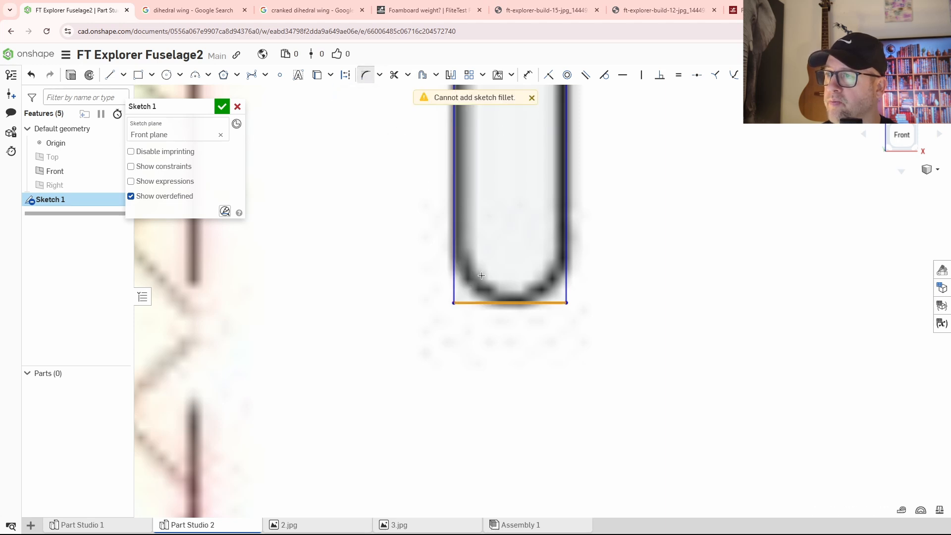
left_click(531, 99)
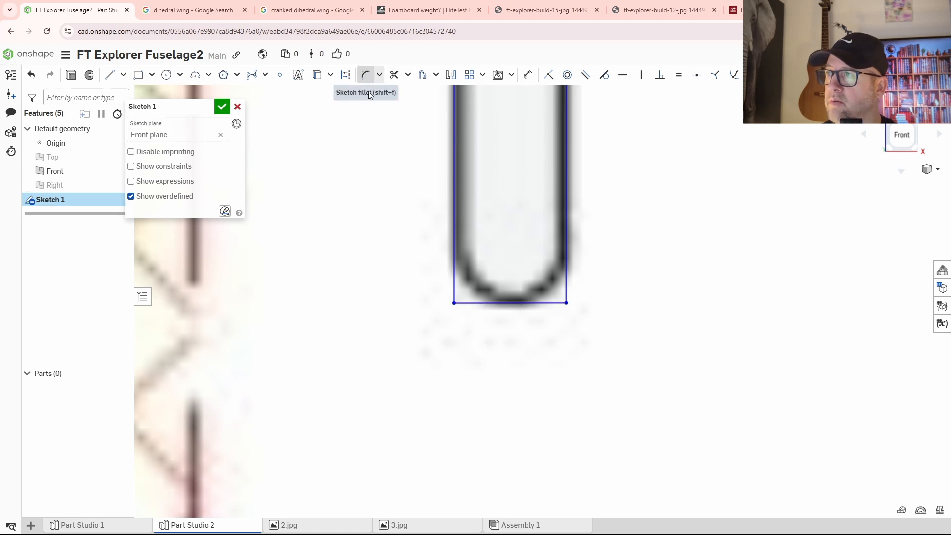
Step: Fillet both lower corners of the front slot rectangle with a 1.2 mm radius and end filleting
left_click(366, 75)
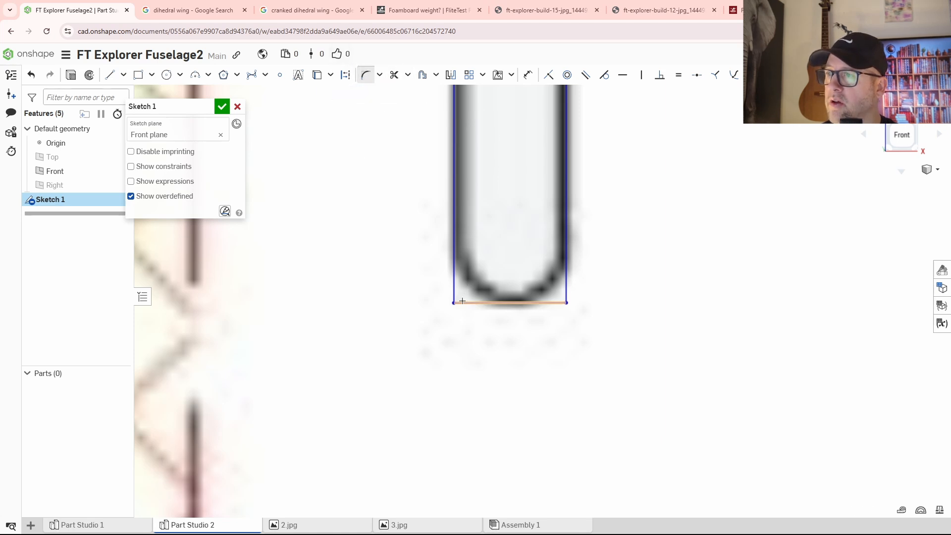
left_click(455, 293)
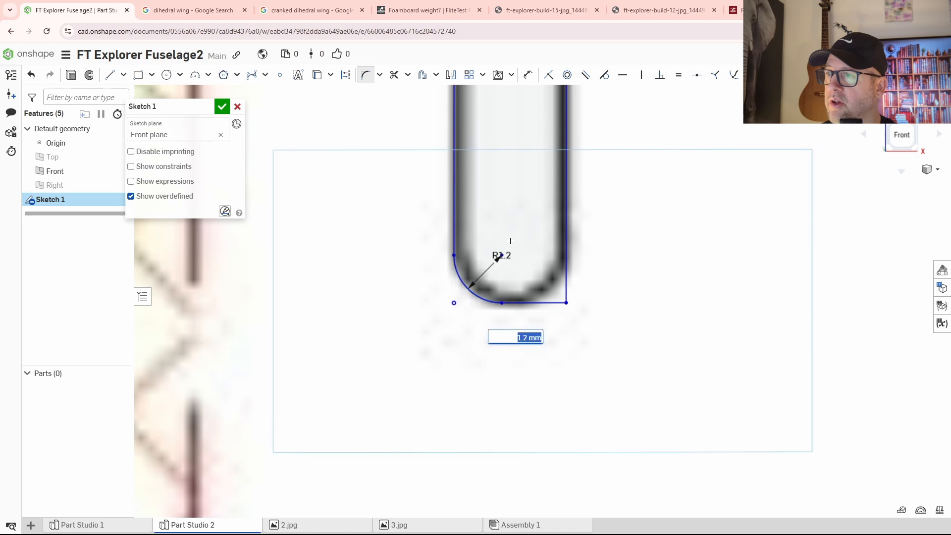
left_click(564, 288)
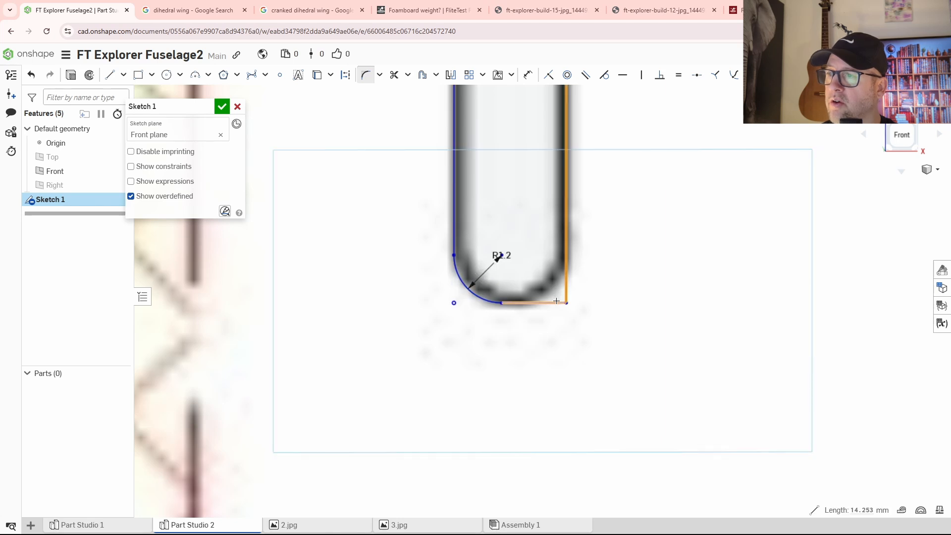
left_click(556, 301)
scroll(601, 257, "down", 2)
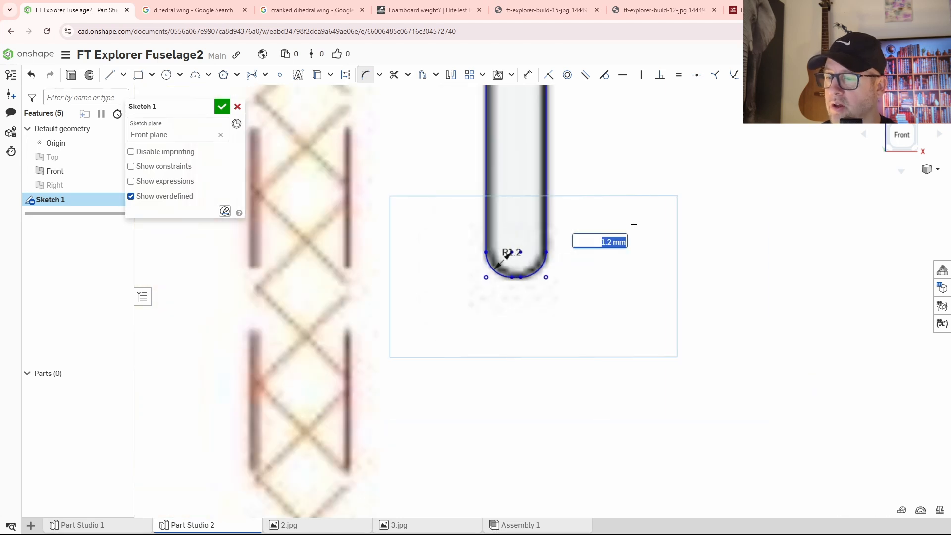
key("Return")
scroll(589, 283, "down", 5)
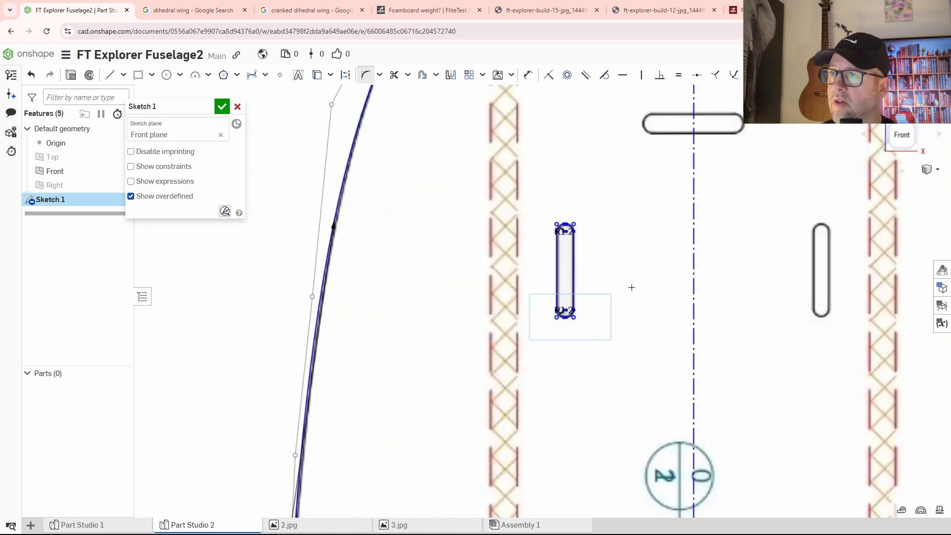
scroll(589, 283, "down", 3)
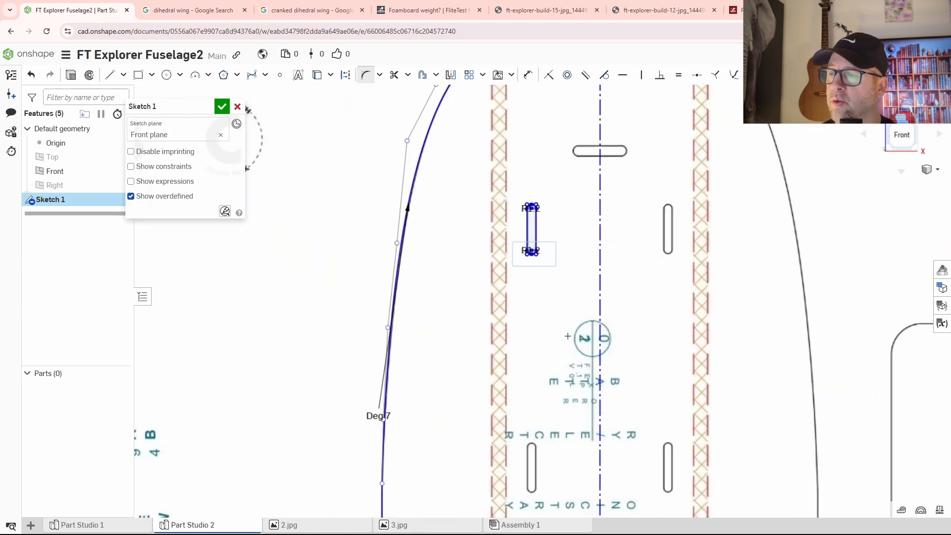
middle_click_drag(568, 337, 538, 276)
scroll(517, 305, "up", 2)
key("Escape")
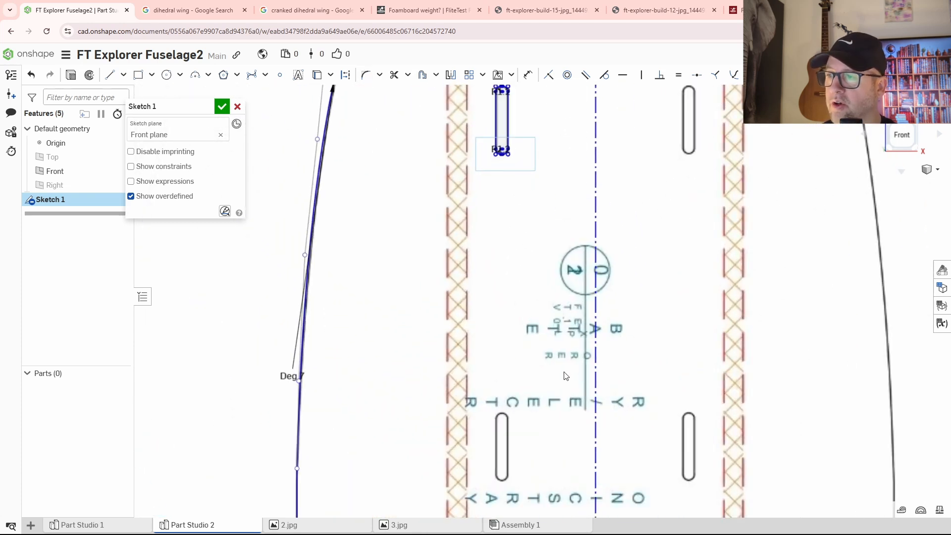
Step: Draw a nearly horizontal line about 45.9 mm long from the right front slot's lower end to just past the left one
middle_click_drag(539, 374, 439, 380)
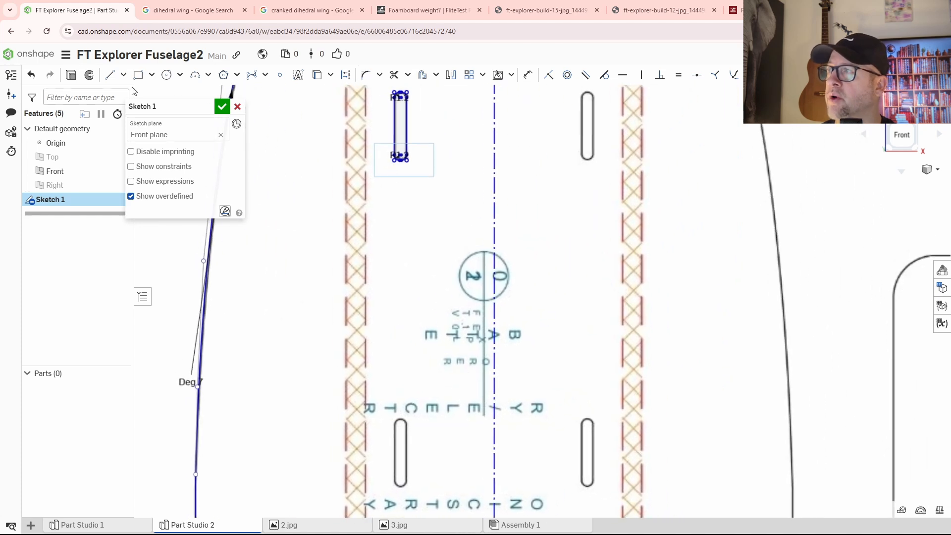
left_click(110, 75)
scroll(450, 178, "up", 2)
scroll(658, 152, "up", 3)
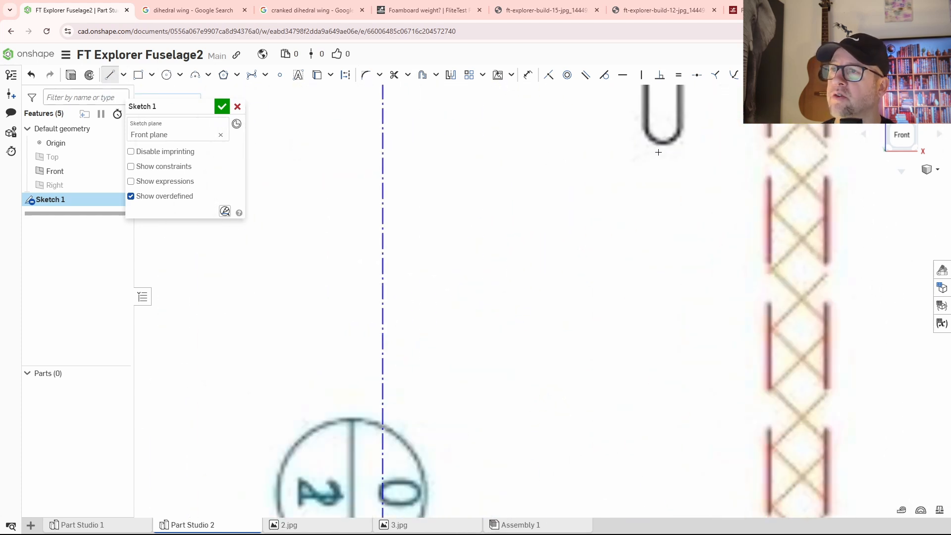
left_click(666, 145)
middle_click_drag(361, 236, 626, 278)
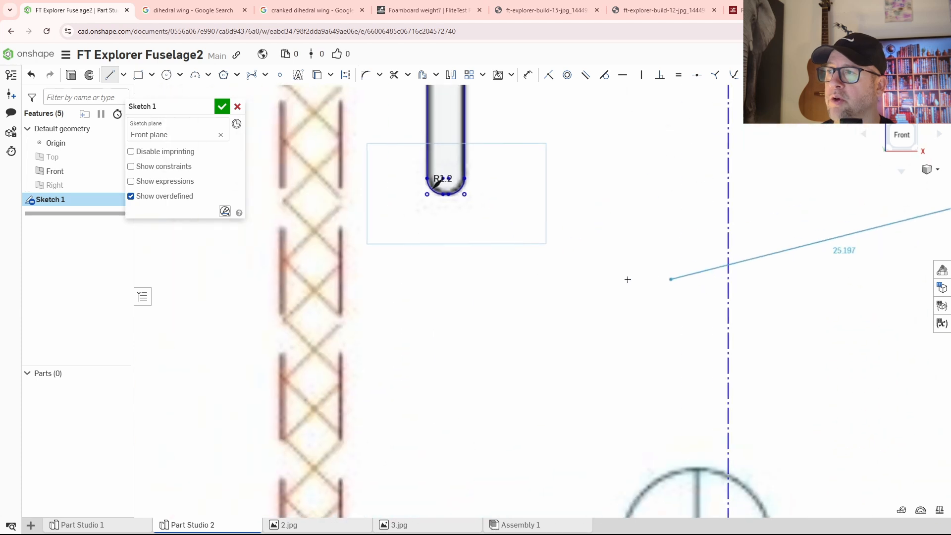
left_click(402, 196)
right_click(495, 400)
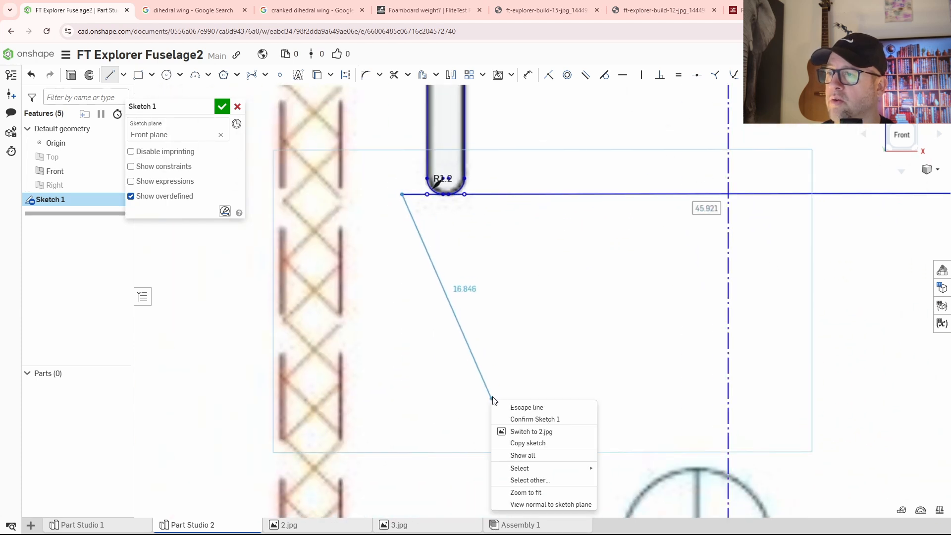
left_click(517, 407)
Step: Draw a horizontal line about 44.1 mm long across the upper ends of the two printed rear vertical slots
middle_click_drag(554, 411, 460, 274)
middle_click_drag(488, 480, 480, 278)
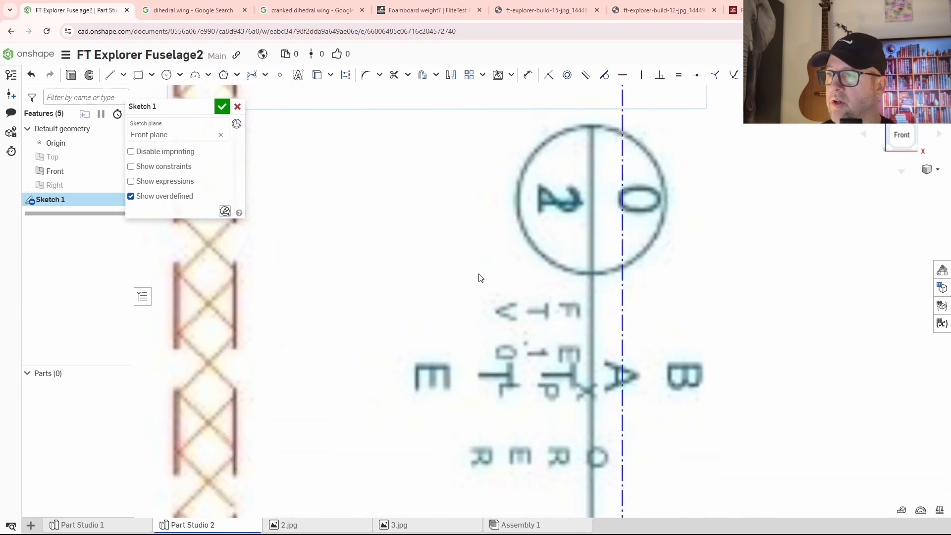
scroll(480, 278, "down", 3)
middle_click_drag(420, 371, 488, 270)
key("l")
scroll(489, 347, "up", 5)
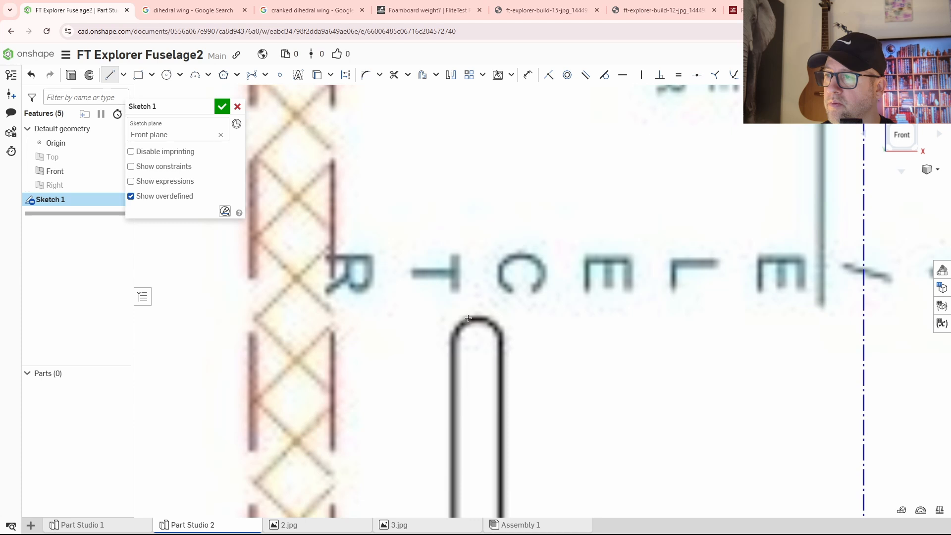
left_click(468, 319)
scroll(542, 299, "down", 4)
middle_click_drag(722, 322, 563, 291)
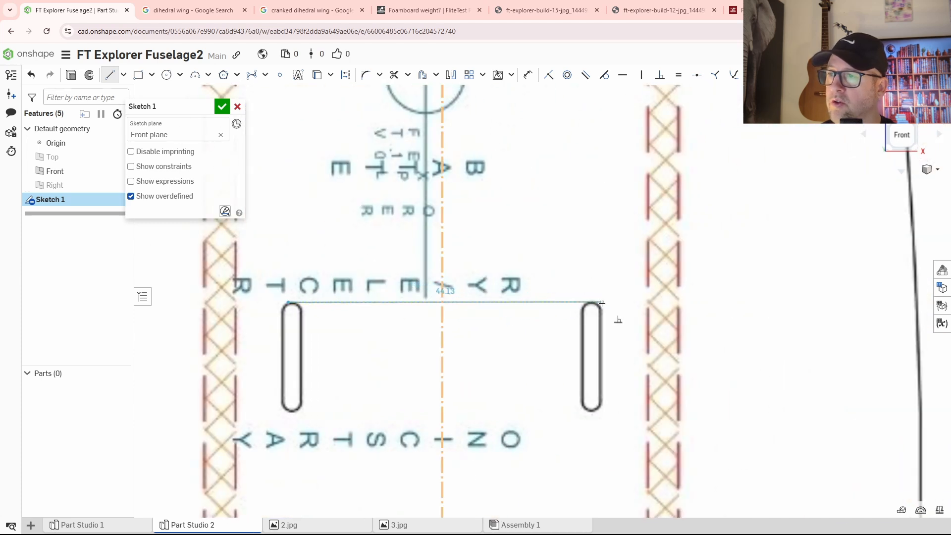
left_click(602, 303)
key("Escape")
middle_click_drag(500, 202, 580, 331)
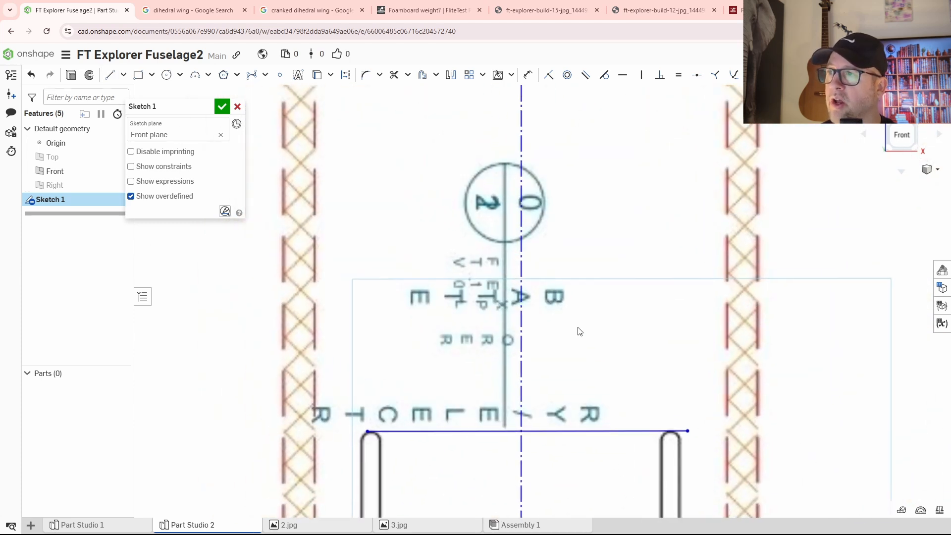
scroll(586, 257, "down", 5)
middle_click_drag(593, 234, 576, 284)
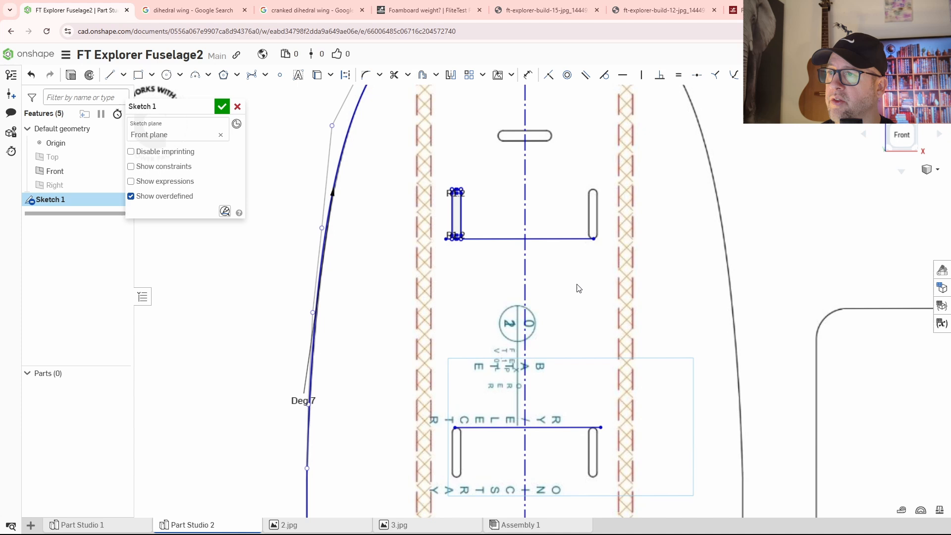
left_click(572, 239)
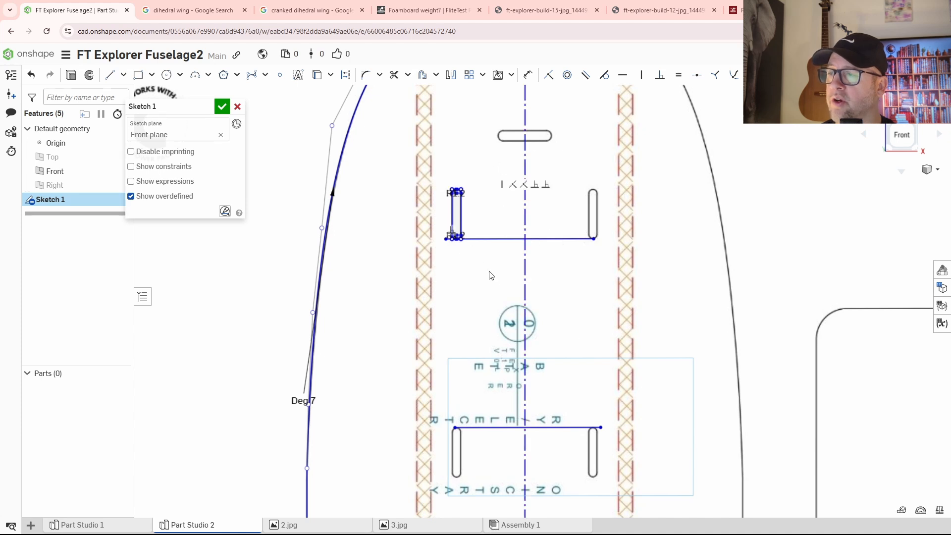
scroll(490, 267, "up", 3)
middle_click_drag(545, 231, 524, 267)
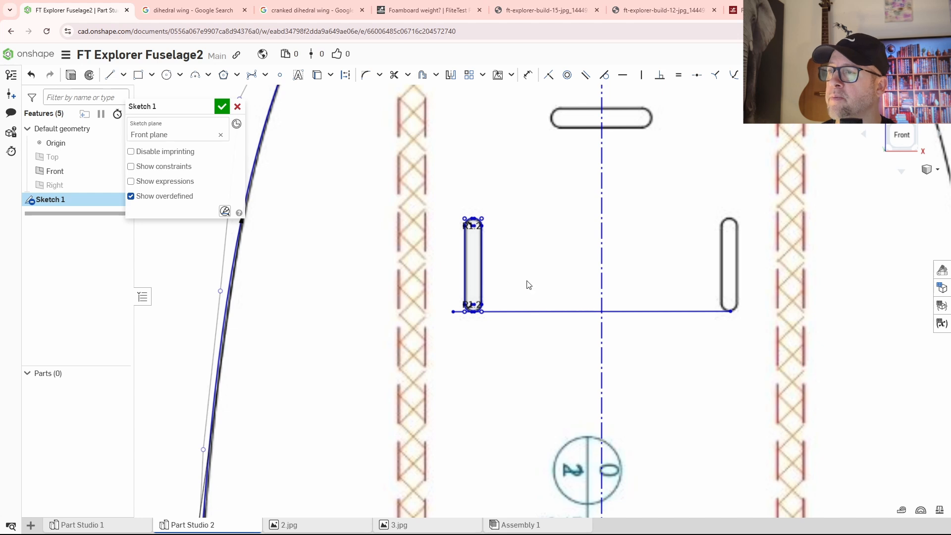
scroll(510, 270, "down", 4)
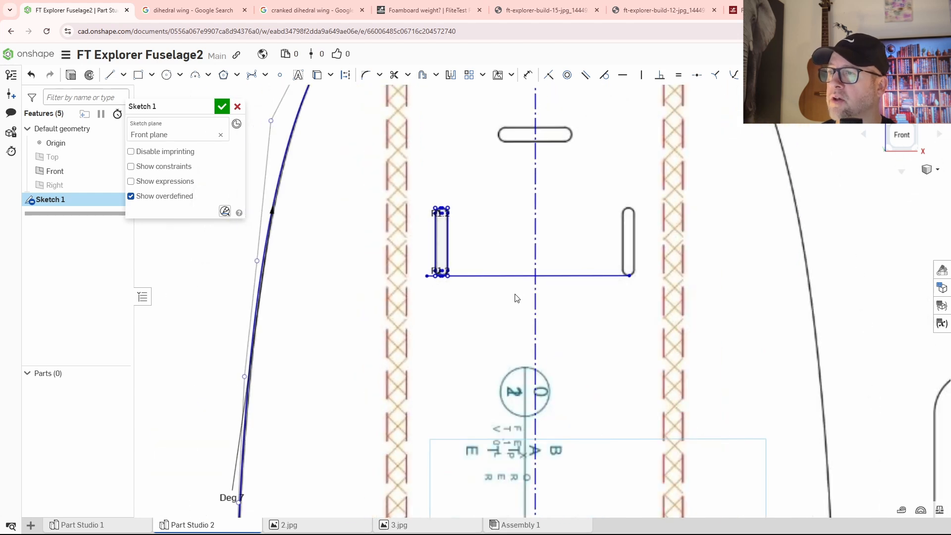
left_click(450, 74)
middle_click_drag(471, 314, 477, 245)
key("Escape")
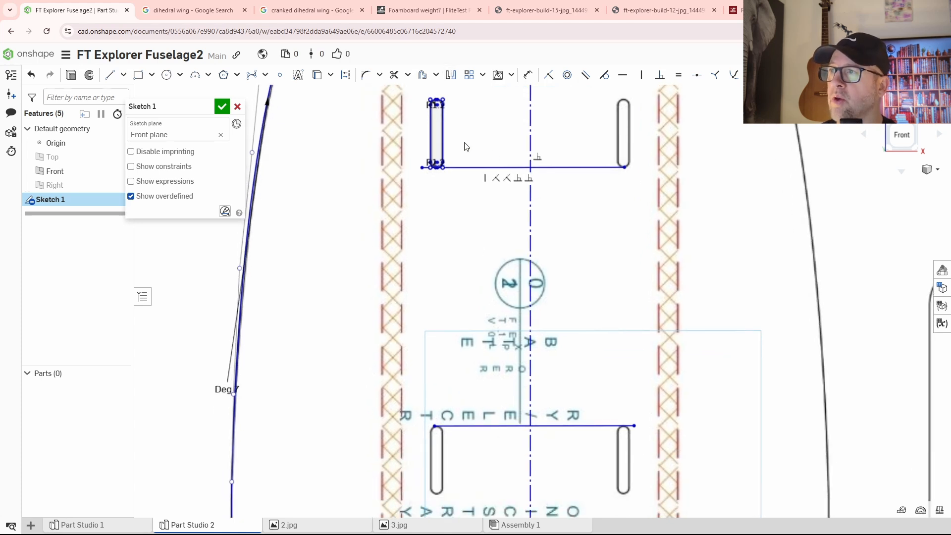
Step: Draw a diagonal line about 75.9 mm long from the front reference line's left end to the rear reference line's right end
left_click(109, 75)
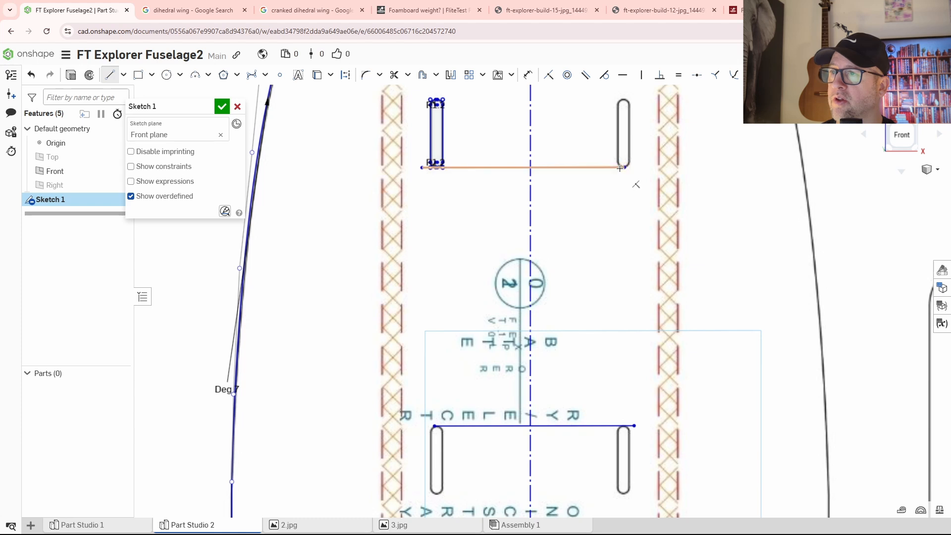
scroll(436, 184, "up", 2)
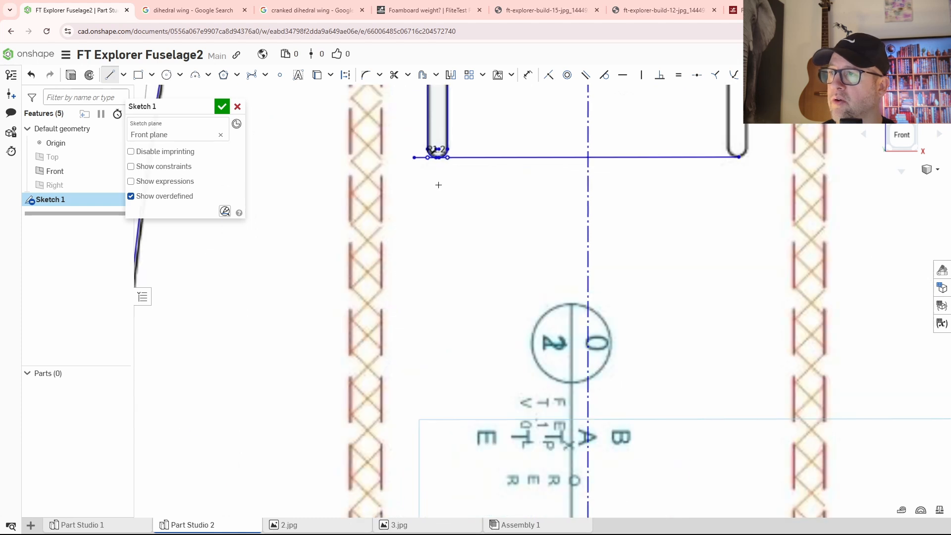
left_click(416, 158)
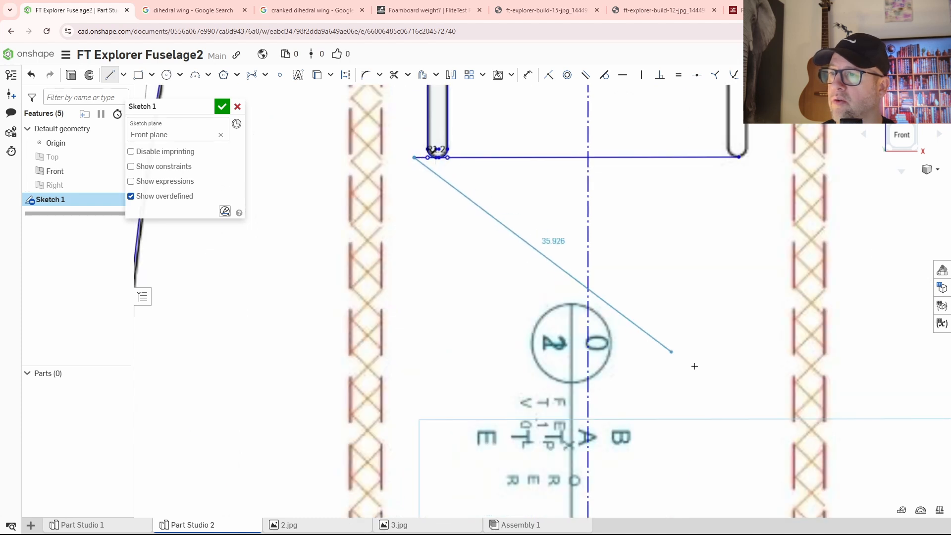
middle_click_drag(733, 404, 630, 254)
left_click(651, 420)
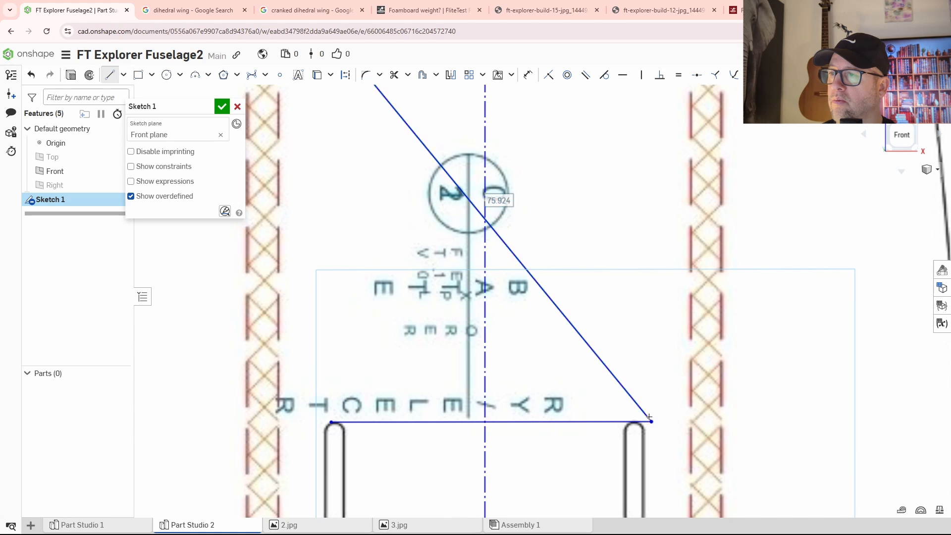
Step: Draw the opposite diagonal, about 72.8 mm long, from the front reference line's right end to the rear reference line's left end
middle_click_drag(581, 212, 612, 277)
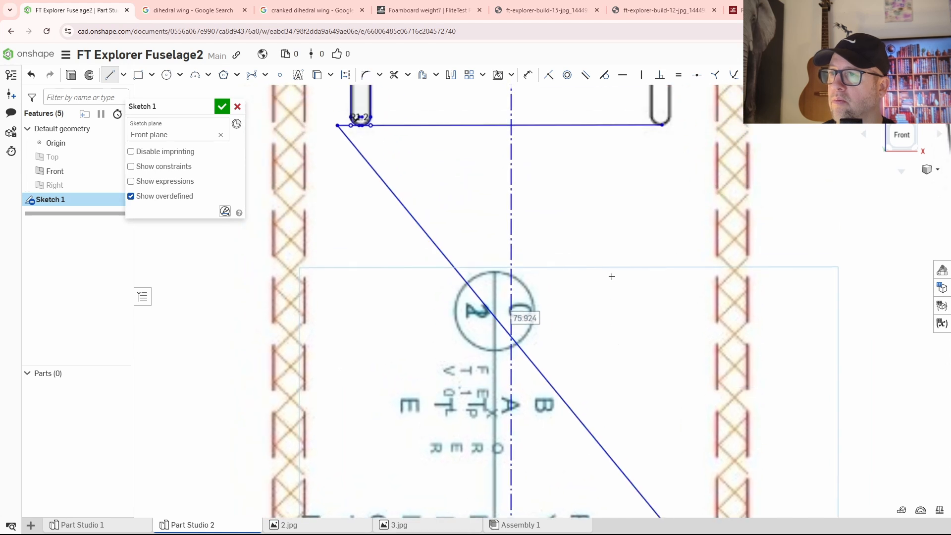
left_click(662, 126)
middle_click_drag(515, 316, 600, 157)
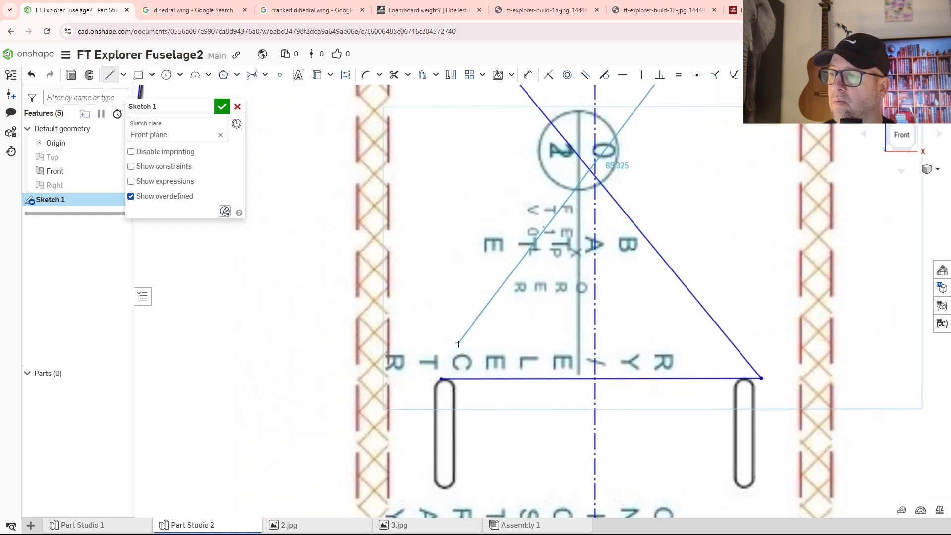
left_click(443, 377)
Step: Draw a horizontal line about 20.9 mm long rightward from the diagonals' crossing and convert it to construction
scroll(592, 325, "up", 5)
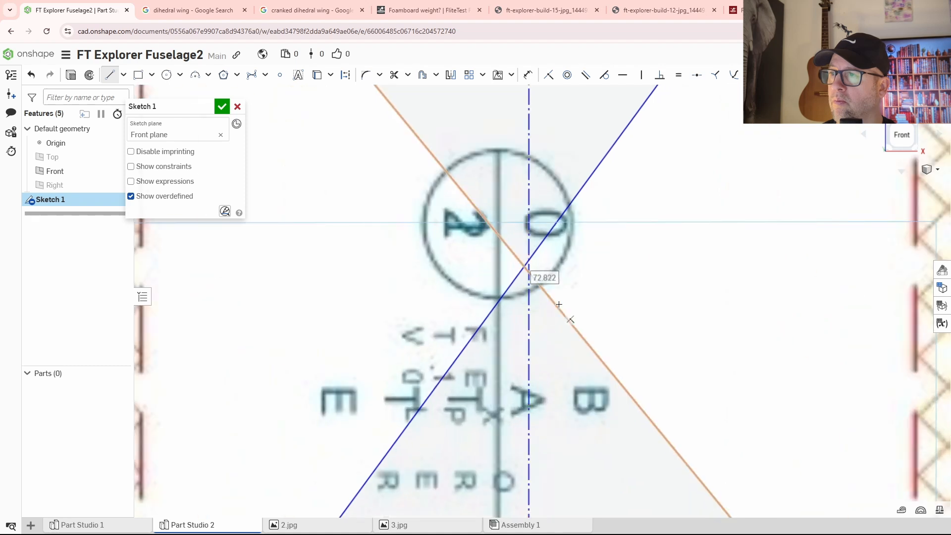
scroll(559, 304, "down", 6)
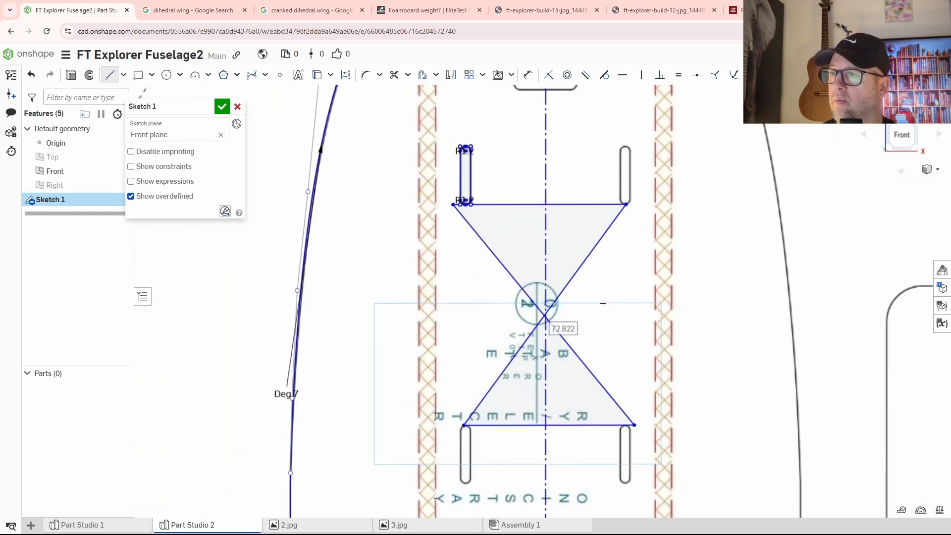
scroll(552, 315, "up", 4)
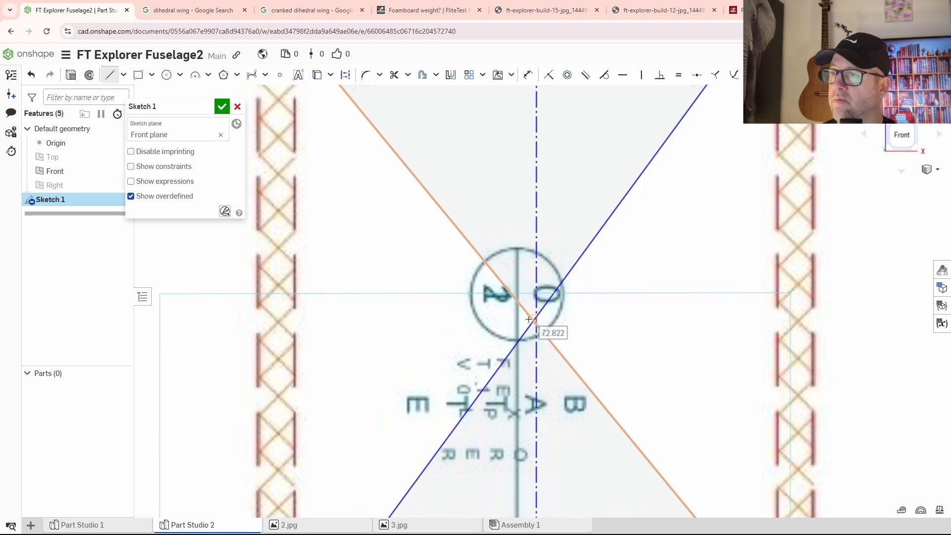
left_click(534, 320)
left_click(706, 321)
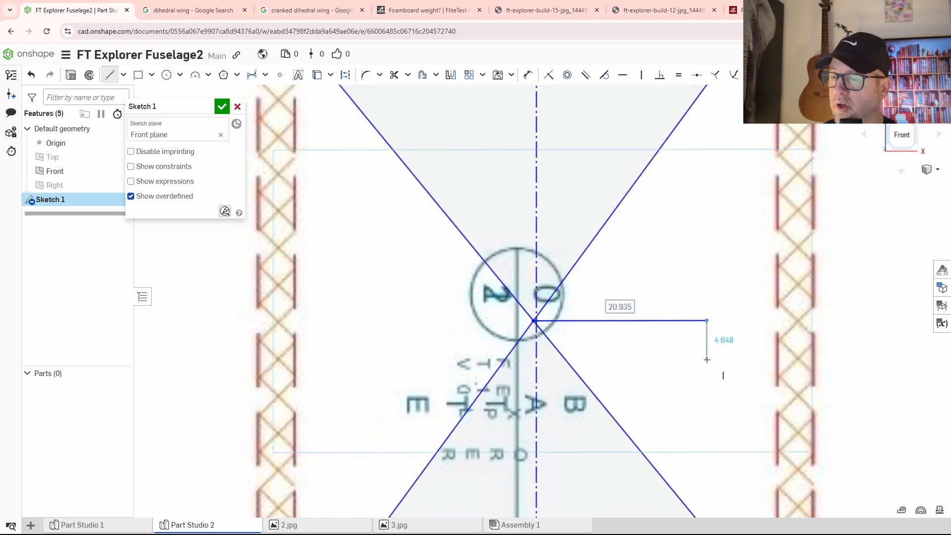
key("Escape")
left_click(669, 321)
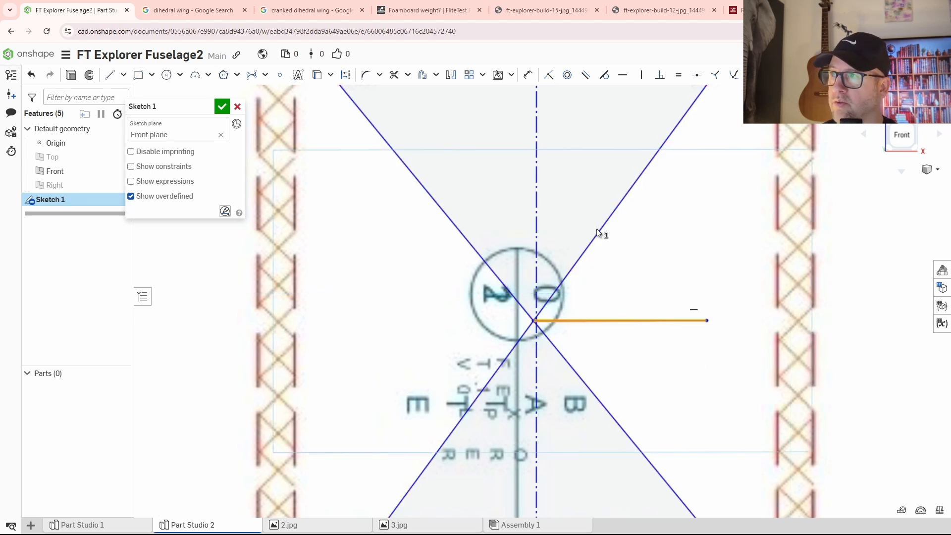
left_click(345, 75)
Step: Mirror the left front slot about the short horizontal construction line onto the printed left rear slot
scroll(533, 245, "down", 3)
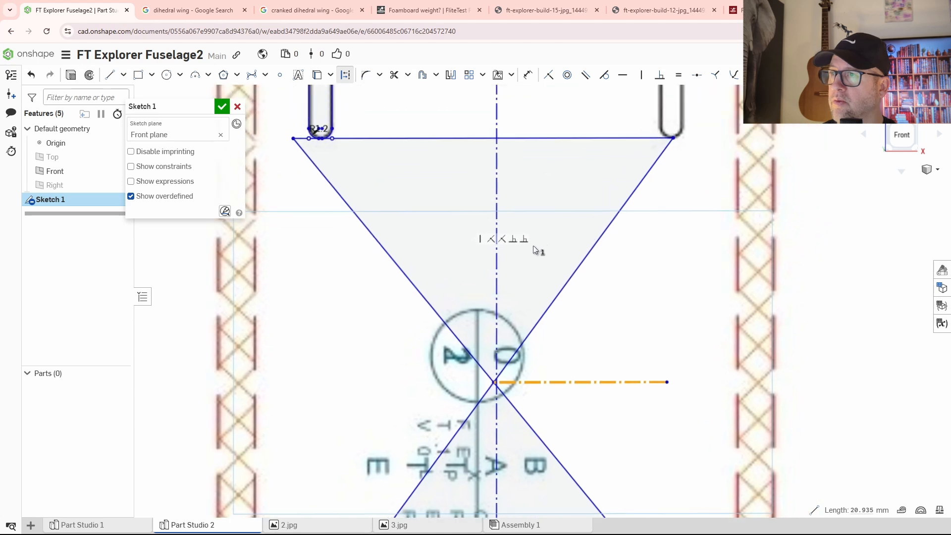
left_click(451, 77)
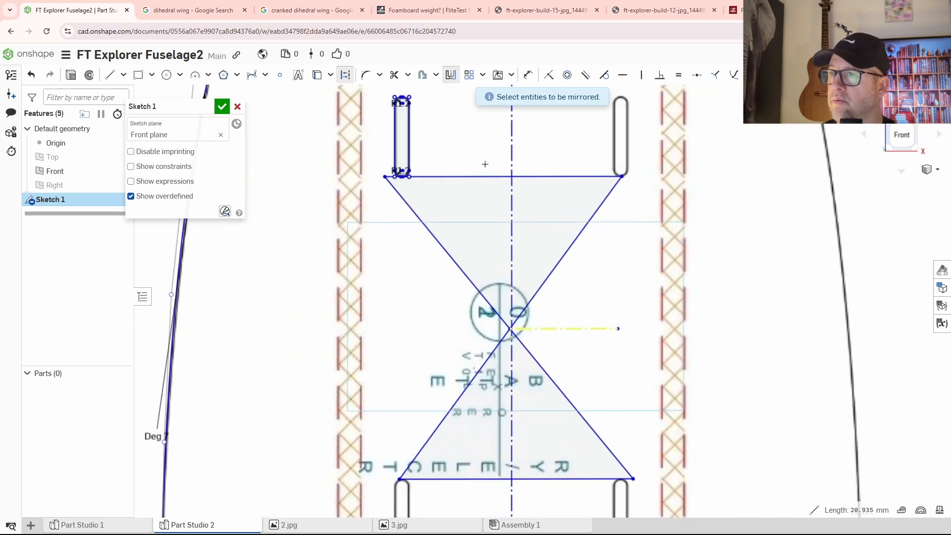
key("Escape")
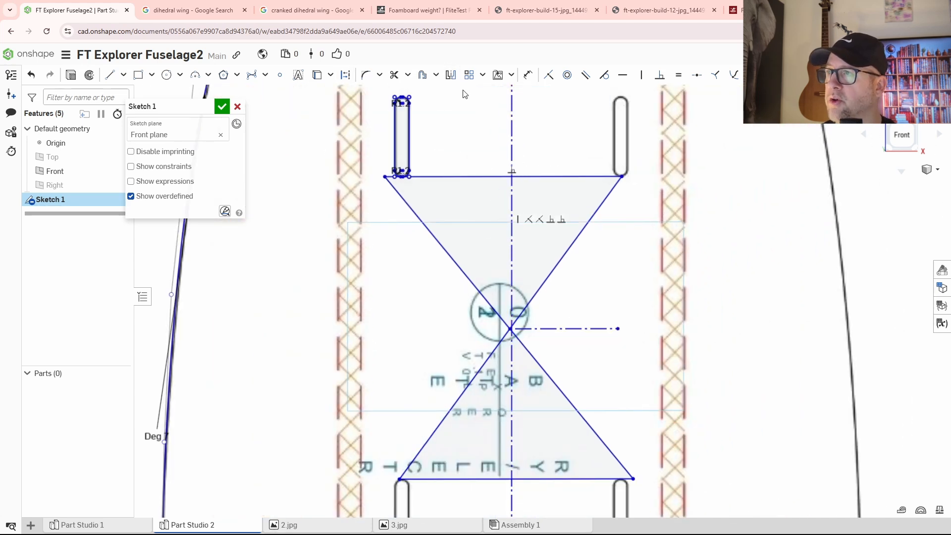
left_click(450, 75)
left_click(496, 177)
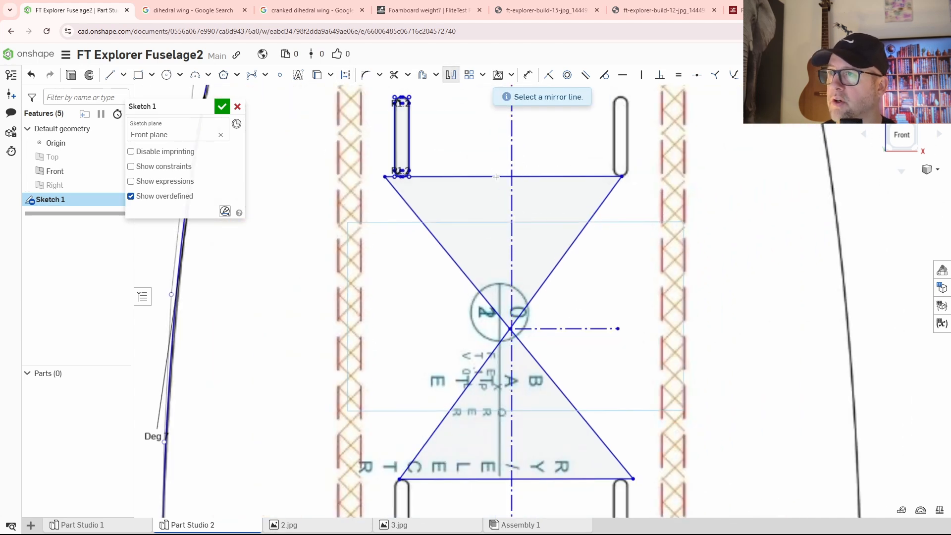
left_click(564, 329)
middle_click_drag(425, 139, 481, 236)
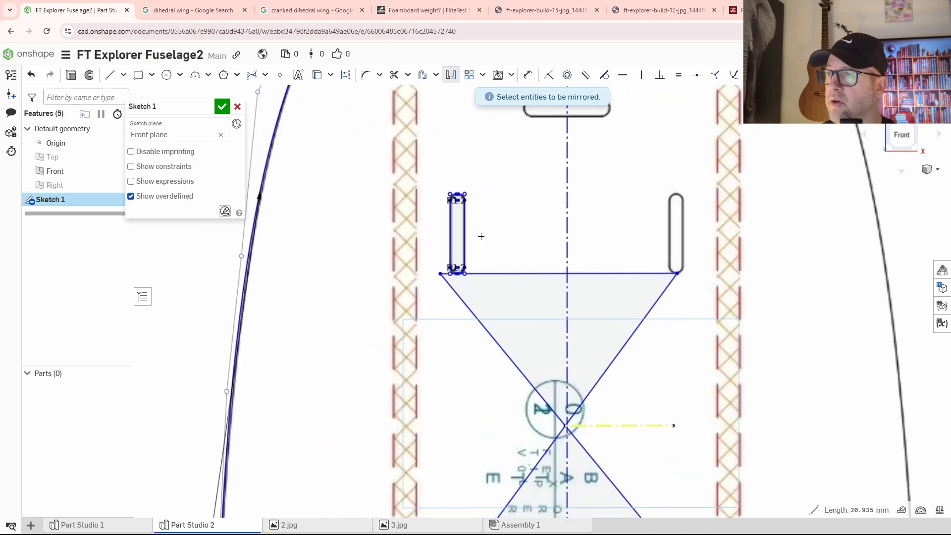
scroll(481, 237, "up", 2)
left_click_drag(426, 165, 478, 283)
scroll(458, 289, "up", 4)
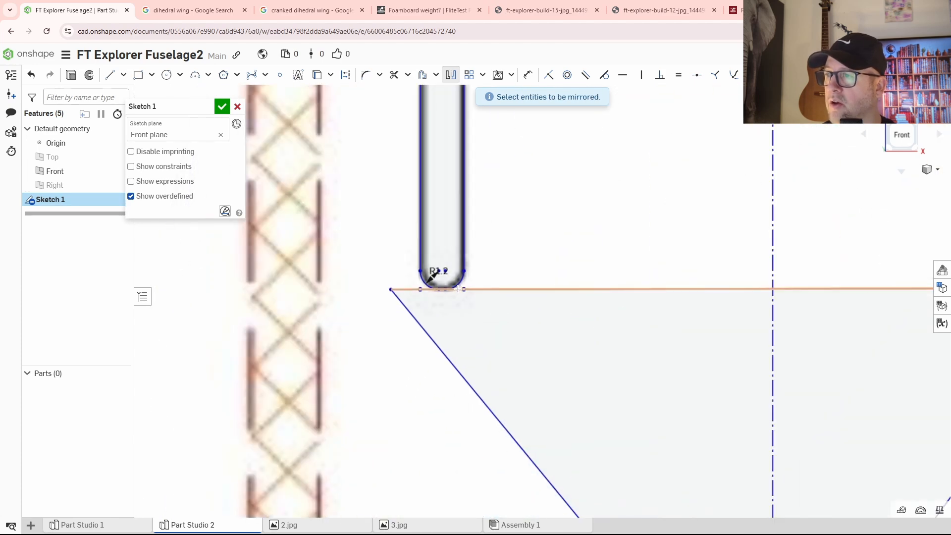
scroll(430, 286, "up", 4)
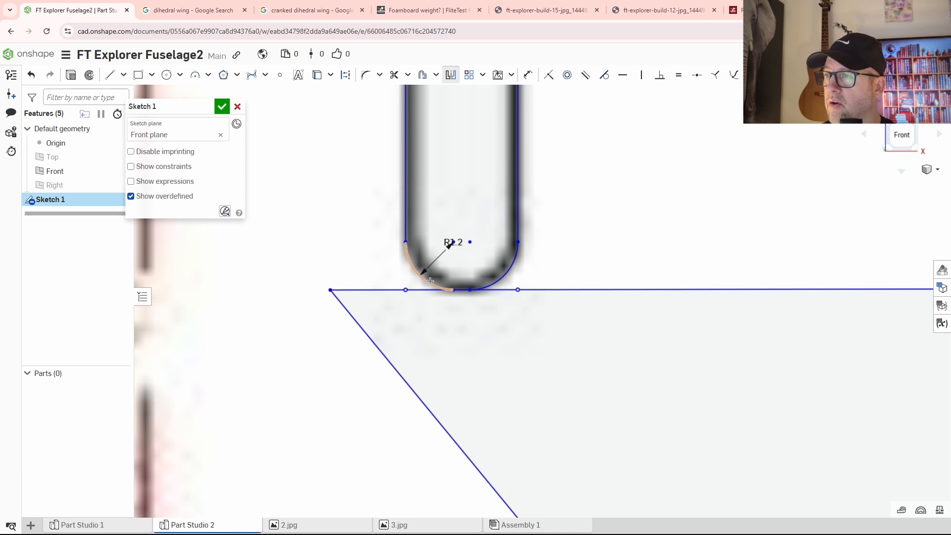
scroll(430, 281, "up", 3)
scroll(499, 336, "down", 6)
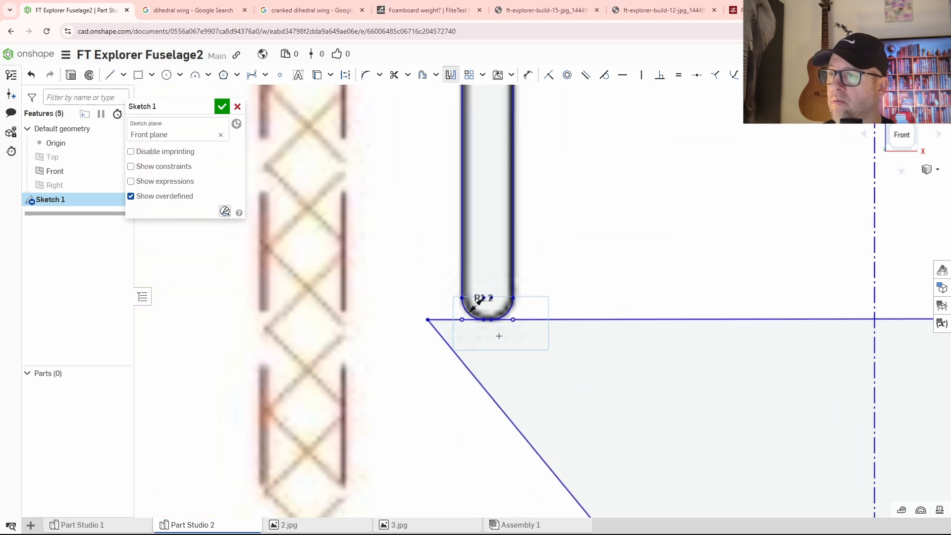
scroll(599, 248, "down", 6)
scroll(534, 418, "up", 6)
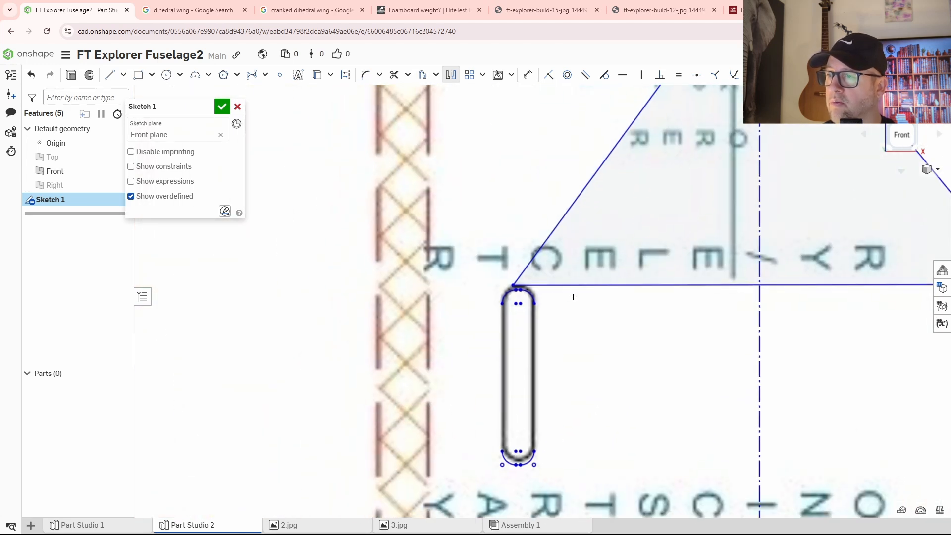
Step: Examine how the mirrored left rear slot lines up with the printed slot and compare it with the front slot
middle_click_drag(581, 94, 556, 255)
scroll(552, 254, "down", 3)
middle_click_drag(567, 194, 549, 412)
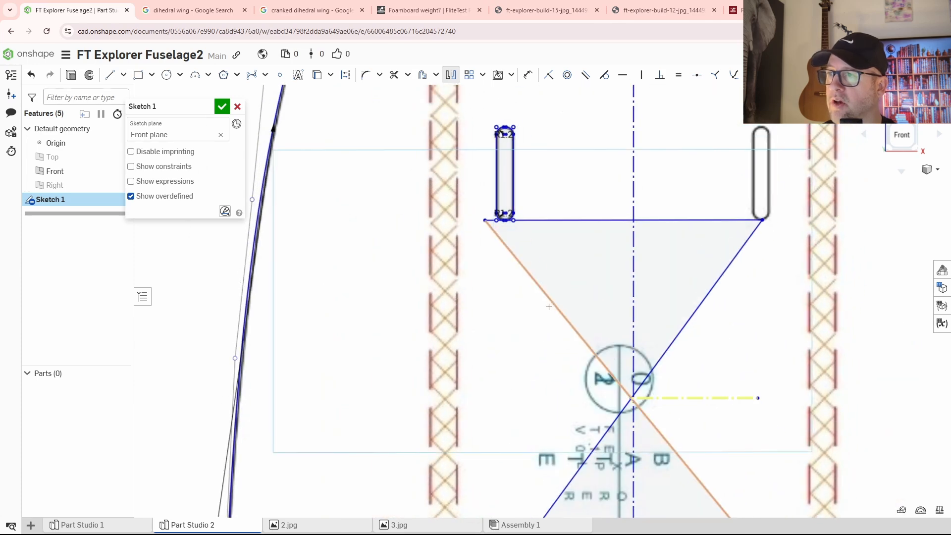
middle_click_drag(550, 308, 484, 107)
scroll(434, 457, "up", 3)
scroll(534, 356, "up", 3)
middle_click_drag(505, 351, 524, 332)
scroll(525, 332, "down", 3)
middle_click_drag(646, 326, 530, 355)
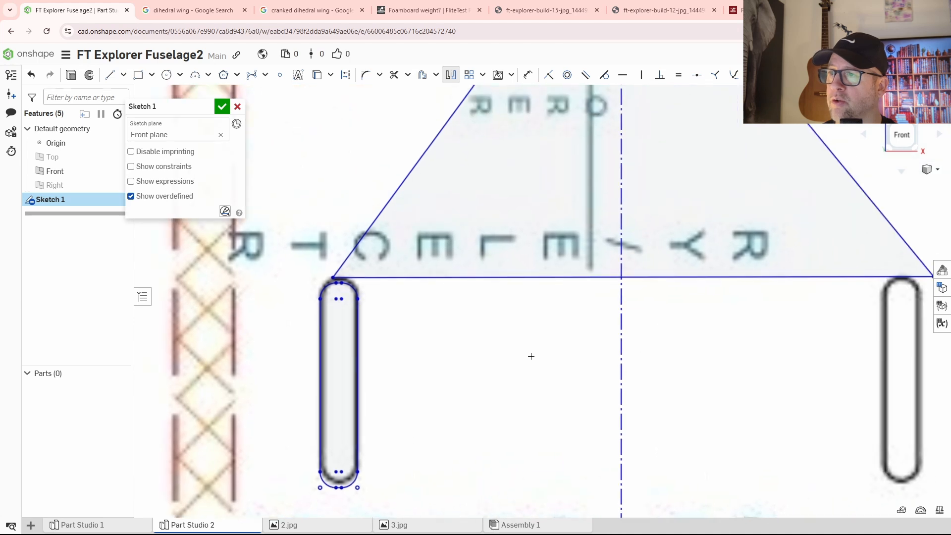
scroll(532, 357, "down", 2)
middle_click_drag(629, 301, 544, 369)
scroll(544, 369, "down", 2)
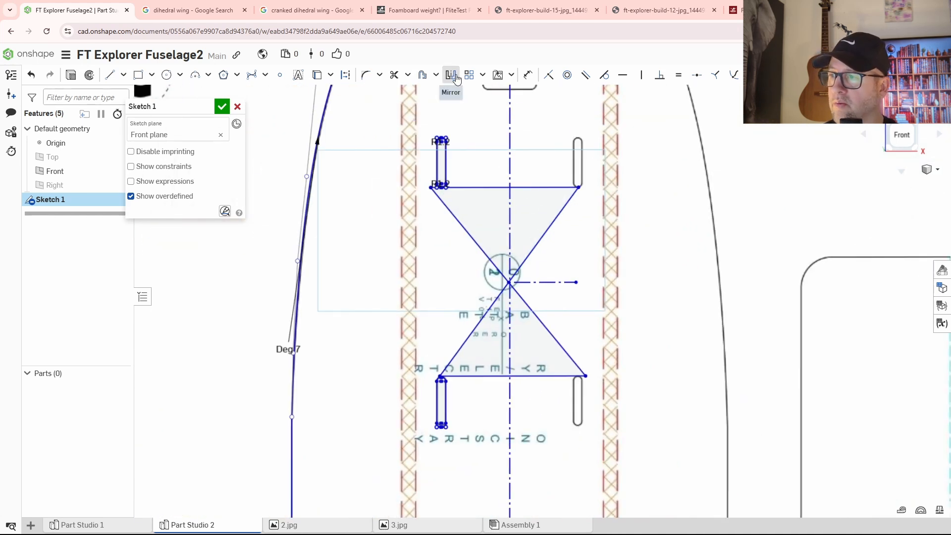
Step: Mirror the left front slot about the vertical centre line onto the printed right front slot
left_click(451, 75)
left_click(451, 77)
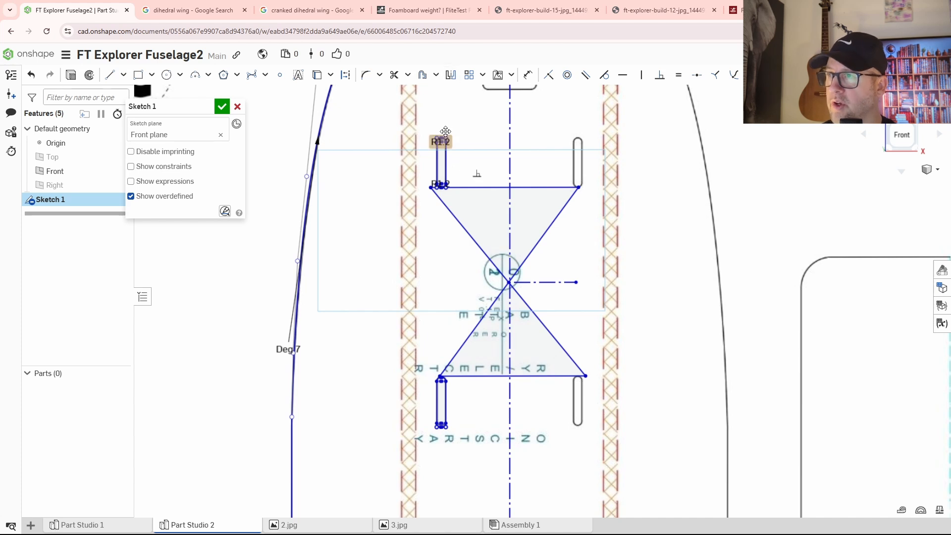
left_click(452, 77)
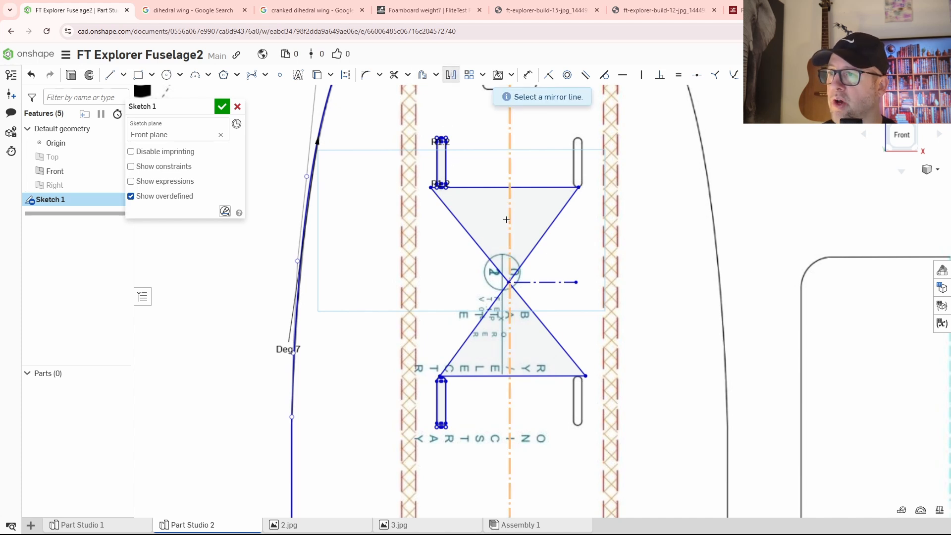
scroll(509, 219, "up", 5)
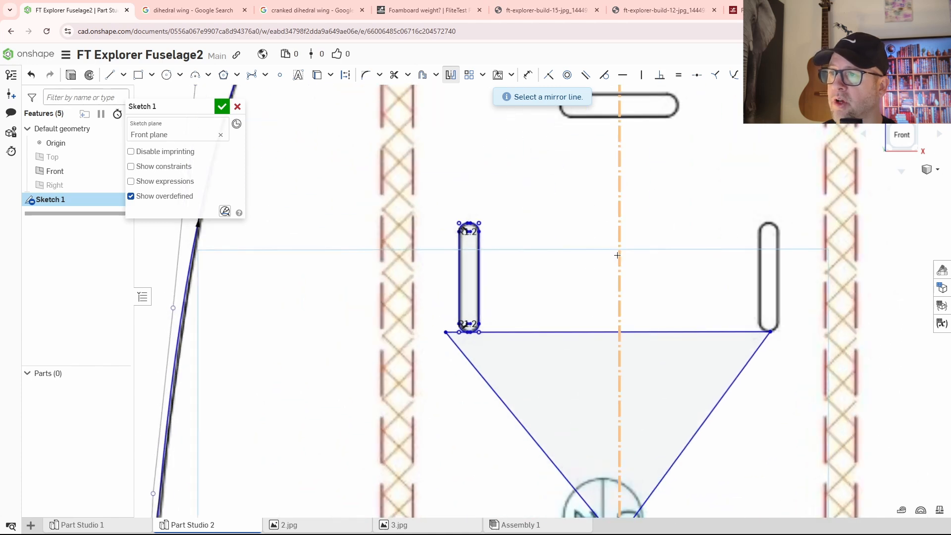
left_click(618, 257)
scroll(510, 289, "up", 5)
left_click_drag(459, 206, 406, 378)
middle_click_drag(579, 447, 573, 436)
scroll(573, 436, "down", 5)
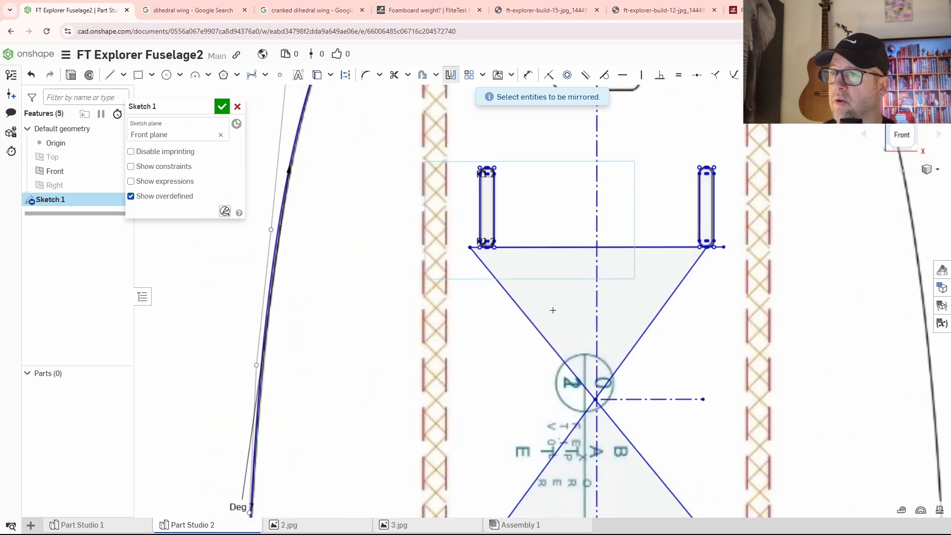
Step: Mirror the left rear slot about the vertical centre line onto the printed right rear slot and end mirroring
scroll(526, 379, "up", 3)
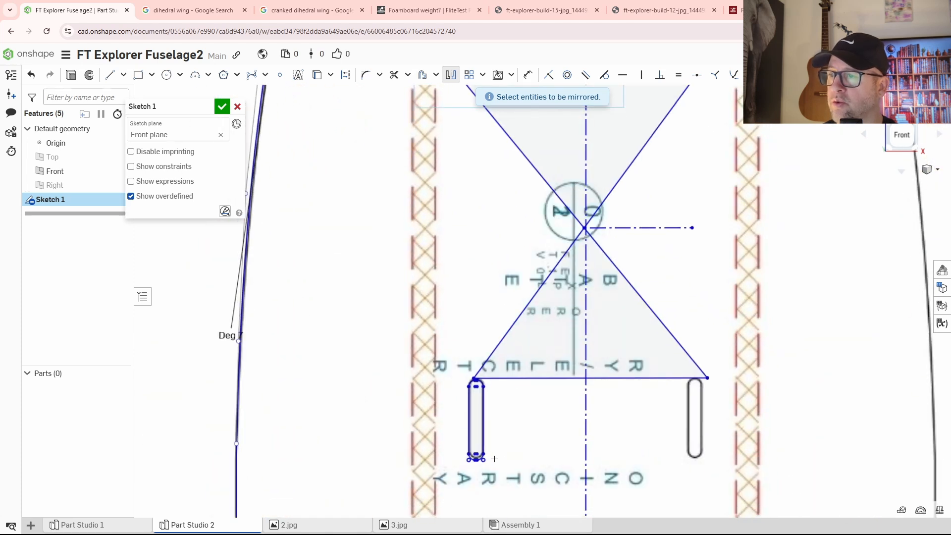
left_click(484, 435)
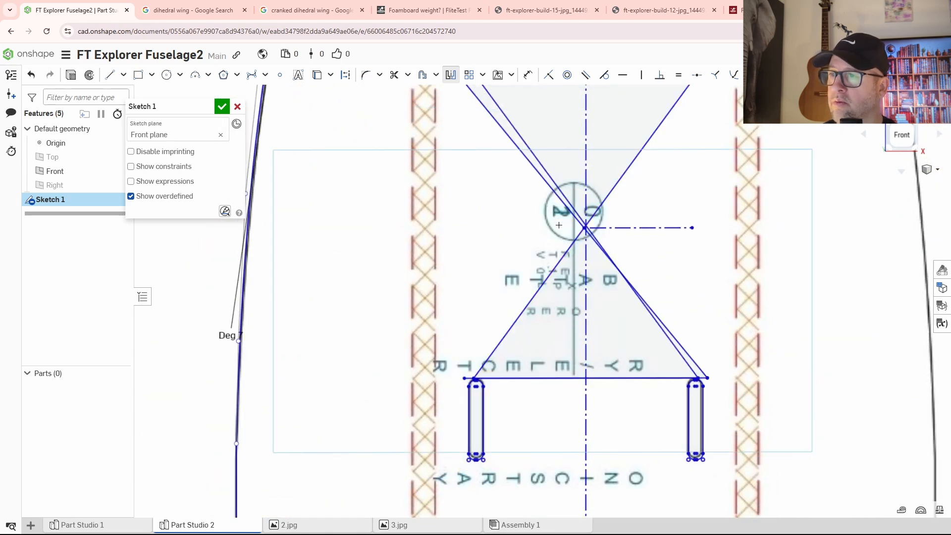
middle_click_drag(558, 224, 549, 354)
middle_click_drag(530, 193, 524, 263)
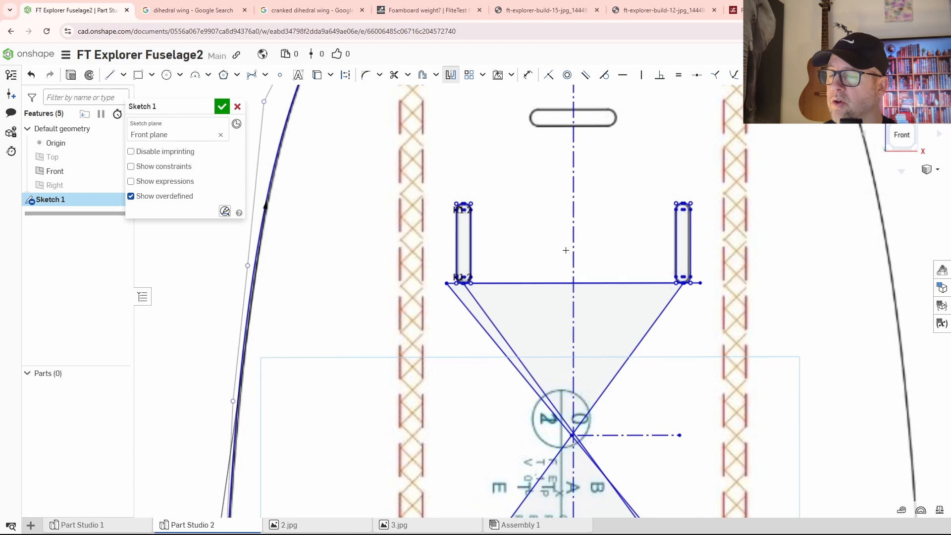
key("Escape")
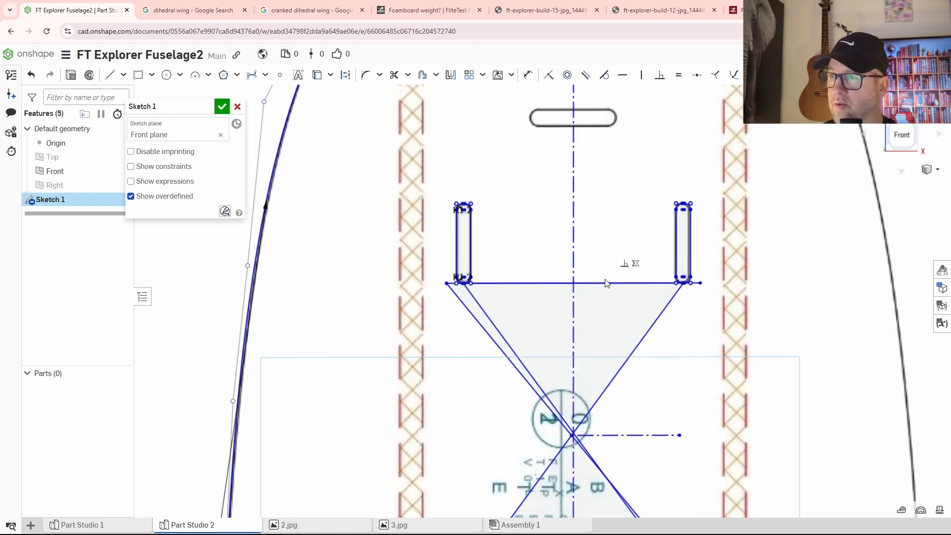
Step: Trim the diagonal line and the horizontal reference line between the centre line and the right front slot
scroll(652, 282, "up", 5)
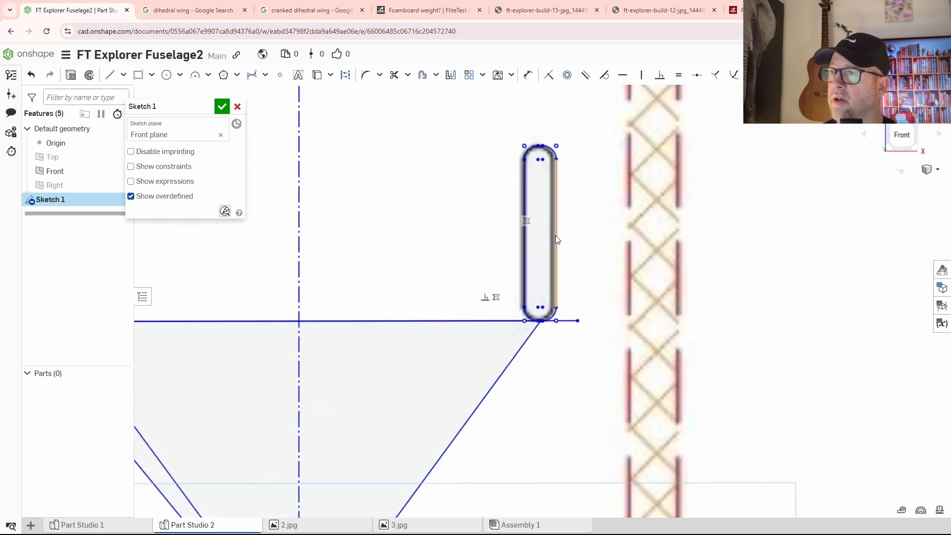
scroll(556, 240, "up", 3)
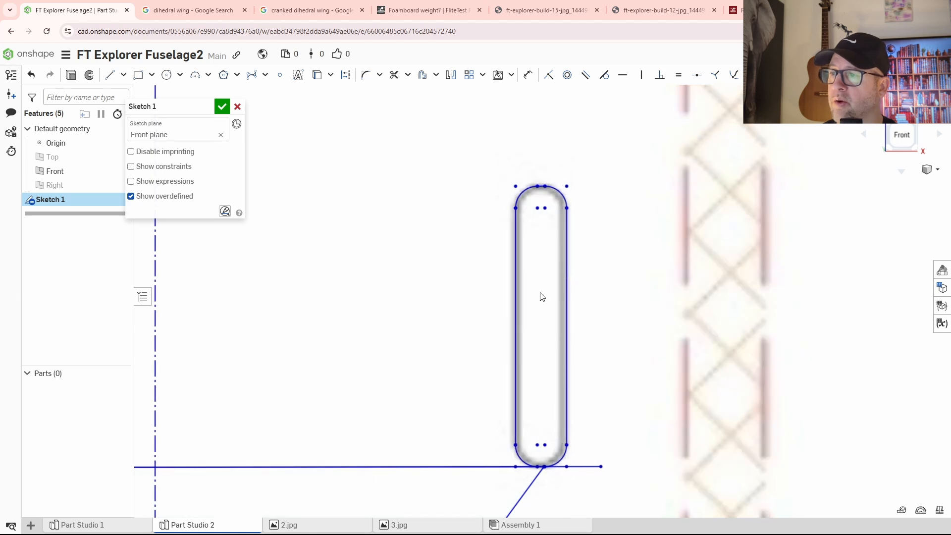
scroll(541, 296, "down", 4)
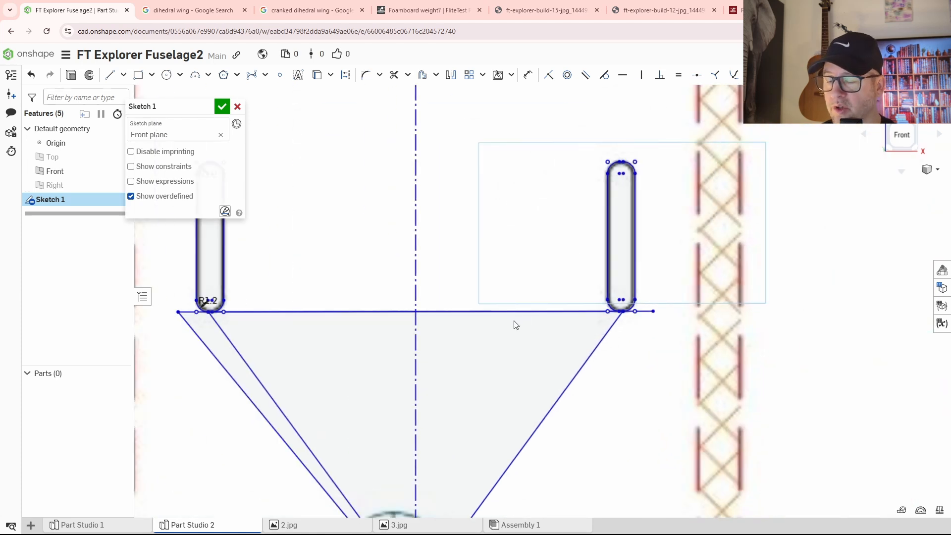
key("m")
left_click_drag(572, 346, 618, 378)
scroll(644, 332, "up", 5)
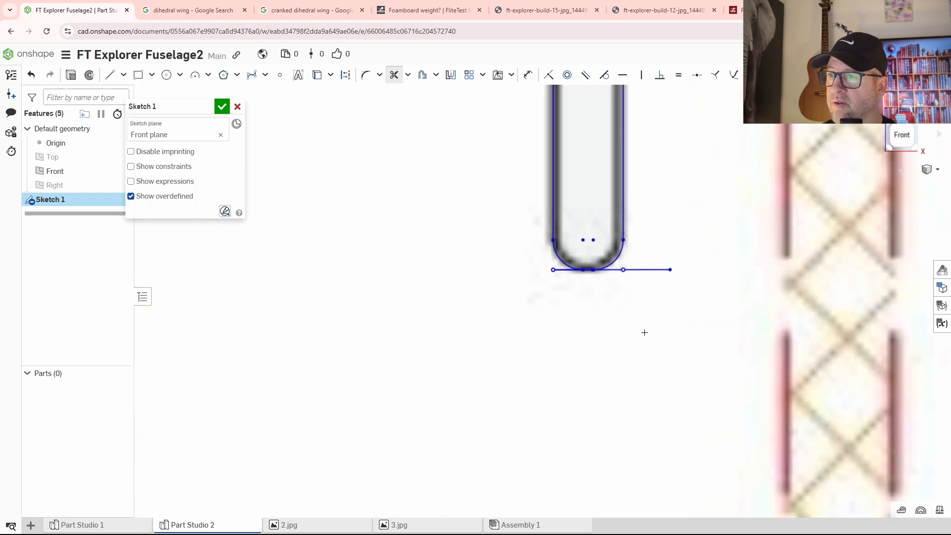
Step: Trim all leftover reference line segments along the lower end of the right front slot
left_click_drag(639, 263, 632, 279)
scroll(621, 299, "up", 3)
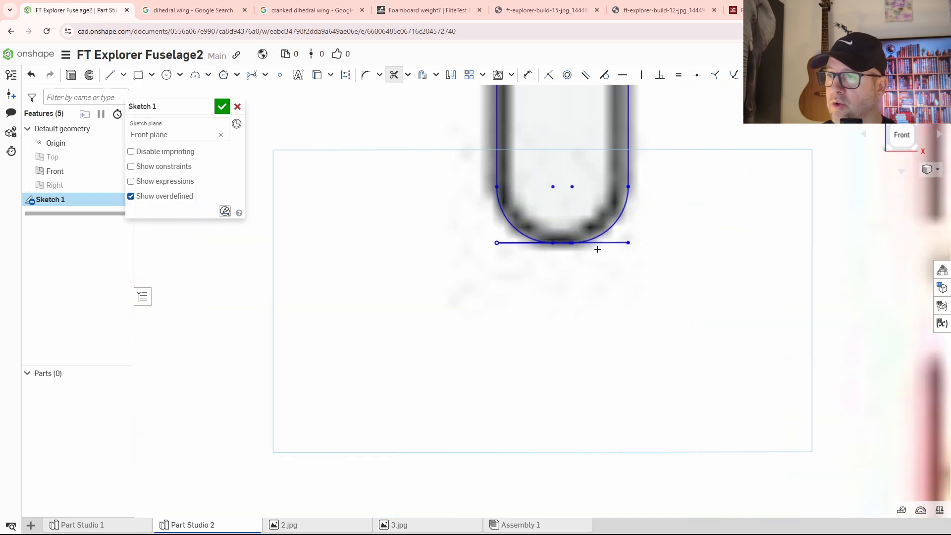
left_click_drag(595, 255, 585, 257)
scroll(627, 242, "up", 3)
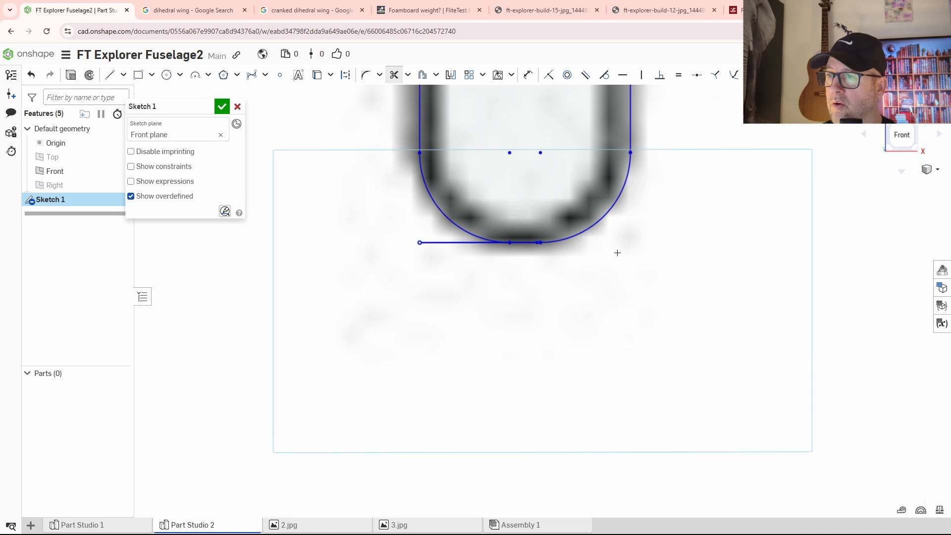
left_click_drag(461, 260, 422, 244)
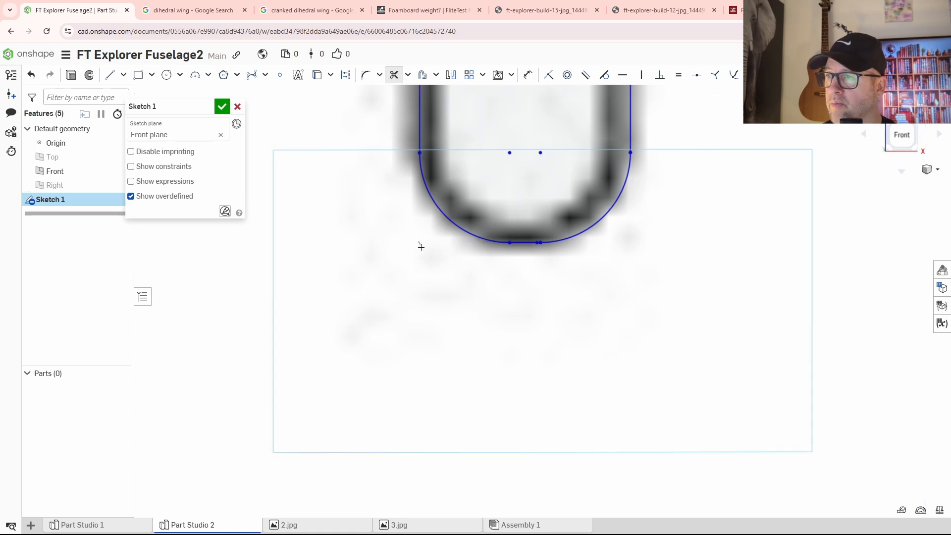
scroll(453, 227, "up", 3)
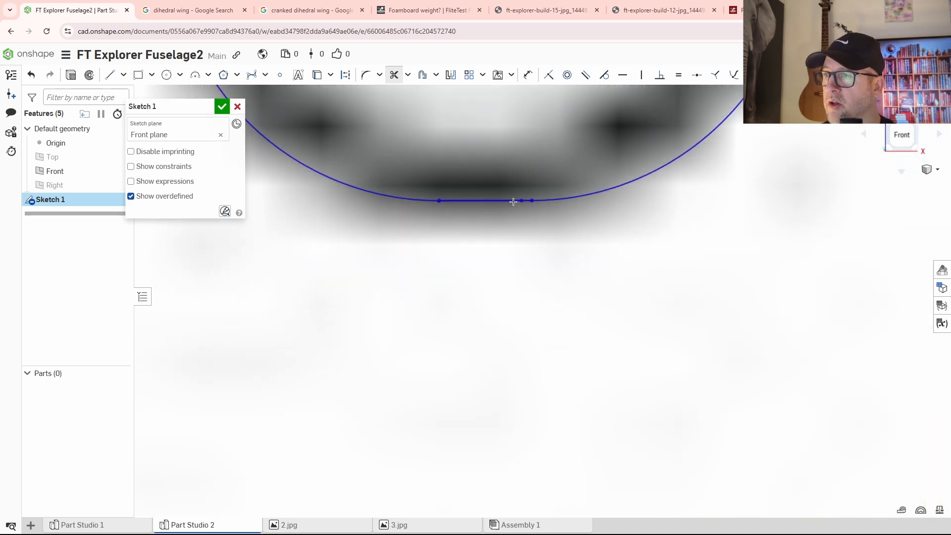
left_click_drag(514, 189, 485, 237)
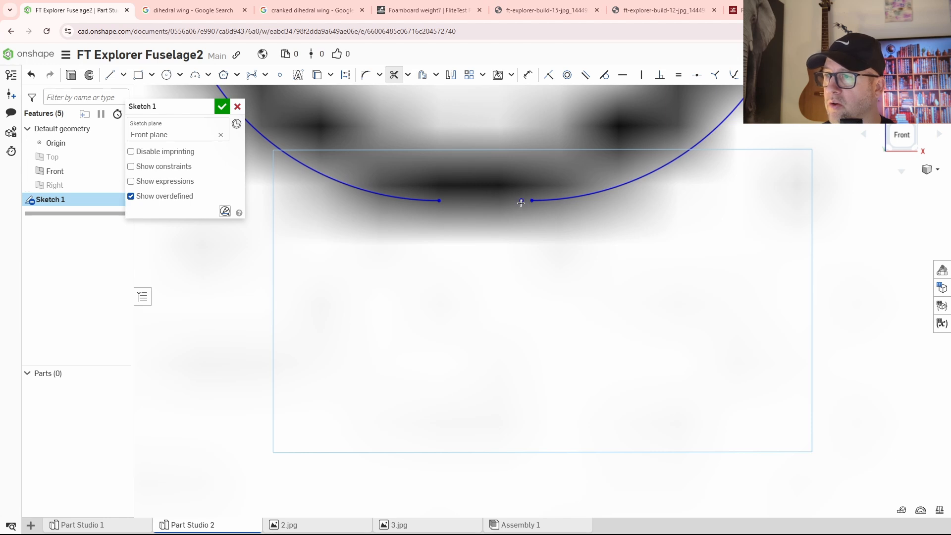
Step: Draw a short line joining the two arc ends to close the right front slot's lower end
middle_click_drag(484, 240, 490, 281)
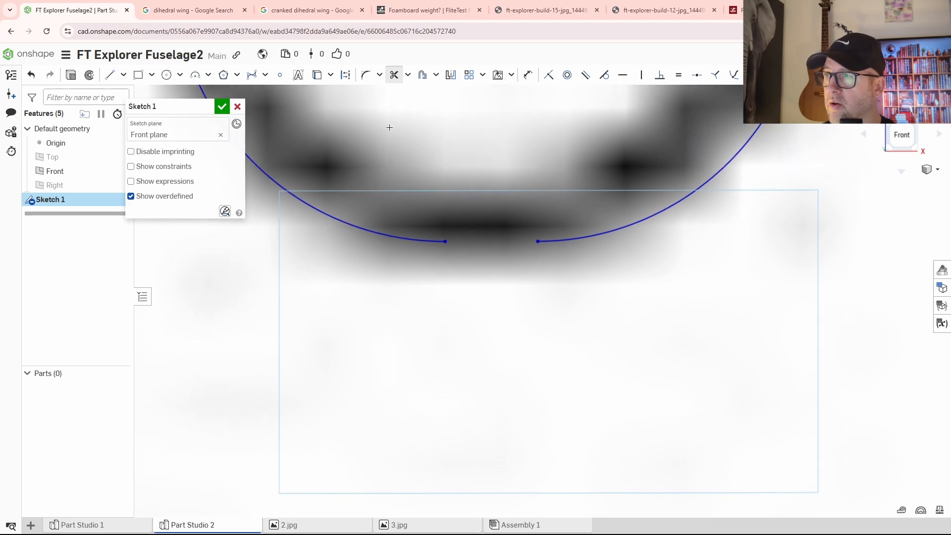
left_click(406, 75)
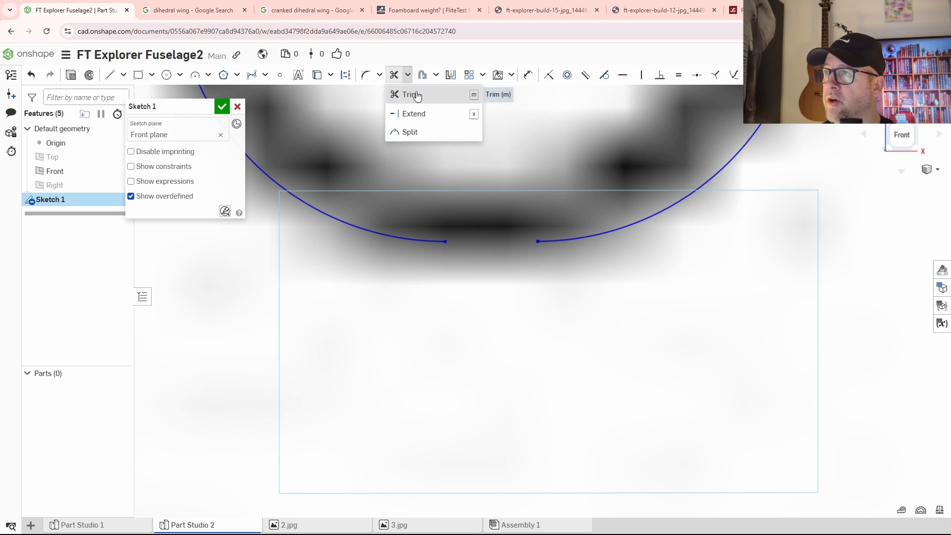
left_click(412, 94)
key("l")
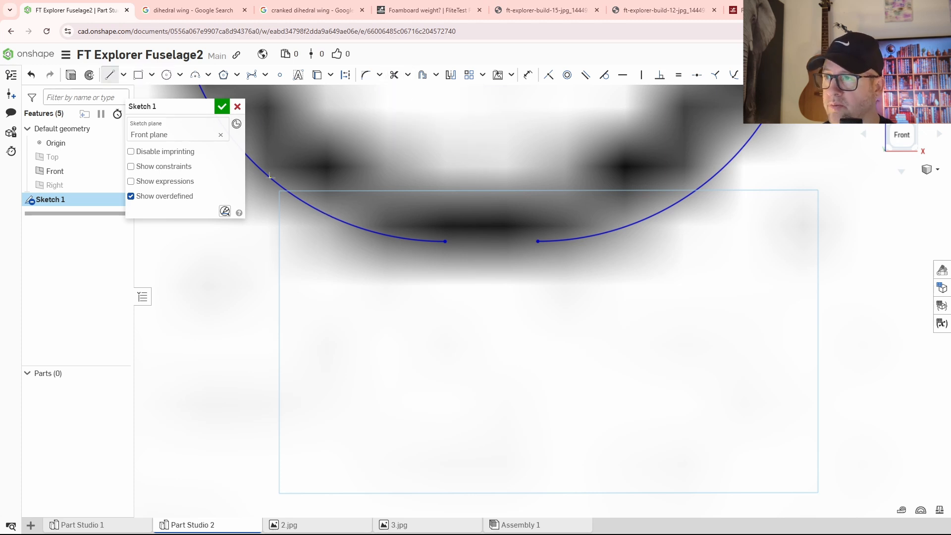
left_click(445, 241)
left_click(537, 242)
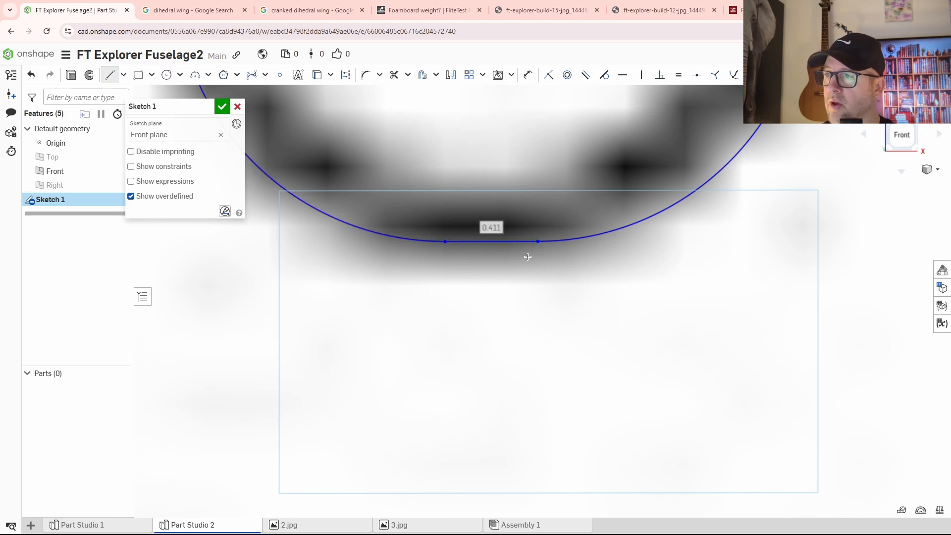
Step: Trim the diagonals and the horizontal reference line between the left front slot and the centre line
scroll(467, 340, "down", 5)
scroll(519, 301, "down", 6)
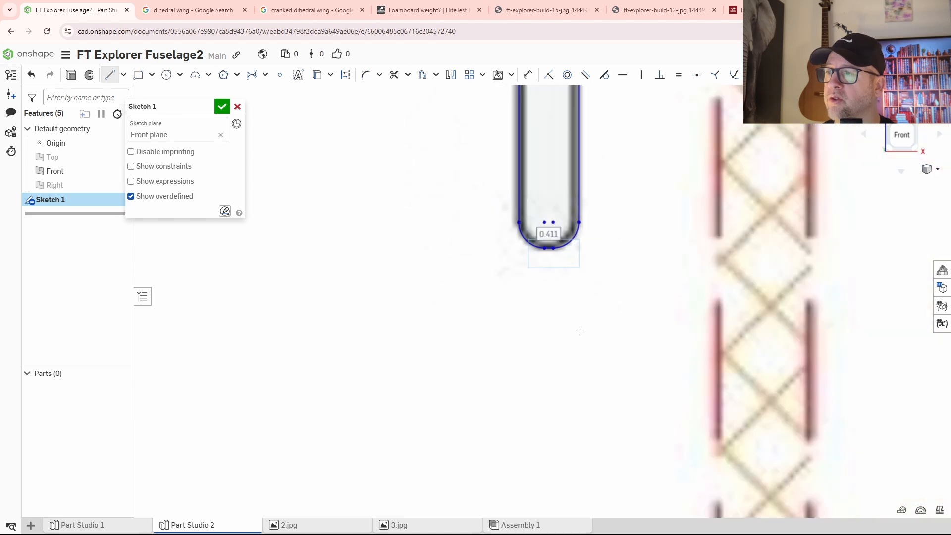
scroll(562, 340, "down", 4)
middle_click_drag(358, 484, 626, 251)
scroll(569, 222, "down", 2)
middle_click_drag(580, 171, 553, 242)
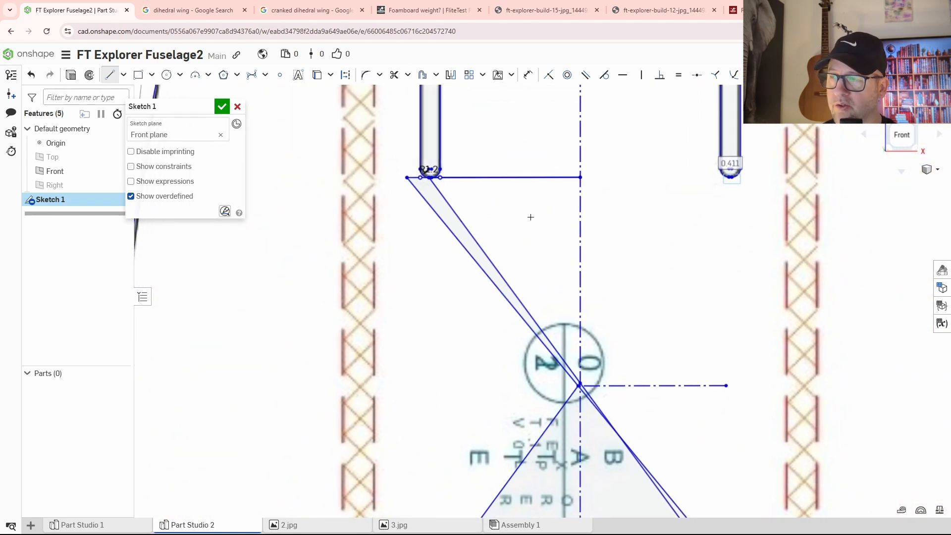
key("m")
left_click_drag(495, 159, 418, 251)
Step: Trim the leftover reference line stubs on both sides of the left front slot's lower end
scroll(415, 196, "up", 4)
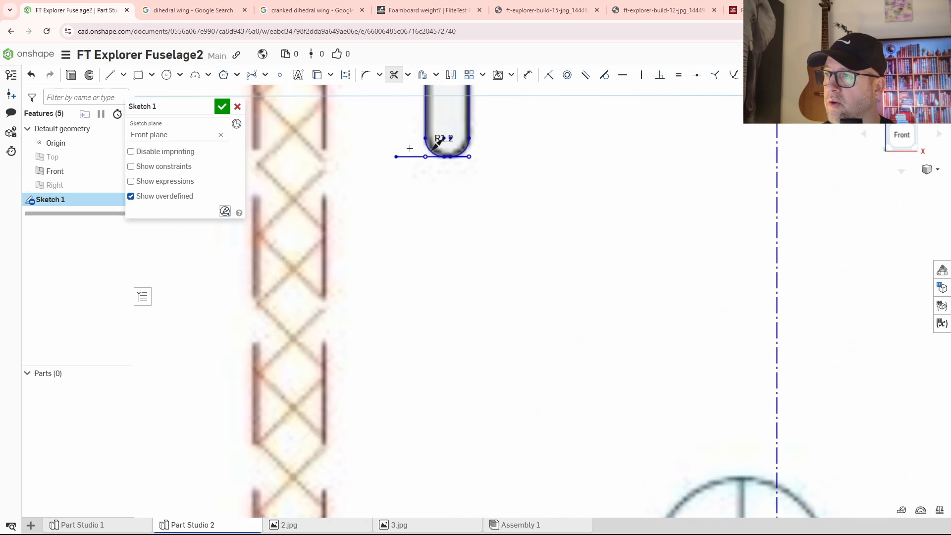
scroll(432, 170, "up", 3)
left_click(429, 130)
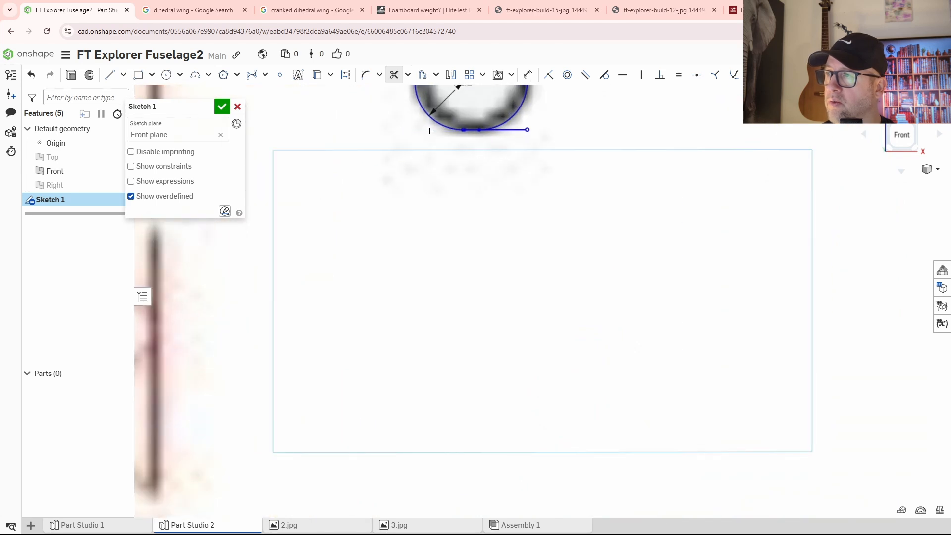
scroll(673, 314, "down", 6)
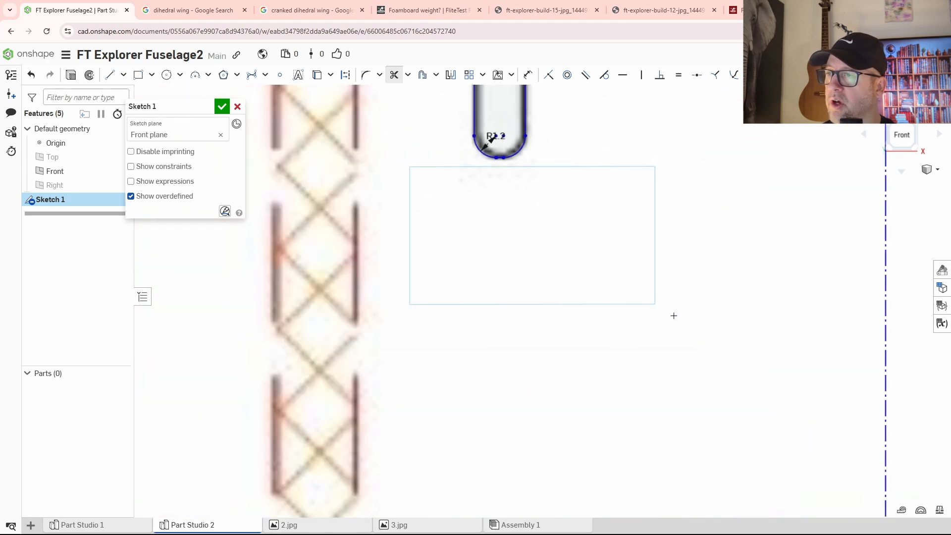
Step: Trim the remaining diagonal lines running from the centre point down to the right rear slot
scroll(580, 278, "up", 4)
left_click_drag(609, 327, 628, 325)
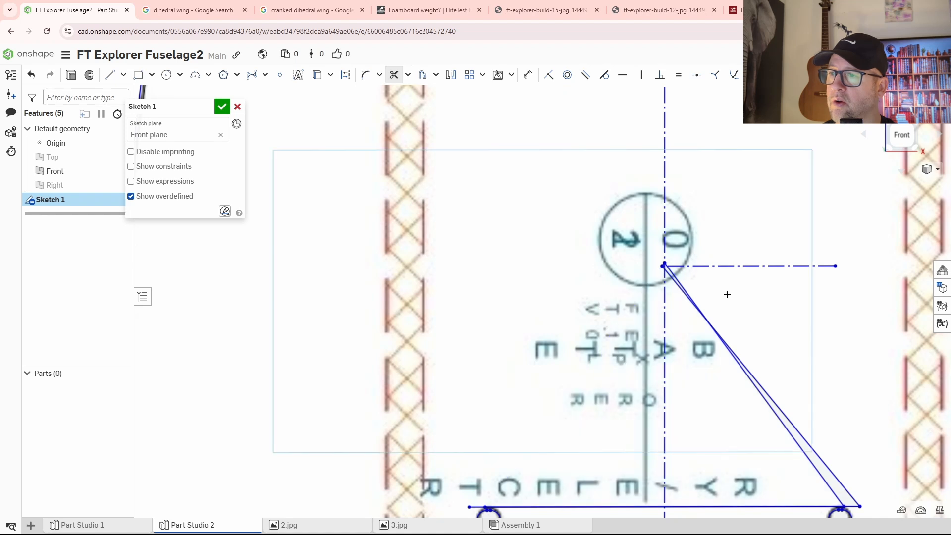
left_click_drag(691, 333, 743, 297)
mouse_move(772, 317)
middle_mouse_down()
mouse_move(690, 247)
mouse_move(619, 208)
middle_mouse_up()
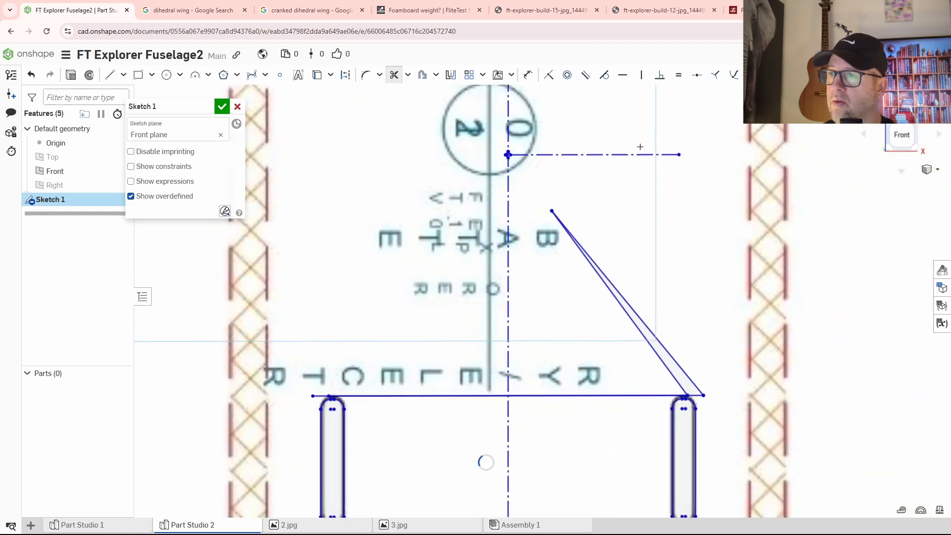
left_click_drag(639, 147, 606, 294)
middle_click_drag(615, 311, 538, 173)
scroll(569, 243, "up", 4)
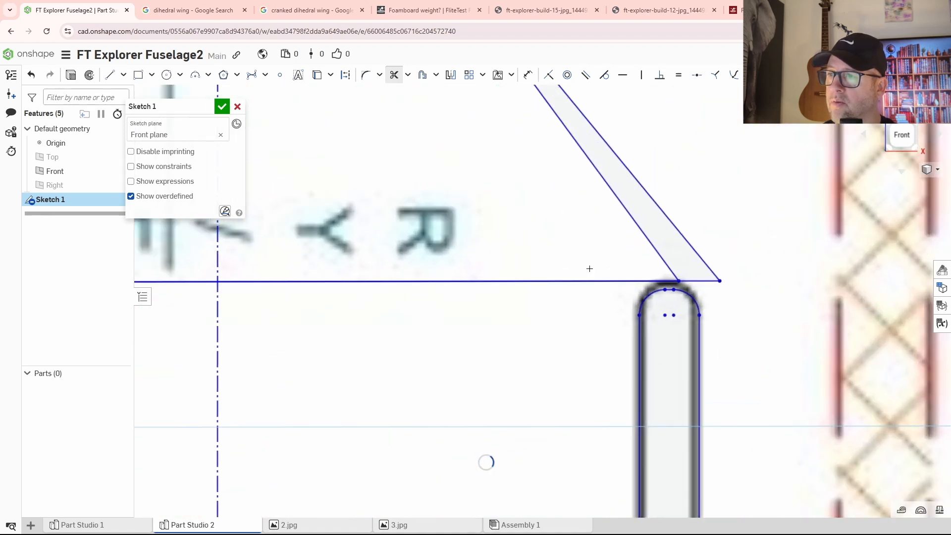
left_click_drag(588, 270, 701, 215)
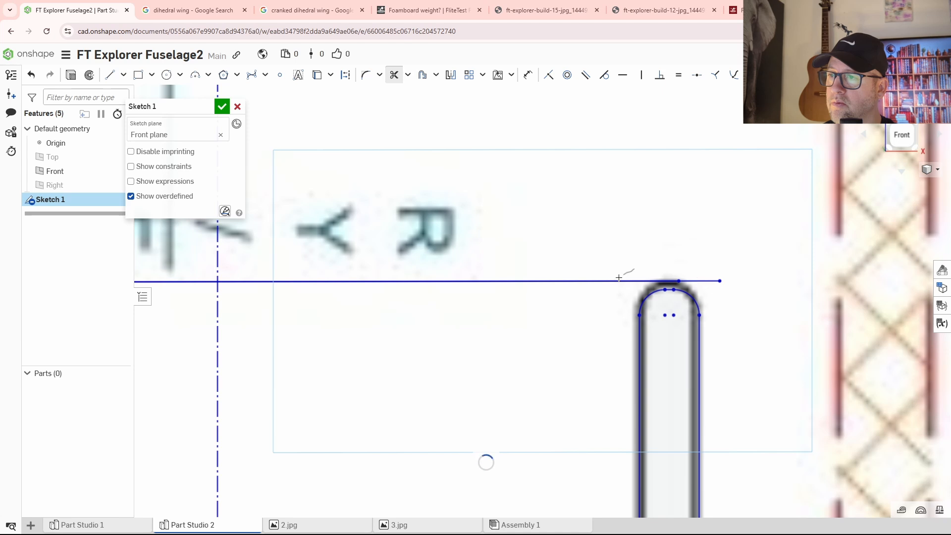
Step: Trim the horizontal reference line above the upper ends of both rear slots and end trimming
left_click(449, 280)
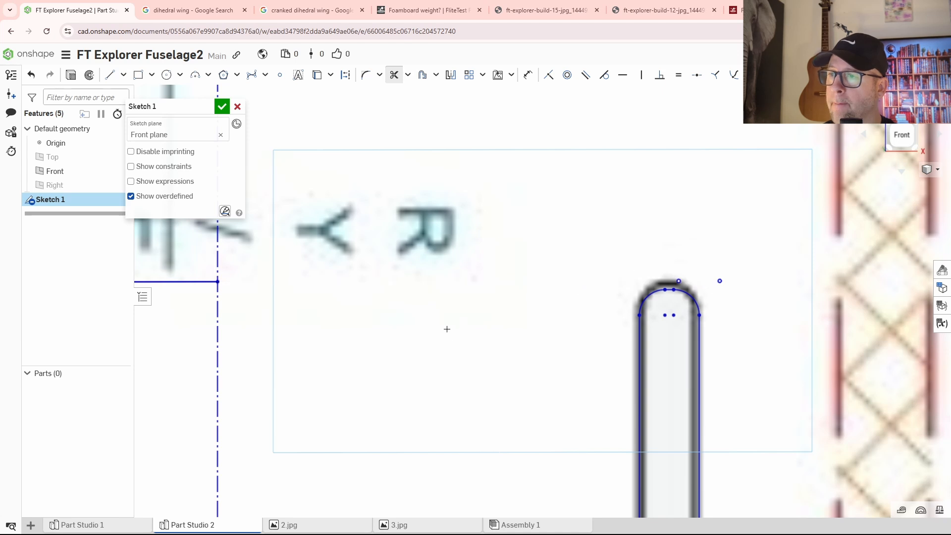
scroll(702, 286, "up", 3)
left_click_drag(634, 280, 587, 275)
middle_click_drag(419, 327, 699, 225)
scroll(659, 246, "down", 3)
middle_click_drag(481, 292, 852, 254)
left_click(550, 180)
middle_click_drag(352, 200, 510, 225)
scroll(509, 224, "up", 3)
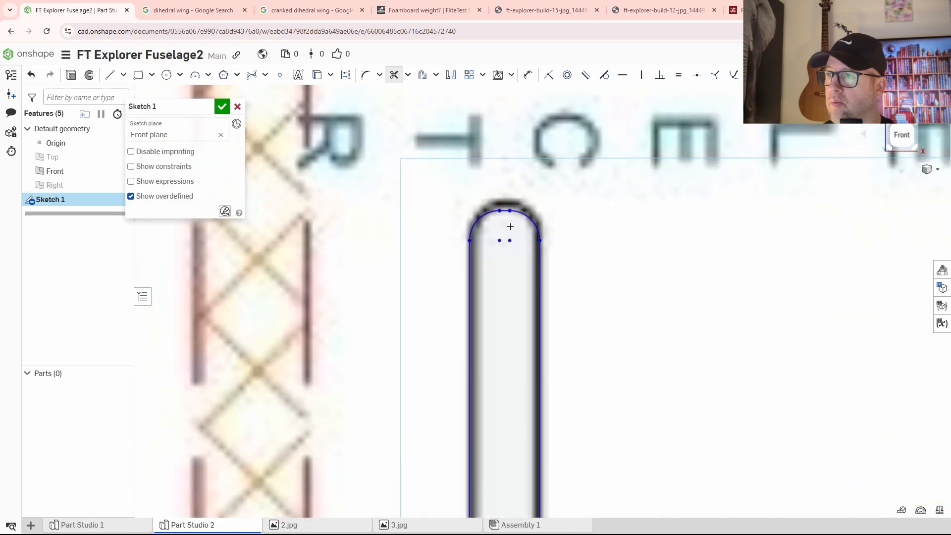
mouse_move(647, 231)
middle_mouse_down()
mouse_move(522, 206)
mouse_move(590, 244)
middle_mouse_up()
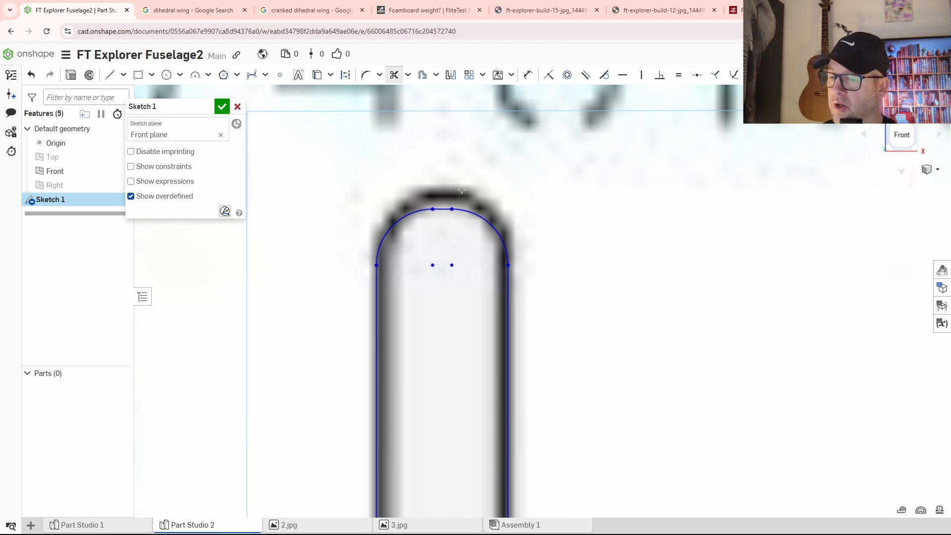
key("Escape")
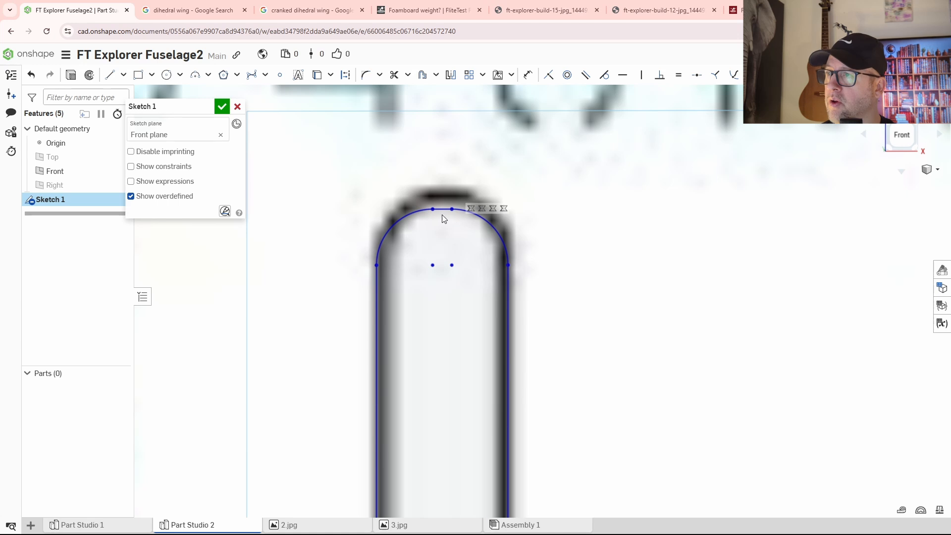
Step: Move the flat edge at the left rear slot's lower end up onto the printed slot outline
scroll(464, 283, "down", 5)
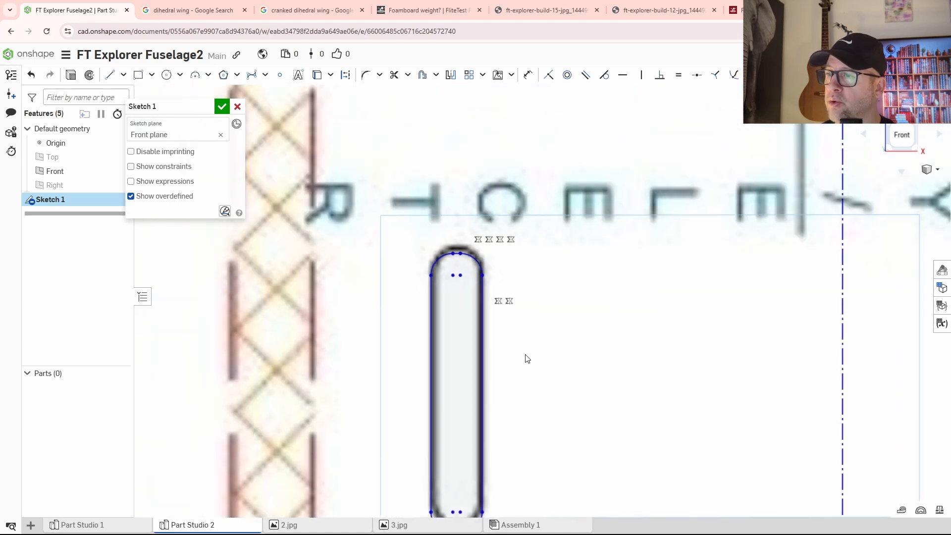
middle_click_drag(527, 358, 555, 174)
scroll(486, 334, "up", 3)
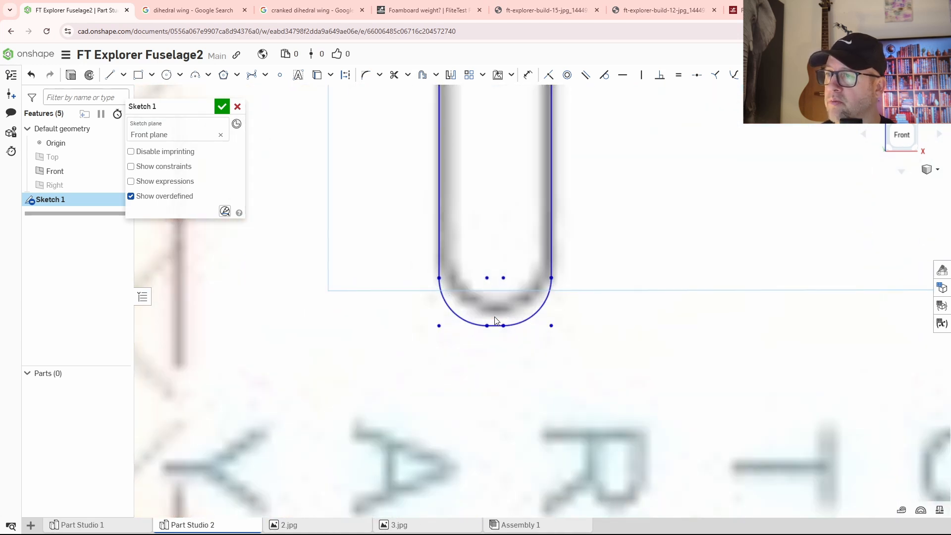
left_click_drag(494, 317, 496, 308)
middle_click_drag(498, 193, 498, 360)
scroll(497, 285, "down", 3)
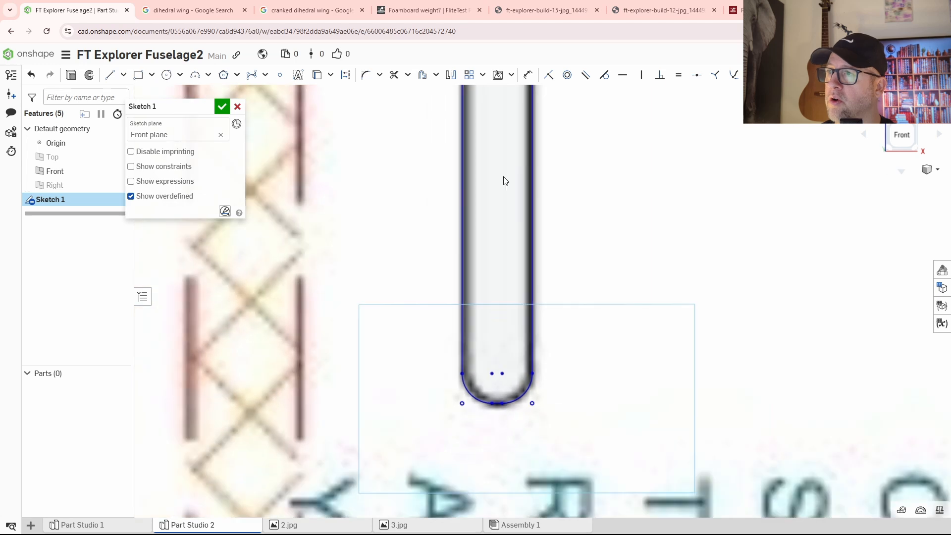
Step: Select the short flat edge at the left rear slot's upper end and turn on the display of the sketch constraints
middle_click_drag(503, 176, 518, 332)
scroll(455, 193, "up", 3)
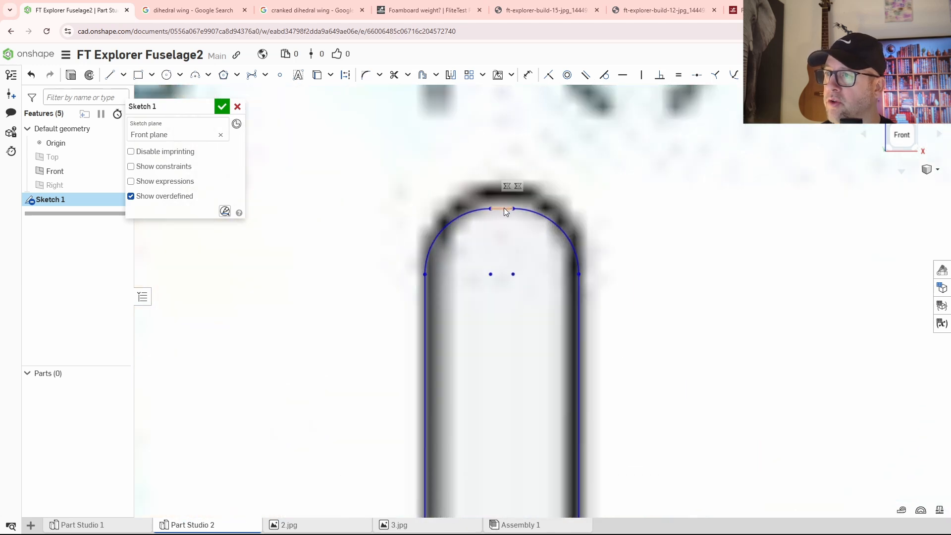
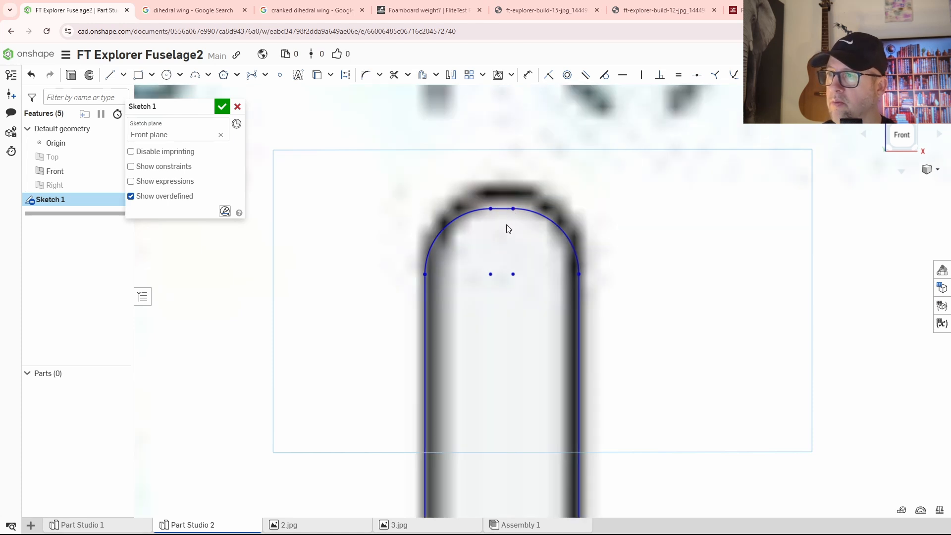
scroll(539, 248, "down", 5)
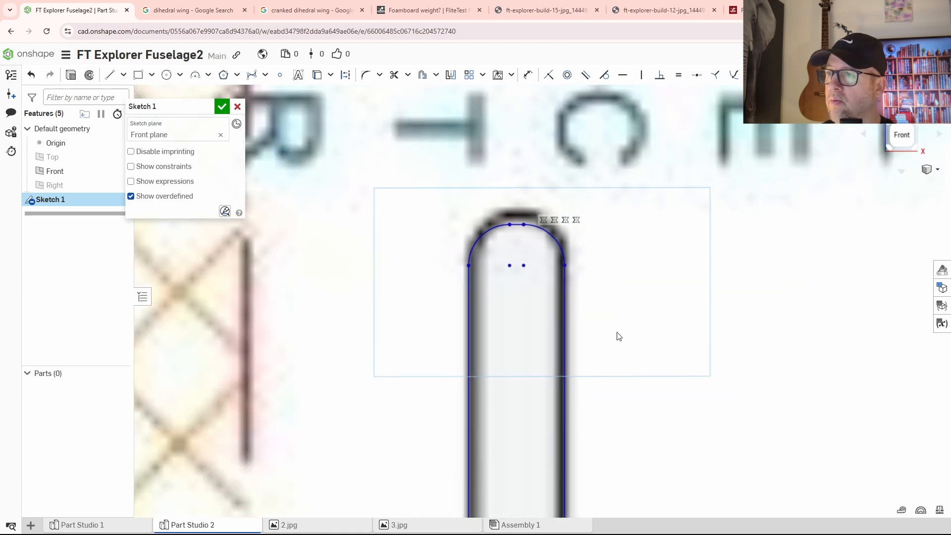
scroll(516, 411, "up", 10)
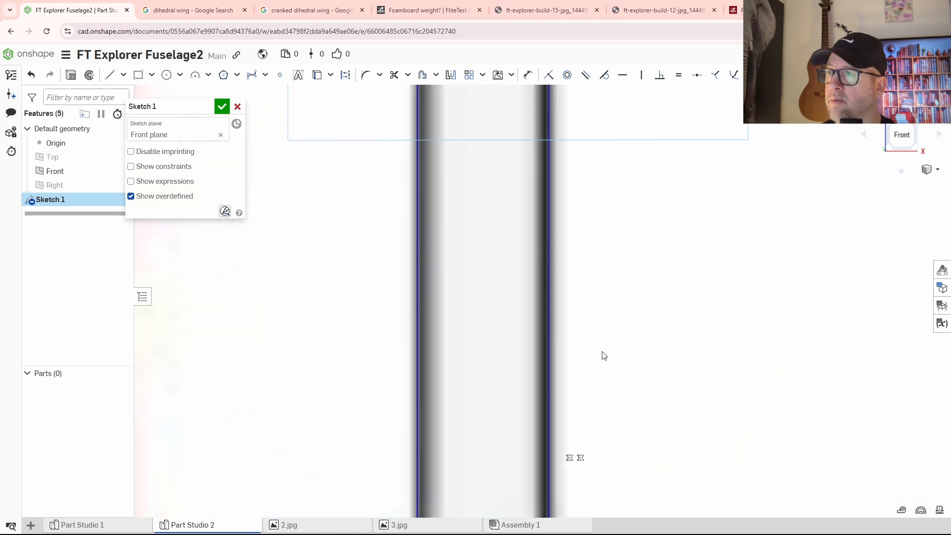
middle_click_drag(547, 204, 540, 309)
scroll(541, 260, "up", 3)
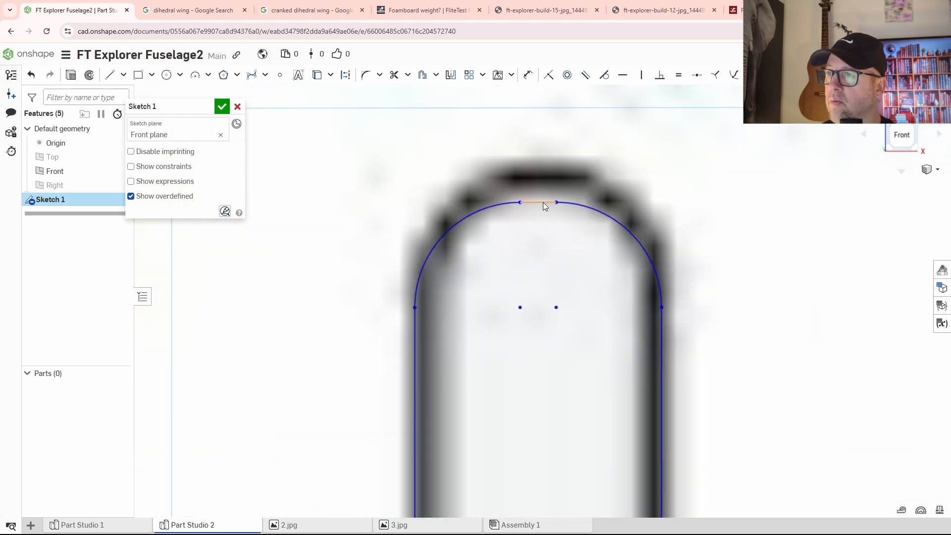
left_click(543, 203)
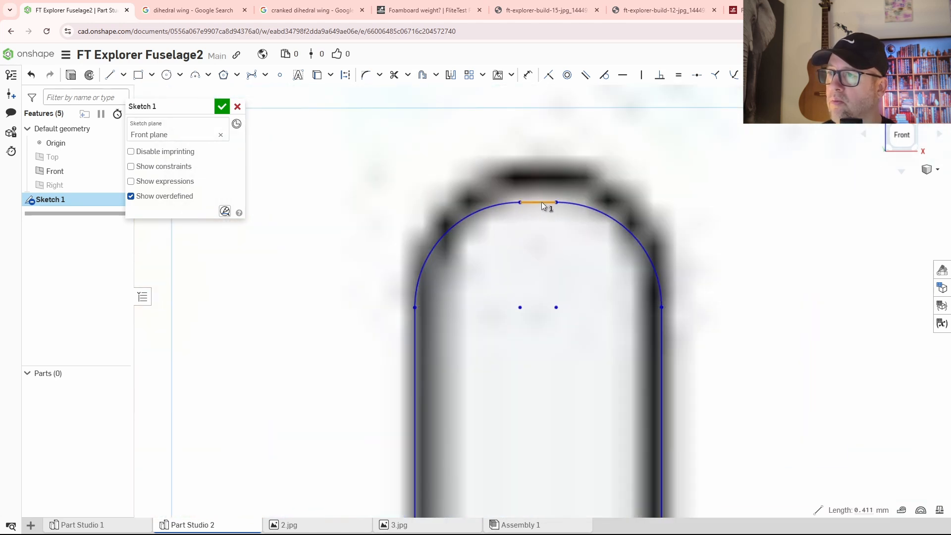
left_click(131, 167)
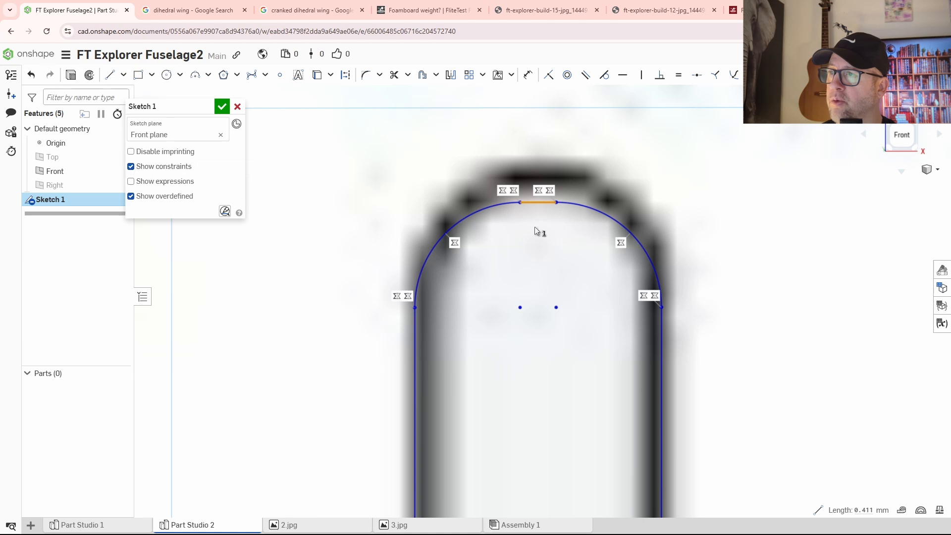
Step: Delete the constraints at both ends of the flat edge on the left rear slot's upper end
left_click(515, 188)
key("Delete")
left_click(504, 189)
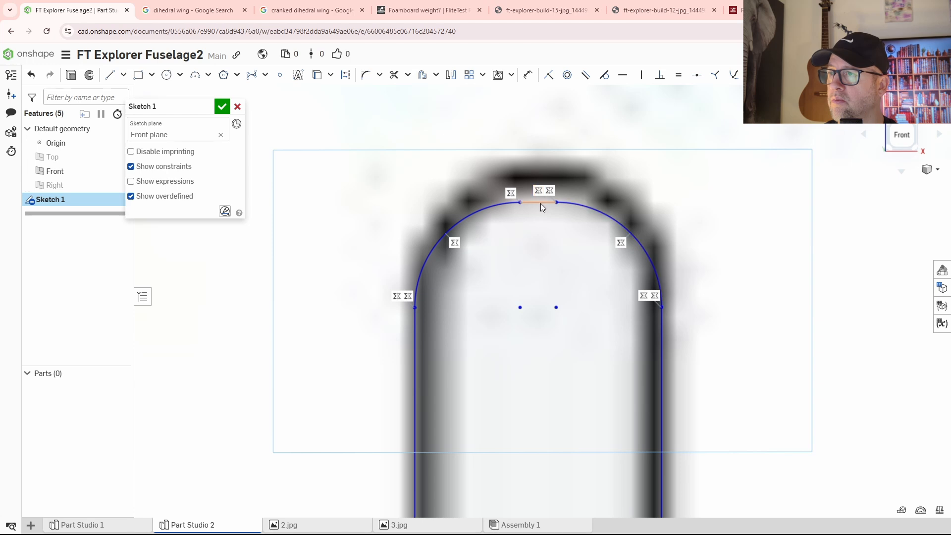
left_click(547, 191)
key("Delete")
key("Delete")
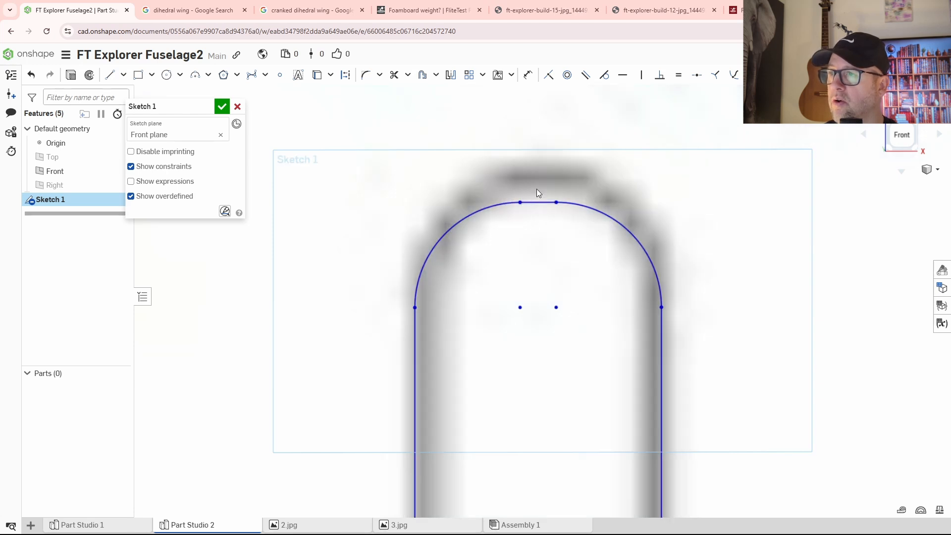
Step: Delete the constraints on both upper corner arcs of the left rear slot and move its flat edge up onto the printed outline
left_click(456, 243)
key("Delete")
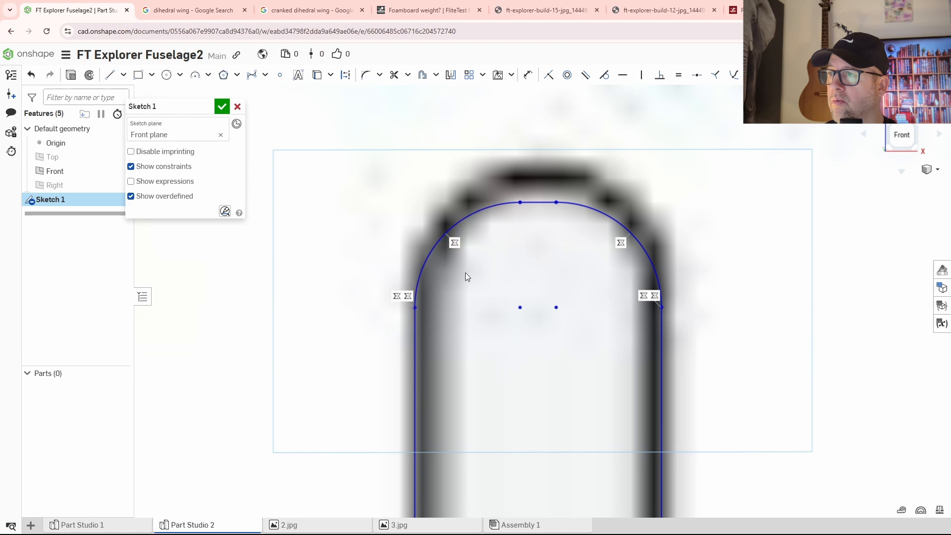
left_click(617, 242)
key("Delete")
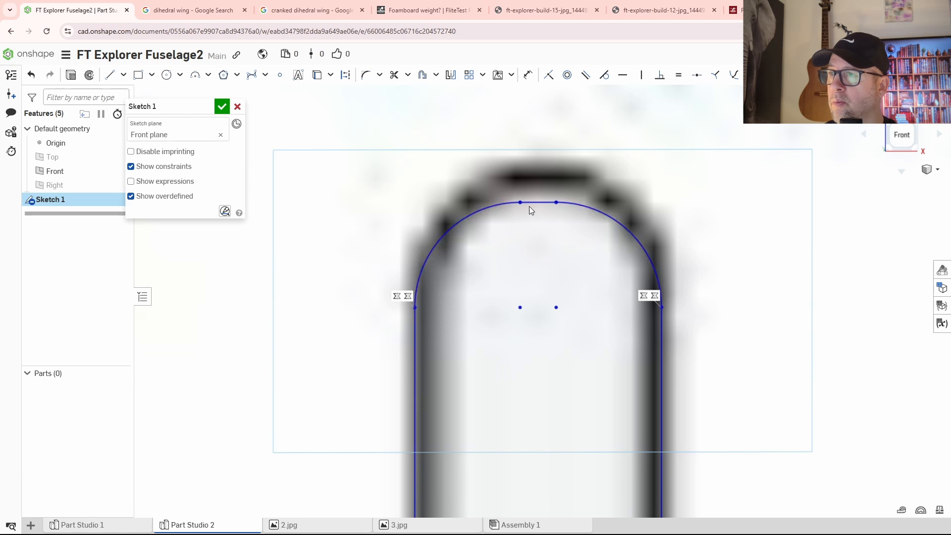
mouse_move(543, 201)
left_mouse_down()
mouse_move(545, 177)
mouse_move(545, 184)
left_mouse_up()
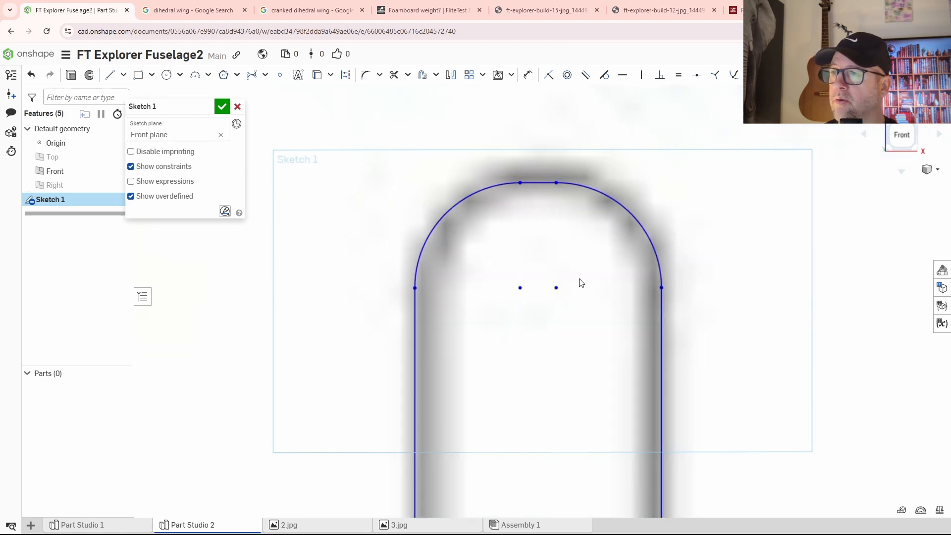
Step: Delete the constraints around the flat edge at the left rear slot's lower end and move the edge down onto the printed outline
scroll(595, 324, "down", 3)
middle_click_drag(779, 396, 664, 254)
scroll(666, 257, "down", 3)
middle_click_drag(735, 373, 624, 288)
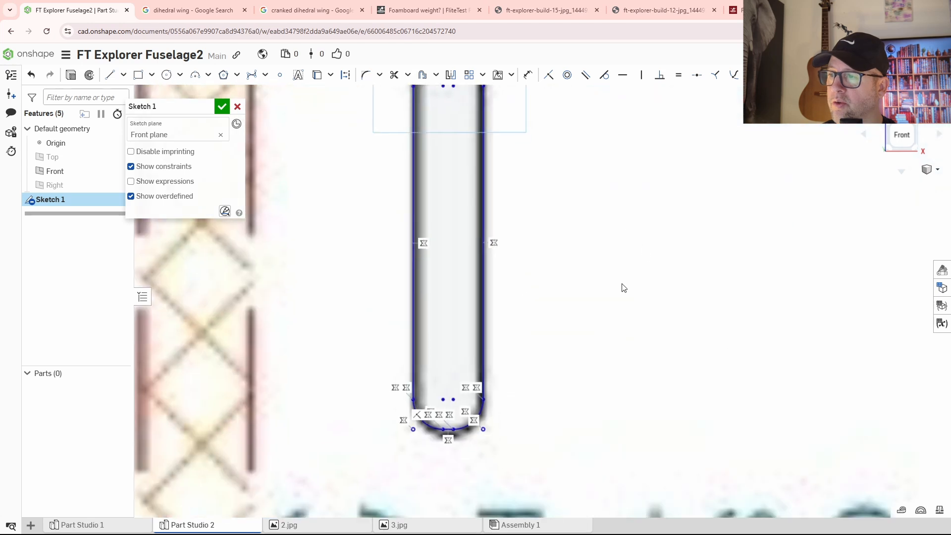
scroll(474, 425, "up", 3)
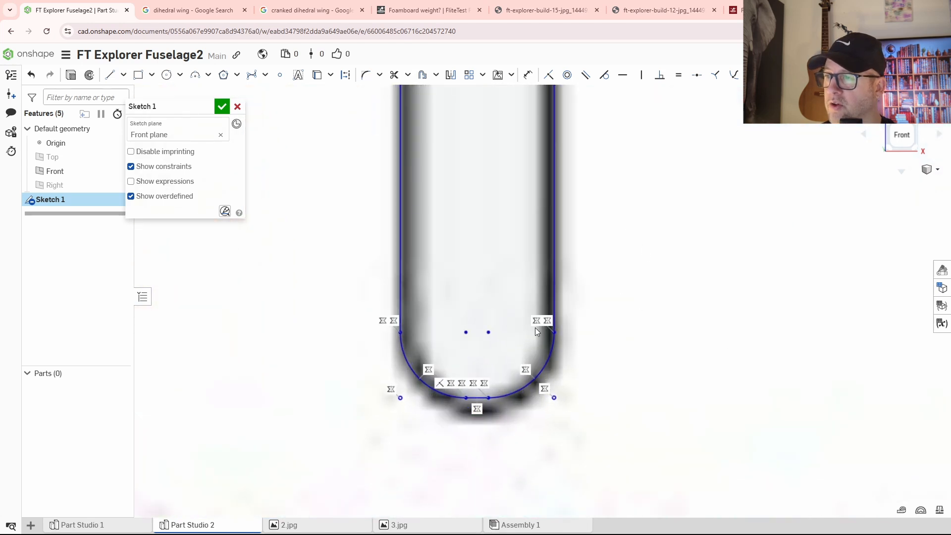
scroll(477, 413, "up", 3)
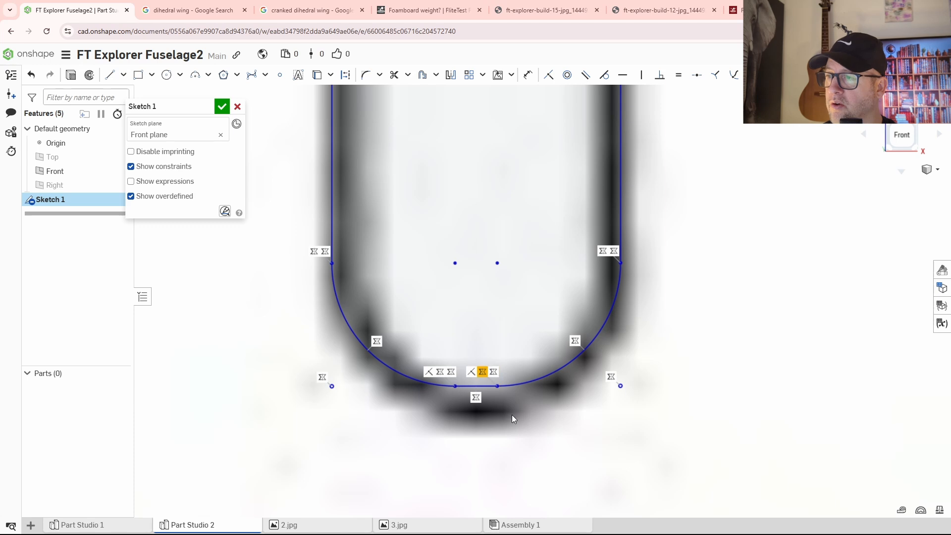
key("Delete")
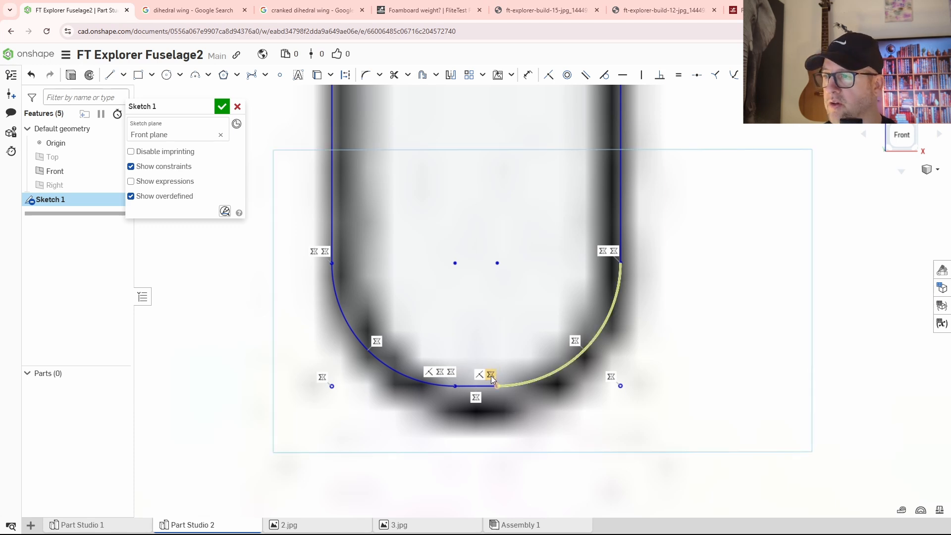
left_click(478, 400)
key("Delete")
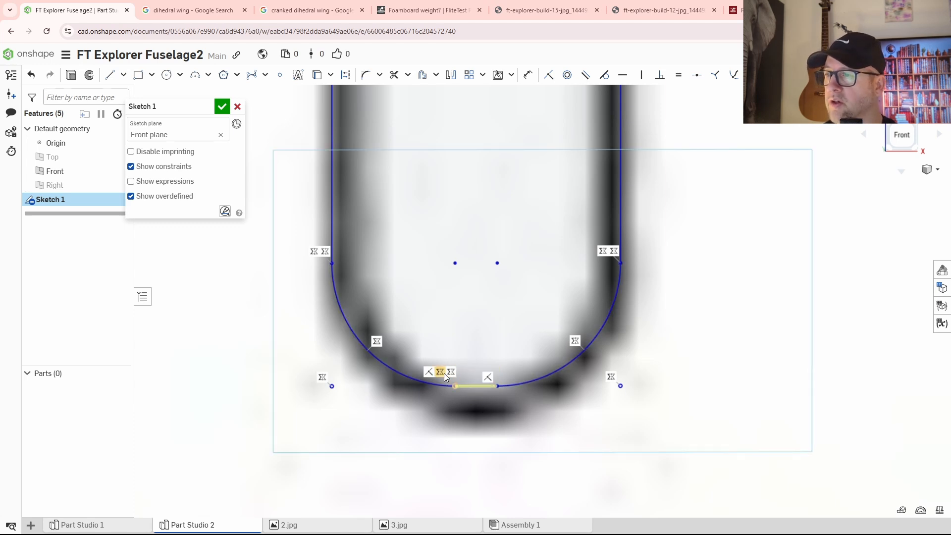
left_click(441, 372)
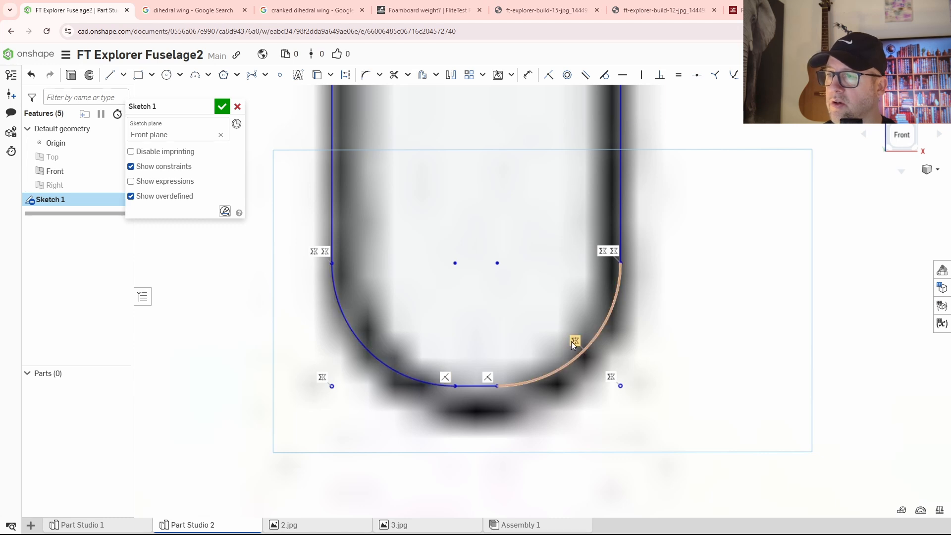
left_click_drag(470, 391, 472, 404)
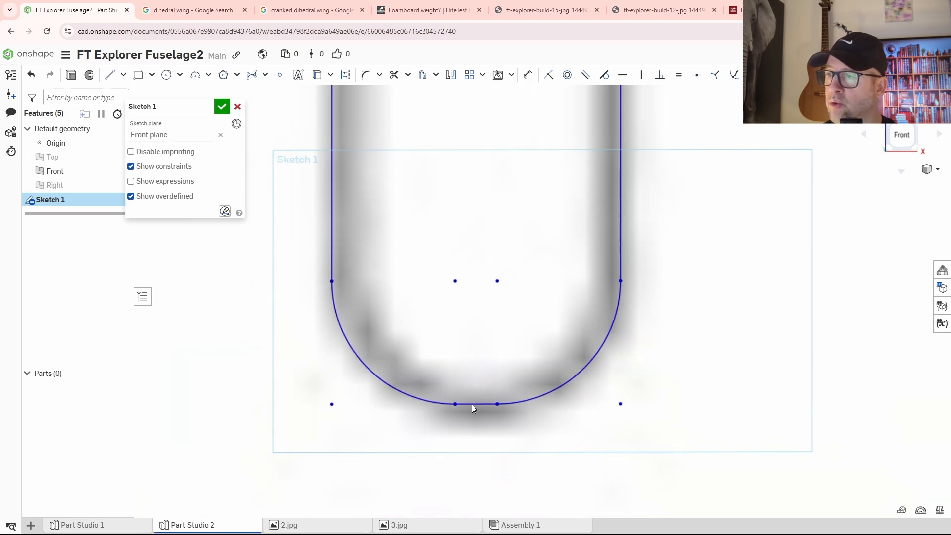
Step: Examine how the left and right rear slots fit the printed slot outlines on the plan
scroll(475, 396, "up", 3)
middle_click_drag(497, 105, 511, 409)
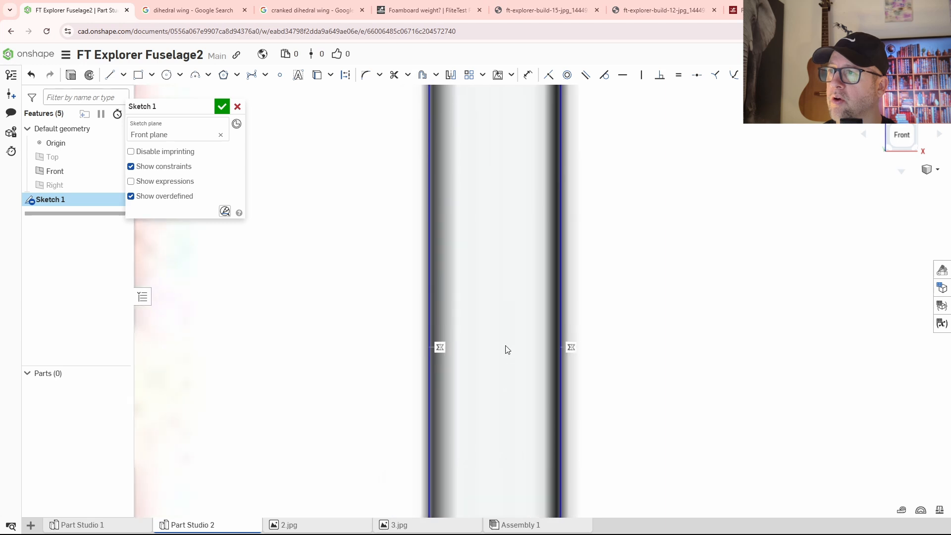
scroll(506, 345, "down", 4)
middle_click_drag(506, 255, 505, 360)
scroll(505, 282, "up", 5)
middle_click_drag(729, 391, 395, 275)
scroll(465, 327, "down", 6)
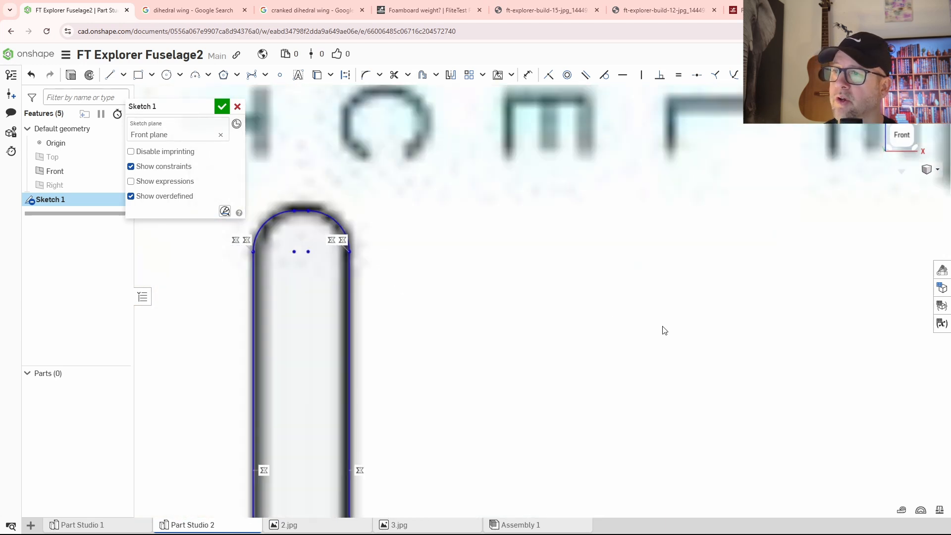
middle_click_drag(770, 342, 521, 341)
middle_click_drag(701, 376, 579, 303)
middle_click_drag(222, 317, 523, 387)
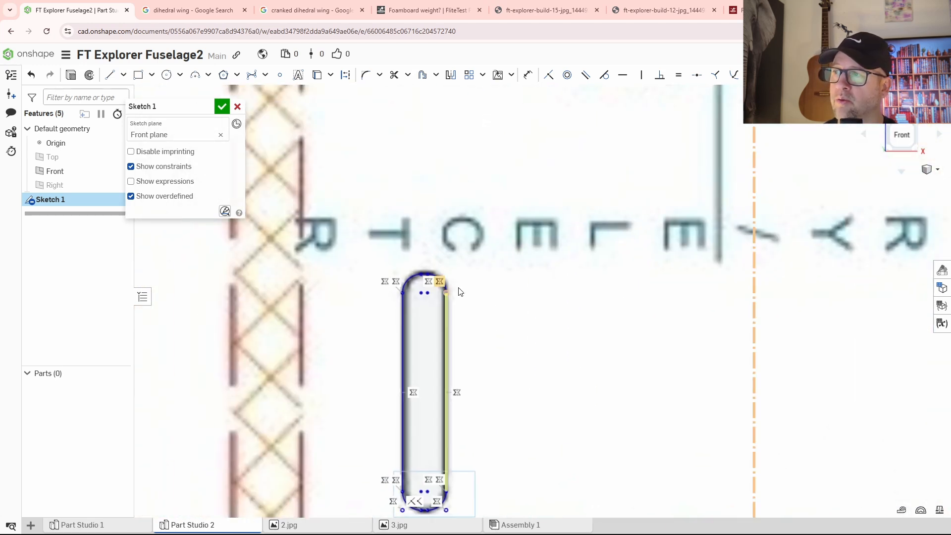
middle_click_drag(717, 374, 226, 264)
scroll(441, 345, "down", 6)
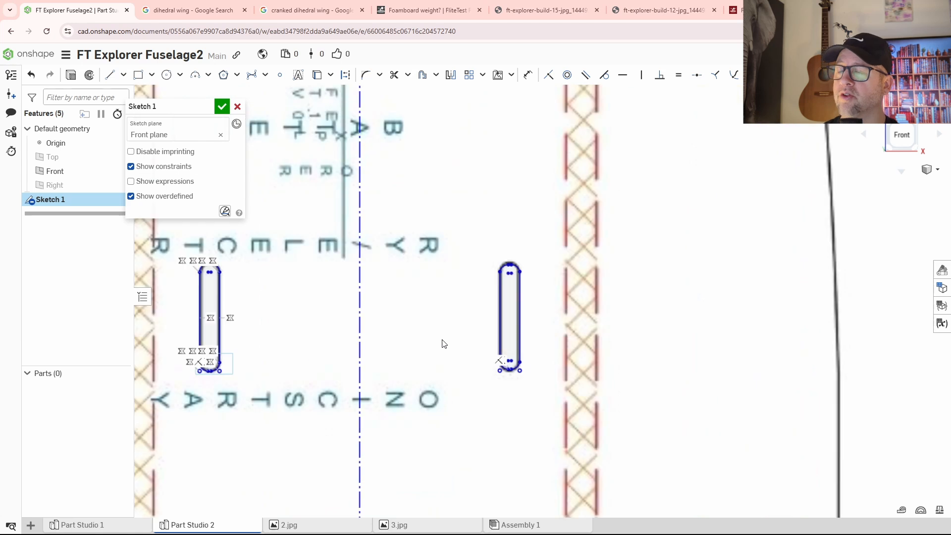
middle_click_drag(458, 319, 515, 351)
scroll(514, 350, "down", 5)
scroll(520, 349, "up", 4)
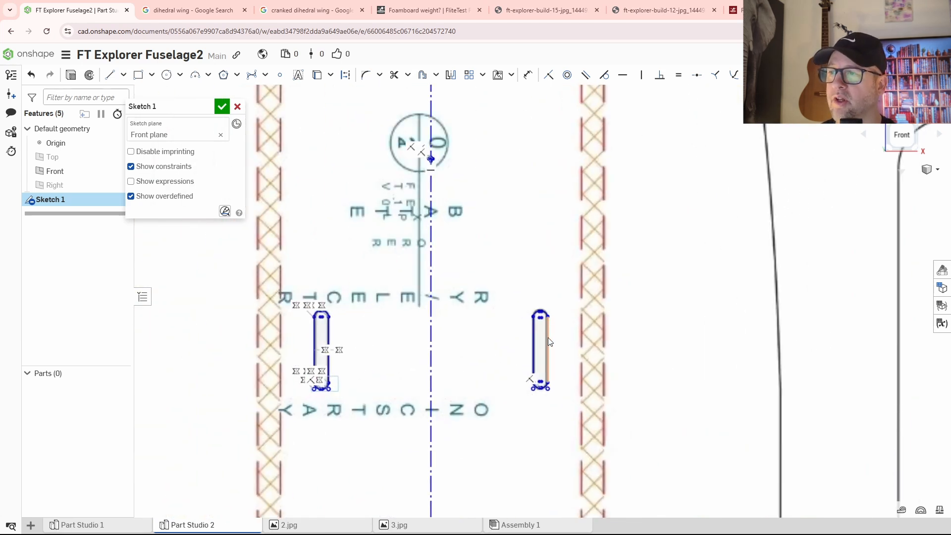
scroll(548, 337, "up", 5)
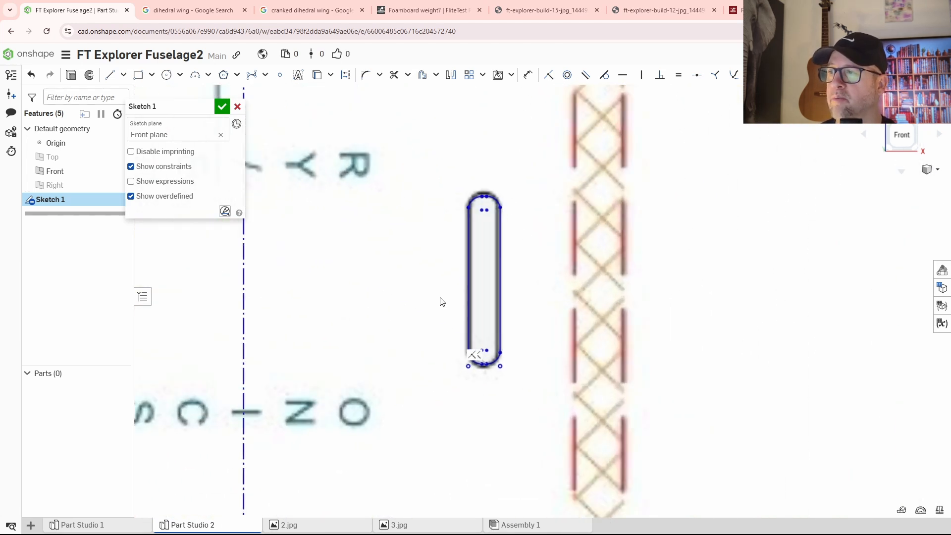
scroll(442, 301, "down", 6)
middle_click_drag(392, 184, 480, 208)
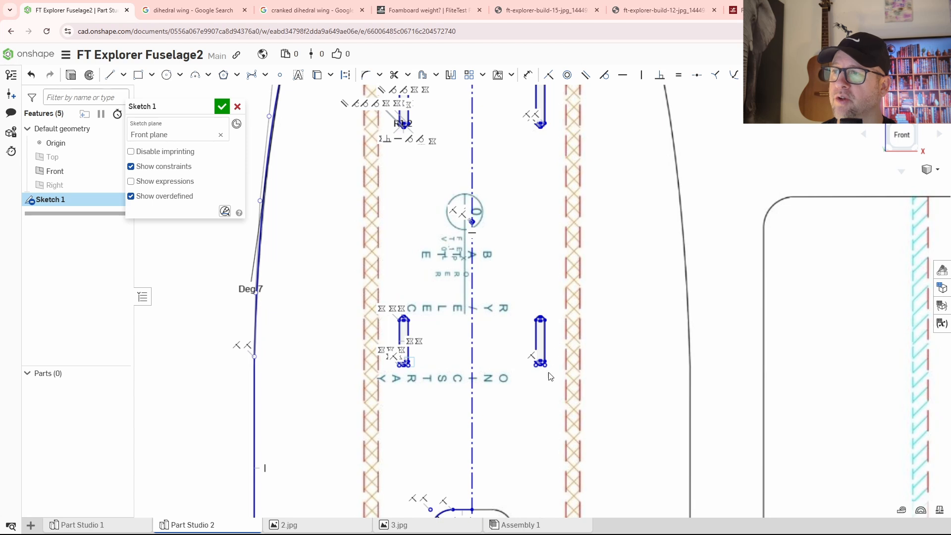
scroll(540, 364, "up", 4)
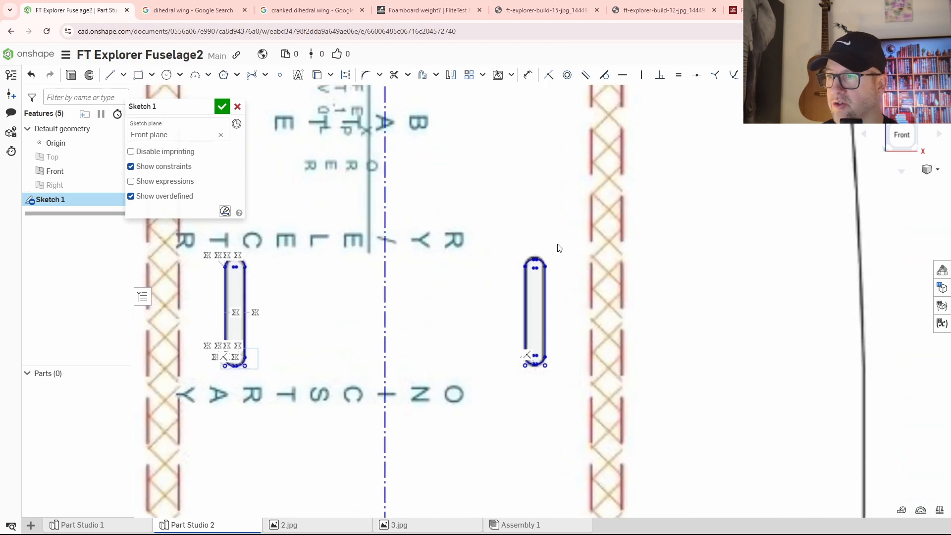
mouse_move(559, 247)
left_mouse_down()
mouse_move(528, 391)
mouse_move(528, 382)
left_mouse_up()
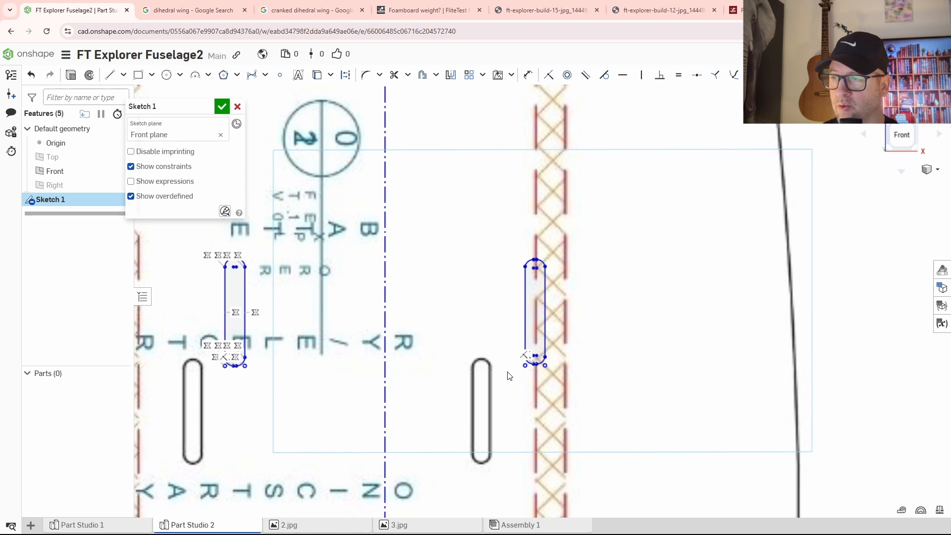
key("ctrl+z")
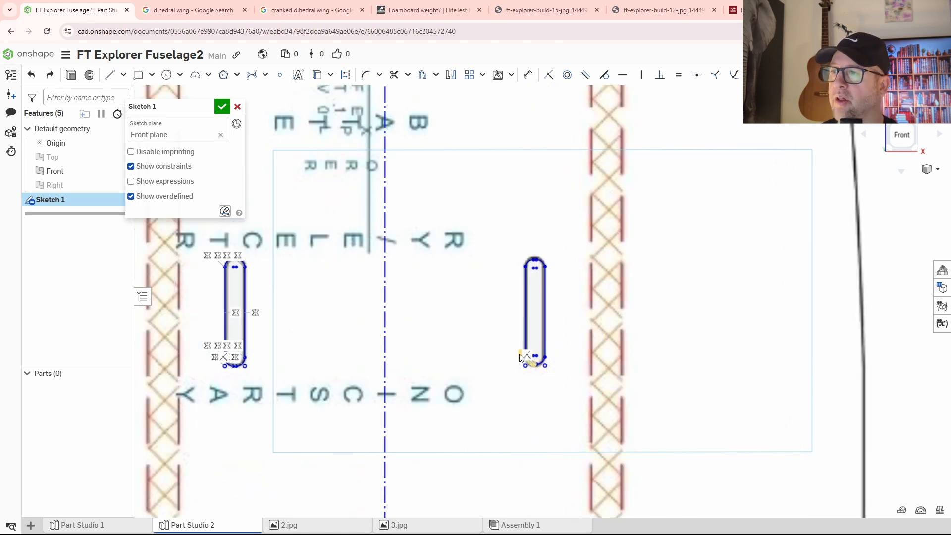
Step: Trim away all sketch geometry of the right rear slot, including the leftover flat edge and end points
scroll(520, 357, "up", 3)
key("m")
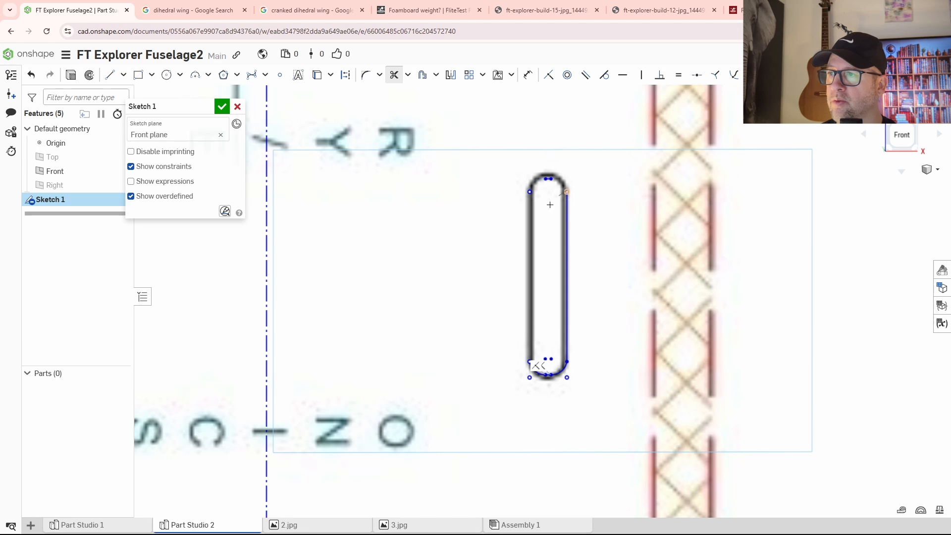
left_click_drag(527, 379, 572, 370)
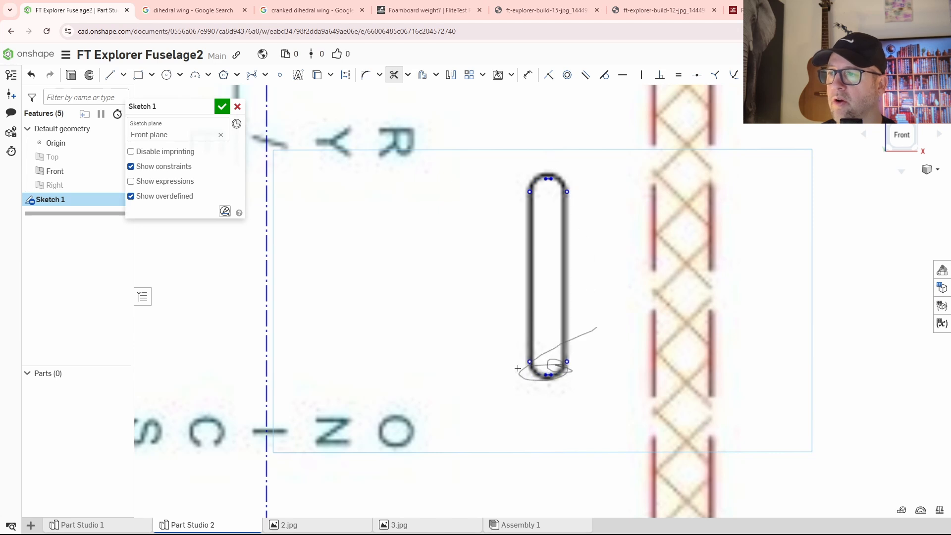
scroll(531, 365, "up", 3)
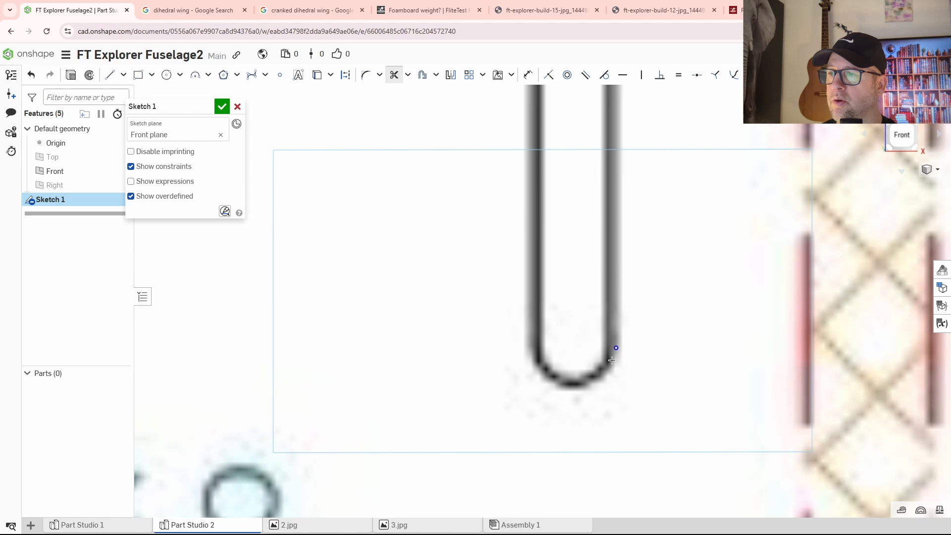
middle_click_drag(566, 190, 523, 296)
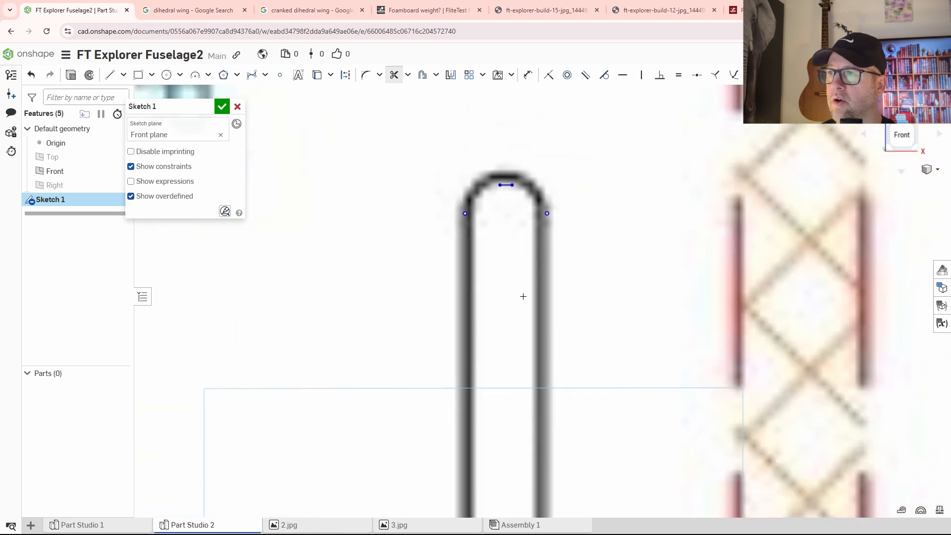
left_click(547, 212)
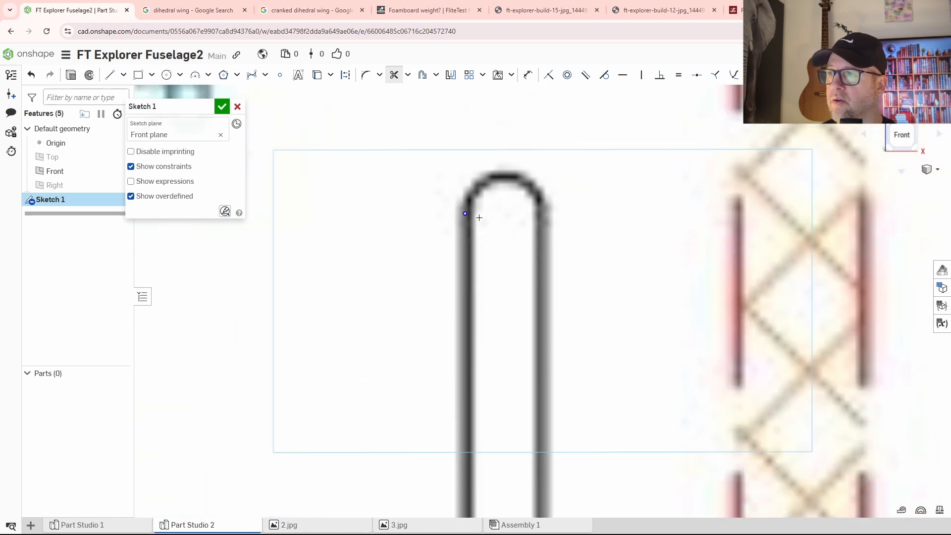
scroll(491, 151, "down", 3)
middle_click_drag(499, 129, 515, 437)
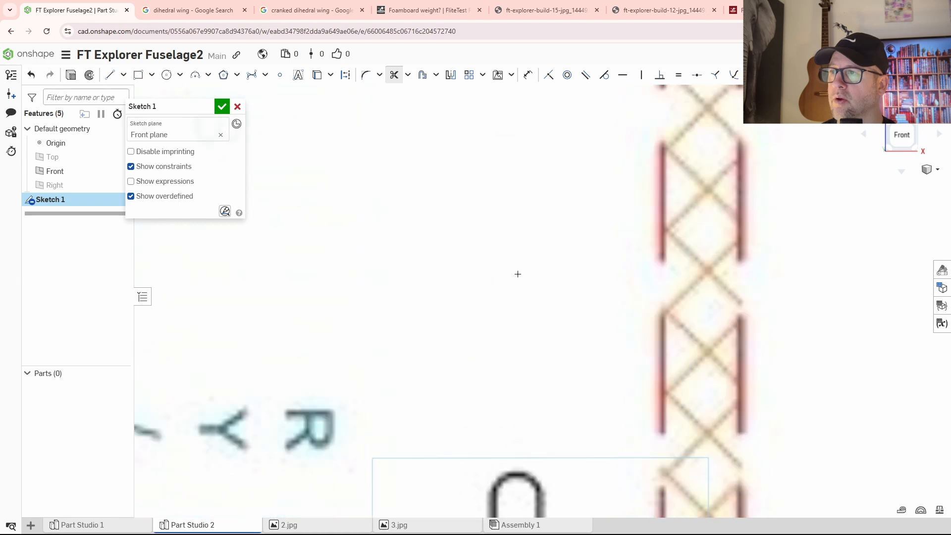
Step: Trim away the straight sides and both lower corner arcs of the right front slot
scroll(512, 231, "down", 4)
mouse_move(530, 164)
middle_mouse_down()
mouse_move(553, 420)
mouse_move(490, 366)
middle_mouse_up()
scroll(463, 340, "up", 5)
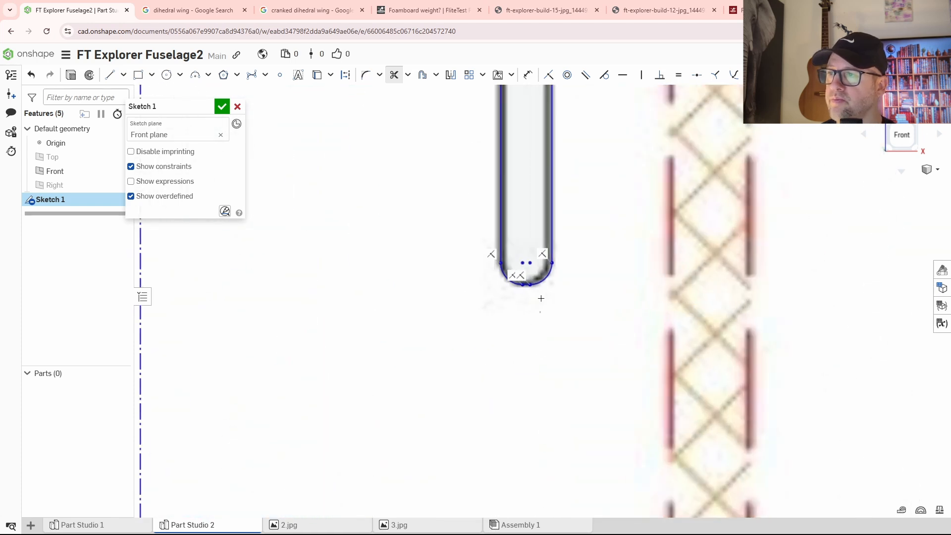
left_click(536, 281)
left_click_drag(509, 258, 468, 265)
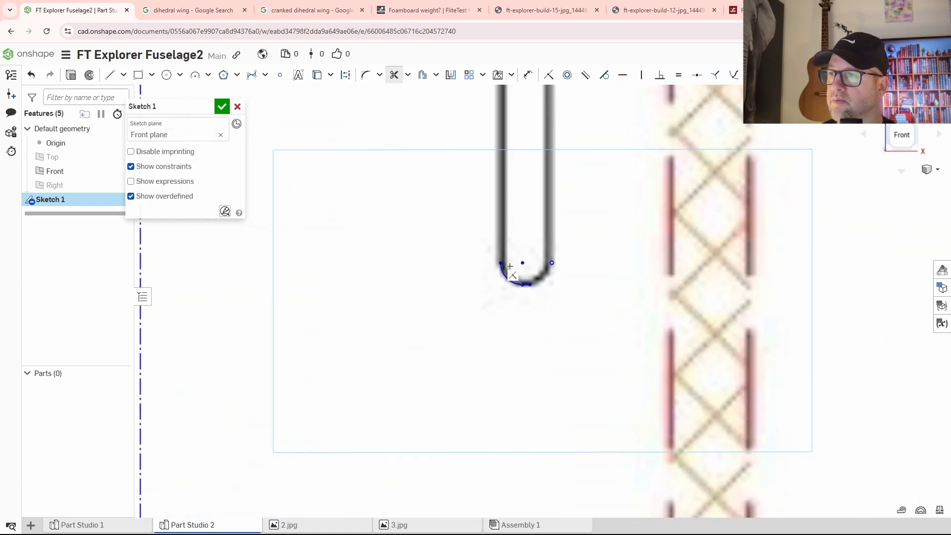
left_click(509, 269)
scroll(525, 289, "up", 3)
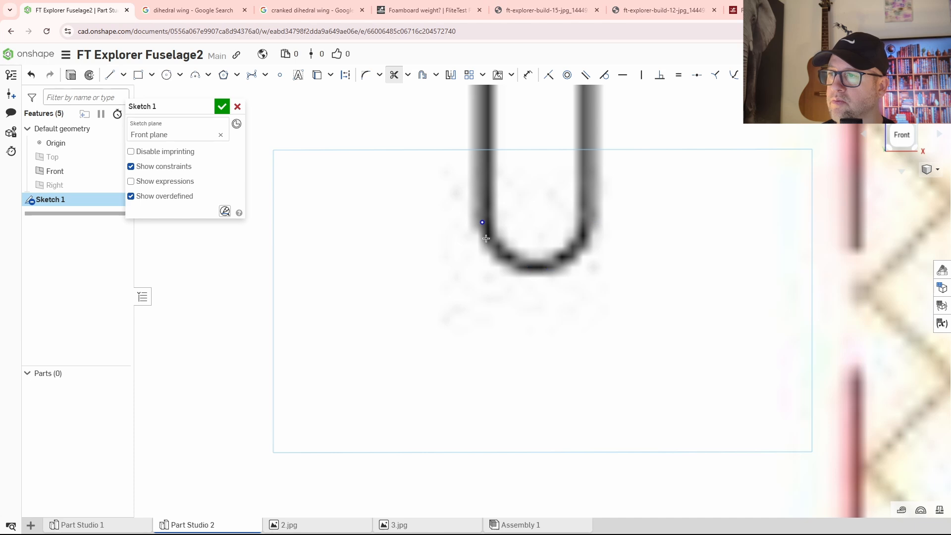
Step: Trim away the upper corner arcs, flat edge and leftover points of the right front slot
middle_click_drag(503, 180, 495, 329)
scroll(495, 329, "down", 3)
middle_click_drag(515, 266, 520, 416)
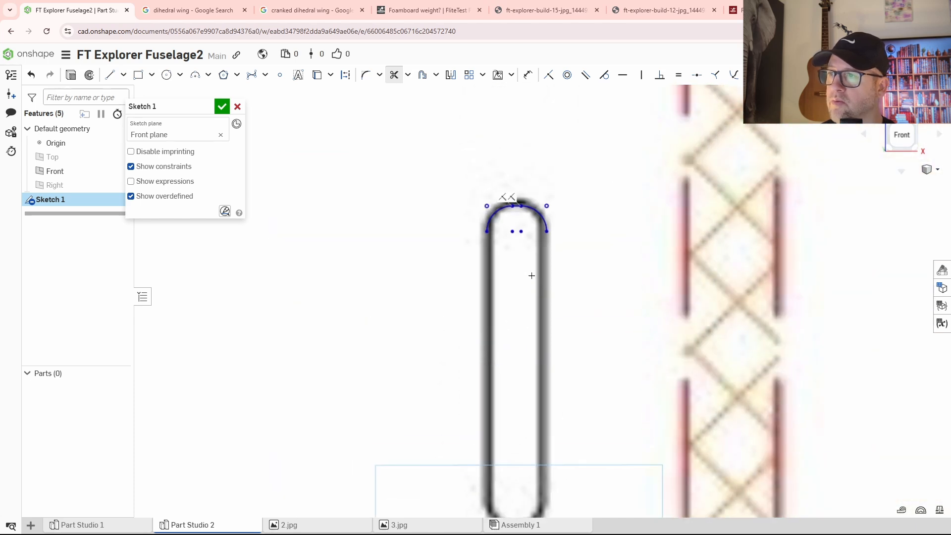
scroll(523, 246, "up", 2)
middle_click_drag(524, 237, 535, 200)
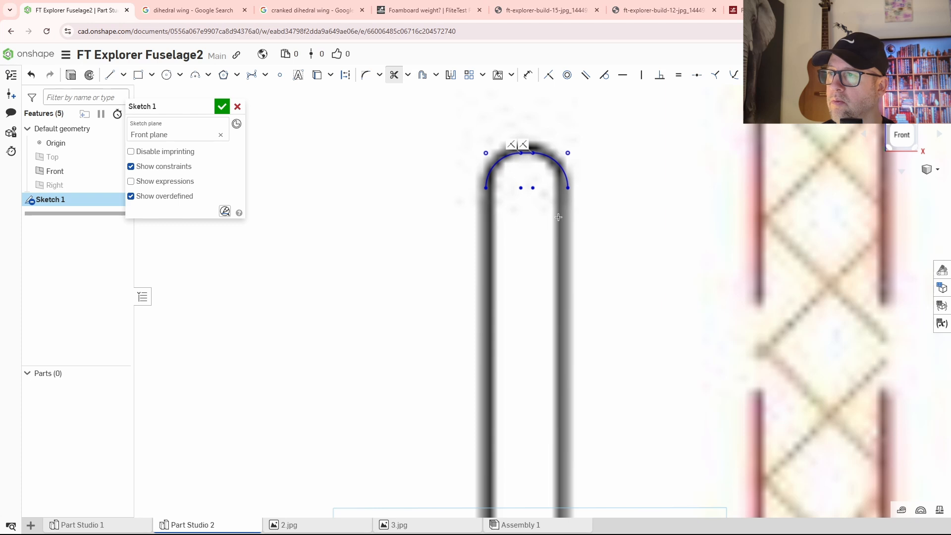
left_click(557, 162)
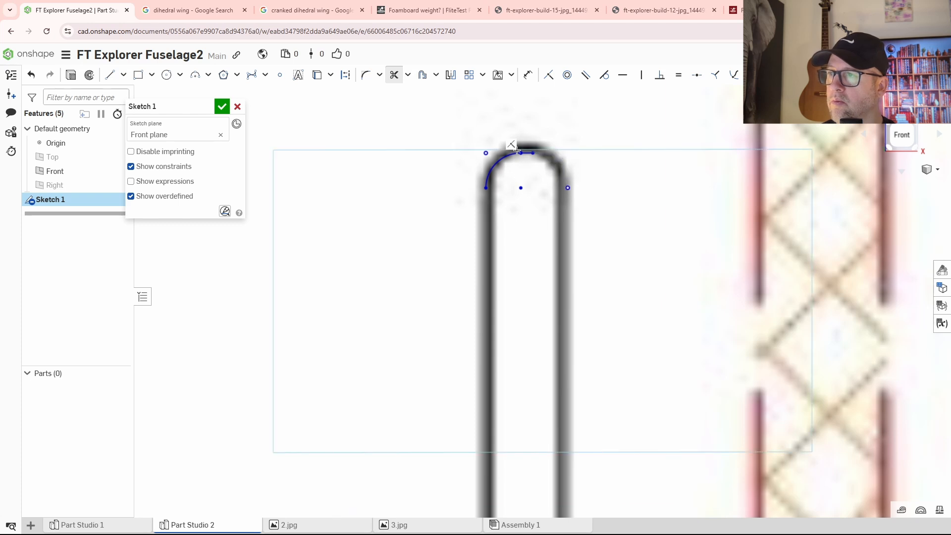
left_click(486, 174)
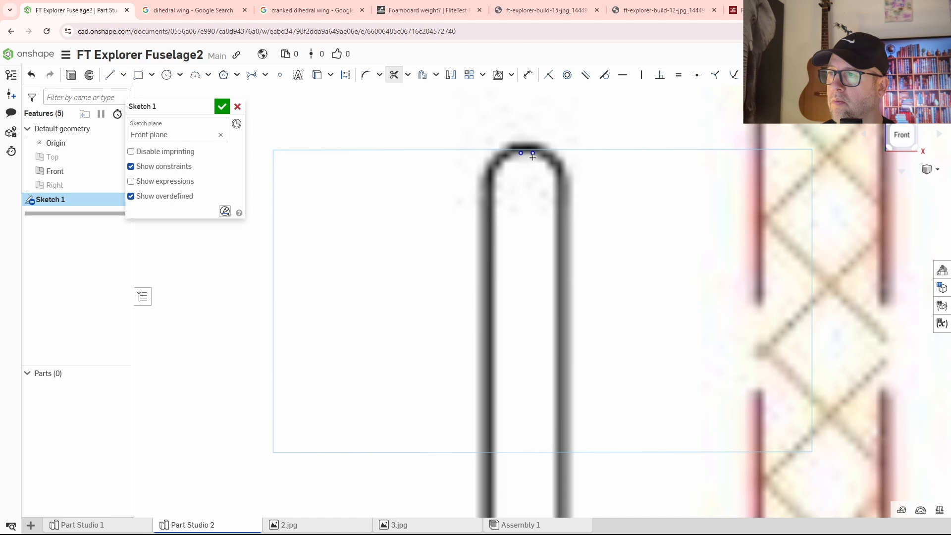
scroll(522, 243, "up", 5)
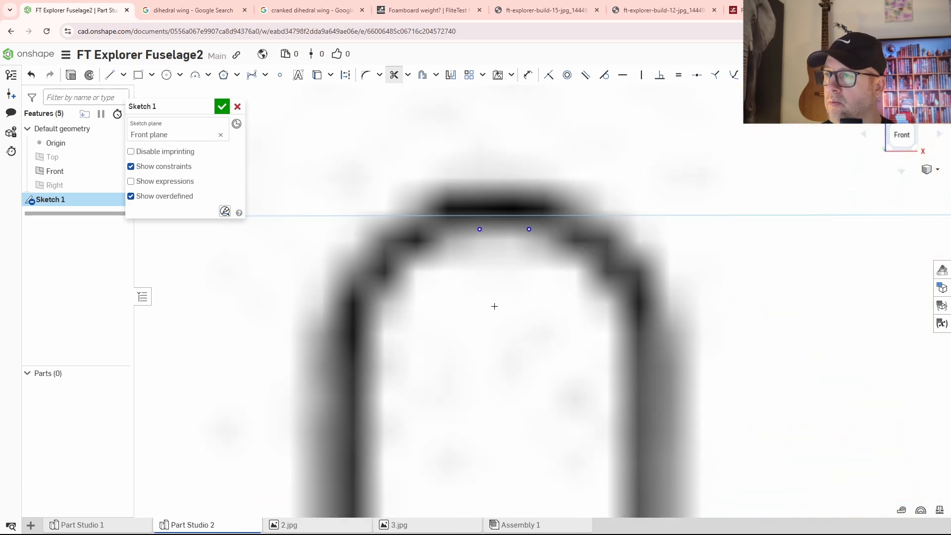
left_click_drag(479, 231, 475, 225)
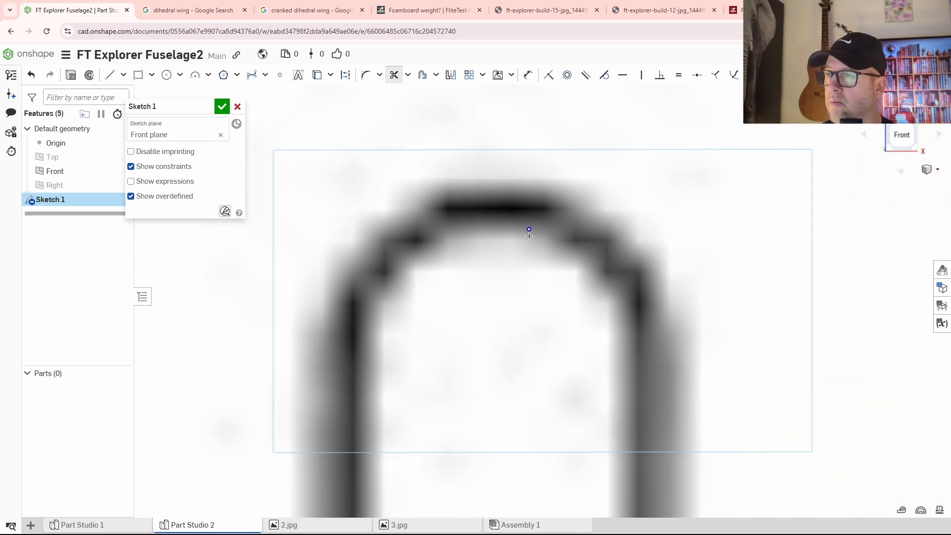
Step: Draw a corner rectangle about 10.8 by 3.4 mm over the printed horizontal slot's left part and move its left edge onto the outline
scroll(527, 306, "down", 10)
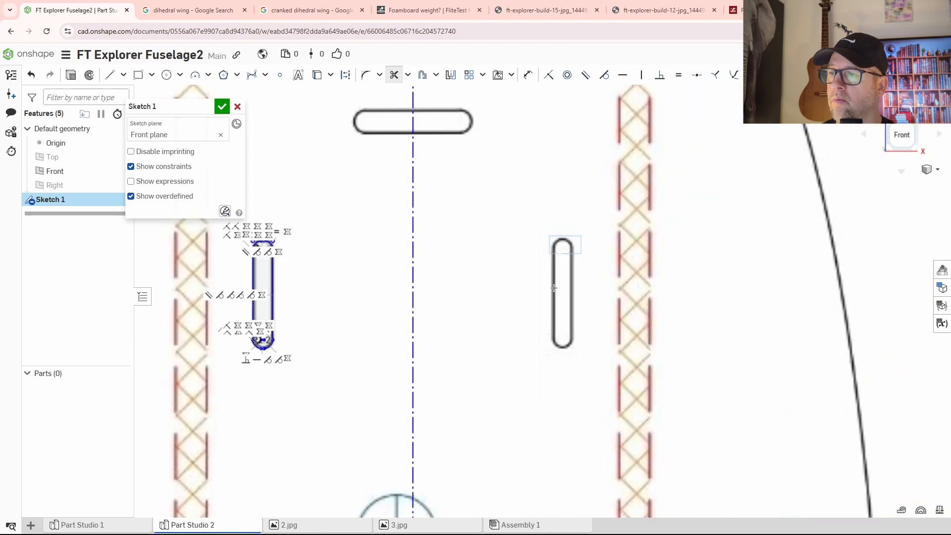
scroll(589, 302, "down", 3)
scroll(560, 198, "up", 6)
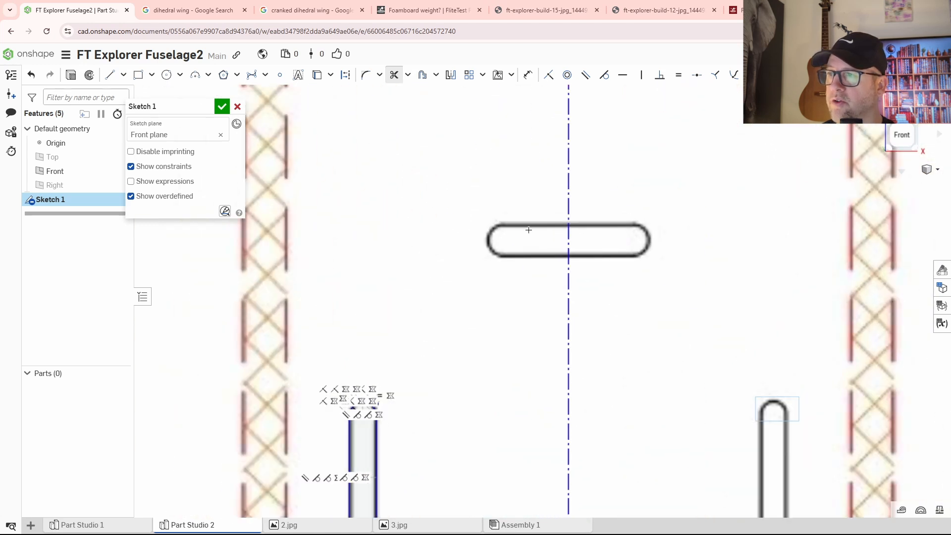
left_click(395, 75)
left_click(144, 75)
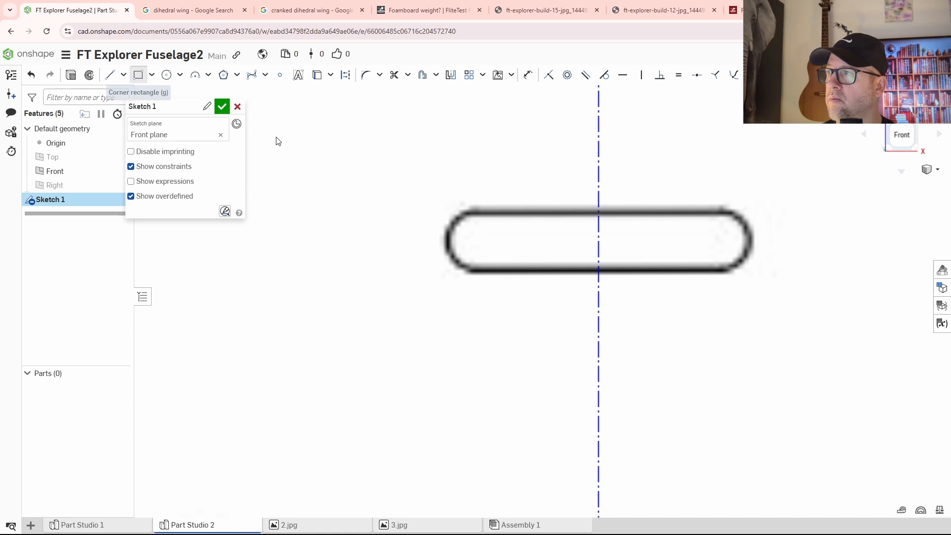
left_click(634, 210)
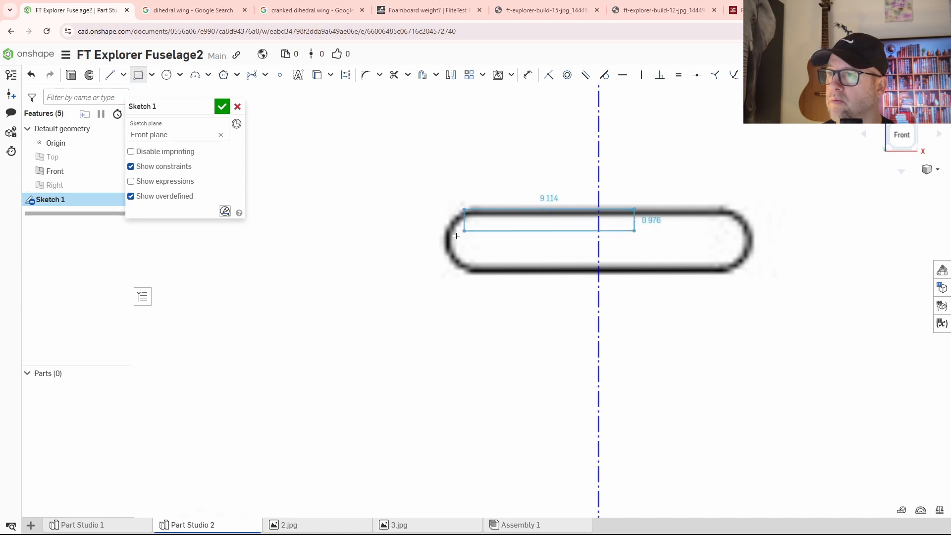
left_click(438, 272)
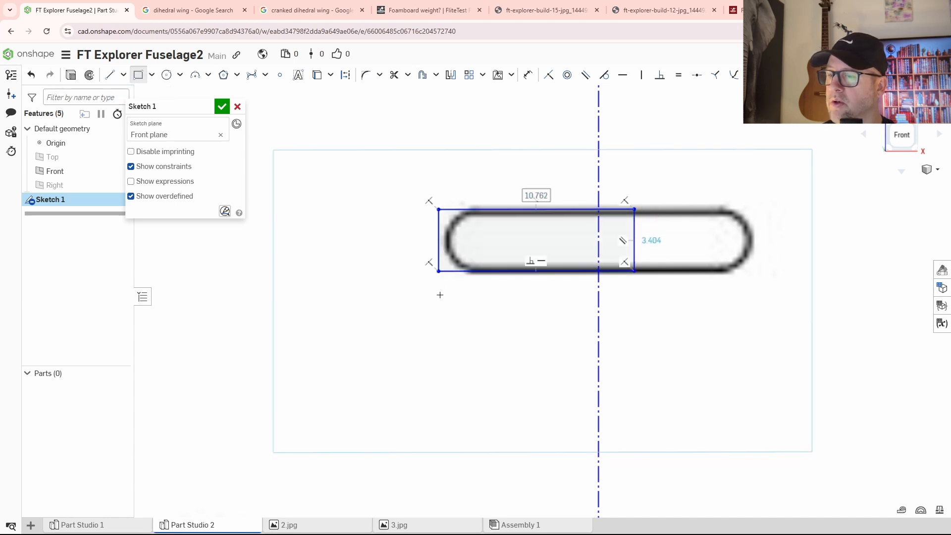
key("Escape")
scroll(438, 234, "up", 3)
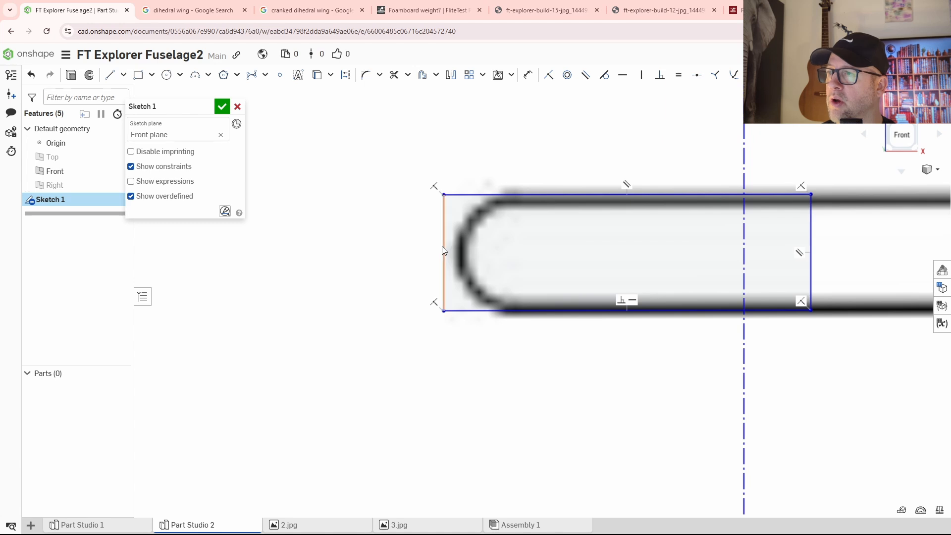
left_click_drag(444, 250, 460, 250)
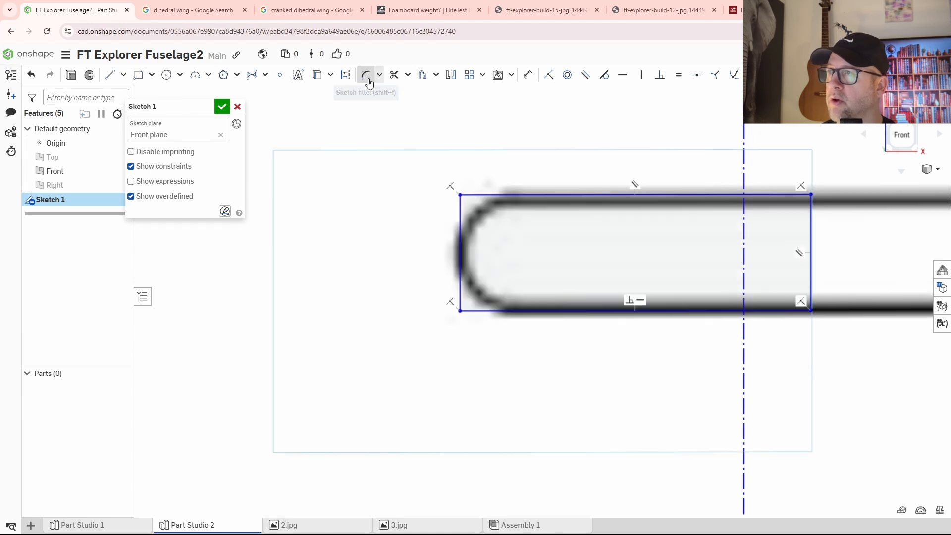
Step: Fillet both left corners of the horizontal slot's rectangle with a 1.2 mm radius
left_click(367, 77)
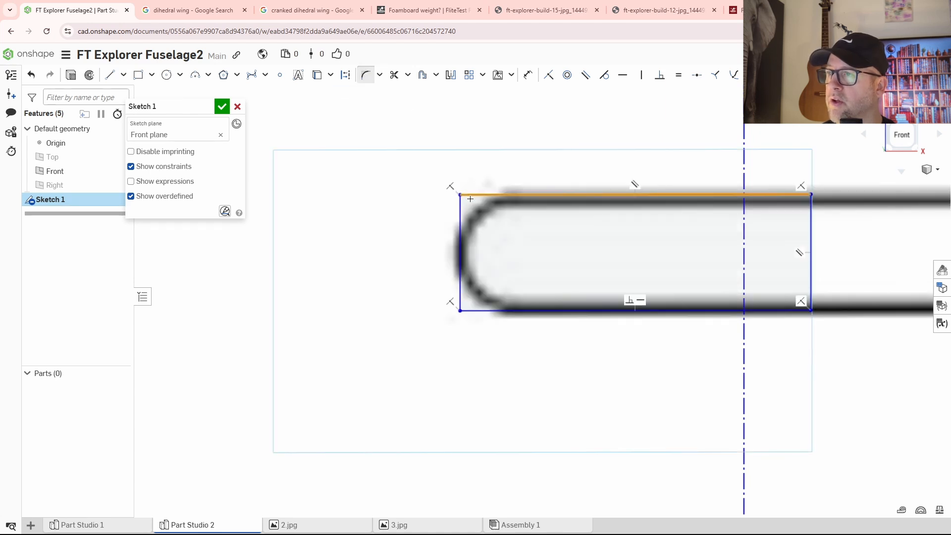
left_click(462, 197)
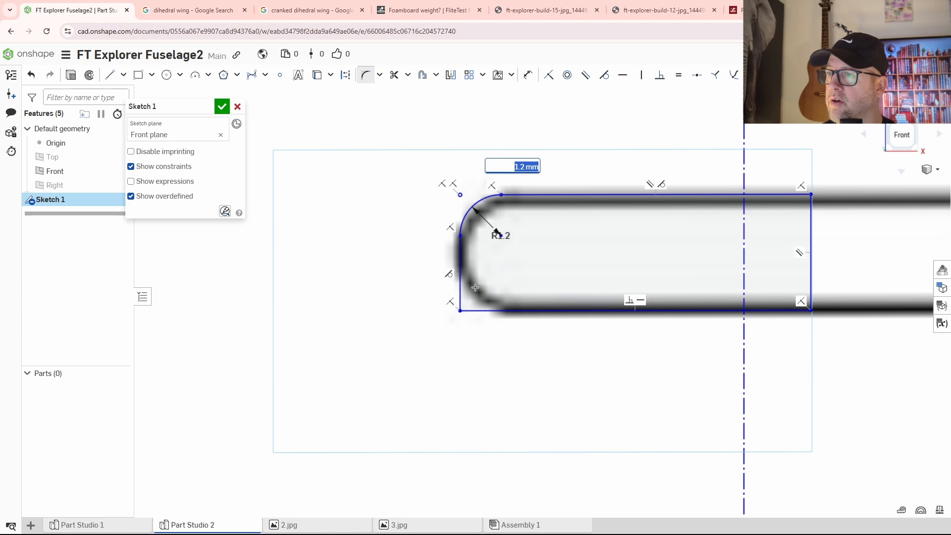
key("Return")
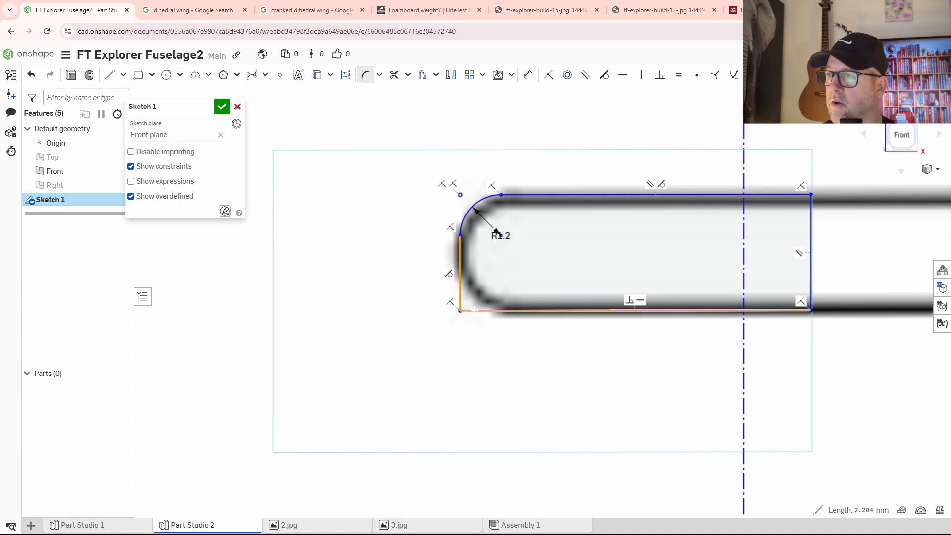
left_click(463, 300)
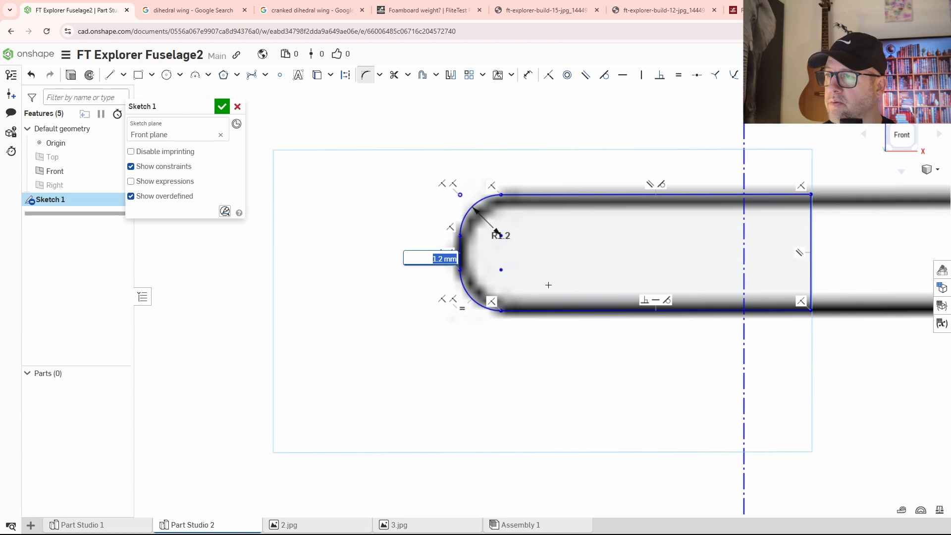
key("Return")
Step: Trim the horizontal slot's geometry beyond the centreline and hide the sketch constraints
scroll(603, 318, "down", 3)
scroll(575, 278, "up", 3)
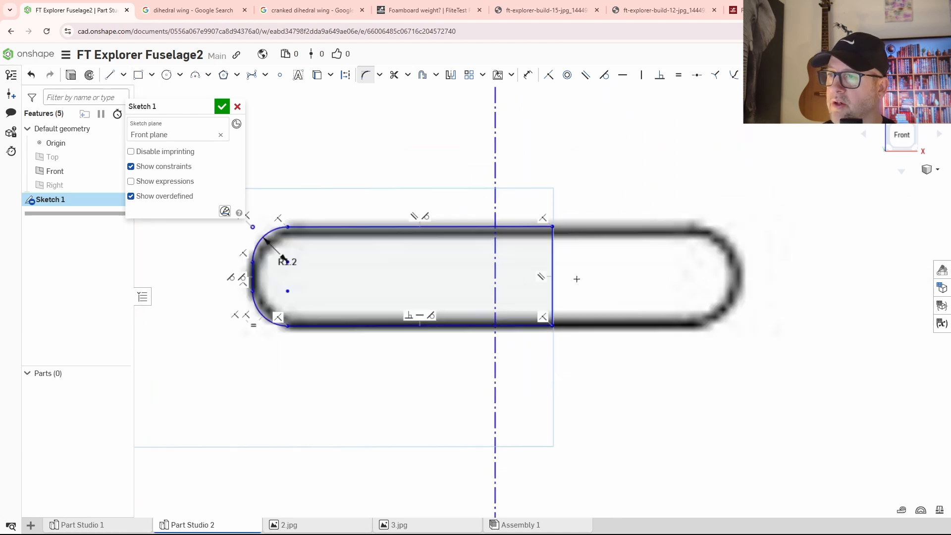
key("m")
mouse_move(506, 251)
left_mouse_down()
mouse_move(537, 272)
mouse_move(534, 301)
left_mouse_up()
scroll(522, 356, "down", 10)
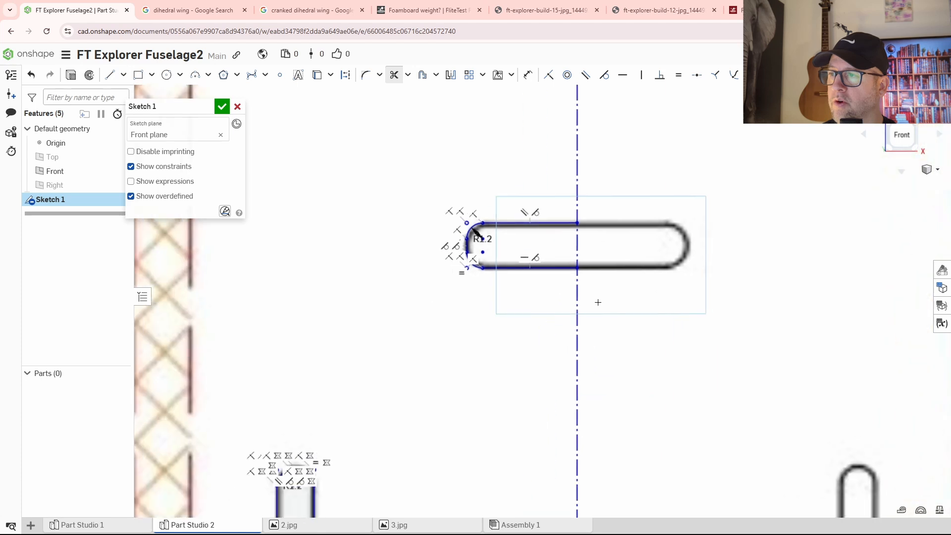
scroll(634, 375, "down", 5)
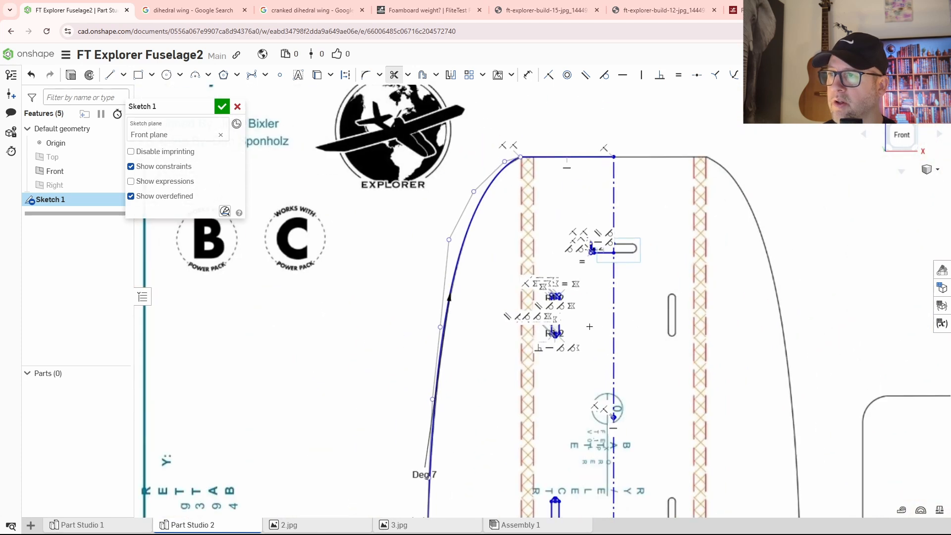
left_click(131, 166)
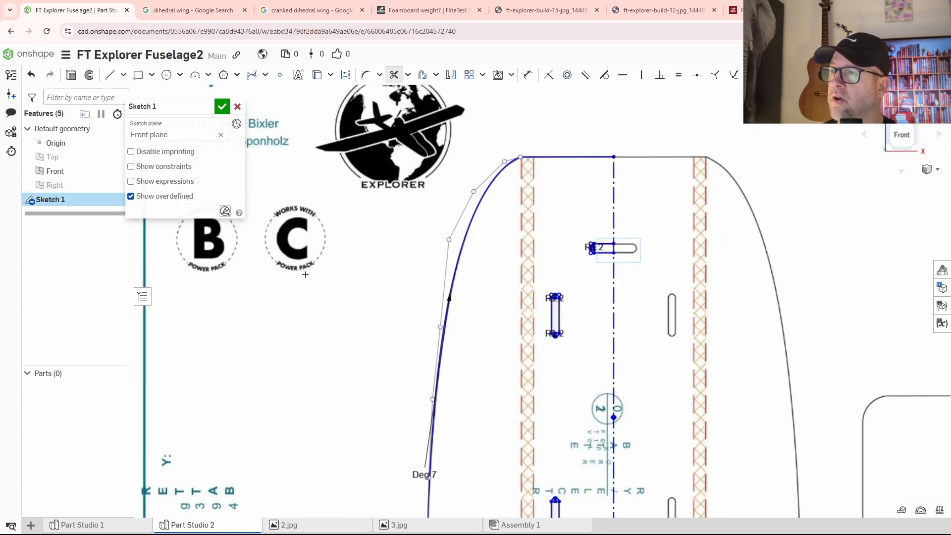
mouse_move(490, 320)
middle_mouse_down()
mouse_move(459, 290)
mouse_move(455, 171)
middle_mouse_up()
scroll(465, 275, "down", 4)
mouse_move(534, 431)
middle_mouse_down()
mouse_move(513, 308)
mouse_move(529, 262)
middle_mouse_up()
scroll(522, 340, "up", 1)
mouse_move(504, 446)
middle_mouse_down()
mouse_move(522, 323)
mouse_move(493, 333)
mouse_move(506, 361)
mouse_move(488, 451)
middle_mouse_up()
scroll(501, 331, "down", 2)
middle_click_drag(501, 210, 474, 342)
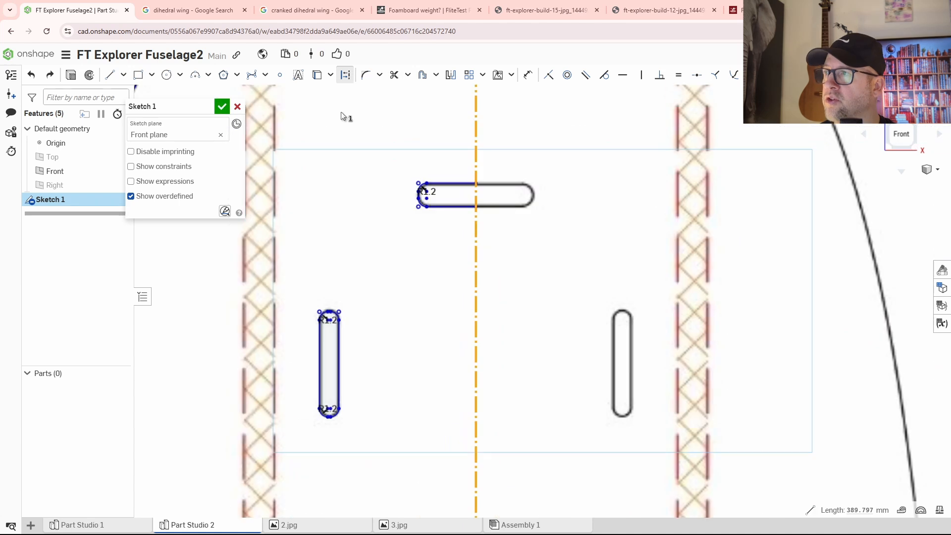
left_click(345, 74)
middle_click_drag(491, 303, 522, 344)
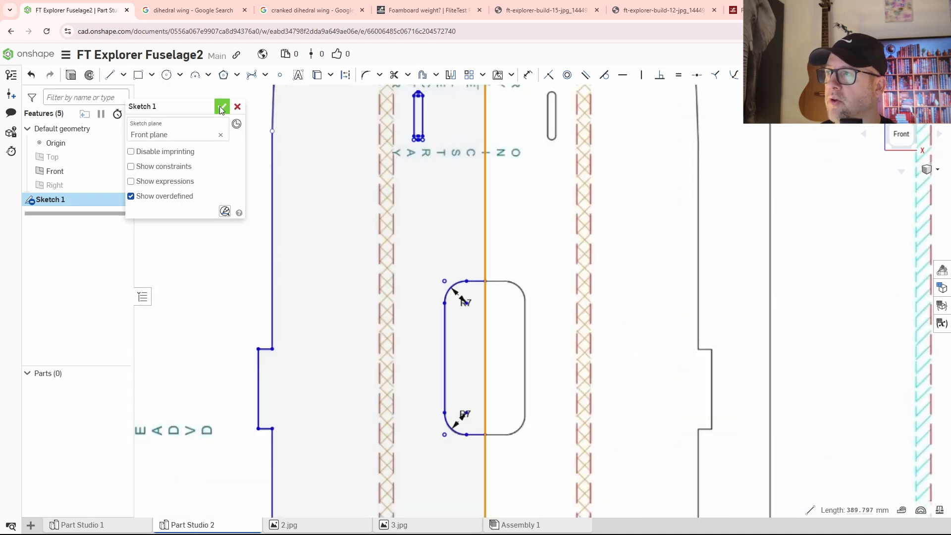
Step: Finish the sketch and try to extrude the edges of Sketch 1 as a new surface with a blind depth of 4 mm
left_click(222, 106)
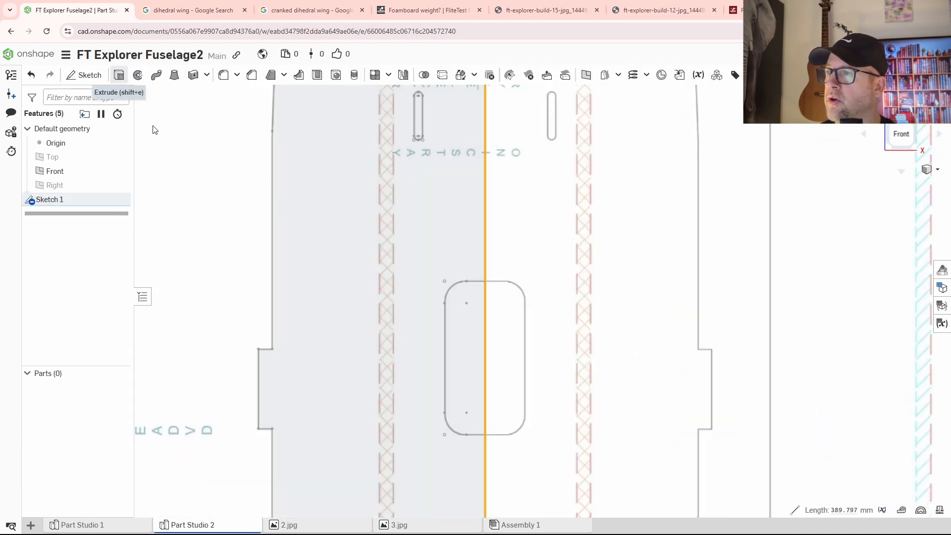
left_click(119, 75)
scroll(431, 268, "down", 3)
mouse_move(435, 280)
right_mouse_down()
mouse_move(433, 228)
mouse_move(424, 223)
right_mouse_up()
middle_click_drag(306, 214, 414, 183)
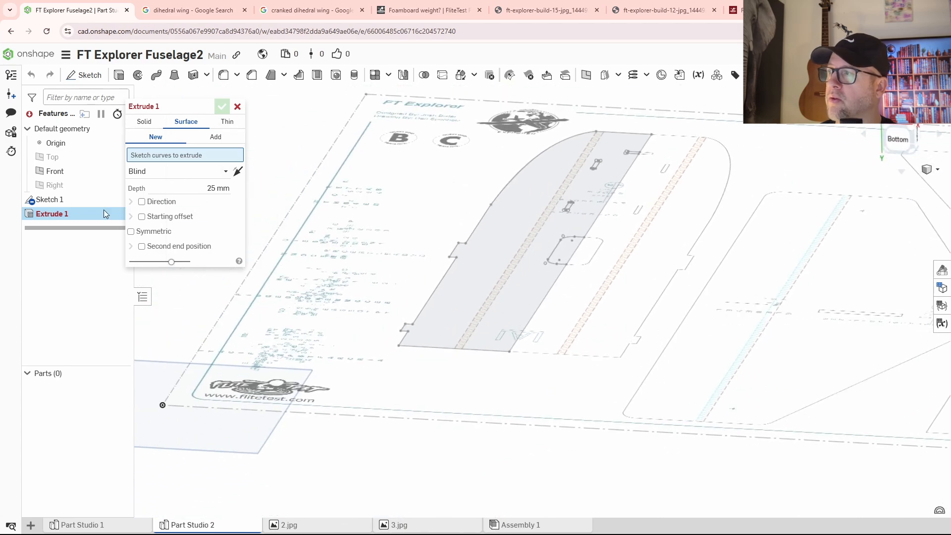
left_click(60, 200)
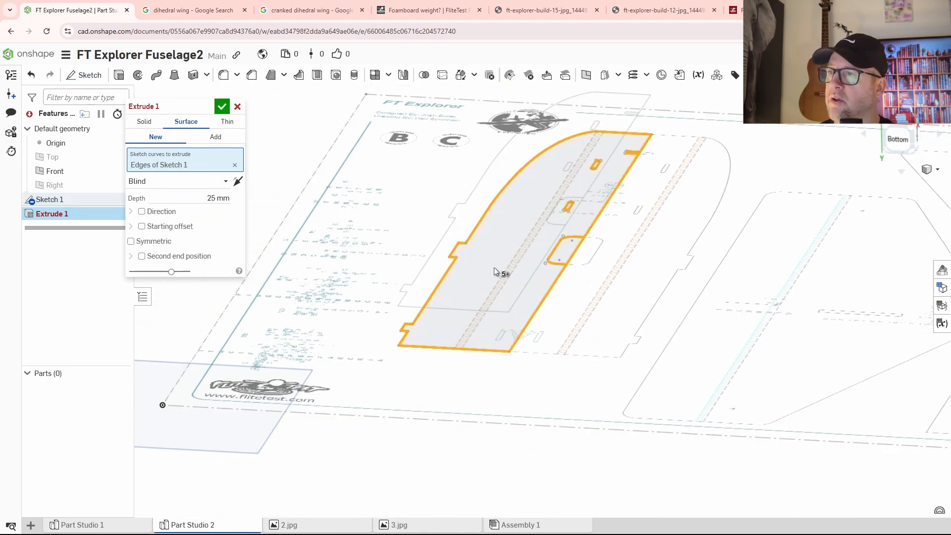
left_click(205, 197)
type("4")
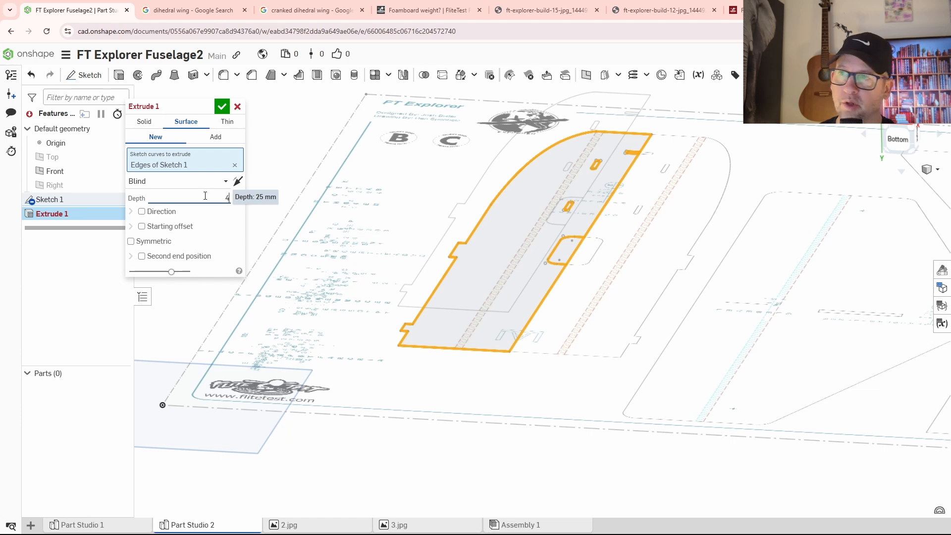
left_click(221, 106)
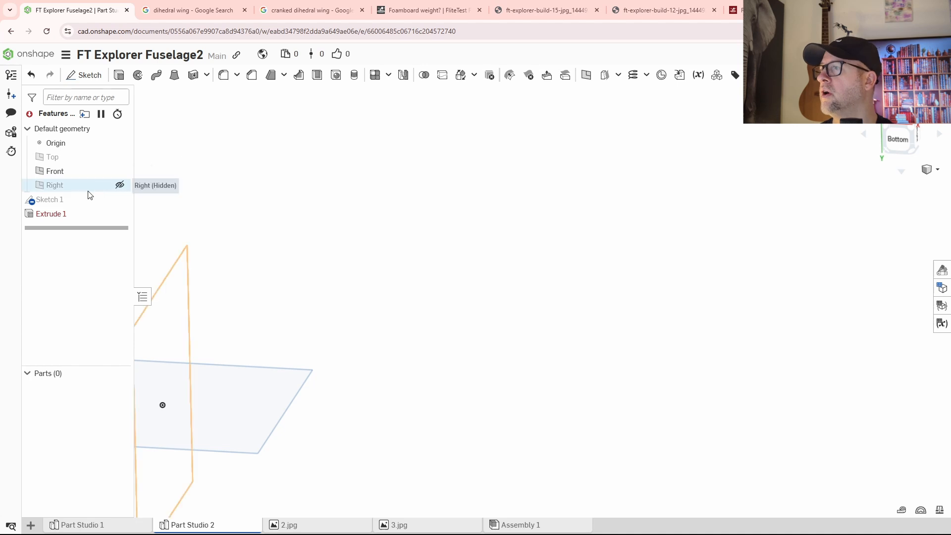
Step: Change the existing extrude to a solid of the half-plate profile, 4 mm deep, with its direction reversed
double_click(63, 213)
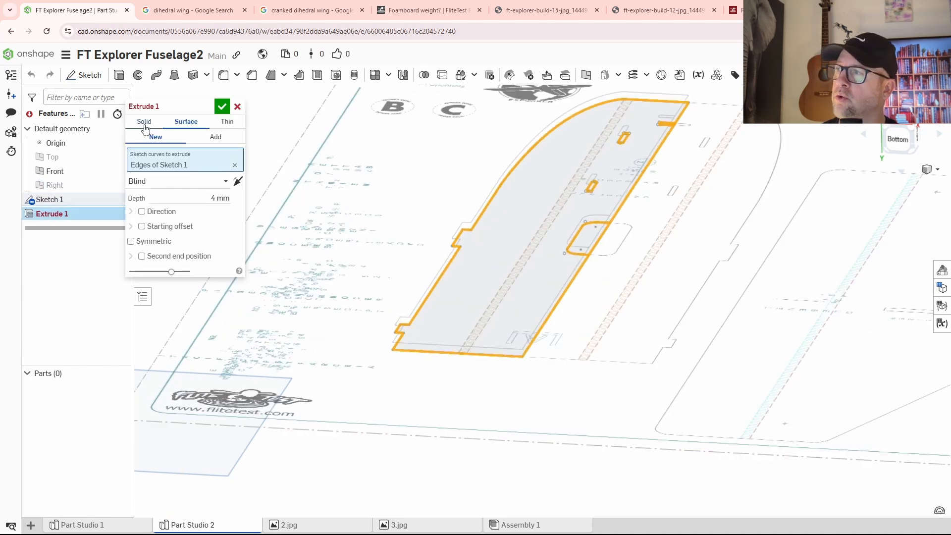
left_click(145, 123)
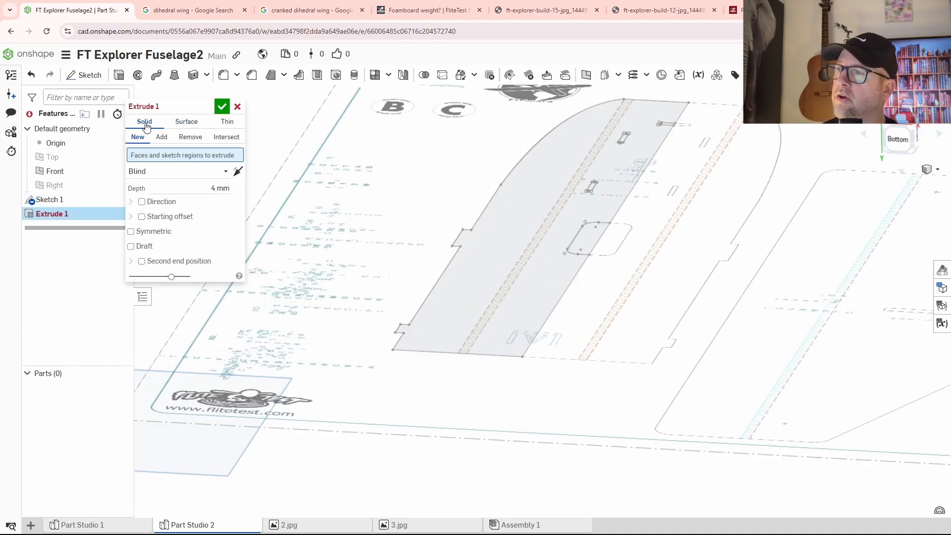
left_click(569, 289)
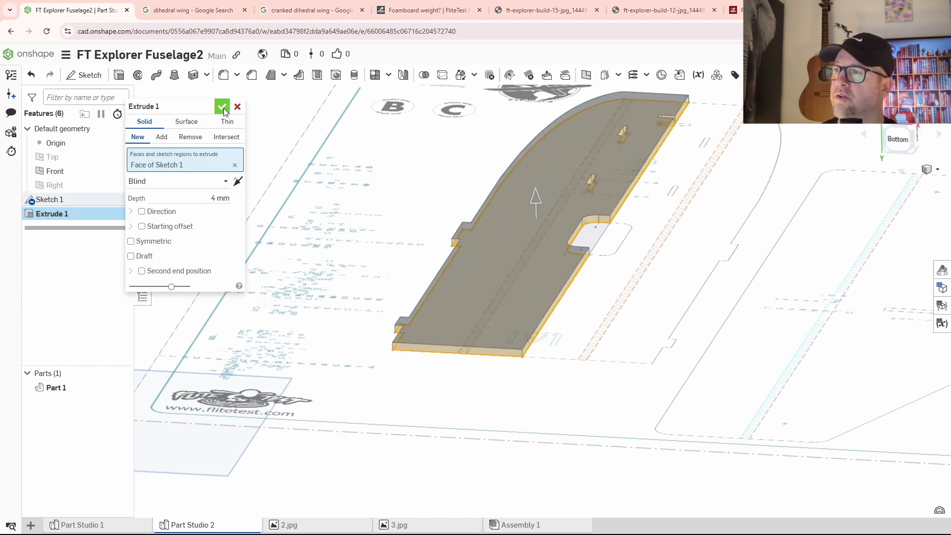
left_click(238, 181)
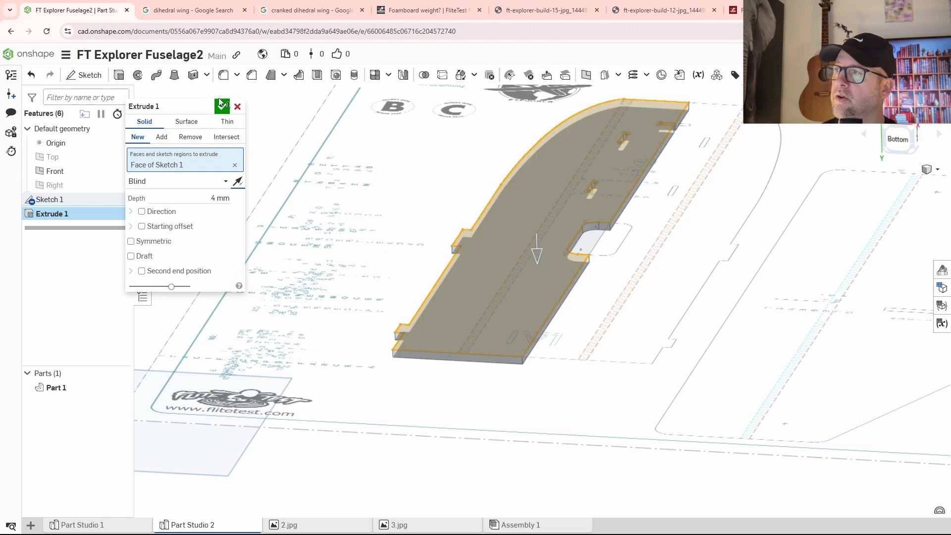
left_click(222, 106)
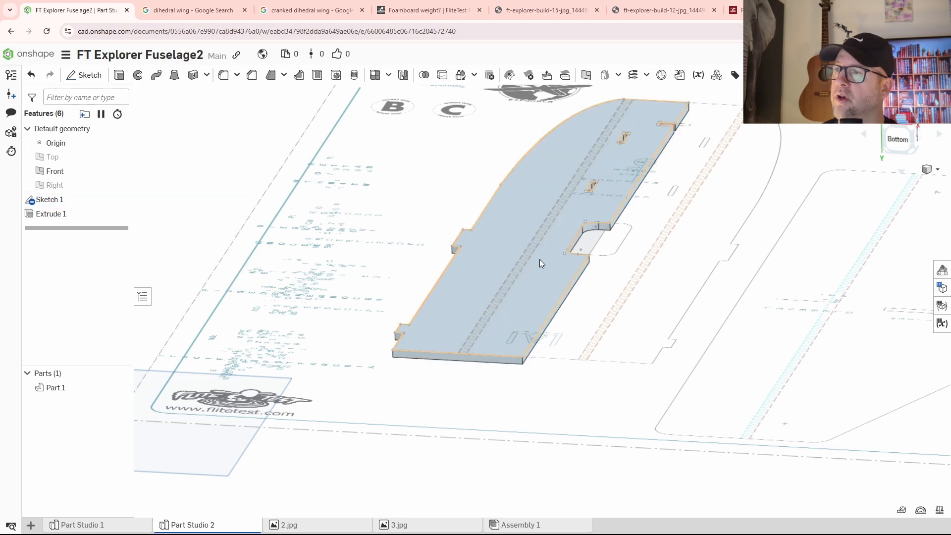
right_click_drag(540, 260, 587, 266)
middle_click_drag(663, 153, 632, 311)
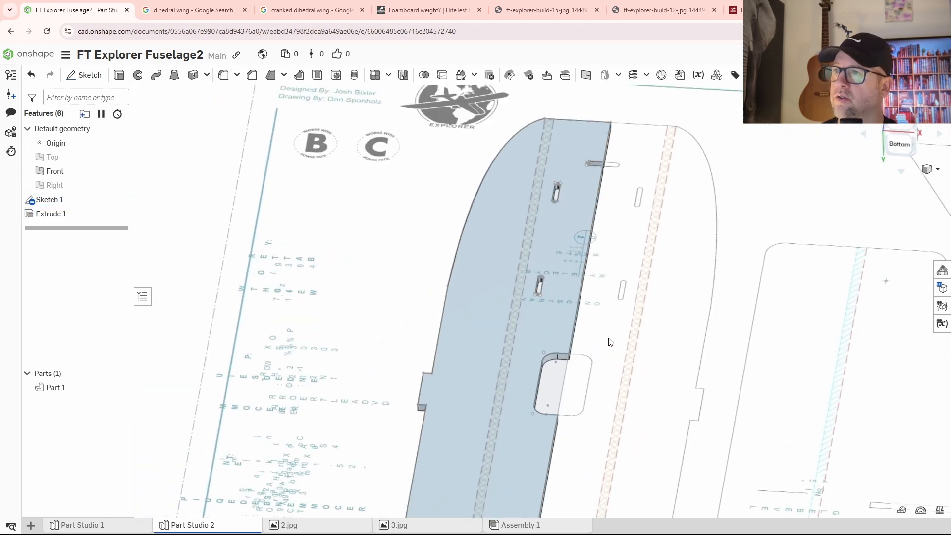
scroll(598, 166, "up", 3)
right_click_drag(628, 154, 639, 208)
scroll(619, 272, "down", 5)
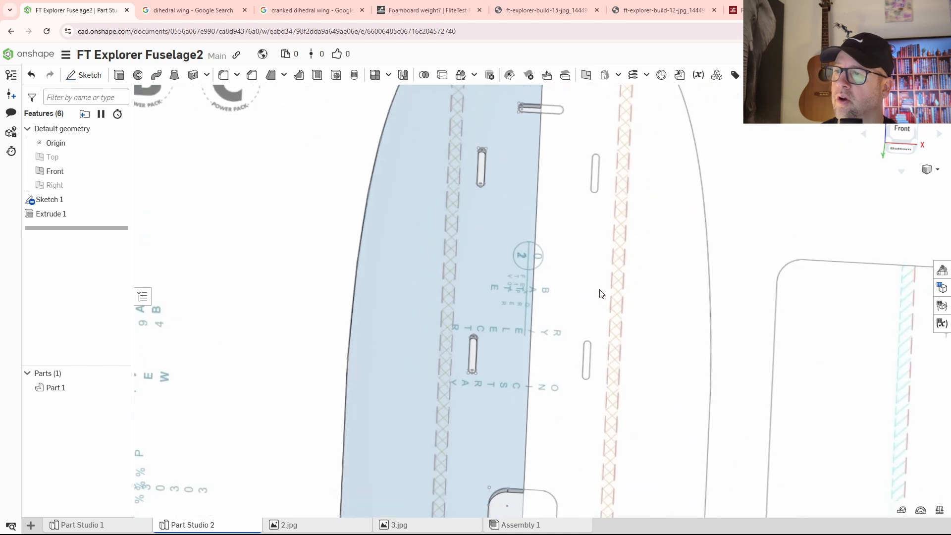
mouse_move(598, 362)
right_mouse_down()
mouse_move(593, 389)
mouse_move(539, 205)
right_mouse_up()
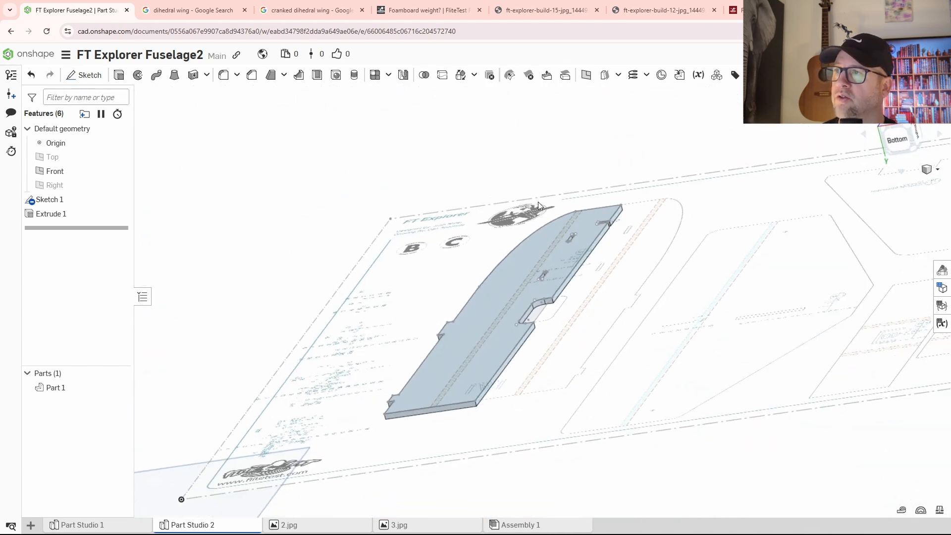
left_click(403, 75)
left_click(549, 237)
scroll(582, 257, "up", 5)
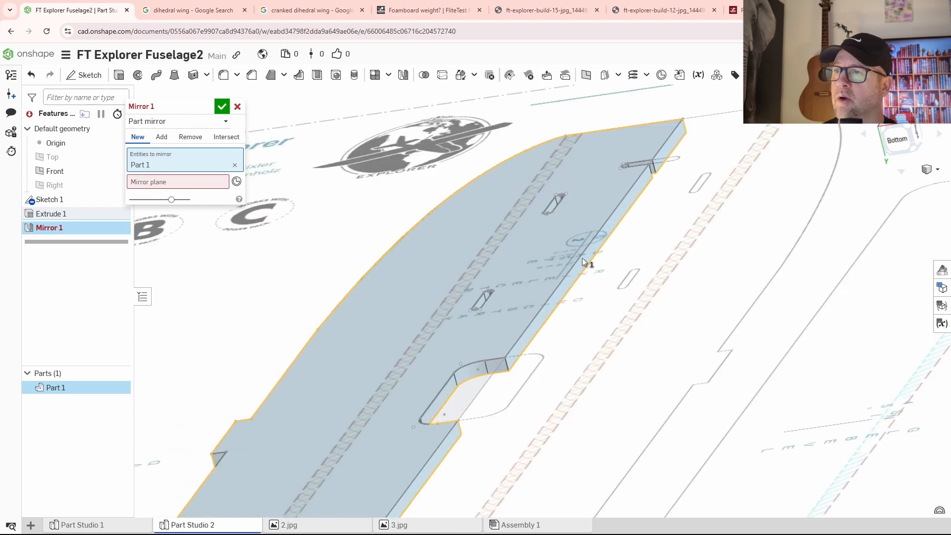
left_click(579, 260)
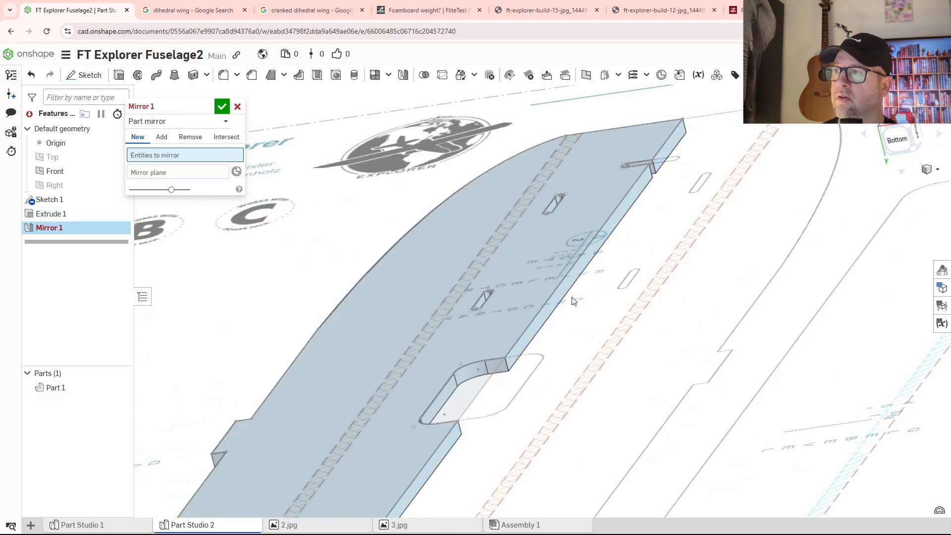
left_click(238, 106)
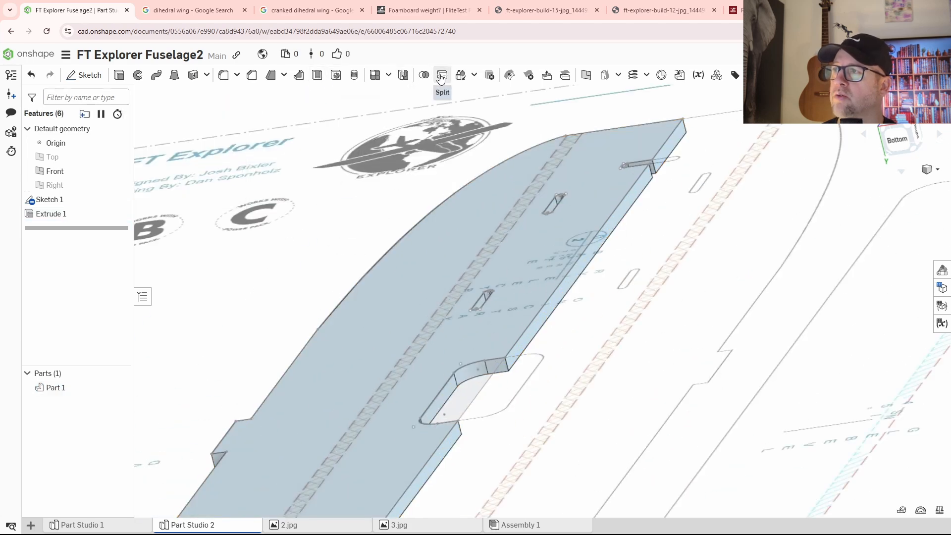
Step: Mirror the half plate across its straight centreline side face, adding the copy to the same part
left_click(404, 75)
left_click(507, 193)
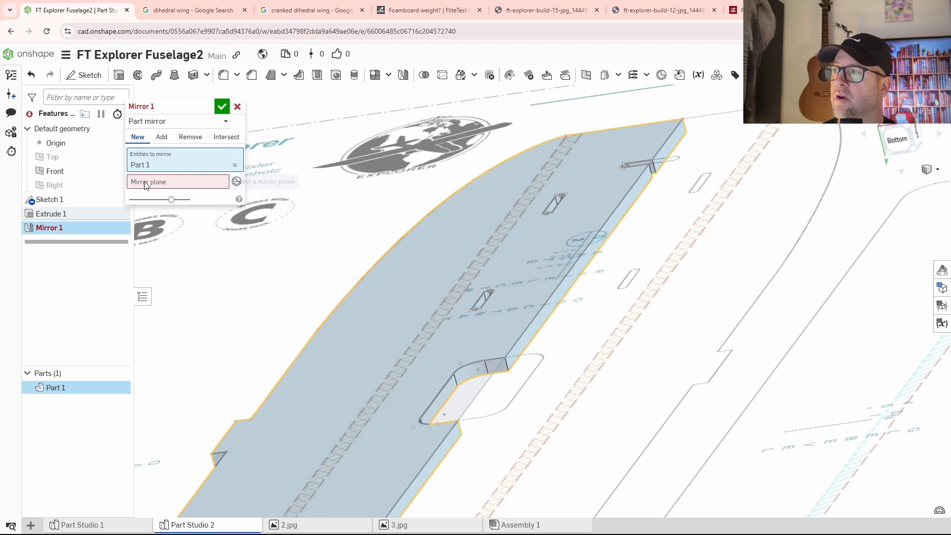
left_click(618, 214)
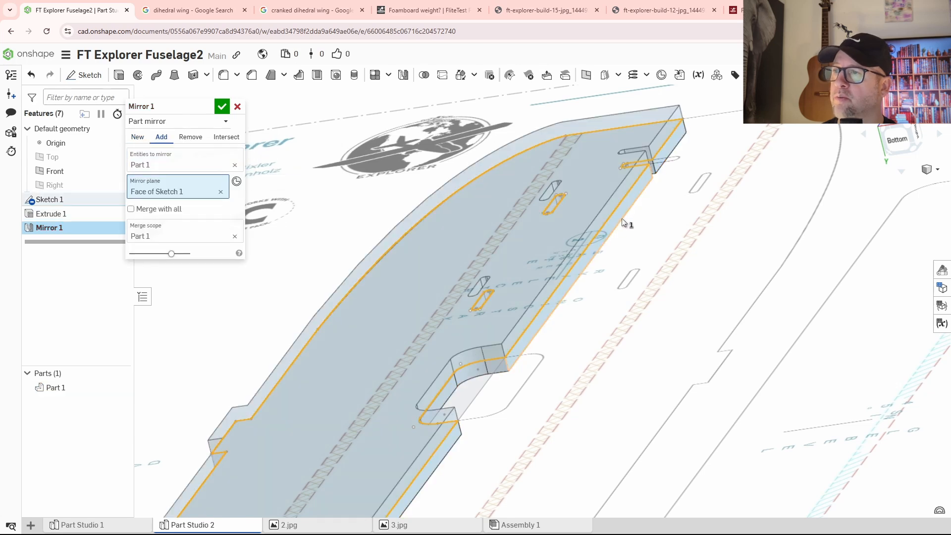
left_click(618, 218)
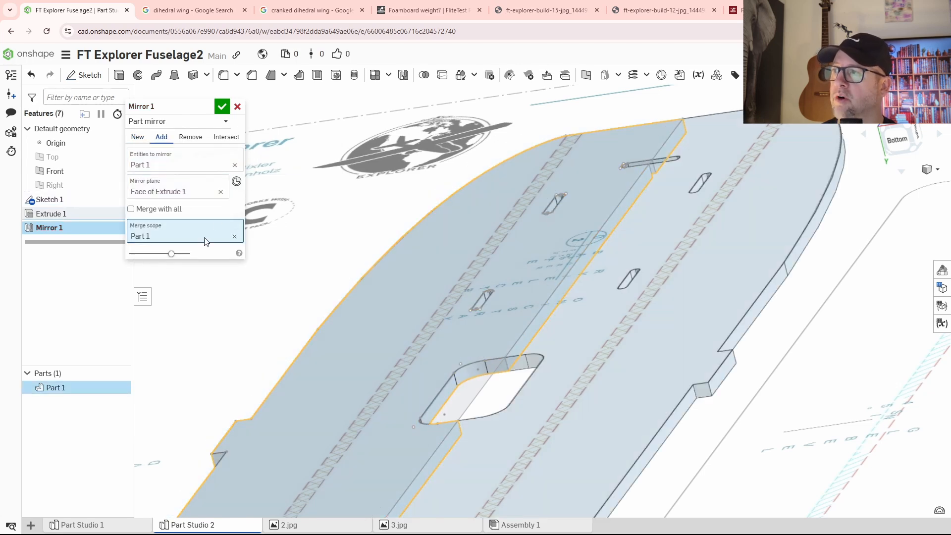
left_click(222, 106)
scroll(413, 239, "down", 5)
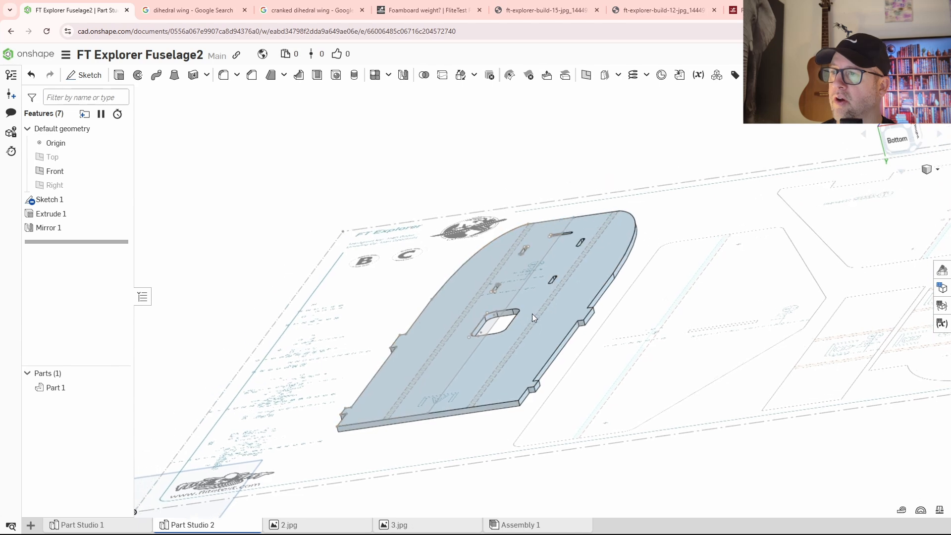
Step: Examine the full fuselage plate, especially its straight end edge and the two crosshatched fold strips
right_click_drag(533, 314, 569, 301)
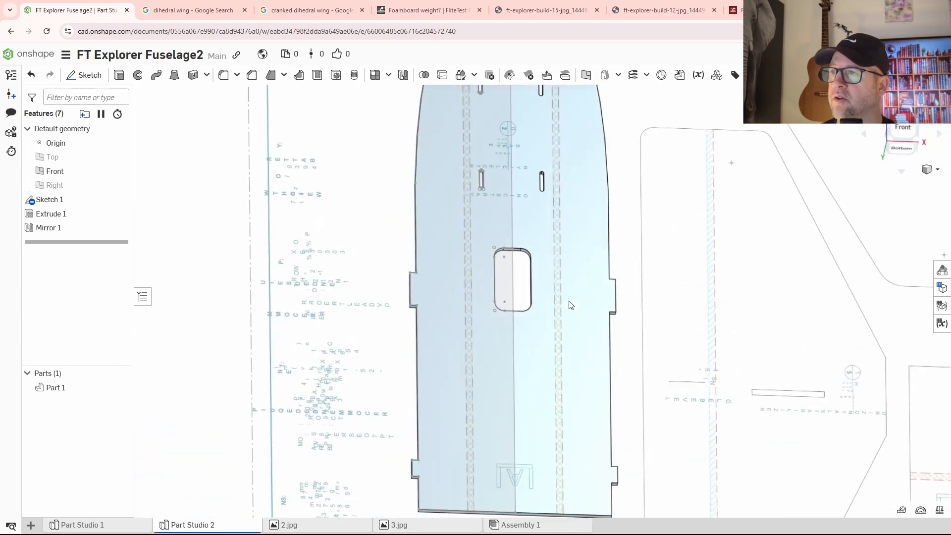
scroll(533, 323, "down", 3)
middle_click_drag(552, 378, 540, 352)
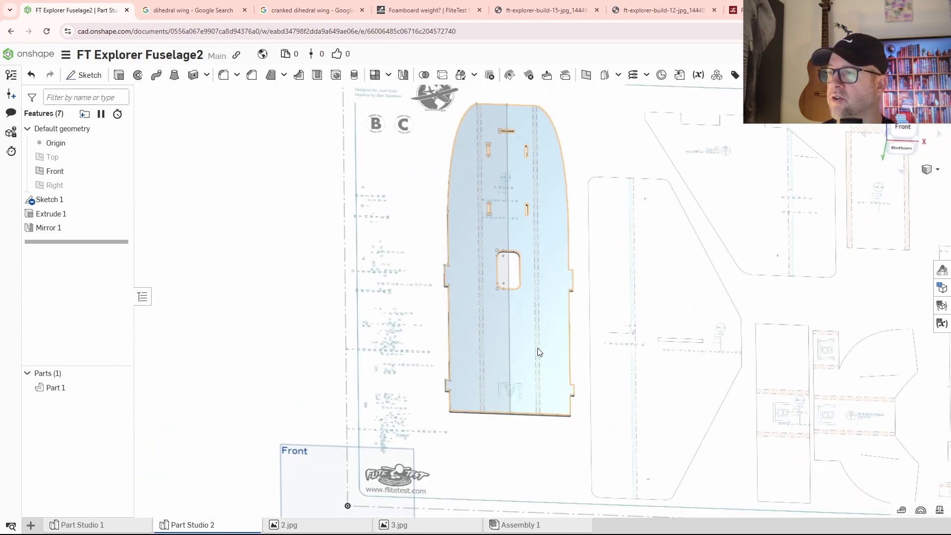
right_click_drag(539, 352, 486, 411)
scroll(527, 343, "up", 6)
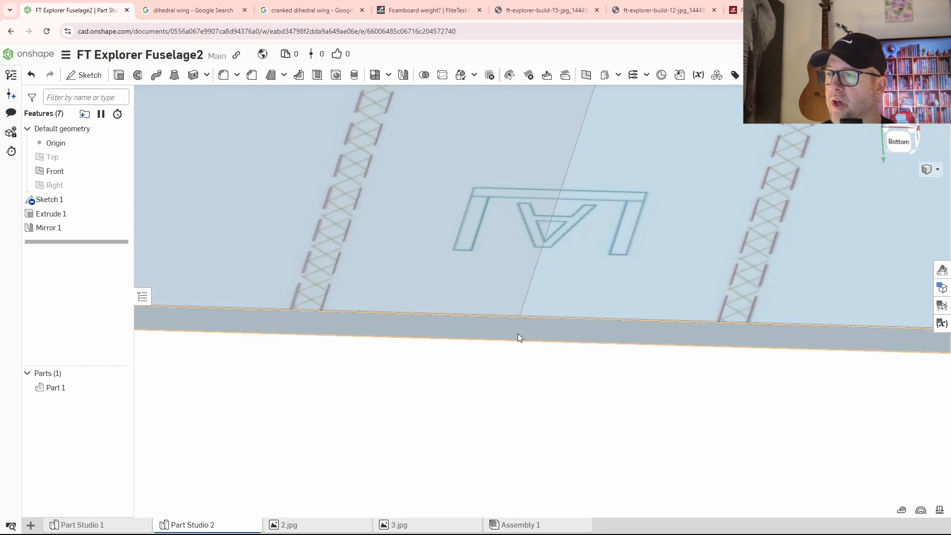
scroll(543, 361, "down", 5)
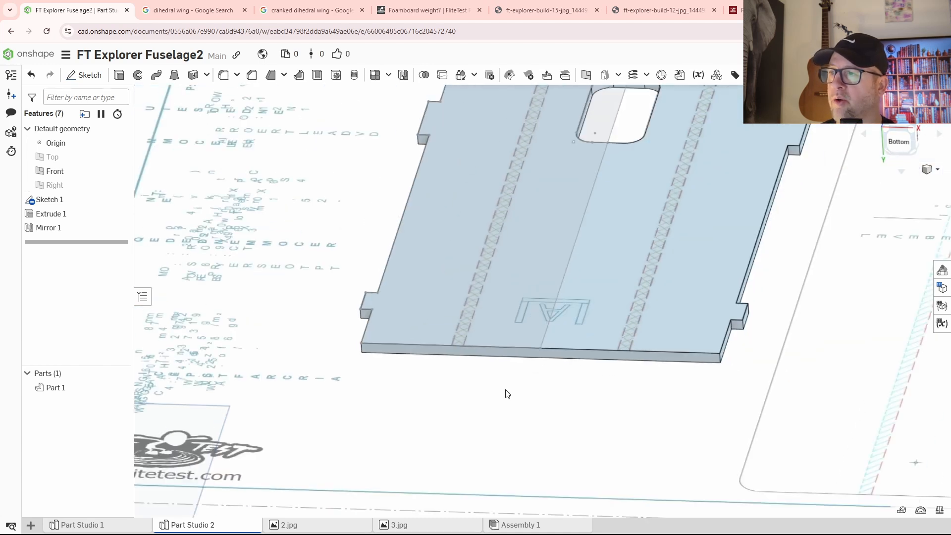
scroll(495, 377, "up", 3)
scroll(482, 328, "down", 3)
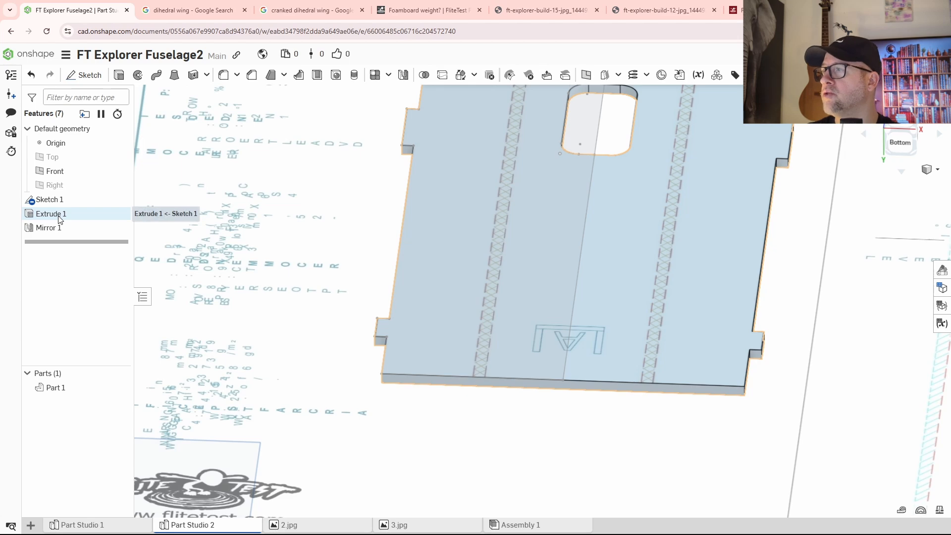
Step: Reopen Sketch 1 for editing, framing the area where the left fold strip meets the plate's straight end
double_click(50, 199)
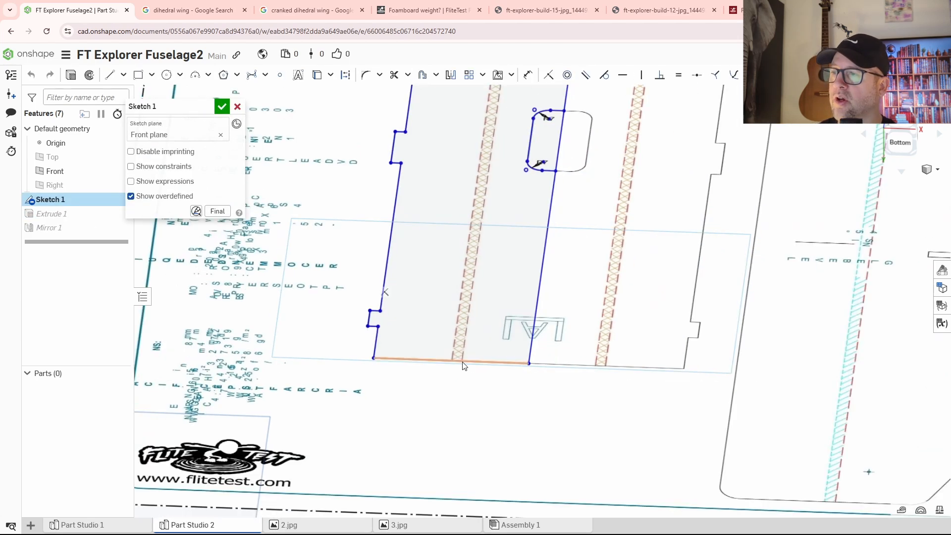
scroll(464, 365, "up", 3)
scroll(468, 371, "up", 1)
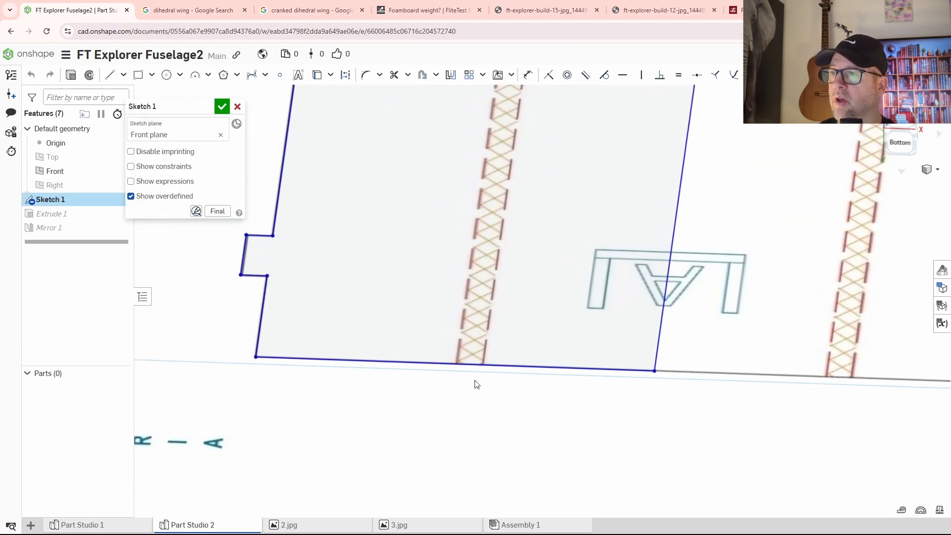
scroll(476, 385, "up", 2)
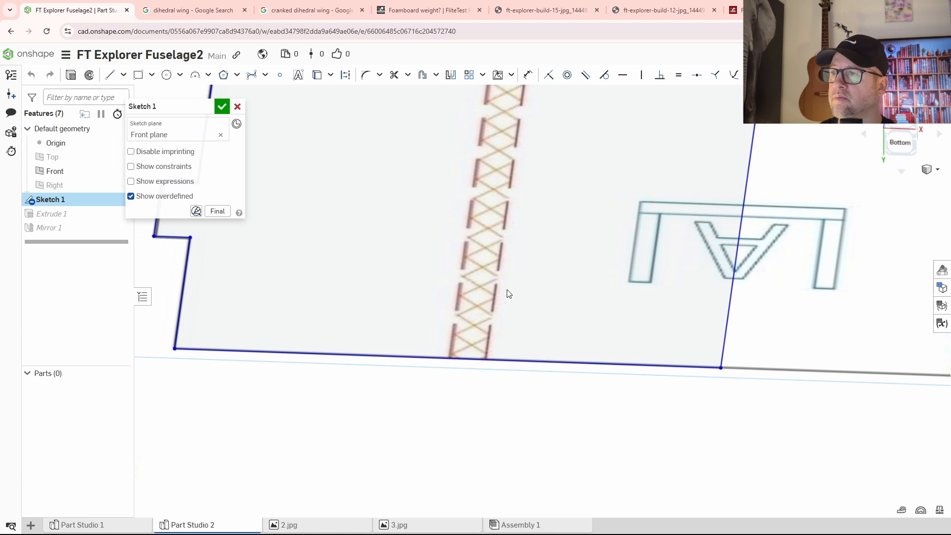
scroll(507, 289, "down", 3)
mouse_move(580, 357)
middle_mouse_down()
mouse_move(516, 355)
mouse_move(536, 390)
middle_mouse_up()
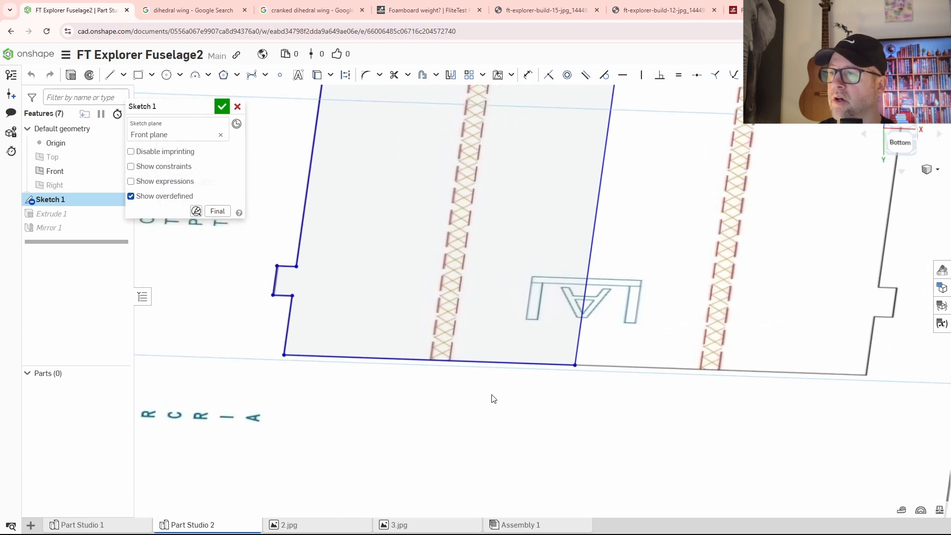
right_click_drag(492, 395, 490, 387)
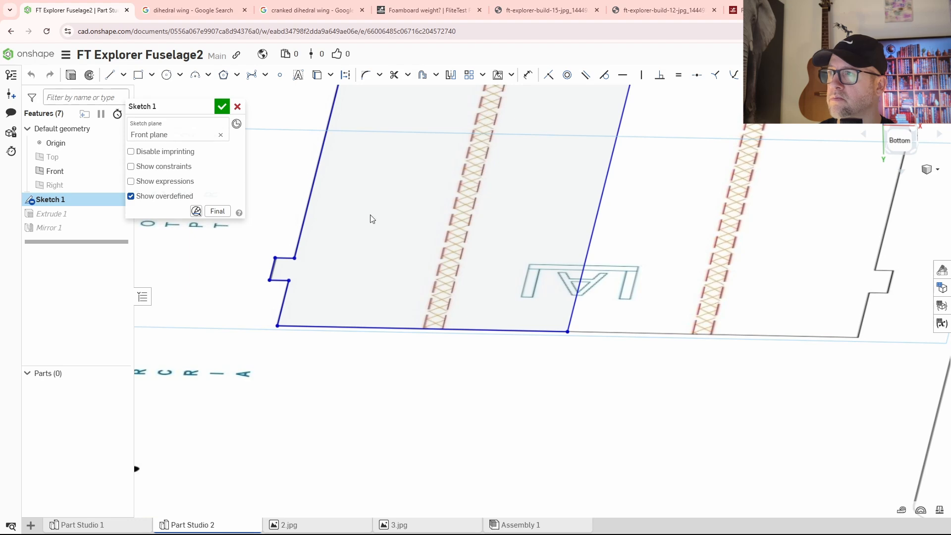
Step: Sketch a vertical line about 394 mm long along the left fold strip's outer edge, from the straight end to just past the curved end
left_click(110, 75)
scroll(431, 376, "up", 2)
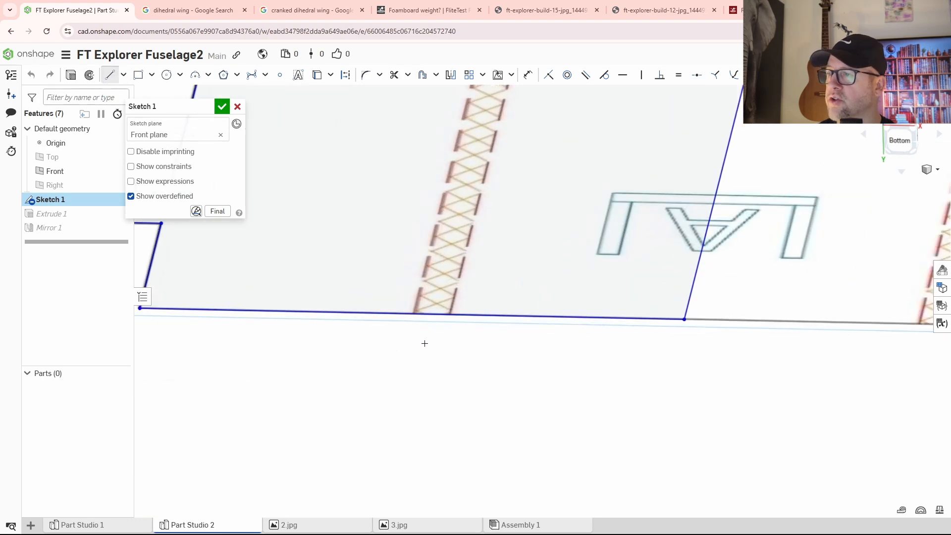
left_click(899, 121)
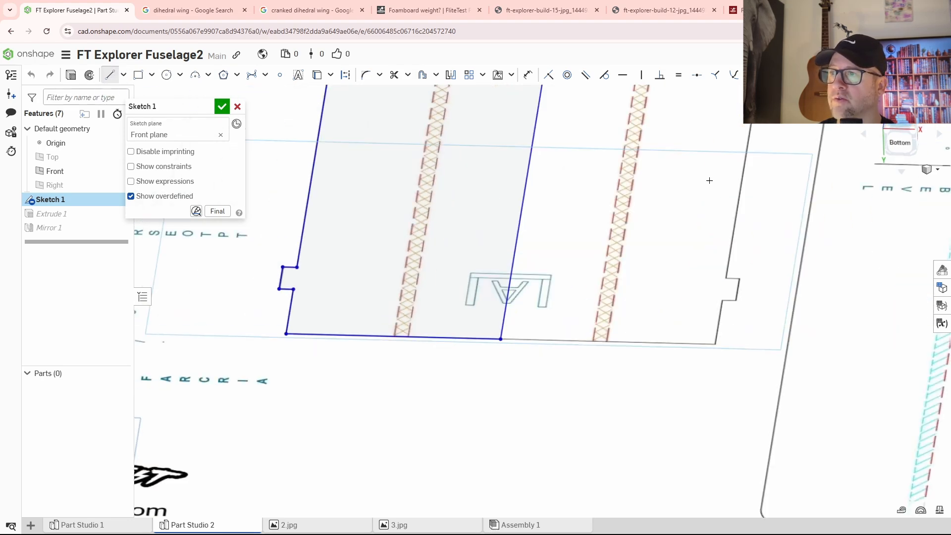
scroll(408, 395, "up", 6)
scroll(444, 317, "up", 5)
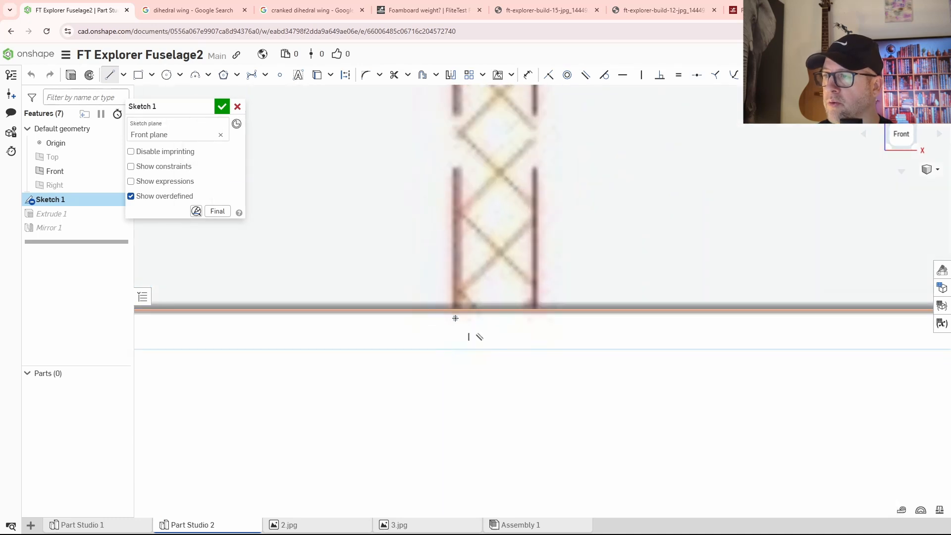
left_click(452, 312)
scroll(457, 181, "down", 4)
scroll(460, 168, "down", 5)
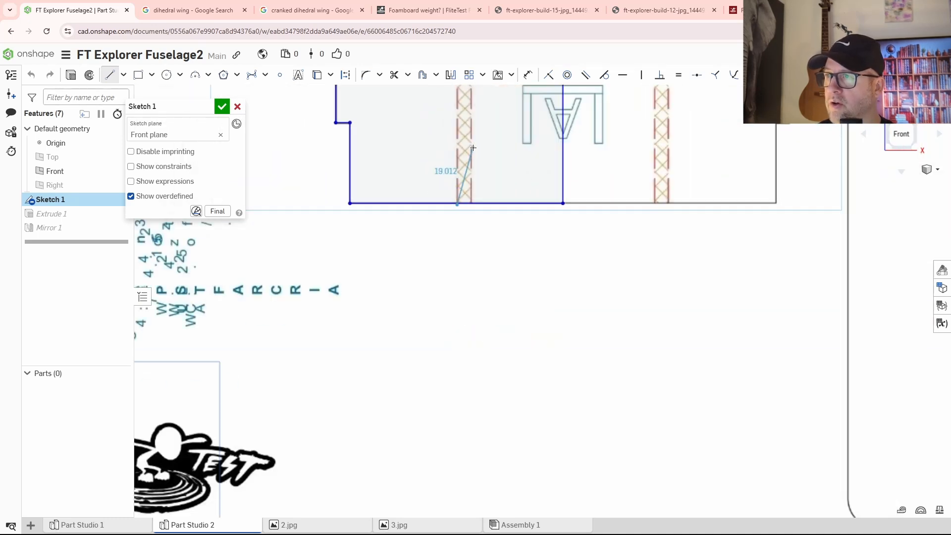
scroll(511, 191, "up", 1)
scroll(511, 192, "down", 3)
middle_click_drag(510, 155, 542, 377)
scroll(522, 203, "up", 6)
left_click(541, 219)
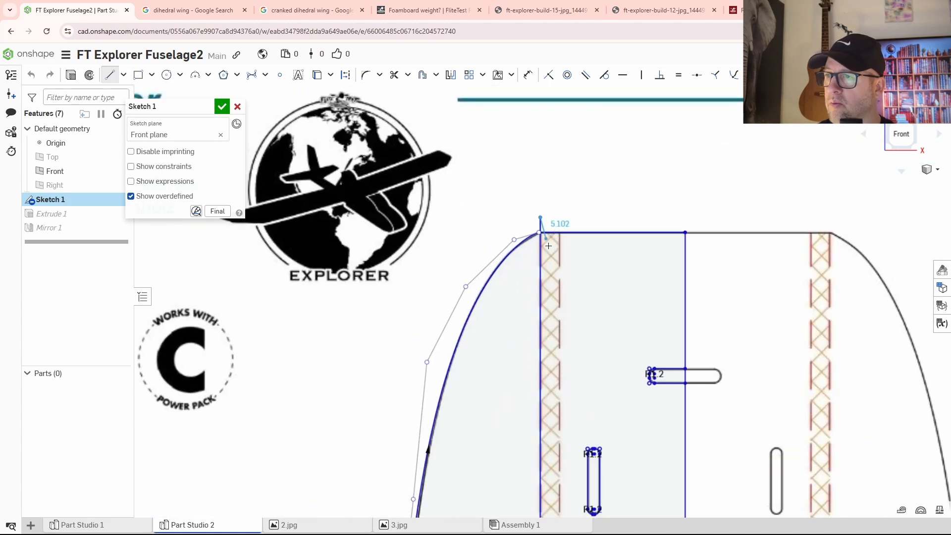
Step: Convert the new vertical line along the left fold strip to construction geometry and finish the sketch
scroll(560, 240, "down", 5)
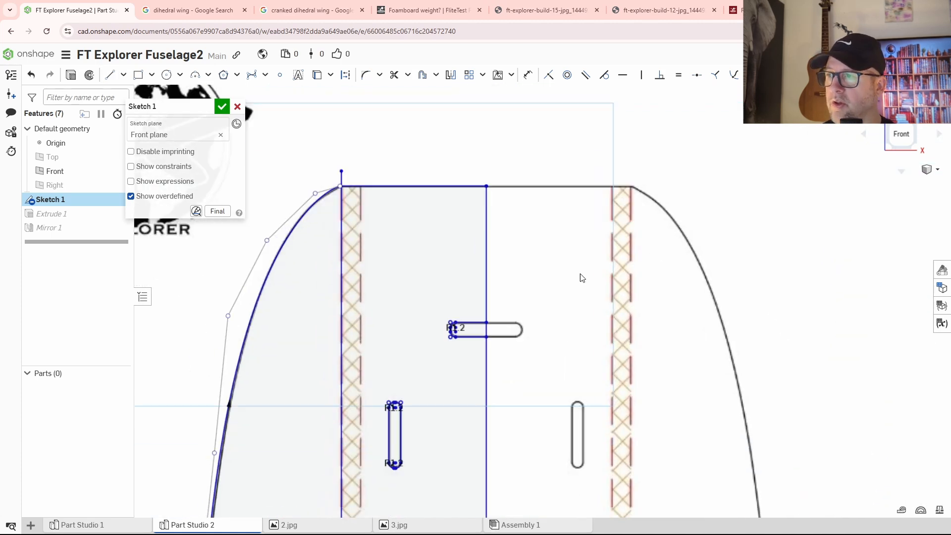
middle_click_drag(569, 245, 573, 379)
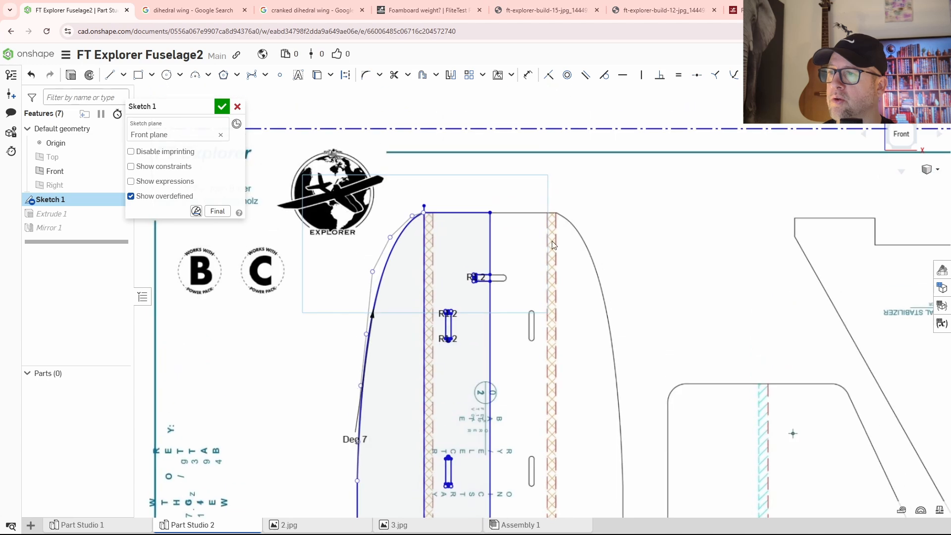
scroll(554, 245, "up", 3)
scroll(388, 303, "down", 2)
middle_click_drag(425, 368, 535, 283)
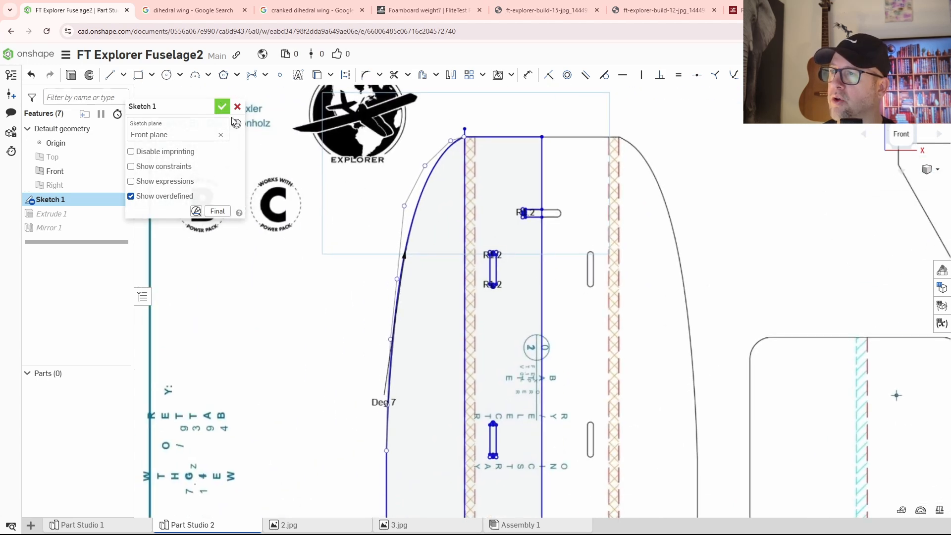
left_click(462, 209)
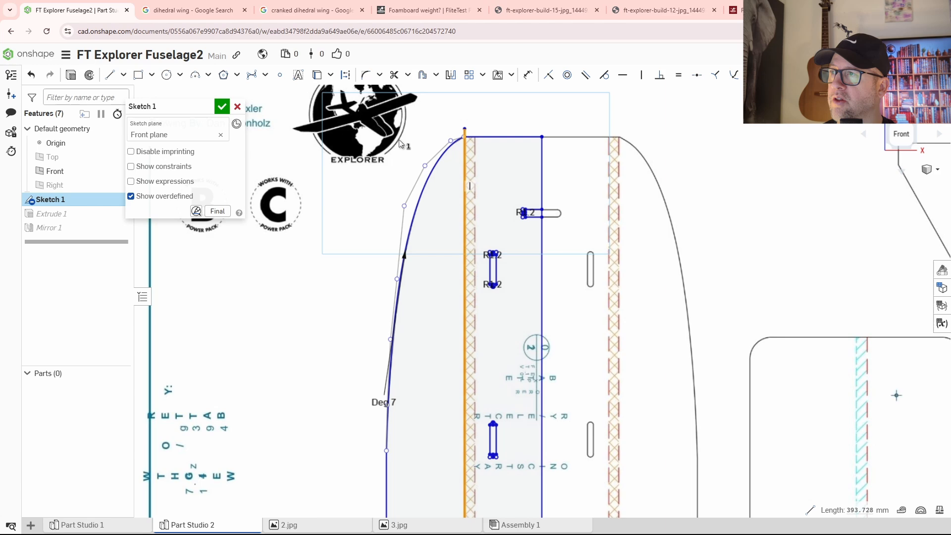
left_click(350, 80)
left_click(223, 106)
scroll(448, 397, "down", 5)
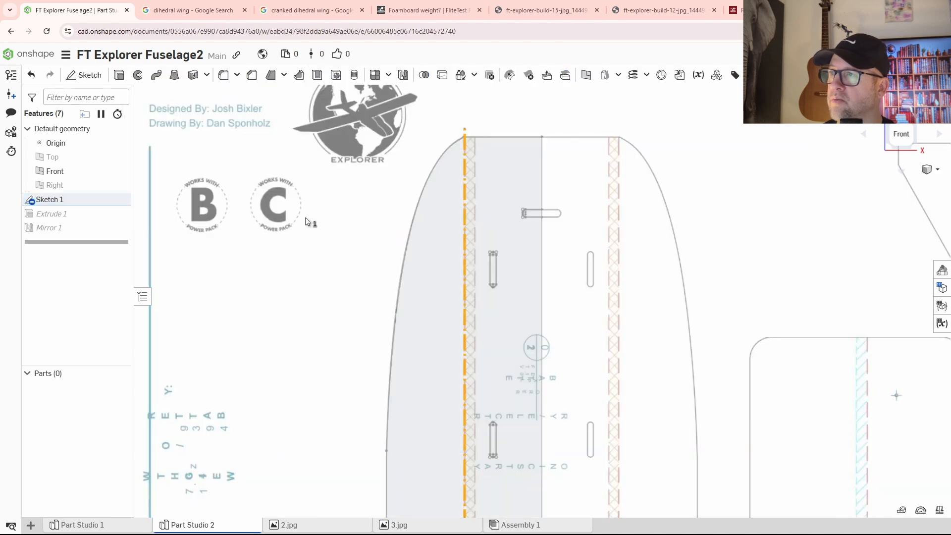
Step: Delete the Mirror 1 feature so only the original half of the fuselage plate is modelled
scroll(497, 293, "up", 2)
right_click_drag(561, 385, 560, 356)
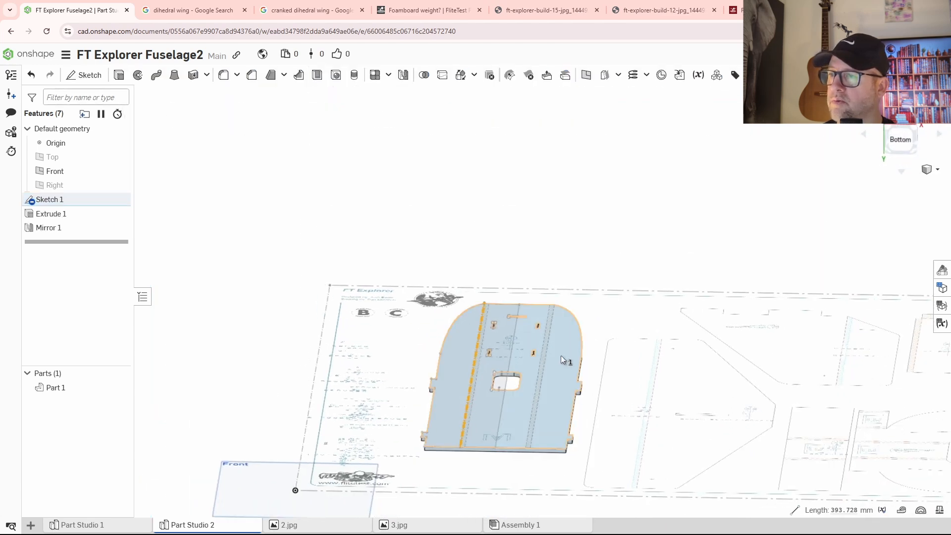
right_click(47, 228)
left_click(79, 365)
scroll(455, 308, "up", 5)
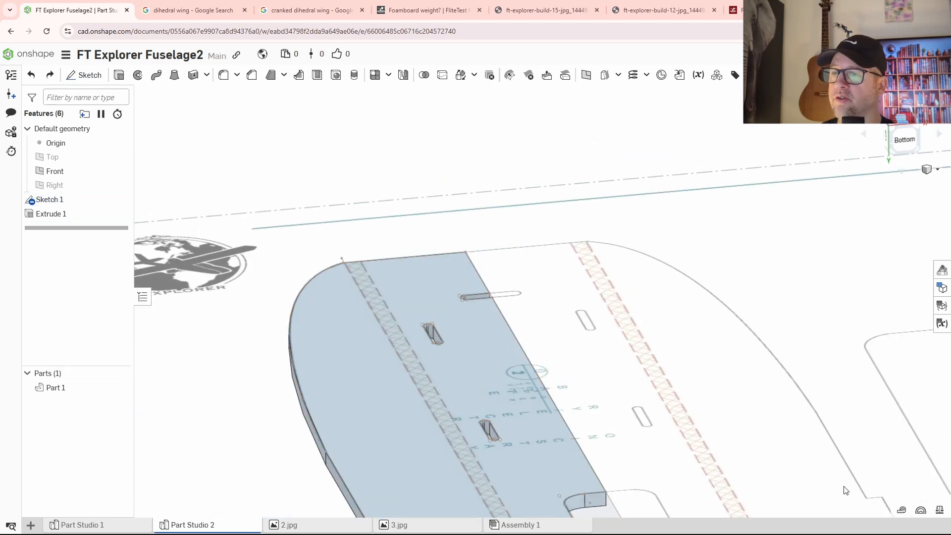
Step: Measure between the construction line's endpoint beyond the curved end and the plate's corner on the centre line
left_click(901, 510)
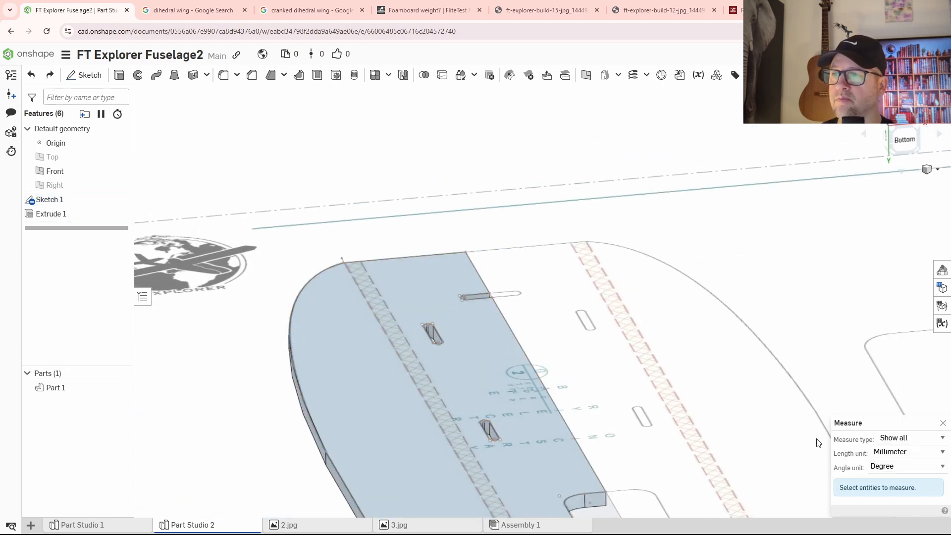
scroll(340, 262, "up", 3)
left_click(340, 253)
right_click_drag(599, 261, 679, 258)
left_click(701, 245)
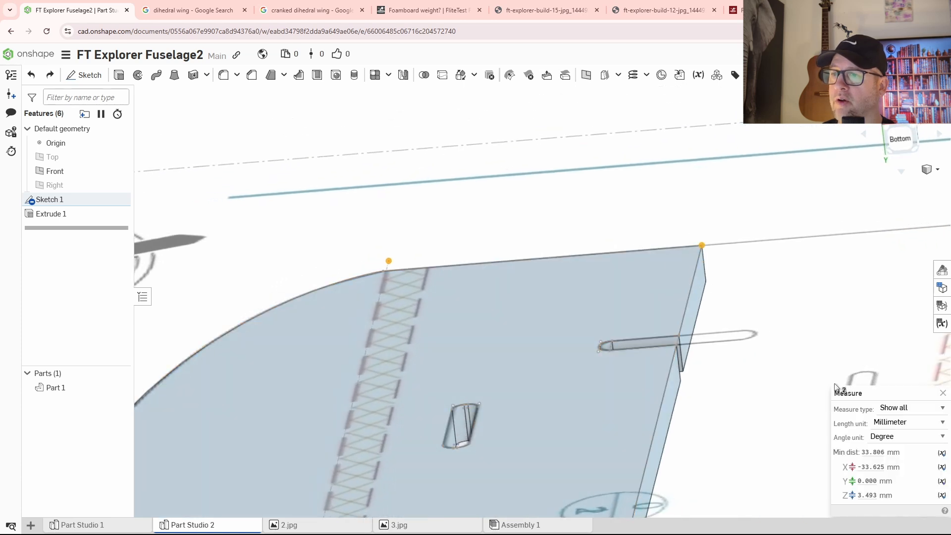
right_click(875, 467)
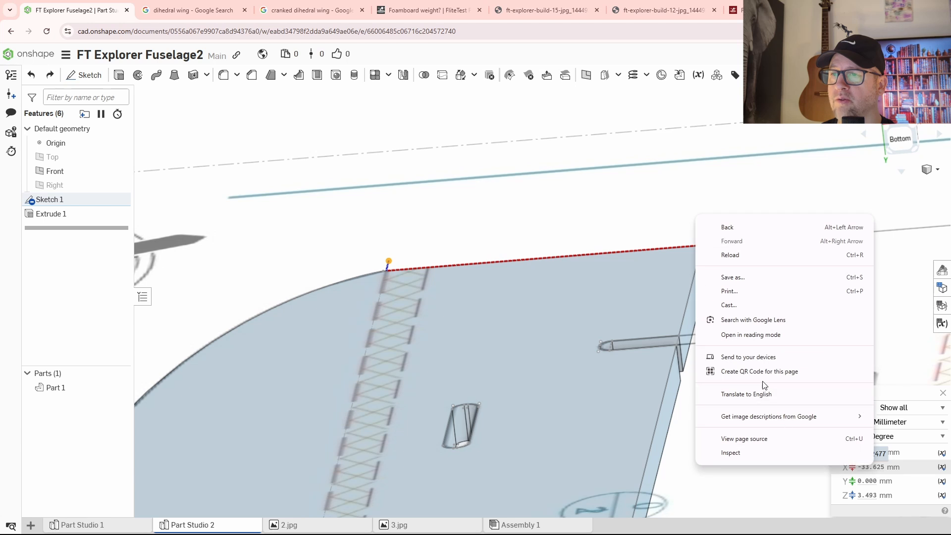
left_click(688, 444)
left_click(688, 444)
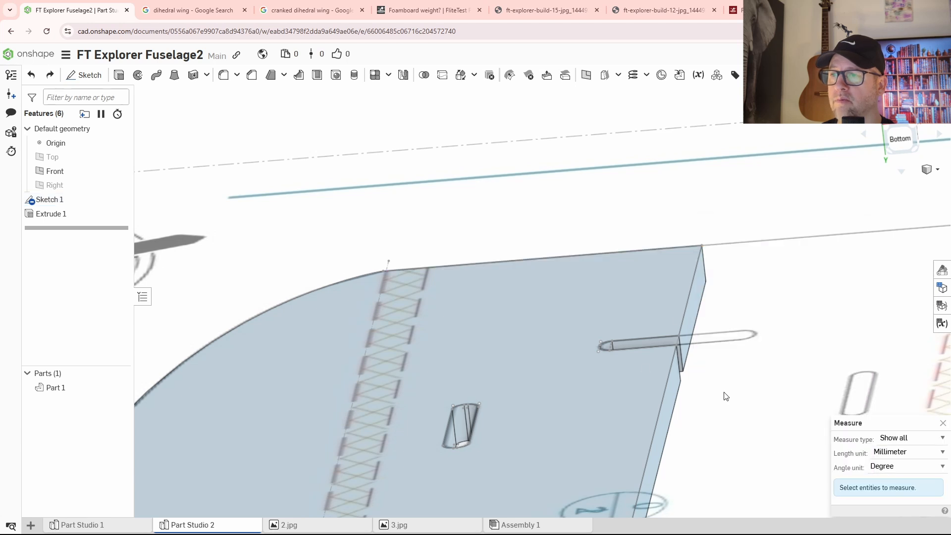
Step: Measure from the plate's centre face to the construction line's endpoint and copy the X distance
left_click(699, 287)
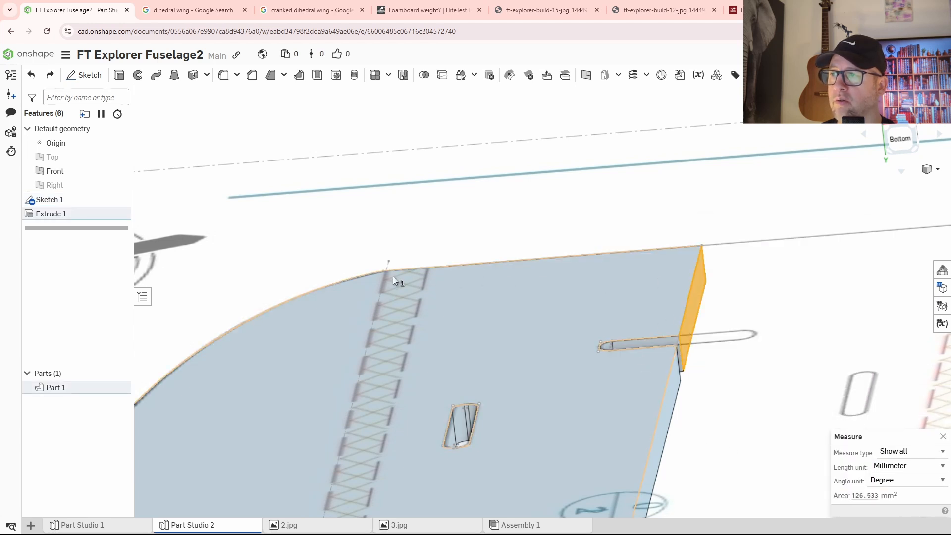
left_click(389, 262)
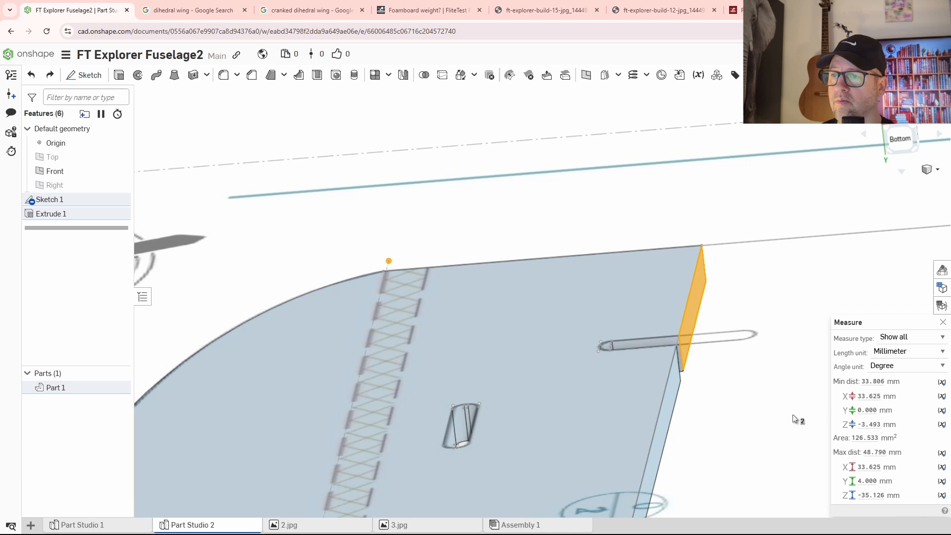
right_click(863, 396)
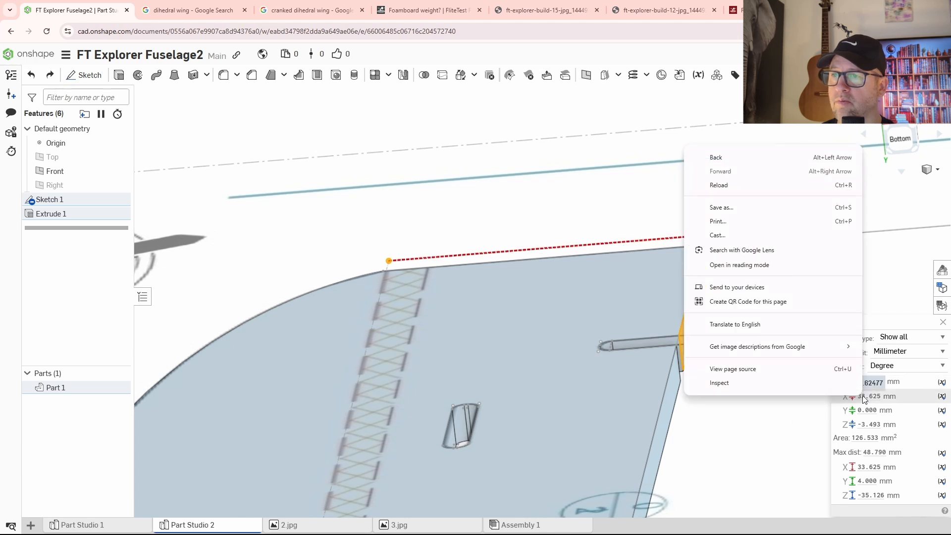
double_click(870, 397)
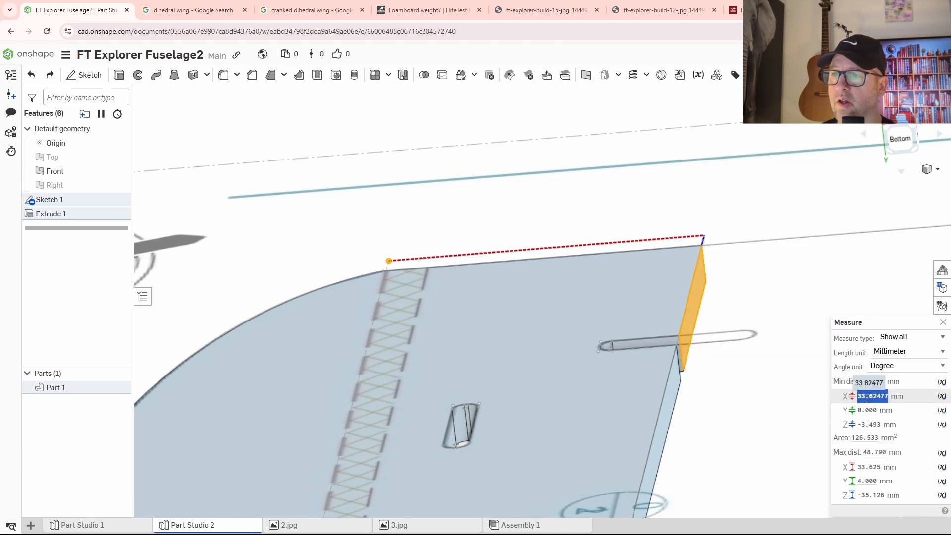
right_click(869, 399)
left_click(757, 250)
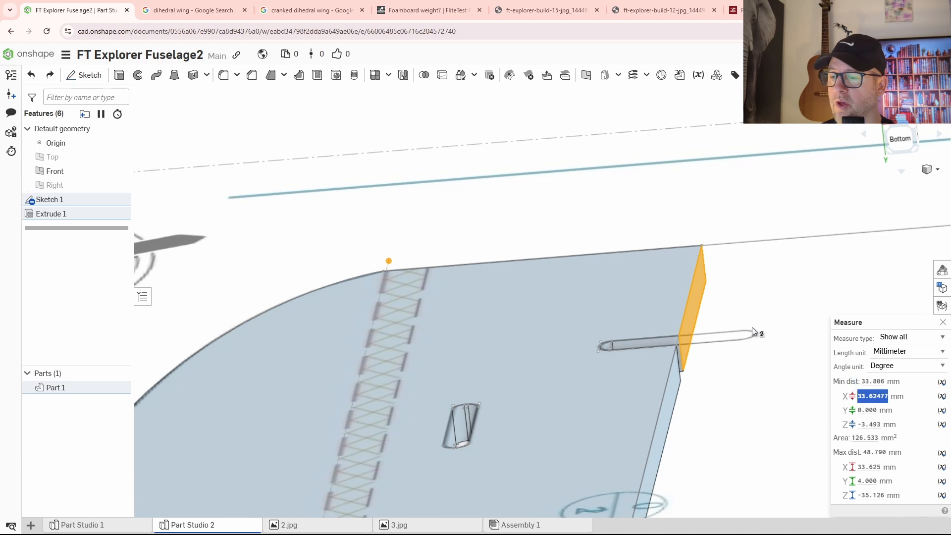
key("Escape")
middle_click_drag(758, 384, 723, 287)
scroll(713, 292, "down", 2)
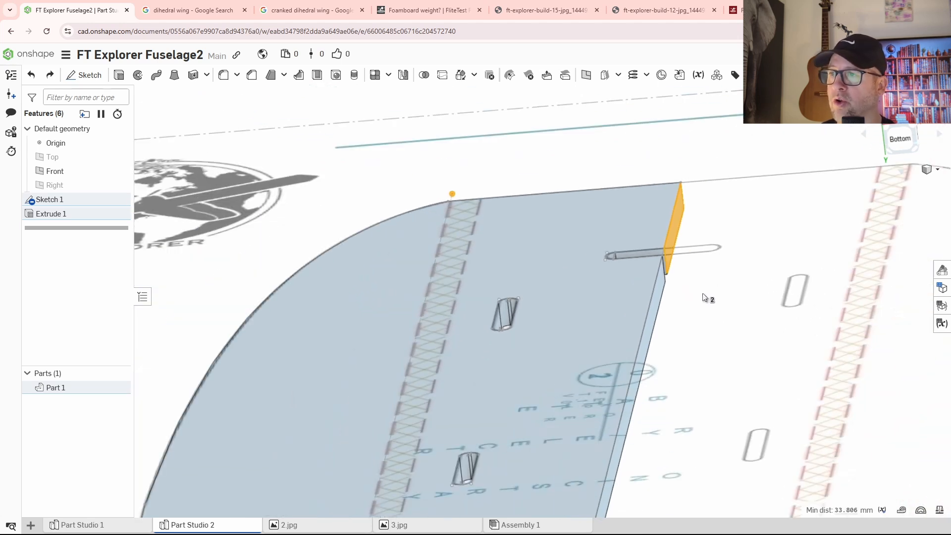
right_click_drag(710, 351, 696, 314)
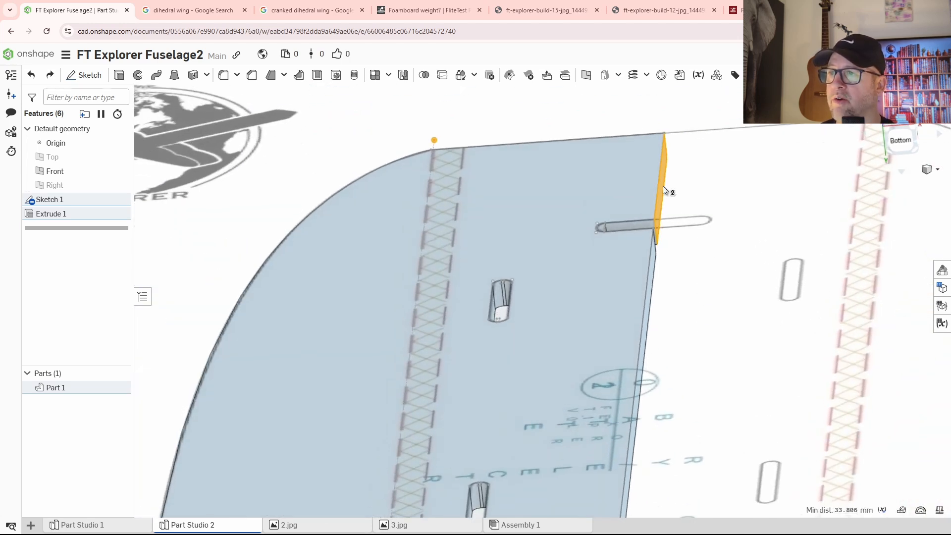
Step: Create a plane offset 33.625 mm from the plate's centre face towards the fold strip
left_click(700, 271)
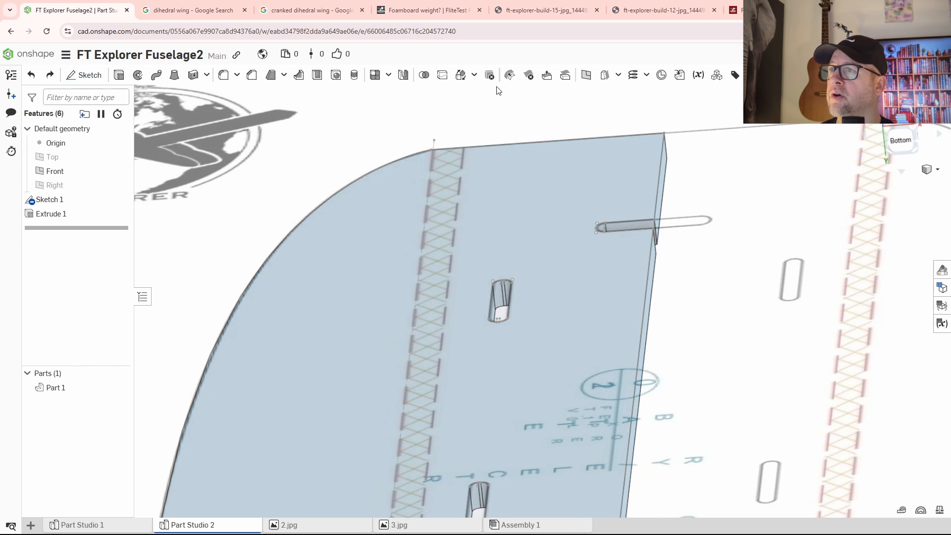
left_click(586, 76)
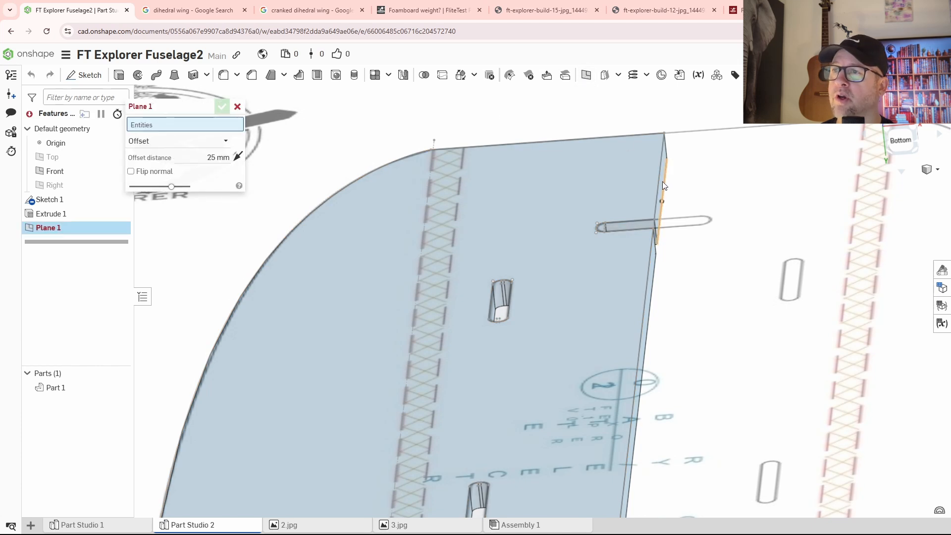
left_click(664, 186)
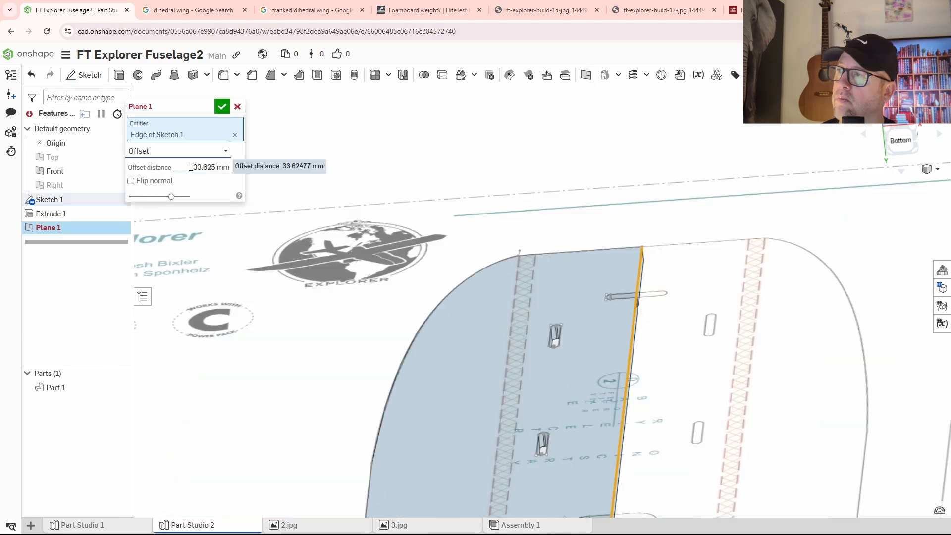
left_click(233, 138)
scroll(614, 317, "up", 4)
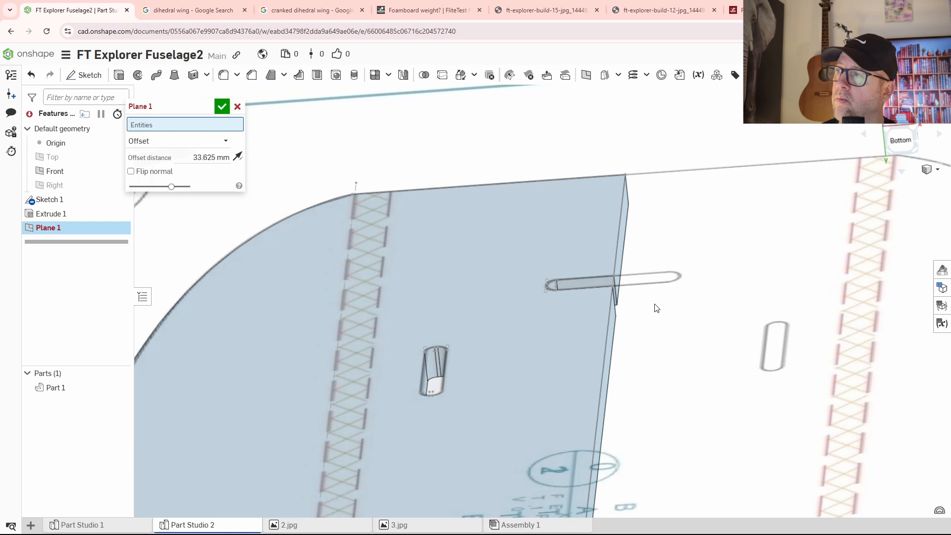
scroll(611, 332, "up", 3)
left_click(606, 331)
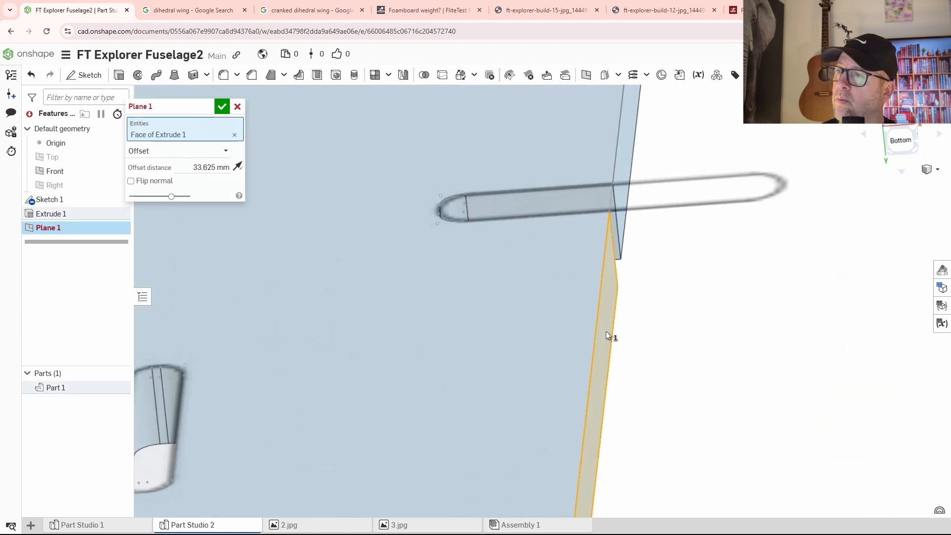
scroll(605, 331, "down", 5)
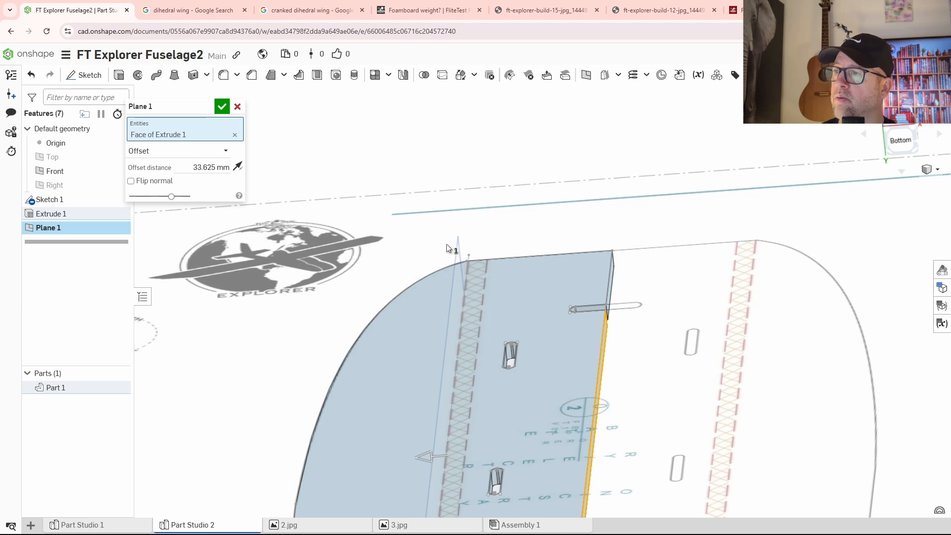
left_click(223, 109)
Step: Split the half plate with the new offset plane, keeping both sides and the plane
right_click_drag(476, 322, 509, 301)
scroll(509, 301, "down", 3)
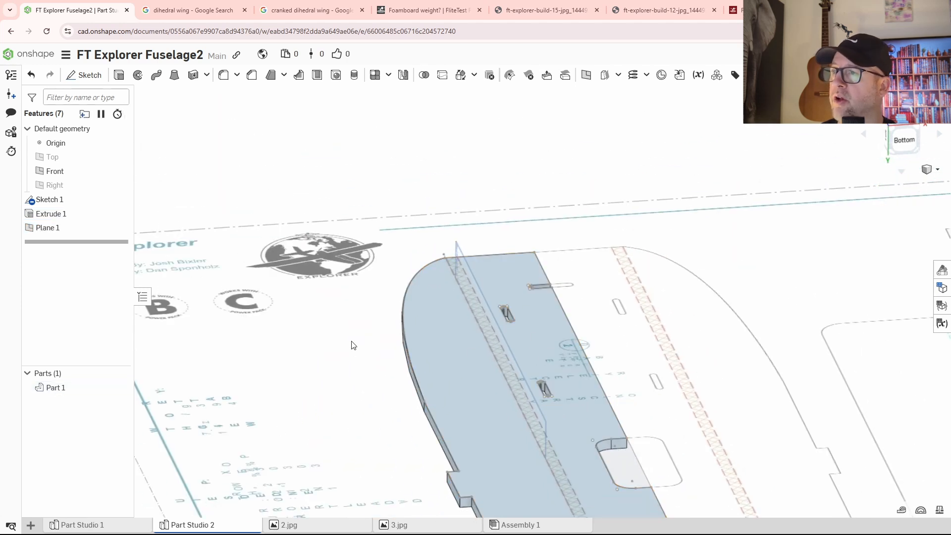
left_click(443, 76)
left_click(441, 315)
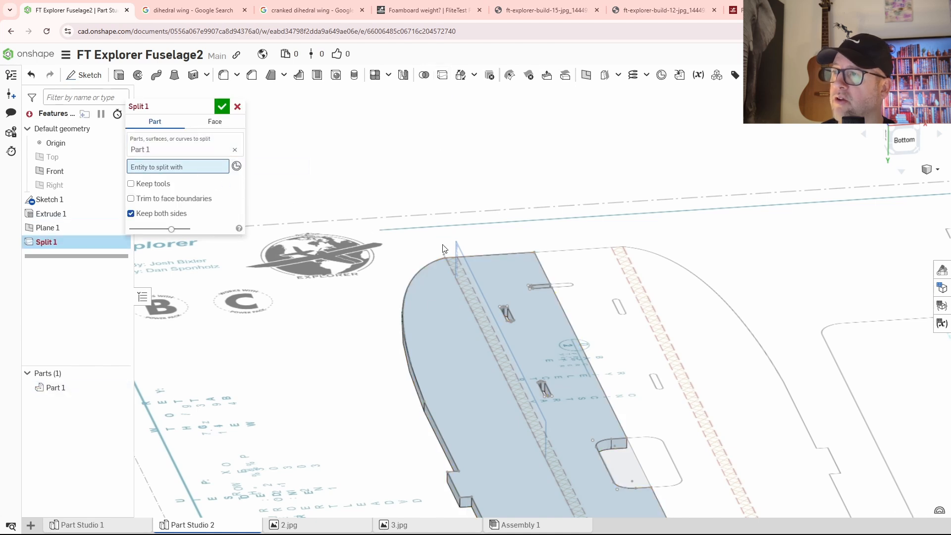
left_click(457, 247)
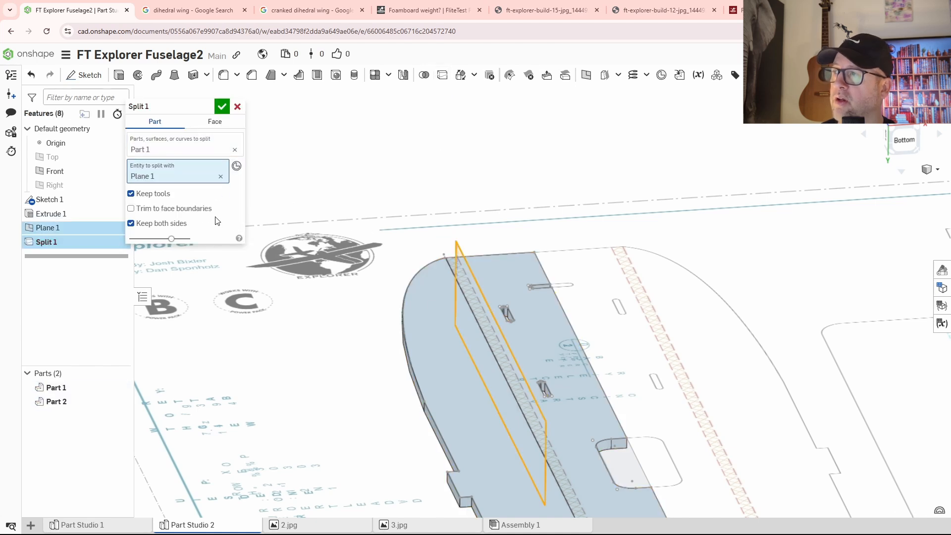
left_click(222, 107)
Step: Rotate the outer side part 90 degrees about the split edge along the fold strip with a Transform
scroll(376, 340, "down", 3)
middle_click_drag(527, 401, 548, 309)
right_click_drag(504, 284, 539, 328)
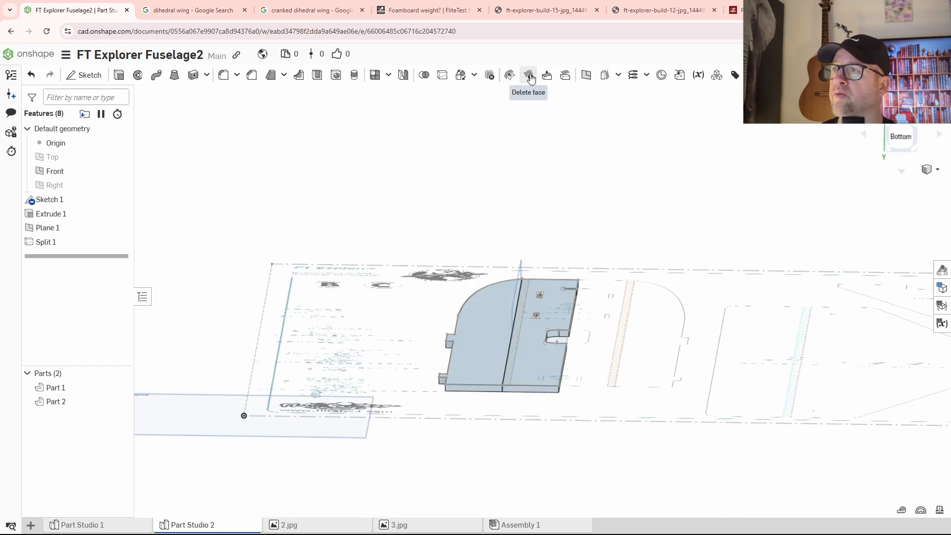
left_click(461, 75)
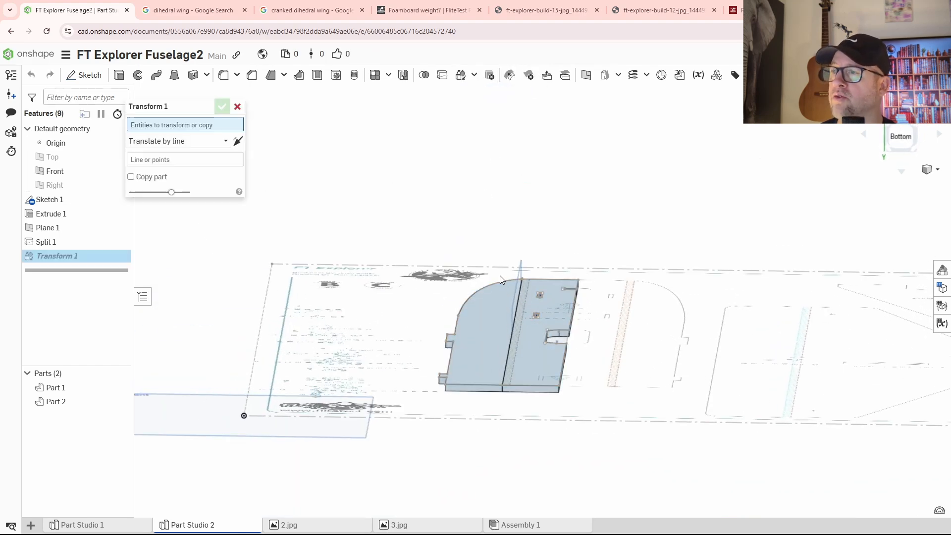
scroll(493, 330, "up", 3)
left_click(485, 336)
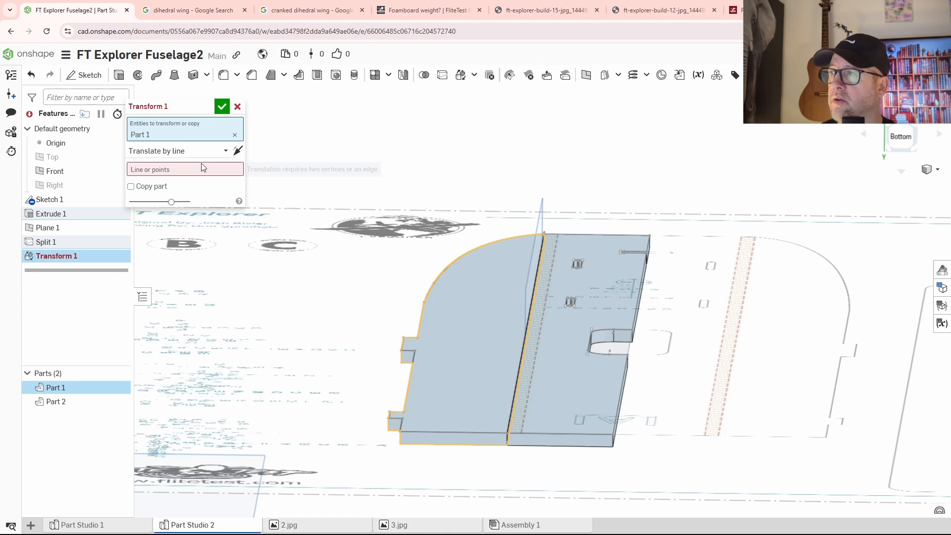
left_click(174, 159)
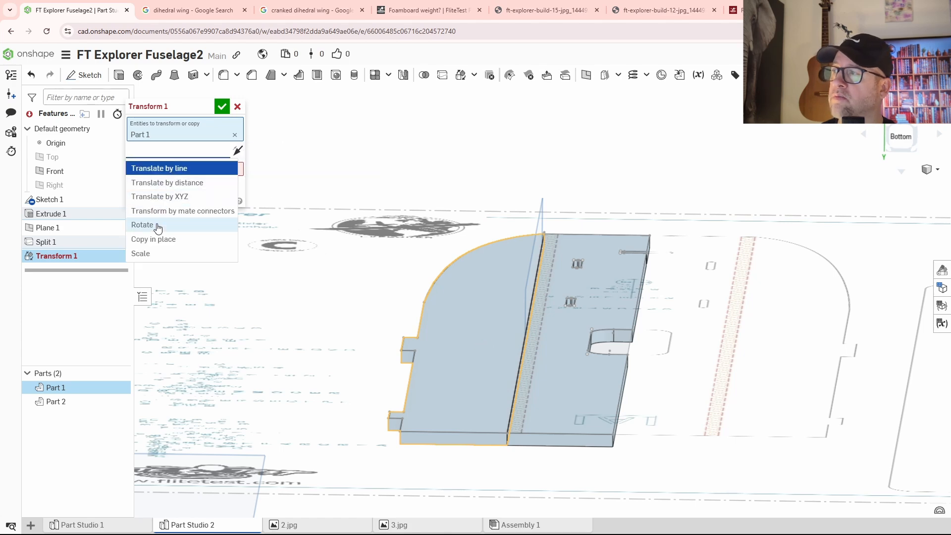
left_click(187, 225)
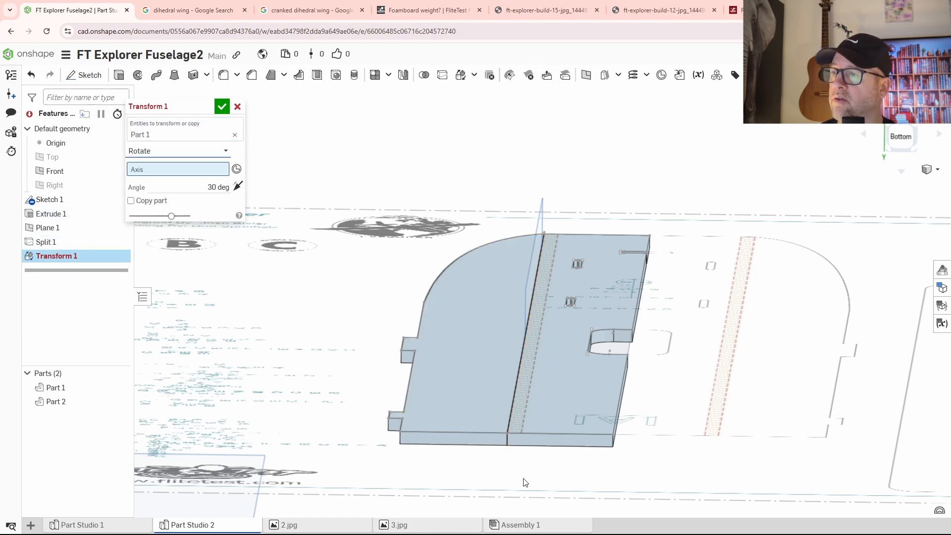
right_click_drag(524, 478, 518, 460)
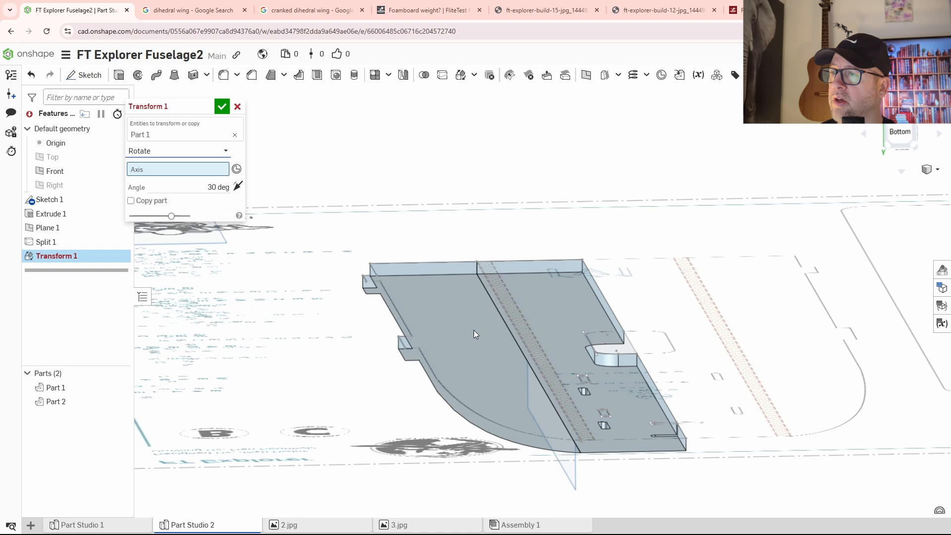
left_click(489, 304)
left_click(201, 195)
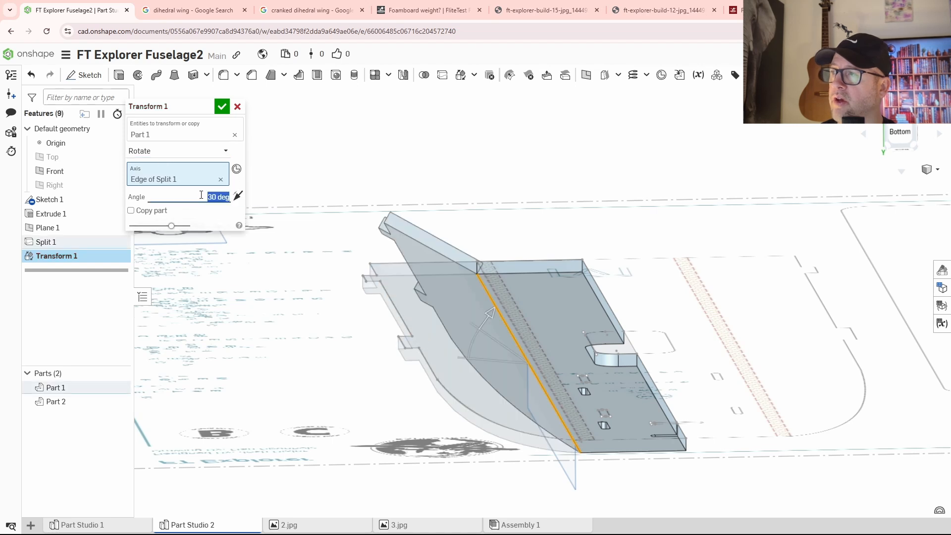
type("90")
key("Return")
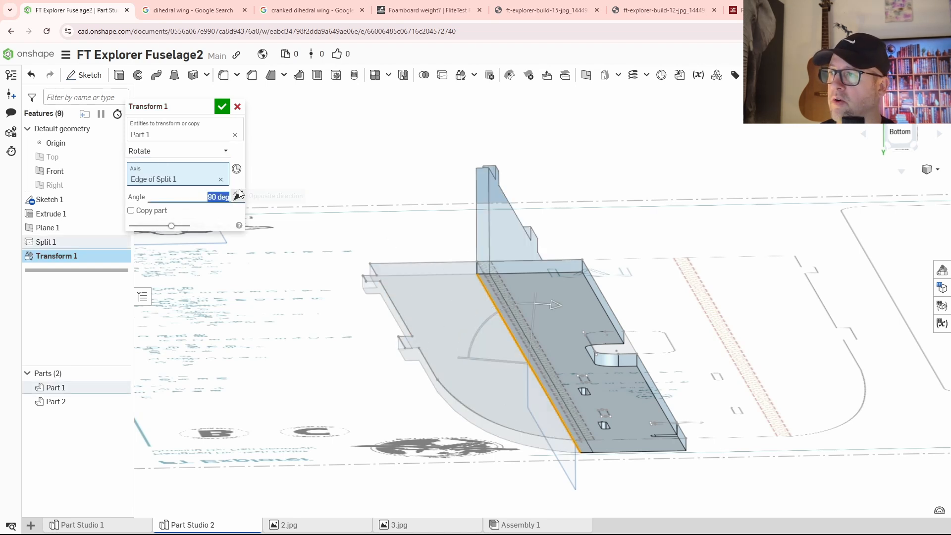
left_click(221, 107)
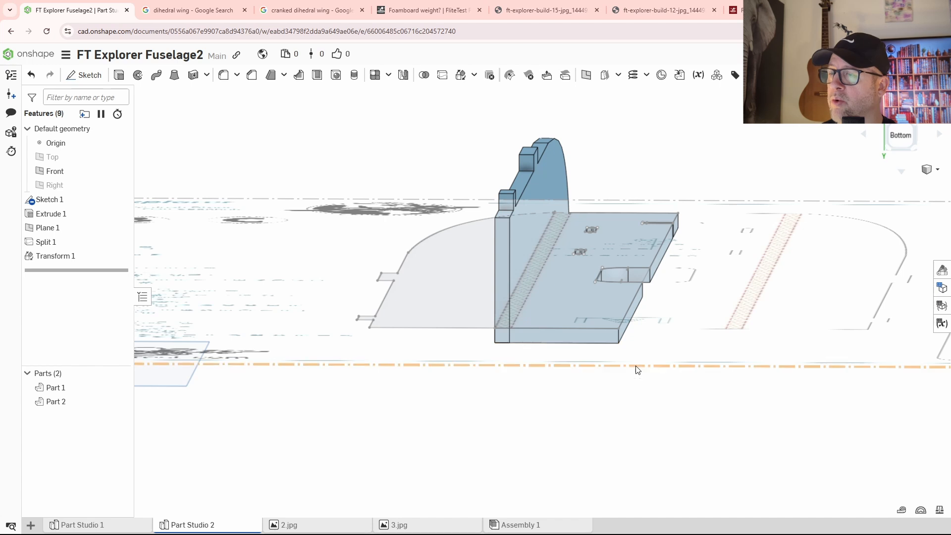
Step: Translate the folded-up side part by -4 mm in Y with a Transform by XYZ
scroll(545, 339, "down", 4)
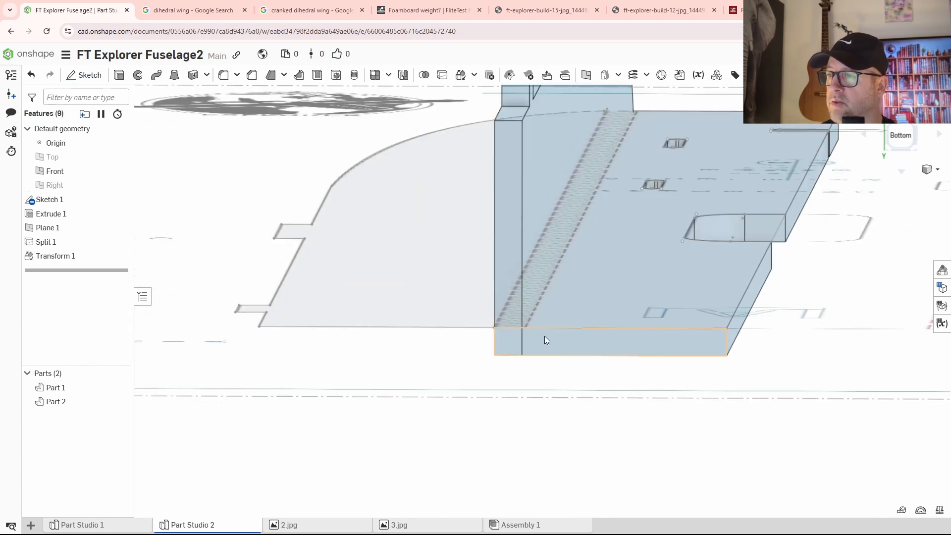
middle_click_drag(575, 385, 564, 408)
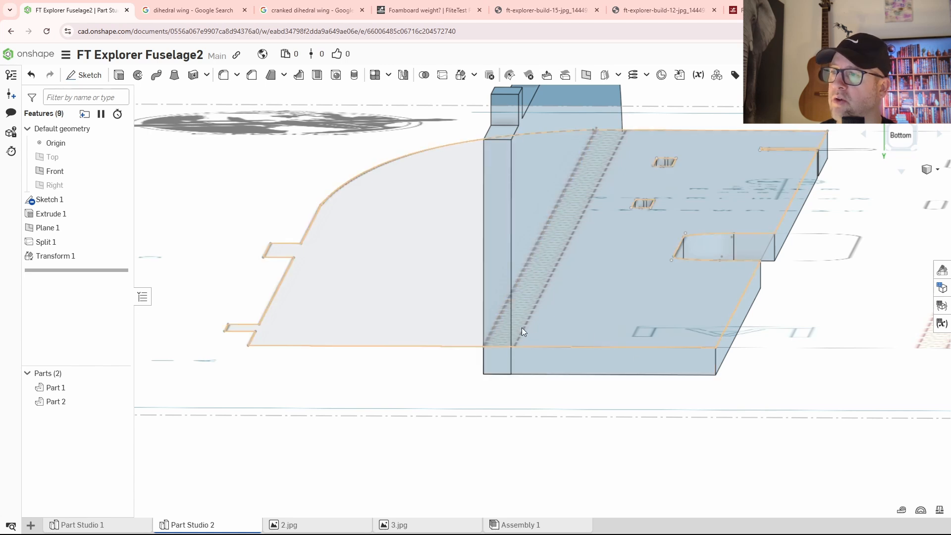
middle_click_drag(575, 229, 545, 258)
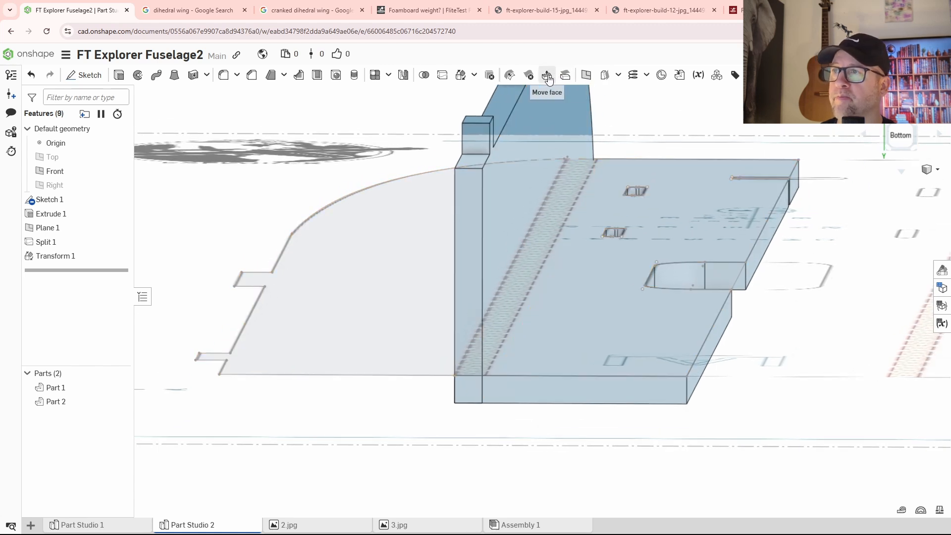
left_click(460, 74)
left_click(470, 179)
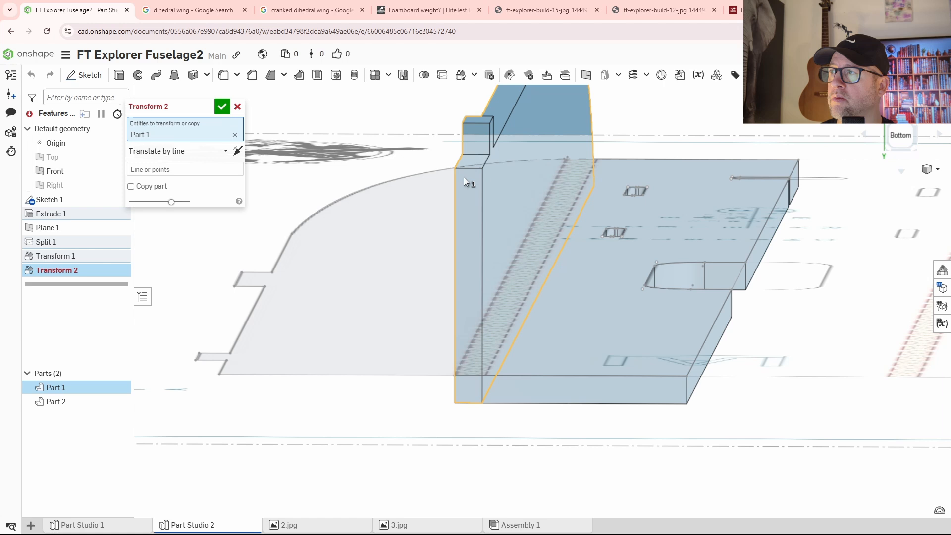
left_click(172, 153)
left_click(159, 197)
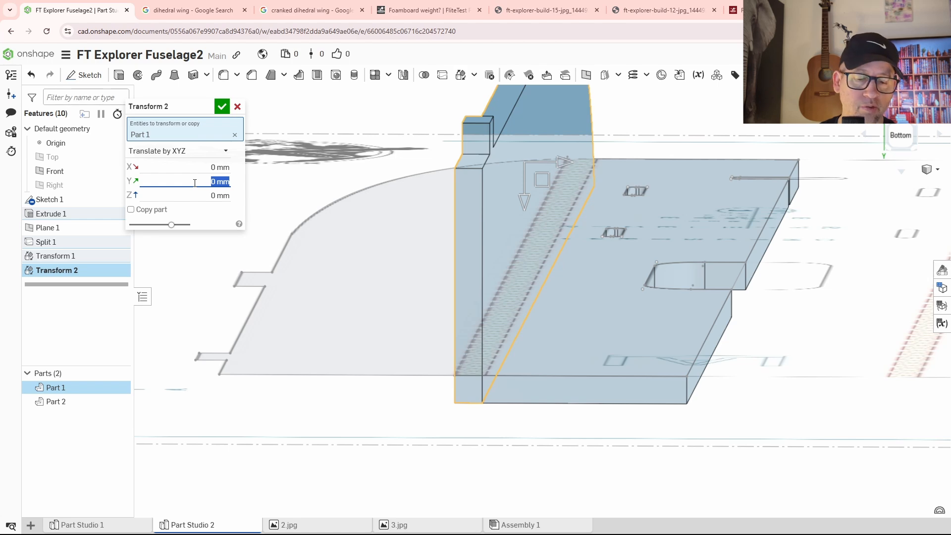
type("-4")
key("Return")
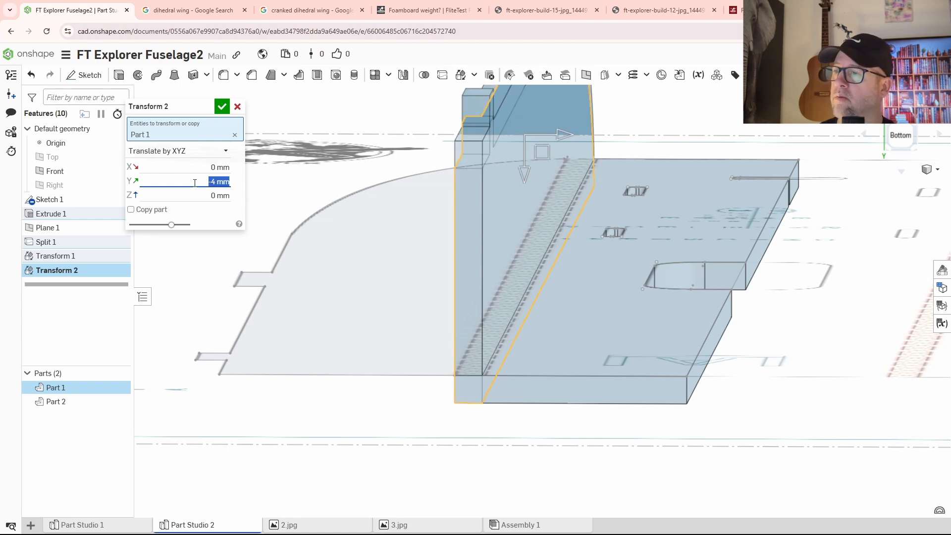
left_click(222, 106)
Step: Join the bottom plate and the upright side part into one part with a Boolean union
scroll(586, 328, "up", 5)
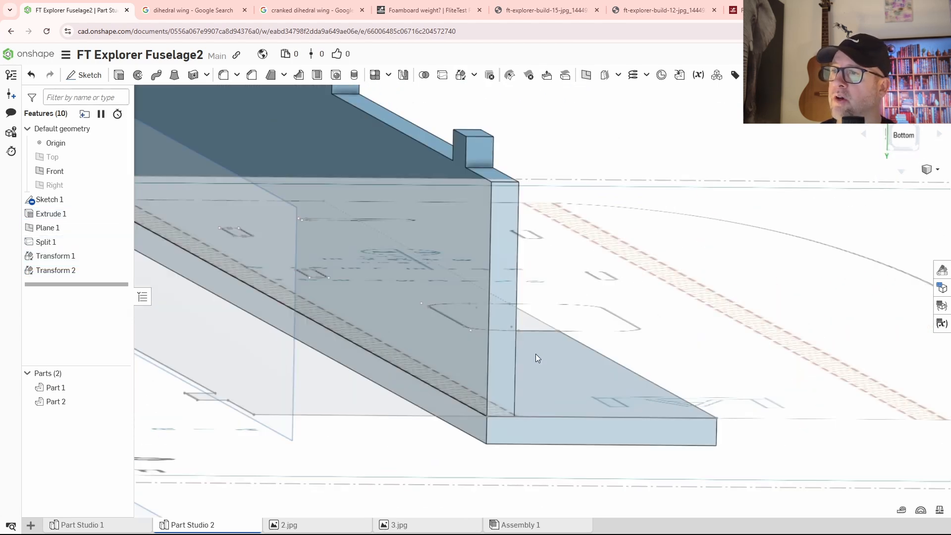
scroll(534, 355, "down", 5)
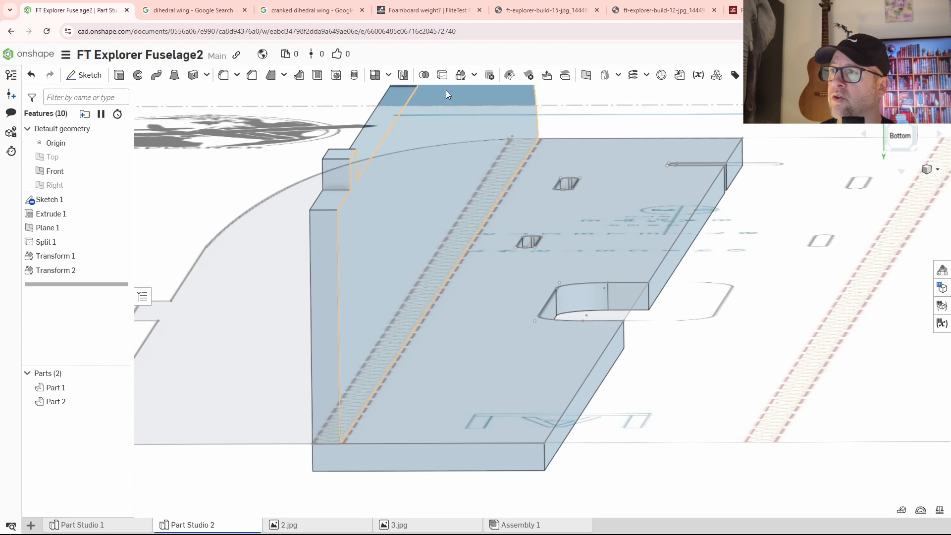
left_click(424, 74)
left_click(482, 351)
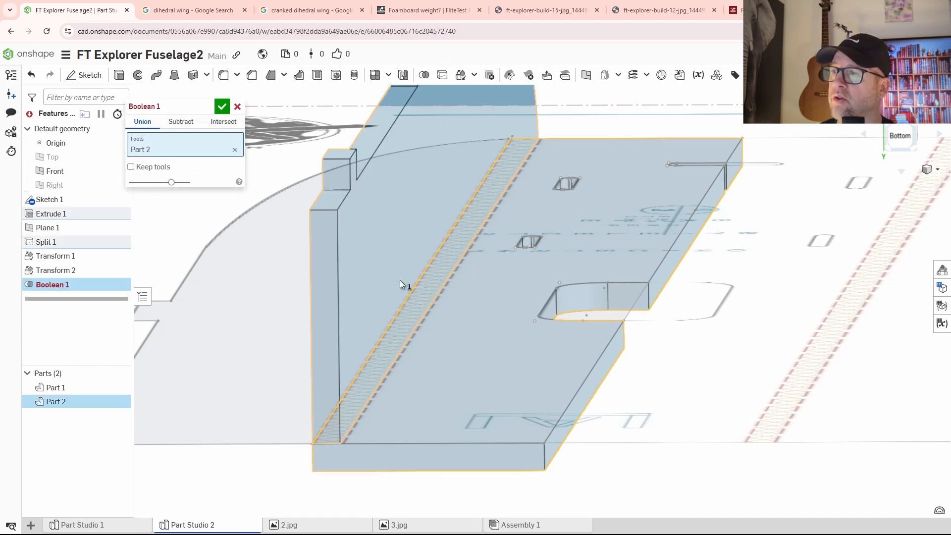
left_click(400, 280)
left_click(219, 108)
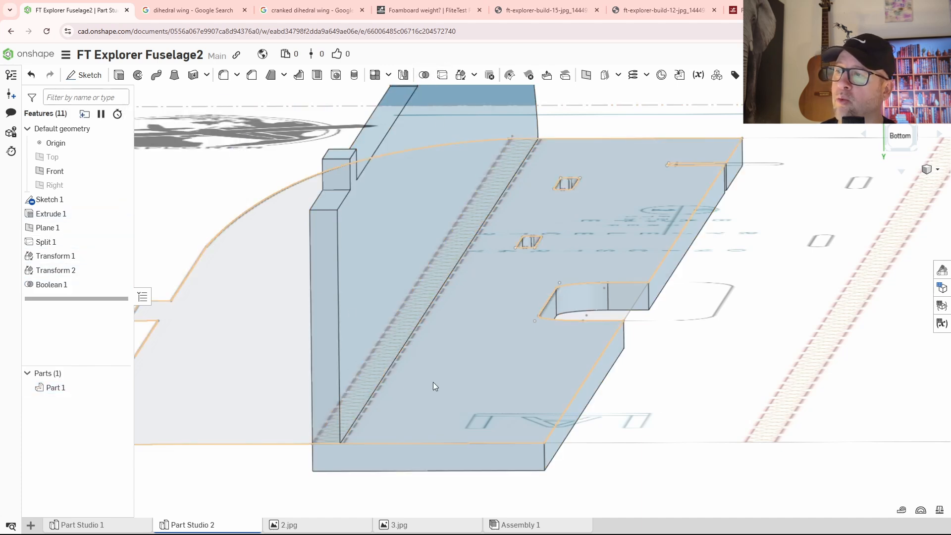
Step: Mirror the half tray across the plate's centre face, adding the mirrored half to the same part
middle_click_drag(423, 410, 467, 364)
scroll(416, 391, "down", 5)
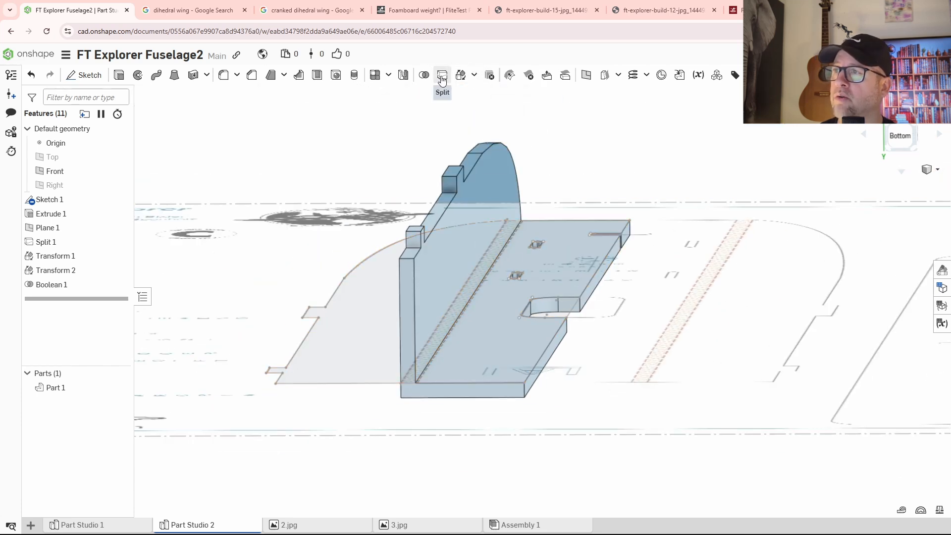
left_click(403, 75)
left_click(495, 192)
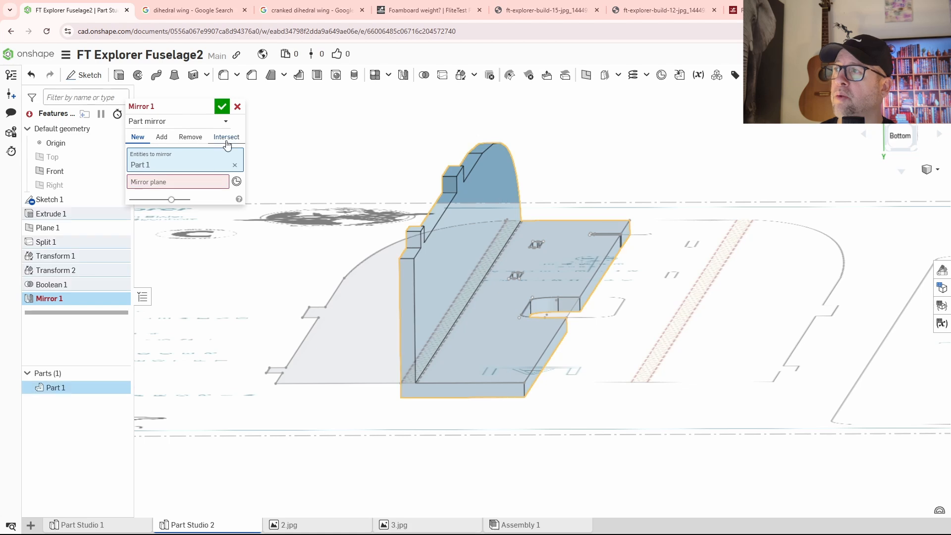
left_click(174, 183)
scroll(554, 367, "up", 5)
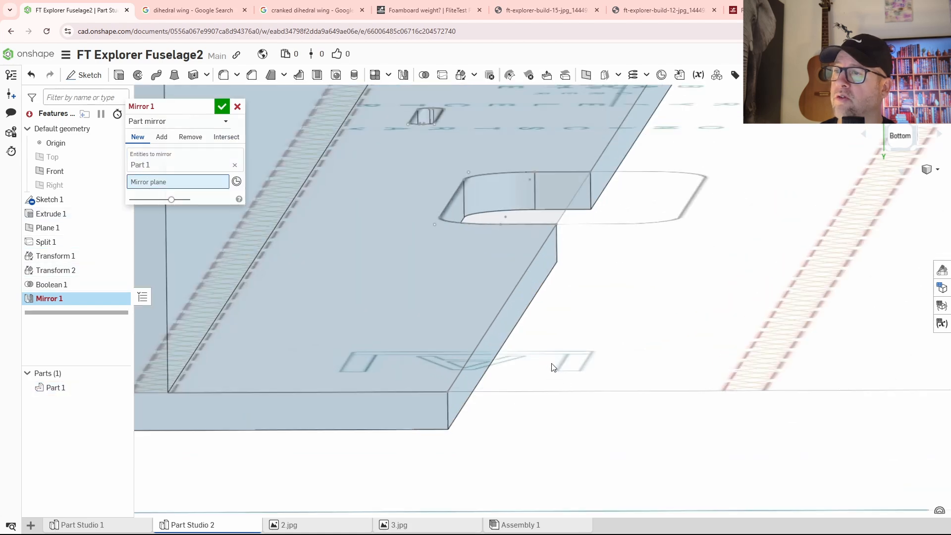
left_click(511, 317)
scroll(518, 326, "down", 5)
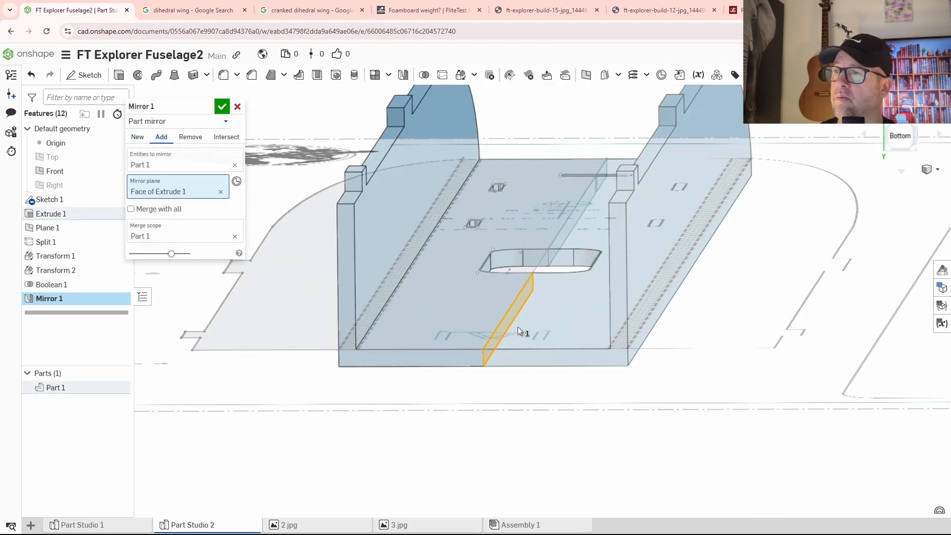
left_click(223, 108)
Step: Open Assembly 1 and insert all parts of Part Studio 1 into it
scroll(500, 336, "down", 4)
mouse_move(514, 360)
right_mouse_down()
mouse_move(516, 379)
mouse_move(517, 364)
mouse_move(557, 349)
mouse_move(560, 371)
mouse_move(534, 142)
right_mouse_up()
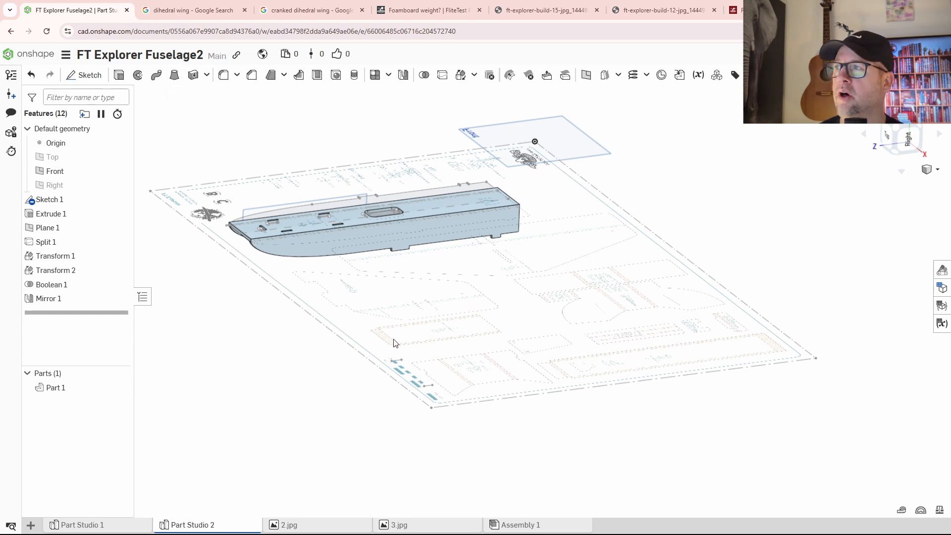
middle_click_drag(396, 343, 441, 329)
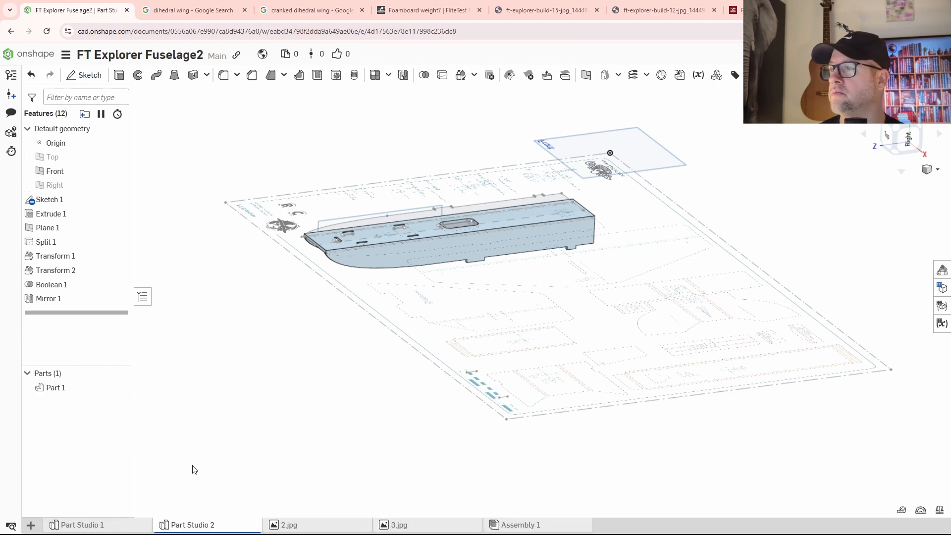
right_click_drag(518, 325, 707, 325)
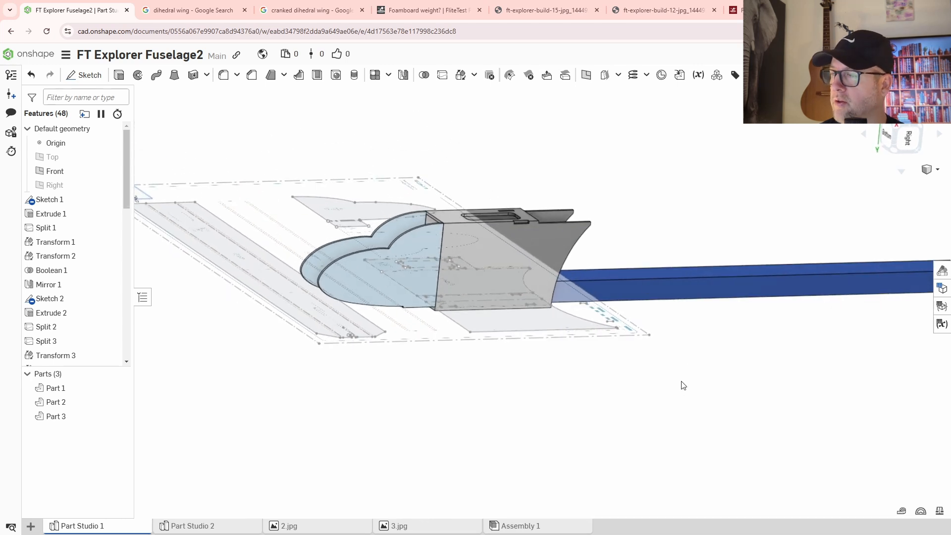
left_click(533, 527)
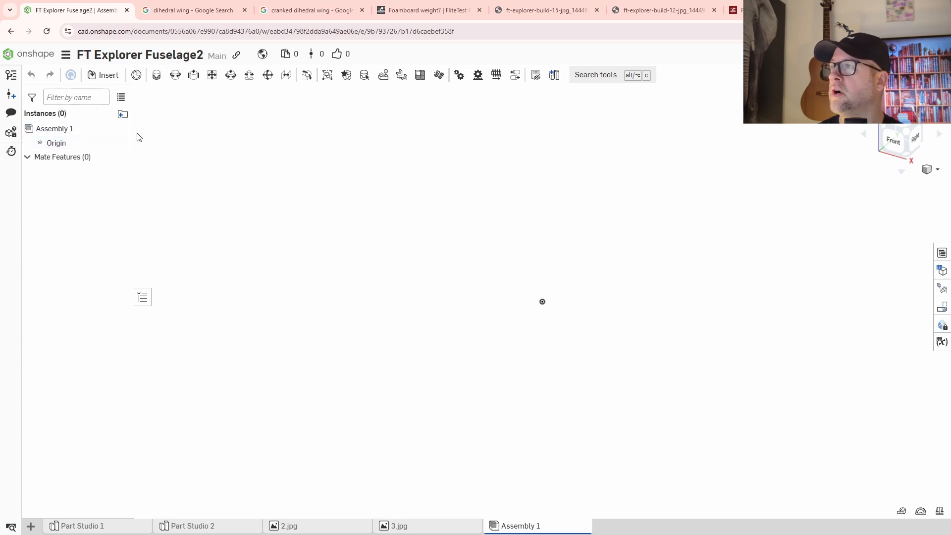
left_click(104, 75)
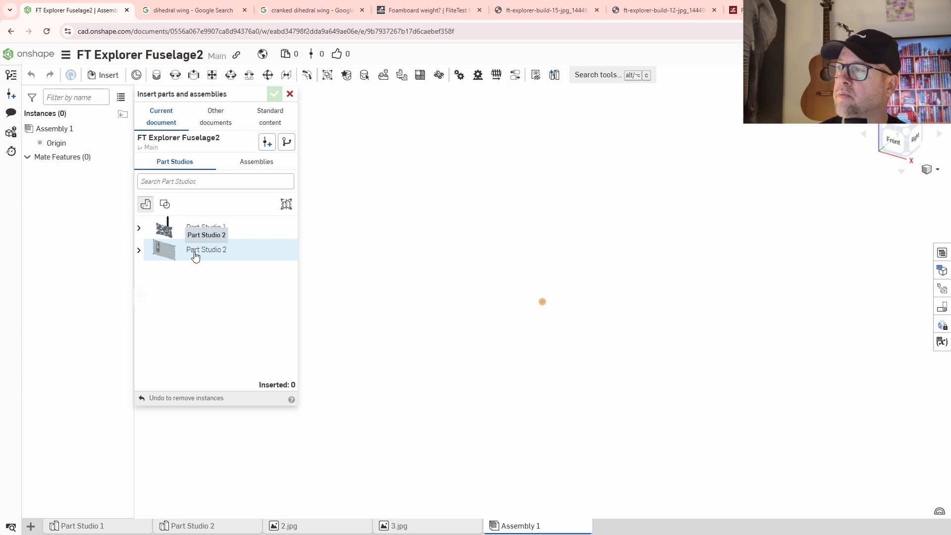
left_click(182, 227)
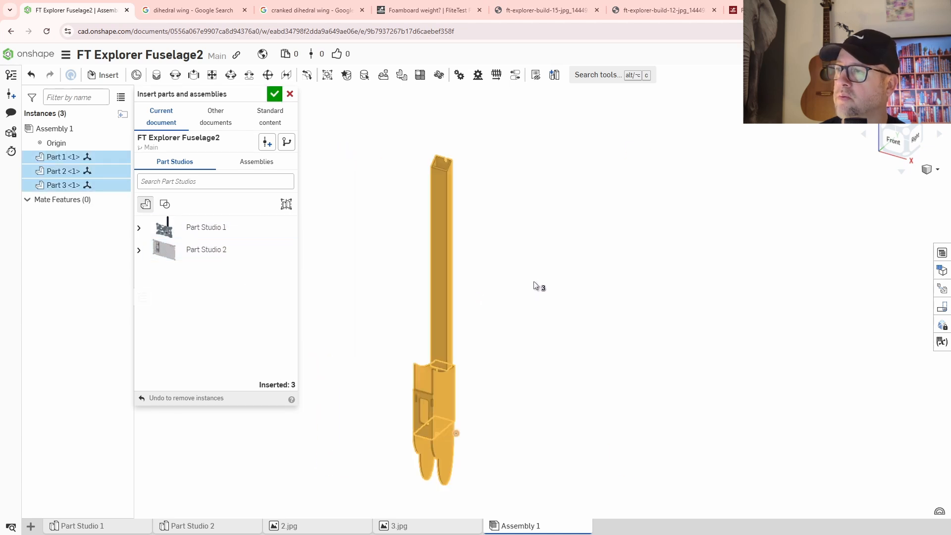
left_click(450, 322)
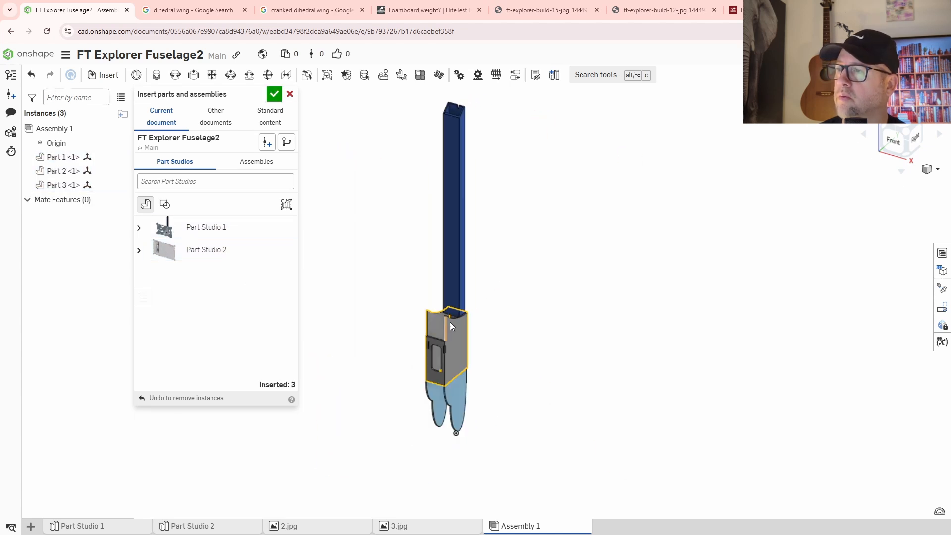
Step: Insert the part from Part Studio 2 below the fuselage and finish inserting parts
right_click_drag(450, 322, 527, 255)
left_click(202, 249)
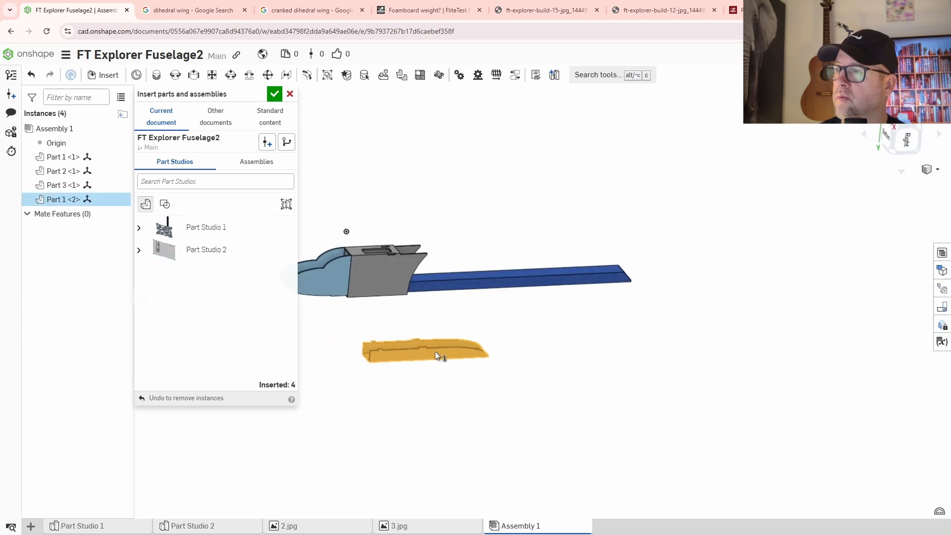
left_click(415, 341)
middle_click_drag(430, 389, 501, 383)
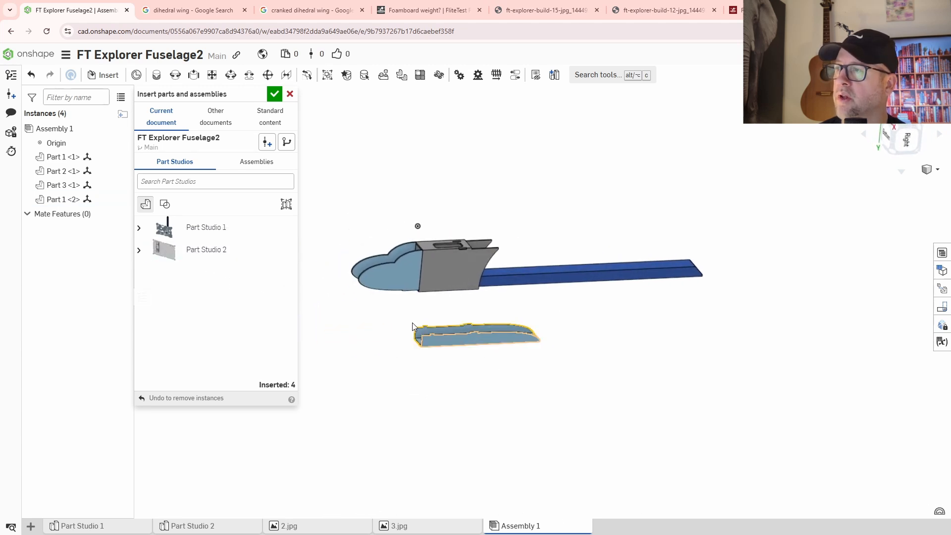
left_click(276, 97)
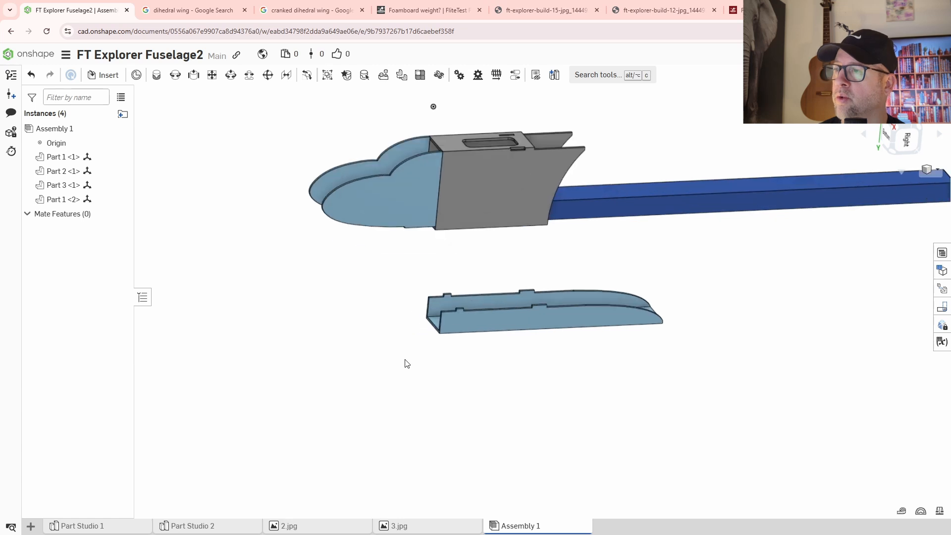
Step: Set up a planar mate between the tray's side-wall edge face between its tabs and the underside of the grey fuselage body
scroll(403, 363, "up", 3)
right_click_drag(562, 360, 548, 386)
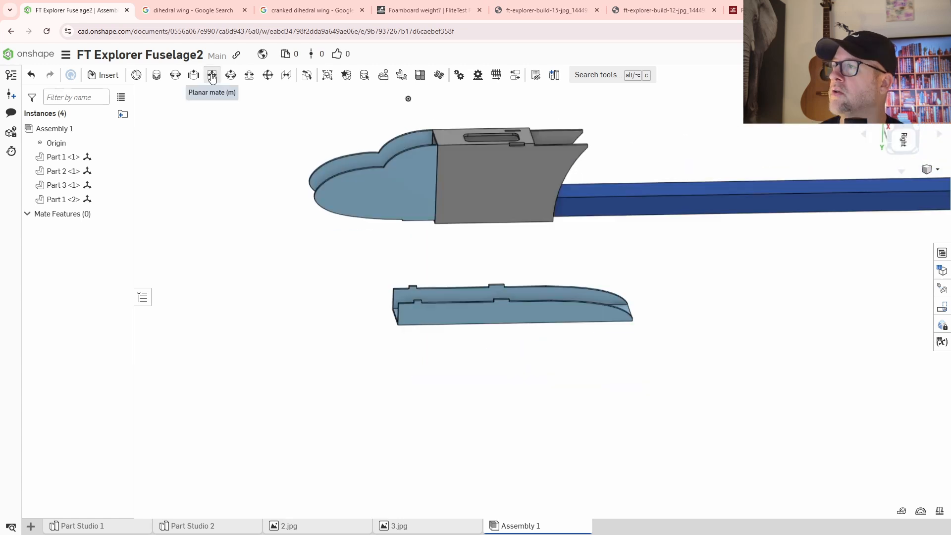
left_click(212, 75)
right_click_drag(425, 415, 479, 395)
scroll(448, 337, "up", 5)
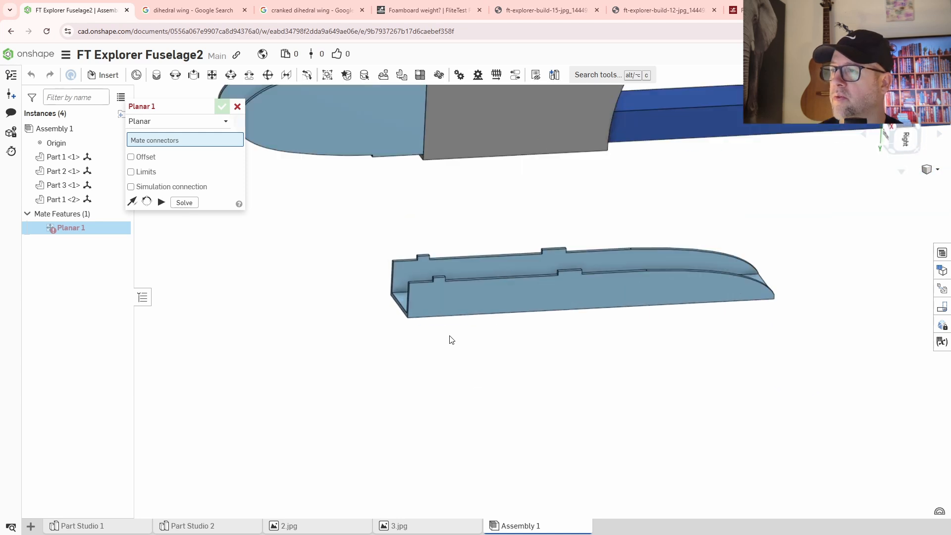
scroll(461, 265, "up", 5)
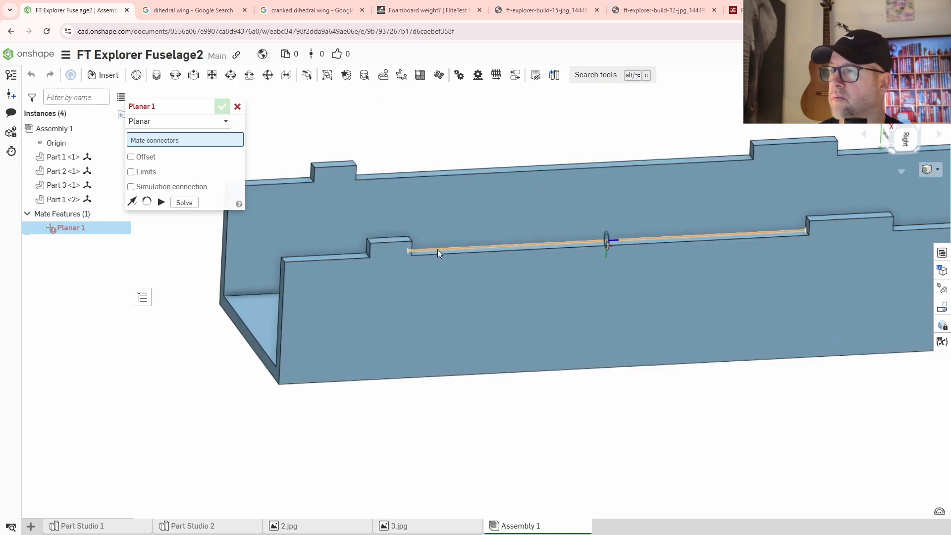
scroll(440, 253, "up", 5)
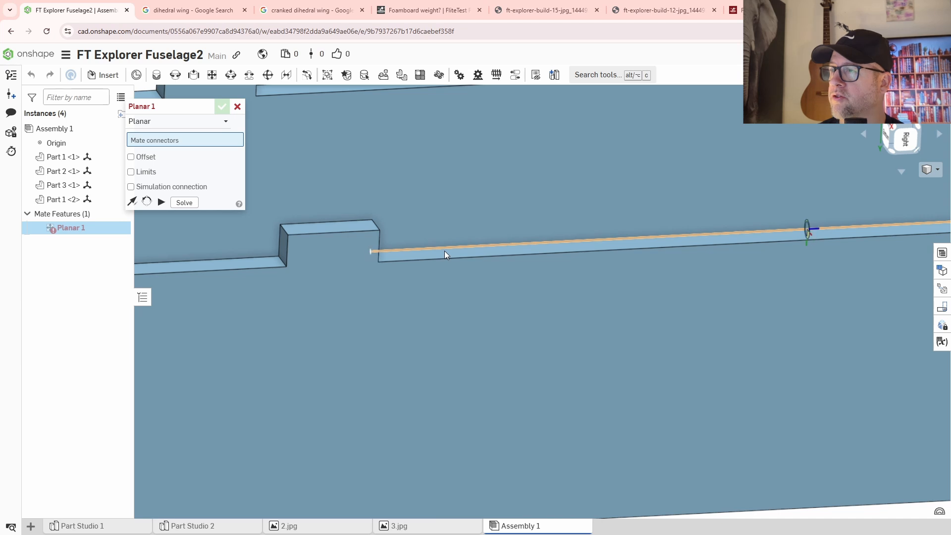
left_click(446, 256)
scroll(441, 269, "down", 10)
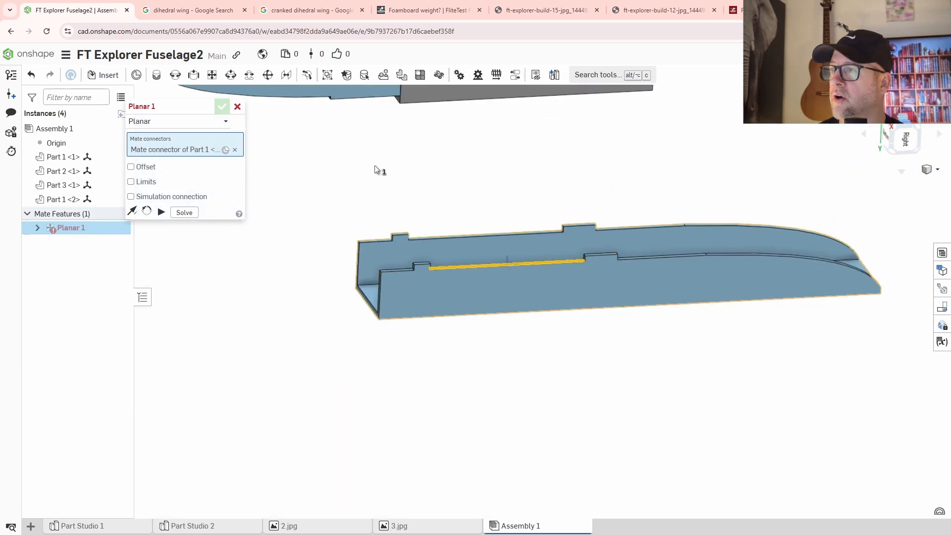
right_click_drag(374, 165, 506, 299)
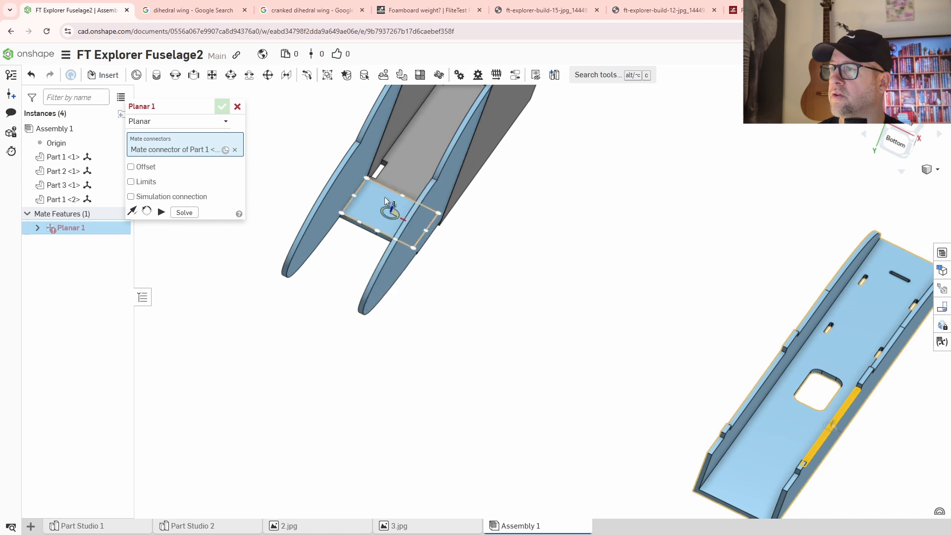
left_click(409, 179)
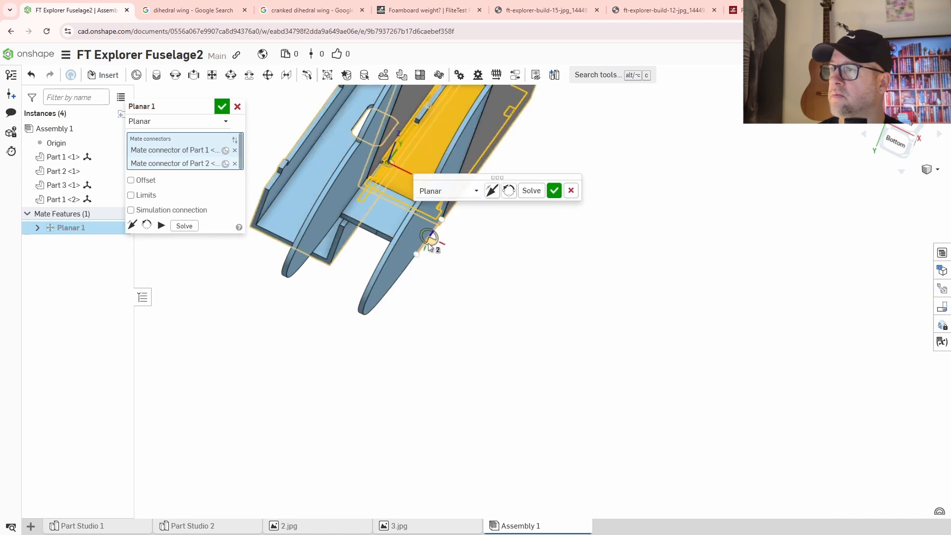
Step: Flip the planar mate's primary axis and reorient its secondary axis so the tray faces the nose, then accept the mate
right_click_drag(541, 318, 531, 303)
right_click_drag(483, 299, 553, 339)
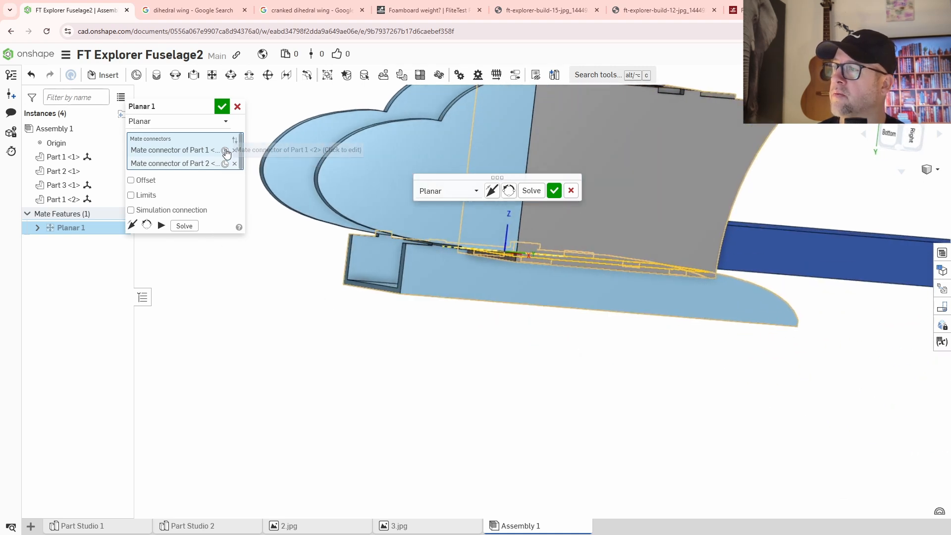
left_click(146, 225)
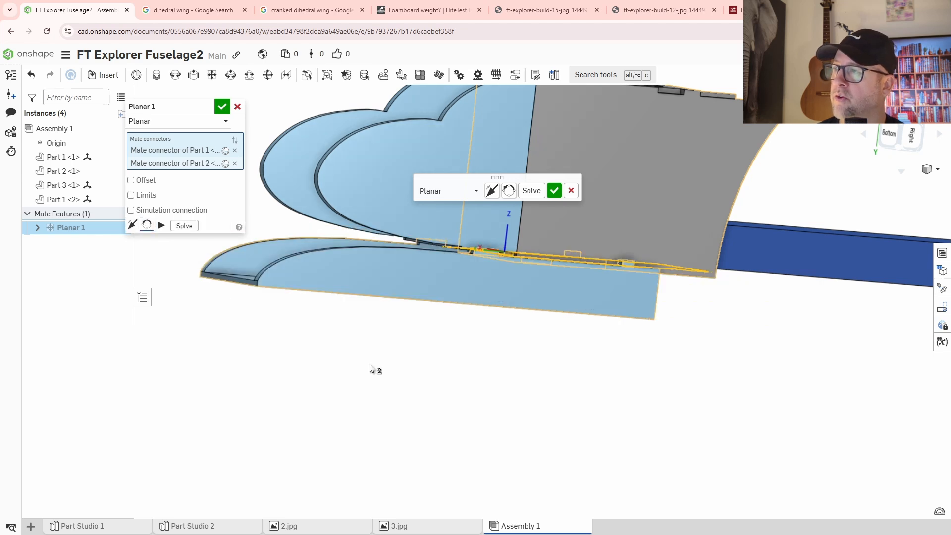
right_click_drag(370, 363, 417, 382)
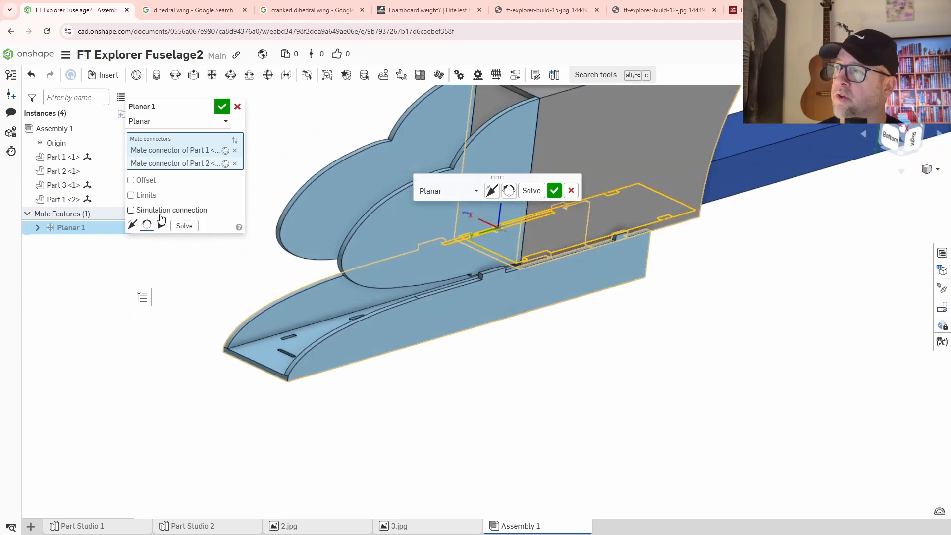
left_click(132, 226)
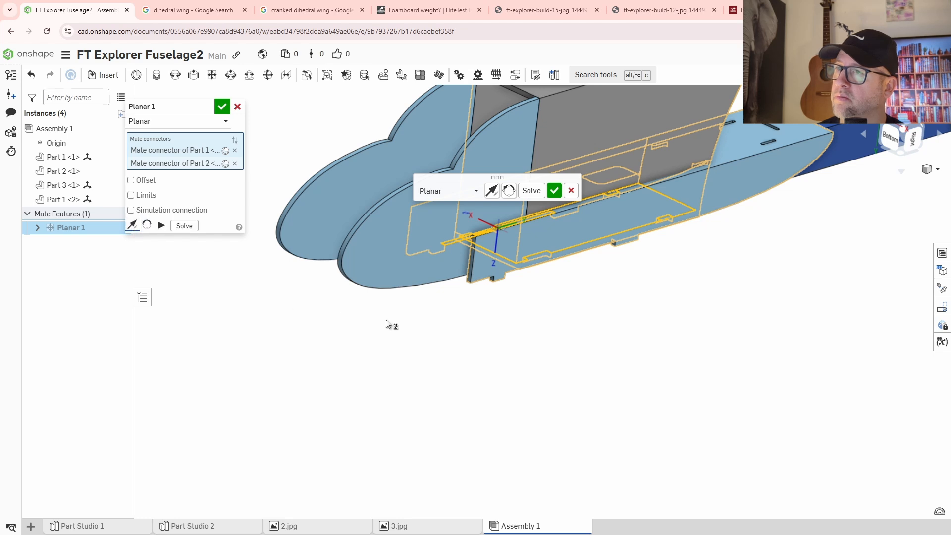
left_click(147, 226)
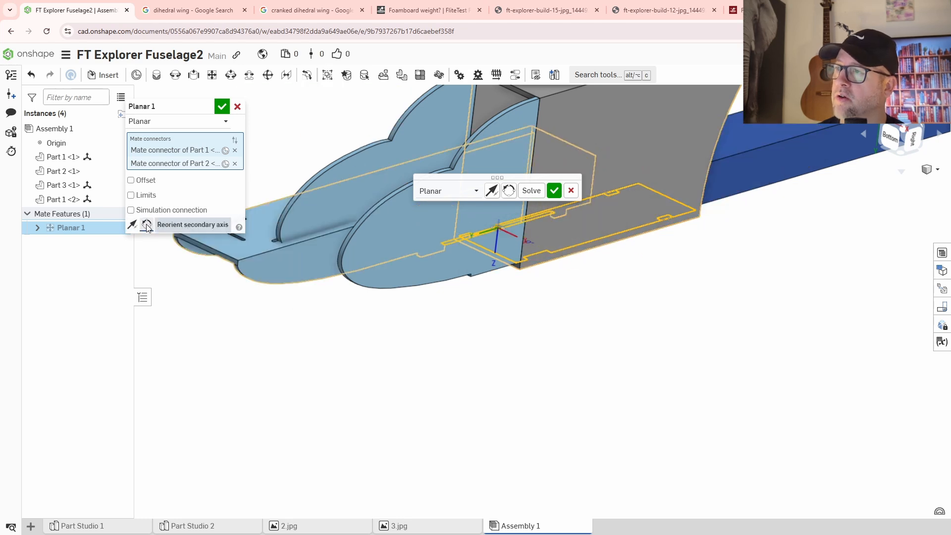
right_click_drag(325, 334, 298, 269)
right_click_drag(483, 350, 616, 395)
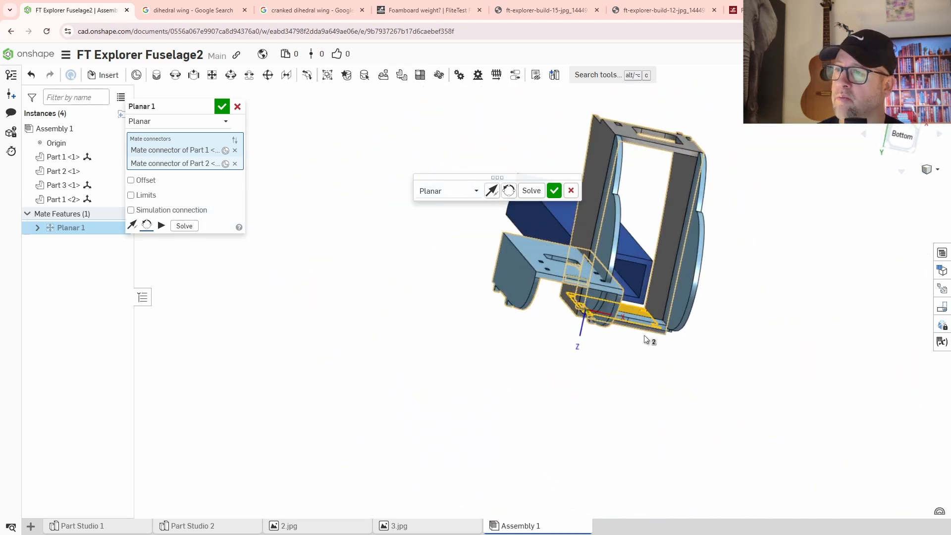
right_click_drag(660, 345, 566, 308)
right_click_drag(561, 347, 629, 333)
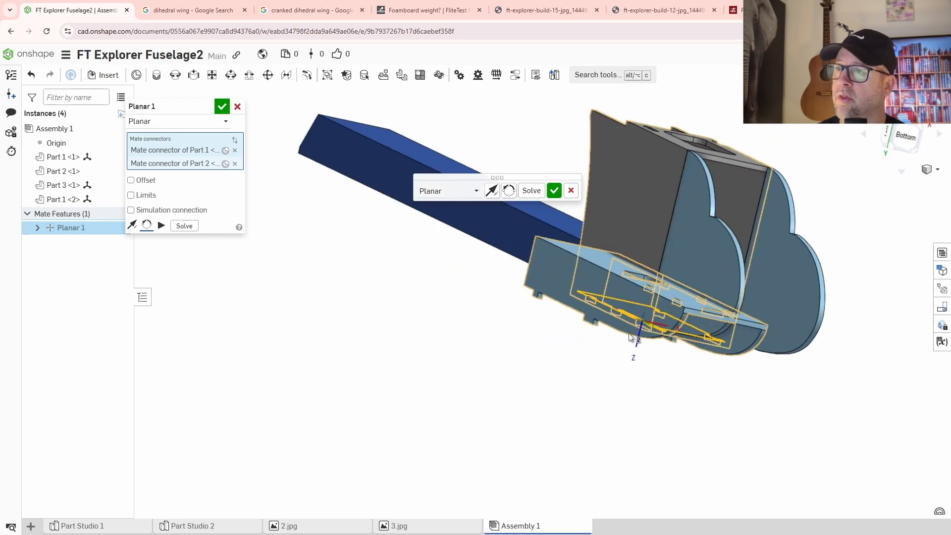
left_click(222, 107)
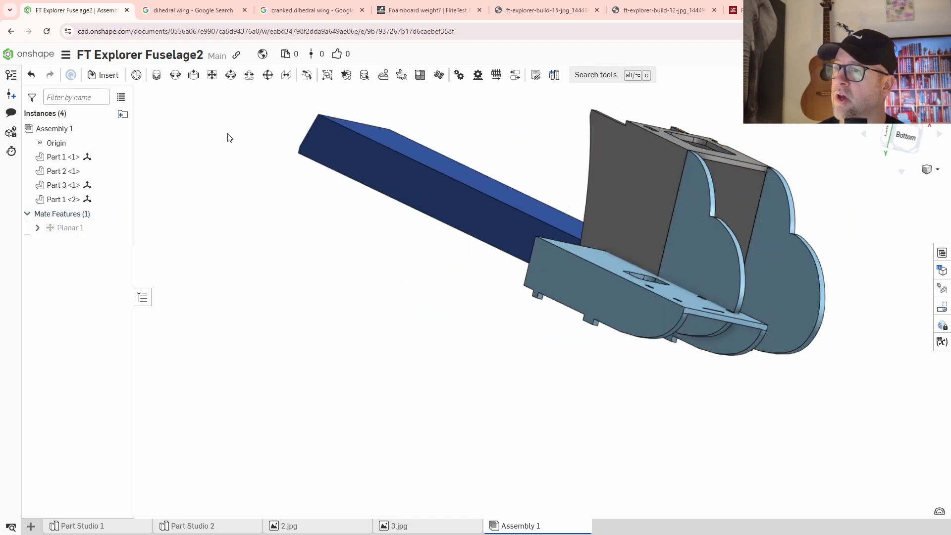
Step: Add a second planar mate between the tray's outer side-wall face and the inner side face of the grey fuselage body
mouse_move(552, 360)
right_mouse_down()
mouse_move(531, 357)
mouse_move(527, 378)
mouse_move(540, 371)
right_mouse_up()
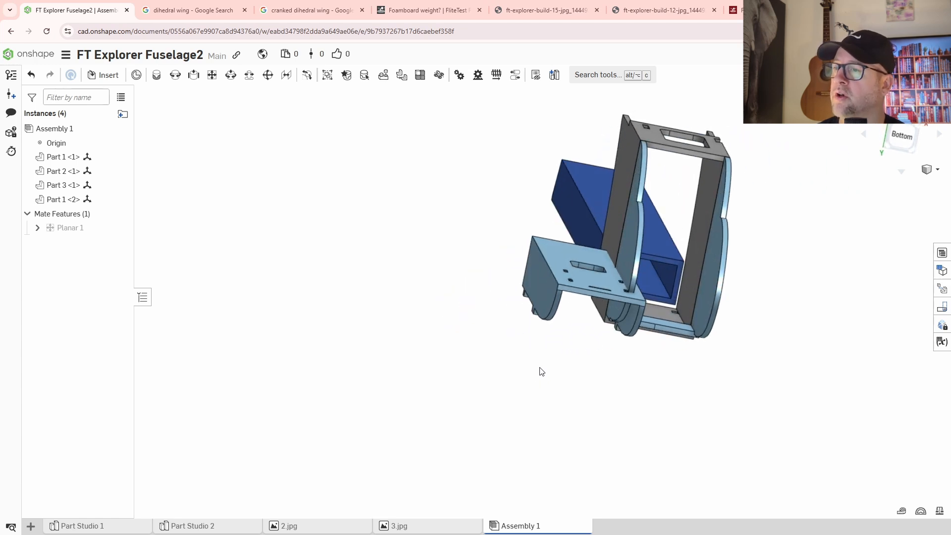
left_click(211, 75)
right_click_drag(505, 316, 554, 296)
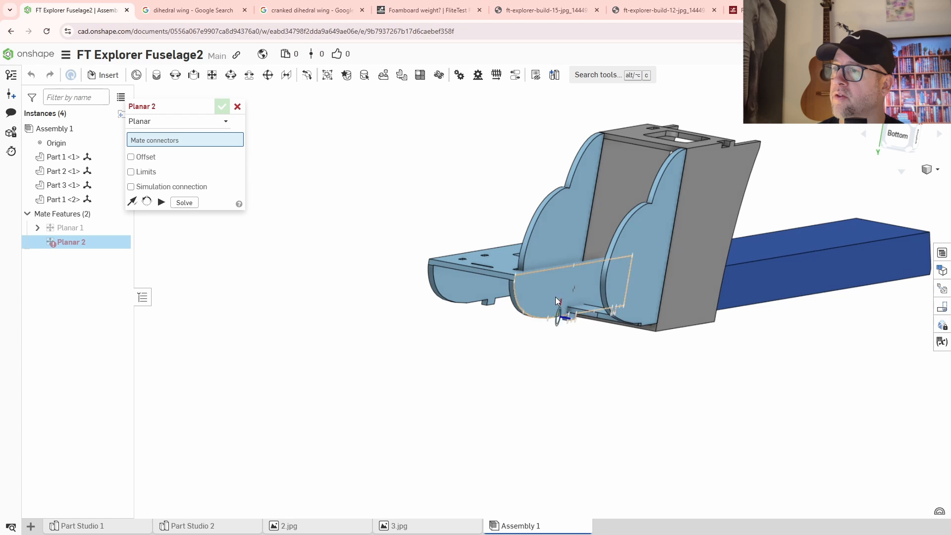
left_click(554, 295)
right_click_drag(558, 349, 607, 367)
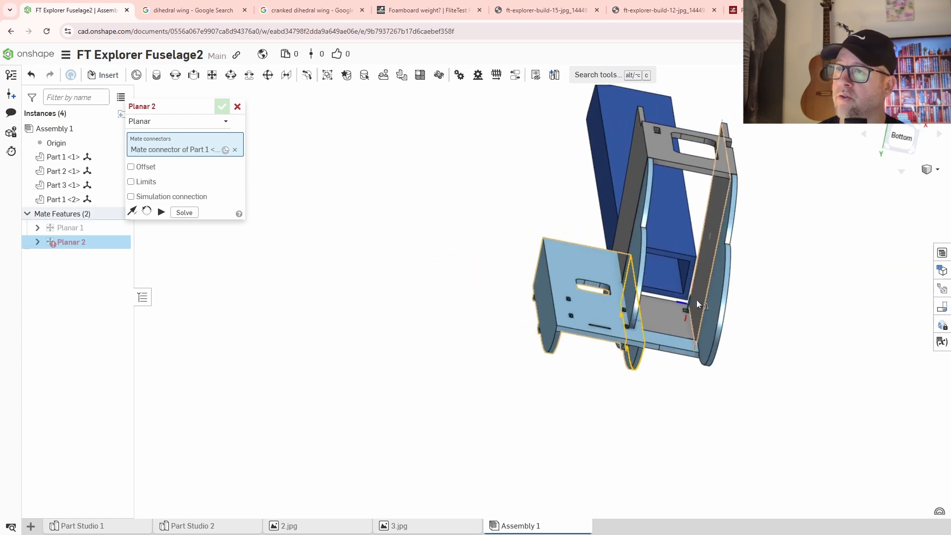
left_click(697, 301)
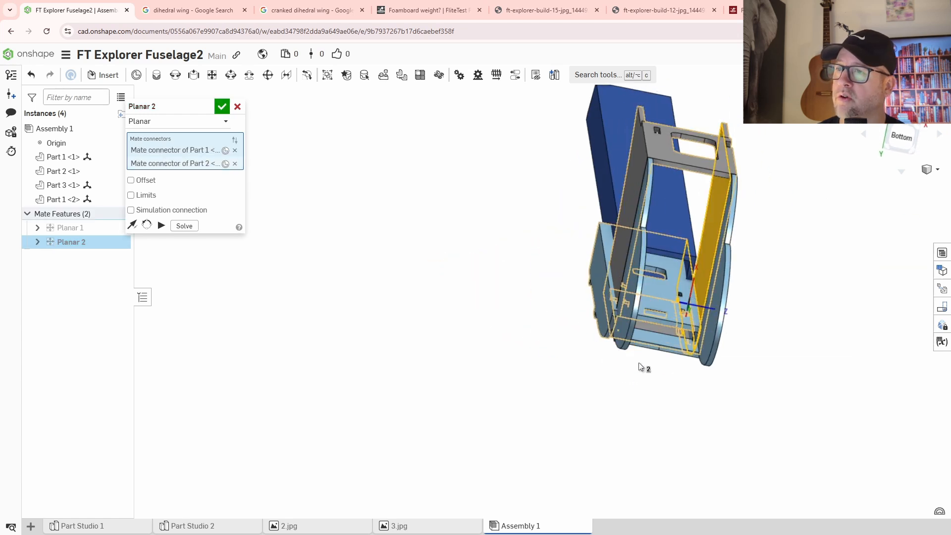
left_click(222, 107)
Step: Move the tray about 182 mm along the fuselage into the nose, then shift it about 3 mm perpendicular to its plate
right_click_drag(684, 395, 816, 269)
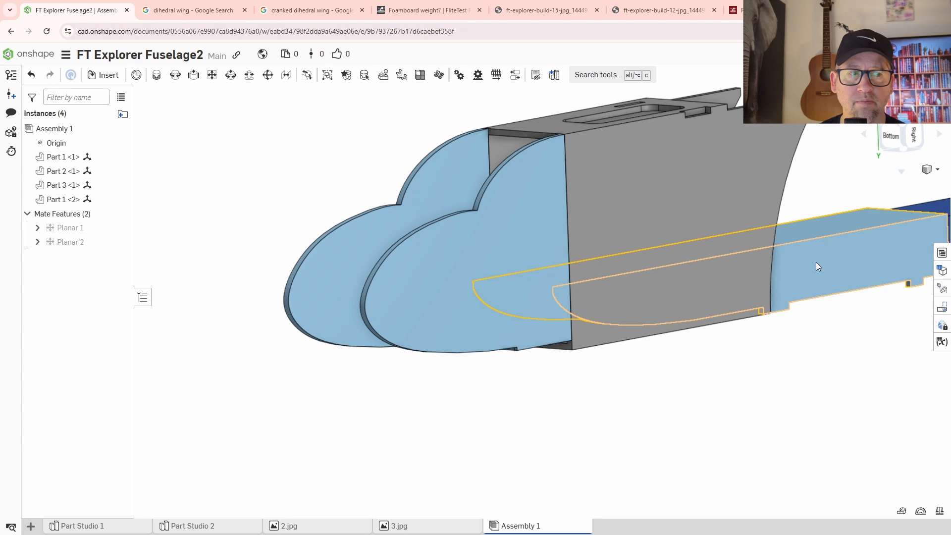
mouse_move(777, 357)
right_mouse_down()
mouse_move(792, 378)
mouse_move(751, 380)
mouse_move(763, 368)
right_mouse_up()
scroll(770, 283, "down", 3)
right_click_drag(771, 318, 777, 261)
left_click(776, 257)
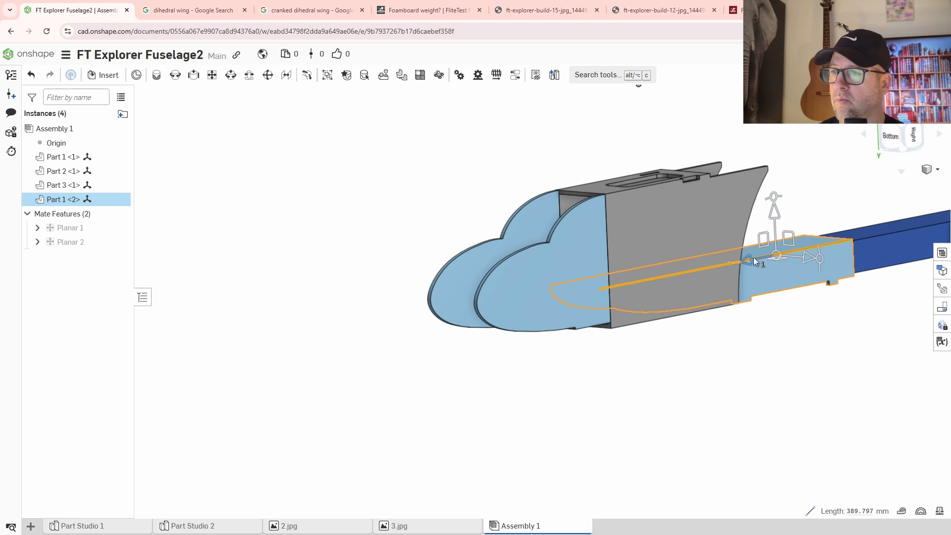
left_click_drag(740, 262, 555, 387)
right_click_drag(555, 387, 537, 374)
left_click_drag(588, 279, 610, 277)
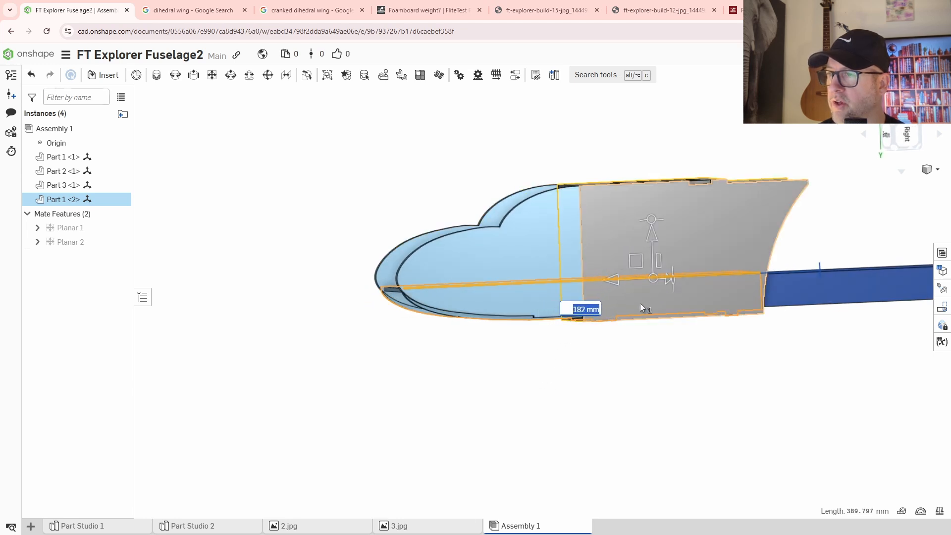
left_click_drag(652, 233, 653, 234)
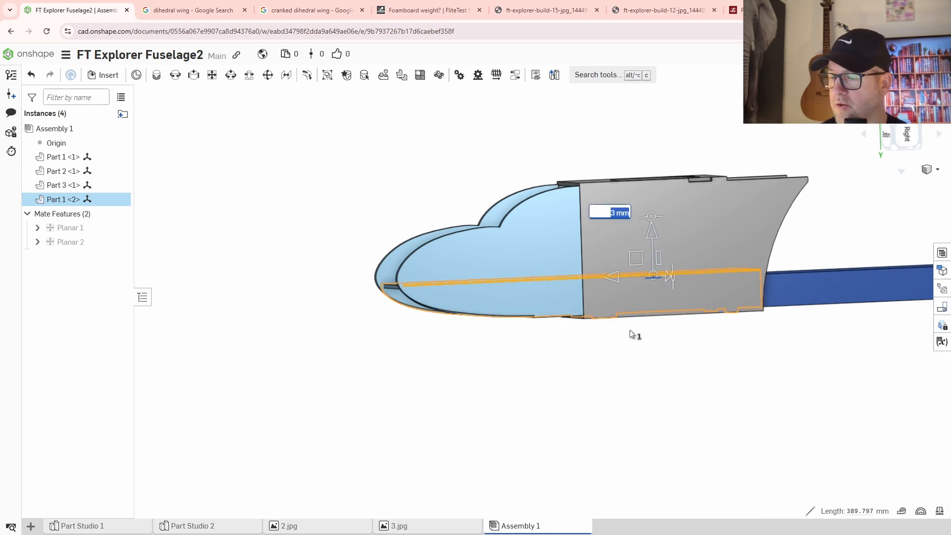
left_click(554, 370)
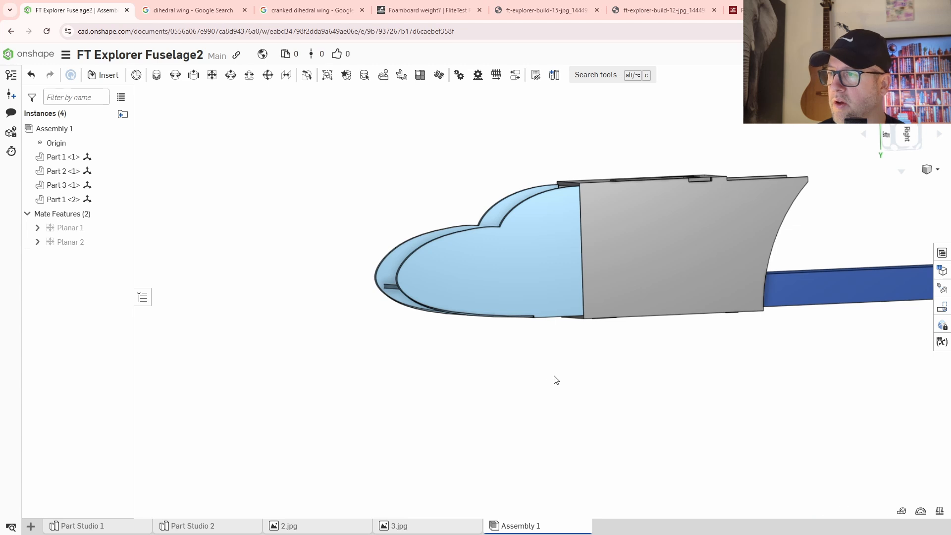
Step: Examine how the tray's plate, side walls and tabs fit between the blue nose cheeks and the fuselage floor
right_click_drag(557, 382, 590, 401)
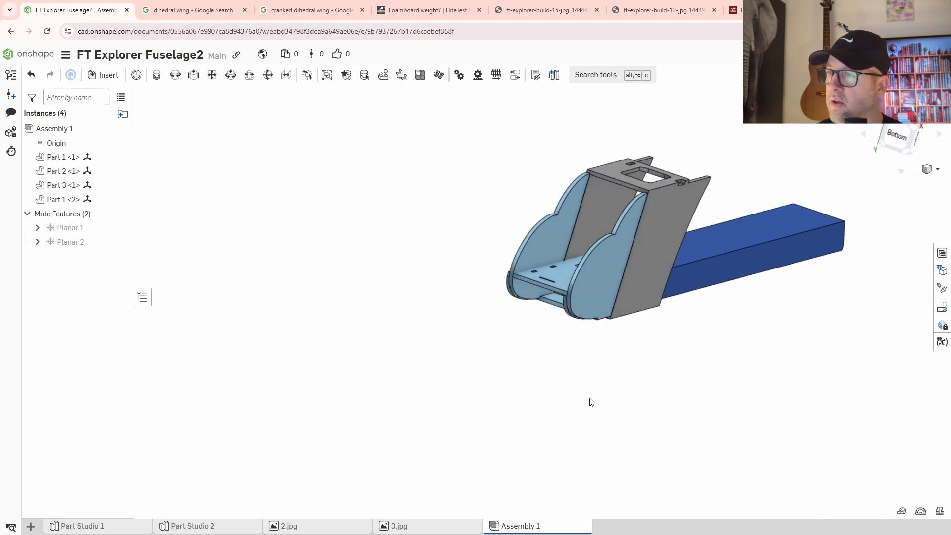
scroll(554, 297, "up", 5)
mouse_move(500, 314)
right_mouse_down()
mouse_move(515, 306)
mouse_move(520, 314)
mouse_move(512, 310)
right_mouse_up()
scroll(703, 247, "up", 5)
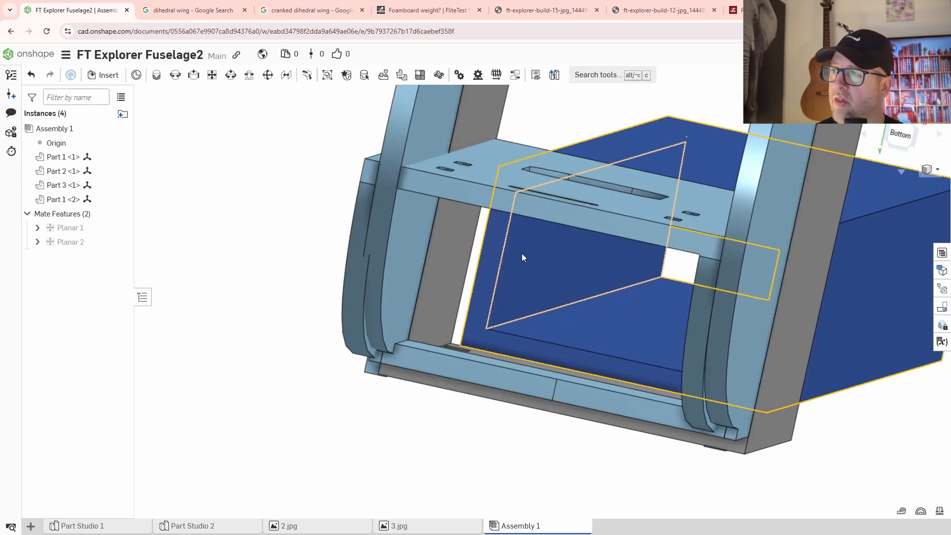
scroll(525, 309, "down", 2)
scroll(417, 250, "up", 3)
right_click_drag(432, 268, 525, 268)
scroll(524, 269, "down", 3)
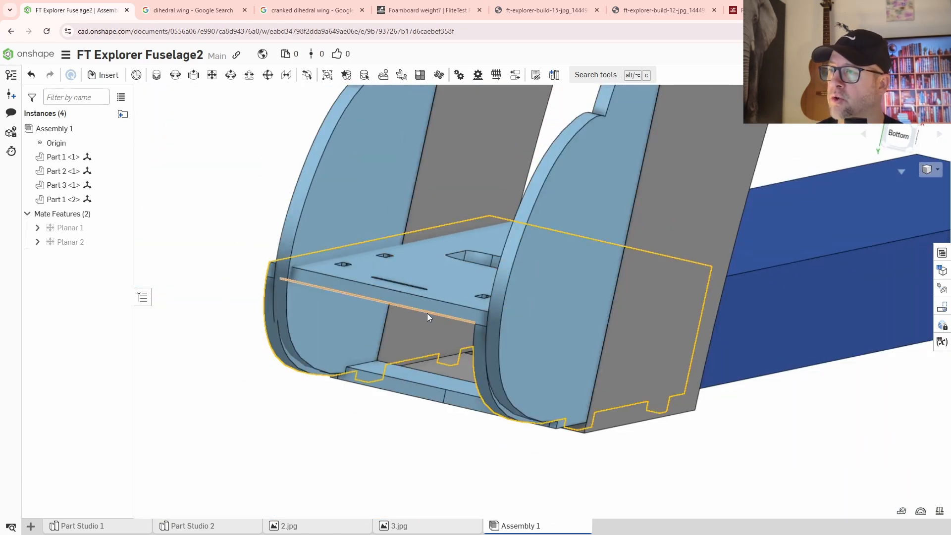
right_click_drag(494, 346, 641, 364)
scroll(616, 342, "up", 3)
scroll(492, 327, "up", 3)
scroll(490, 324, "down", 3)
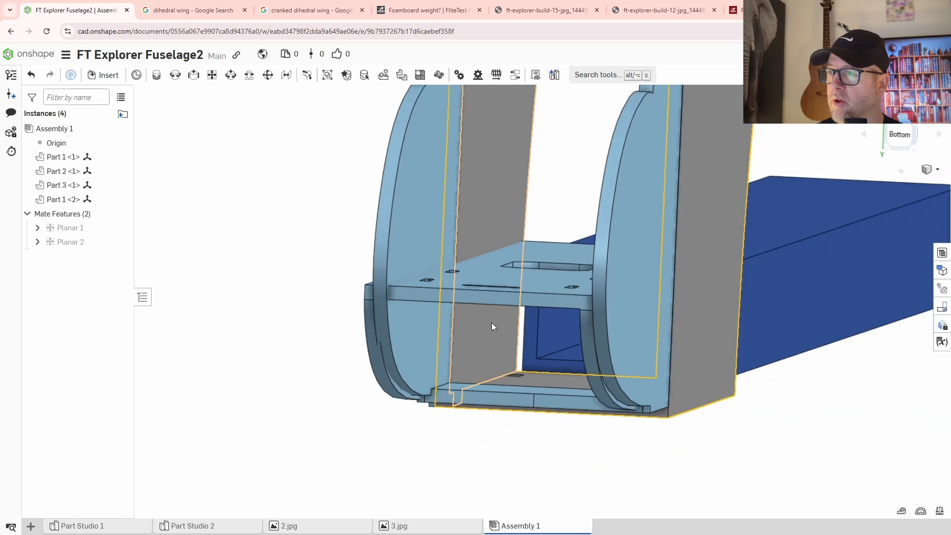
right_click_drag(494, 327, 403, 284)
scroll(411, 307, "up", 5)
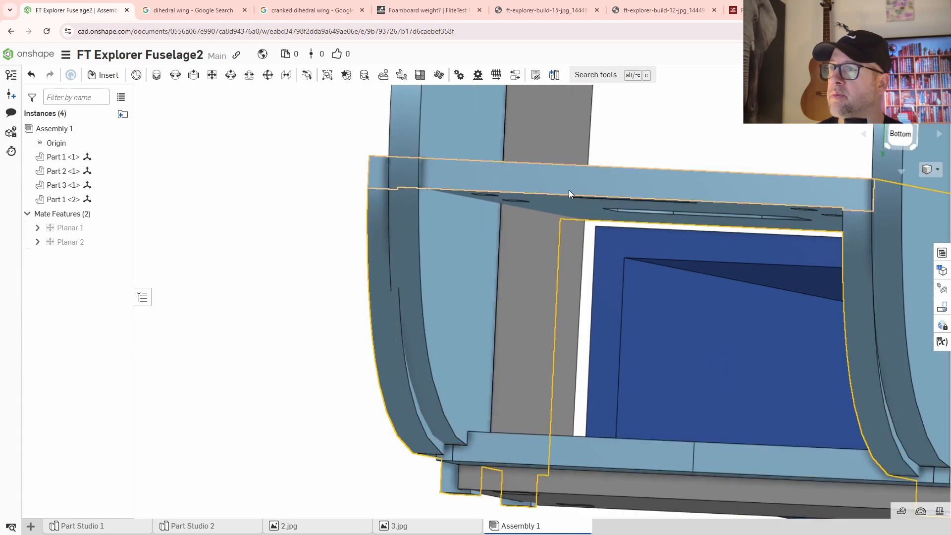
right_click_drag(578, 191, 634, 324)
middle_click_drag(535, 378, 594, 319)
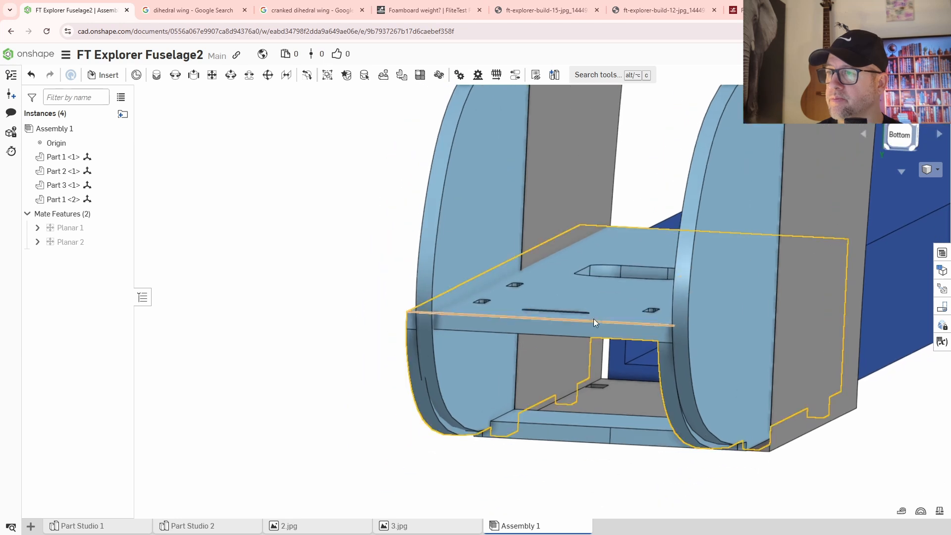
scroll(414, 343, "up", 5)
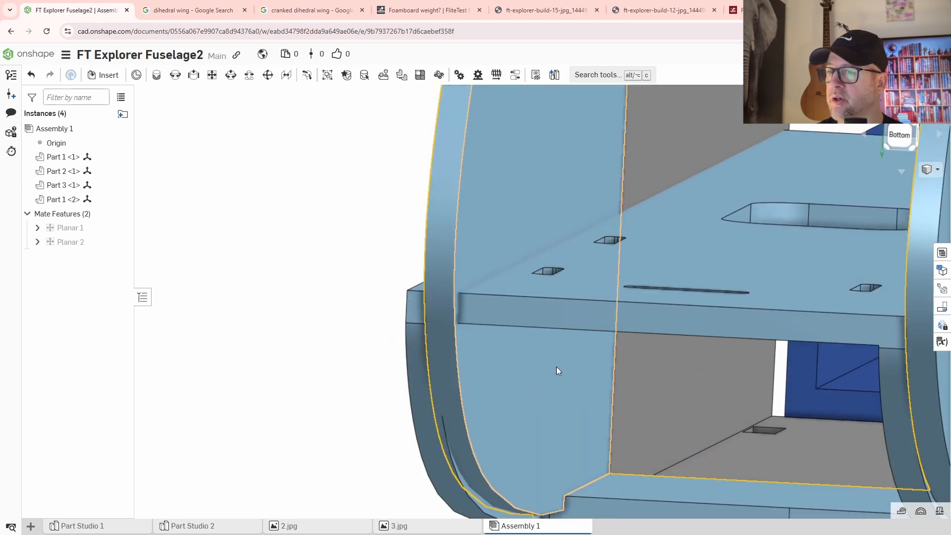
Step: Measure the distance between the blue nose cheek's inner face and the tray's outer side-wall face, then clear the selection
left_click(901, 511)
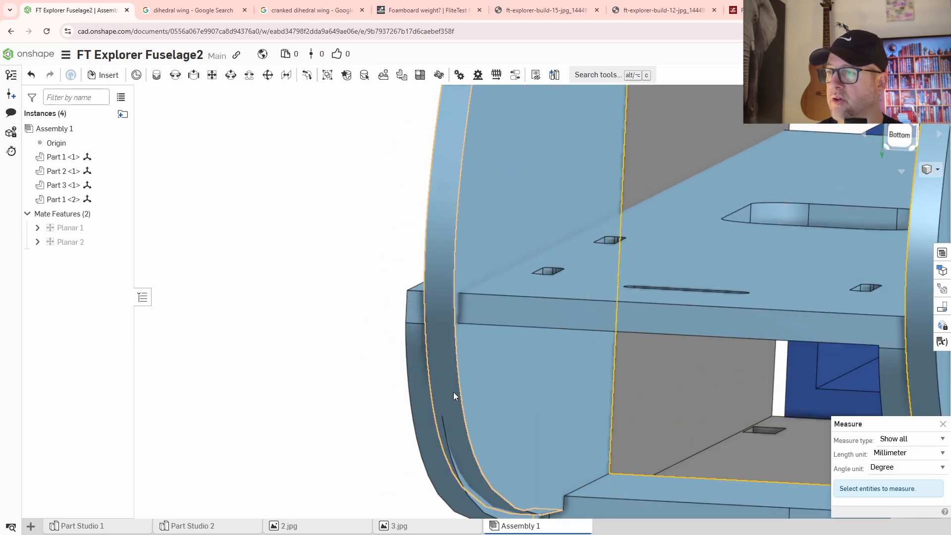
left_click(494, 361)
right_click_drag(473, 381, 510, 379)
left_click(429, 353)
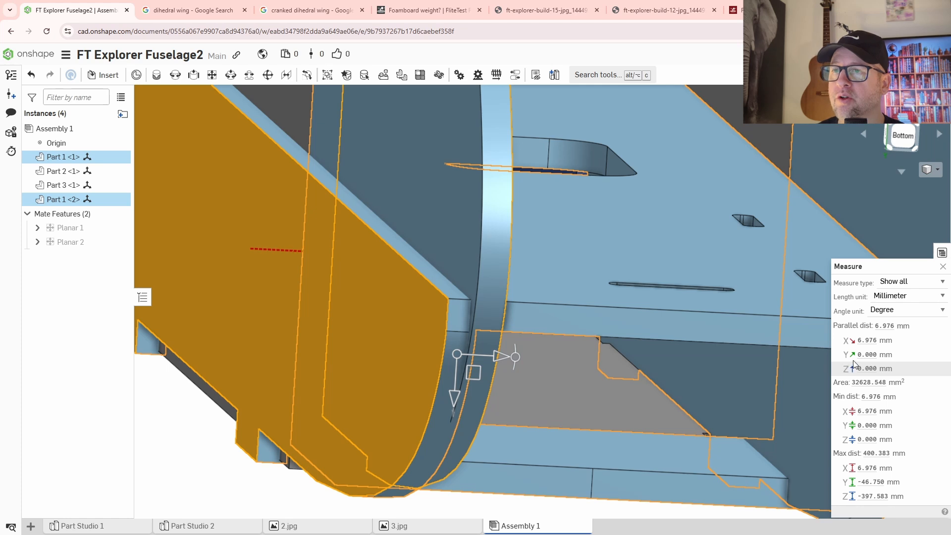
mouse_move(865, 342)
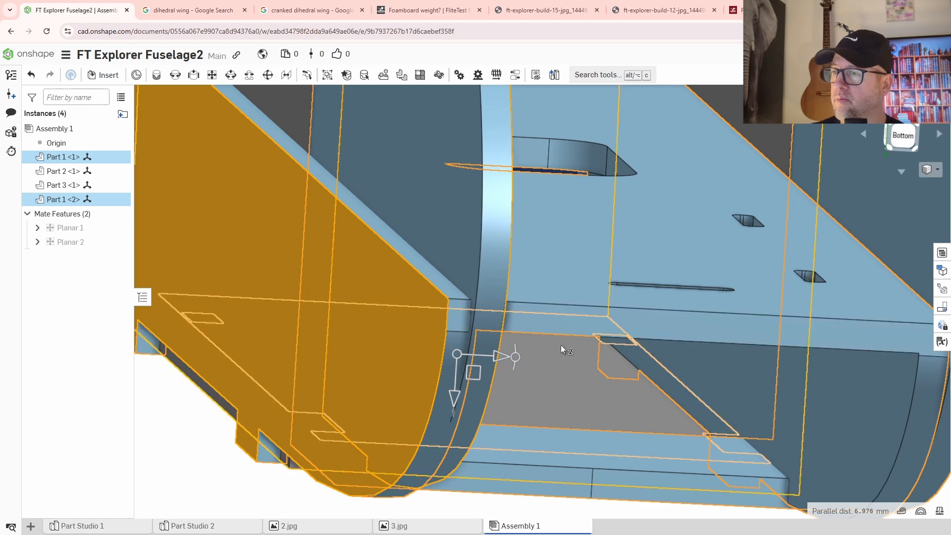
scroll(561, 345, "down", 3)
right_click_drag(634, 369, 513, 363)
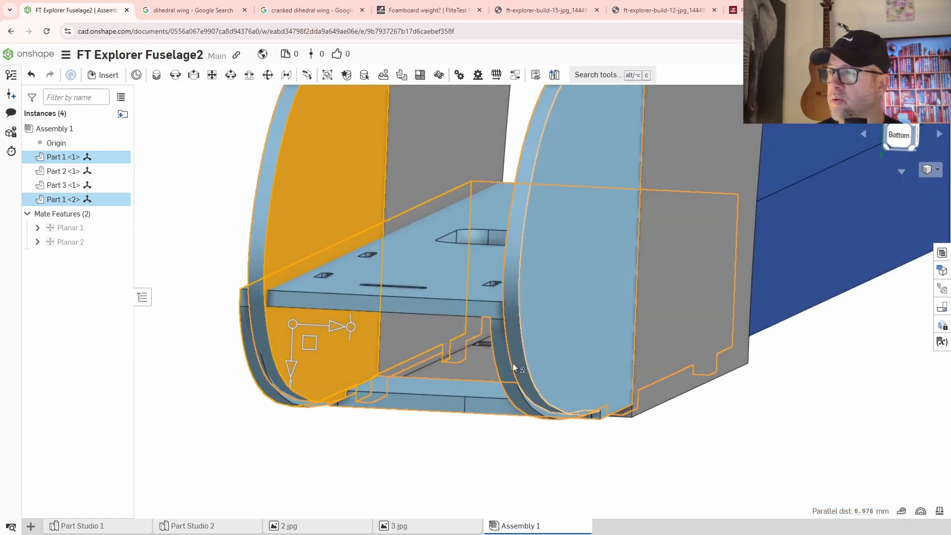
middle_click_drag(512, 364, 632, 364)
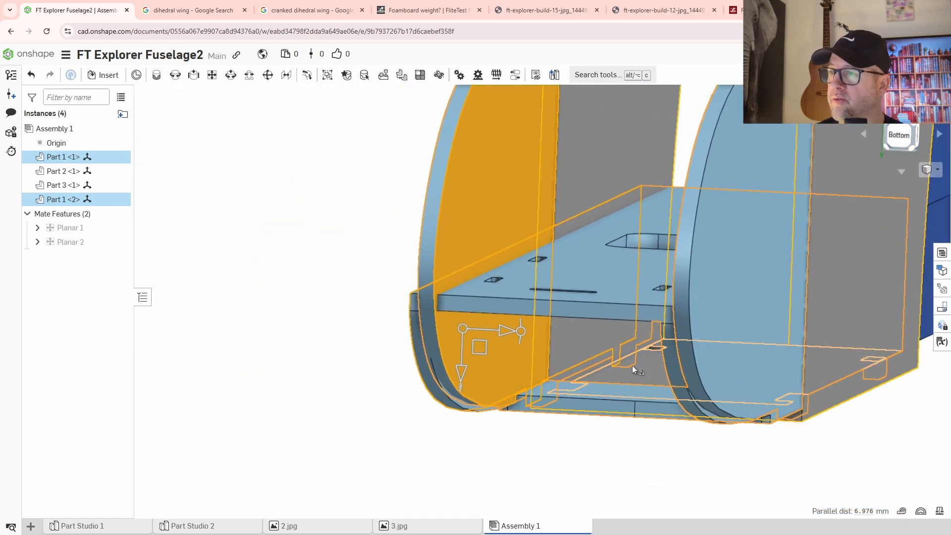
left_click(201, 253)
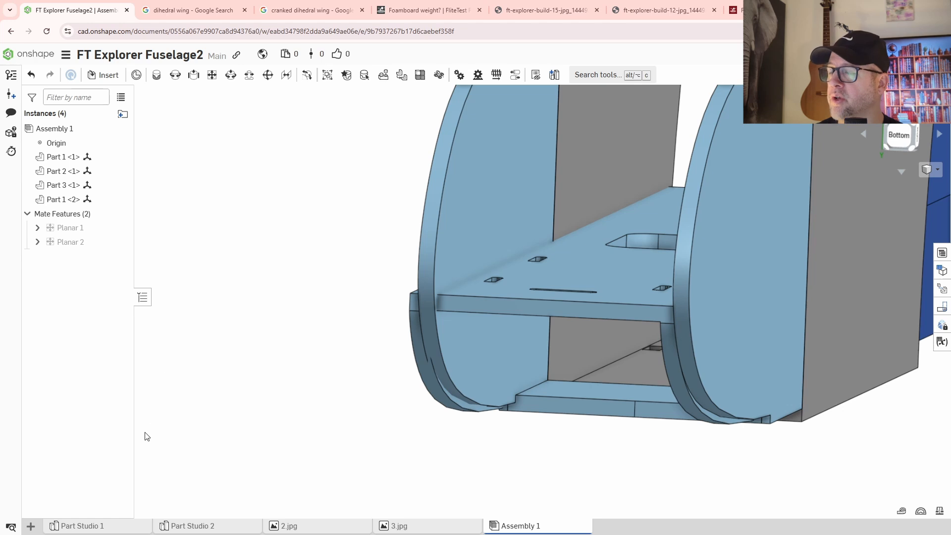
Step: Open Part Studio 2 and examine the folded tray's side walls, tabs and plate width against the assembly
left_click(125, 531)
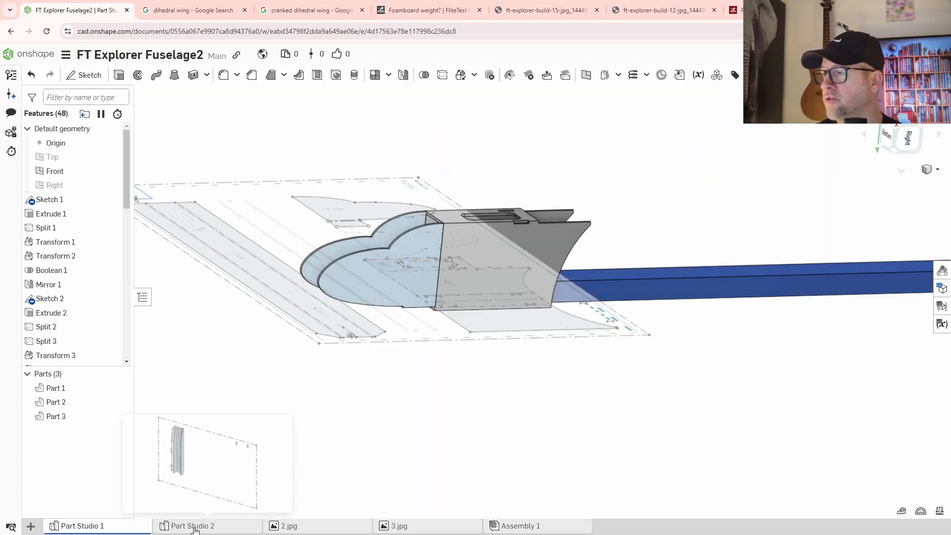
left_click(212, 525)
right_click_drag(437, 351, 515, 367)
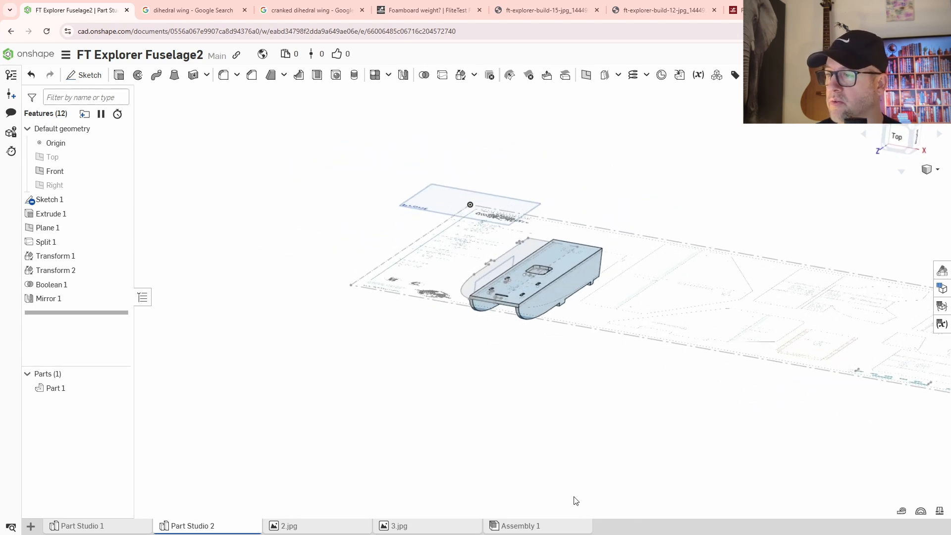
left_click(564, 528)
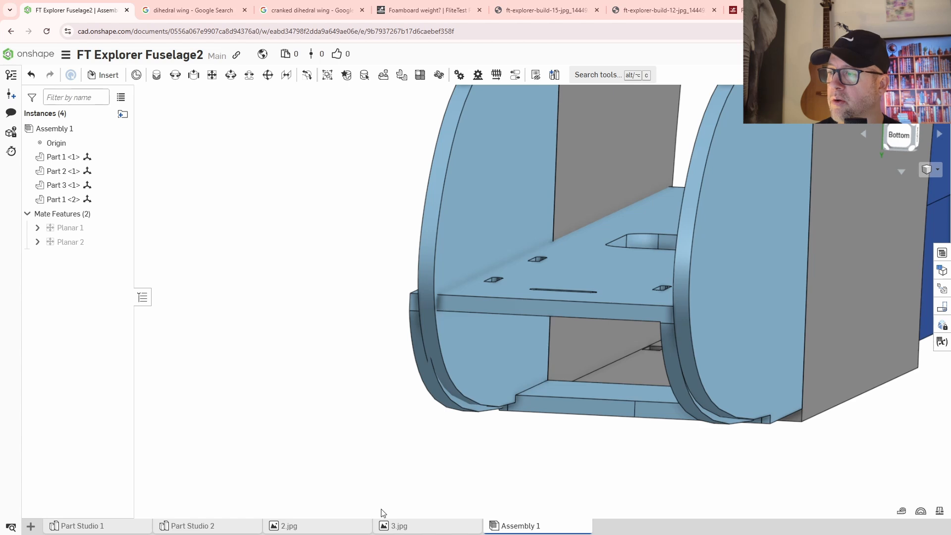
left_click(204, 526)
right_click_drag(480, 321, 529, 304)
scroll(529, 305, "up", 4)
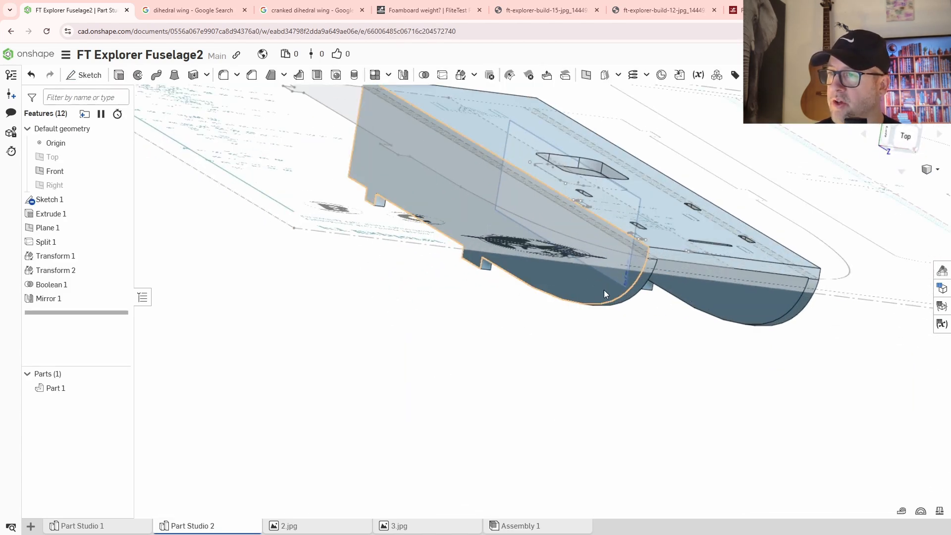
right_click_drag(605, 293, 646, 356)
middle_click_drag(591, 366, 577, 437)
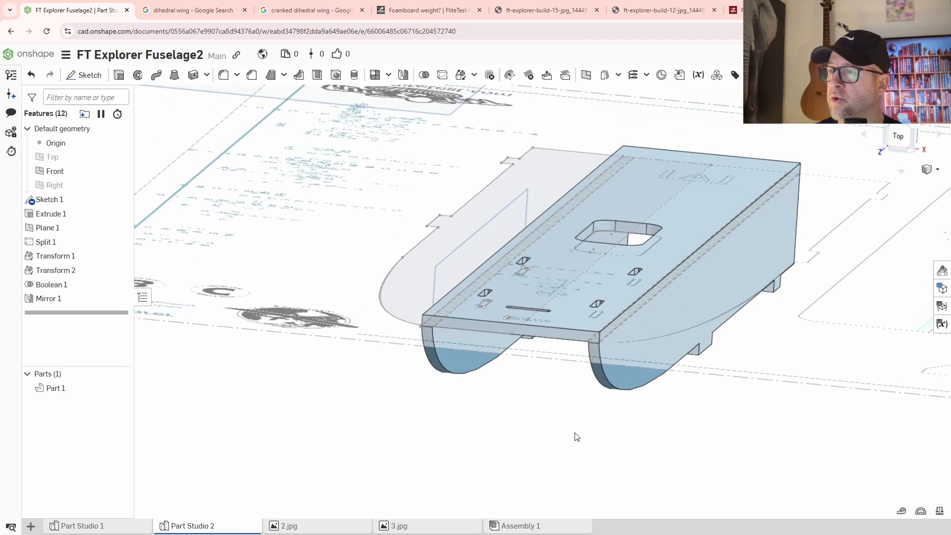
Step: Examine the folded tray from several angles and review the rotation settings of Transform 1 and the translation settings of Transform 2
right_click_drag(521, 412, 527, 412)
scroll(534, 353, "up", 5)
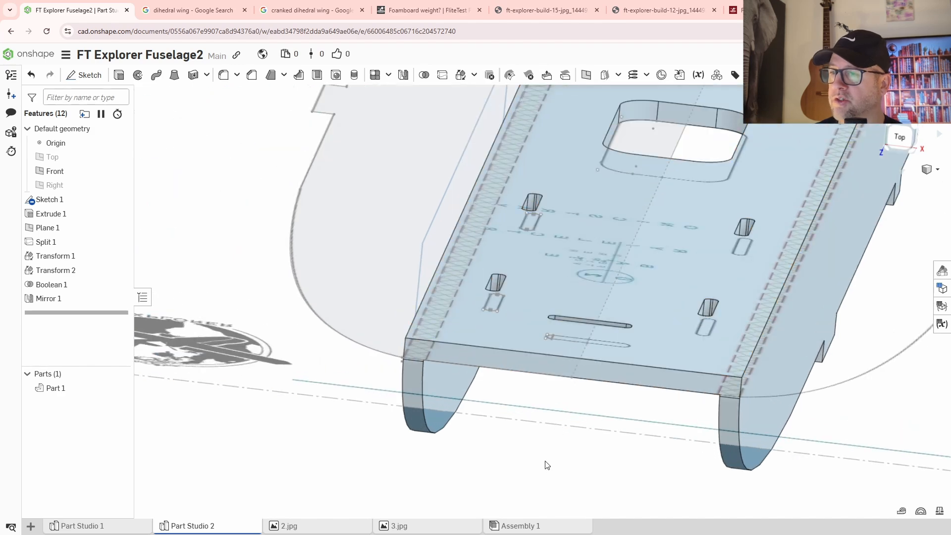
middle_click_drag(608, 448, 580, 416)
scroll(581, 416, "down", 4)
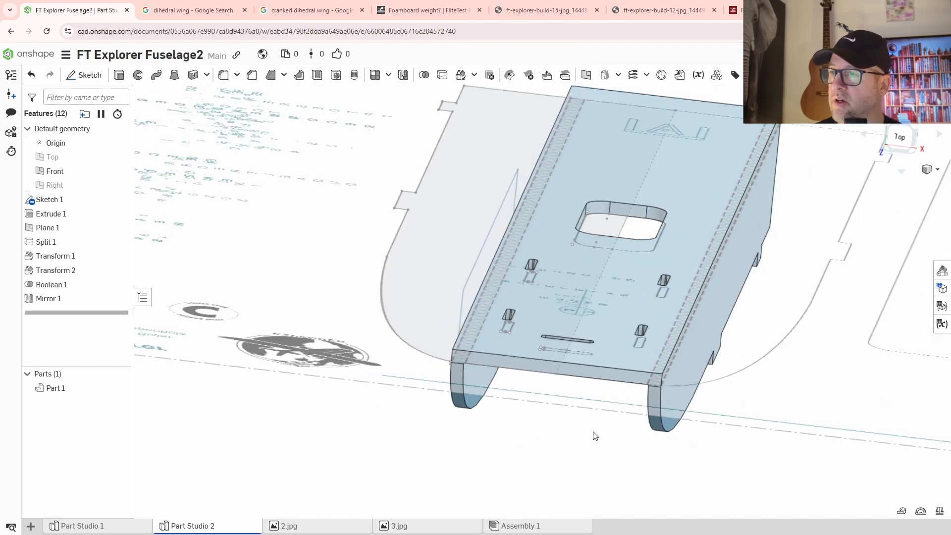
right_click_drag(594, 434, 614, 444)
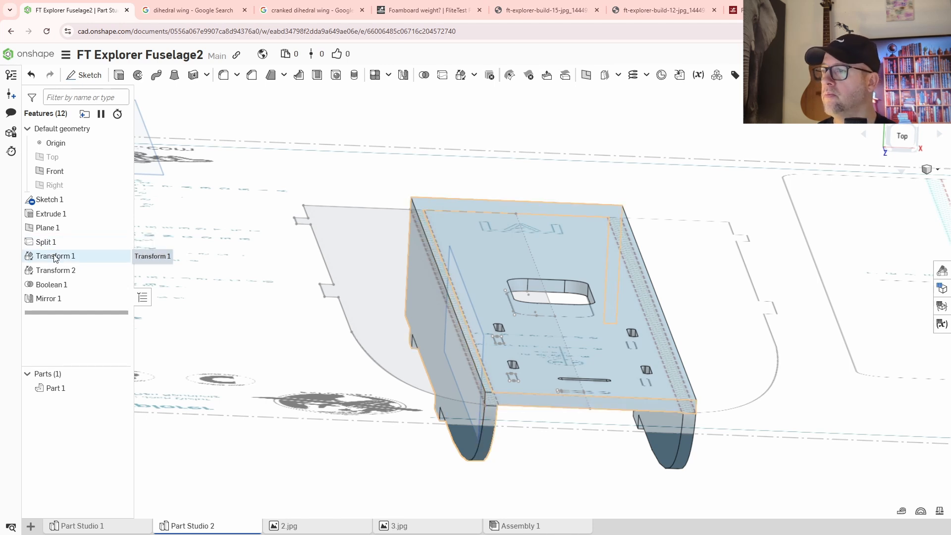
double_click(55, 257)
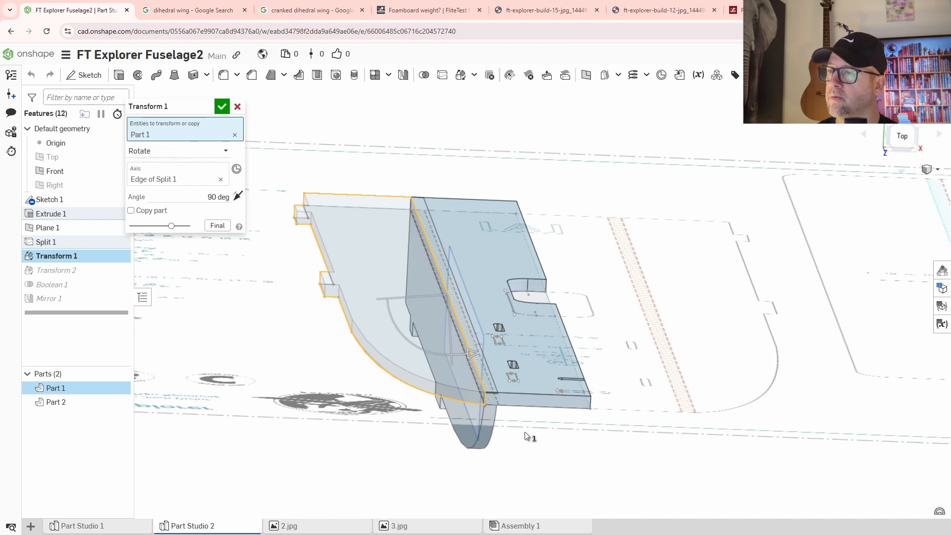
right_click_drag(524, 432, 522, 428)
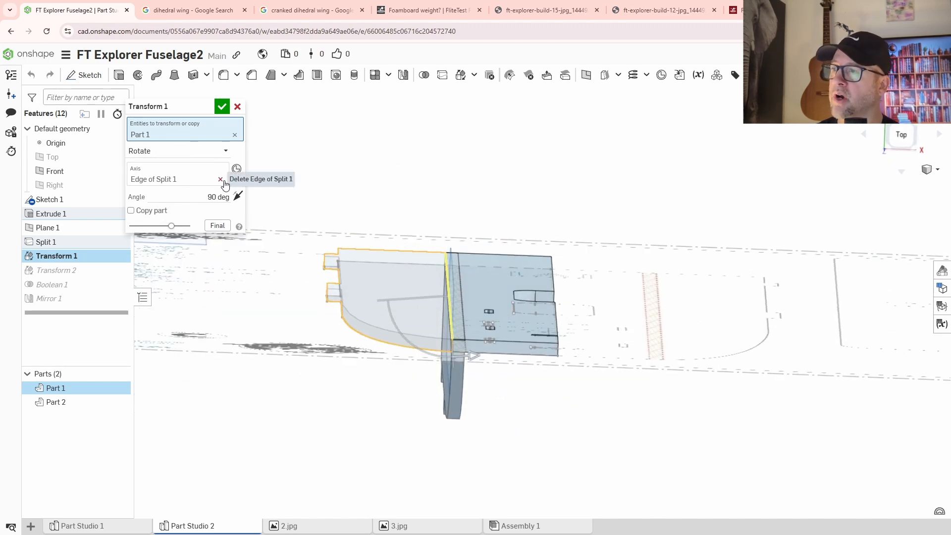
left_click(222, 107)
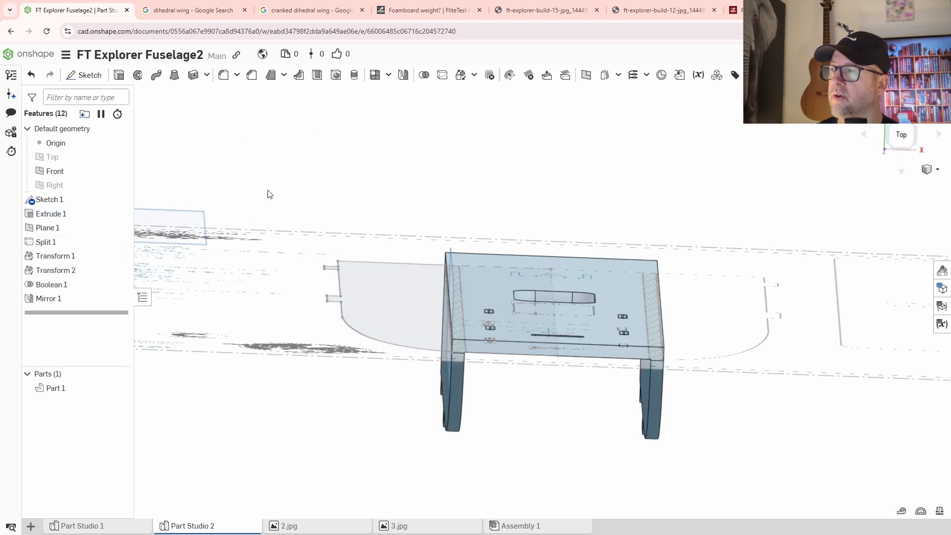
double_click(58, 272)
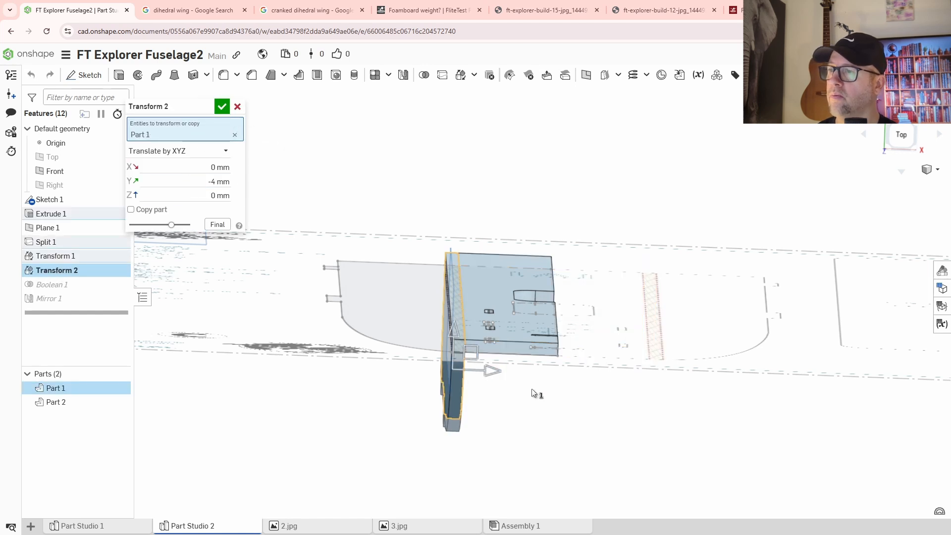
right_click_drag(531, 394, 530, 387)
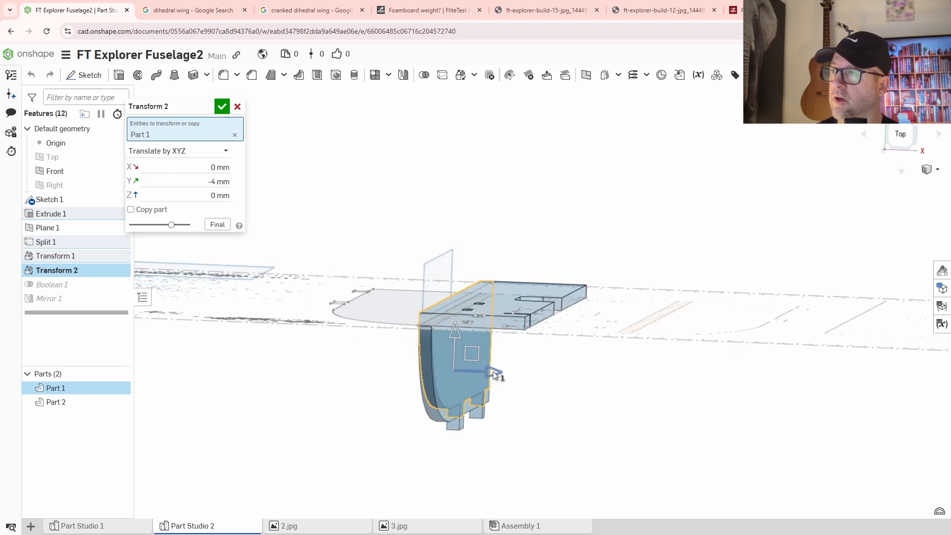
left_click(238, 108)
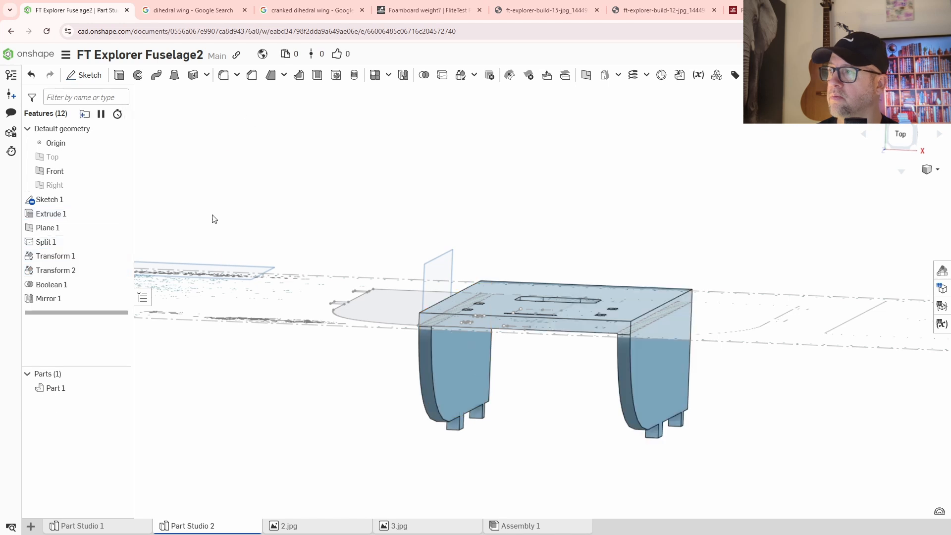
Step: Try the tray without Transform 2 by deleting that feature, and undo the deletion
left_click(71, 272)
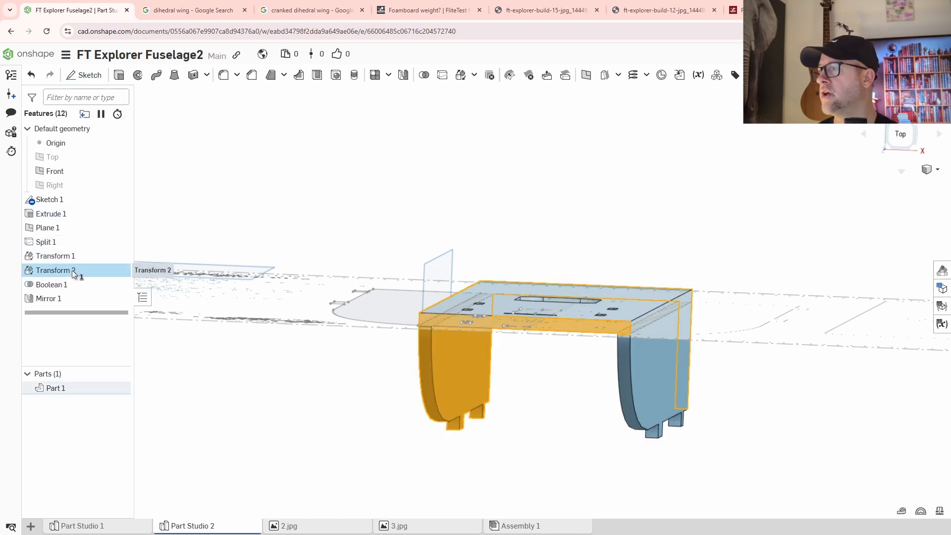
right_click(73, 269)
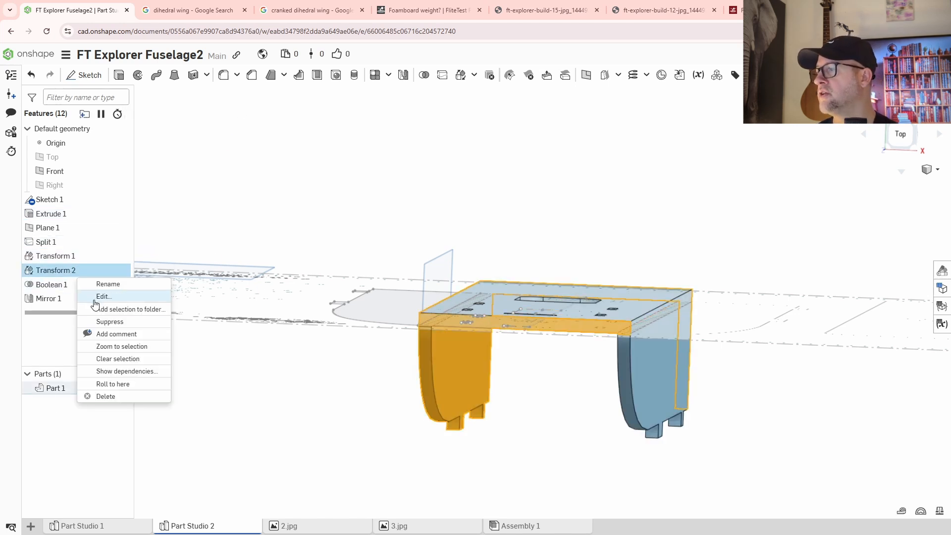
left_click(106, 397)
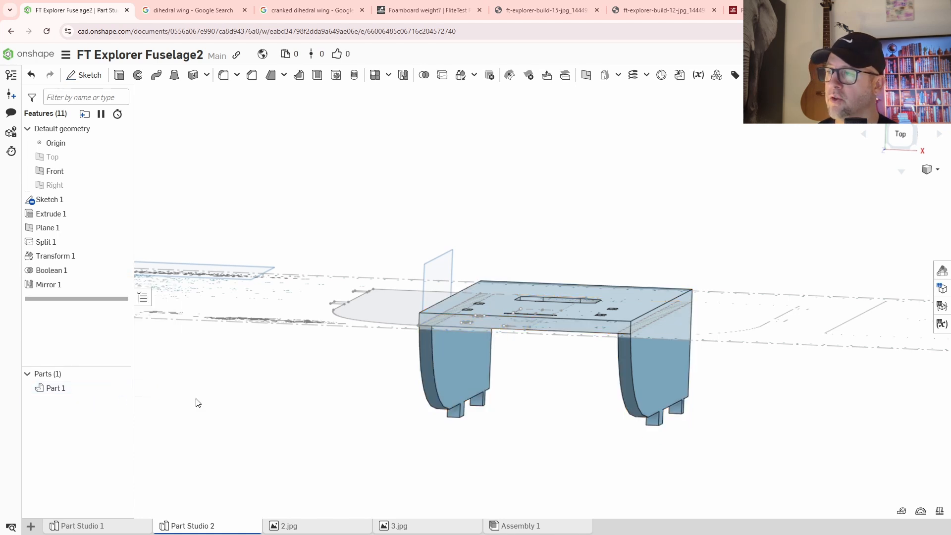
key("ctrl+z")
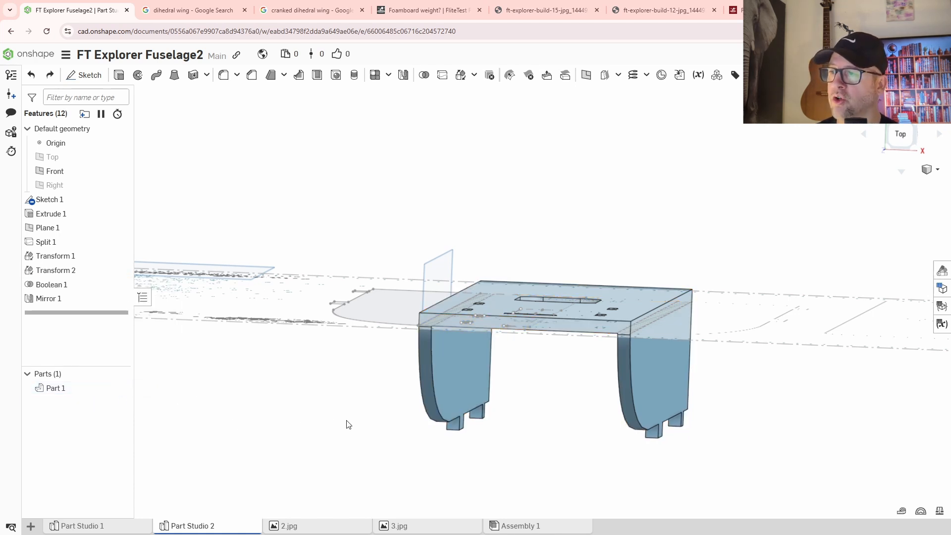
middle_click_drag(347, 421, 338, 408)
right_click_drag(343, 405, 346, 408)
right_click_drag(438, 367, 441, 347)
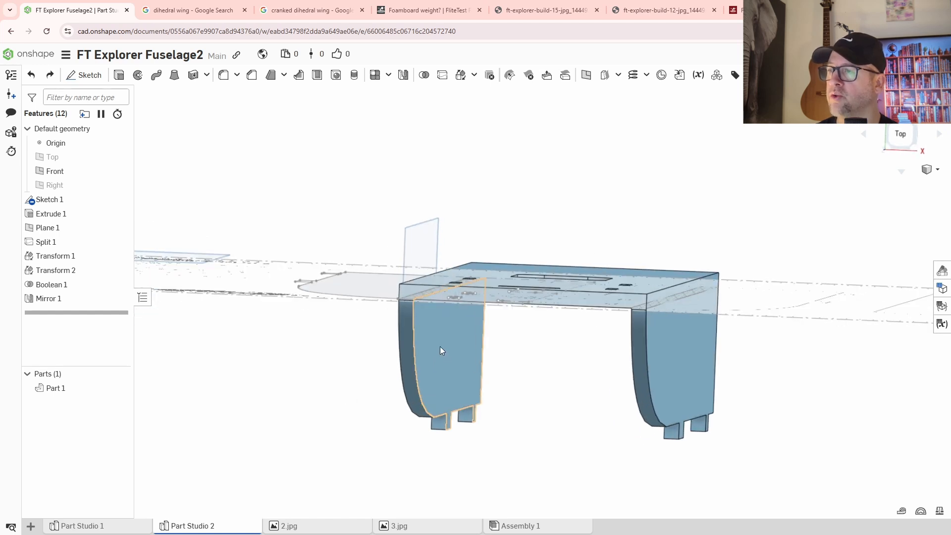
right_click_drag(517, 384, 564, 403)
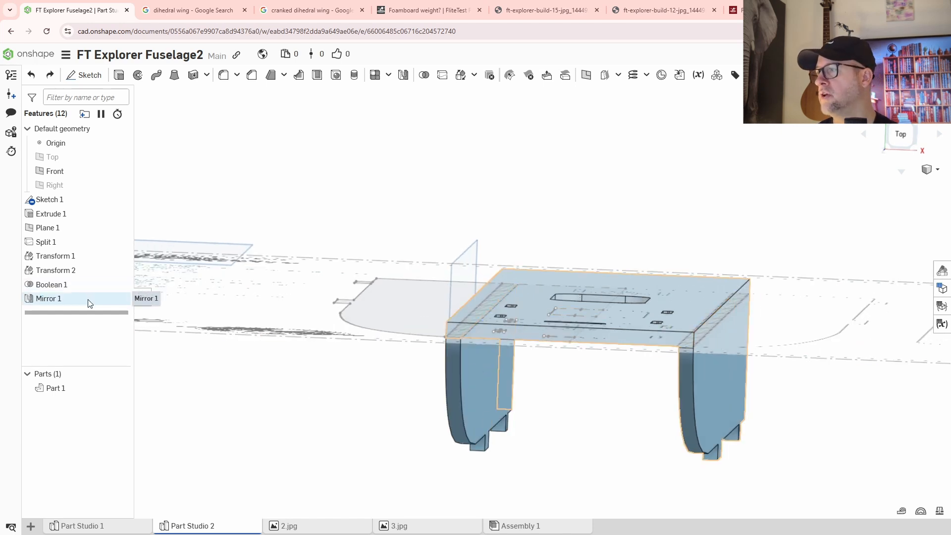
left_click(460, 76)
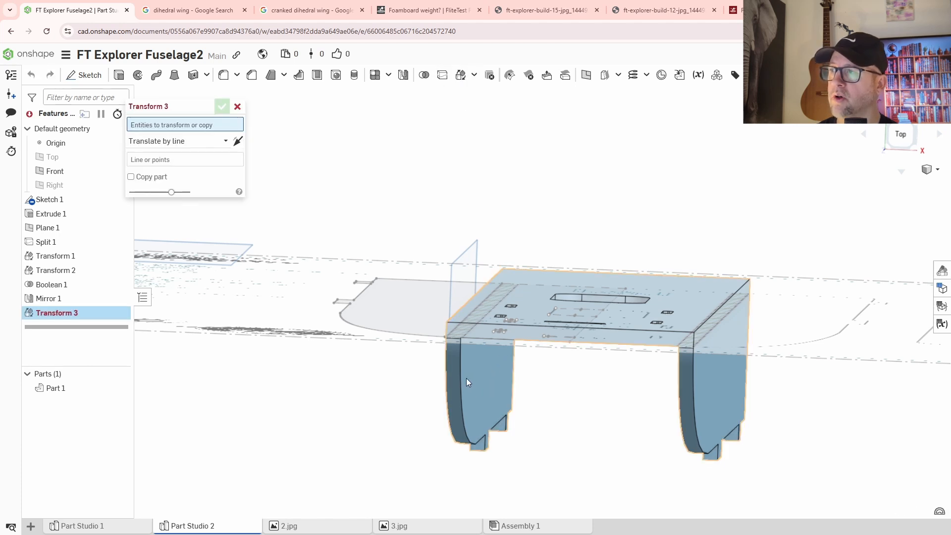
left_click(237, 106)
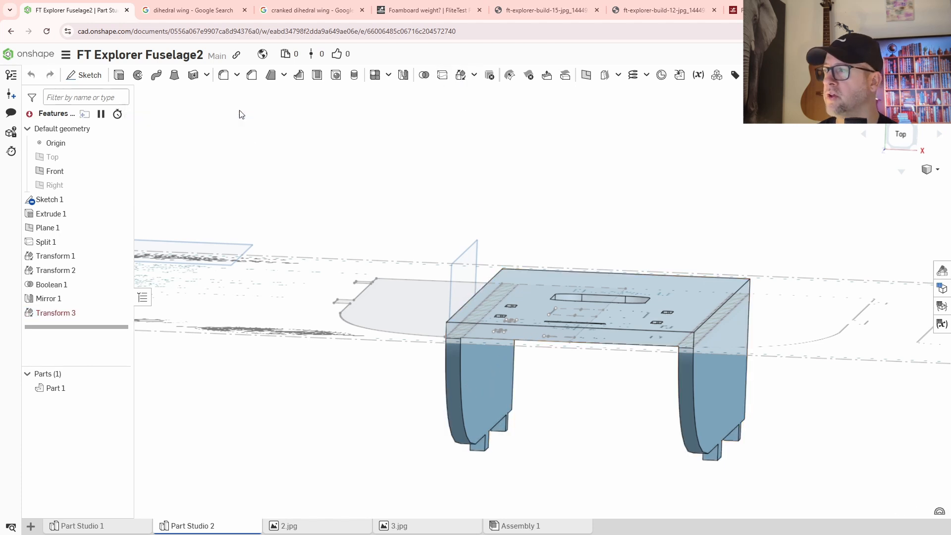
Step: Suppress the Mirror 1 and Boolean 1 features so the side wall and plate are separate parts
right_click(70, 301)
left_click(94, 349)
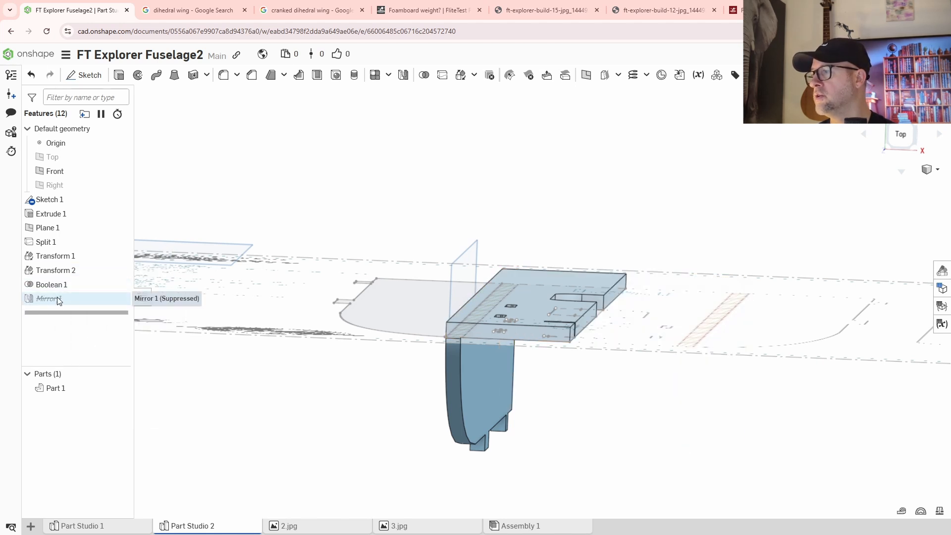
right_click(66, 284)
left_click(94, 334)
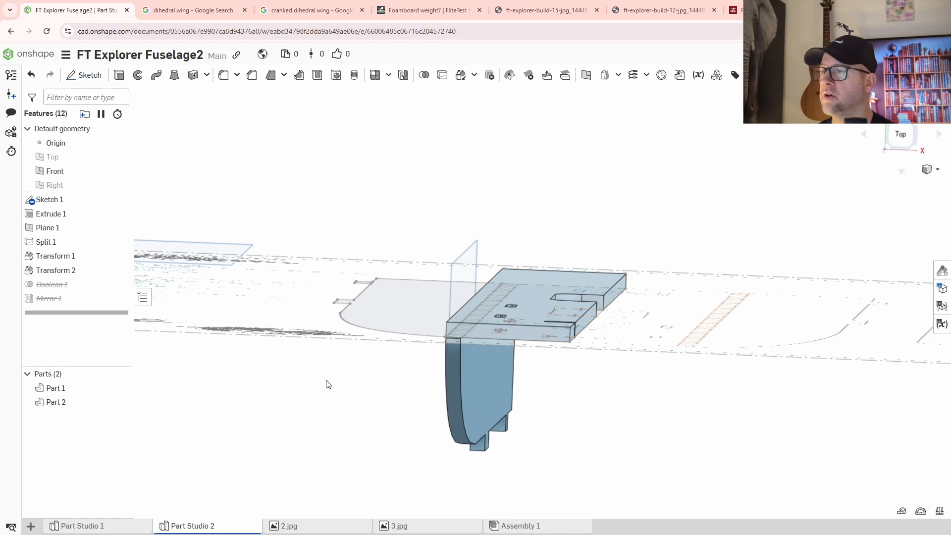
Step: Translate the folded side wall part 4 mm along X with a Translate by XYZ transform
scroll(525, 367, "up", 3)
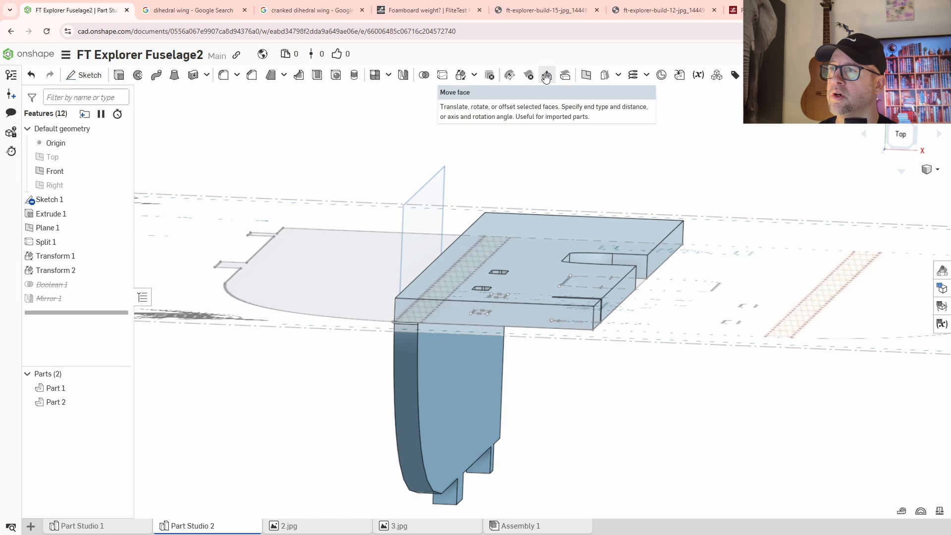
left_click(459, 76)
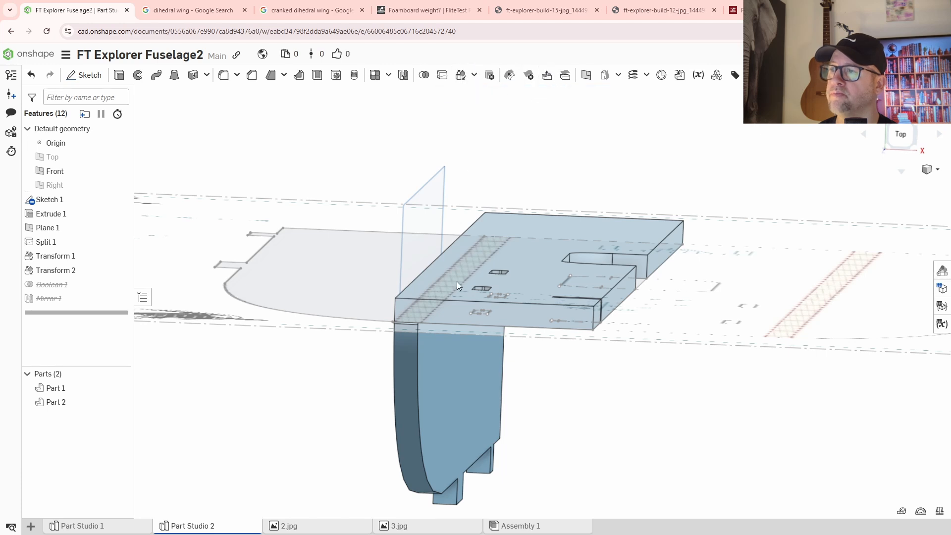
left_click(441, 381)
left_click(179, 151)
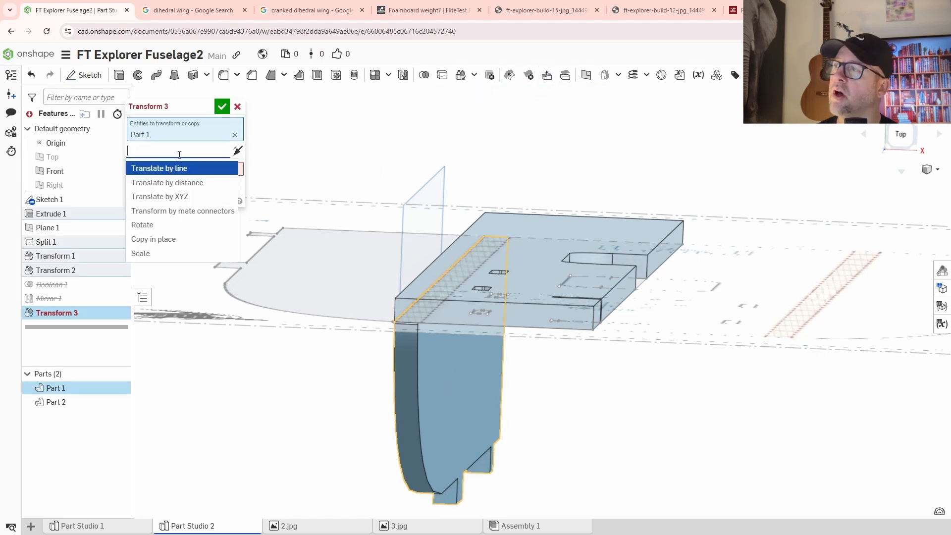
left_click(193, 193)
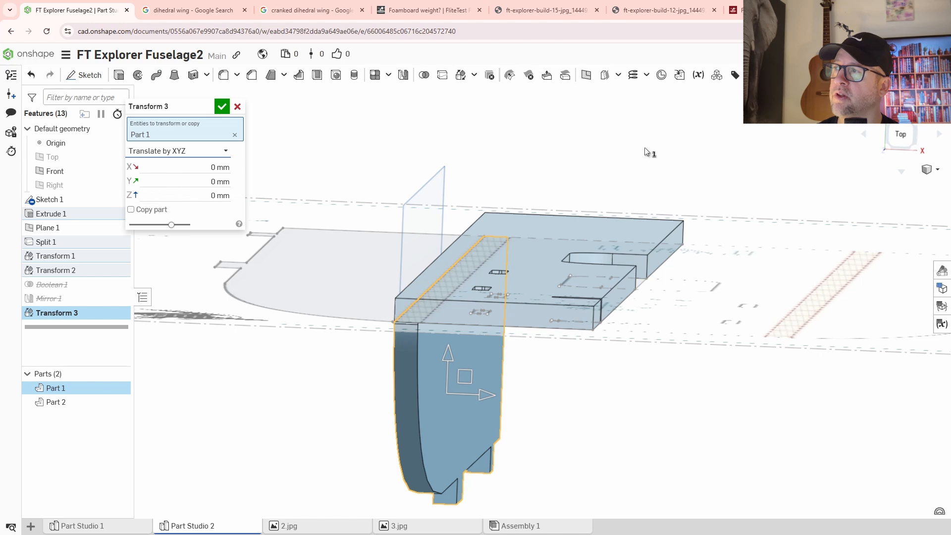
left_click(209, 167)
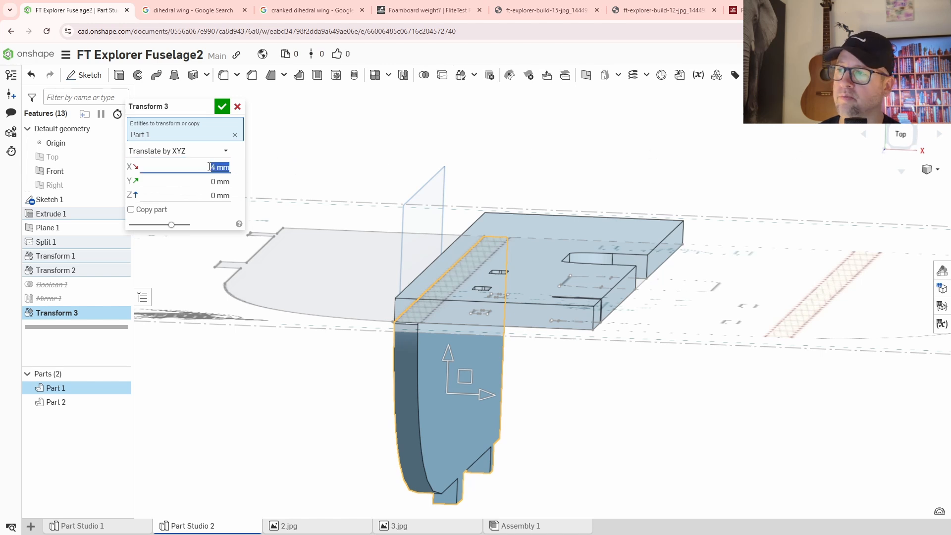
left_click(221, 107)
right_click_drag(440, 388, 646, 407)
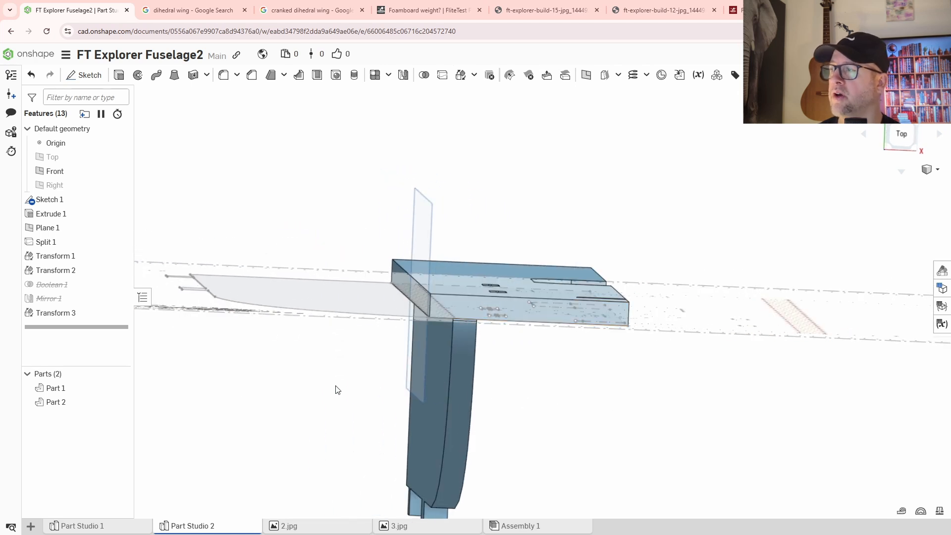
Step: Reorder the side wall's new translation ahead of Boolean 1, and unsuppress Boolean 1 and Mirror 1
left_click_drag(52, 313, 70, 303)
right_click(72, 303)
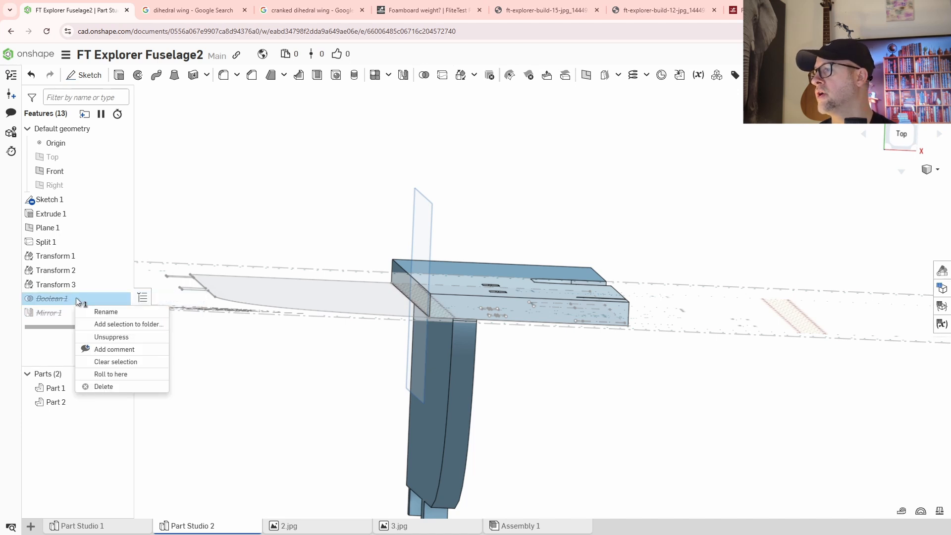
left_click(101, 337)
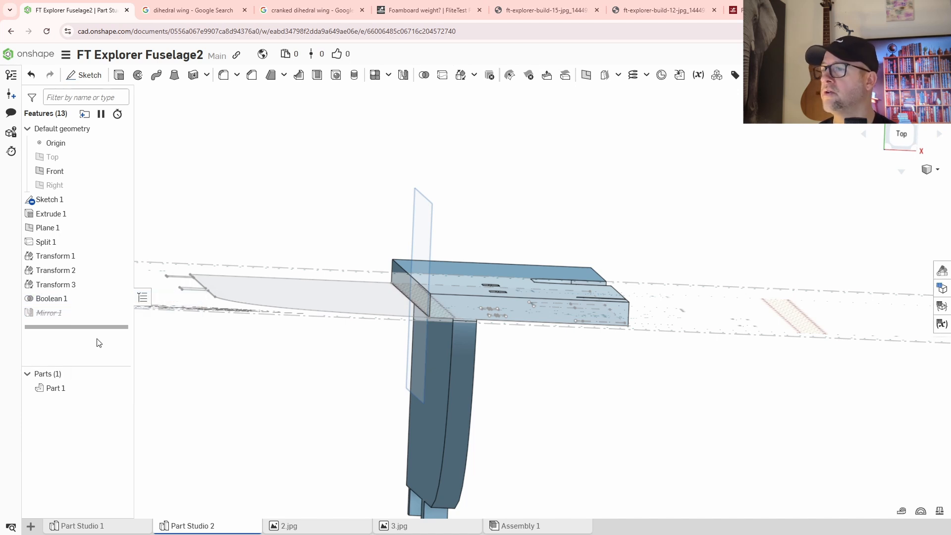
right_click(63, 313)
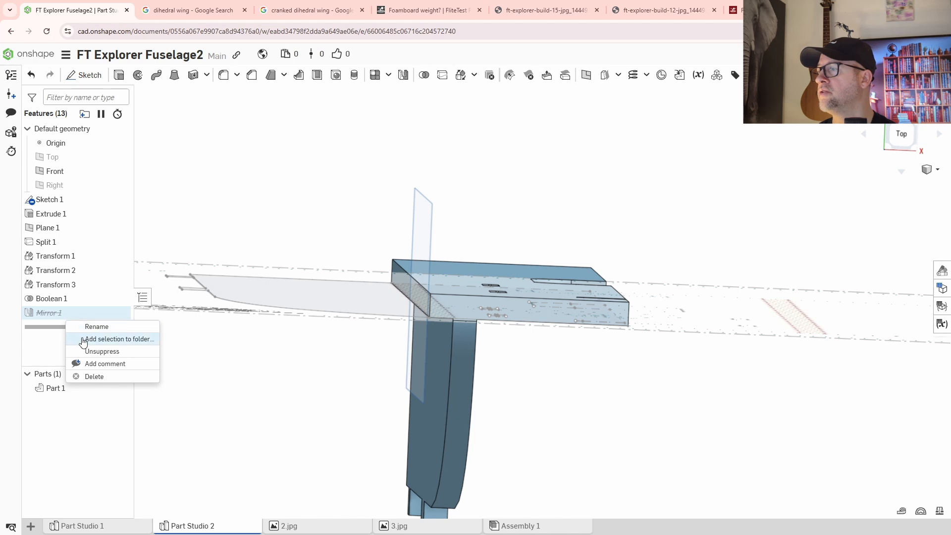
left_click(89, 351)
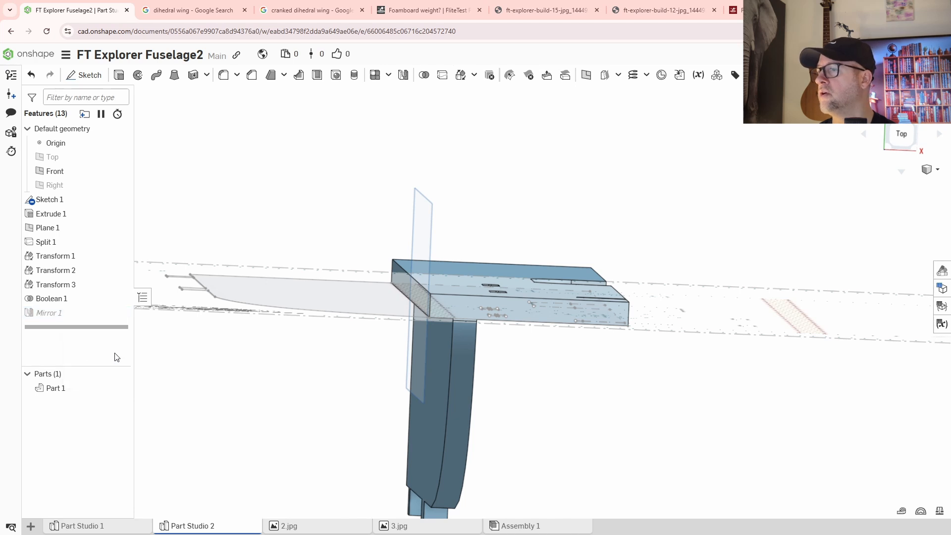
Step: Replace the plate's protruding edge face with the side wall's outer face at 0 mm offset, and reorder this feature ahead of Mirror 1
right_click_drag(471, 337, 505, 358)
scroll(430, 289, "up", 3)
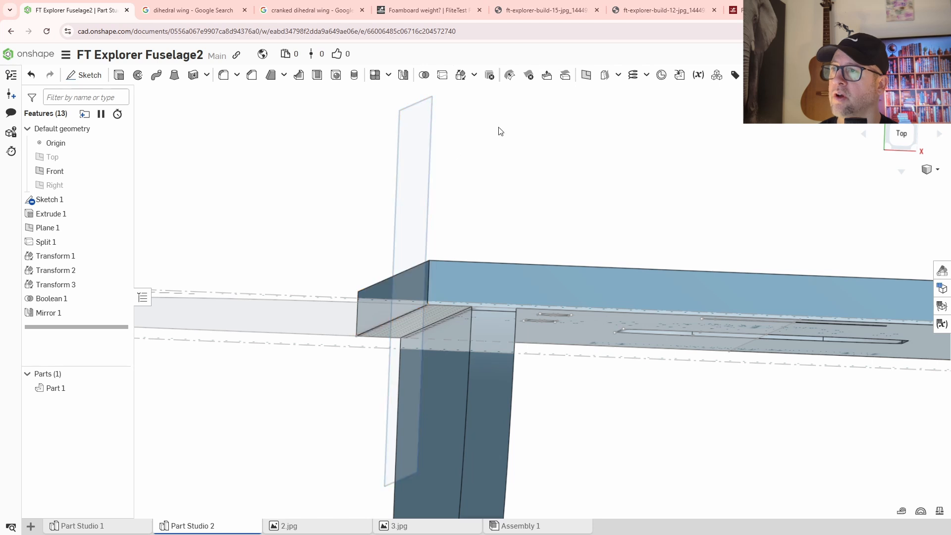
left_click(548, 77)
left_click(565, 75)
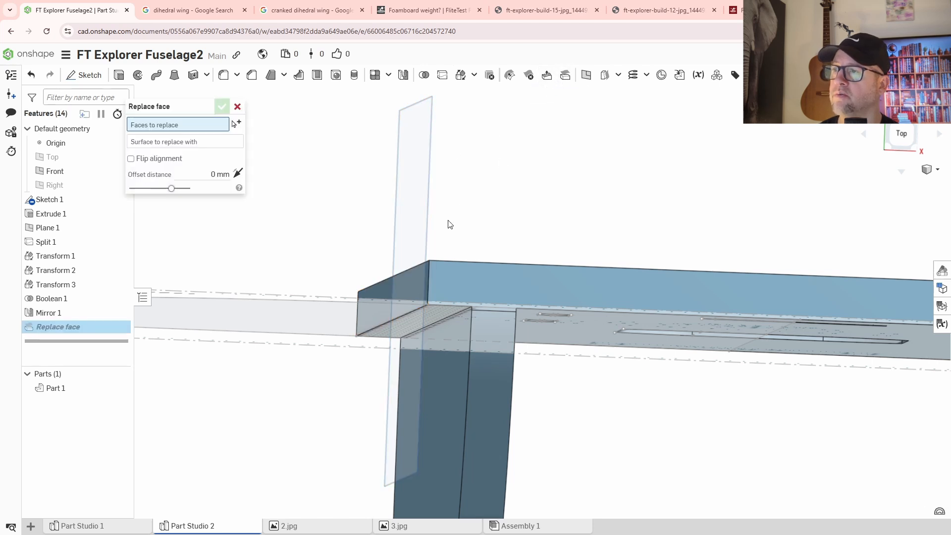
left_click(404, 284)
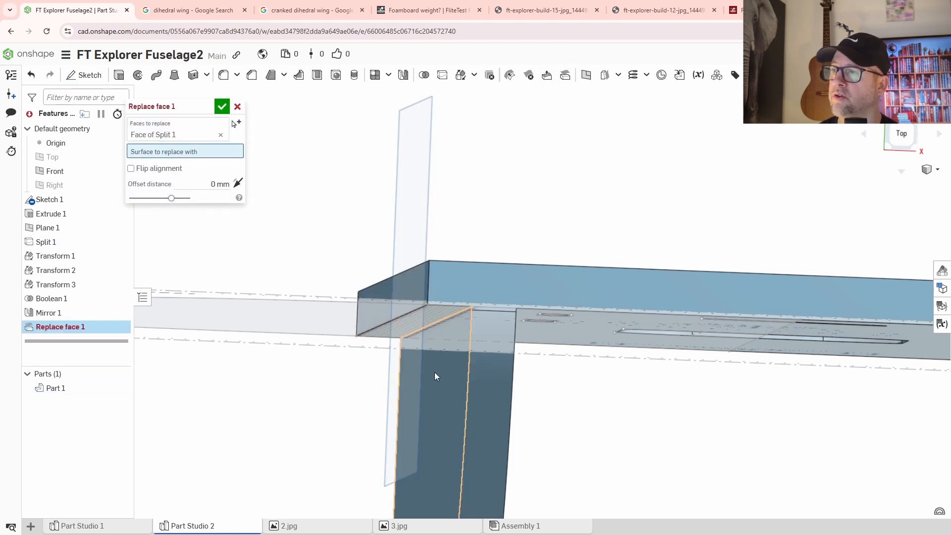
left_click(439, 379)
left_click(222, 106)
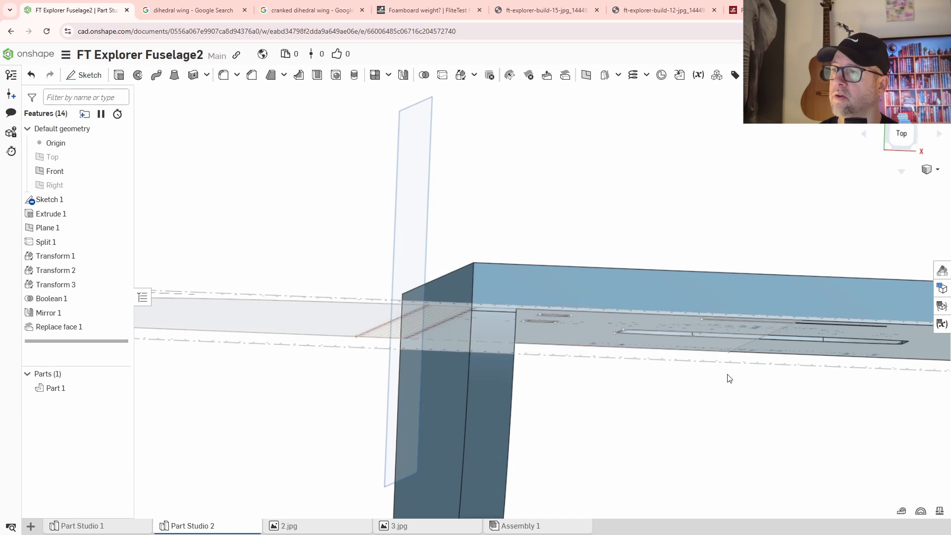
scroll(662, 374, "down", 4)
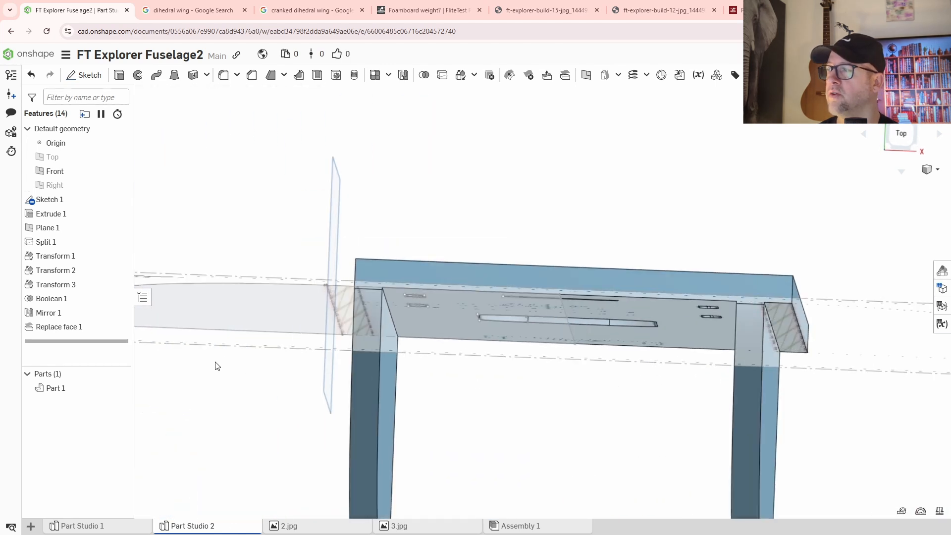
left_click_drag(69, 331, 67, 308)
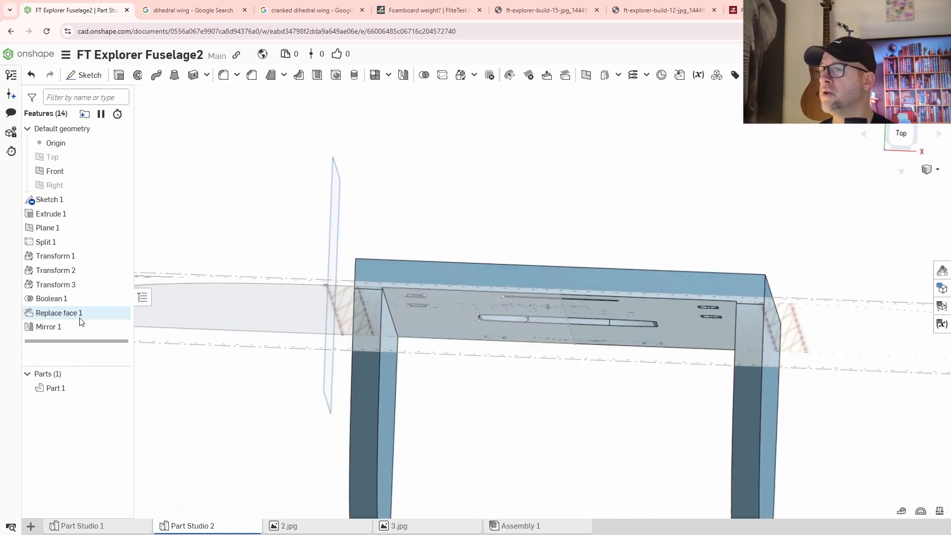
Step: Check the corrected tray's plate edges and side walls, and switch to Assembly 1
scroll(551, 429, "down", 2)
mouse_move(573, 436)
right_mouse_down()
mouse_move(573, 445)
mouse_move(575, 430)
right_mouse_up()
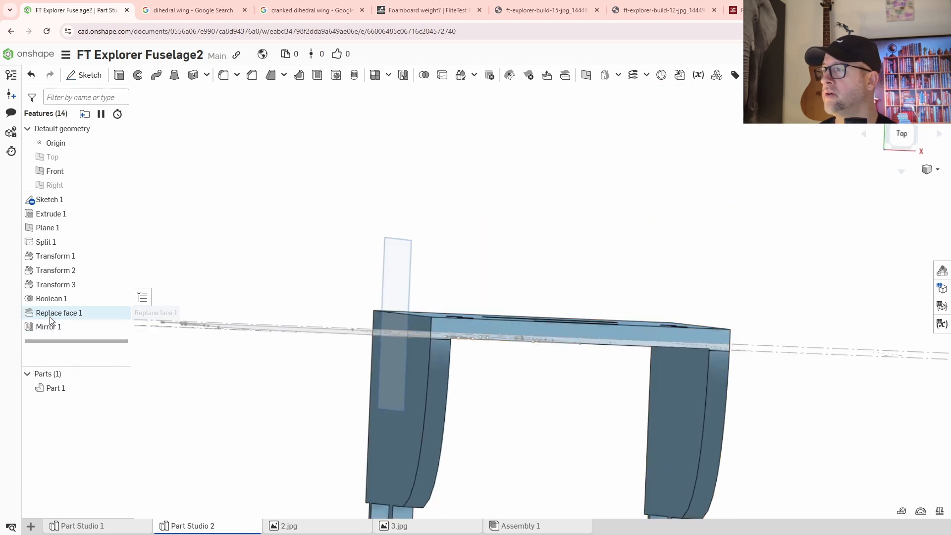
middle_click_drag(569, 242, 564, 233)
right_click_drag(567, 236, 541, 242)
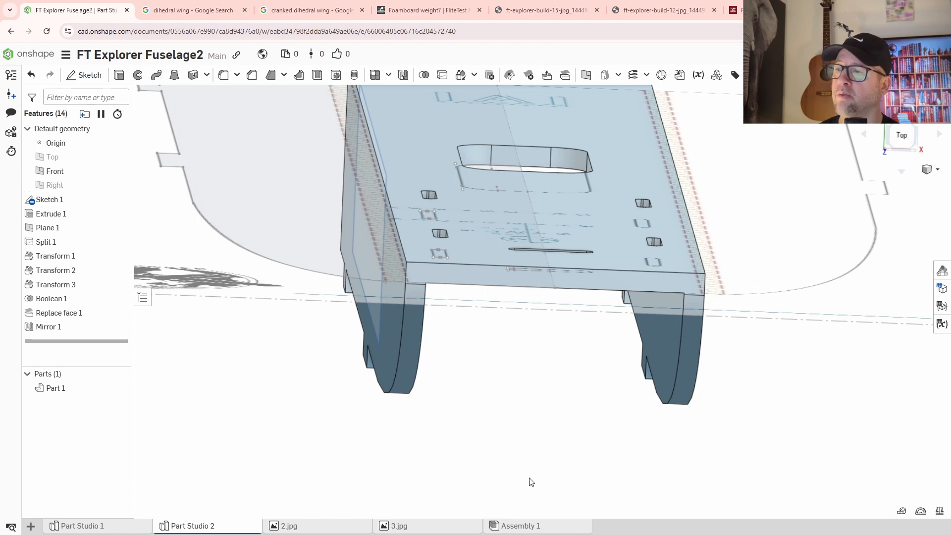
left_click(542, 527)
right_click_drag(524, 385, 611, 433)
middle_click_drag(814, 407, 564, 408)
scroll(484, 312, "up", 1)
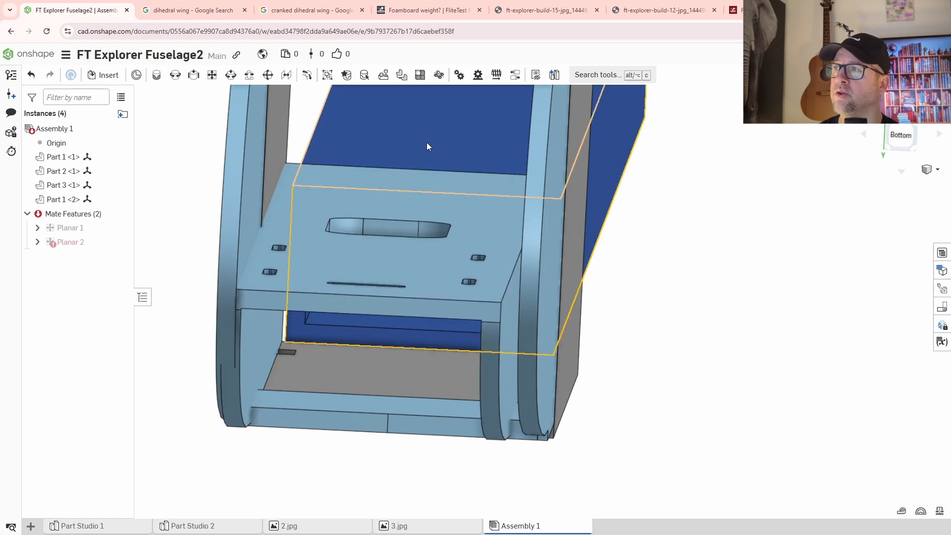
Step: Try adding another planar mate from the tray's outer side-wall face to position it in the fuselage
left_click(213, 76)
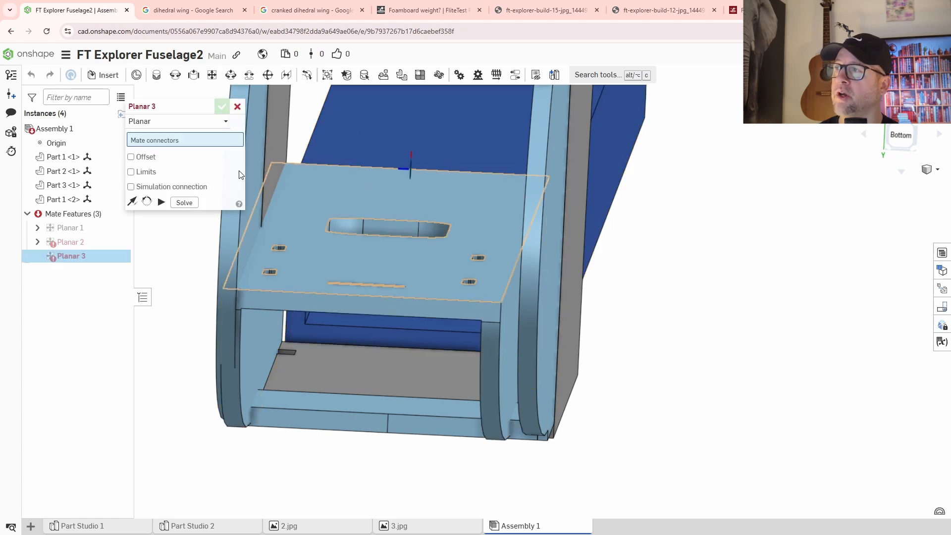
left_click(504, 331)
left_click(510, 292)
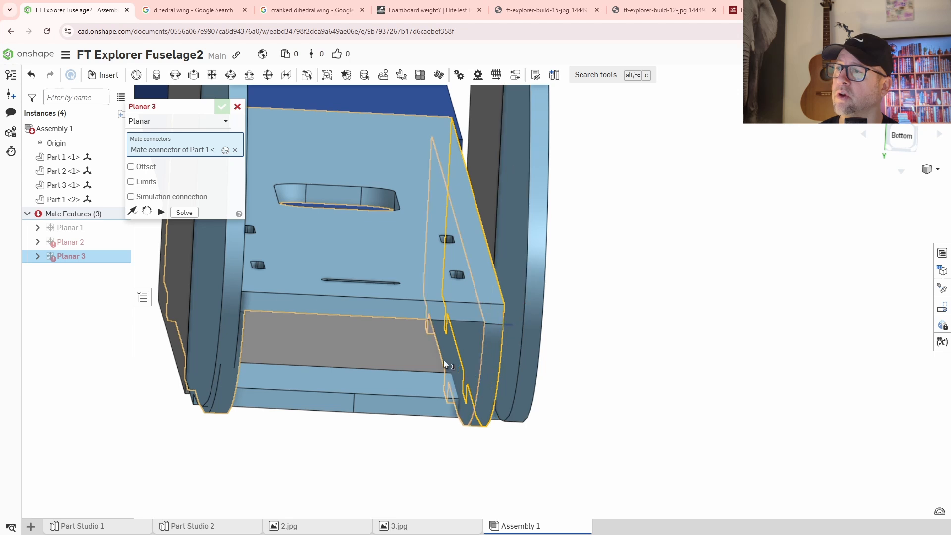
left_click(221, 107)
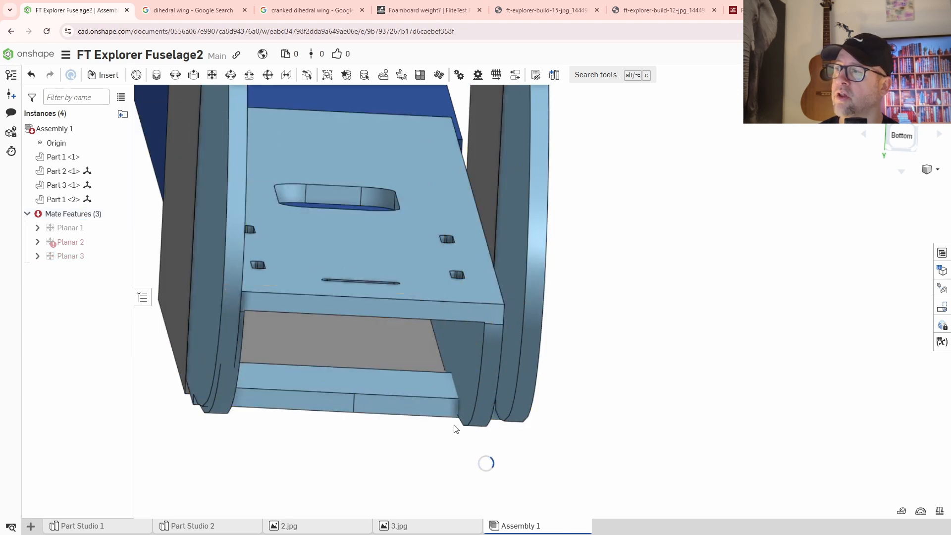
Step: Delete the Planar 2 and Planar 3 mates, and expand Planar 1 to show its mate connectors
right_click(76, 242)
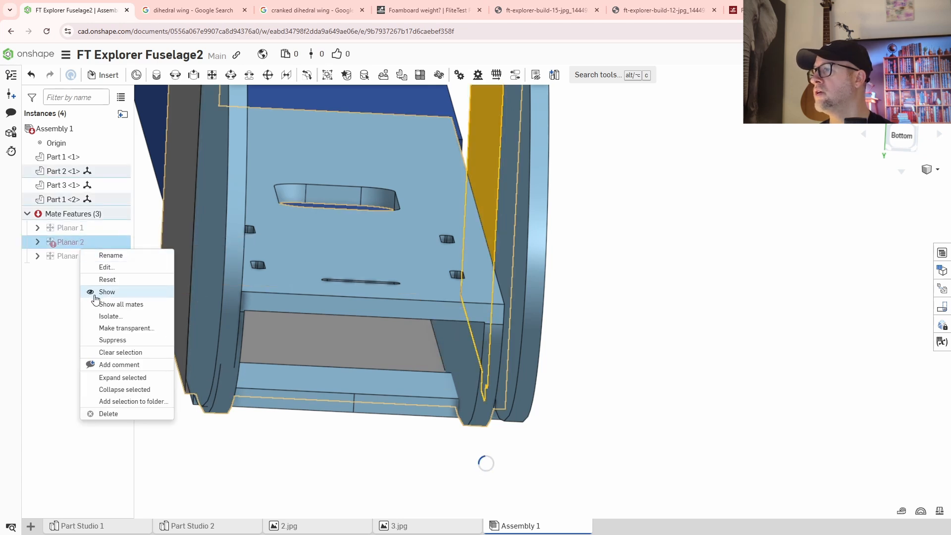
left_click(163, 353)
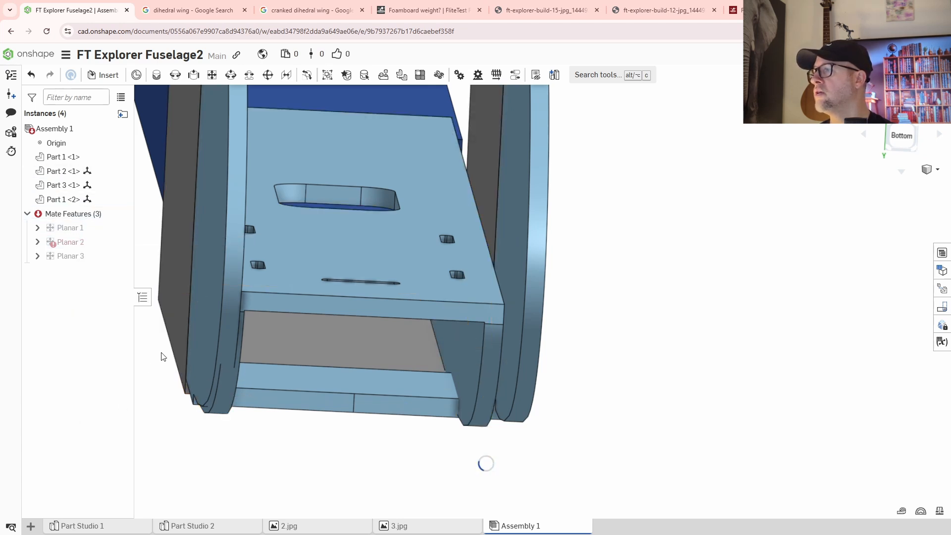
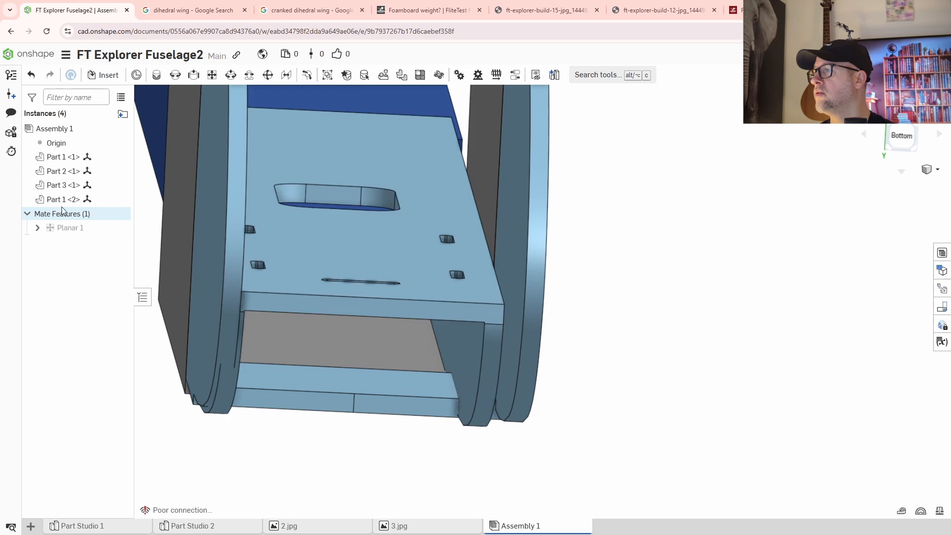
left_click(27, 213)
left_click(37, 227)
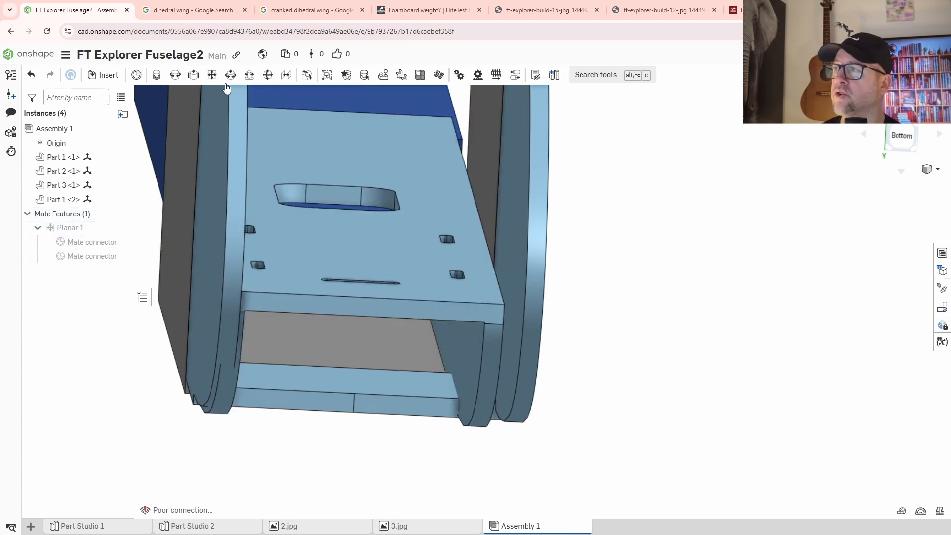
Step: Add a planar mate between the tray's outer side-wall face and the inner face of the grey fuselage wall, Part 2
left_click(212, 79)
right_click_drag(622, 320, 455, 289)
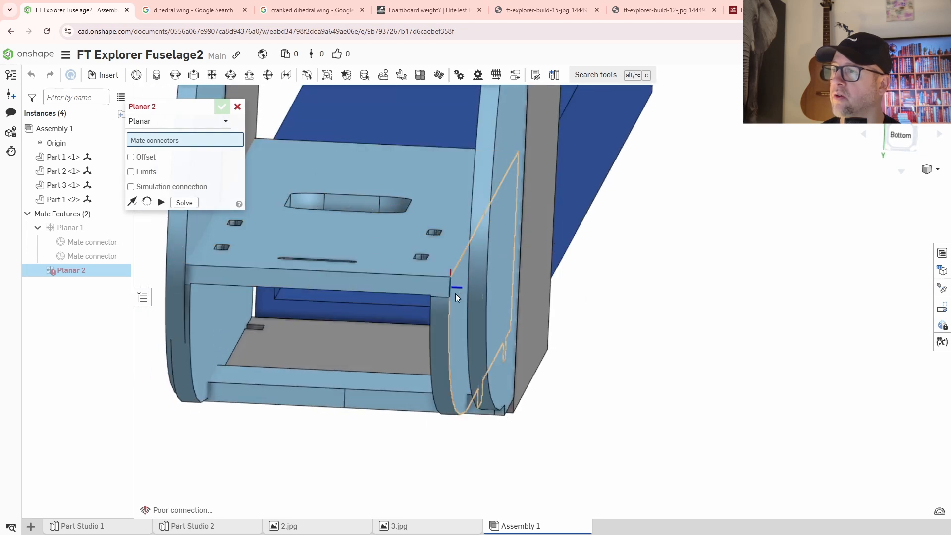
left_click(470, 308)
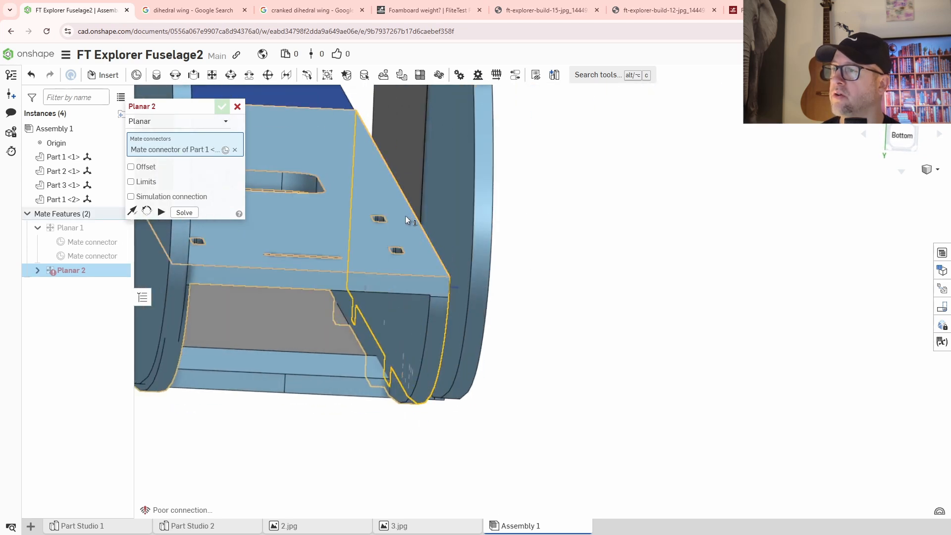
scroll(563, 295, "down", 3)
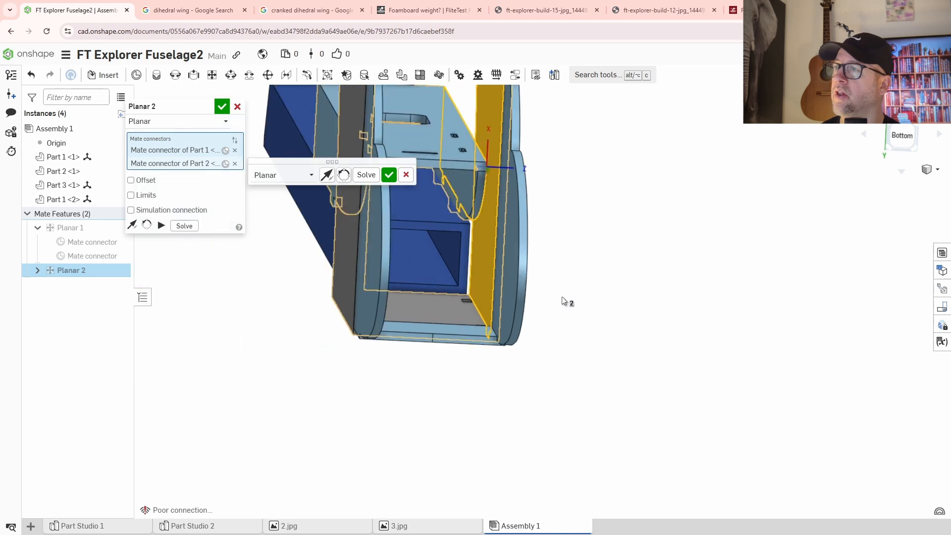
middle_click_drag(617, 269, 634, 345)
right_click_drag(633, 344, 592, 329)
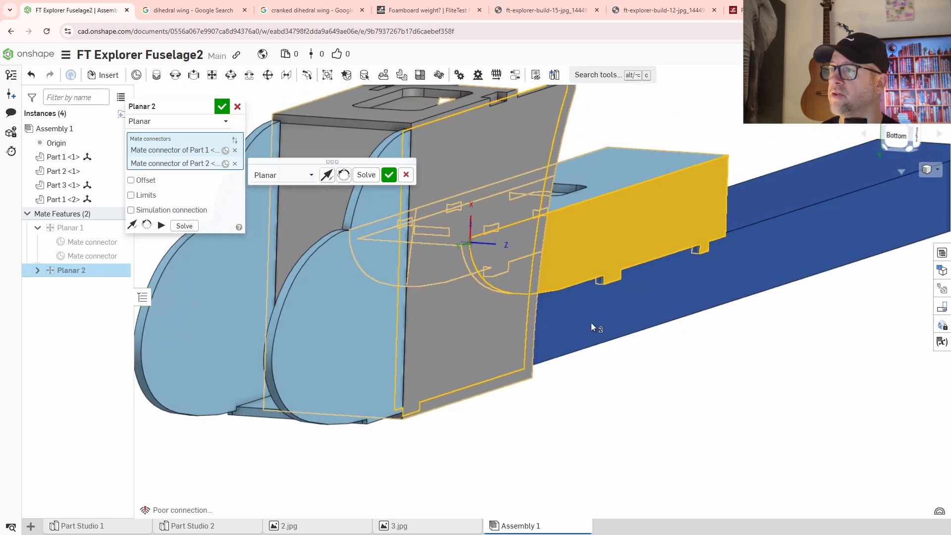
left_click(221, 108)
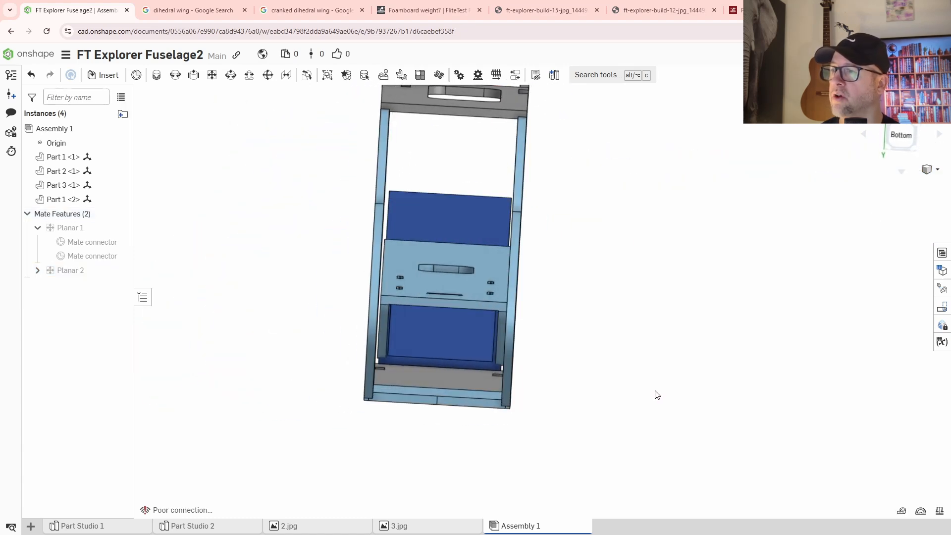
Step: Slide the tray 310 mm forward along the fuselage until it sits between the nose side plates
scroll(371, 296, "up", 3)
scroll(412, 314, "down", 3)
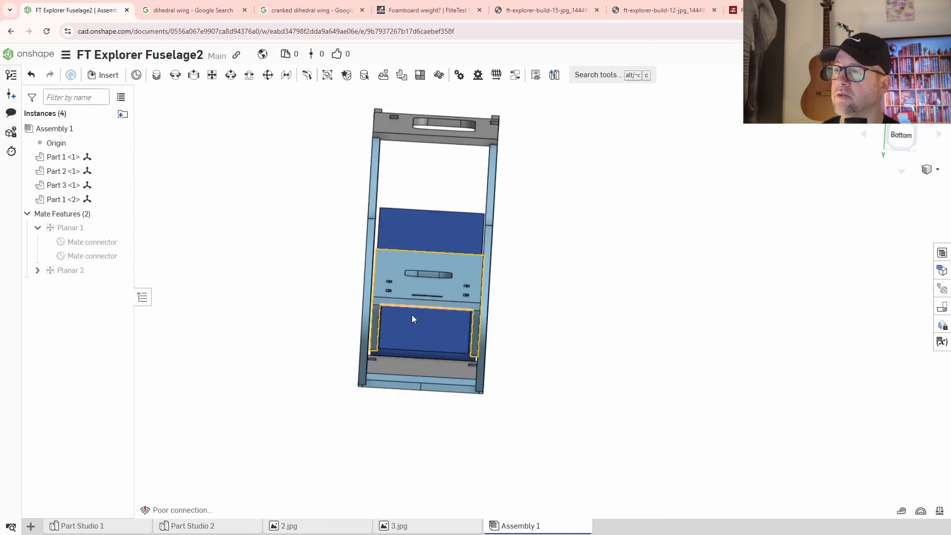
right_click_drag(533, 343, 522, 345)
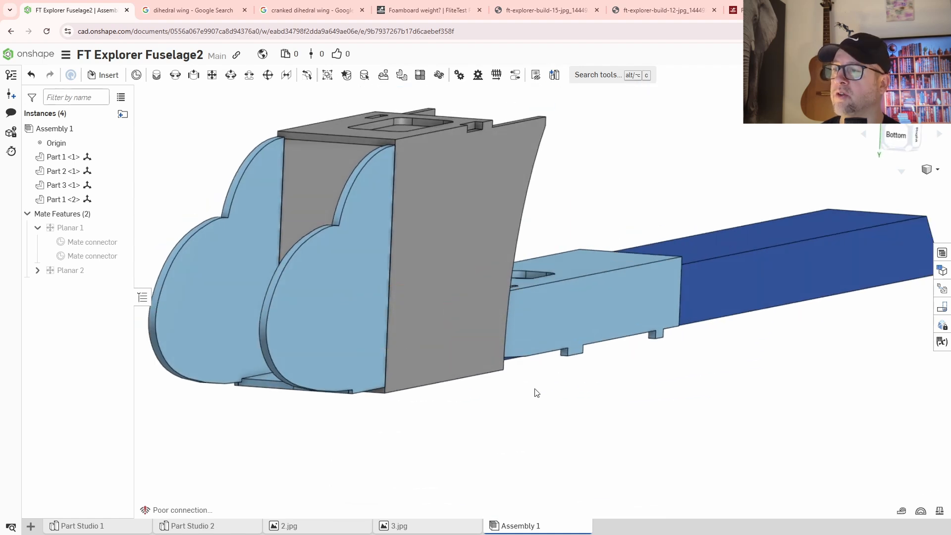
right_click_drag(536, 393, 657, 364)
scroll(506, 378, "down", 2)
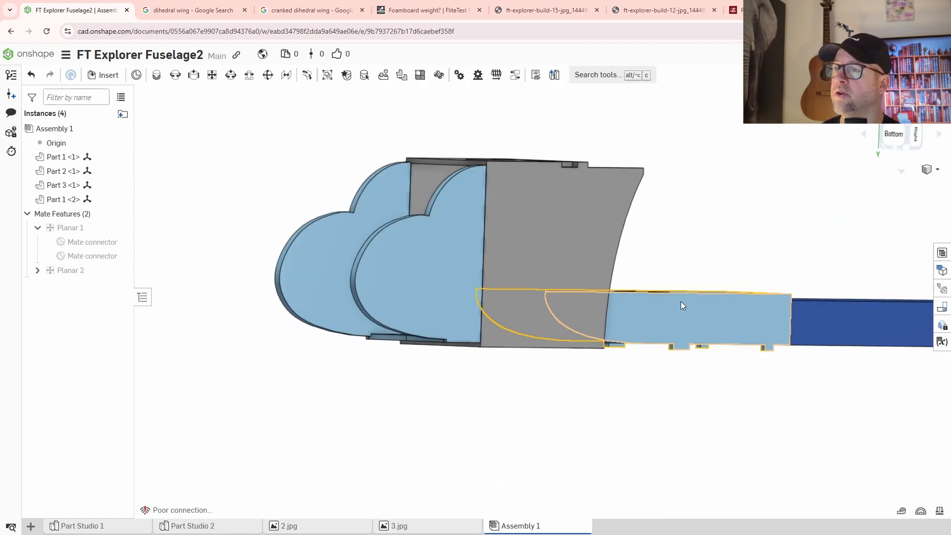
left_click(682, 302)
right_click_drag(670, 332, 711, 323)
left_click_drag(695, 295, 587, 313)
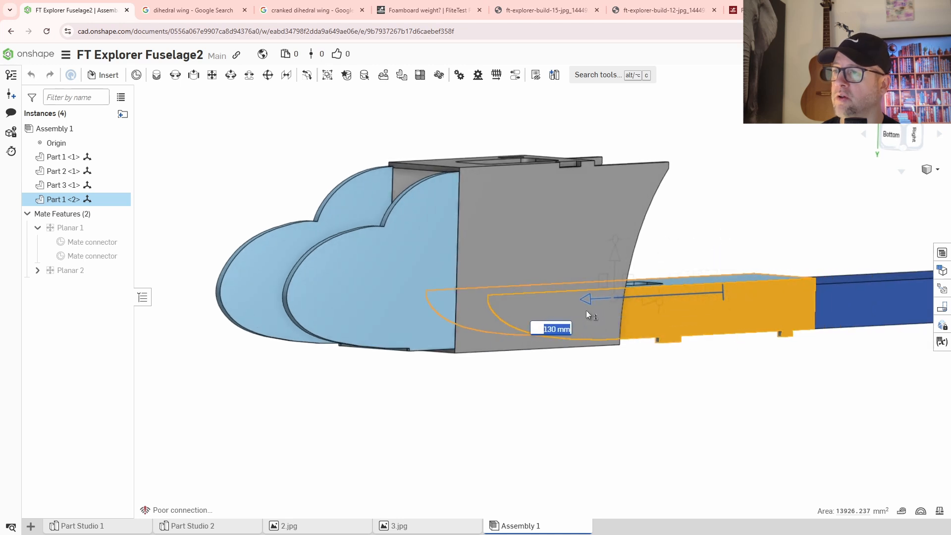
left_click_drag(424, 340, 422, 361)
right_click_drag(465, 393, 479, 381)
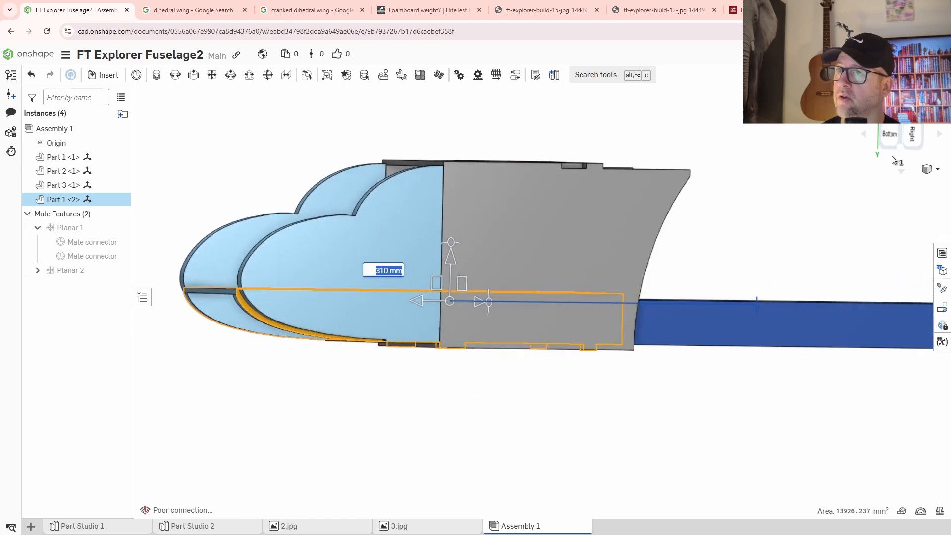
Step: Using the Right view, shift the tray 2 mm inward from the floor side and 4 mm back from the nose tip
left_click(911, 136)
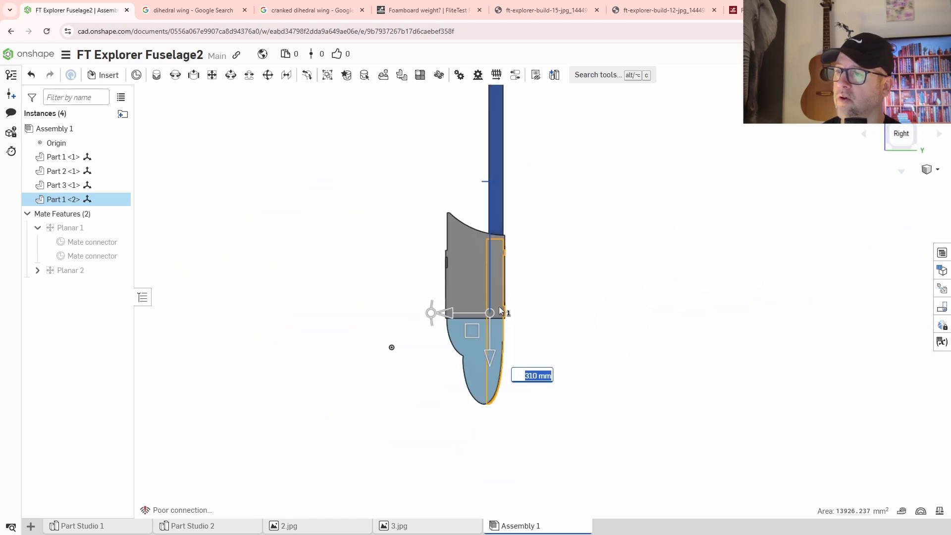
scroll(501, 286, "up", 3)
scroll(556, 263, "down", 3)
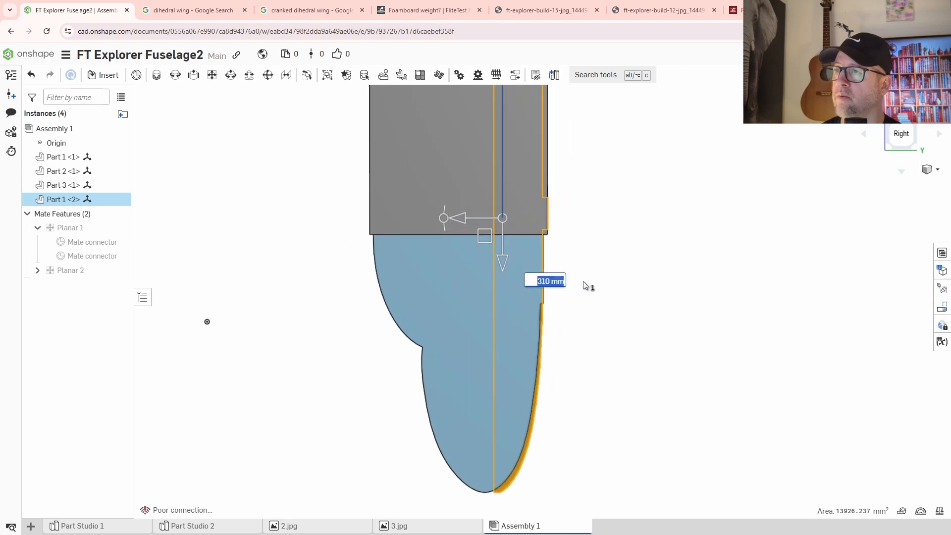
left_click_drag(459, 223, 456, 218)
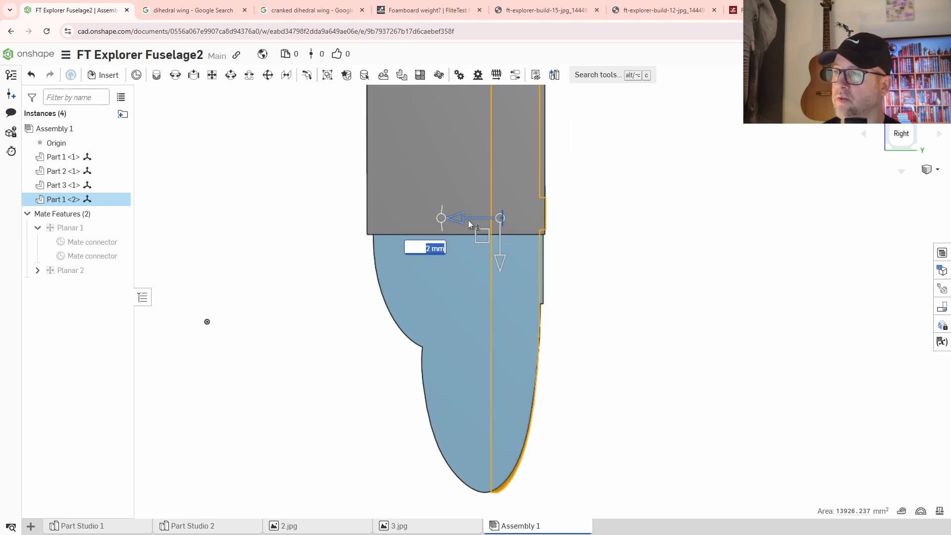
left_click_drag(499, 258, 501, 255)
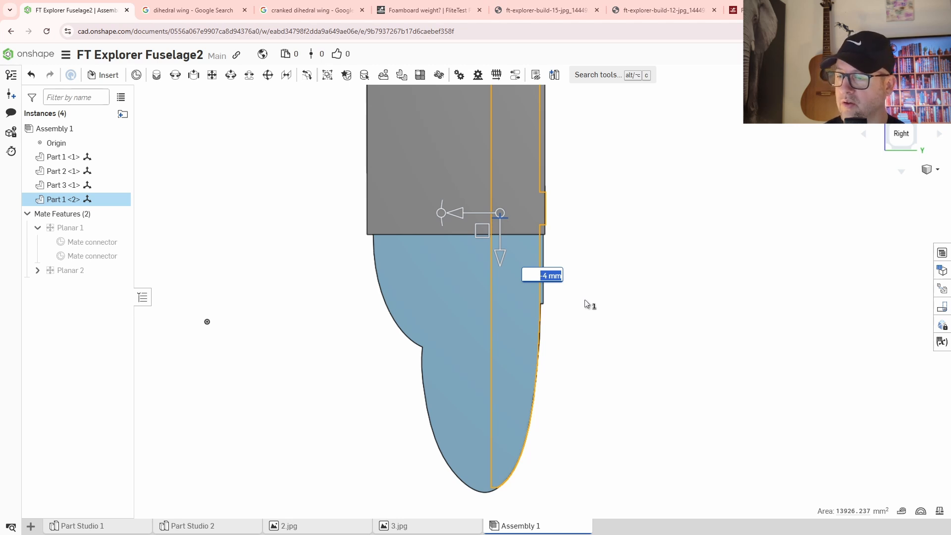
right_click_drag(584, 301, 674, 261)
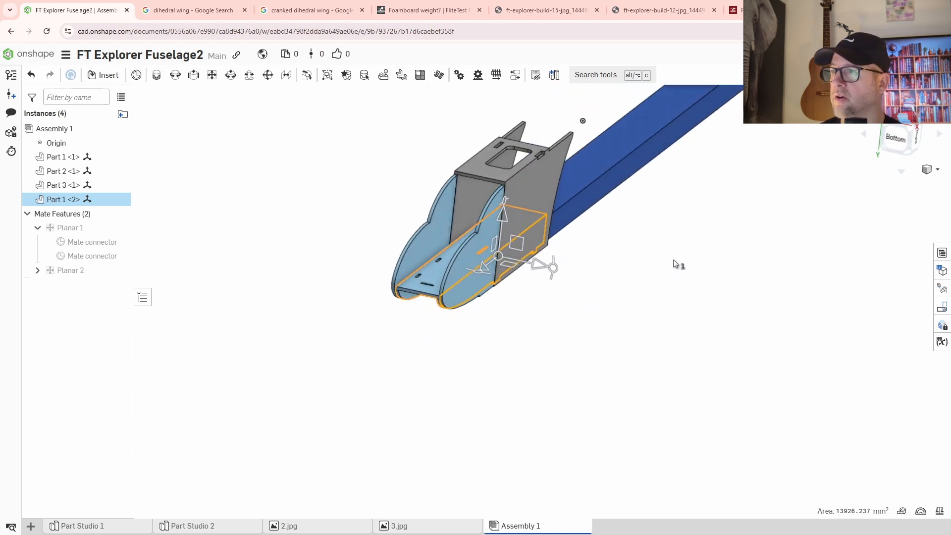
left_click(637, 302)
Step: Examine the tray's fit inside the fuselage and its alignment with the blue boom from behind
right_click_drag(637, 302, 467, 285)
scroll(468, 286, "up", 4)
right_click_drag(534, 317, 594, 352)
scroll(594, 353, "down", 4)
middle_click_drag(644, 375, 548, 359)
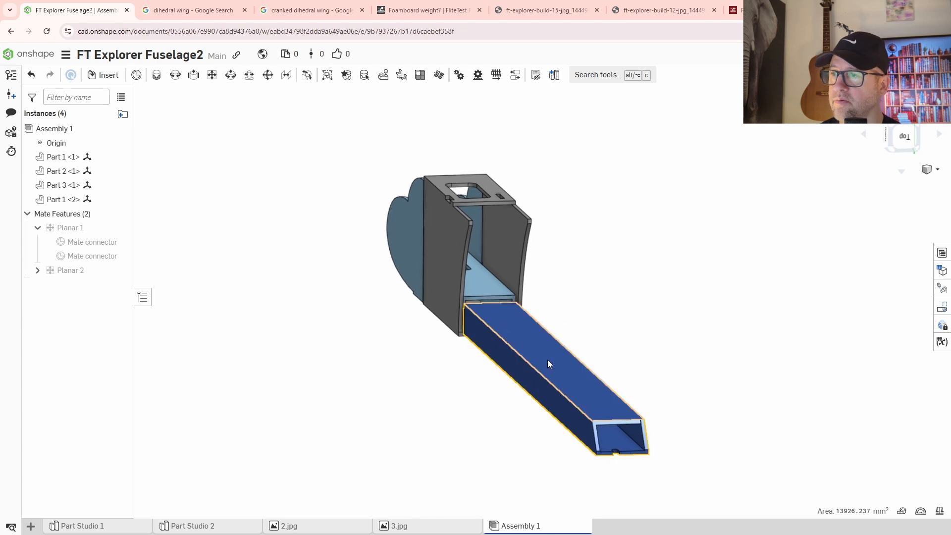
scroll(500, 328, "down", 3)
scroll(499, 327, "up", 8)
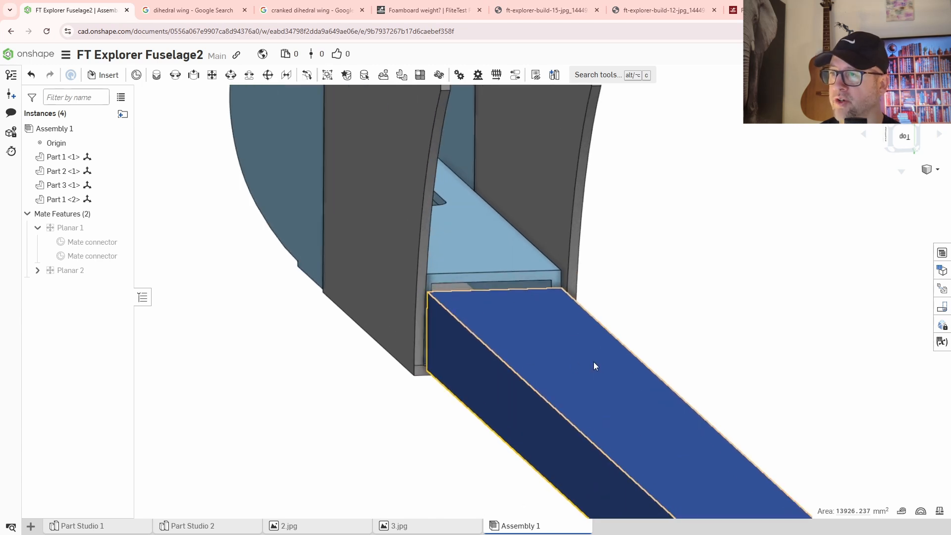
right_click_drag(656, 361, 586, 320)
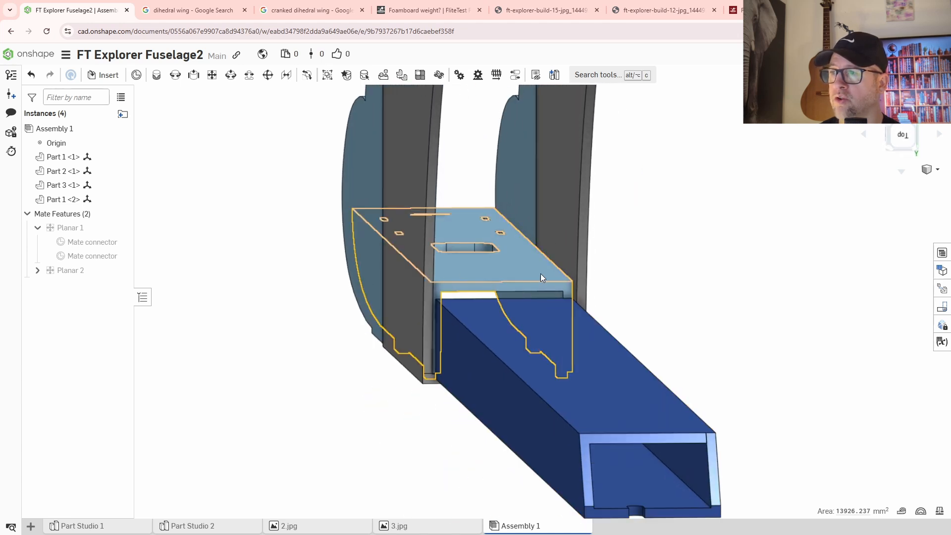
scroll(565, 358, "down", 3)
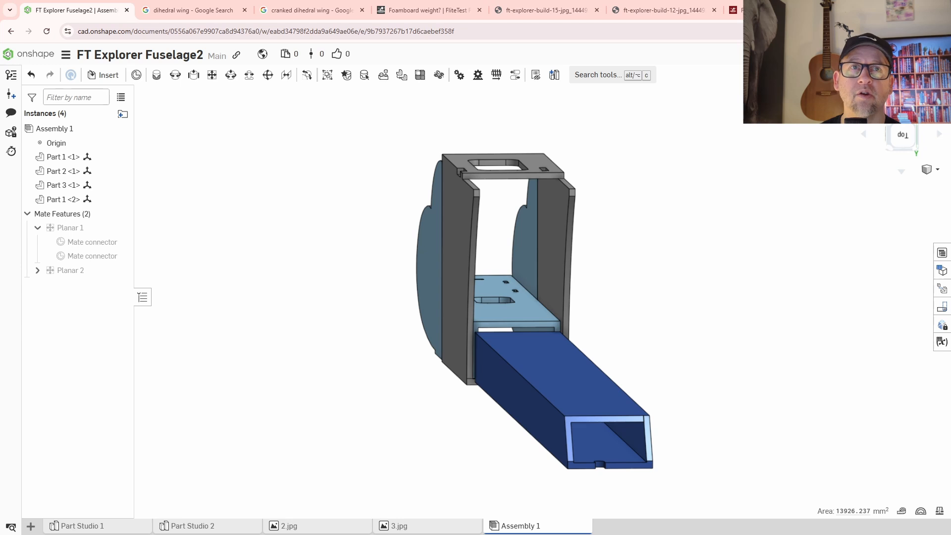
Step: Consult the Flite Test FT Explorer build article's photos of the removable boom, and return to the assembly
left_click_drag(950, 48, 598, 47)
scroll(720, 393, "down", 9)
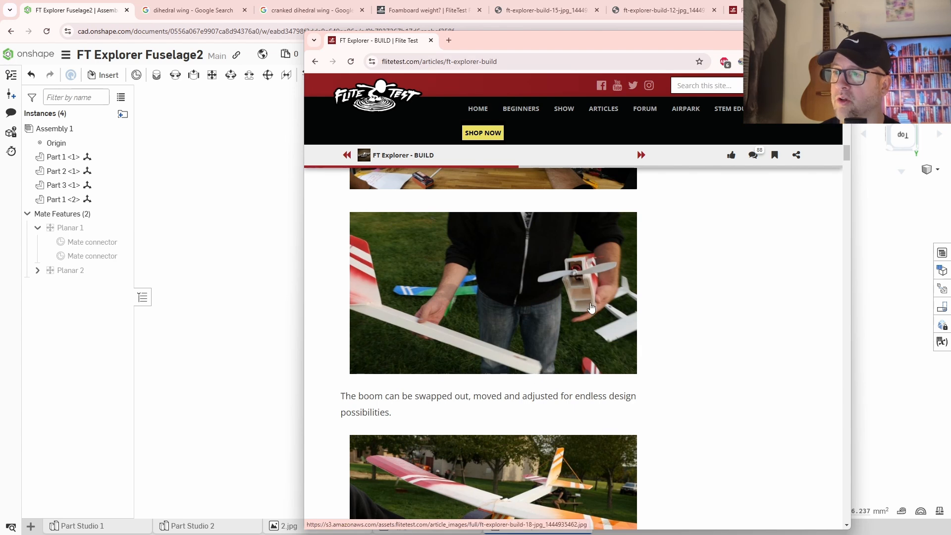
scroll(630, 349, "down", 3)
scroll(664, 361, "up", 4)
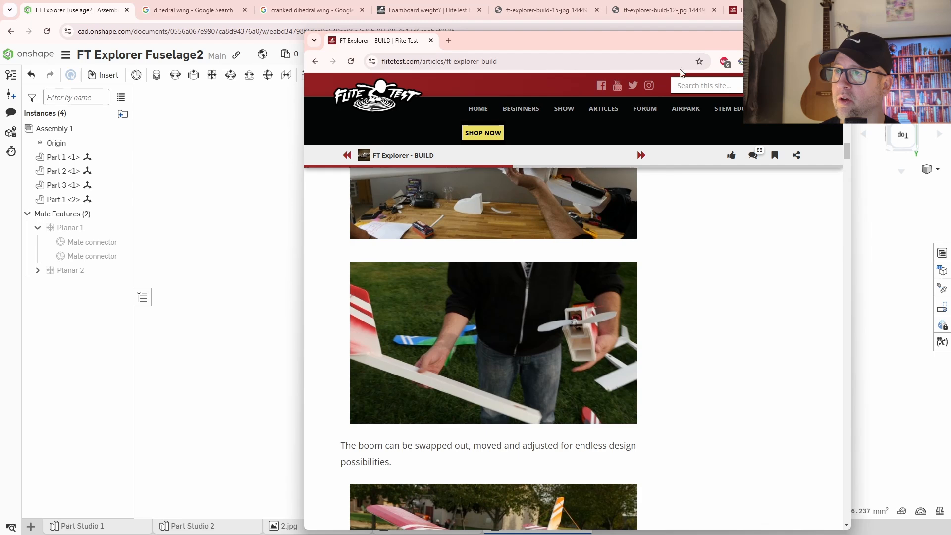
left_click_drag(679, 49, 950, 50)
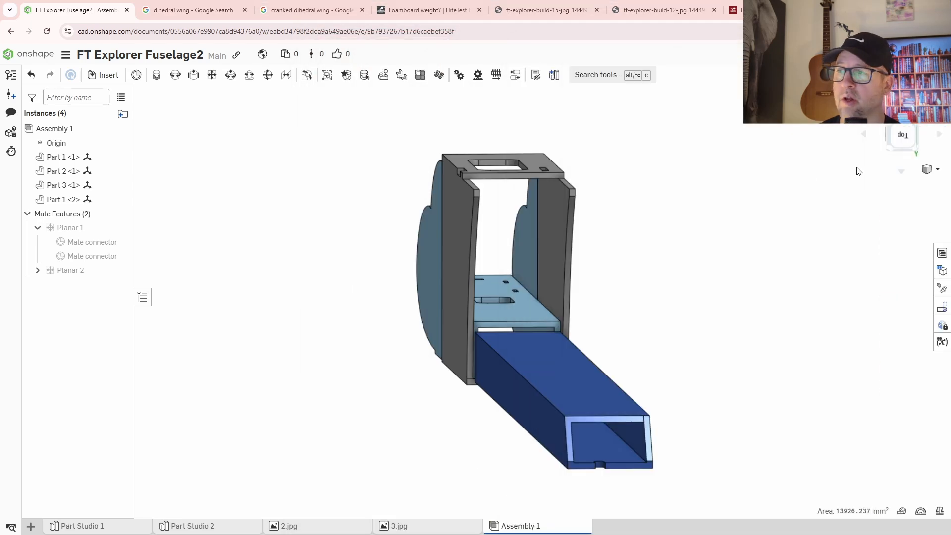
Step: Examine the gap between the boom's front end and the tray plate in the fuselage
right_click_drag(735, 433, 675, 378)
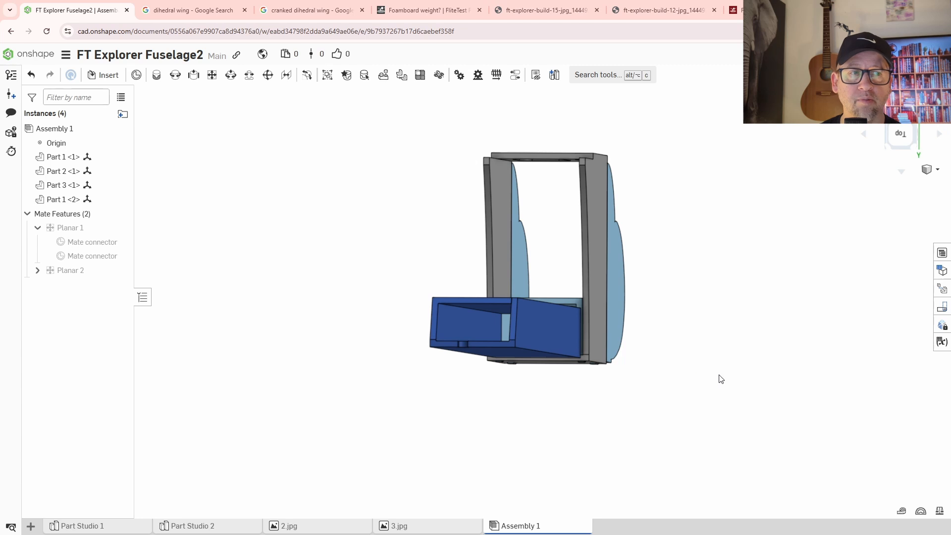
scroll(513, 352, "up", 2)
right_click_drag(515, 356, 566, 415)
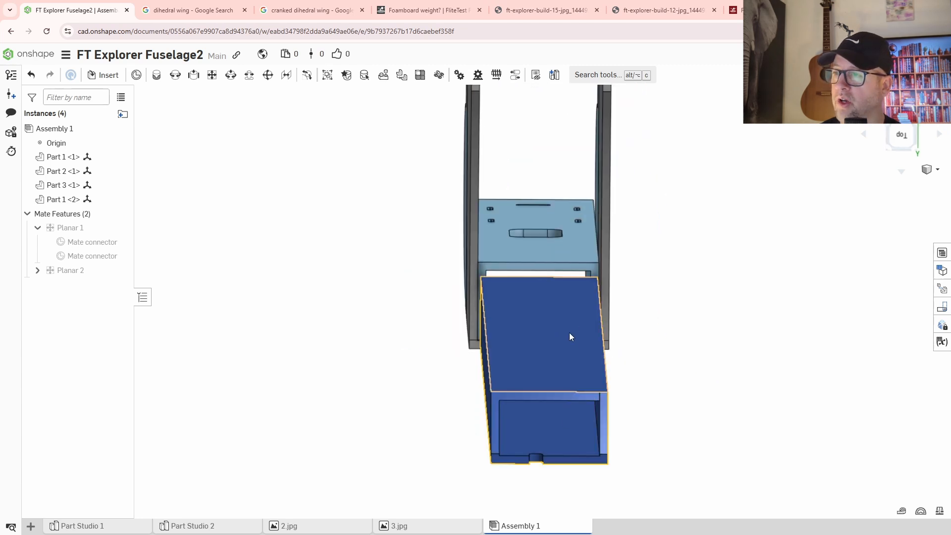
middle_click_drag(696, 372, 647, 356)
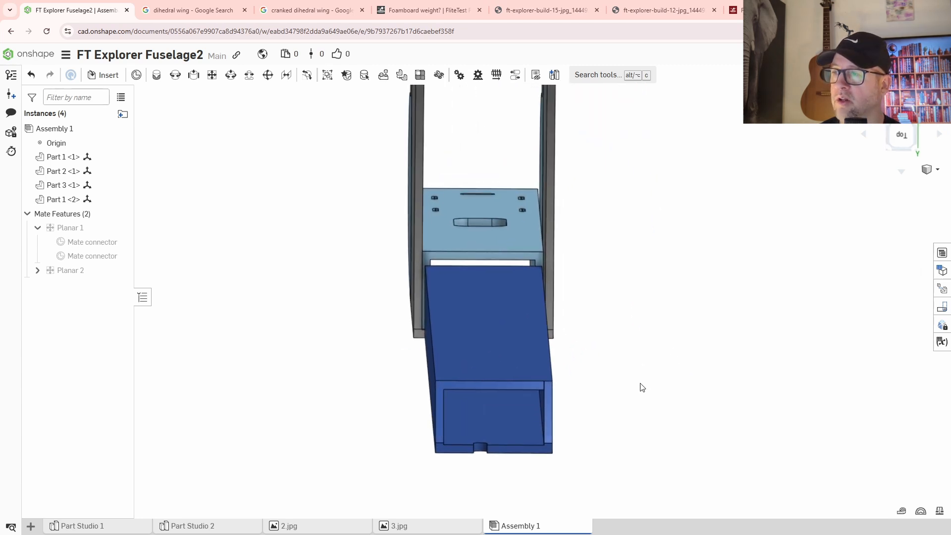
Step: In Part Studio 1, start a Move face on the outer and inner faces of one boom side wall
right_click_drag(593, 390, 653, 385)
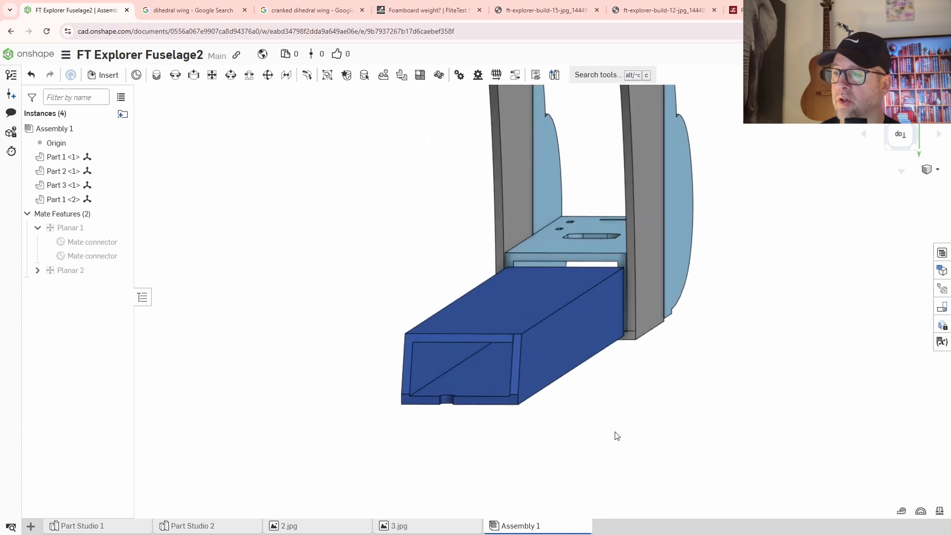
left_click(103, 527)
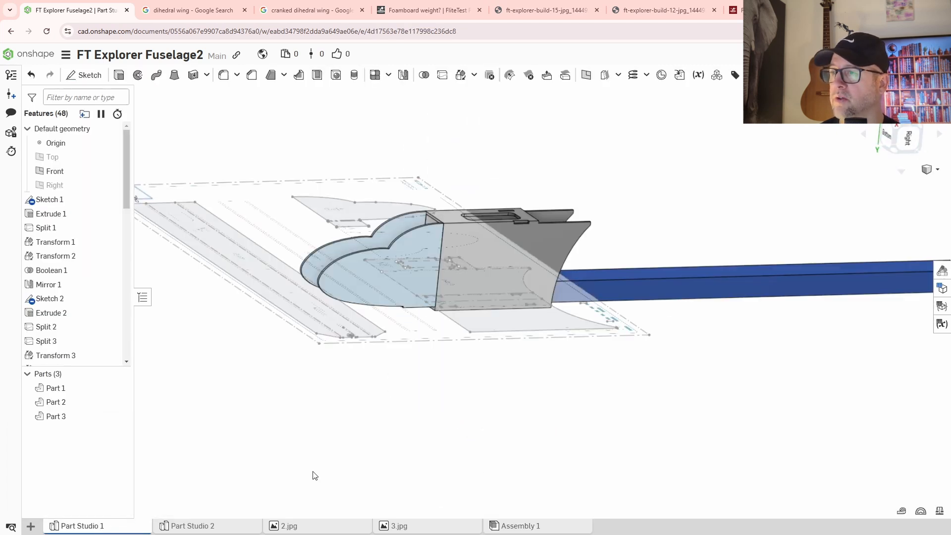
right_click_drag(620, 381, 583, 374)
scroll(577, 340, "up", 3)
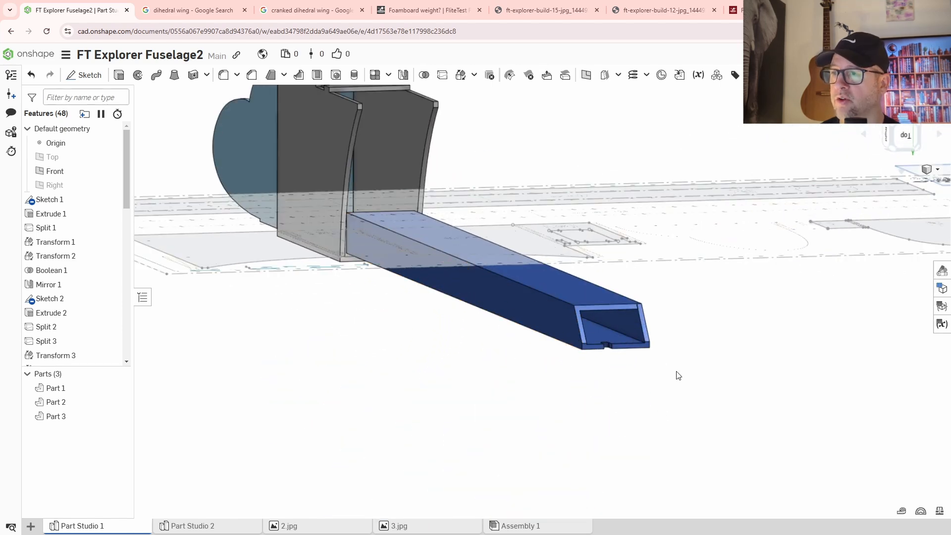
mouse_move(677, 375)
right_mouse_down()
mouse_move(717, 401)
mouse_move(667, 380)
right_mouse_up()
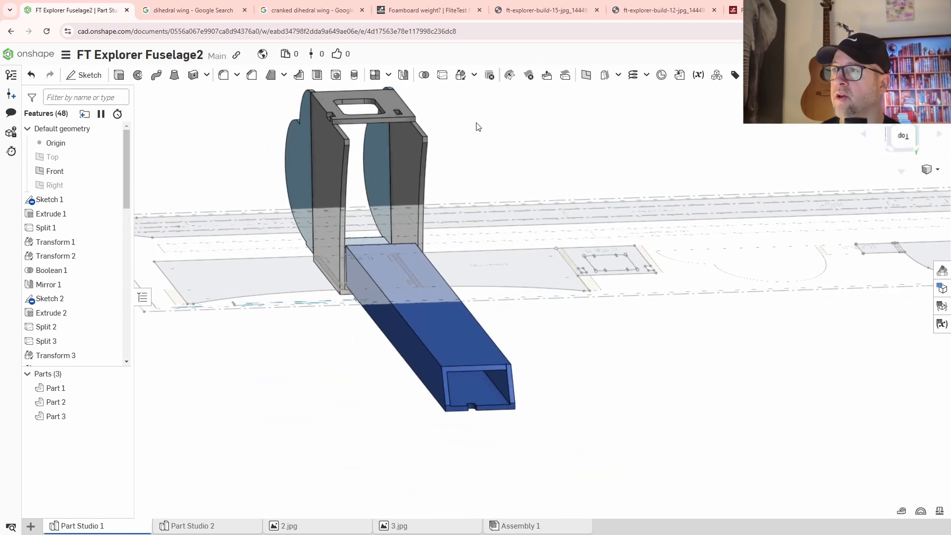
left_click(547, 75)
left_click(424, 362)
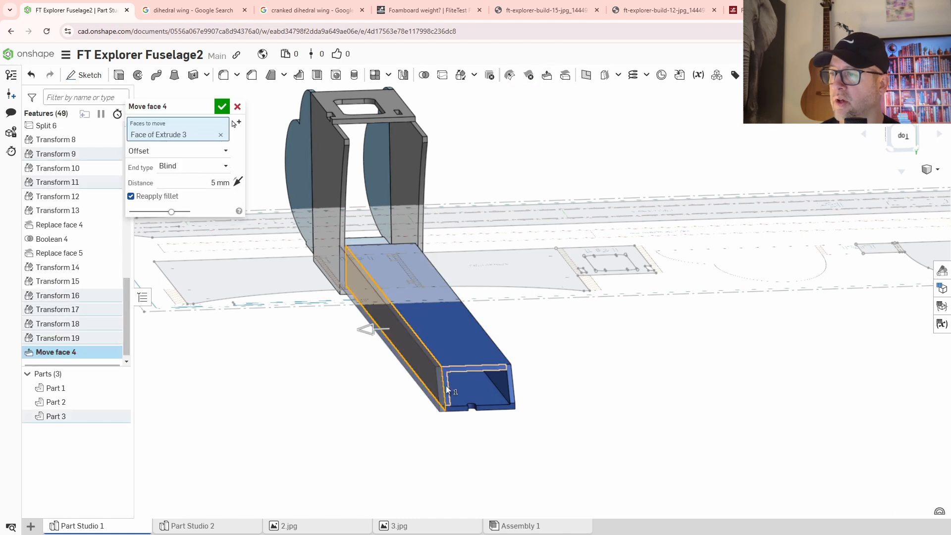
mouse_move(448, 390)
right_mouse_down()
mouse_move(437, 393)
mouse_move(445, 388)
right_mouse_up()
left_click(457, 392)
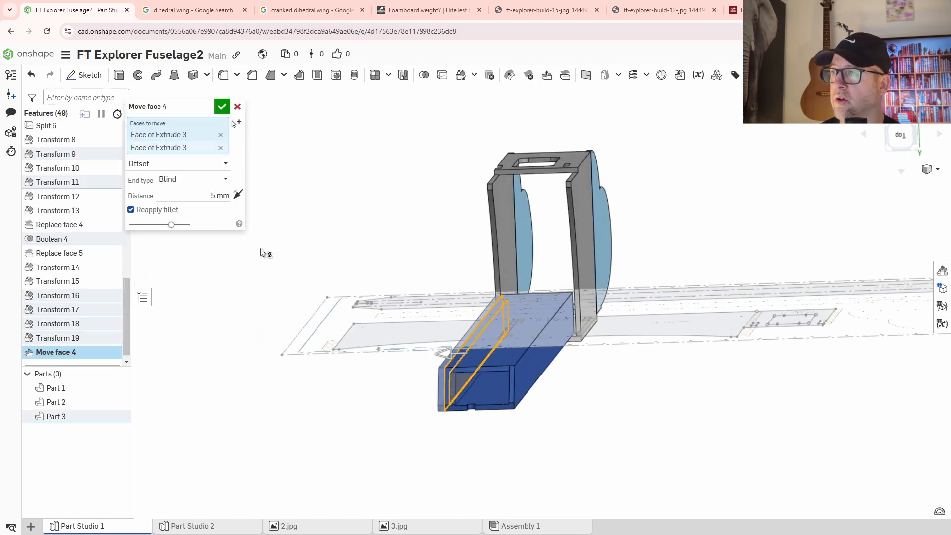
Step: Translate the selected side wall faces 4 mm inward with a blind end type to narrow the boom
left_click(213, 196)
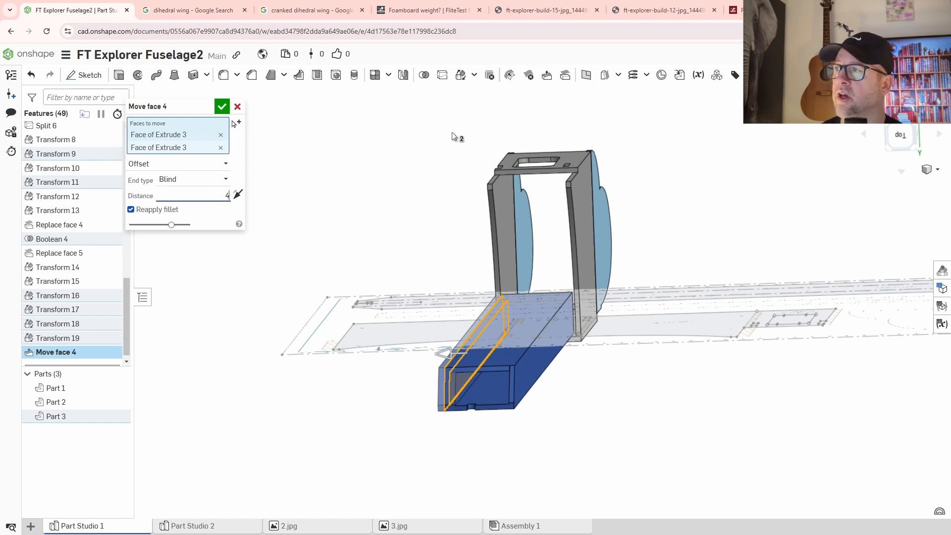
key("BackSpace")
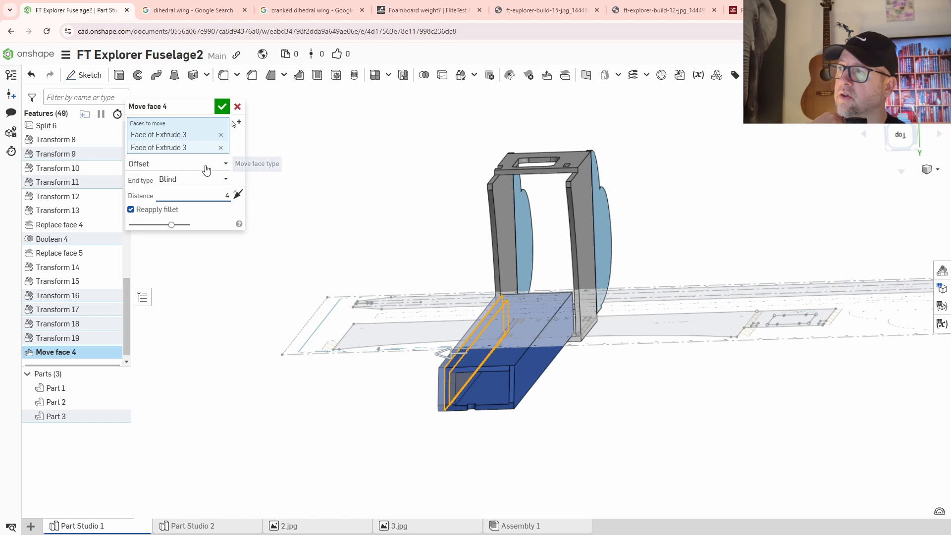
left_click(204, 163)
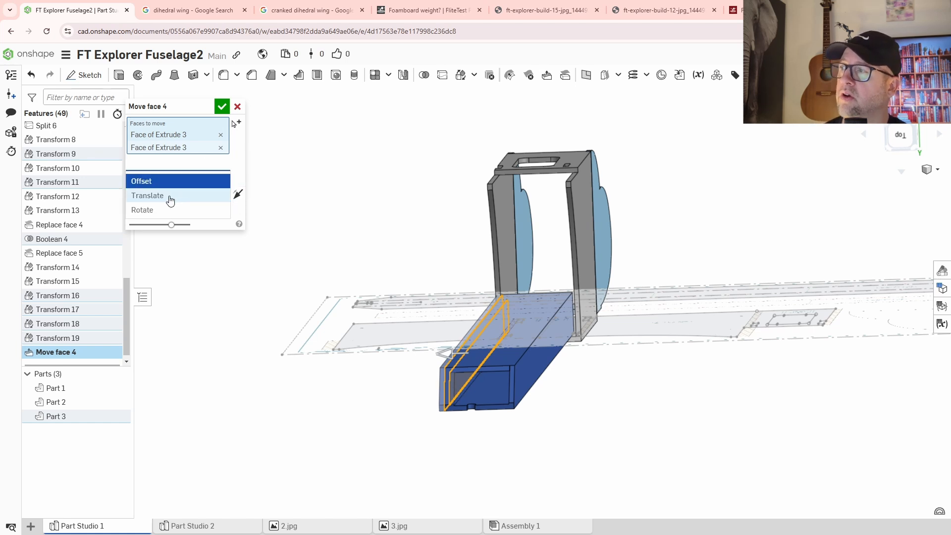
left_click(170, 197)
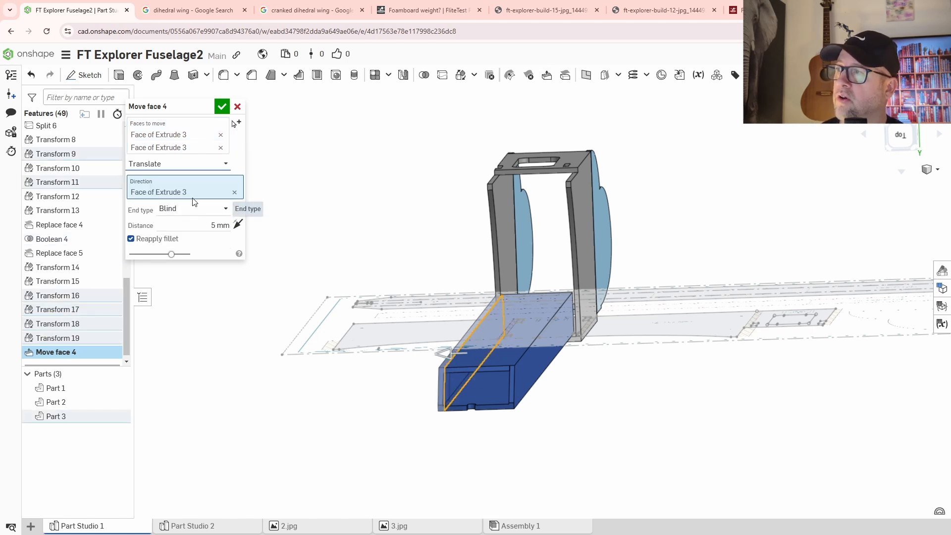
left_click(198, 210)
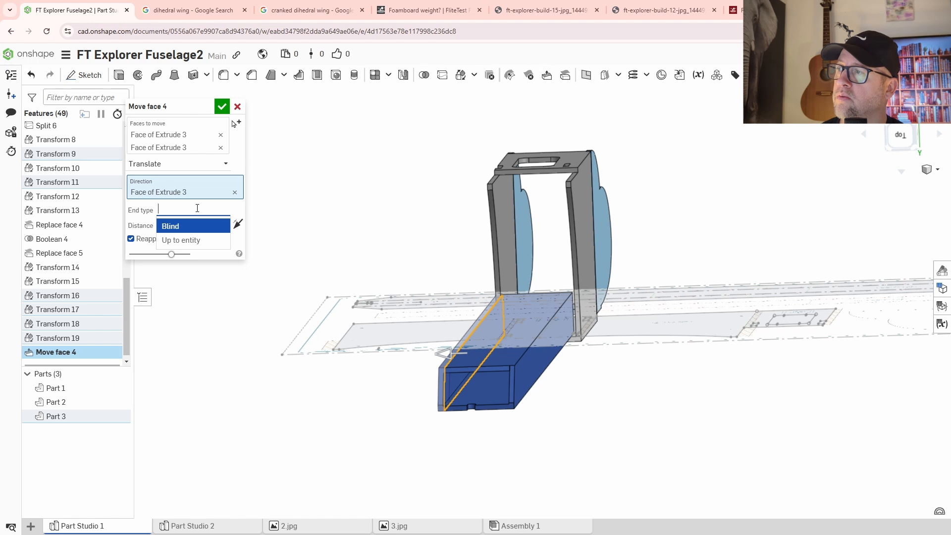
left_click(235, 212)
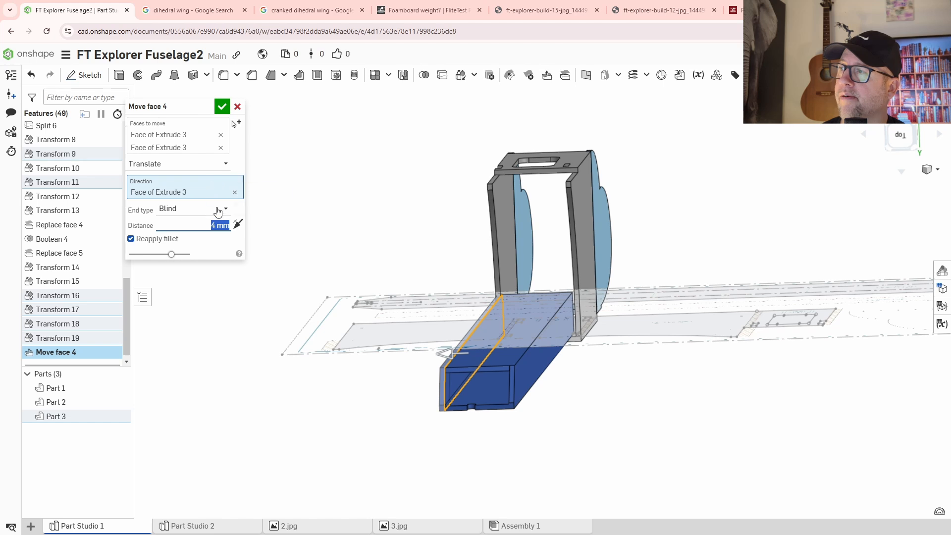
left_click(238, 223)
scroll(414, 416, "up", 2)
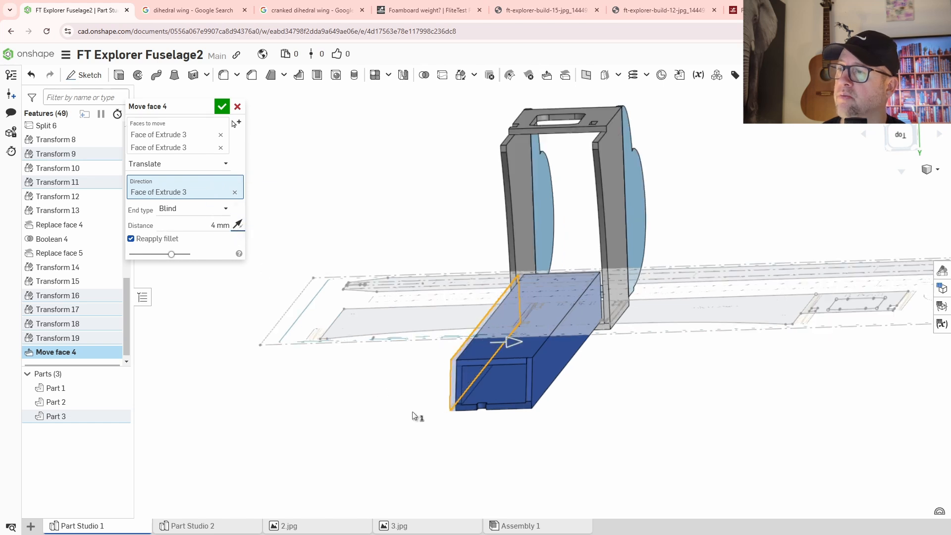
scroll(415, 416, "up", 3)
left_click(222, 107)
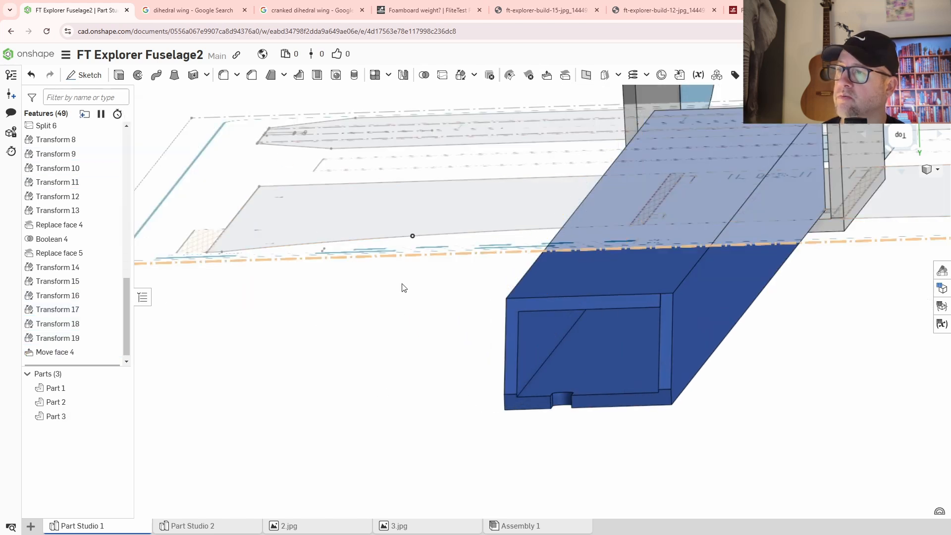
Step: Translate the outer and inner faces of the boom's opposite side wall 5 mm inward with Move face
scroll(670, 391, "down", 3)
scroll(498, 361, "up", 2)
right_click_drag(497, 359, 529, 355)
right_click_drag(618, 314, 575, 96)
left_click(548, 77)
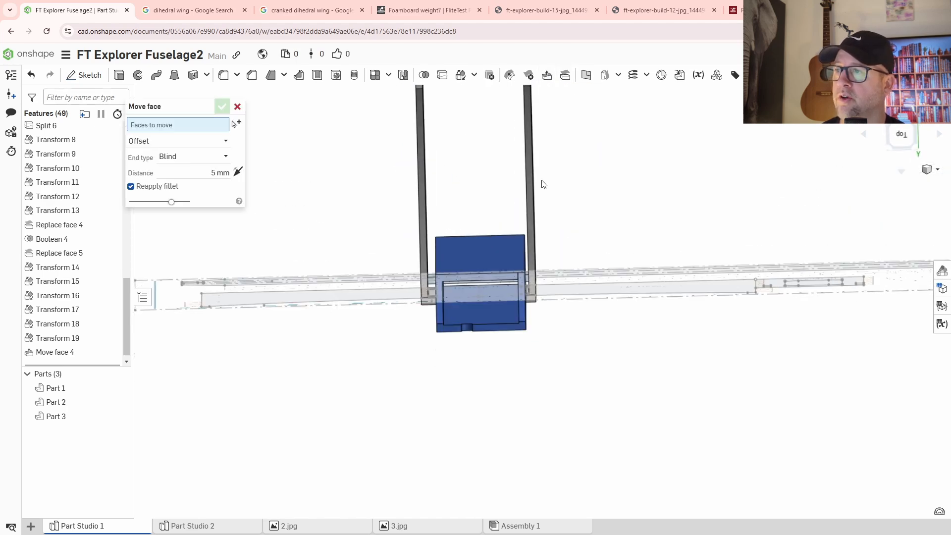
right_click_drag(571, 348, 493, 313)
left_click(560, 329)
left_click(481, 311)
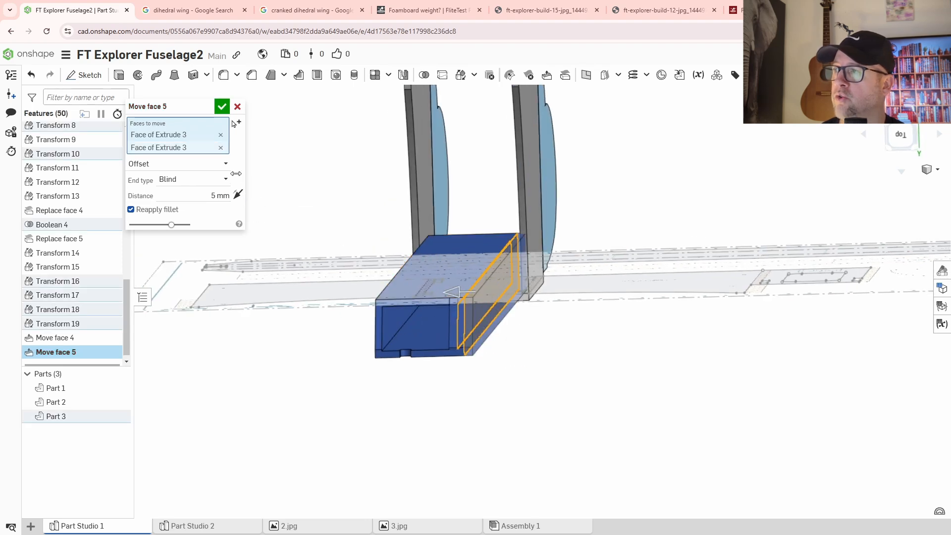
left_click(198, 197)
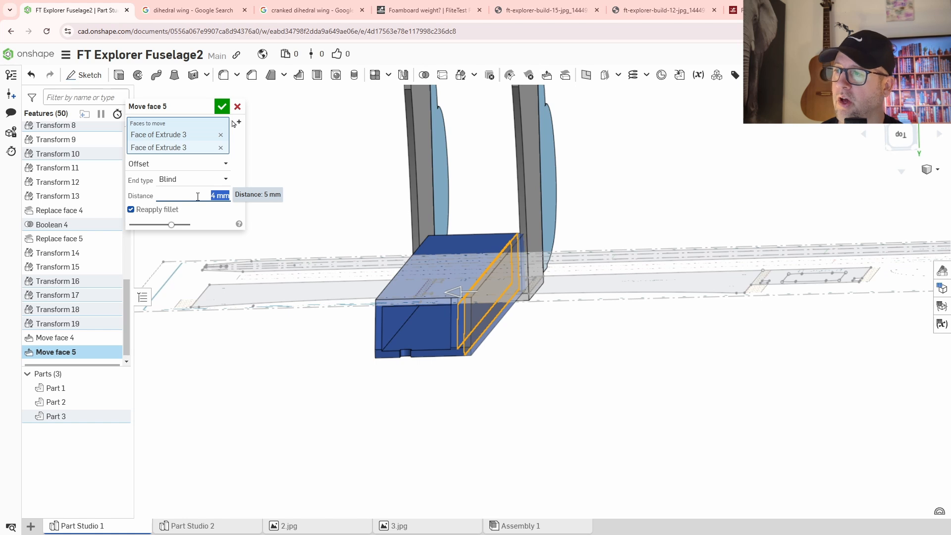
scroll(473, 347, "up", 3)
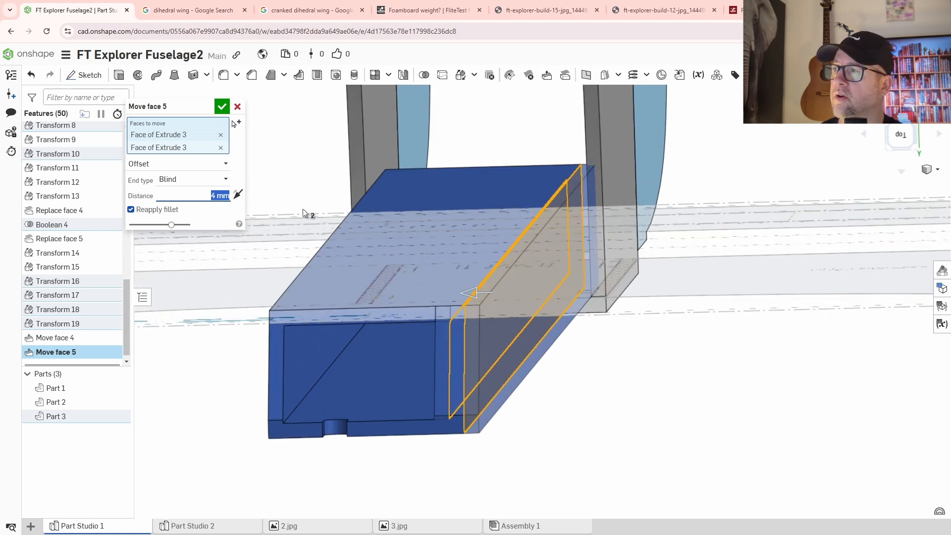
left_click(161, 164)
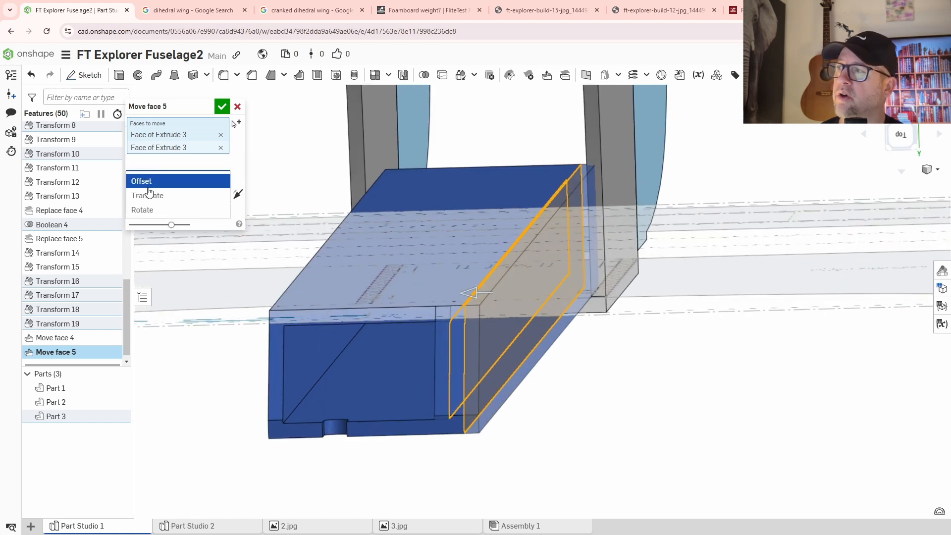
left_click(148, 195)
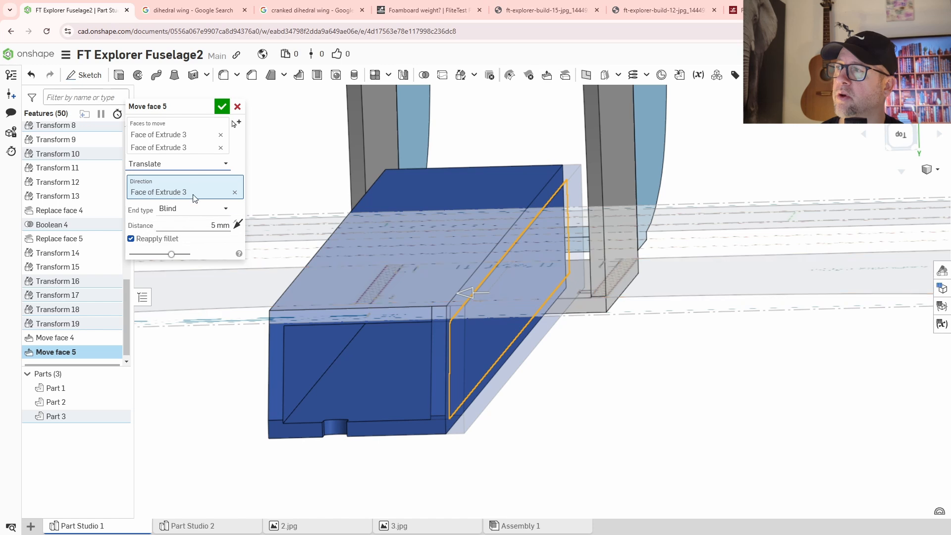
left_click(221, 106)
Step: Examine the narrowed boom, and compare it with the tray opening in Assembly 1
scroll(571, 380, "down", 5)
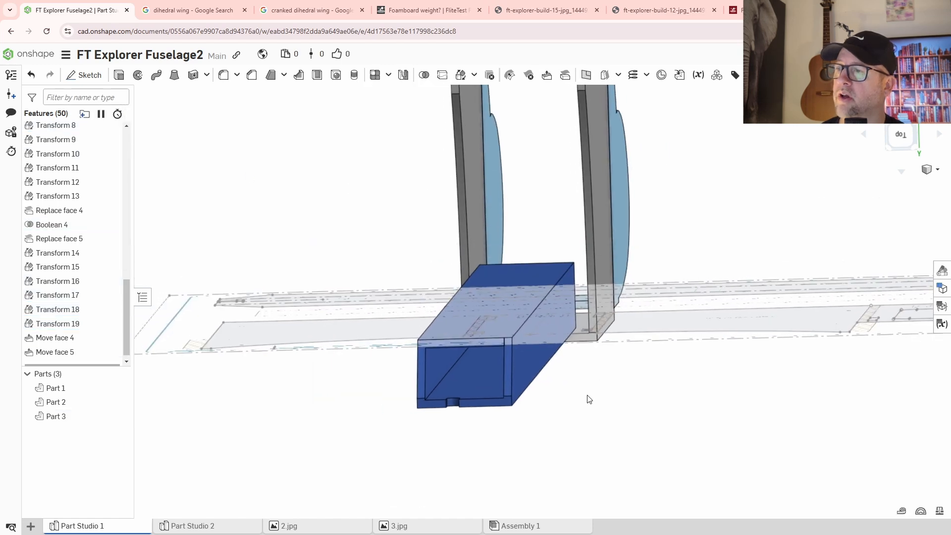
right_click_drag(600, 411, 588, 413)
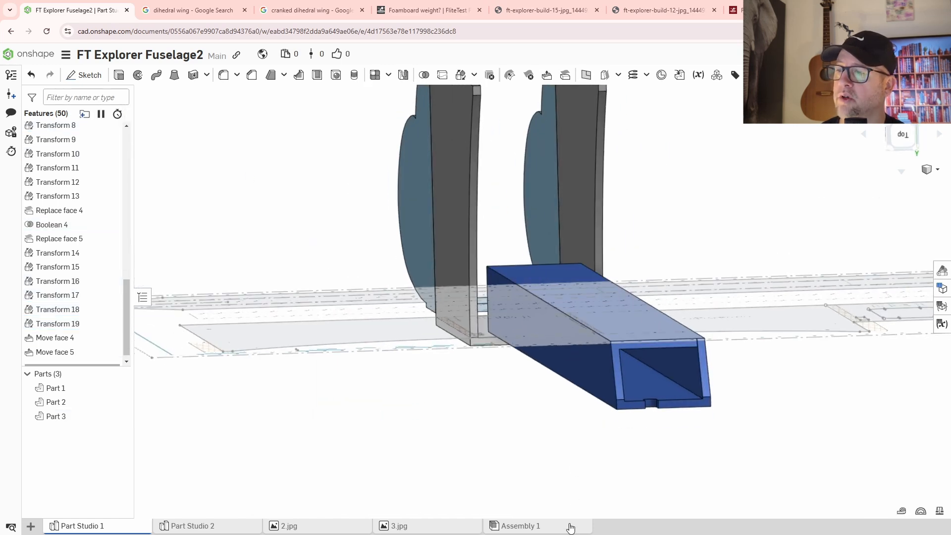
right_click_drag(653, 421, 657, 416)
scroll(527, 293, "down", 4)
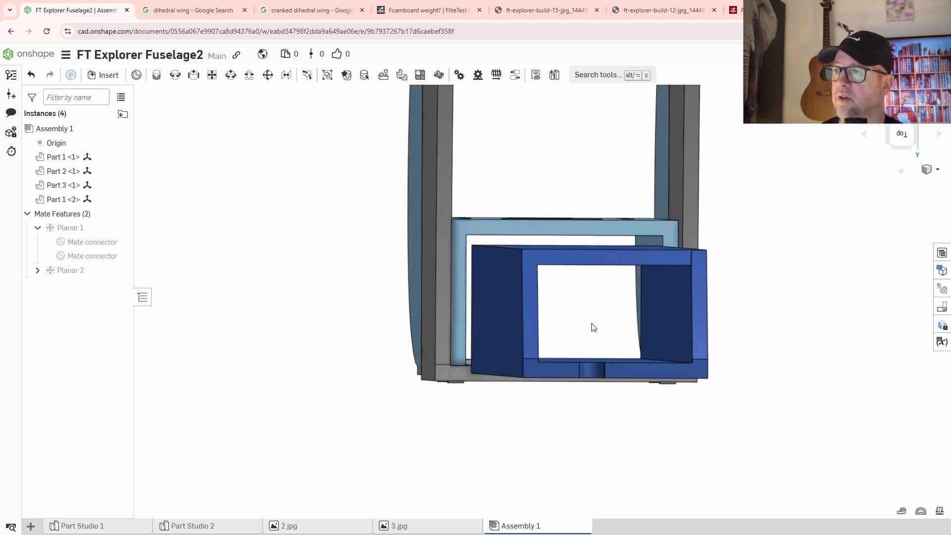
right_click_drag(594, 327, 593, 344)
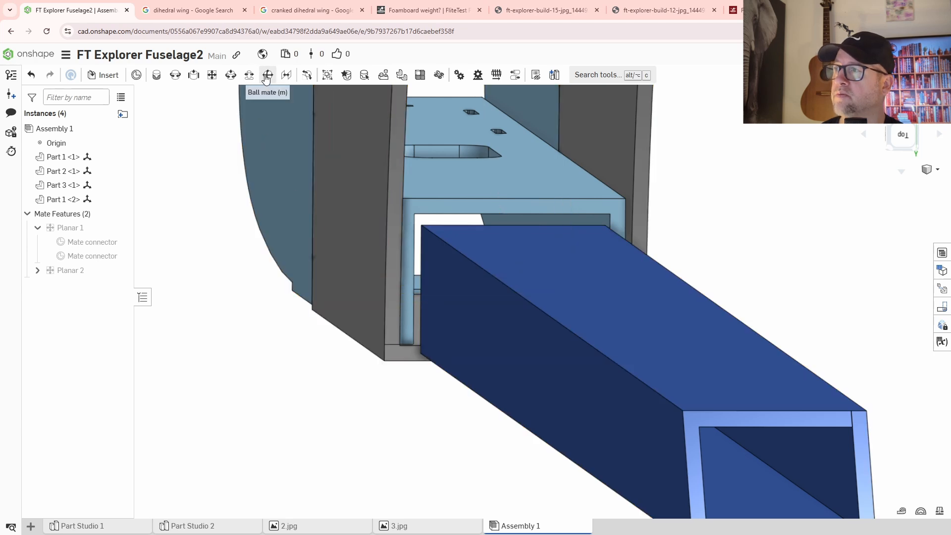
Step: Add a planar mate between the boom's upper face and the underside of the tray's top plate
left_click(212, 75)
left_click(510, 268)
right_click_drag(510, 287, 507, 318)
scroll(499, 298, "up", 10)
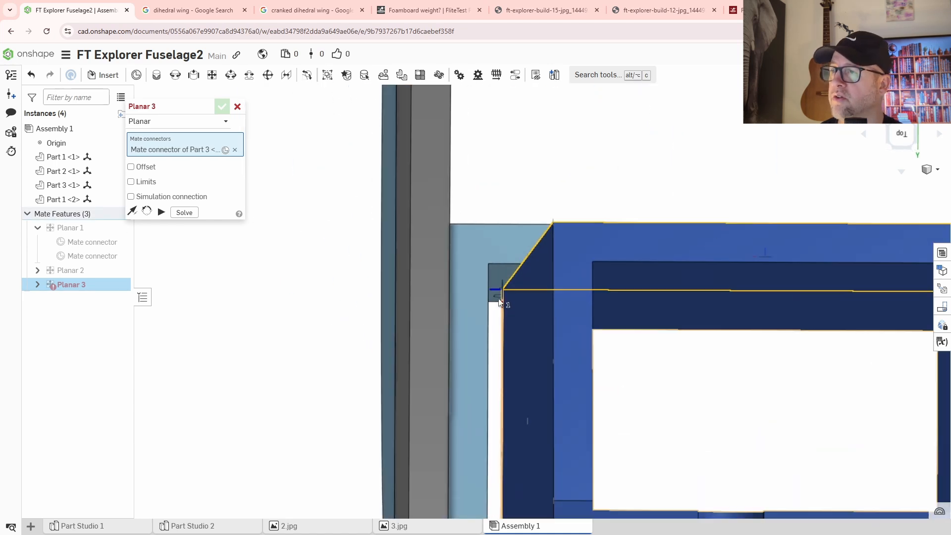
left_click(497, 259)
scroll(515, 320, "down", 10)
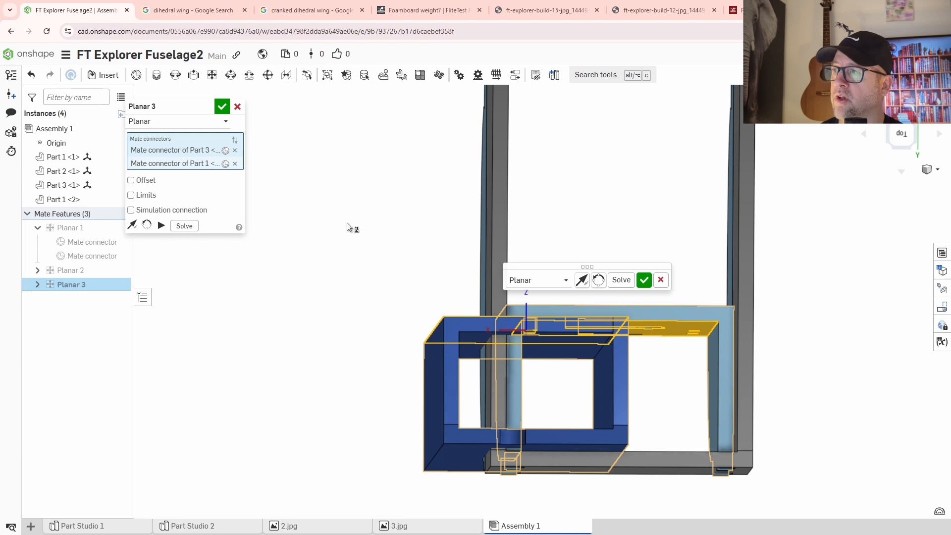
right_click_drag(614, 394, 663, 414)
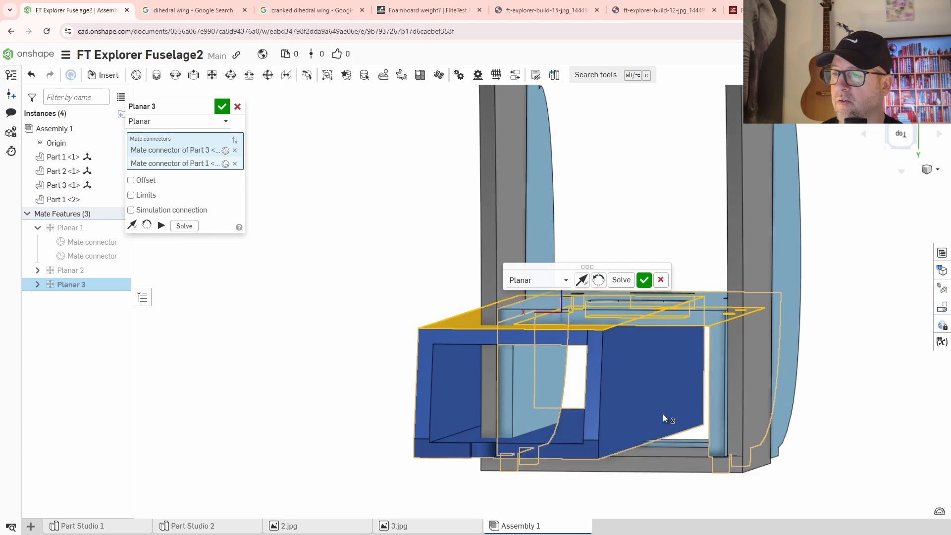
scroll(614, 463, "up", 3)
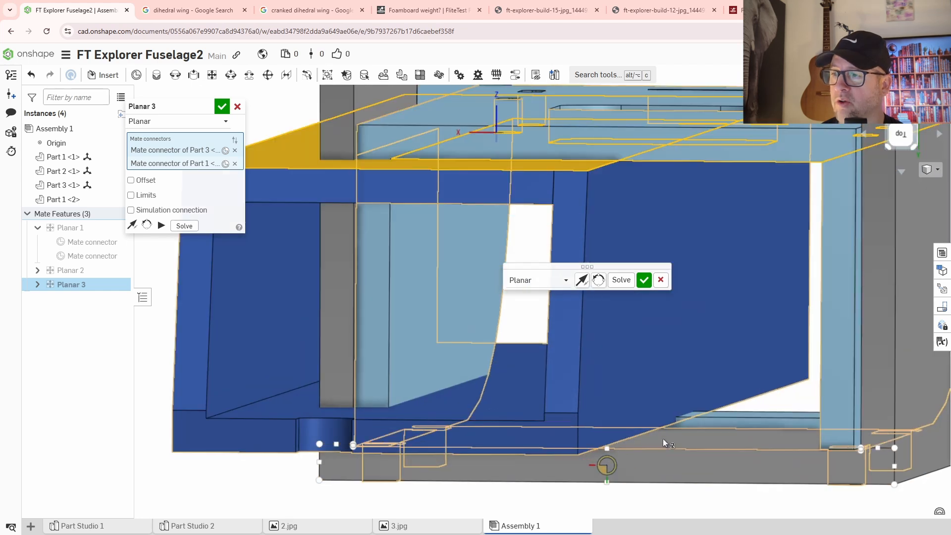
scroll(635, 453, "down", 3)
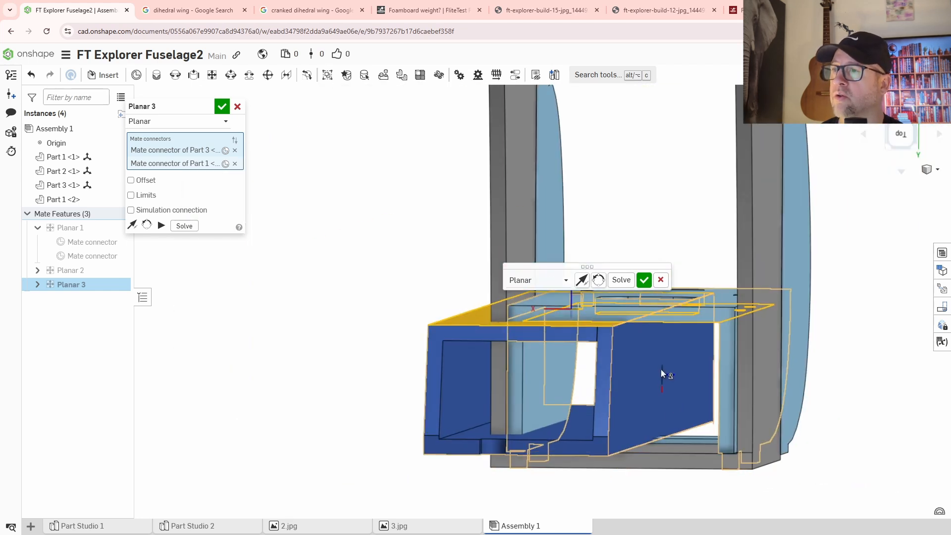
left_click(644, 280)
middle_click_drag(677, 426, 602, 368)
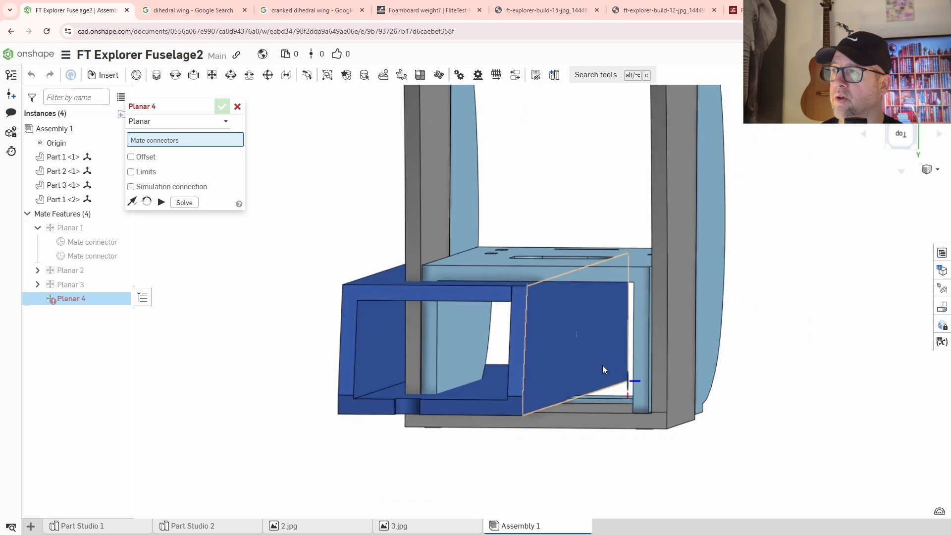
left_click(554, 334)
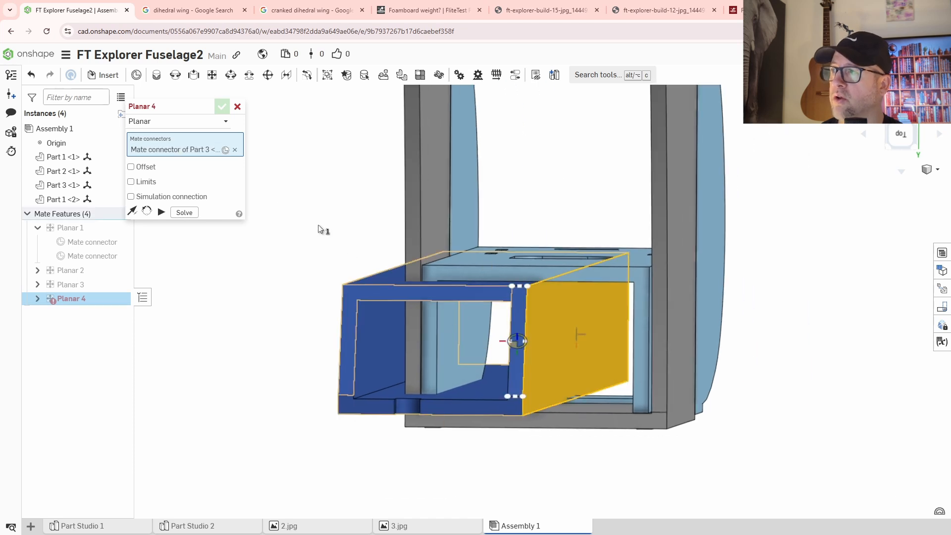
left_click(237, 107)
Step: Abandon the pending planar mate and slide the boom sideways about 22.8 mm to centre it in the tray opening
left_click(557, 366)
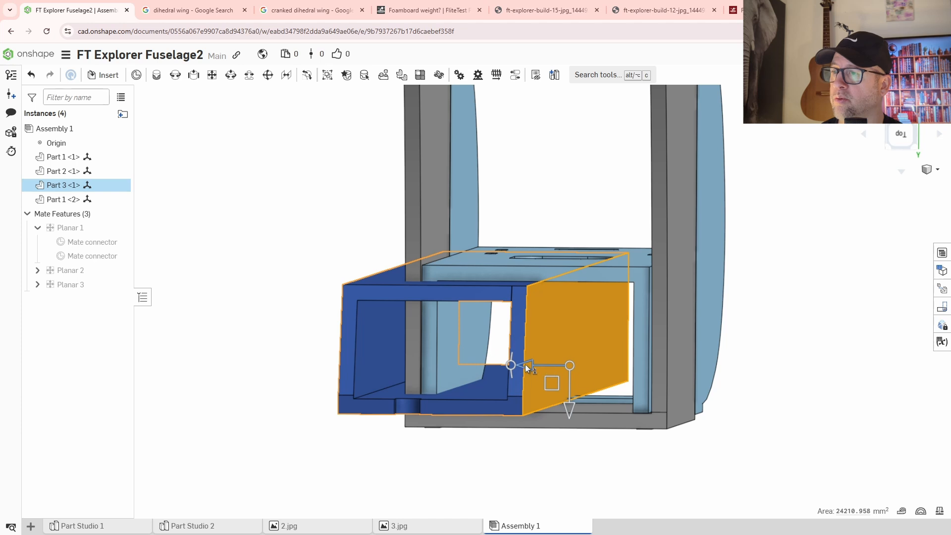
left_click_drag(527, 368, 611, 375)
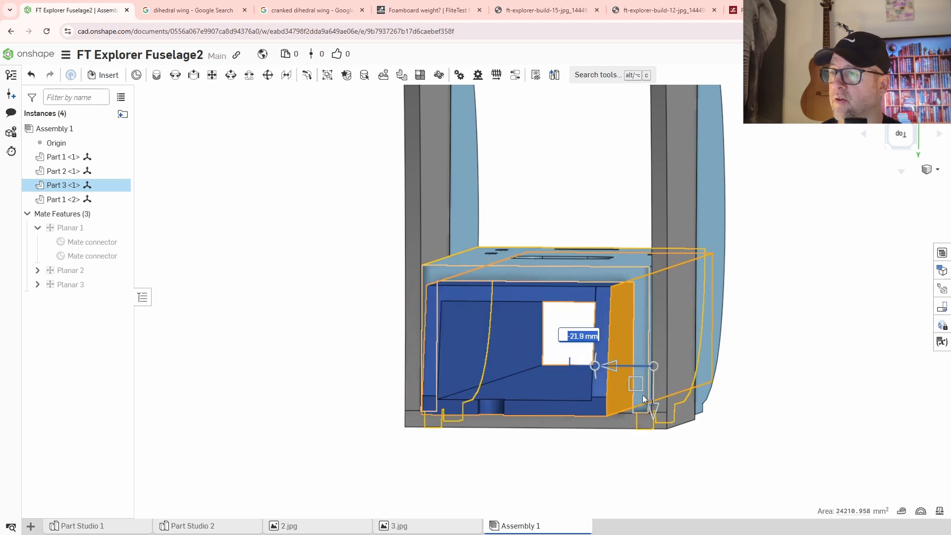
left_click(900, 137)
scroll(503, 326, "up", 5)
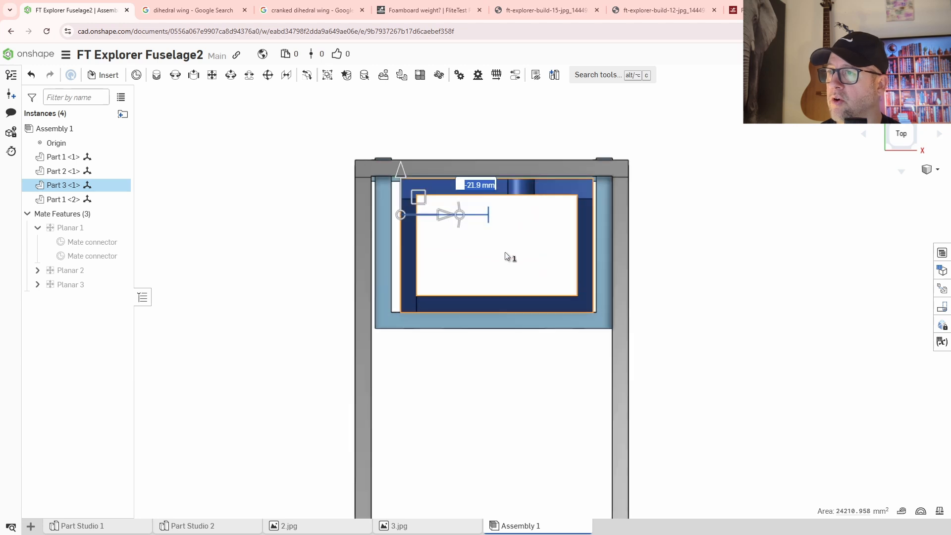
scroll(504, 256, "up", 2)
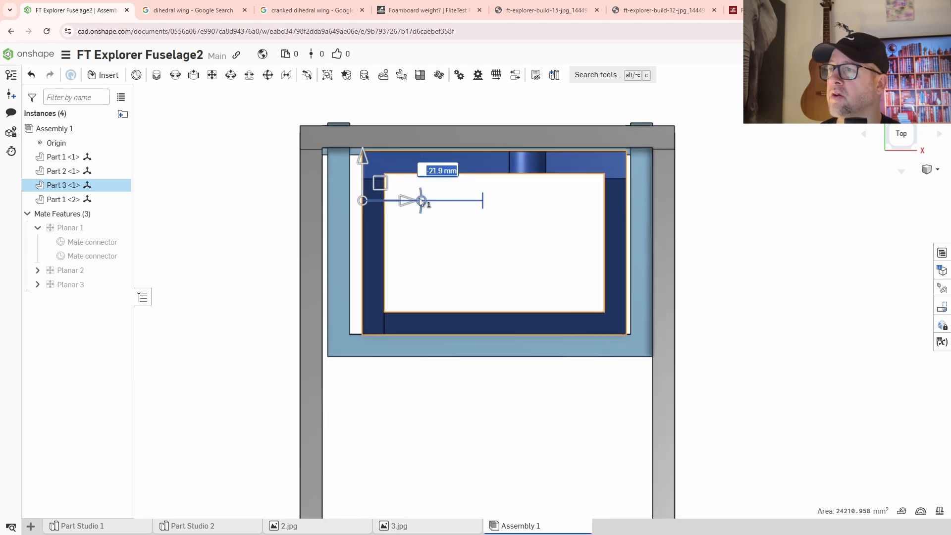
left_click_drag(404, 203, 399, 203)
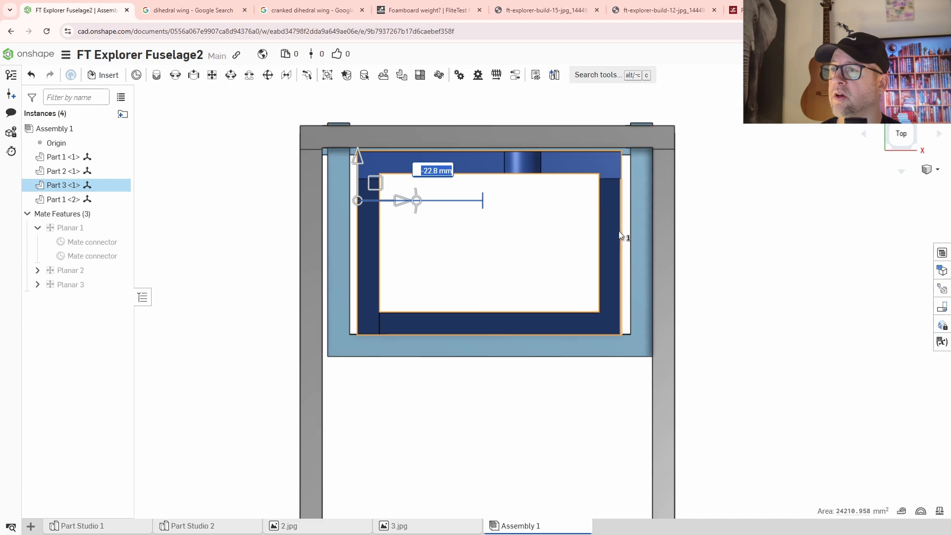
Step: Slide the boom about 460 mm lengthwise along the fuselage so that only its end sits inside the grey section
middle_click_drag(533, 277, 526, 321)
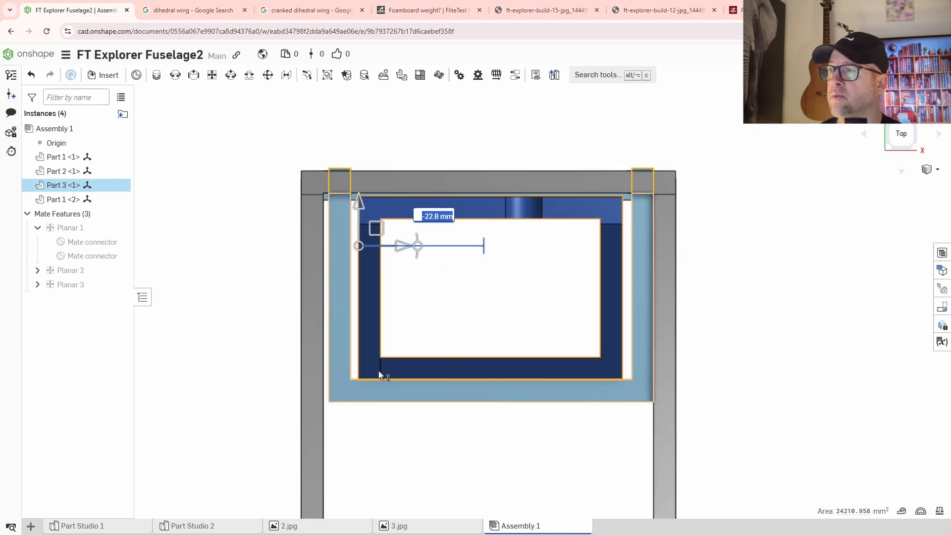
scroll(355, 195, "up", 3)
scroll(528, 323, "down", 3)
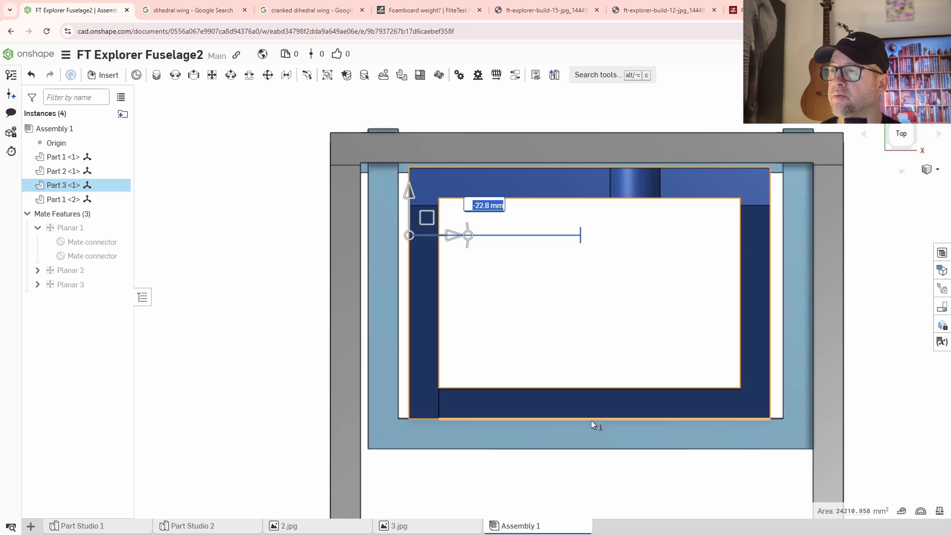
scroll(578, 409, "down", 3)
right_click_drag(637, 436, 573, 341)
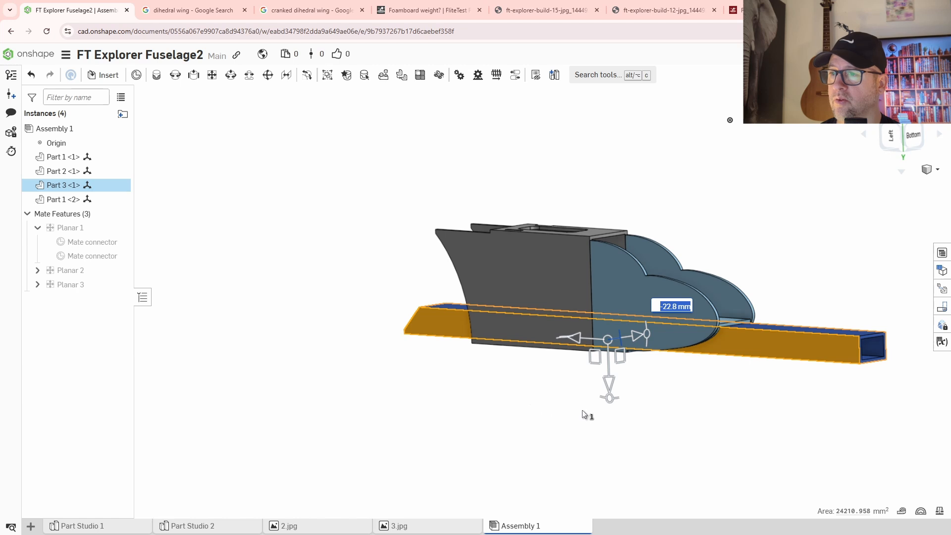
right_click_drag(591, 409, 524, 391)
scroll(524, 390, "down", 1)
middle_click_drag(482, 315, 551, 328)
left_click_drag(519, 328, 191, 327)
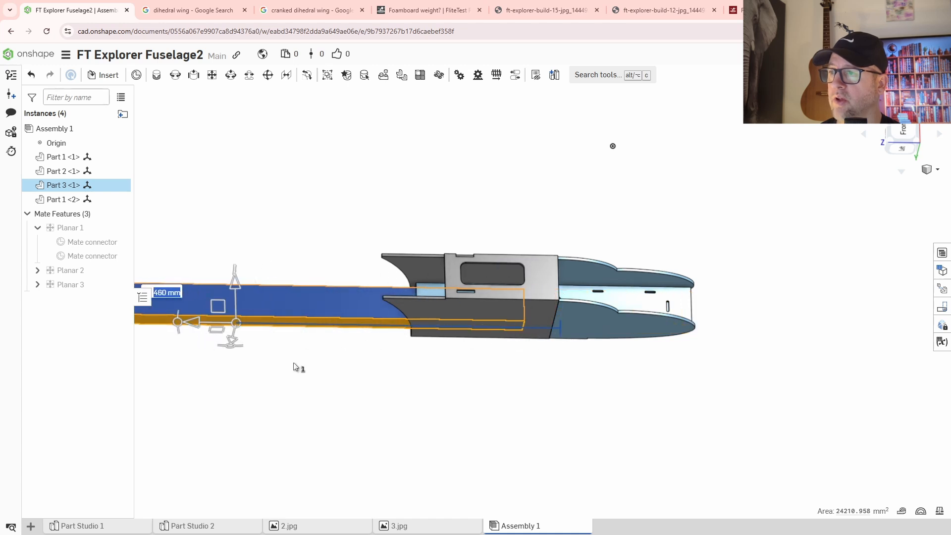
Step: Examine the clearance between the boom and the tray opening, both end-on and at an angle
right_click_drag(468, 392, 718, 342)
scroll(713, 338, "up", 3)
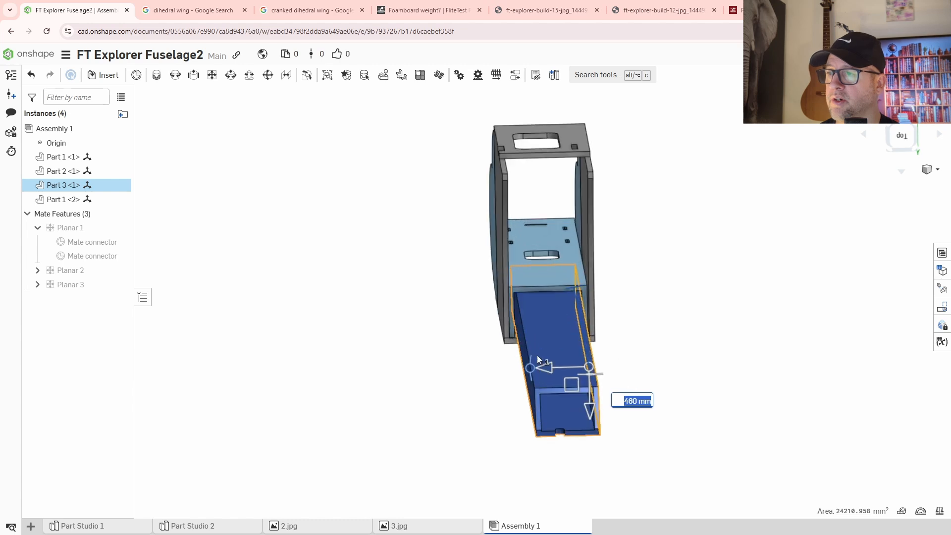
middle_click_drag(705, 332, 661, 322)
right_click_drag(575, 354, 520, 318)
scroll(519, 318, "up", 4)
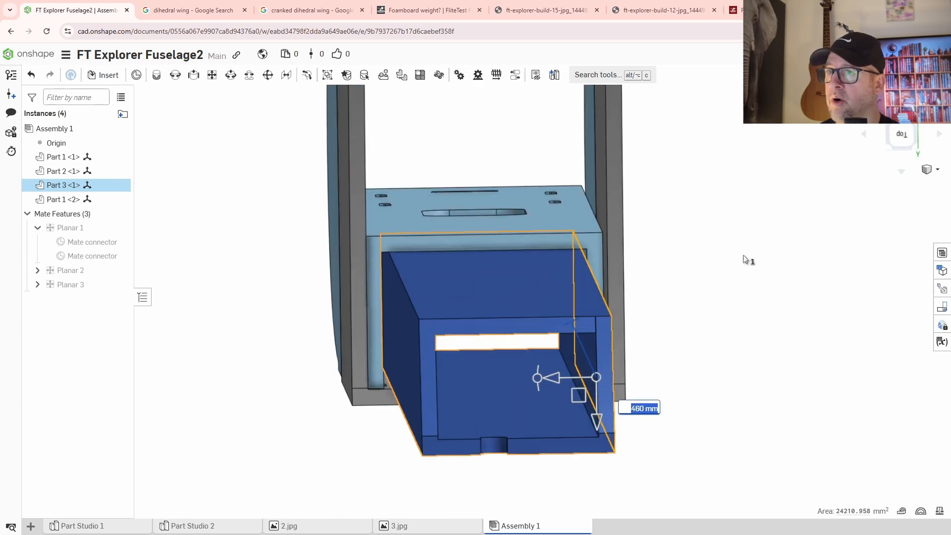
left_click(893, 133)
scroll(531, 284, "up", 5)
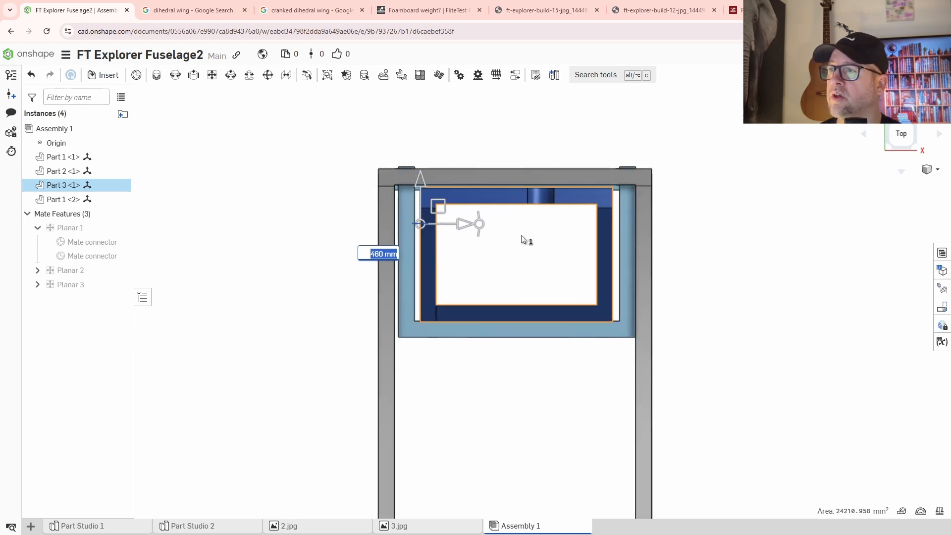
mouse_move(521, 234)
right_mouse_down()
mouse_move(525, 247)
mouse_move(526, 239)
right_mouse_up()
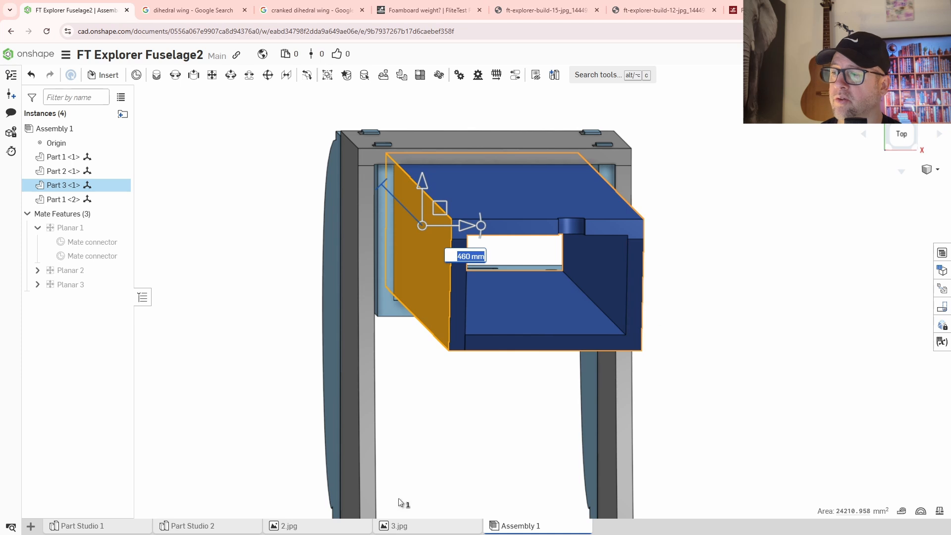
Step: In Part Studio 1, translate the outer and inner faces of the boom's notched wall 1 mm inward with Move face
left_click(128, 527)
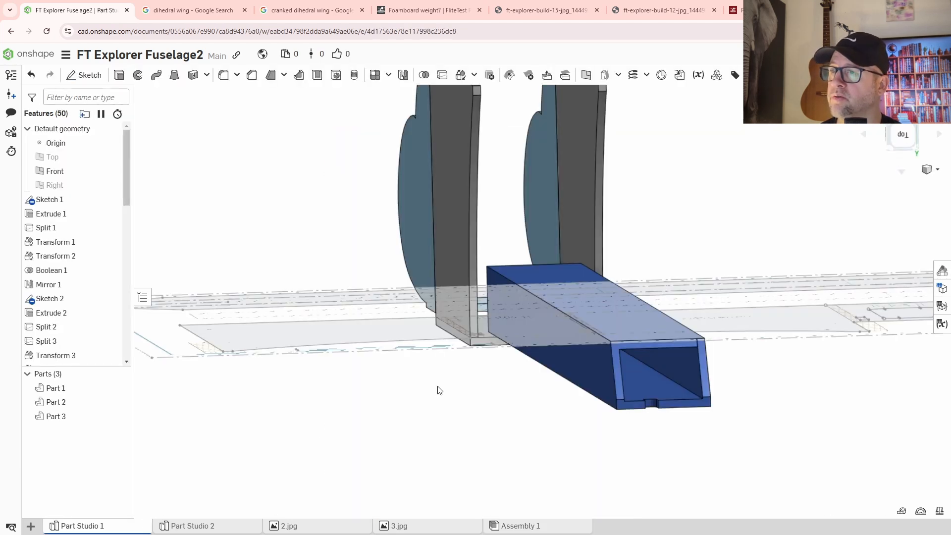
right_click_drag(623, 417, 626, 414)
middle_click_drag(720, 206, 632, 355)
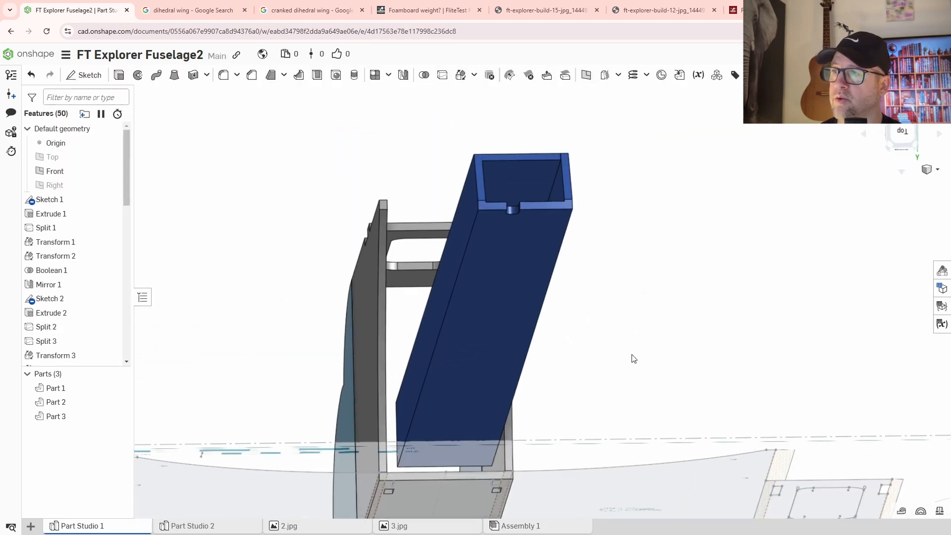
left_click(547, 75)
left_click(535, 237)
right_click_drag(644, 240, 527, 388)
left_click(518, 402)
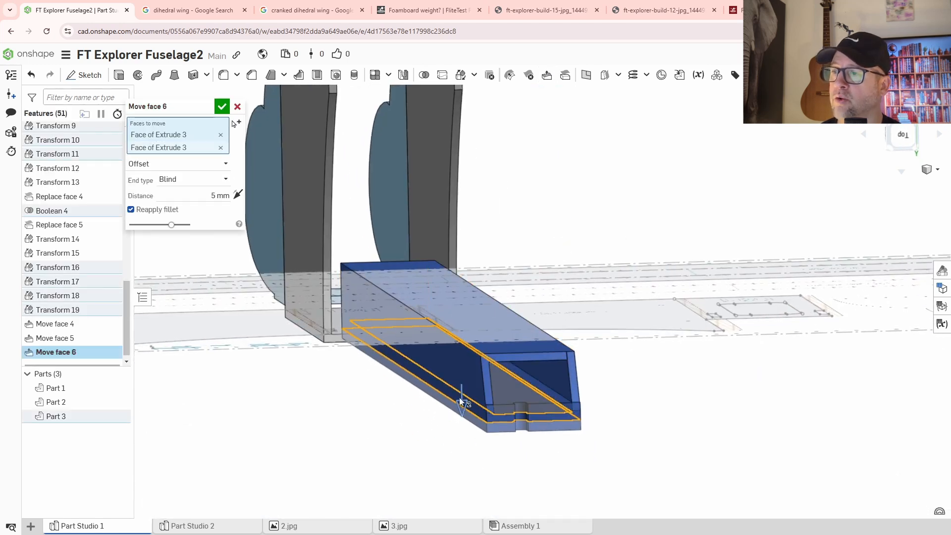
left_click(169, 164)
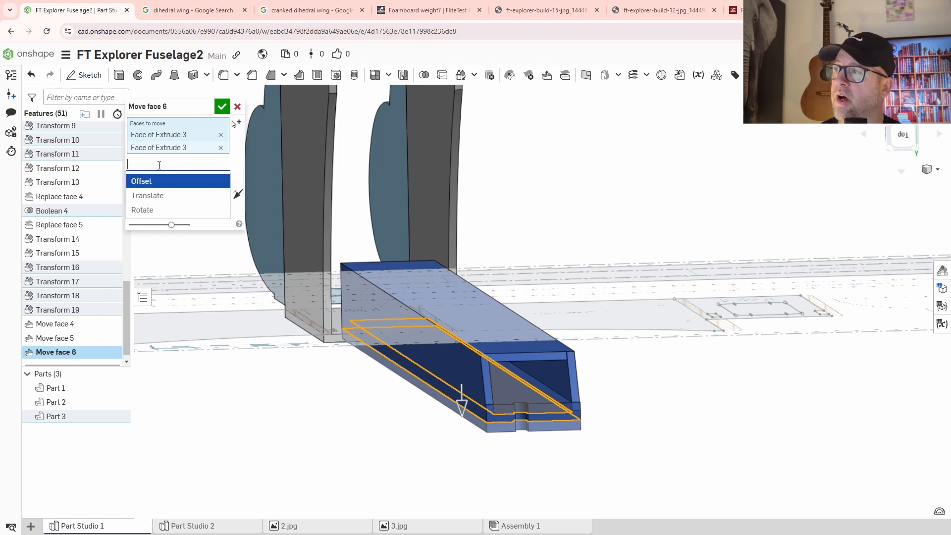
left_click(153, 196)
left_click(207, 219)
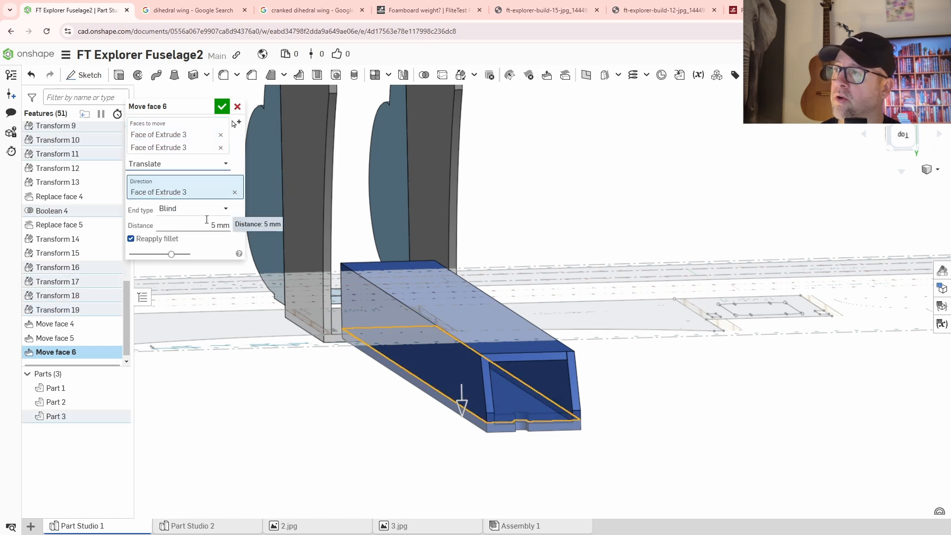
type("1")
key("Return")
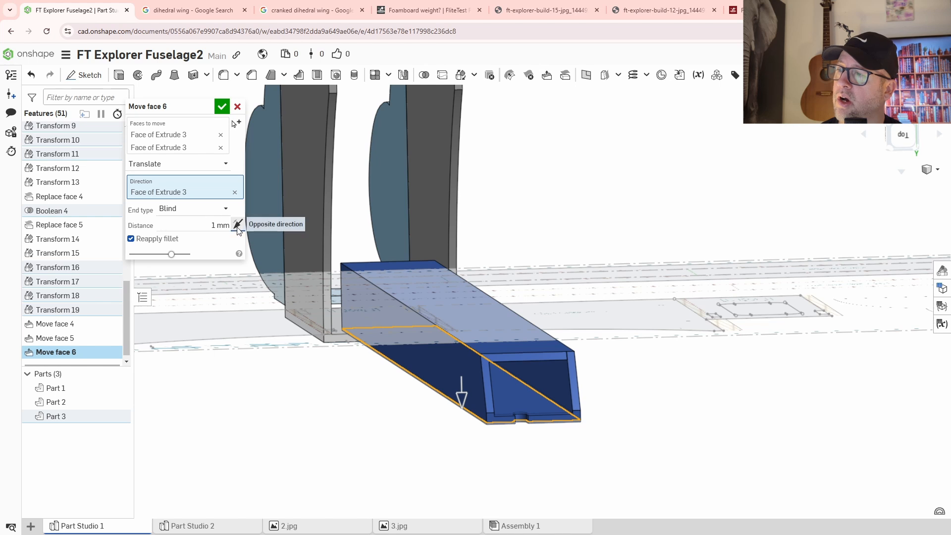
left_click(238, 224)
left_click(222, 107)
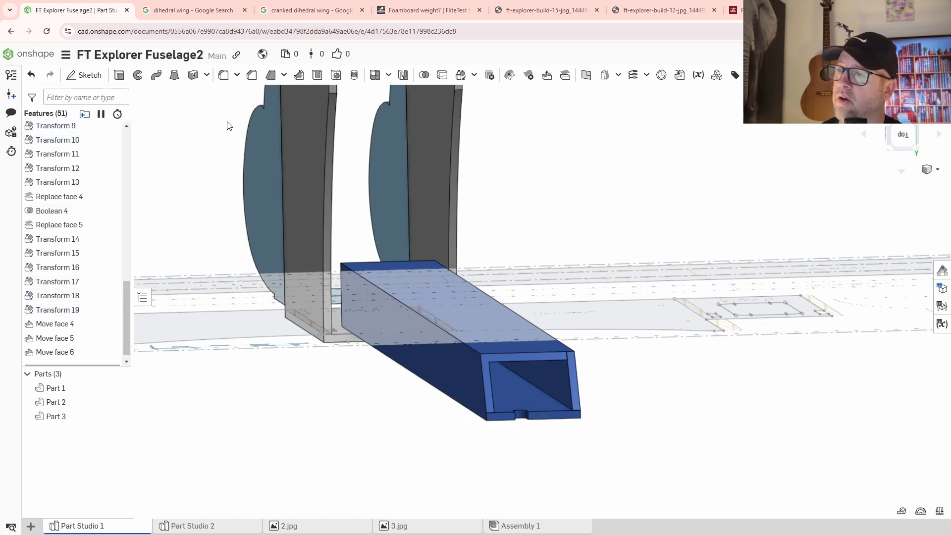
Step: Check the boom's fit in Assembly 1, and set the notched wall's Move face distance to 2 mm in Part Studio 1
left_click(518, 526)
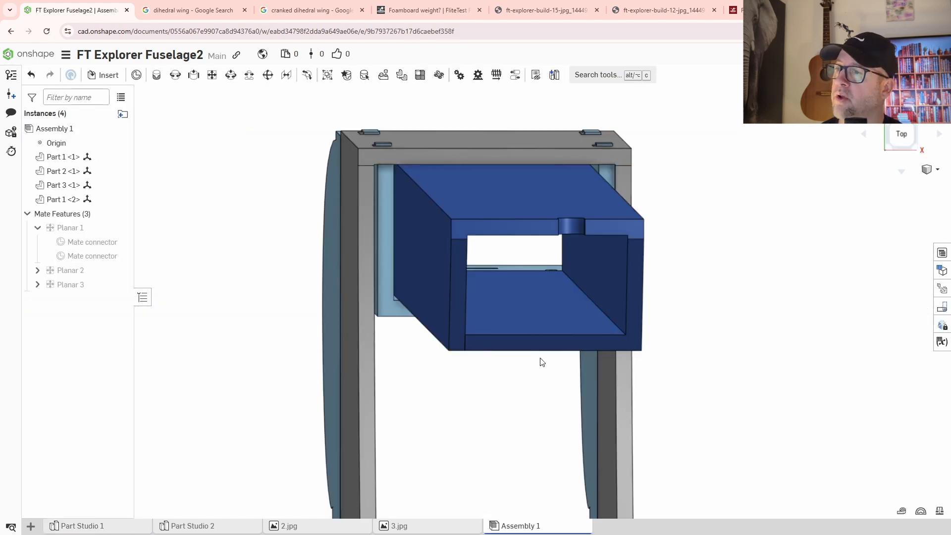
left_click(896, 135)
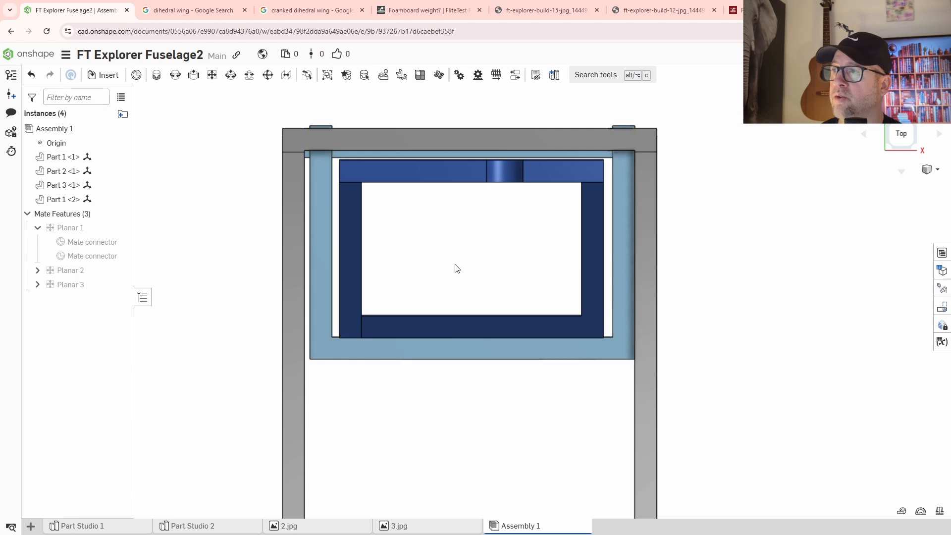
left_click(89, 526)
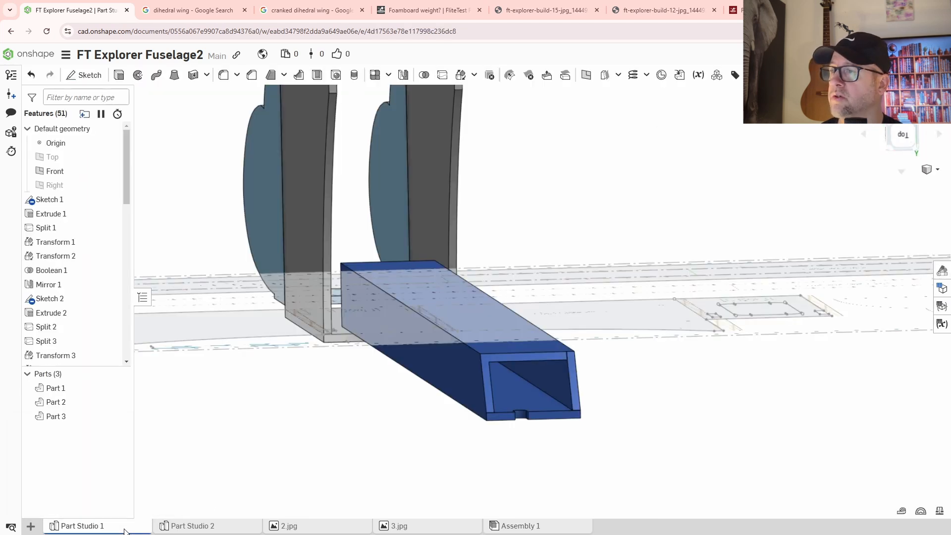
scroll(54, 347, "down", 10)
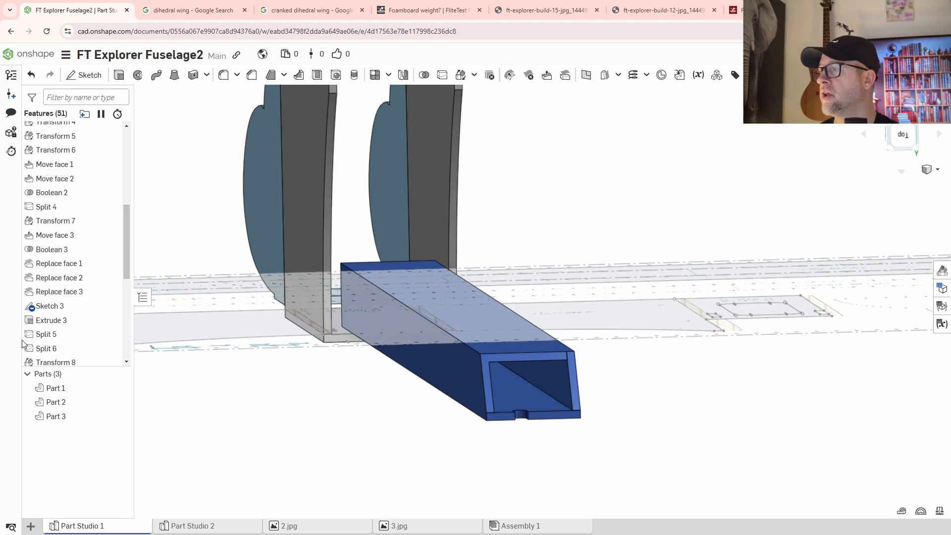
double_click(55, 345)
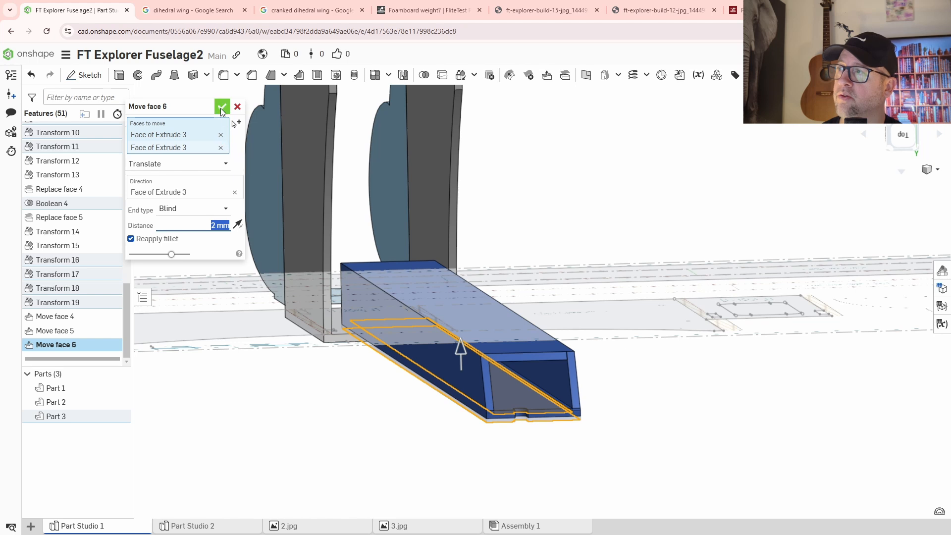
left_click(221, 107)
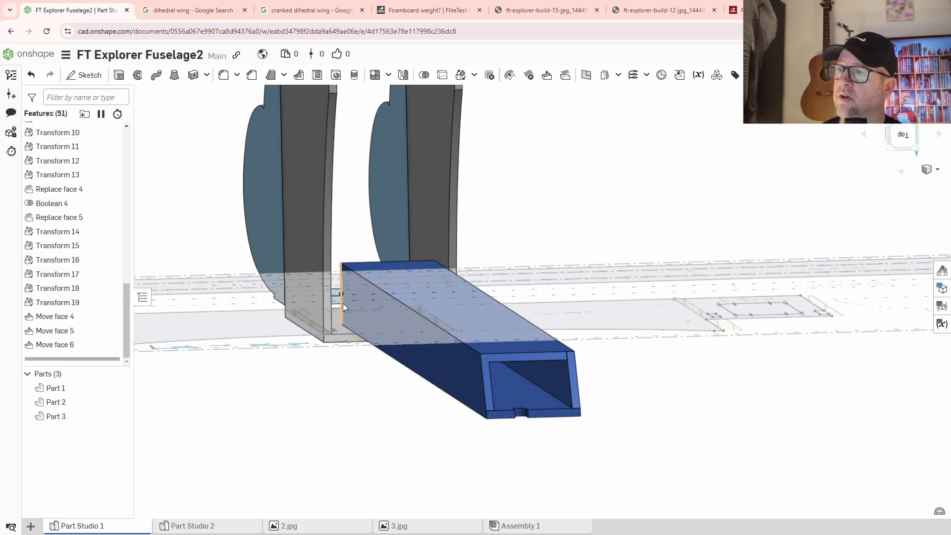
Step: Examine the gap between the boom's notched wall and the surrounding tray in Assembly 1
left_click(522, 526)
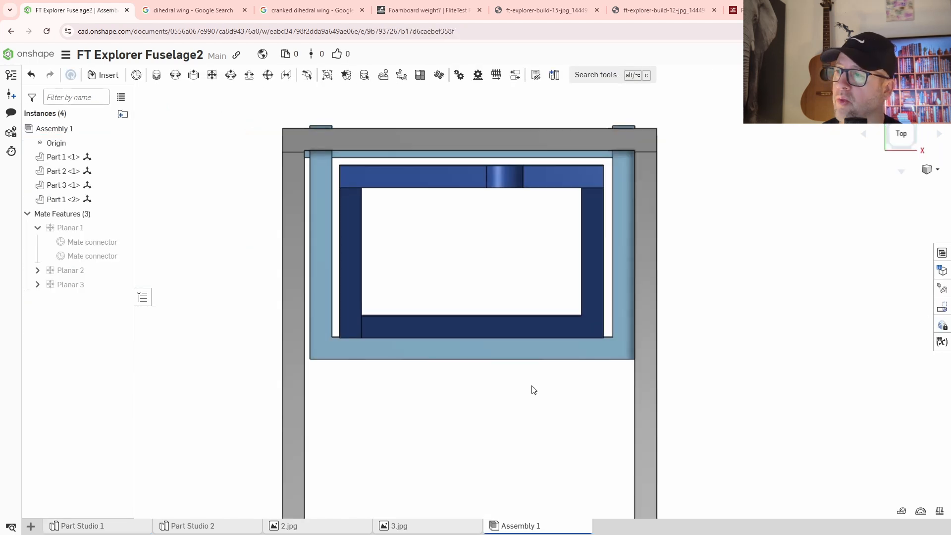
middle_click_drag(498, 213, 499, 305)
right_click_drag(499, 306, 498, 307)
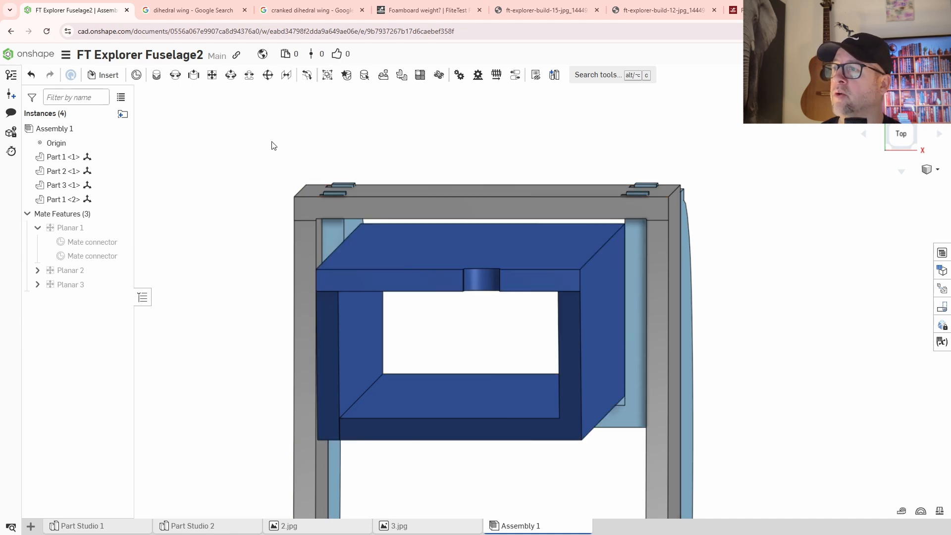
middle_click_drag(438, 247, 389, 266)
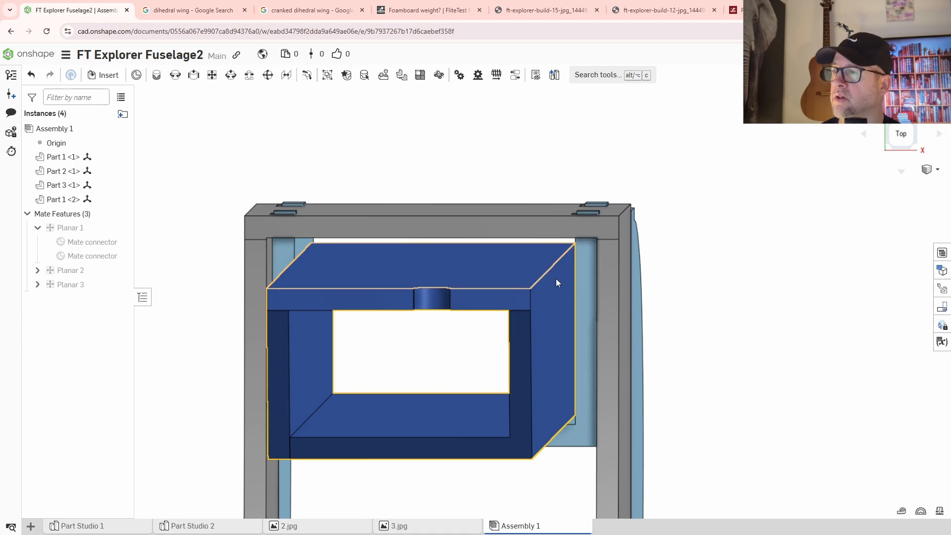
right_click_drag(556, 279, 662, 282)
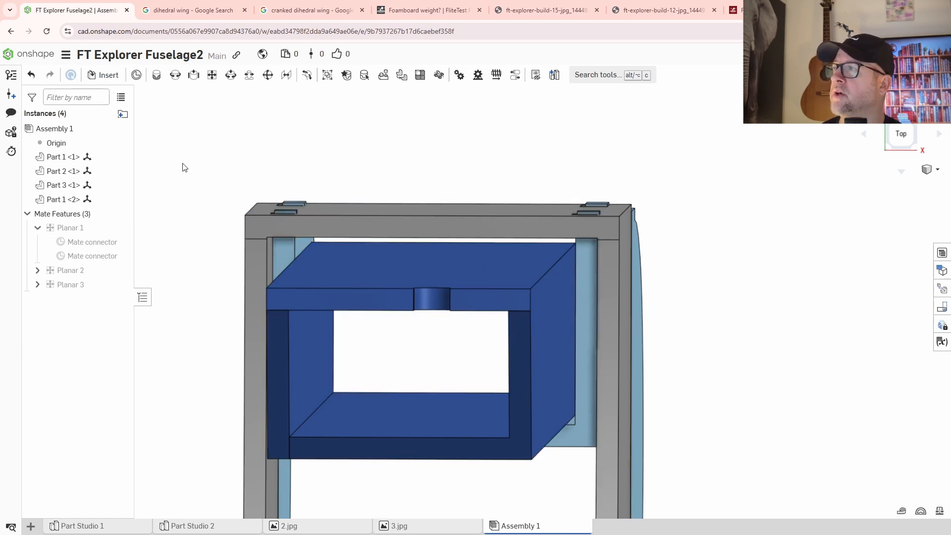
left_click_drag(361, 252, 370, 214)
Step: Add a planar mate between the outer face of the boom's notched wall and the adjacent face of Part 2
left_click(212, 75)
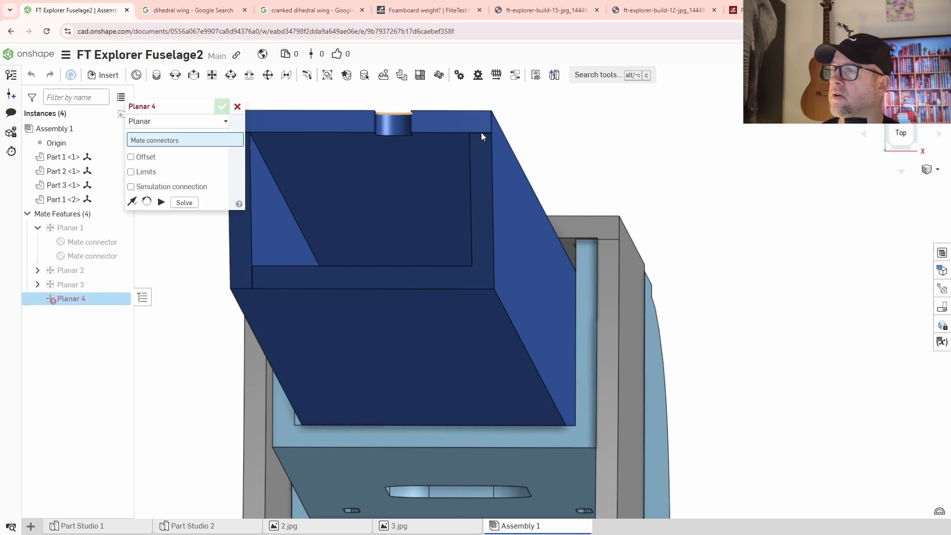
middle_click_drag(604, 148, 611, 170)
right_click_drag(611, 170, 610, 177)
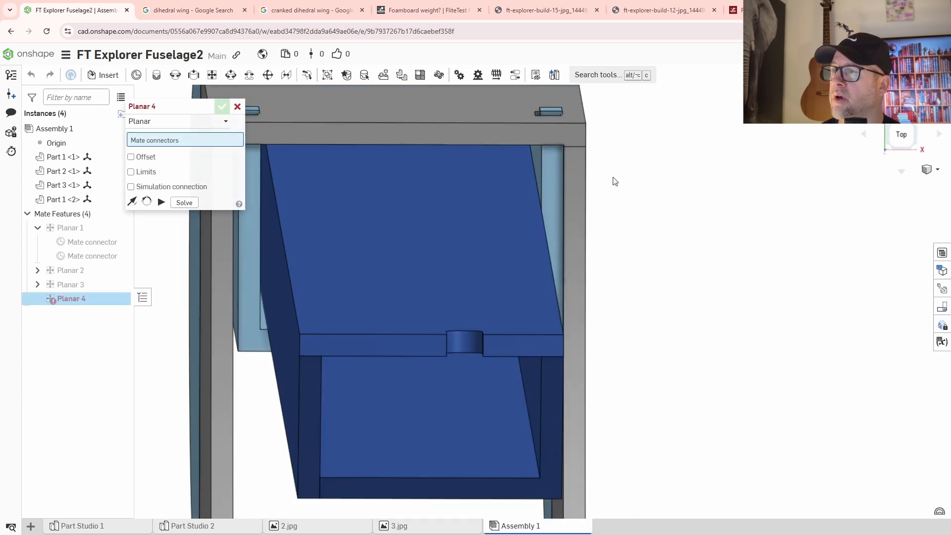
left_click(488, 212)
right_click_drag(488, 212, 501, 243)
scroll(545, 247, "up", 5)
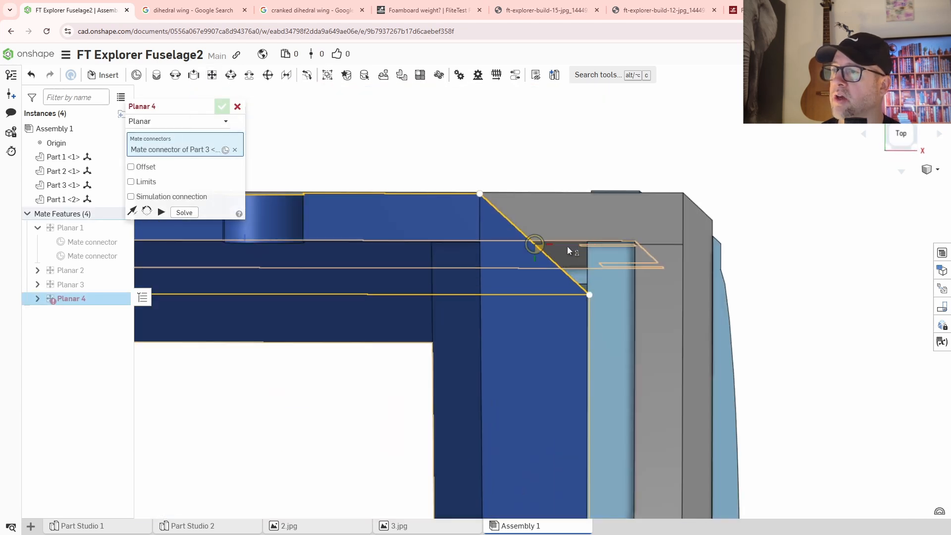
left_click(525, 284)
scroll(518, 287, "down", 8)
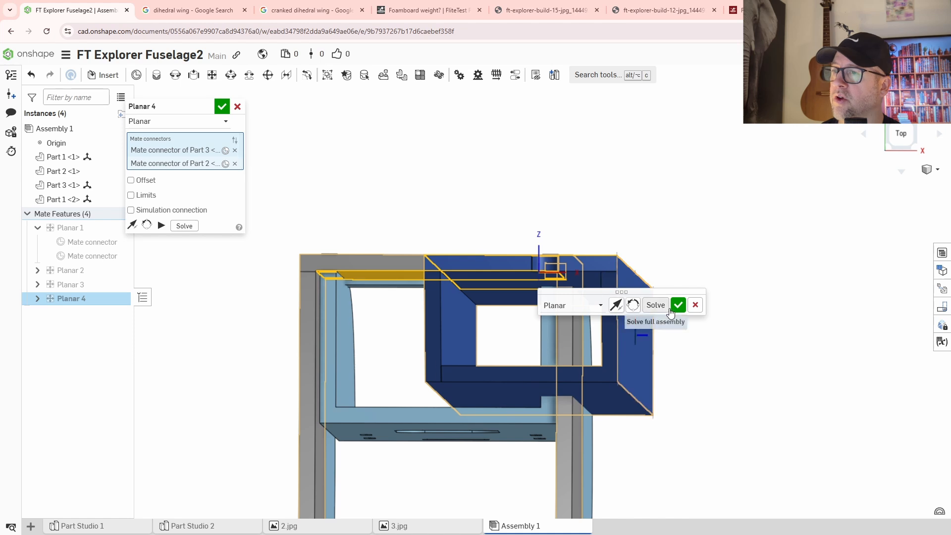
left_click(677, 304)
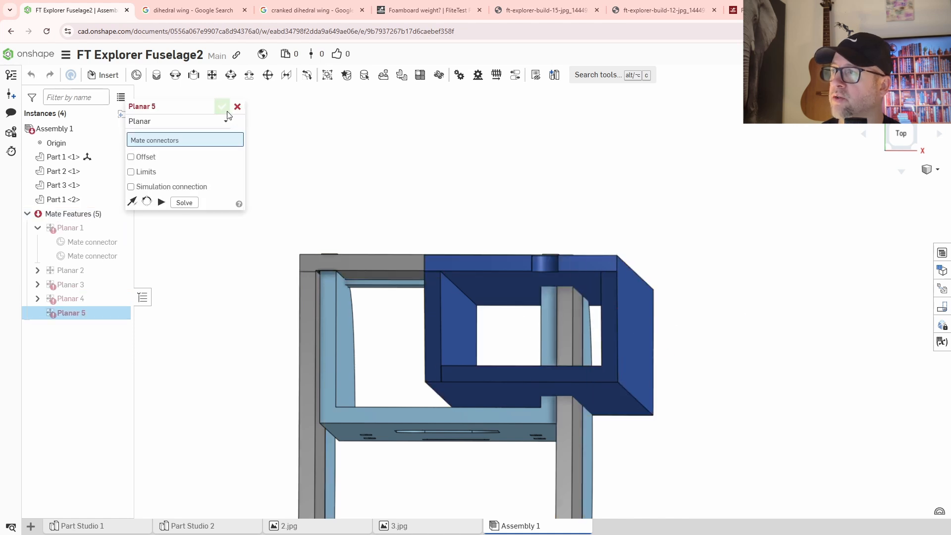
Step: Discard the incomplete planar mate and undo the boom's last planar mate so the boom sits inside the tray
left_click(237, 107)
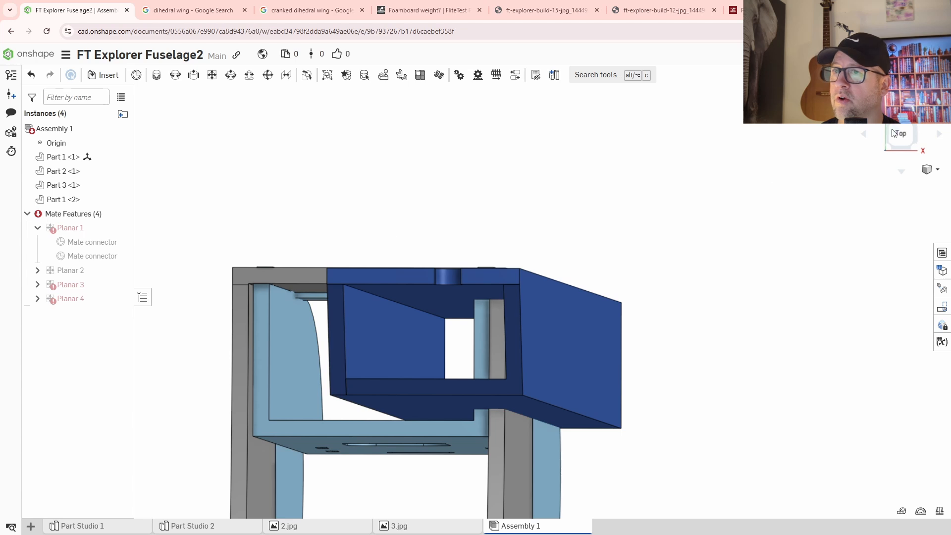
left_click(898, 134)
scroll(504, 218, "up", 5)
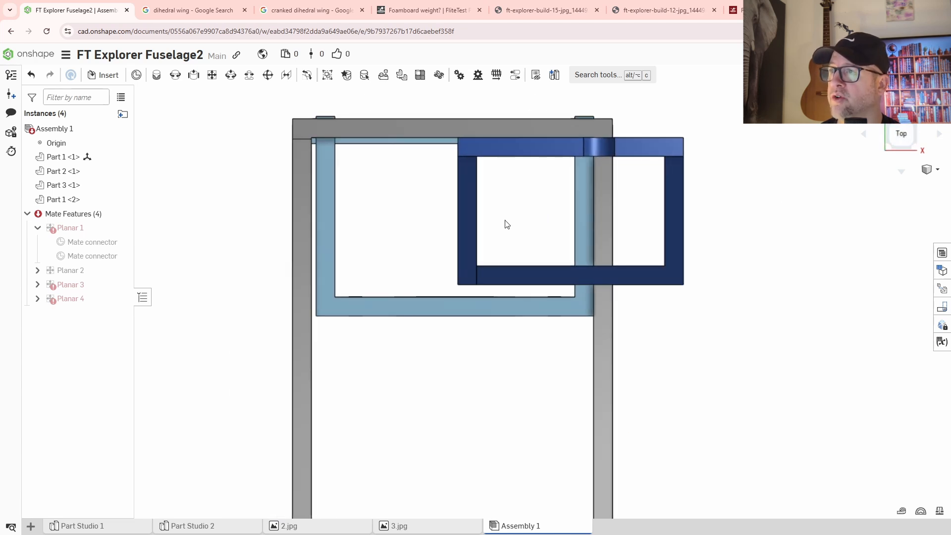
right_click_drag(414, 199, 412, 200)
key("shift+5")
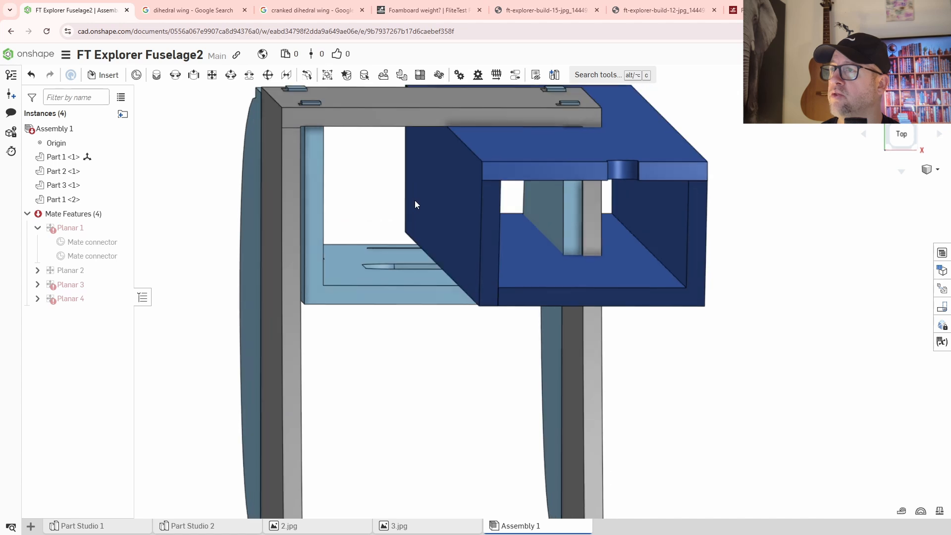
left_click(449, 214)
left_click_drag(499, 196, 410, 204)
left_click(900, 131)
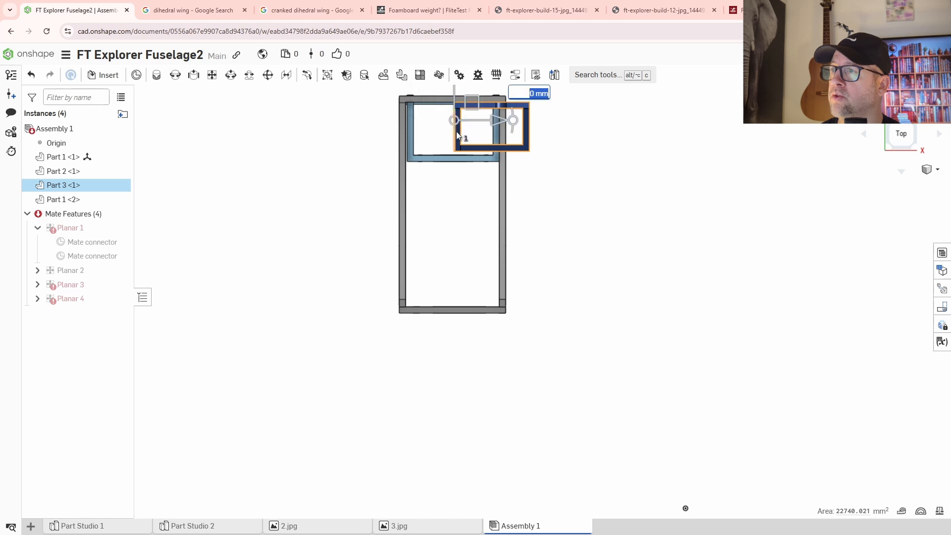
scroll(466, 148, "up", 3)
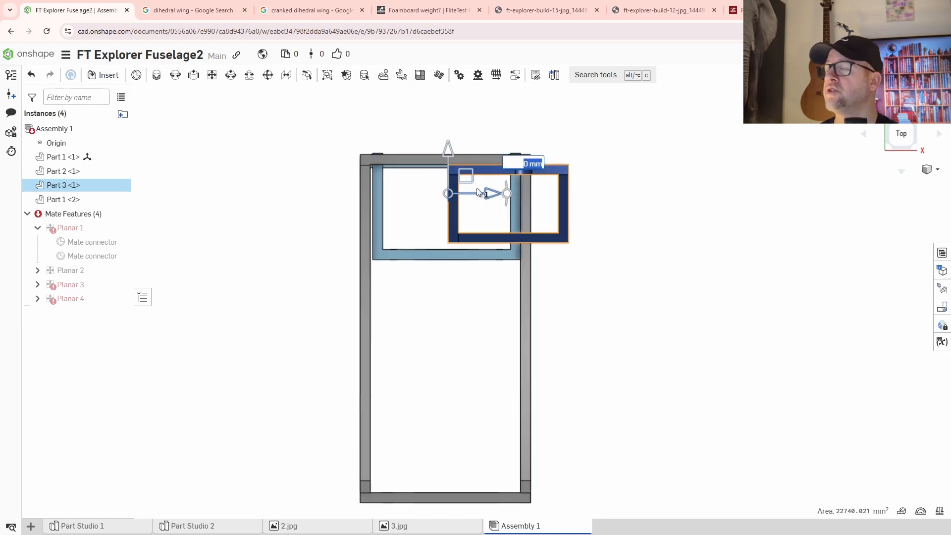
scroll(481, 200, "up", 2)
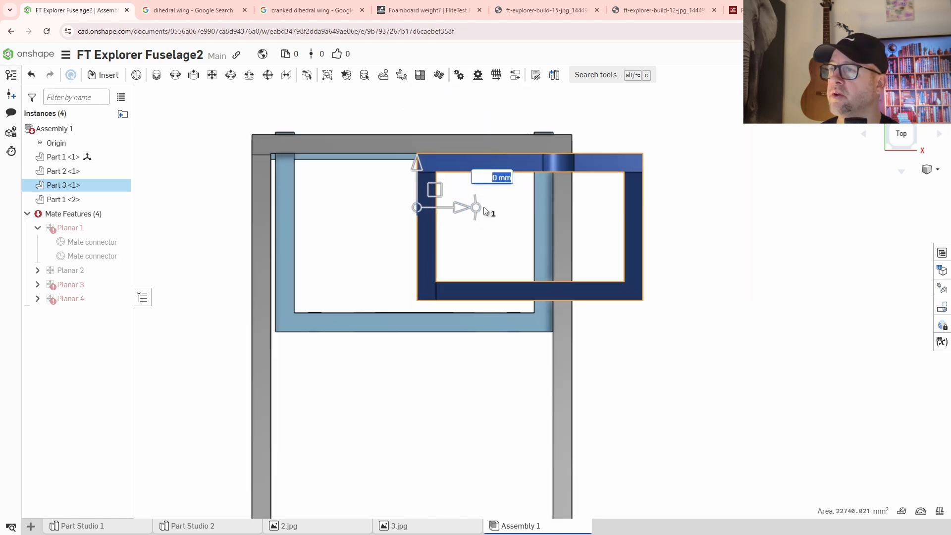
left_click(777, 154)
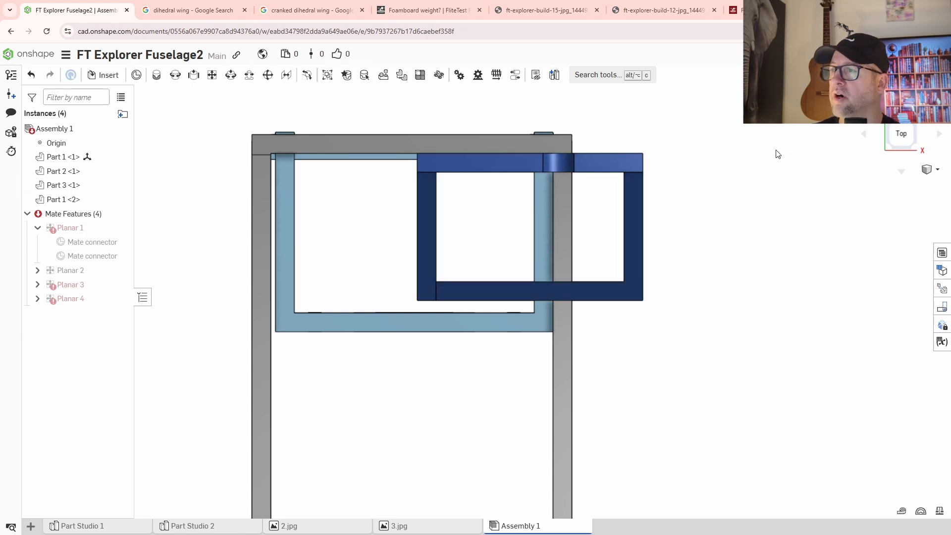
key("ctrl+z")
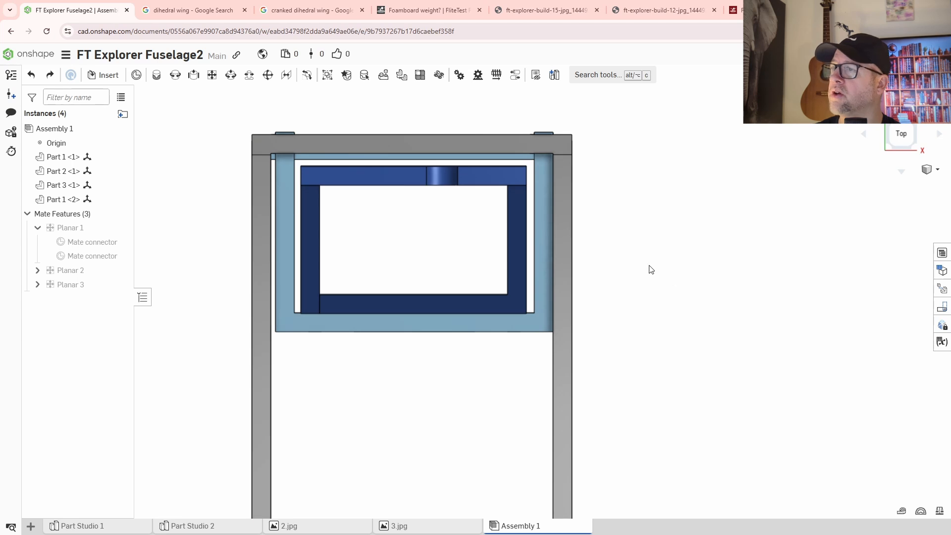
Step: Try to move the boom slightly away from the tray's floor
middle_click_drag(427, 219, 469, 272)
scroll(416, 233, "up", 2)
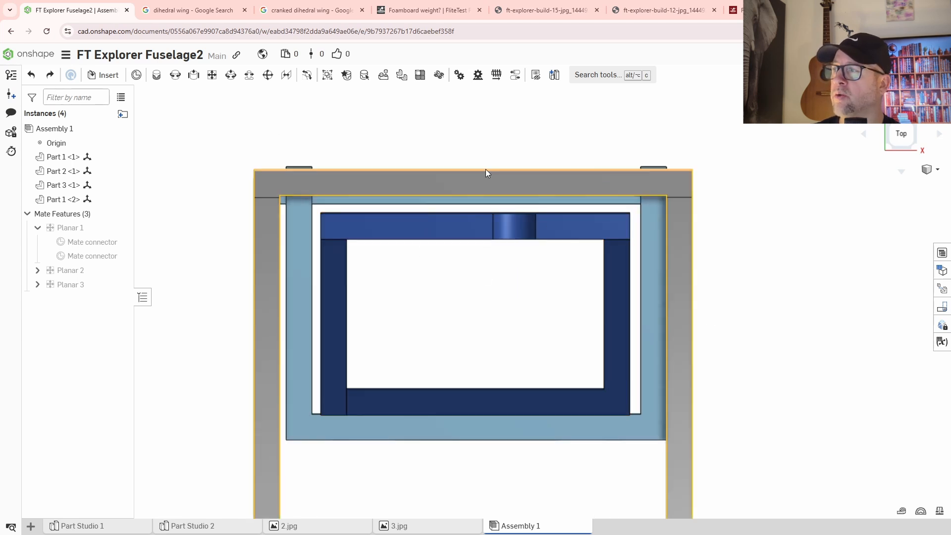
left_click(337, 298)
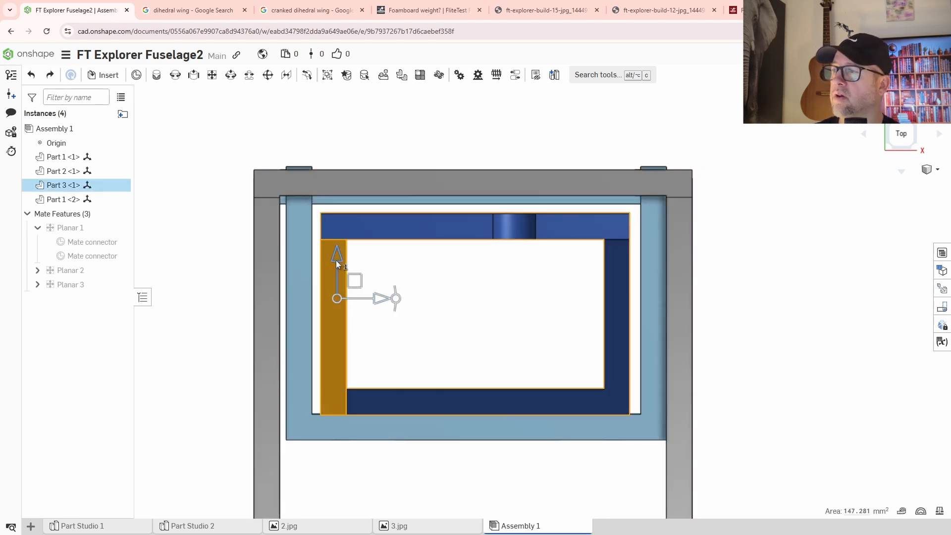
left_click_drag(336, 260, 338, 253)
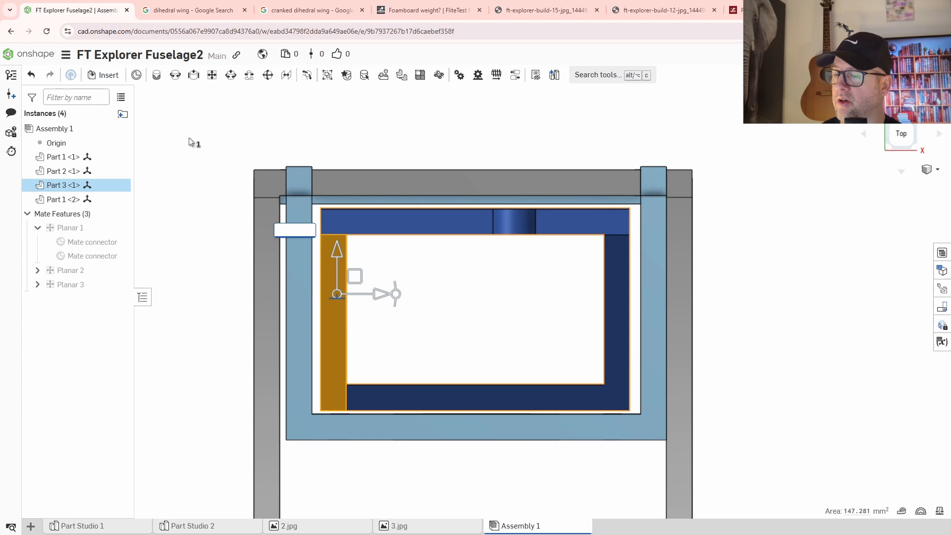
left_click(510, 299)
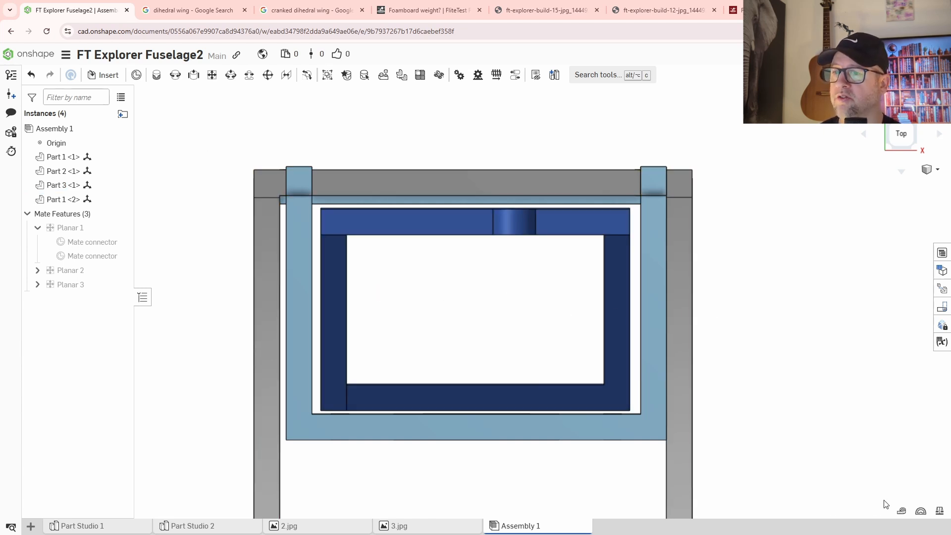
left_click(902, 511)
right_click_drag(755, 322, 582, 329)
scroll(601, 310, "up", 3)
scroll(650, 289, "up", 4)
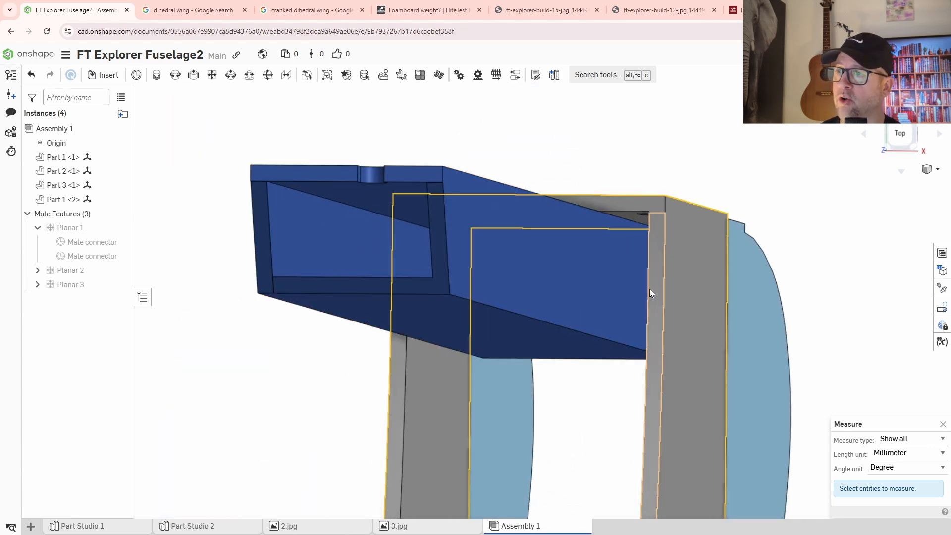
left_click(609, 254)
key("n")
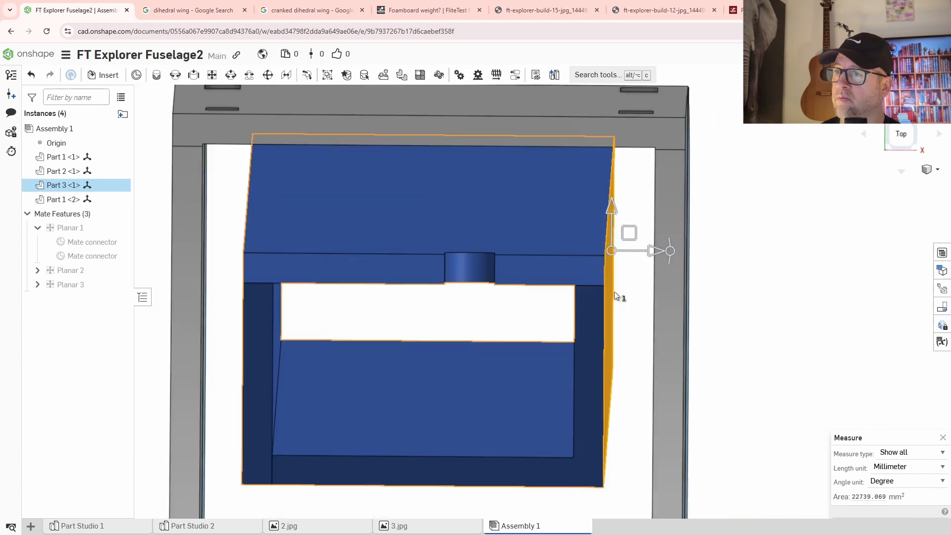
scroll(625, 293, "up", 1)
scroll(625, 294, "down", 6)
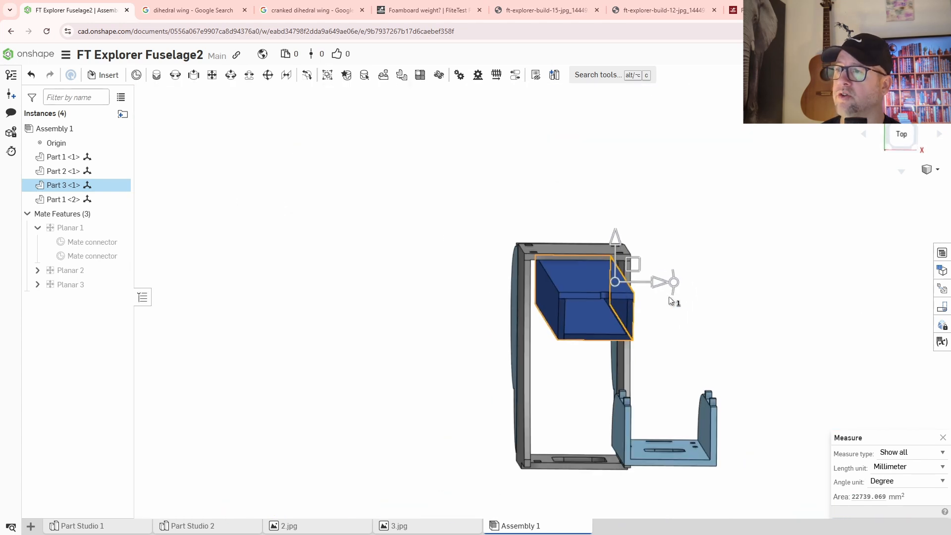
right_click_drag(668, 297, 709, 293)
middle_click_drag(710, 297, 456, 216)
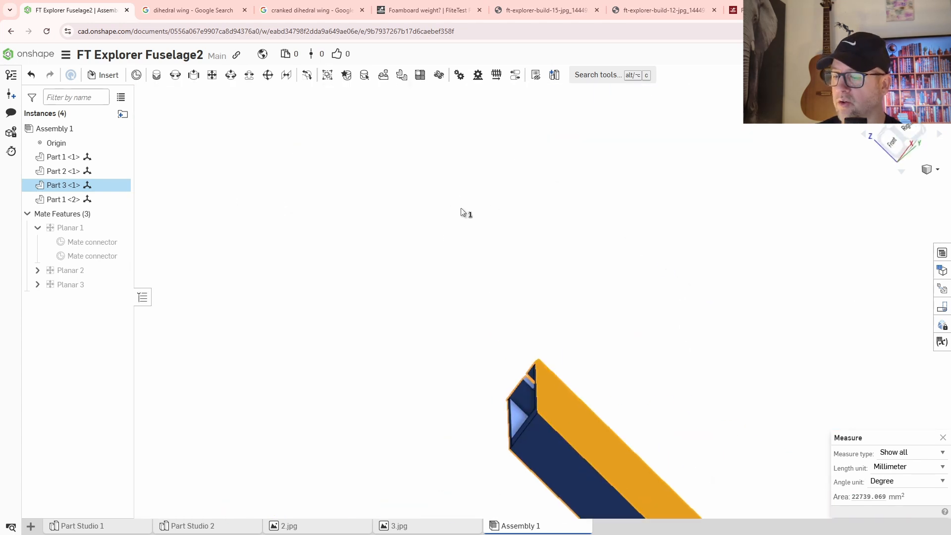
left_click(684, 277)
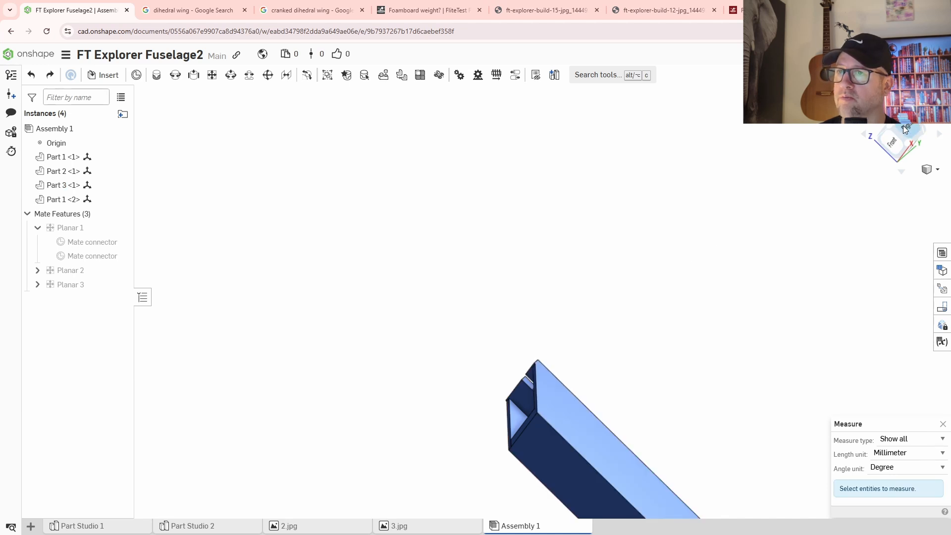
Step: Examine the boom's clearance inside the tray end-on in the Top view
left_click(898, 143)
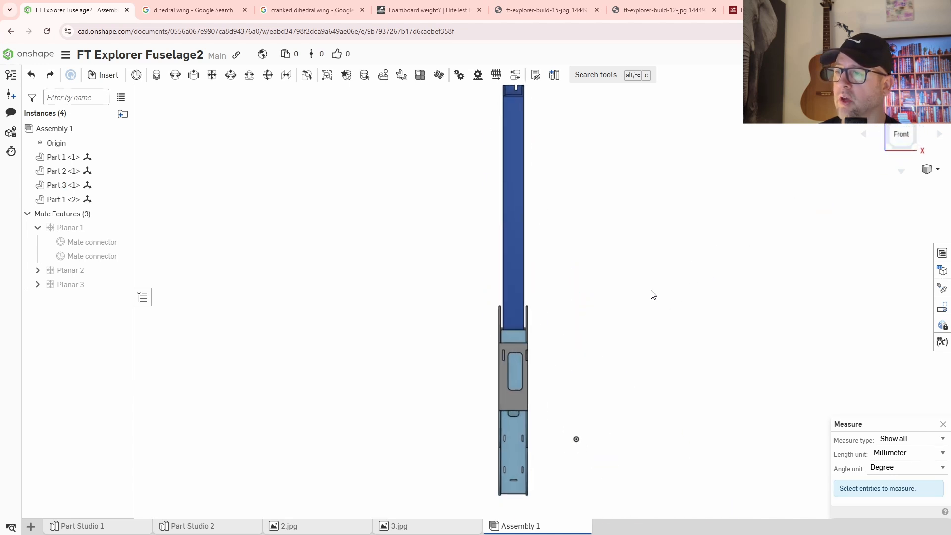
right_click_drag(636, 265, 533, 329)
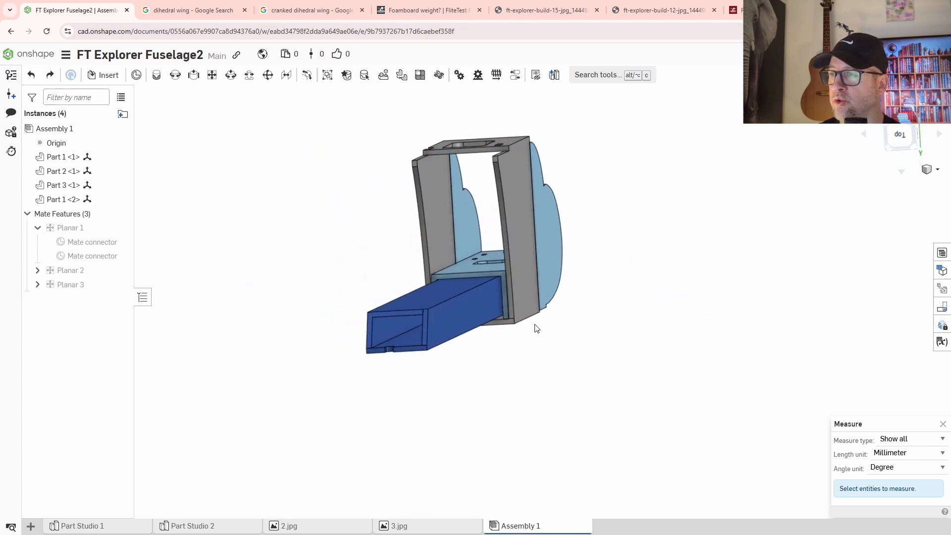
left_click(903, 134)
scroll(494, 255, "up", 4)
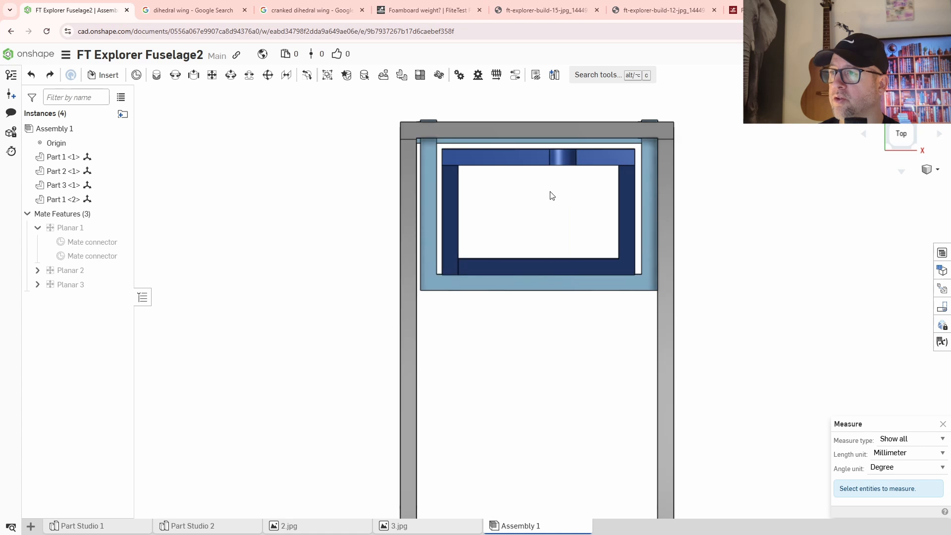
scroll(574, 248, "up", 4)
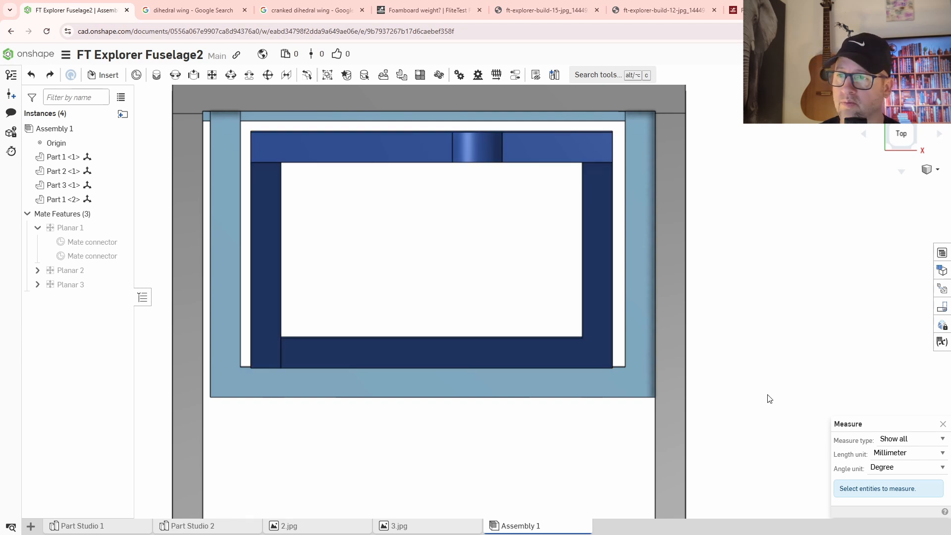
left_click(942, 425)
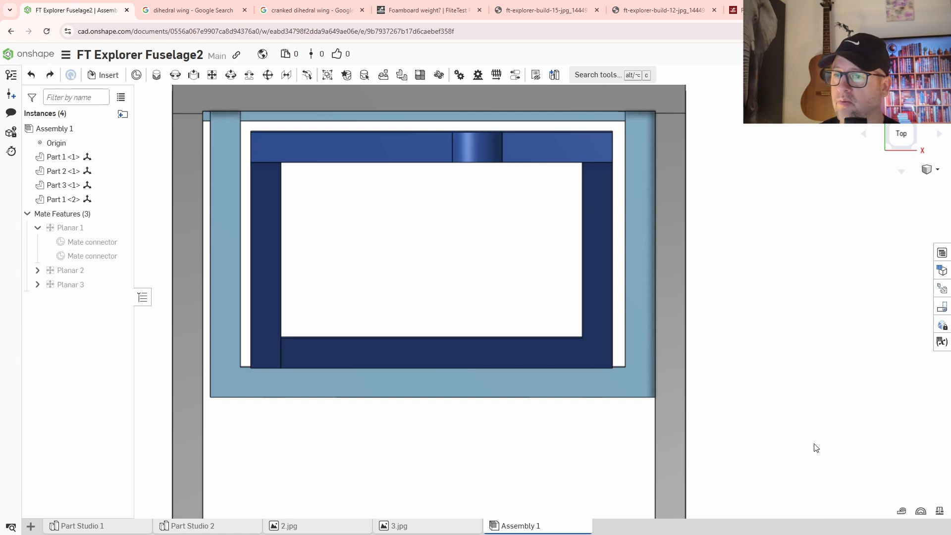
Step: Measure the gap between the boom's outer side face and the tray's facing inner side wall
left_click(901, 511)
right_click_drag(743, 324, 741, 324)
left_click(642, 265)
right_click_drag(642, 265, 649, 308)
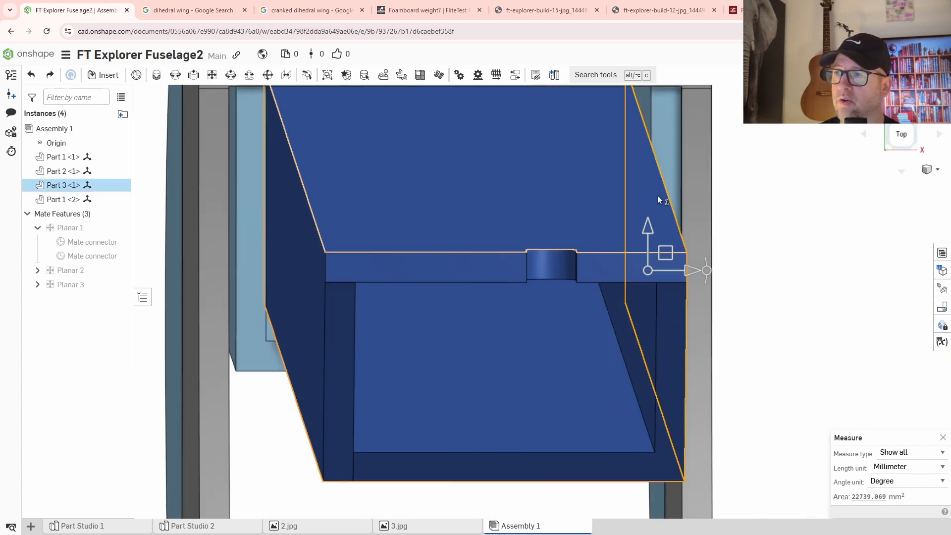
scroll(661, 190, "up", 3)
middle_click_drag(664, 186, 630, 347)
scroll(630, 349, "down", 2)
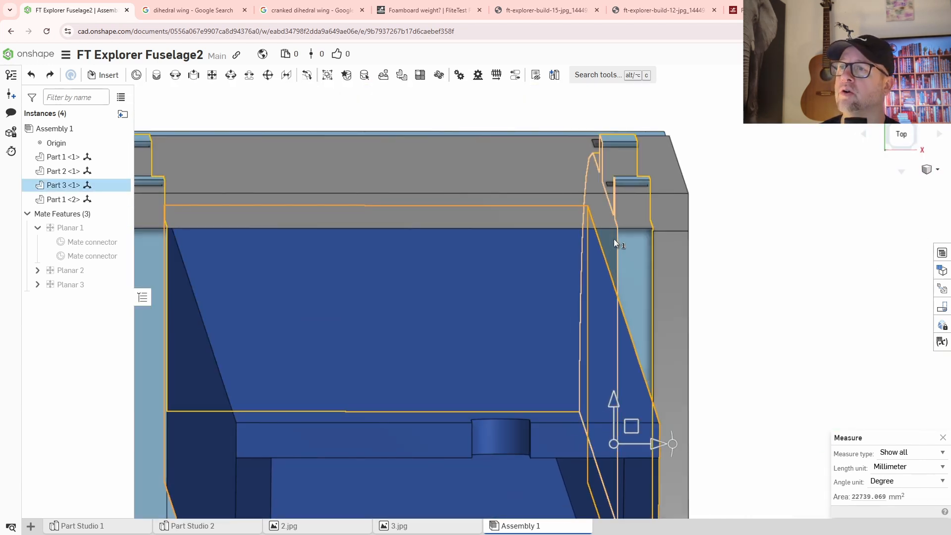
left_click(614, 238)
mouse_move(866, 340)
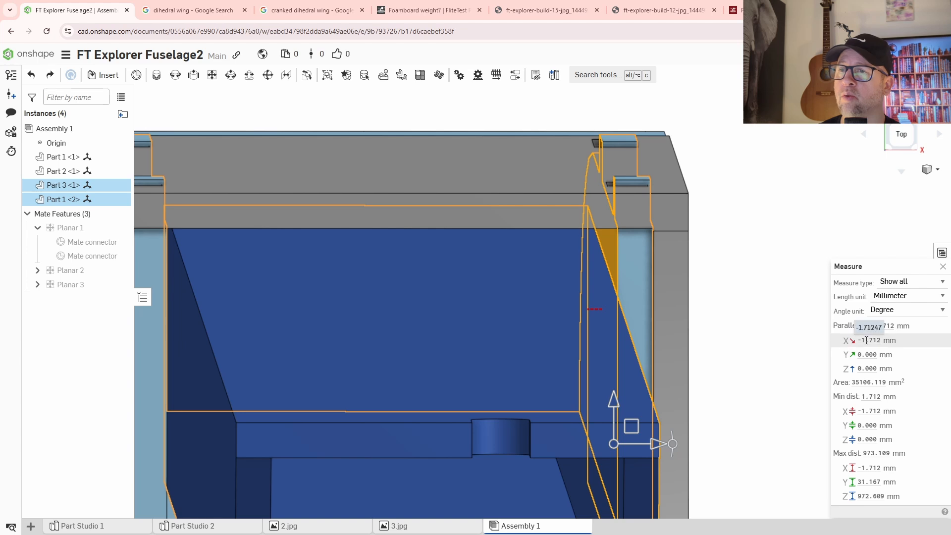
left_click(768, 325)
scroll(757, 364, "down", 3)
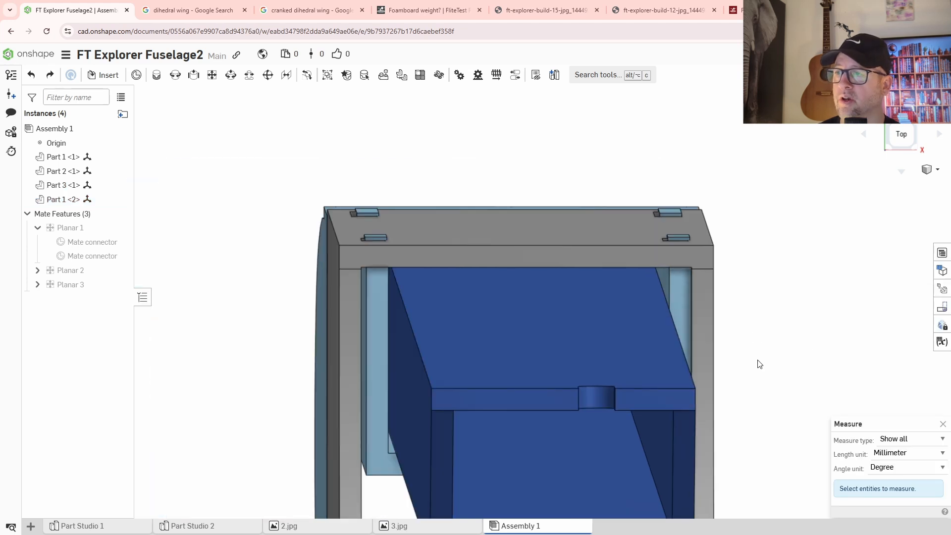
right_click_drag(759, 391, 762, 382)
scroll(763, 383, "down", 1)
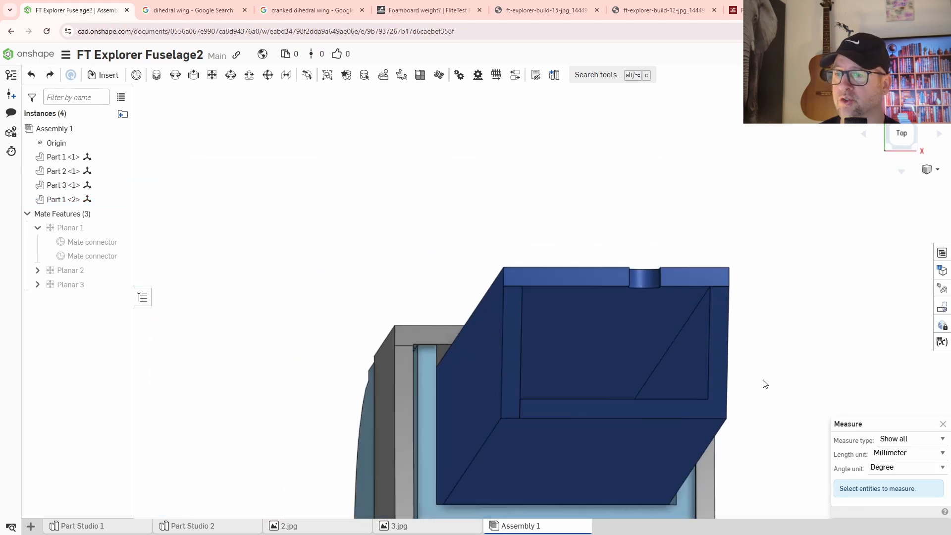
middle_click_drag(764, 384, 711, 345)
left_click(943, 424)
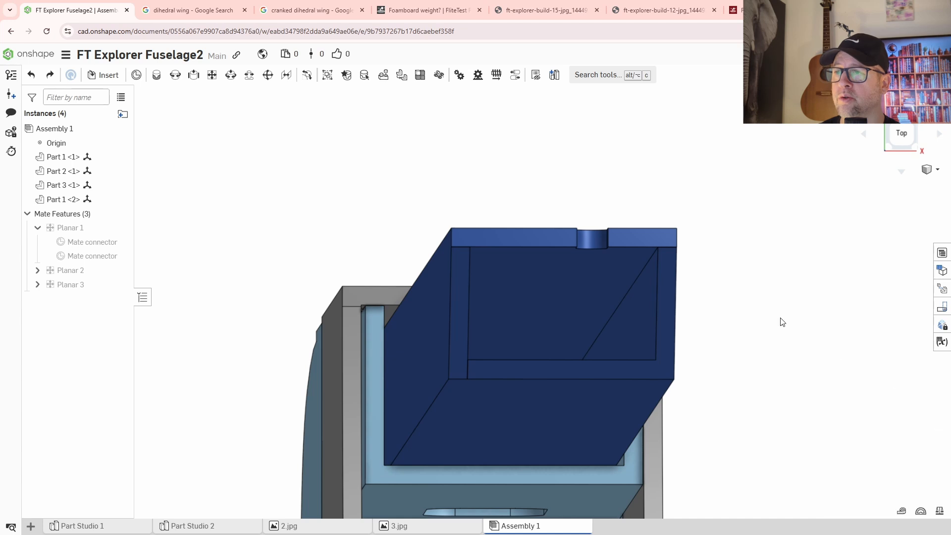
Step: Examine how the tray's tabs sit in the slots of the grey fuselage part around the boom
middle_click_drag(779, 322, 737, 245)
scroll(736, 242, "down", 2)
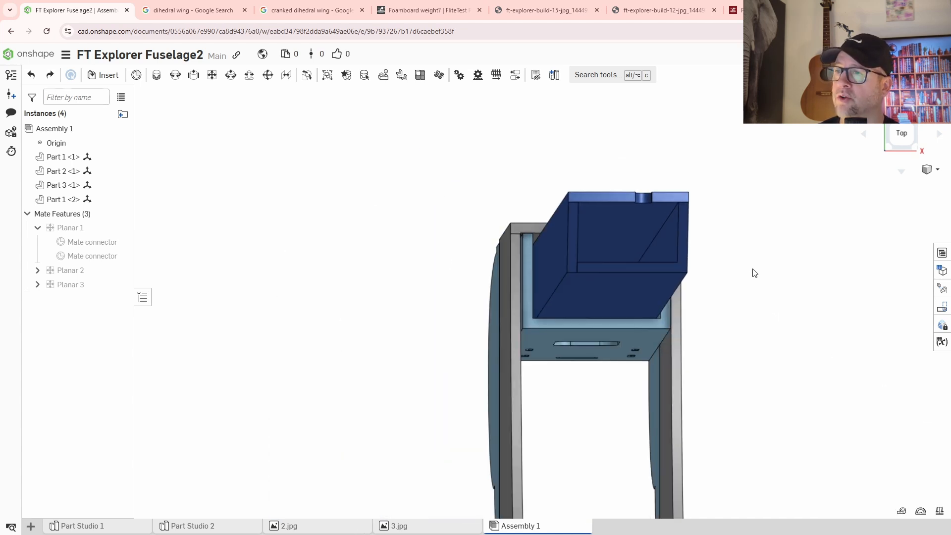
right_click_drag(752, 268, 753, 269)
middle_click_drag(677, 216, 611, 278)
scroll(612, 279, "up", 3)
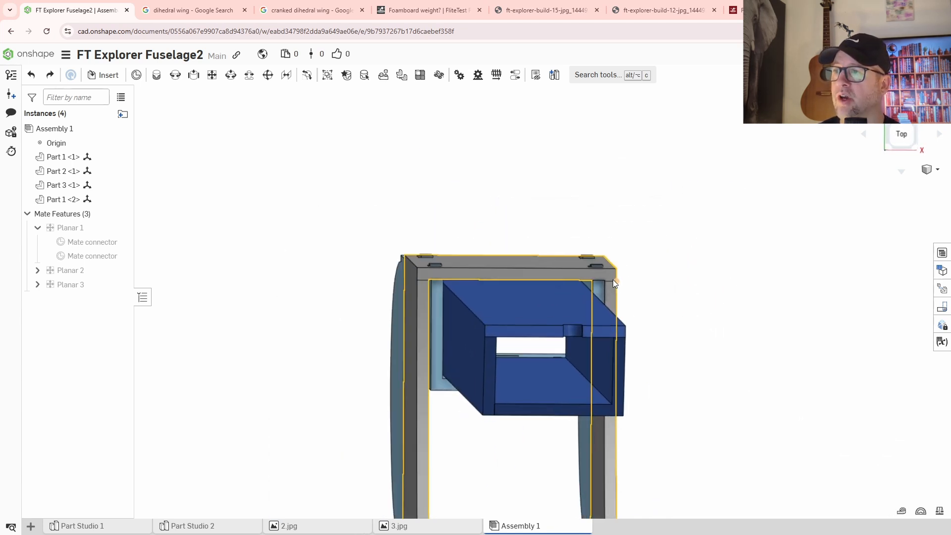
middle_click_drag(514, 256, 555, 228)
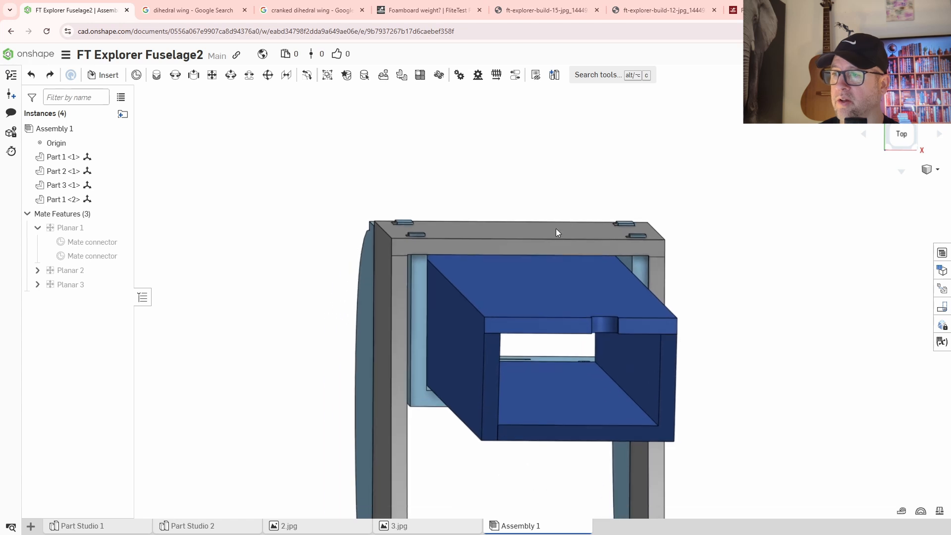
right_click_drag(557, 228, 563, 242)
scroll(452, 292, "up", 3)
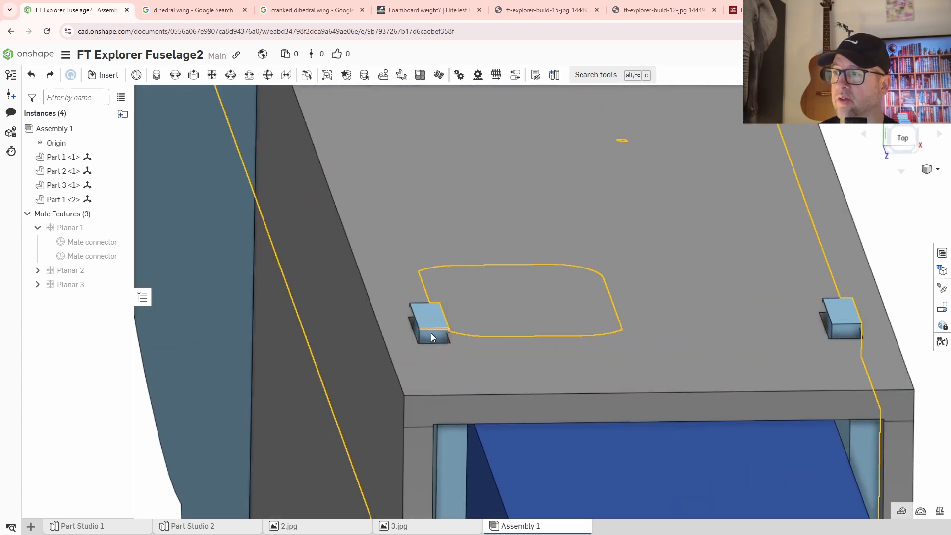
scroll(475, 298, "down", 5)
mouse_move(475, 298)
right_mouse_down()
mouse_move(471, 330)
mouse_move(480, 302)
mouse_move(514, 387)
mouse_move(518, 297)
mouse_move(504, 329)
mouse_move(508, 337)
mouse_move(509, 204)
mouse_move(493, 303)
right_mouse_up()
scroll(492, 303, "up", 2)
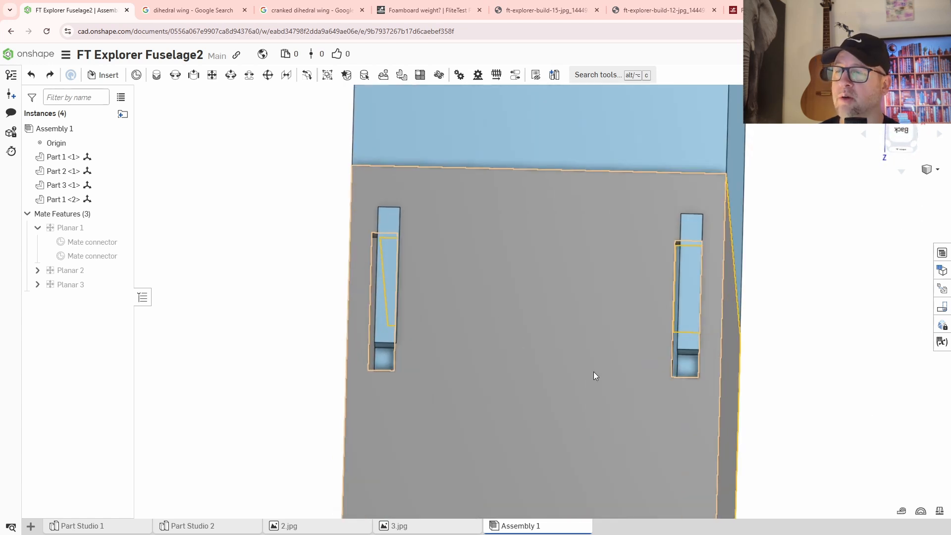
middle_click_drag(550, 365, 478, 355)
scroll(490, 308, "up", 3)
scroll(421, 302, "down", 5)
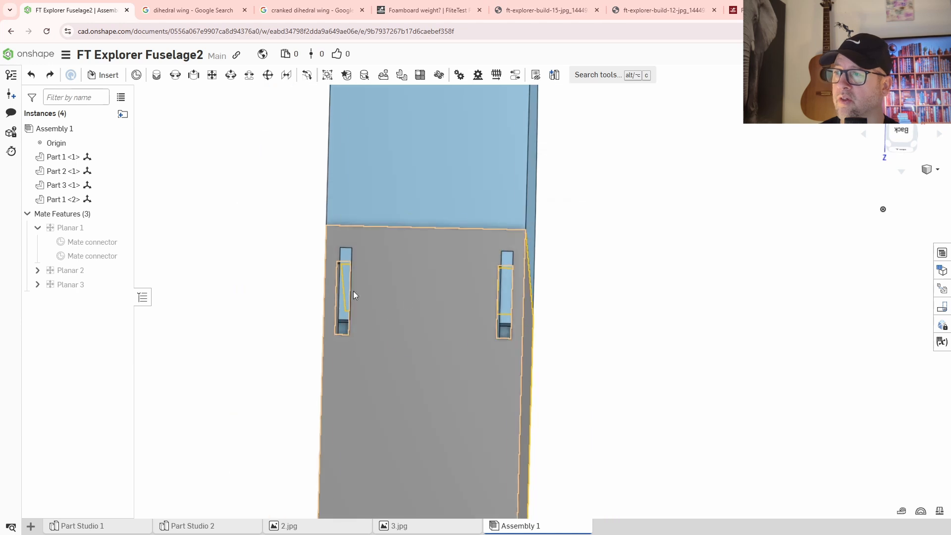
right_click_drag(479, 361, 531, 323)
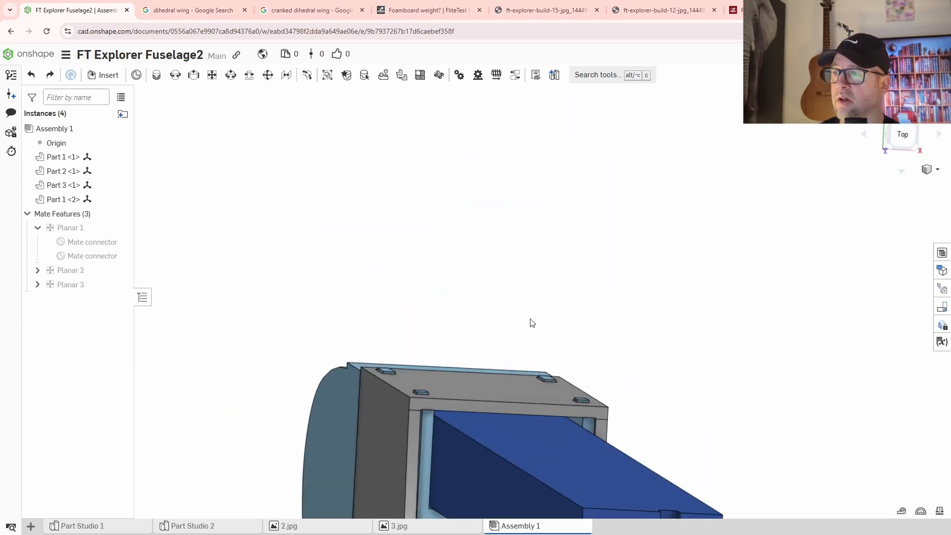
Step: Examine the boom inside the tray and the tray's tabs in the grey fuselage slots, end-on, from above and from the underside
middle_click_drag(488, 421, 513, 299)
scroll(503, 310, "up", 3)
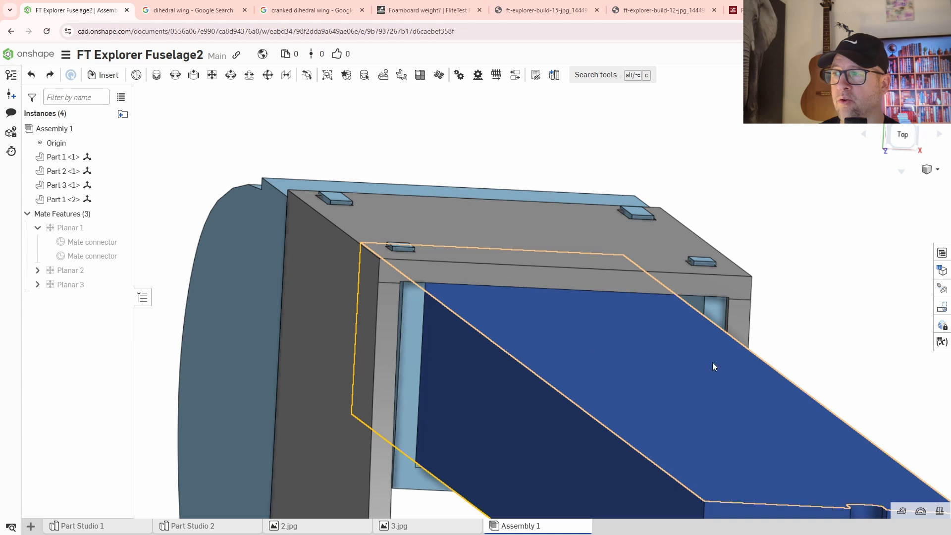
right_click_drag(724, 359, 658, 268)
middle_click_drag(658, 268, 733, 328)
scroll(648, 309, "up", 3)
scroll(742, 357, "down", 3)
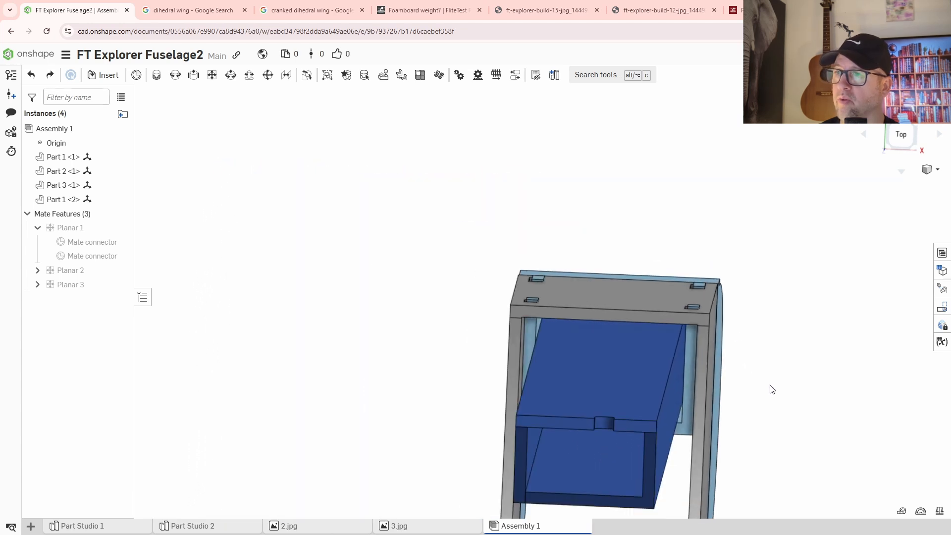
left_click(896, 135)
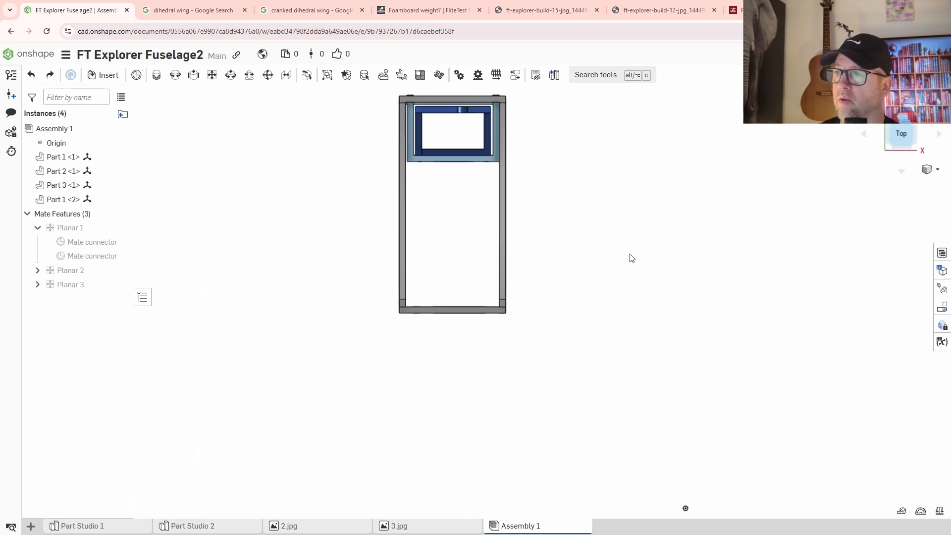
right_click_drag(622, 340, 680, 188)
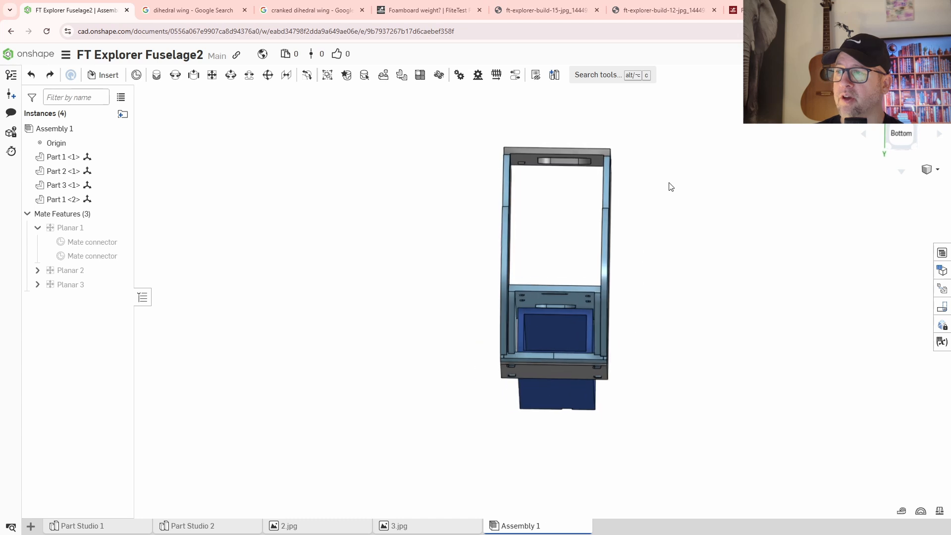
scroll(563, 317, "up", 10)
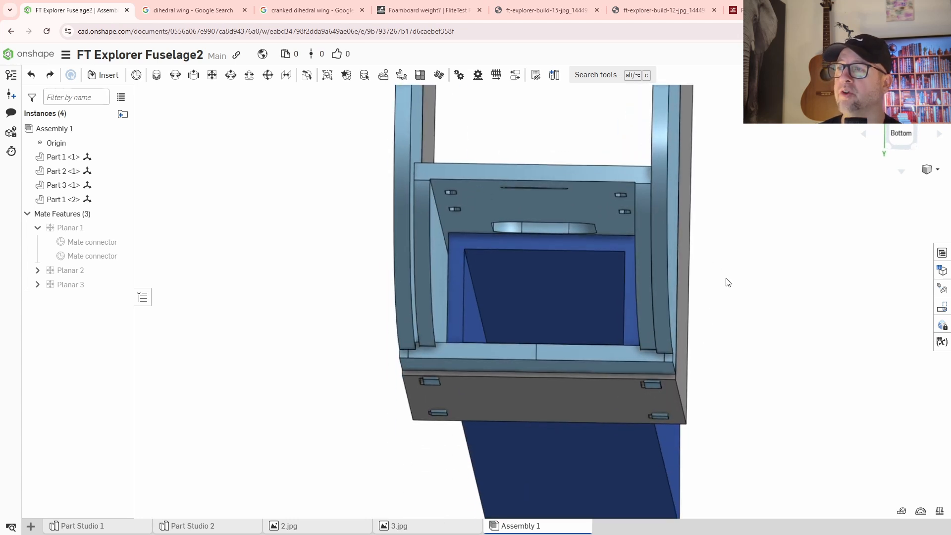
middle_click_drag(718, 293, 704, 307)
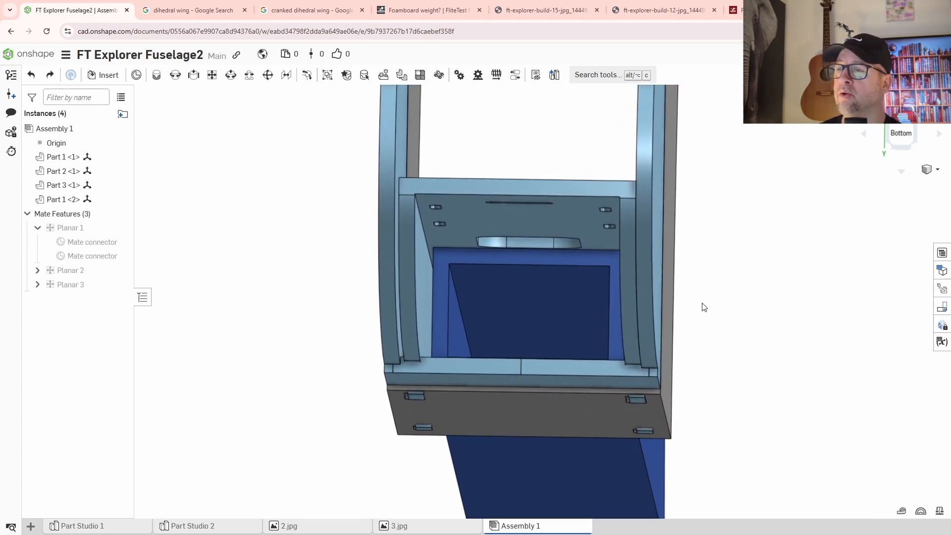
right_click_drag(702, 303, 704, 308)
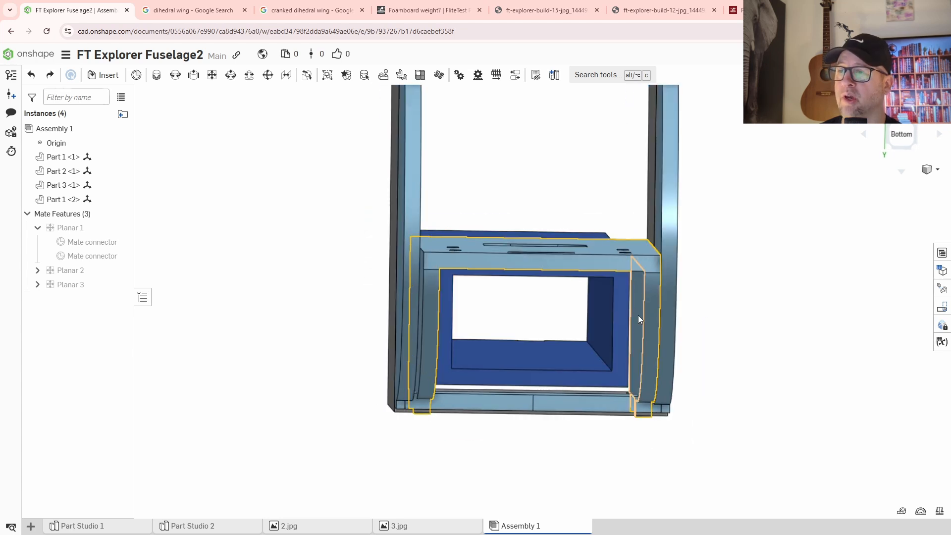
right_click_drag(728, 327, 630, 332)
scroll(636, 333, "up", 5)
scroll(639, 335, "down", 5)
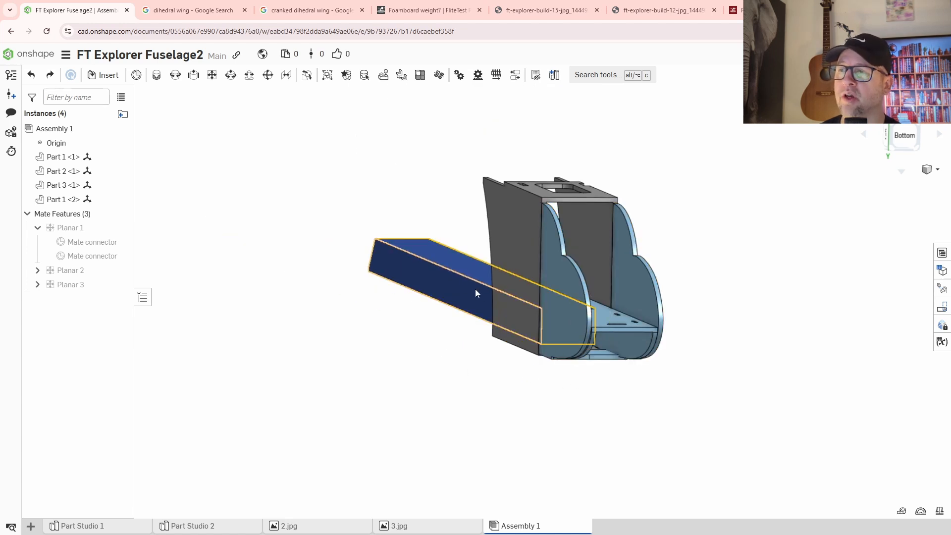
Step: Examine the whole fuselage assembly from several angles, including the rounded nose sides, the grey box section and the full boom length
mouse_move(657, 389)
right_mouse_down()
mouse_move(642, 385)
mouse_move(669, 394)
right_mouse_up()
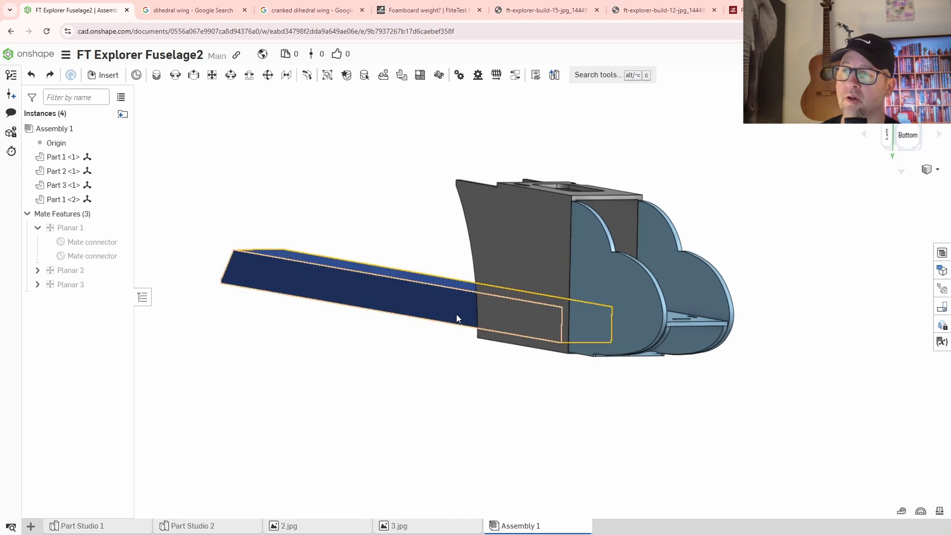
right_click_drag(457, 316, 614, 343)
scroll(650, 361, "up", 4)
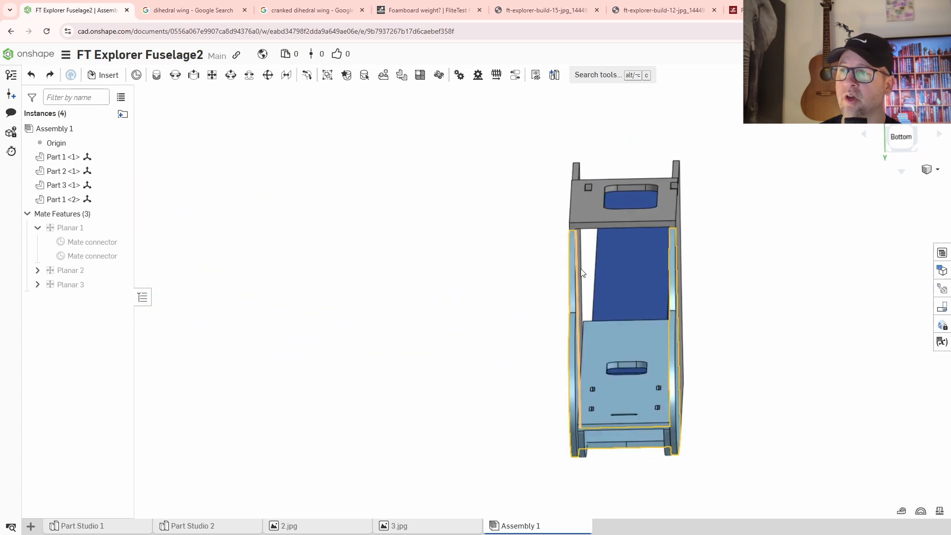
right_click_drag(581, 268, 750, 335)
middle_click_drag(785, 361, 624, 309)
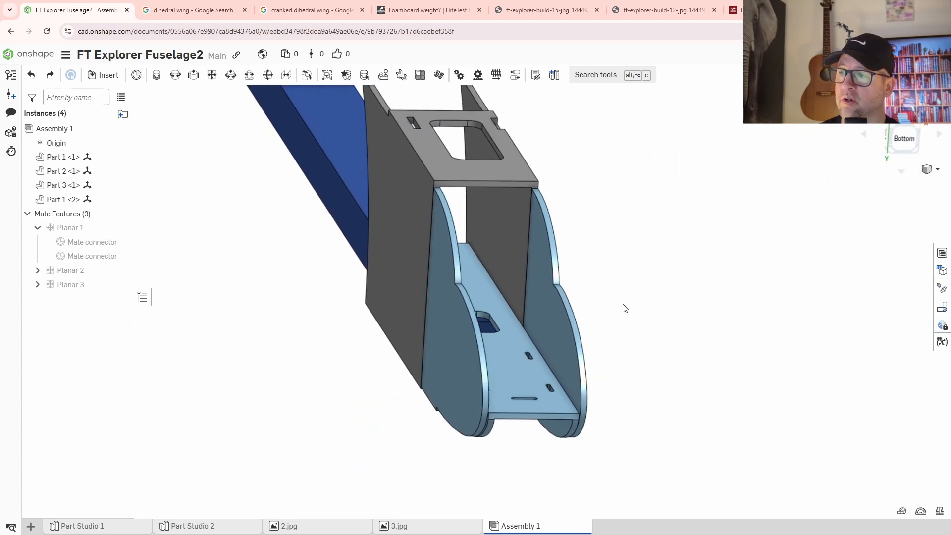
scroll(621, 400, "up", 2)
scroll(631, 396, "down", 3)
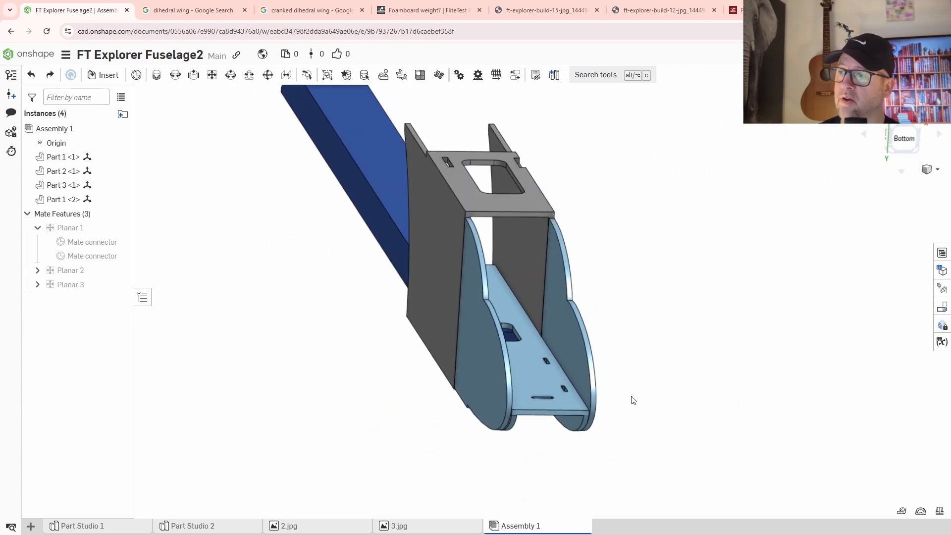
right_click_drag(651, 404, 597, 386)
middle_click_drag(606, 388, 671, 399)
scroll(706, 299, "down", 3)
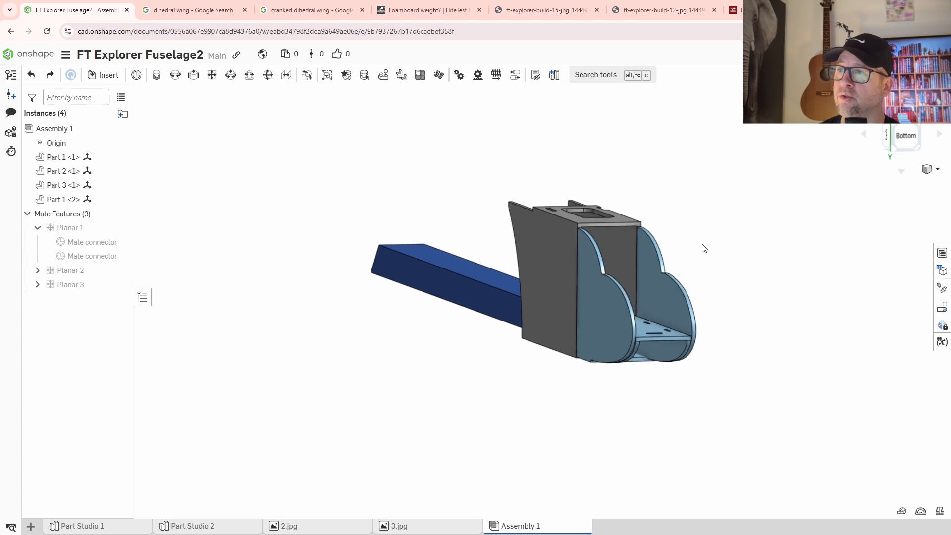
middle_click_drag(698, 228, 693, 295)
right_click_drag(692, 295, 619, 267)
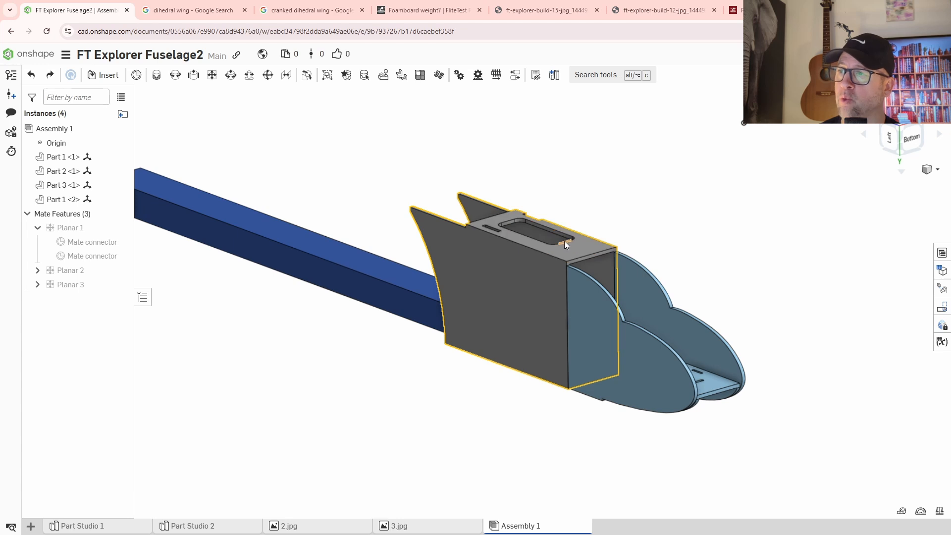
right_click_drag(563, 240, 667, 277)
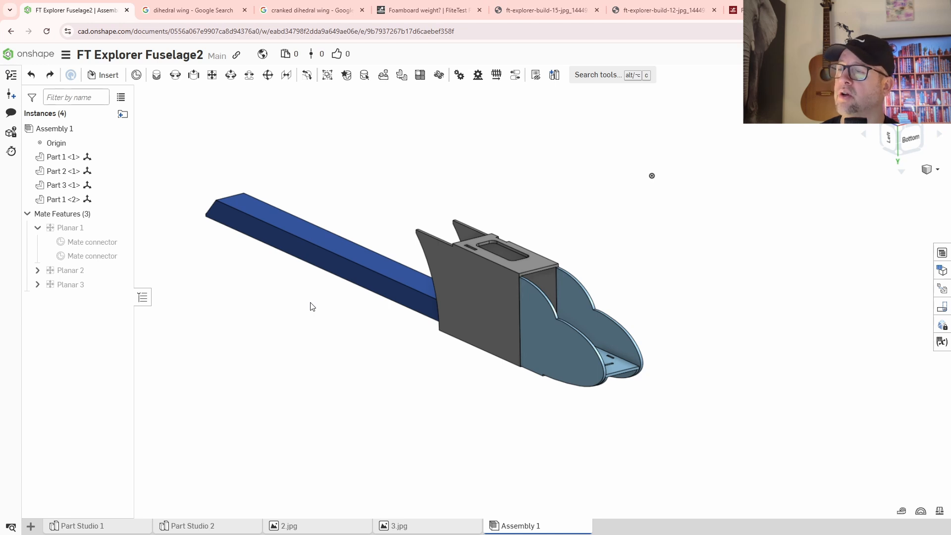
scroll(259, 278, "down", 3)
middle_click_drag(296, 316, 373, 337)
scroll(297, 251, "up", 5)
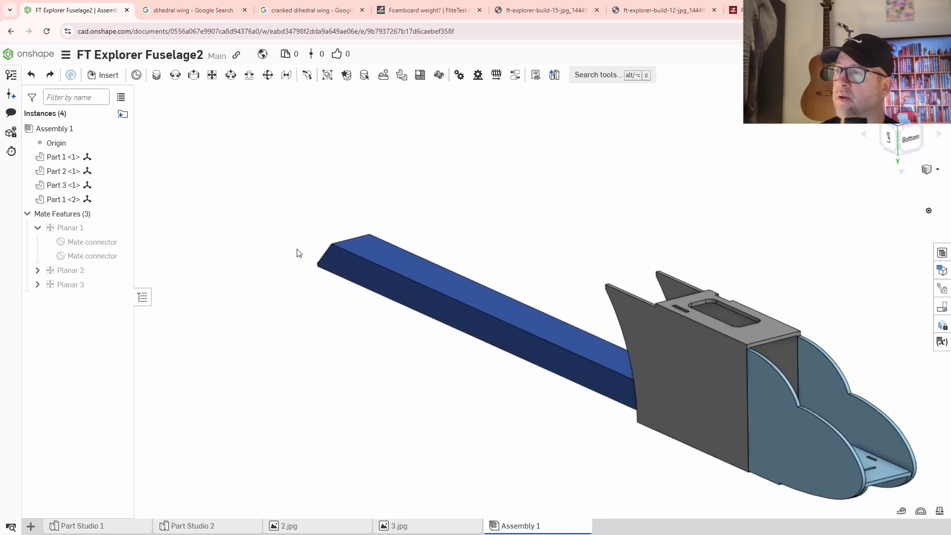
scroll(409, 272, "down", 3)
middle_click_drag(485, 365, 422, 357)
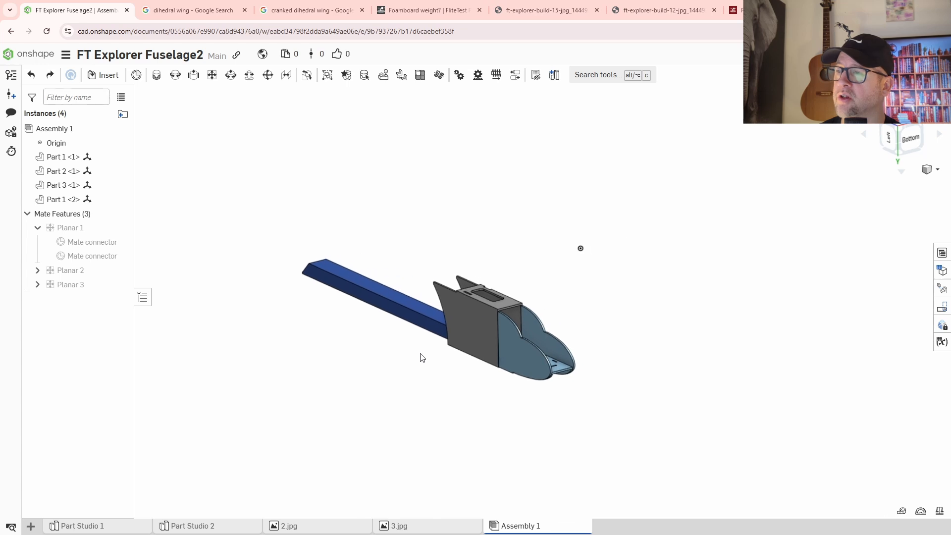
middle_click_drag(607, 331, 560, 296)
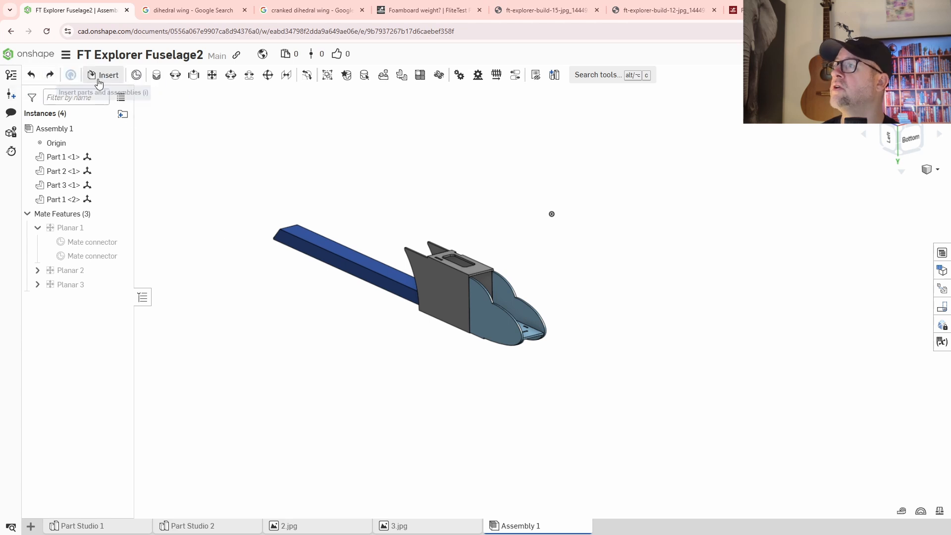
Step: Insert all parts of Part Studio 3 from version V1 of the Dihedral Wing document into the assembly
left_click(103, 74)
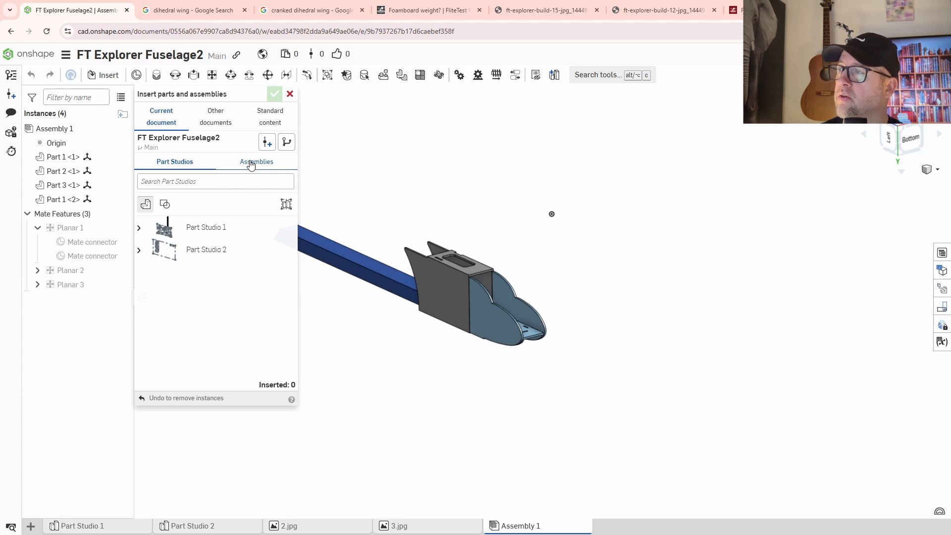
left_click(290, 94)
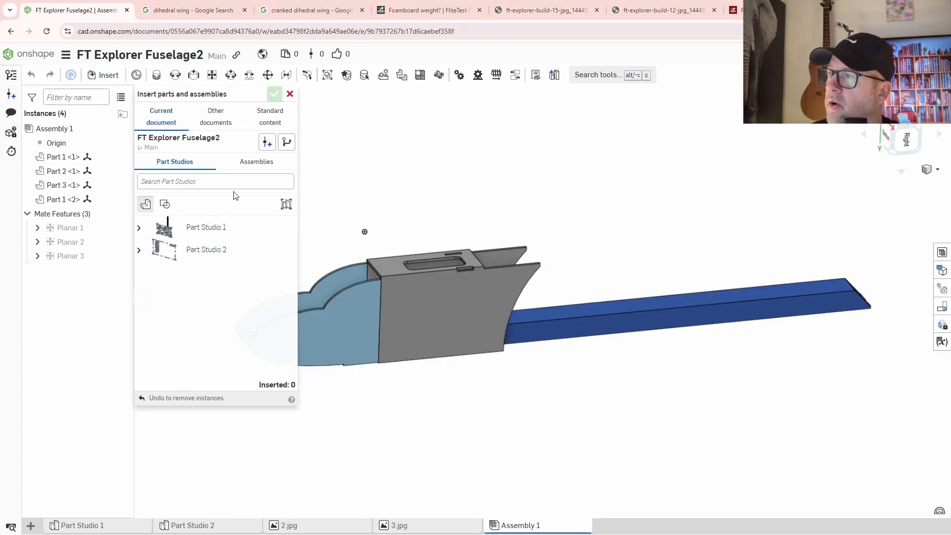
left_click(211, 124)
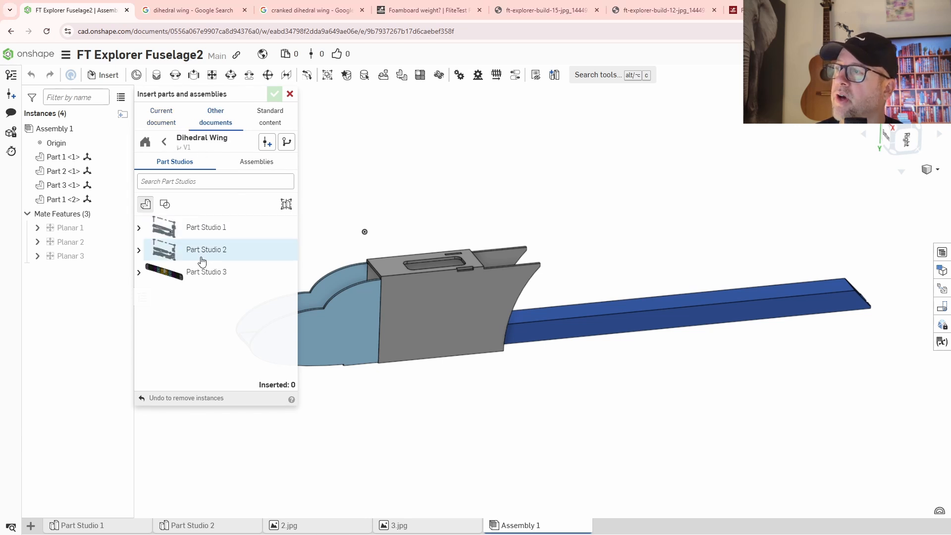
left_click(170, 274)
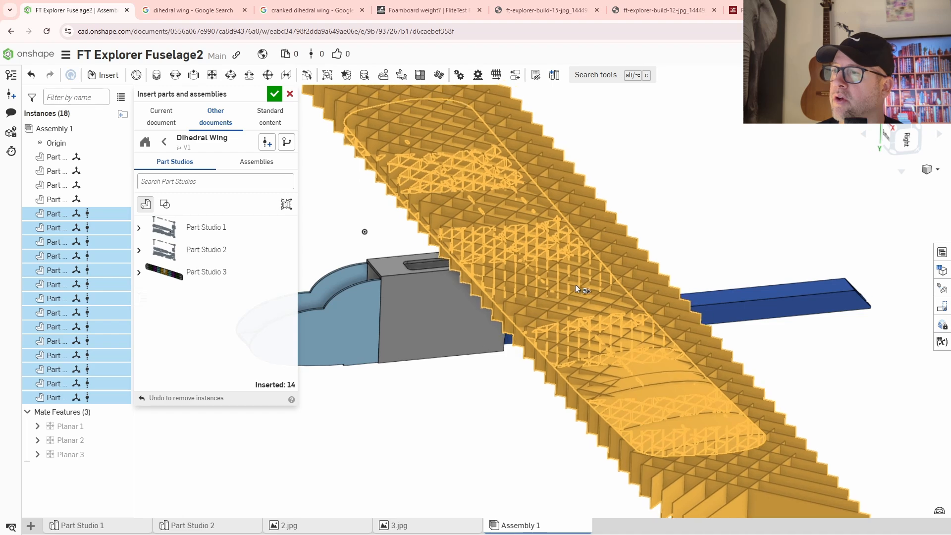
left_click(575, 284)
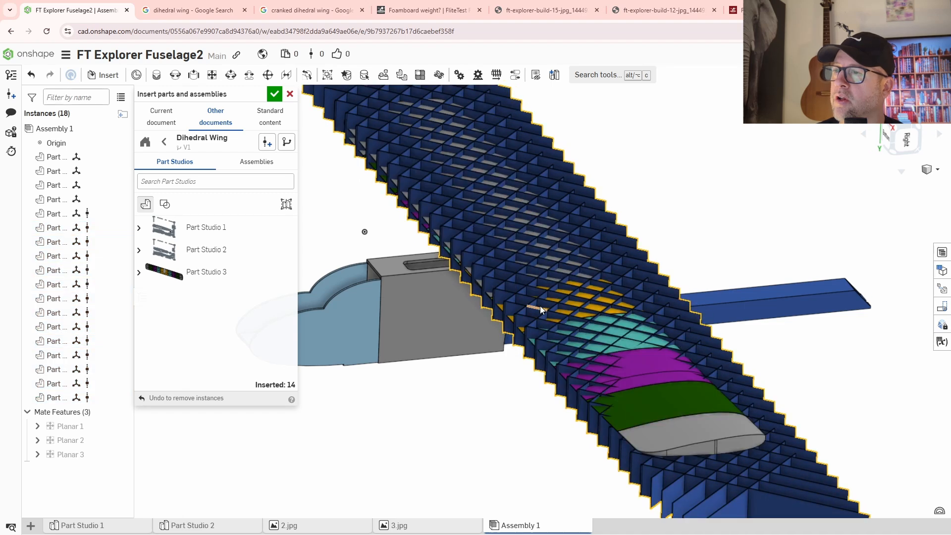
left_click(275, 94)
key("f")
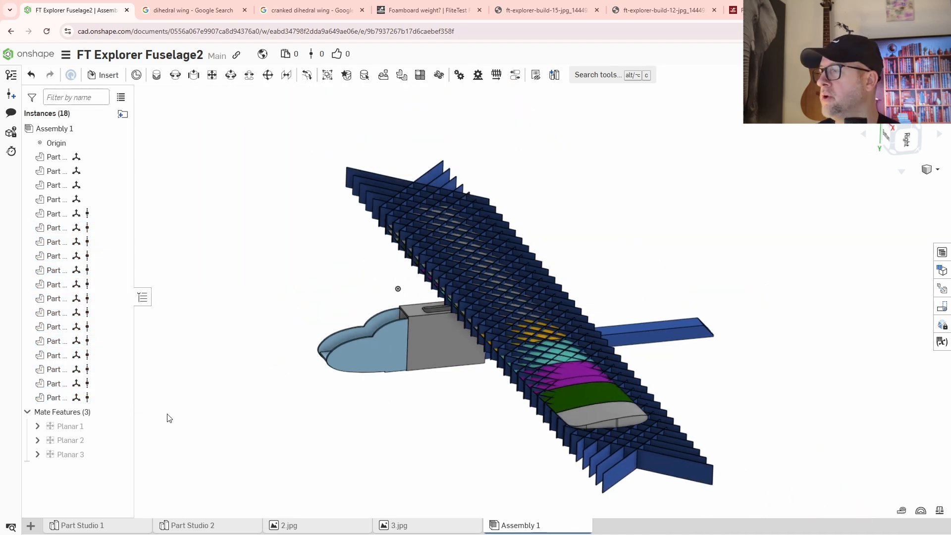
Step: Hide the dark blue lattice grid part that surrounds the inserted wing
left_click(653, 459)
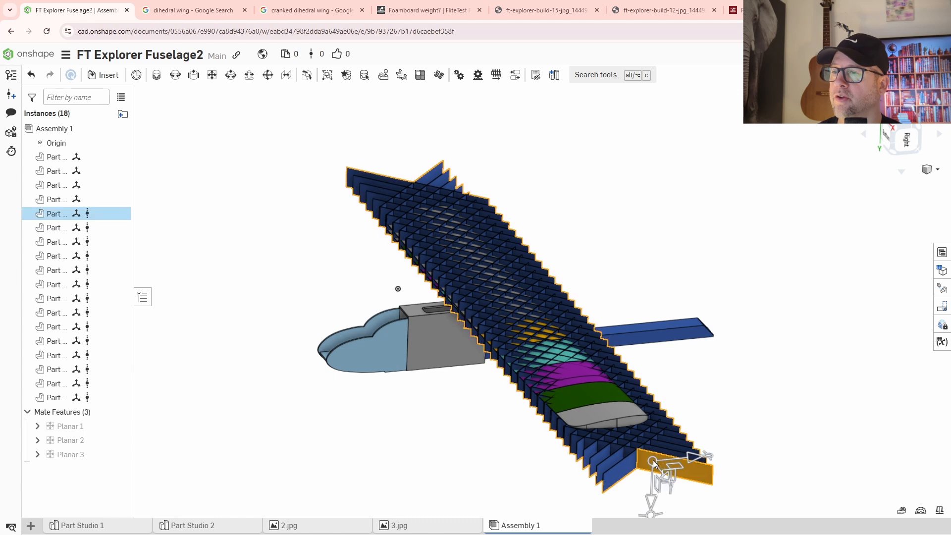
right_click(653, 460)
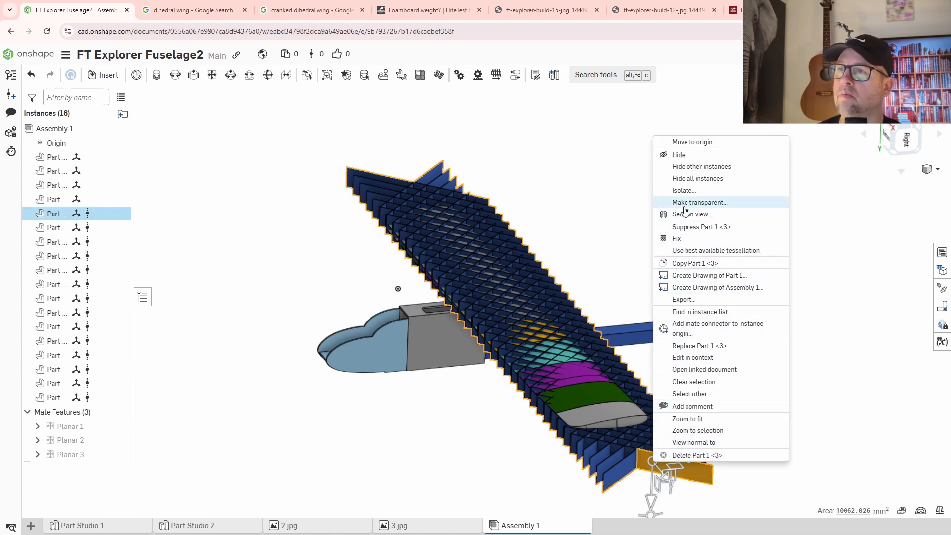
left_click(686, 158)
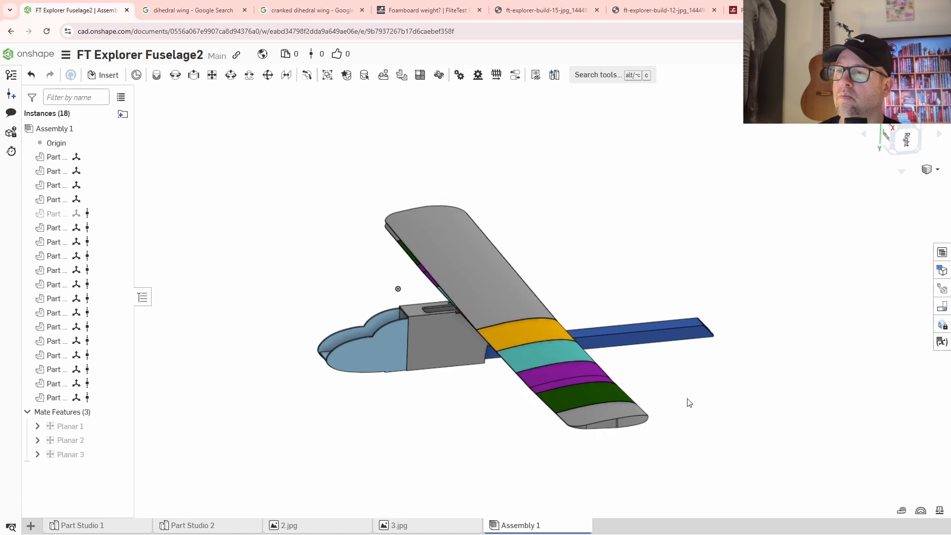
Step: Hide the long one-piece grey wing half that covers the coloured wing segments
right_click_drag(728, 439, 662, 424)
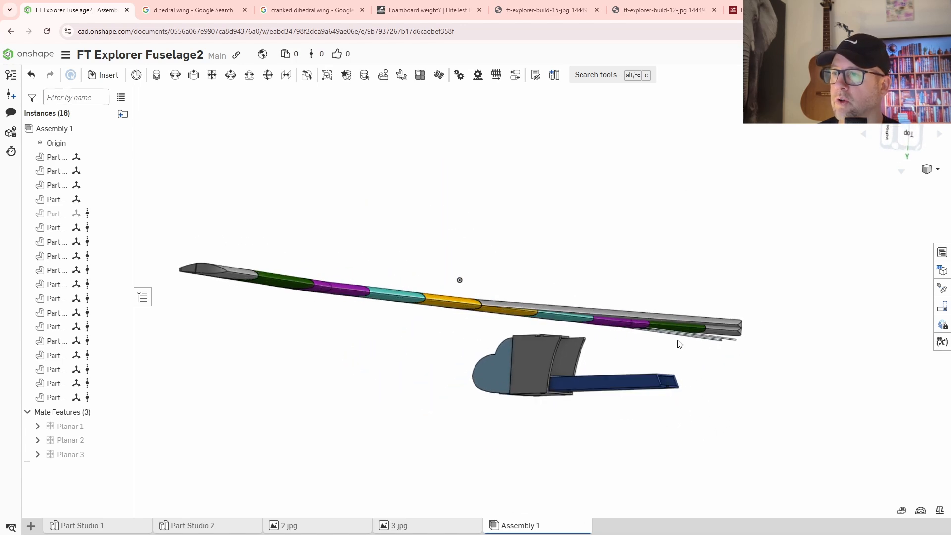
scroll(683, 341, "up", 5)
right_click_drag(730, 361, 736, 401)
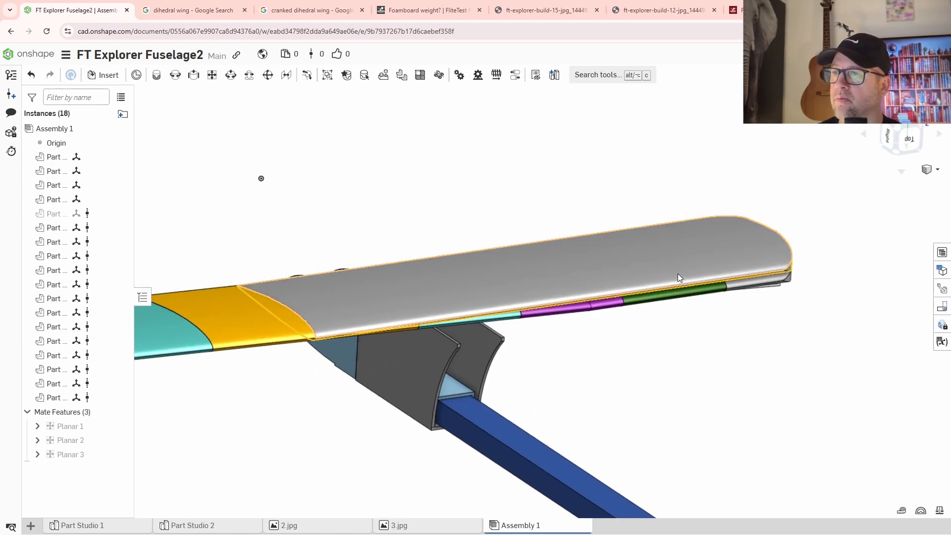
left_click(670, 259)
right_click(670, 259)
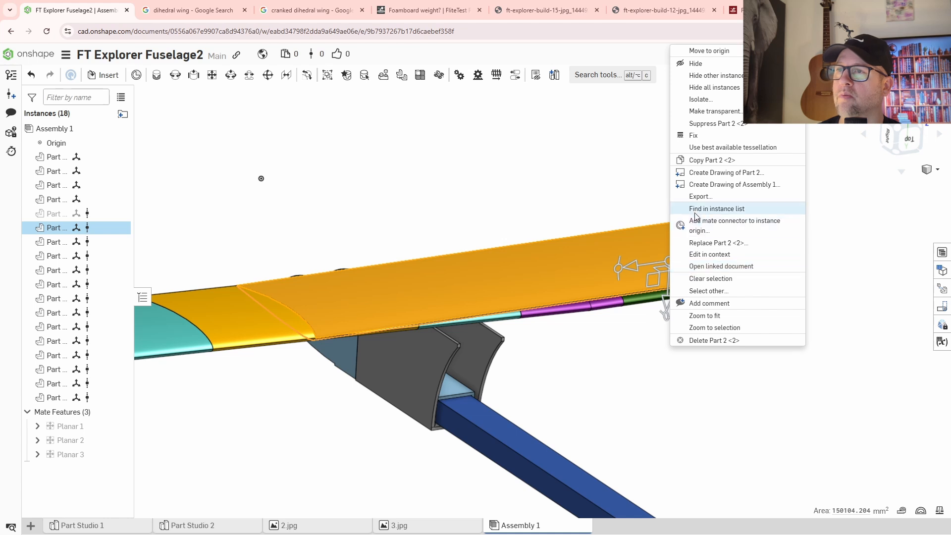
left_click(695, 64)
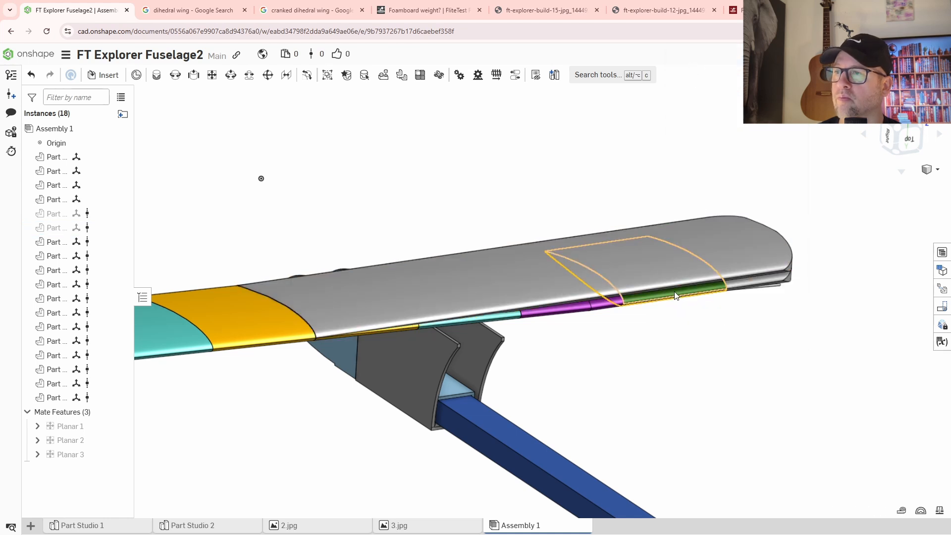
Step: Hide the two thin rods that stick out beneath the wing segments near the wing tip
scroll(601, 430, "down", 5)
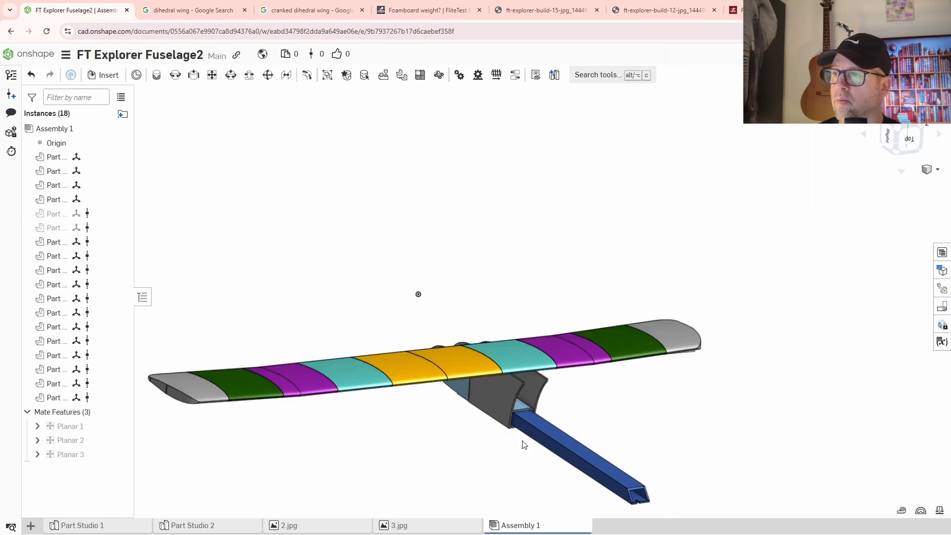
right_click_drag(524, 442, 564, 407)
right_click_drag(436, 387, 460, 386)
scroll(707, 303, "up", 5)
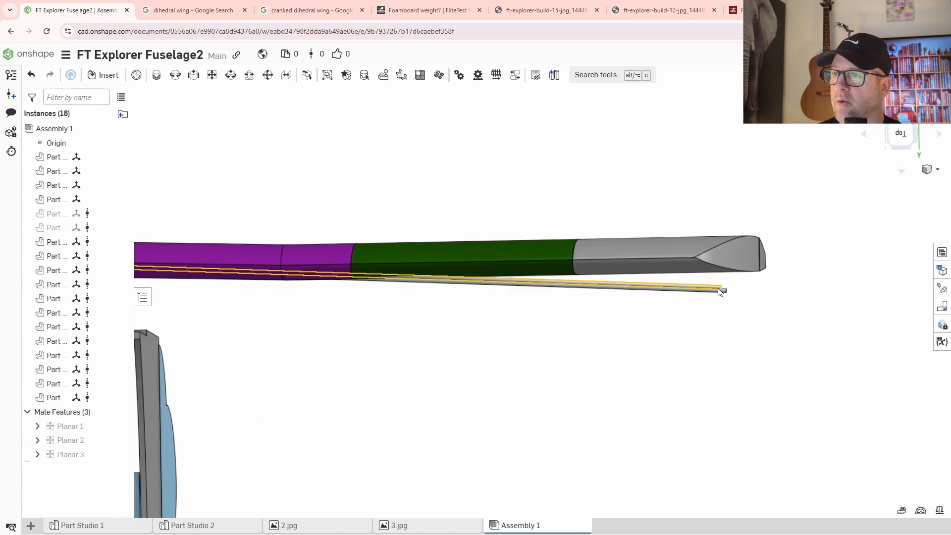
right_click(718, 288)
left_click(730, 52)
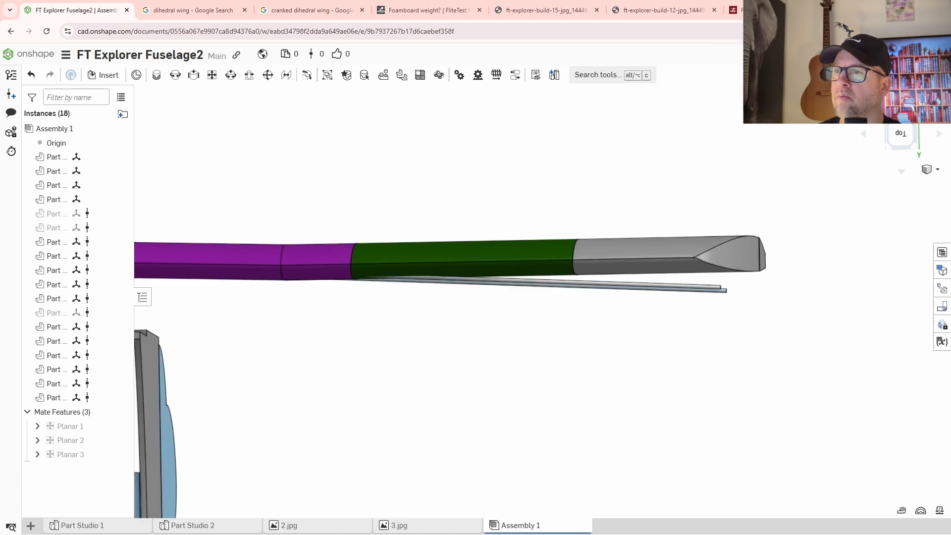
right_click(707, 290)
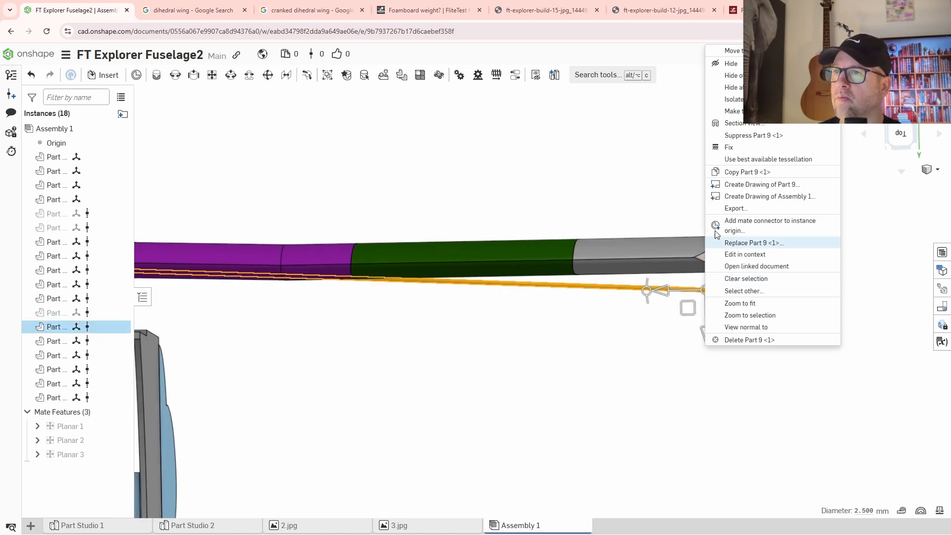
left_click(730, 63)
scroll(649, 371, "down", 6)
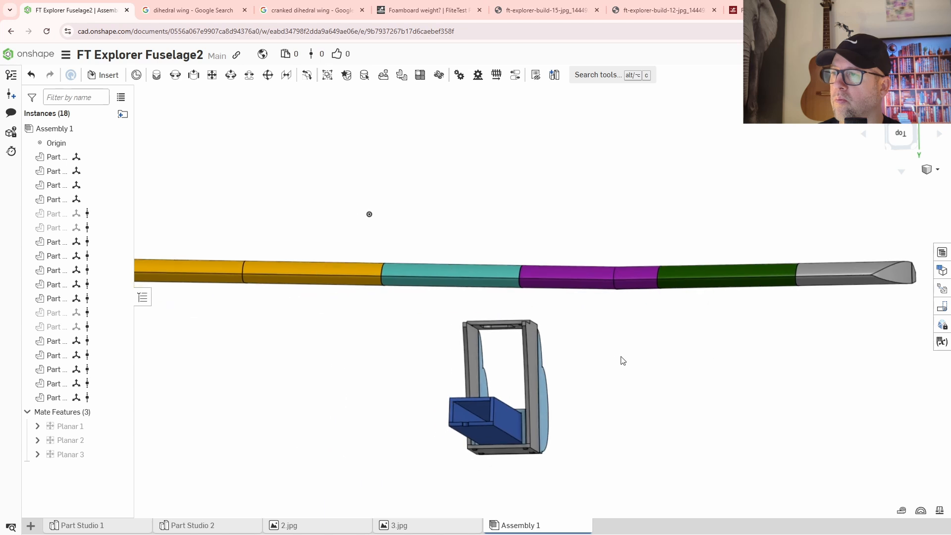
Step: Move all visible wing segments together about 265 mm sideways over the fuselage and about 66 mm toward the nose
right_click_drag(527, 390, 560, 398)
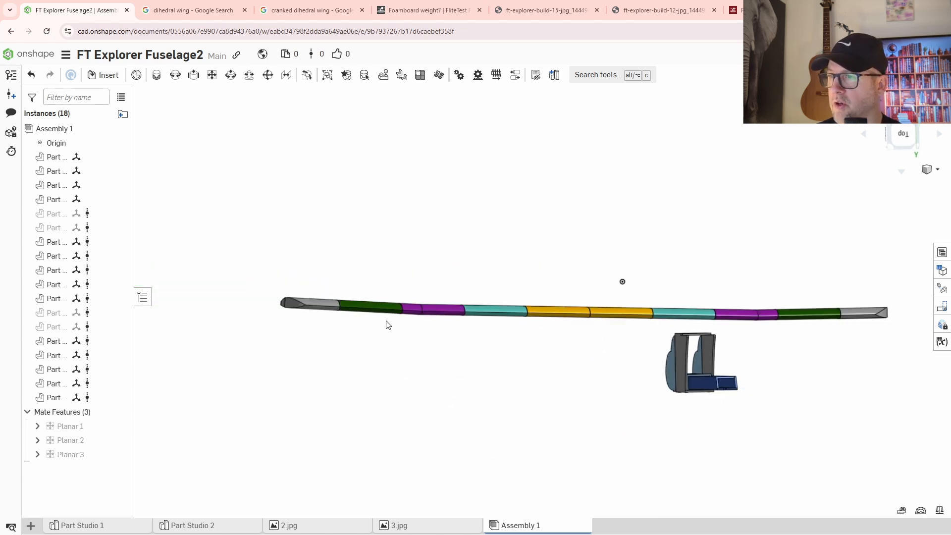
left_click_drag(260, 263, 907, 331)
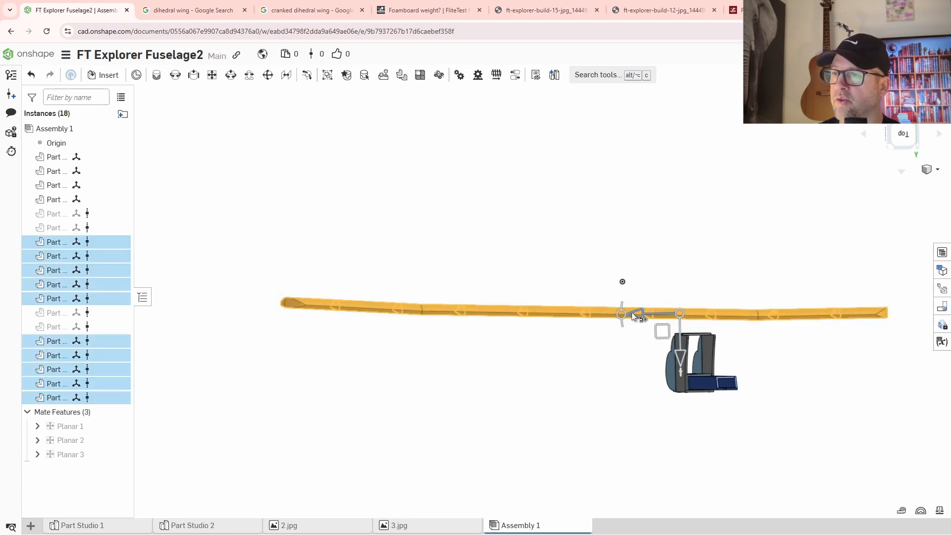
left_click_drag(634, 316, 730, 316)
right_click_drag(611, 378, 618, 439)
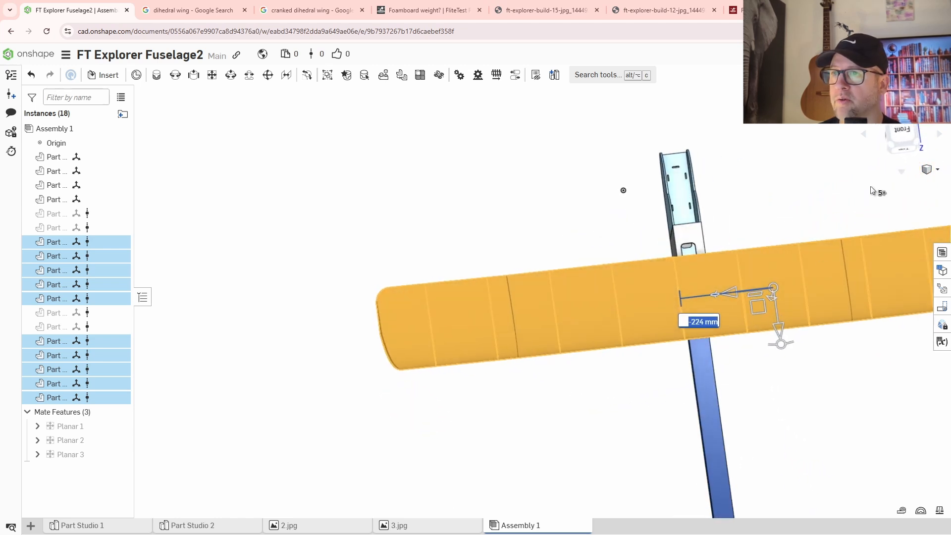
left_click(902, 132)
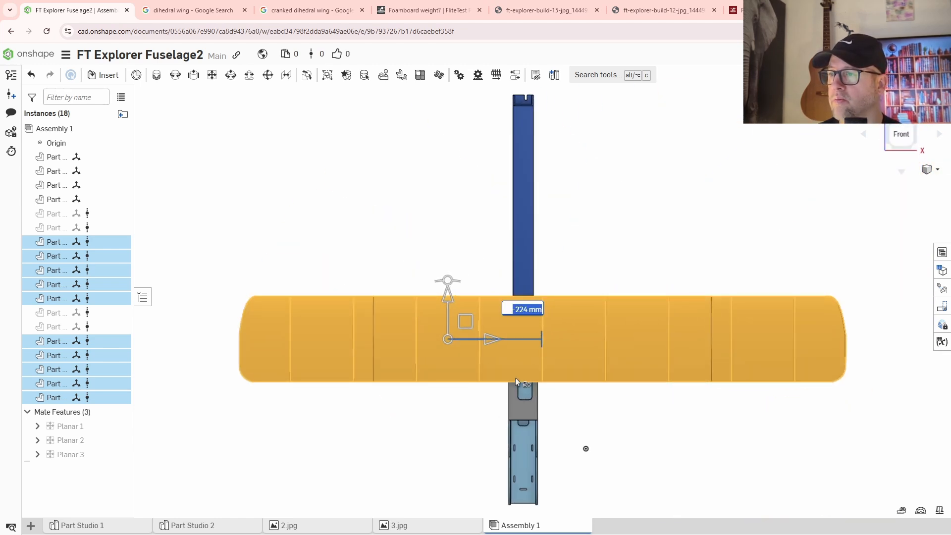
scroll(551, 379, "up", 3)
scroll(574, 324, "up", 1)
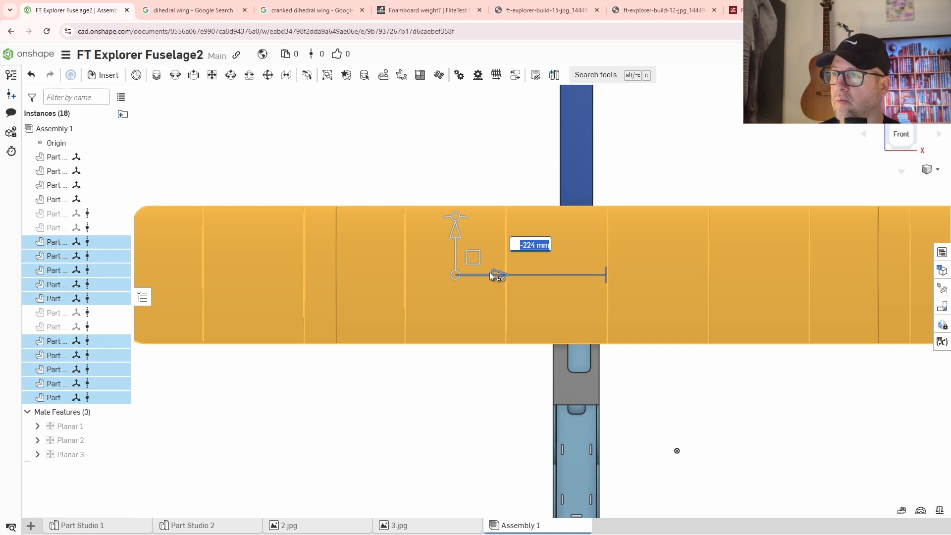
left_click_drag(498, 276, 469, 278)
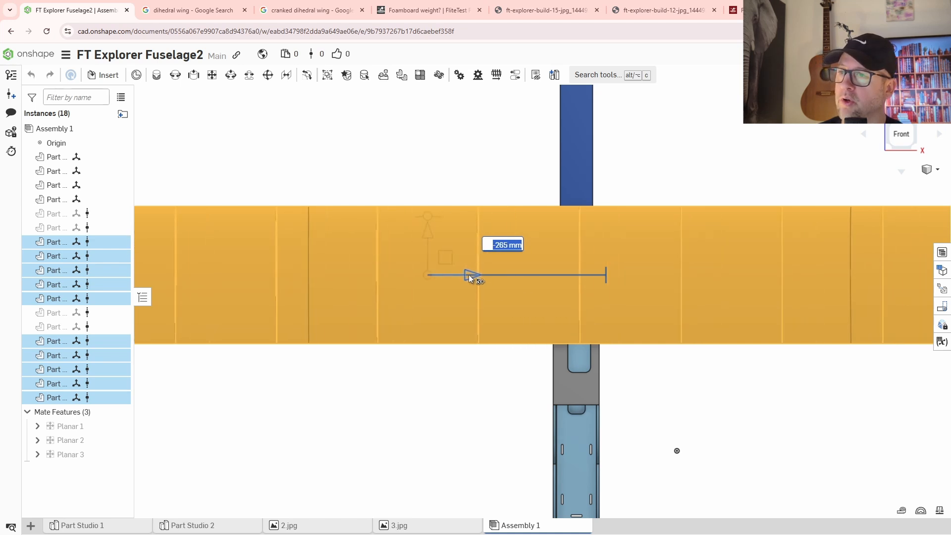
left_click_drag(426, 230, 435, 271)
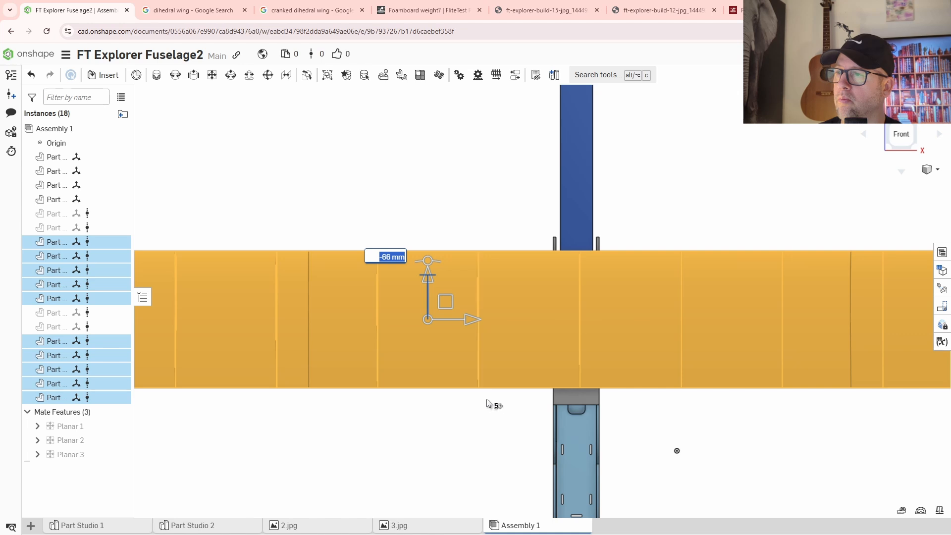
Step: Rotate the wing segments 180 degrees in plan and slide them about 452 mm back across the fuselage
scroll(488, 404, "down", 3)
right_click_drag(489, 412, 472, 368)
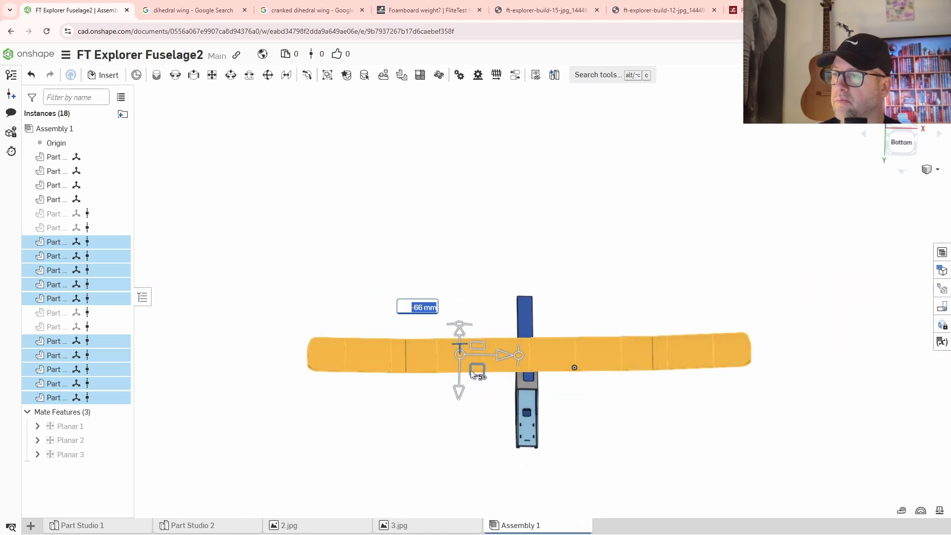
scroll(472, 369, "up", 3)
scroll(531, 380, "down", 2)
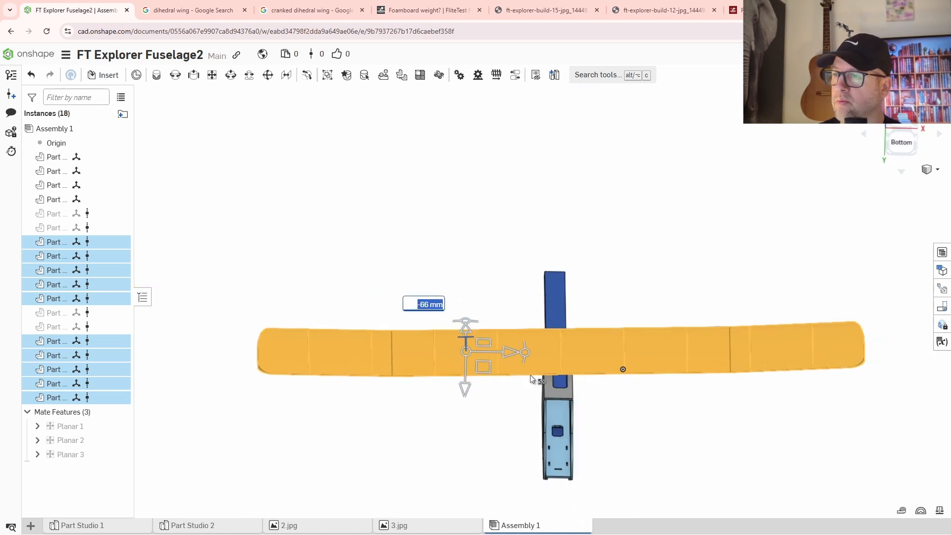
left_click(899, 125)
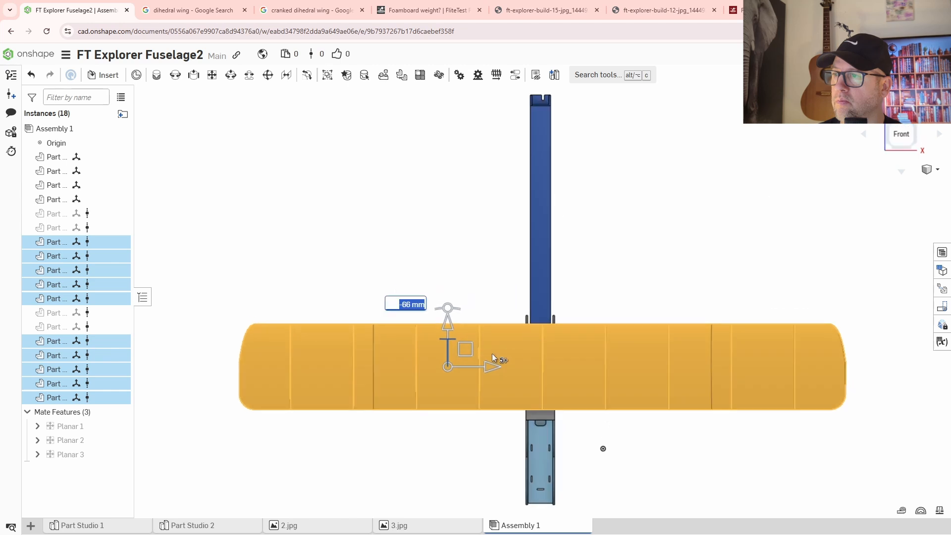
left_click_drag(438, 310, 450, 427)
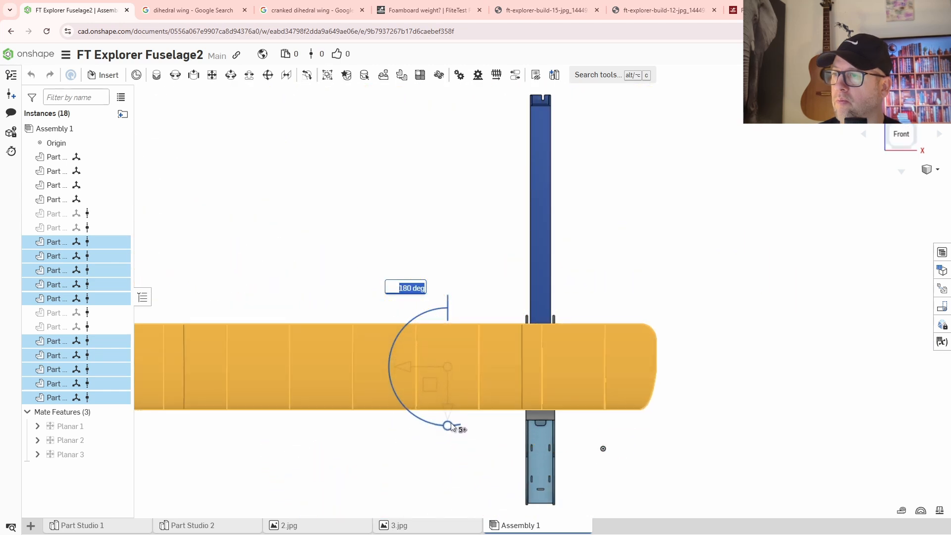
left_click_drag(402, 369, 591, 356)
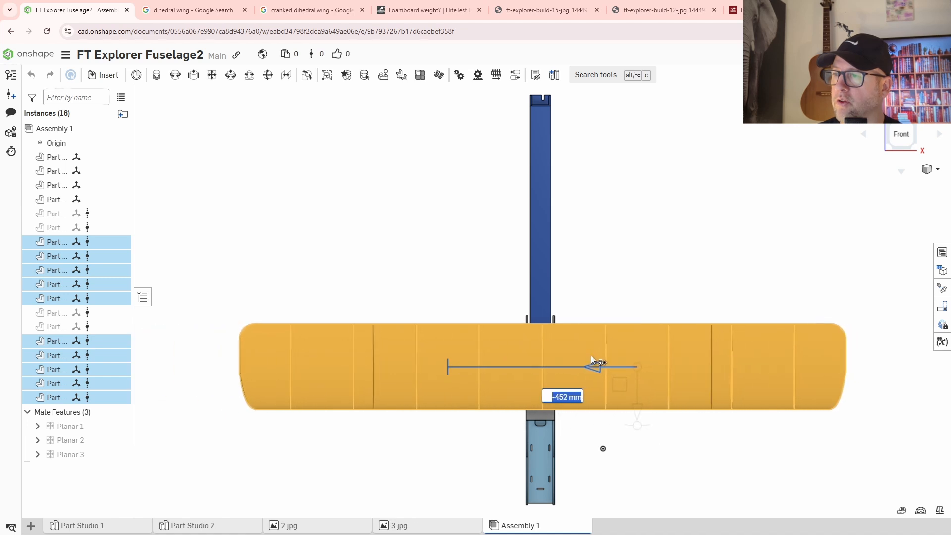
Step: Tilt the wing segments about the fuselage's long axis to level them, setting the rotation to 2 degrees
scroll(586, 434, "down", 1)
scroll(586, 435, "down", 1)
middle_click_drag(585, 435, 578, 402)
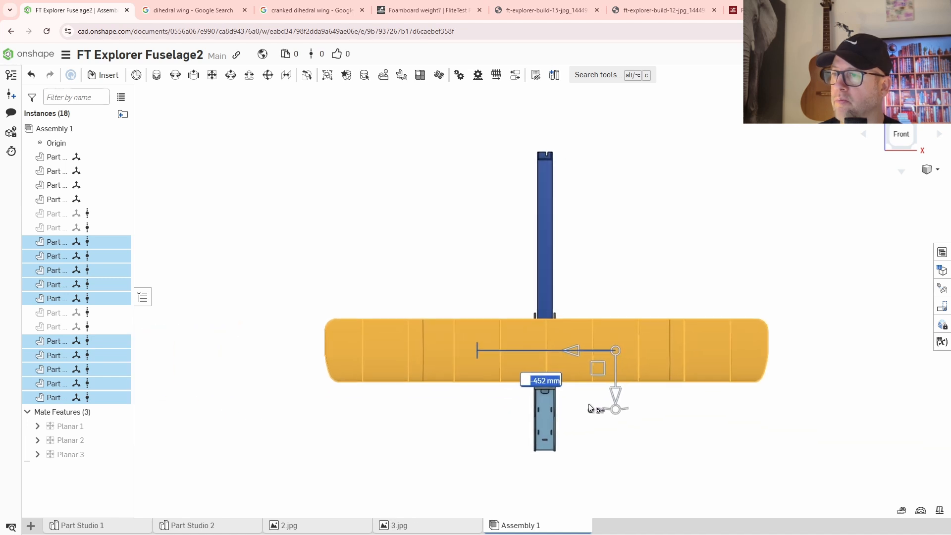
right_click_drag(587, 403, 591, 320)
scroll(559, 349, "up", 3)
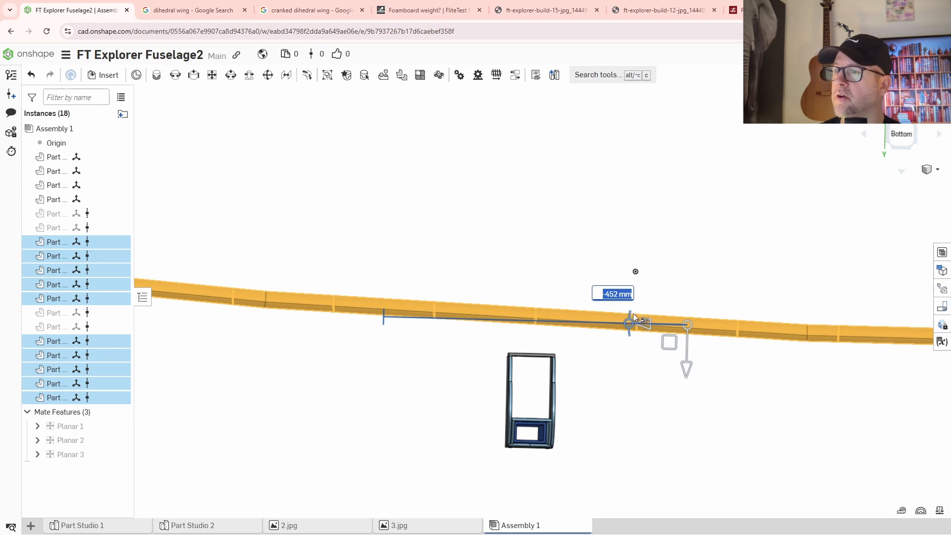
left_click_drag(629, 324, 628, 323)
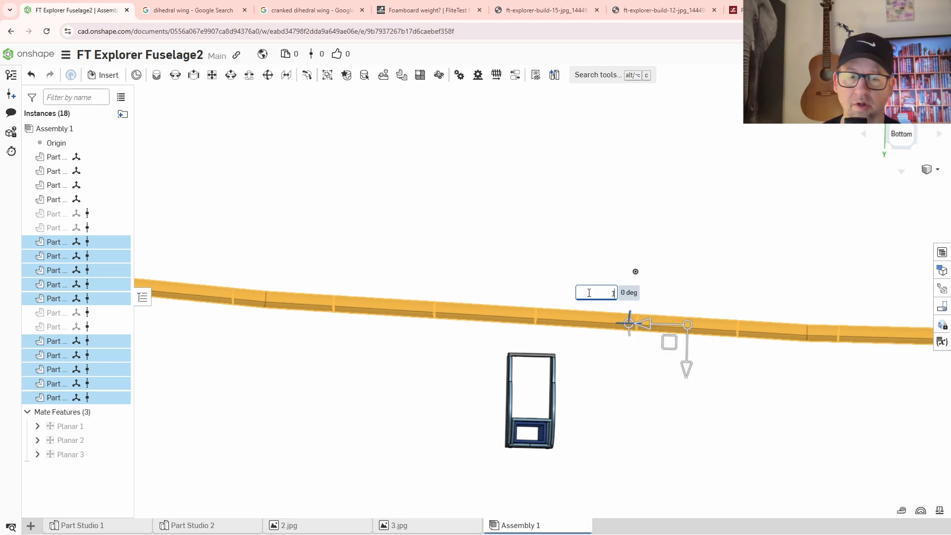
key("Return")
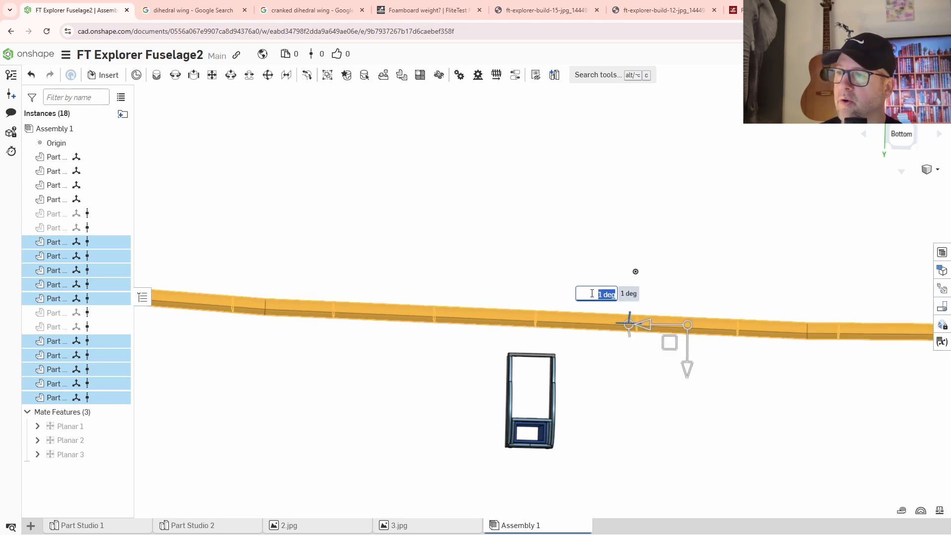
scroll(619, 378, "down", 3)
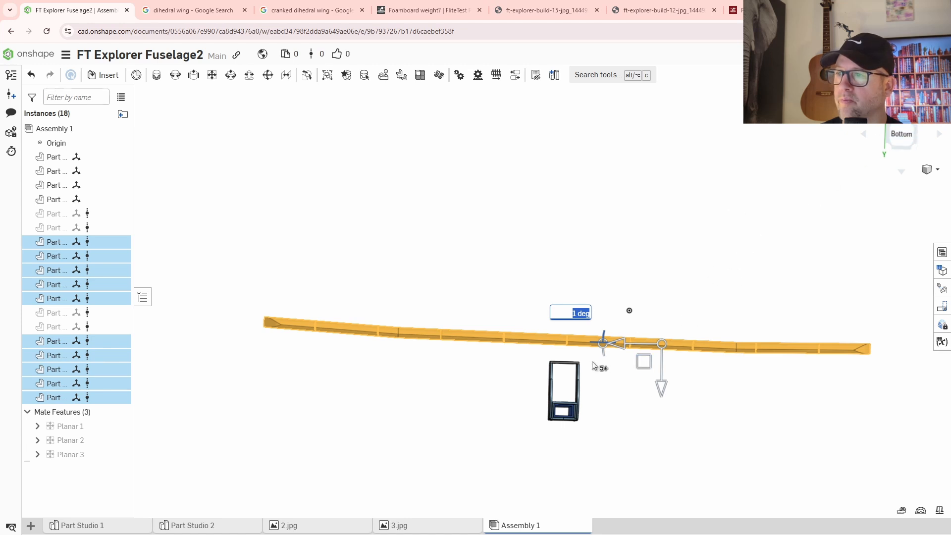
scroll(594, 367, "up", 3)
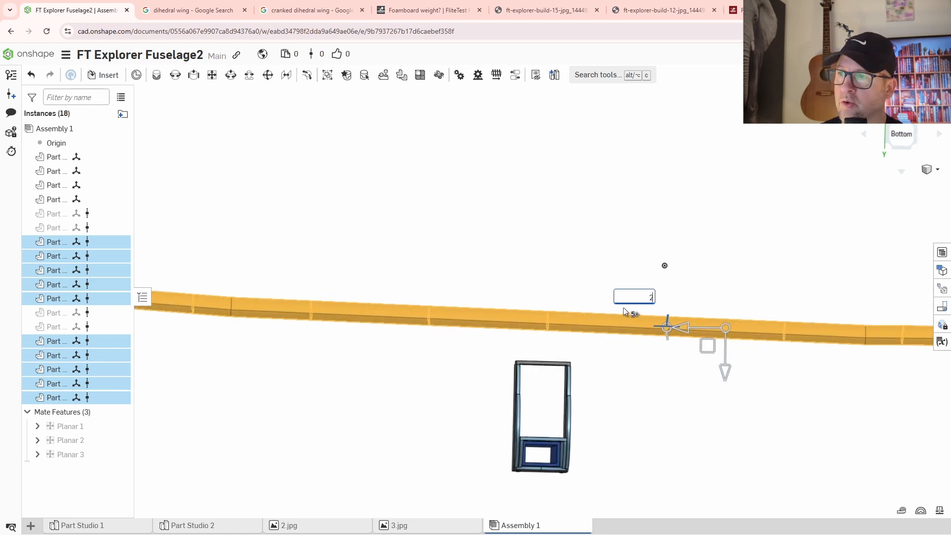
type("2")
key("Return")
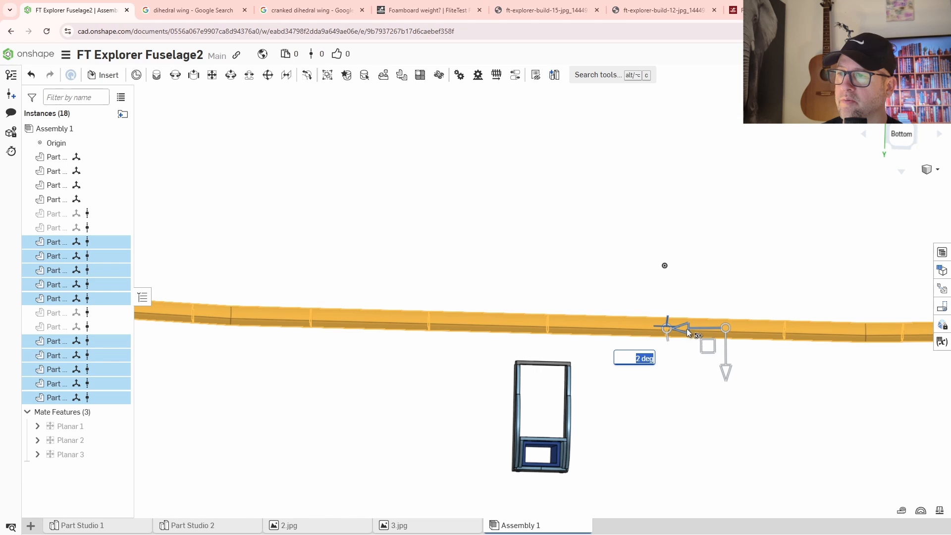
Step: Adjust the wing's spanwise position to centre its middle seam over the fuselage, with a final offset of about 3 mm
left_click_drag(688, 332, 572, 332)
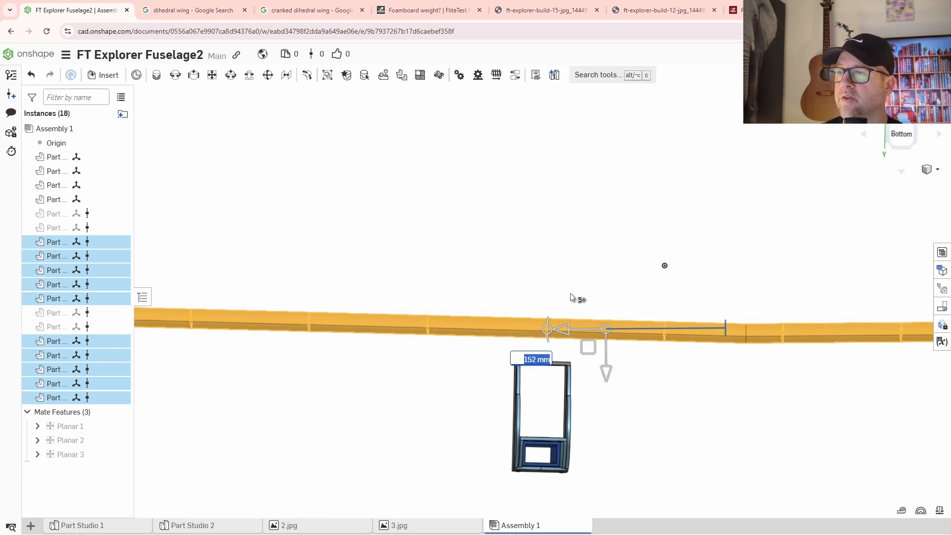
mouse_move(572, 297)
right_mouse_down()
mouse_move(590, 259)
mouse_move(584, 322)
mouse_move(579, 307)
right_mouse_up()
left_click_drag(554, 291, 614, 292)
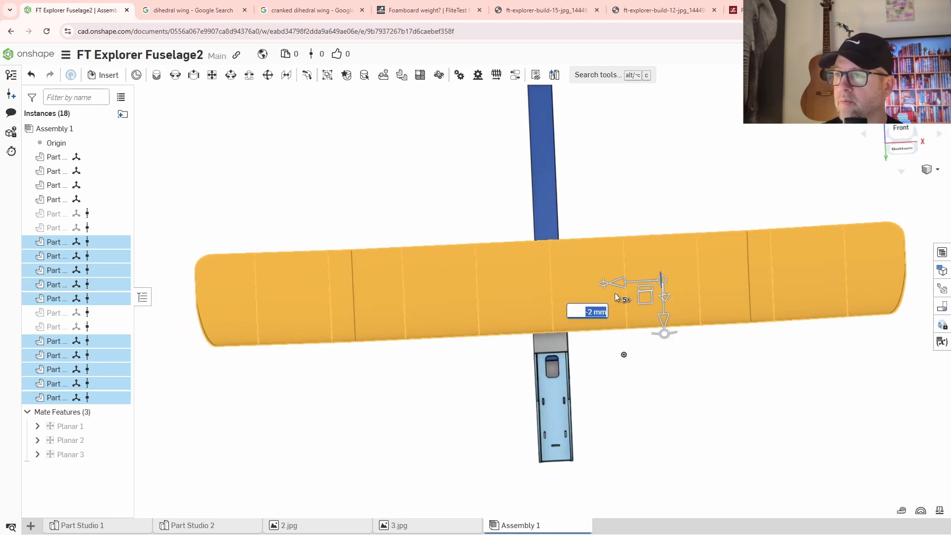
left_click(875, 134)
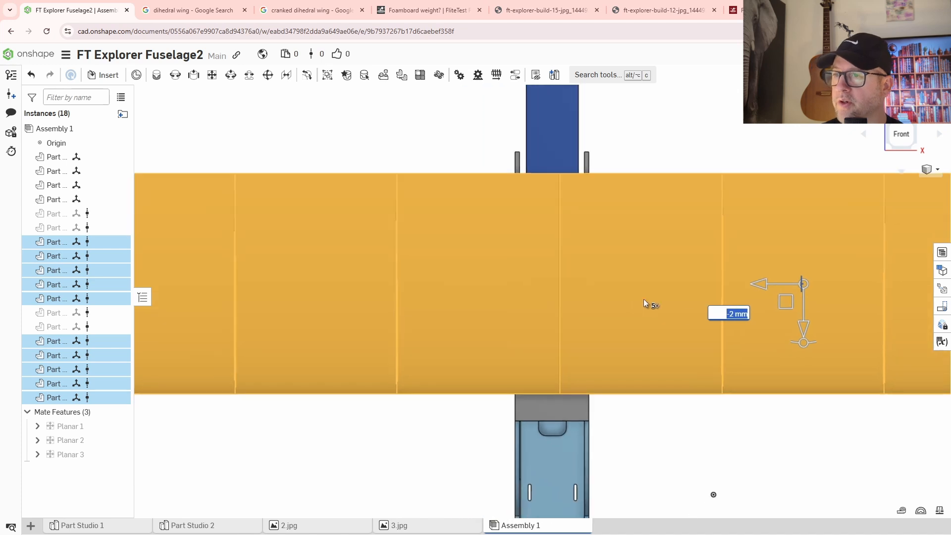
left_click_drag(757, 286, 753, 284)
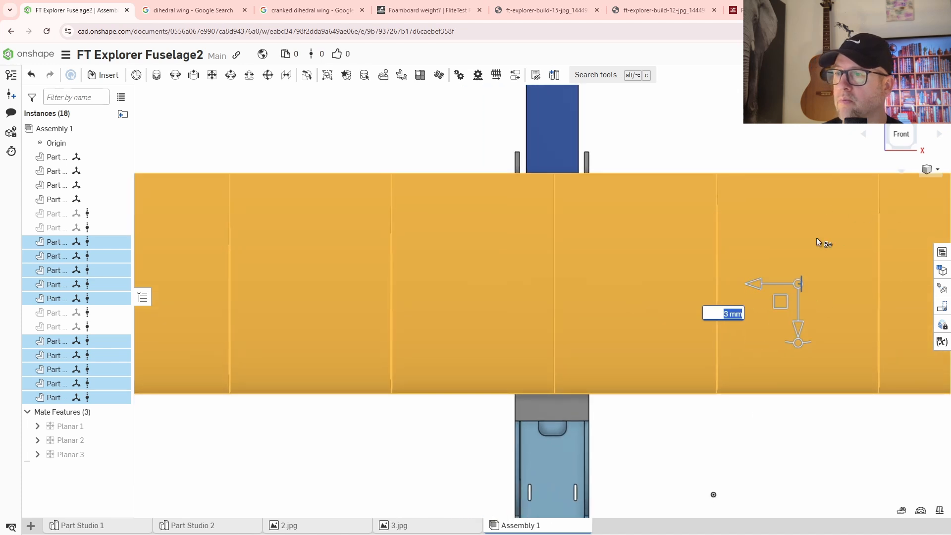
Step: Lower the wing segments about 37 mm toward the top edges of the fuselage sides
scroll(717, 347, "down", 3)
right_click_drag(711, 385, 710, 312)
left_click_drag(755, 369, 756, 381)
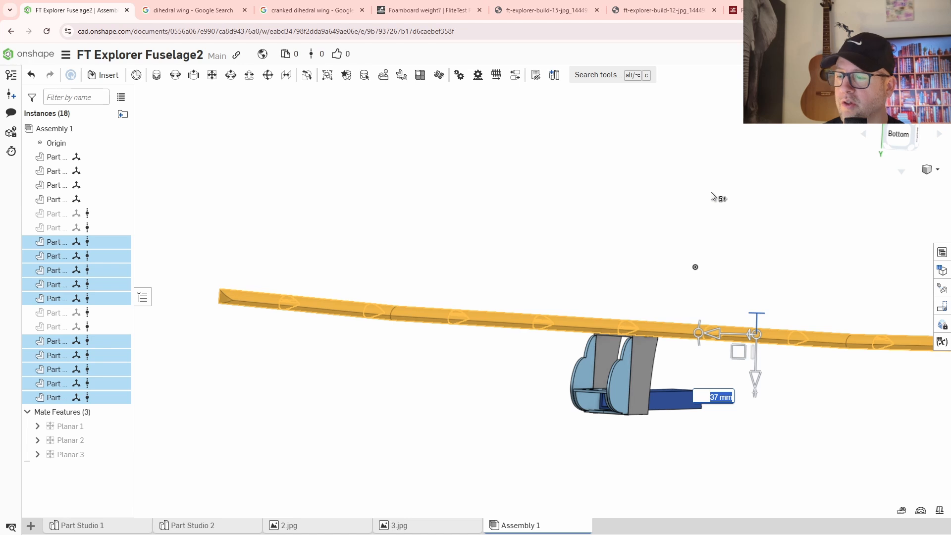